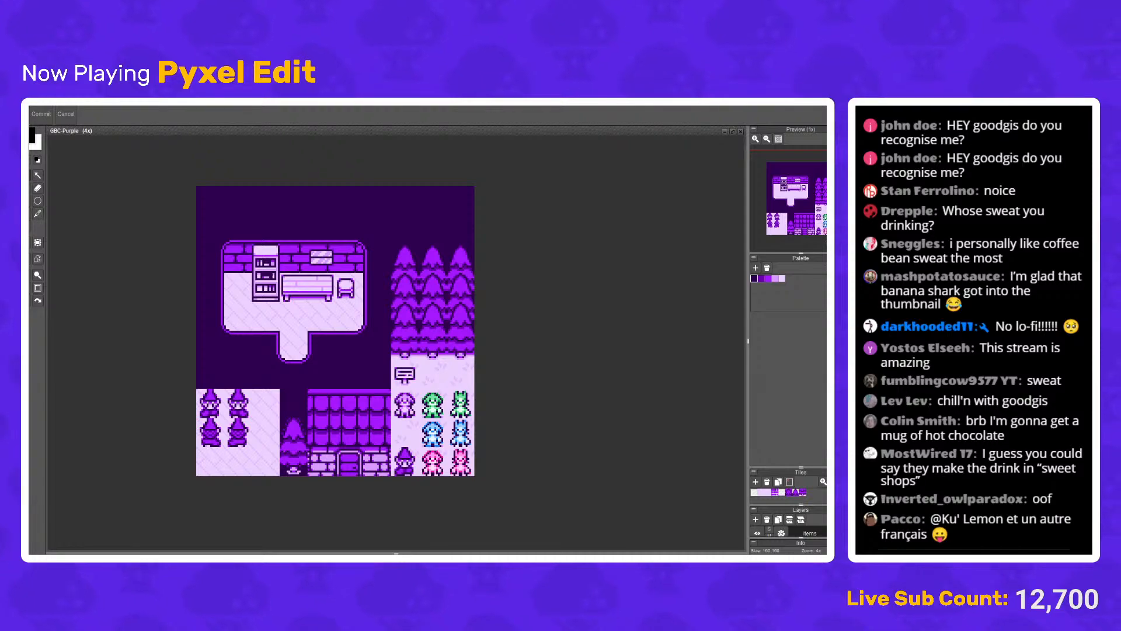
# Step: Examine the room, house and colored creature sprites in the purple tile scene
pyautogui.scroll(1, 243, 307)
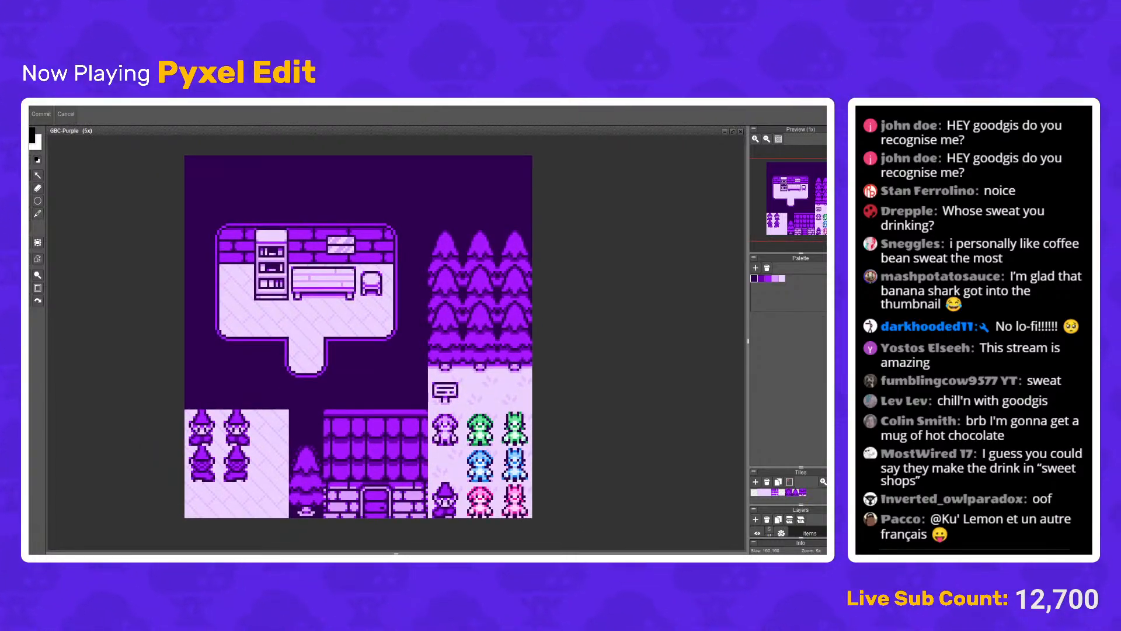
pyautogui.moveTo(243, 307); pyautogui.dragTo(247, 254)
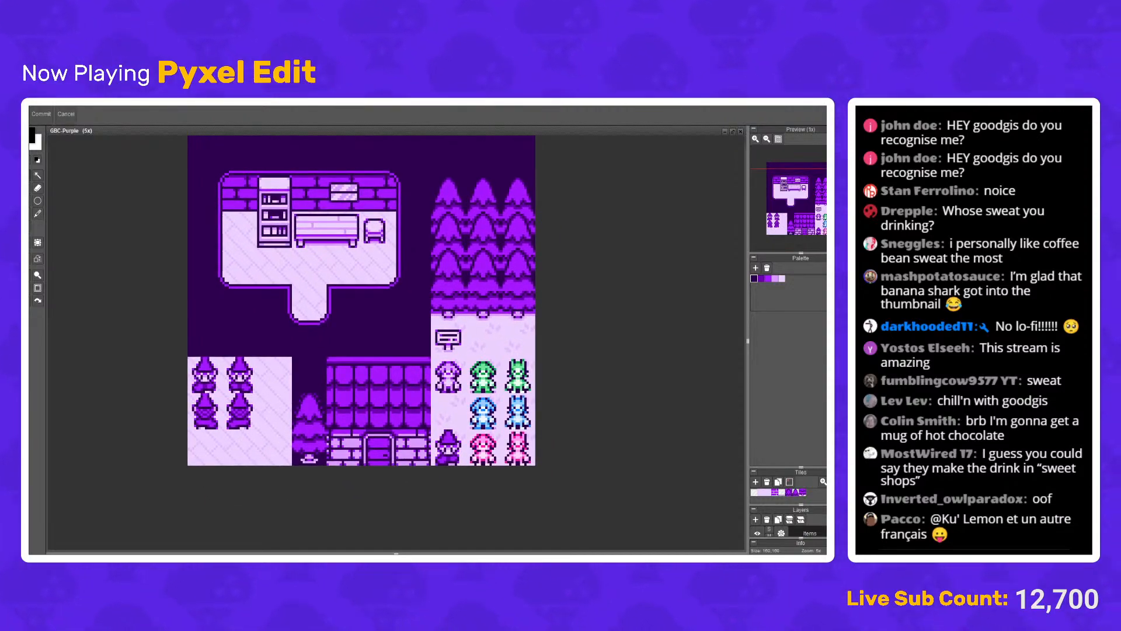
pyautogui.moveTo(363, 334); pyautogui.dragTo(307, 291)
pyautogui.scroll(1, 354, 354)
pyautogui.moveTo(467, 342); pyautogui.dragTo(384, 325)
pyautogui.scroll(2, 384, 325)
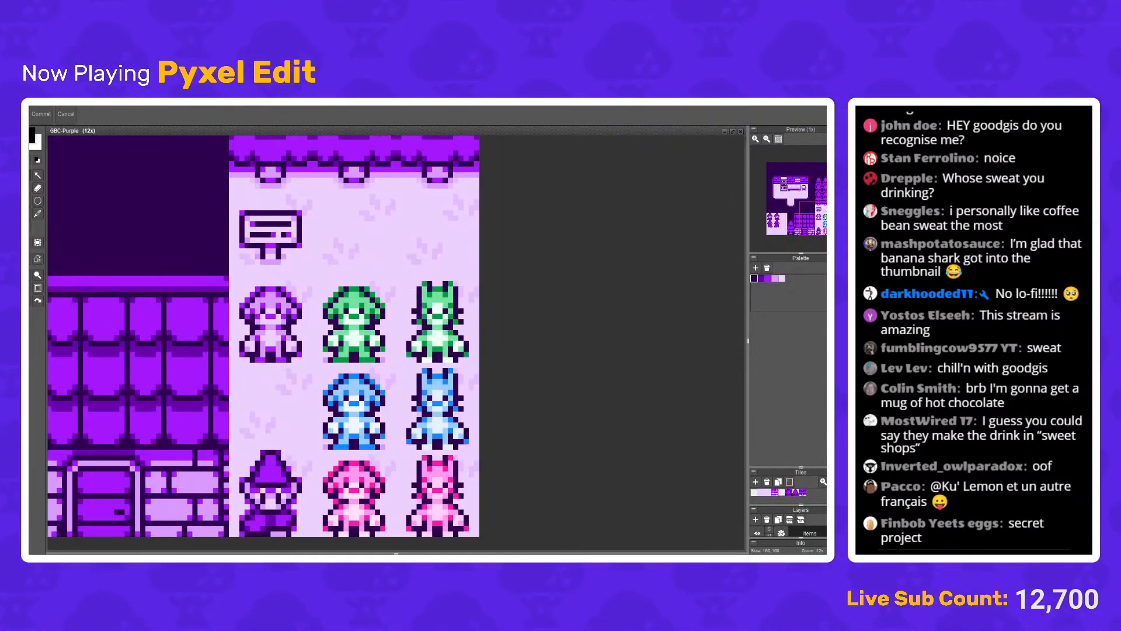
pyautogui.scroll(-2, 384, 325)
pyautogui.moveTo(296, 309); pyautogui.dragTo(357, 315)
pyautogui.scroll(-1, 357, 316)
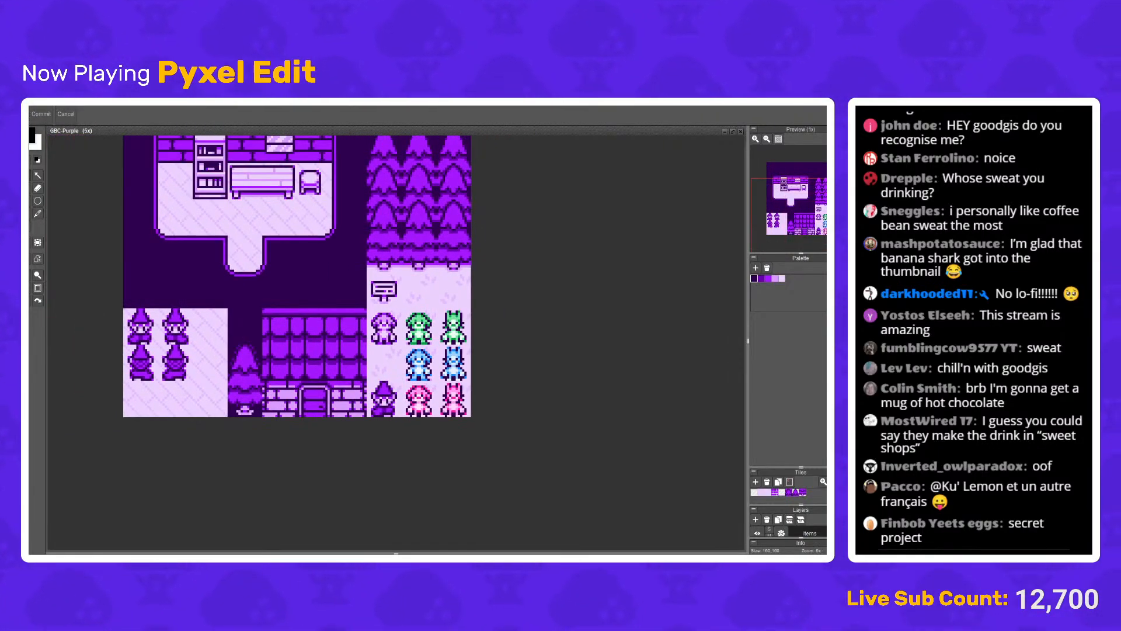
pyautogui.scroll(2, 377, 266)
pyautogui.moveTo(377, 266); pyautogui.dragTo(498, 291)
pyautogui.scroll(-1, 396, 311)
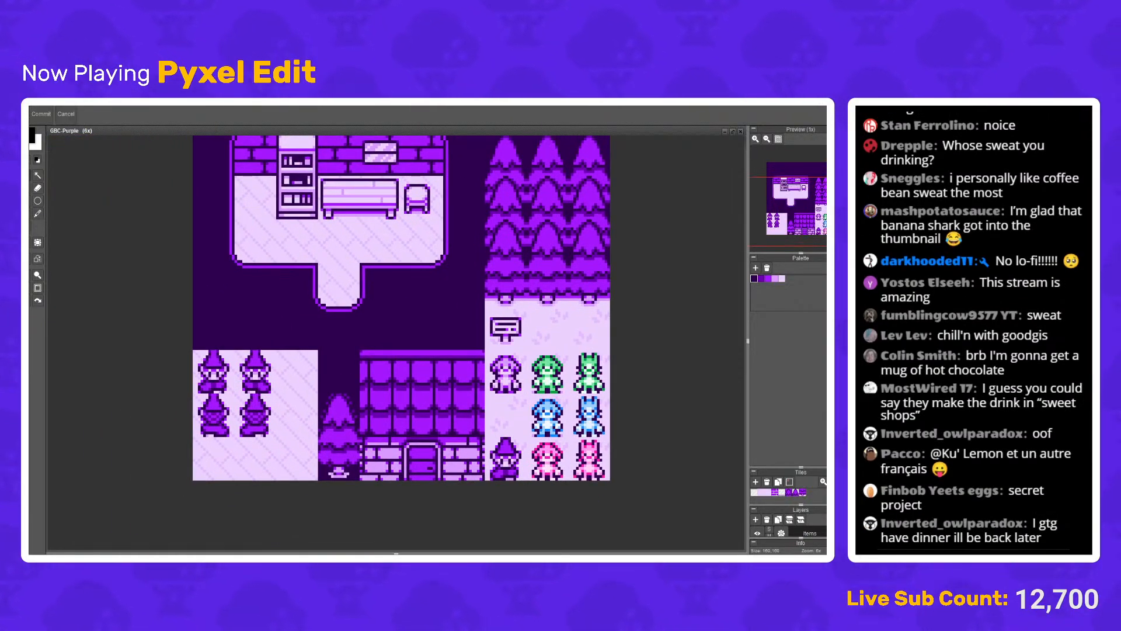
# Step: Examine the four pointed-hat gnome sprites on the tiled floor and compare them with the rest of the scene
pyautogui.scroll(6, 246, 383)
pyautogui.moveTo(246, 383); pyautogui.dragTo(284, 384)
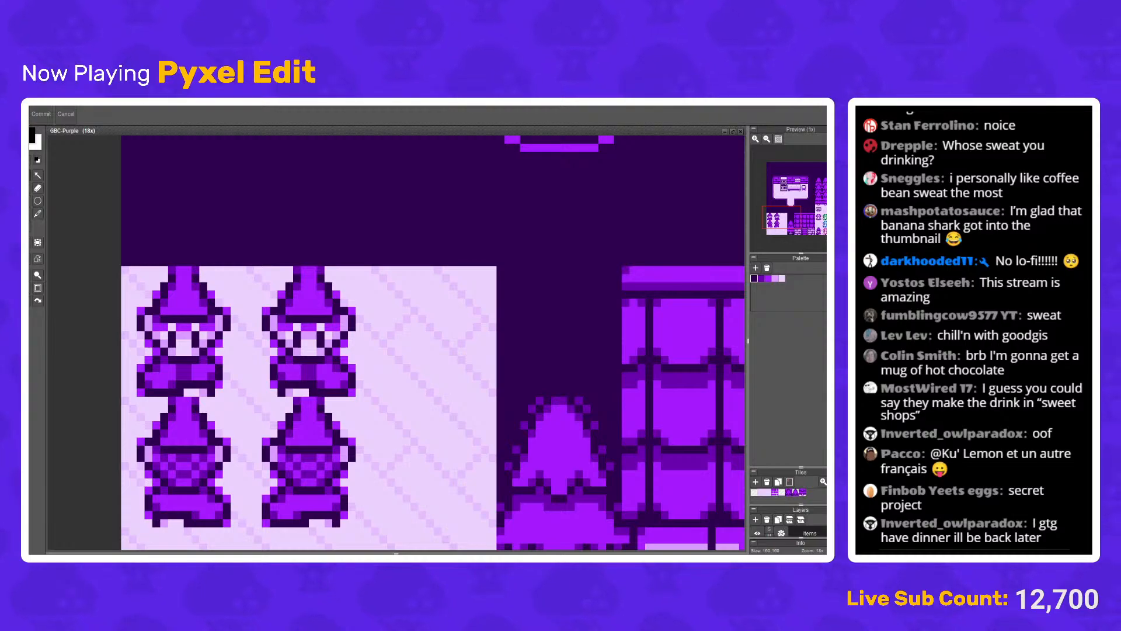
pyautogui.scroll(-2, 186, 287)
pyautogui.scroll(-2, 248, 488)
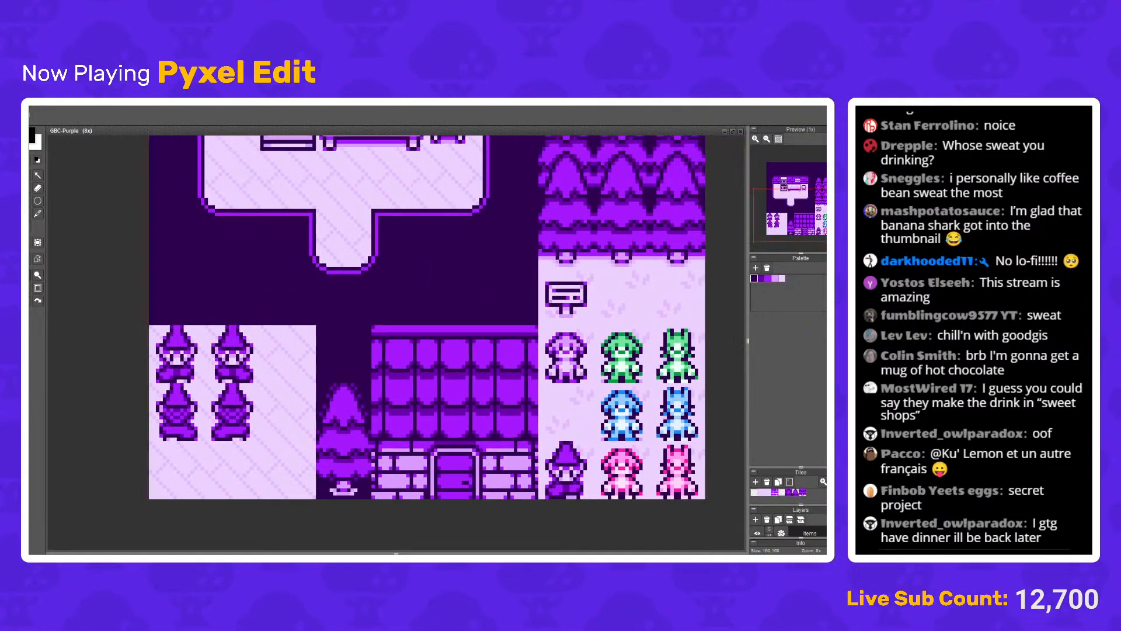
pyautogui.moveTo(248, 488); pyautogui.dragTo(284, 478)
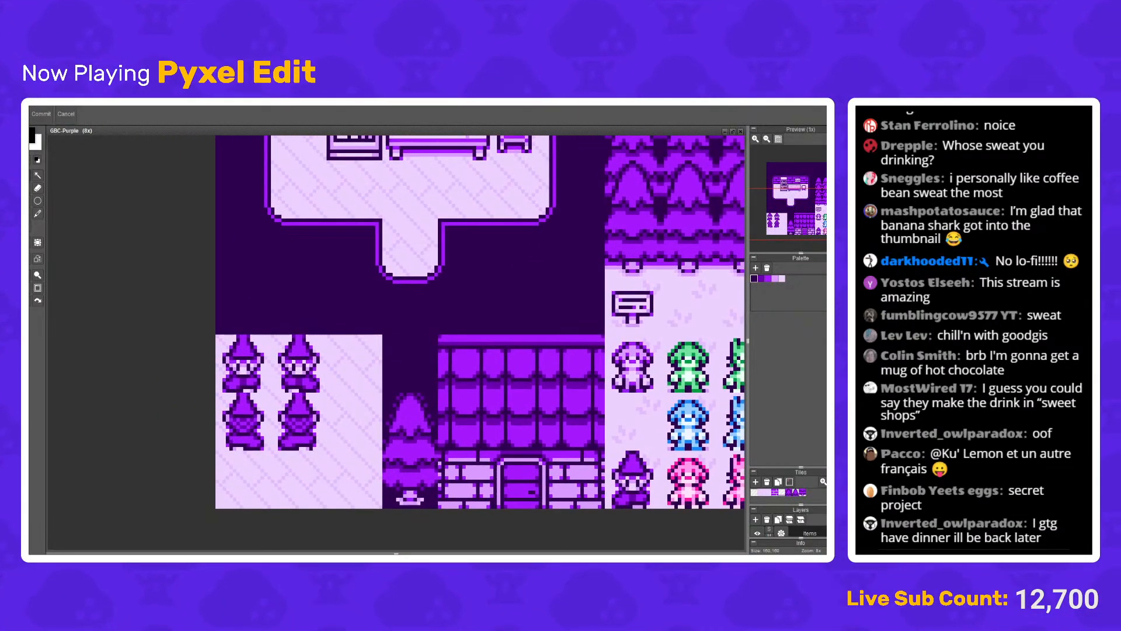
pyautogui.scroll(2, 284, 479)
pyautogui.scroll(-3, 468, 342)
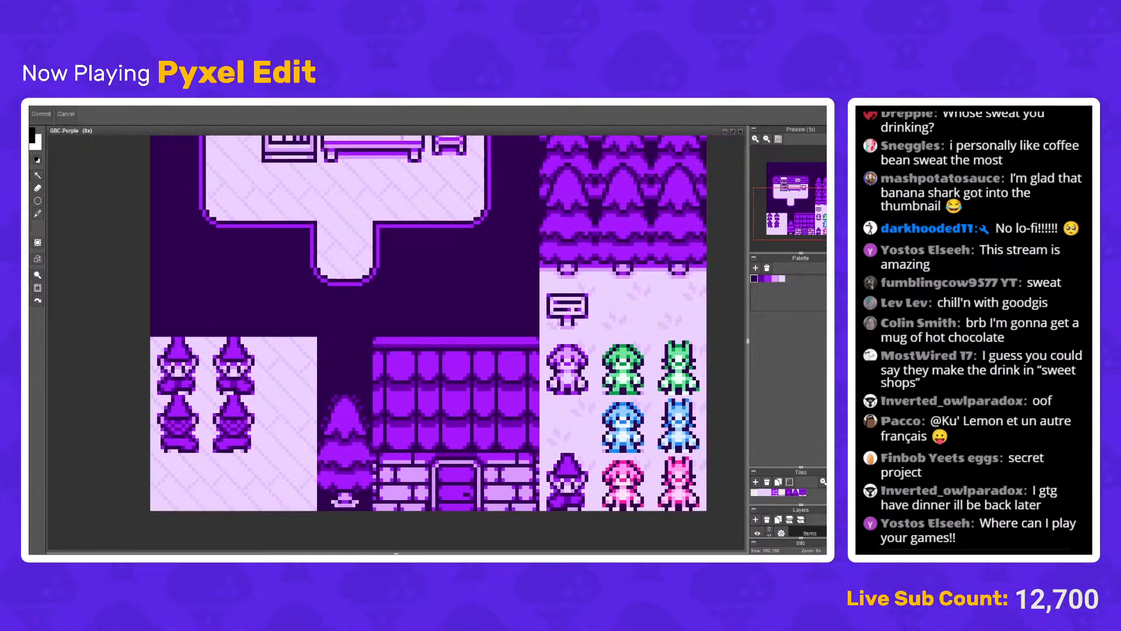
pyautogui.scroll(-1, 289, 365)
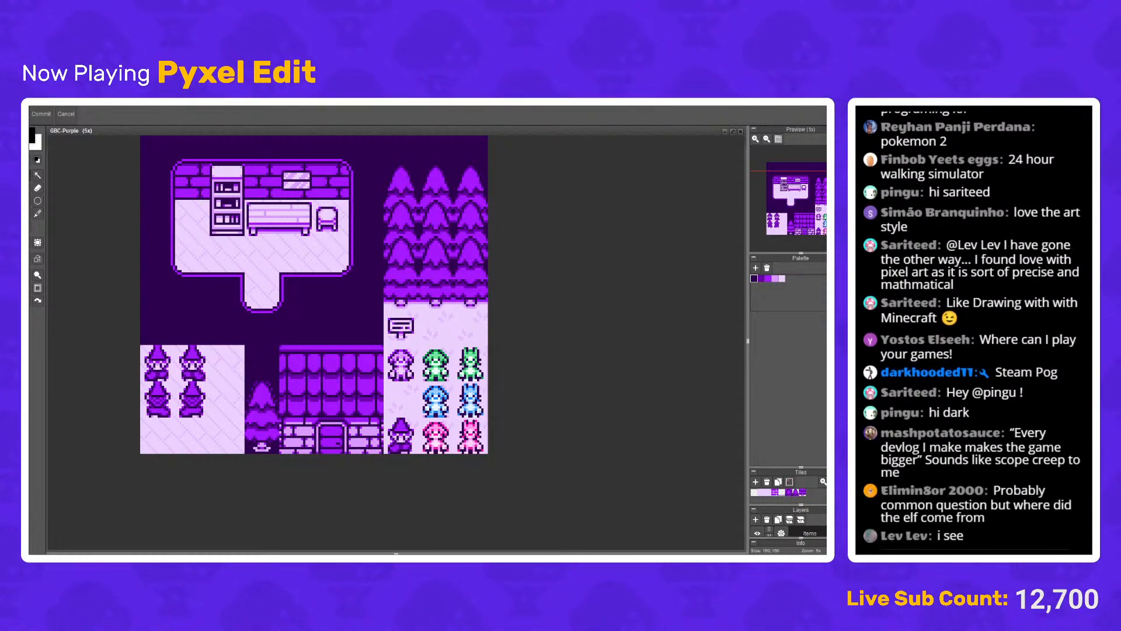
# Step: Show the tile grid and select the first front-facing gnome's tile, undoing a trial clear of the selection
pyautogui.scroll(1, 315, 292)
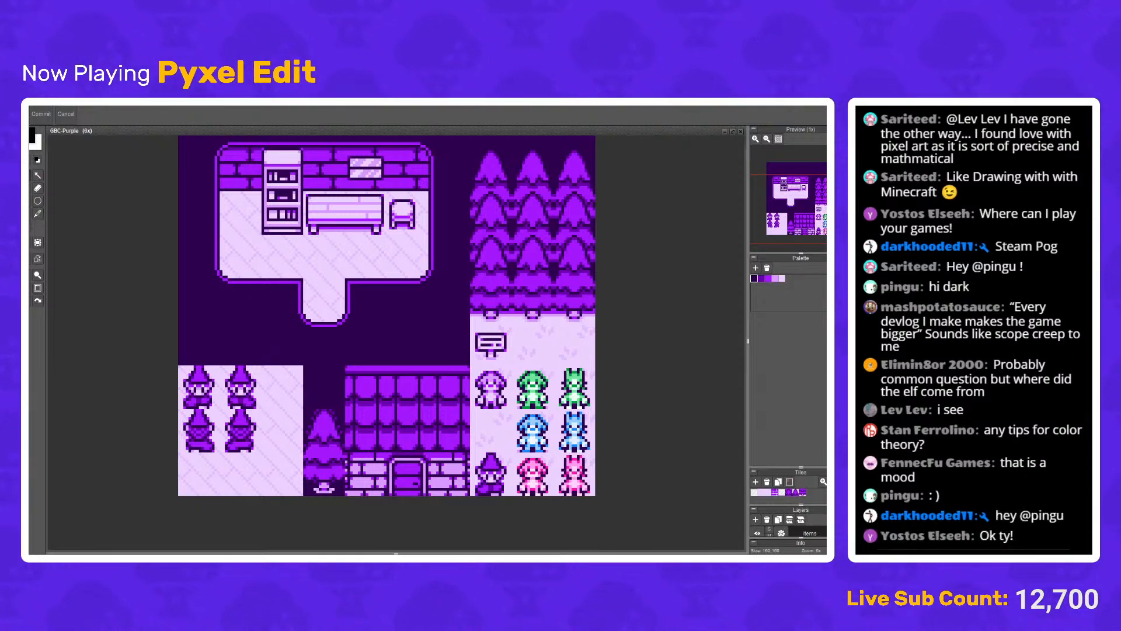
pyautogui.scroll(2, 223, 447)
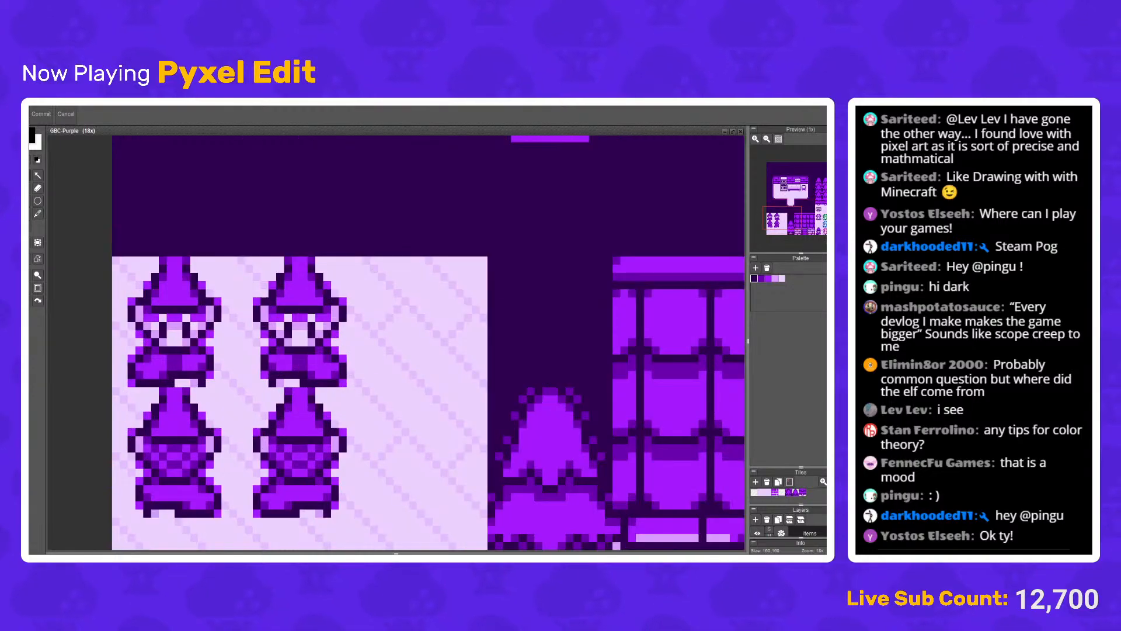
pyautogui.scroll(-2, 224, 447)
pyautogui.scroll(1, 223, 447)
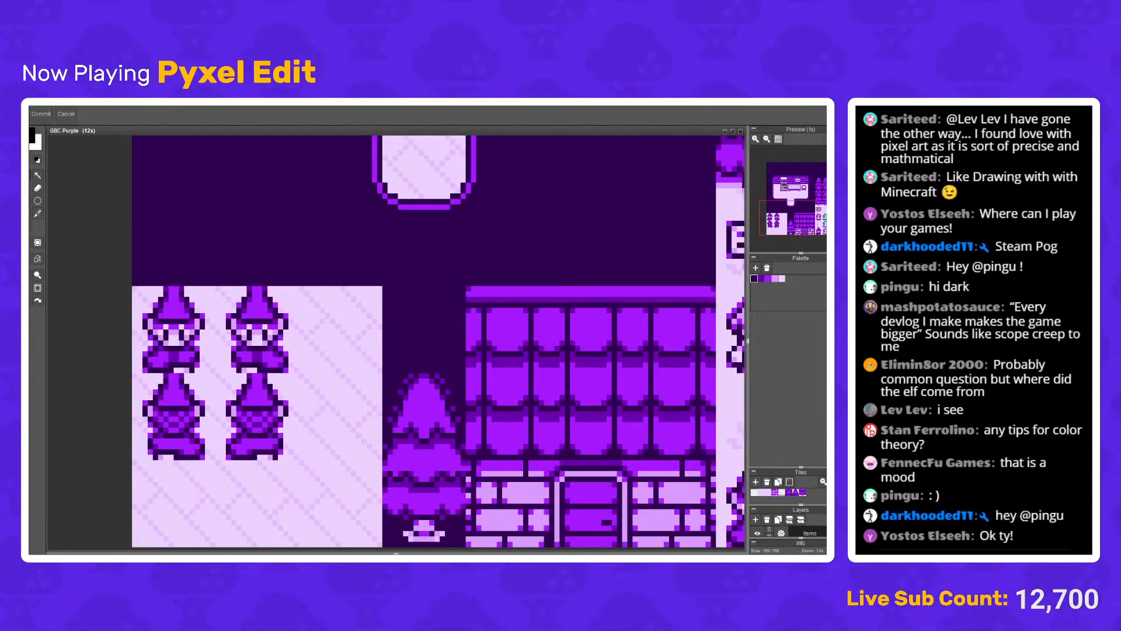
pyautogui.press('g')
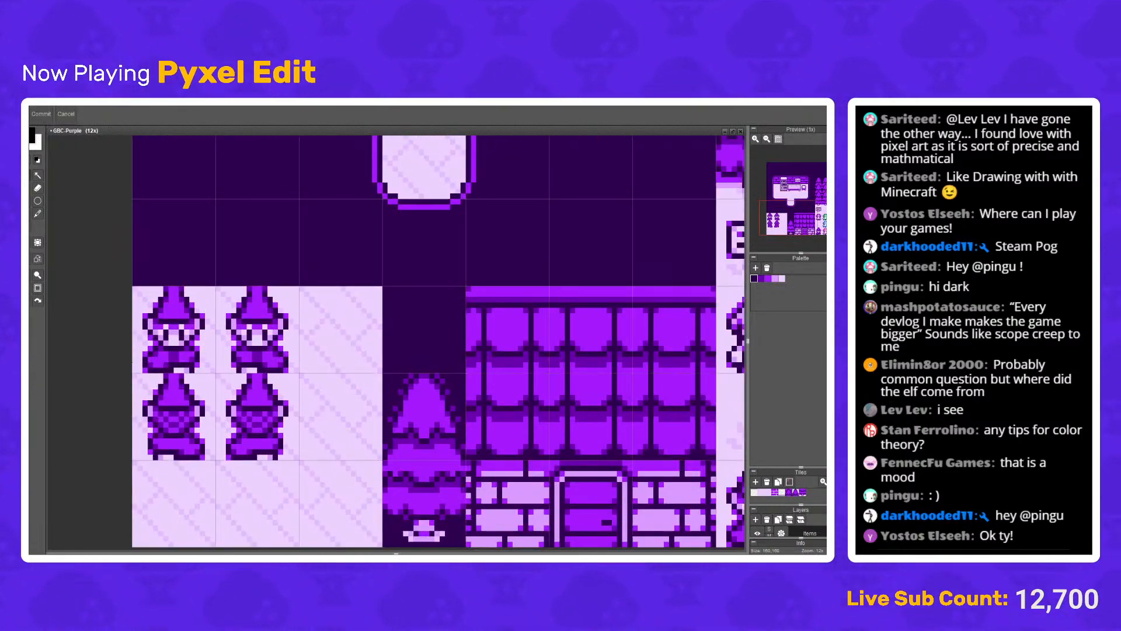
pyautogui.moveTo(132, 286); pyautogui.dragTo(215, 372)
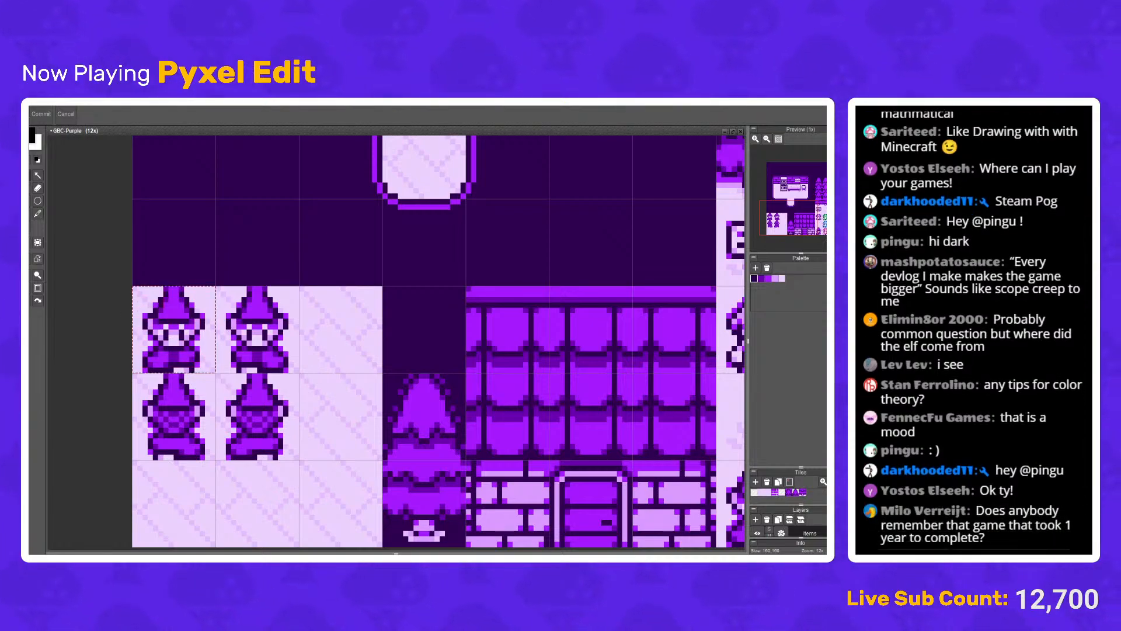
pyautogui.press('Delete')
pyautogui.hotkey('ctrl', 'z')
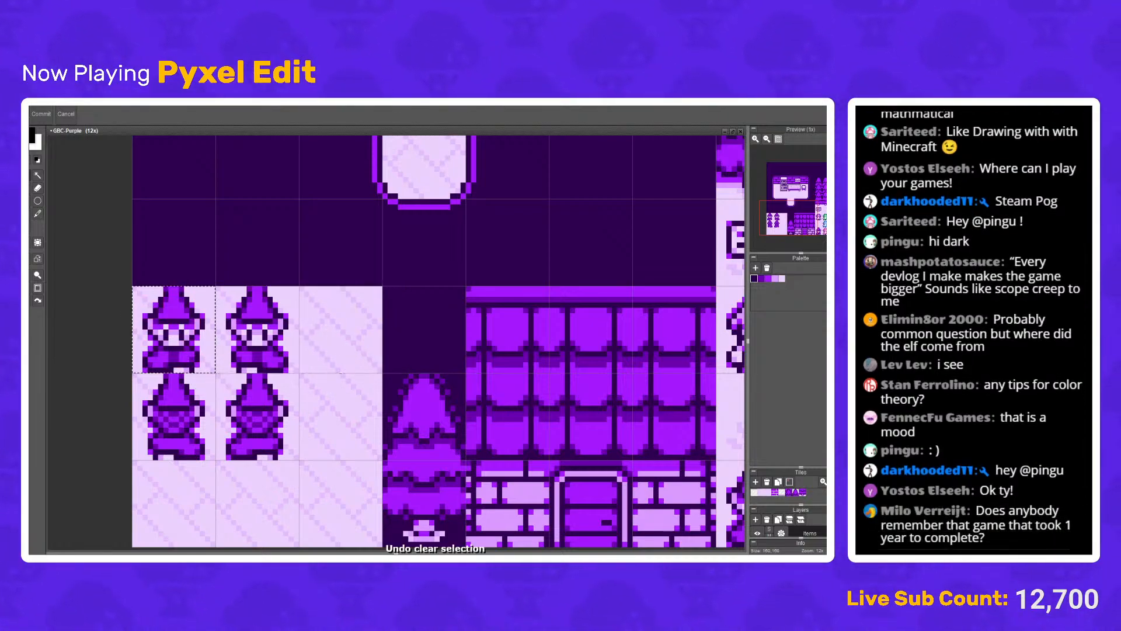
# Step: Make the Tiles layer active and place a copy of the selected gnome in the third tile of the same row
pyautogui.moveTo(800, 467); pyautogui.dragTo(800, 296)
pyautogui.click(801, 334)
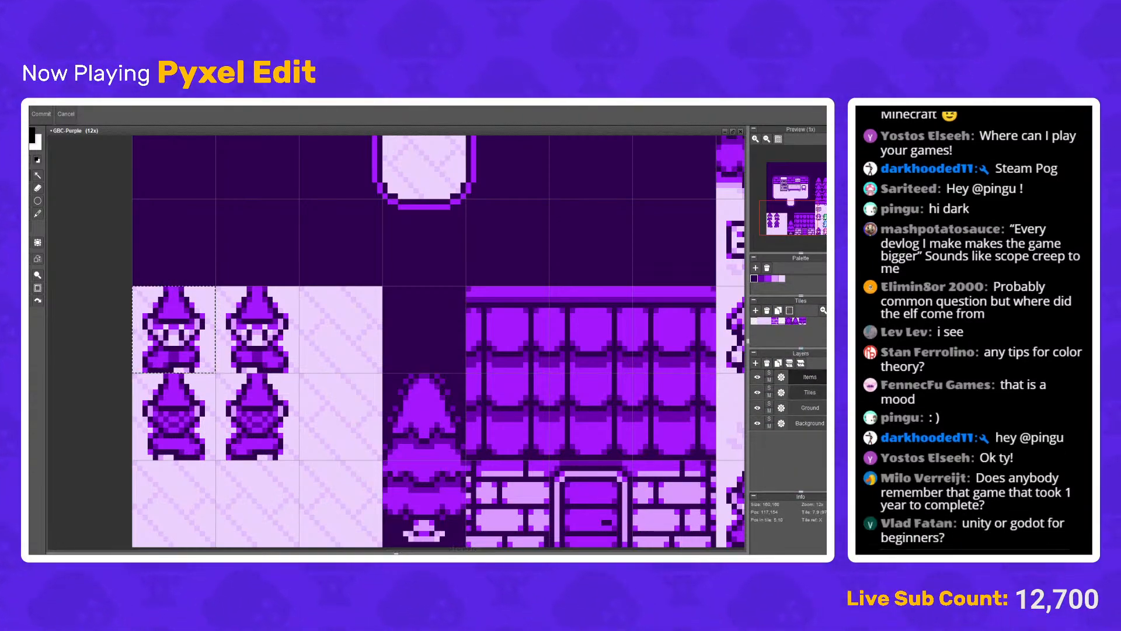
pyautogui.click(757, 392)
pyautogui.click(757, 392)
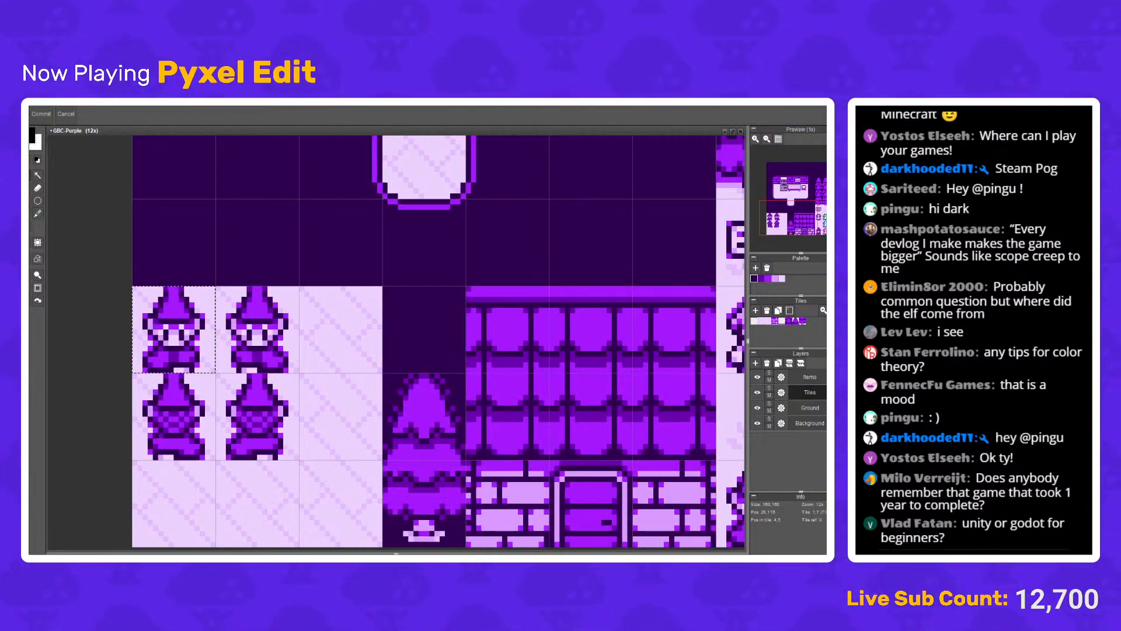
pyautogui.moveTo(182, 322); pyautogui.dragTo(376, 323)
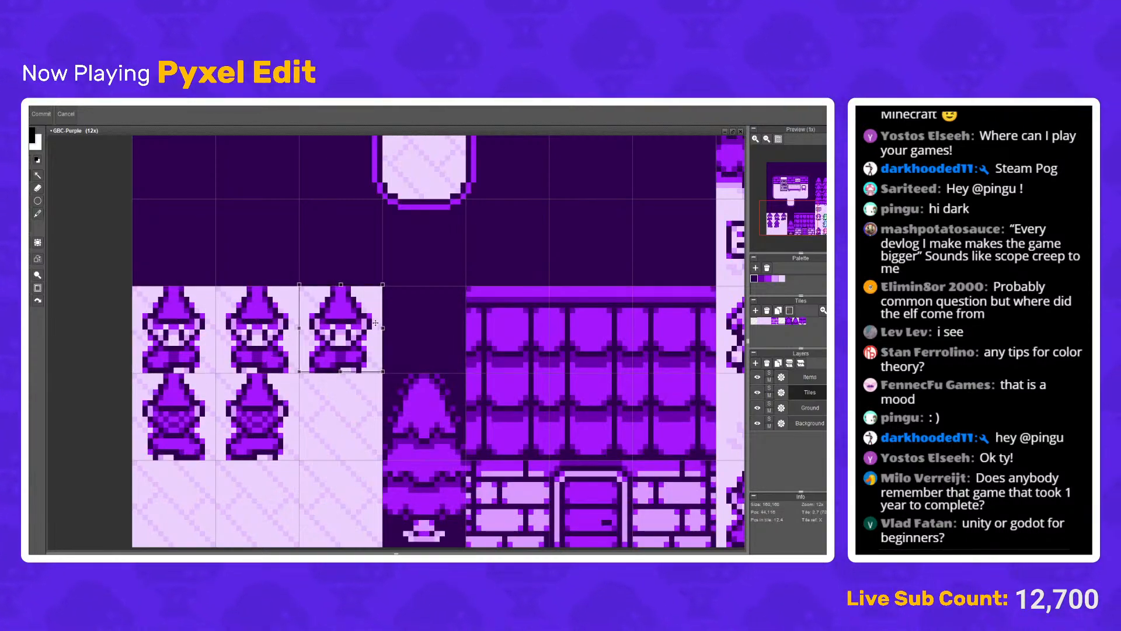
pyautogui.press('Return')
# Step: Try recoloring the copied gnome with light and hot pink sampled from the pink creature, with contiguous filling turned off
pyautogui.scroll(3, 387, 311)
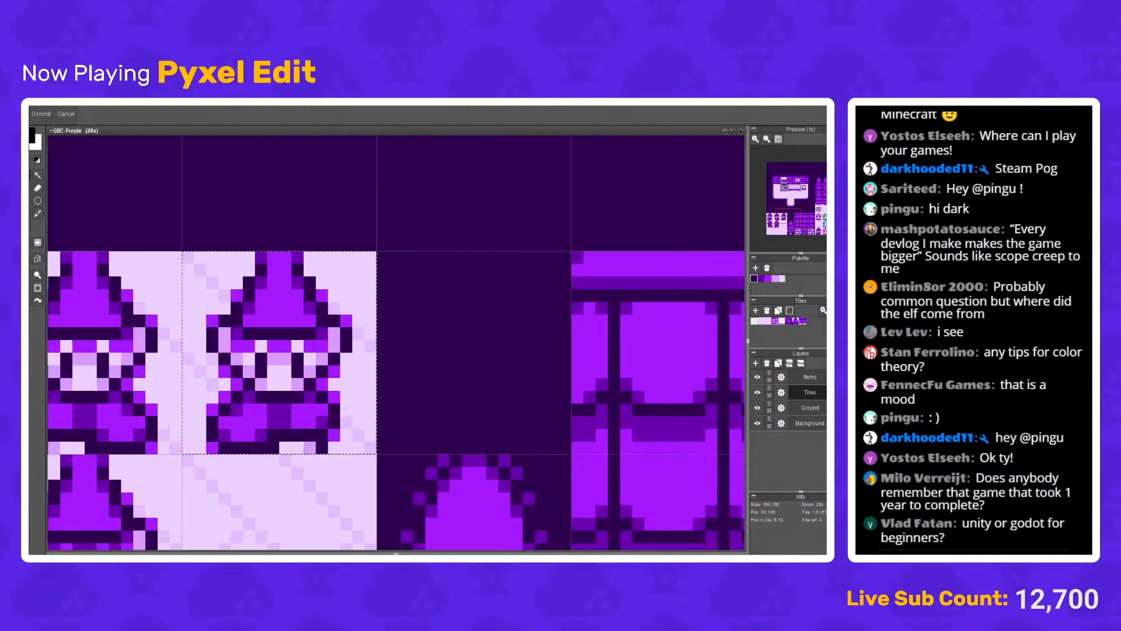
pyautogui.scroll(-4, 334, 327)
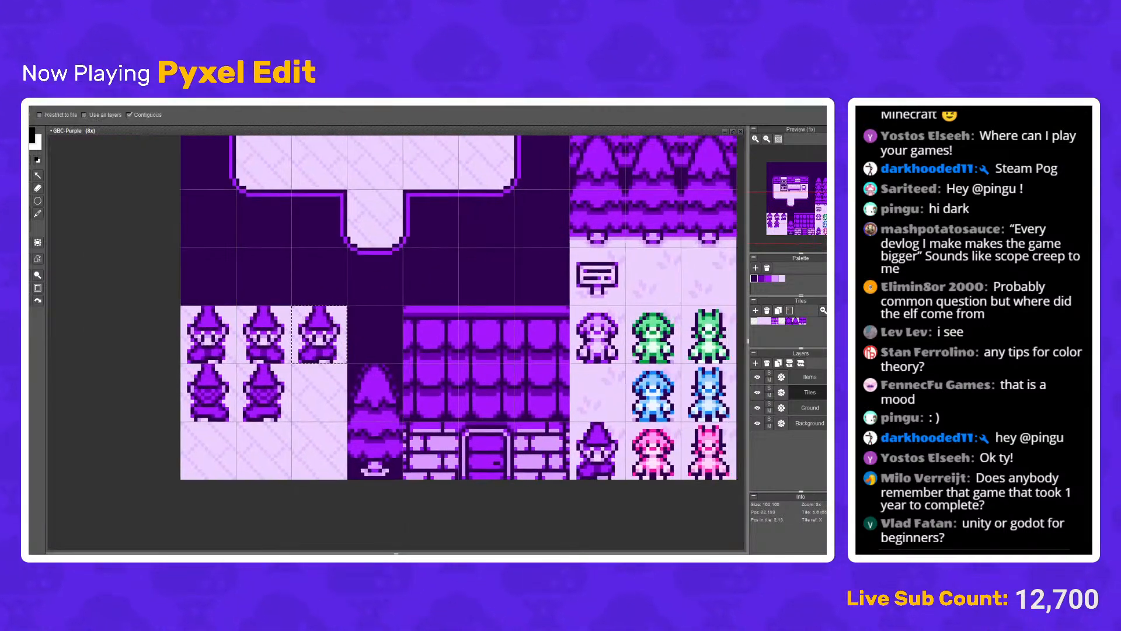
pyautogui.rightClick(665, 437)
pyautogui.click(319, 320)
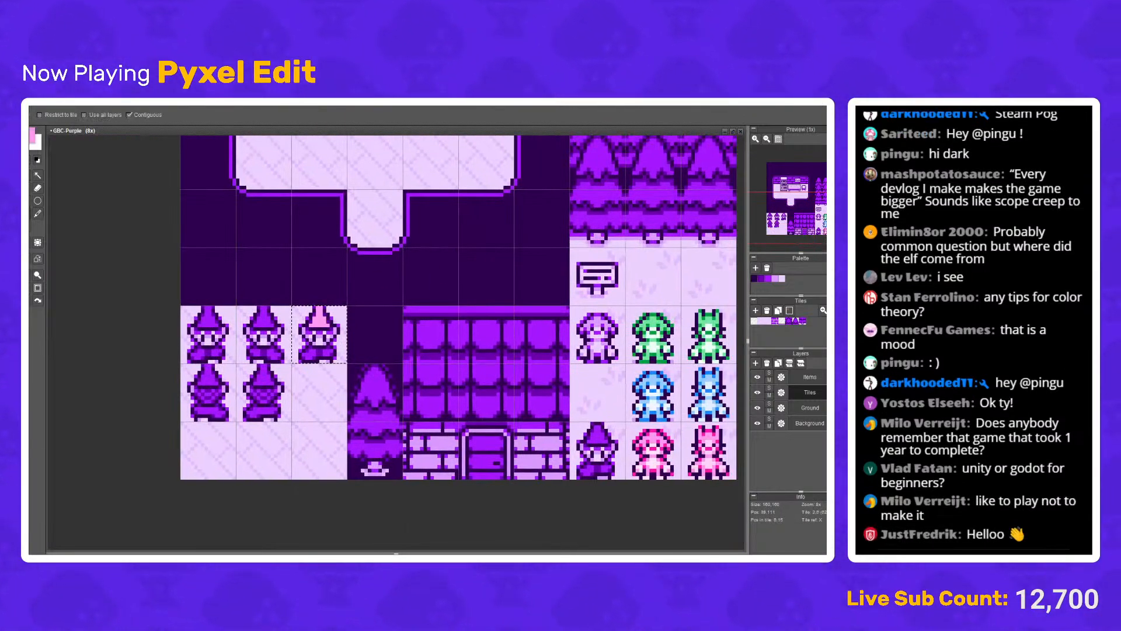
pyautogui.hotkey('ctrl', 'z')
pyautogui.click(320, 349)
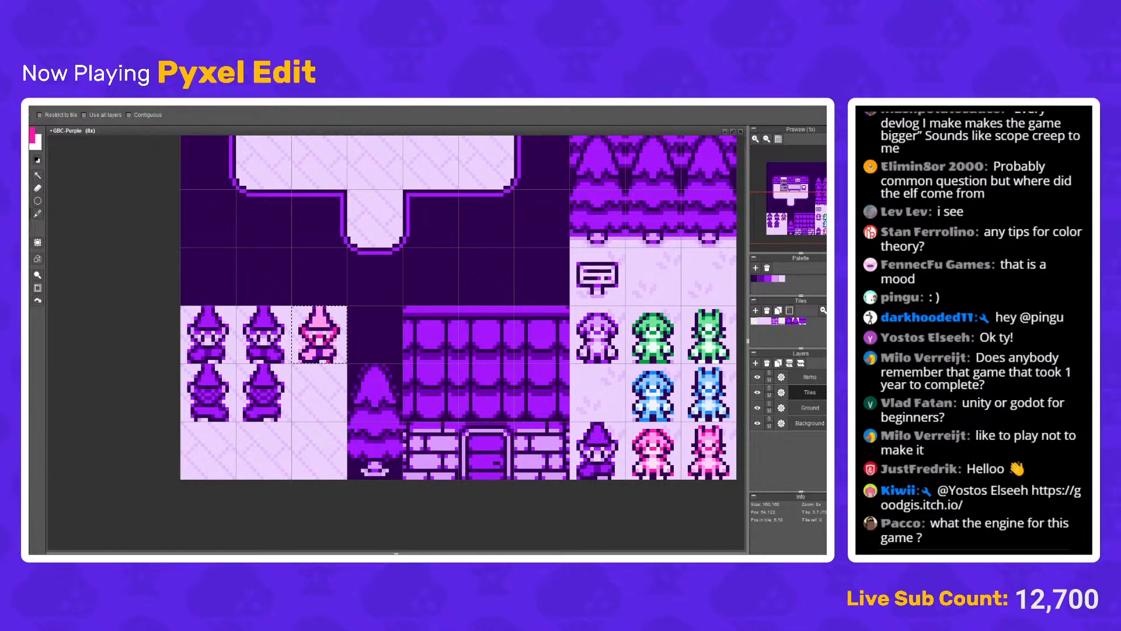
pyautogui.scroll(1, 370, 339)
pyautogui.hotkey('ctrl', 'z')
pyautogui.hotkey('ctrl', 'z')
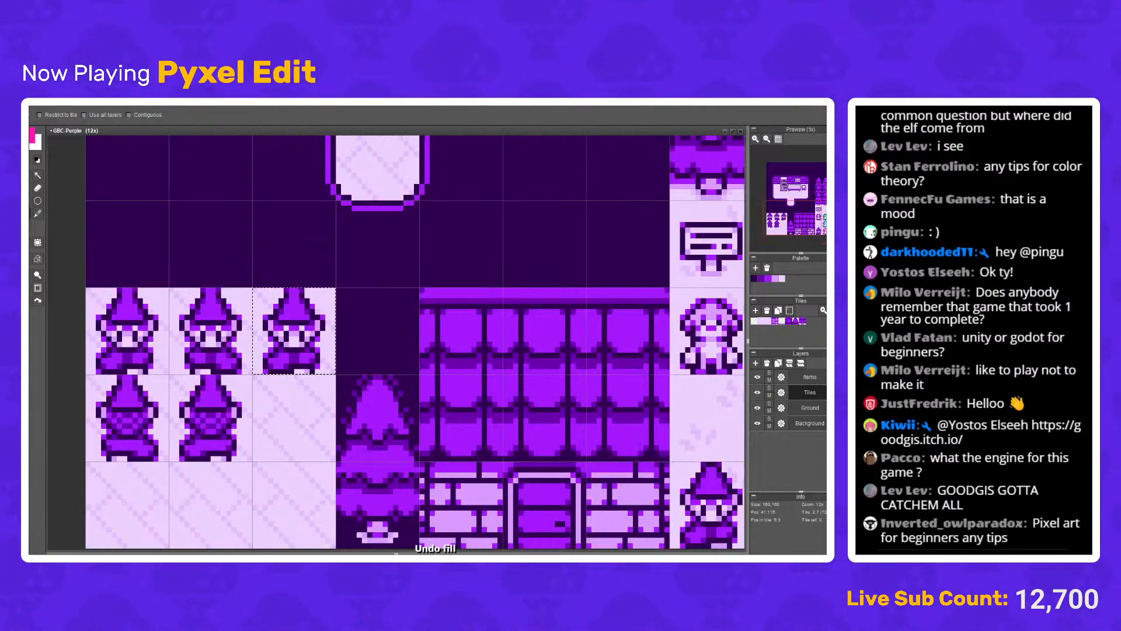
# Step: Try filling the copied gnome's purple shading with hot pink and its bright purple areas with light pink
pyautogui.click(302, 300)
pyautogui.rightClick(303, 301)
pyautogui.scroll(-2, 425, 415)
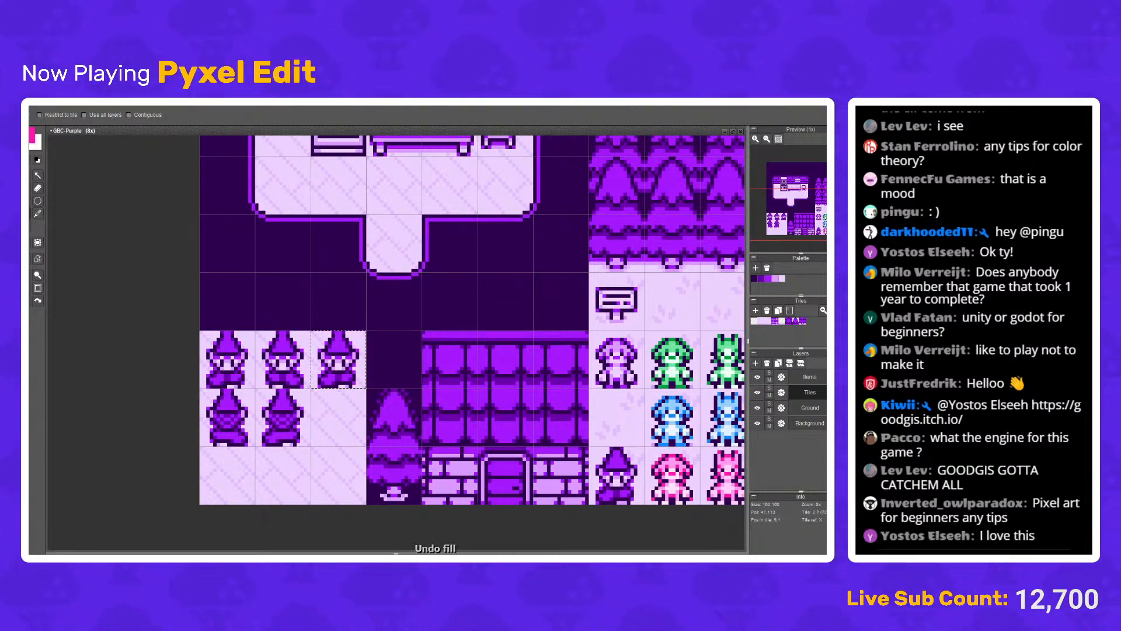
pyautogui.click(349, 352)
pyautogui.rightClick(665, 461)
pyautogui.click(348, 353)
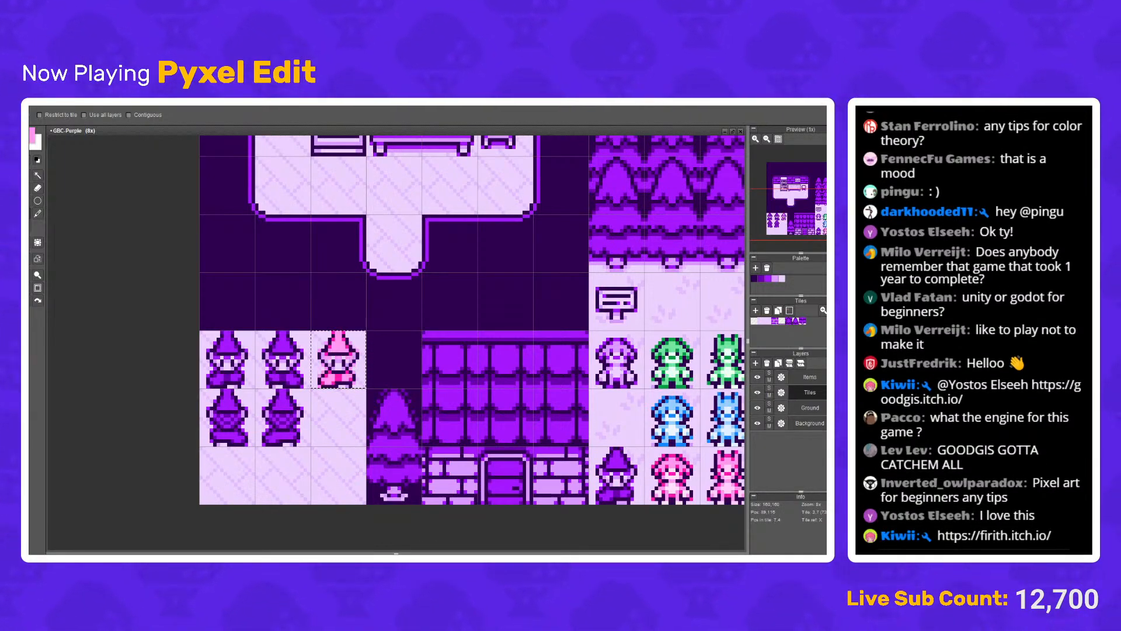
pyautogui.hotkey('ctrl', 'z')
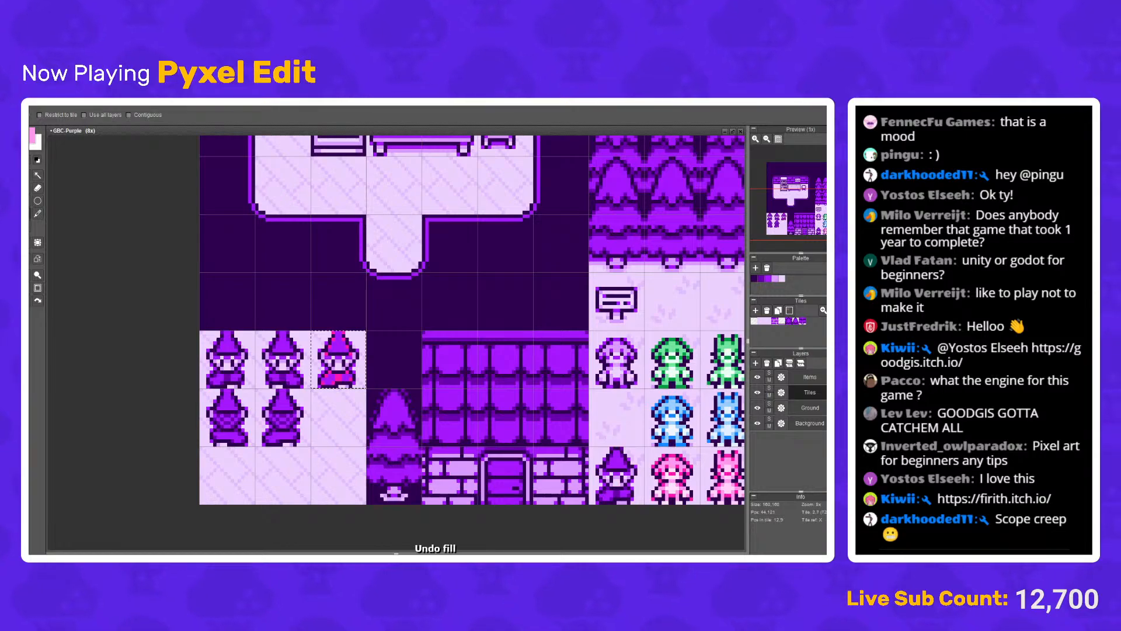
pyautogui.click(338, 345)
# Step: Try the pink creature's palest tone on the copied gnome's light areas, and undo all of its pink fills
pyautogui.moveTo(722, 461); pyautogui.dragTo(453, 393)
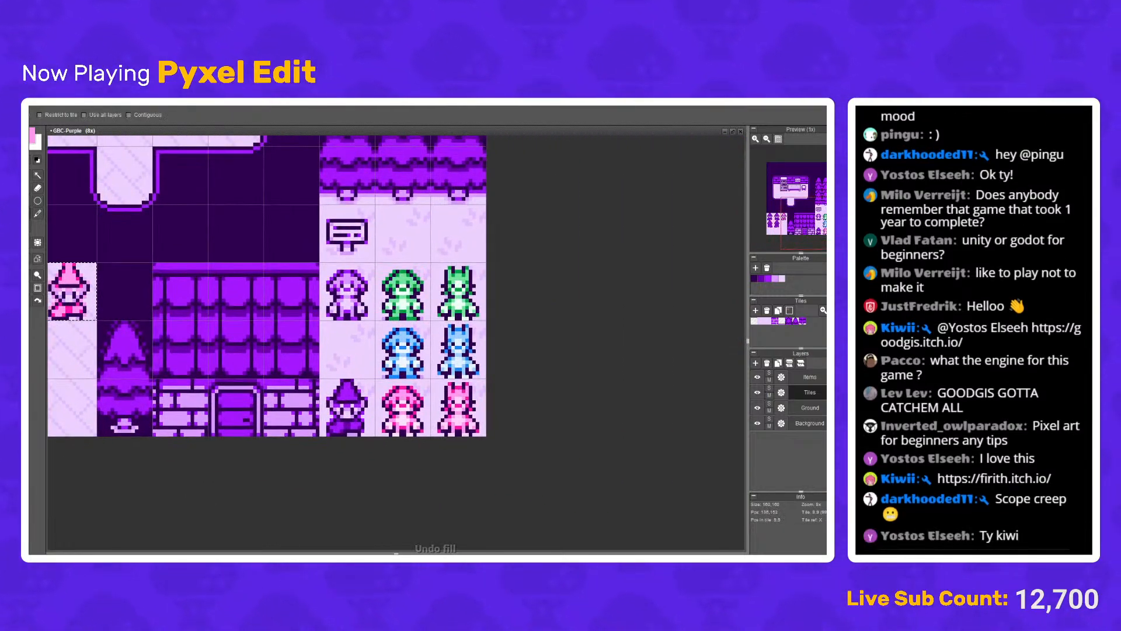
pyautogui.rightClick(459, 419)
pyautogui.moveTo(78, 297); pyautogui.dragTo(236, 333)
pyautogui.scroll(1, 236, 334)
pyautogui.scroll(1, 236, 333)
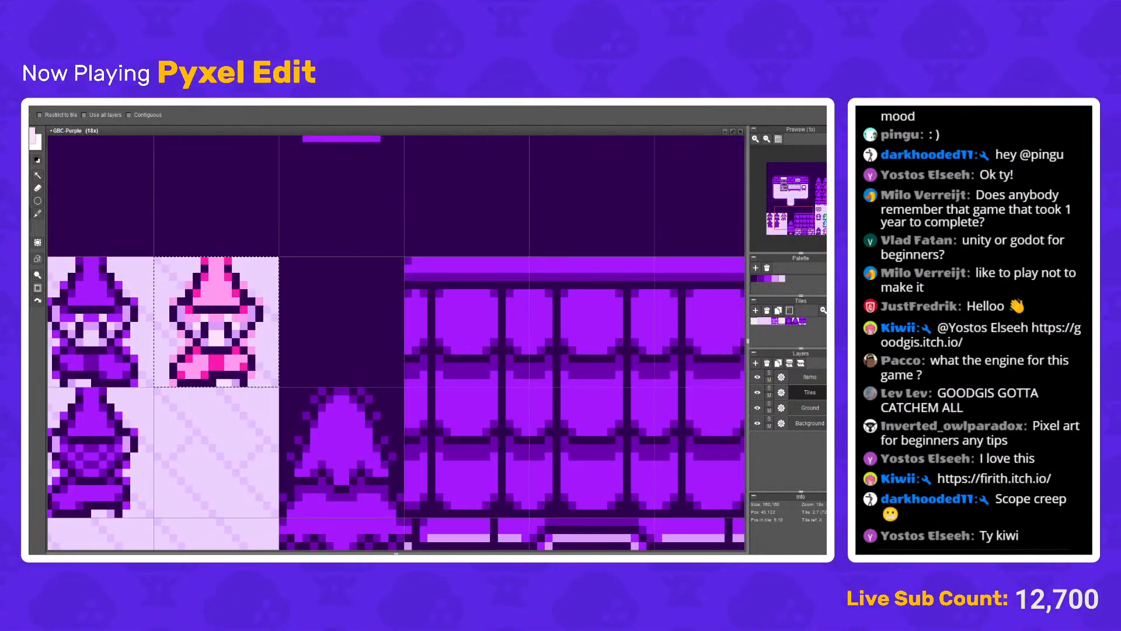
pyautogui.scroll(-3, 236, 333)
pyautogui.scroll(2, 236, 333)
pyautogui.scroll(2, 159, 325)
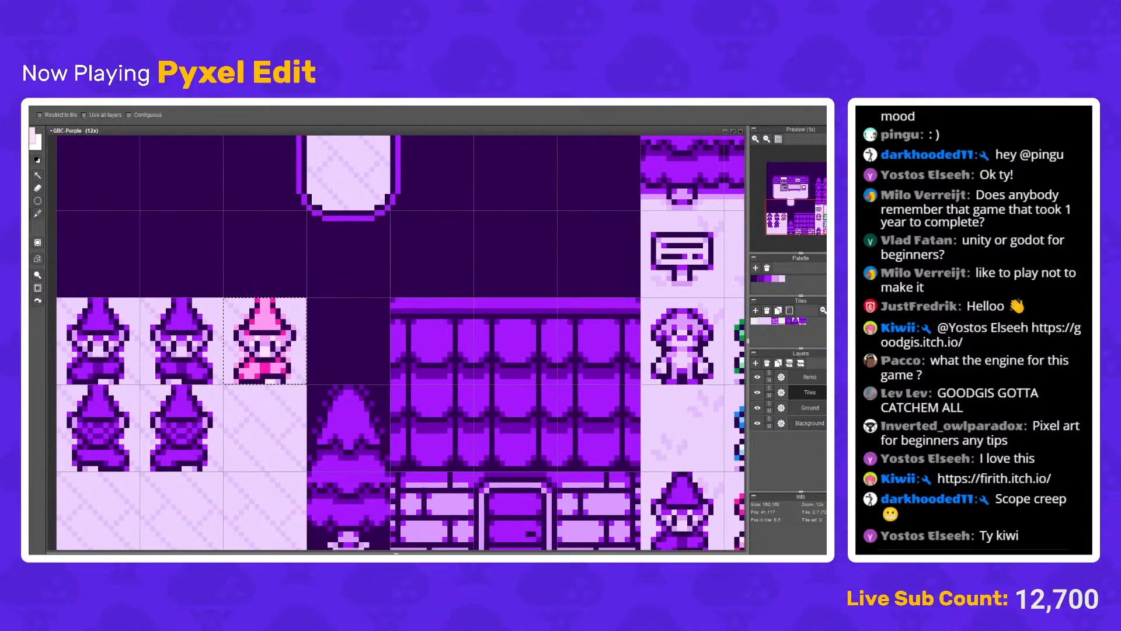
pyautogui.hotkey('ctrl', 'z')
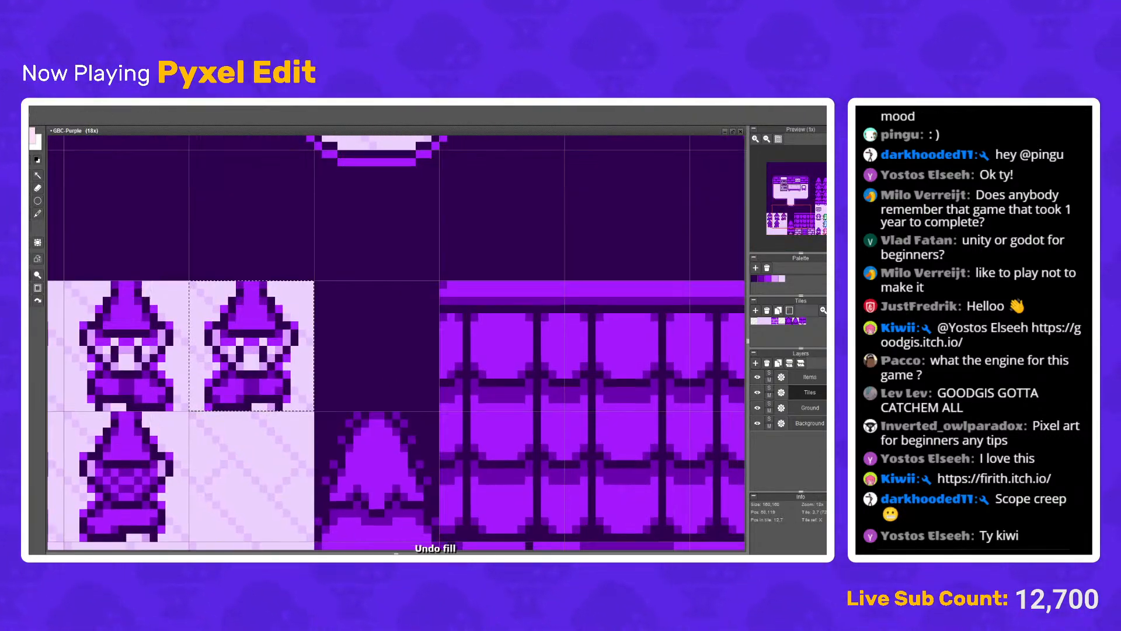
# Step: Fill the copied gnome's bright purple areas with the pink creature's hot pink
pyautogui.scroll(-4, 159, 325)
pyautogui.scroll(1, 159, 325)
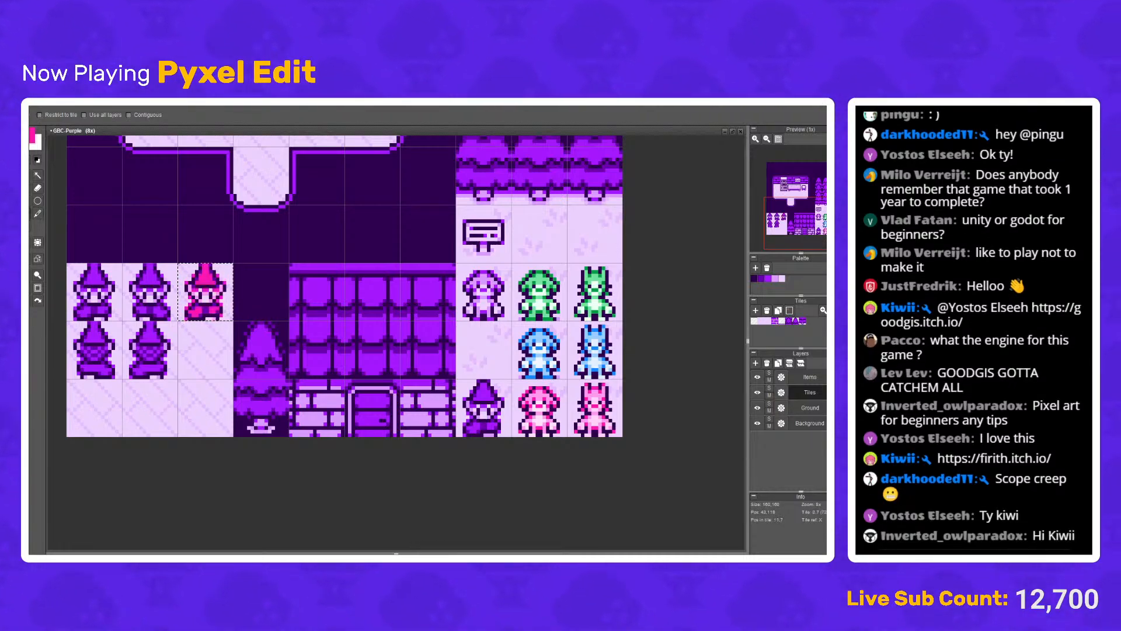
# Step: Try filling the copied gnome's dark purple shading with a deeper pink foreground color, RGB 235, 1, 141
pyautogui.scroll(5, 206, 278)
pyautogui.click(33, 135)
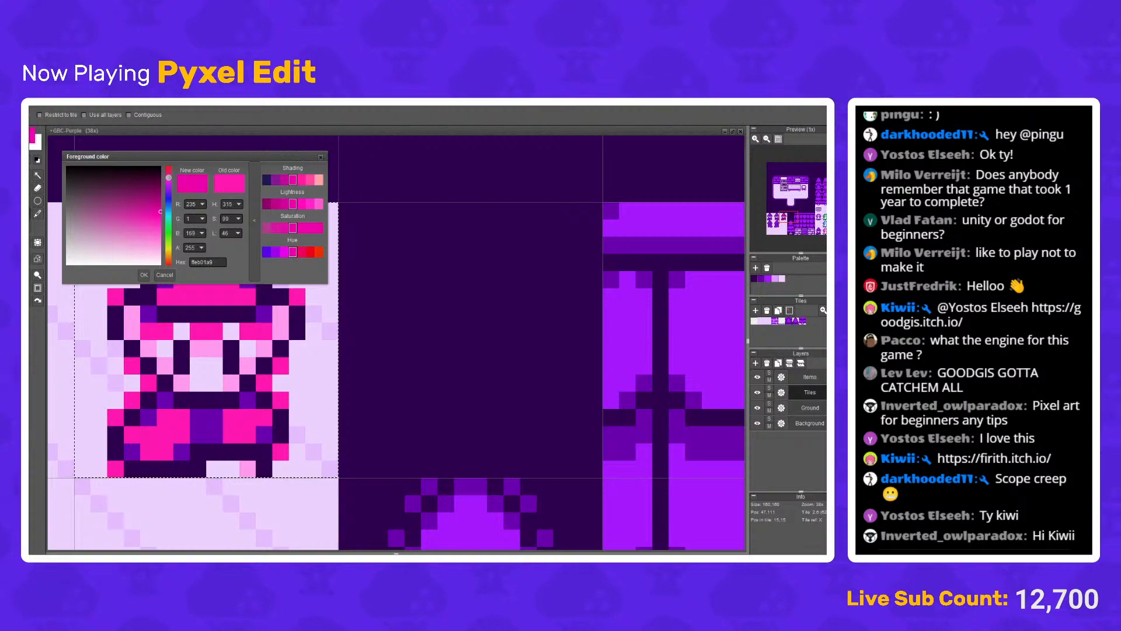
pyautogui.press('Escape')
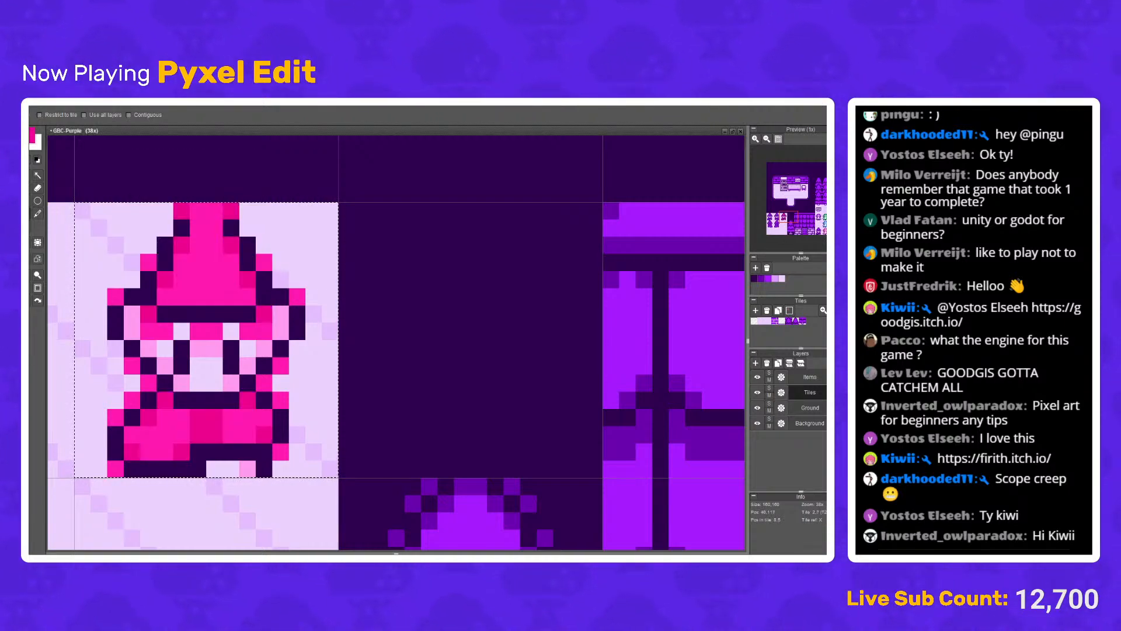
pyautogui.hotkey('ctrl', 'z')
# Step: Fill the copied gnome's dark purple shading with a darker pink and clear the selection around its tile
pyautogui.press('c')
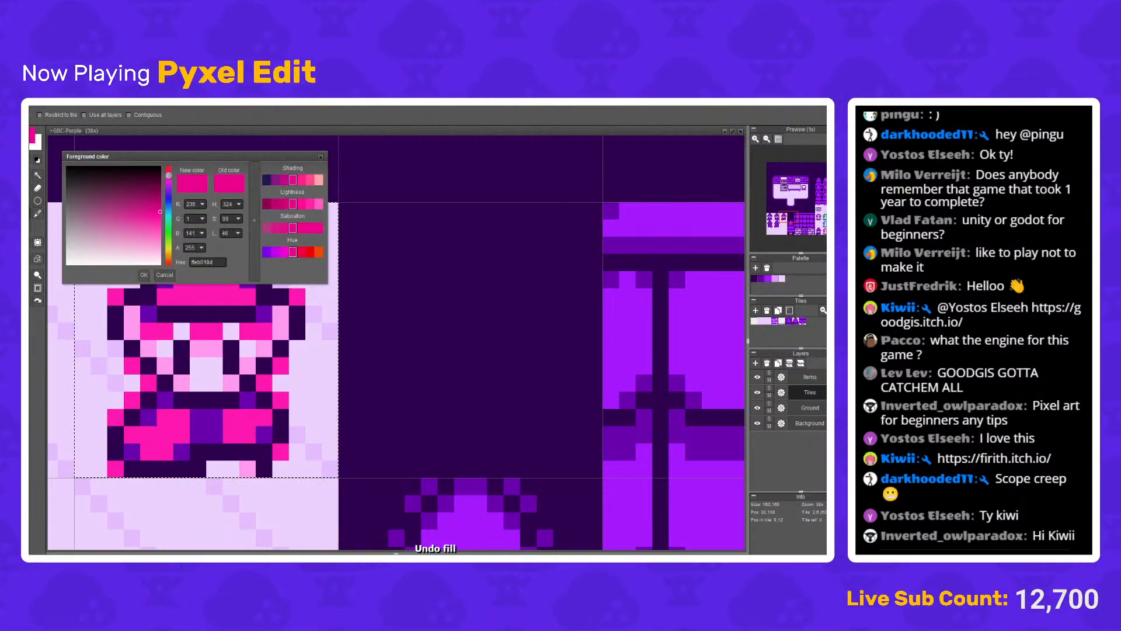
pyautogui.press('Escape')
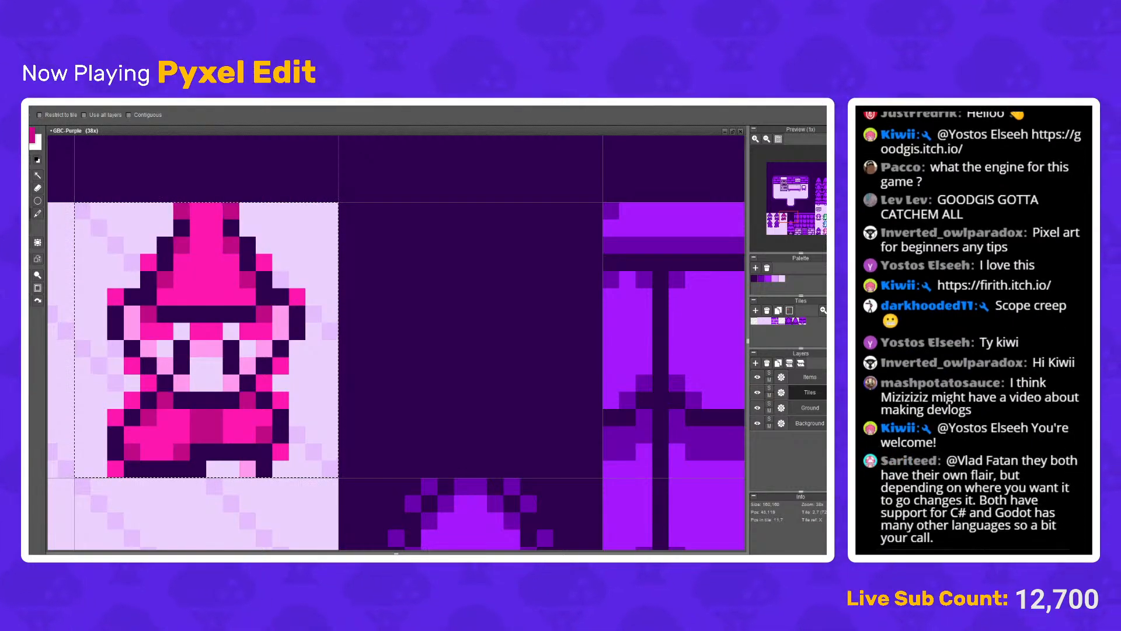
pyautogui.scroll(-3, 266, 324)
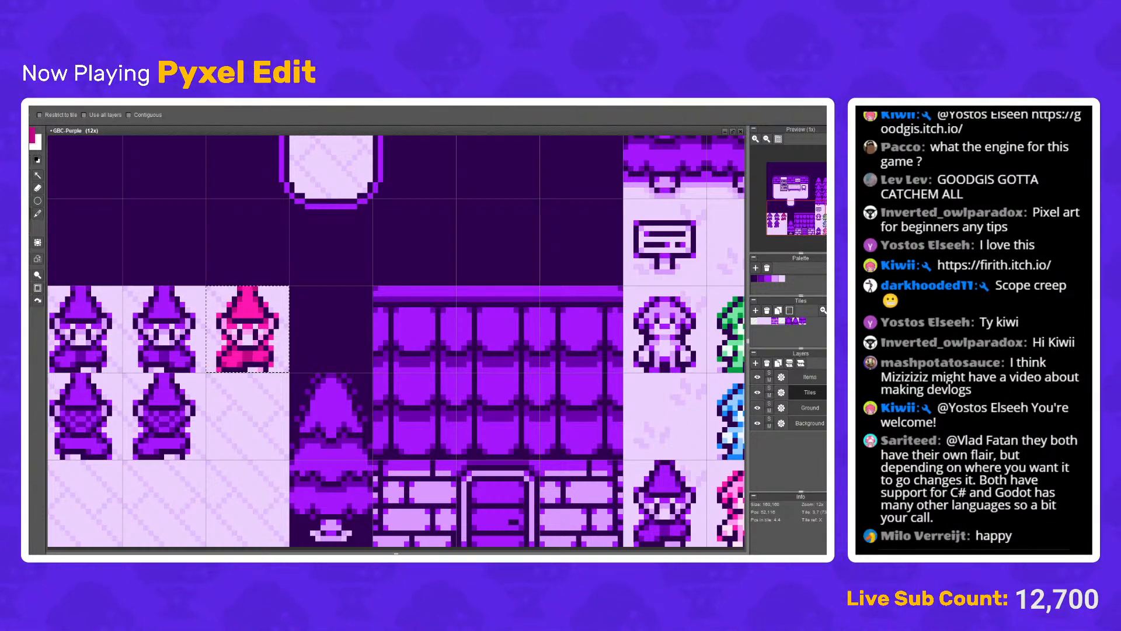
pyautogui.scroll(-3, 343, 299)
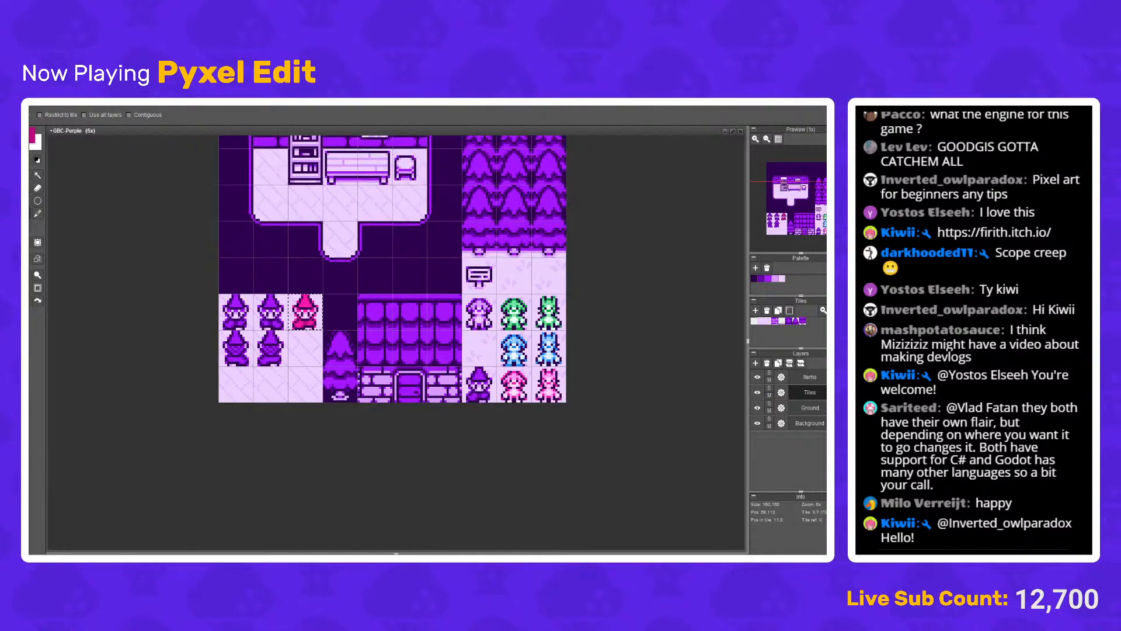
pyautogui.scroll(4, 331, 300)
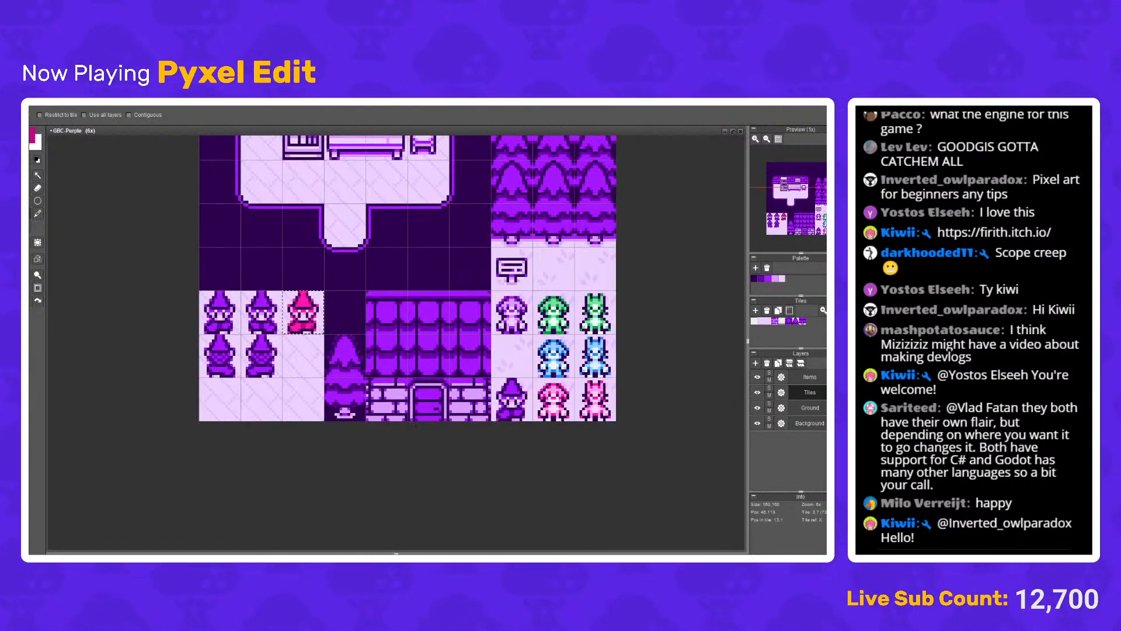
pyautogui.hotkey('ctrl', 'v')
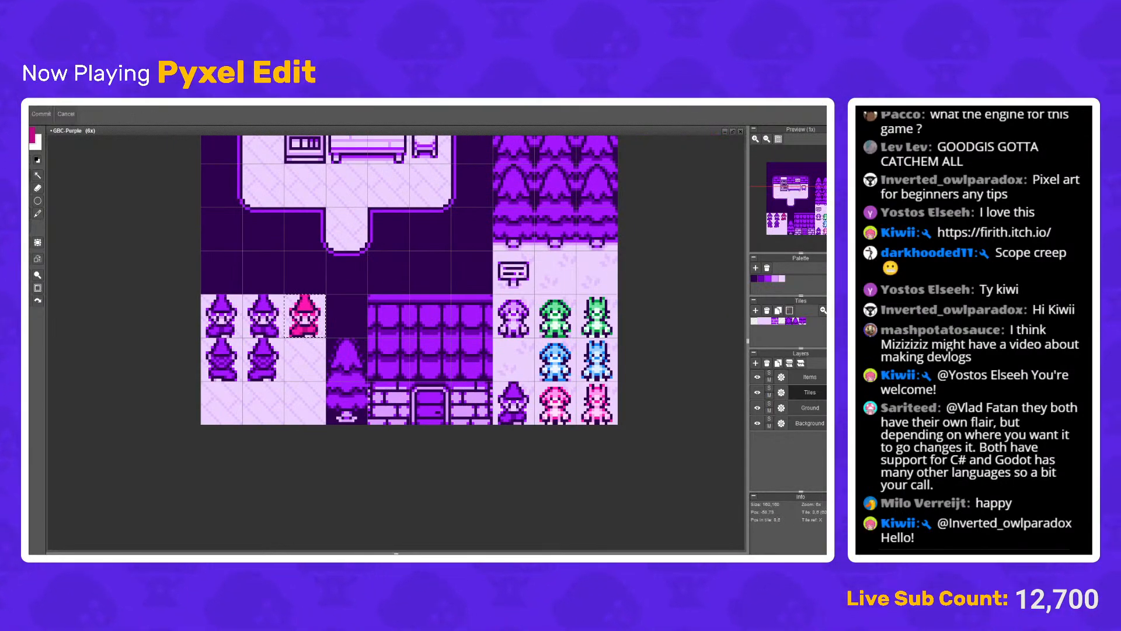
pyautogui.scroll(-4, 331, 300)
pyautogui.scroll(4, 325, 274)
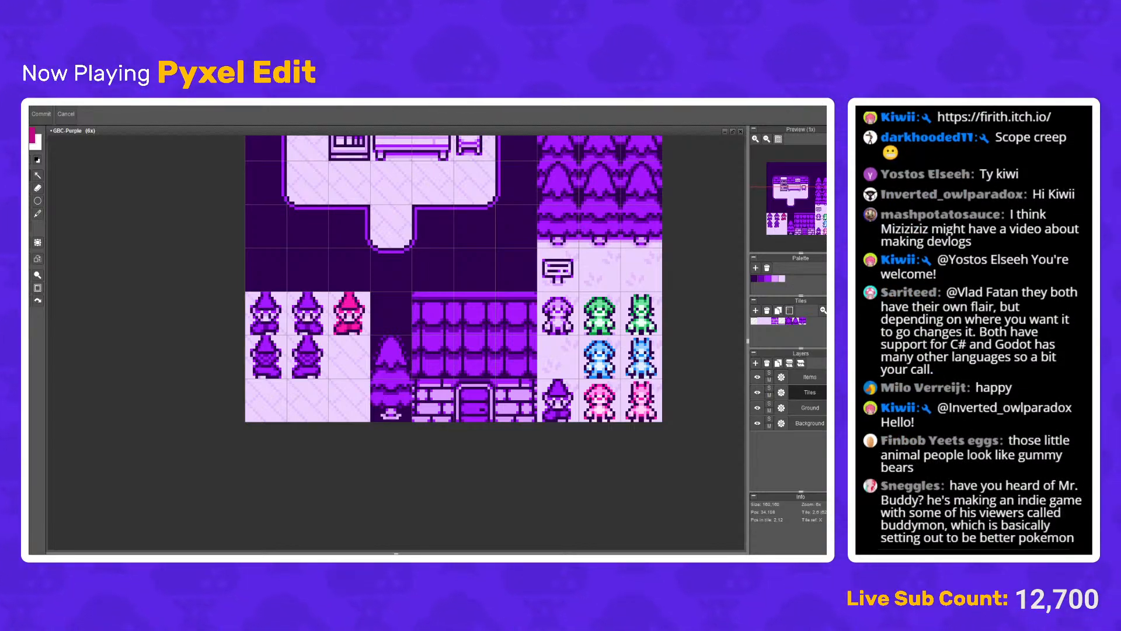
# Step: Fill the pink gnome's nose, eye whites and brows with very pale pink, restricting each fill to contiguous pixels
pyautogui.scroll(3, 348, 331)
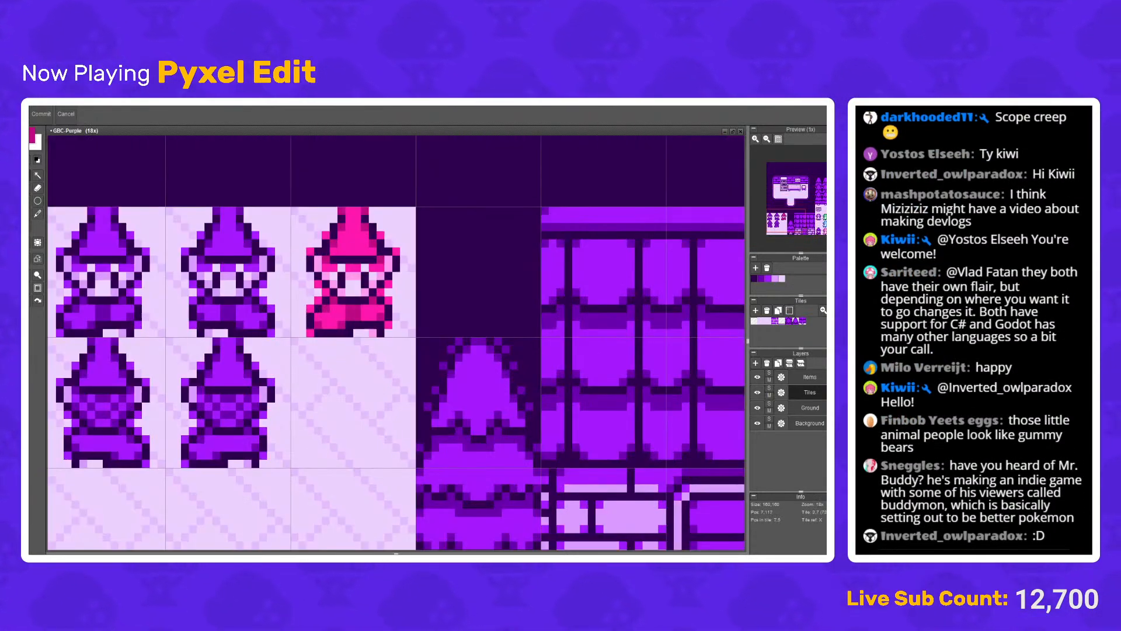
pyautogui.click(25, 214)
pyautogui.scroll(-1, 182, 248)
pyautogui.moveTo(413, 277); pyautogui.dragTo(325, 262)
pyautogui.rightClick(607, 458)
pyautogui.scroll(1, 178, 247)
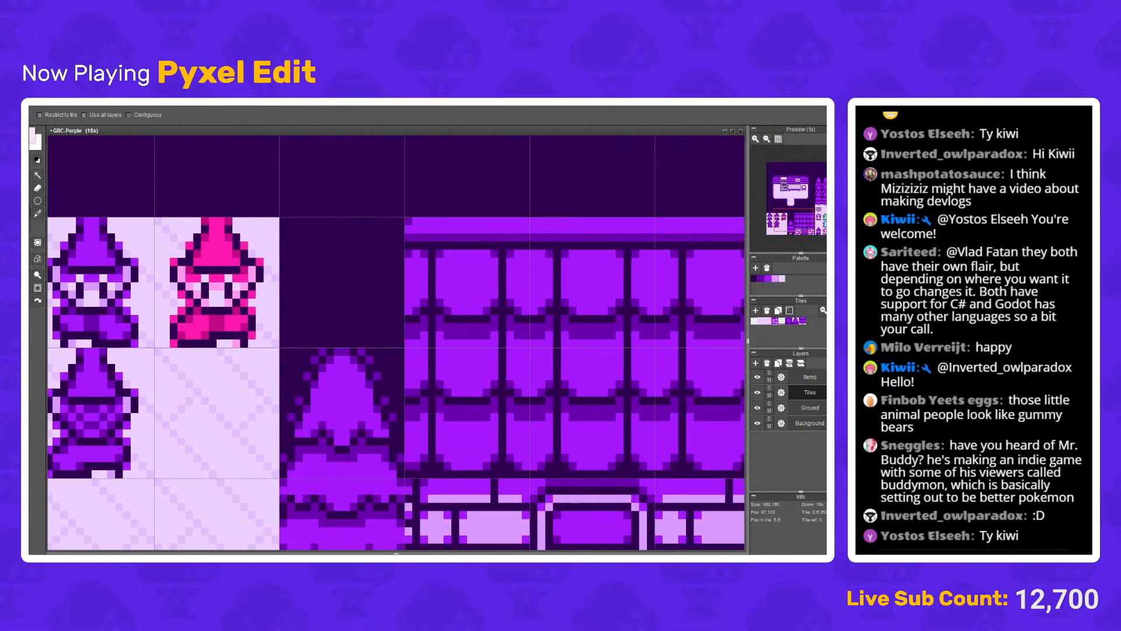
pyautogui.click(217, 299)
pyautogui.click(200, 284)
pyautogui.click(205, 278)
pyautogui.click(228, 278)
pyautogui.scroll(-2, 247, 319)
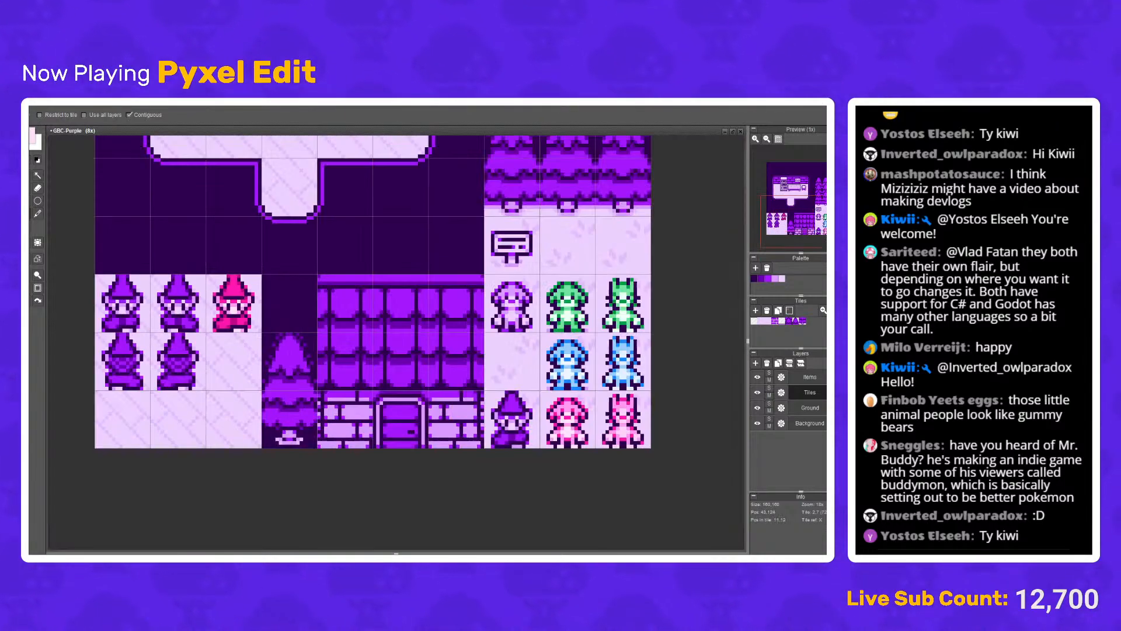
# Step: Examine the recolored pink gnome beside the purple gnomes, the colored creatures and the rest of the tile scene
pyautogui.scroll(2, 222, 283)
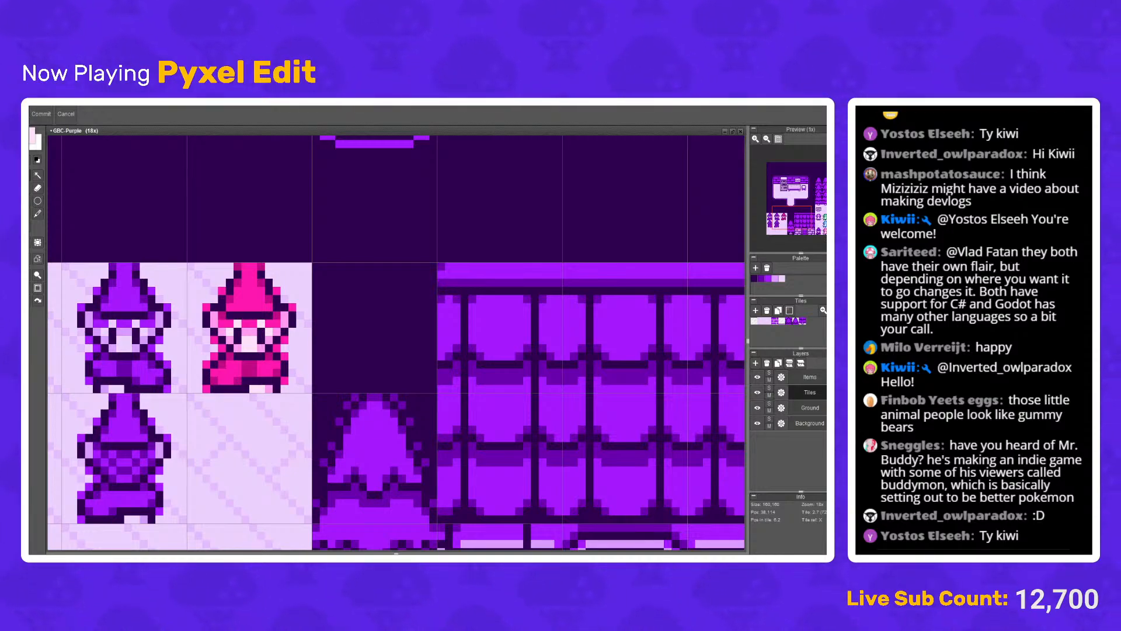
pyautogui.moveTo(191, 267); pyautogui.dragTo(310, 391)
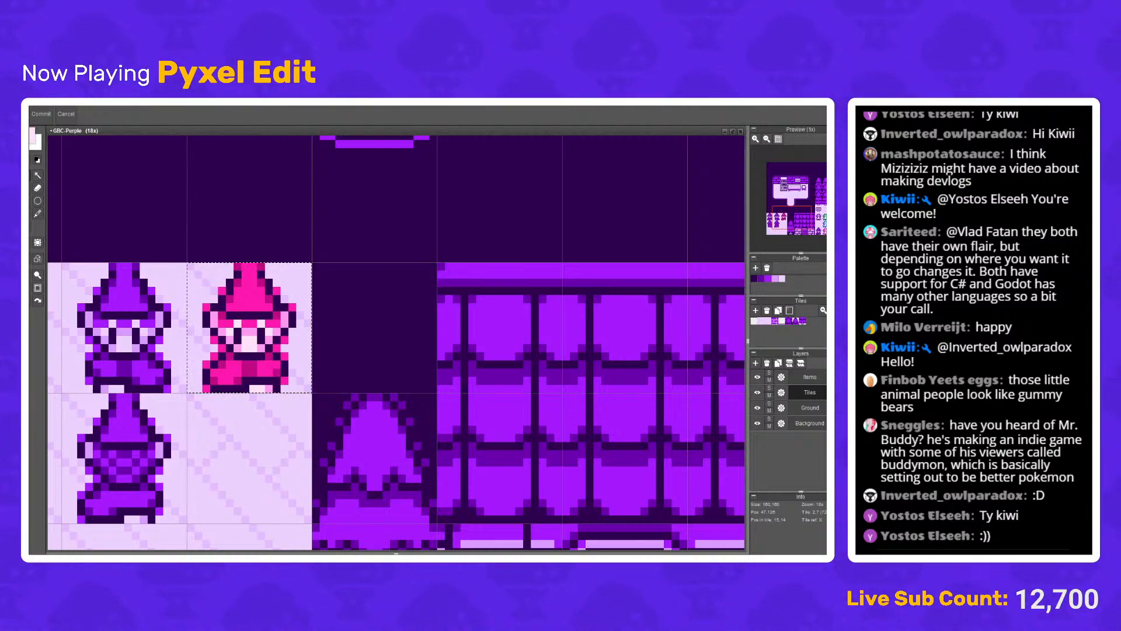
pyautogui.scroll(-3, 428, 357)
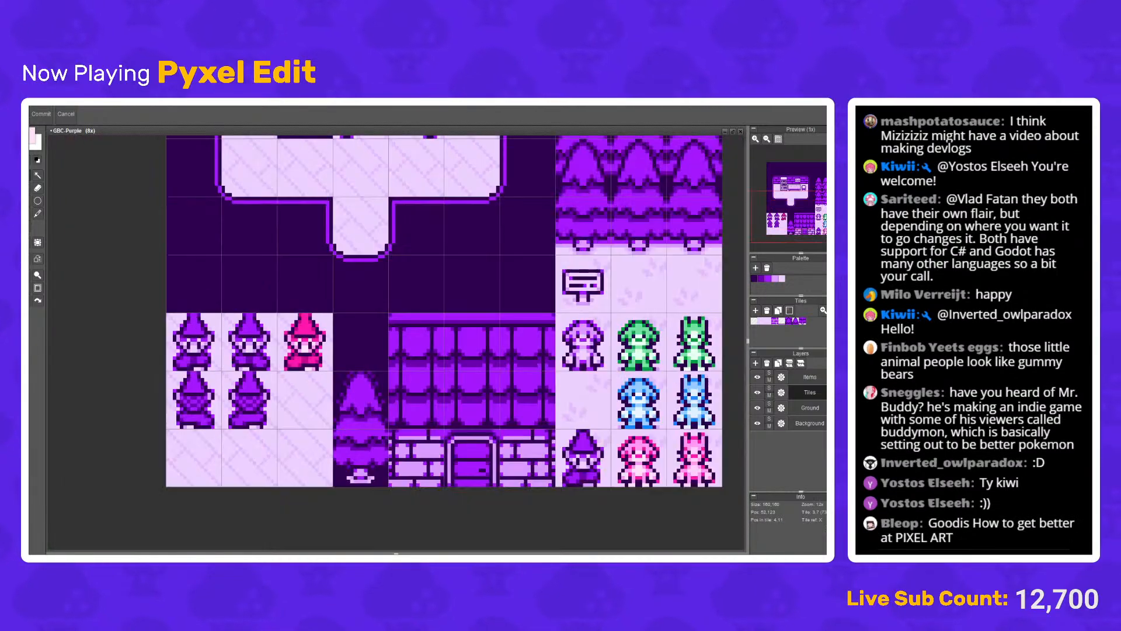
pyautogui.scroll(2, 341, 330)
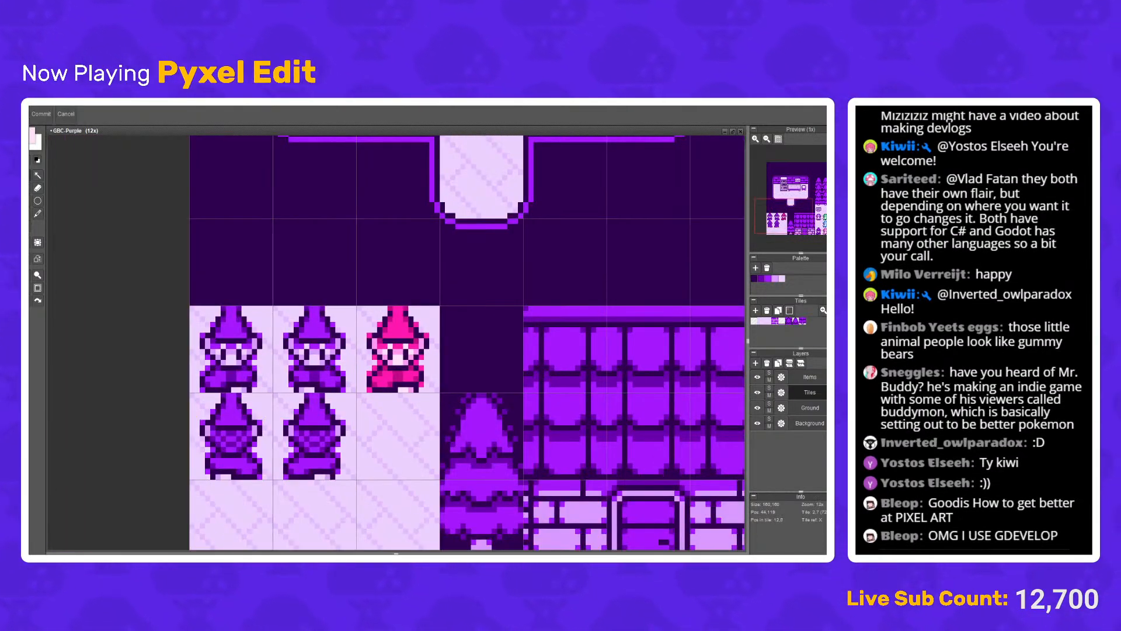
pyautogui.scroll(2, 347, 319)
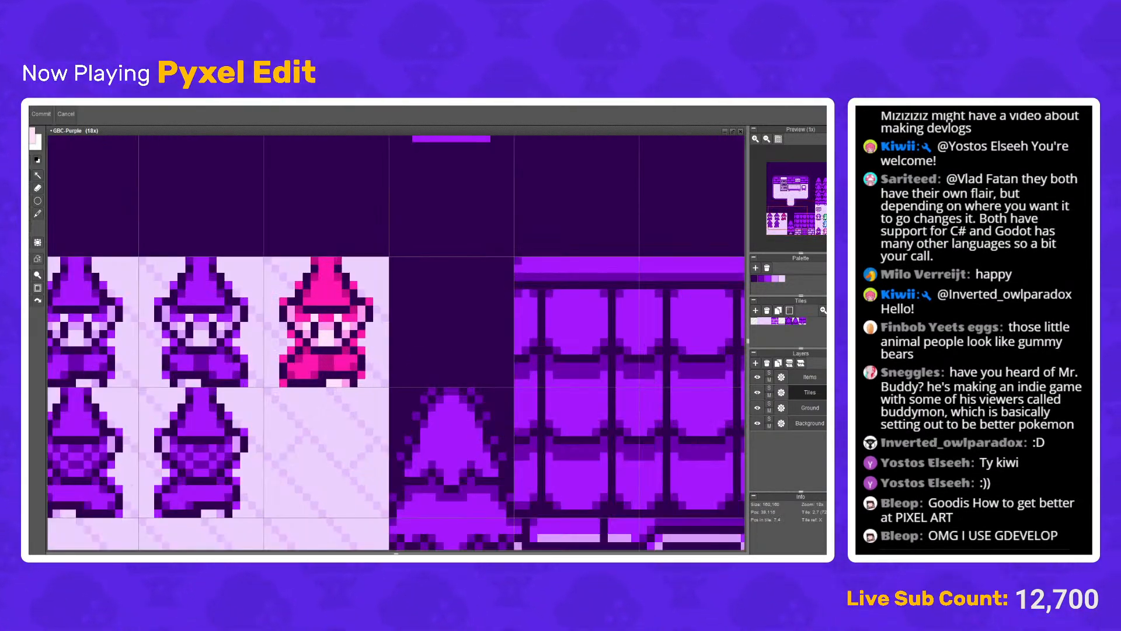
pyautogui.scroll(-2, 322, 288)
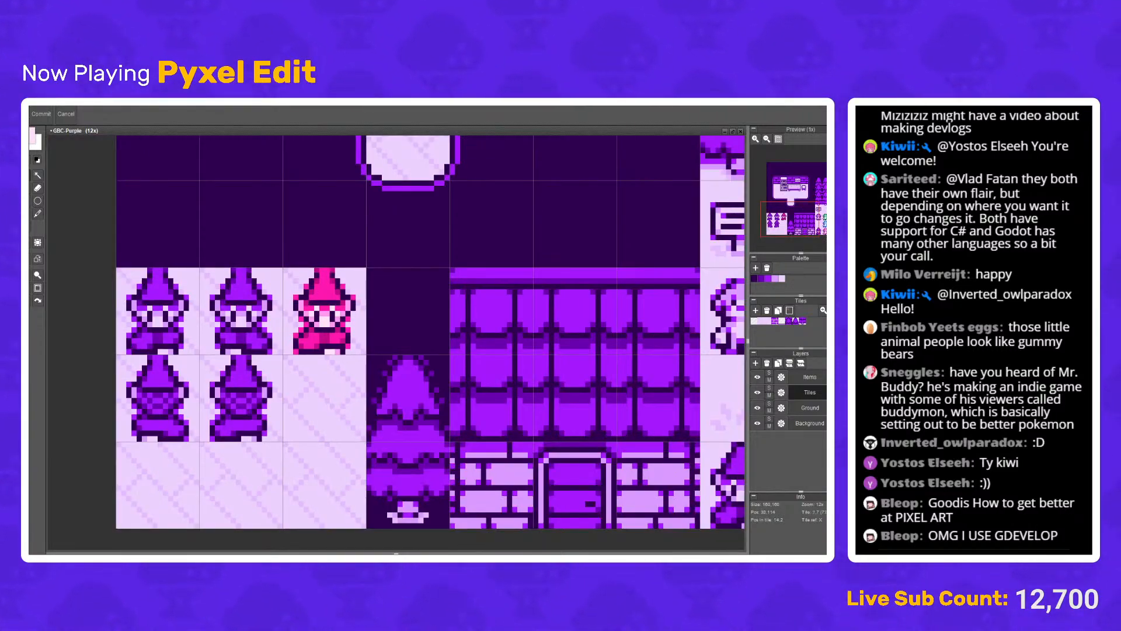
pyautogui.scroll(2, 262, 270)
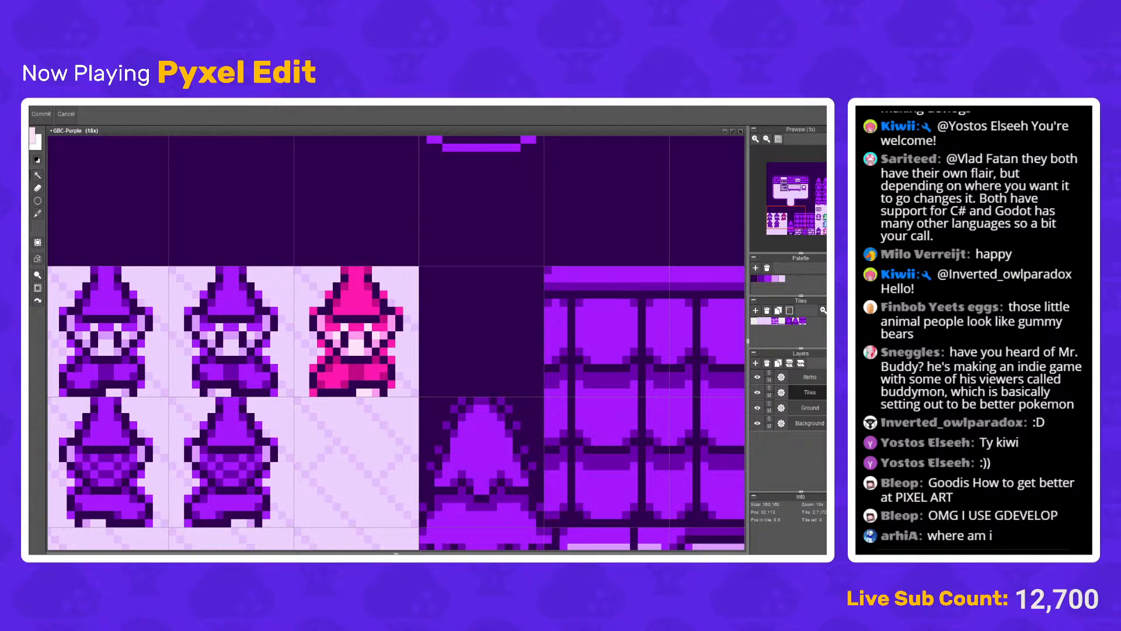
pyautogui.press('b')
pyautogui.moveTo(50, 270); pyautogui.dragTo(47, 217)
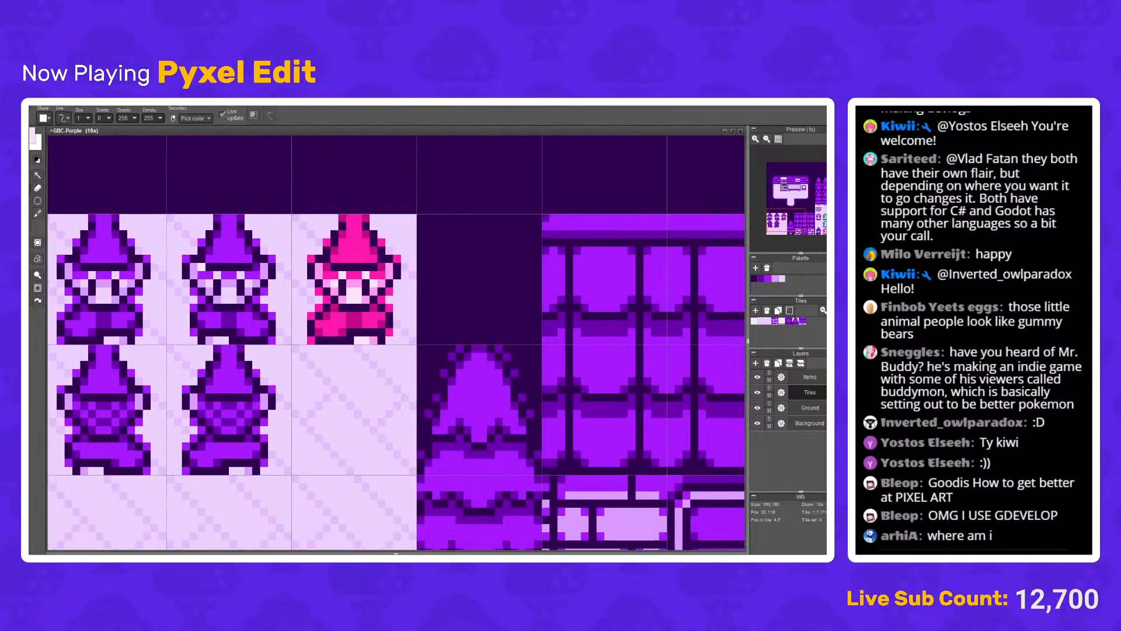
pyautogui.scroll(-3, 380, 338)
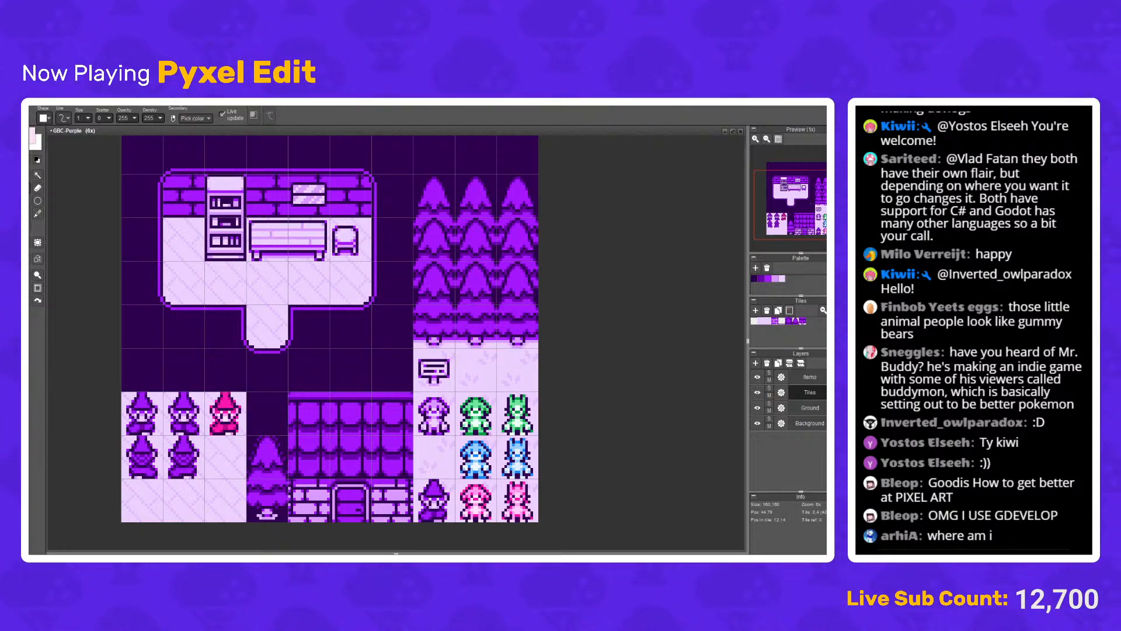
pyautogui.moveTo(232, 343); pyautogui.dragTo(263, 319)
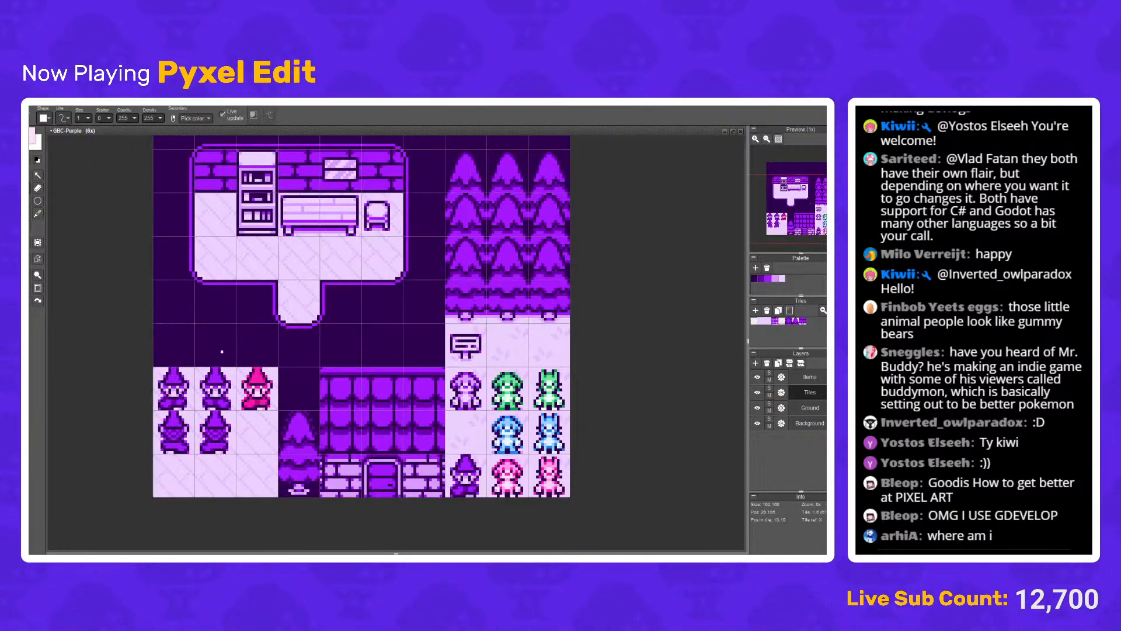
pyautogui.scroll(-2, 277, 336)
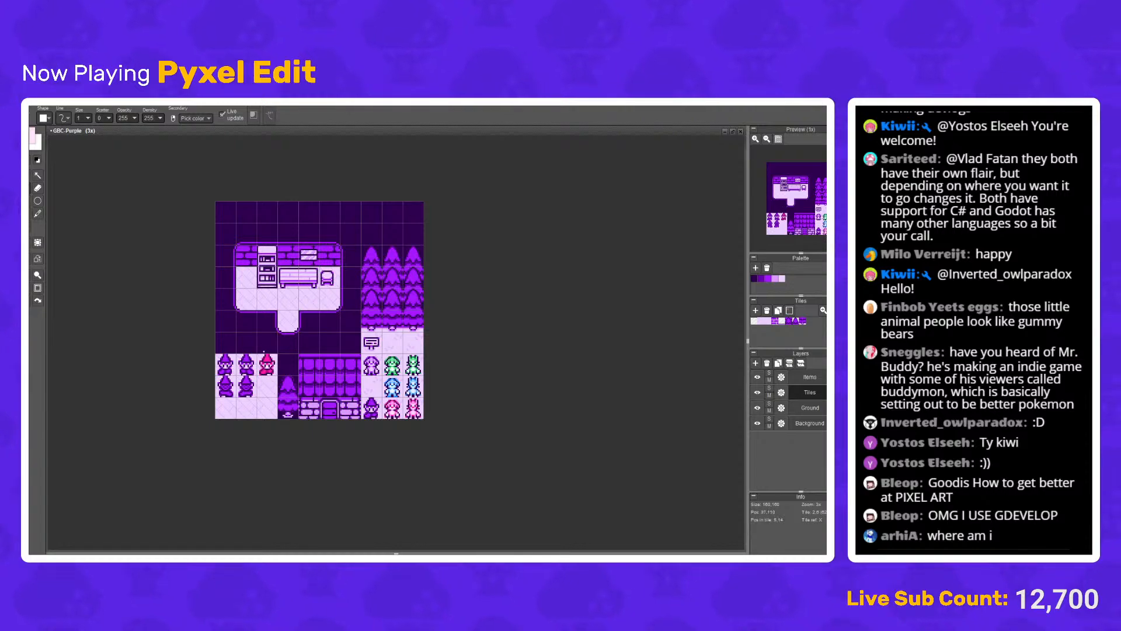
pyautogui.scroll(-1, 264, 352)
pyautogui.scroll(3, 238, 344)
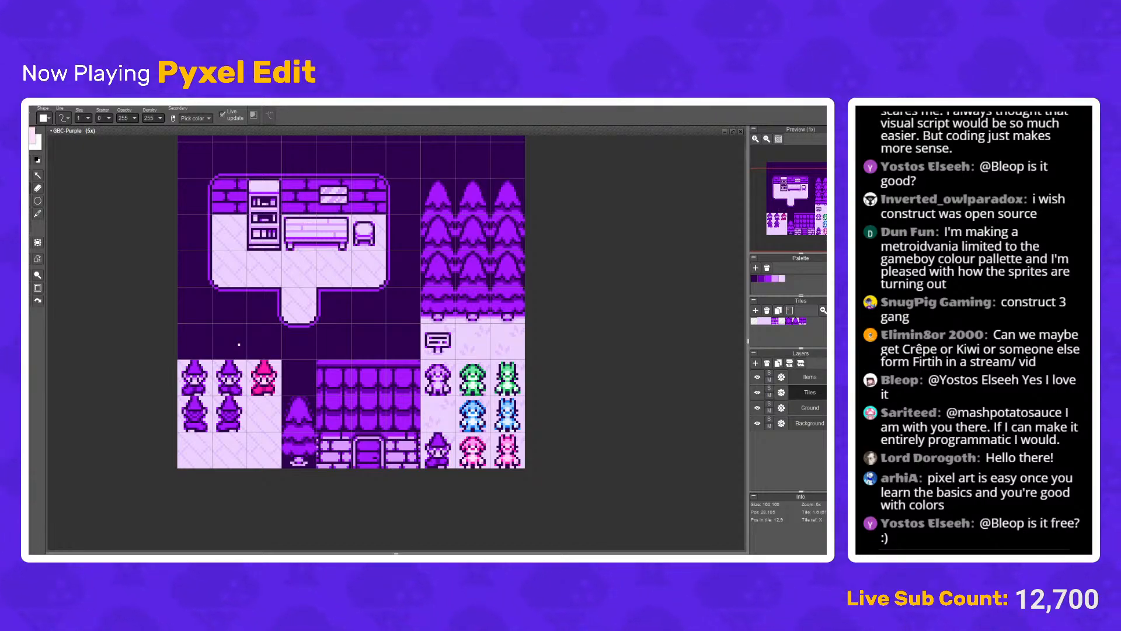
pyautogui.scroll(3, 226, 290)
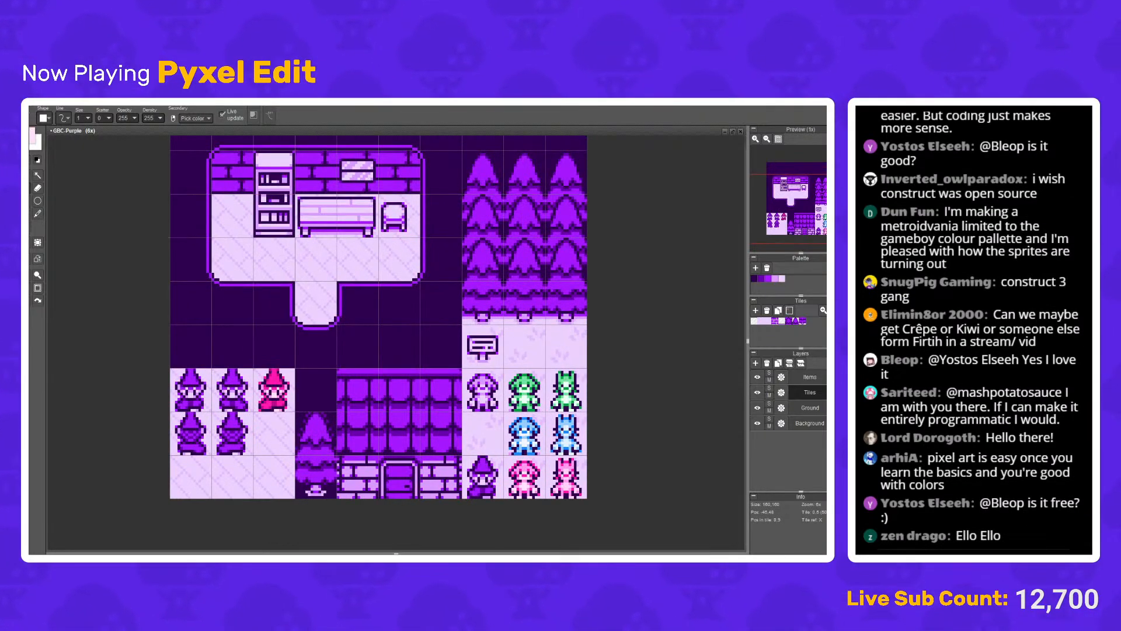
pyautogui.scroll(1, 228, 392)
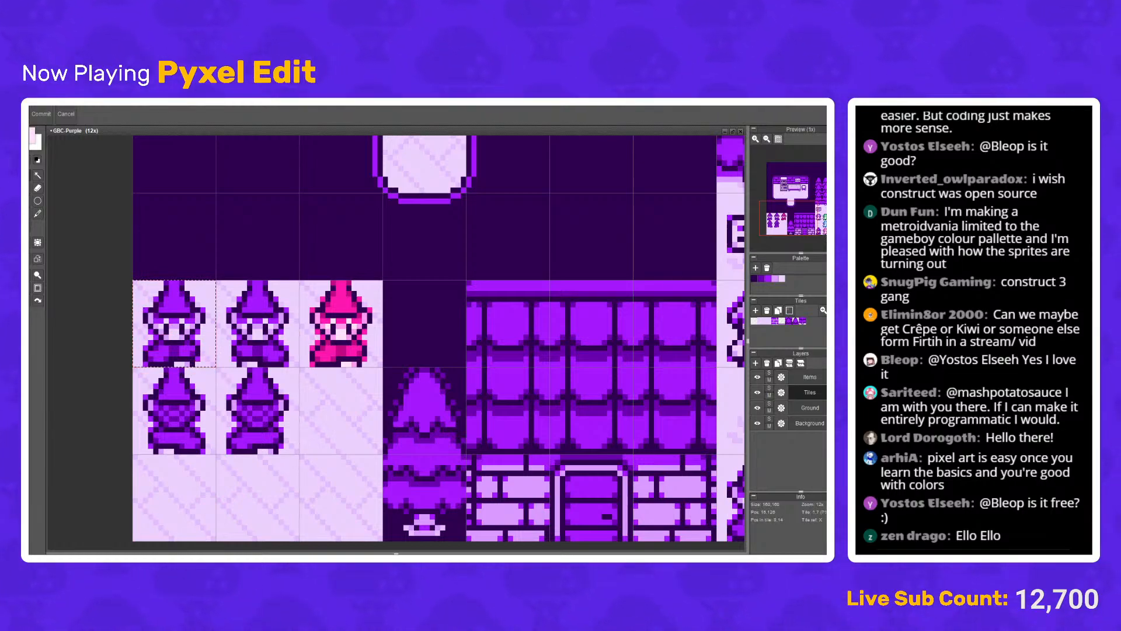
# Step: Copy the first front-facing purple gnome to the floor tile beside the tree trunk and replace its left ear with a straight dark outline
pyautogui.moveTo(186, 337); pyautogui.dragTo(359, 512)
pyautogui.scroll(4, 359, 512)
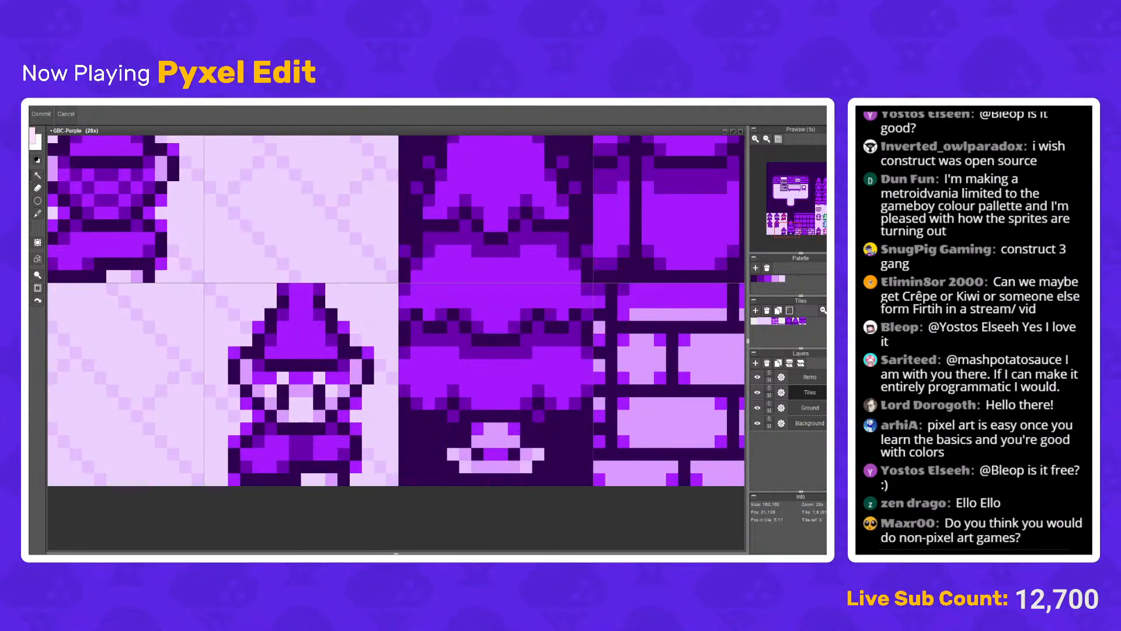
pyautogui.press('b')
pyautogui.scroll(1, 298, 419)
pyautogui.rightClick(245, 397)
pyautogui.moveTo(246, 380)
pyautogui.mouseDown()
pyautogui.moveTo(245, 339)
pyautogui.moveTo(229, 330)
pyautogui.moveTo(228, 353)
pyautogui.moveTo(212, 353)
pyautogui.moveTo(212, 327)
pyautogui.mouseUp()
pyautogui.press('e')
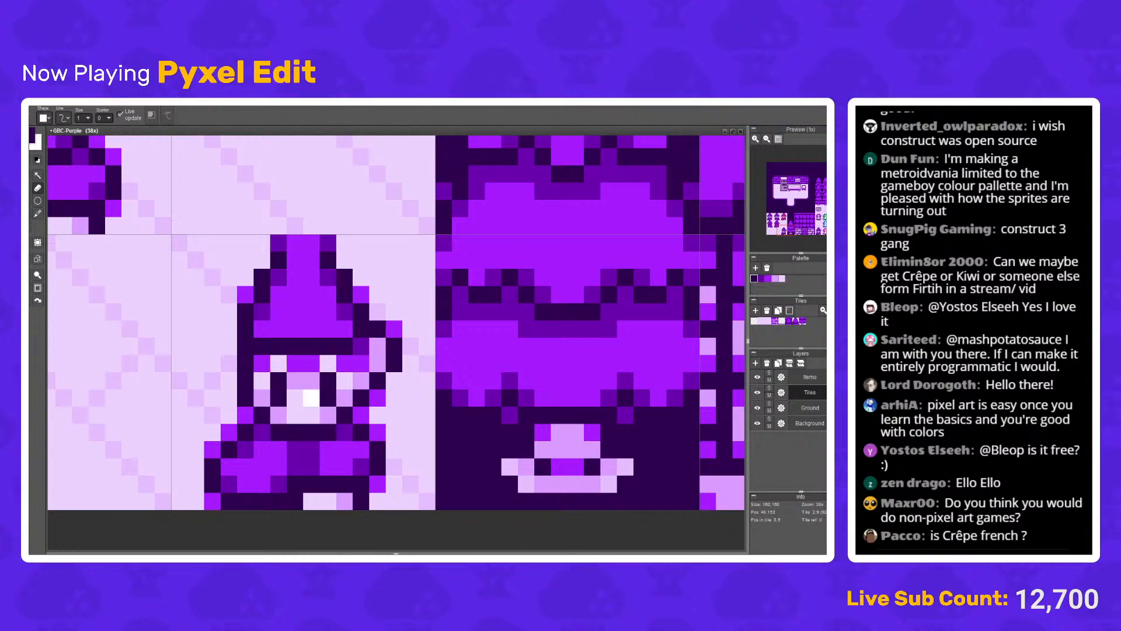
# Step: Paint the new gnome copy's two light brow pixels bright purple and add one light pixel just right of its left eye
pyautogui.press('b')
pyautogui.rightClick(295, 363)
pyautogui.moveTo(261, 363); pyautogui.dragTo(278, 364)
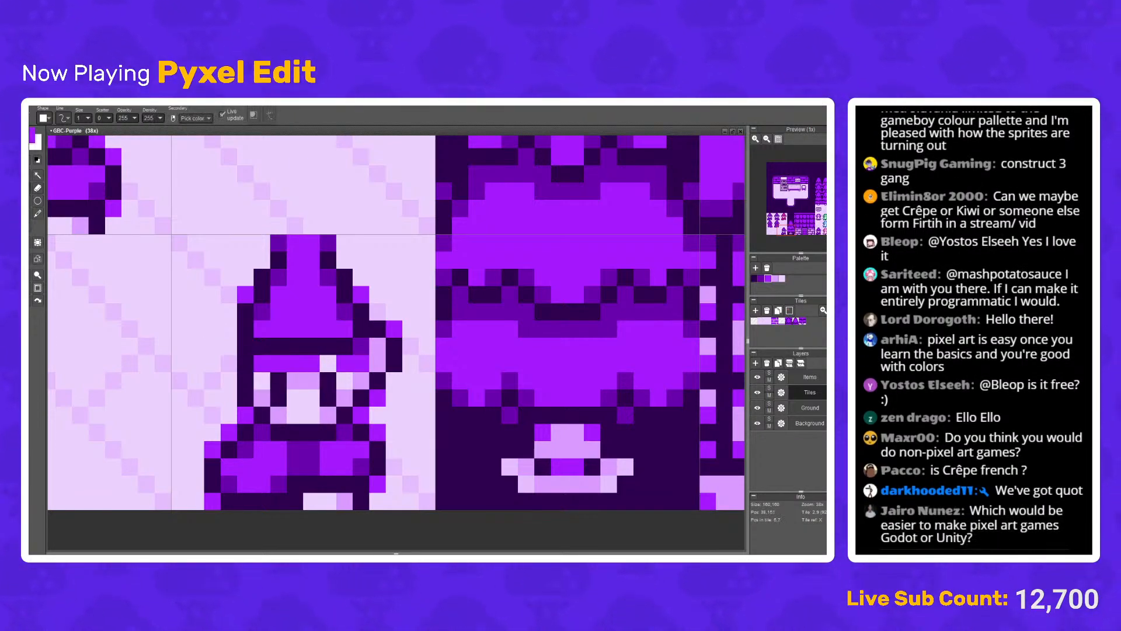
pyautogui.click(327, 363)
pyautogui.click(295, 363)
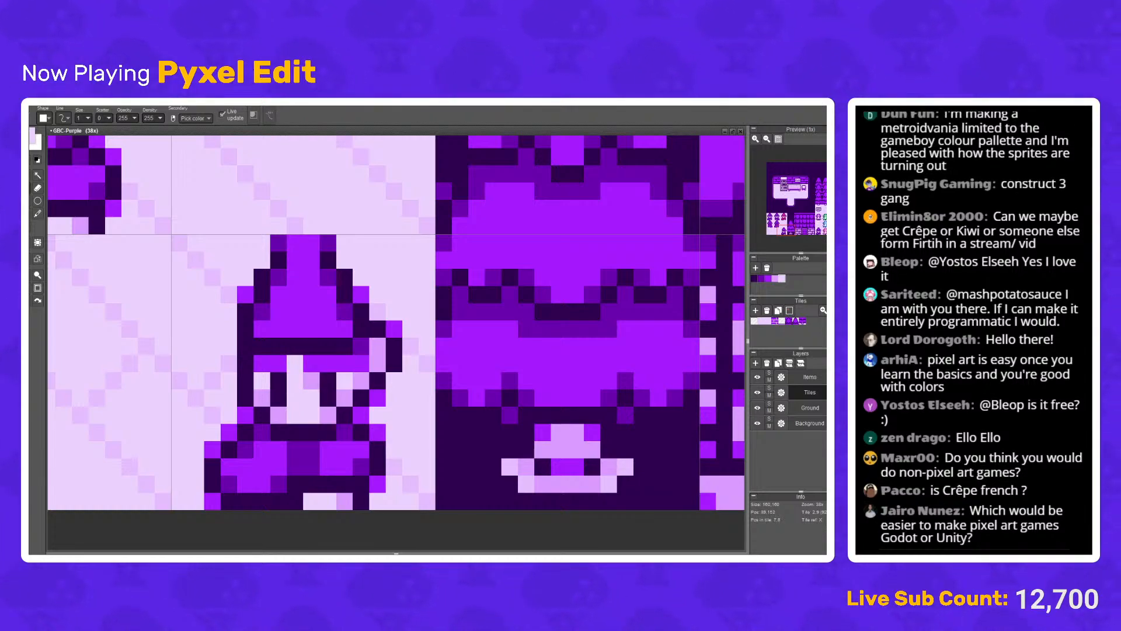
# Step: Try a shorter left eye on the gnome copy, restore its dark upper pixel, and lighten the nose bridge between the eyes
pyautogui.click(279, 381)
pyautogui.rightClick(279, 397)
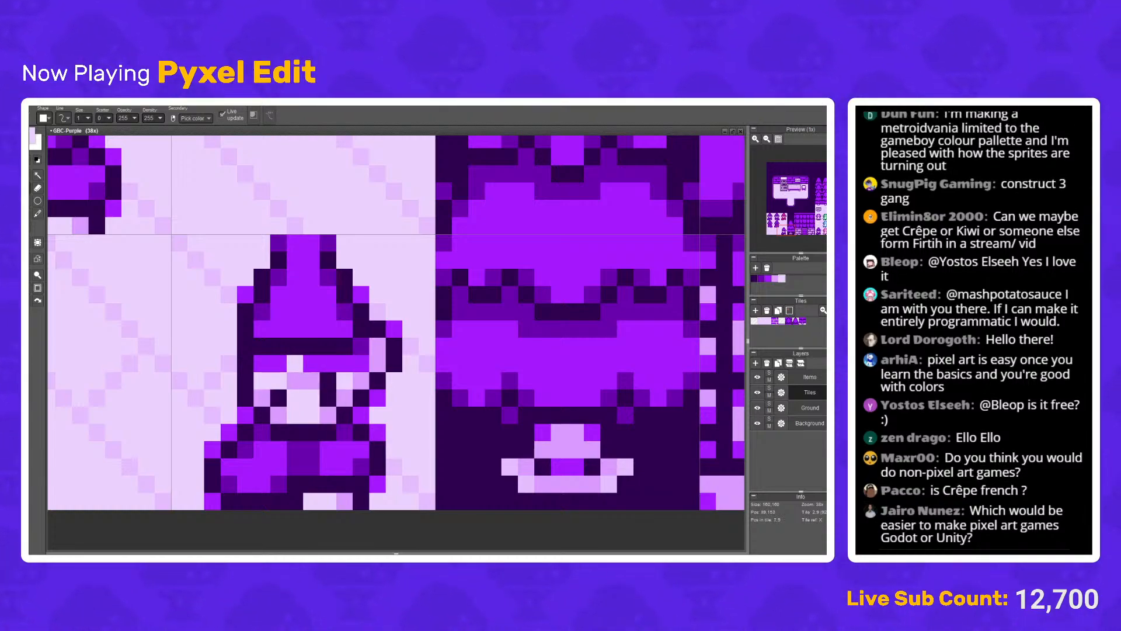
pyautogui.rightClick(328, 398)
pyautogui.click(279, 380)
pyautogui.rightClick(311, 397)
pyautogui.moveTo(295, 381); pyautogui.dragTo(311, 381)
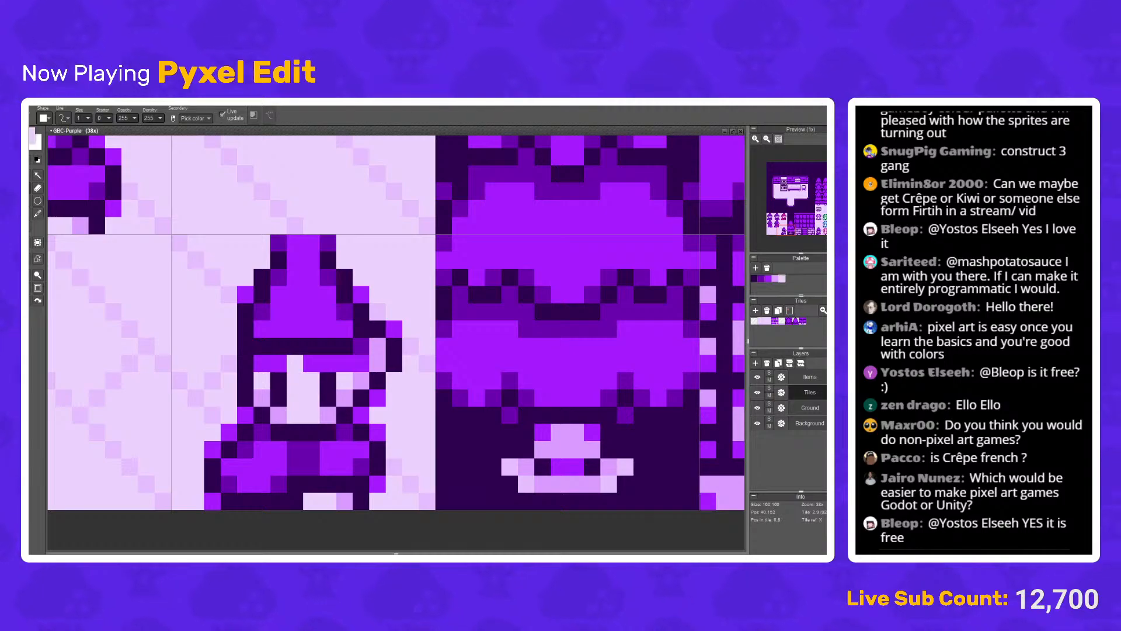
pyautogui.scroll(-5, 311, 373)
pyautogui.scroll(1, 374, 366)
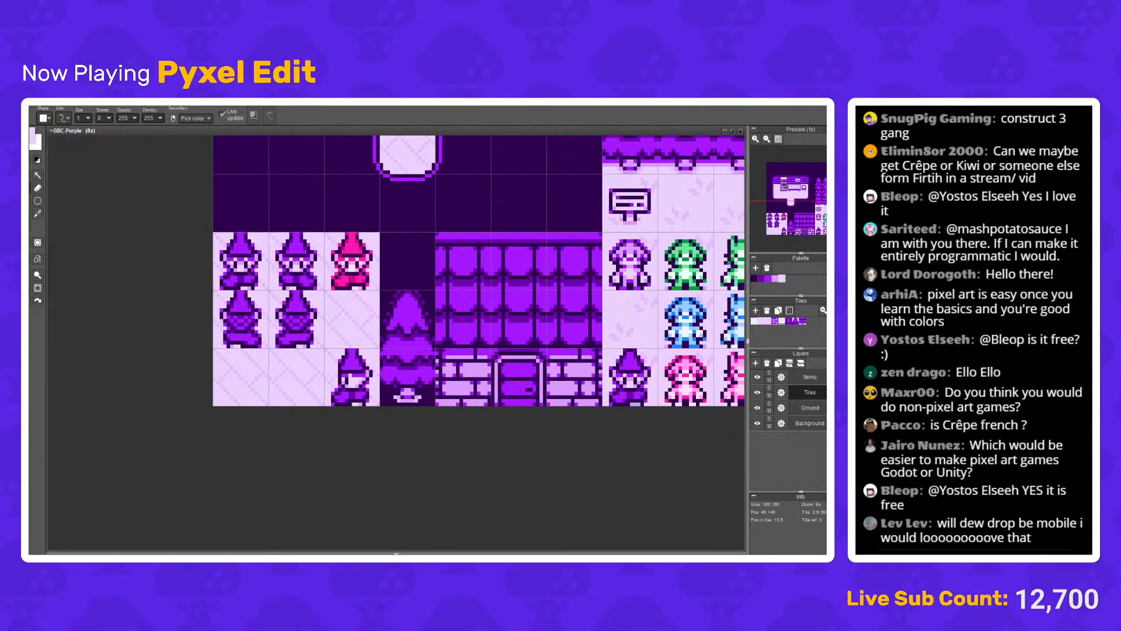
# Step: Cover the gnome copy's right eye with bright purple and replace its right ear with a straight dark outline
pyautogui.scroll(4, 368, 378)
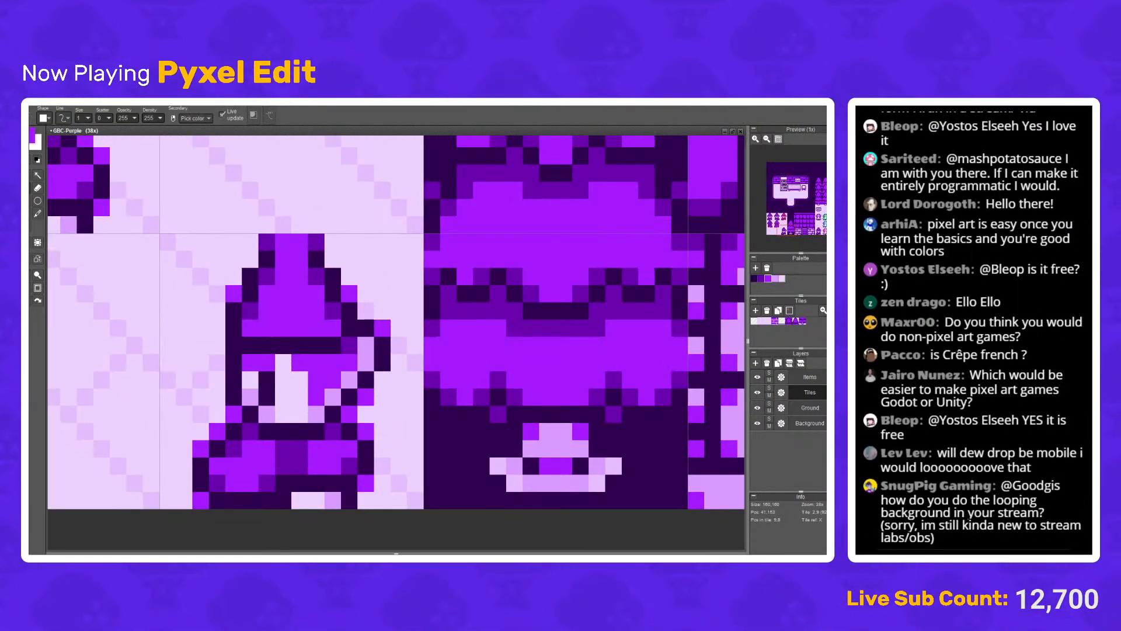
pyautogui.rightClick(349, 380)
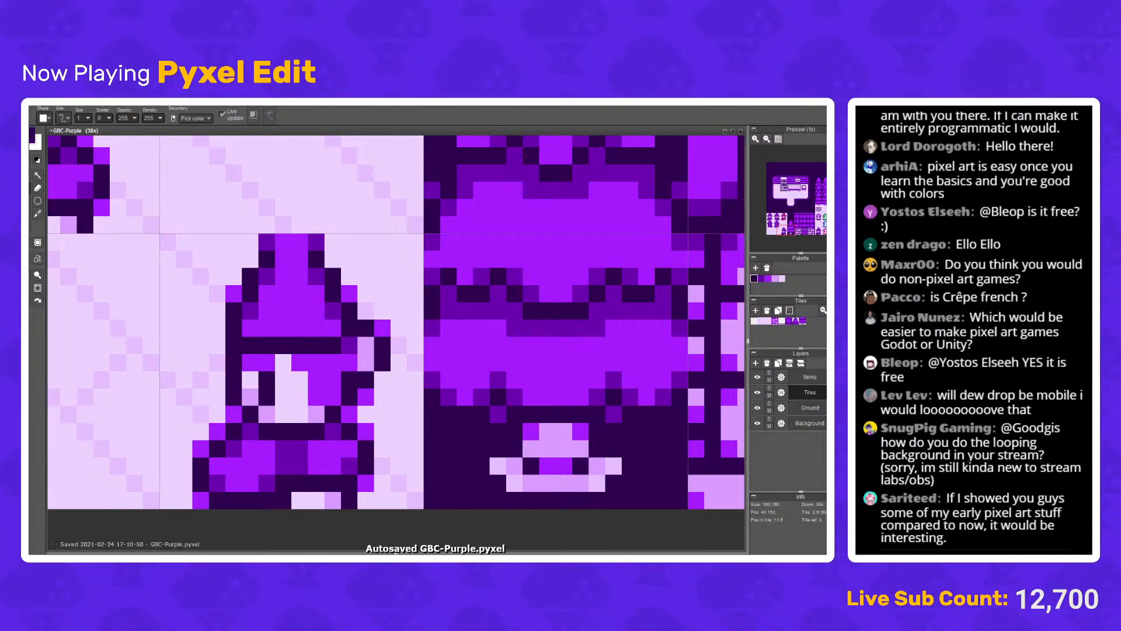
pyautogui.click(349, 363)
pyautogui.click(348, 345)
pyautogui.press('e')
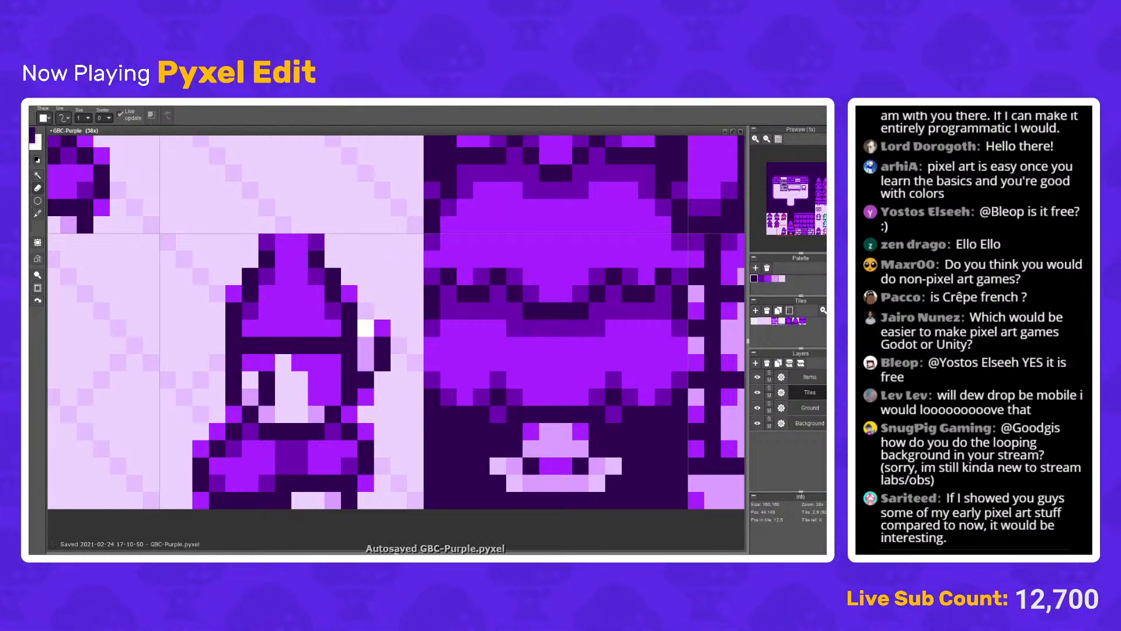
pyautogui.moveTo(366, 324)
pyautogui.mouseDown()
pyautogui.moveTo(365, 379)
pyautogui.moveTo(382, 327)
pyautogui.mouseUp()
pyautogui.click(366, 397)
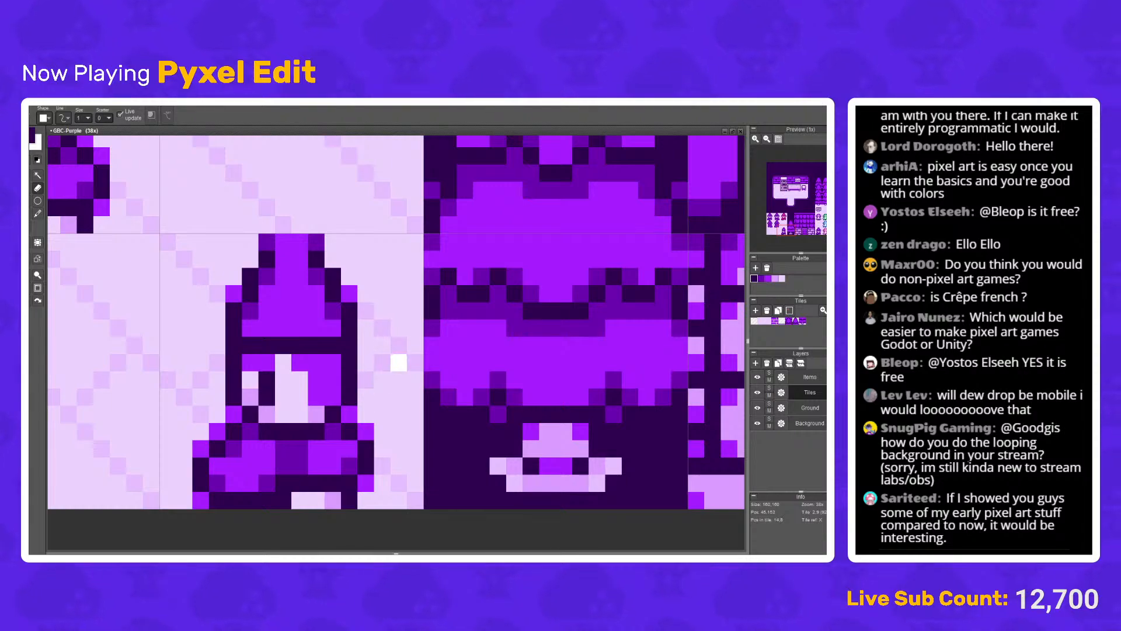
# Step: Enlarge the preview to 4x and centre it on the gnome sprites
pyautogui.moveTo(797, 223); pyautogui.dragTo(808, 217)
pyautogui.scroll(2, 807, 217)
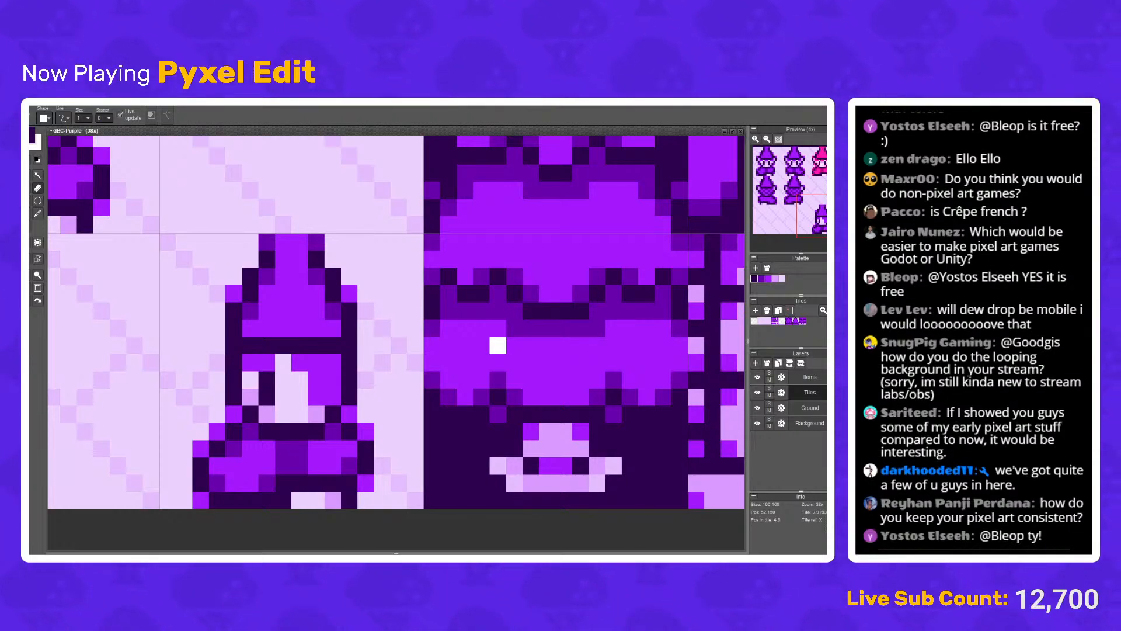
pyautogui.scroll(-3, 316, 328)
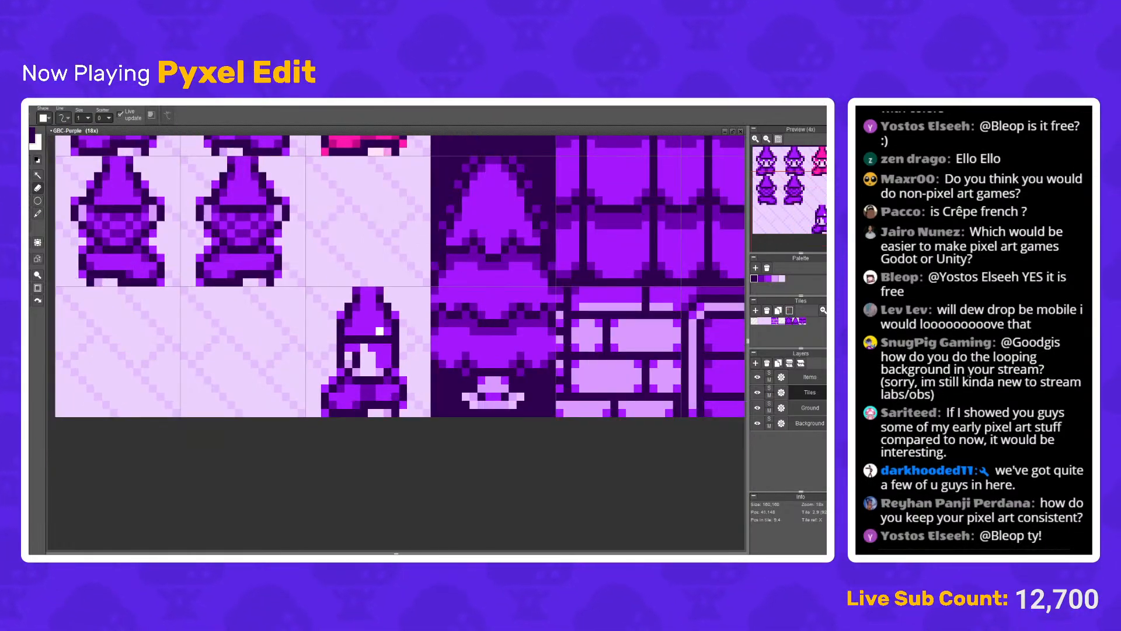
# Step: Repaint the right half of the gnome copy's face in light pixels, leaving a two-pixel-tall bright purple strand beside the nose bridge
pyautogui.scroll(1, 381, 340)
pyautogui.scroll(1, 382, 340)
pyautogui.press('b')
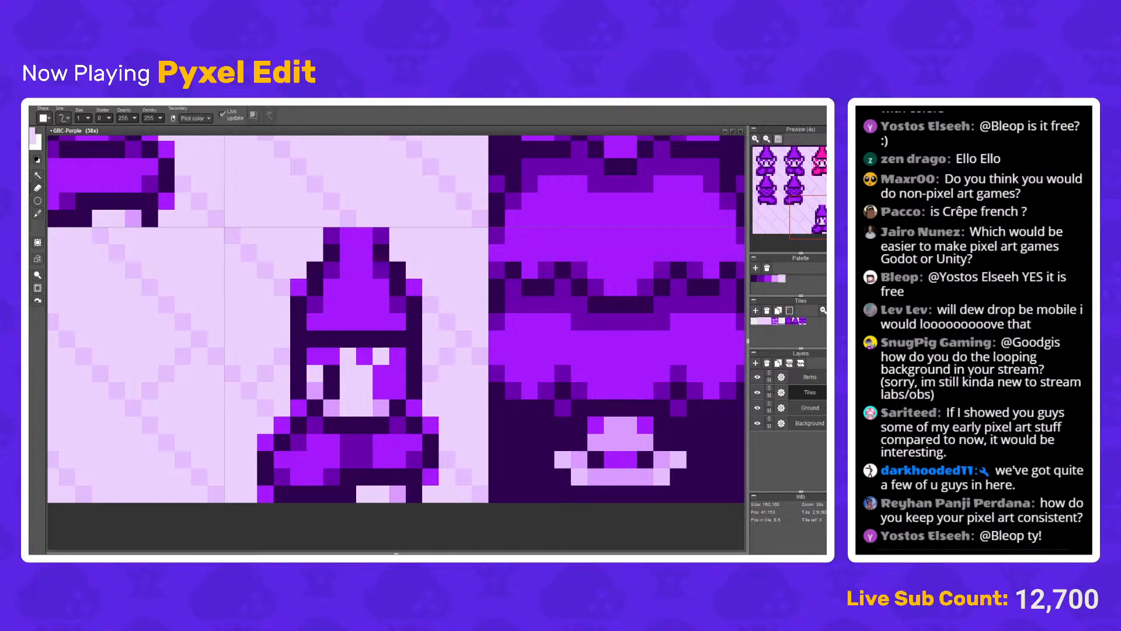
pyautogui.moveTo(381, 374); pyautogui.dragTo(381, 390)
pyautogui.rightClick(381, 407)
pyautogui.click(381, 390)
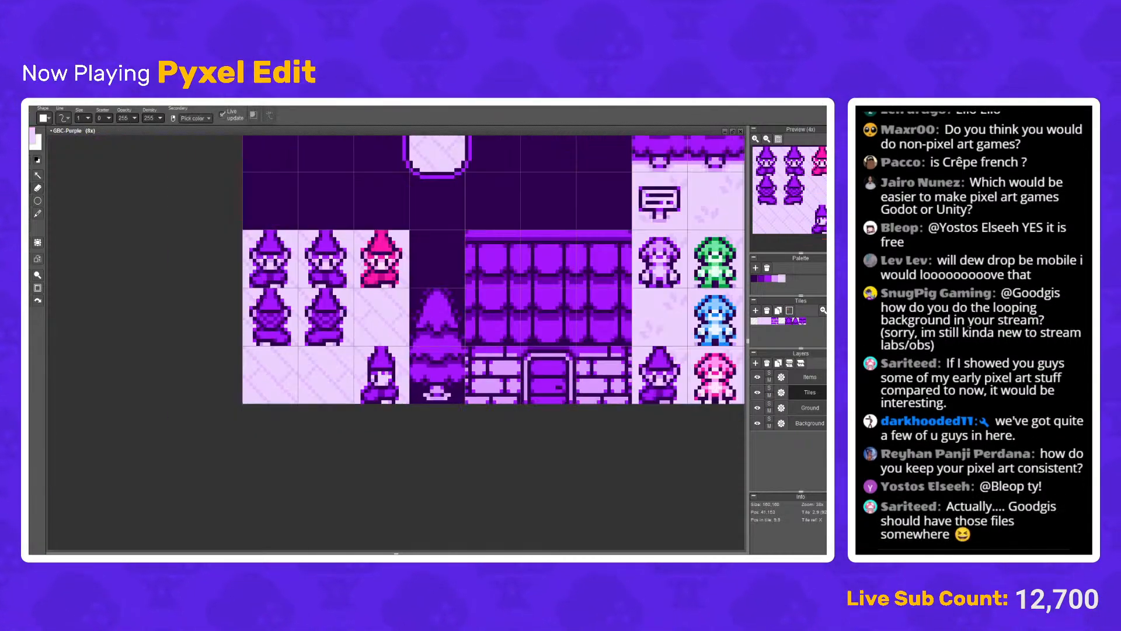
pyautogui.scroll(-6, 385, 386)
pyautogui.scroll(2, 391, 372)
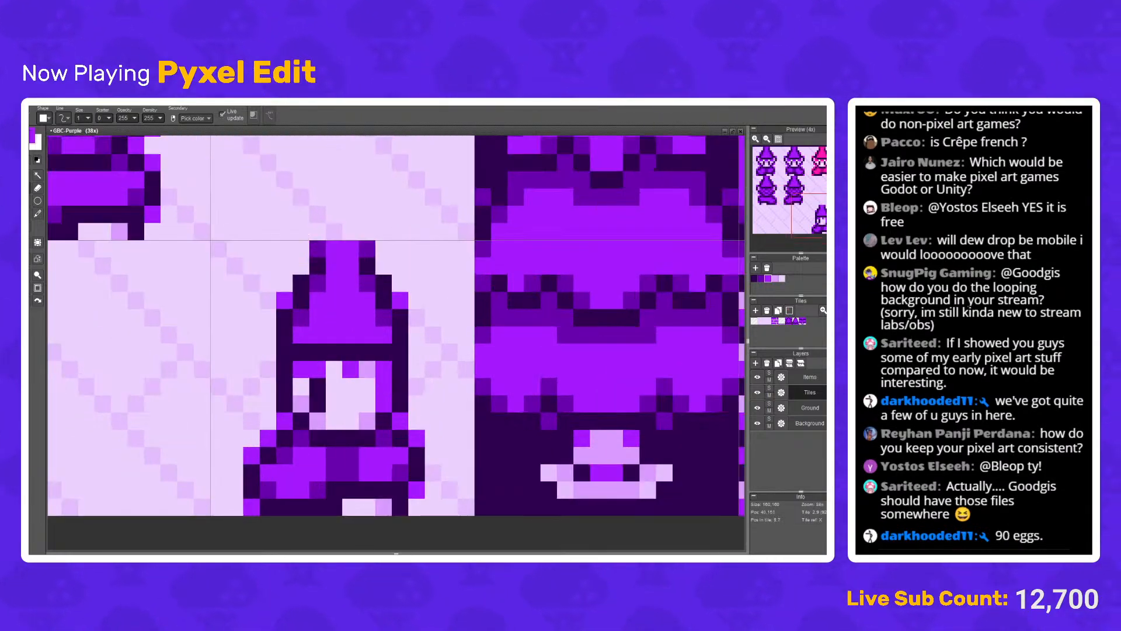
pyautogui.scroll(-3, 394, 374)
pyautogui.scroll(5, 385, 380)
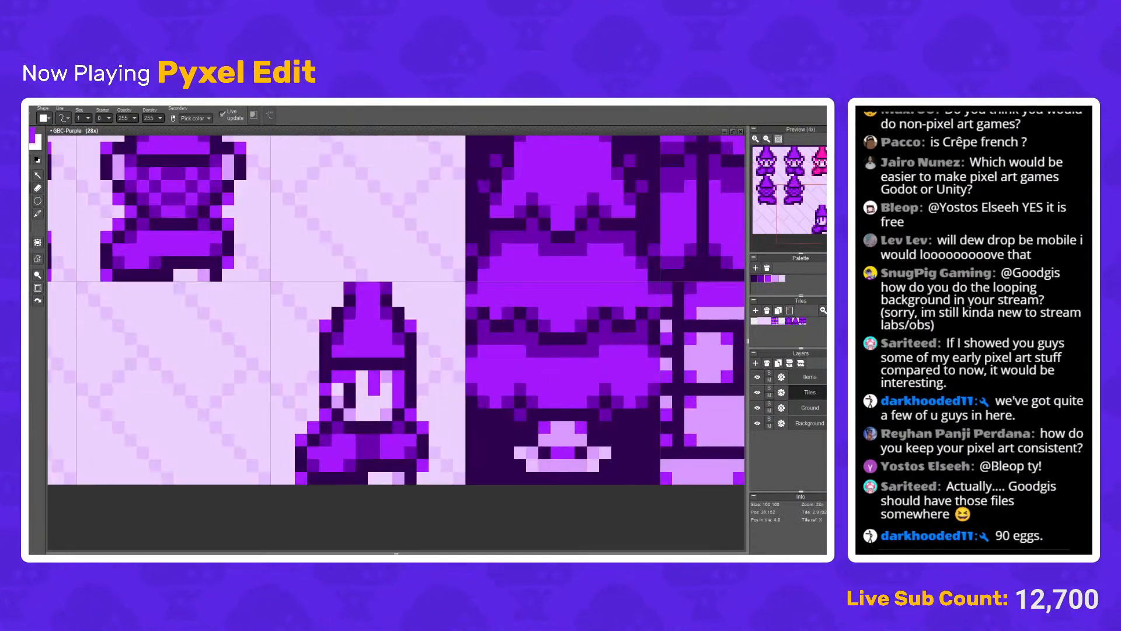
# Step: Draw a dark outline bulging one pixel beyond the right side of the gnome copy's head, just below the hat
pyautogui.rightClick(326, 389)
pyautogui.moveTo(408, 389); pyautogui.dragTo(399, 372)
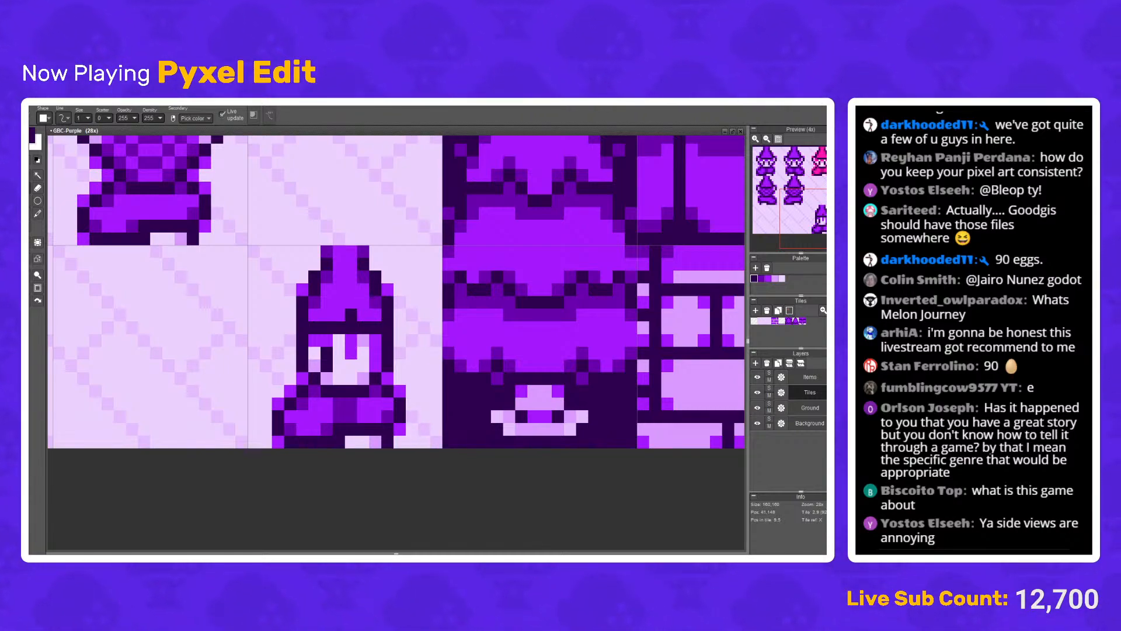
pyautogui.scroll(2, 351, 316)
pyautogui.click(431, 328)
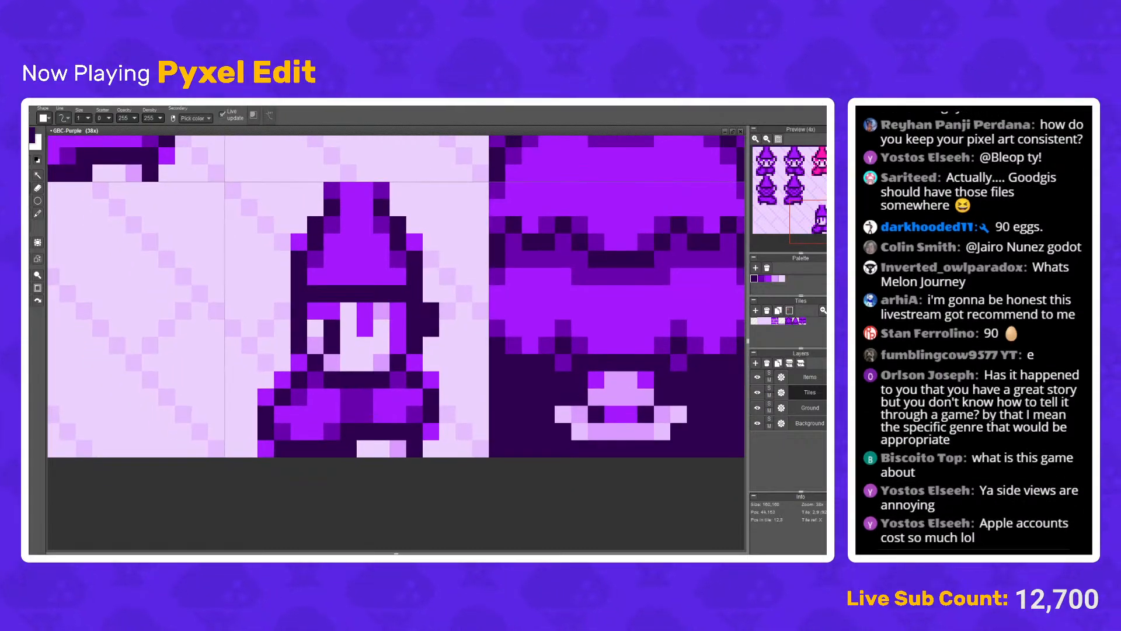
pyautogui.click(431, 293)
pyautogui.click(430, 345)
pyautogui.click(415, 363)
# Step: Fill the head's right bulge with bright purple, darken its lower inner corner, and erase the extra outline pixel beside the hat brim
pyautogui.rightClick(398, 344)
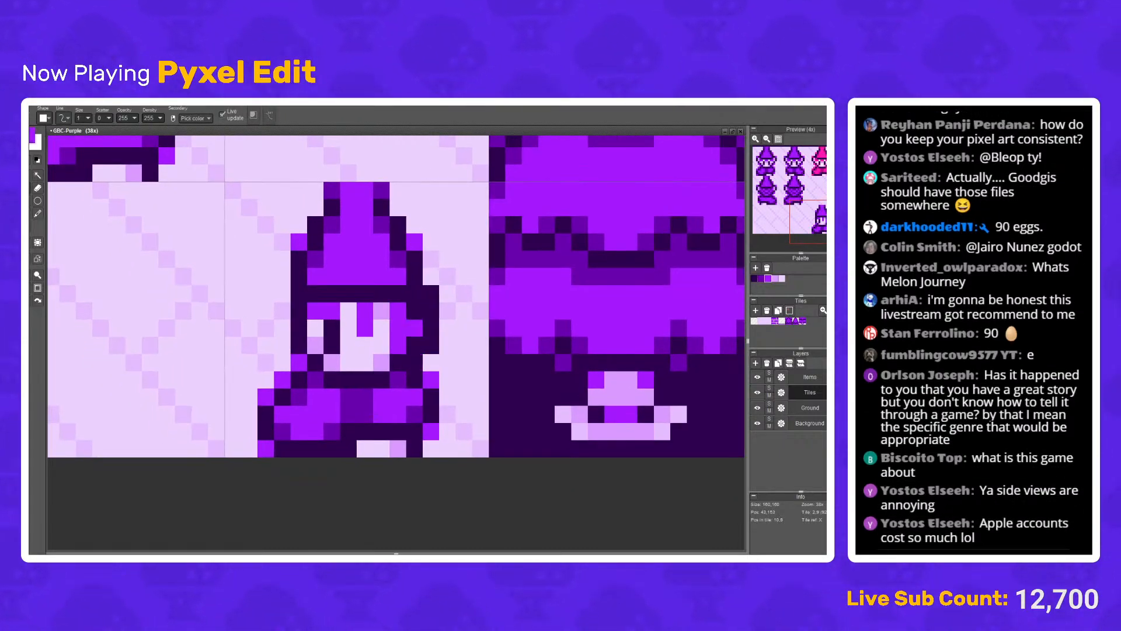
pyautogui.moveTo(415, 311); pyautogui.dragTo(414, 345)
pyautogui.rightClick(431, 345)
pyautogui.click(414, 345)
pyautogui.press('e')
pyautogui.scroll(-3, 447, 310)
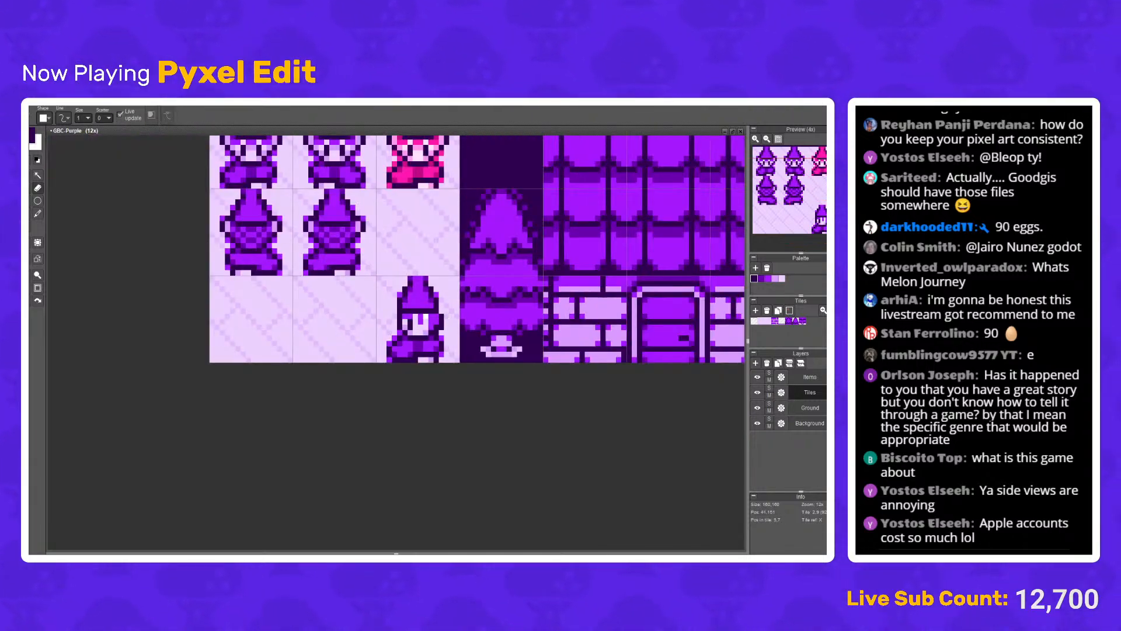
# Step: Outline a nose protruding from the left side of the gnome copy's face in dark purple and fill it with light pixels
pyautogui.scroll(4, 423, 317)
pyautogui.press('b')
pyautogui.click(306, 340)
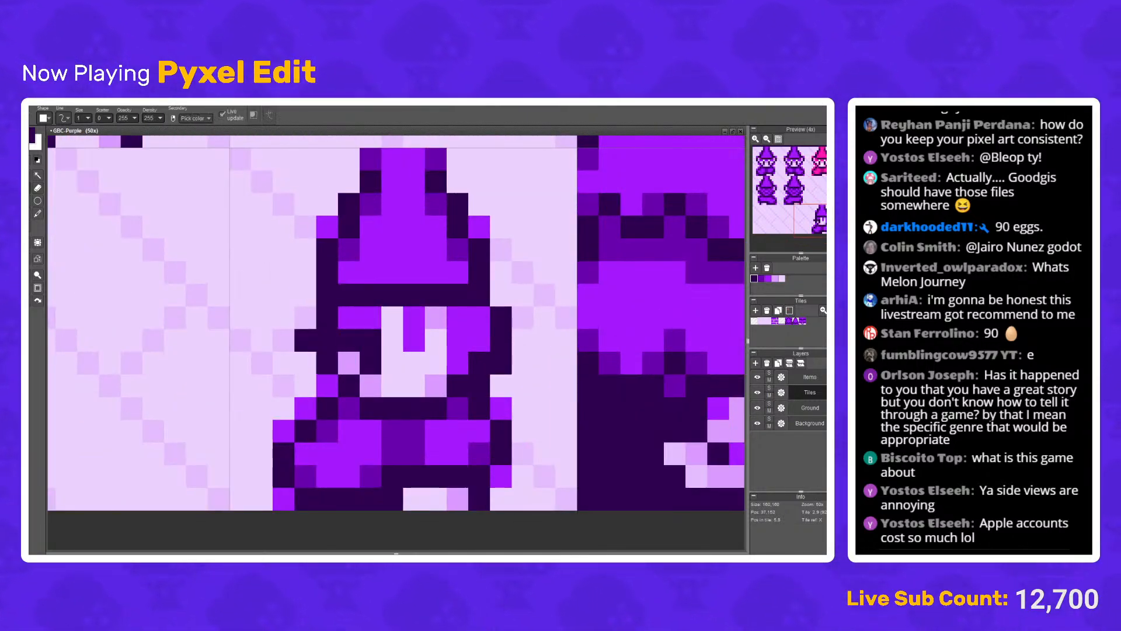
pyautogui.scroll(-5, 397, 321)
pyautogui.scroll(2, 397, 322)
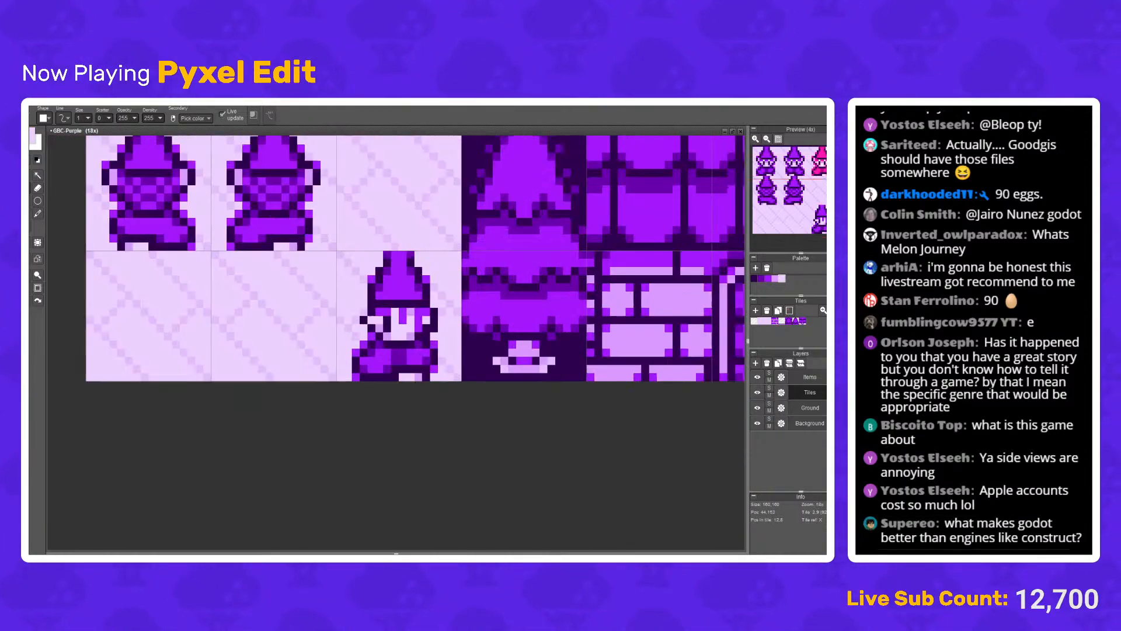
pyautogui.scroll(2, 421, 325)
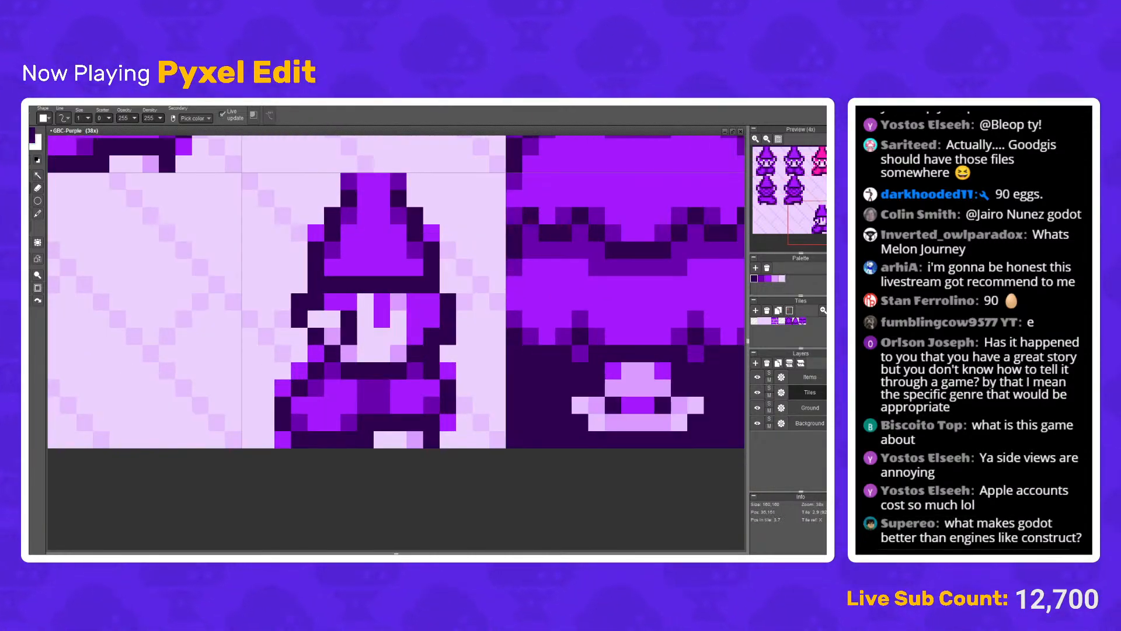
pyautogui.keyDown('alt'); pyautogui.click(332, 302); pyautogui.keyUp('alt')
pyautogui.scroll(-5, 365, 284)
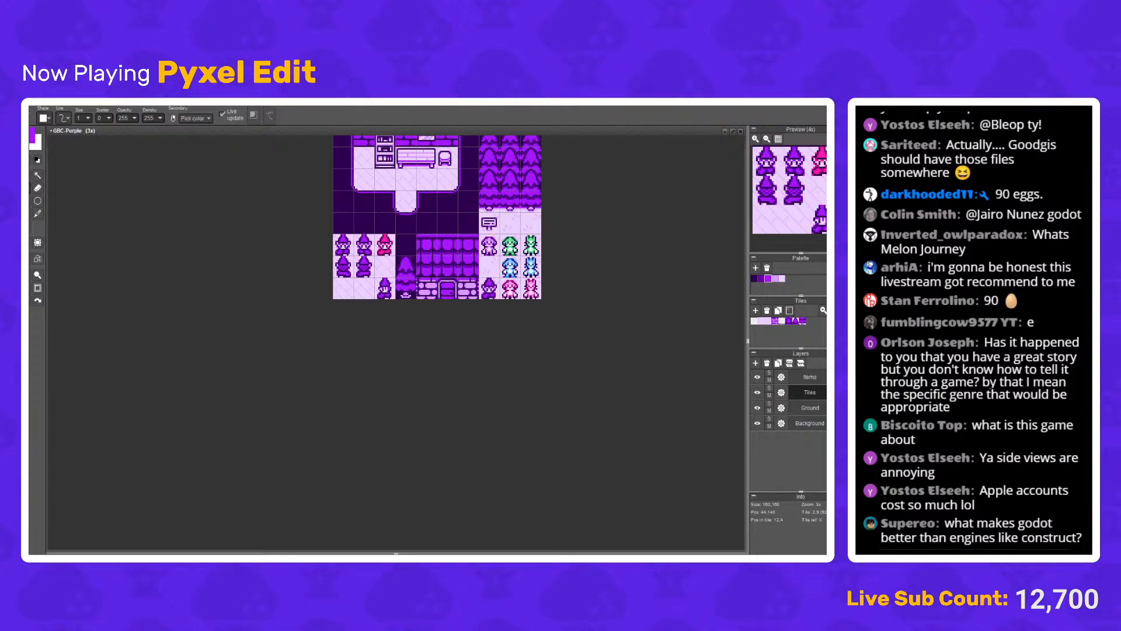
pyautogui.scroll(5, 390, 287)
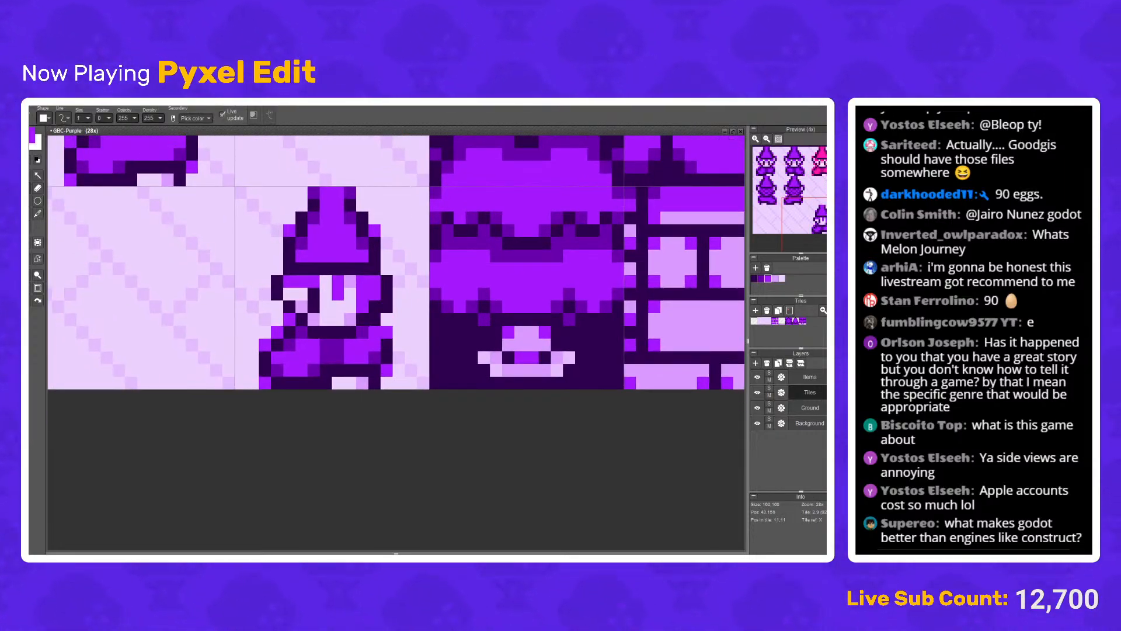
pyautogui.scroll(1, 369, 365)
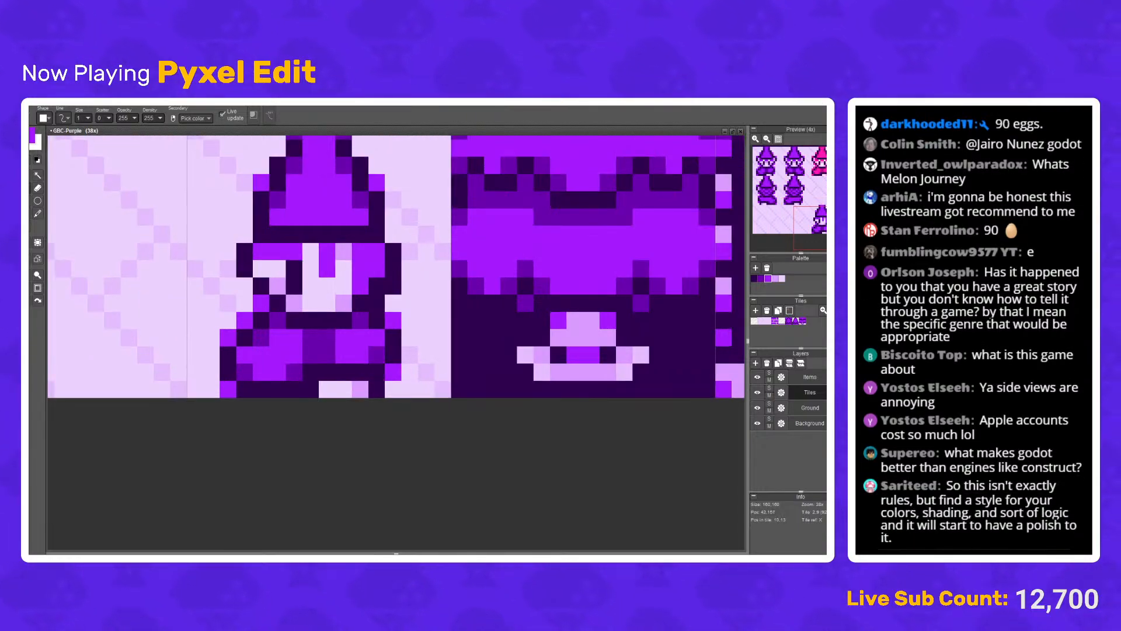
# Step: Try an alternative nose shape on the gnome copy, undo the stroke, and paint the nose's upper outline corner bright purple
pyautogui.scroll(-5, 361, 355)
pyautogui.scroll(5, 358, 348)
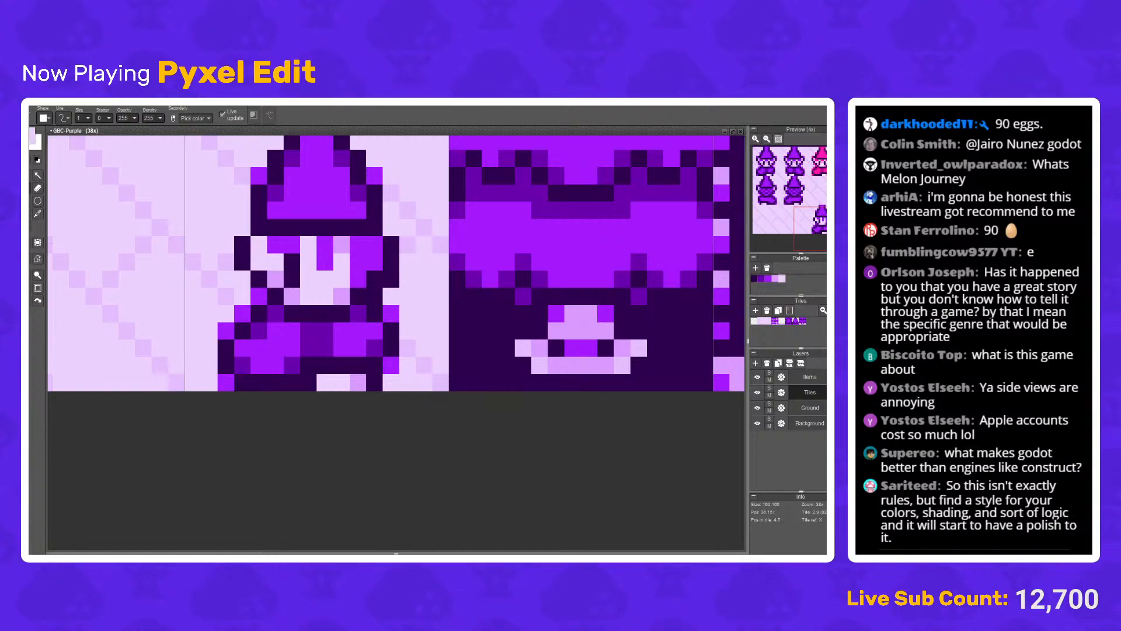
pyautogui.scroll(-2, 308, 227)
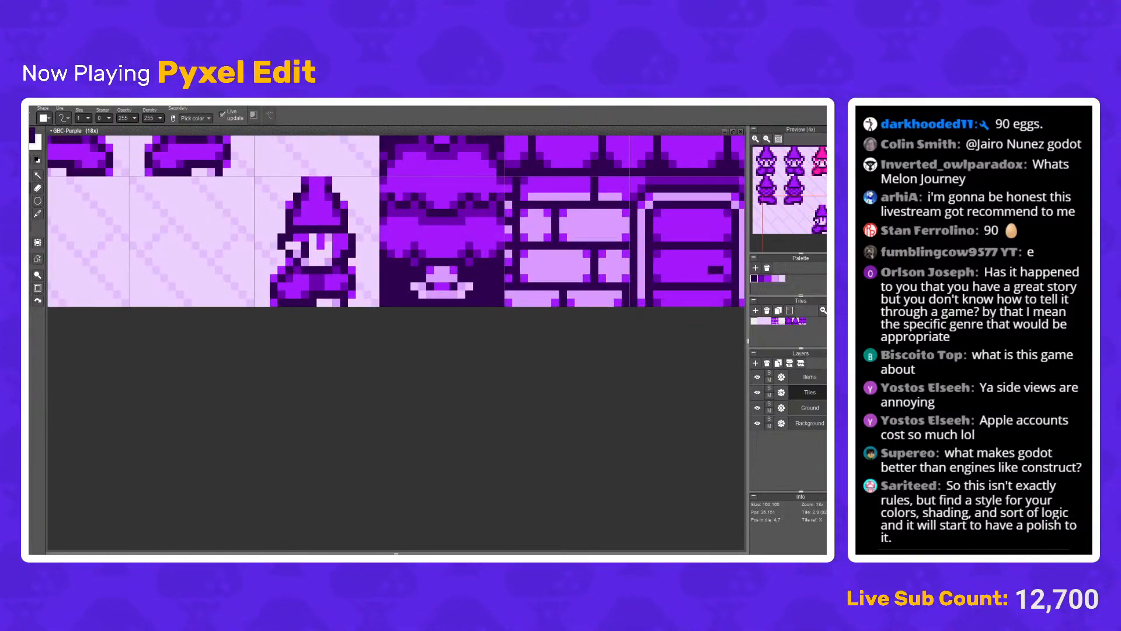
pyautogui.scroll(3, 286, 237)
pyautogui.scroll(-3, 304, 224)
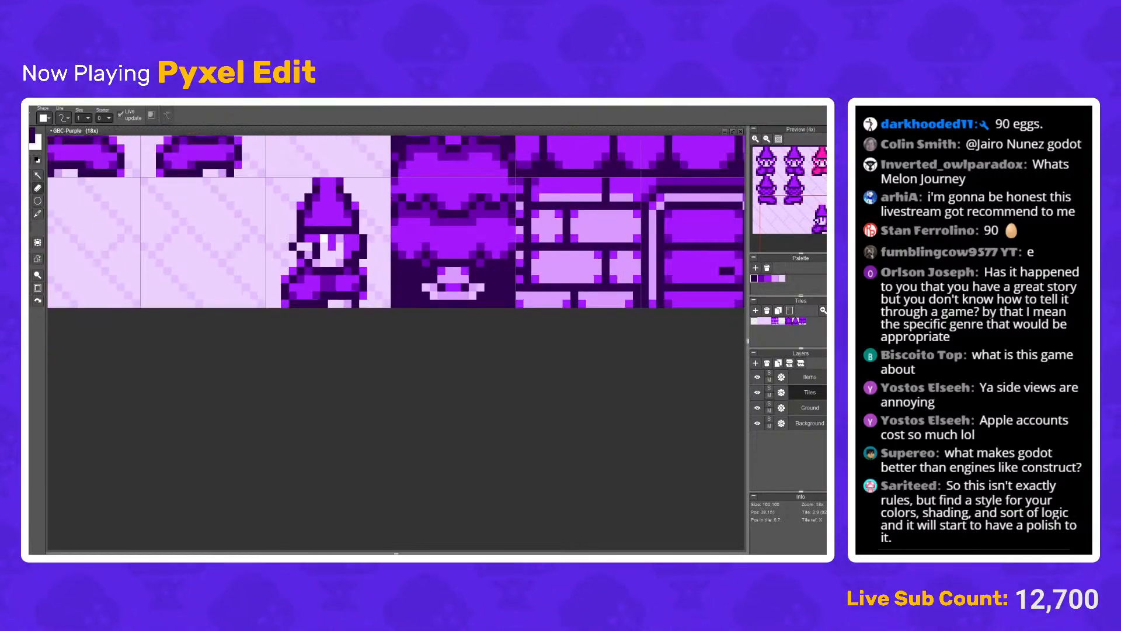
pyautogui.scroll(2, 320, 239)
pyautogui.hotkey('ctrl', 'z')
pyautogui.scroll(1, 362, 247)
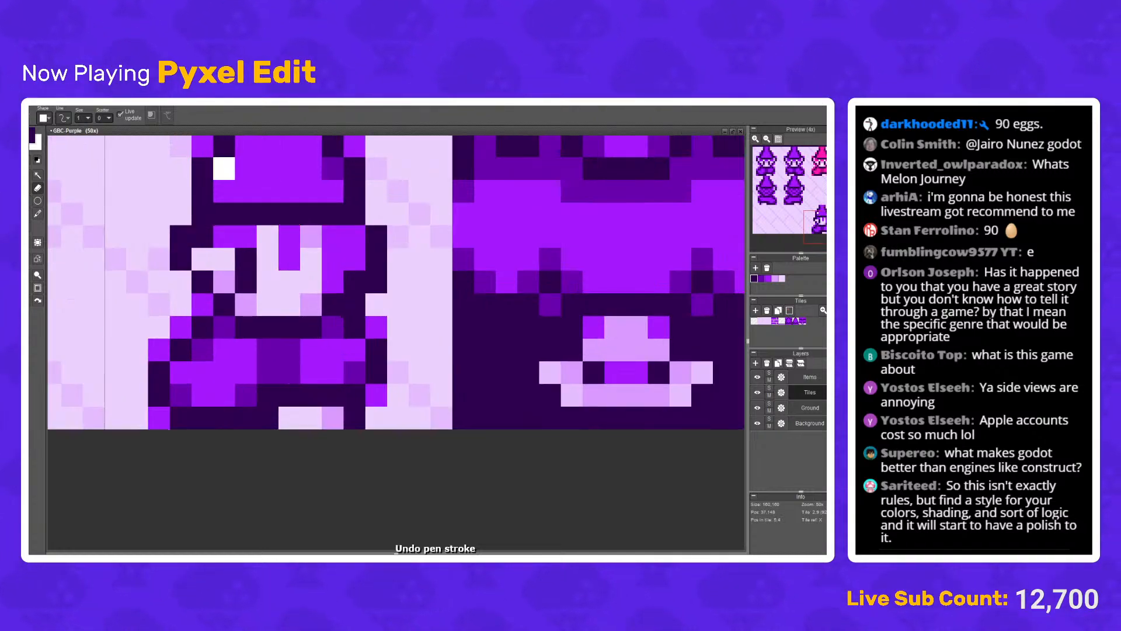
pyautogui.press('b')
pyautogui.moveTo(332, 327); pyautogui.dragTo(360, 293)
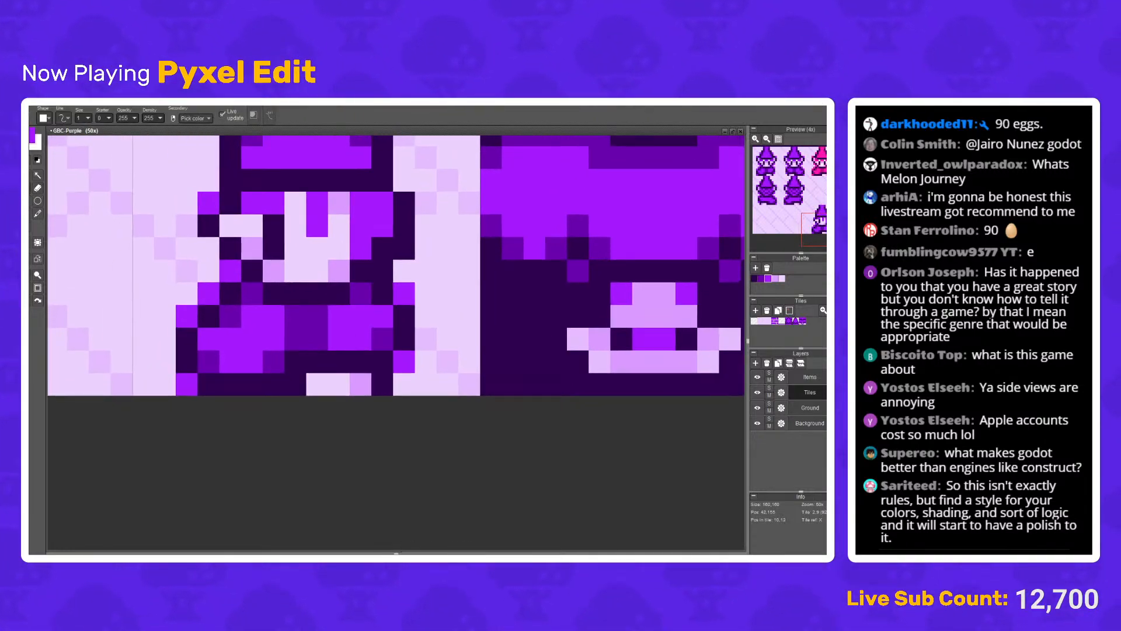
# Step: Widen the gnome copy's lower right body by one pixel with a dark outline, bright purple fill and mid-purple shading along the bottom
pyautogui.rightClick(295, 383)
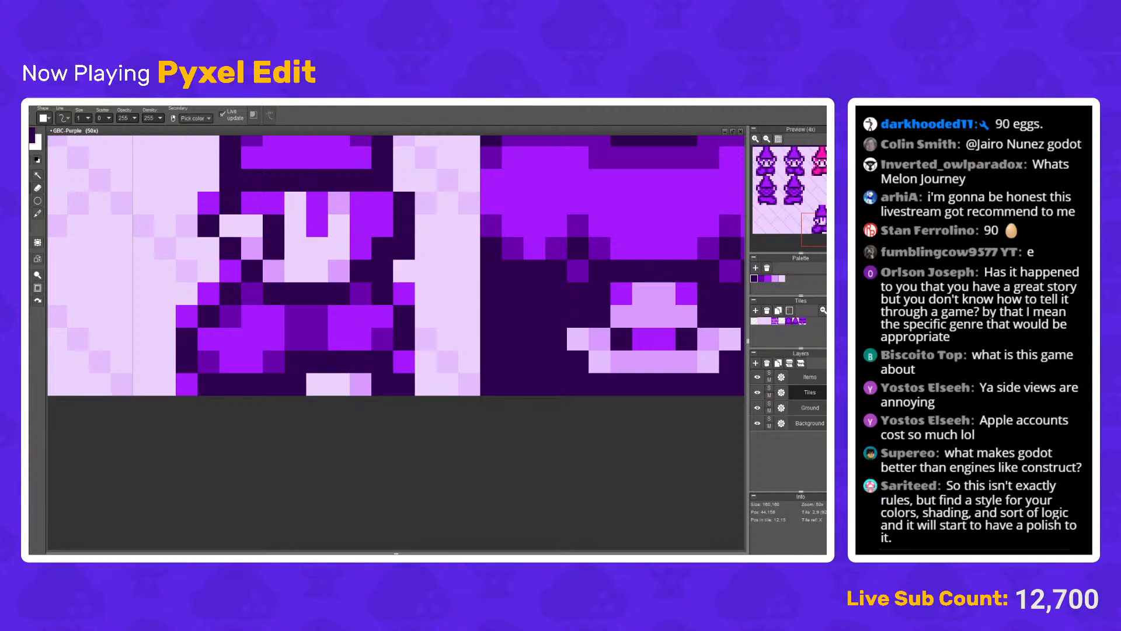
pyautogui.click(403, 384)
pyautogui.click(426, 360)
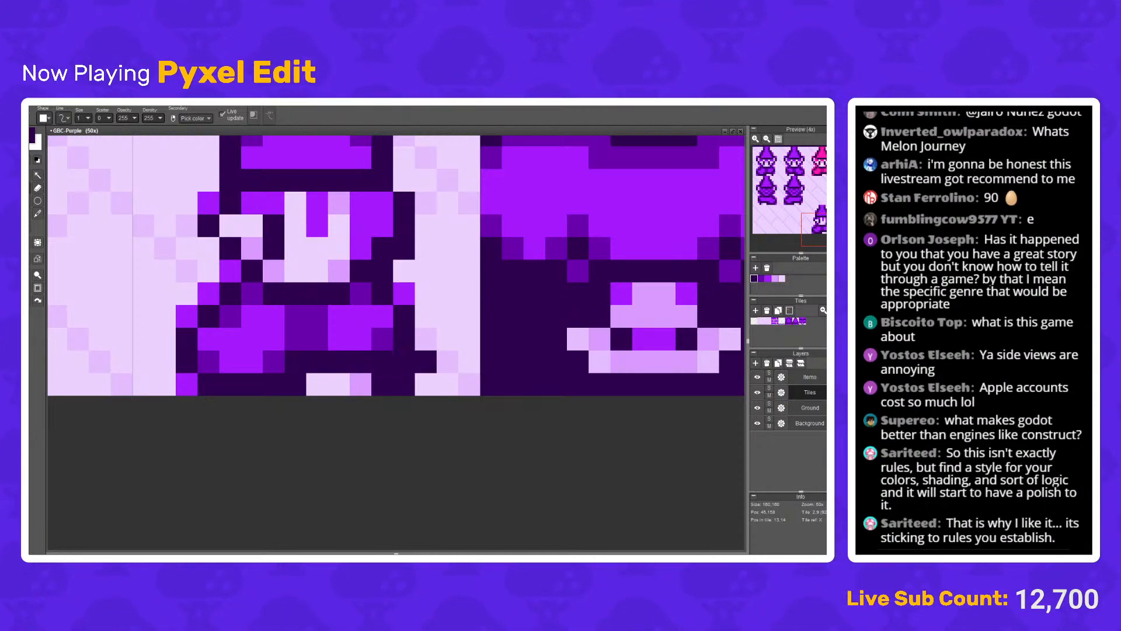
pyautogui.click(425, 339)
pyautogui.keyDown('alt'); pyautogui.click(382, 339); pyautogui.keyUp('alt')
pyautogui.click(403, 338)
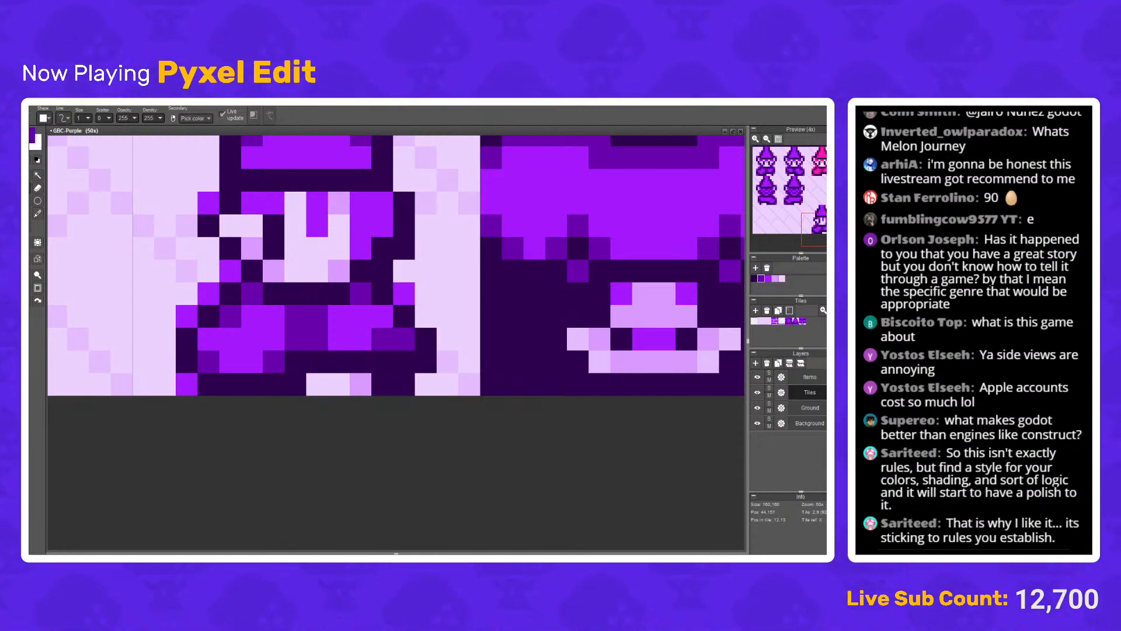
pyautogui.click(404, 361)
pyautogui.click(382, 361)
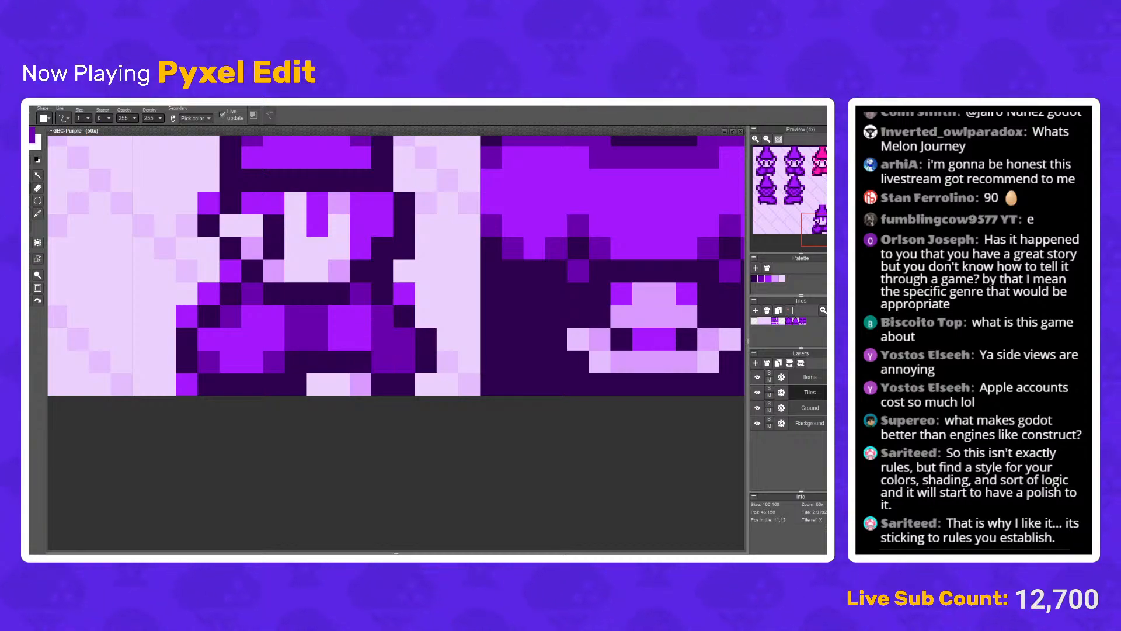
pyautogui.keyDown('alt'); pyautogui.click(383, 316); pyautogui.keyUp('alt')
pyautogui.click(382, 339)
pyautogui.click(404, 339)
# Step: Cover the light foot with dark outline and repaint the body bright purple with a vertical mid-purple stripe near its left edge
pyautogui.moveTo(316, 362); pyautogui.dragTo(391, 383)
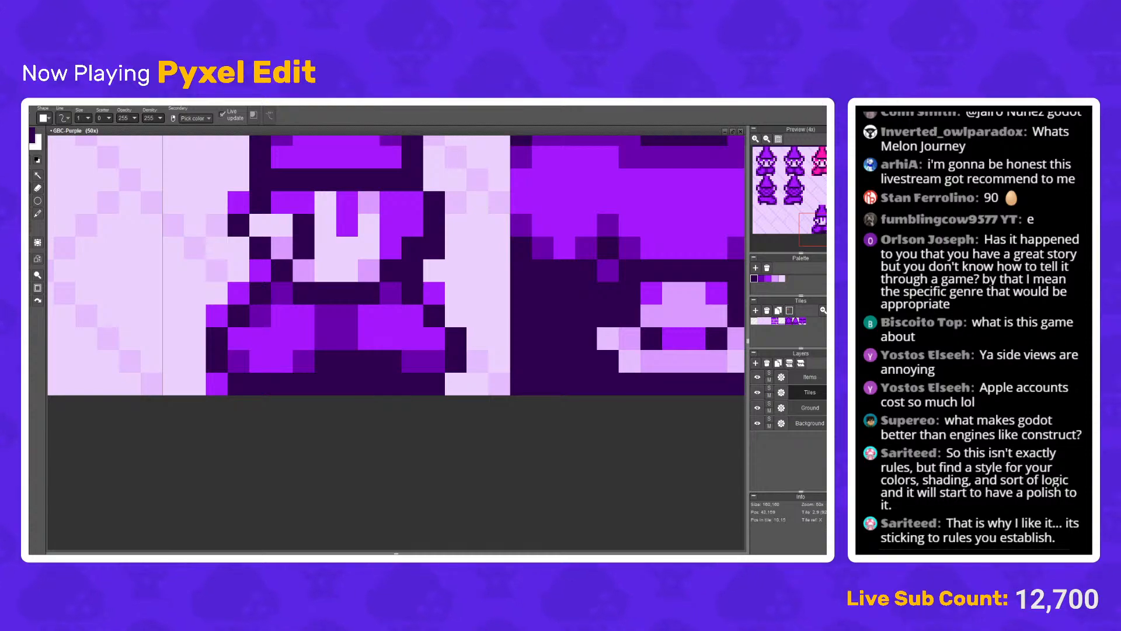
pyautogui.keyDown('alt'); pyautogui.click(391, 339); pyautogui.keyUp('alt')
pyautogui.keyDown('alt'); pyautogui.click(325, 339); pyautogui.keyUp('alt')
pyautogui.click(303, 316)
pyautogui.click(282, 316)
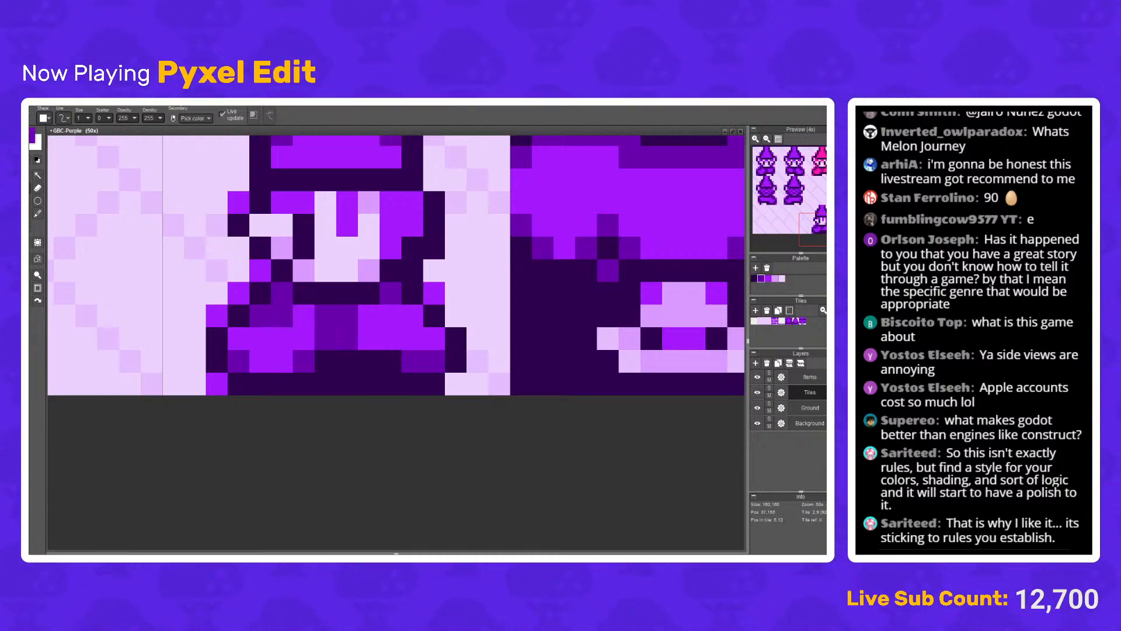
pyautogui.click(282, 339)
pyautogui.click(282, 362)
pyautogui.rightClick(369, 339)
pyautogui.moveTo(347, 316)
pyautogui.mouseDown()
pyautogui.moveTo(325, 326)
pyautogui.moveTo(315, 360)
pyautogui.moveTo(346, 351)
pyautogui.moveTo(391, 361)
pyautogui.mouseUp()
pyautogui.scroll(-4, 396, 347)
pyautogui.scroll(4, 396, 347)
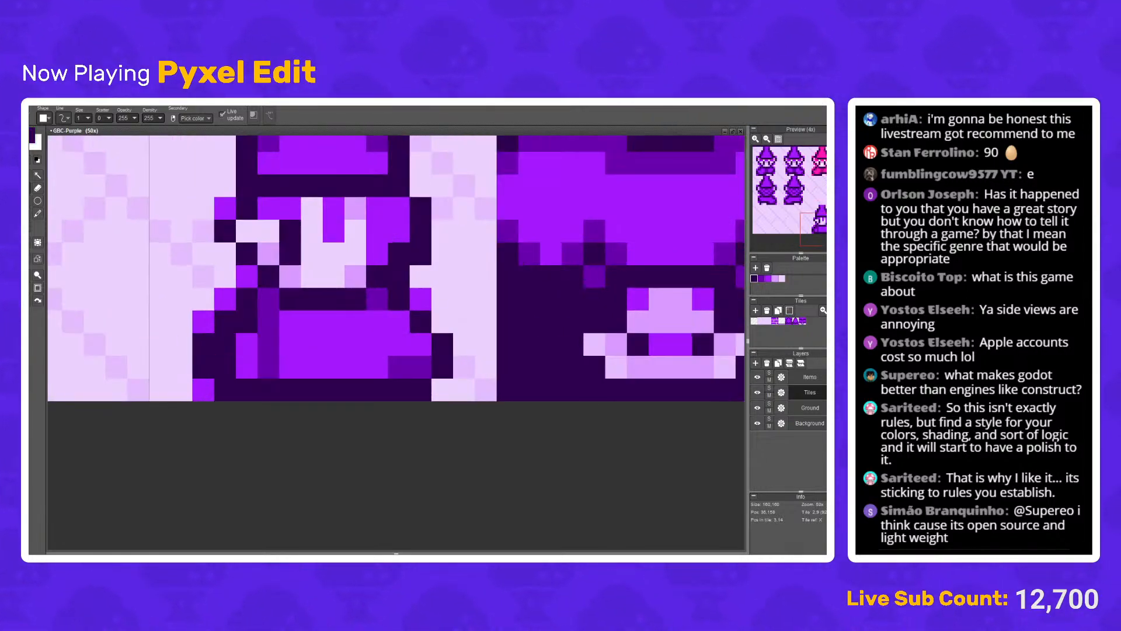
# Step: Erase the leftmost column of the gnome copy's body and paint its new bottom-left outline corner bright purple
pyautogui.press('e')
pyautogui.moveTo(203, 367); pyautogui.dragTo(203, 321)
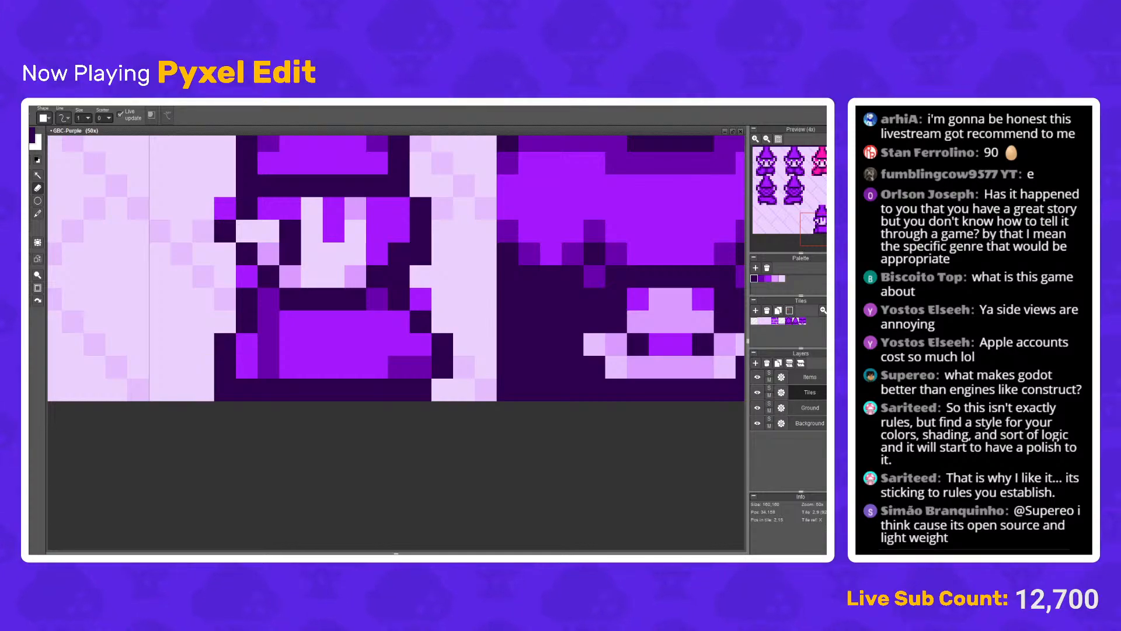
pyautogui.press('b')
pyautogui.scroll(-5, 224, 385)
pyautogui.scroll(4, 334, 322)
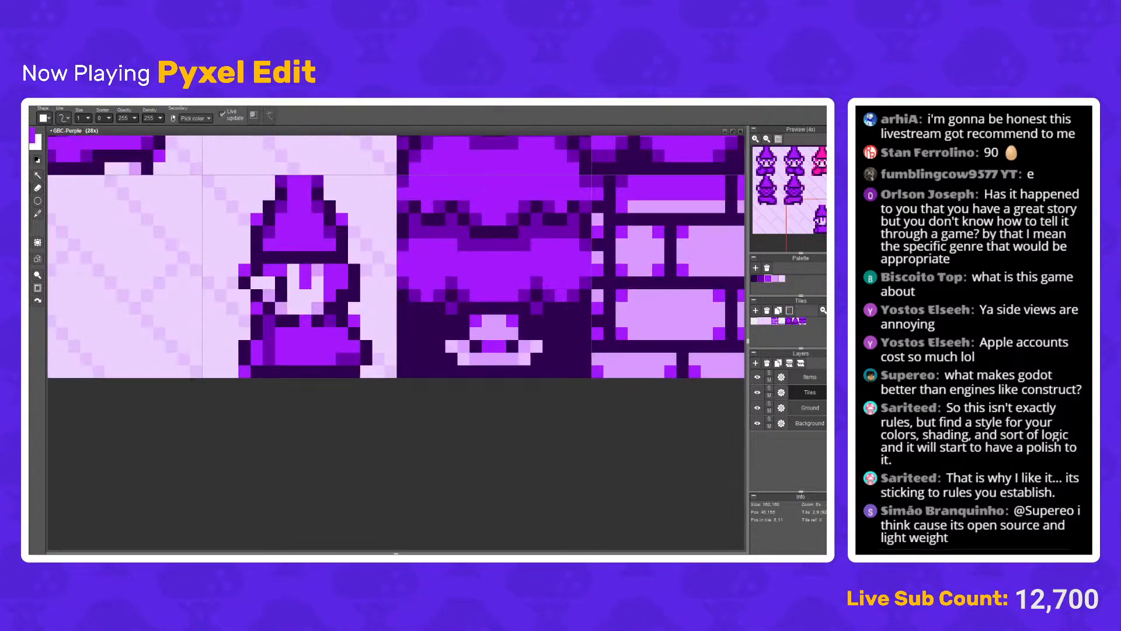
# Step: Shade the bottom row of the gnome copy's body with mid purple
pyautogui.scroll(-2, 317, 326)
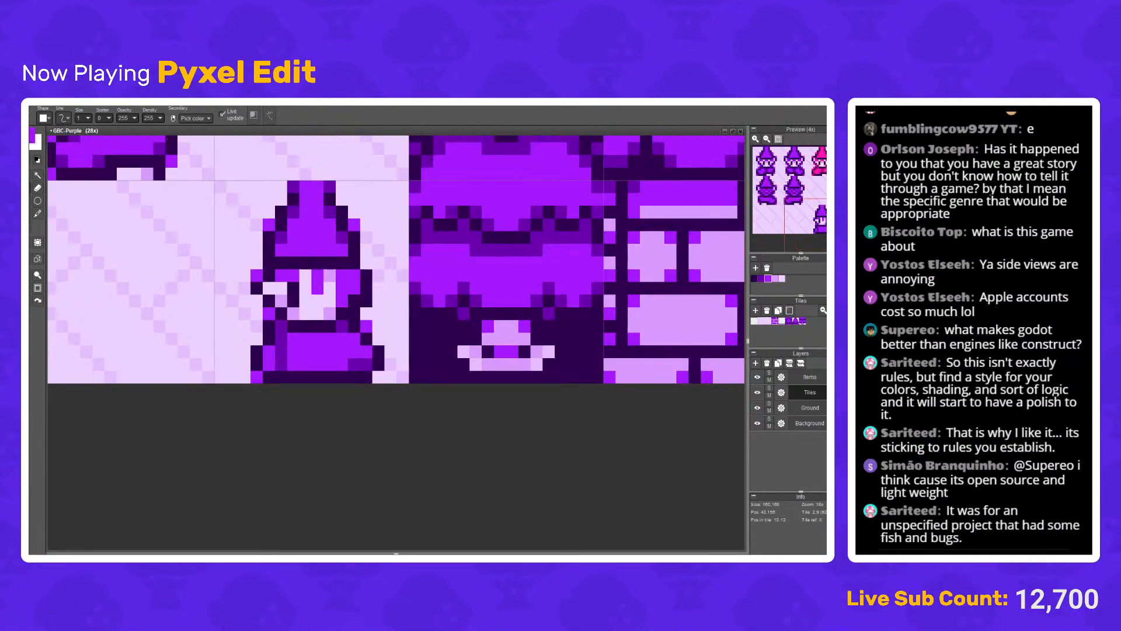
pyautogui.scroll(4, 324, 326)
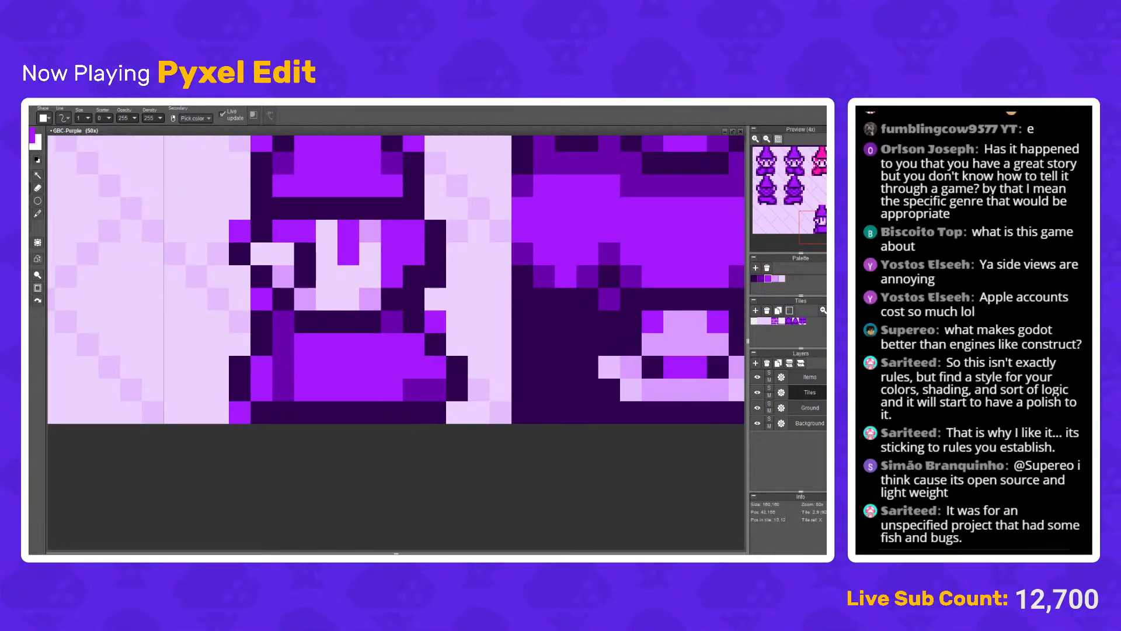
pyautogui.scroll(-3, 456, 412)
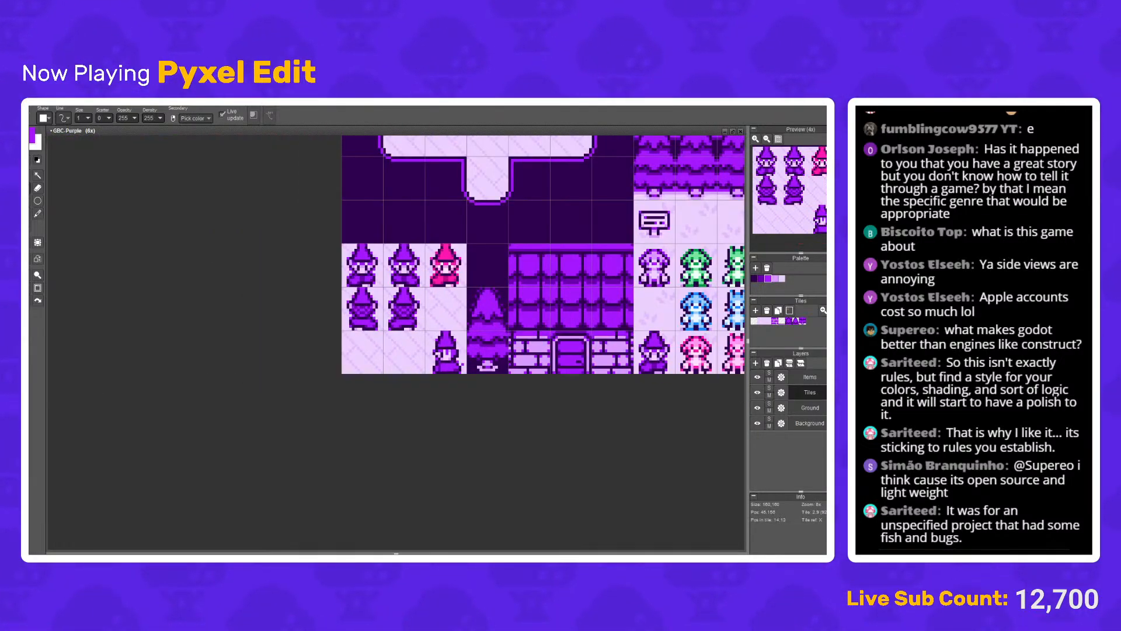
pyautogui.scroll(3, 432, 386)
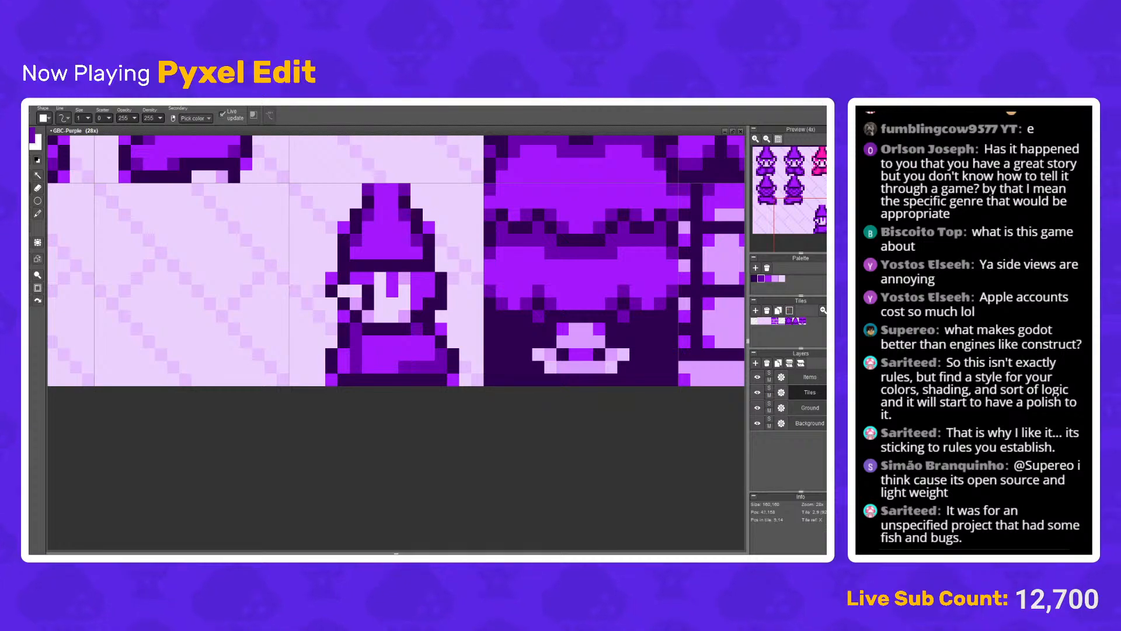
pyautogui.moveTo(366, 367); pyautogui.dragTo(404, 367)
pyautogui.scroll(-4, 404, 367)
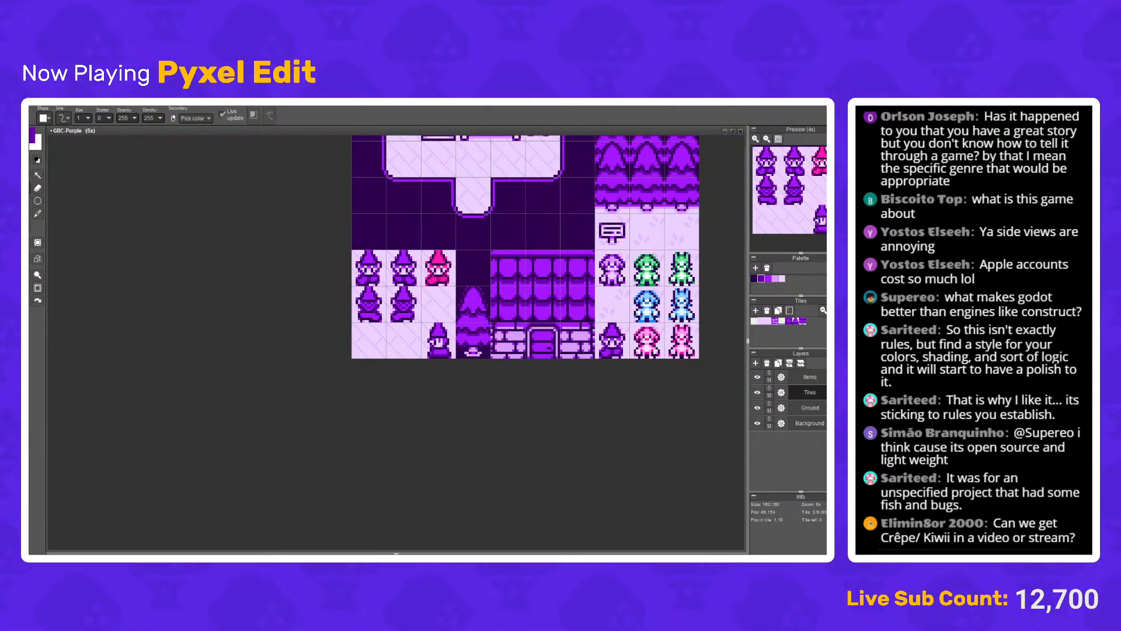
# Step: Widen the bright purple hair strand at the top of the gnome copy's face and erase the nose pixels protruding past its left outline
pyautogui.scroll(4, 365, 344)
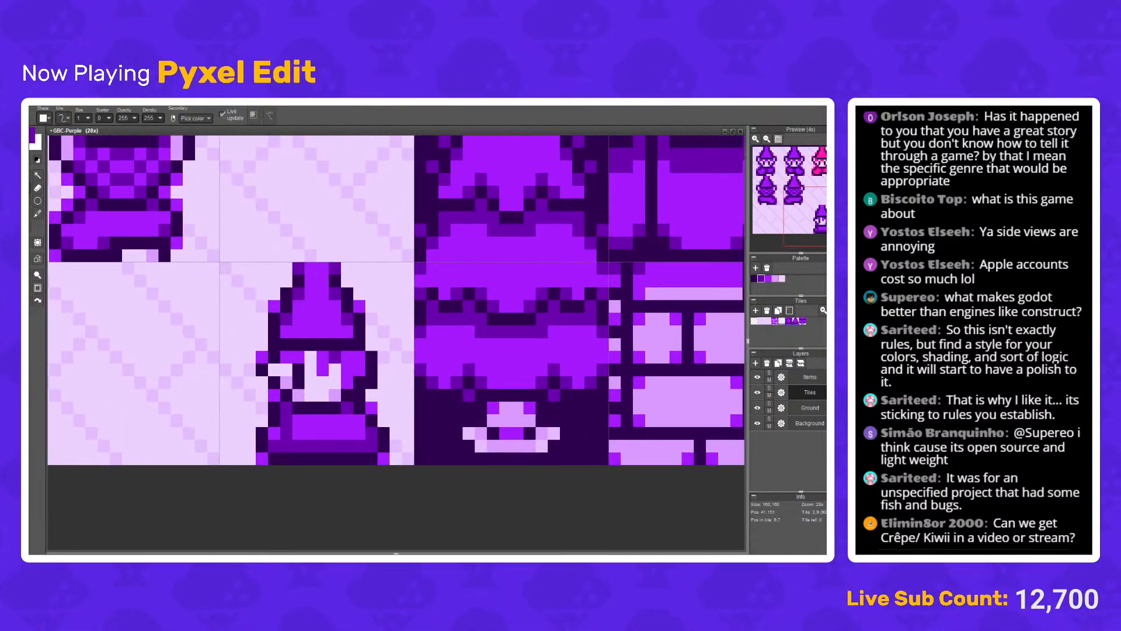
pyautogui.keyDown('alt'); pyautogui.click(329, 369); pyautogui.keyUp('alt')
pyautogui.scroll(-3, 359, 357)
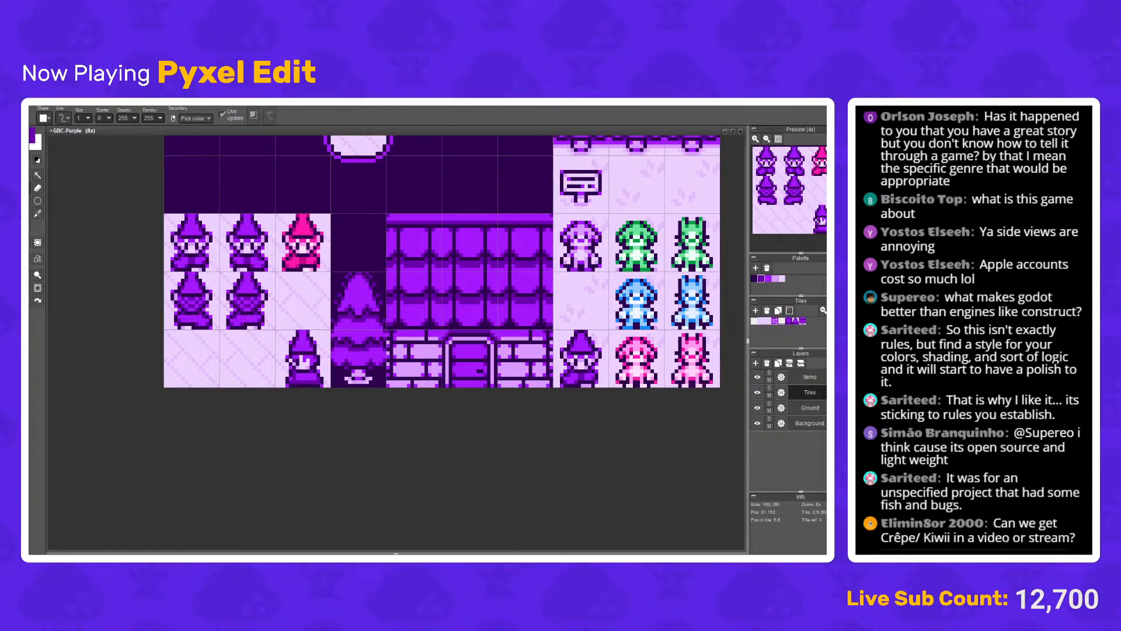
pyautogui.scroll(3, 332, 349)
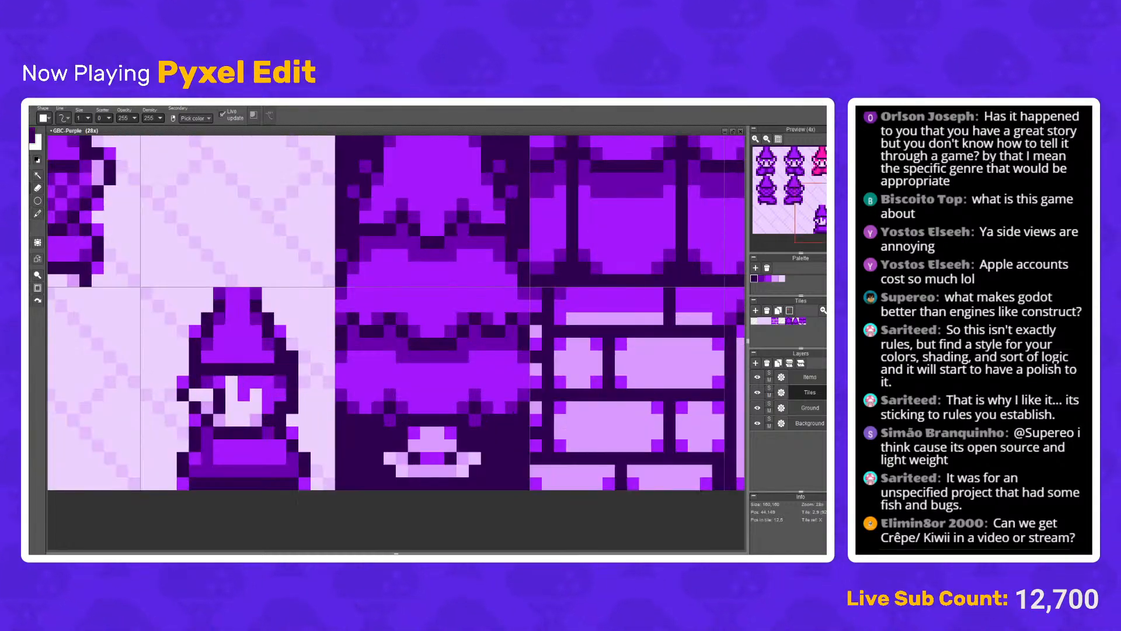
pyautogui.scroll(-3, 286, 351)
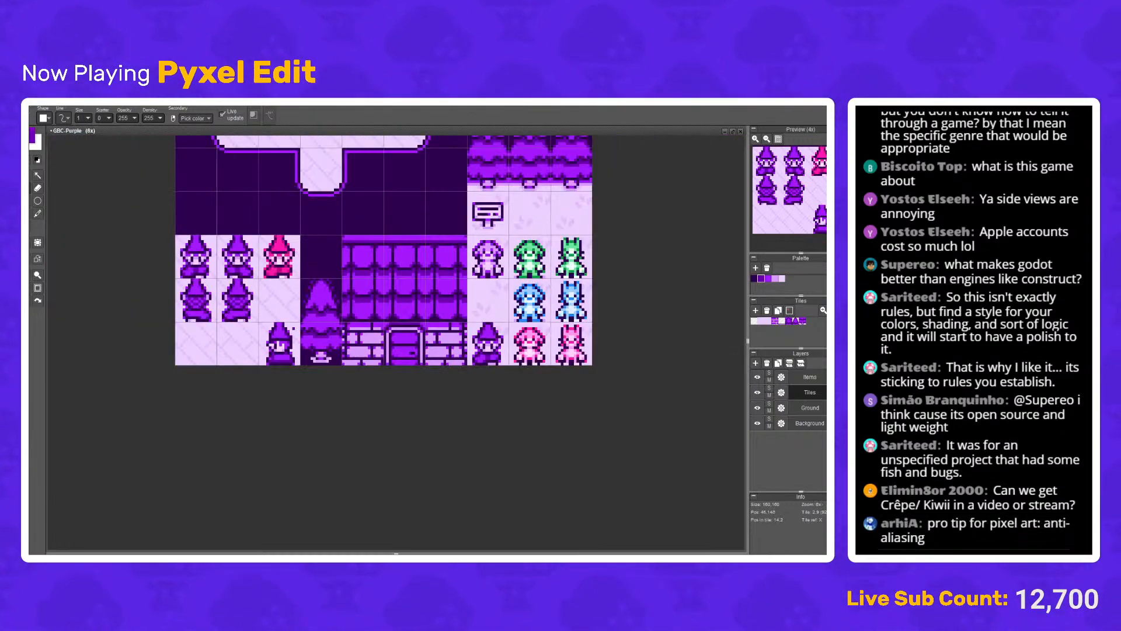
pyautogui.scroll(2, 280, 356)
pyautogui.scroll(2, 242, 376)
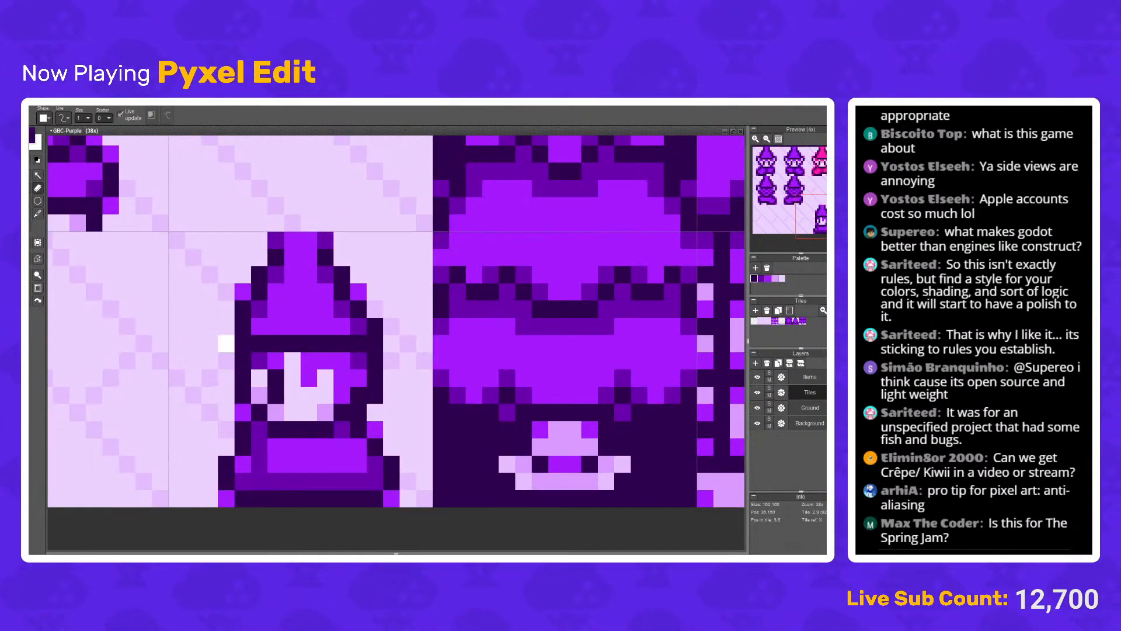
# Step: Try shifting the upper part of the gnome copy's hat one pixel to the right
pyautogui.scroll(-4, 312, 321)
pyautogui.scroll(2, 312, 321)
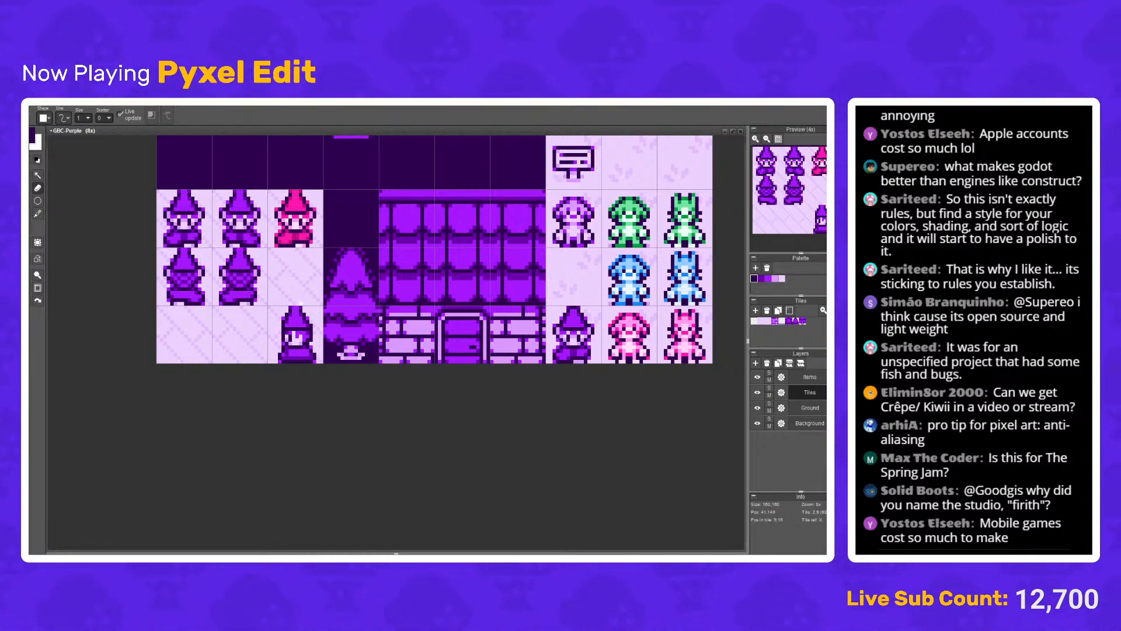
pyautogui.scroll(3, 297, 311)
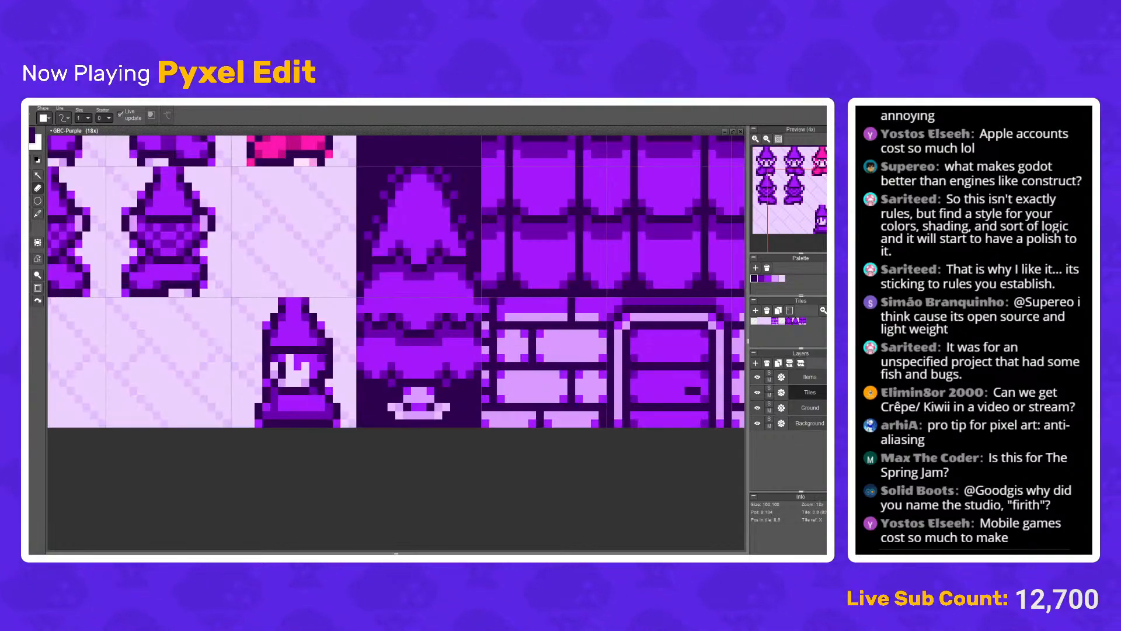
pyautogui.scroll(2, 329, 309)
pyautogui.moveTo(207, 285); pyautogui.dragTo(355, 348)
pyautogui.moveTo(291, 341); pyautogui.dragTo(304, 341)
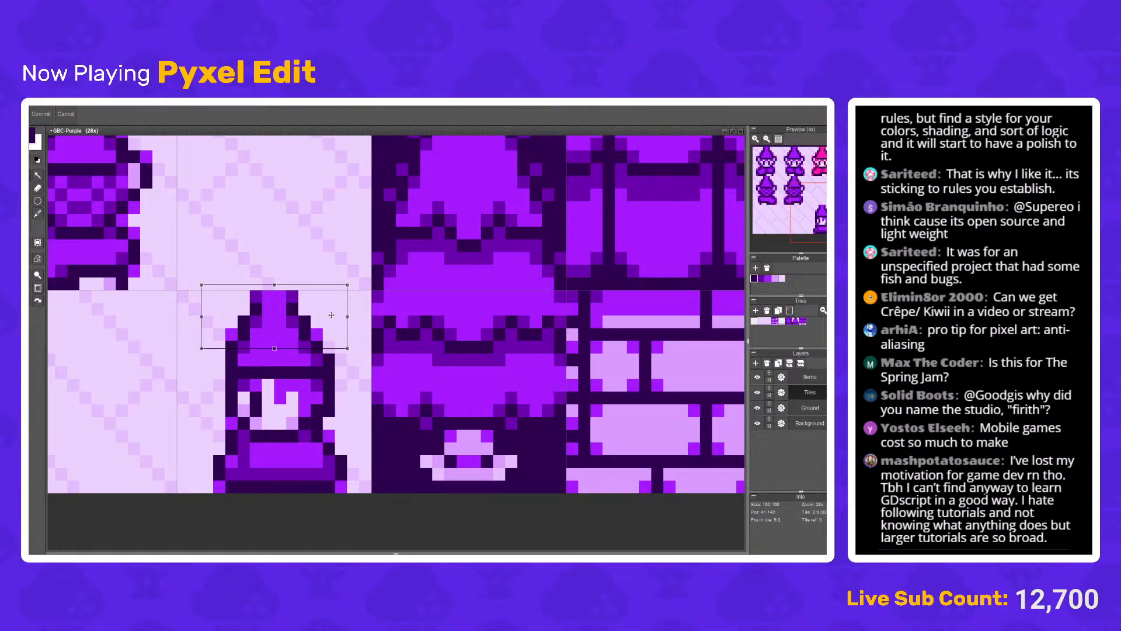
pyautogui.scroll(-5, 303, 341)
pyautogui.scroll(5, 309, 331)
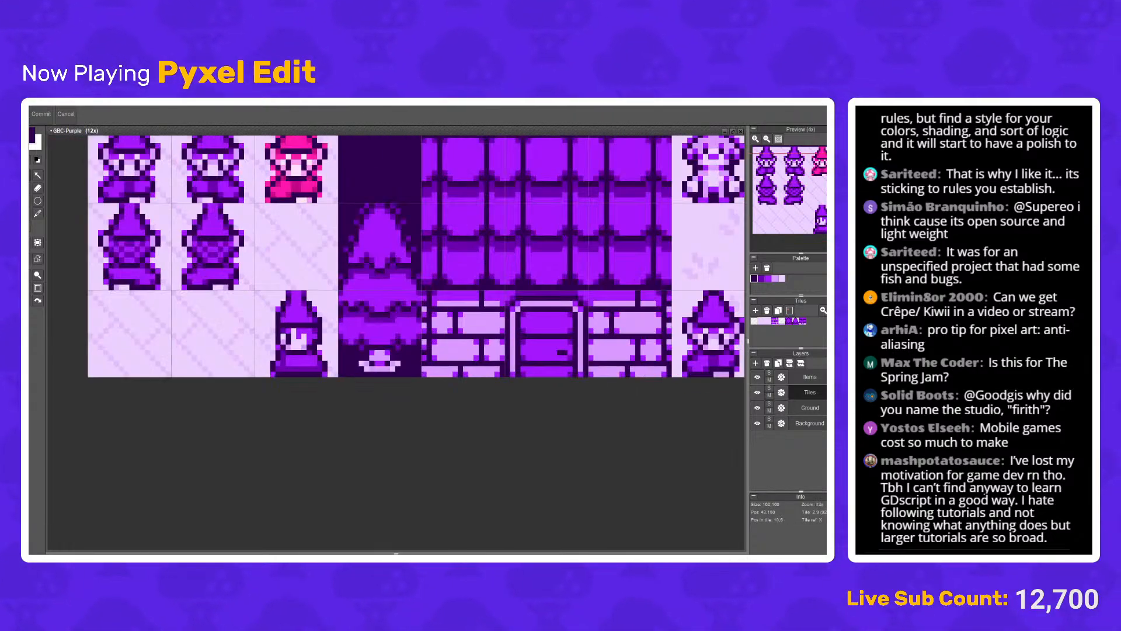
pyautogui.press('Return')
pyautogui.scroll(-2, 309, 331)
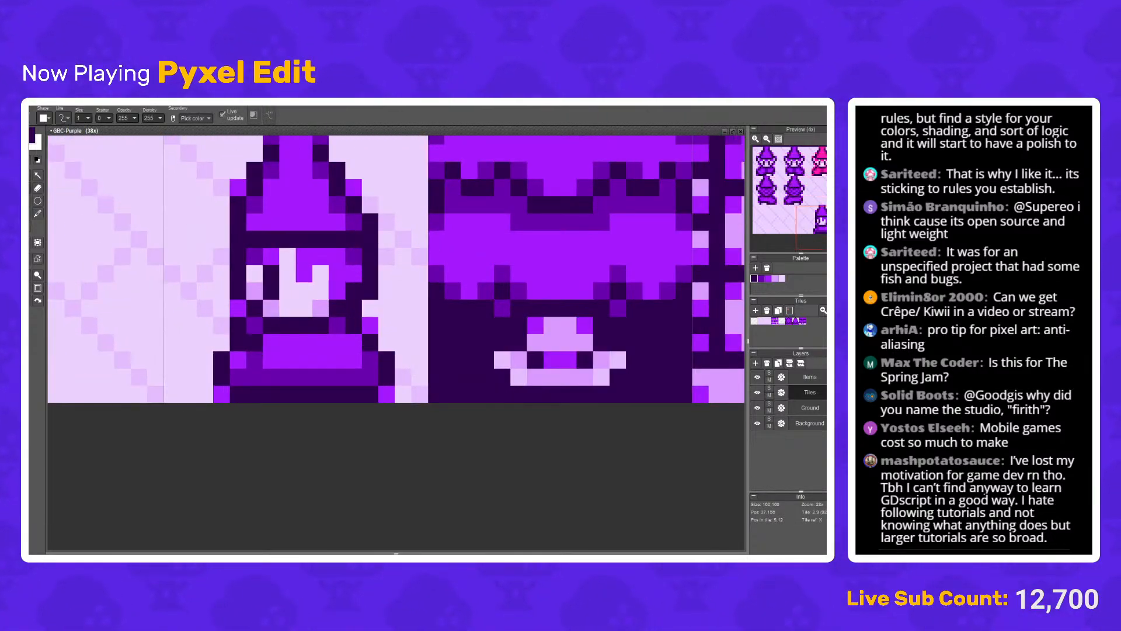
# Step: Repaint the body's left edge and bottom row bright purple, with diagonal mid-purple shading near the left side and mid purple at the lower right
pyautogui.scroll(-3, 298, 318)
pyautogui.scroll(5, 299, 319)
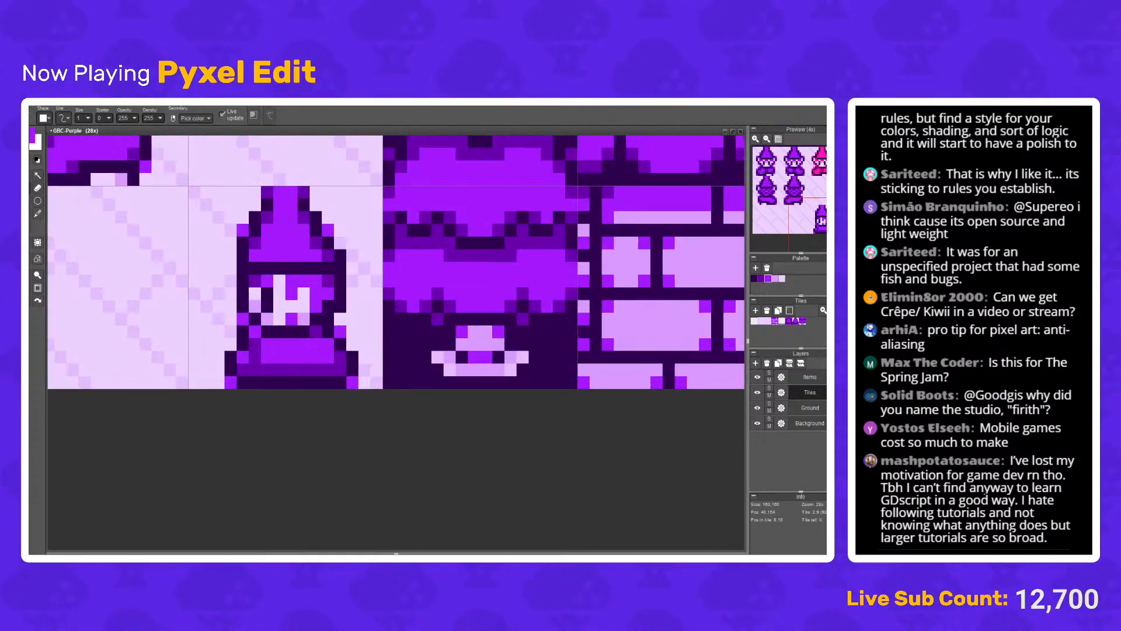
pyautogui.hotkey('ctrl', 'z')
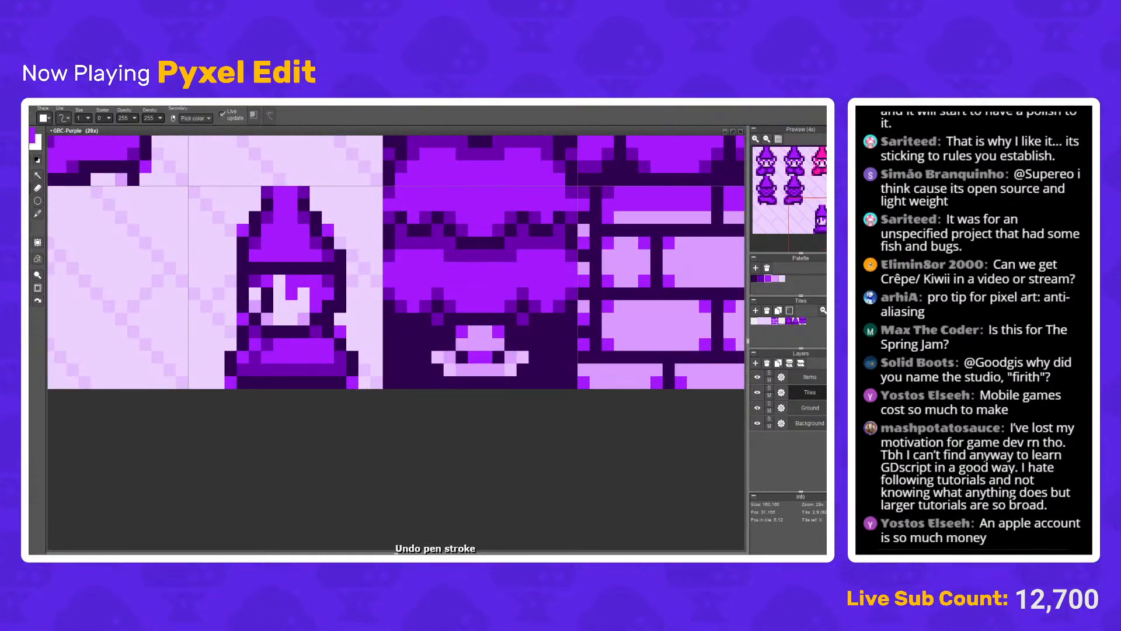
pyautogui.scroll(-5, 251, 341)
pyautogui.scroll(5, 291, 340)
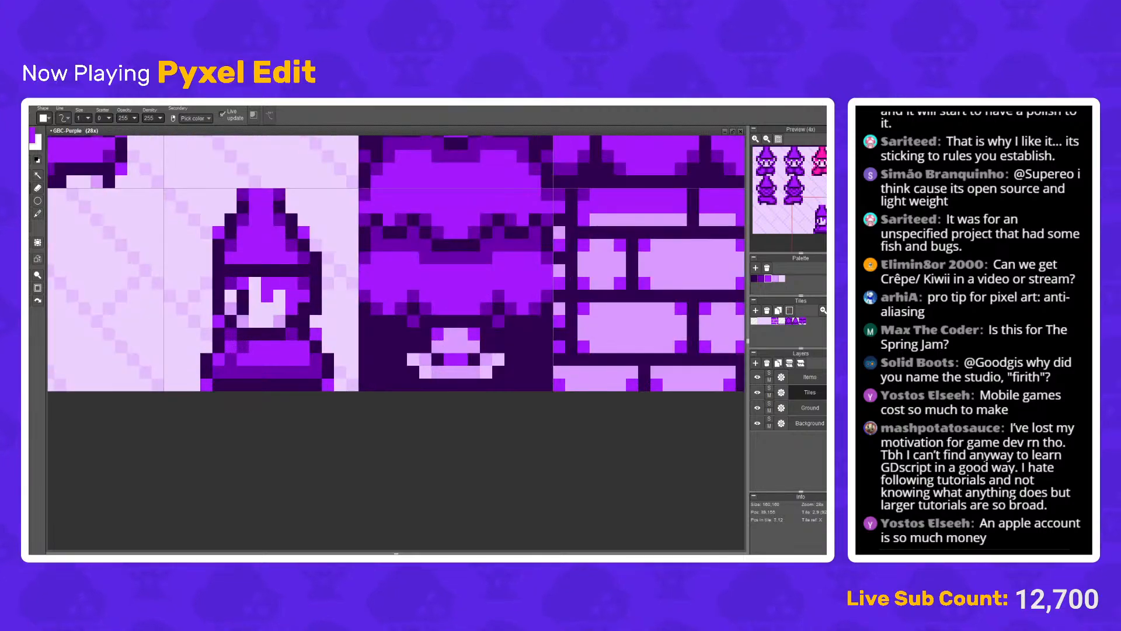
pyautogui.scroll(-5, 265, 341)
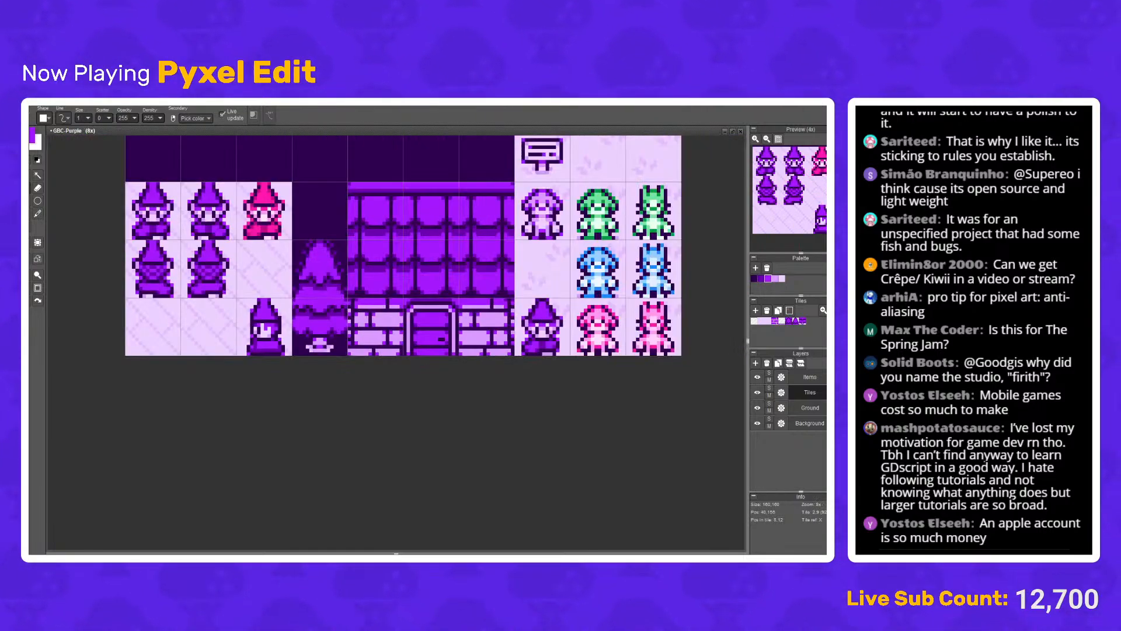
pyautogui.hotkey('ctrl', 'z')
pyautogui.scroll(6, 267, 337)
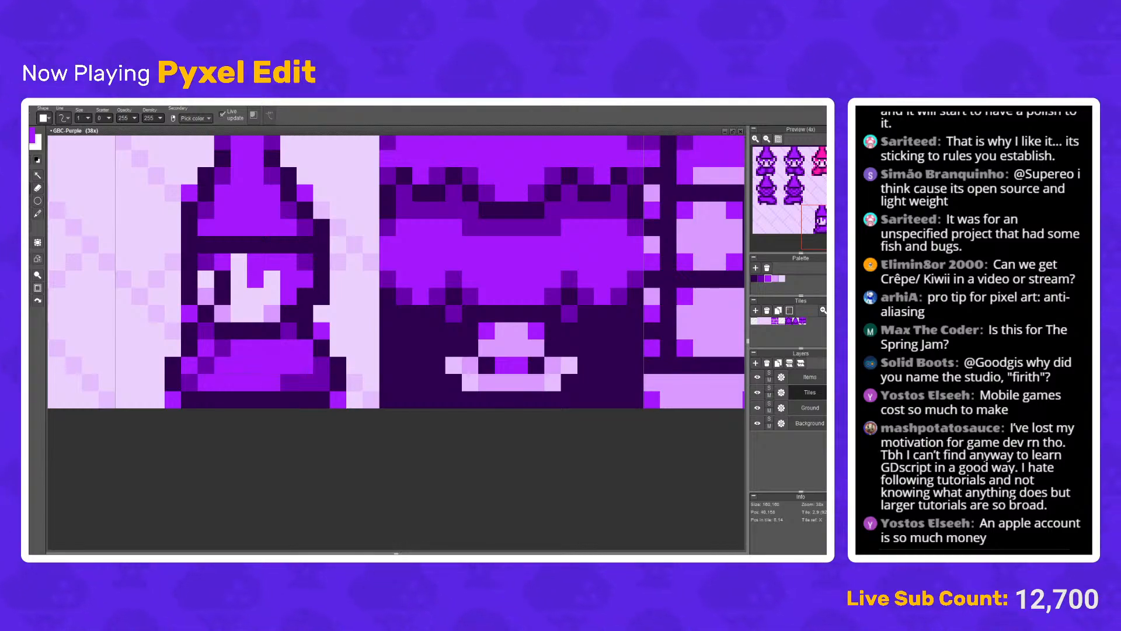
pyautogui.moveTo(223, 382); pyautogui.dragTo(289, 382)
pyautogui.scroll(-6, 266, 339)
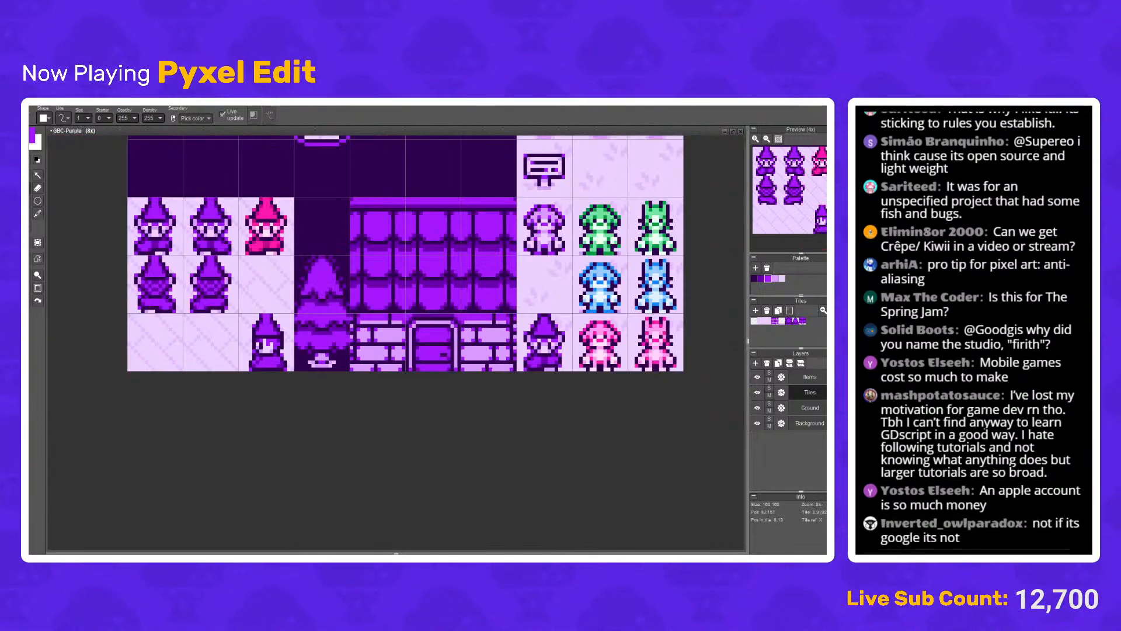
# Step: Draw a foot at the gnome copy's bottom edge with a dark outline, light pixels and a pale purple shading pixel
pyautogui.scroll(5, 266, 339)
pyautogui.click(283, 339)
pyautogui.click(260, 376)
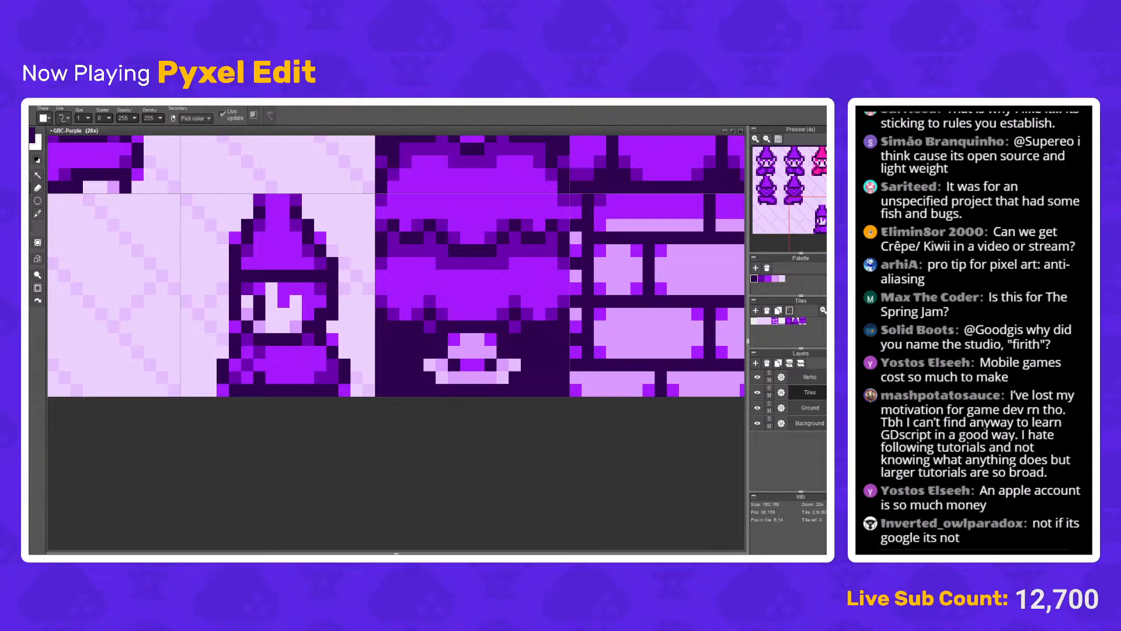
pyautogui.moveTo(259, 377)
pyautogui.mouseDown()
pyautogui.moveTo(284, 378)
pyautogui.moveTo(259, 390)
pyautogui.mouseUp()
pyautogui.rightClick(282, 326)
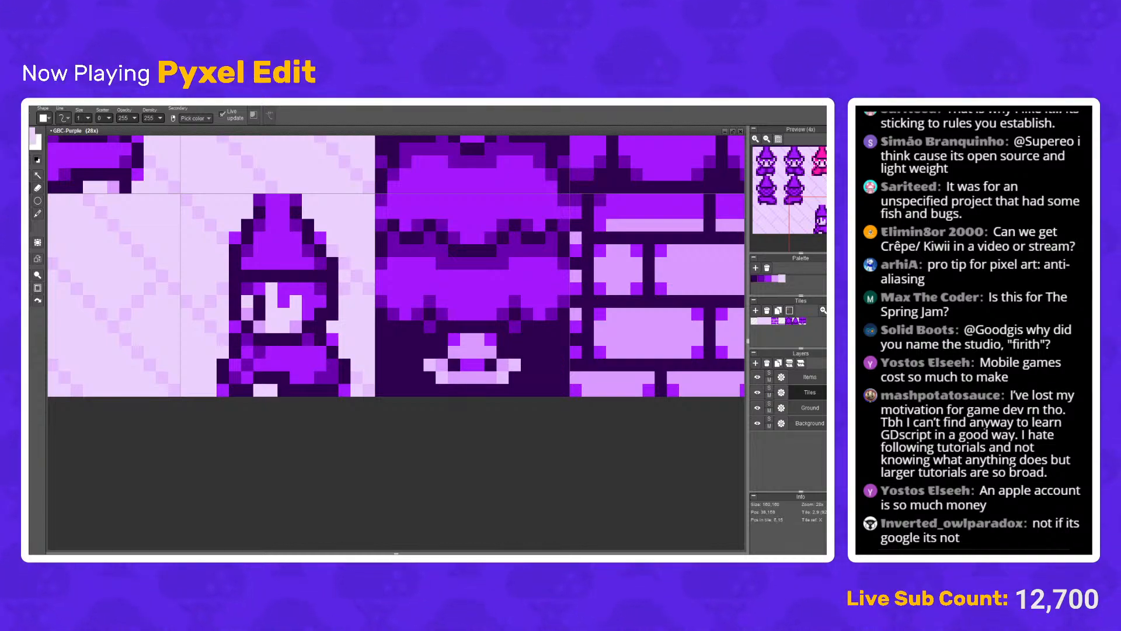
pyautogui.click(284, 390)
pyautogui.click(260, 390)
pyautogui.rightClick(259, 327)
pyautogui.scroll(-5, 308, 364)
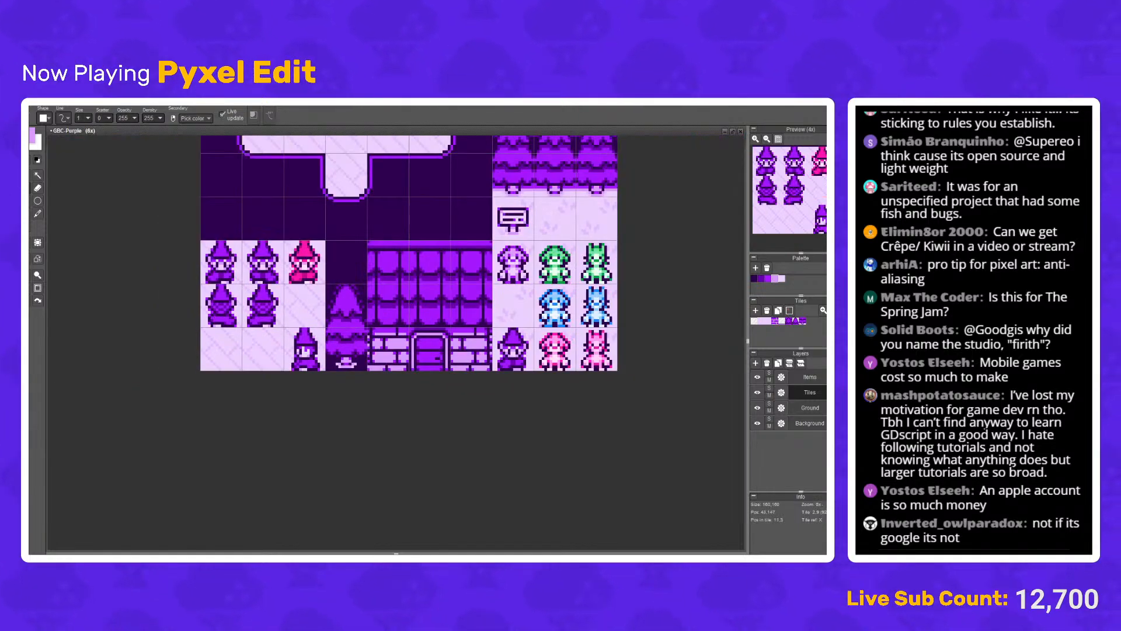
# Step: Try extending the light skin pixels toward the right side of the gnome copy's face
pyautogui.scroll(3, 293, 331)
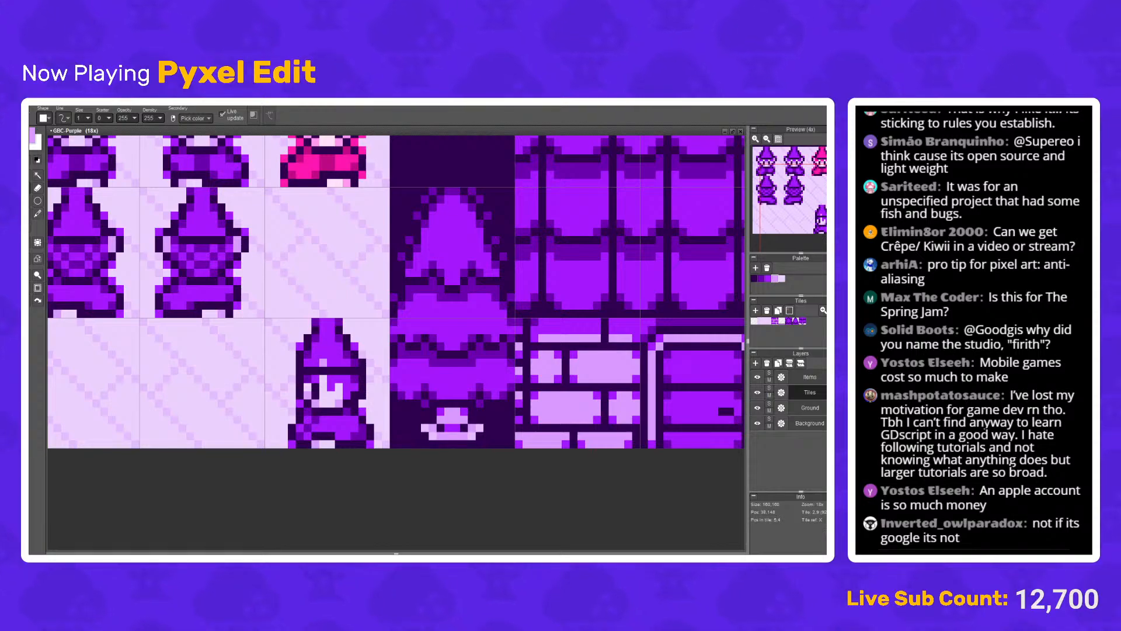
pyautogui.scroll(3, 323, 362)
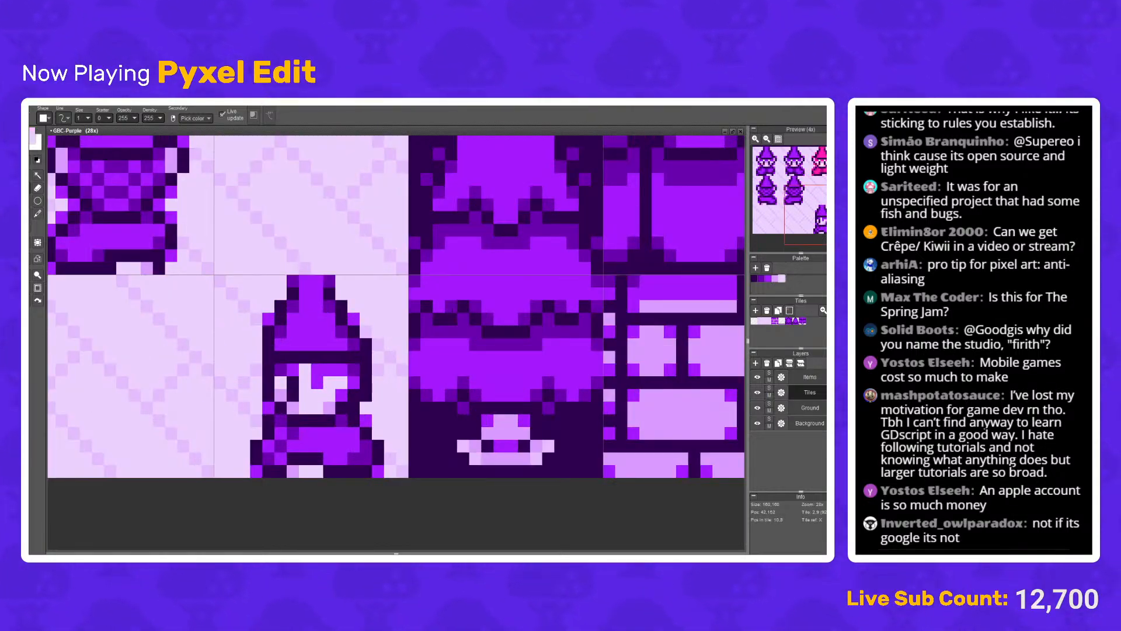
pyautogui.scroll(-3, 321, 380)
pyautogui.scroll(4, 321, 379)
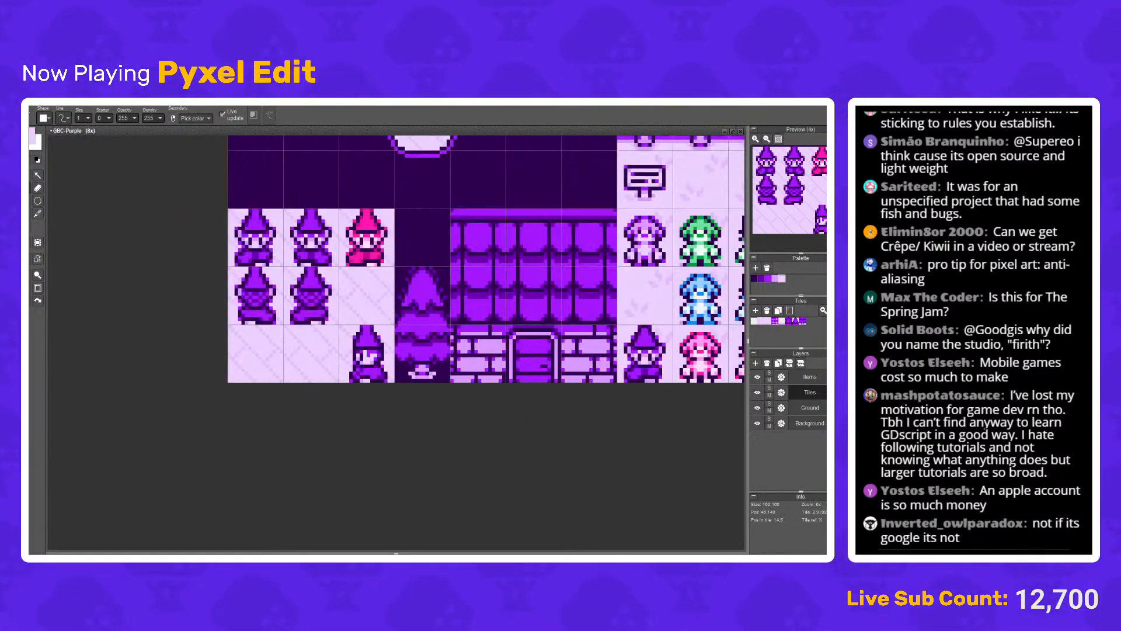
pyautogui.scroll(-5, 333, 379)
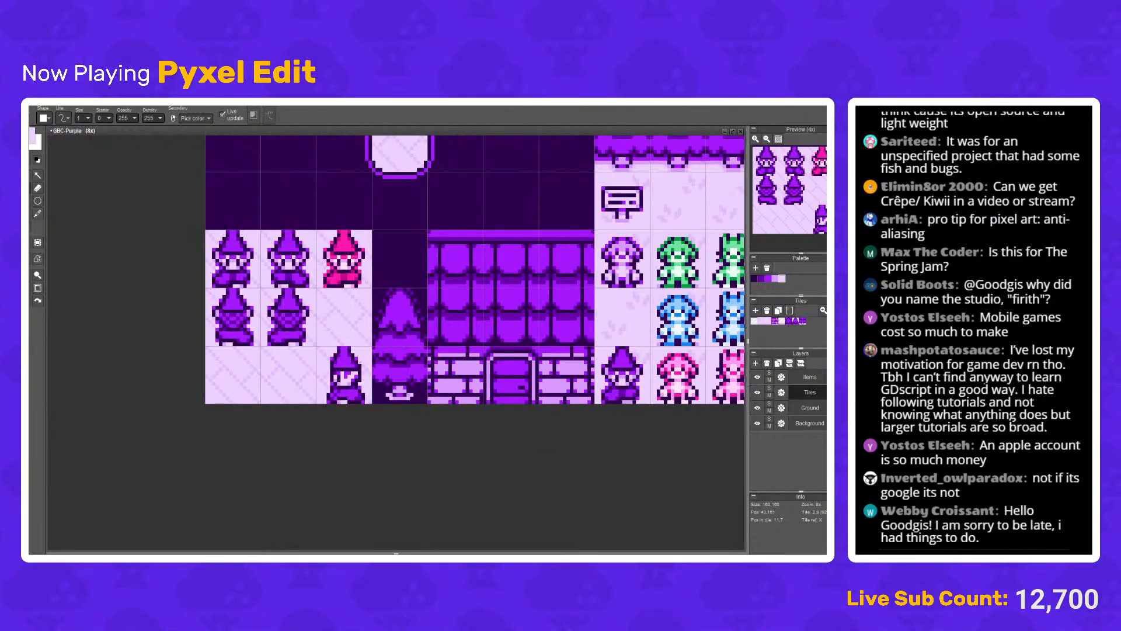
pyautogui.scroll(-3, 403, 353)
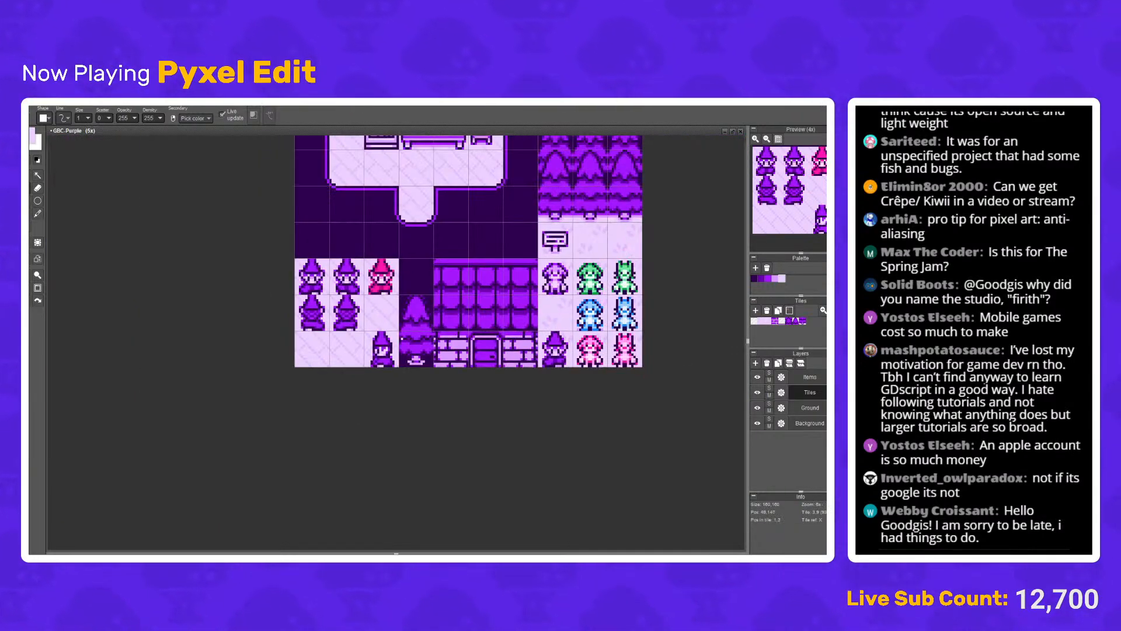
pyautogui.scroll(5, 389, 351)
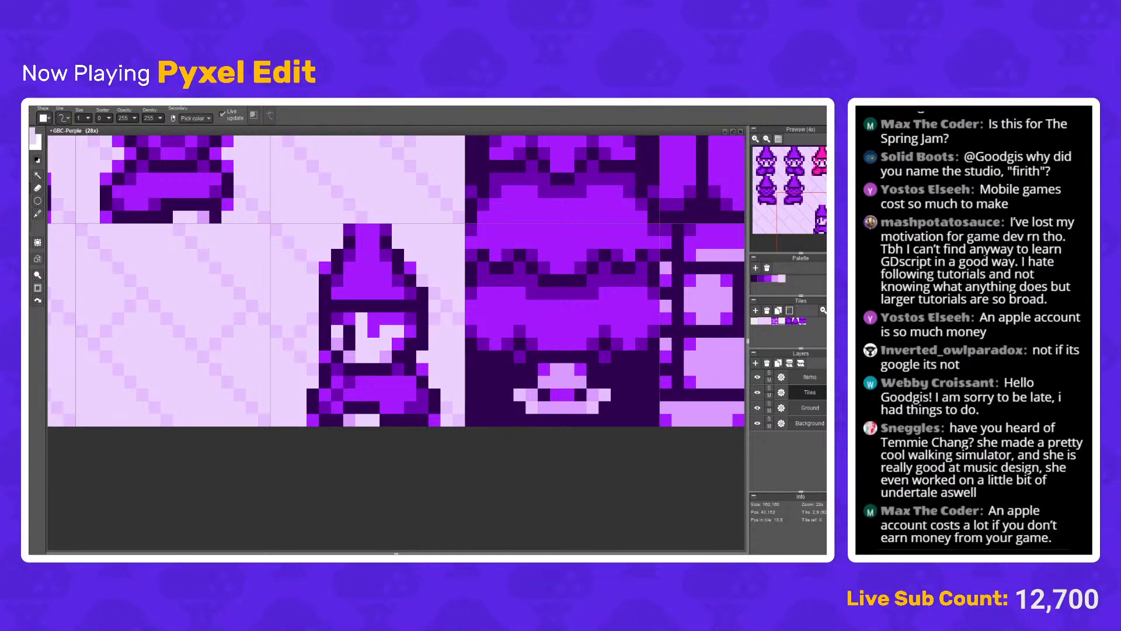
# Step: Try a narrower hair strand with a light ear on the gnome copy, then restore the bright purple hair pixels
pyautogui.scroll(-2, 392, 338)
pyautogui.scroll(2, 389, 320)
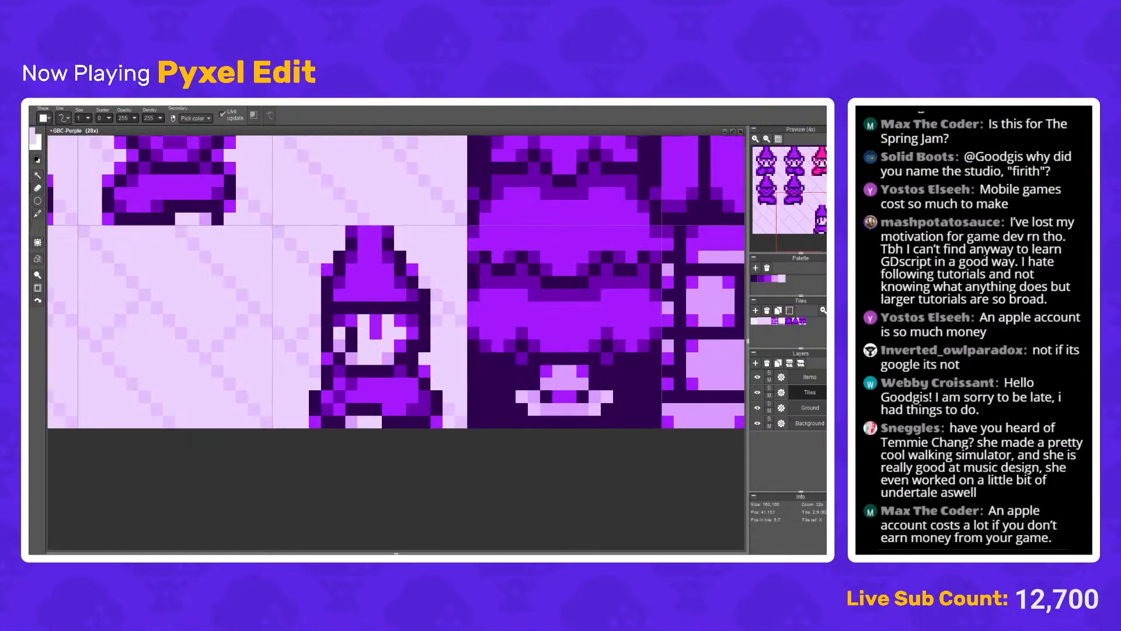
pyautogui.scroll(-4, 392, 320)
pyautogui.scroll(6, 393, 320)
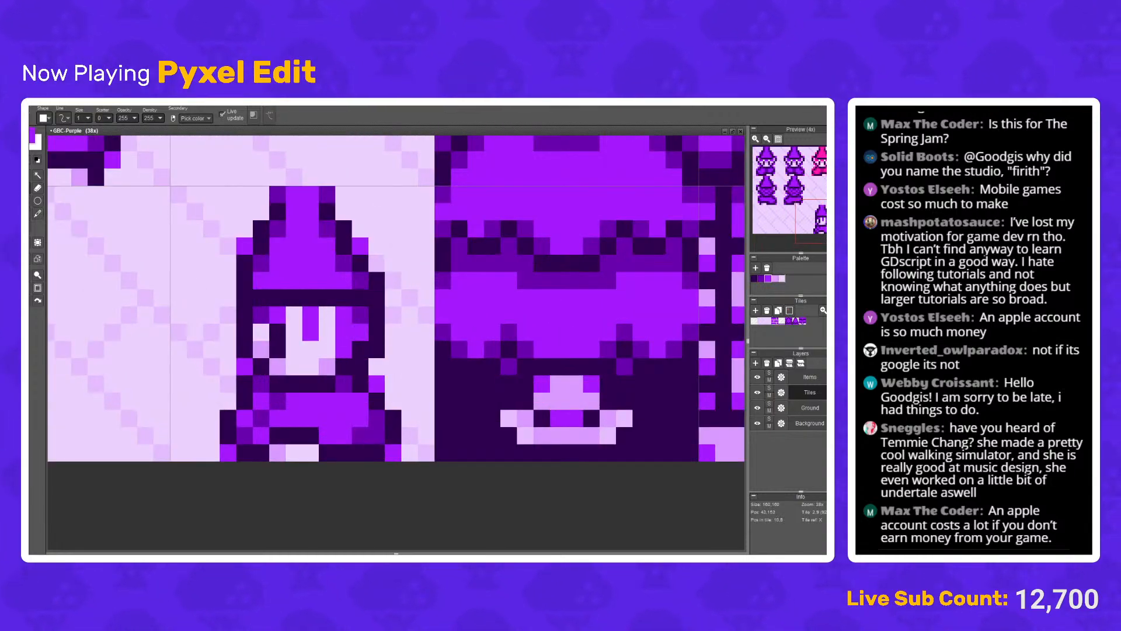
pyautogui.scroll(-3, 374, 327)
pyautogui.scroll(3, 327, 321)
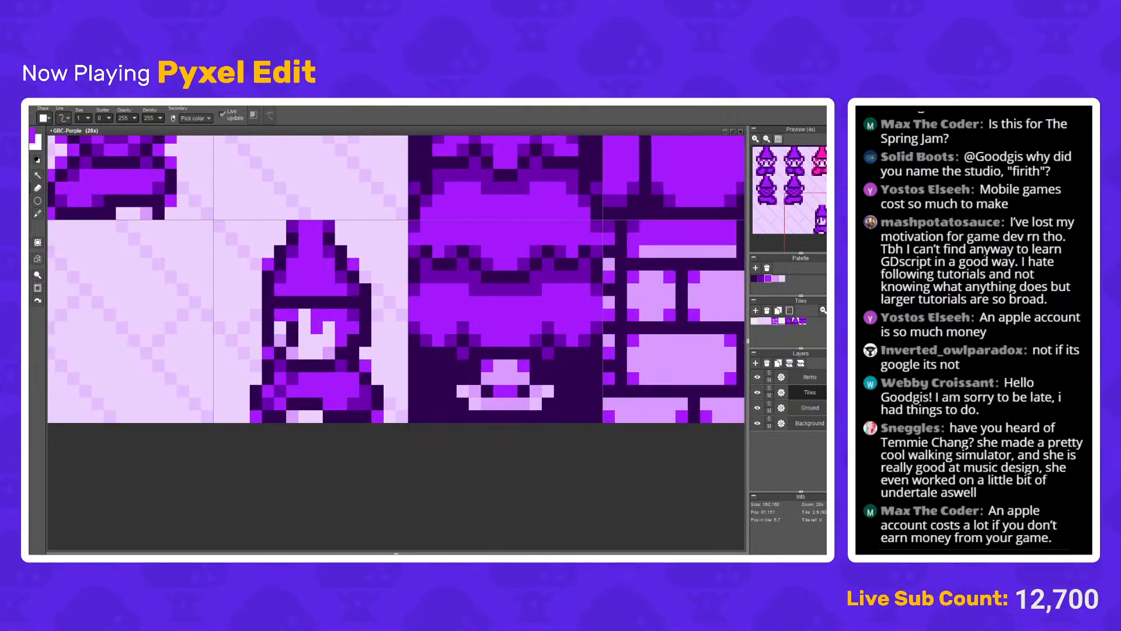
# Step: Extend the gnome copy's dark hat brim one pixel left and paint the lower-left face outline corner bright purple
pyautogui.scroll(-3, 257, 315)
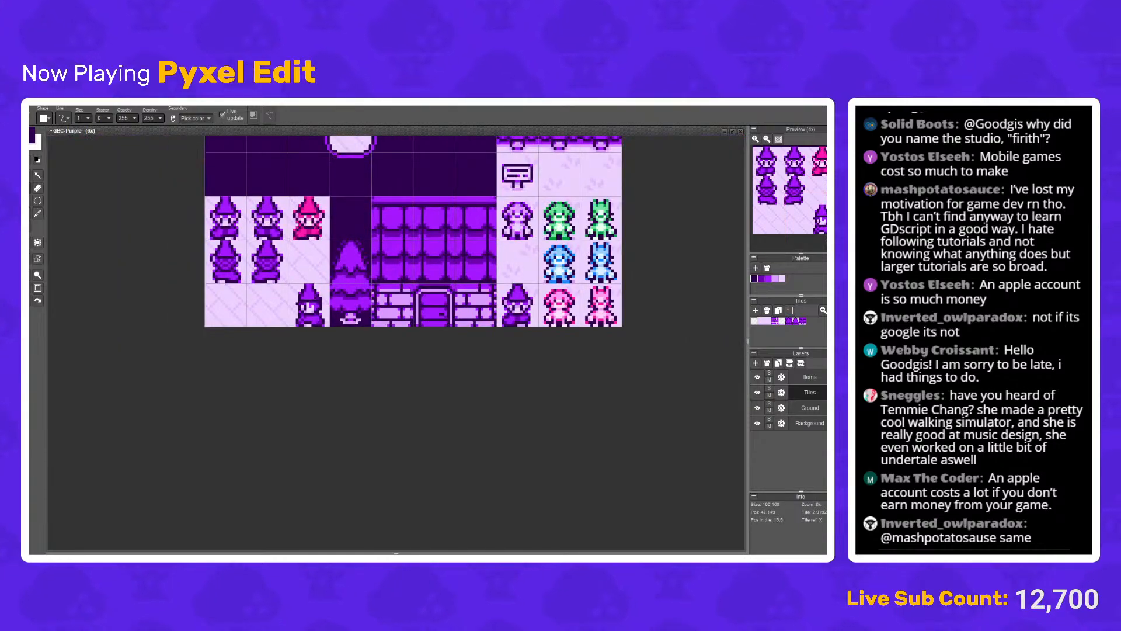
pyautogui.scroll(2, 315, 321)
pyautogui.keyDown('alt'); pyautogui.click(282, 317); pyautogui.keyUp('alt')
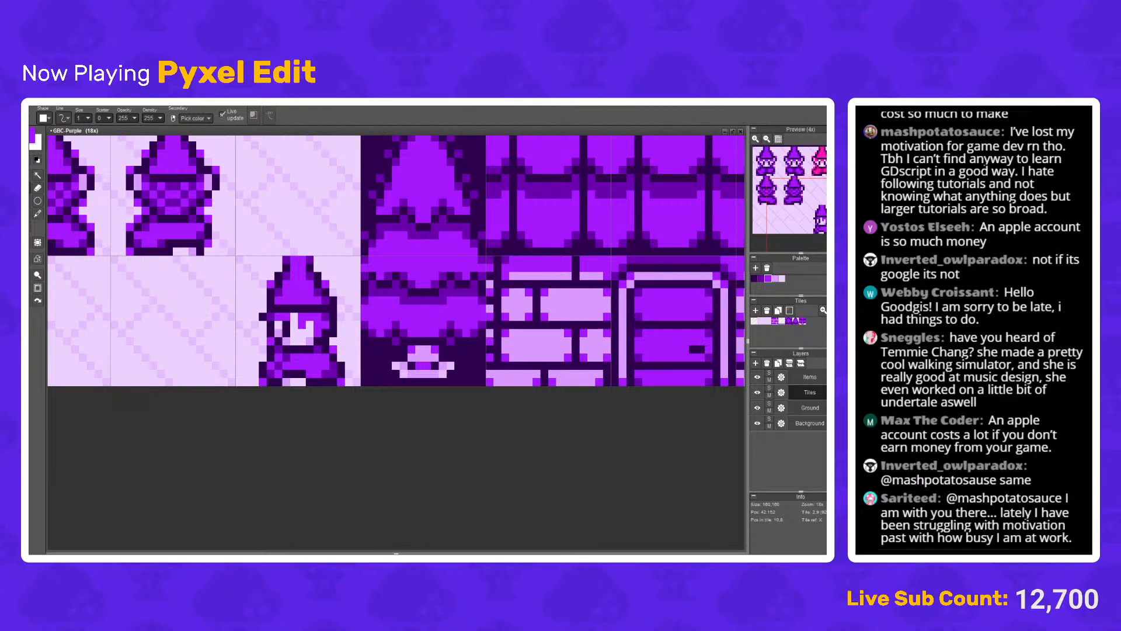
pyautogui.scroll(2, 263, 332)
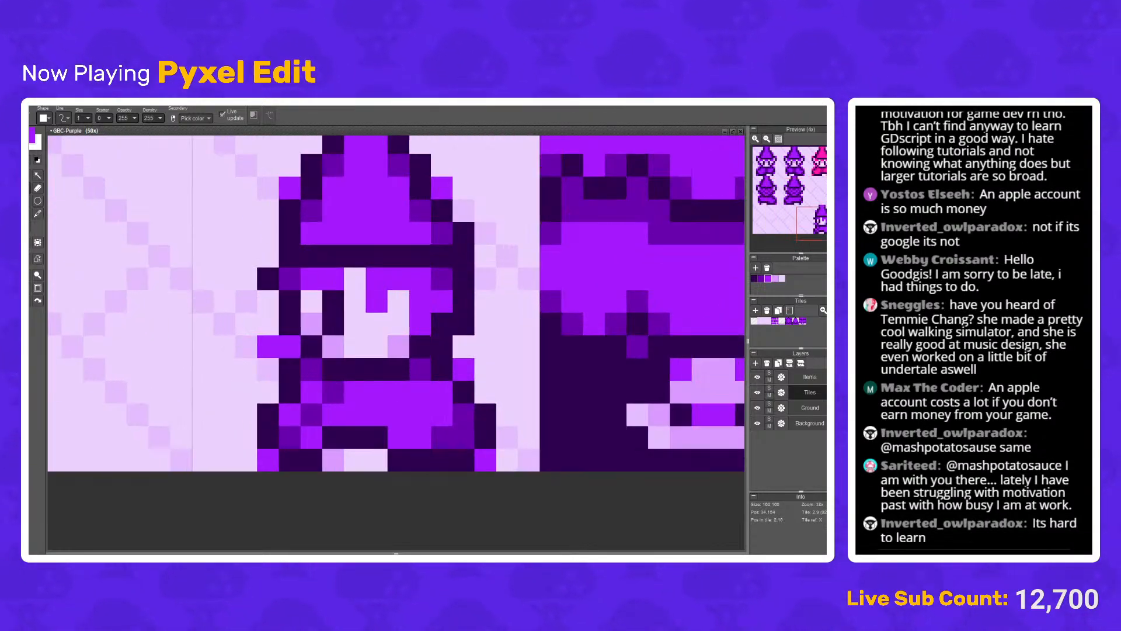
pyautogui.scroll(-2, 328, 316)
pyautogui.scroll(-4, 356, 302)
pyautogui.scroll(5, 366, 296)
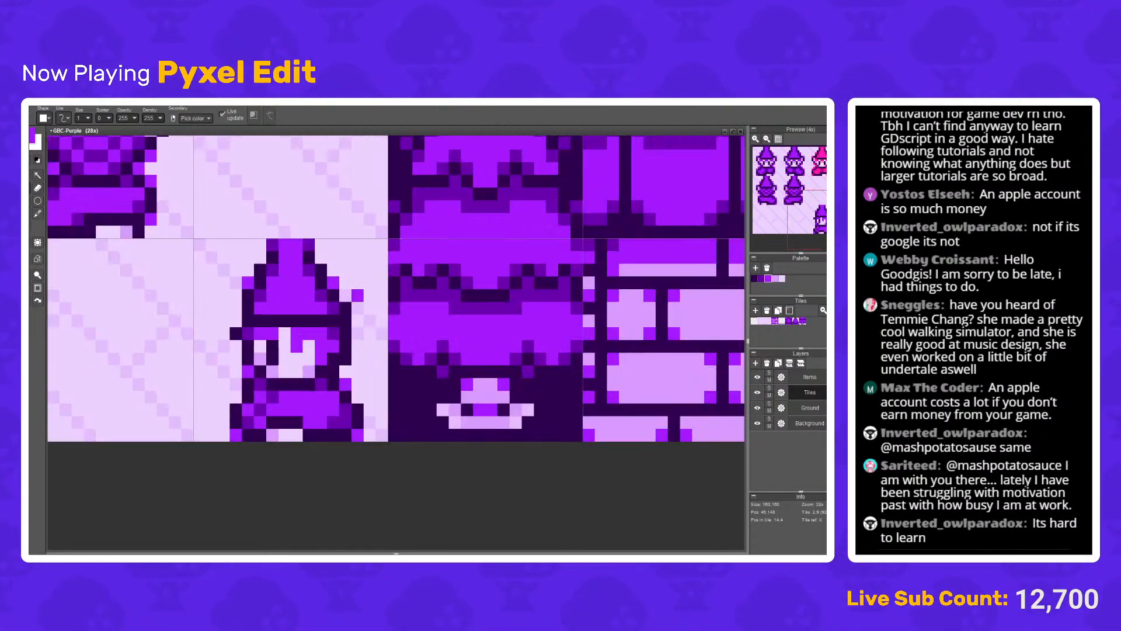
# Step: Shift the top pixel row of the gnome copy's hat tip one pixel to the right
pyautogui.moveTo(260, 232); pyautogui.dragTo(322, 246)
pyautogui.press('Right')
pyautogui.scroll(-8, 322, 246)
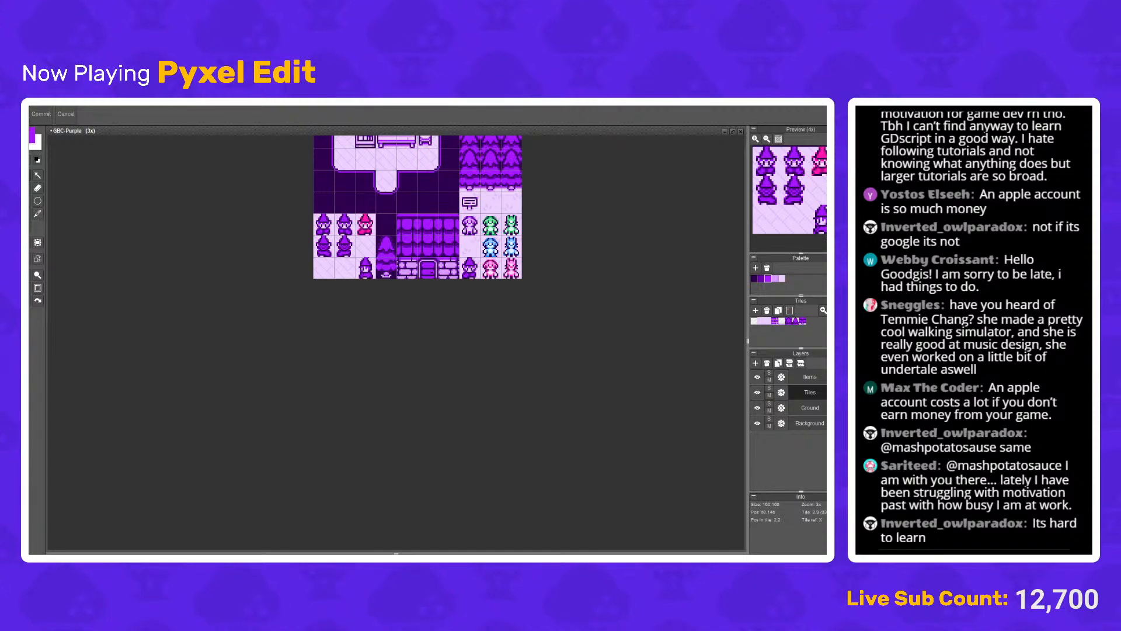
pyautogui.scroll(5, 371, 264)
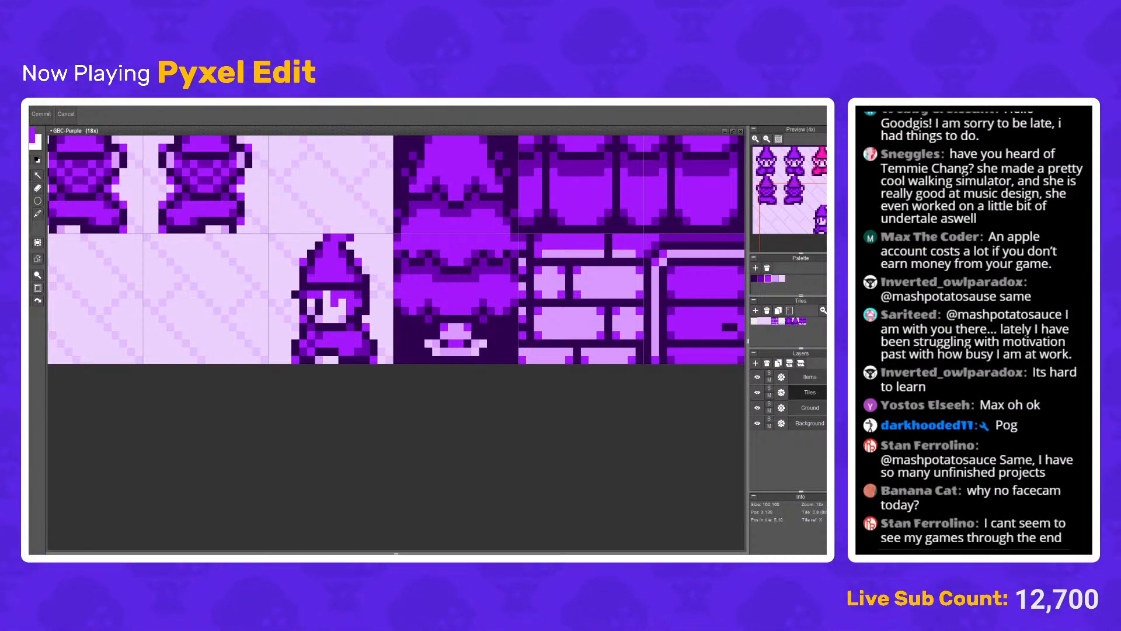
pyautogui.press('b')
pyautogui.scroll(3, 350, 245)
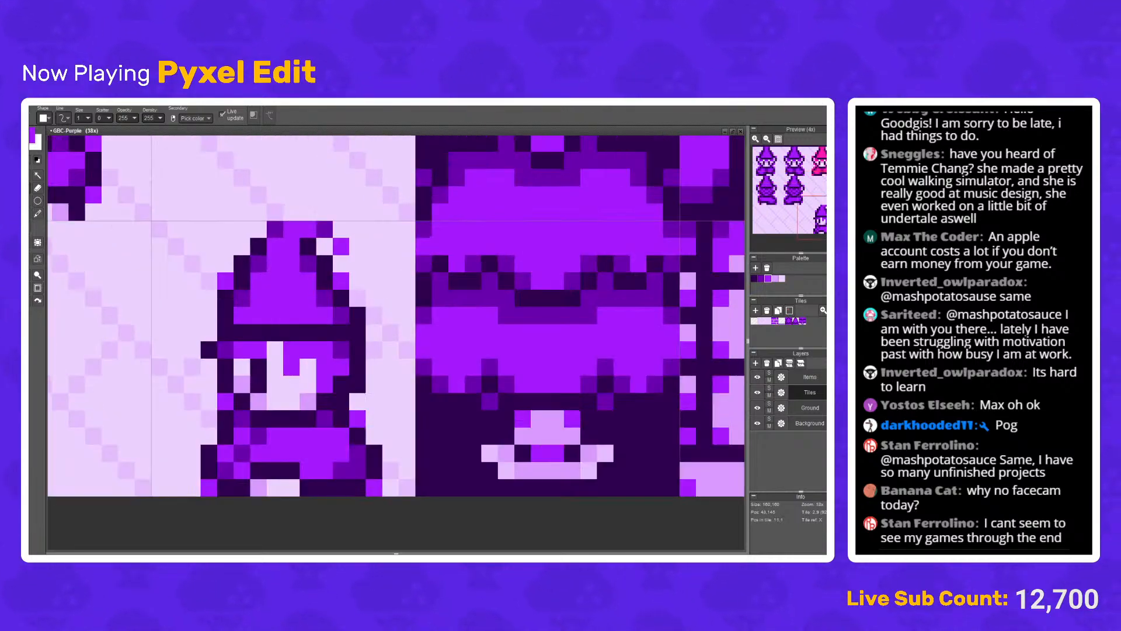
# Step: Redraw the right edge of the gnome copy's hat tip as a straight dark outline, removing the stray bright purple pixel
pyautogui.rightClick(341, 246)
pyautogui.click(324, 230)
pyautogui.rightClick(308, 247)
pyautogui.moveTo(324, 247); pyautogui.dragTo(324, 229)
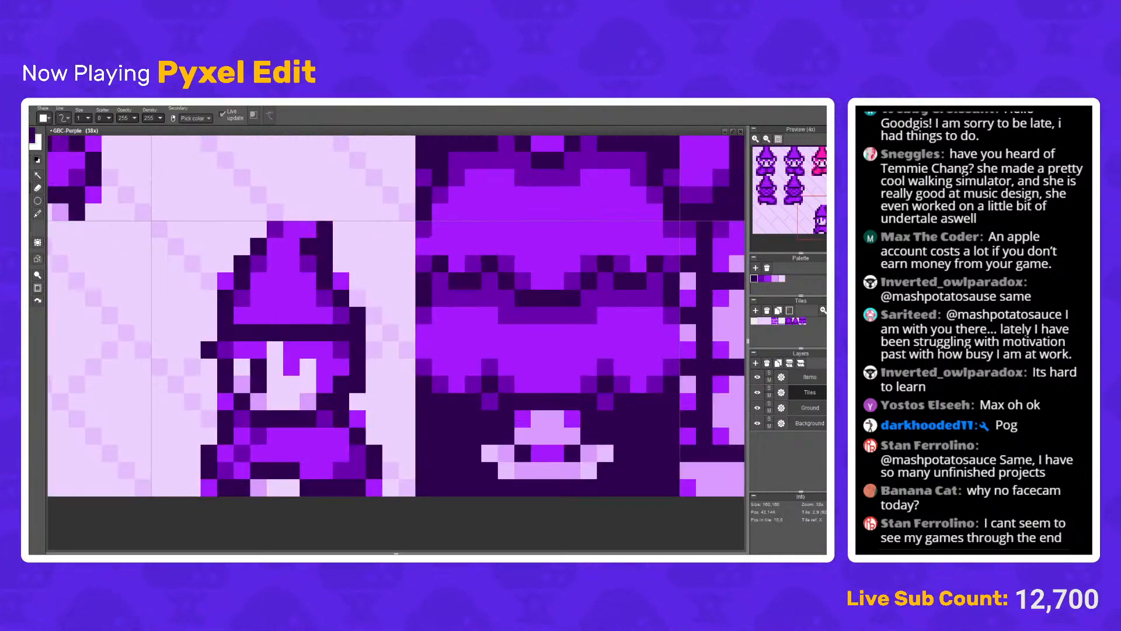
pyautogui.scroll(-5, 330, 233)
pyautogui.scroll(4, 333, 233)
# Step: Soften the outline at the right of the gnome copy's hat tip with a medium purple pixel
pyautogui.rightClick(268, 263)
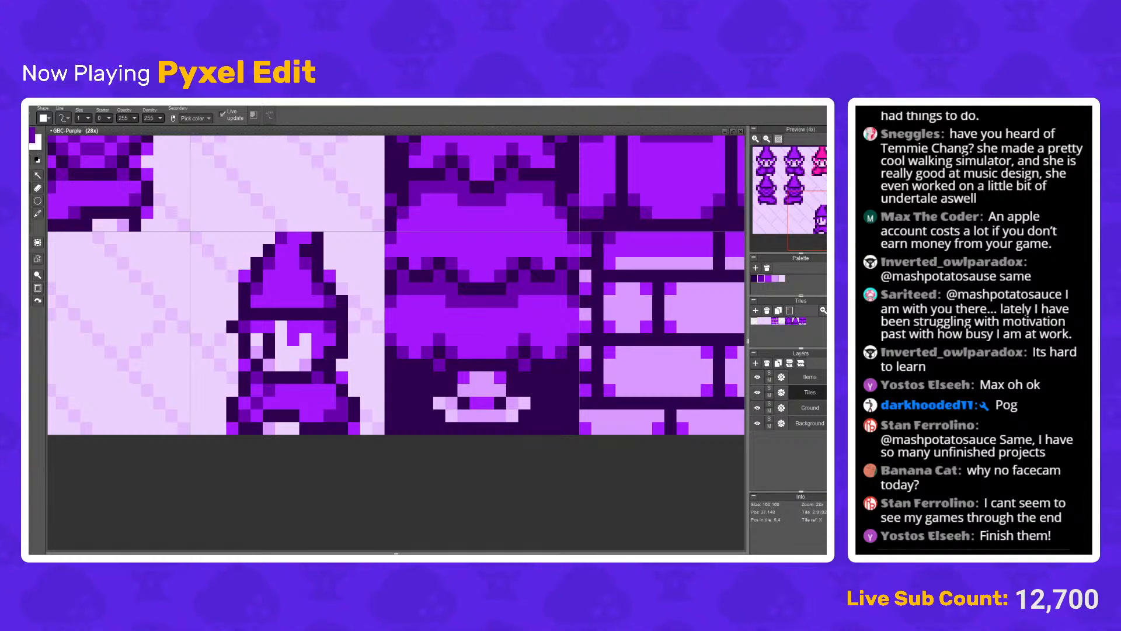
pyautogui.click(318, 250)
pyautogui.scroll(-2, 342, 230)
pyautogui.scroll(-3, 342, 228)
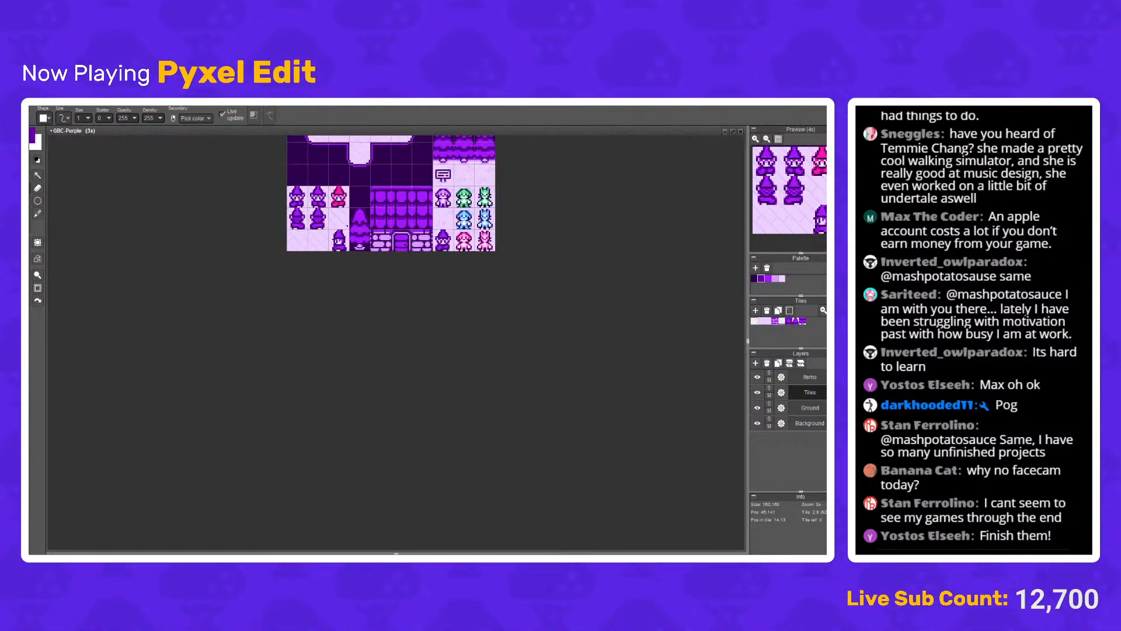
pyautogui.scroll(3, 348, 225)
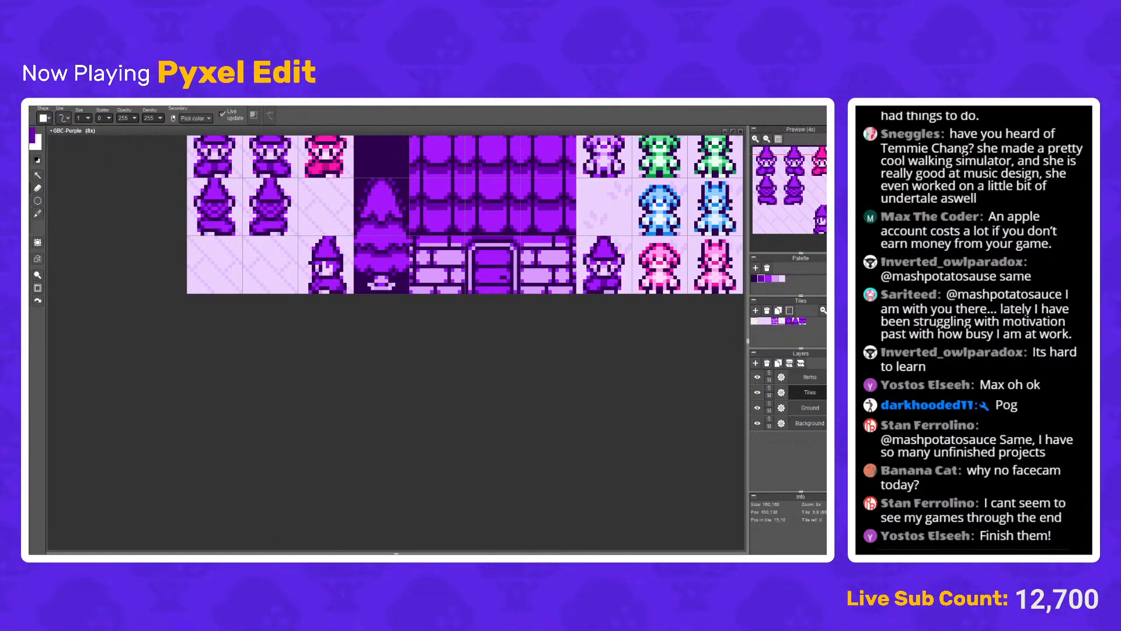
pyautogui.scroll(3, 286, 221)
# Step: Duplicate the left-facing gnome into the empty tile directly to its left
pyautogui.hotkey('ctrl', 't')
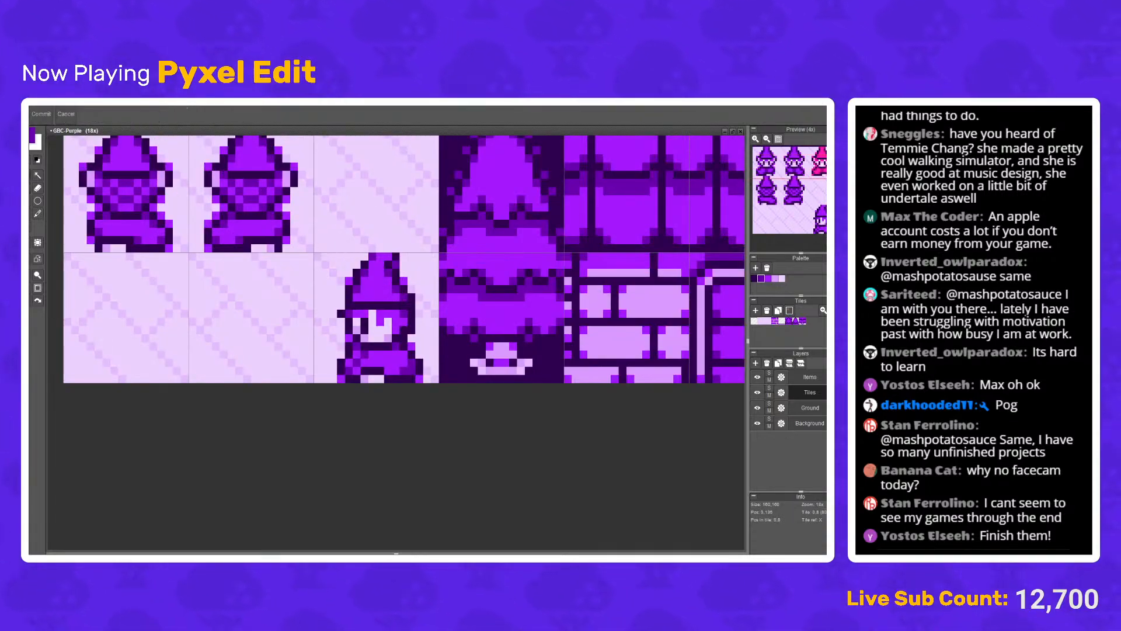
pyautogui.moveTo(314, 253); pyautogui.dragTo(287, 352)
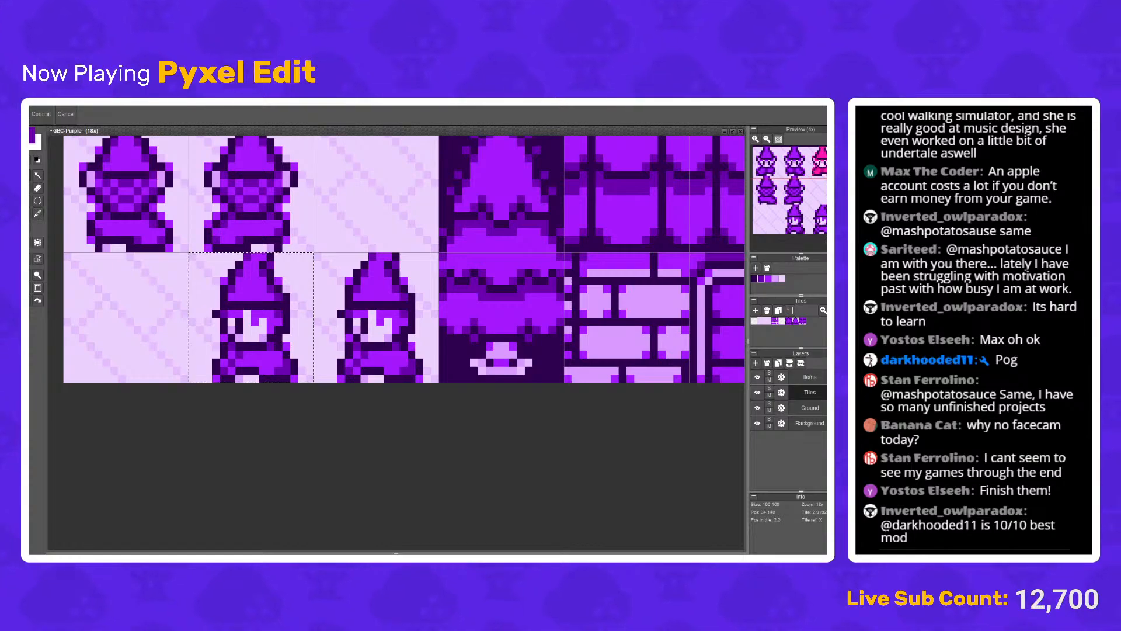
pyautogui.press('Return')
# Step: Cover the light foot on the duplicated left-facing gnome with bright purple robe pixels and a continuous dark bottom outline
pyautogui.scroll(2, 266, 324)
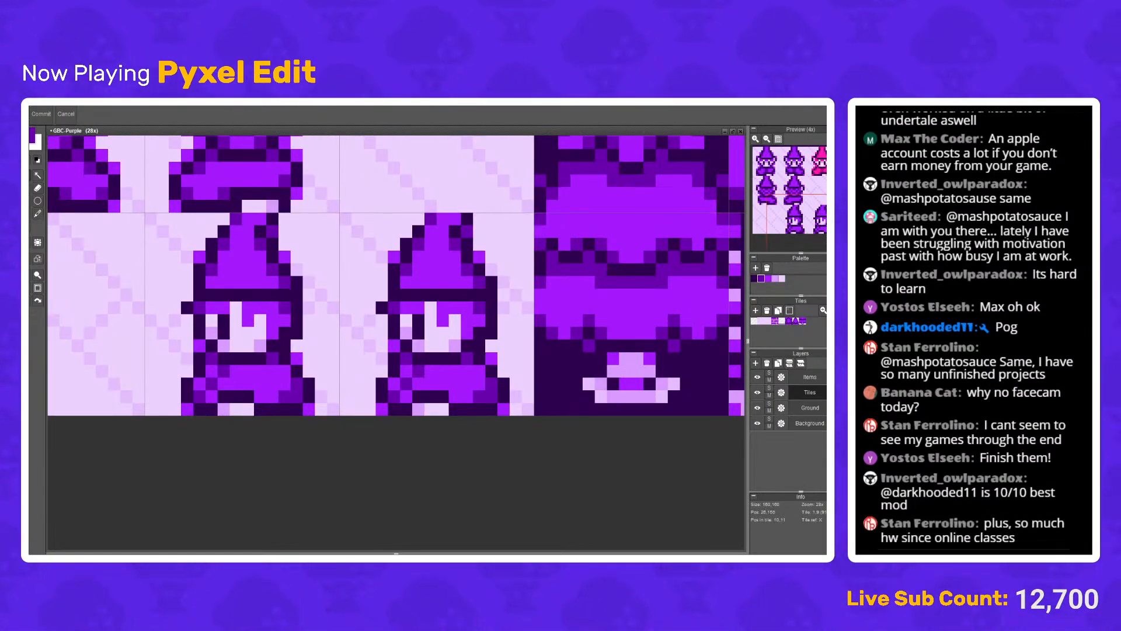
pyautogui.scroll(-3, 385, 321)
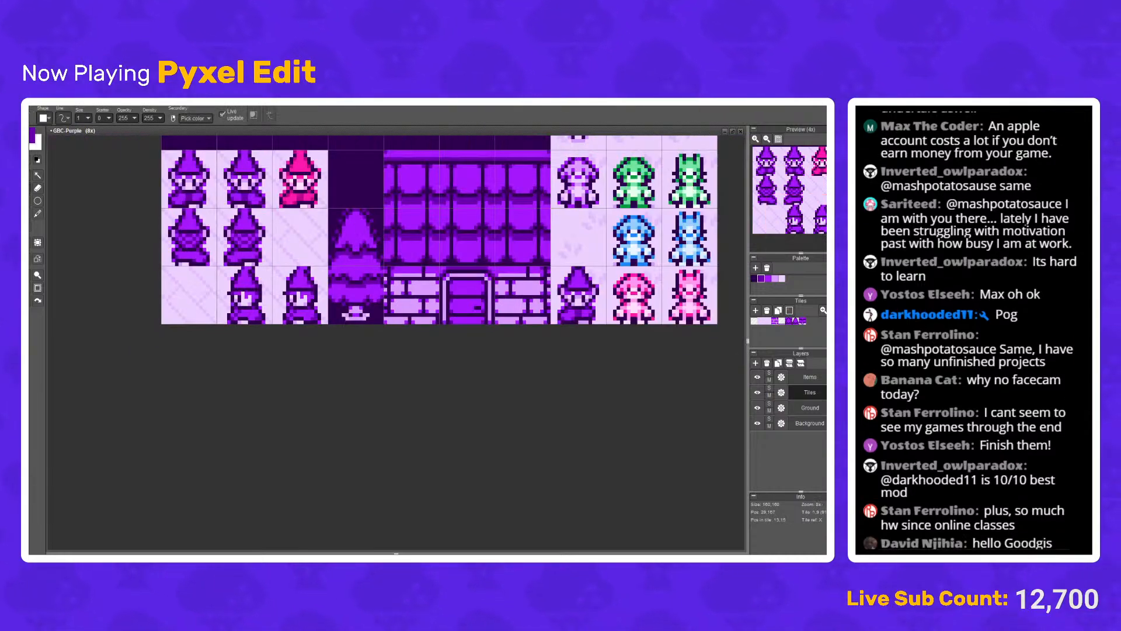
pyautogui.scroll(4, 385, 321)
pyautogui.scroll(-5, 259, 318)
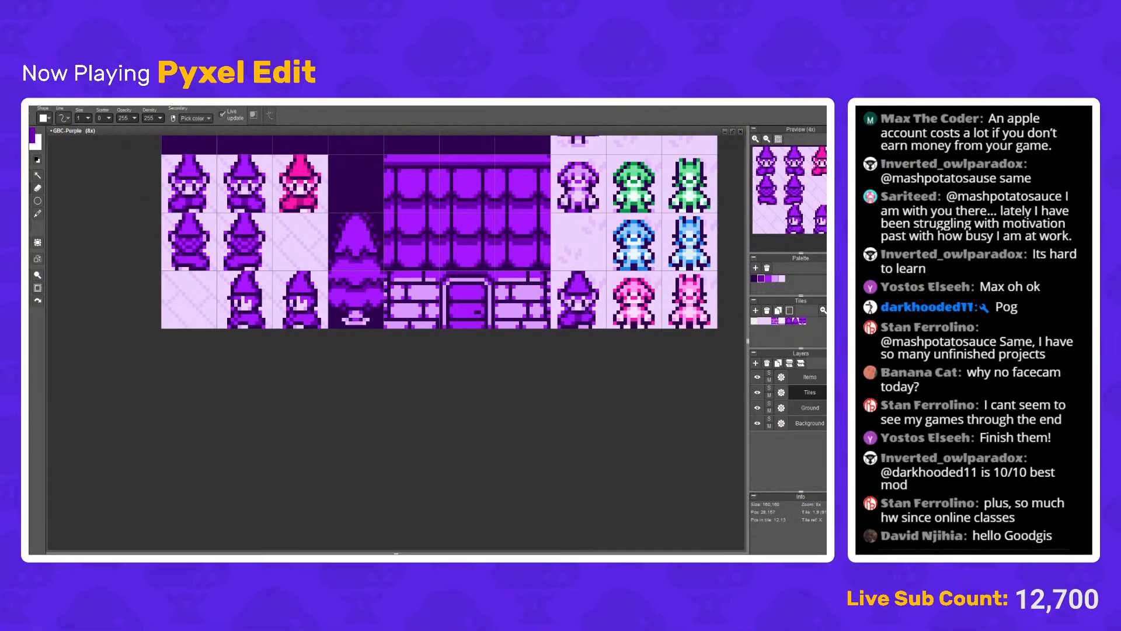
pyautogui.scroll(3, 259, 318)
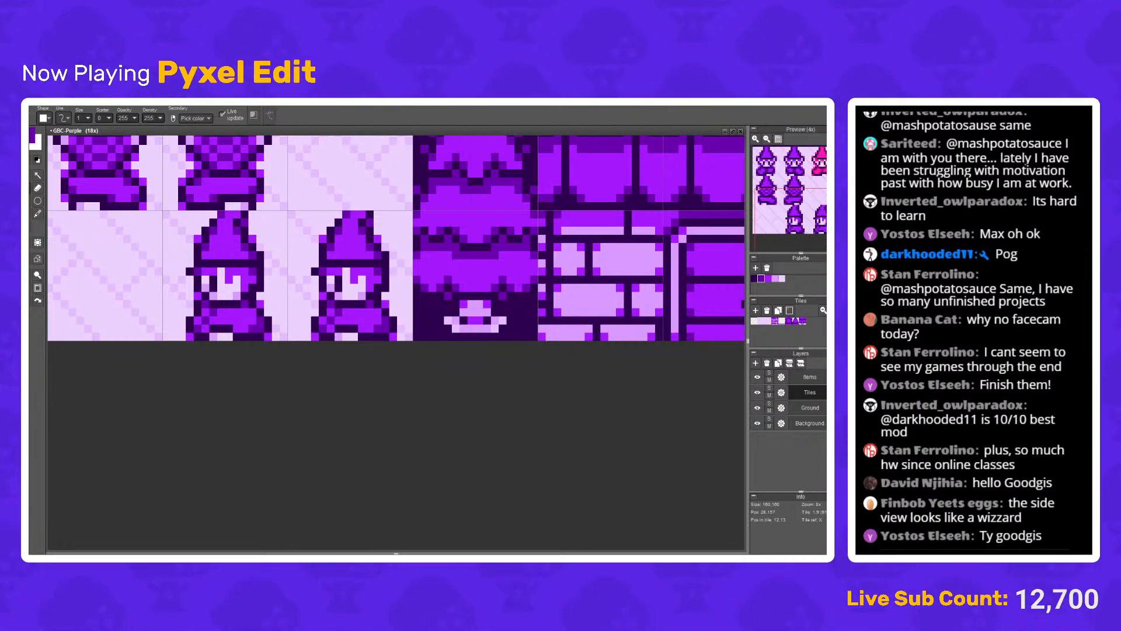
pyautogui.scroll(2, 260, 337)
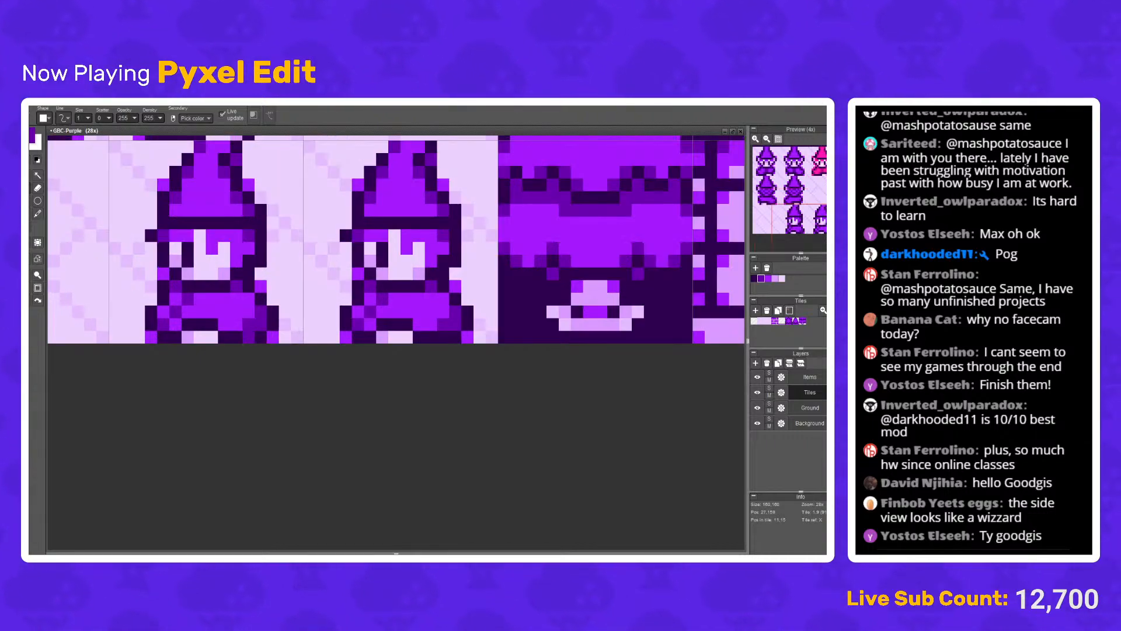
pyautogui.moveTo(224, 324); pyautogui.dragTo(187, 324)
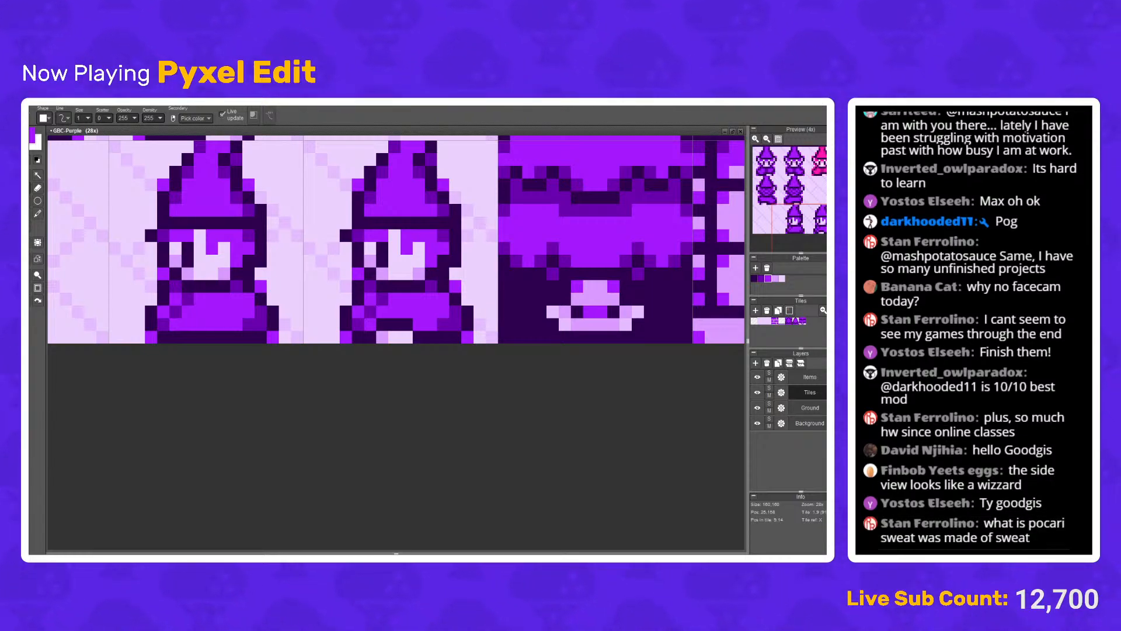
pyautogui.scroll(-4, 300, 309)
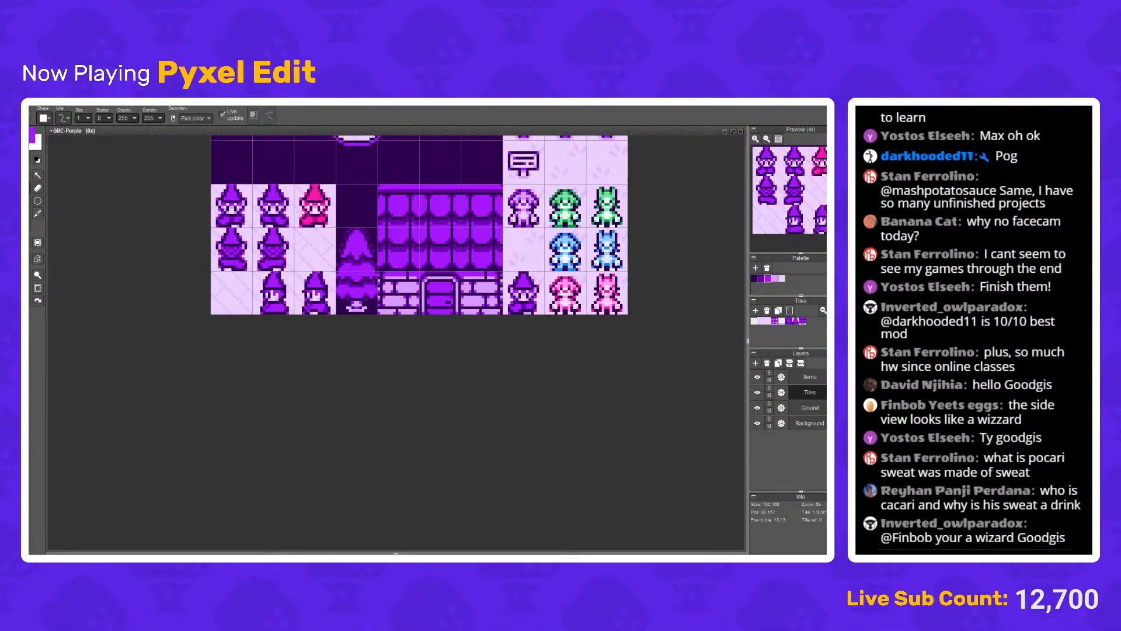
pyautogui.scroll(6, 279, 309)
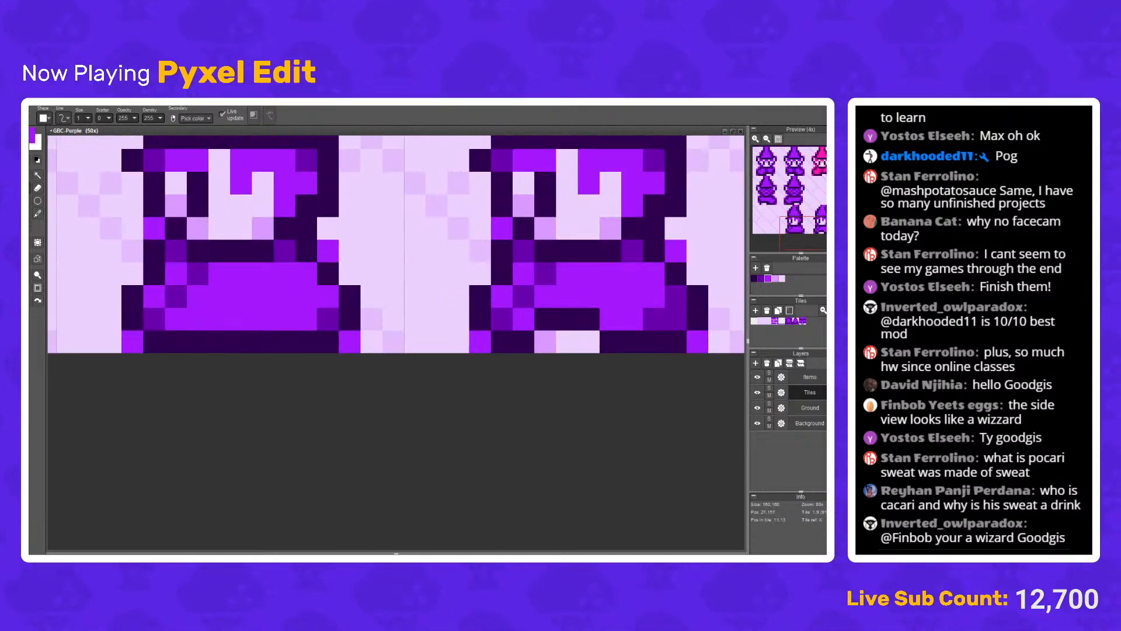
pyautogui.scroll(-4, 350, 280)
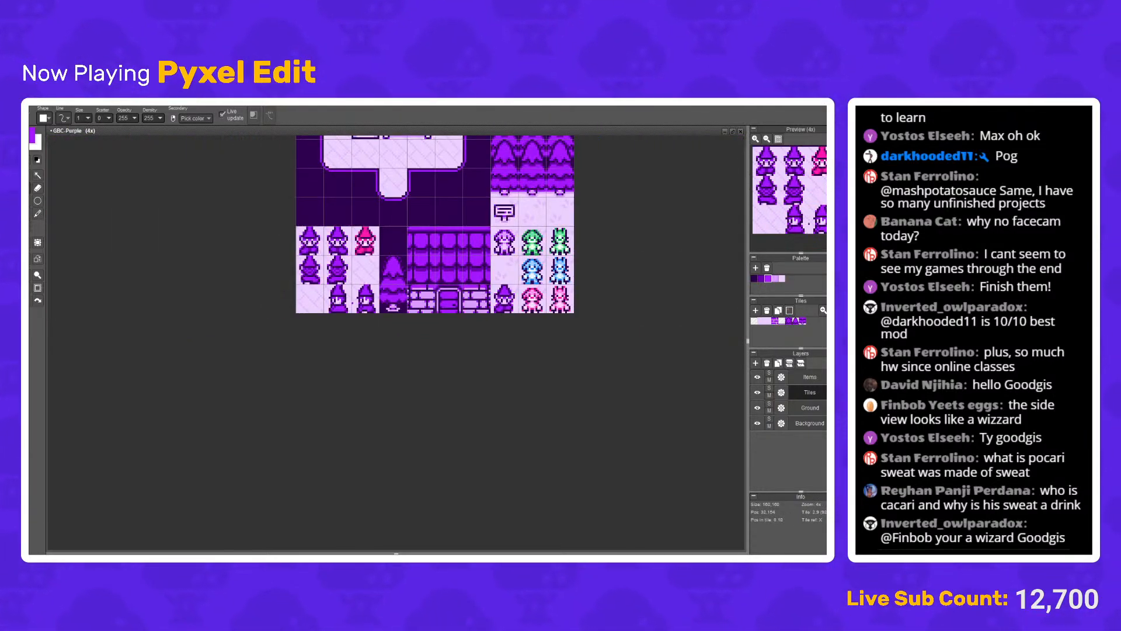
# Step: Expand the animation area below the canvas so the frame edit and playback views are shown
pyautogui.click(30, 175)
pyautogui.scroll(2, 294, 251)
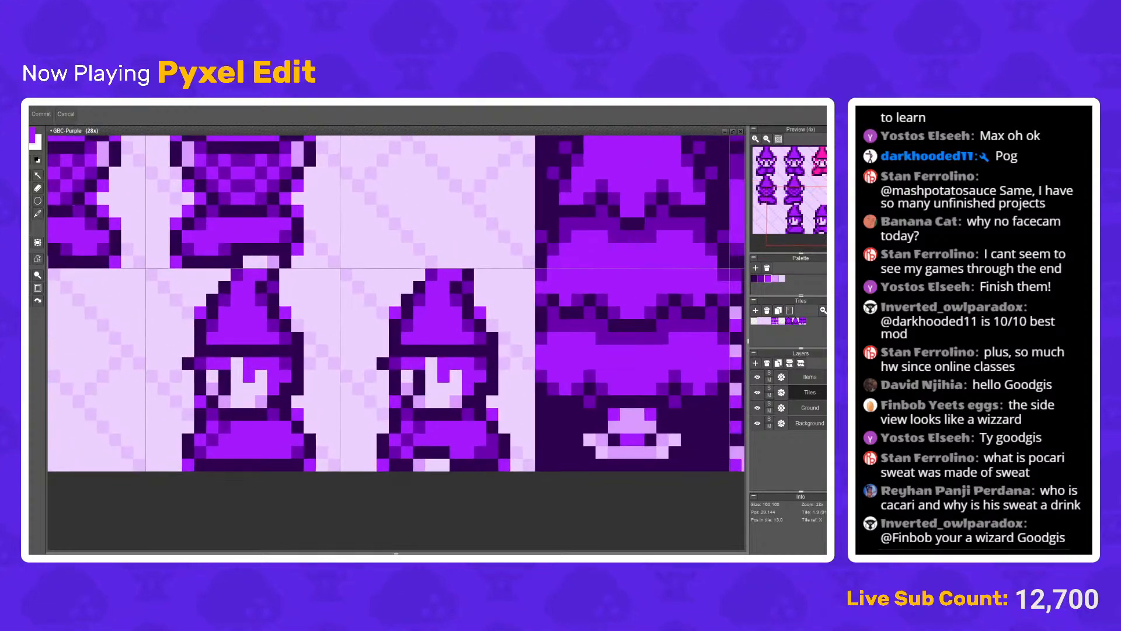
pyautogui.scroll(-3, 294, 287)
pyautogui.moveTo(397, 552); pyautogui.dragTo(396, 461)
pyautogui.scroll(-3, 397, 281)
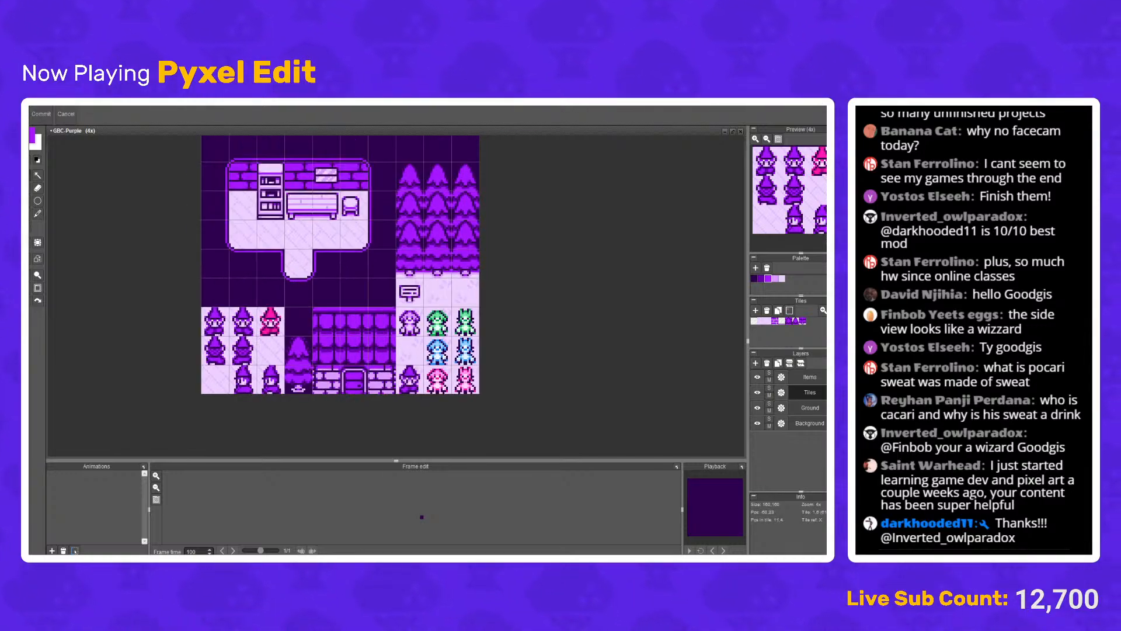
# Step: Create a new tiled document 8 tiles wide and 2 tiles high with 16 × 16 pixel tiles
pyautogui.hotkey('ctrl', 'n')
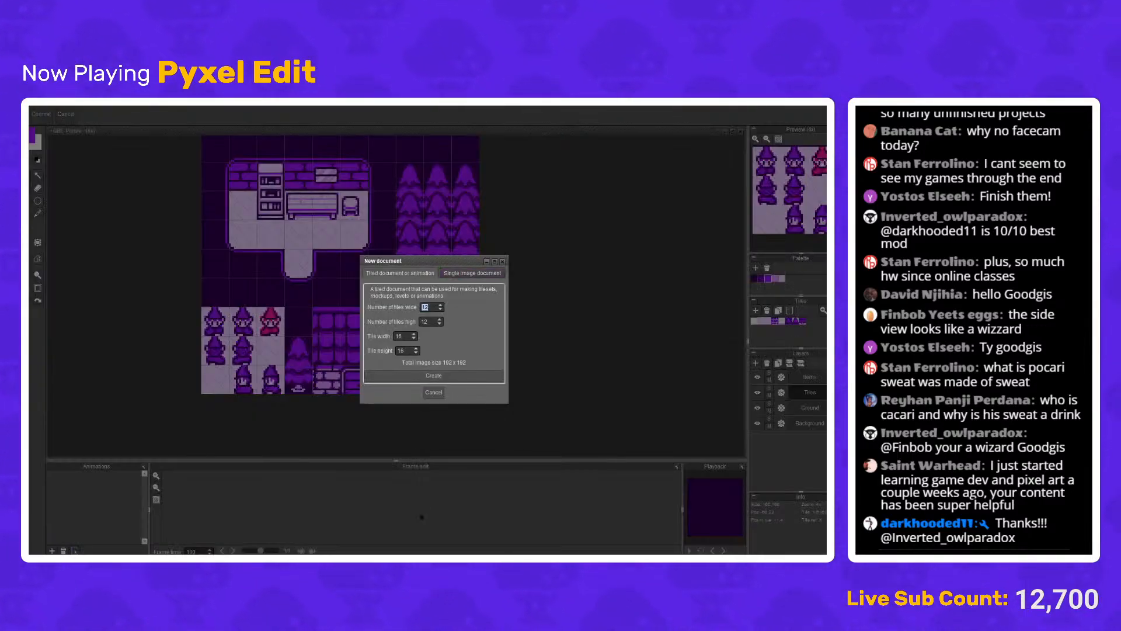
pyautogui.click(399, 335)
pyautogui.click(430, 322)
pyautogui.write('3')
pyautogui.press('Return')
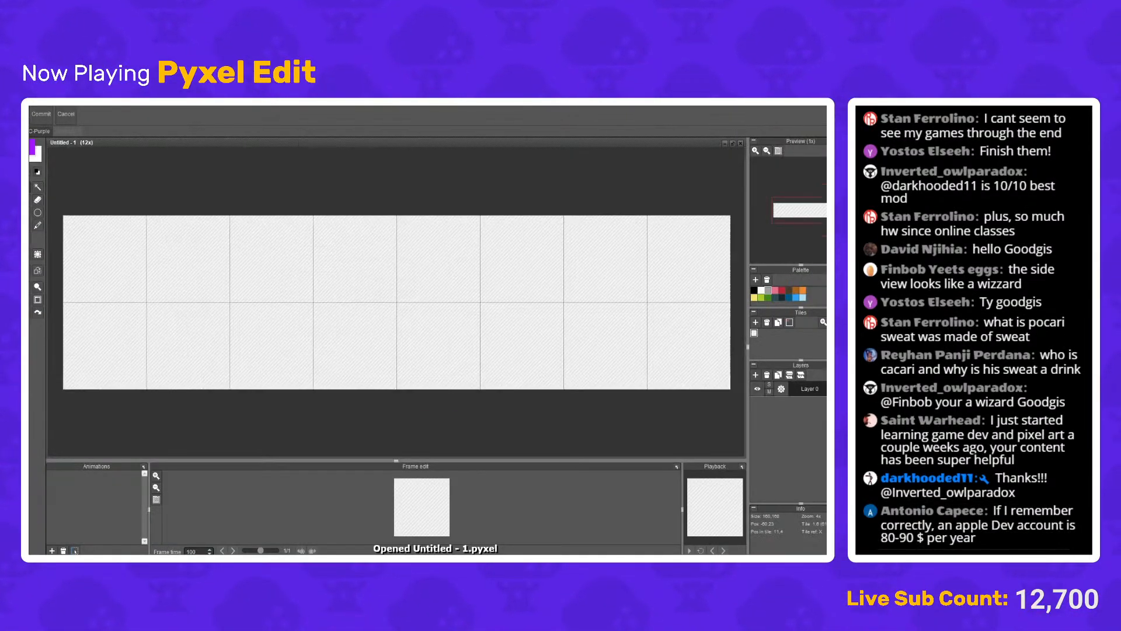
# Step: Copy the left-facing gnome with the visible foot from GBC-Purple into the first tile of the new document
pyautogui.click(40, 131)
pyautogui.scroll(5, 250, 390)
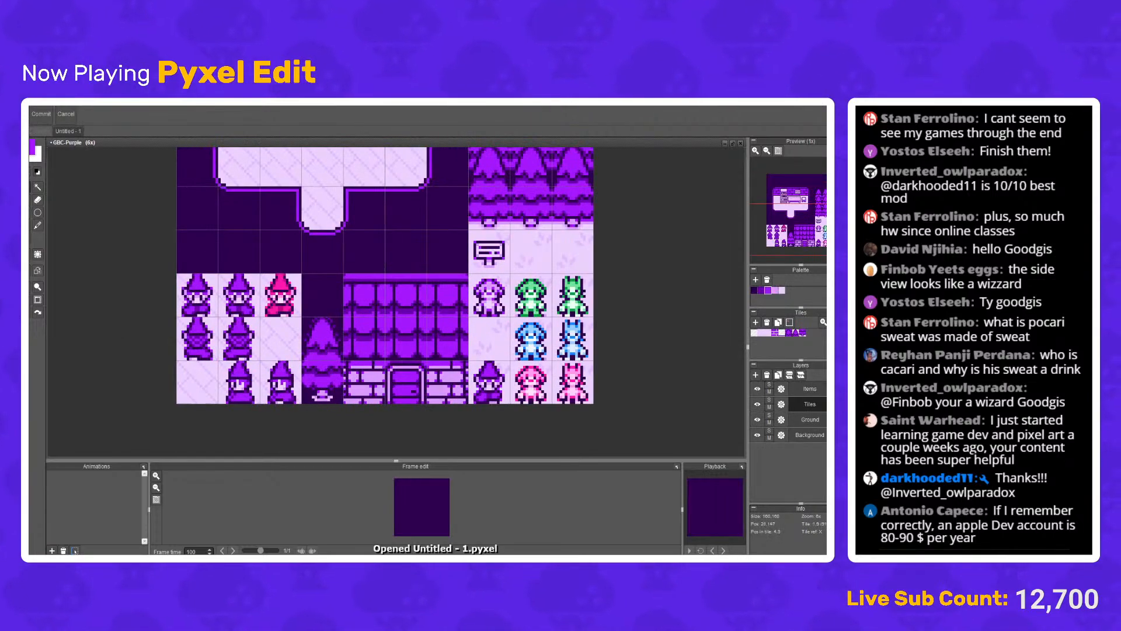
pyautogui.moveTo(292, 387); pyautogui.dragTo(369, 408)
pyautogui.hotkey('ctrl', 'c')
pyautogui.click(68, 131)
pyautogui.hotkey('ctrl', 'v')
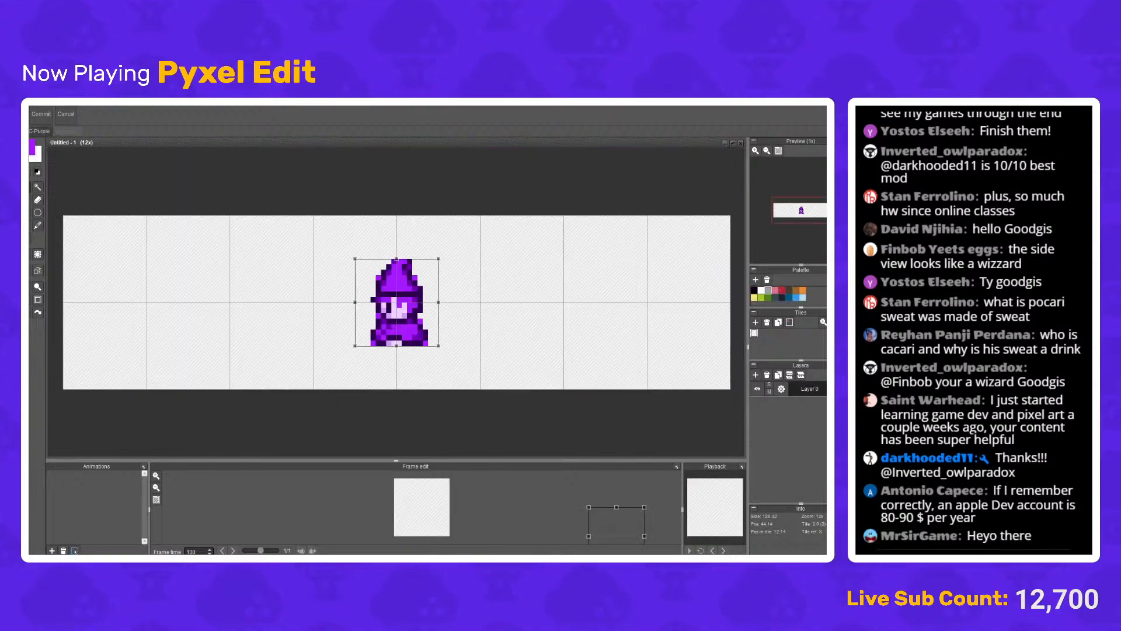
pyautogui.moveTo(393, 302); pyautogui.dragTo(105, 259)
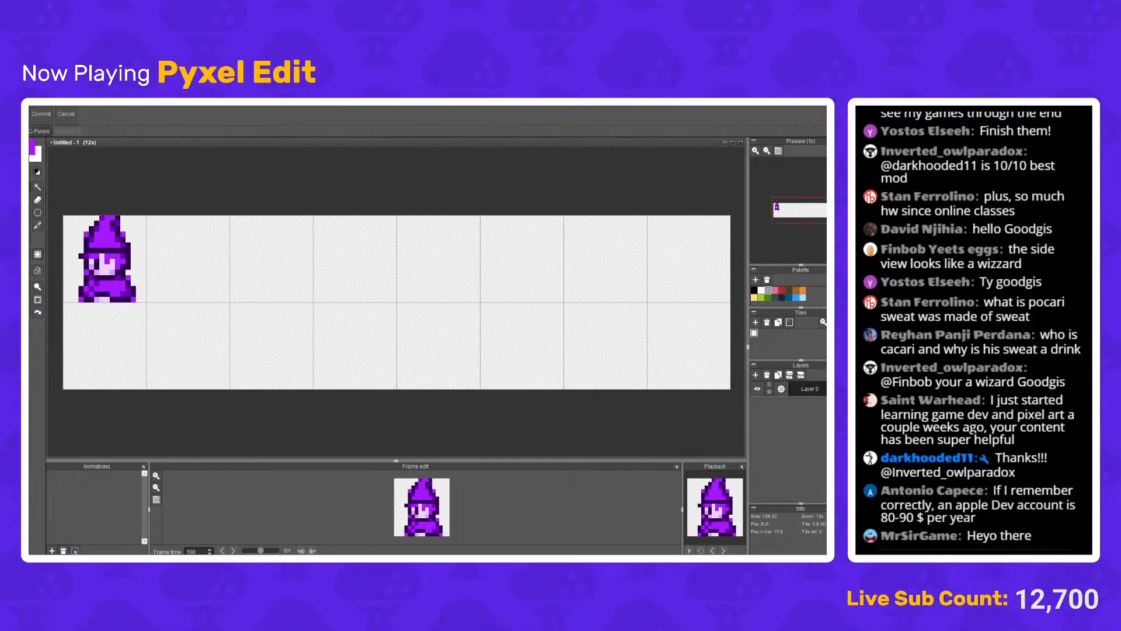
# Step: Copy the left-facing gnome without a foot from GBC-Purple into the second tile of the new document
pyautogui.click(39, 132)
pyautogui.moveTo(209, 318); pyautogui.dragTo(289, 415)
pyautogui.hotkey('ctrl', 'c')
pyautogui.click(68, 132)
pyautogui.hotkey('ctrl', 'v')
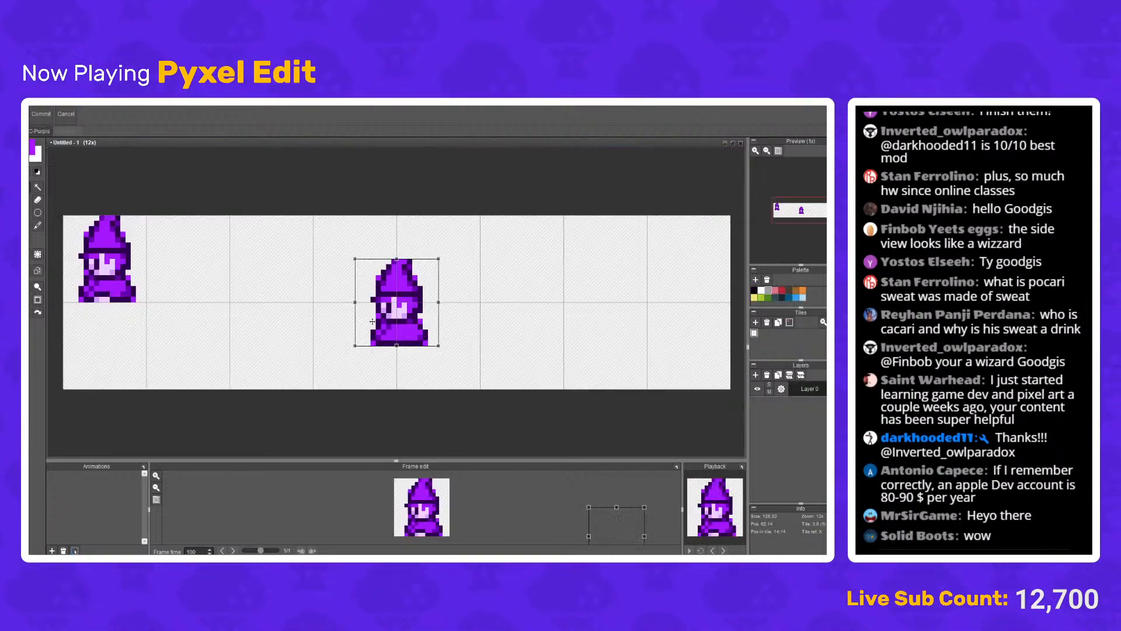
pyautogui.moveTo(402, 318); pyautogui.dragTo(191, 277)
pyautogui.press('Return')
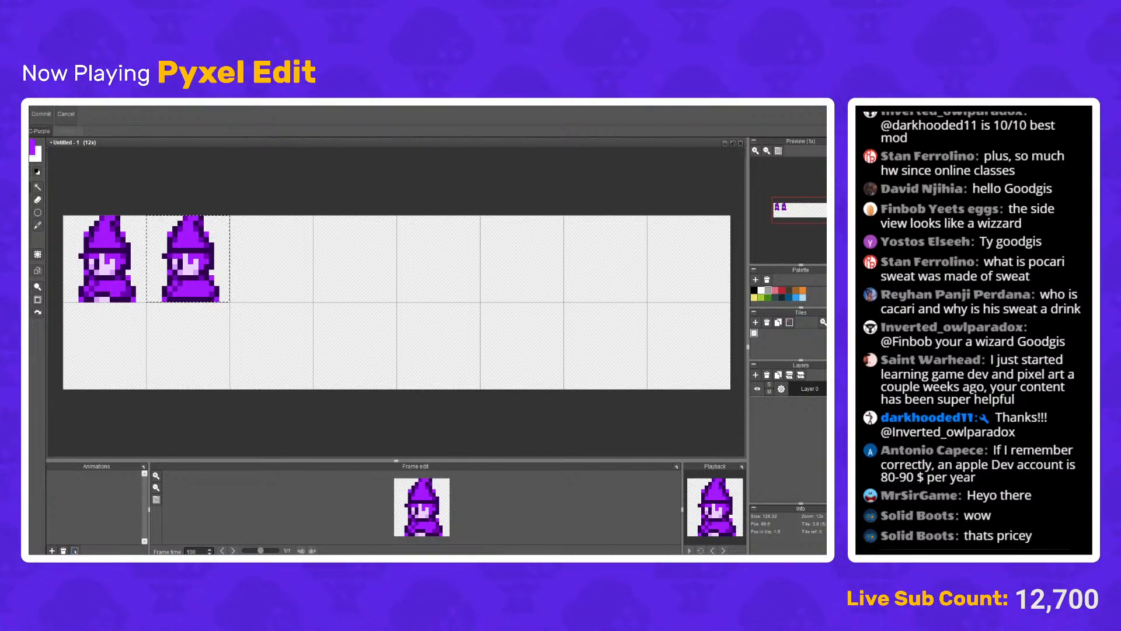
# Step: Add a new animation starting at the first tile and name it Left-Walk
pyautogui.scroll(4, 324, 252)
pyautogui.scroll(-4, 315, 274)
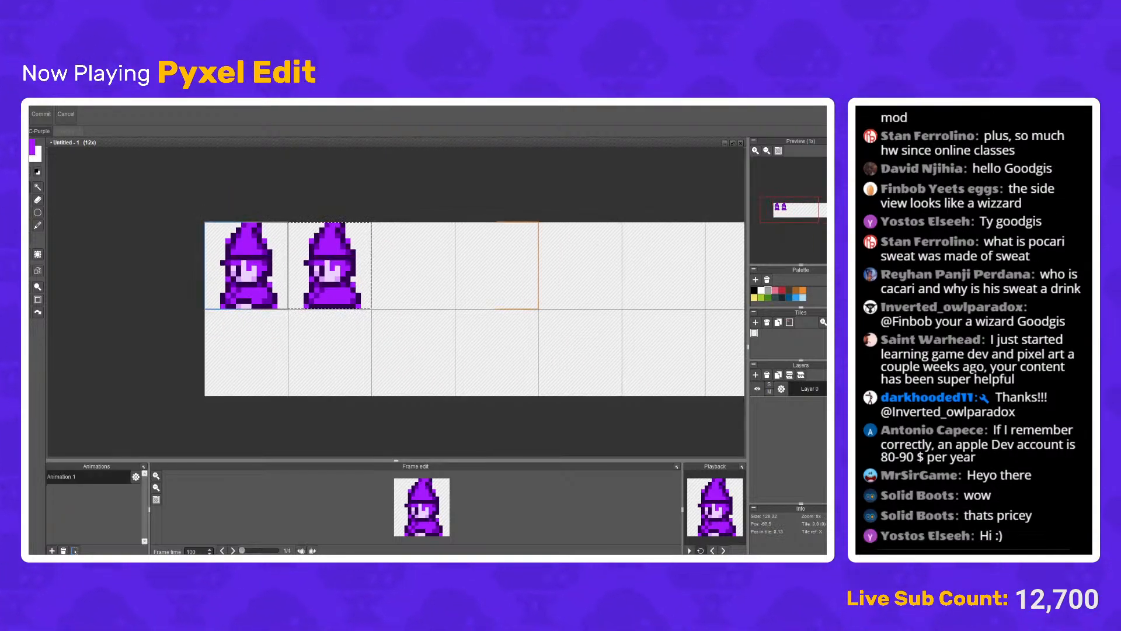
pyautogui.click(52, 550)
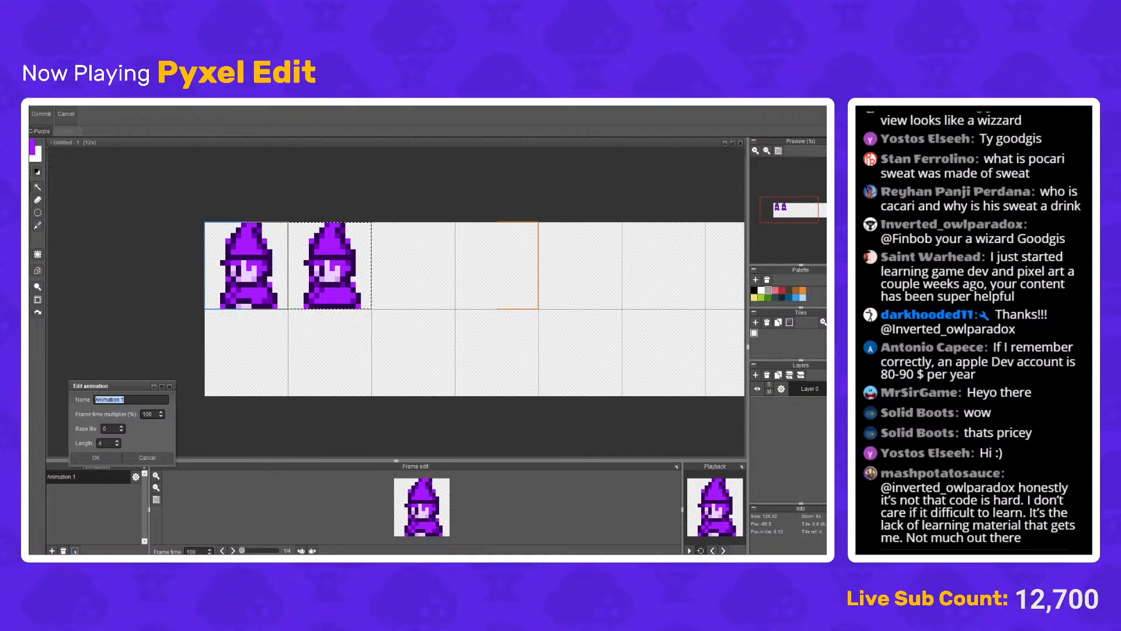
pyautogui.write('Left-Walk')
pyautogui.press('Return')
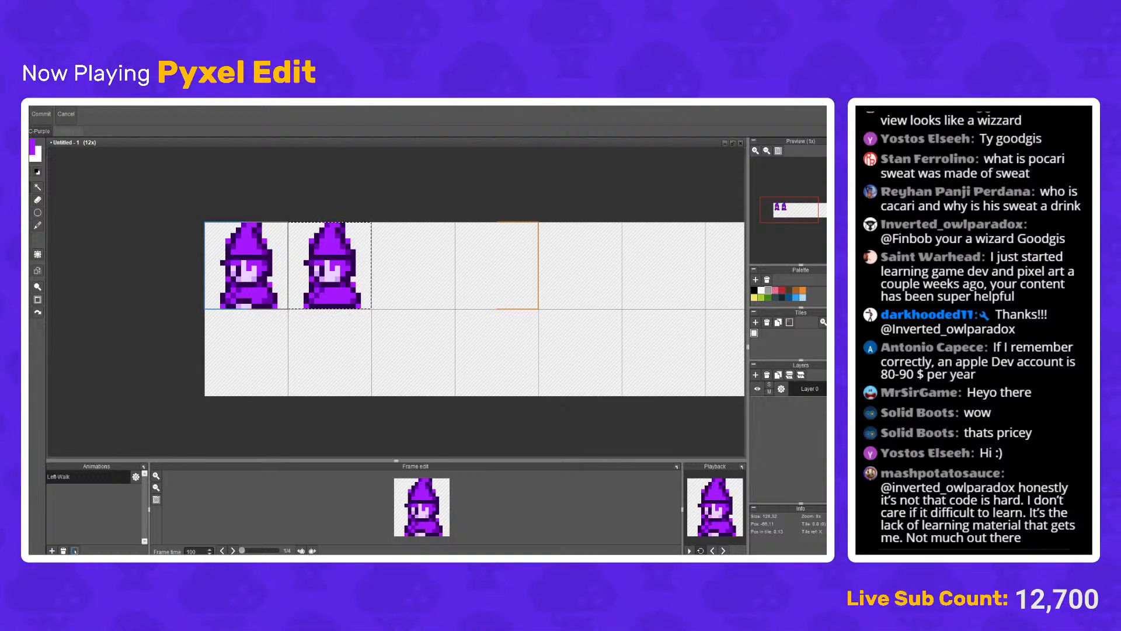
# Step: Start playing the Left-Walk animation and set its length to 2 frames
pyautogui.click(690, 551)
pyautogui.click(136, 476)
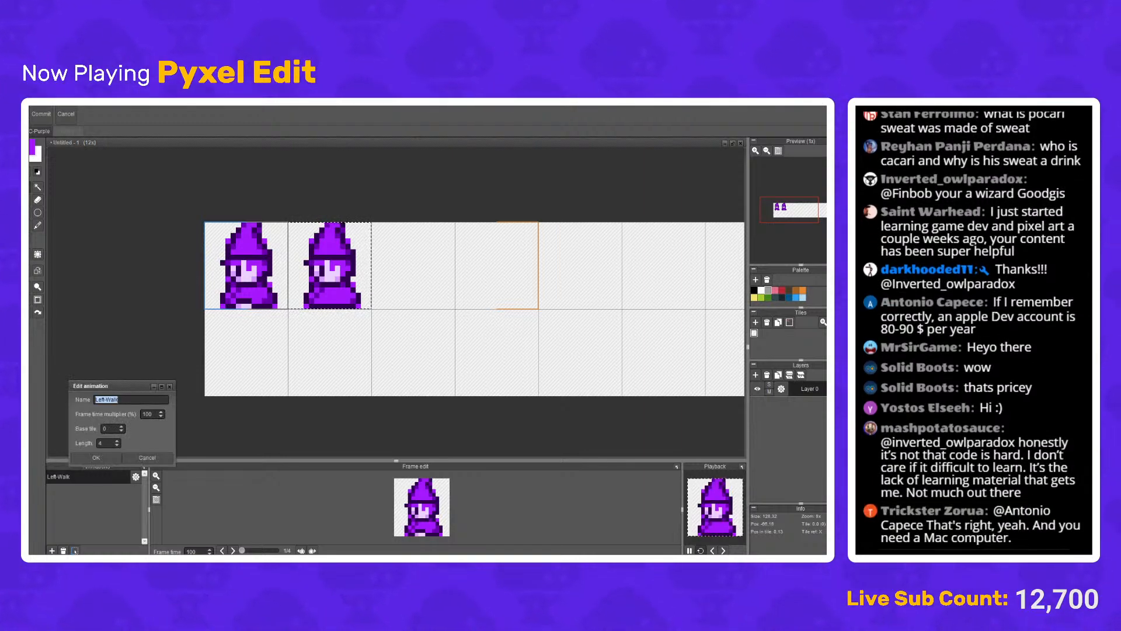
pyautogui.press('Tab')
pyautogui.press('Tab')
pyautogui.press('Tab')
pyautogui.write('2')
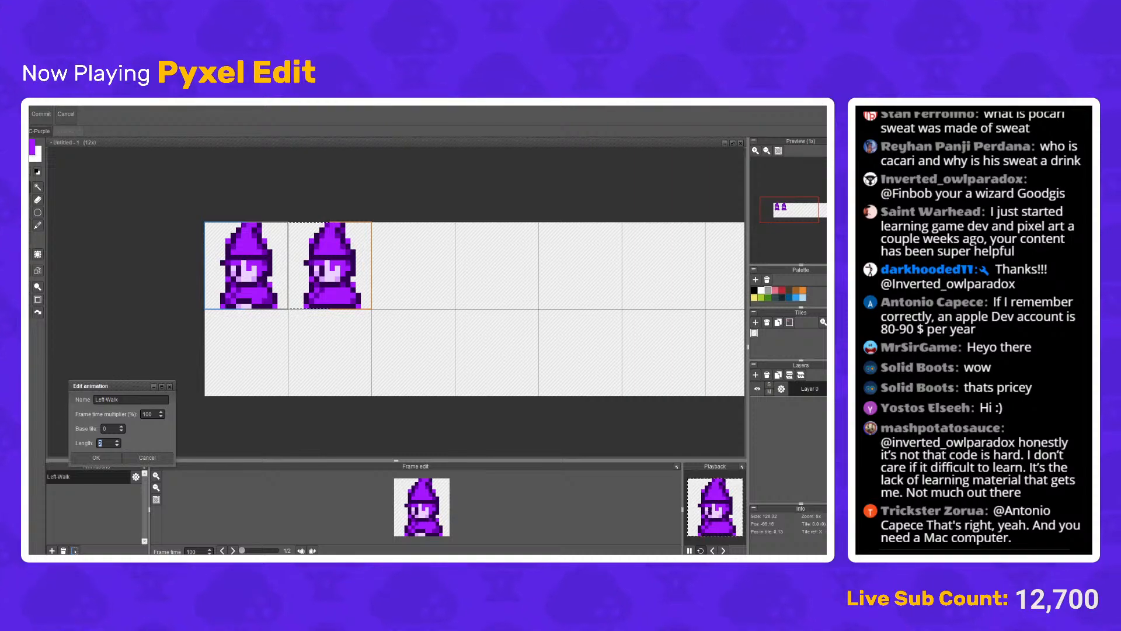
pyautogui.press('Return')
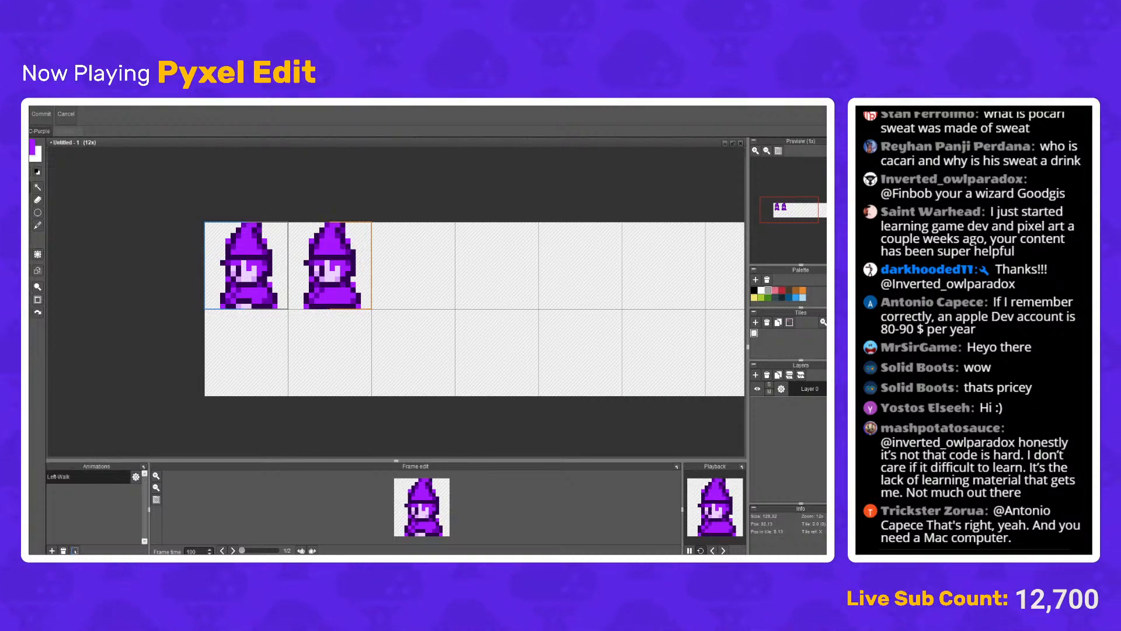
# Step: Paint a light foot into the bottom row of the second frame's gnome, toward the right side of the robe
pyautogui.press('+')
pyautogui.press('+')
pyautogui.press('+')
pyautogui.press('+')
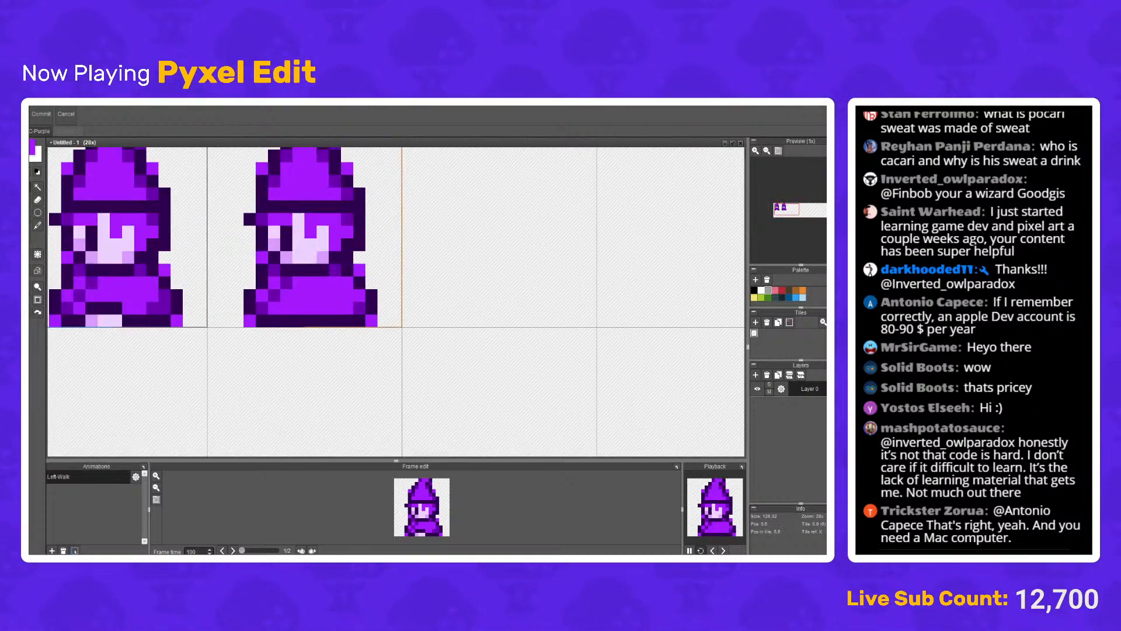
pyautogui.press('b')
pyautogui.rightClick(347, 320)
pyautogui.moveTo(347, 308); pyautogui.dragTo(323, 309)
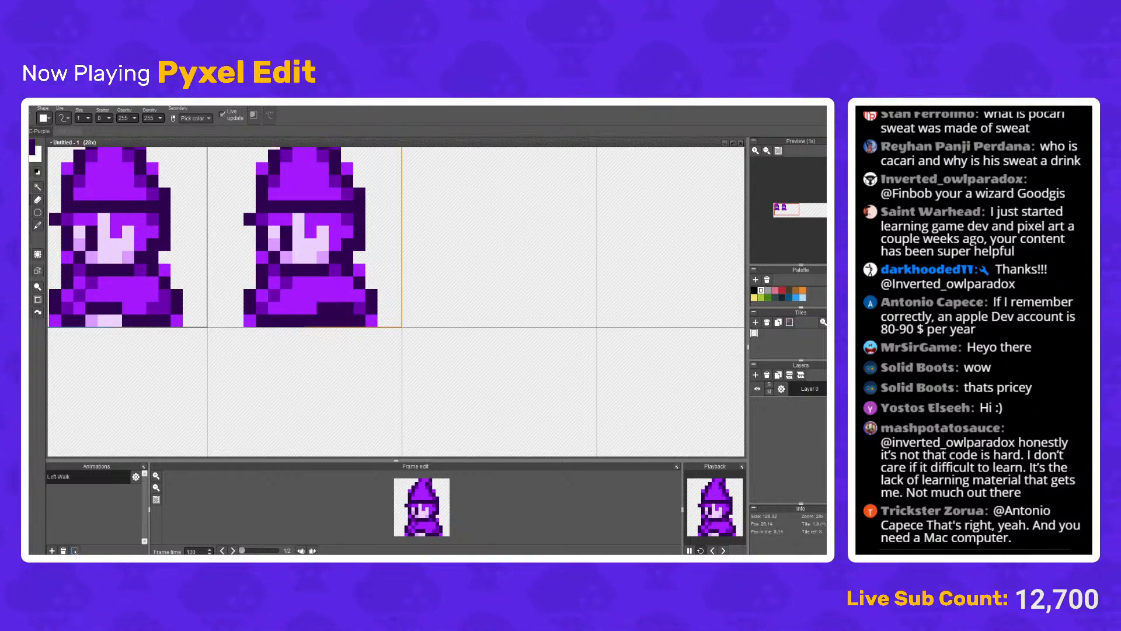
pyautogui.rightClick(91, 321)
pyautogui.click(323, 321)
pyautogui.moveTo(322, 320); pyautogui.dragTo(360, 321)
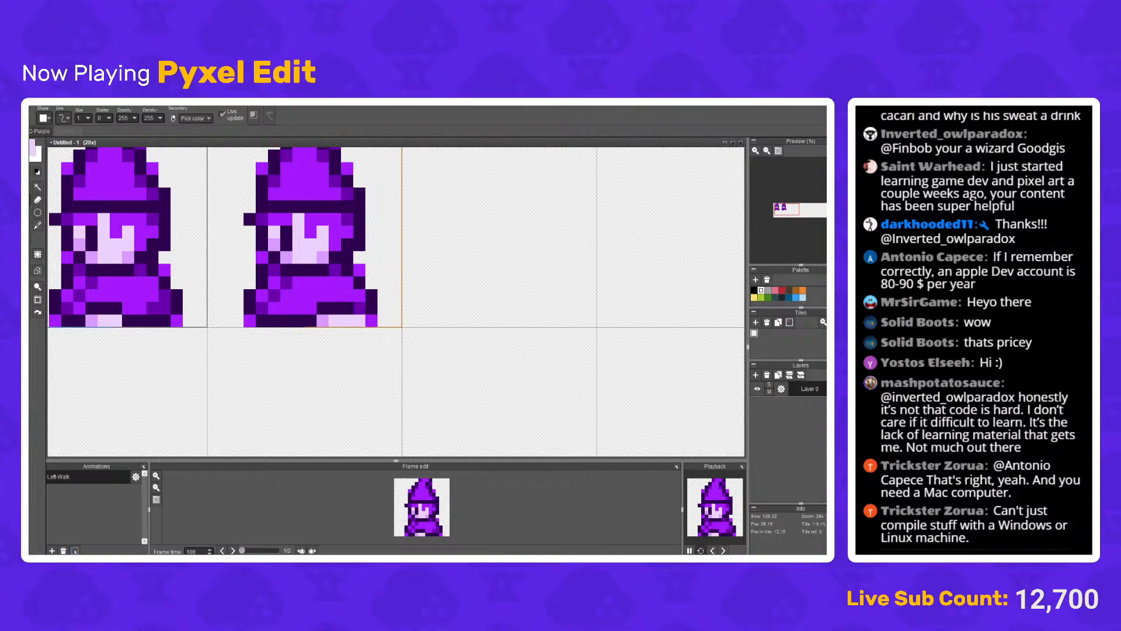
# Step: Trim the right end of the second frame's light foot and extend the robe's dark lower-right outline one pixel outward
pyautogui.rightClick(371, 308)
pyautogui.click(359, 321)
pyautogui.scroll(-4, 722, 506)
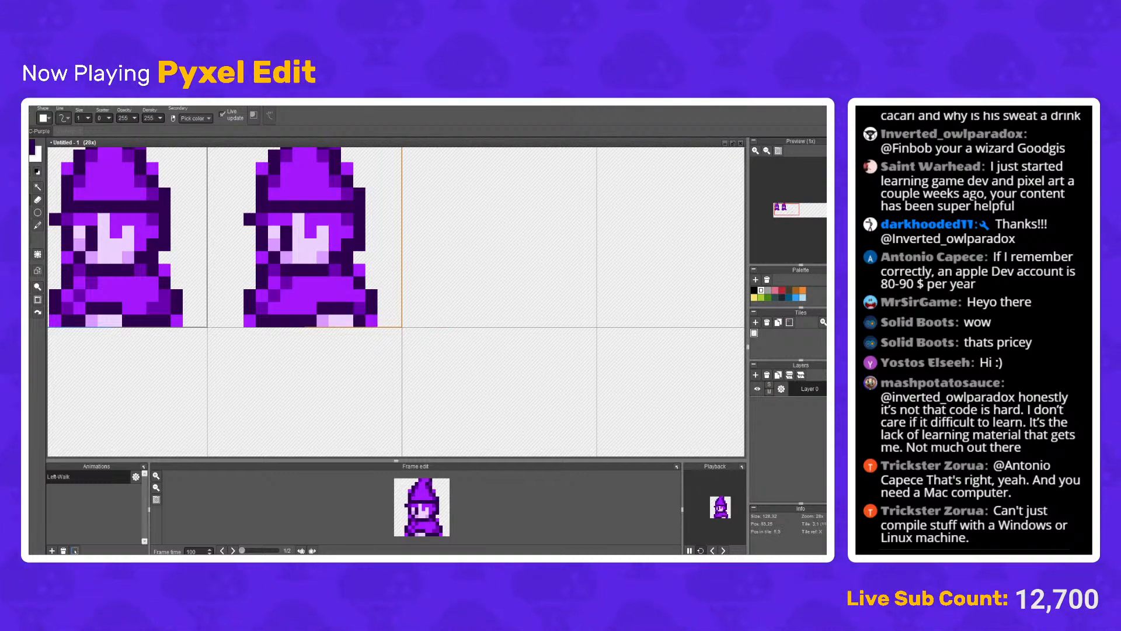
pyautogui.scroll(-1, 721, 507)
pyautogui.scroll(5, 723, 506)
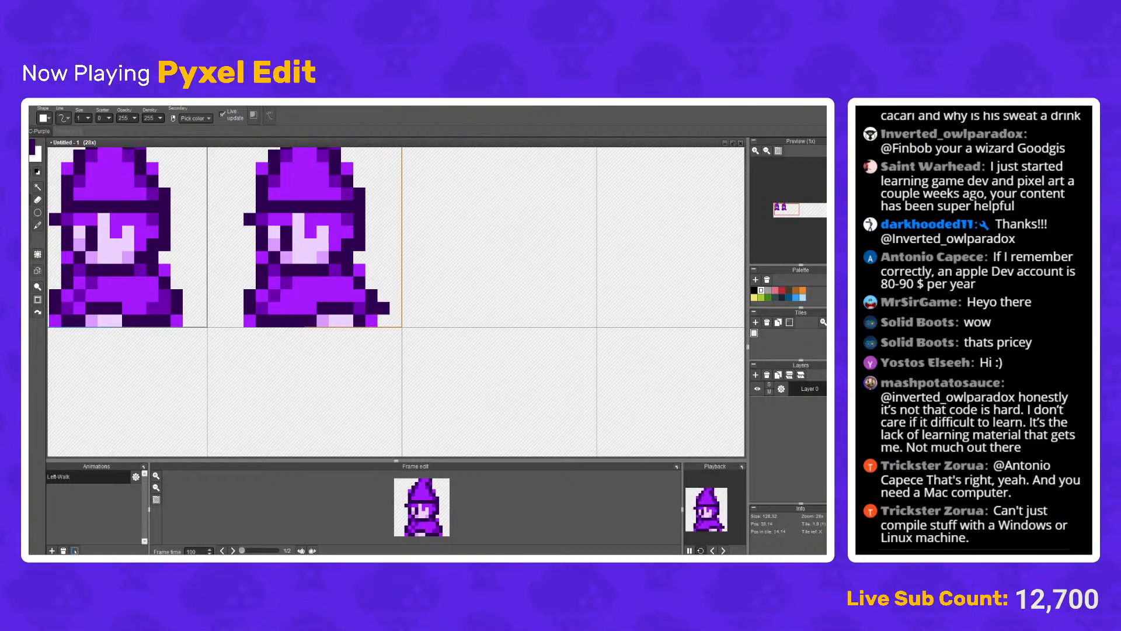
# Step: Copy the two front-facing purple gnome tiles from the GBC-Purple document
pyautogui.click(39, 131)
pyautogui.press('s')
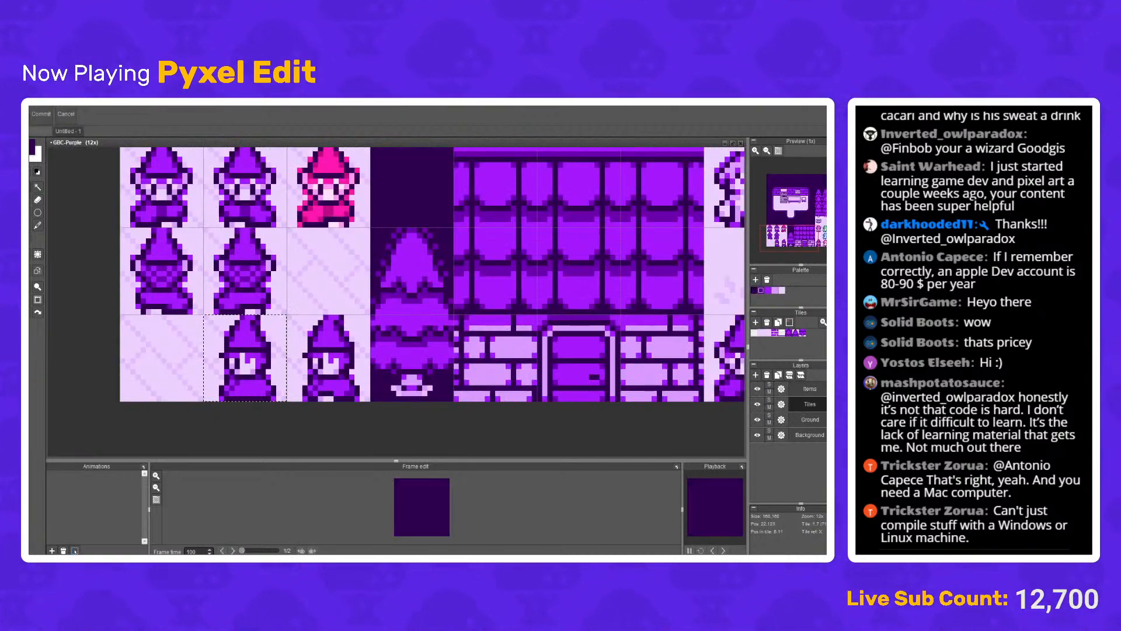
pyautogui.moveTo(152, 192); pyautogui.dragTo(176, 262)
pyautogui.moveTo(144, 210); pyautogui.dragTo(309, 298)
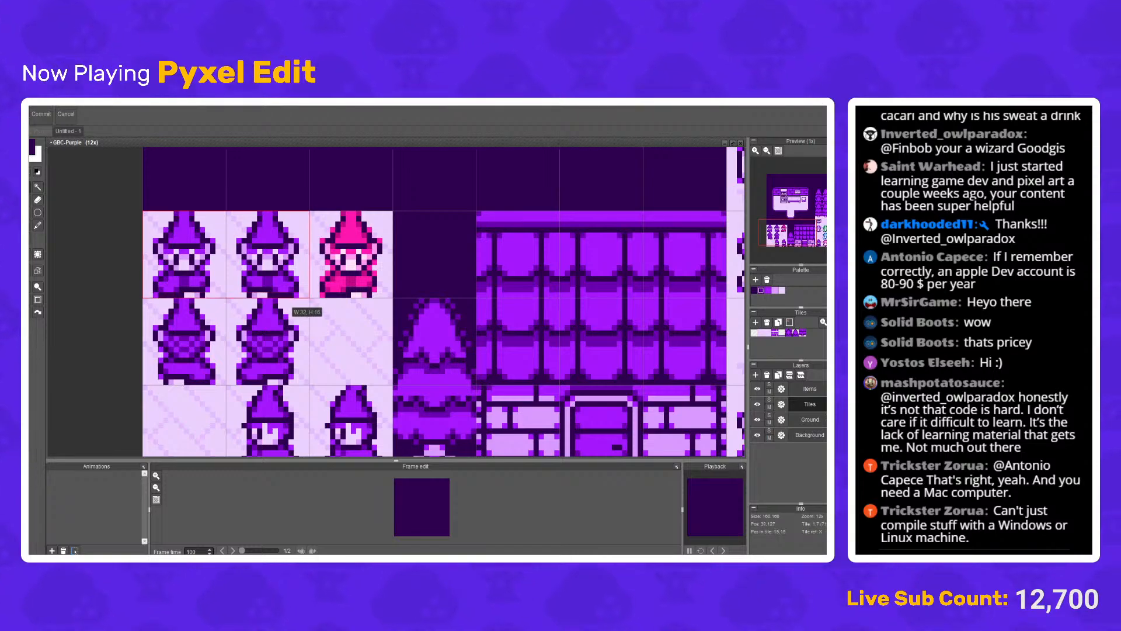
# Step: In the untitled animation document, move both left-facing gnomes straight down into the second tile row
pyautogui.click(69, 130)
pyautogui.scroll(-3, 418, 318)
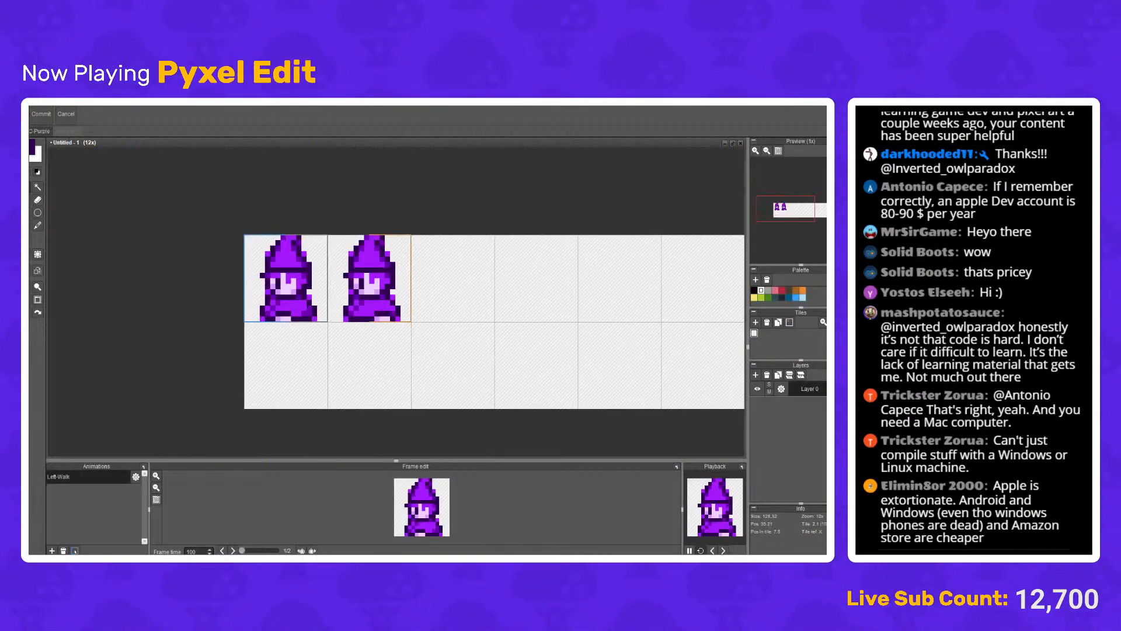
pyautogui.moveTo(457, 359); pyautogui.dragTo(244, 235)
pyautogui.moveTo(316, 282); pyautogui.dragTo(318, 366)
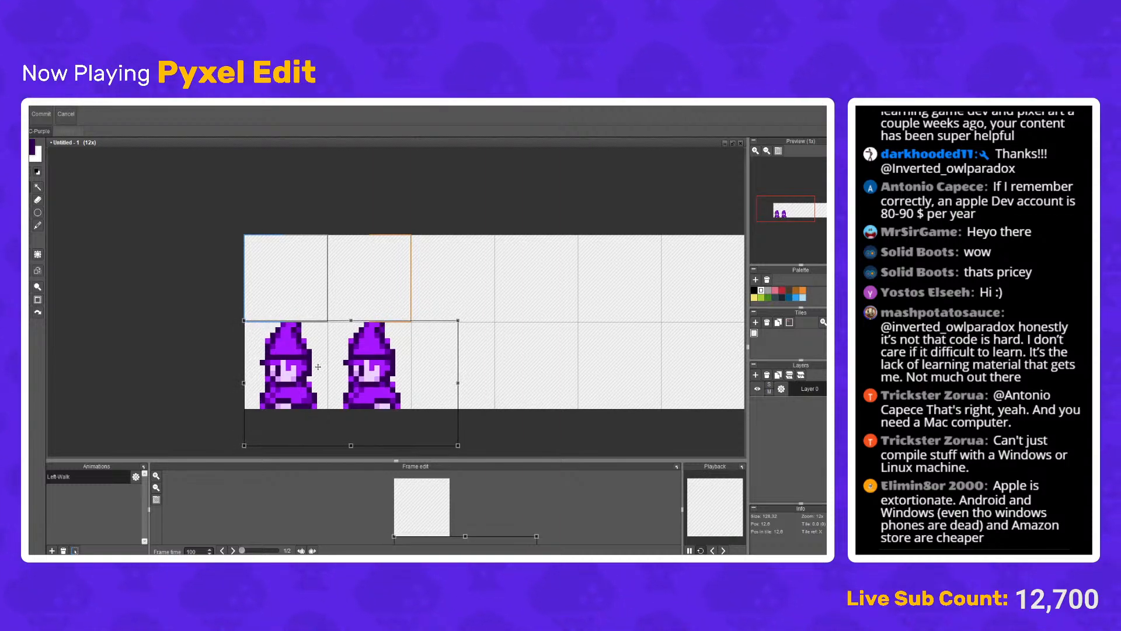
pyautogui.press('Return')
# Step: Paste the two front-facing gnomes into the first two tiles of the upper row
pyautogui.hotkey('ctrl', 'v')
pyautogui.moveTo(448, 326); pyautogui.dragTo(383, 304)
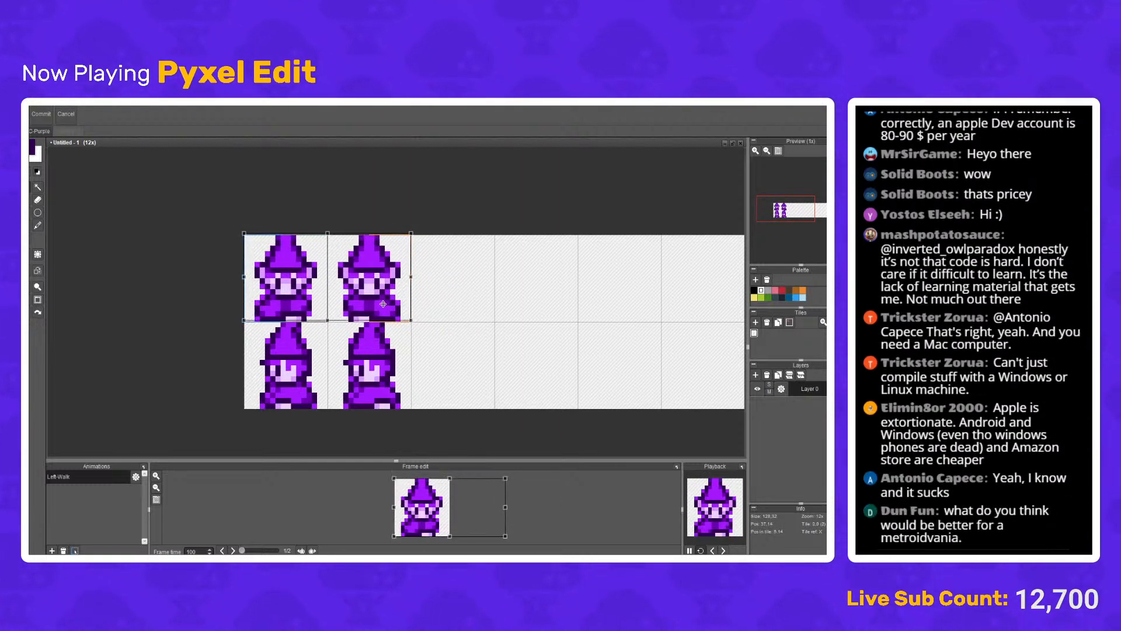
pyautogui.press('Return')
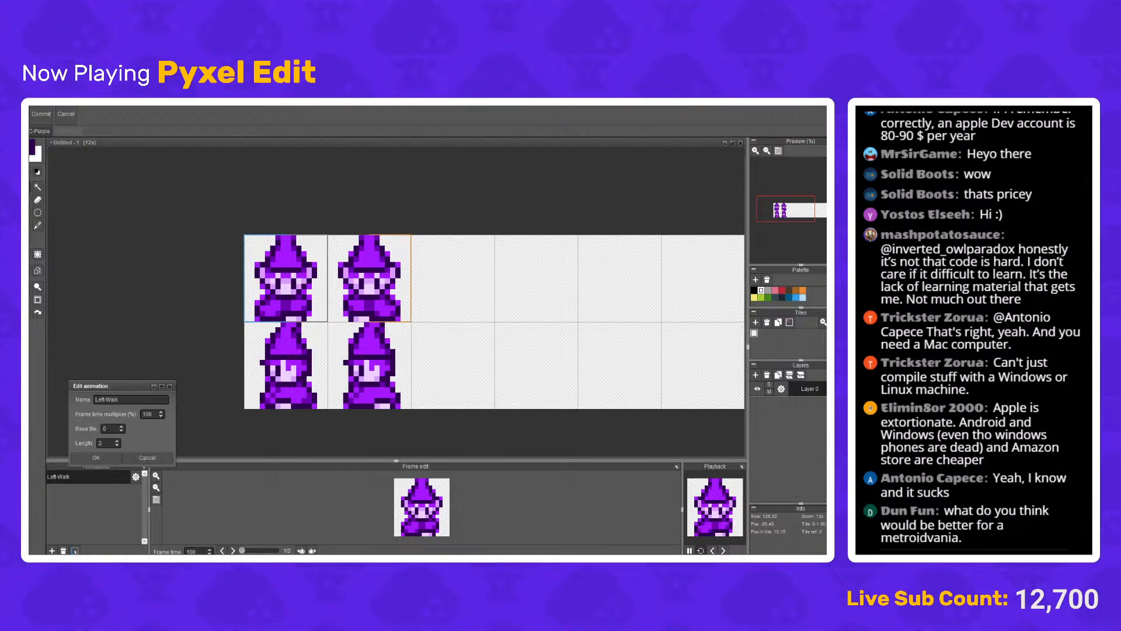
# Step: Rename the Left-Walk animation as Down and set its frame time multiplier to 50%
pyautogui.write('Down')
pyautogui.press('Return')
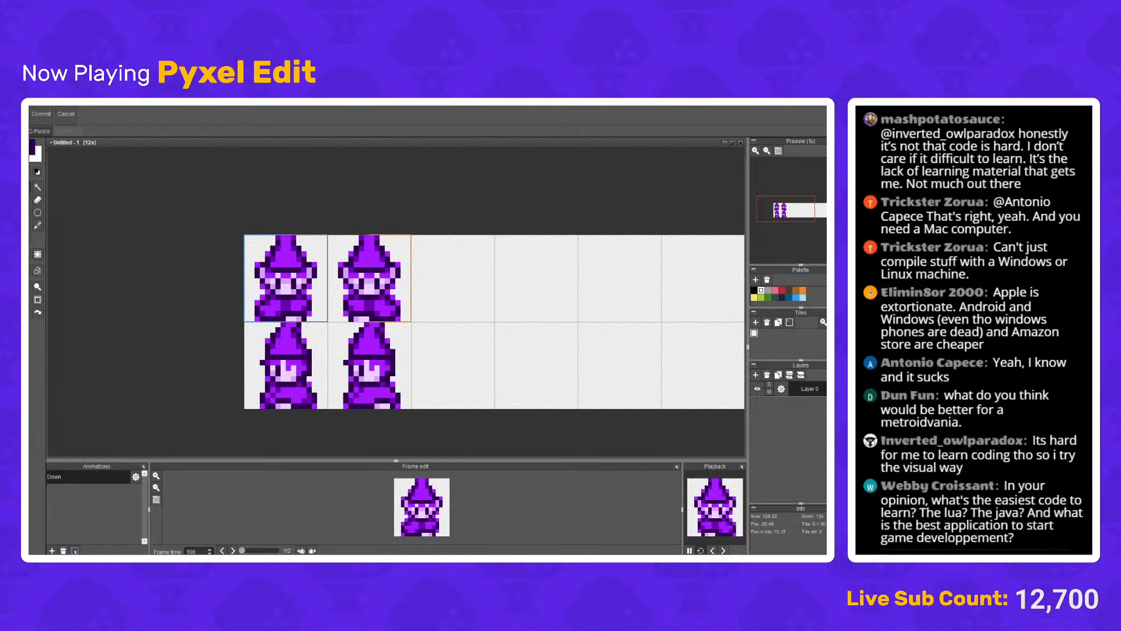
pyautogui.click(136, 476)
pyautogui.press('Tab')
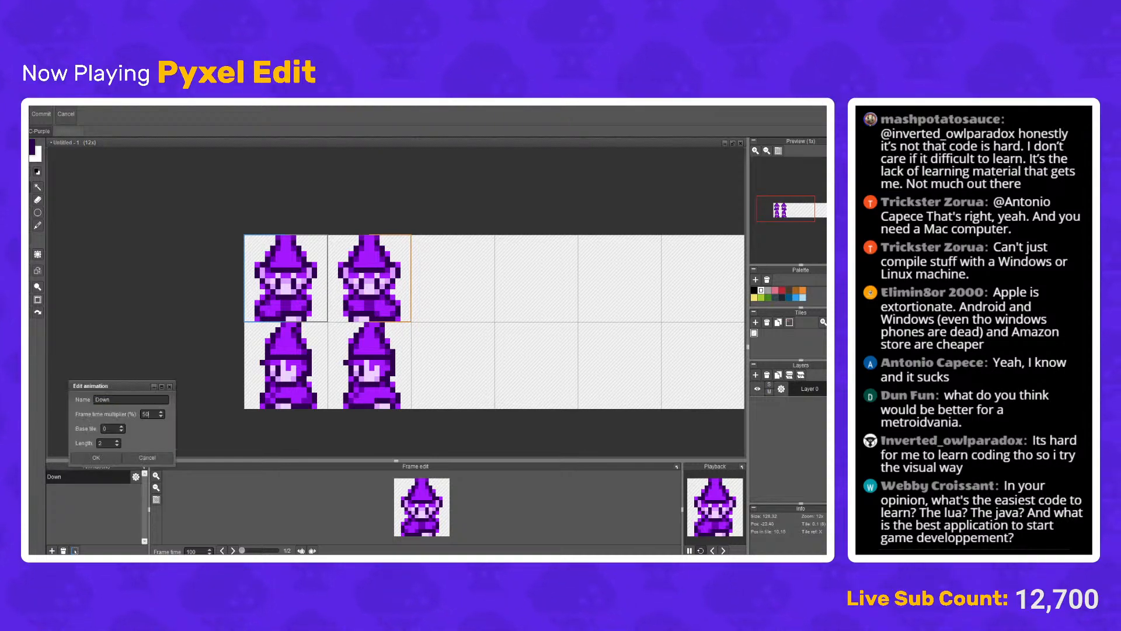
pyautogui.press('Return')
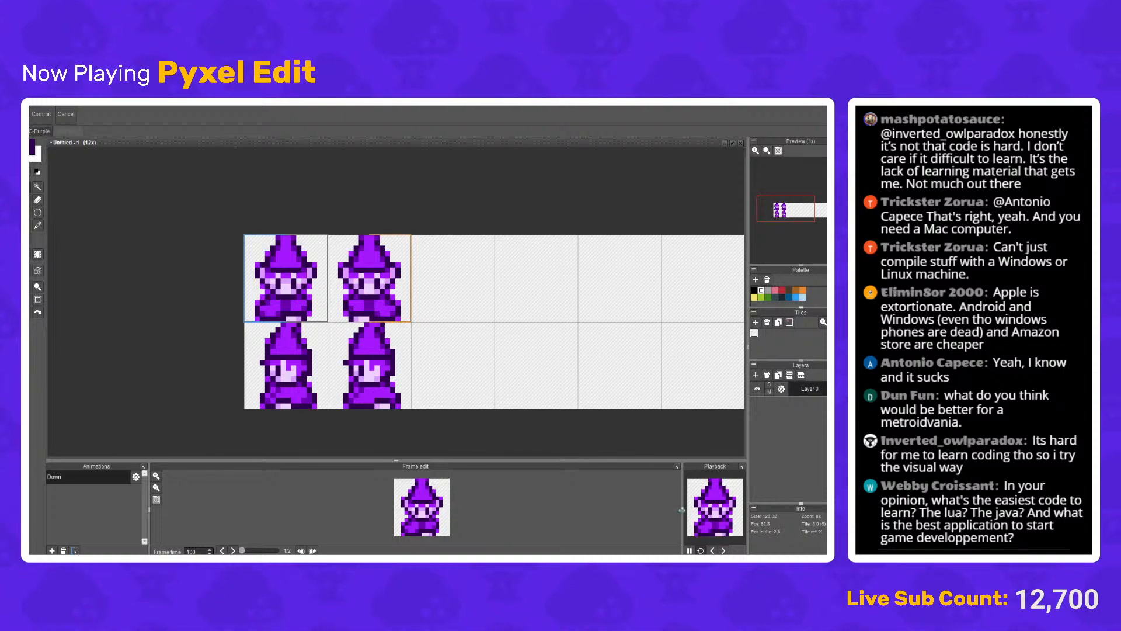
# Step: Widen the Playback area and make the animation area taller to enlarge the playing gnome
pyautogui.moveTo(681, 510); pyautogui.dragTo(628, 510)
pyautogui.moveTo(607, 459); pyautogui.dragTo(606, 435)
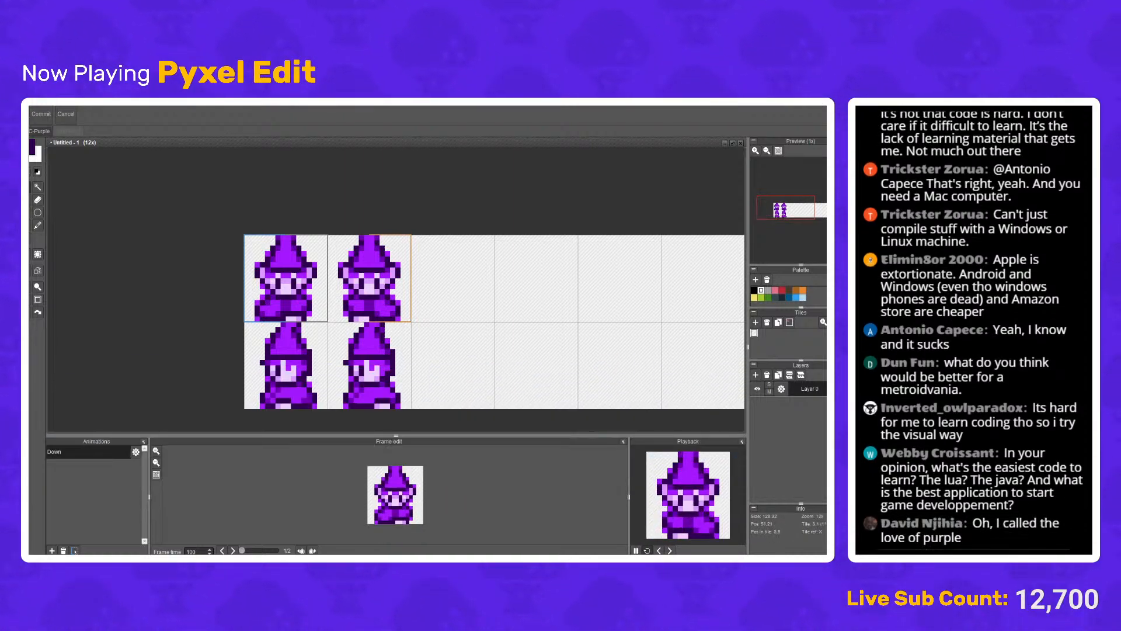
pyautogui.scroll(2, 473, 316)
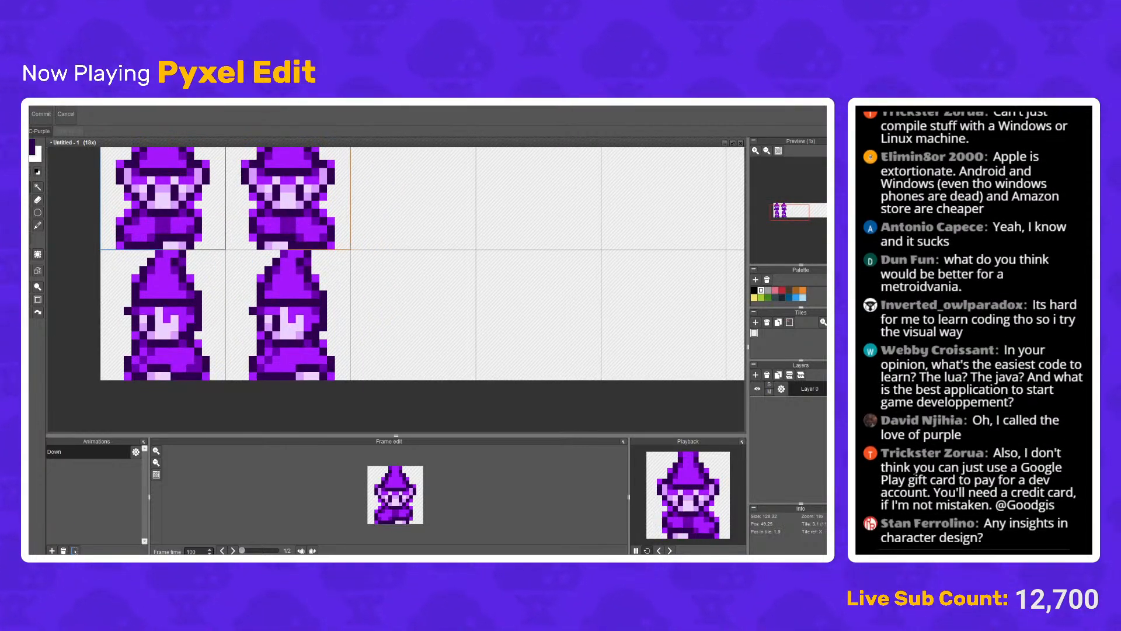
pyautogui.scroll(-1, 321, 343)
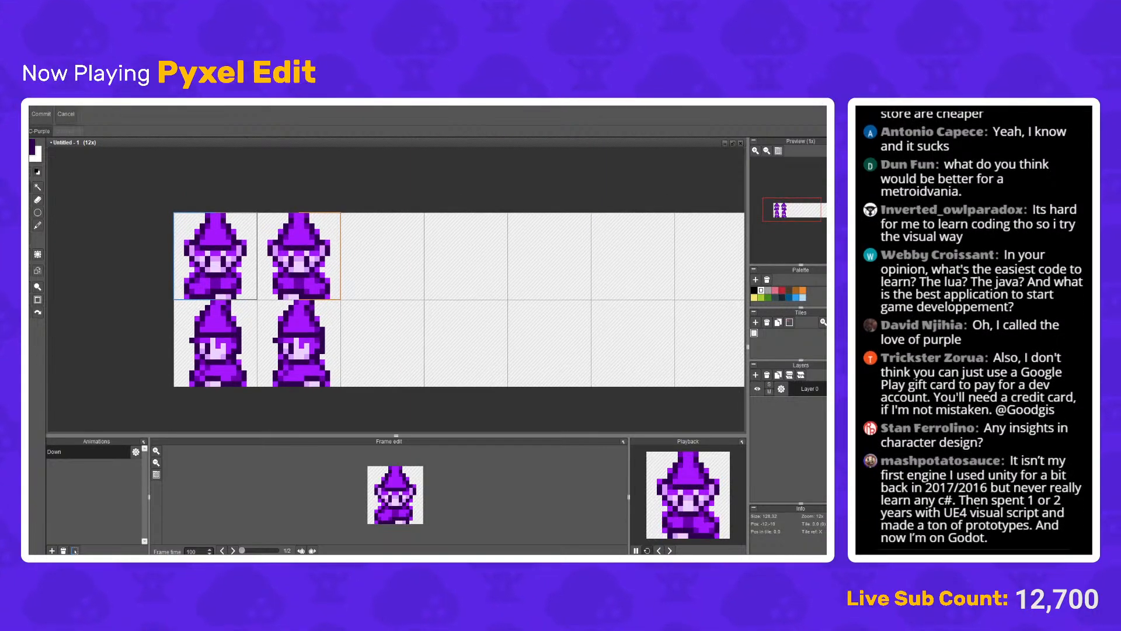
# Step: Copy the two back-facing gnomes from GBC-Purple into the third and fourth tiles of the animation document's upper row
pyautogui.hotkey('ctrl', 'Tab')
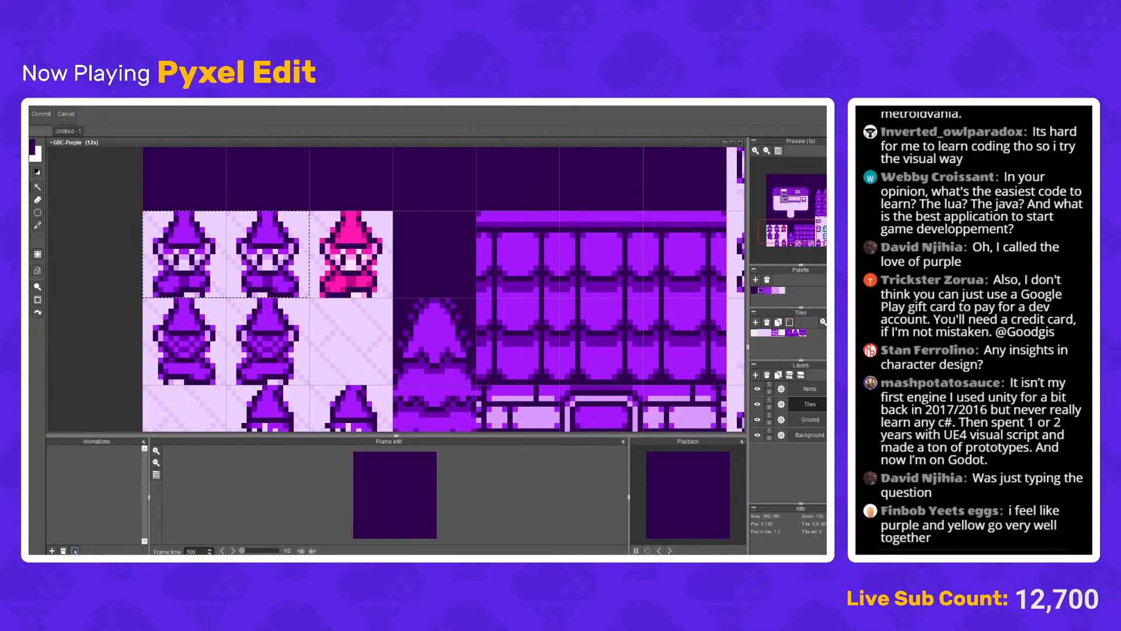
pyautogui.moveTo(145, 299); pyautogui.dragTo(309, 383)
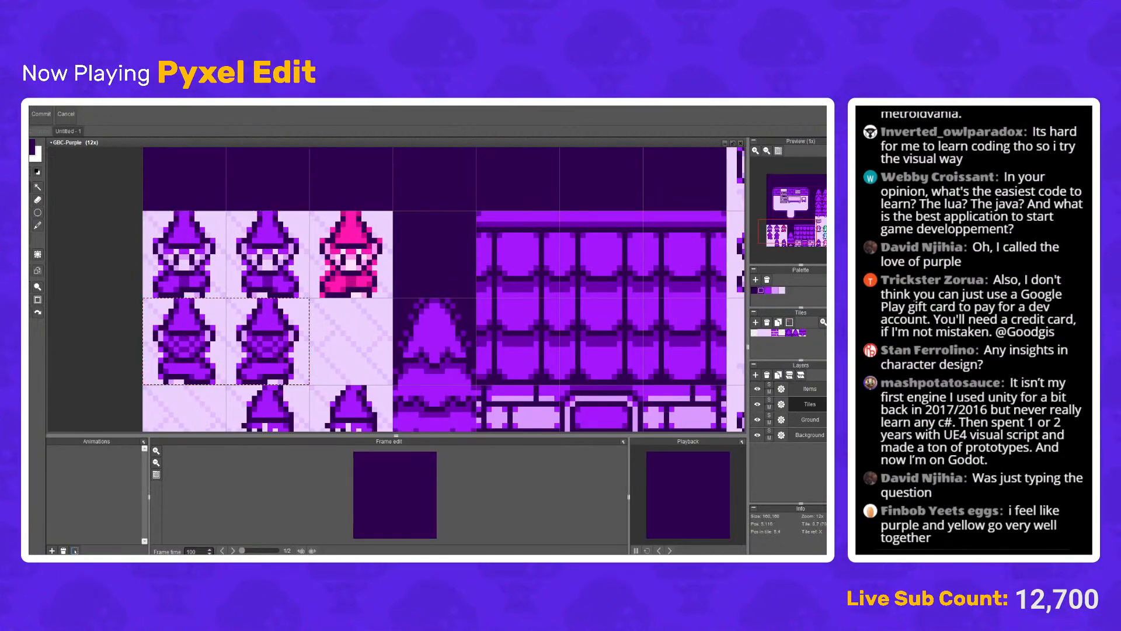
pyautogui.hotkey('ctrl', 'c')
pyautogui.hotkey('ctrl', 'Tab')
pyautogui.hotkey('ctrl', 'v')
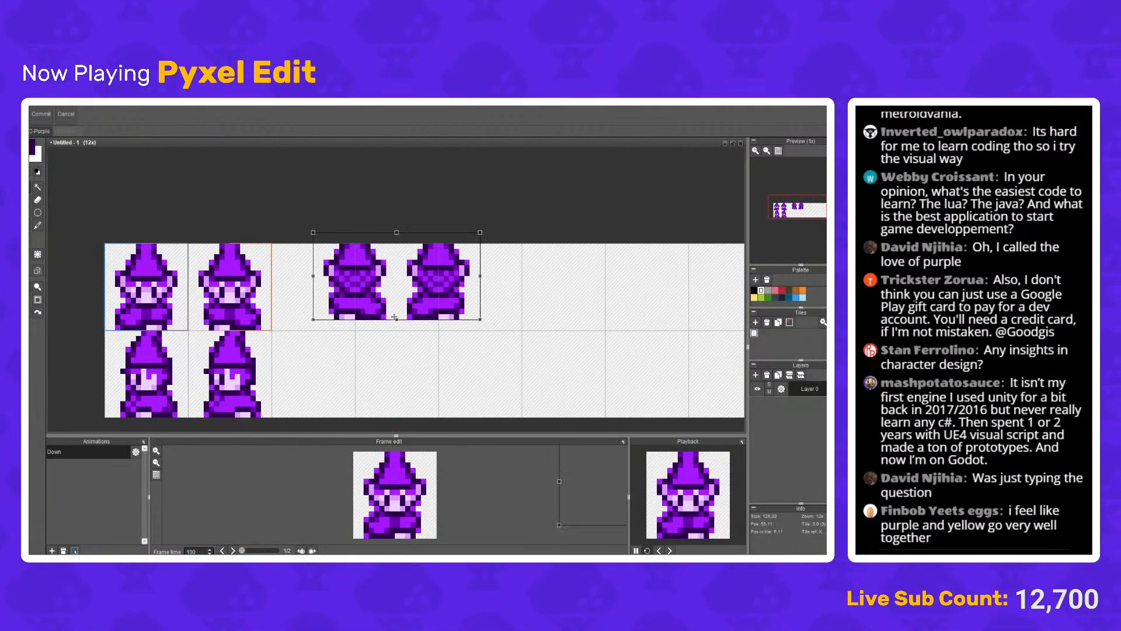
pyautogui.moveTo(407, 324); pyautogui.dragTo(359, 326)
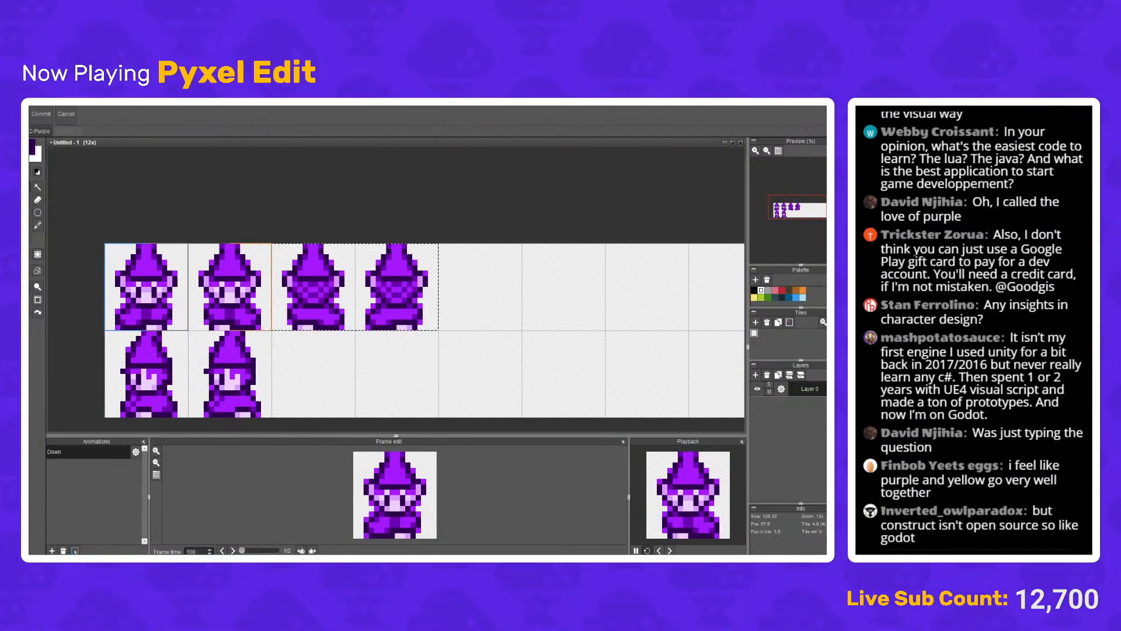
# Step: Add a second animation named Up with base tile 4 and a length of 2 frames
pyautogui.scroll(1, 359, 326)
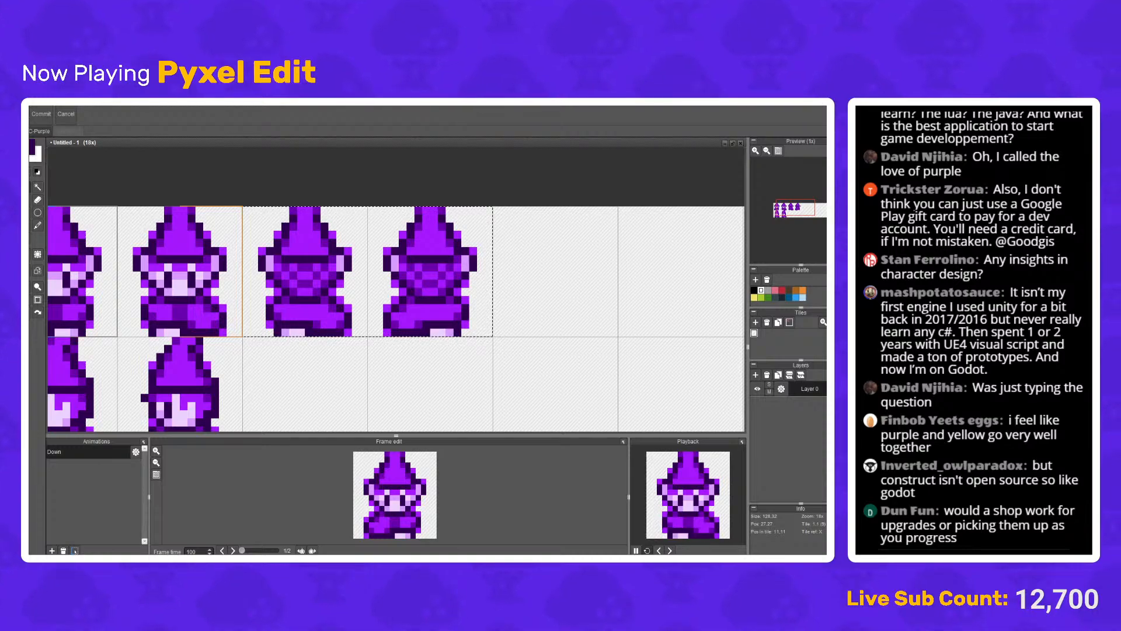
pyautogui.click(52, 550)
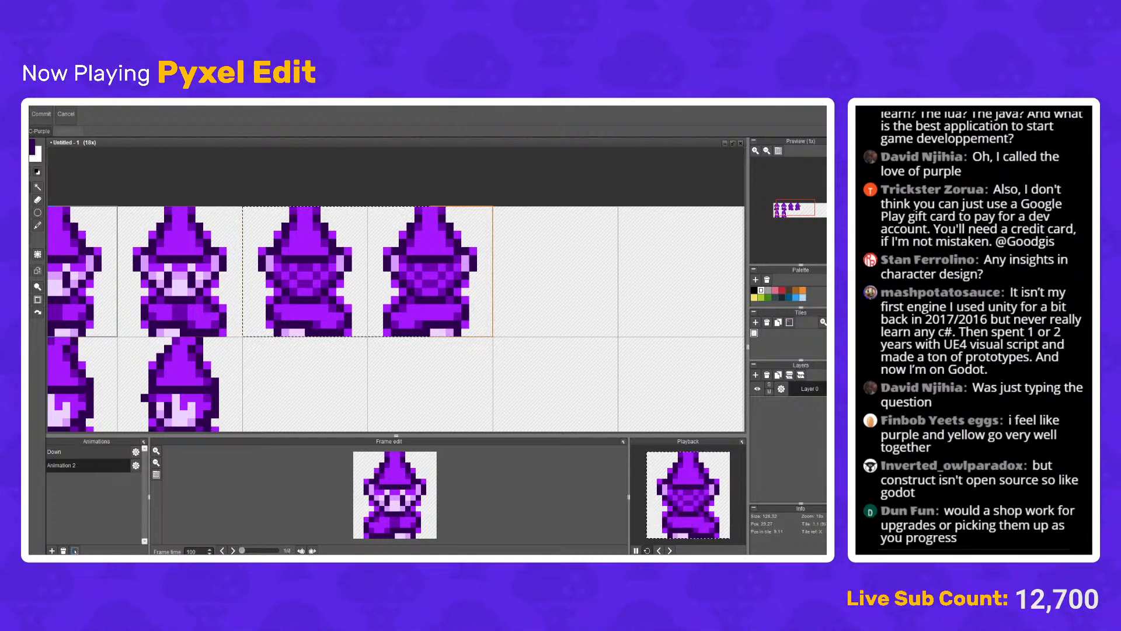
pyautogui.write('Up')
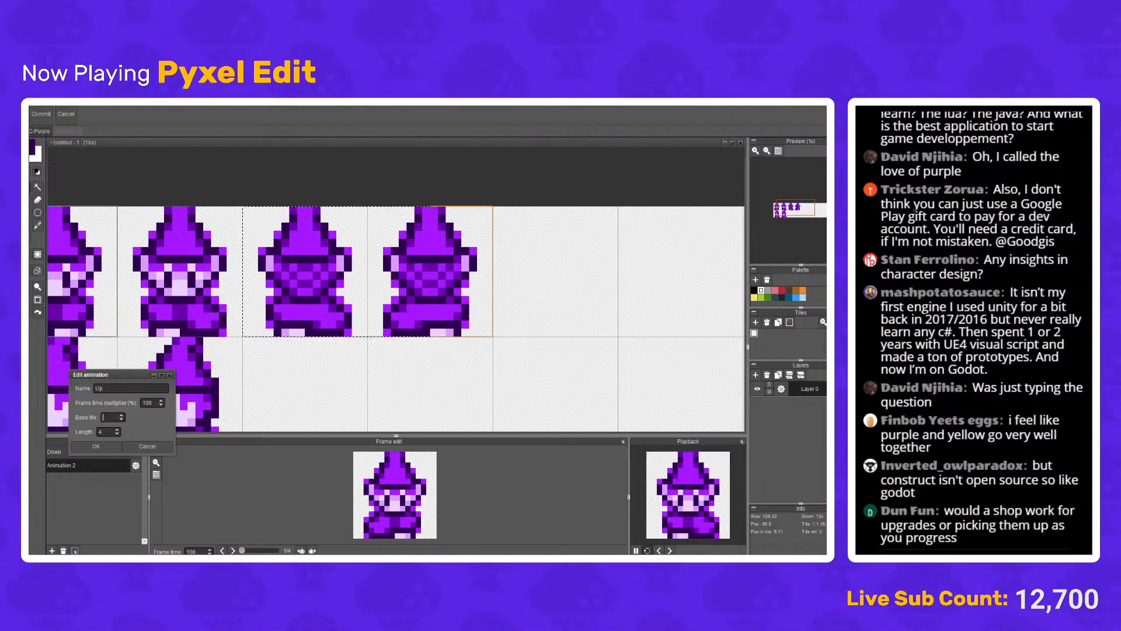
pyautogui.press('Return')
pyautogui.click(136, 465)
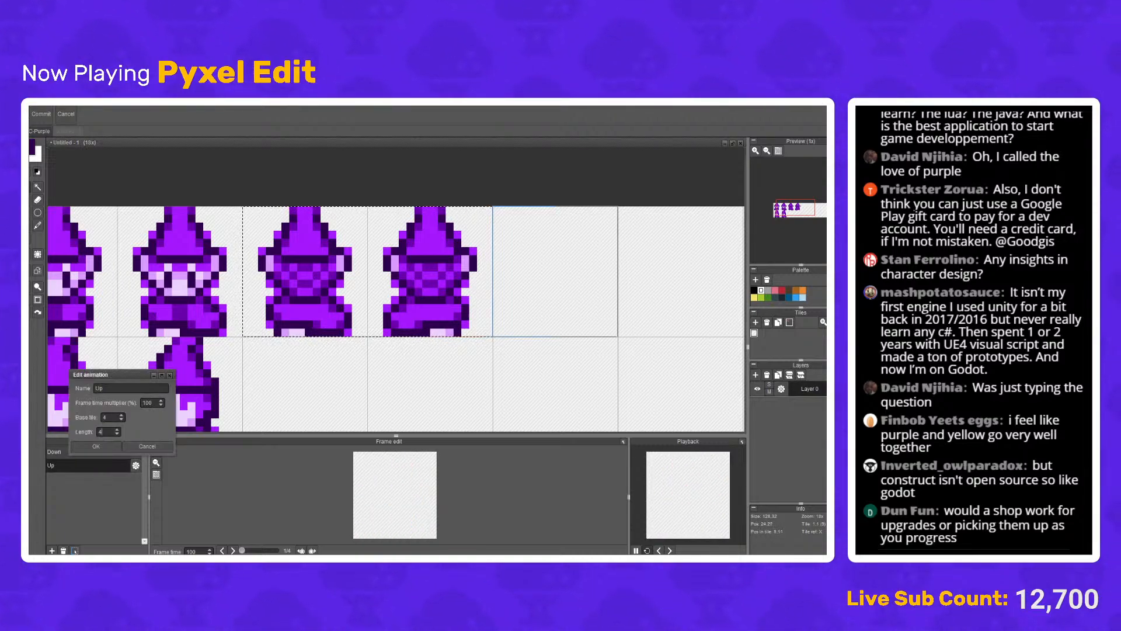
pyautogui.click(104, 432)
pyautogui.press('BackSpace')
pyautogui.write('2')
pyautogui.press('Return')
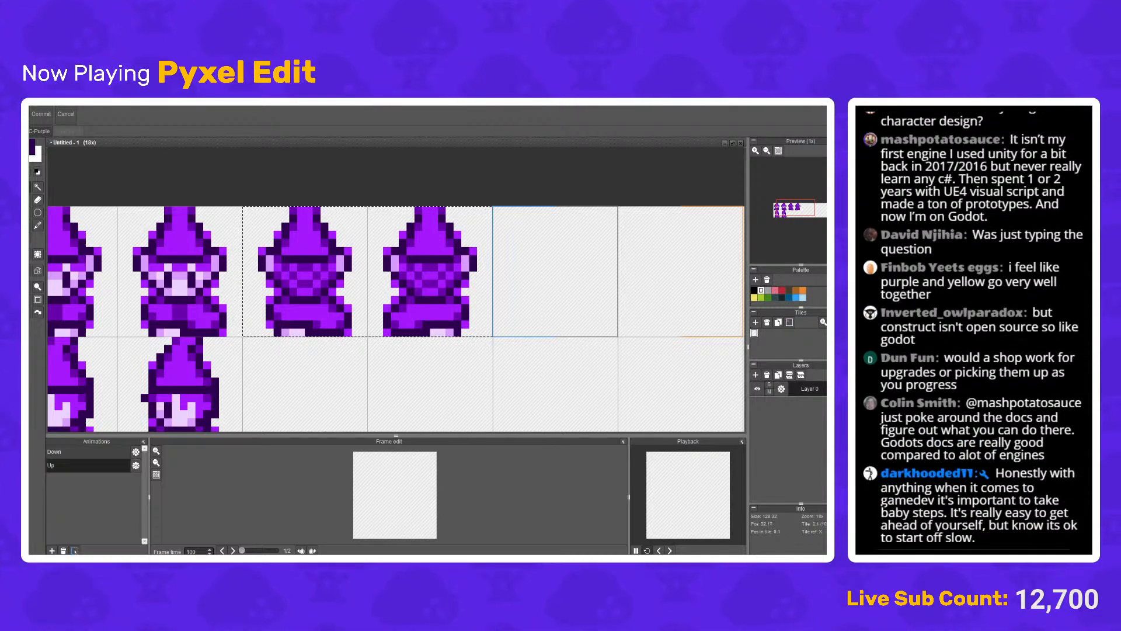
# Step: Set the Up animation's base tile to 2 and change its frame time multiplier
pyautogui.click(135, 465)
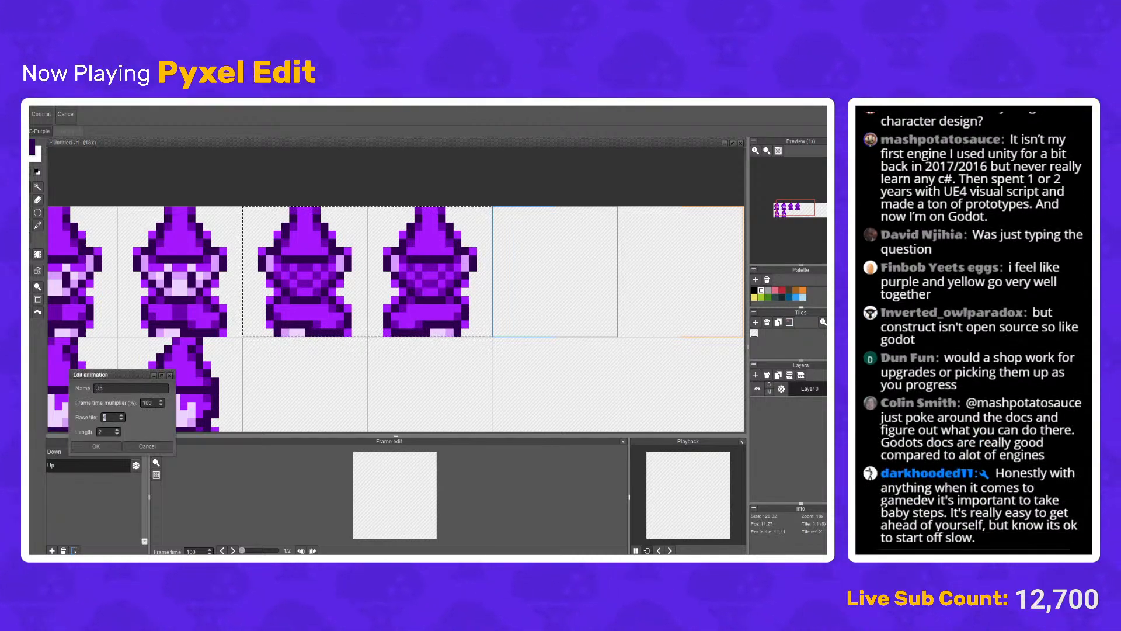
pyautogui.write('2')
pyautogui.press('Return')
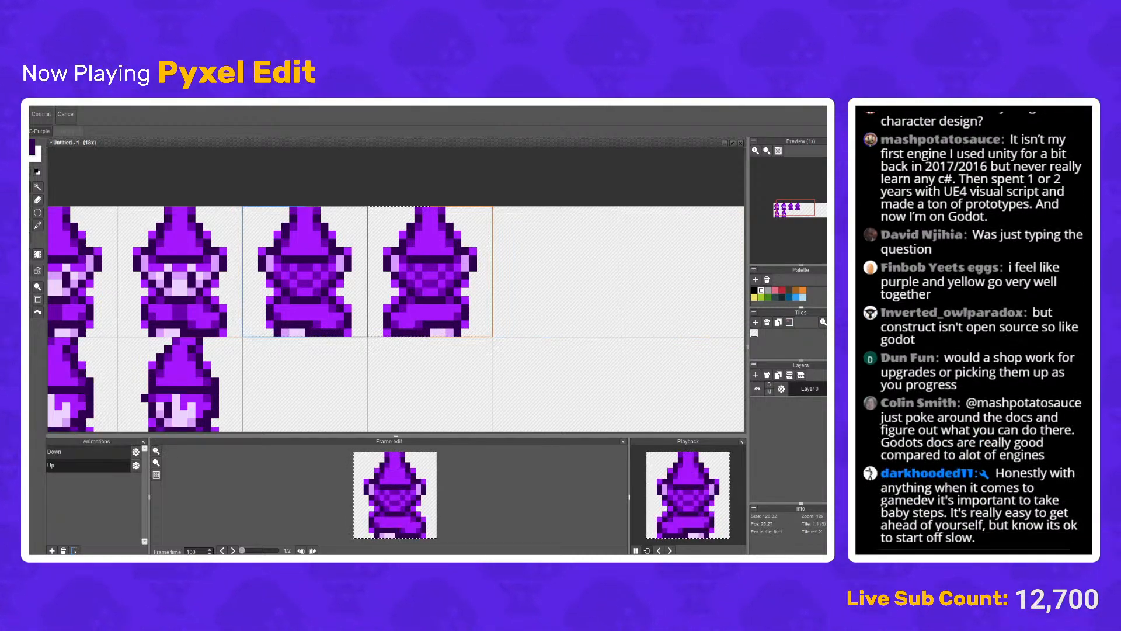
pyautogui.click(136, 465)
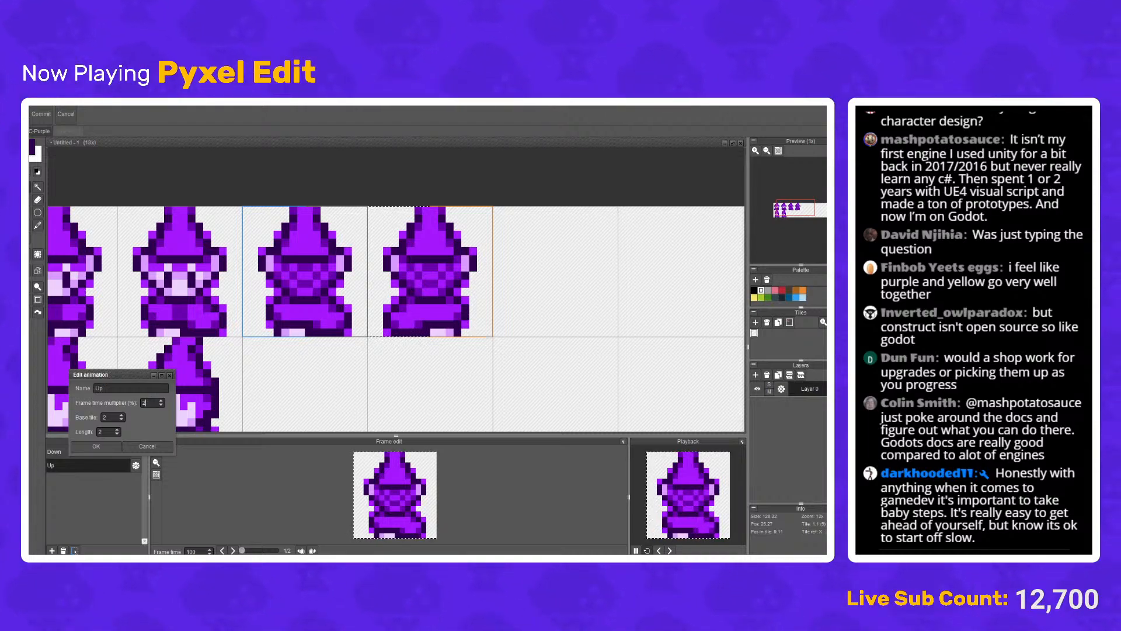
pyautogui.press('Return')
pyautogui.scroll(-1, 344, 307)
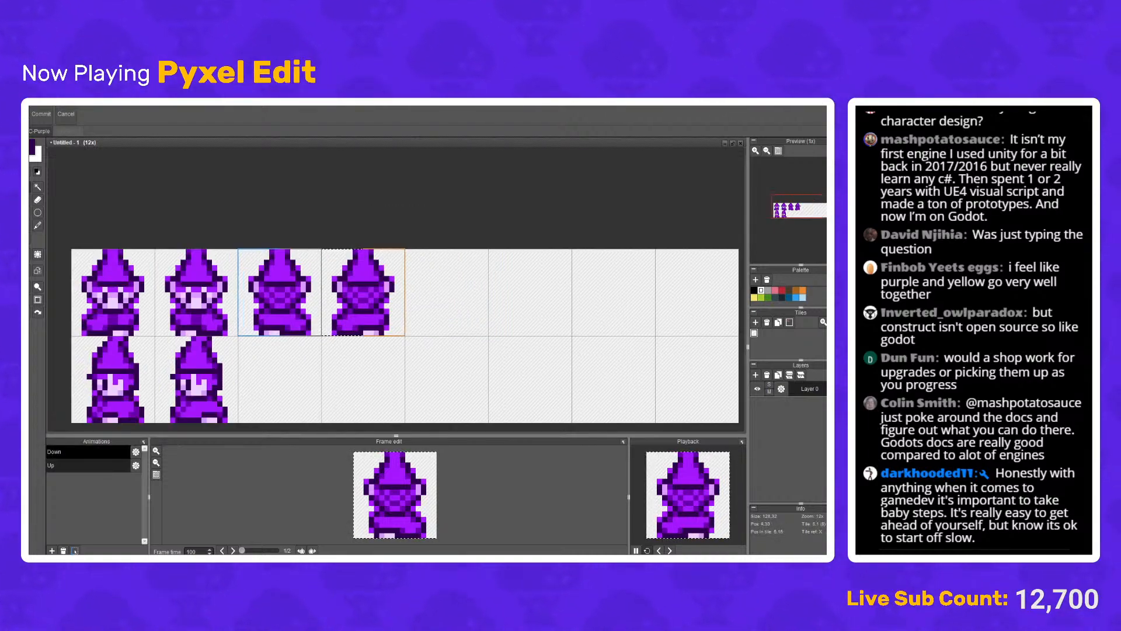
# Step: Play the Down animation again, clear the tile selection and reduce the height of the animation area
pyautogui.click(88, 452)
pyautogui.moveTo(205, 373); pyautogui.dragTo(209, 373)
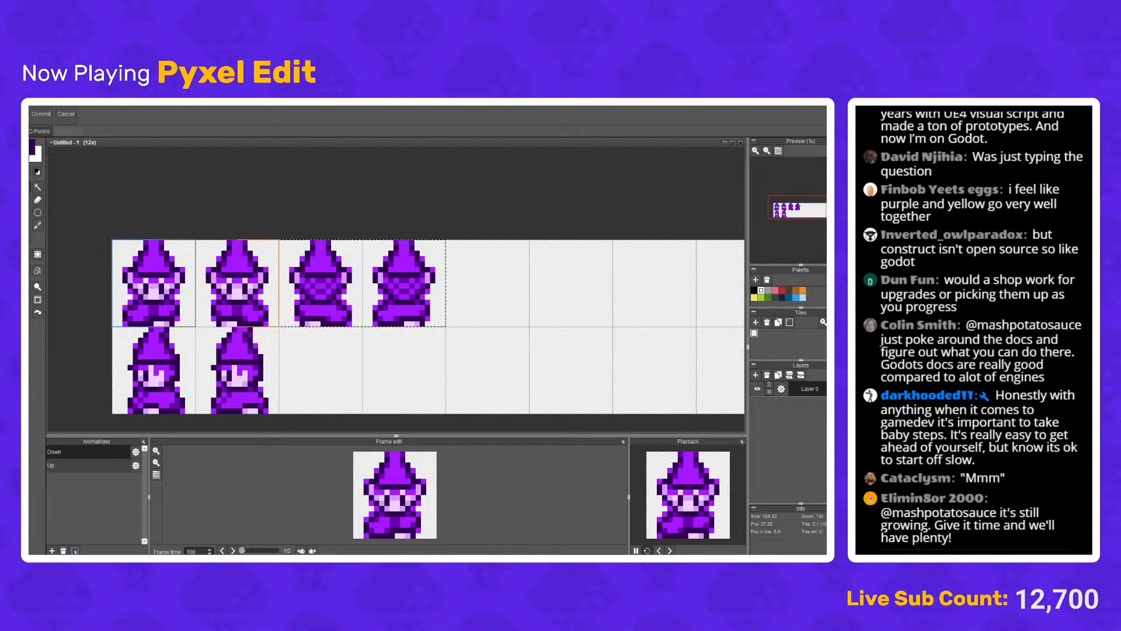
pyautogui.scroll(1, 374, 292)
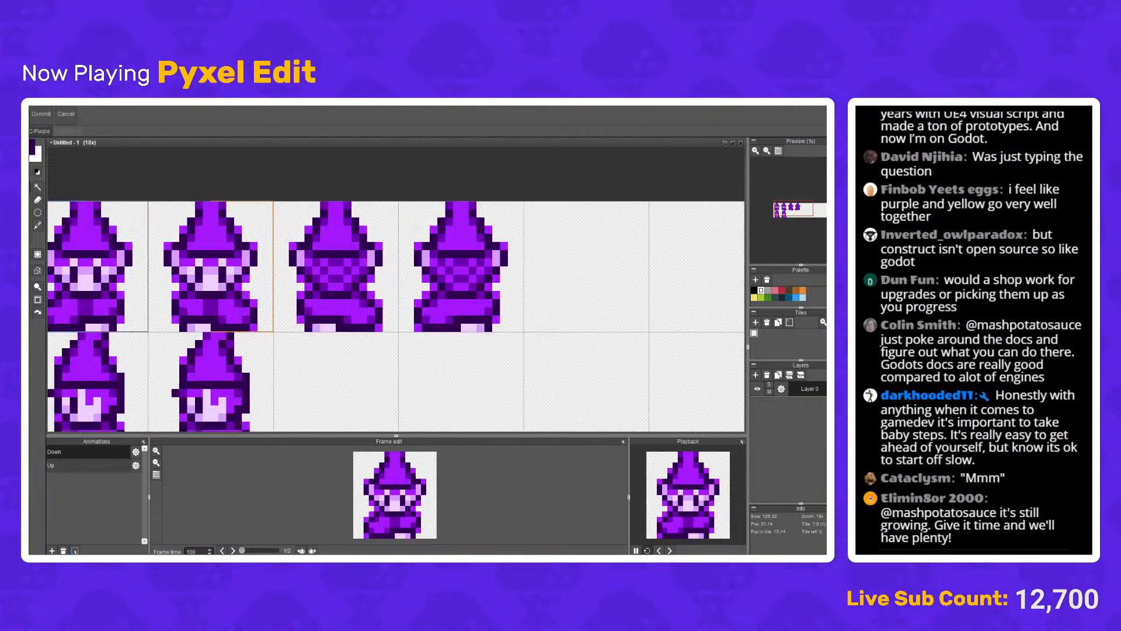
pyautogui.scroll(-2, 374, 292)
pyautogui.scroll(1, 374, 292)
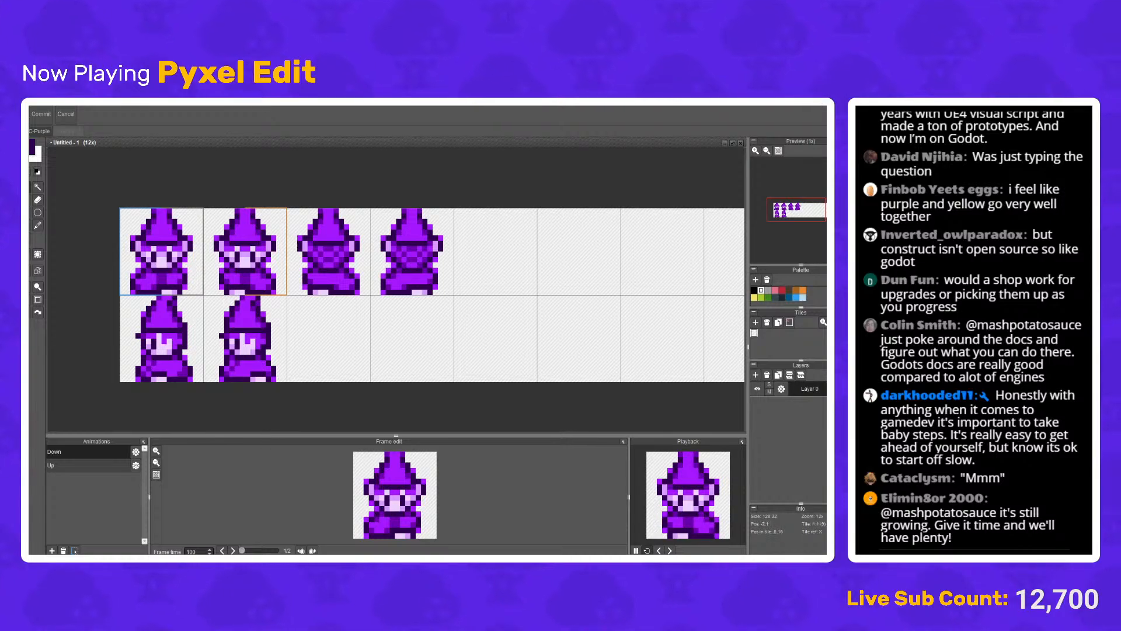
pyautogui.moveTo(396, 434); pyautogui.dragTo(395, 448)
pyautogui.scroll(1, 374, 292)
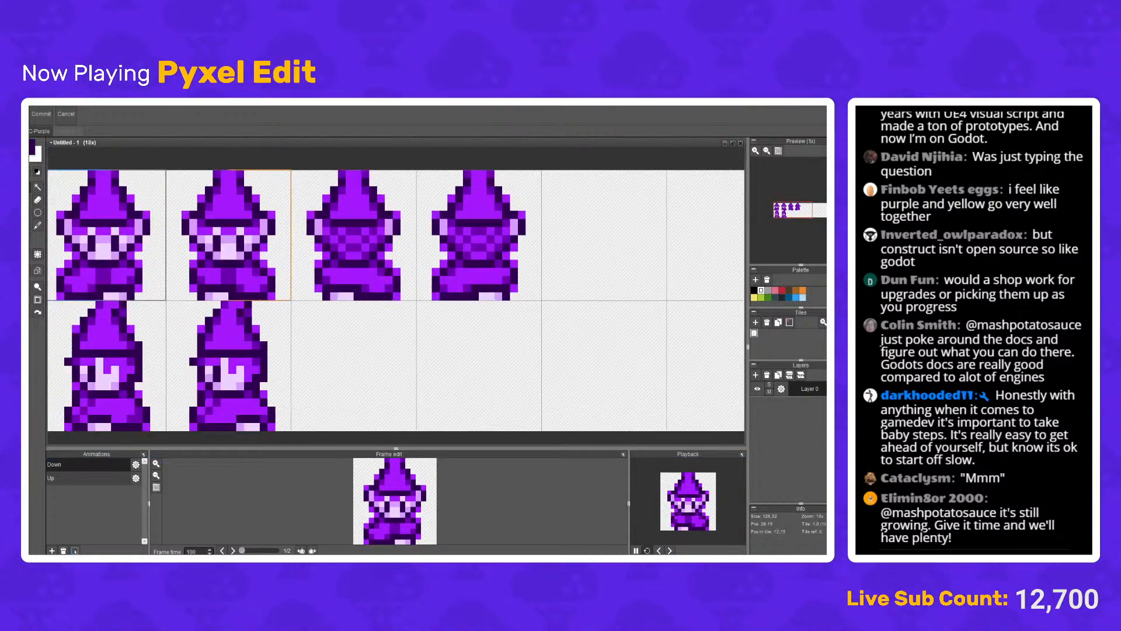
pyautogui.click(39, 131)
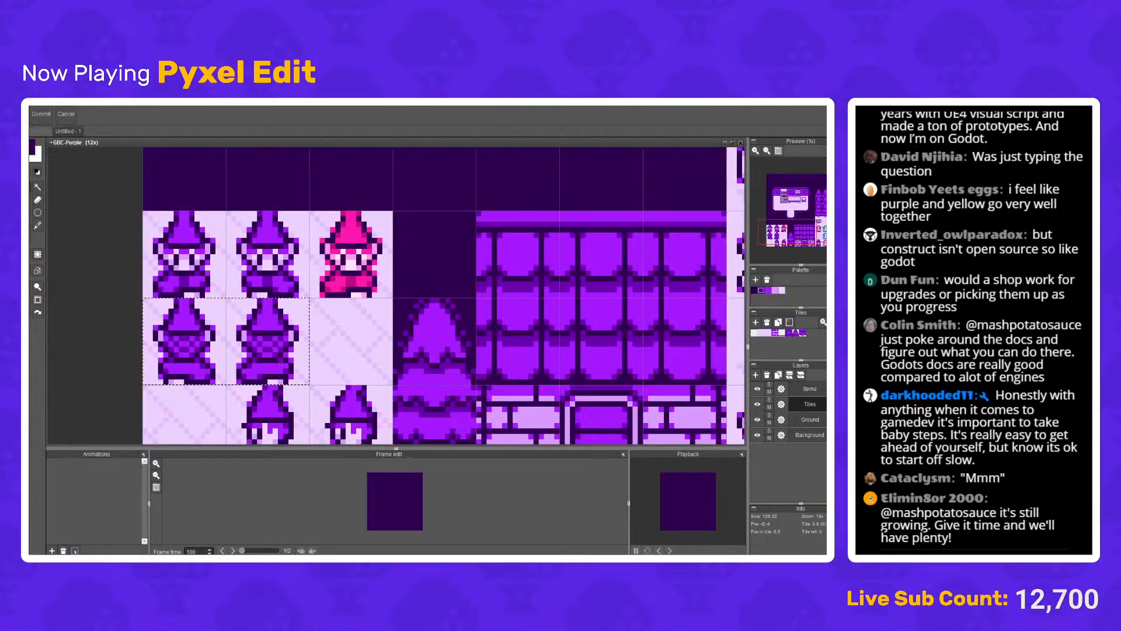
pyautogui.scroll(-1, 374, 292)
pyautogui.scroll(2, 374, 292)
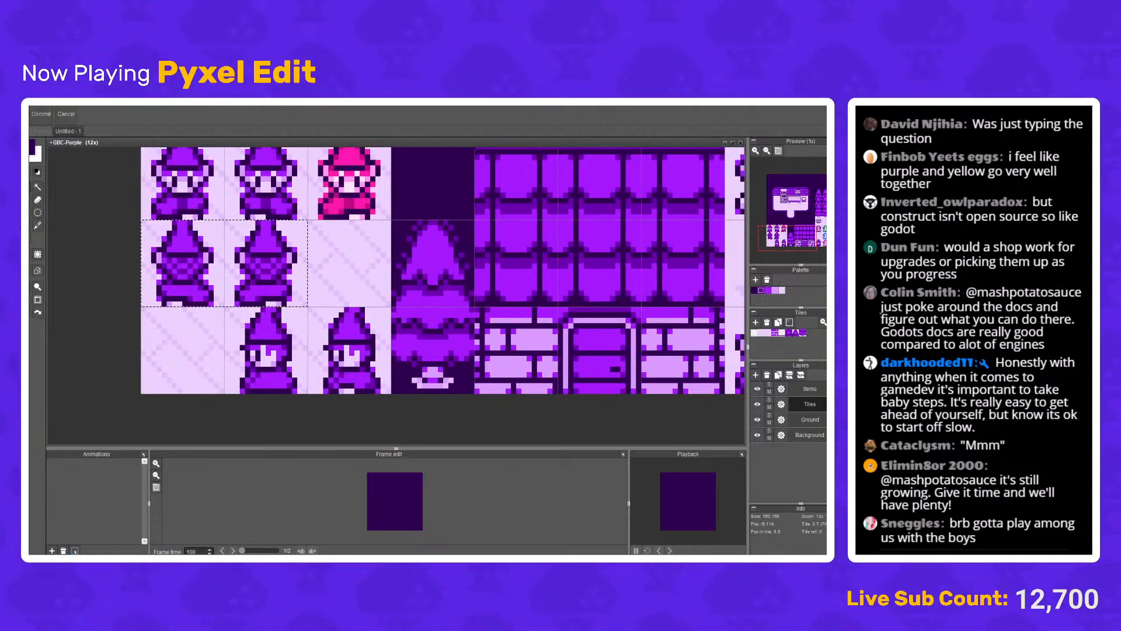
pyautogui.click(68, 131)
pyautogui.scroll(-1, 411, 327)
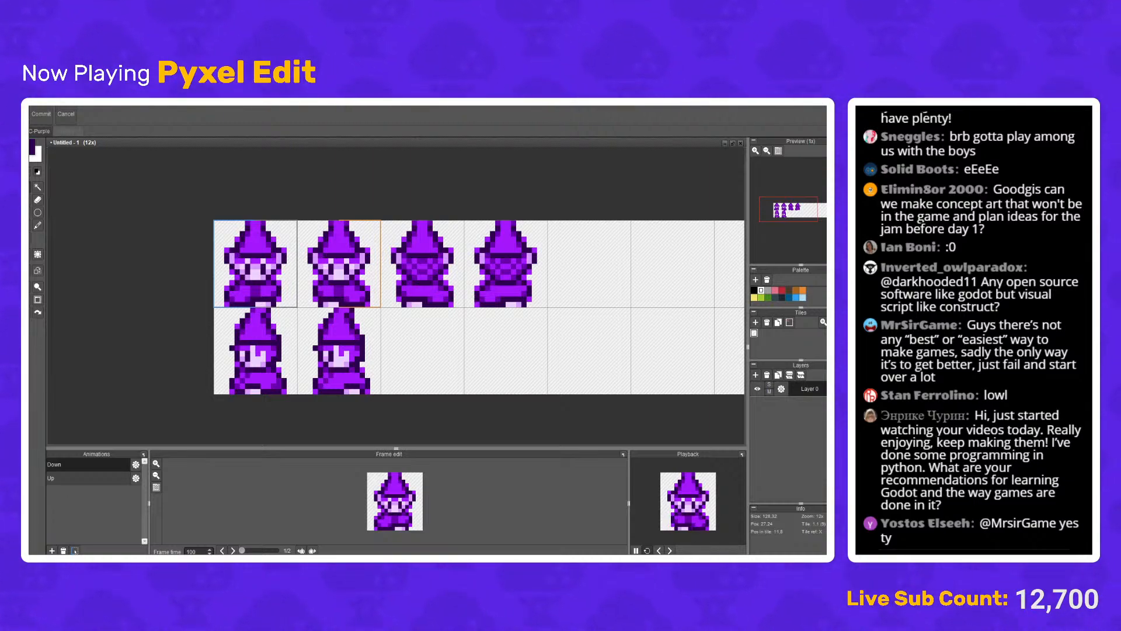
# Step: Paint over the first left-facing gnome's light foot in dark purple and fill the dark hem pixels above it with bright purple
pyautogui.scroll(1, 233, 263)
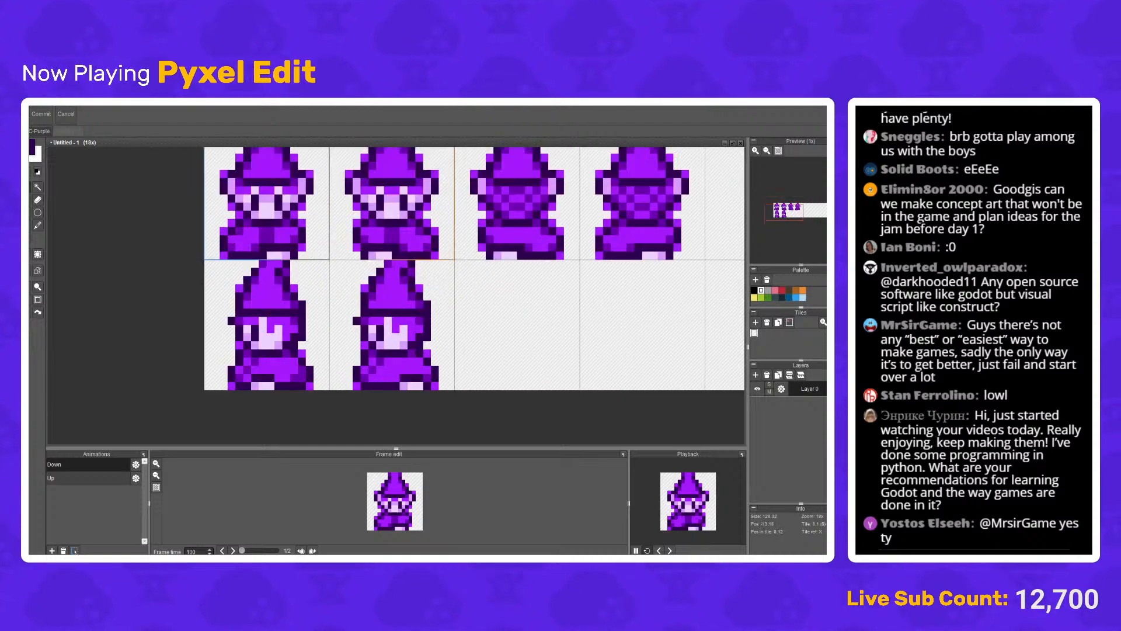
pyautogui.press('b')
pyautogui.scroll(3, 286, 402)
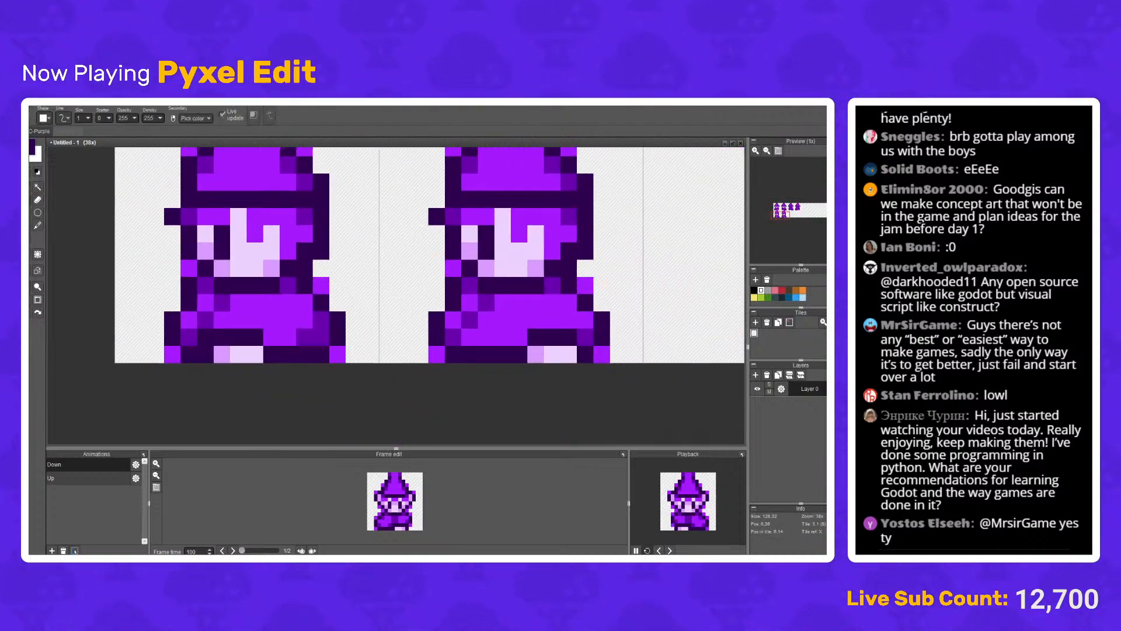
pyautogui.moveTo(222, 354)
pyautogui.mouseDown()
pyautogui.moveTo(255, 354)
pyautogui.moveTo(255, 337)
pyautogui.mouseUp()
pyautogui.keyDown('alt'); pyautogui.click(271, 320); pyautogui.keyUp('alt')
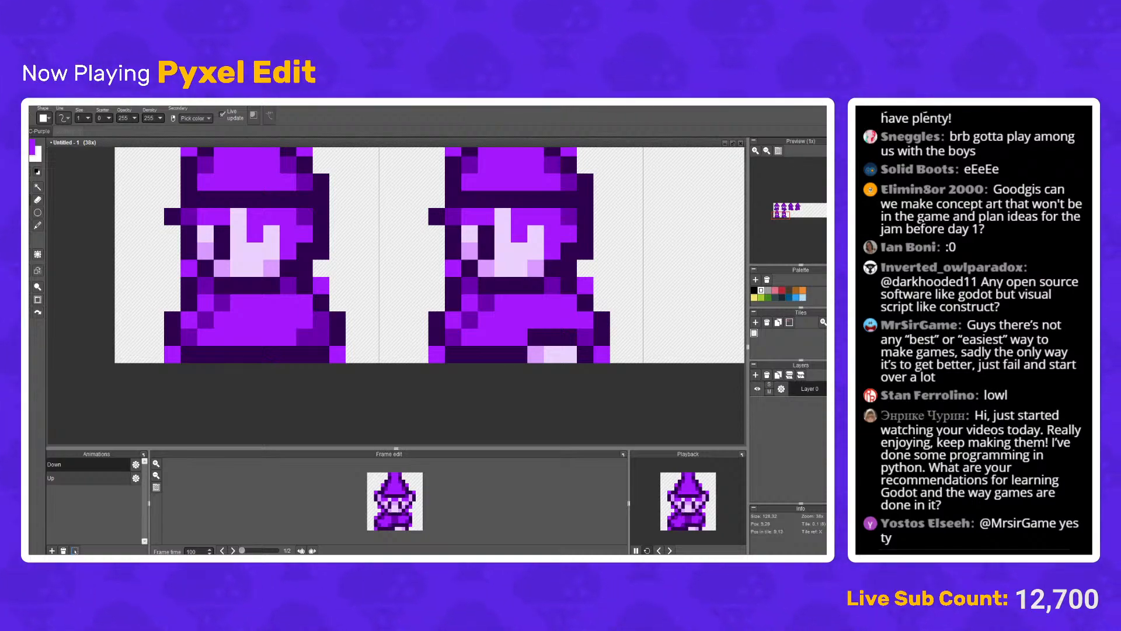
# Step: Redraw the first left-facing gnome's front foot extended forward, using light pink shades with a dark purple outline above and in front of it
pyautogui.keyDown('alt'); pyautogui.click(189, 354); pyautogui.keyUp('alt')
pyautogui.click(189, 337)
pyautogui.click(205, 337)
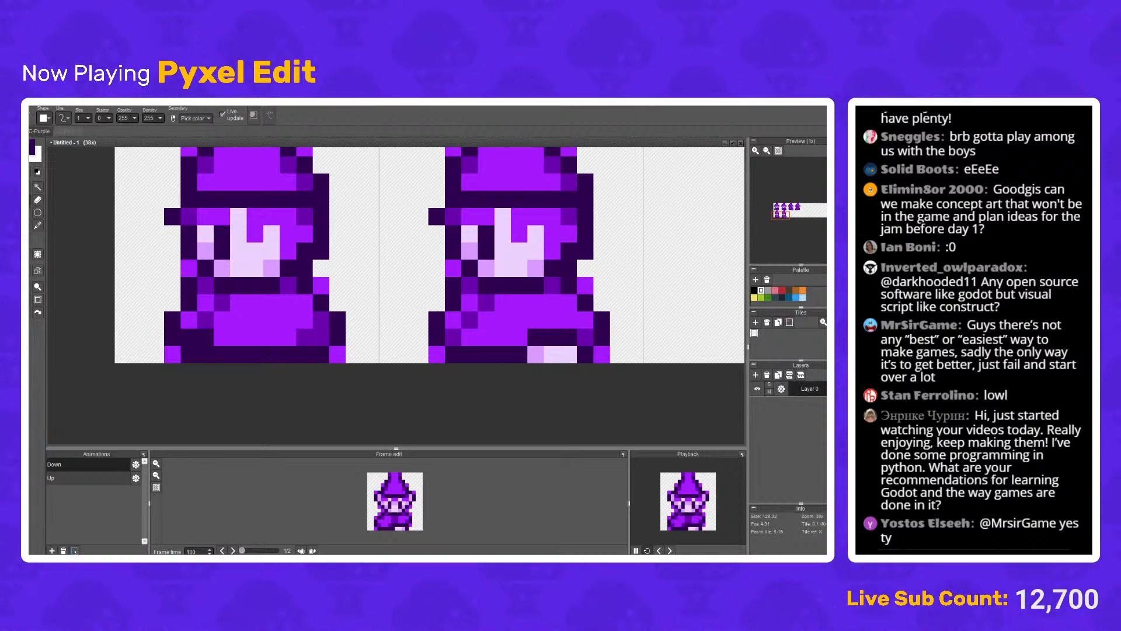
pyautogui.press('e')
pyautogui.moveTo(172, 354)
pyautogui.mouseDown()
pyautogui.moveTo(204, 354)
pyautogui.moveTo(189, 337)
pyautogui.moveTo(172, 355)
pyautogui.mouseUp()
pyautogui.press('b')
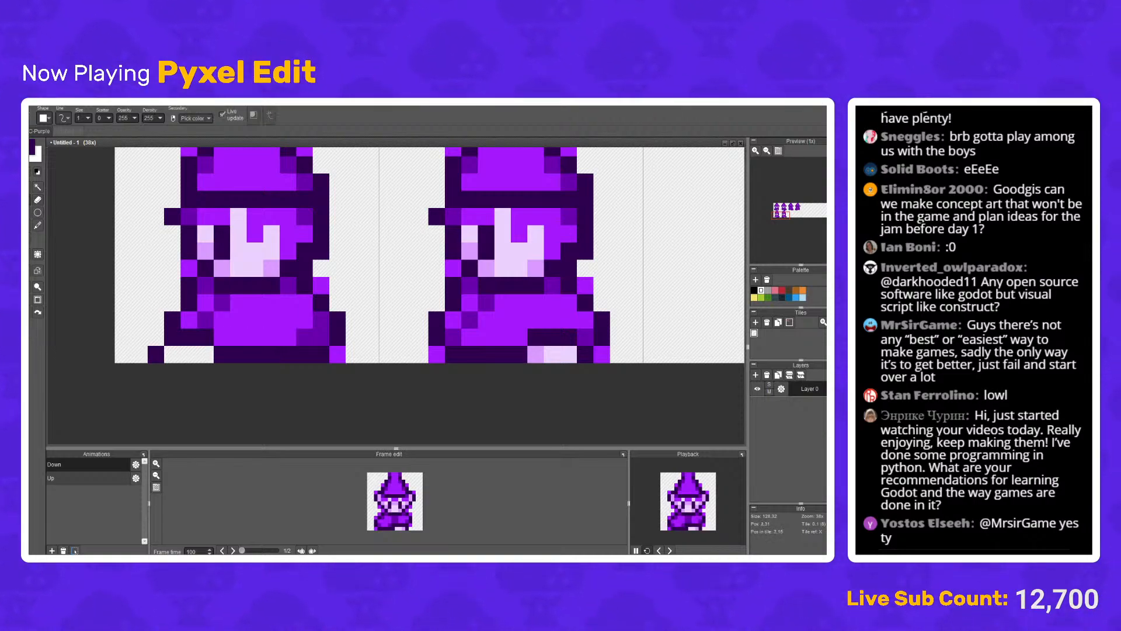
pyautogui.keyDown('alt'); pyautogui.click(536, 355); pyautogui.keyUp('alt')
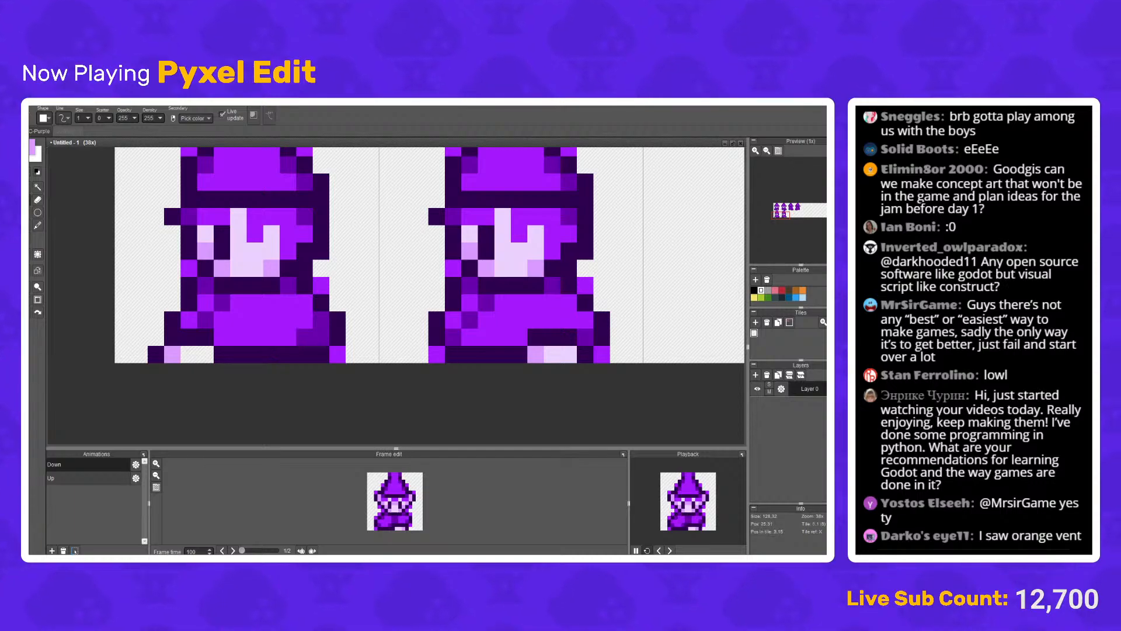
pyautogui.click(189, 354)
pyautogui.click(205, 354)
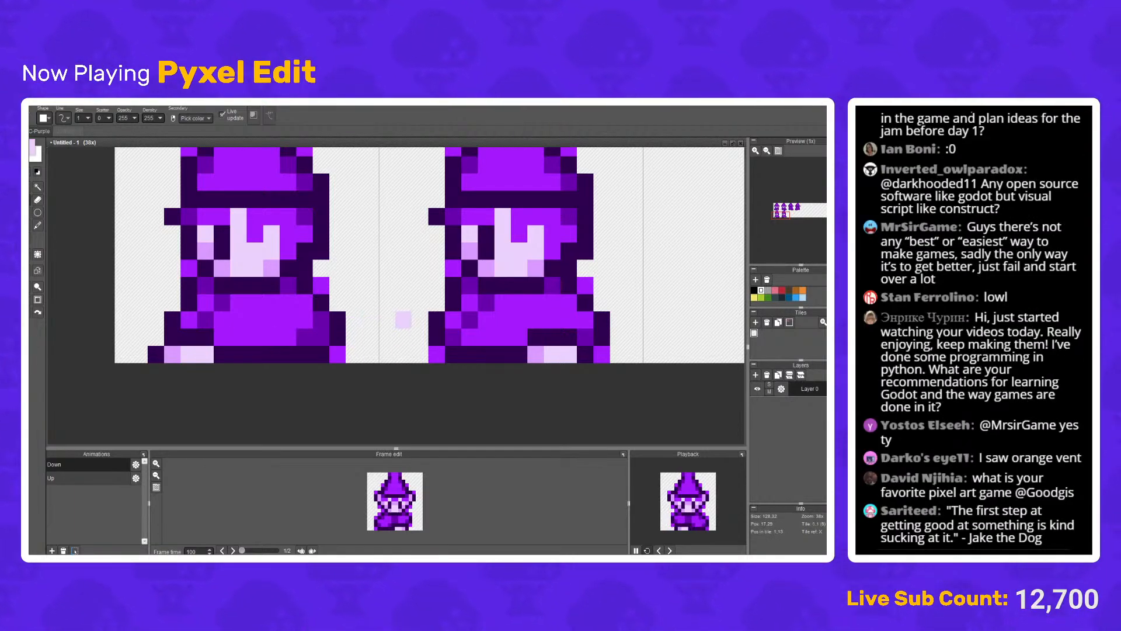
# Step: Paint over the second left-facing gnome's light foot in dark purple and restore bright purple on the robe pixels above it
pyautogui.keyDown('alt'); pyautogui.click(519, 355); pyautogui.keyUp('alt')
pyautogui.moveTo(536, 353)
pyautogui.mouseDown()
pyautogui.moveTo(569, 354)
pyautogui.moveTo(543, 338)
pyautogui.moveTo(569, 338)
pyautogui.mouseUp()
pyautogui.keyDown('alt'); pyautogui.click(519, 338); pyautogui.keyUp('alt')
pyautogui.scroll(-3, 397, 263)
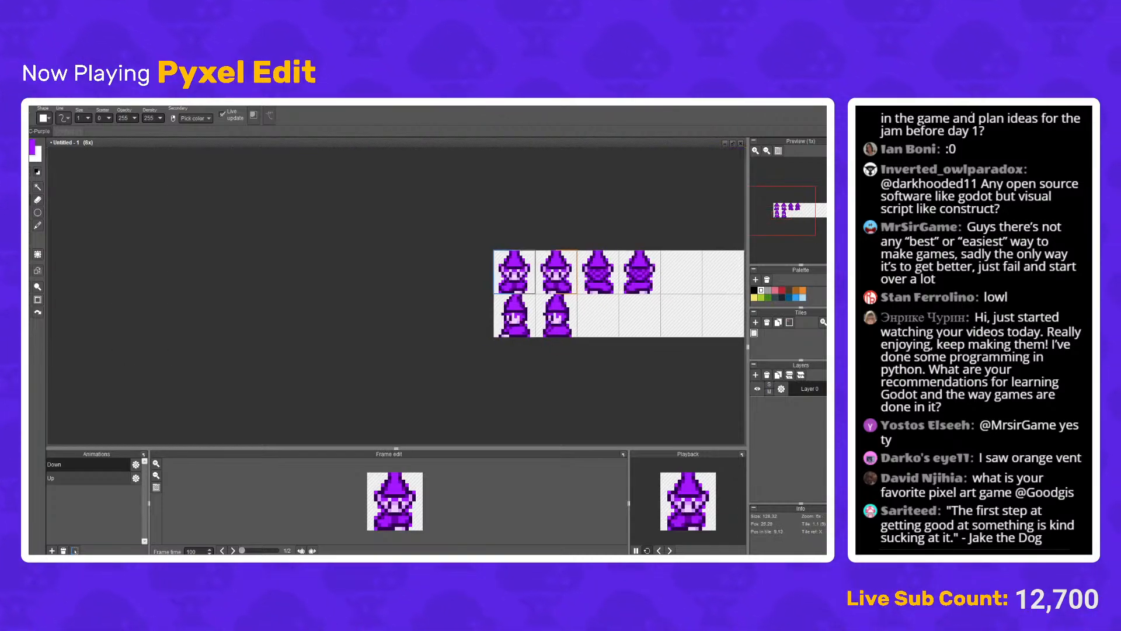
pyautogui.scroll(3, 397, 263)
pyautogui.scroll(-3, 397, 263)
pyautogui.scroll(1, 397, 263)
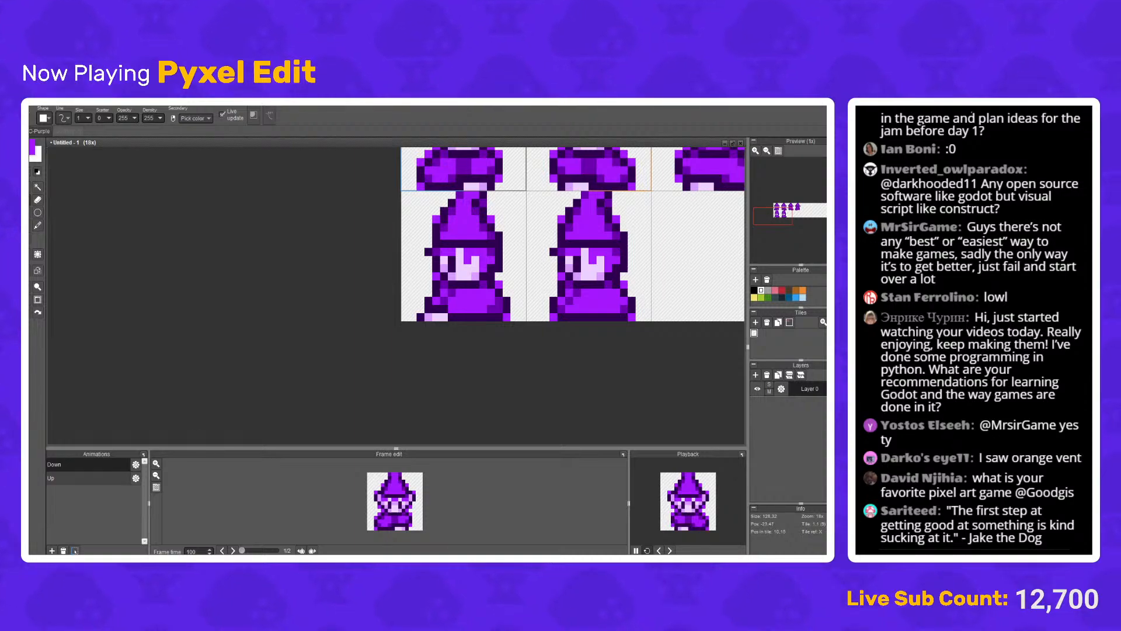
# Step: Add a third animation with base tile 8 and a length of 2 frames
pyautogui.click(52, 551)
pyautogui.click(135, 492)
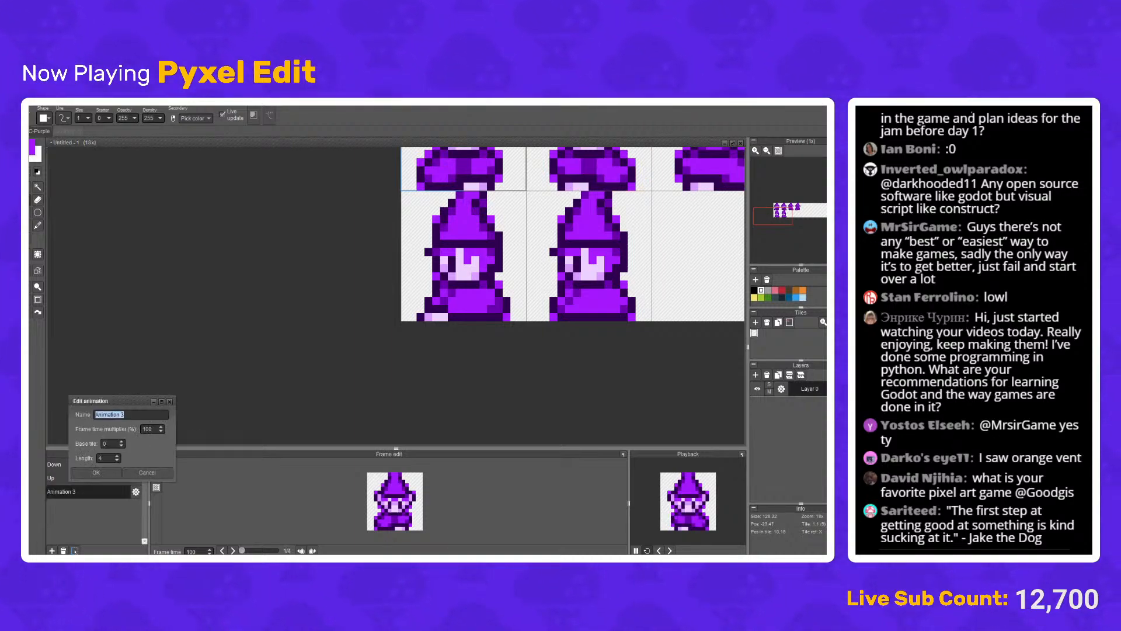
pyautogui.click(121, 441)
pyautogui.click(122, 441)
pyautogui.click(122, 441)
pyautogui.click(122, 442)
pyautogui.click(122, 441)
pyautogui.click(121, 441)
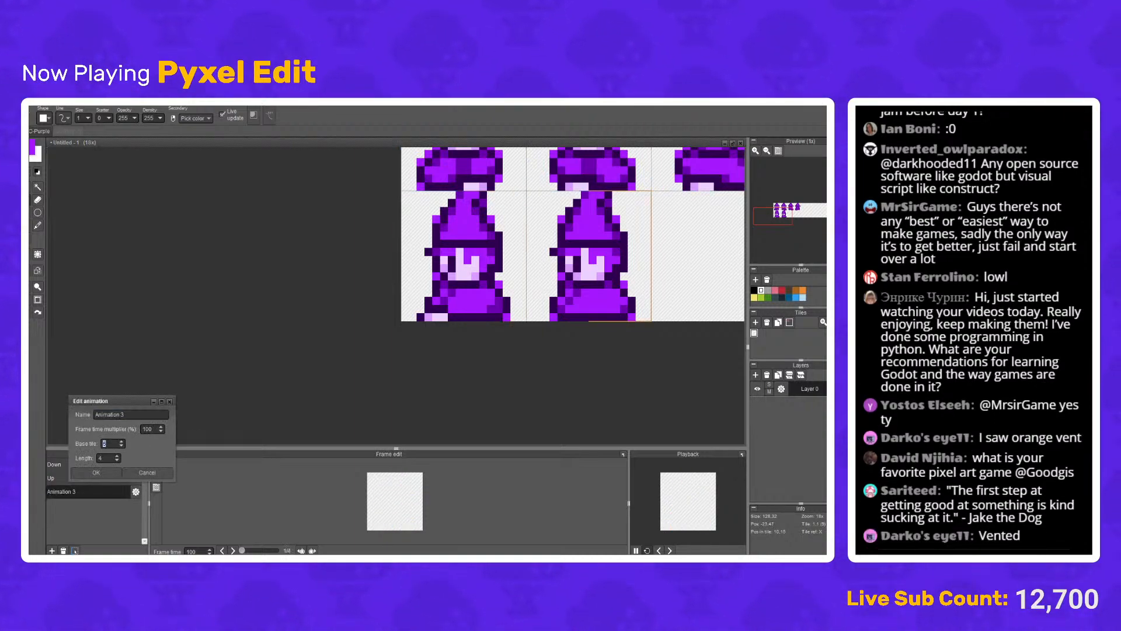
pyautogui.click(121, 441)
pyautogui.click(121, 441)
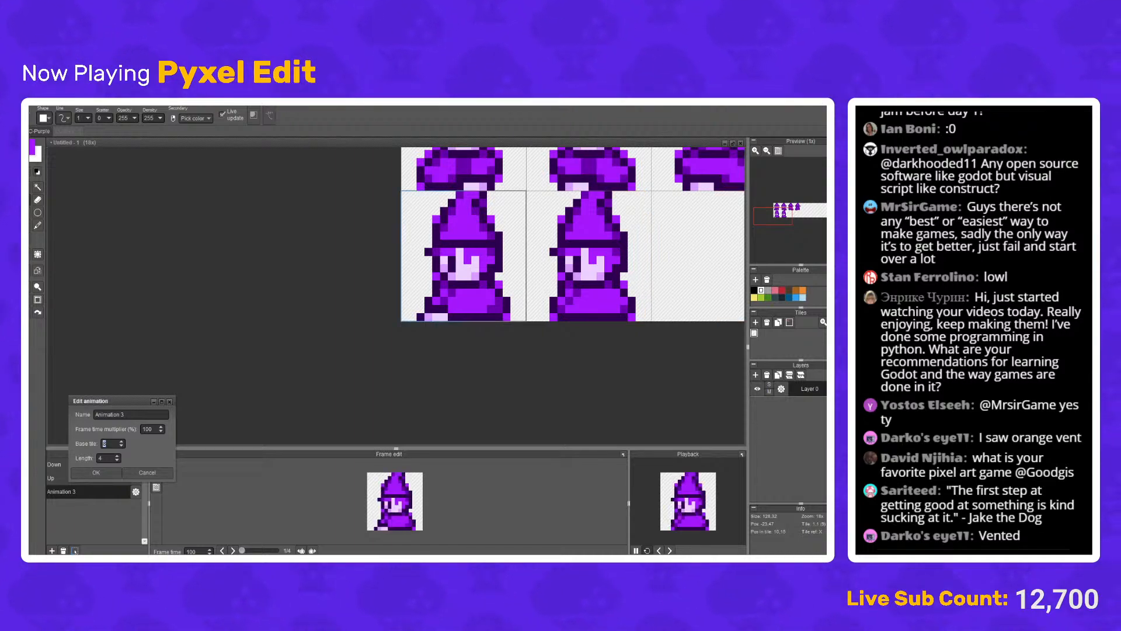
pyautogui.click(117, 460)
pyautogui.click(116, 460)
pyautogui.press('Return')
# Step: Rename the third animation as Left
pyautogui.scroll(2, 661, 235)
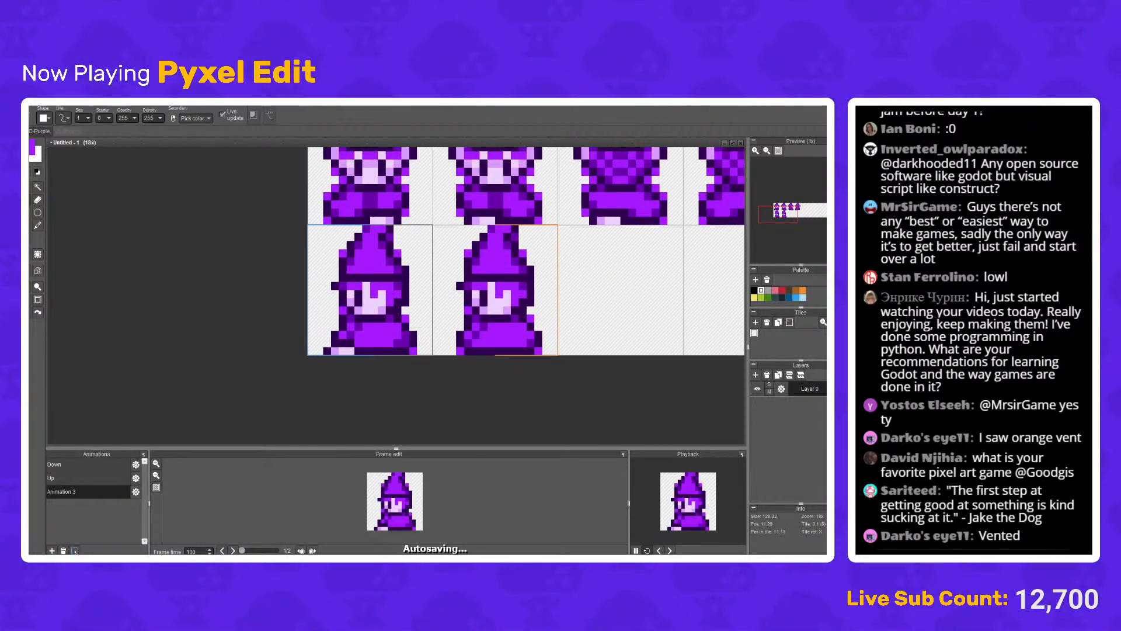
pyautogui.moveTo(471, 310); pyautogui.dragTo(388, 318)
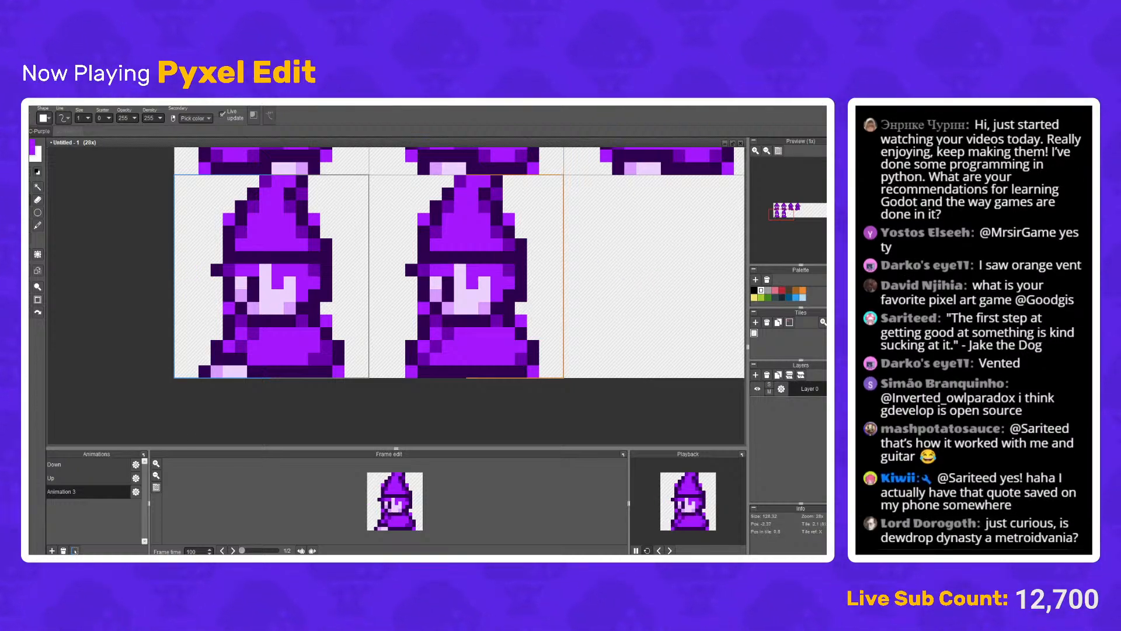
pyautogui.doubleClick(87, 491)
pyautogui.write('Left')
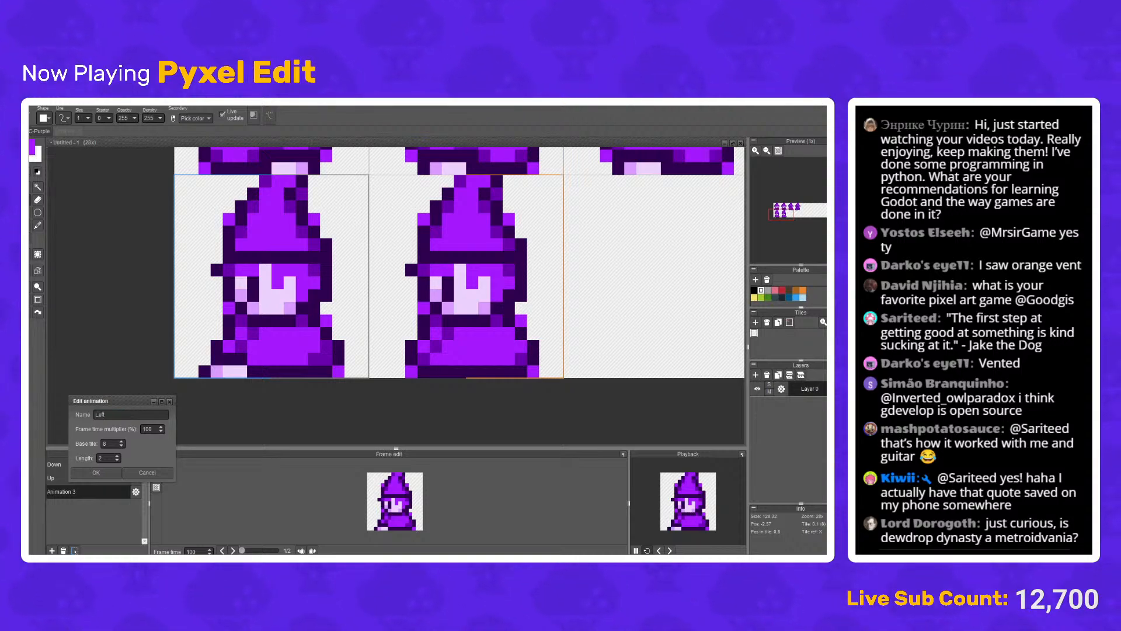
pyautogui.press('Return')
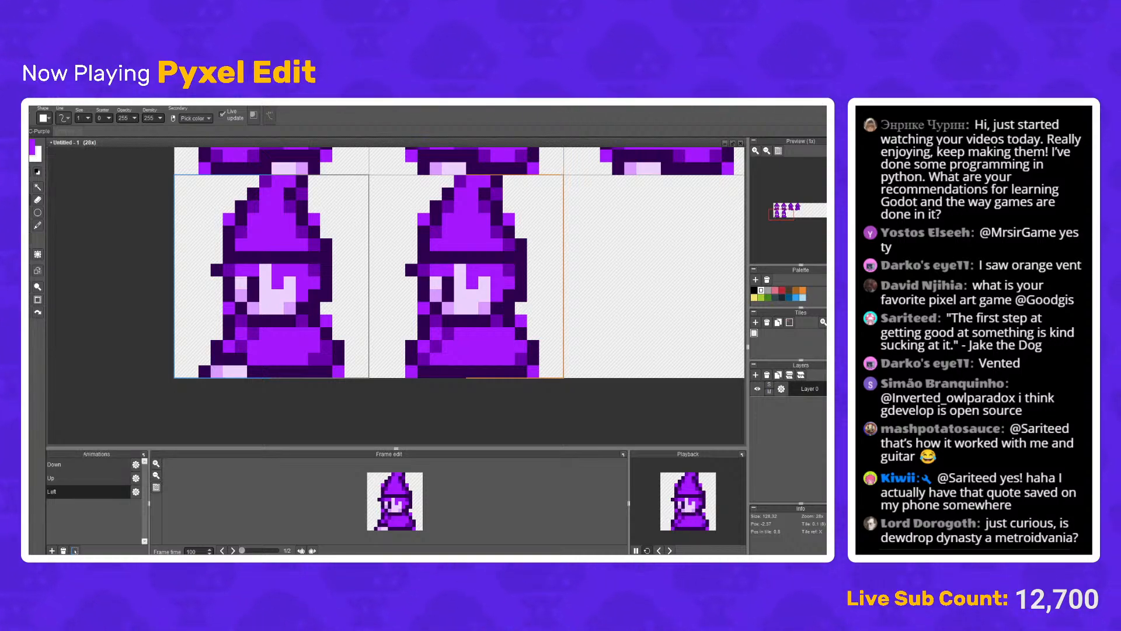
# Step: Draw a raised back foot on the first left-facing gnome in two light pink shades with a dark purple outline
pyautogui.scroll(2, 519, 269)
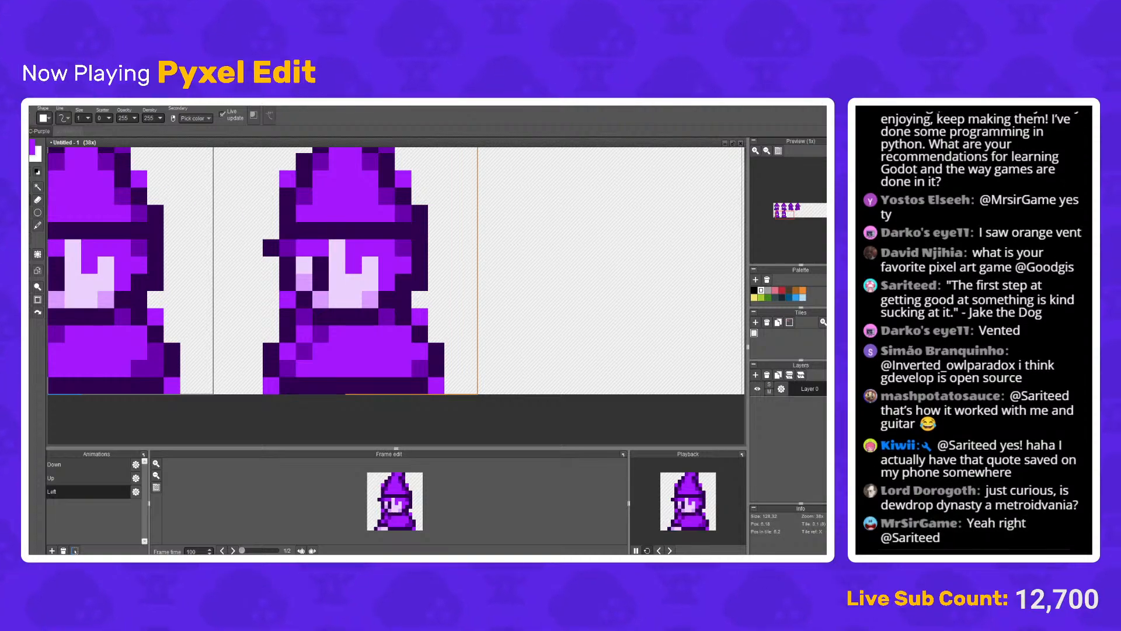
pyautogui.scroll(2, 395, 270)
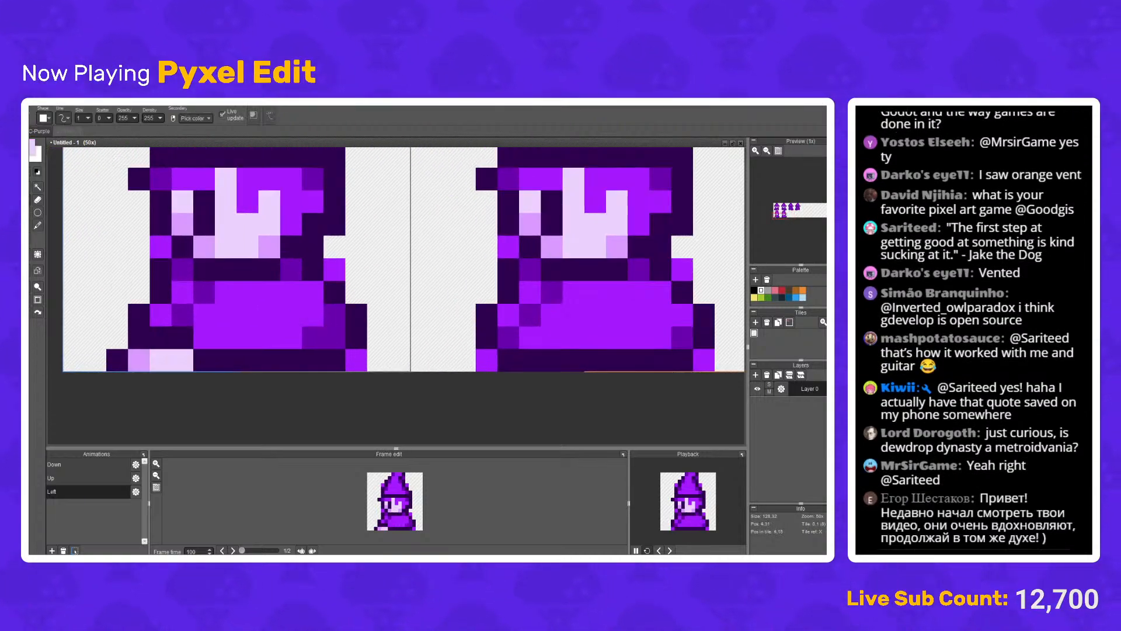
pyautogui.click(313, 360)
pyautogui.click(356, 337)
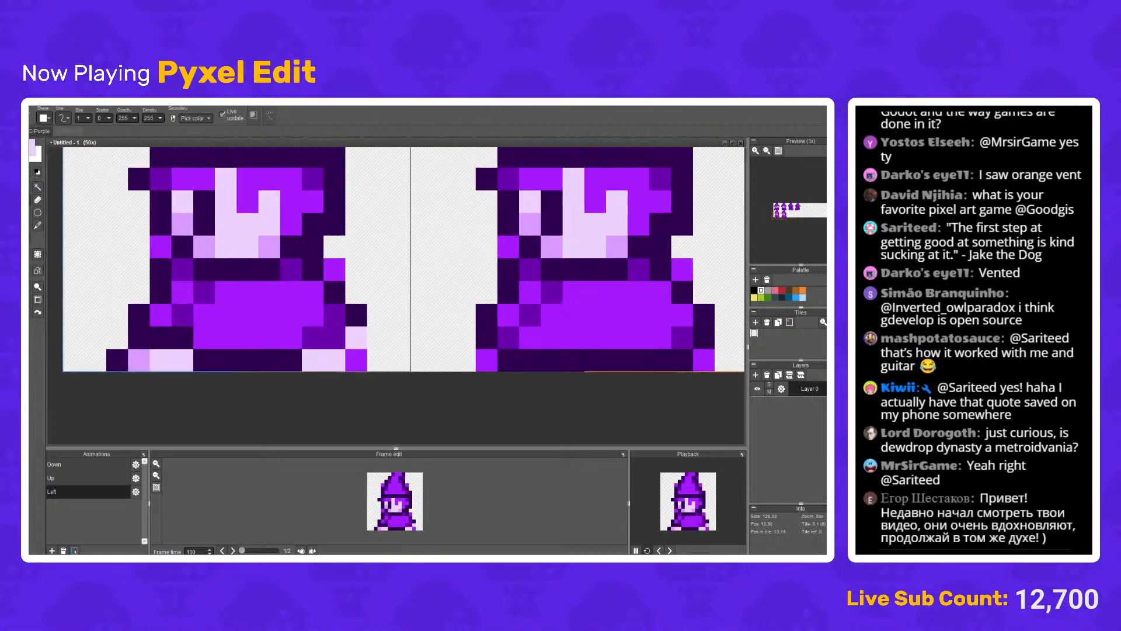
pyautogui.rightClick(139, 359)
pyautogui.click(312, 359)
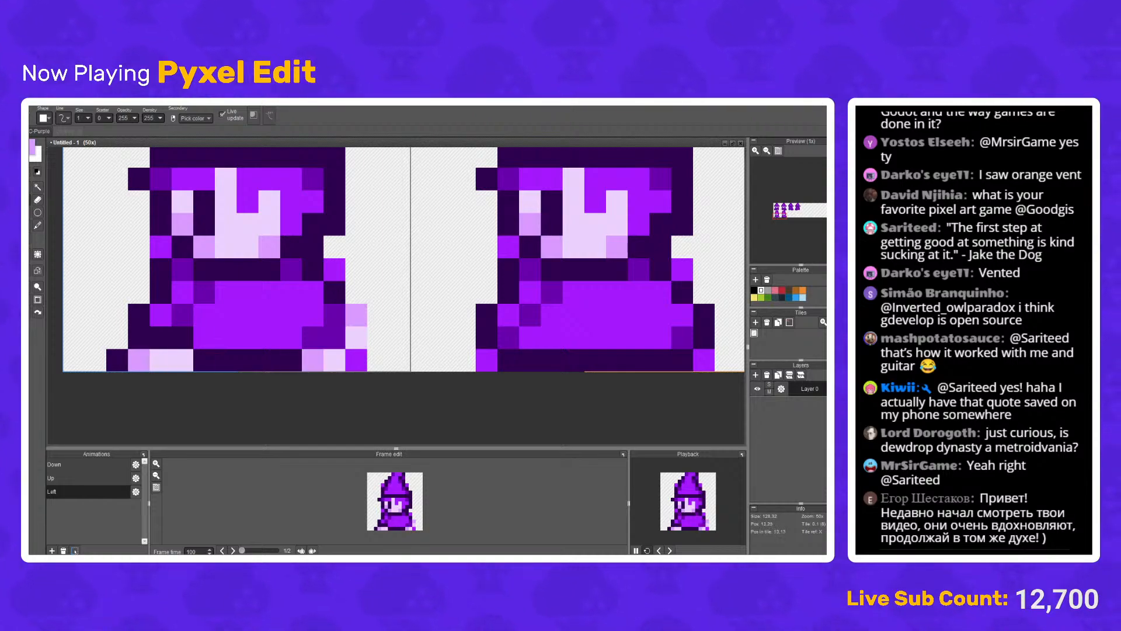
pyautogui.rightClick(356, 314)
pyautogui.click(356, 360)
pyautogui.scroll(-5, 377, 315)
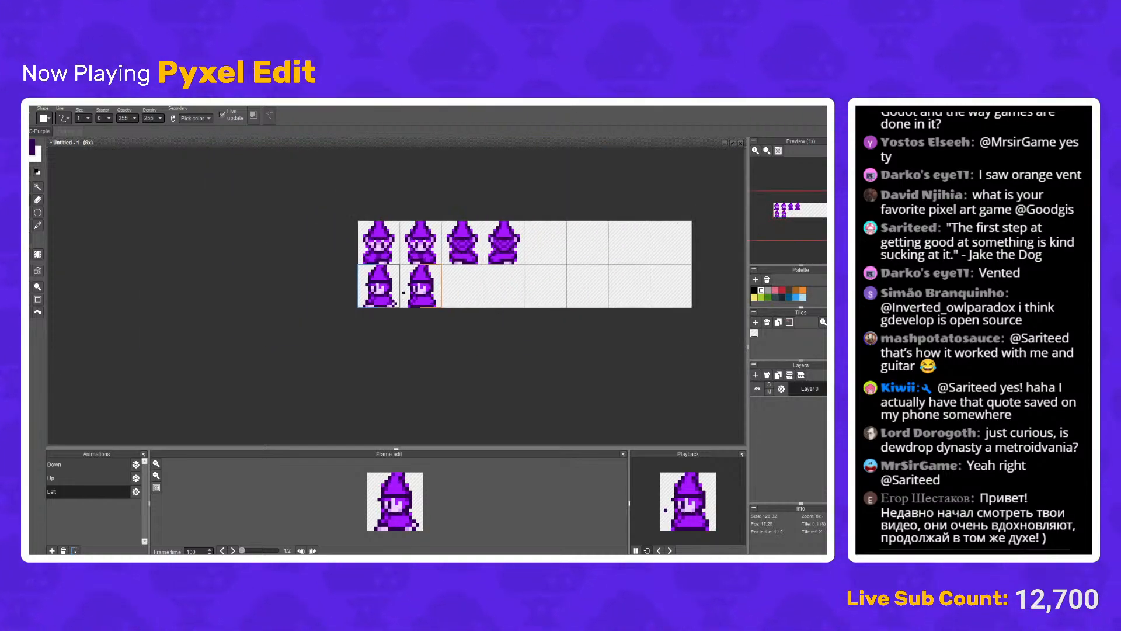
pyautogui.scroll(4, 403, 292)
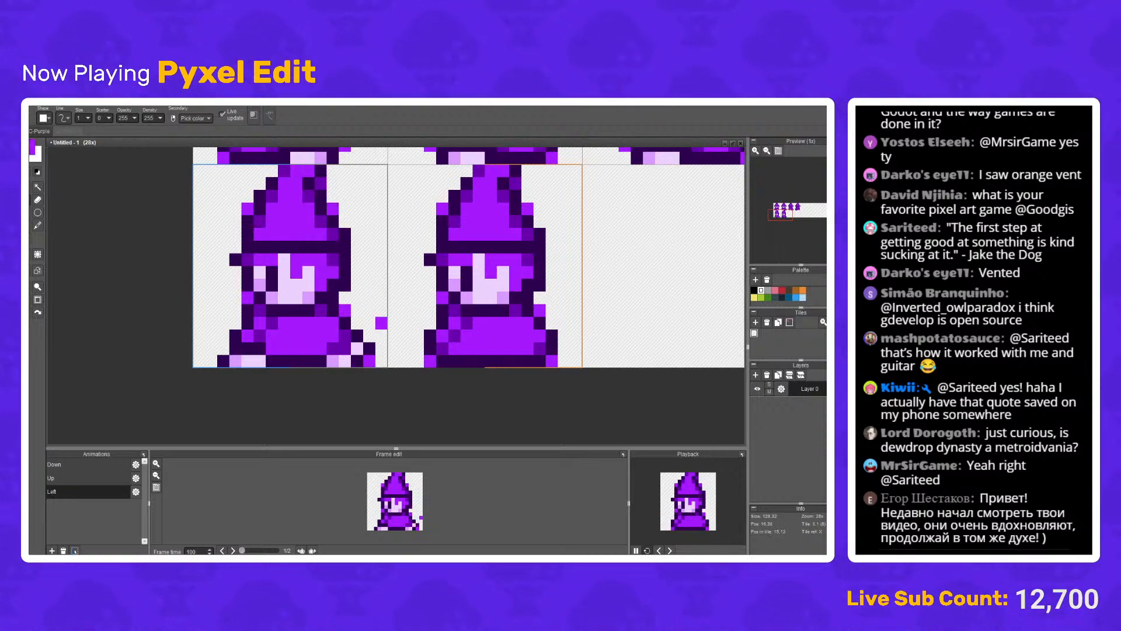
pyautogui.scroll(-4, 336, 338)
pyautogui.scroll(4, 336, 338)
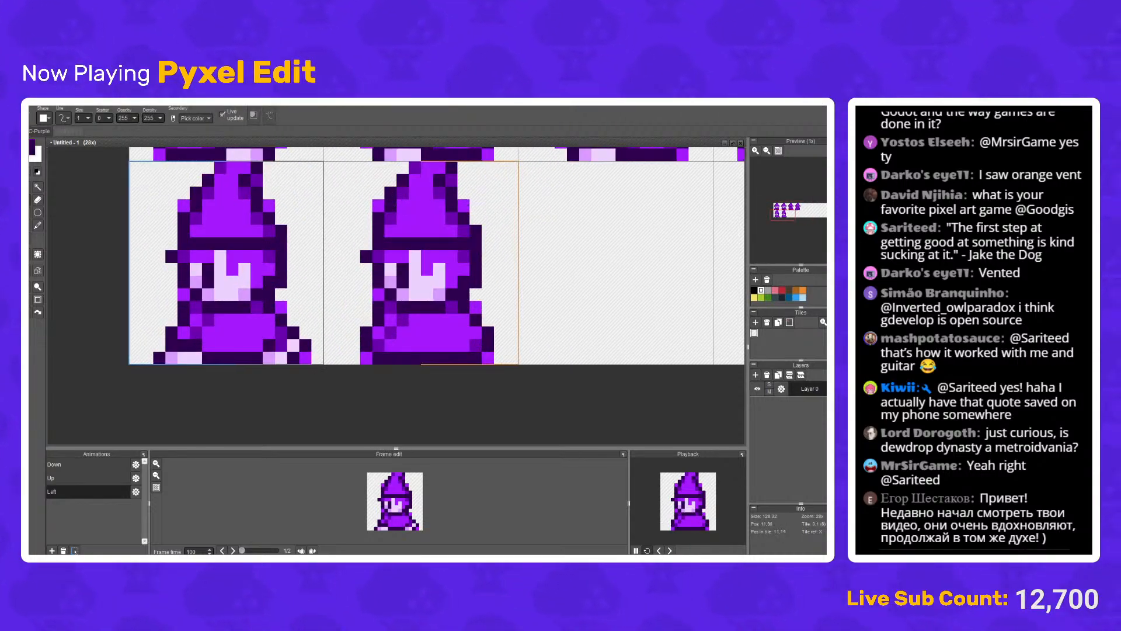
# Step: Paint a light foot with a darker pink toe under the middle of the second left-facing gnome's robe, outlined above in dark purple
pyautogui.scroll(-2, 301, 359)
pyautogui.scroll(-1, 378, 316)
pyautogui.scroll(3, 377, 315)
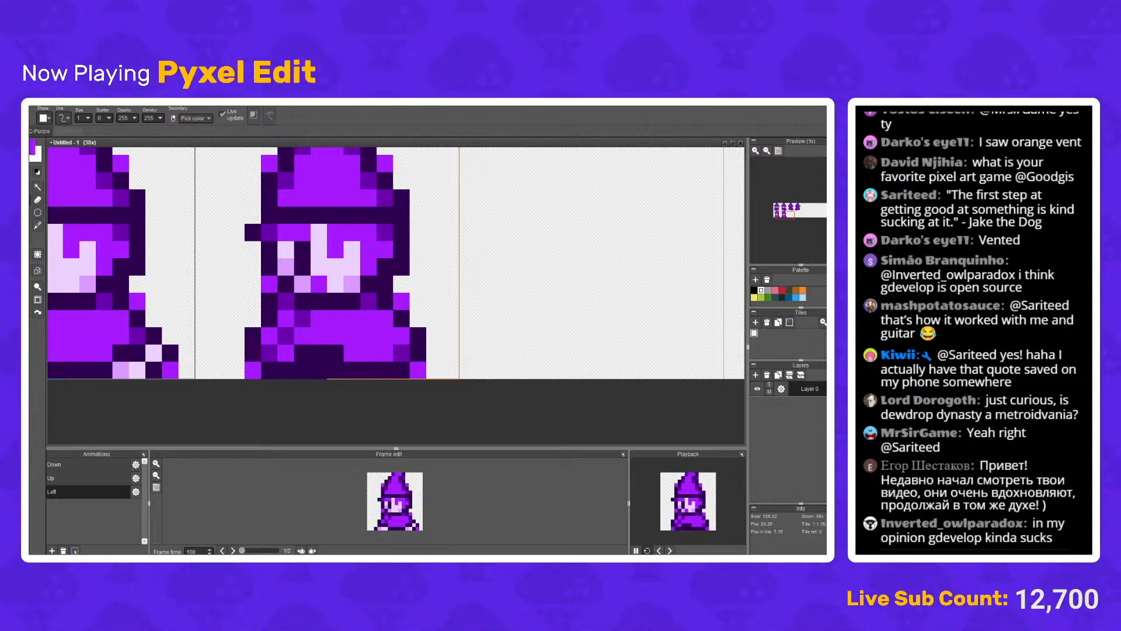
pyautogui.click(301, 370)
pyautogui.click(318, 370)
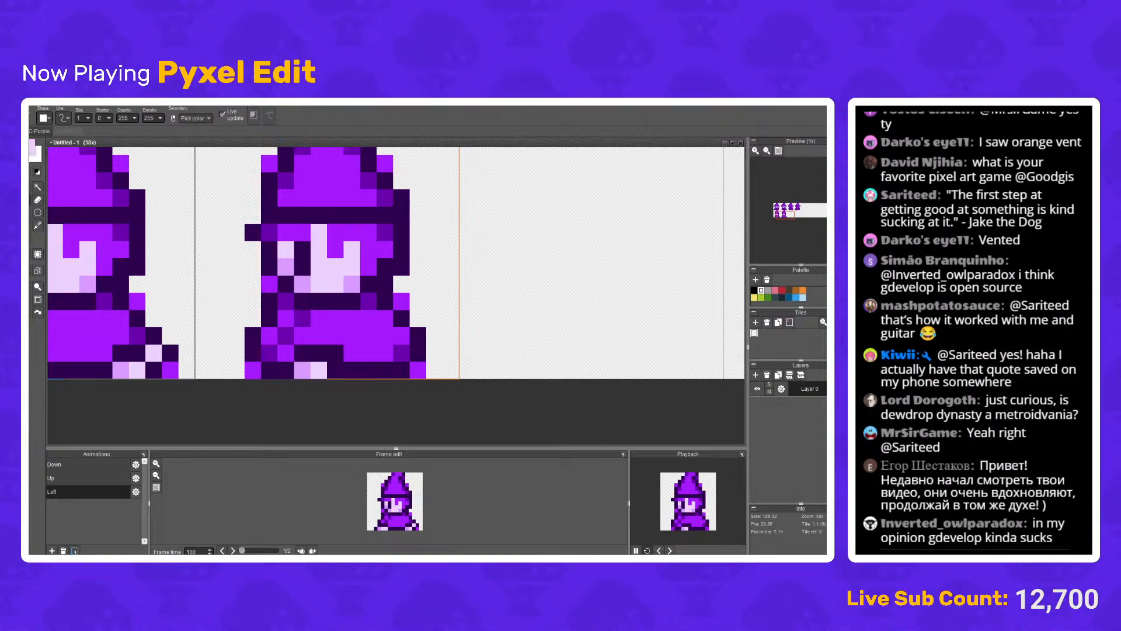
pyautogui.click(336, 370)
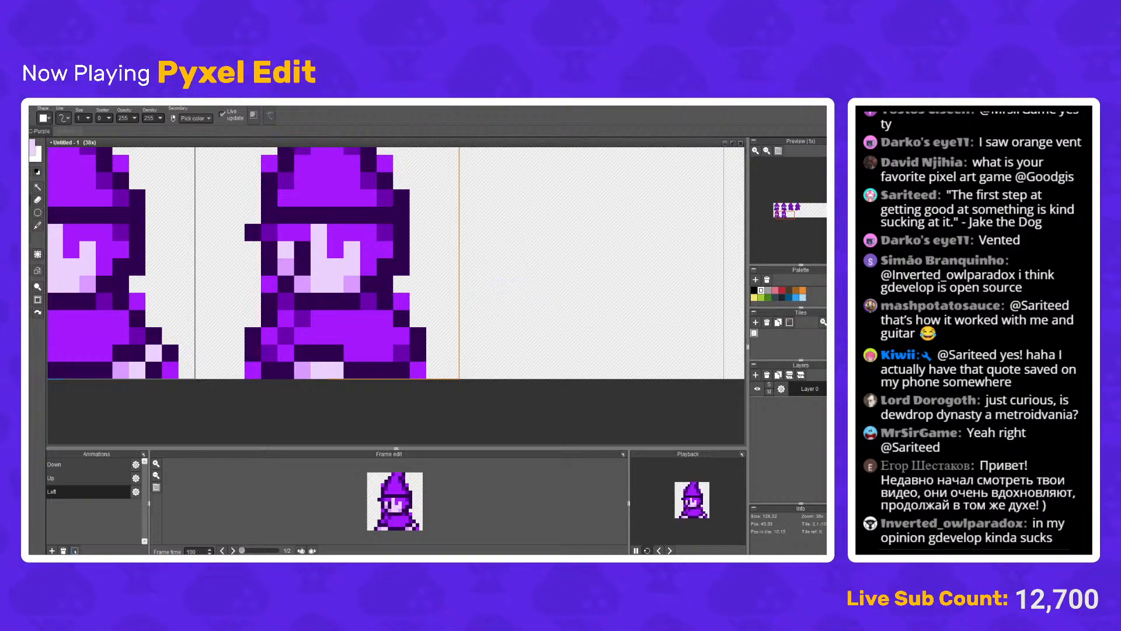
pyautogui.scroll(-2, 435, 301)
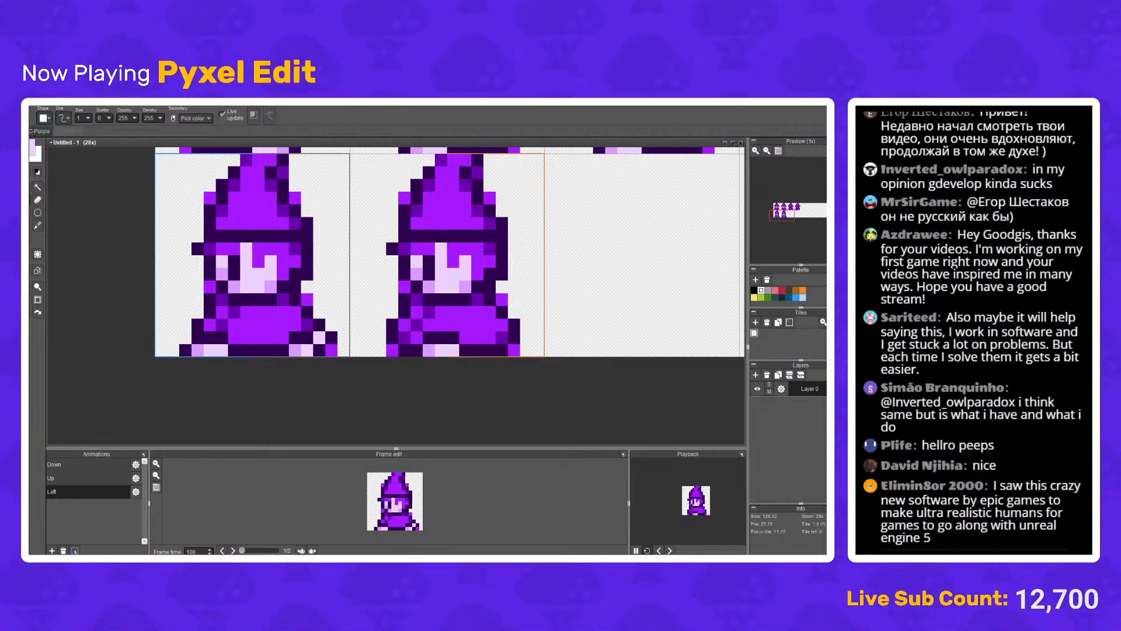
# Step: Paint a 3×3-pixel bright purple square and a matching yellow square diagonally below it in the empty tile beside the second left-facing gnome
pyautogui.rightClick(442, 198)
pyautogui.moveTo(441, 198); pyautogui.dragTo(275, 277)
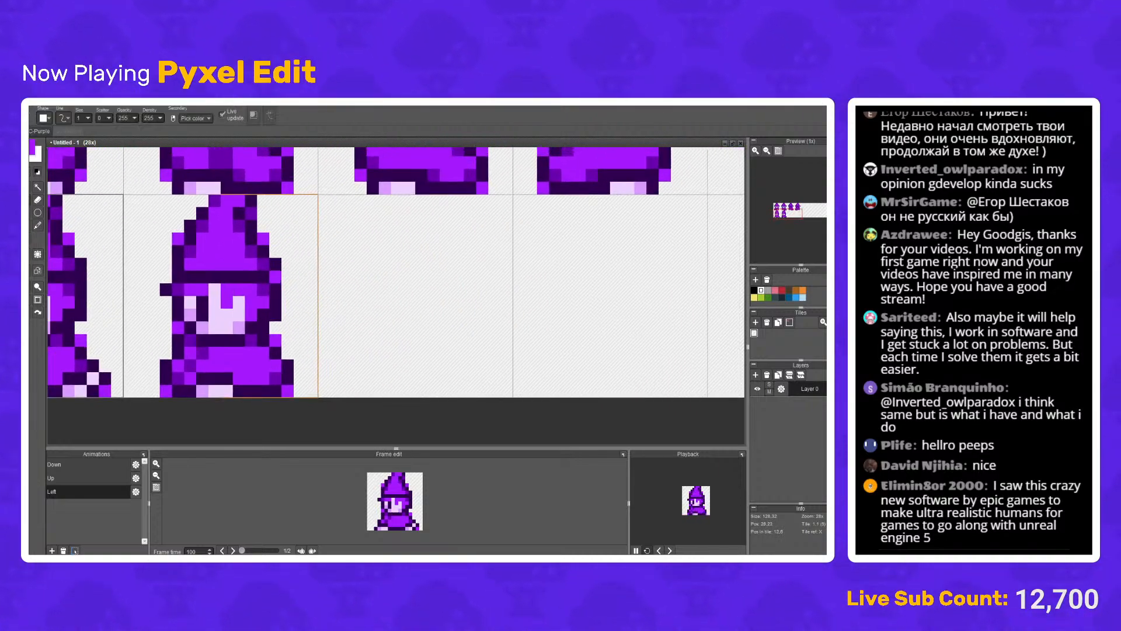
pyautogui.moveTo(373, 277)
pyautogui.mouseDown()
pyautogui.moveTo(361, 264)
pyautogui.moveTo(373, 277)
pyautogui.moveTo(361, 276)
pyautogui.moveTo(386, 277)
pyautogui.mouseUp()
pyautogui.click(33, 147)
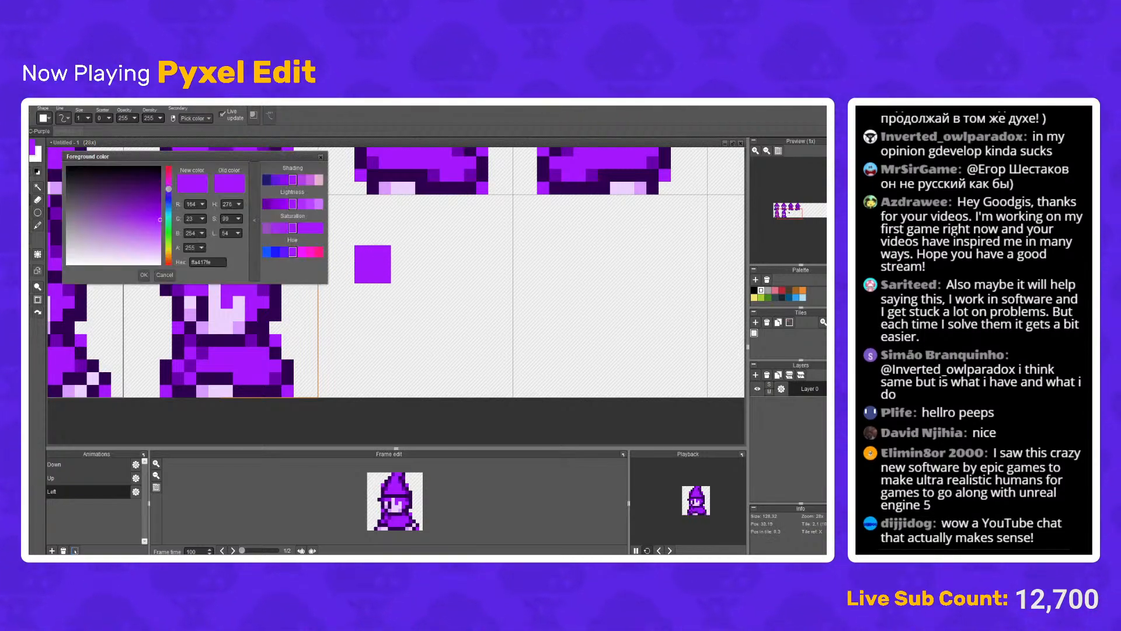
pyautogui.click(168, 250)
pyautogui.press('Return')
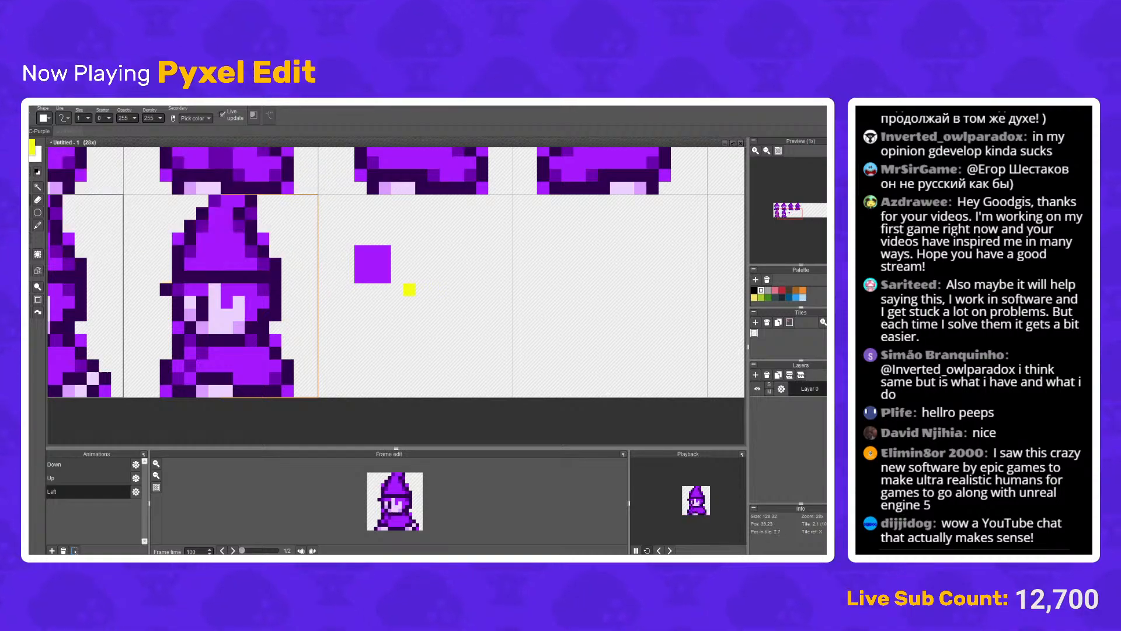
pyautogui.moveTo(397, 290)
pyautogui.mouseDown()
pyautogui.moveTo(422, 302)
pyautogui.moveTo(397, 315)
pyautogui.moveTo(422, 314)
pyautogui.mouseUp()
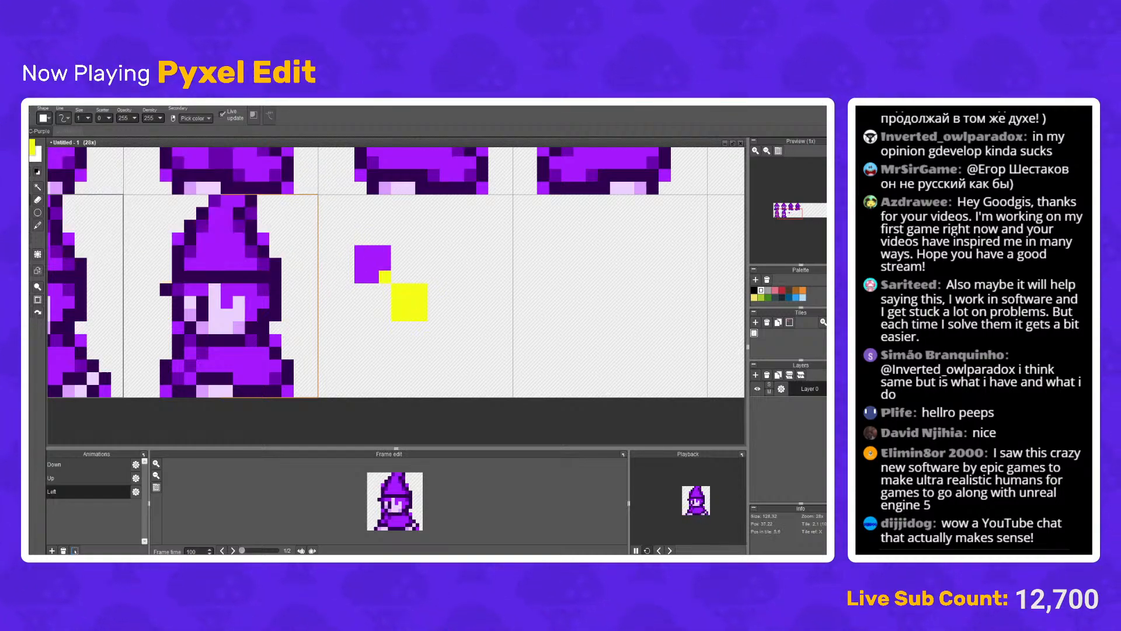
pyautogui.scroll(-5, 433, 301)
pyautogui.scroll(6, 429, 303)
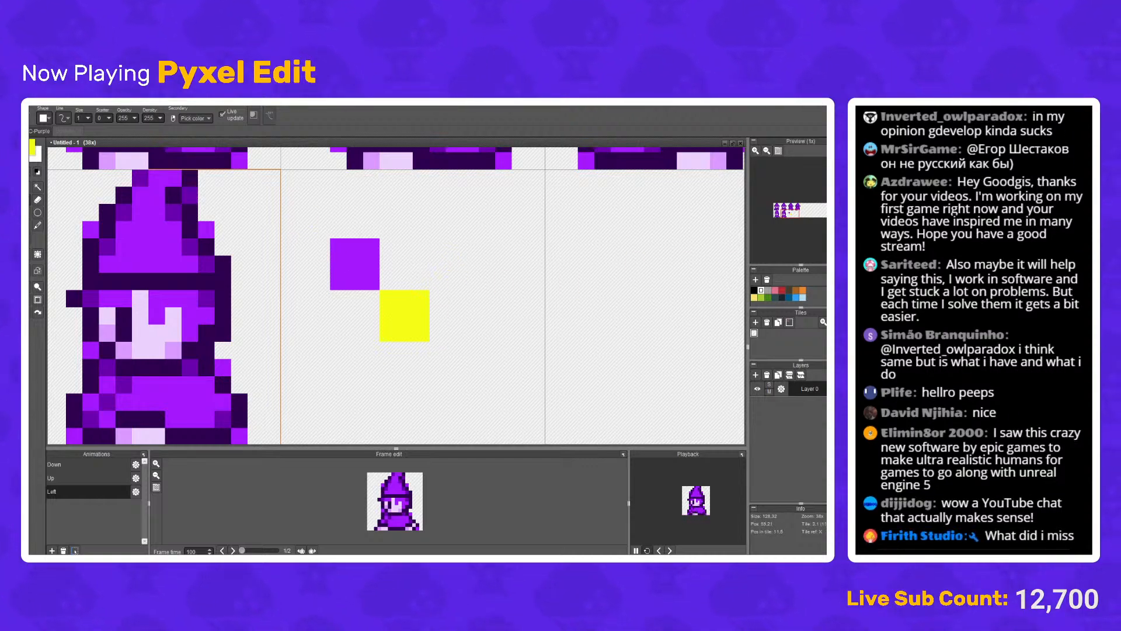
# Step: Paint a 2×2-pixel bright red square in the same tile, across from the purple square
pyautogui.click(782, 289)
pyautogui.click(32, 146)
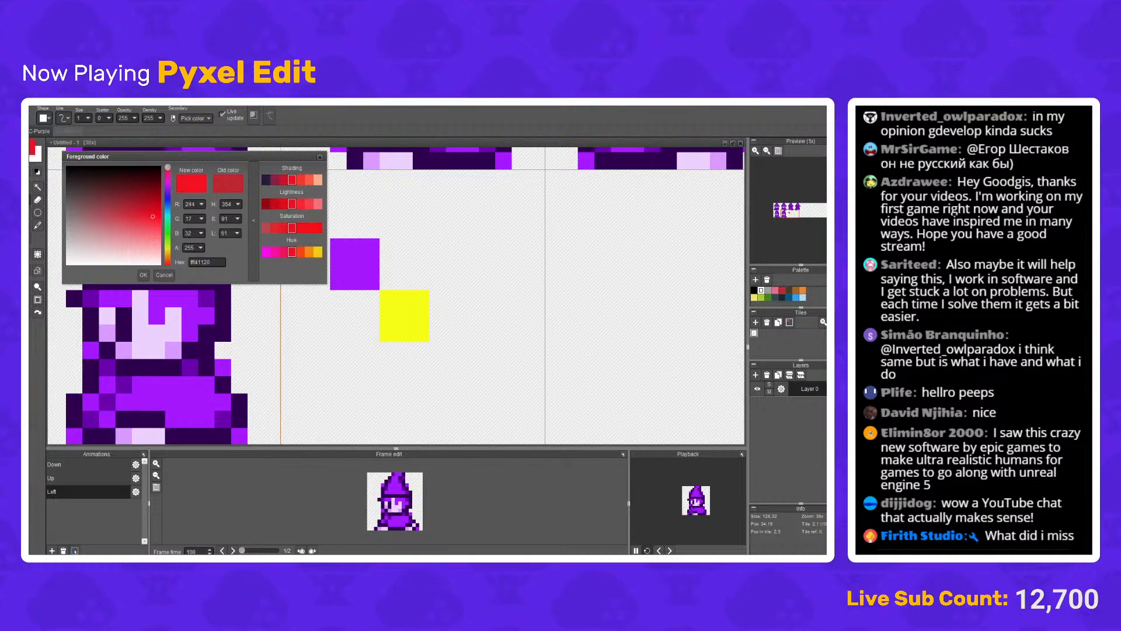
pyautogui.press('Return')
pyautogui.moveTo(469, 247)
pyautogui.mouseDown()
pyautogui.moveTo(487, 246)
pyautogui.moveTo(470, 282)
pyautogui.moveTo(487, 281)
pyautogui.mouseUp()
pyautogui.press('e')
pyautogui.press('b')
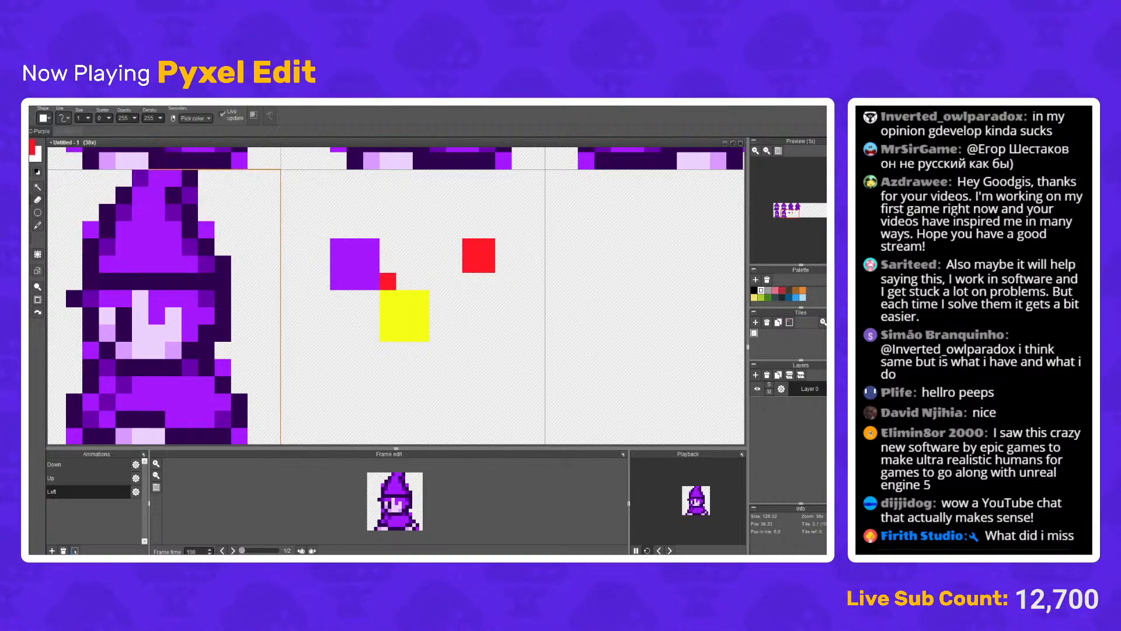
# Step: Paint a 2×2-pixel light blue square from the palette below the yellow square
pyautogui.click(795, 297)
pyautogui.moveTo(454, 402)
pyautogui.mouseDown()
pyautogui.moveTo(437, 401)
pyautogui.moveTo(437, 384)
pyautogui.mouseUp()
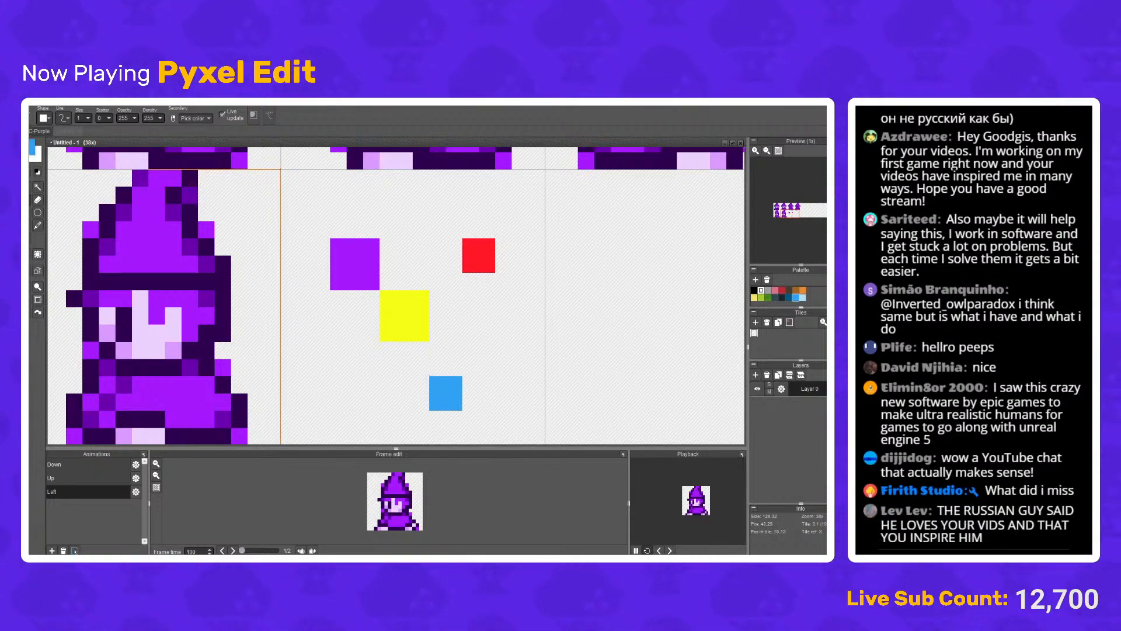
pyautogui.click(355, 264)
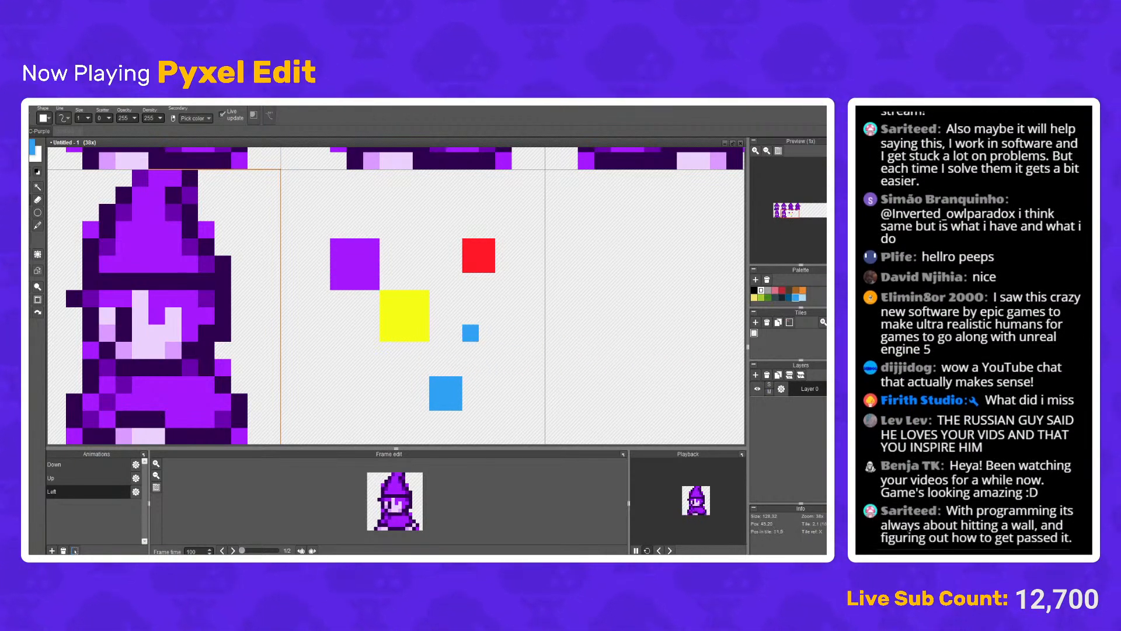
# Step: Paint a 2×2-pixel orange square beside the light blue one and a 2×2-pixel yellow-green square beside the red one
pyautogui.click(753, 297)
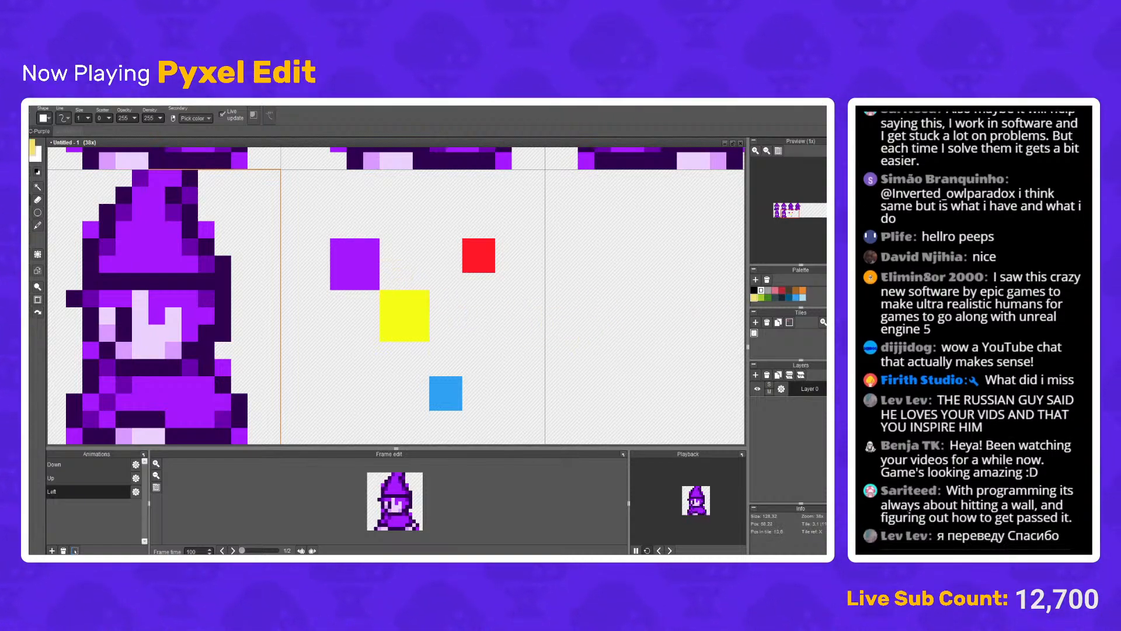
pyautogui.click(34, 149)
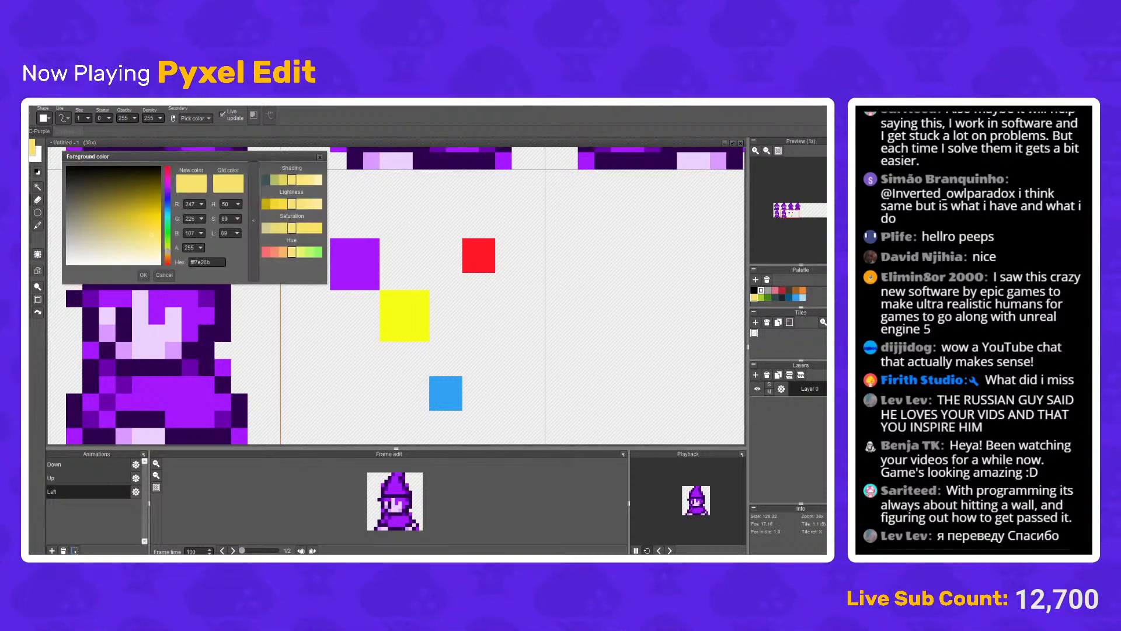
pyautogui.moveTo(167, 251); pyautogui.dragTo(167, 258)
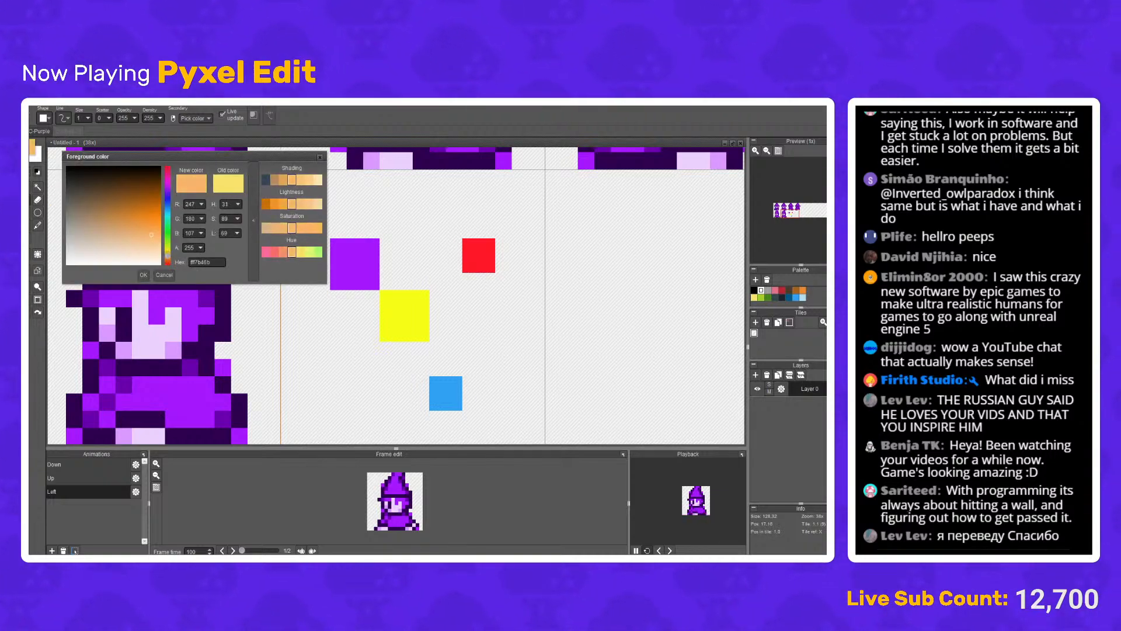
pyautogui.click(143, 275)
pyautogui.moveTo(470, 384); pyautogui.dragTo(470, 402)
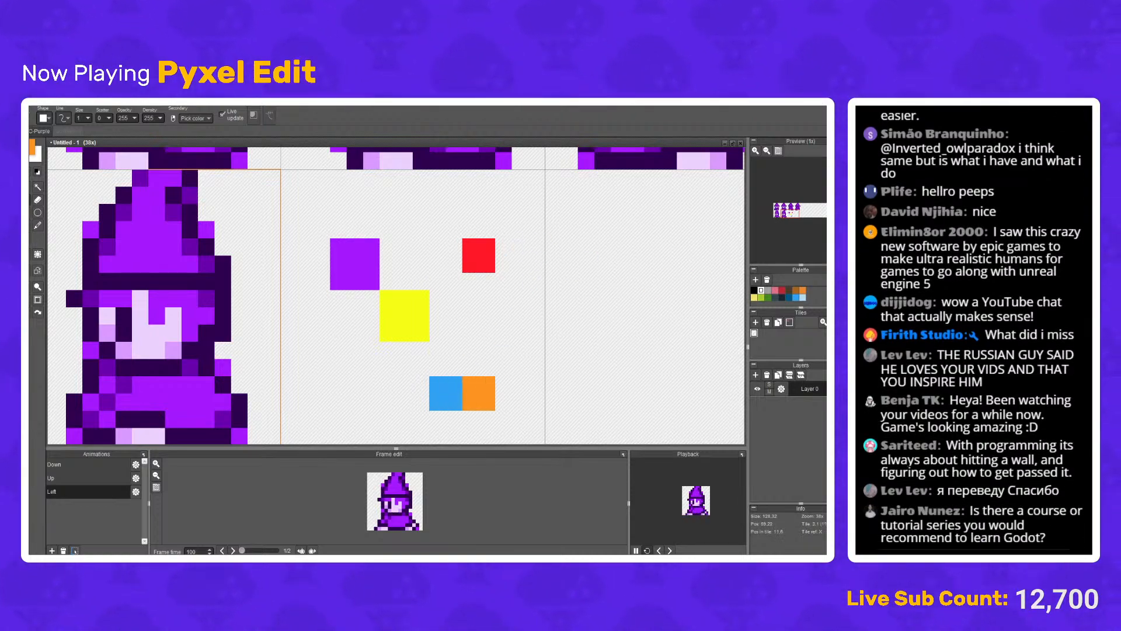
pyautogui.click(761, 297)
pyautogui.moveTo(503, 247)
pyautogui.mouseDown()
pyautogui.moveTo(520, 264)
pyautogui.moveTo(503, 264)
pyautogui.mouseUp()
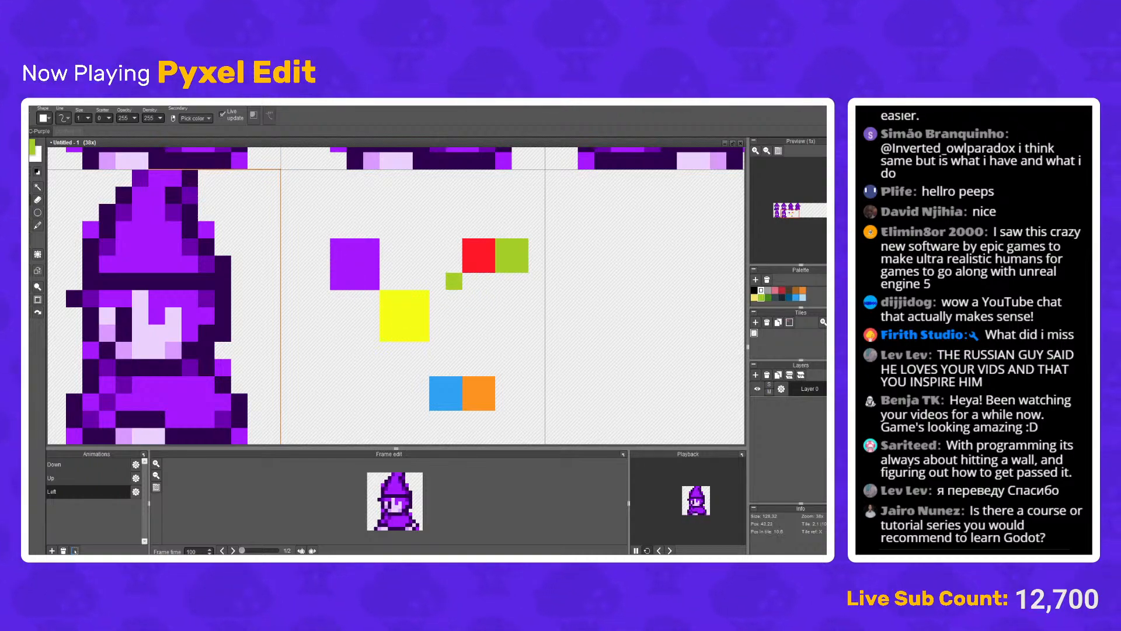
# Step: Delete all the colour swatches from the tile beside the second left-facing gnome and clear the selection
pyautogui.click(26, 187)
pyautogui.scroll(-3, 451, 296)
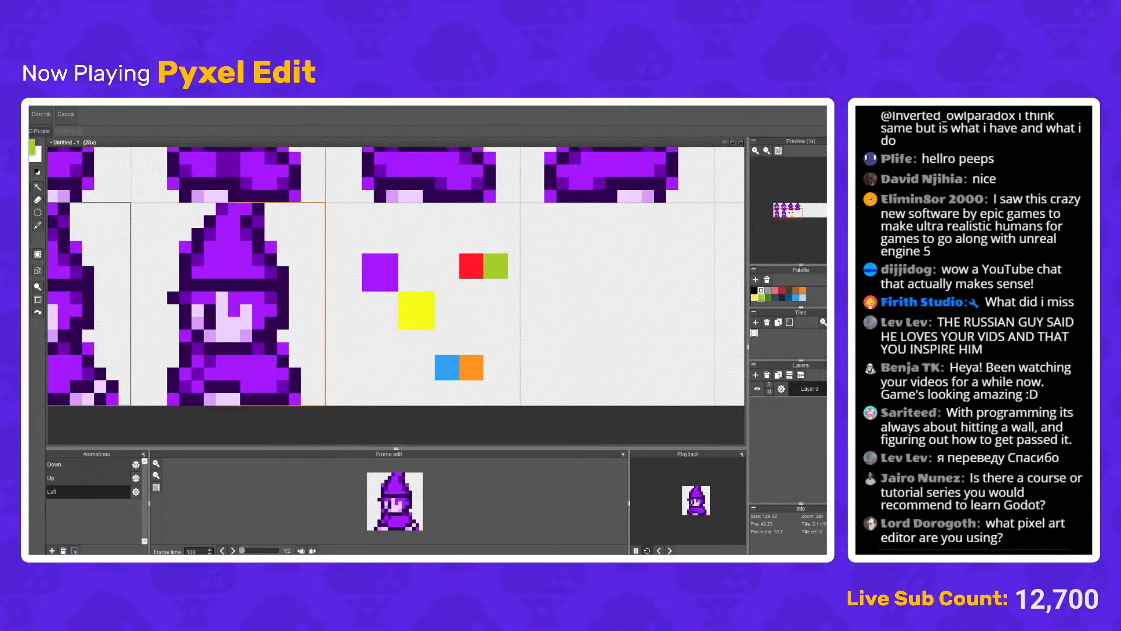
pyautogui.moveTo(545, 405); pyautogui.dragTo(350, 228)
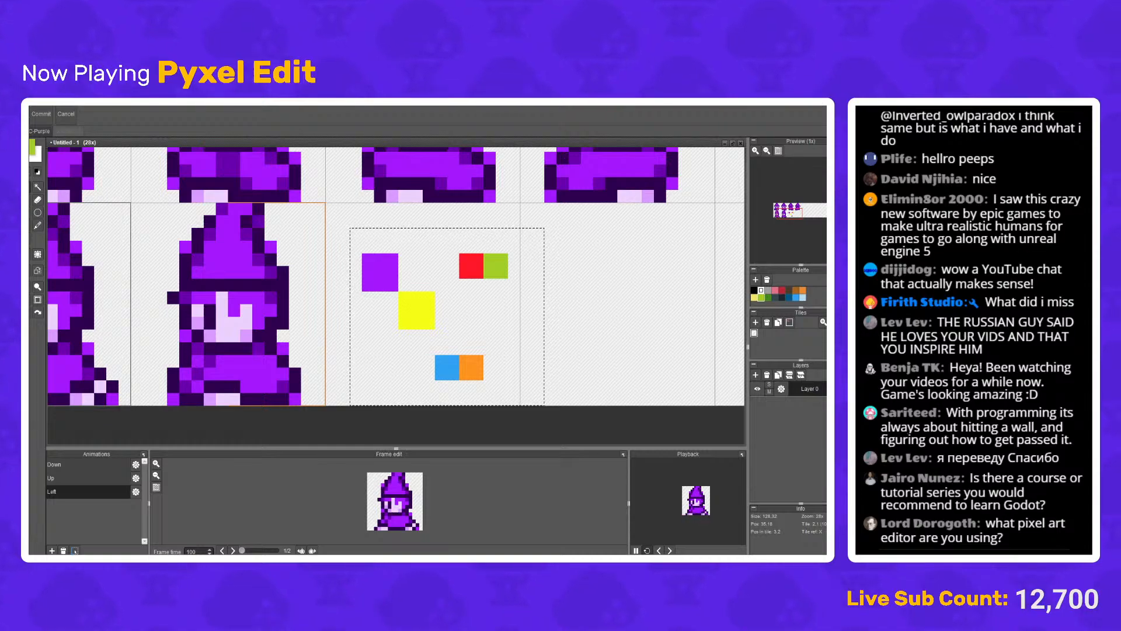
pyautogui.press('Delete')
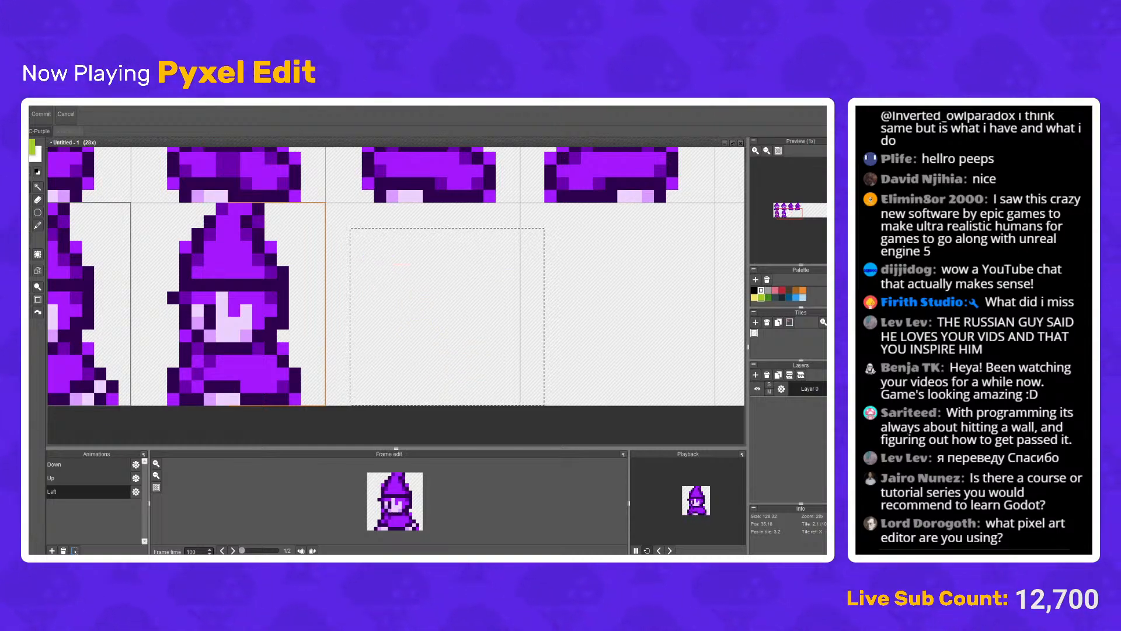
pyautogui.hotkey('ctrl', 'd')
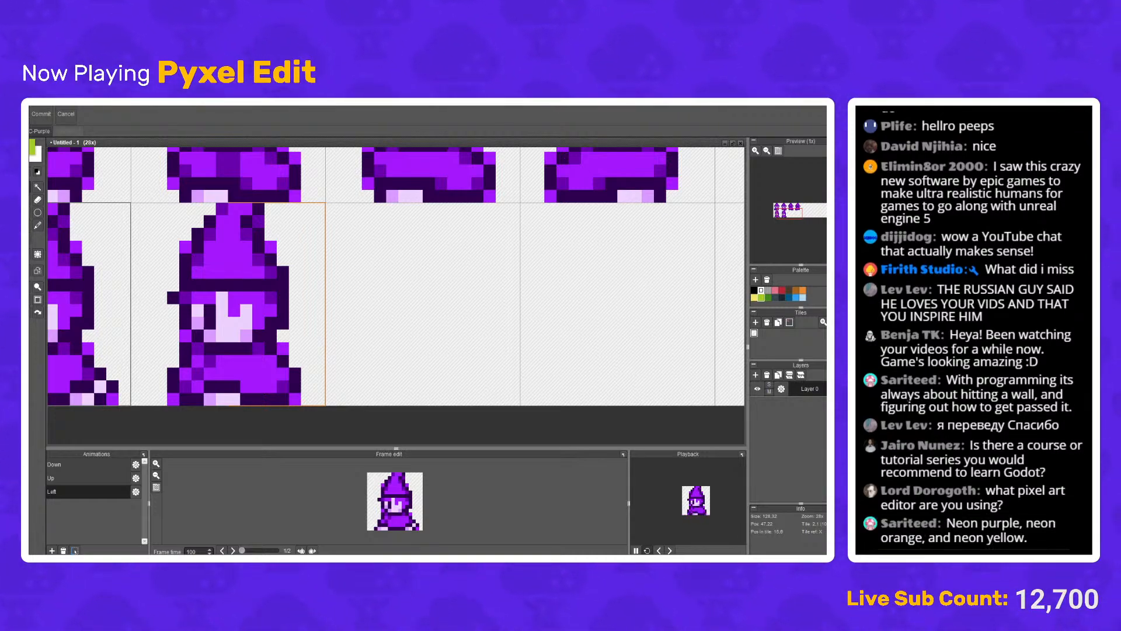
# Step: Play the Down animation in an enlarged playback preview to review the walk
pyautogui.hscroll(-5, 396, 289)
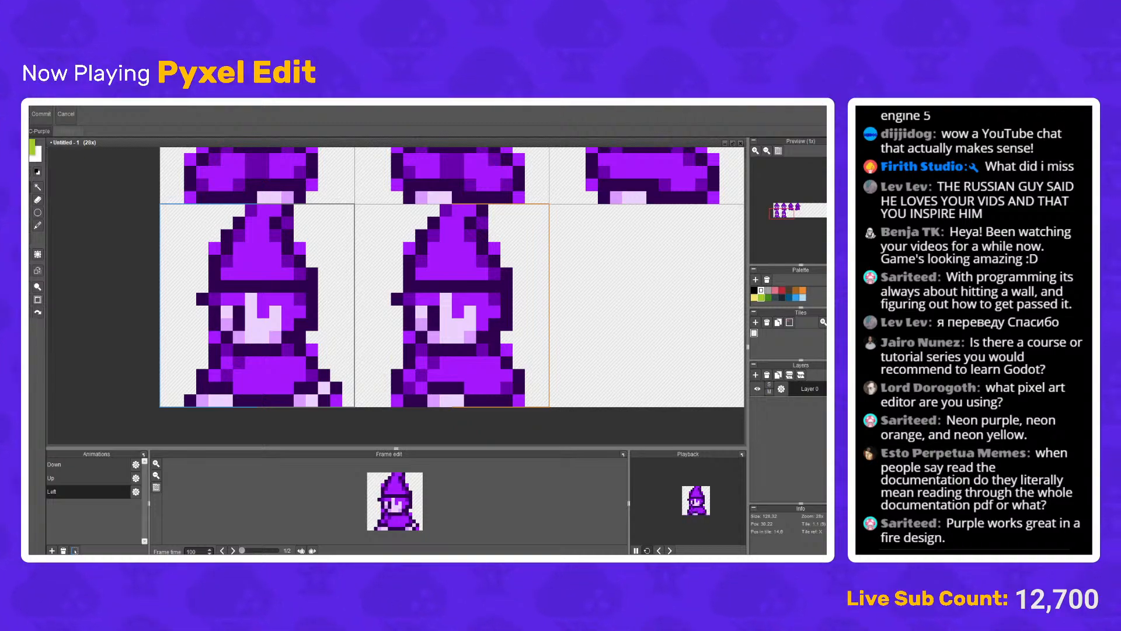
pyautogui.click(87, 464)
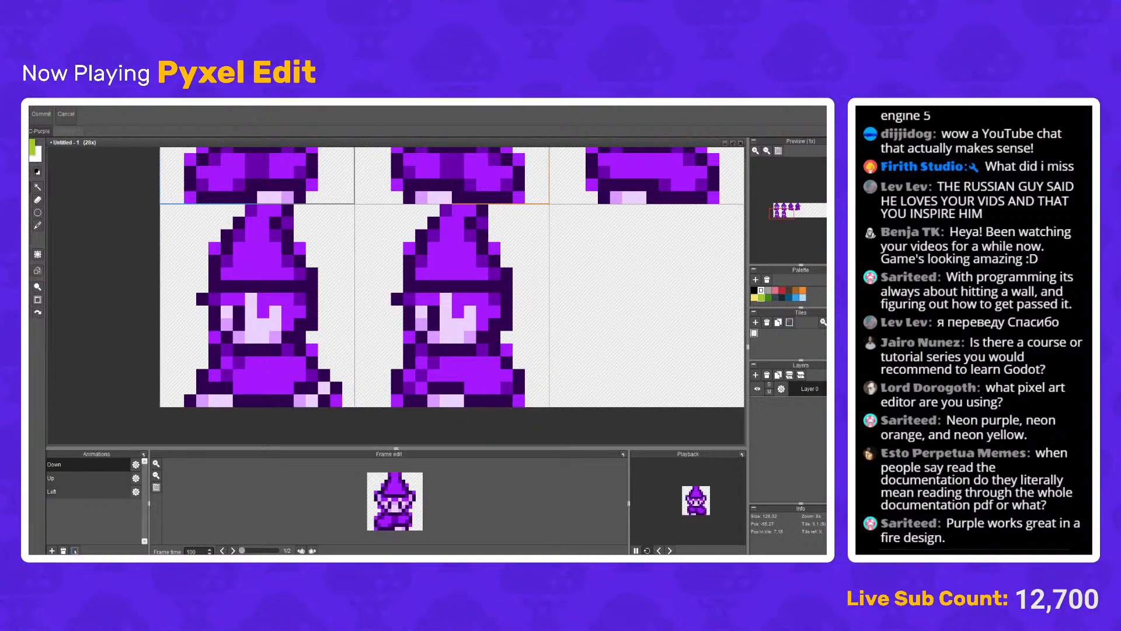
pyautogui.scroll(5, 688, 500)
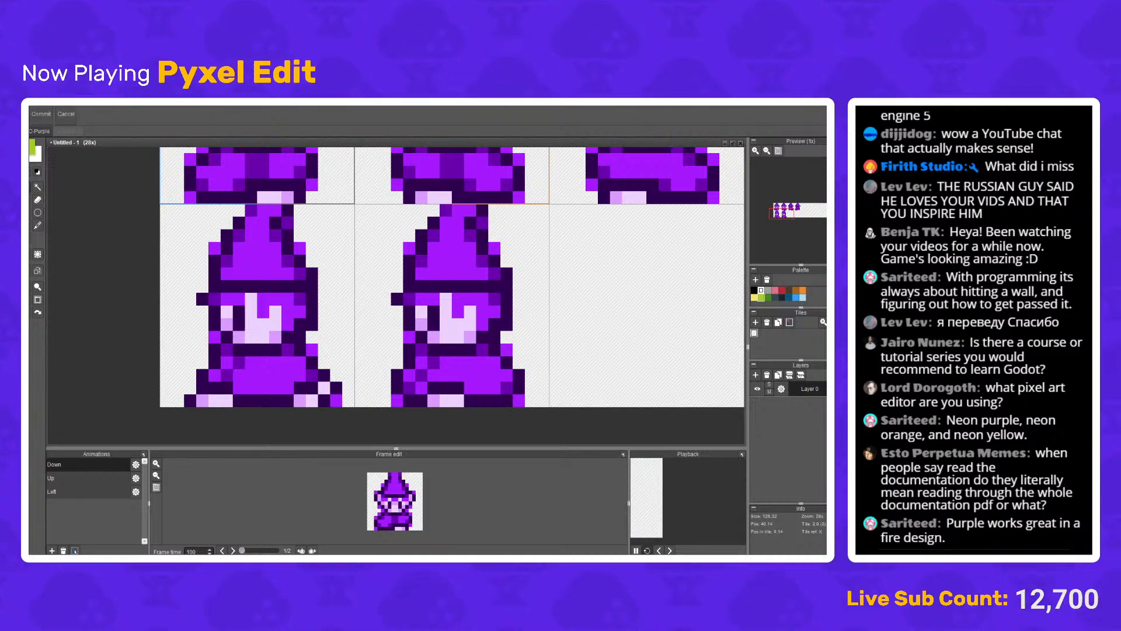
pyautogui.scroll(-5, 688, 500)
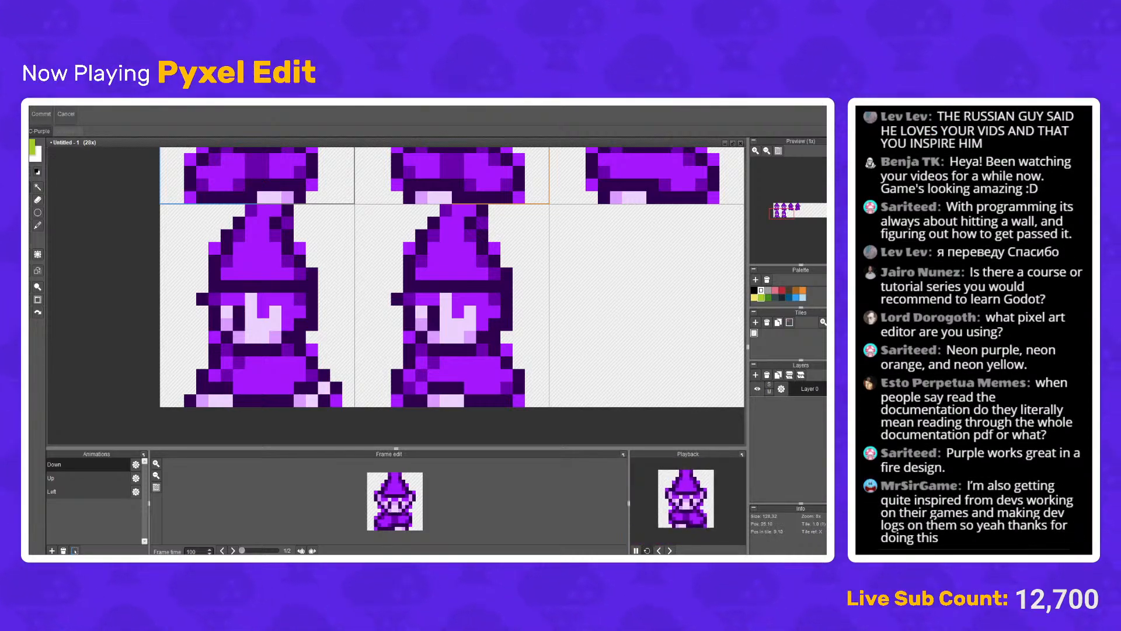
pyautogui.moveTo(643, 448); pyautogui.dragTo(644, 395)
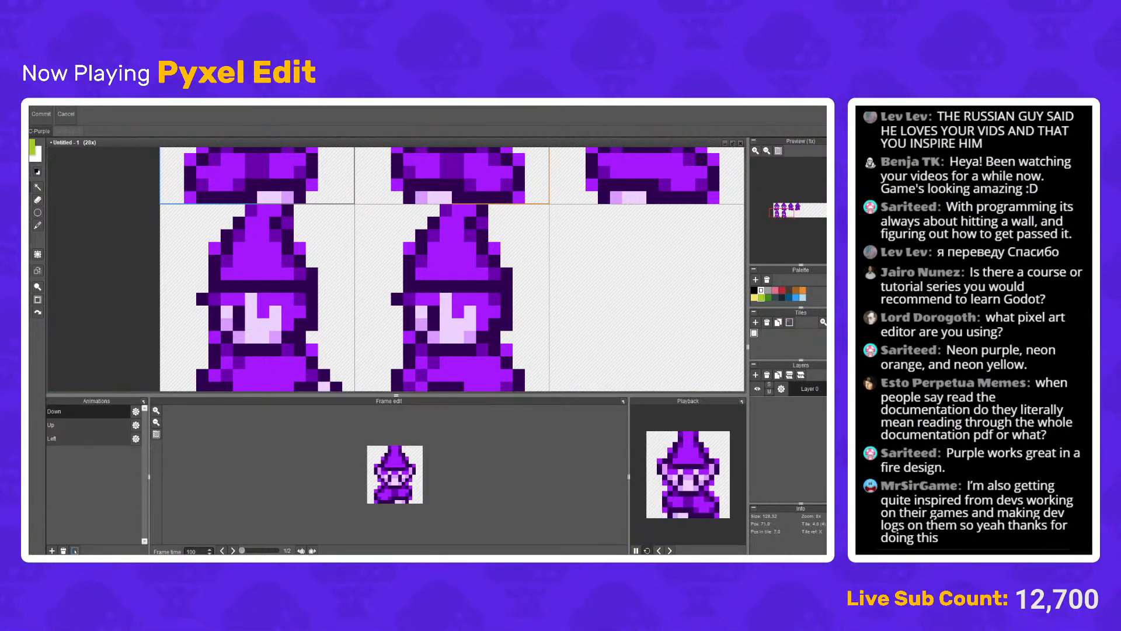
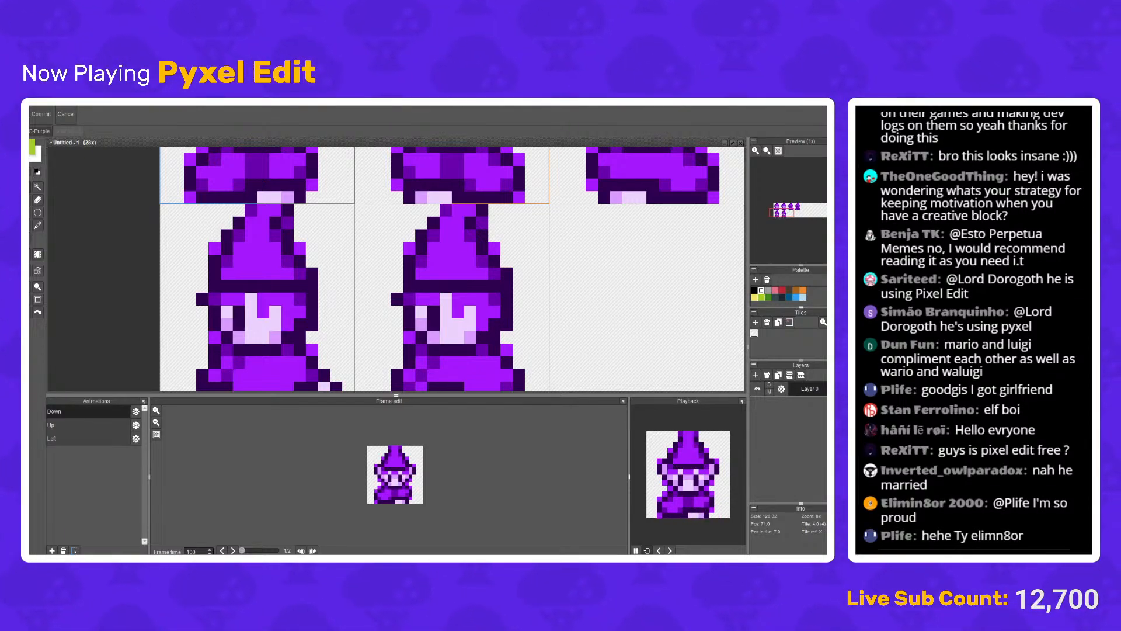
# Step: Reduce the height of the animation area slightly and switch the playback to the Left animation
pyautogui.scroll(-4, 395, 268)
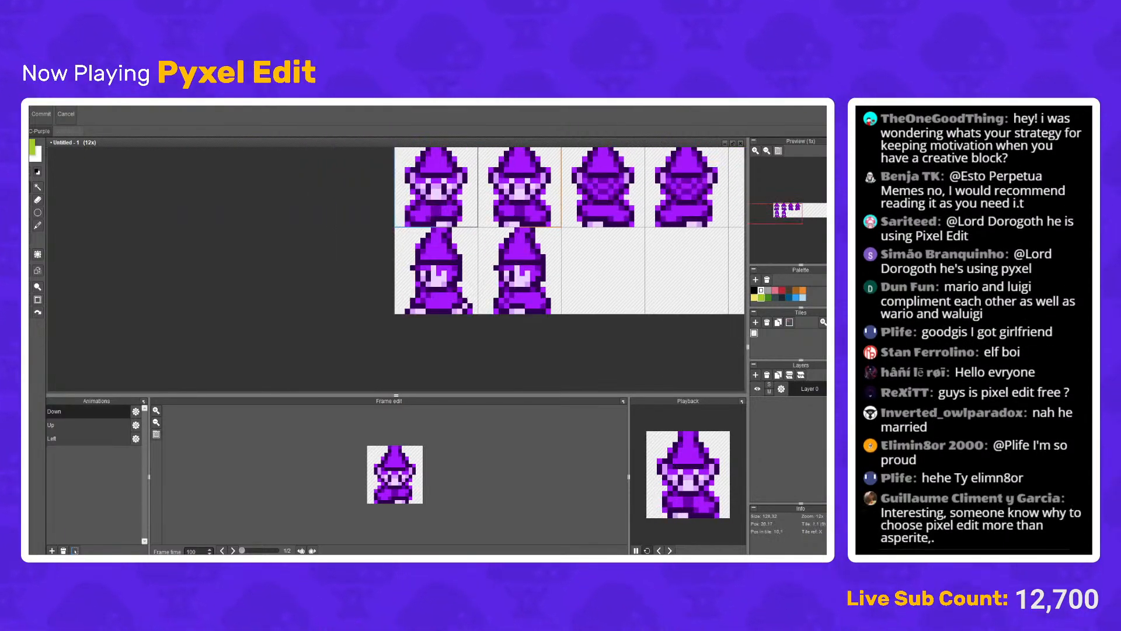
pyautogui.moveTo(632, 189); pyautogui.dragTo(507, 218)
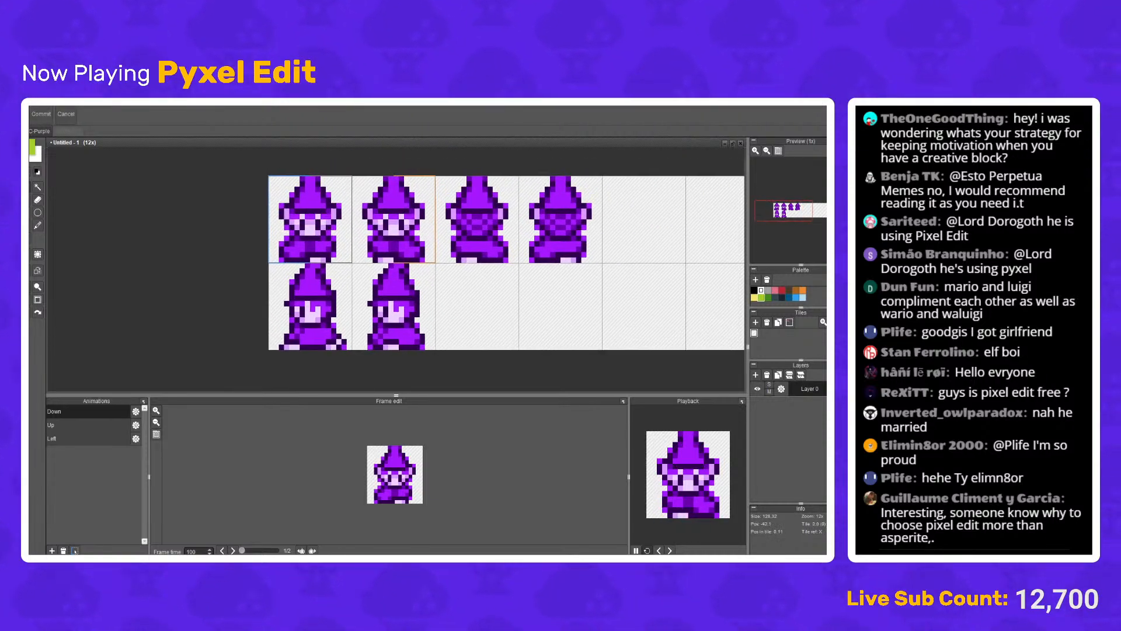
pyautogui.press('b')
pyautogui.scroll(3, 316, 331)
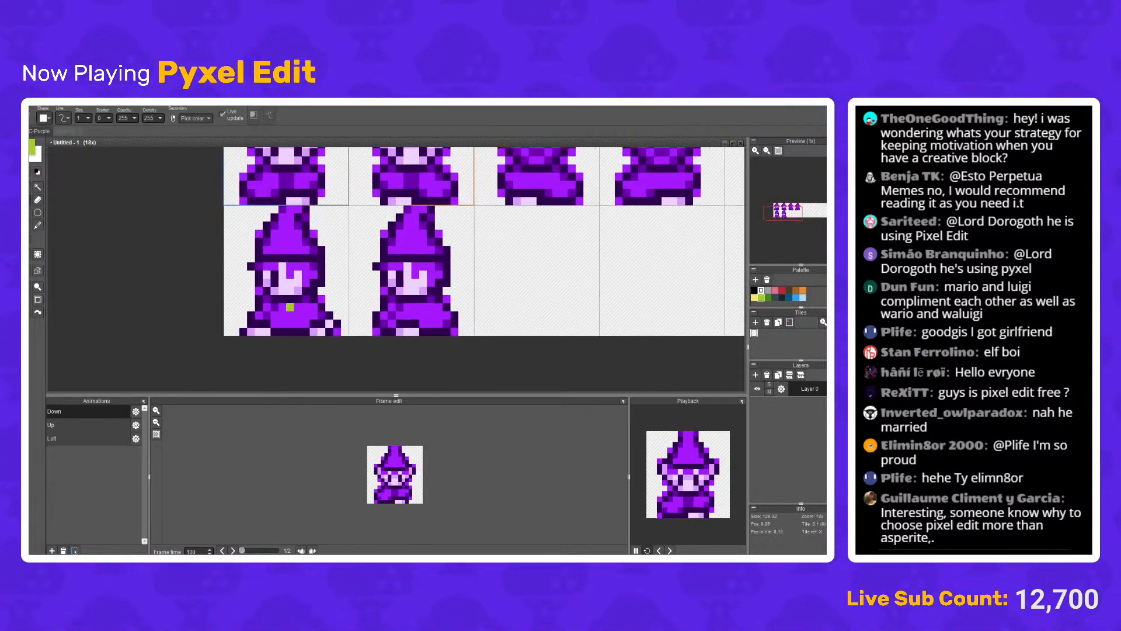
pyautogui.moveTo(395, 395); pyautogui.dragTo(396, 419)
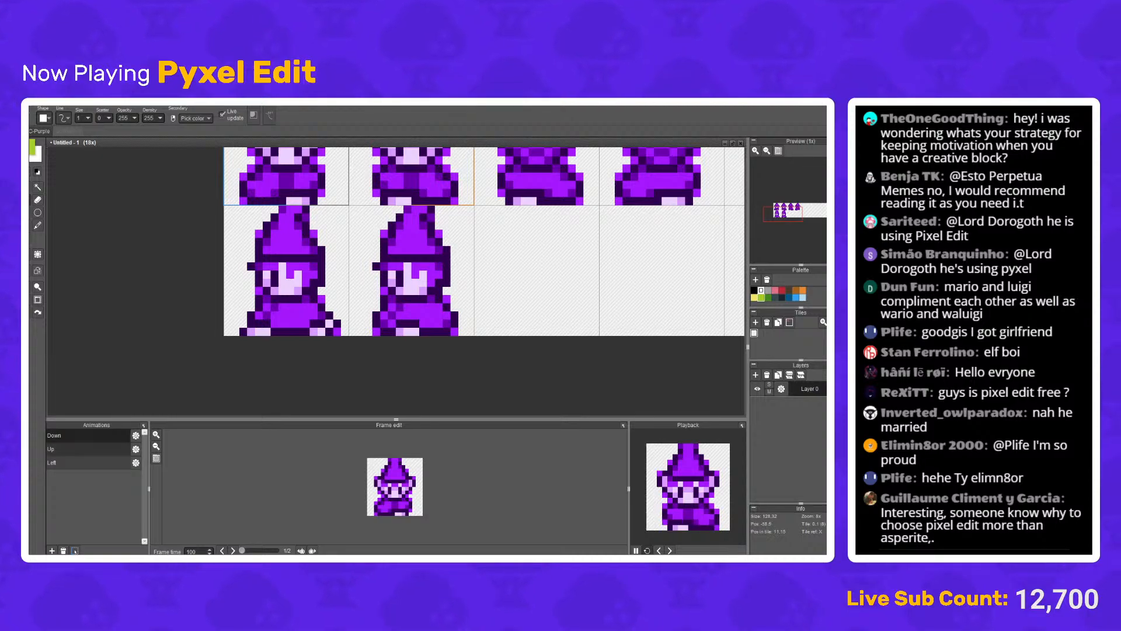
pyautogui.click(70, 462)
# Step: Repaint the first left-facing gnome's front foot with a light purple pixel, dark purple outline pixels and a bright purple toe
pyautogui.scroll(5, 250, 283)
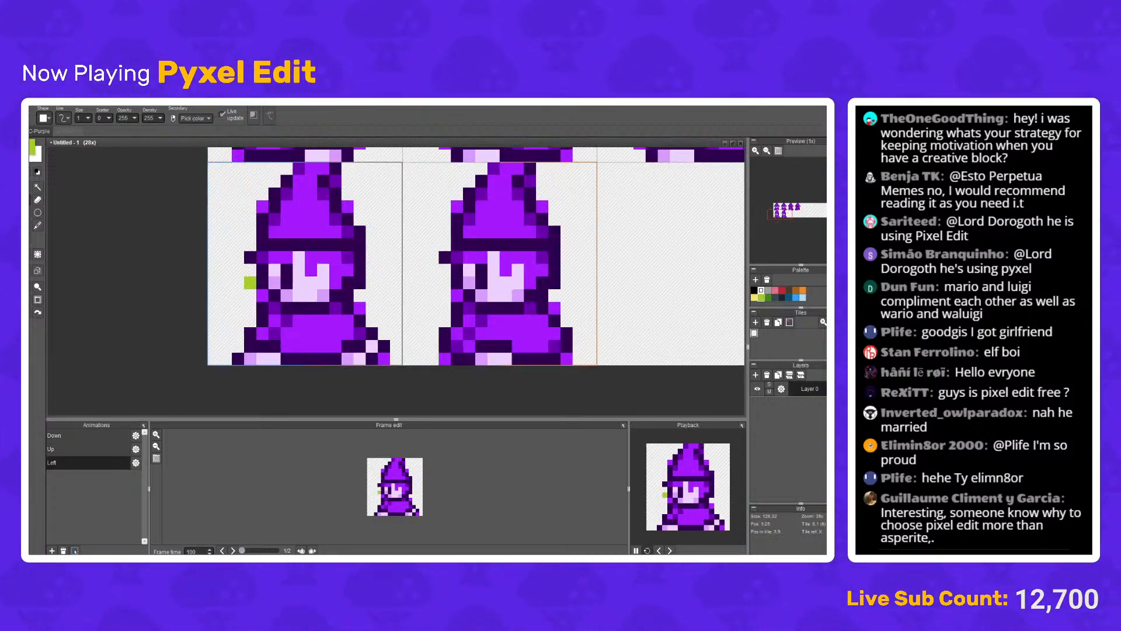
pyautogui.scroll(4, 249, 282)
pyautogui.keyDown('alt'); pyautogui.click(218, 319); pyautogui.keyUp('alt')
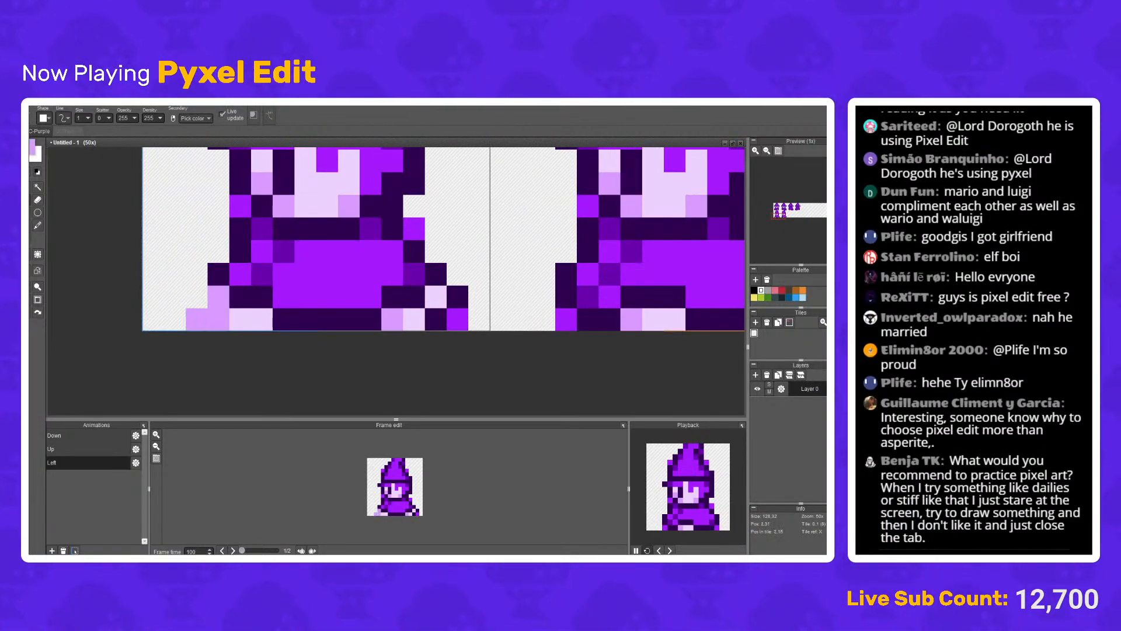
pyautogui.rightClick(218, 274)
pyautogui.moveTo(196, 297)
pyautogui.mouseDown()
pyautogui.moveTo(196, 319)
pyautogui.moveTo(218, 320)
pyautogui.mouseUp()
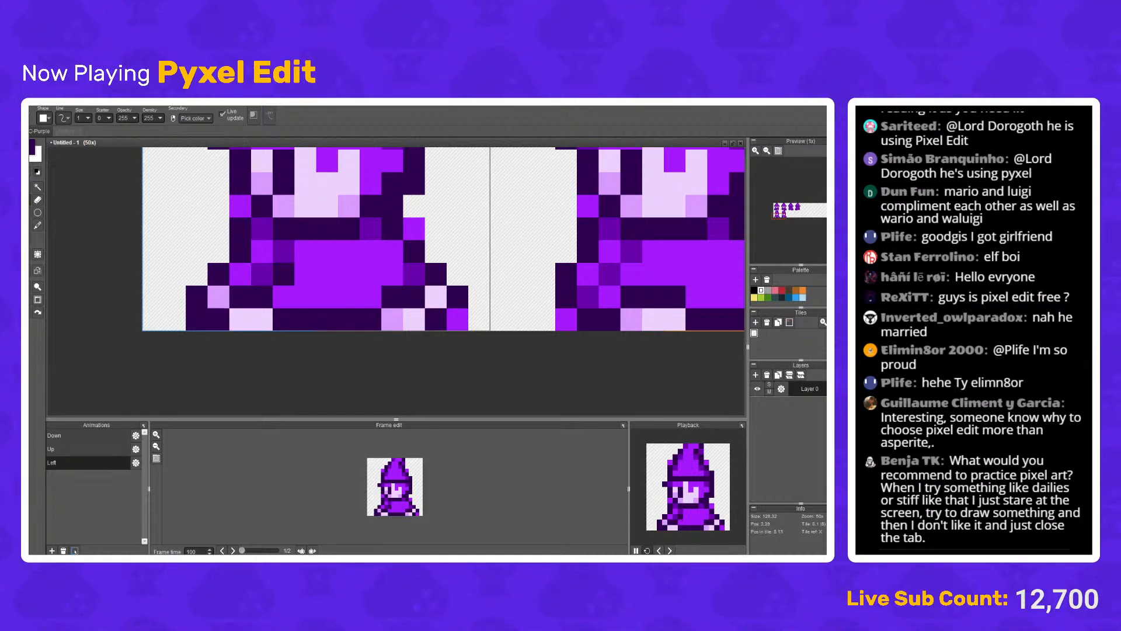
pyautogui.rightClick(240, 274)
pyautogui.click(196, 319)
pyautogui.scroll(-5, 343, 283)
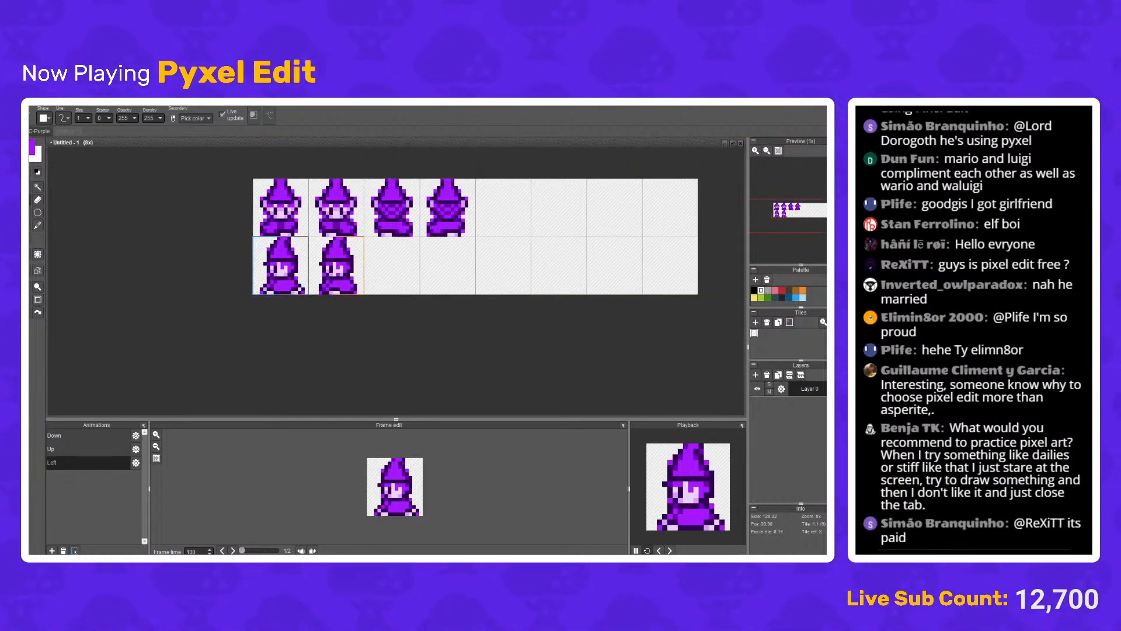
pyautogui.scroll(-3, 687, 488)
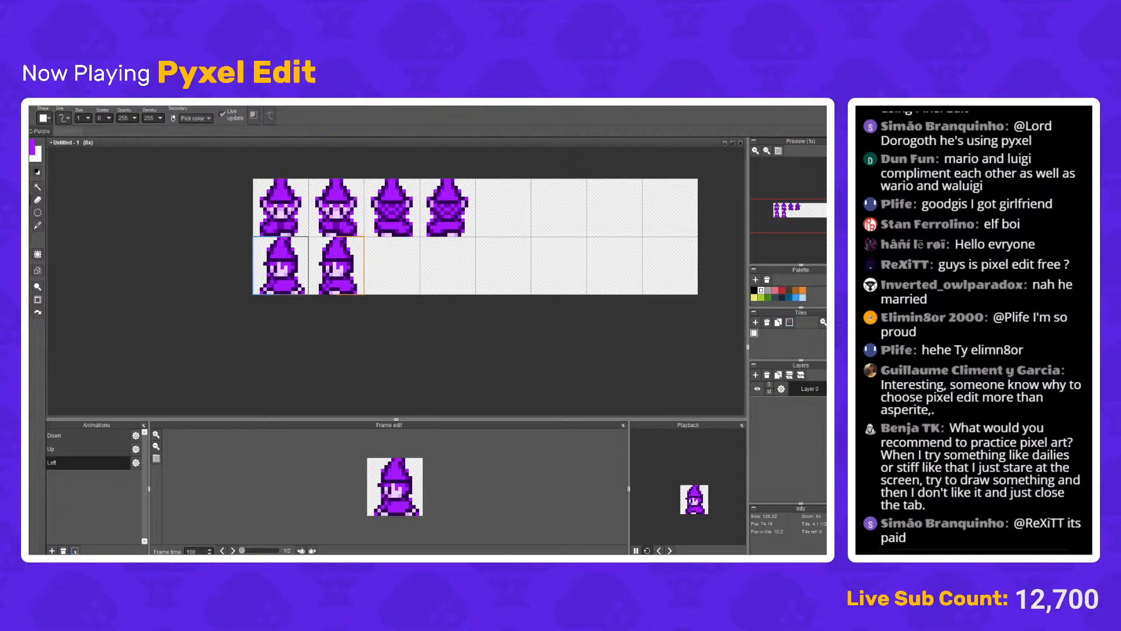
pyautogui.scroll(1, 682, 497)
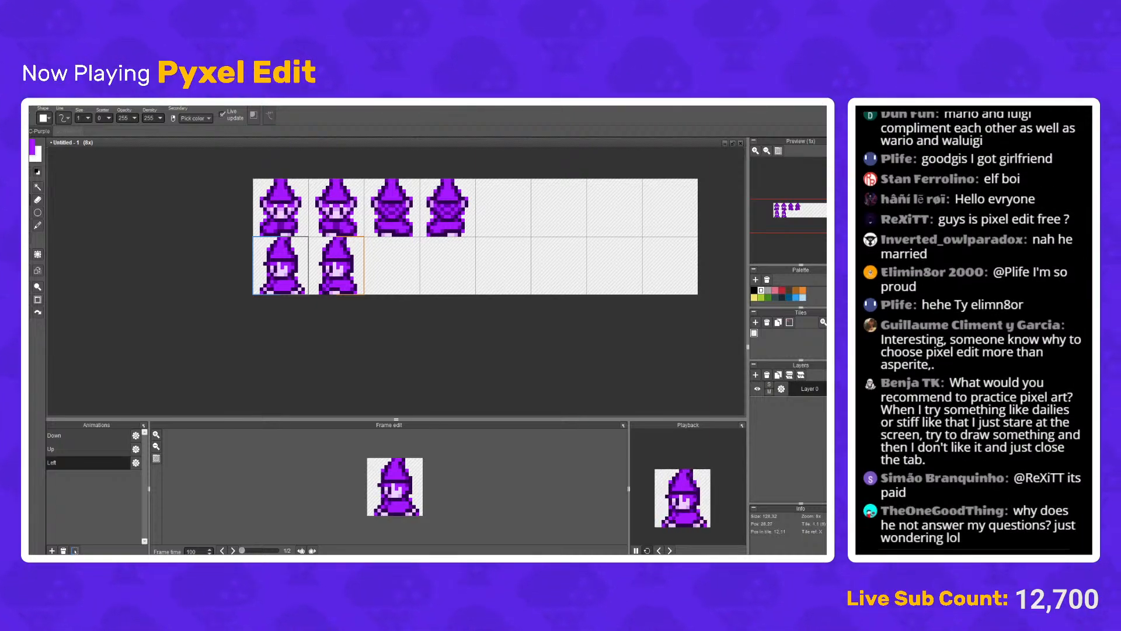
# Step: Duplicate both left-facing gnome frames into the two empty tiles beside them and mirror the copies horizontally to face right
pyautogui.scroll(5, 305, 235)
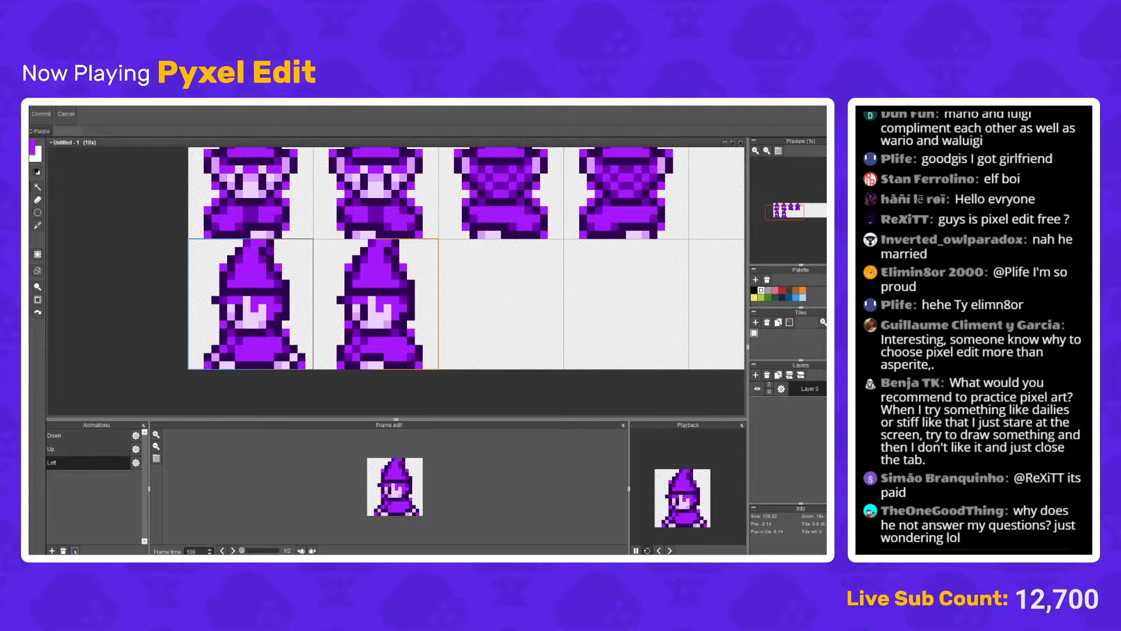
pyautogui.moveTo(192, 242); pyautogui.dragTo(434, 367)
pyautogui.moveTo(439, 239); pyautogui.dragTo(688, 345)
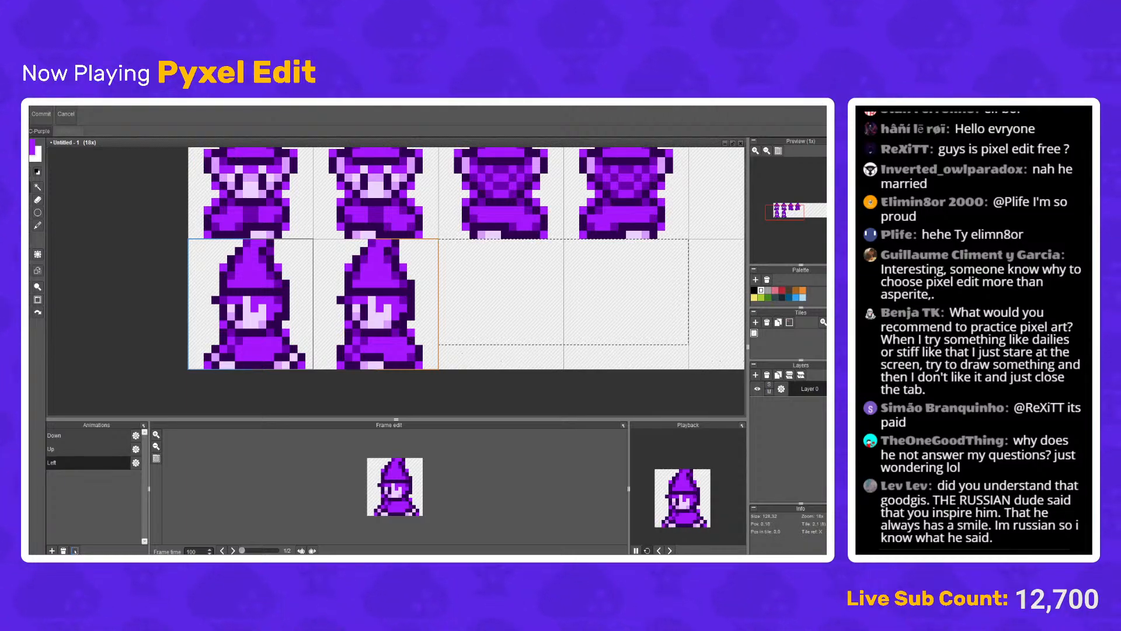
pyautogui.moveTo(314, 240); pyautogui.dragTo(438, 369)
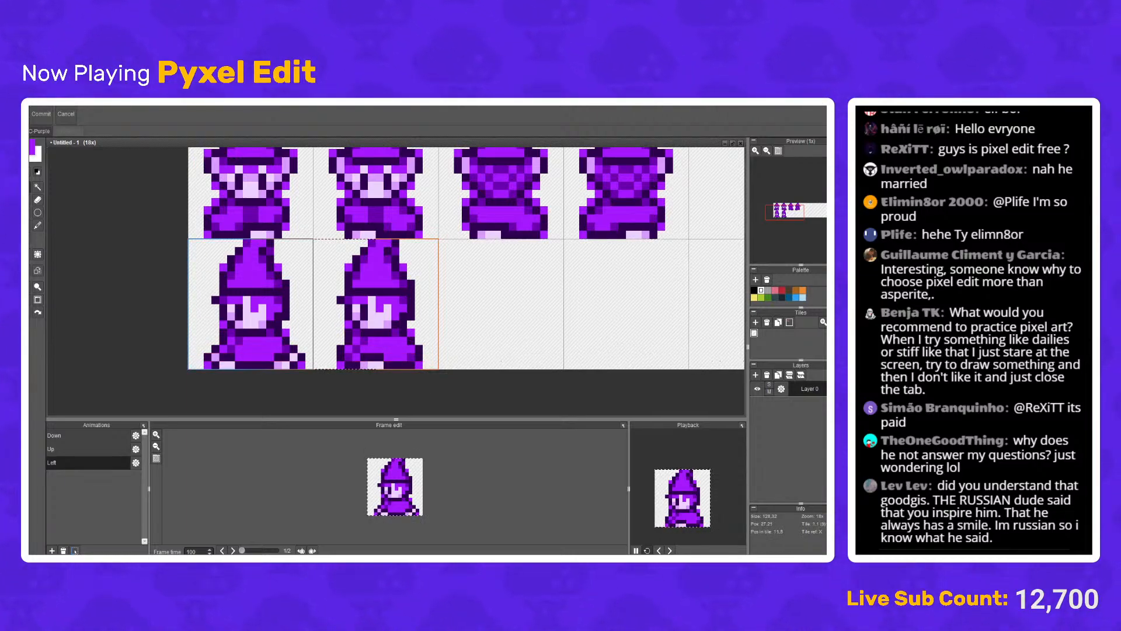
pyautogui.hotkey('ctrl', 'v')
pyautogui.moveTo(344, 302); pyautogui.dragTo(589, 302)
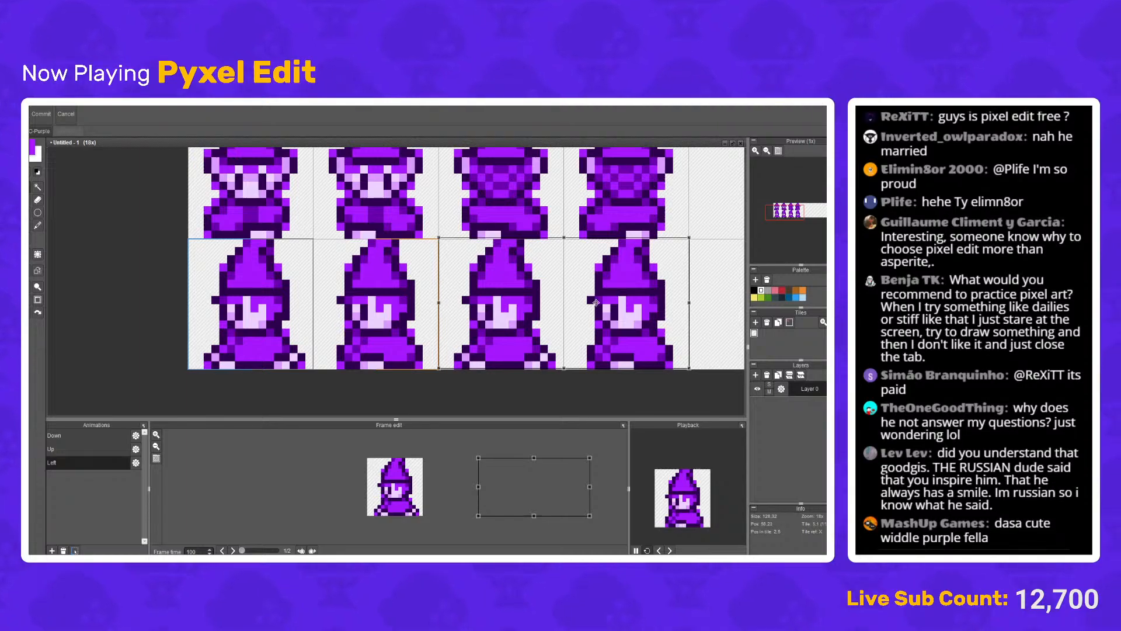
pyautogui.press('Return')
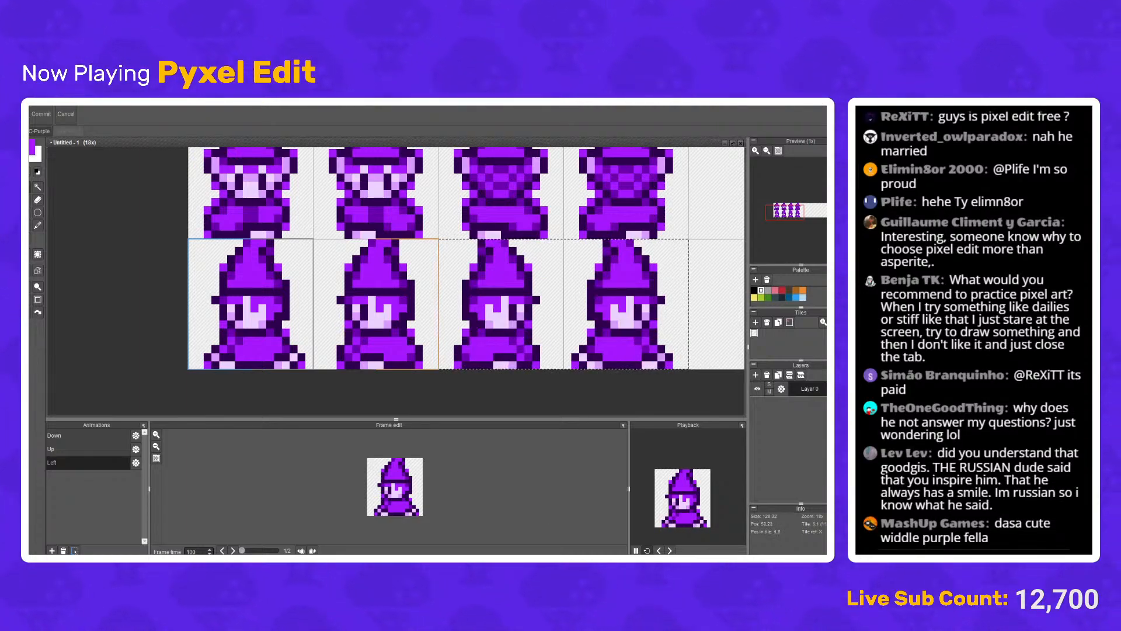
# Step: Add a new animation to the list and name it Right
pyautogui.click(52, 550)
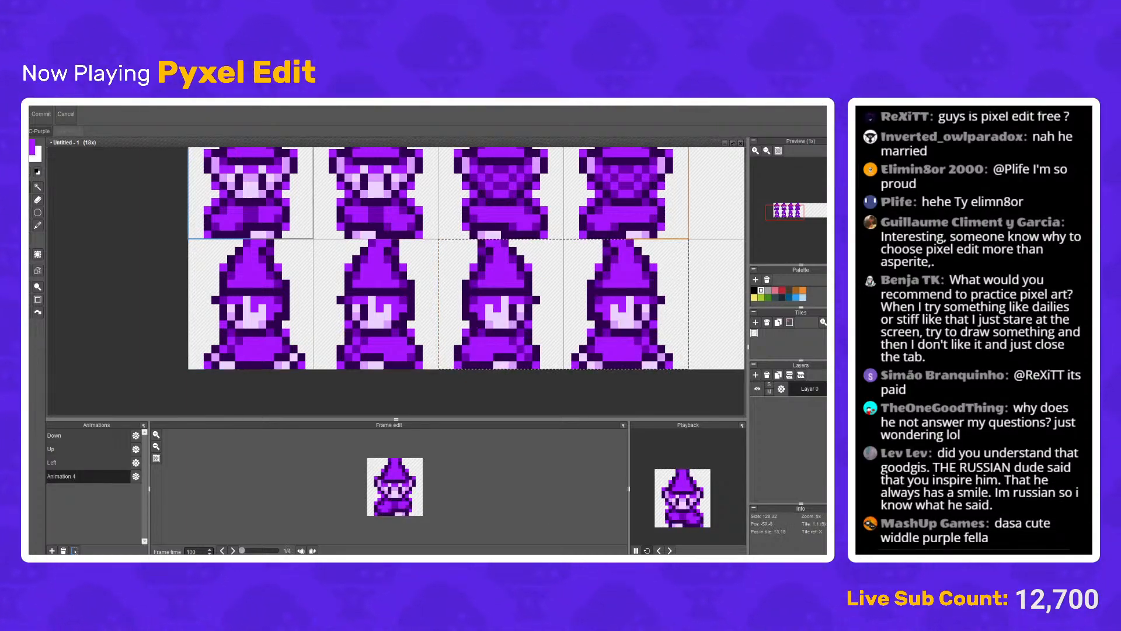
pyautogui.click(135, 476)
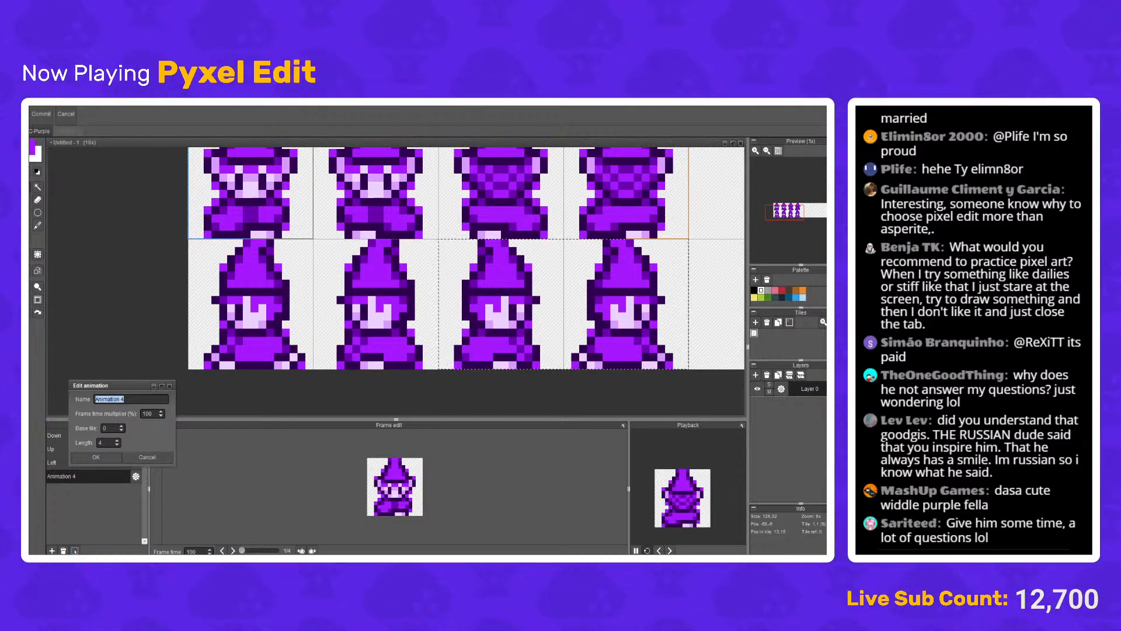
pyautogui.write('Right')
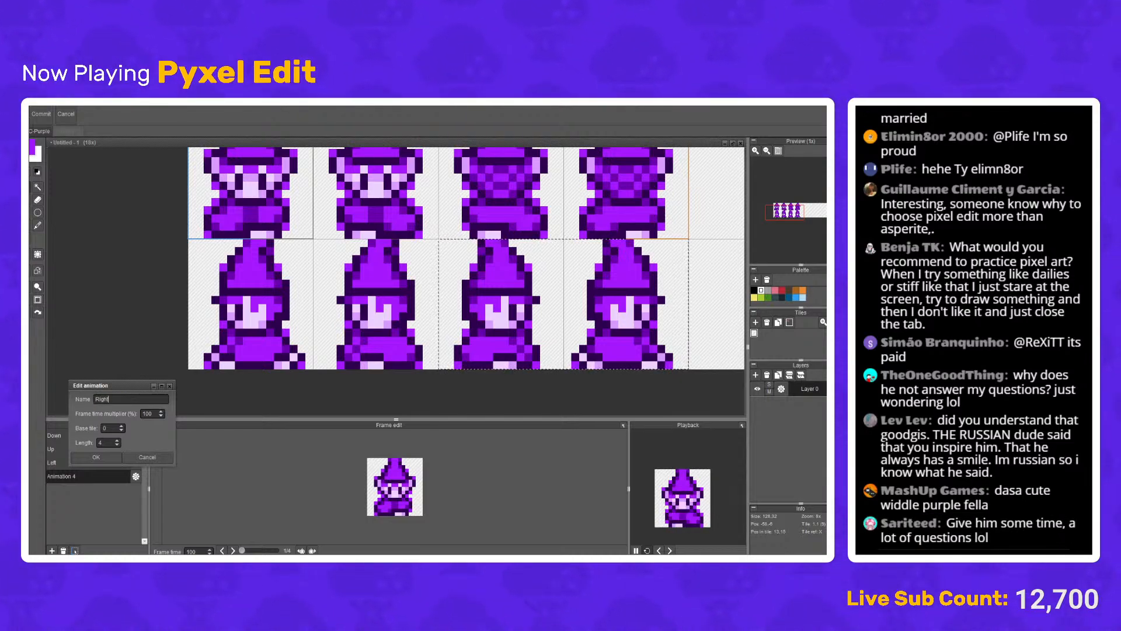
pyautogui.press('Return')
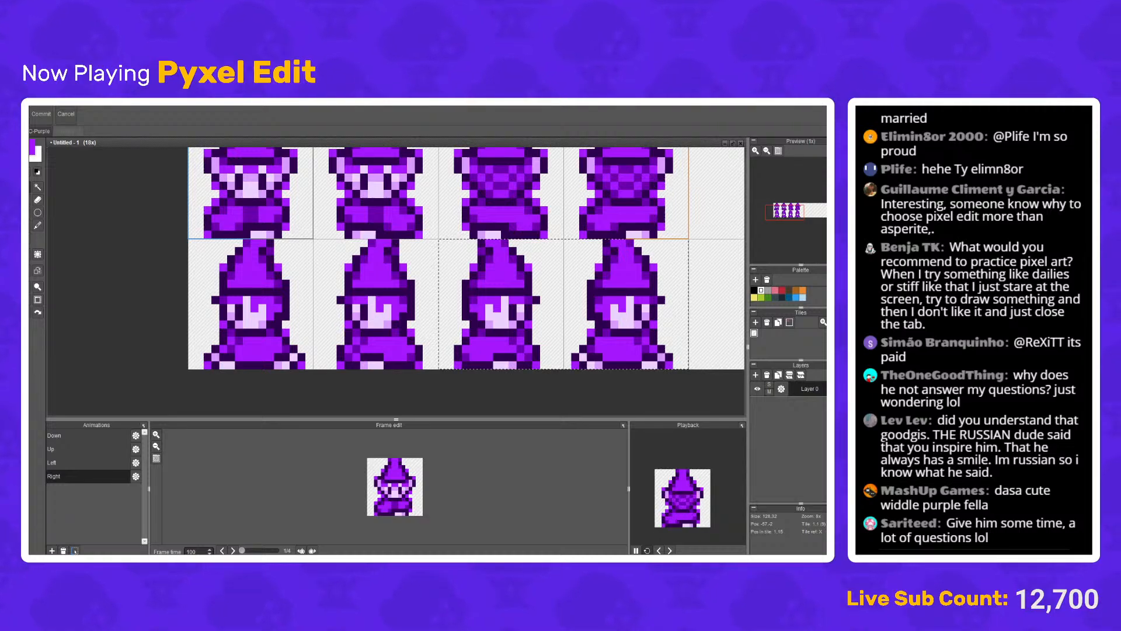
# Step: Set the Right animation's frame time multiplier to 200%, its base tile to 10 and its length to 2
pyautogui.click(136, 476)
pyautogui.press('Tab')
pyautogui.write('200')
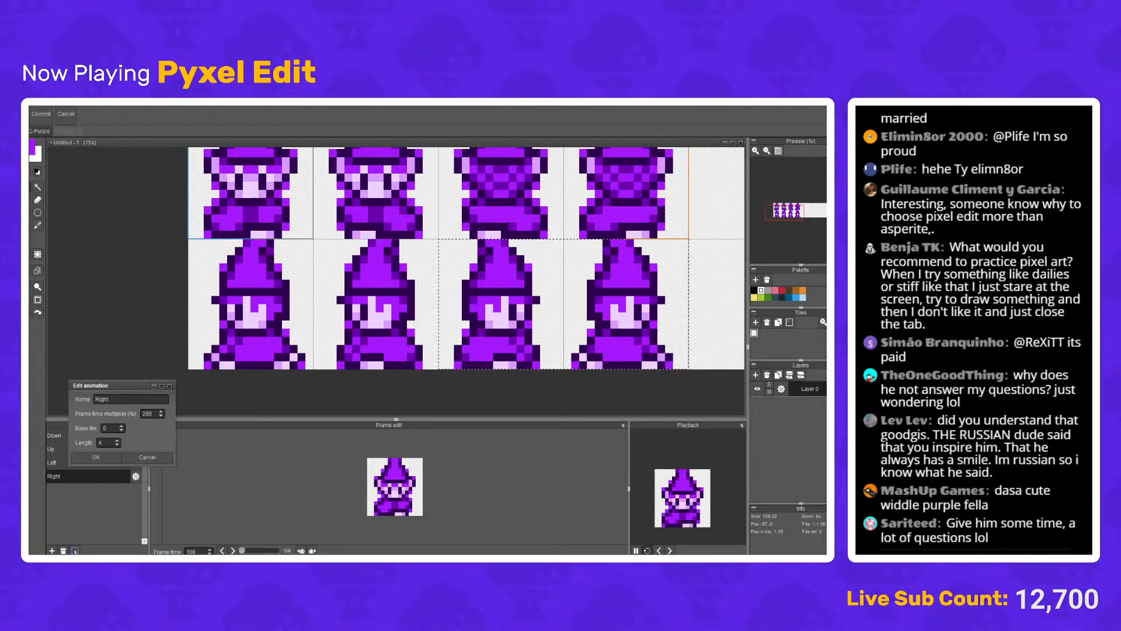
pyautogui.press('Tab')
pyautogui.write('2')
pyautogui.press('Tab')
pyautogui.write('2')
pyautogui.hotkey('shift', 'Tab')
pyautogui.press('Up')
pyautogui.press('Up')
pyautogui.press('Up')
pyautogui.press('Up')
pyautogui.press('Up')
pyautogui.press('Up')
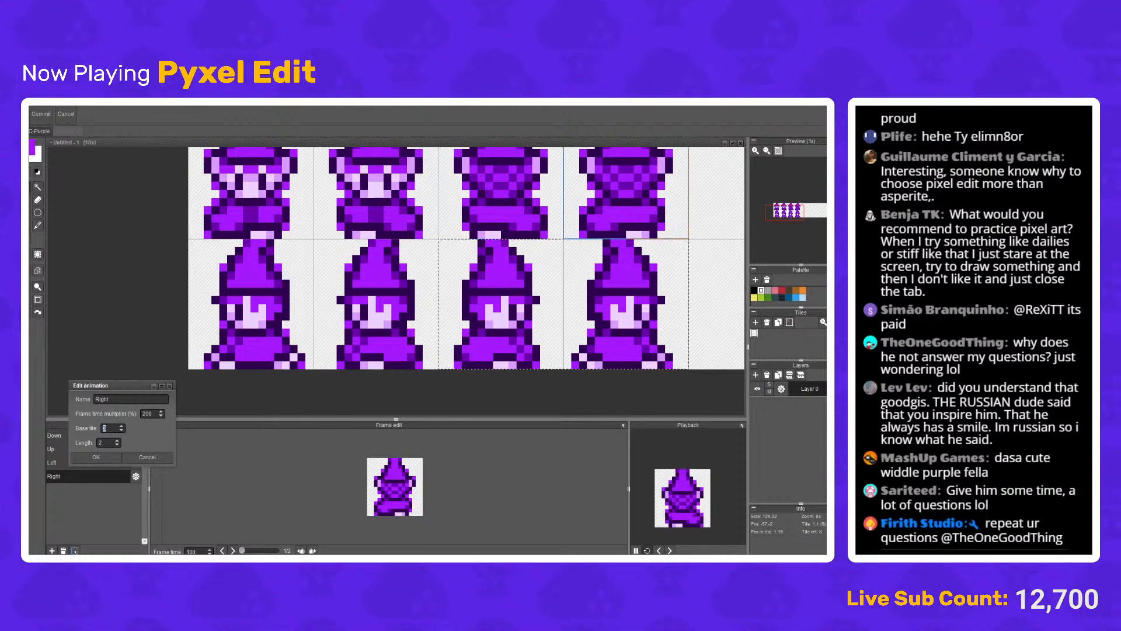
pyautogui.write('10')
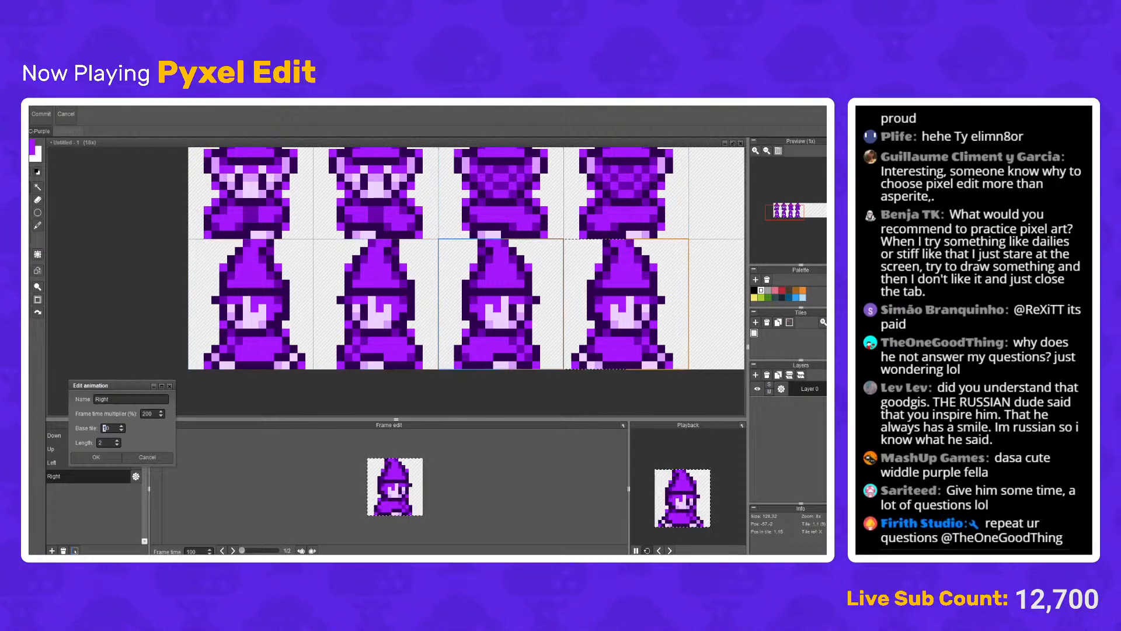
pyautogui.press('Return')
pyautogui.scroll(-3, 577, 309)
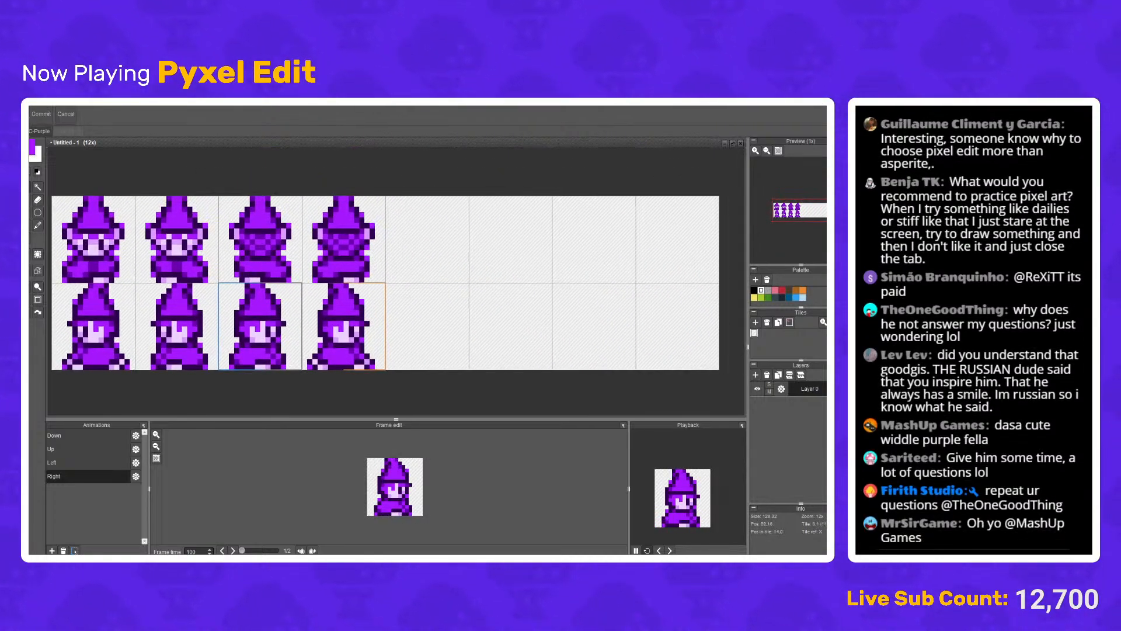
# Step: Sample the gnome's dark purple outline colour and paint a solid round blob in the empty tiles beside the frames
pyautogui.scroll(3, 443, 269)
pyautogui.moveTo(317, 338); pyautogui.dragTo(366, 317)
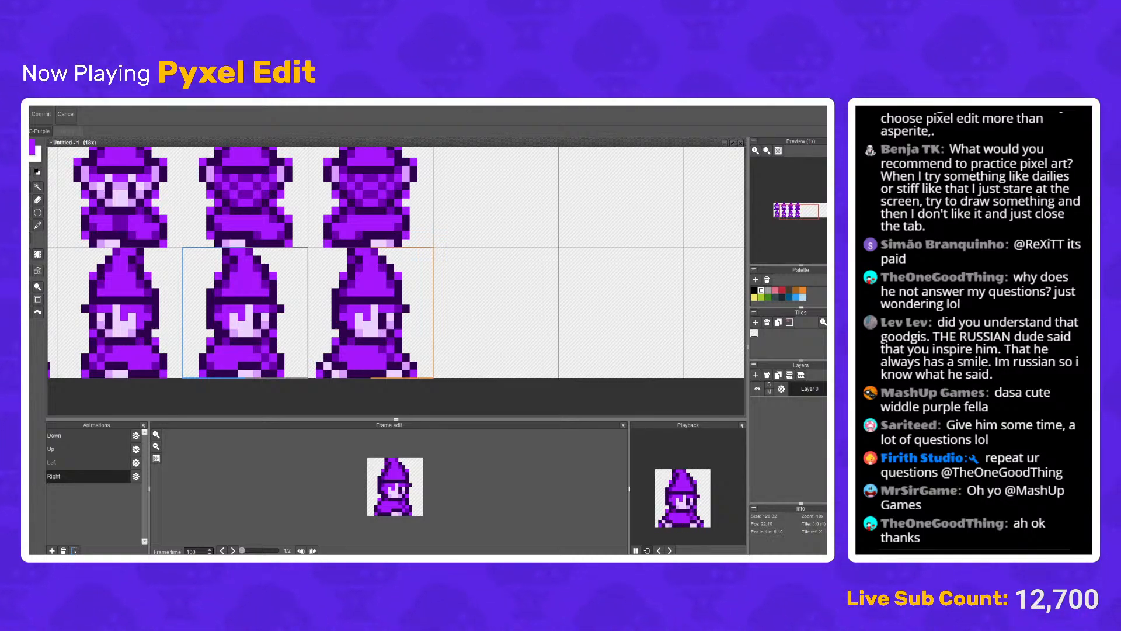
pyautogui.press('b')
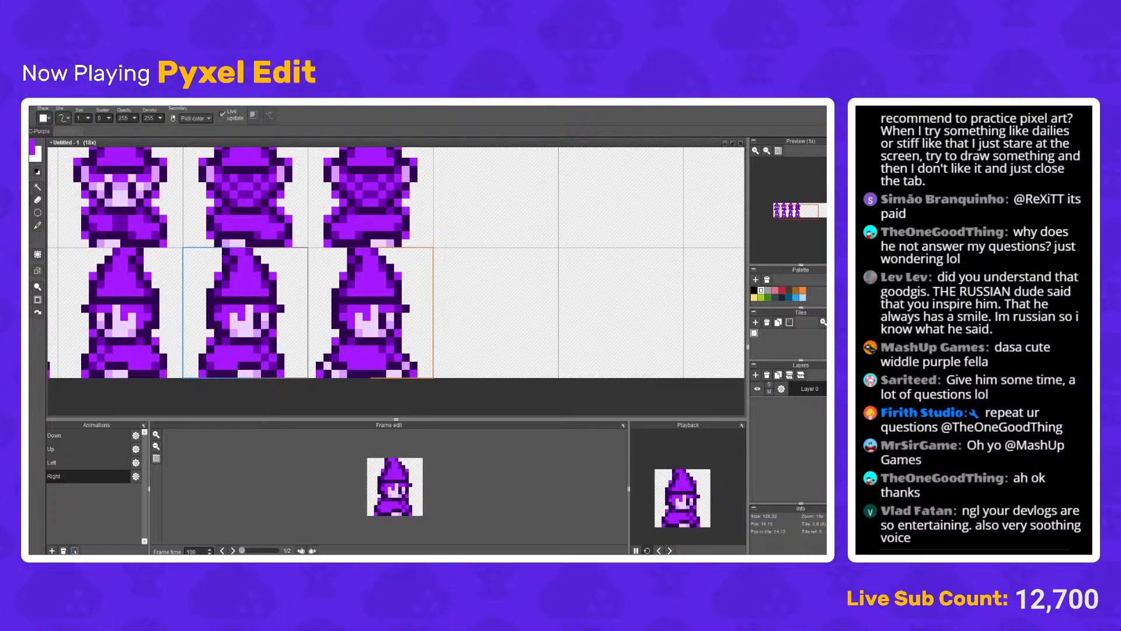
pyautogui.rightClick(116, 210)
pyautogui.scroll(2, 408, 279)
pyautogui.scroll(-2, 403, 292)
pyautogui.moveTo(536, 303)
pyautogui.mouseDown()
pyautogui.moveTo(341, 260)
pyautogui.moveTo(304, 297)
pyautogui.moveTo(354, 323)
pyautogui.moveTo(377, 272)
pyautogui.moveTo(328, 291)
pyautogui.moveTo(353, 296)
pyautogui.moveTo(341, 310)
pyautogui.moveTo(365, 292)
pyautogui.moveTo(353, 310)
pyautogui.moveTo(329, 310)
pyautogui.mouseUp()
pyautogui.scroll(2, 389, 273)
pyautogui.scroll(-4, 499, 273)
pyautogui.scroll(4, 491, 275)
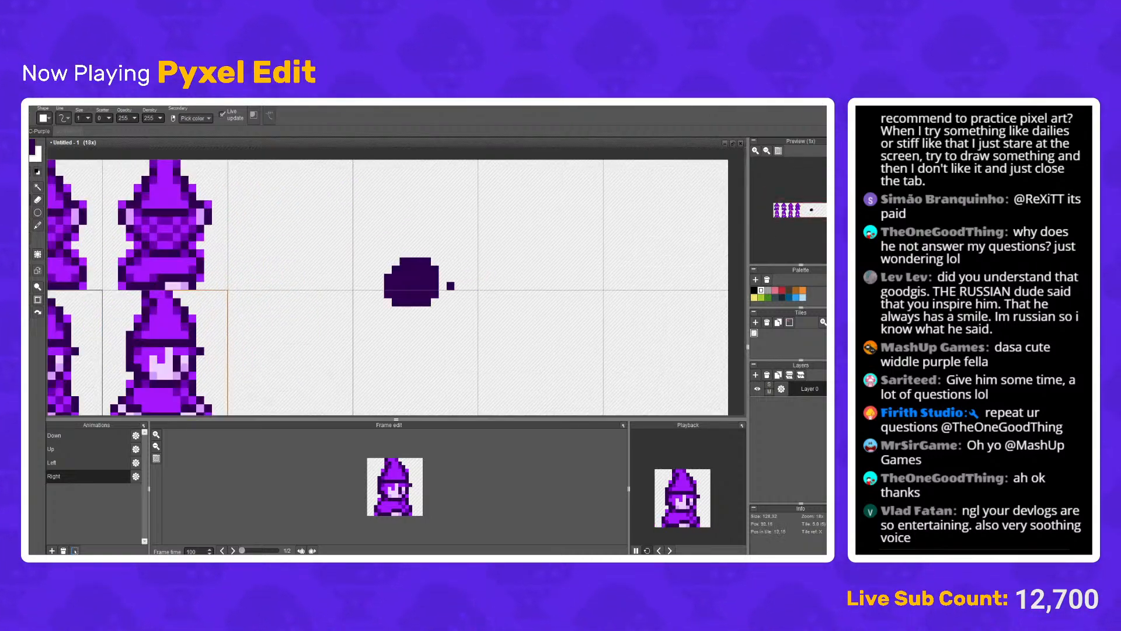
# Step: Extend the dark purple blob upward into a creature's head with two curled antennae
pyautogui.moveTo(490, 276); pyautogui.dragTo(463, 320)
pyautogui.moveTo(328, 295)
pyautogui.mouseDown()
pyautogui.moveTo(328, 266)
pyautogui.moveTo(278, 257)
pyautogui.mouseUp()
pyautogui.moveTo(389, 279); pyautogui.dragTo(461, 257)
pyautogui.moveTo(427, 393); pyautogui.dragTo(422, 303)
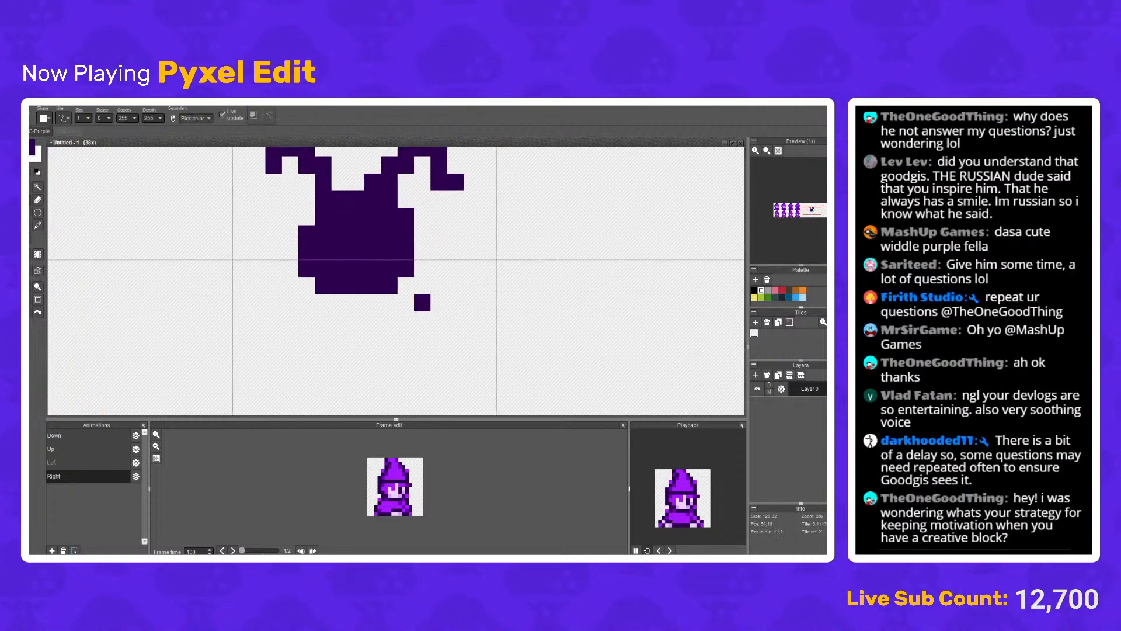
# Step: Outline a wide body below the creature's head and add two legs and two raised arms
pyautogui.moveTo(290, 268)
pyautogui.mouseDown()
pyautogui.moveTo(257, 268)
pyautogui.moveTo(406, 354)
pyautogui.moveTo(422, 268)
pyautogui.mouseUp()
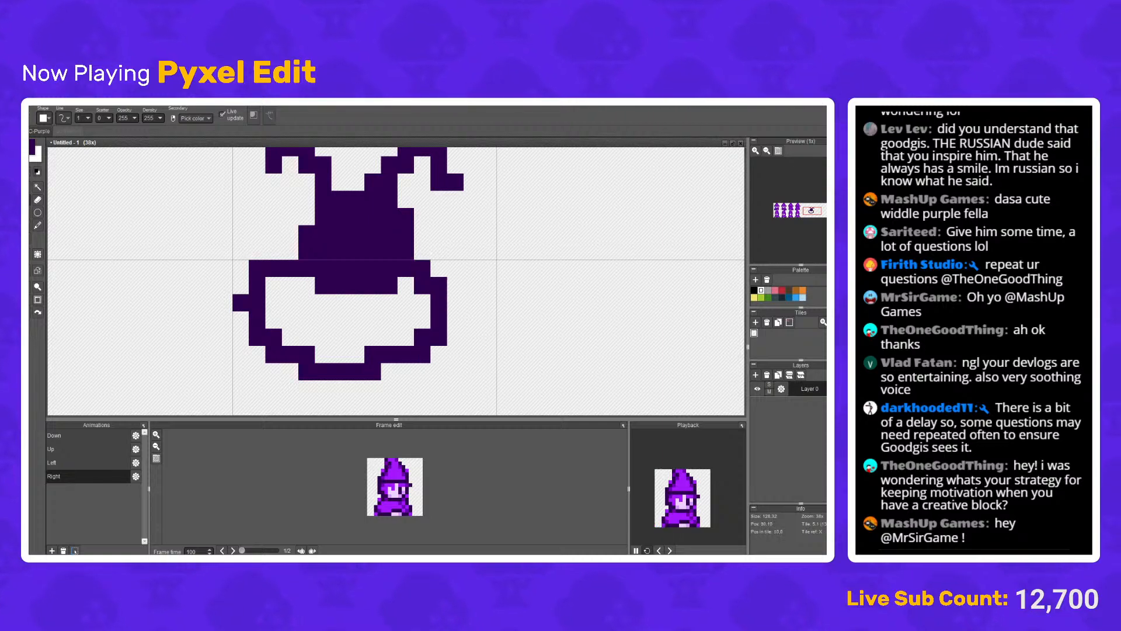
pyautogui.moveTo(273, 371); pyautogui.dragTo(240, 406)
pyautogui.moveTo(406, 371); pyautogui.dragTo(422, 406)
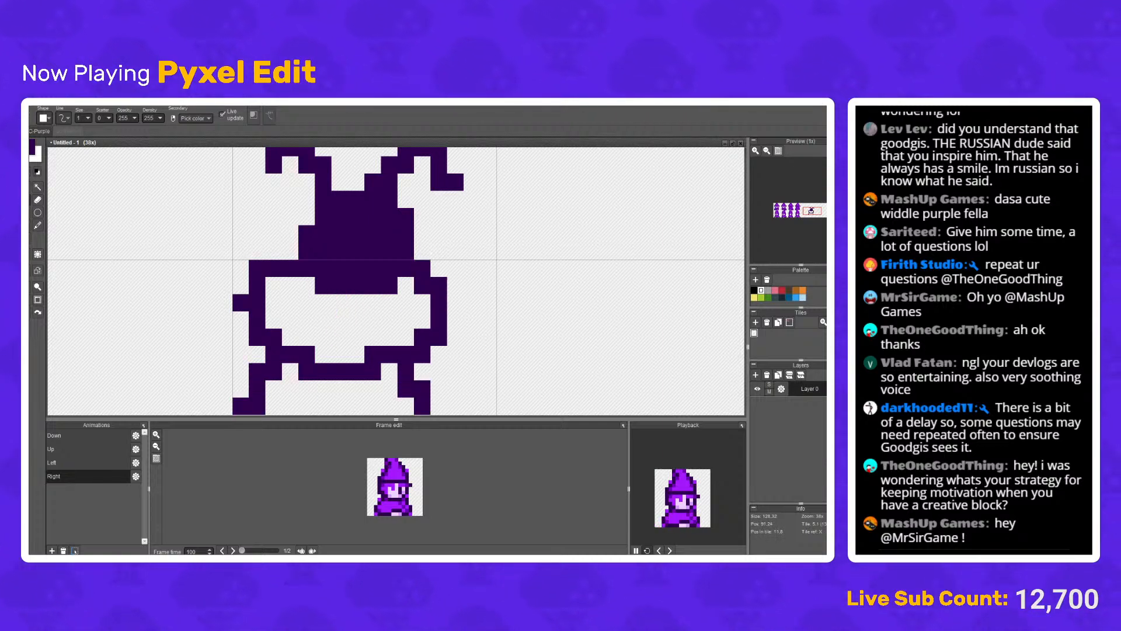
pyautogui.moveTo(455, 320); pyautogui.dragTo(489, 286)
pyautogui.moveTo(224, 303); pyautogui.dragTo(207, 268)
pyautogui.scroll(-5, 207, 268)
pyautogui.scroll(4, 391, 274)
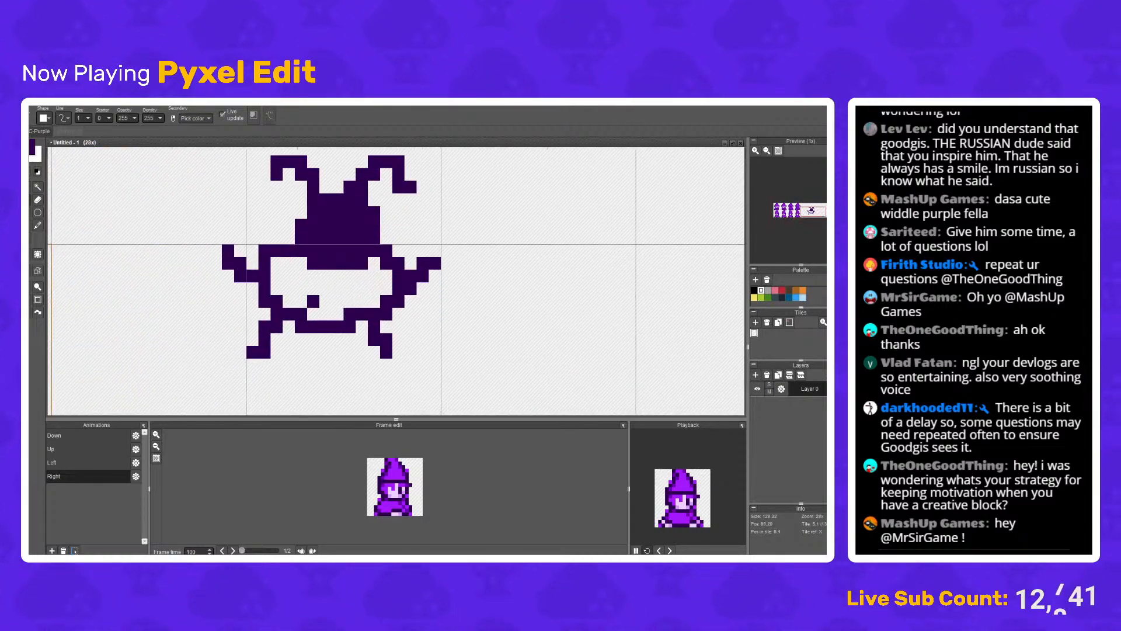
# Step: Draw jagged teeth along the upper edge of the creature's body and erase two small eyes in its head
pyautogui.rightClick(301, 275)
pyautogui.rightClick(288, 263)
pyautogui.moveTo(313, 275); pyautogui.dragTo(326, 275)
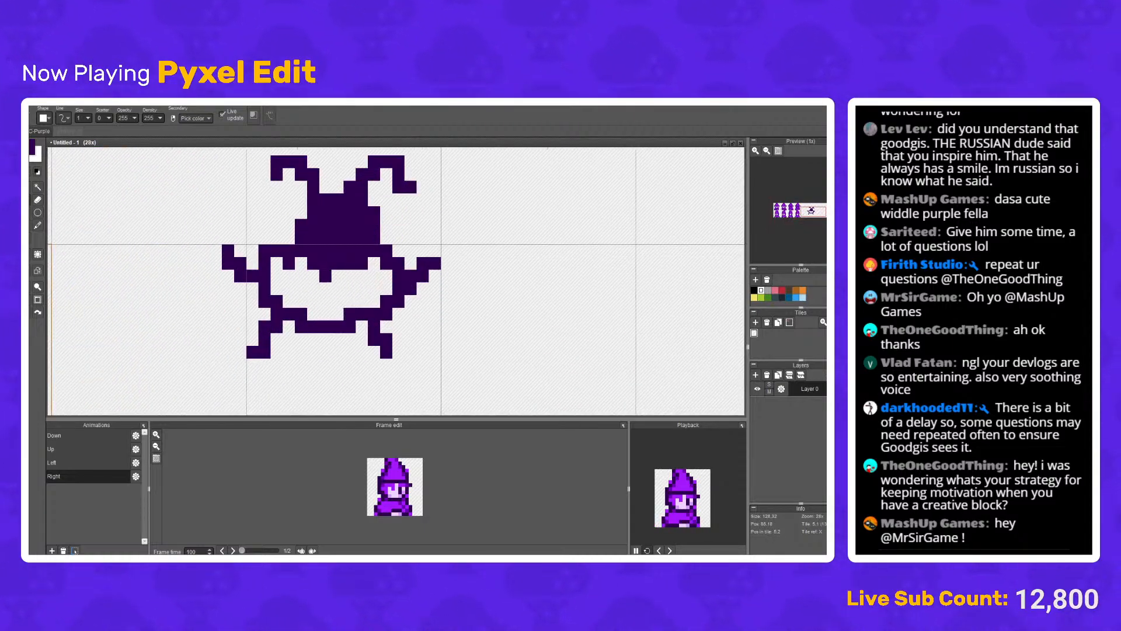
pyautogui.click(351, 275)
pyautogui.click(422, 225)
pyautogui.scroll(-5, 423, 225)
pyautogui.scroll(5, 432, 230)
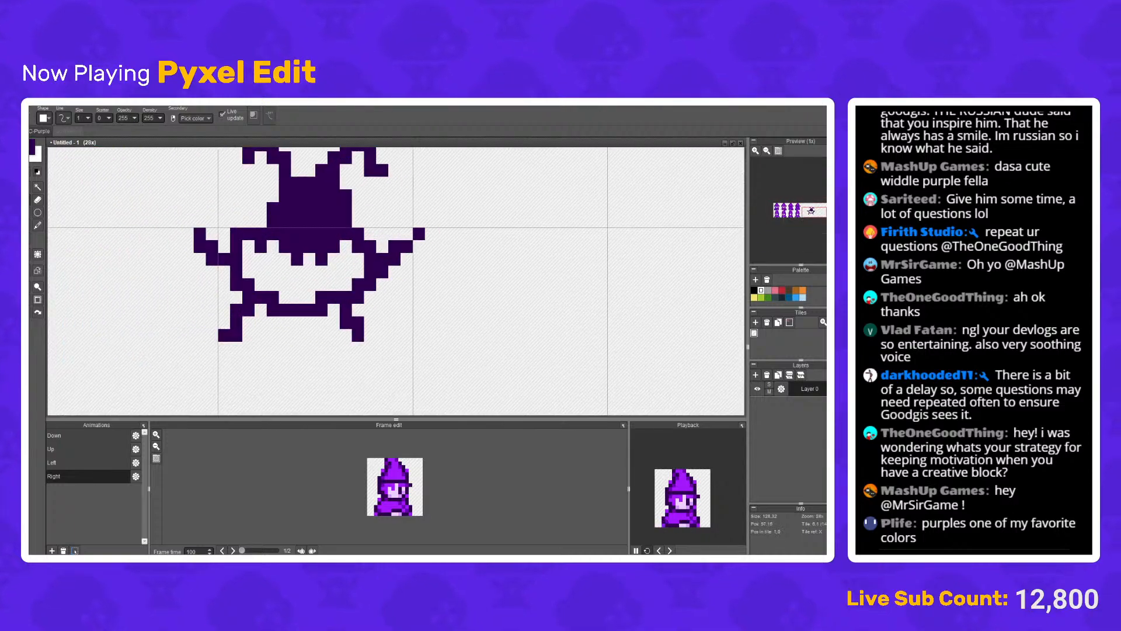
pyautogui.press('e')
pyautogui.click(285, 221)
pyautogui.click(333, 220)
pyautogui.scroll(-5, 369, 217)
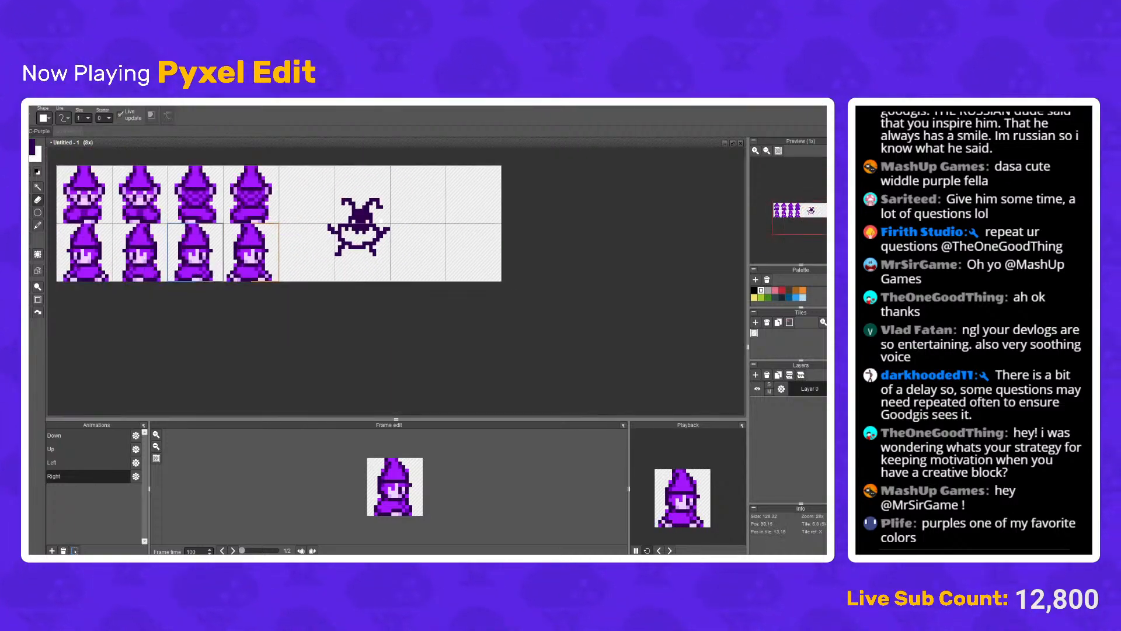
pyautogui.scroll(3, 391, 250)
# Step: Recolour the creature's head bright purple and add bright purple strokes along its body
pyautogui.press('f')
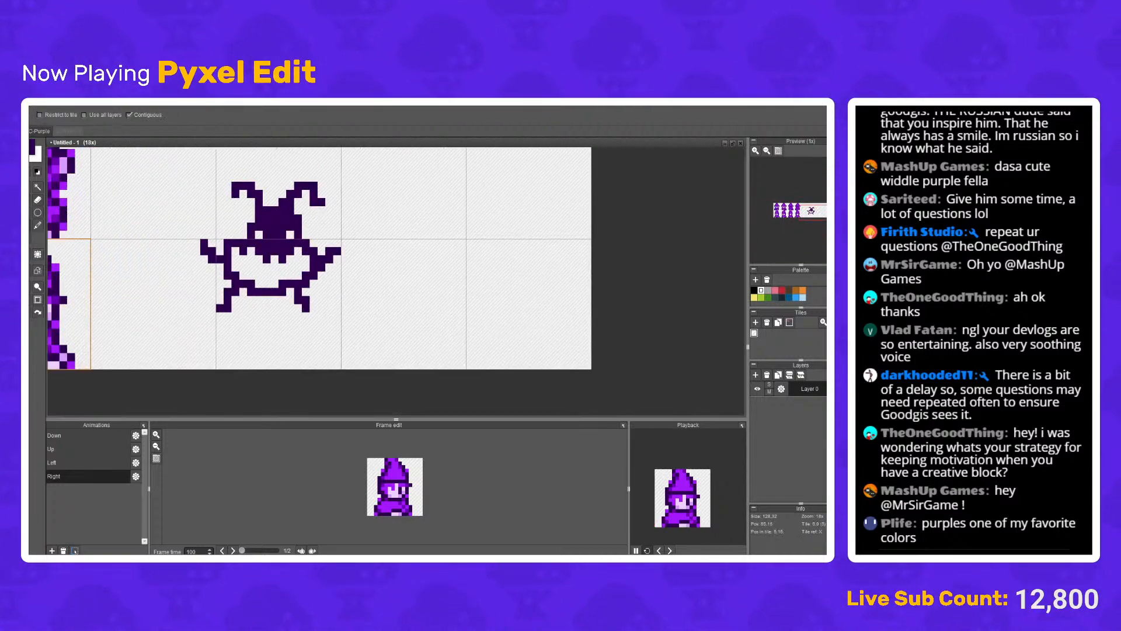
pyautogui.scroll(-5, 391, 250)
pyautogui.scroll(6, 356, 311)
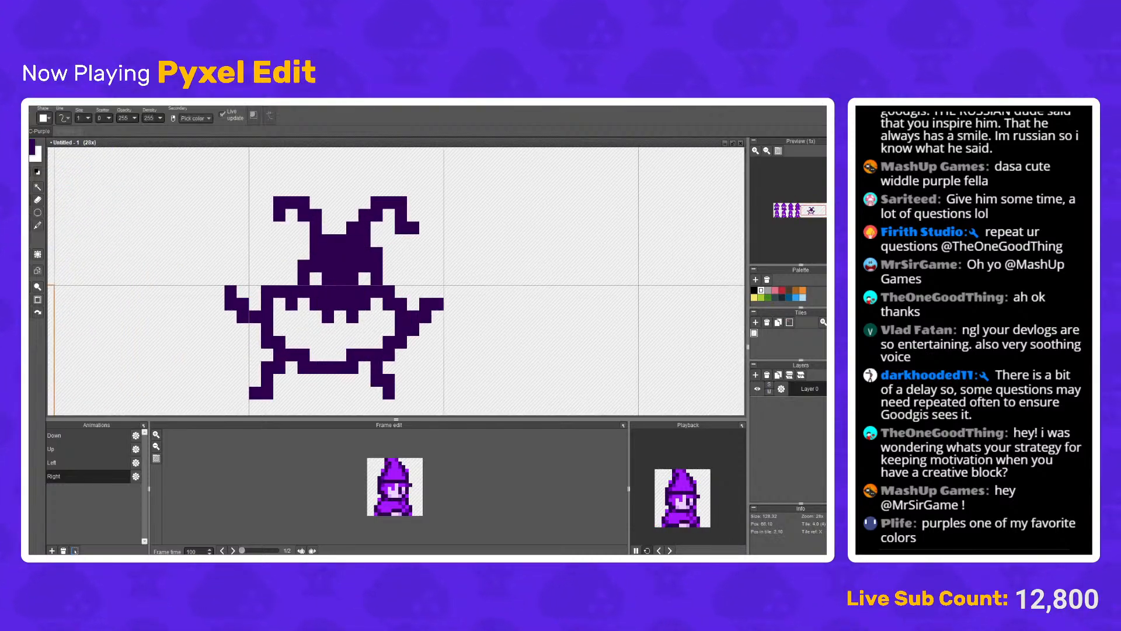
pyautogui.scroll(-3, 64, 226)
pyautogui.scroll(-2, 351, 251)
pyautogui.scroll(5, 175, 240)
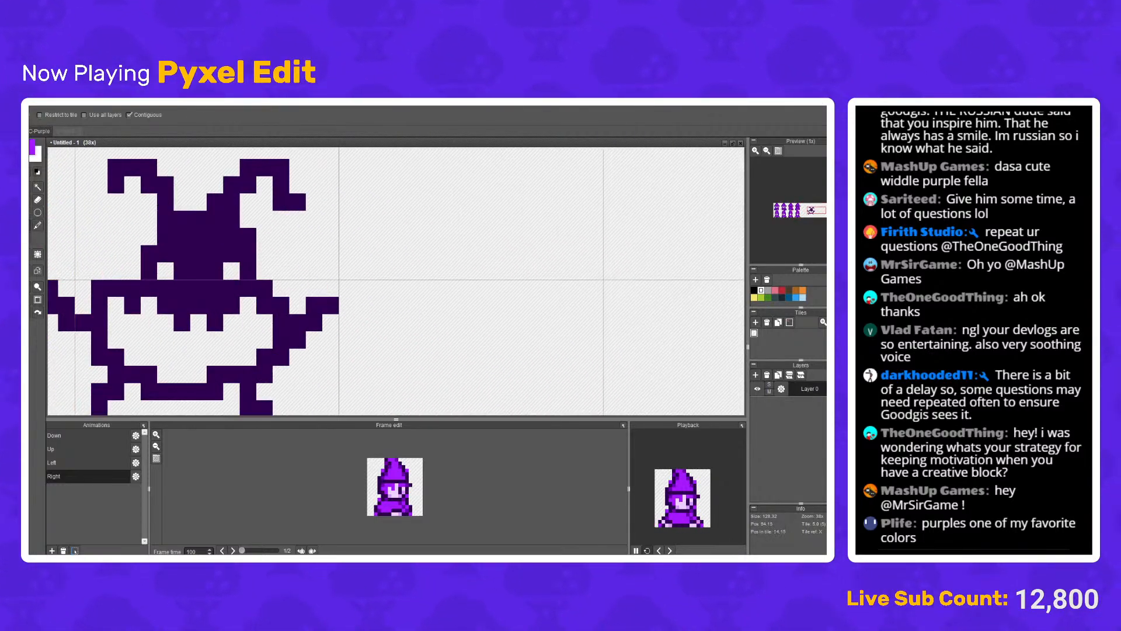
pyautogui.press('b')
pyautogui.moveTo(198, 271)
pyautogui.mouseDown()
pyautogui.moveTo(182, 253)
pyautogui.moveTo(182, 270)
pyautogui.moveTo(170, 237)
pyautogui.moveTo(215, 236)
pyautogui.moveTo(232, 253)
pyautogui.moveTo(216, 288)
pyautogui.moveTo(182, 305)
pyautogui.moveTo(170, 287)
pyautogui.moveTo(132, 288)
pyautogui.moveTo(99, 305)
pyautogui.moveTo(100, 340)
pyautogui.mouseUp()
pyautogui.scroll(-1, 237, 307)
pyautogui.moveTo(269, 319); pyautogui.dragTo(269, 344)
pyautogui.scroll(-6, 237, 294)
pyautogui.scroll(4, 243, 288)
# Step: Select the whole creature doodle, delete it and clear the selection
pyautogui.press('space')
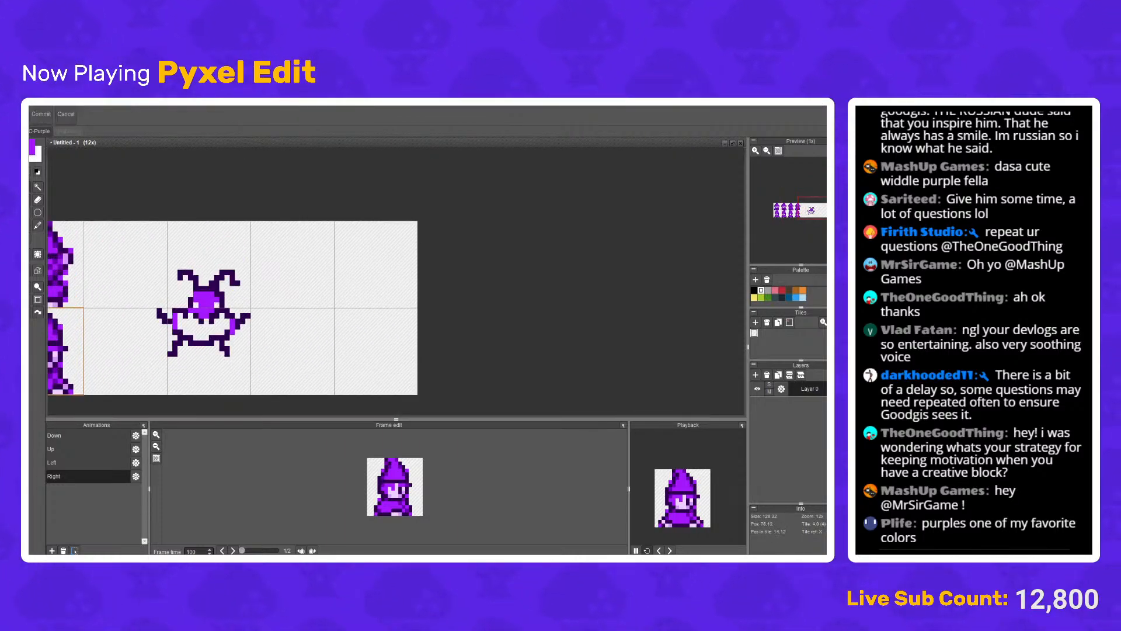
pyautogui.moveTo(301, 386)
pyautogui.mouseDown()
pyautogui.moveTo(362, 360)
pyautogui.moveTo(177, 209)
pyautogui.mouseUp()
pyautogui.press('Delete')
pyautogui.hotkey('ctrl', 'd')
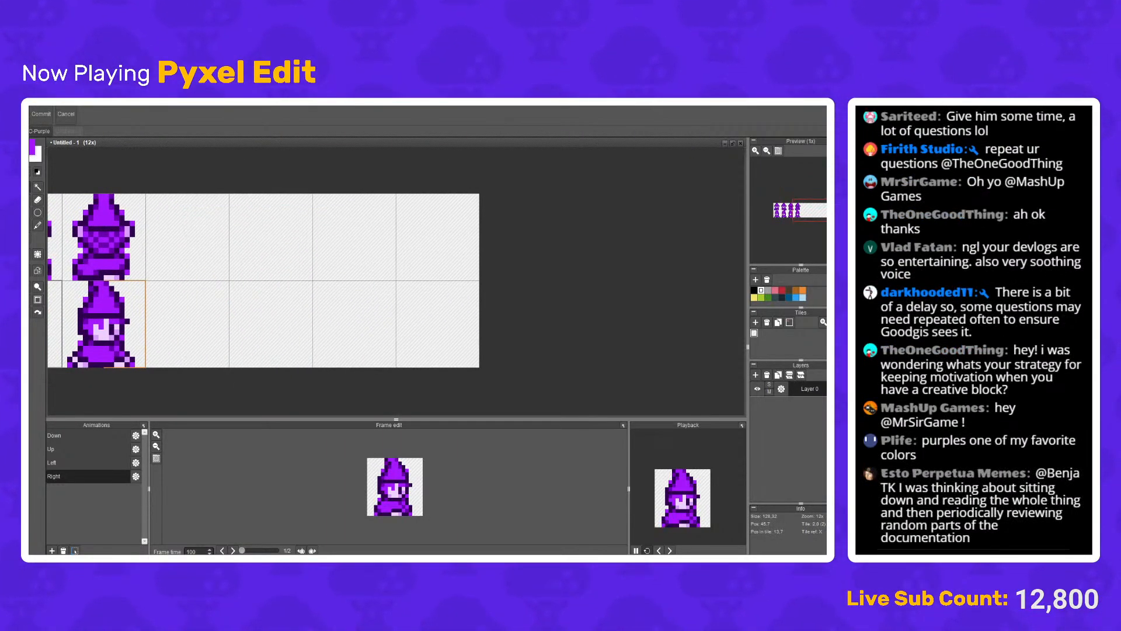
# Step: Try a bright purple circle in the empty tiles with flood fills outside and inside it, and undo them all
pyautogui.press('c')
pyautogui.moveTo(239, 242); pyautogui.dragTo(308, 319)
pyautogui.press('f')
pyautogui.click(350, 233)
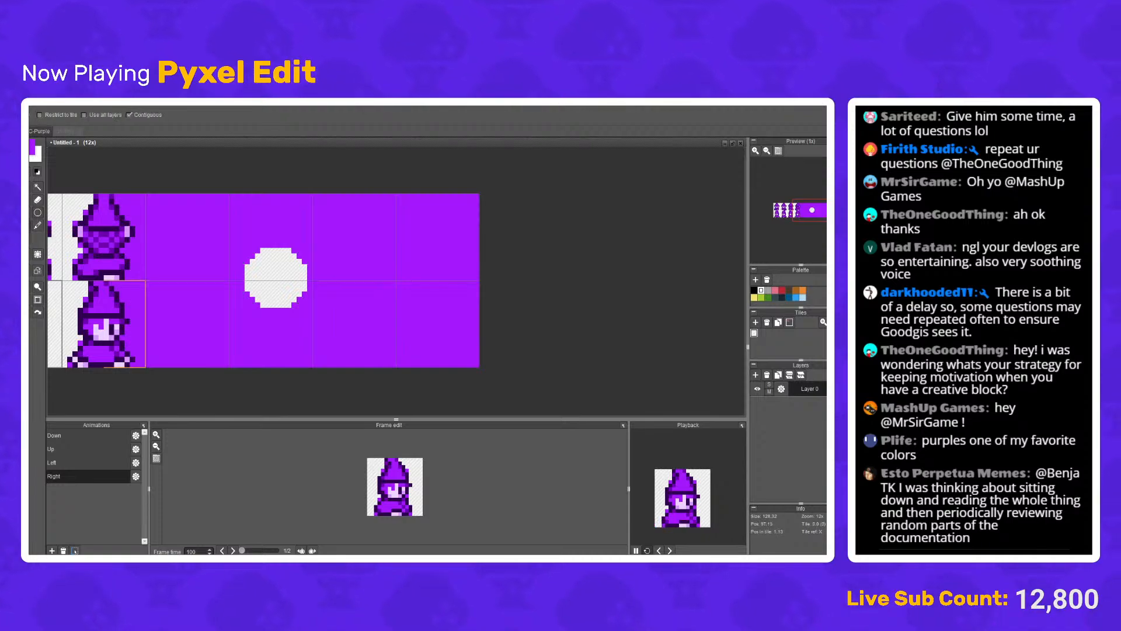
pyautogui.click(292, 274)
pyautogui.hotkey('ctrl', 'z')
pyautogui.hotkey('ctrl', 'z')
pyautogui.hotkey('ctrl', 'y')
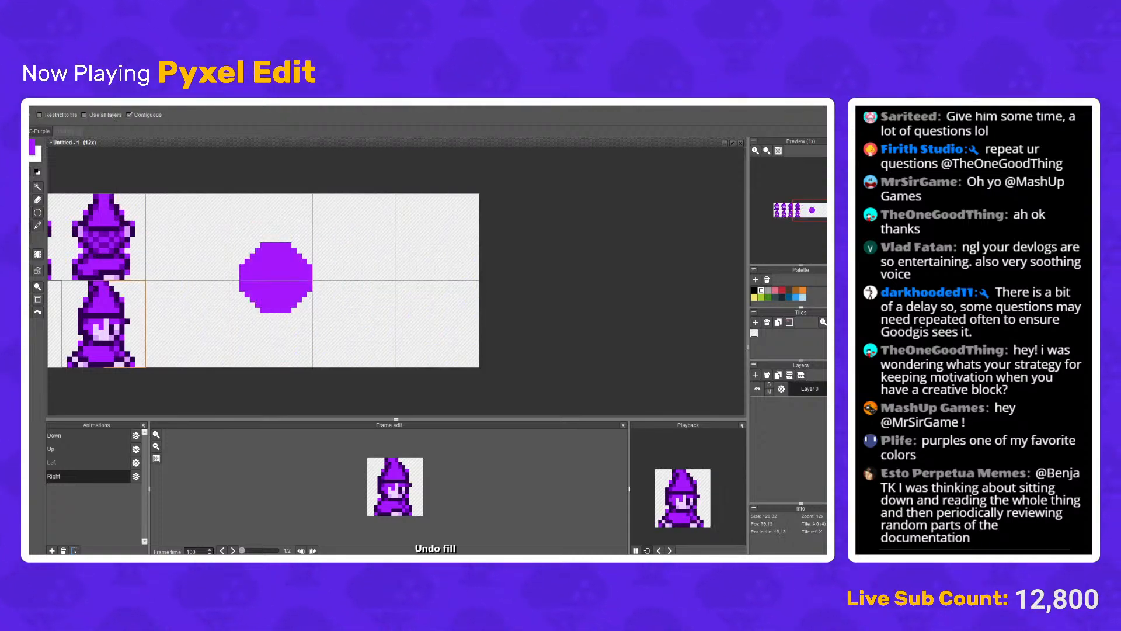
pyautogui.hotkey('ctrl', 'z')
pyautogui.hotkey('ctrl', 'z')
pyautogui.press('v')
pyautogui.scroll(3, 396, 274)
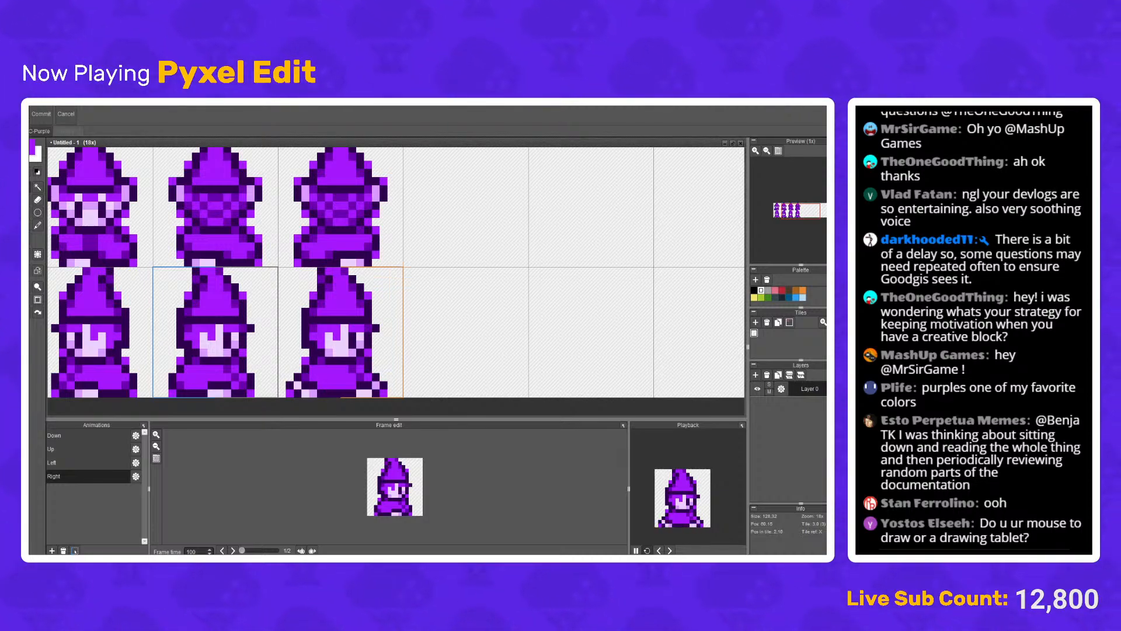
# Step: Sample the medium purple and add shading pixels to the lower robe edges of both right-facing gnomes
pyautogui.press('b')
pyautogui.scroll(2, 339, 365)
pyautogui.moveTo(335, 372); pyautogui.dragTo(326, 322)
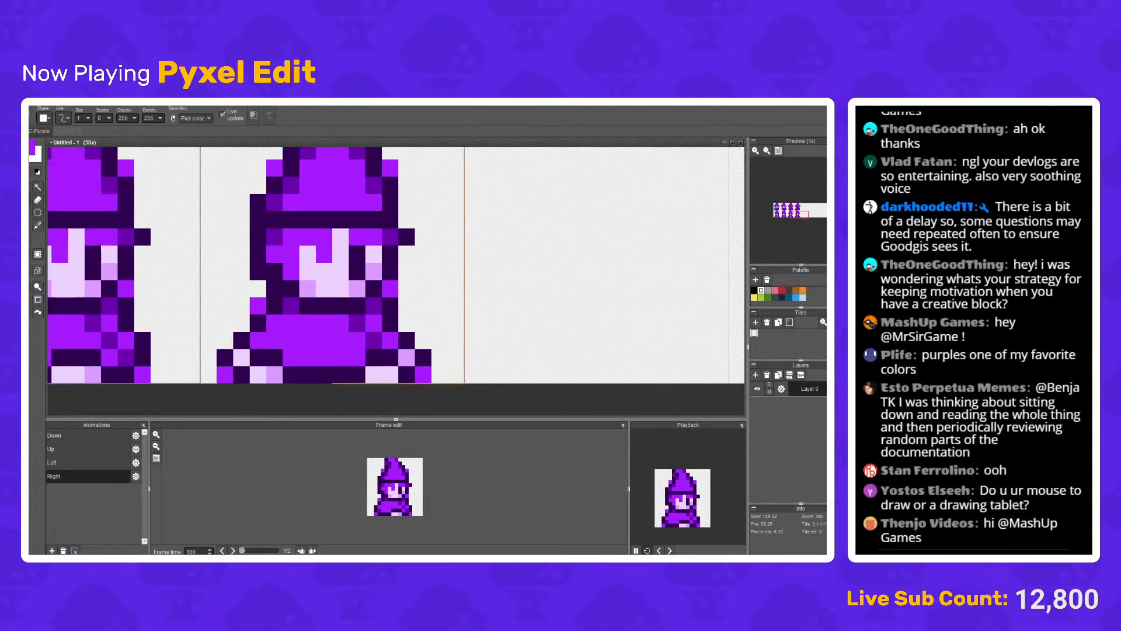
pyautogui.rightClick(258, 340)
pyautogui.click(291, 357)
pyautogui.click(356, 357)
pyautogui.moveTo(59, 357); pyautogui.dragTo(222, 356)
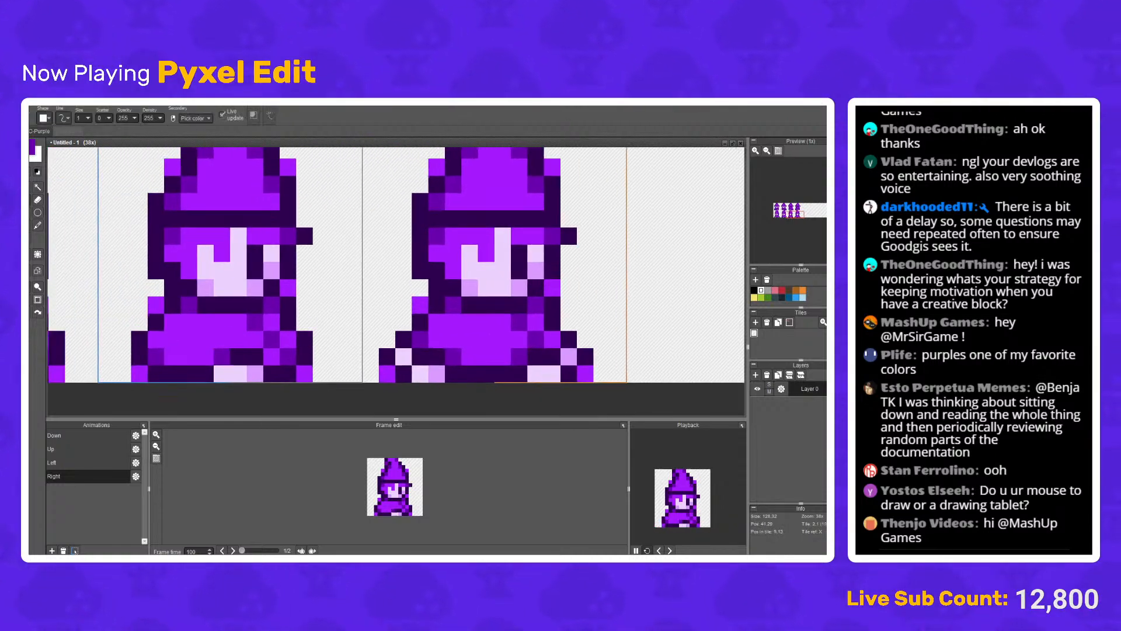
pyautogui.click(206, 357)
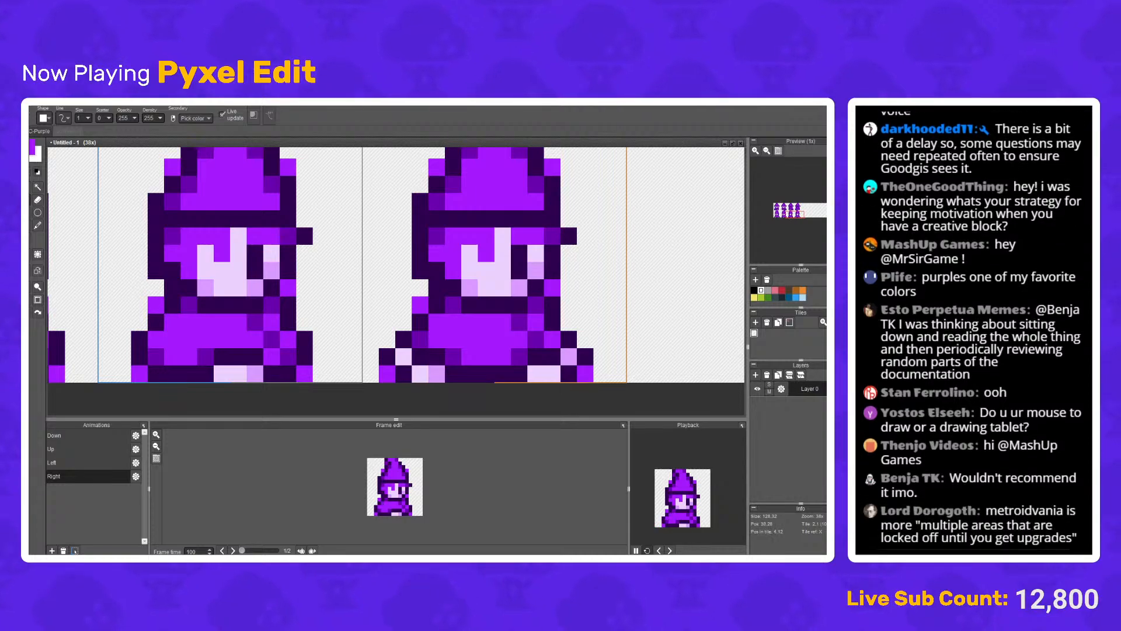
pyautogui.scroll(-3, 453, 325)
pyautogui.click(311, 323)
pyautogui.hotkey('ctrl', 'z')
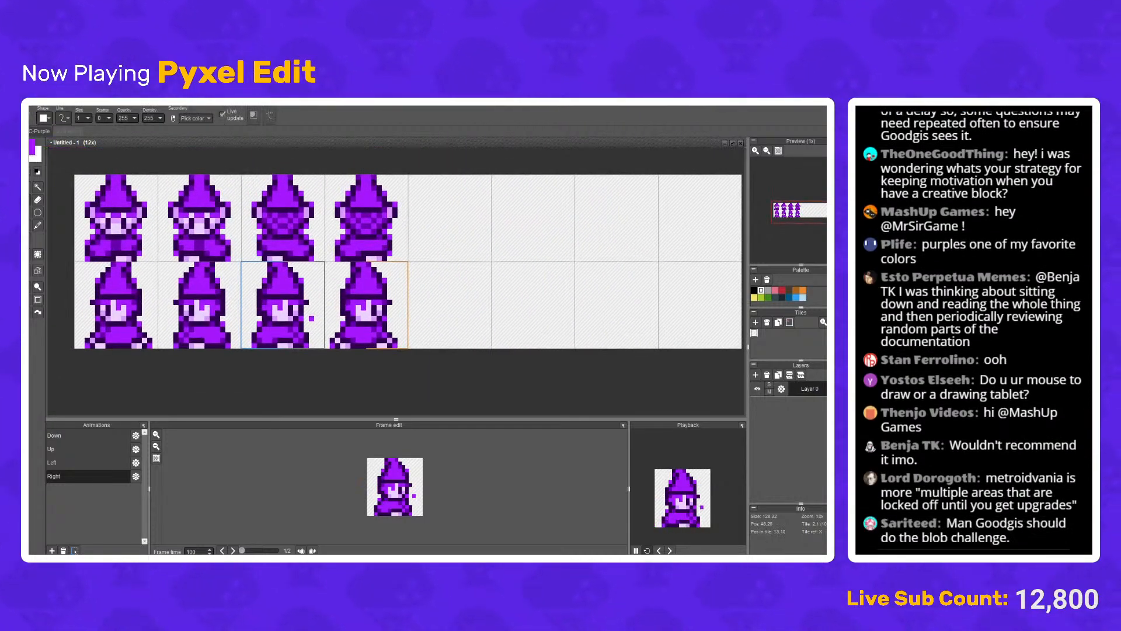
pyautogui.scroll(3, 311, 324)
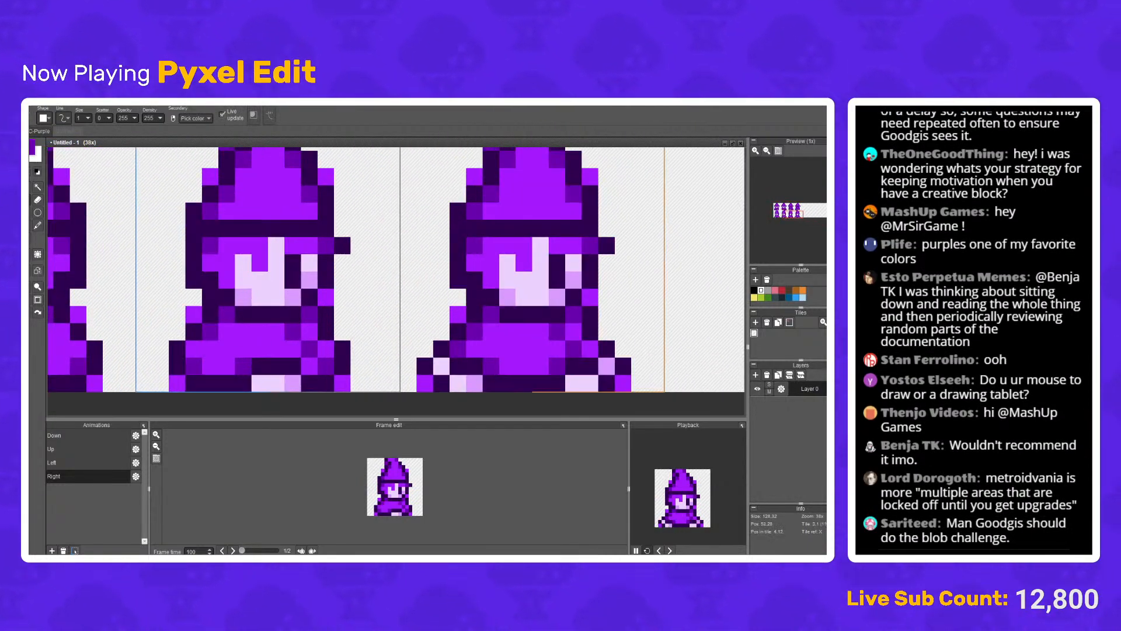
pyautogui.scroll(-2, 244, 279)
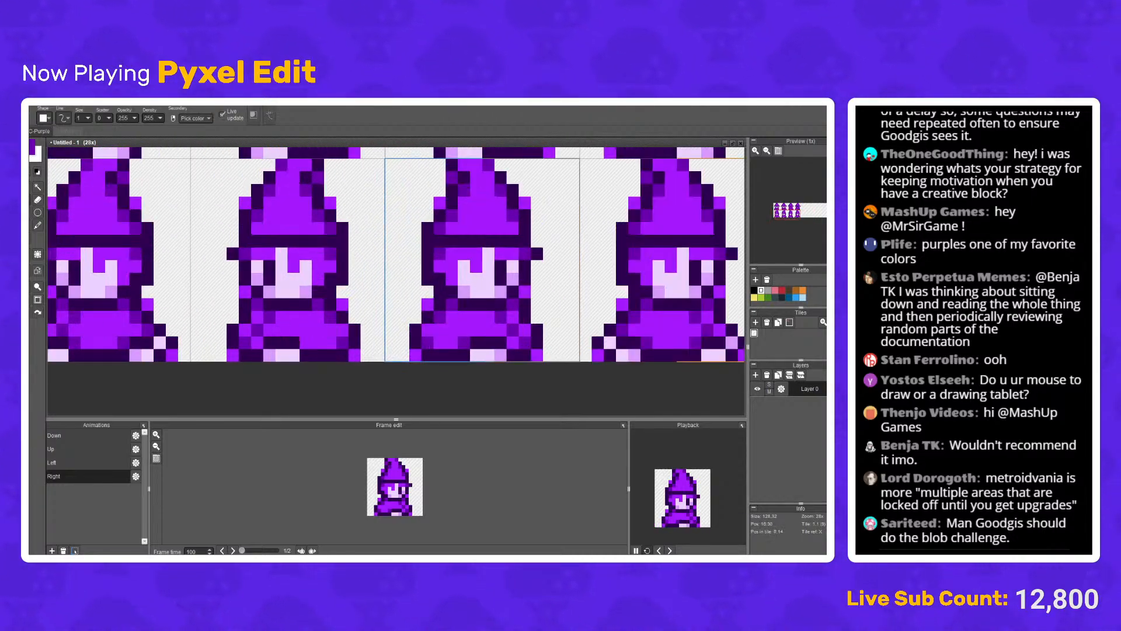
pyautogui.scroll(-4, 510, 305)
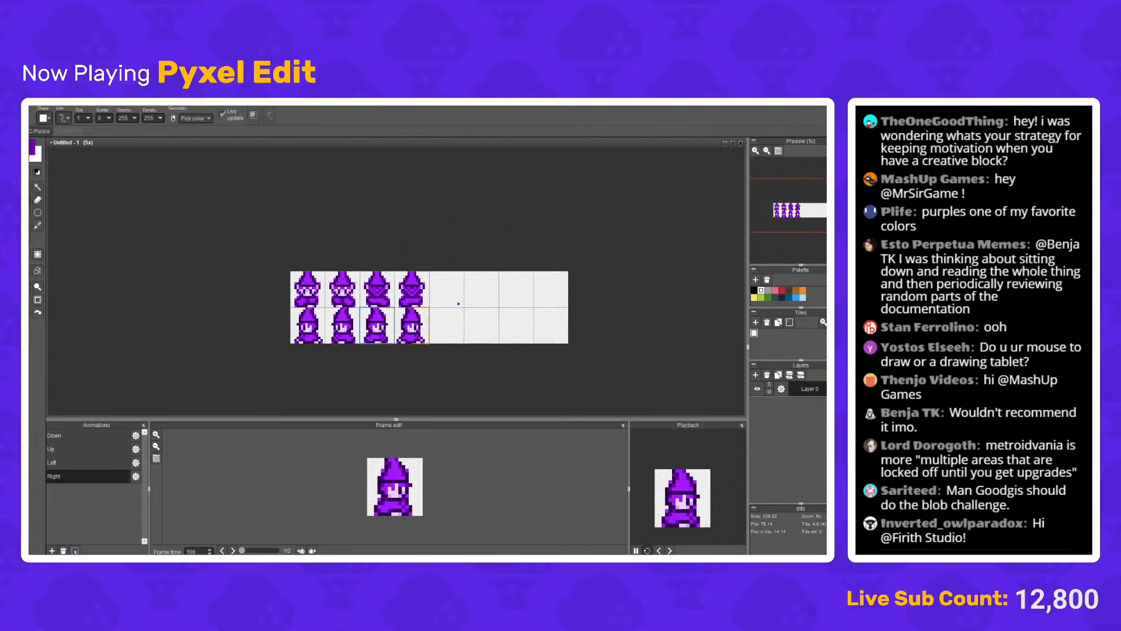
pyautogui.scroll(2, 510, 306)
pyautogui.scroll(-1, 490, 282)
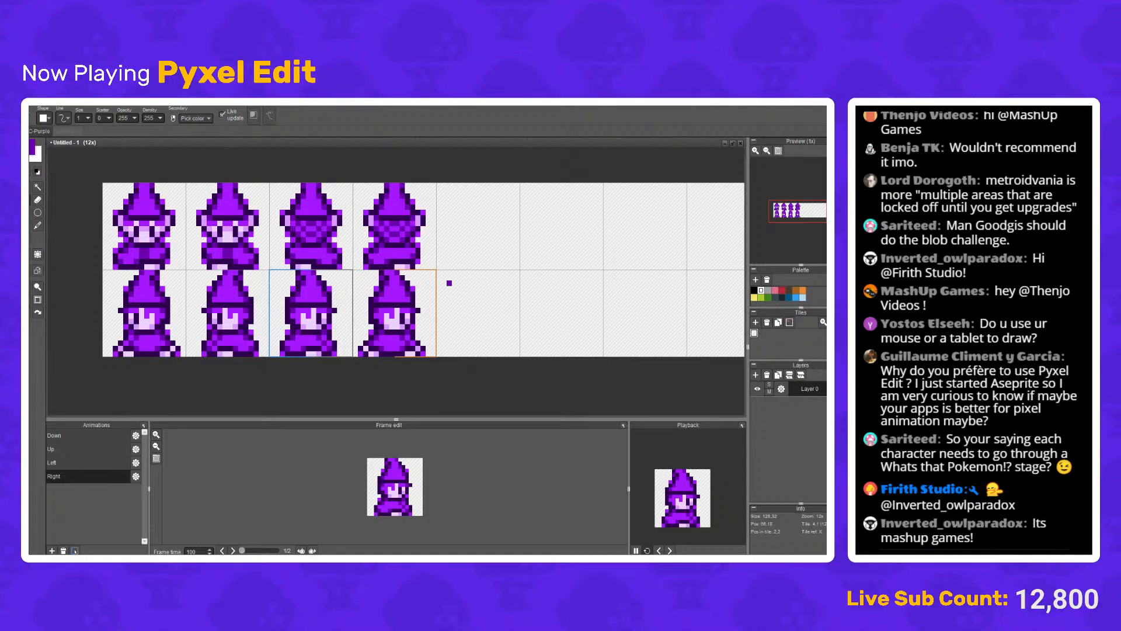
pyautogui.scroll(3, 490, 283)
pyautogui.scroll(-3, 480, 279)
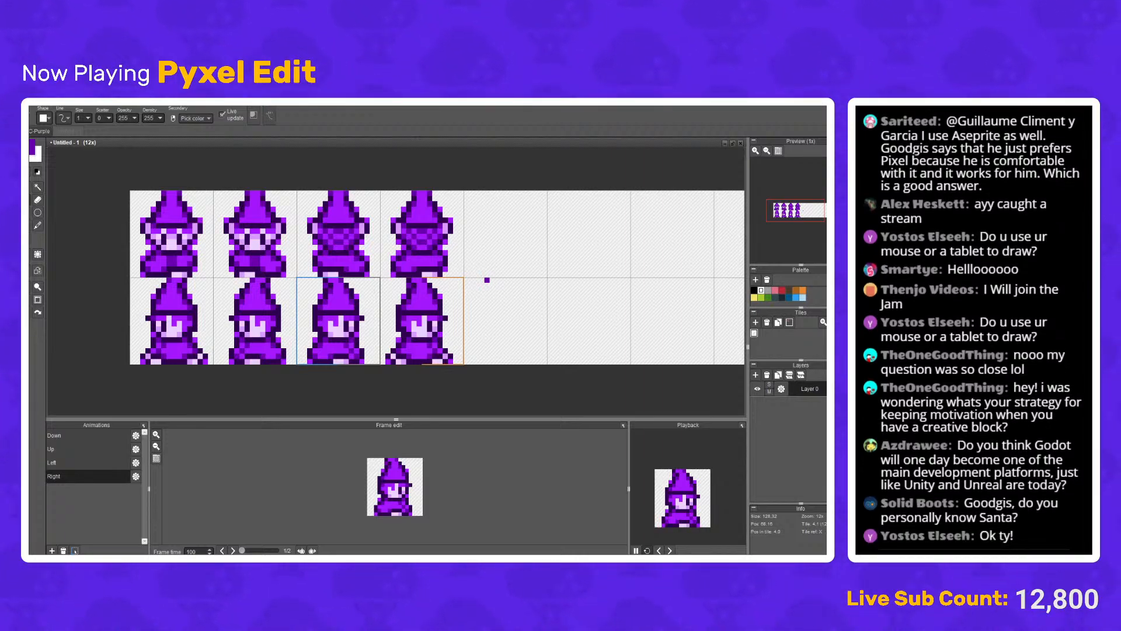
pyautogui.scroll(4, 460, 355)
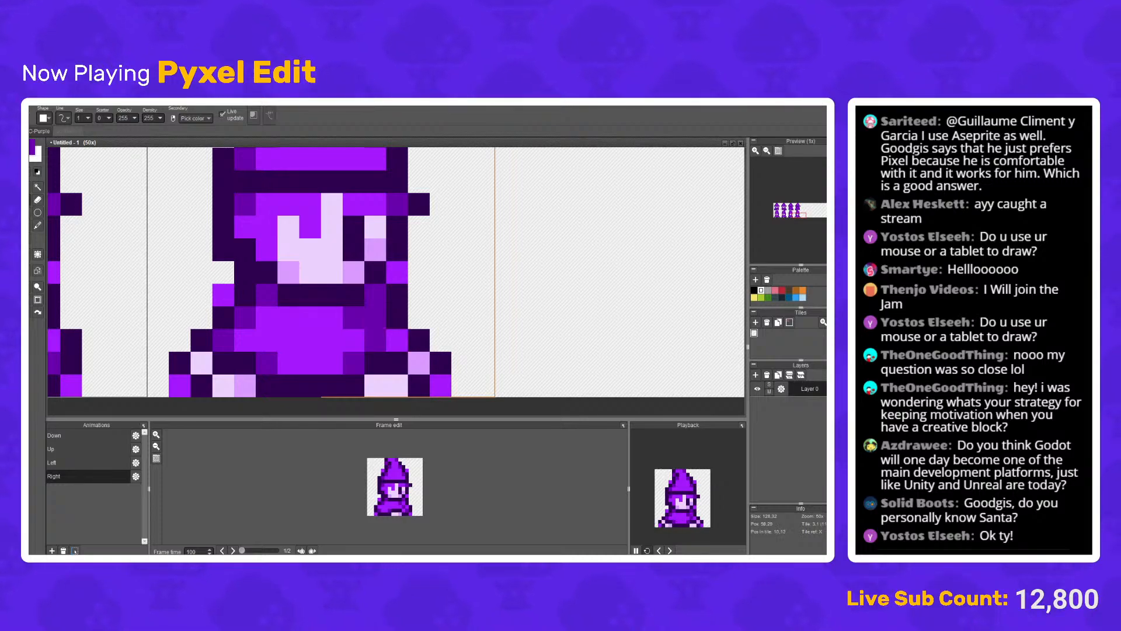
pyautogui.scroll(-4, 376, 340)
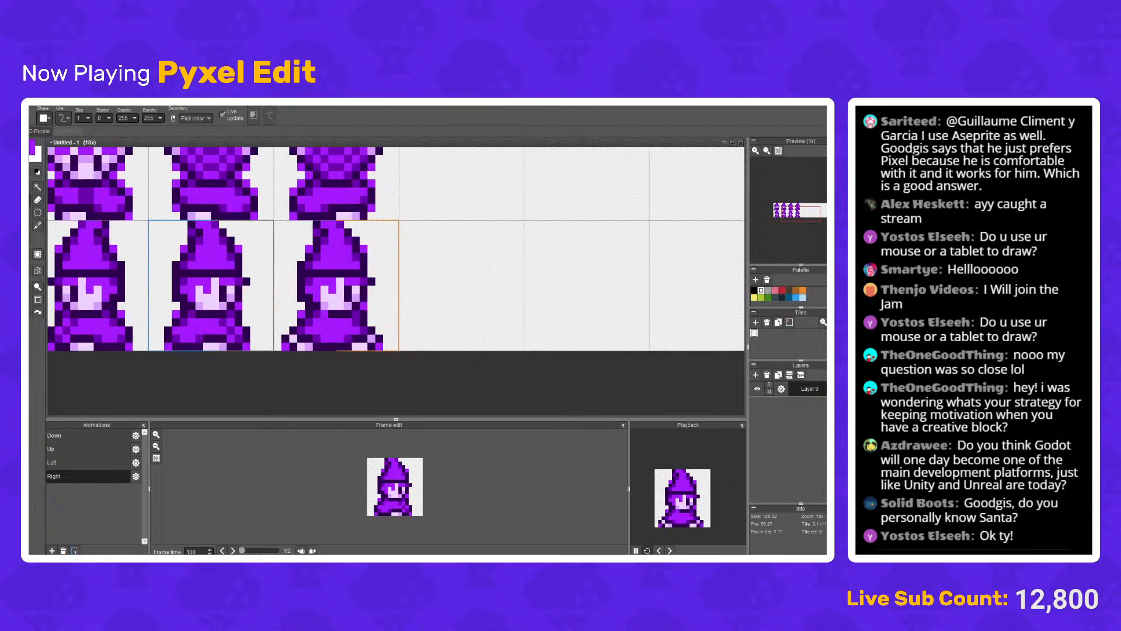
pyautogui.scroll(2, 385, 262)
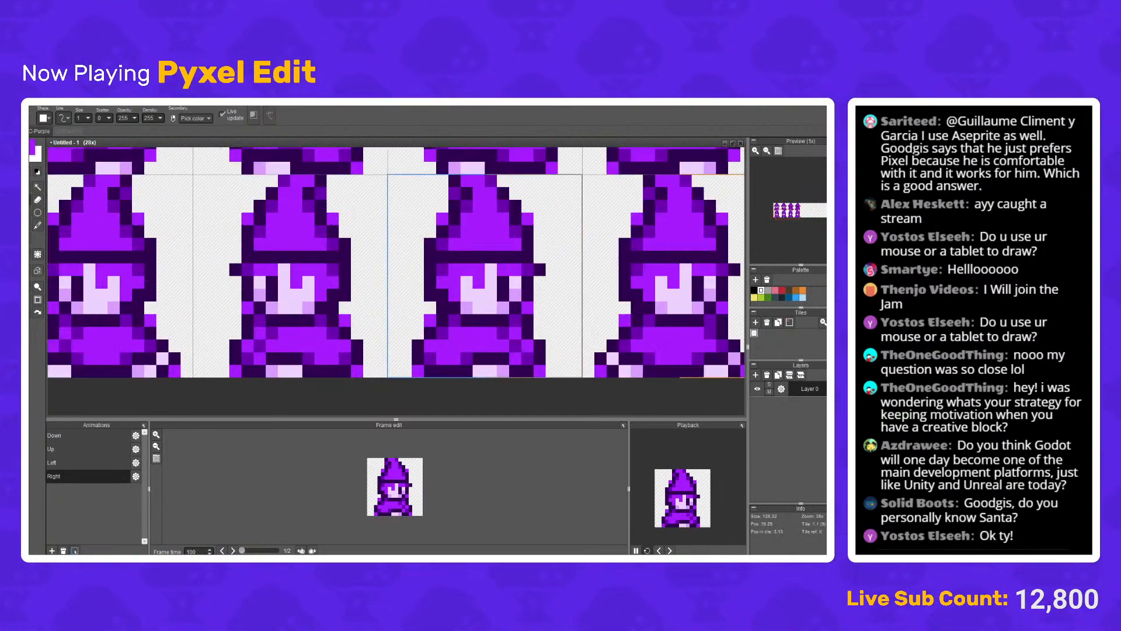
pyautogui.scroll(-1, 235, 337)
pyautogui.scroll(1, 164, 337)
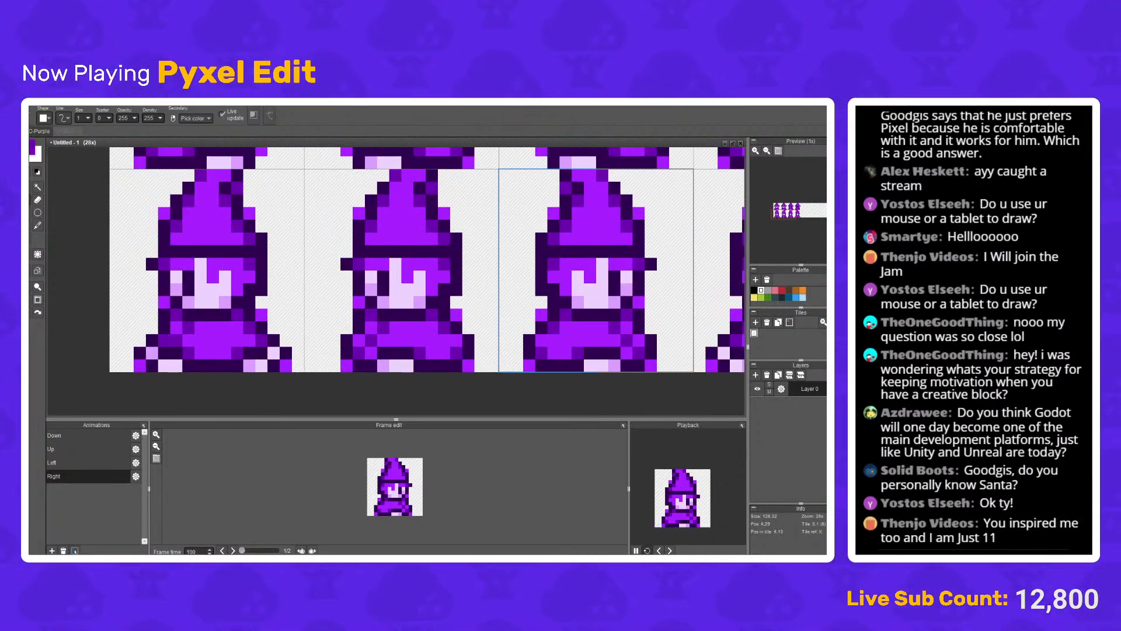
pyautogui.scroll(-5, 286, 308)
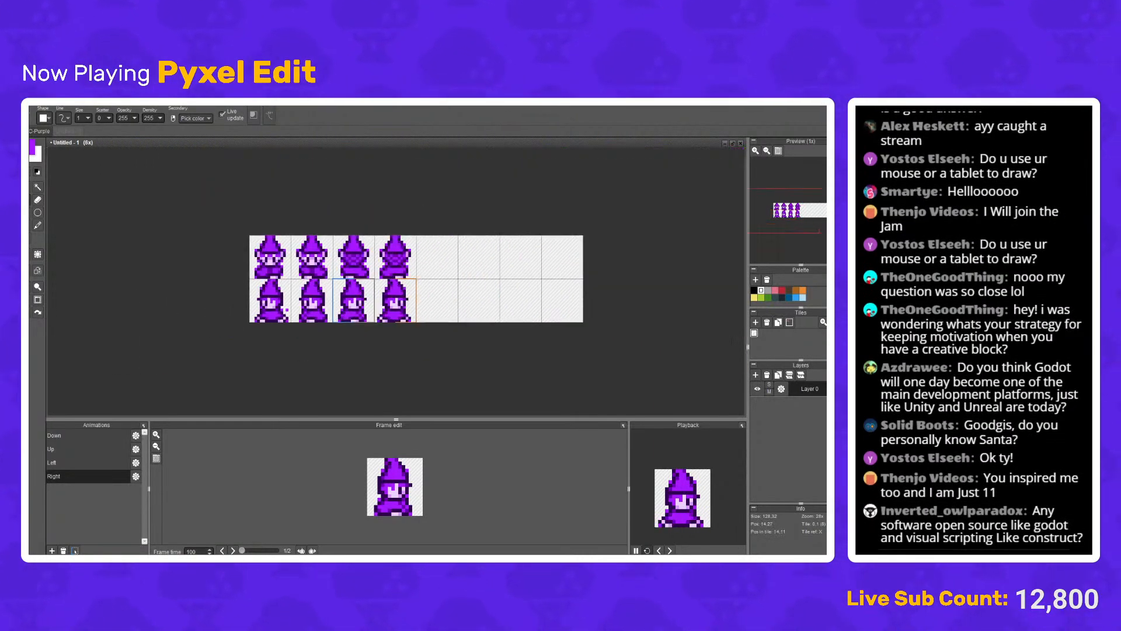
pyautogui.scroll(2, 289, 306)
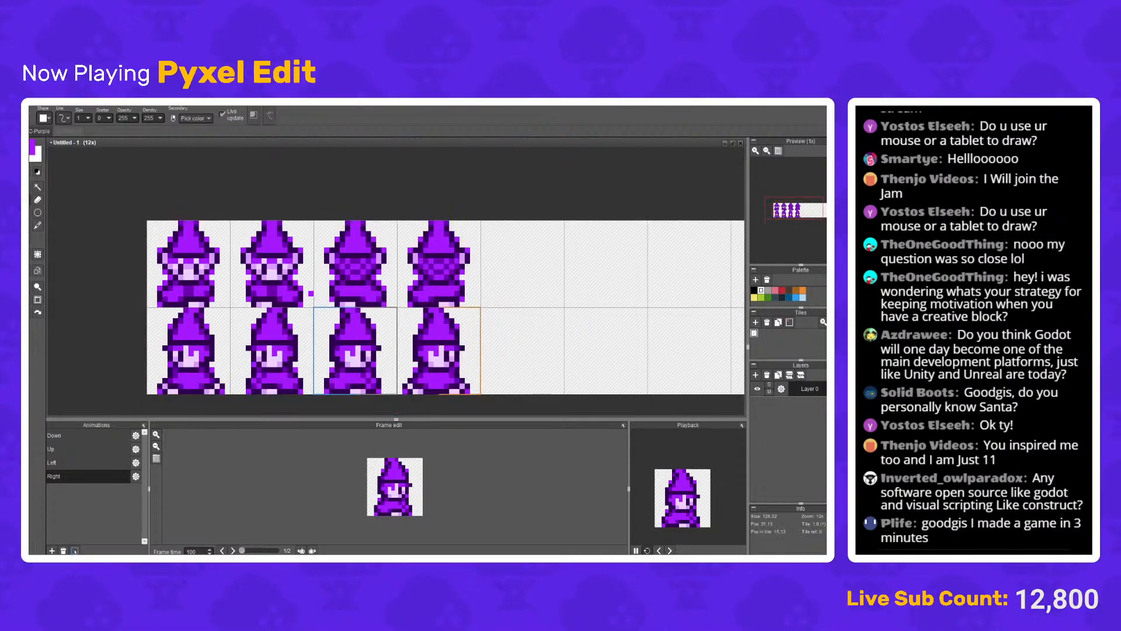
pyautogui.moveTo(289, 304); pyautogui.dragTo(323, 280)
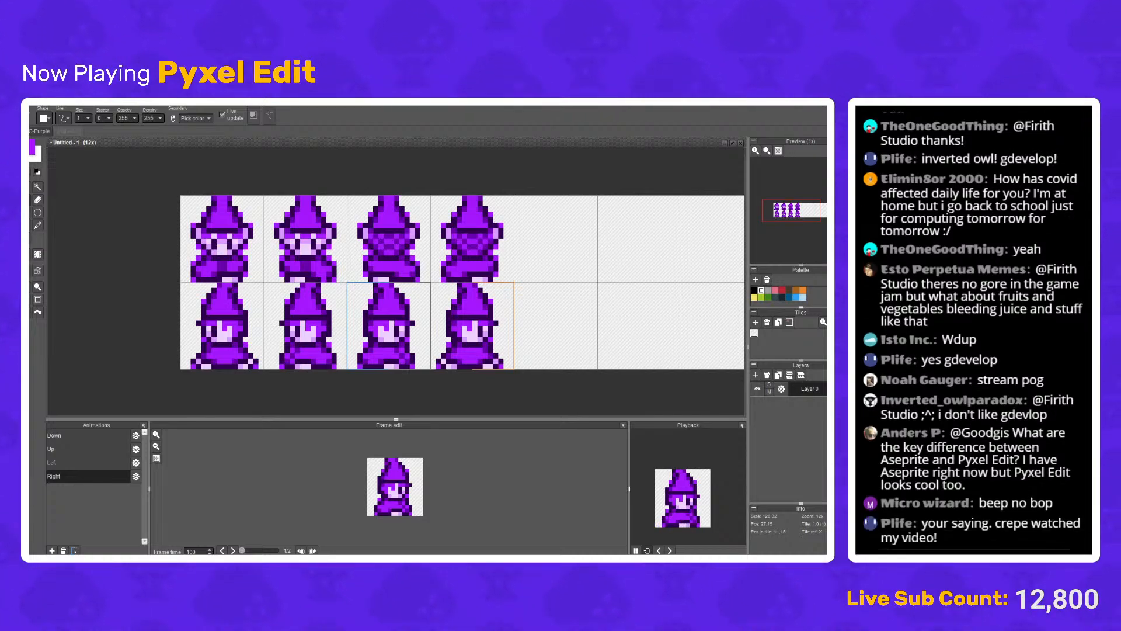
pyautogui.scroll(-1, 321, 280)
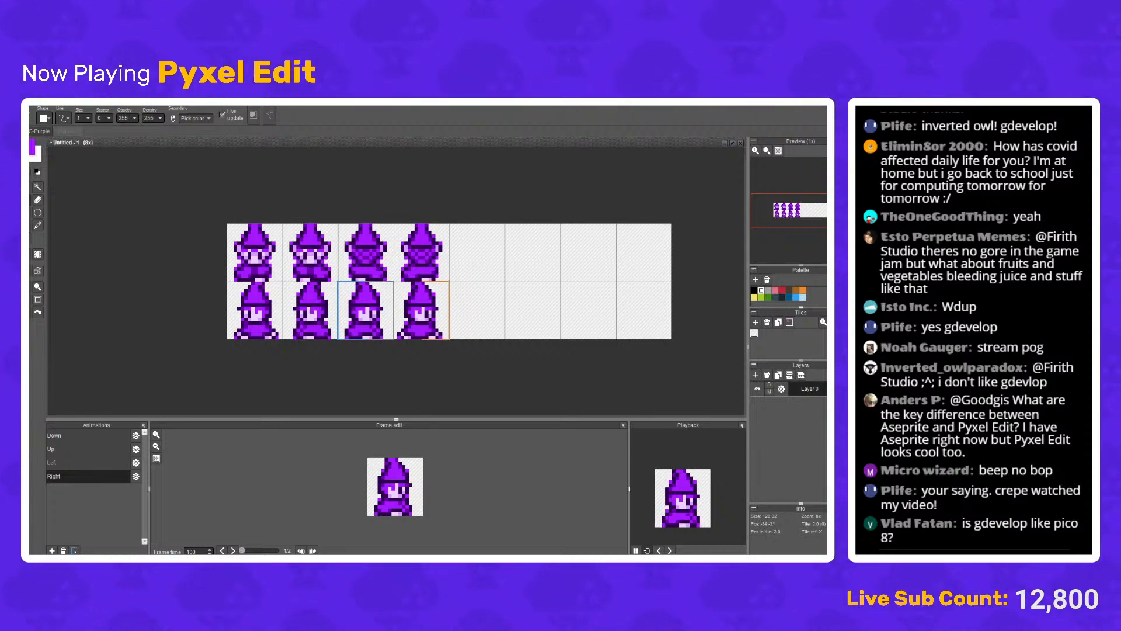
# Step: Switch to the GBC-Purple document, enlarge the canvas area by shrinking the animation area, and activate the selection tool
pyautogui.click(39, 130)
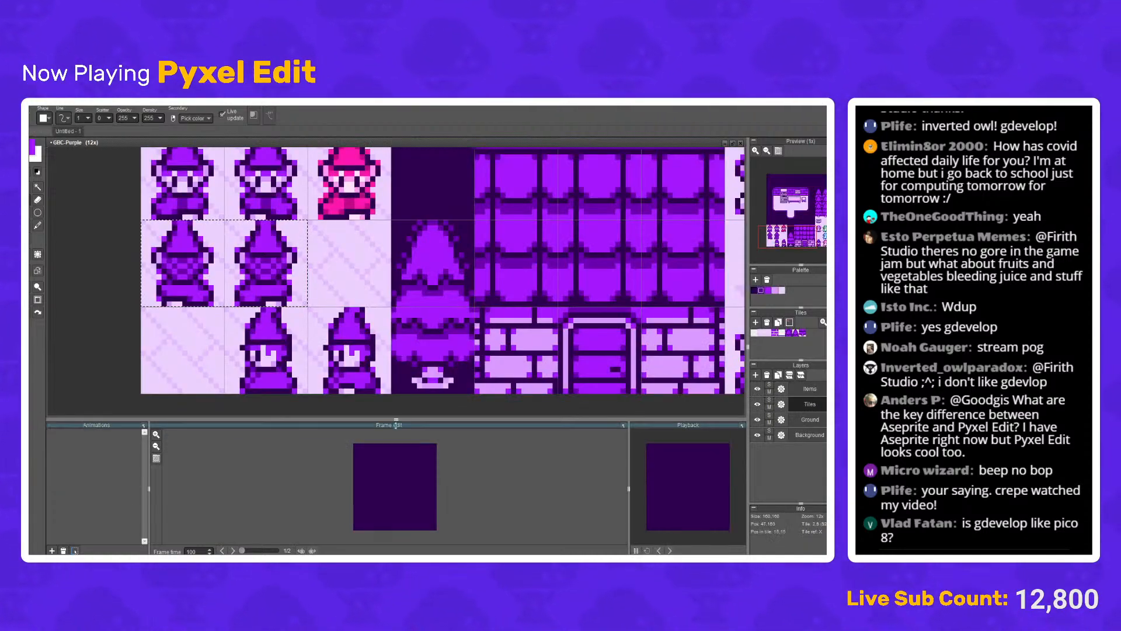
pyautogui.moveTo(395, 425); pyautogui.dragTo(396, 454)
pyautogui.click(37, 254)
# Step: Examine the gnomes, house and coloured creatures in the lower part of the tile map
pyautogui.scroll(-2, 138, 234)
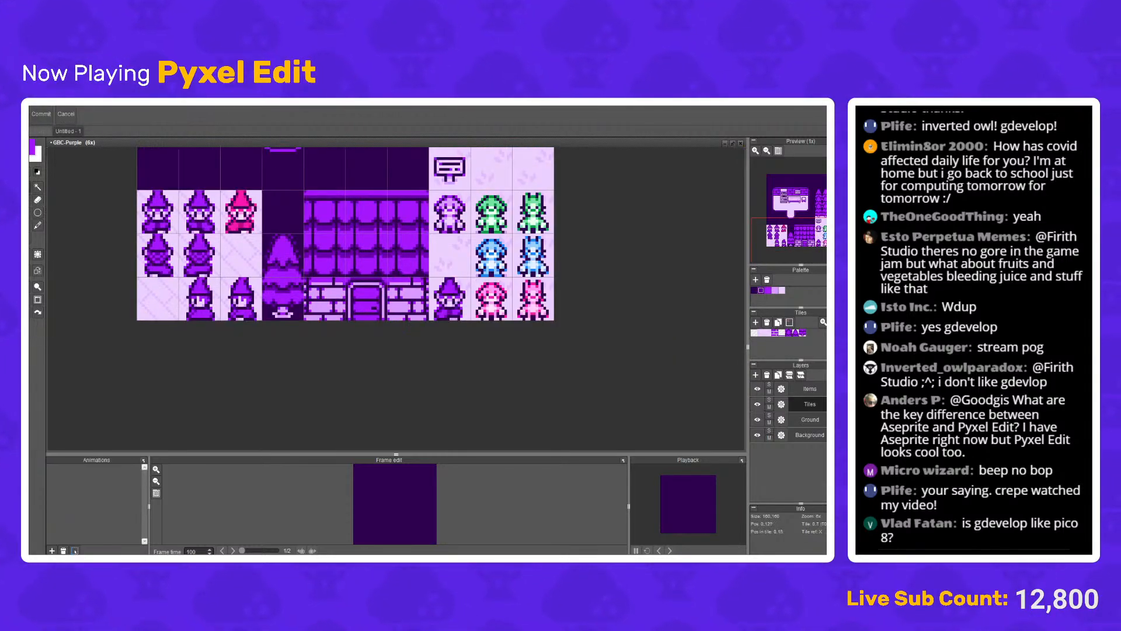
pyautogui.scroll(2, 137, 234)
pyautogui.scroll(-3, 138, 233)
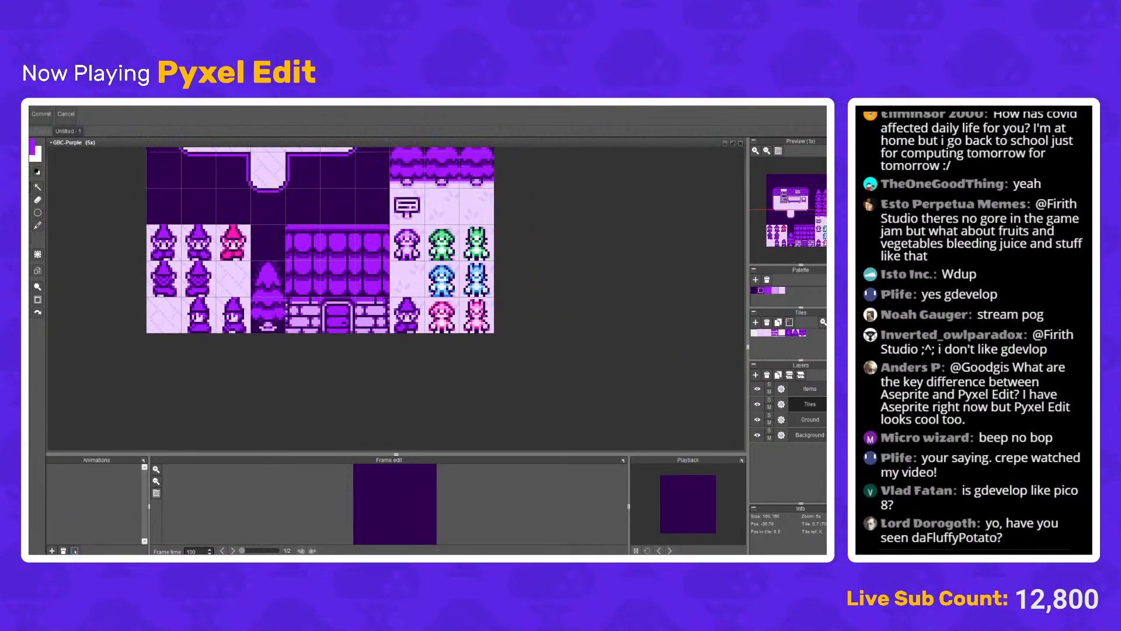
pyautogui.scroll(2, 205, 239)
pyautogui.scroll(1, 193, 350)
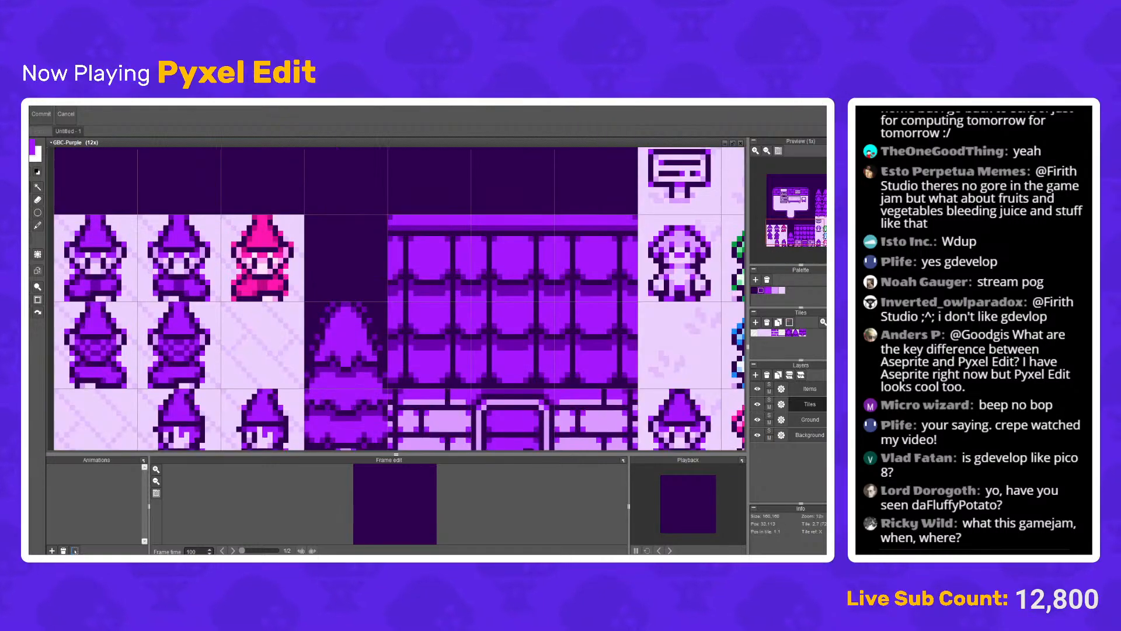
pyautogui.scroll(-3, 193, 351)
pyautogui.scroll(1, 308, 420)
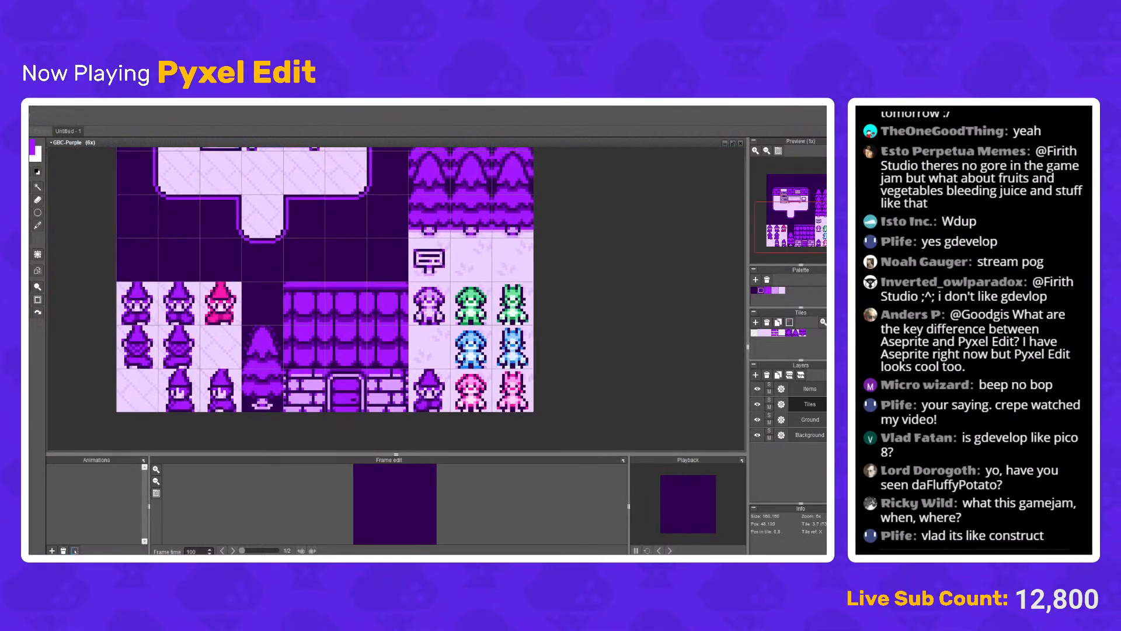
pyautogui.scroll(-2, 308, 419)
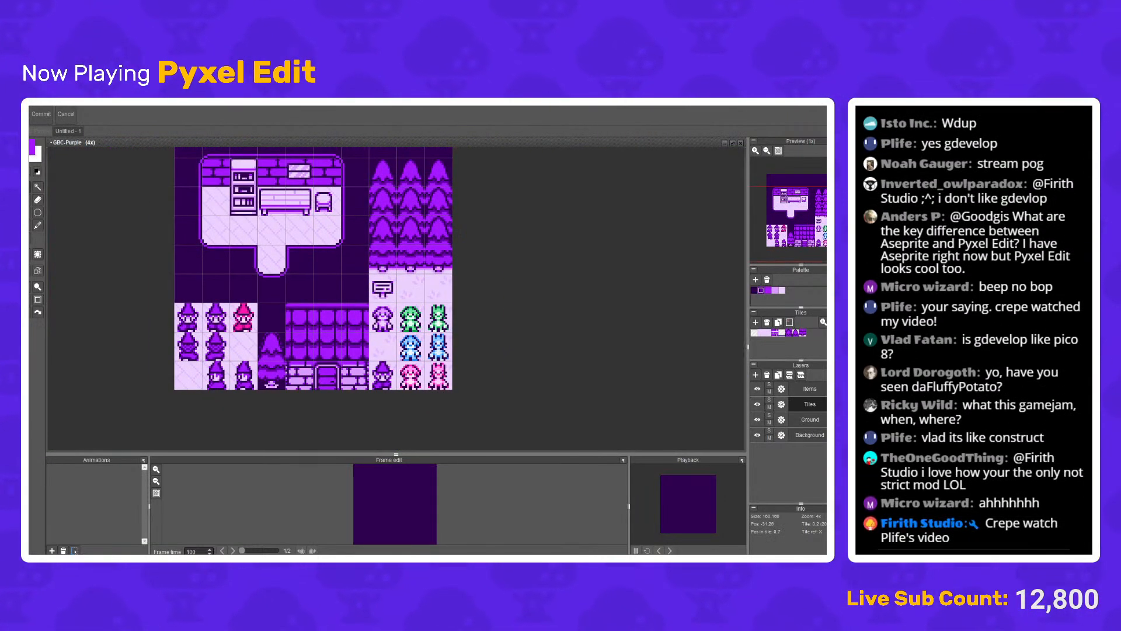
pyautogui.hotkey('ctrl', 'r')
pyautogui.press('Escape')
pyautogui.hotkey('ctrl', 't')
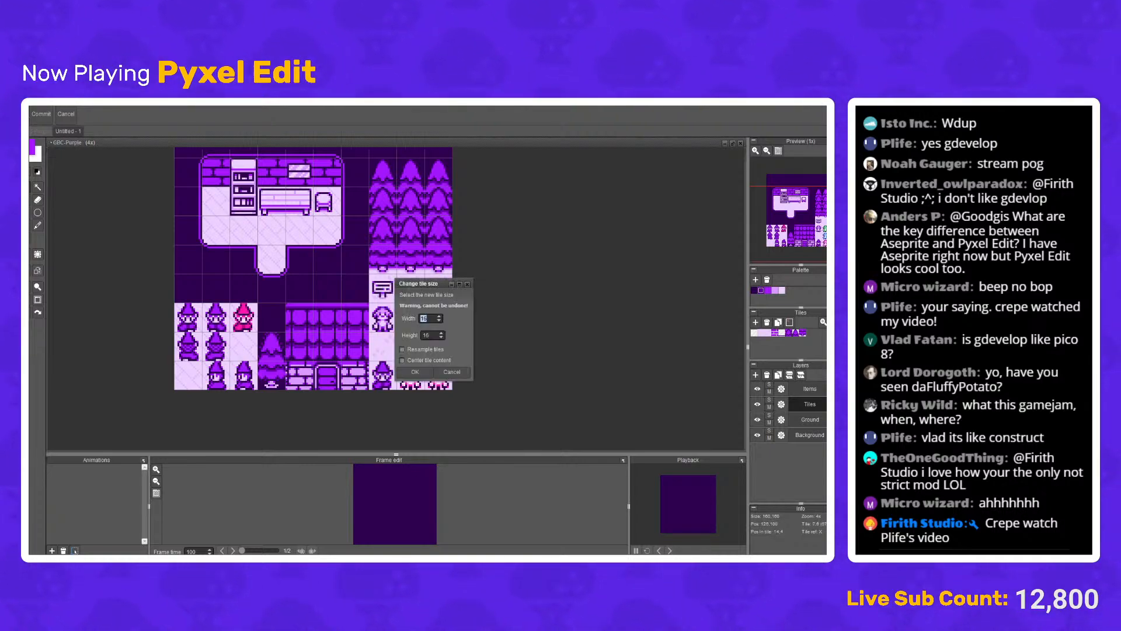
pyautogui.press('Escape')
# Step: Resize the canvas to 256 by 256 pixels, 16 tiles wide and 16 tiles high
pyautogui.hotkey('ctrl', 'shift', 'r')
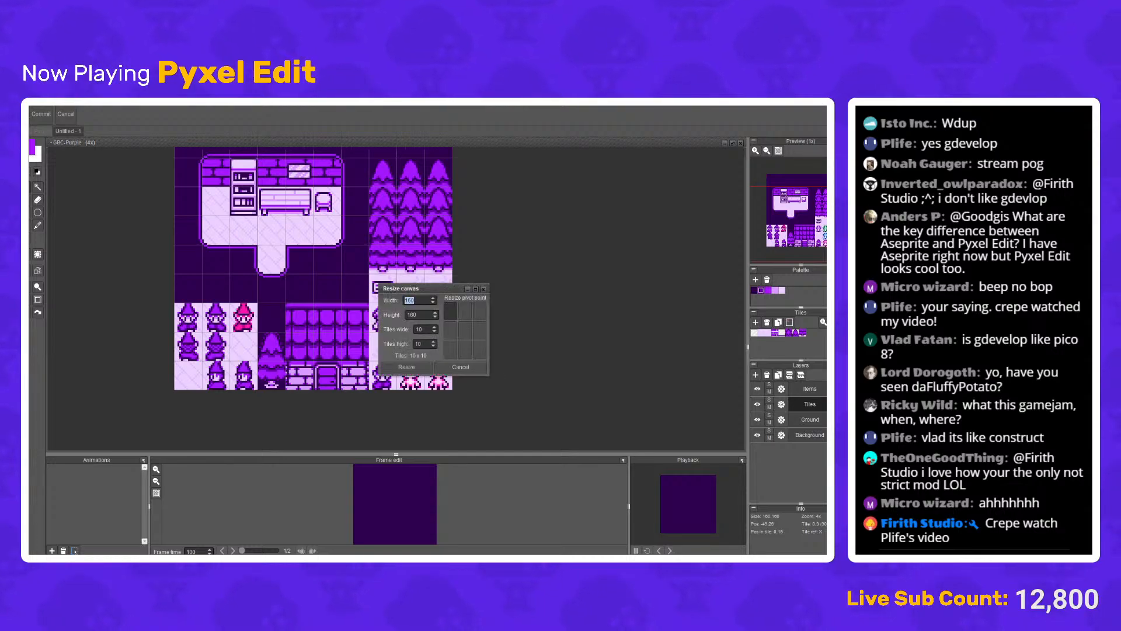
pyautogui.write('176')
pyautogui.press('Tab')
pyautogui.press('Tab')
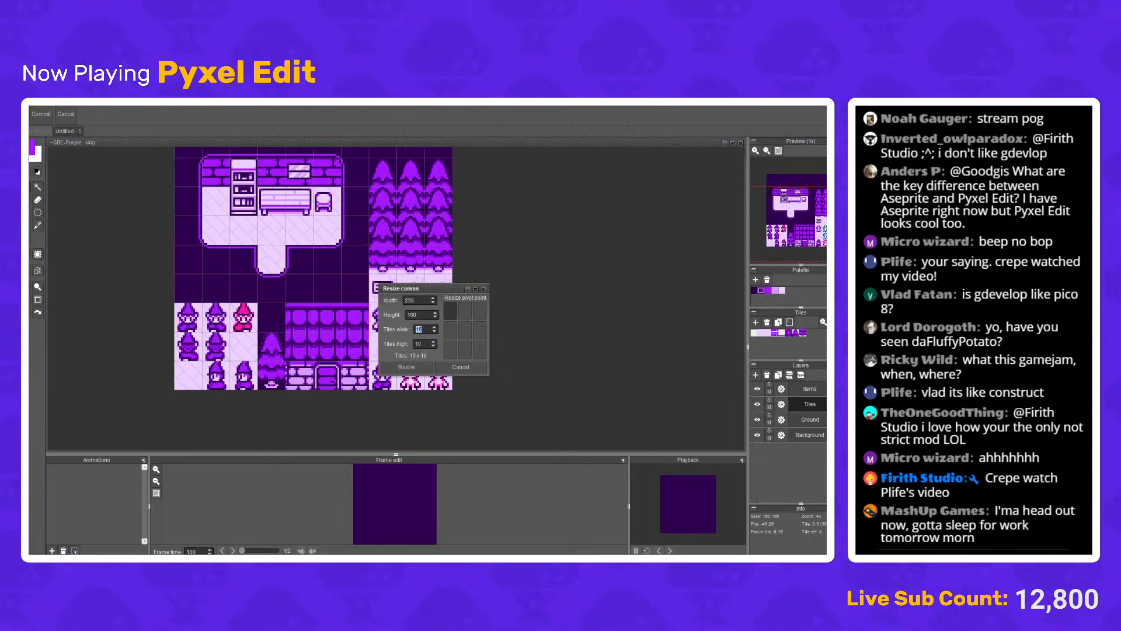
pyautogui.press('Tab')
pyautogui.write('14')
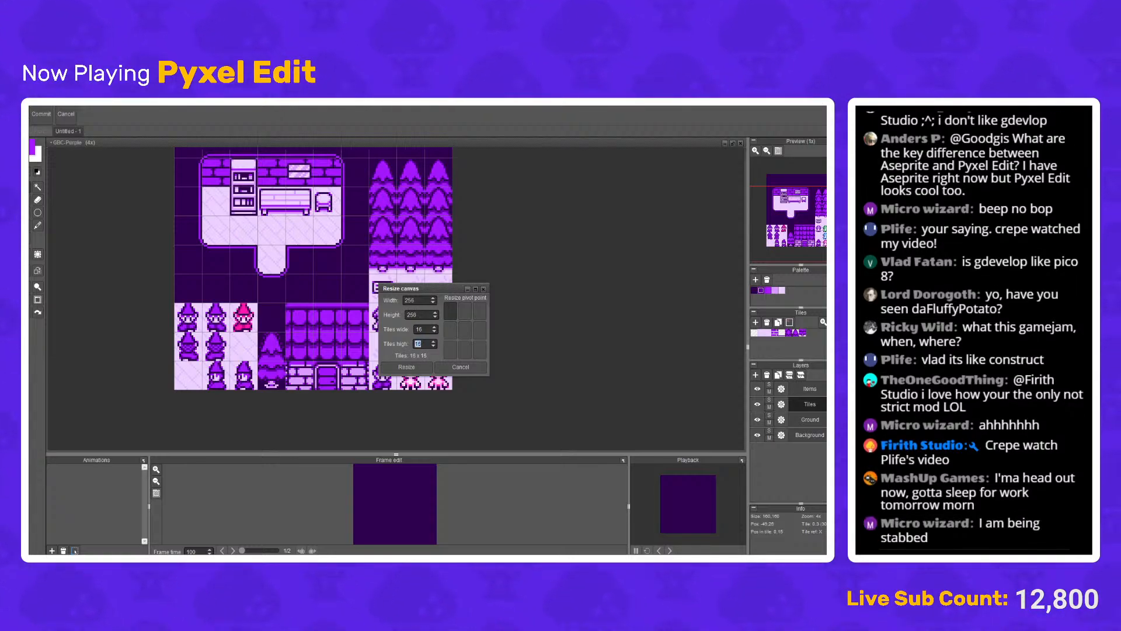
pyautogui.press('Return')
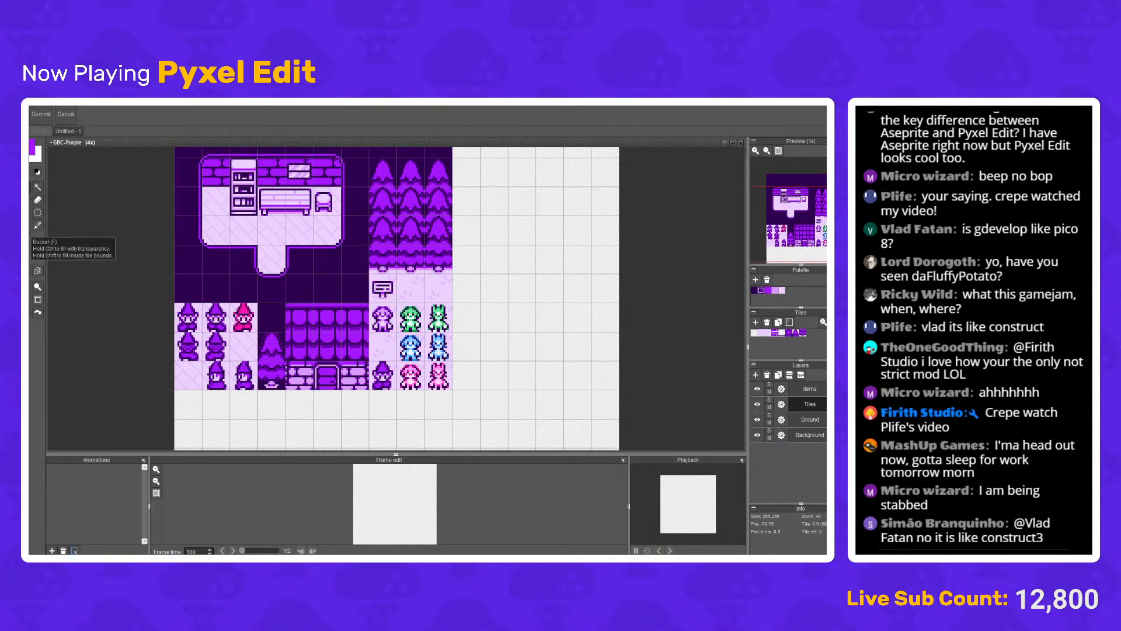
# Step: Fill the empty canvas area on the Background layer with the palette's darkest purple
pyautogui.click(810, 435)
pyautogui.click(754, 291)
pyautogui.click(520, 342)
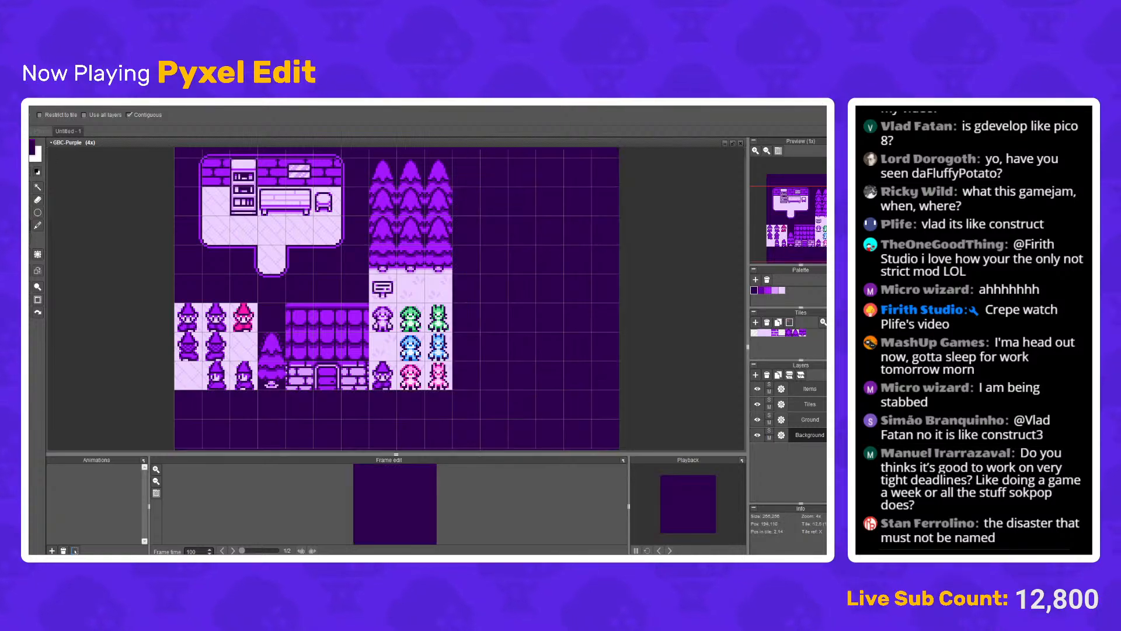
pyautogui.moveTo(520, 342); pyautogui.dragTo(486, 255)
pyautogui.scroll(-1, 486, 255)
pyautogui.scroll(1, 371, 201)
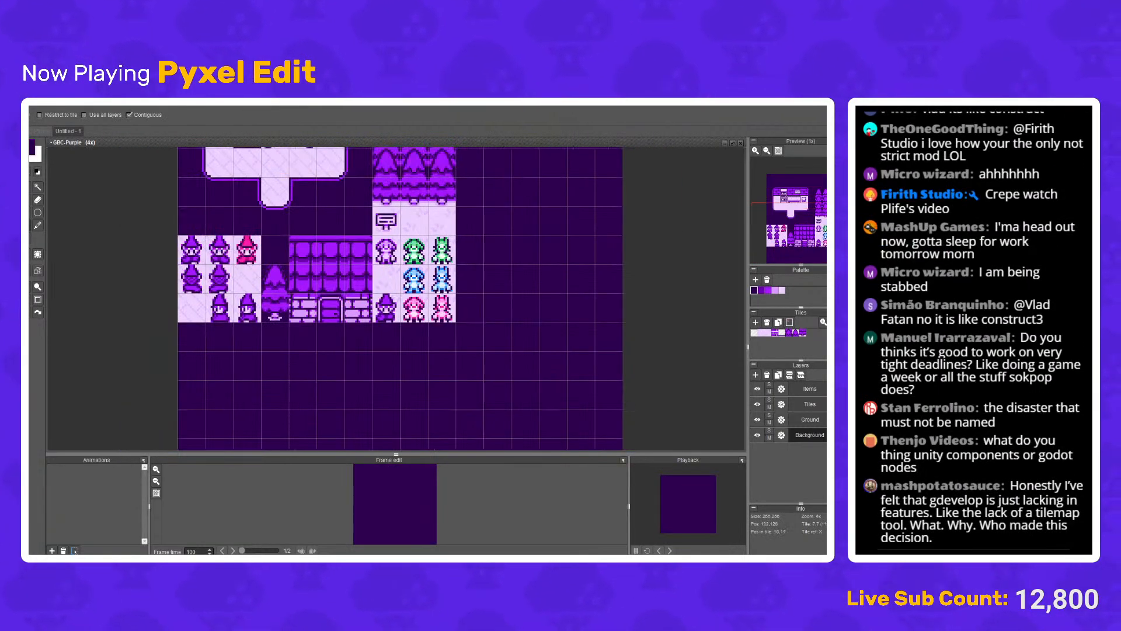
# Step: Sample the pink gnome's dark pink, pick the neighbouring shading tone, try a fill on the Background layer and undo it
pyautogui.click(27, 188)
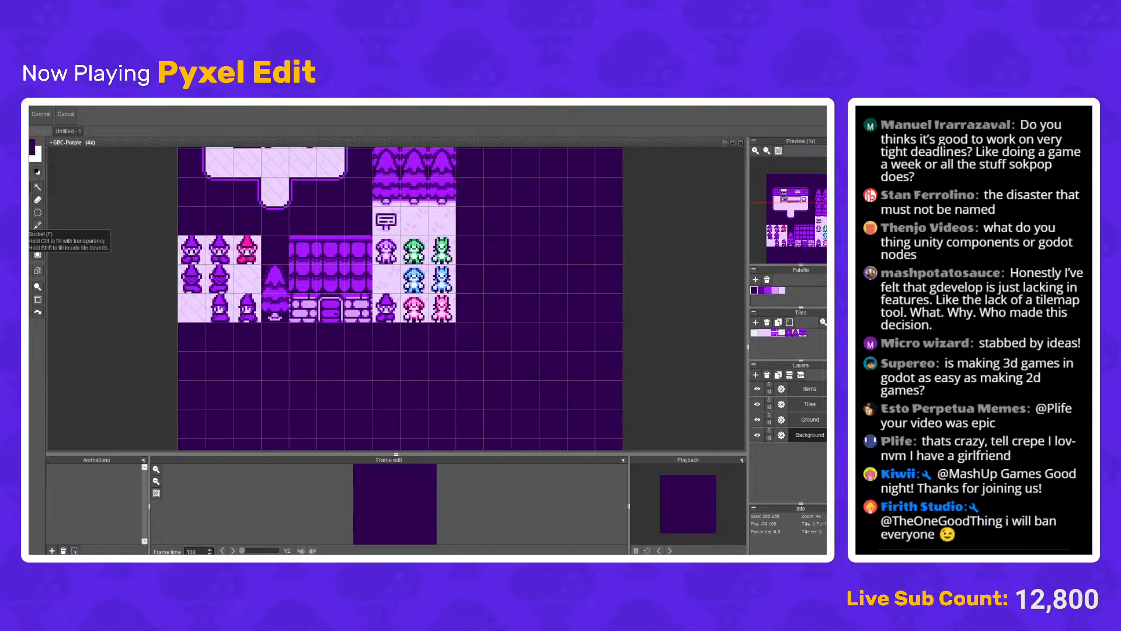
pyautogui.click(37, 213)
pyautogui.scroll(8, 242, 243)
pyautogui.rightClick(251, 251)
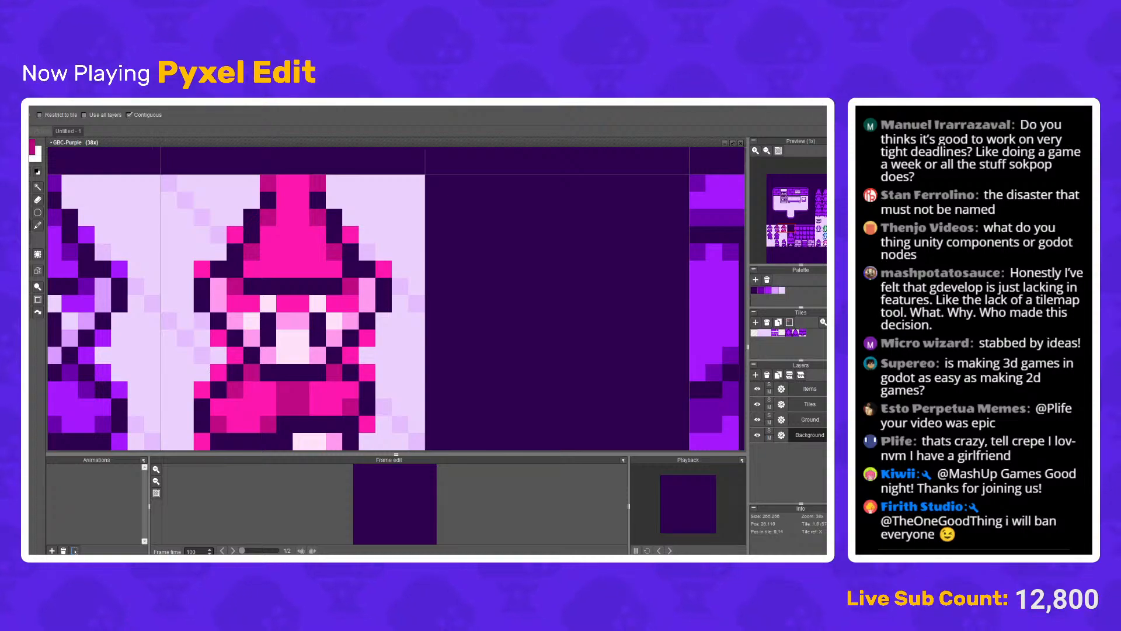
pyautogui.click(32, 147)
pyautogui.click(283, 180)
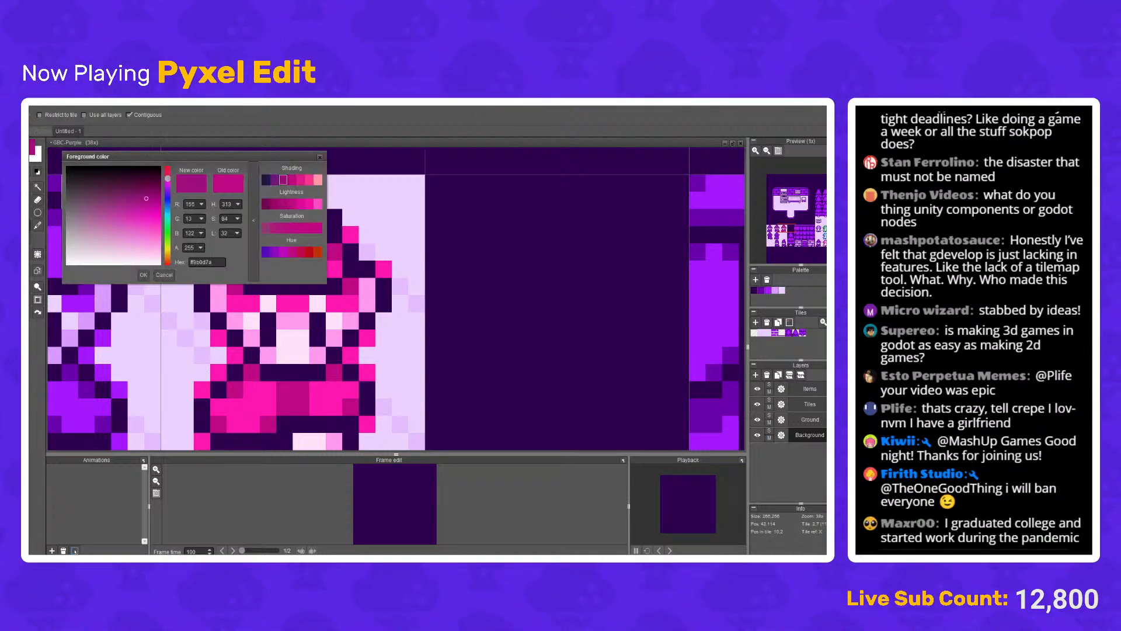
pyautogui.click(143, 275)
pyautogui.scroll(-1, 255, 263)
pyautogui.click(240, 254)
pyautogui.hotkey('ctrl', 'z')
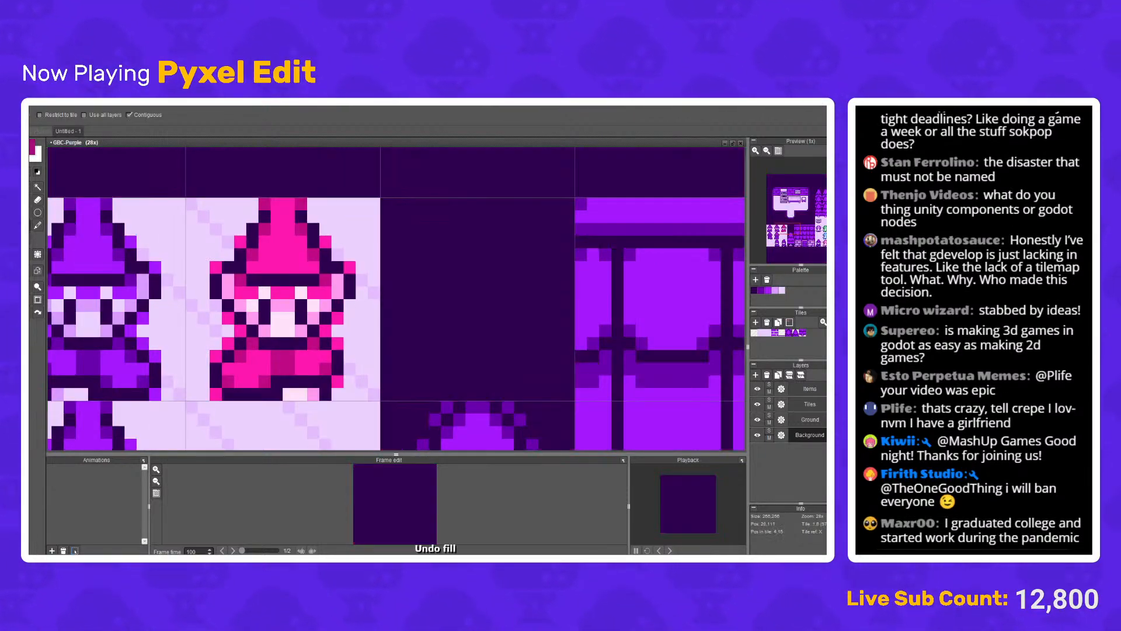
# Step: Select the pink gnome's tile on the Tiles layer, try a non-contiguous fill inside it, undo it and clear the selection
pyautogui.click(810, 404)
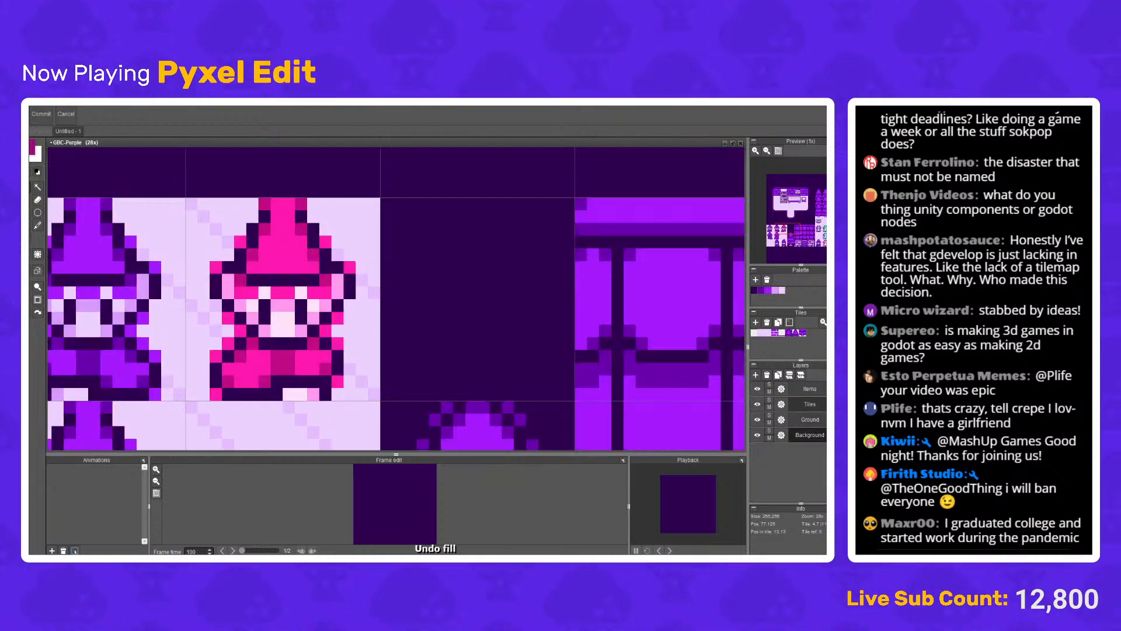
pyautogui.moveTo(186, 198); pyautogui.dragTo(380, 401)
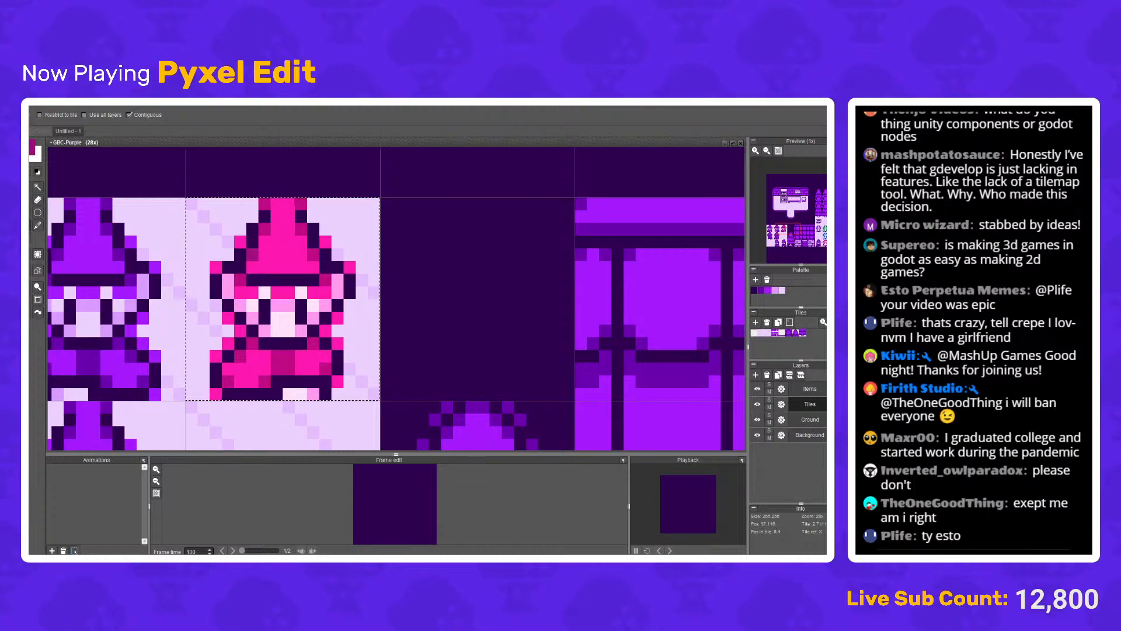
pyautogui.hotkey('ctrl', 'z')
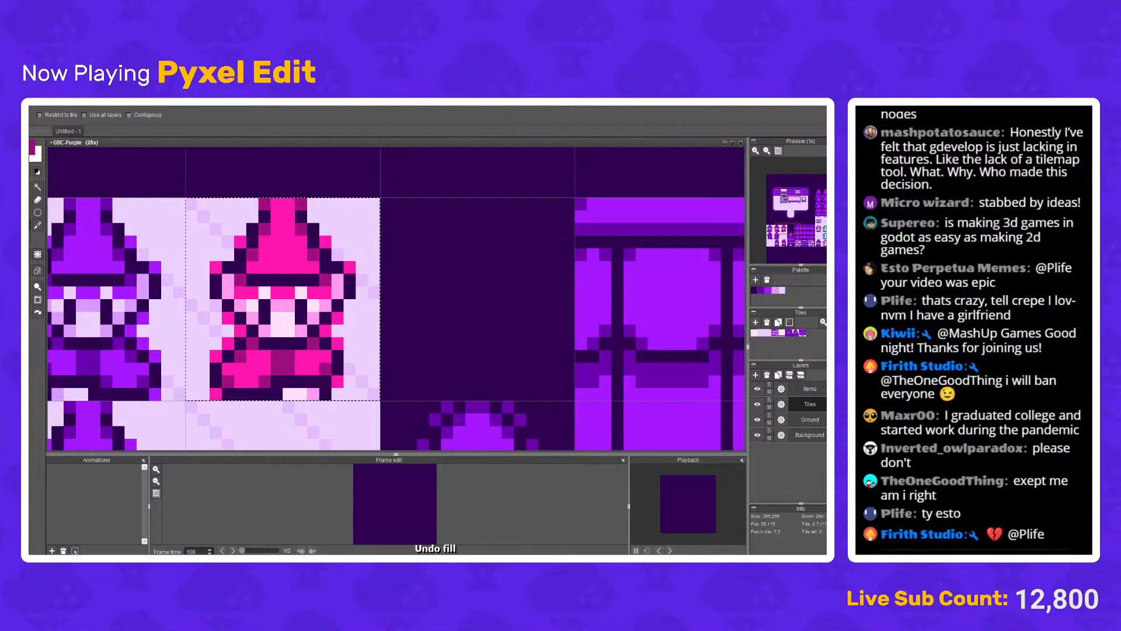
pyautogui.scroll(-5, 396, 298)
pyautogui.hotkey('ctrl', 'v')
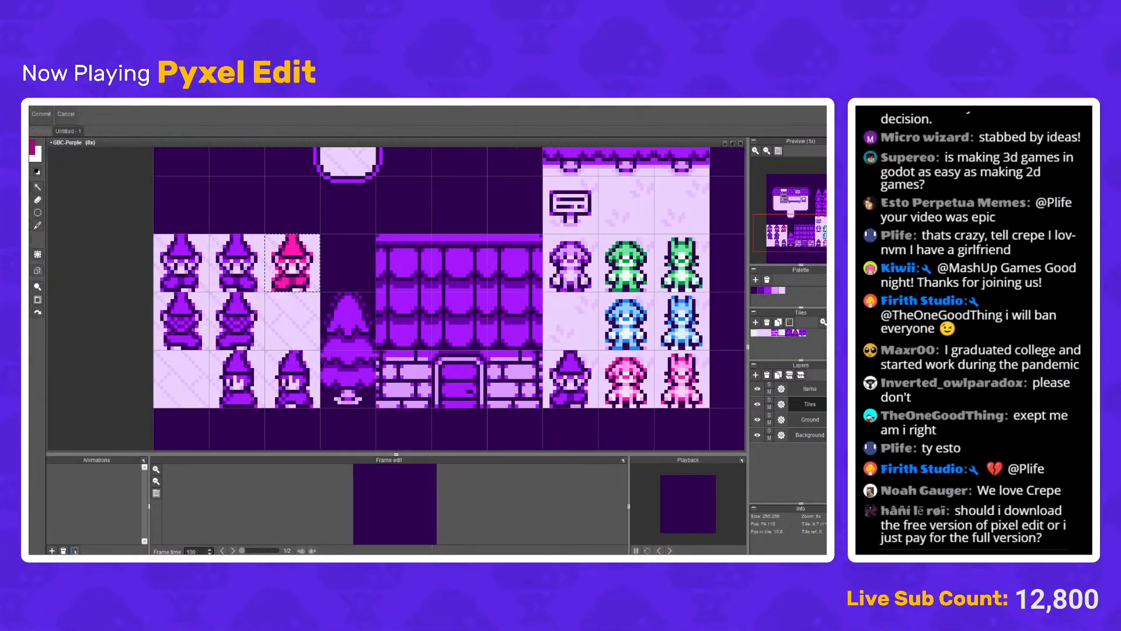
# Step: Place Tile 1 on the Ground layer as a floor patch 5 tiles wide and 4 high in the empty area below the gnomes
pyautogui.scroll(-2, 323, 234)
pyautogui.scroll(3, 252, 252)
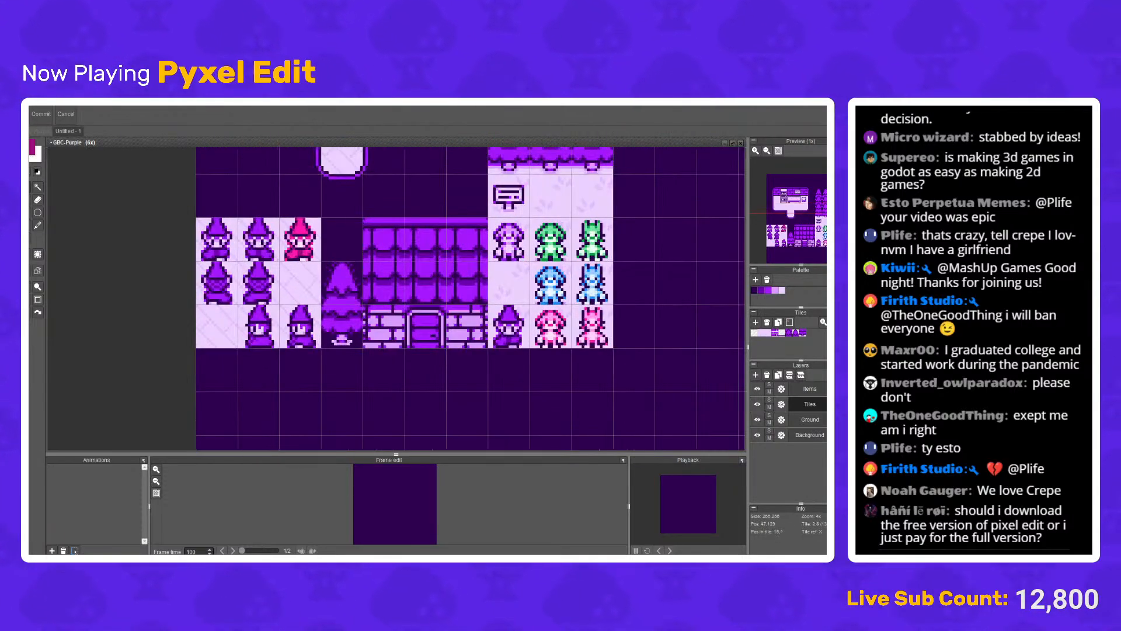
pyautogui.scroll(-2, 252, 253)
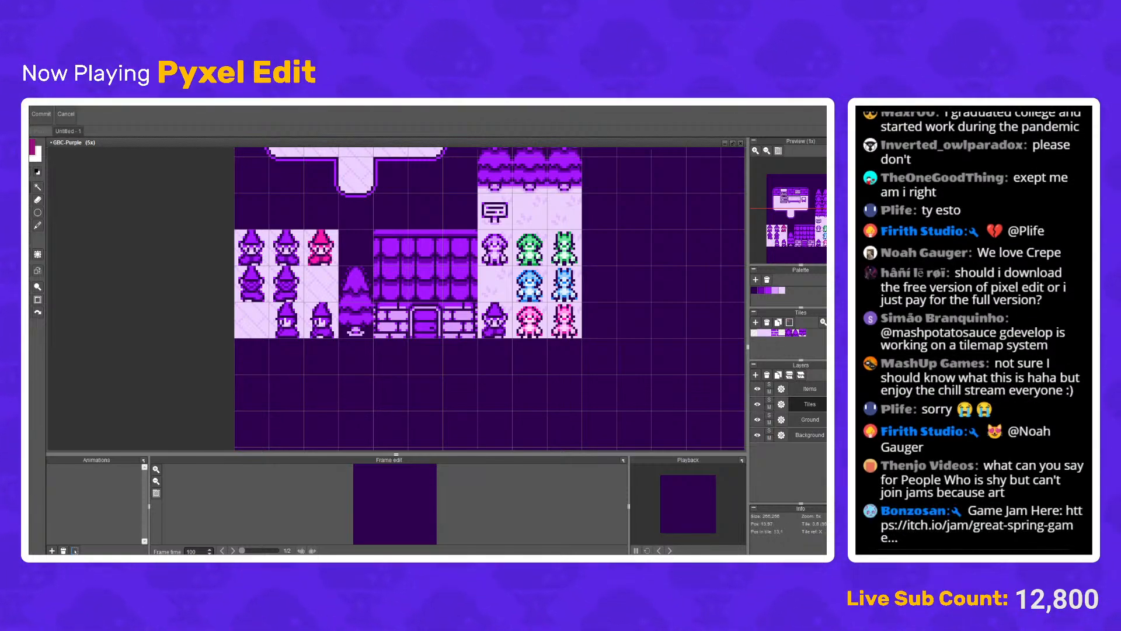
pyautogui.scroll(1, 295, 237)
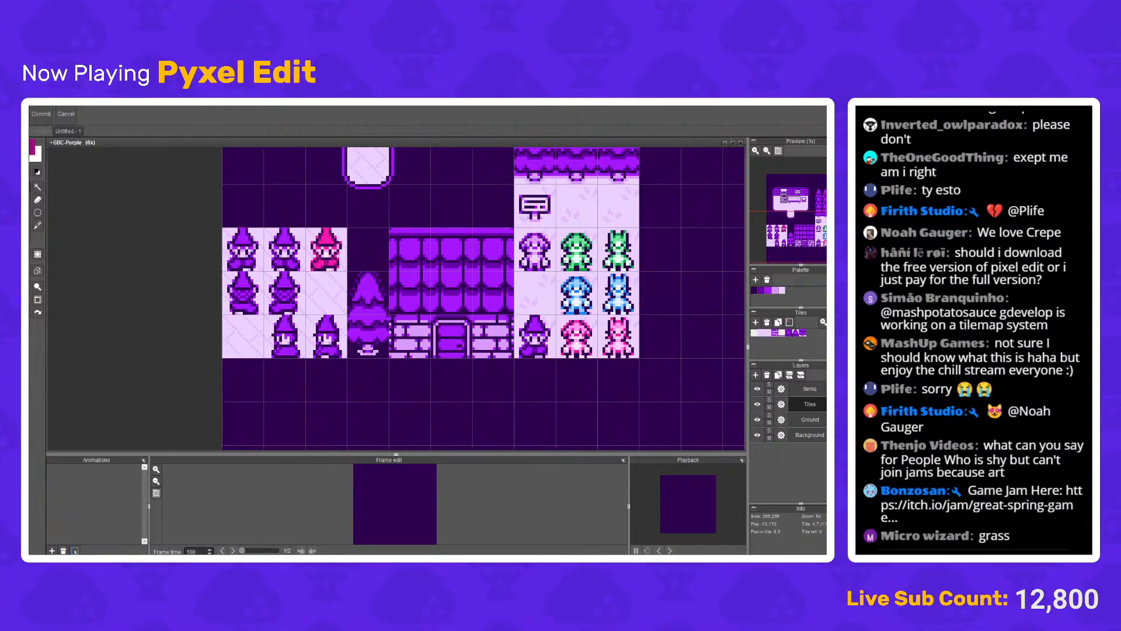
pyautogui.moveTo(556, 235); pyautogui.dragTo(474, 198)
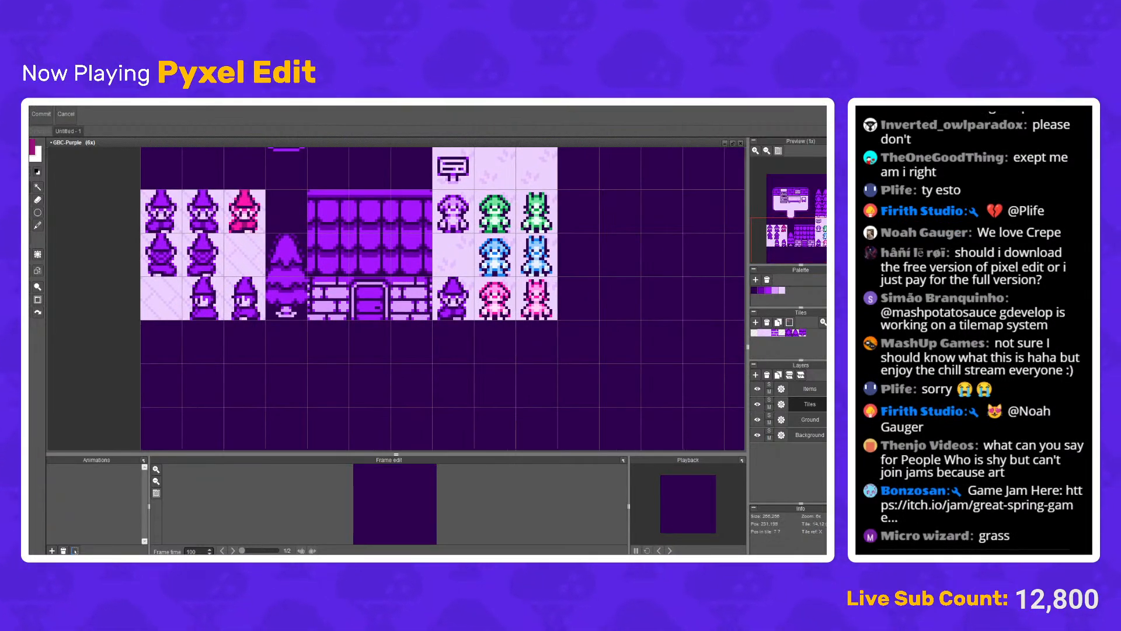
pyautogui.click(810, 420)
pyautogui.press('t')
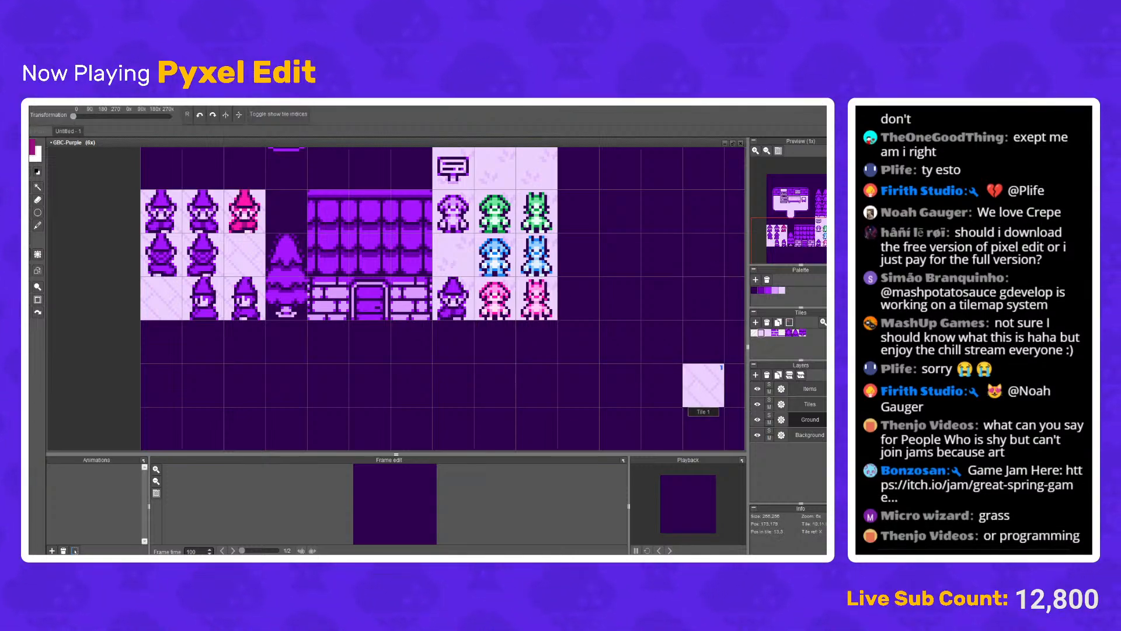
pyautogui.scroll(-1, 250, 278)
pyautogui.moveTo(183, 394)
pyautogui.mouseDown()
pyautogui.moveTo(183, 423)
pyautogui.moveTo(295, 364)
pyautogui.moveTo(185, 403)
pyautogui.moveTo(295, 422)
pyautogui.moveTo(211, 335)
pyautogui.moveTo(183, 336)
pyautogui.mouseUp()
# Step: Copy the eight gnome frames from the Untitled-1 sprite sheet and paste them onto the new floor patch on GBC-Purple's Tiles layer
pyautogui.click(38, 254)
pyautogui.click(809, 404)
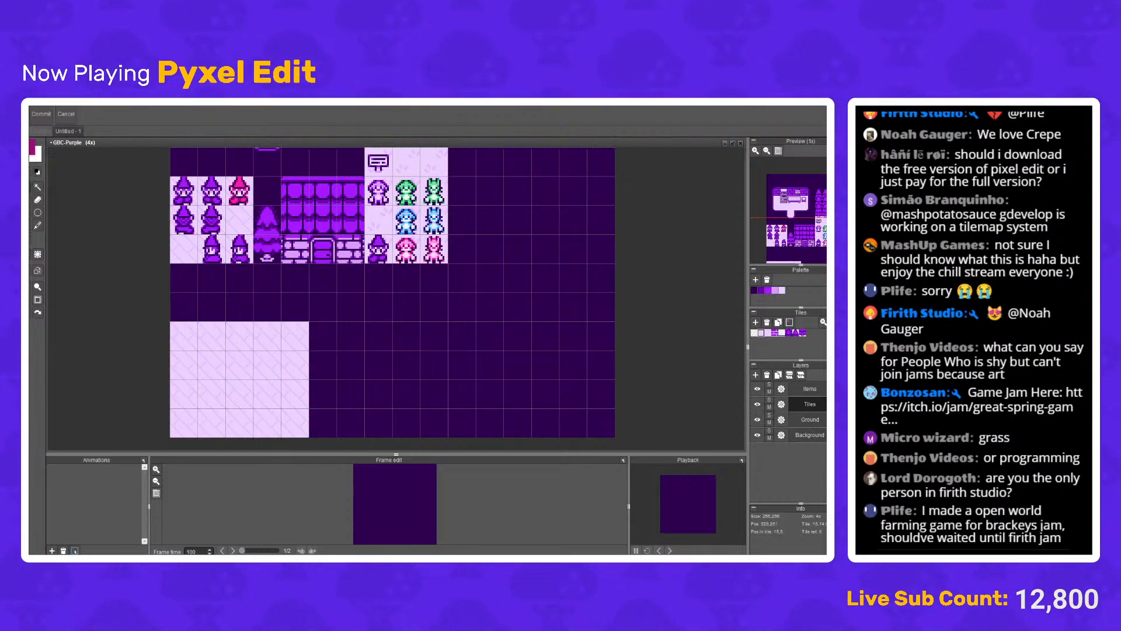
pyautogui.hotkey('ctrl', 'Tab')
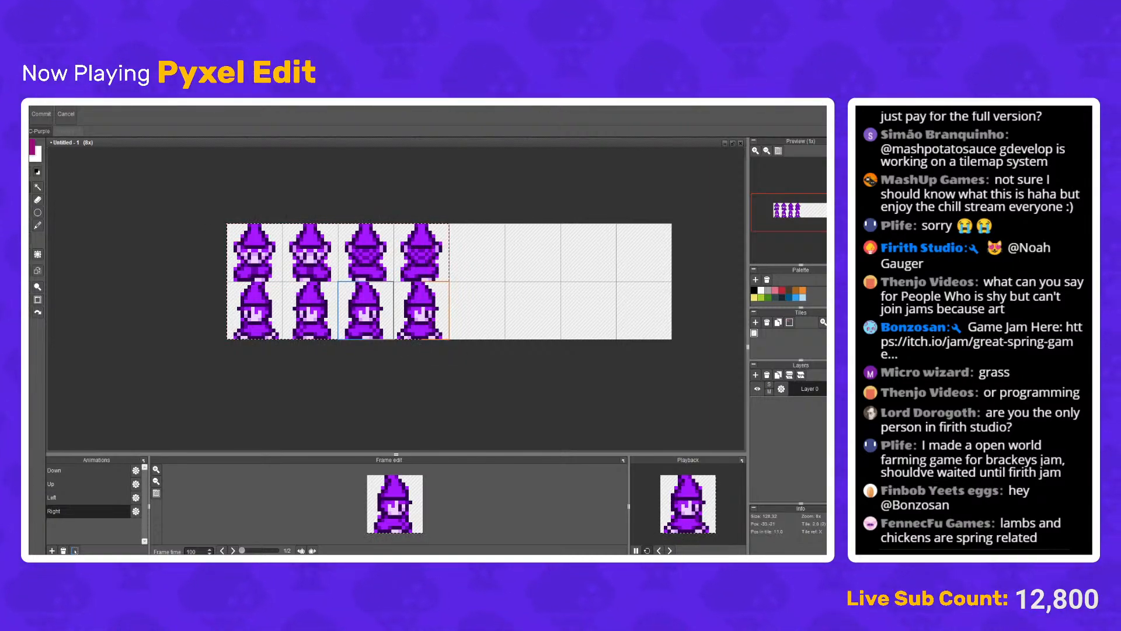
pyautogui.hotkey('ctrl', 'c')
pyautogui.hotkey('ctrl', 'Tab')
pyautogui.hotkey('ctrl', 'v')
pyautogui.moveTo(413, 333); pyautogui.dragTo(243, 413)
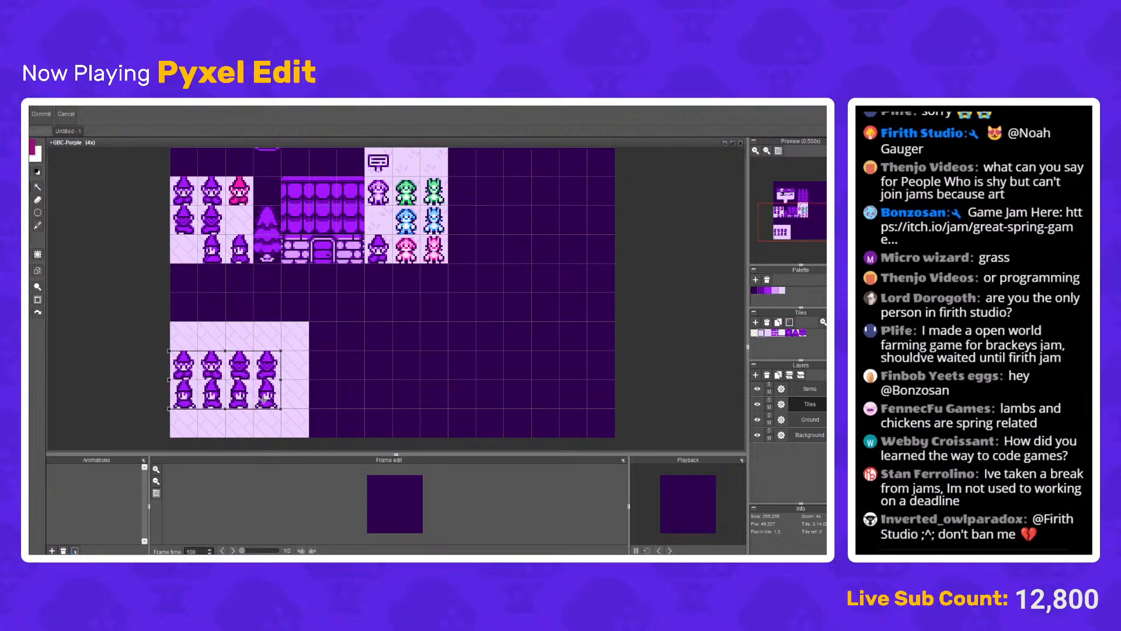
pyautogui.press('Return')
# Step: Examine the pasted gnome frames on the floor patch up close
pyautogui.scroll(2, 105, 209)
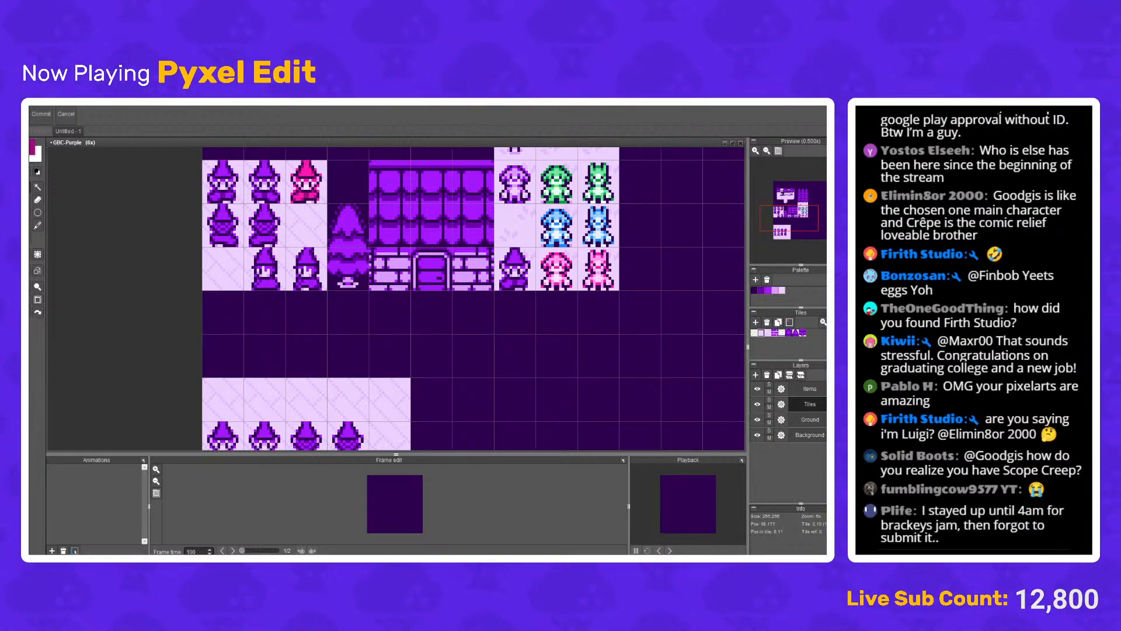
pyautogui.scroll(-1, 301, 321)
pyautogui.moveTo(302, 324); pyautogui.dragTo(329, 280)
pyautogui.scroll(1, 300, 350)
pyautogui.scroll(1, 304, 351)
pyautogui.moveTo(311, 352); pyautogui.dragTo(320, 290)
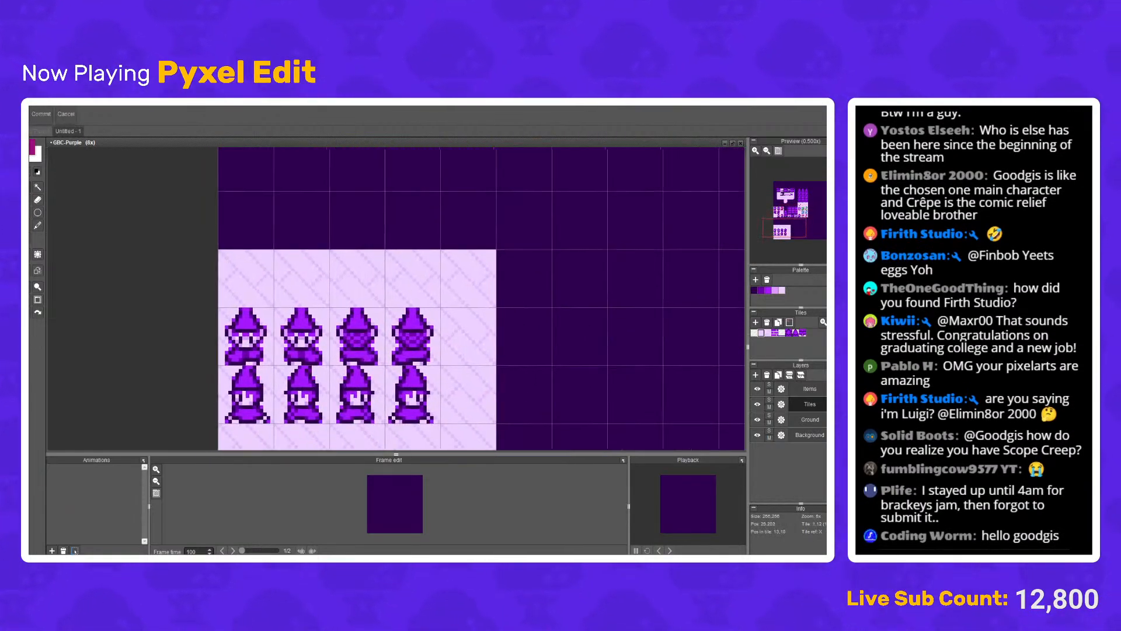
# Step: Try darker purple shading pixels on the hat of the second gnome in the lower row of pasted frames
pyautogui.scroll(-1, 328, 152)
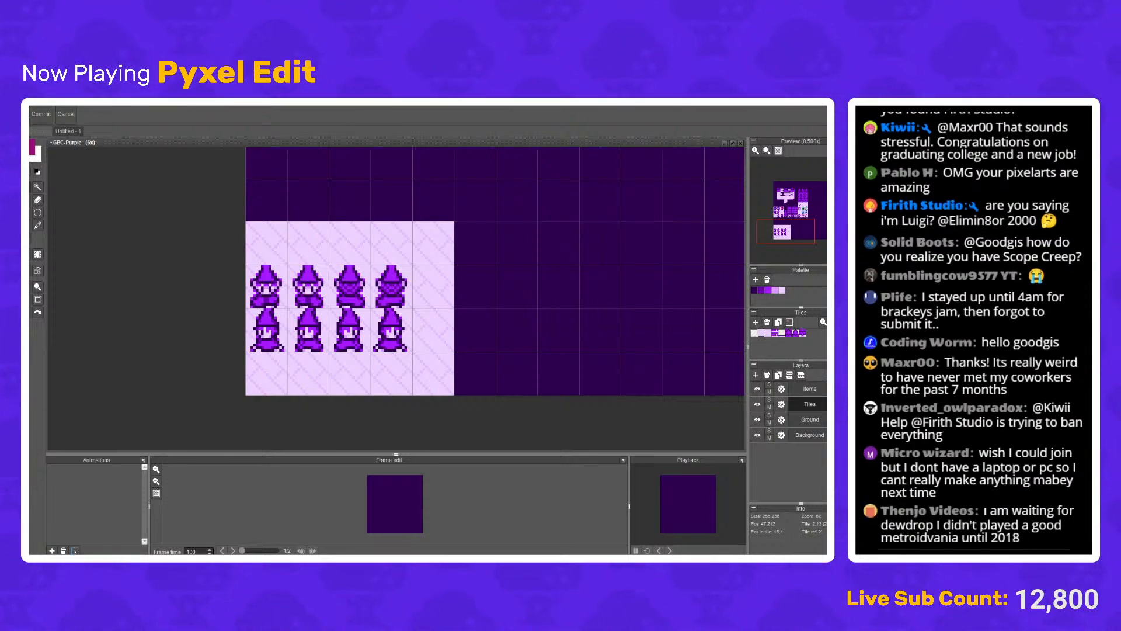
pyautogui.scroll(-2, 497, 297)
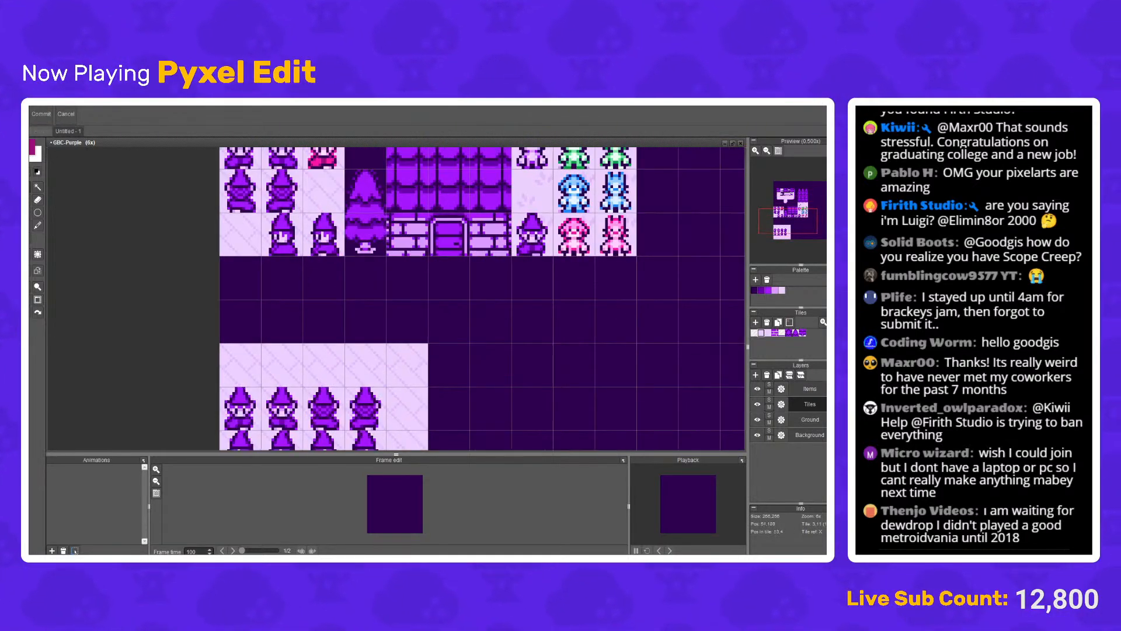
pyautogui.scroll(2, 496, 298)
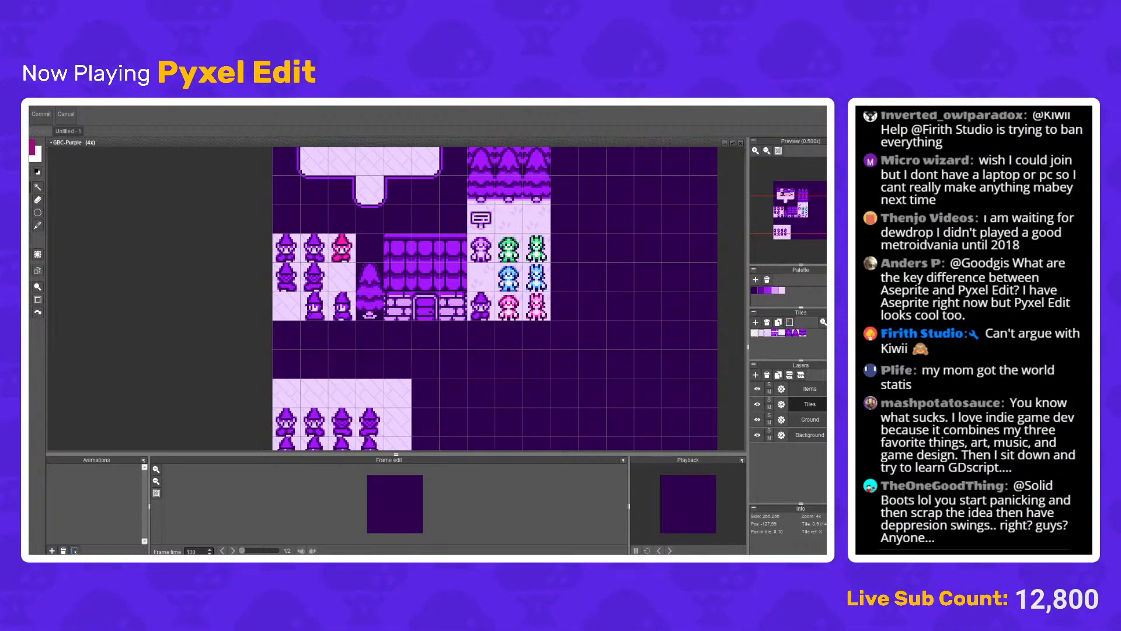
pyautogui.scroll(1, 499, 298)
pyautogui.scroll(6, 326, 443)
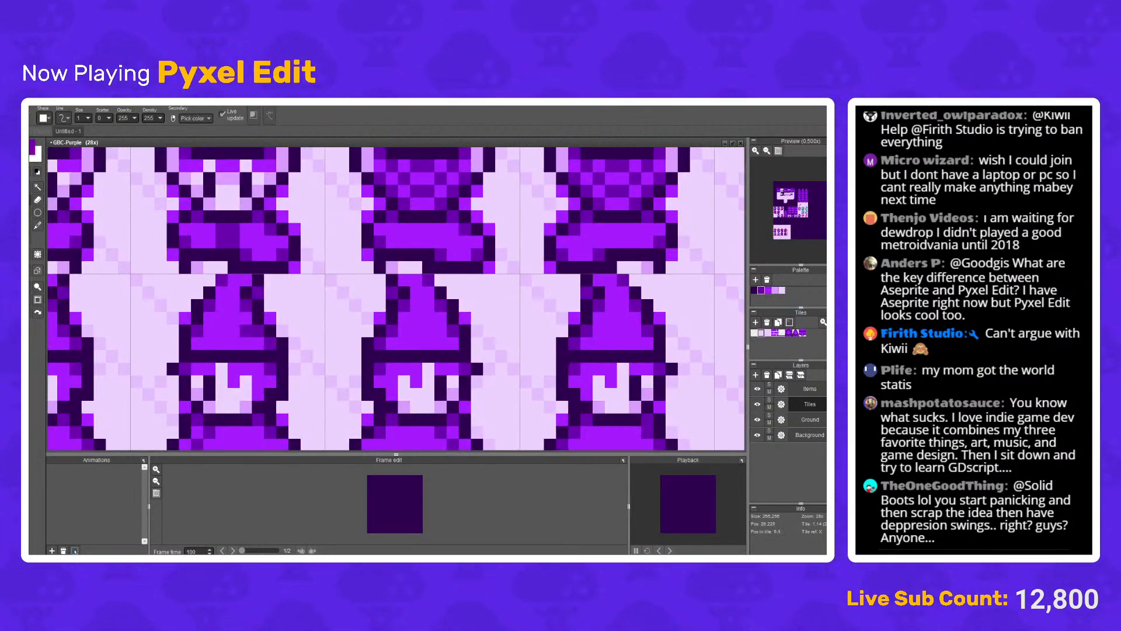
pyautogui.click(233, 331)
pyautogui.click(222, 331)
pyautogui.scroll(-4, 234, 331)
pyautogui.scroll(4, 407, 290)
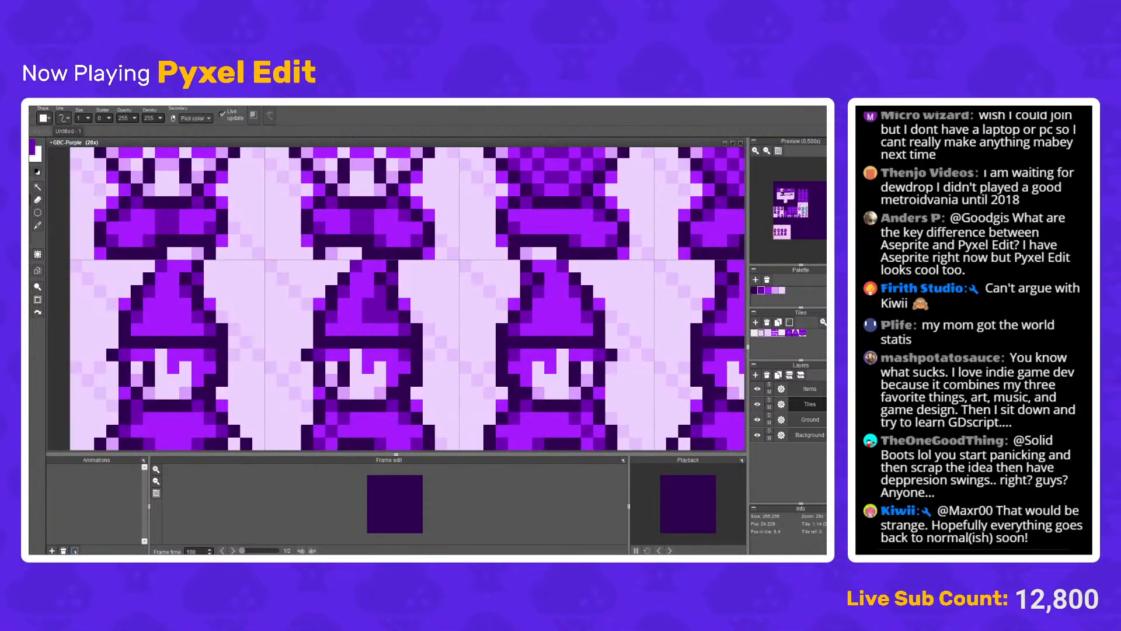
# Step: Undo the trial pen strokes on the second lower-row gnome's hat
pyautogui.scroll(-6, 437, 276)
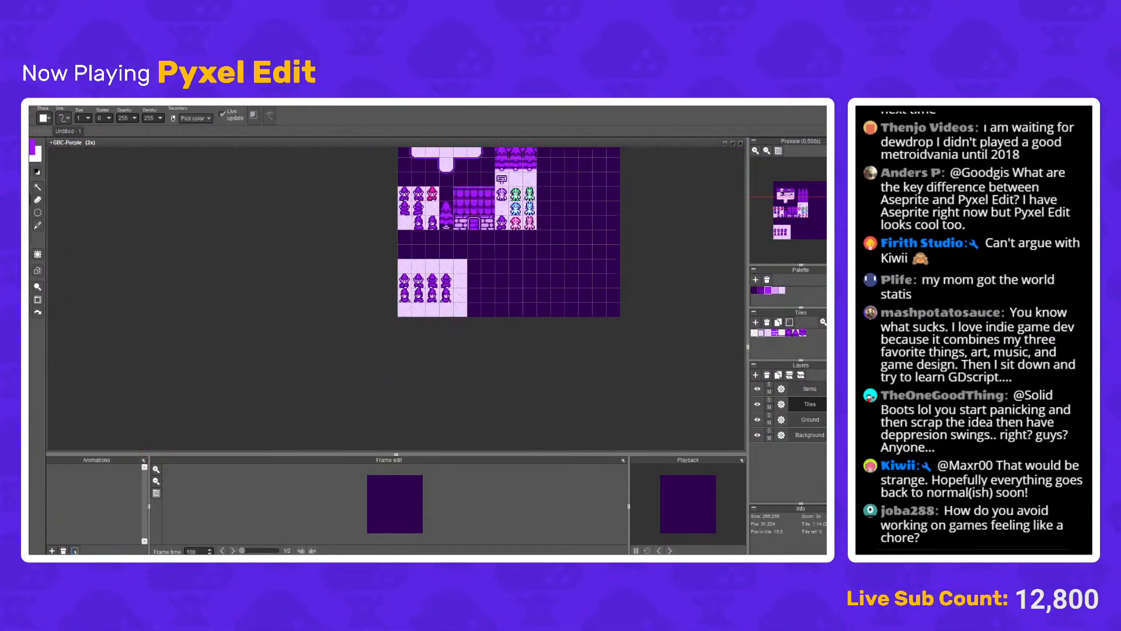
pyautogui.scroll(7, 427, 289)
pyautogui.hotkey('ctrl', 'z')
pyautogui.scroll(-2, 426, 289)
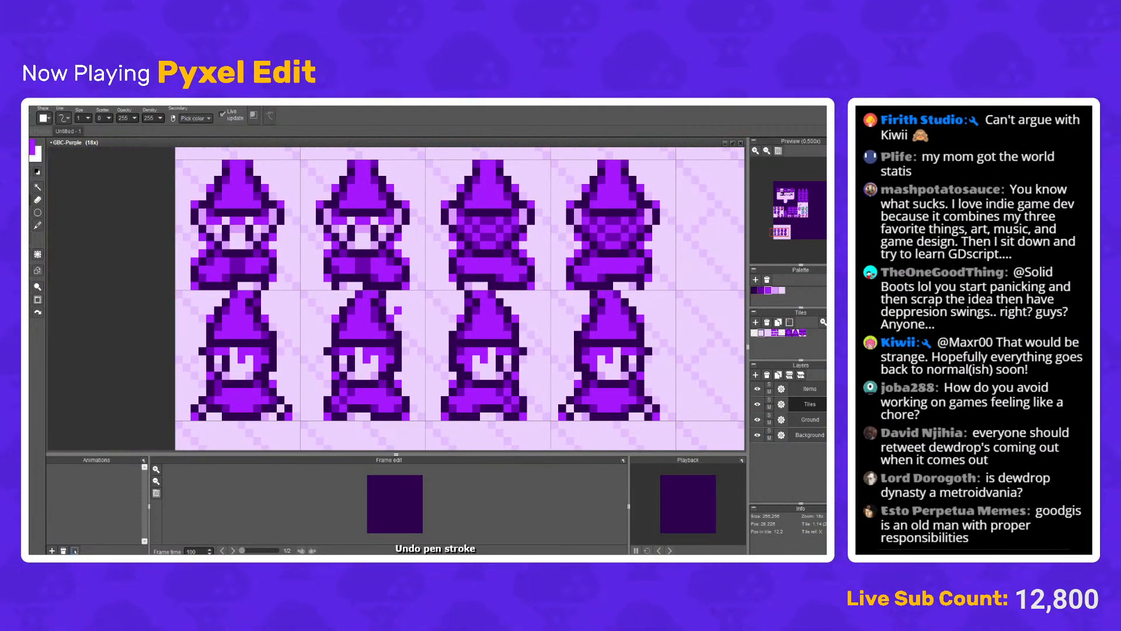
pyautogui.hotkey('ctrl', 'z')
pyautogui.click(29, 188)
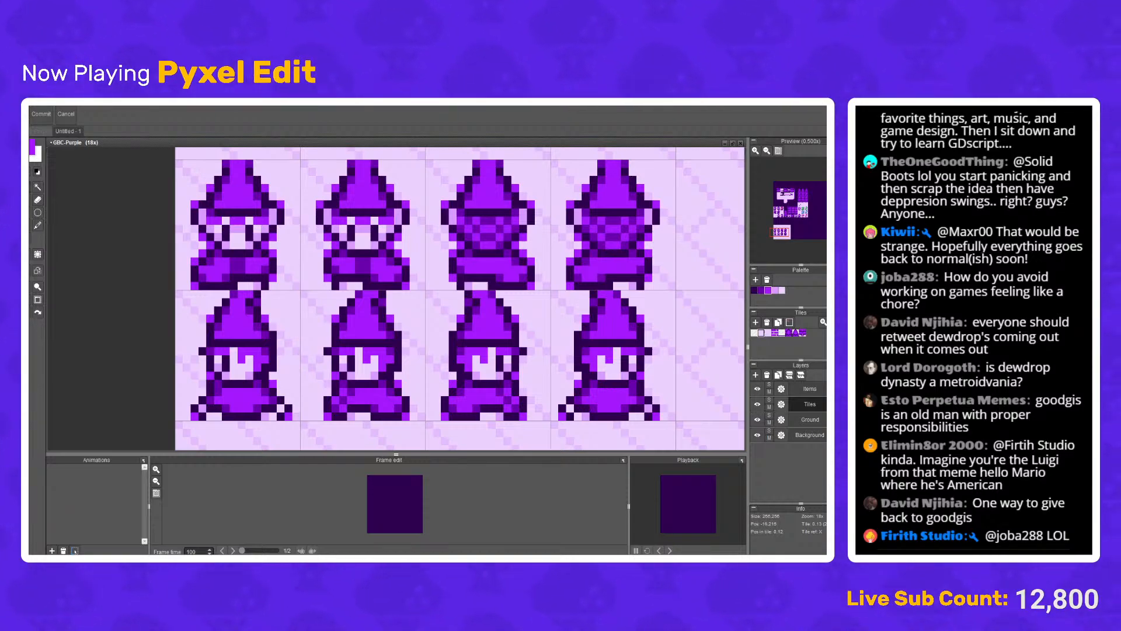
# Step: Place Tile 2 as a grass patch 9 tiles wide and 5 high in GBC-Purple's empty area beside the gnome frames' floor patch
pyautogui.click(68, 131)
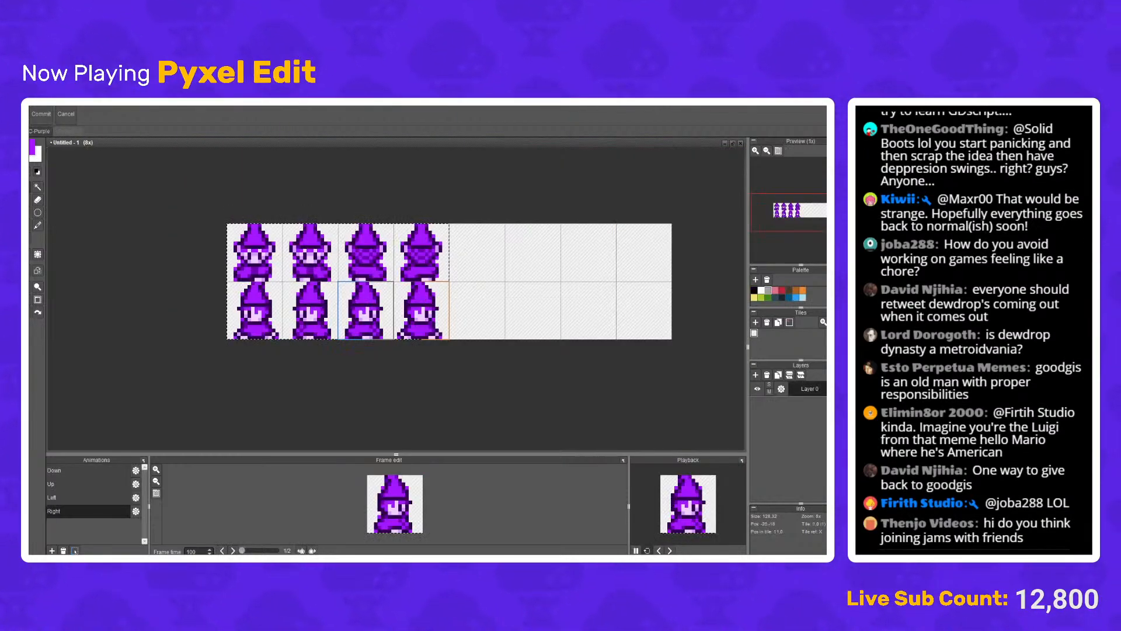
pyautogui.click(39, 131)
pyautogui.scroll(-2, 432, 233)
pyautogui.moveTo(433, 234); pyautogui.dragTo(304, 309)
pyautogui.scroll(-2, 491, 201)
pyautogui.moveTo(491, 202); pyautogui.dragTo(295, 281)
pyautogui.scroll(-1, 322, 270)
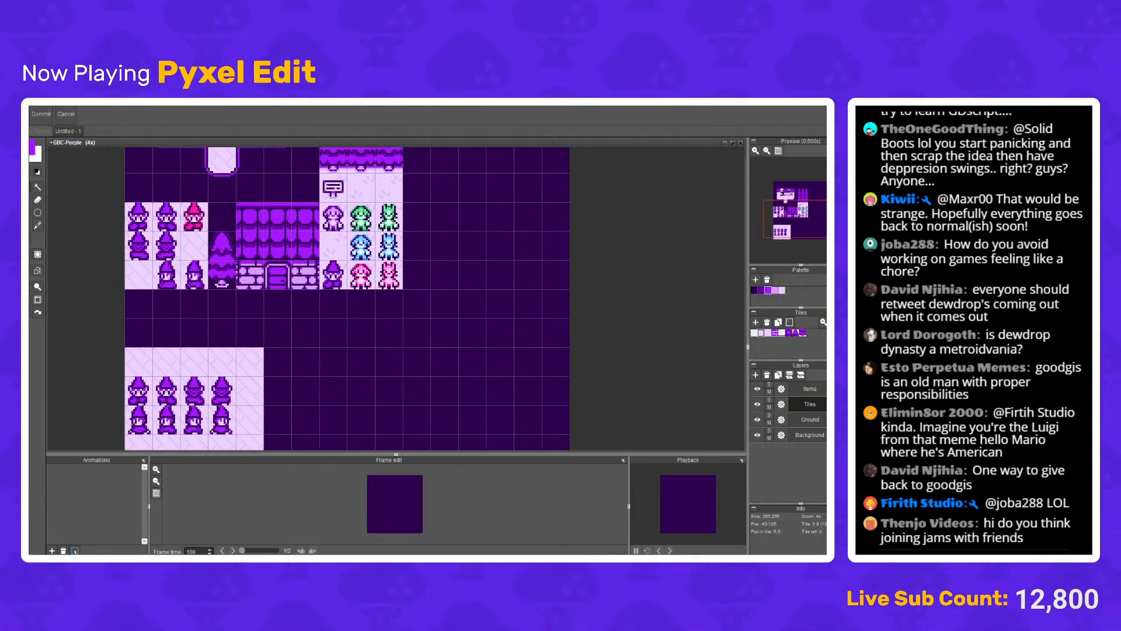
pyautogui.press('f')
pyautogui.press('t')
pyautogui.moveTo(526, 424)
pyautogui.mouseDown()
pyautogui.moveTo(368, 288)
pyautogui.moveTo(451, 346)
pyautogui.moveTo(480, 317)
pyautogui.moveTo(507, 317)
pyautogui.moveTo(507, 258)
pyautogui.moveTo(396, 288)
pyautogui.moveTo(313, 287)
pyautogui.moveTo(313, 346)
pyautogui.moveTo(340, 258)
pyautogui.moveTo(368, 258)
pyautogui.moveTo(368, 287)
pyautogui.moveTo(312, 287)
pyautogui.moveTo(312, 259)
pyautogui.moveTo(284, 316)
pyautogui.moveTo(312, 345)
pyautogui.moveTo(284, 287)
pyautogui.moveTo(284, 229)
pyautogui.moveTo(507, 229)
pyautogui.mouseUp()
pyautogui.scroll(1, 336, 234)
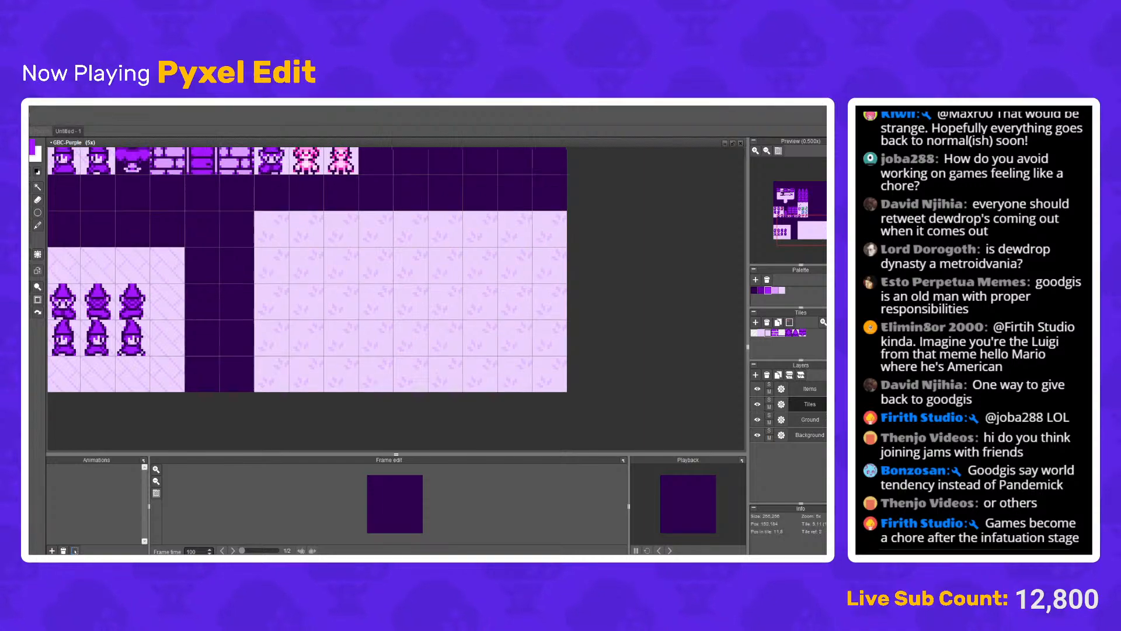
# Step: Try enlarging the Tile 1 floor patch around the gnome frames to 6 tiles wide and 5 high, and undo it
pyautogui.moveTo(347, 229); pyautogui.dragTo(444, 291)
pyautogui.press('s')
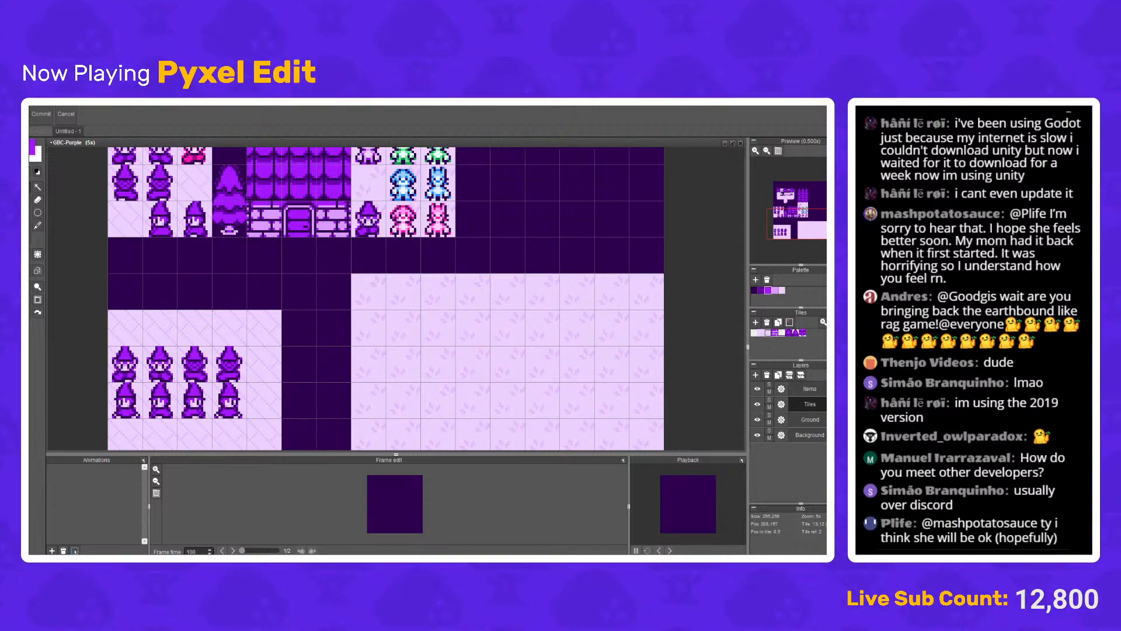
pyautogui.scroll(-1, 385, 298)
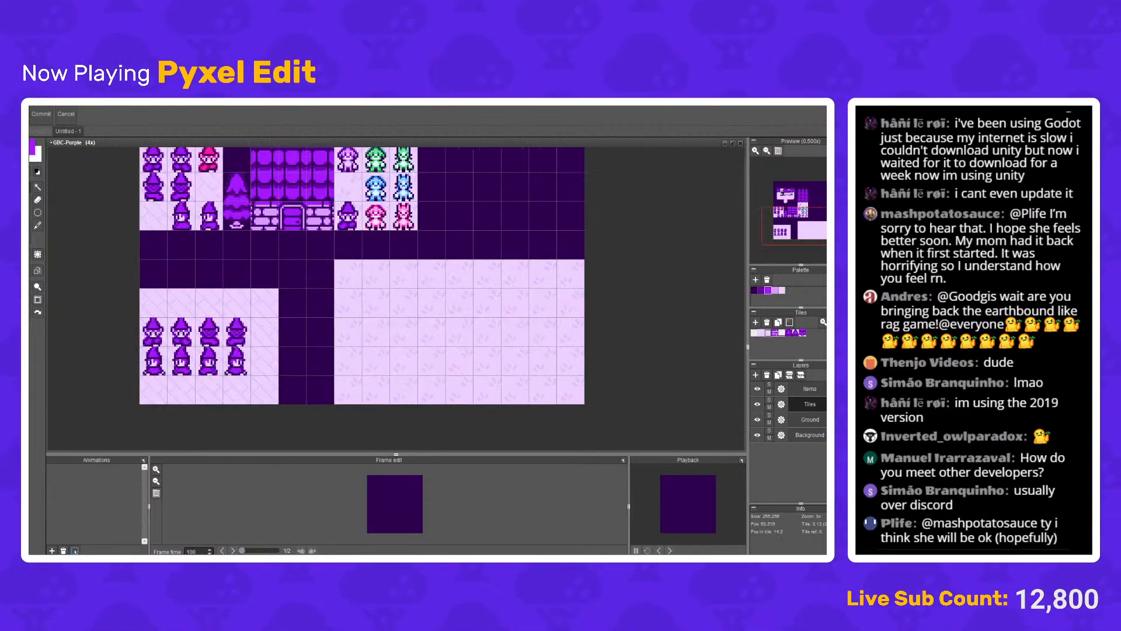
pyautogui.press('Return')
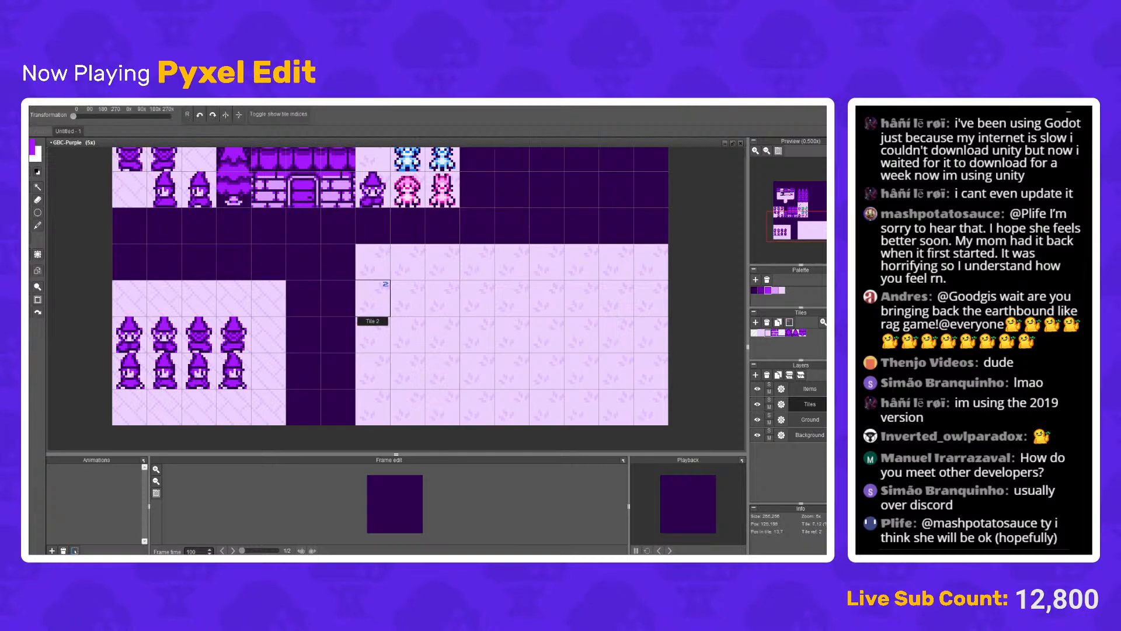
pyautogui.moveTo(303, 407)
pyautogui.mouseDown()
pyautogui.moveTo(303, 262)
pyautogui.moveTo(129, 262)
pyautogui.mouseUp()
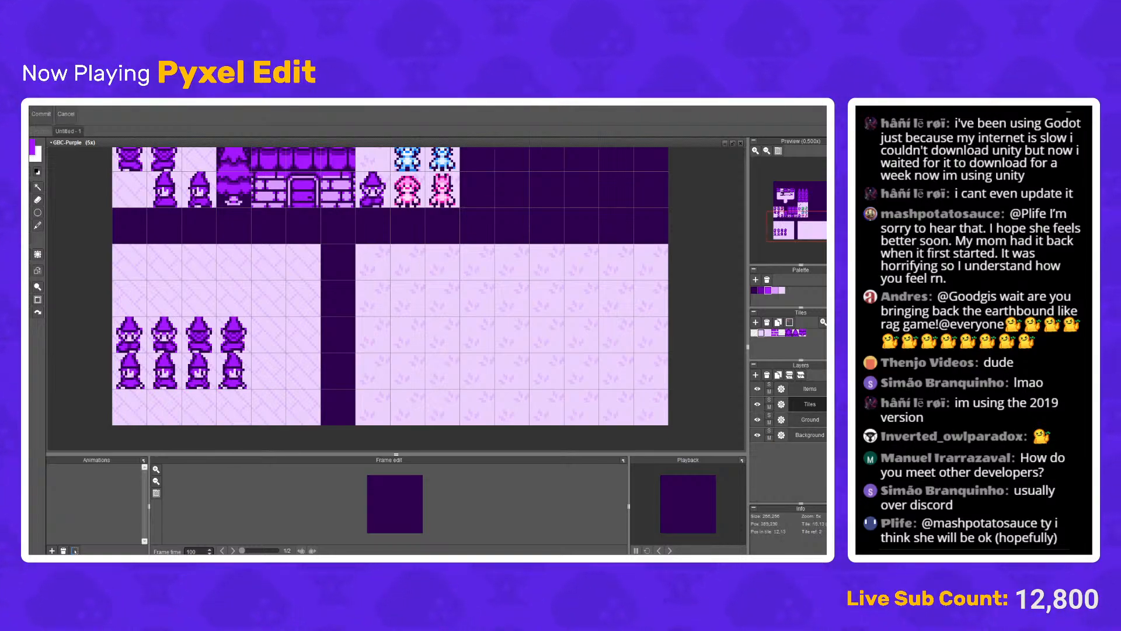
pyautogui.hotkey('ctrl', 'z')
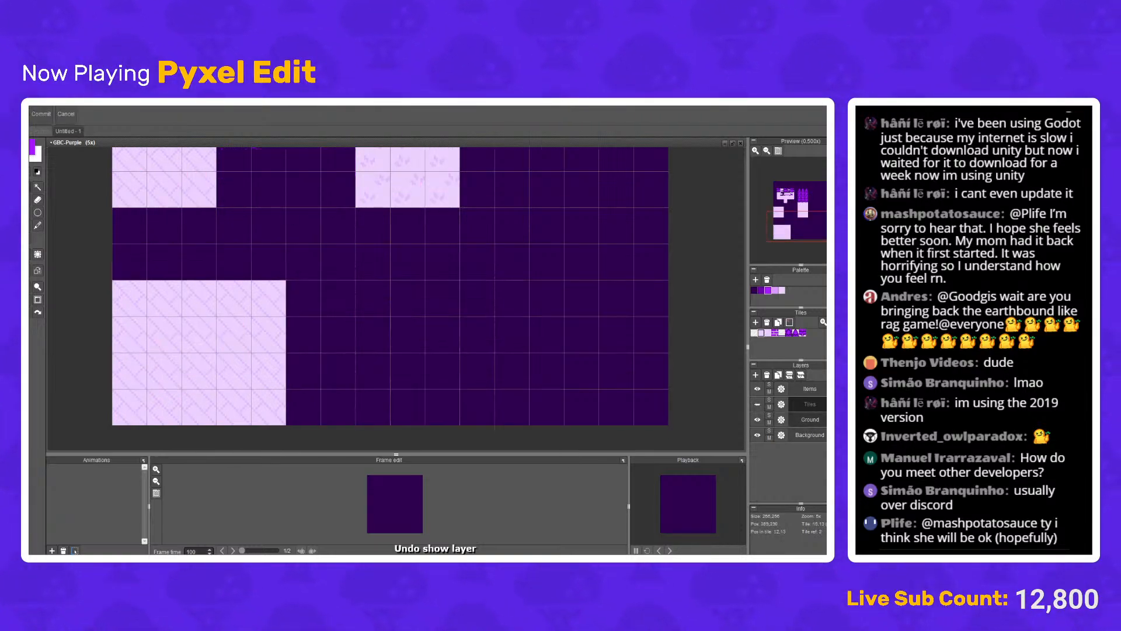
# Step: Extend the diagonal floor pattern in the lower-left area into a block six tiles wide and five tiles high
pyautogui.hotkey('ctrl', 'z')
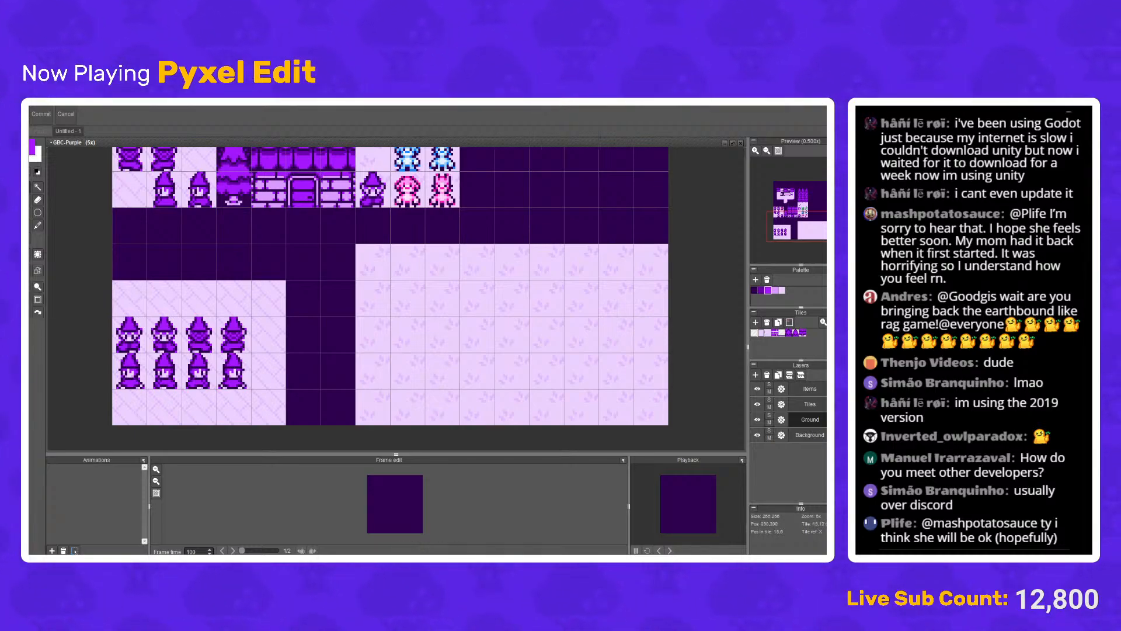
pyautogui.moveTo(268, 339)
pyautogui.mouseDown()
pyautogui.moveTo(303, 371)
pyautogui.moveTo(303, 407)
pyautogui.moveTo(303, 262)
pyautogui.moveTo(128, 263)
pyautogui.mouseUp()
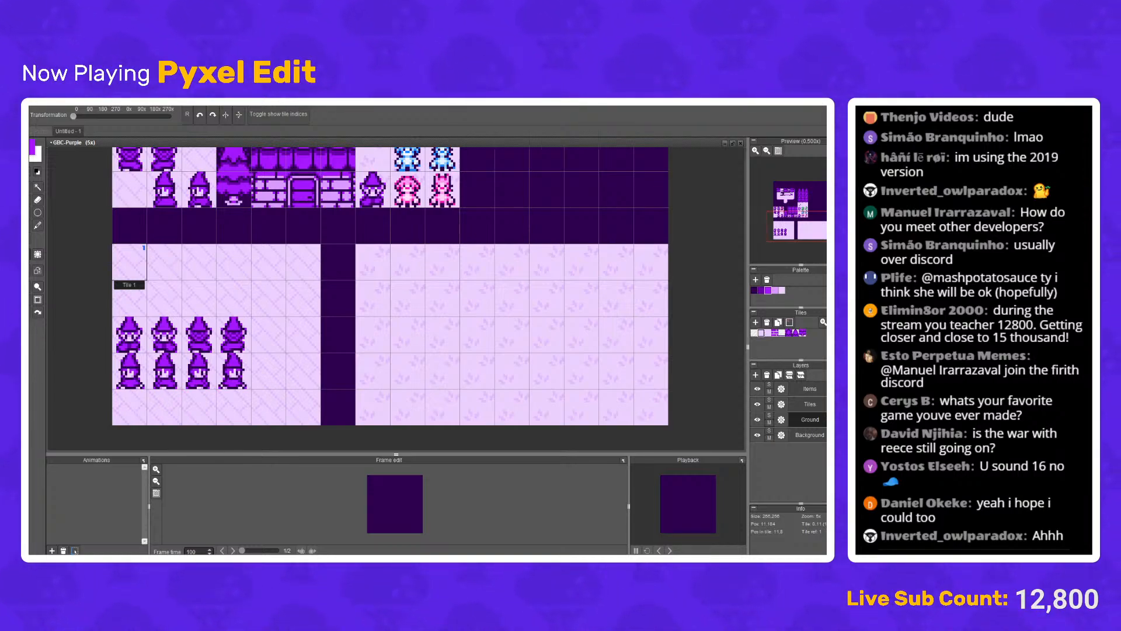
# Step: Move the eight wizard sprites on the lower floor area one tile right and one tile up on the Tiles layer
pyautogui.press('s')
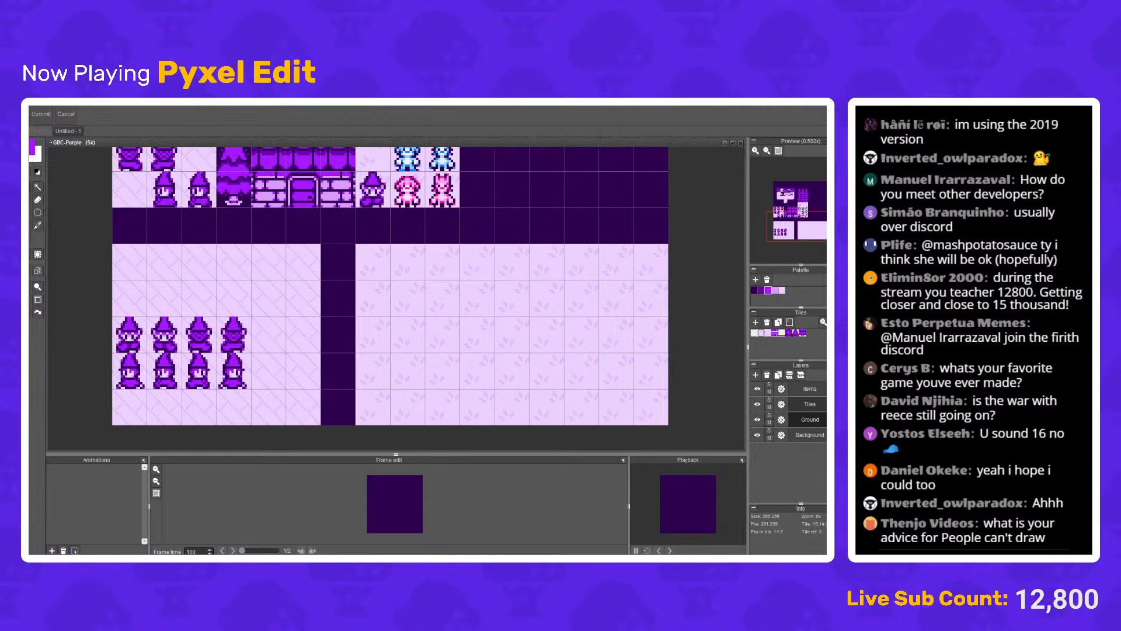
pyautogui.moveTo(110, 305); pyautogui.dragTo(290, 404)
pyautogui.scroll(1, 253, 392)
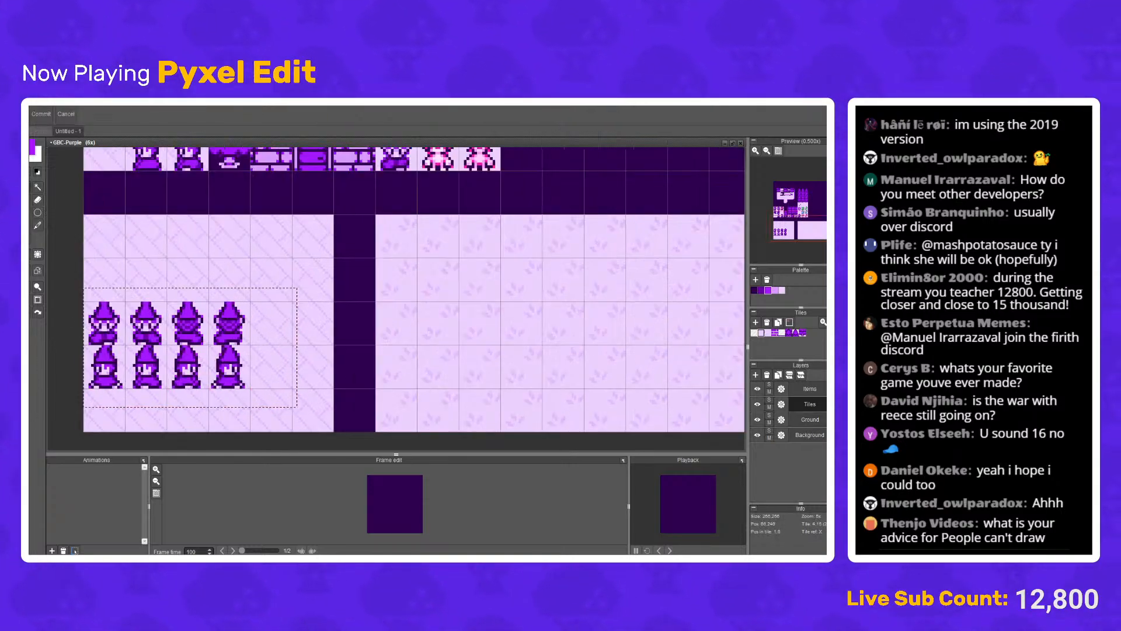
pyautogui.moveTo(202, 373); pyautogui.dragTo(244, 331)
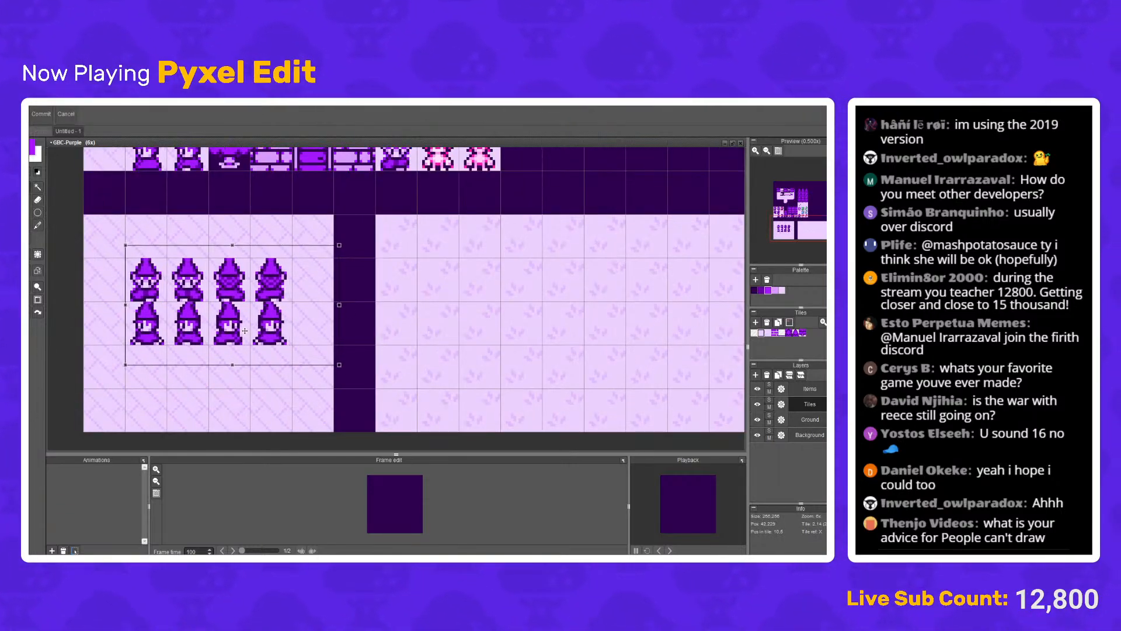
# Step: Try to place a copy of the pine tree beside the house on the lower grass area, on the Tiles layer
pyautogui.scroll(-4, 327, 327)
pyautogui.scroll(2, 327, 327)
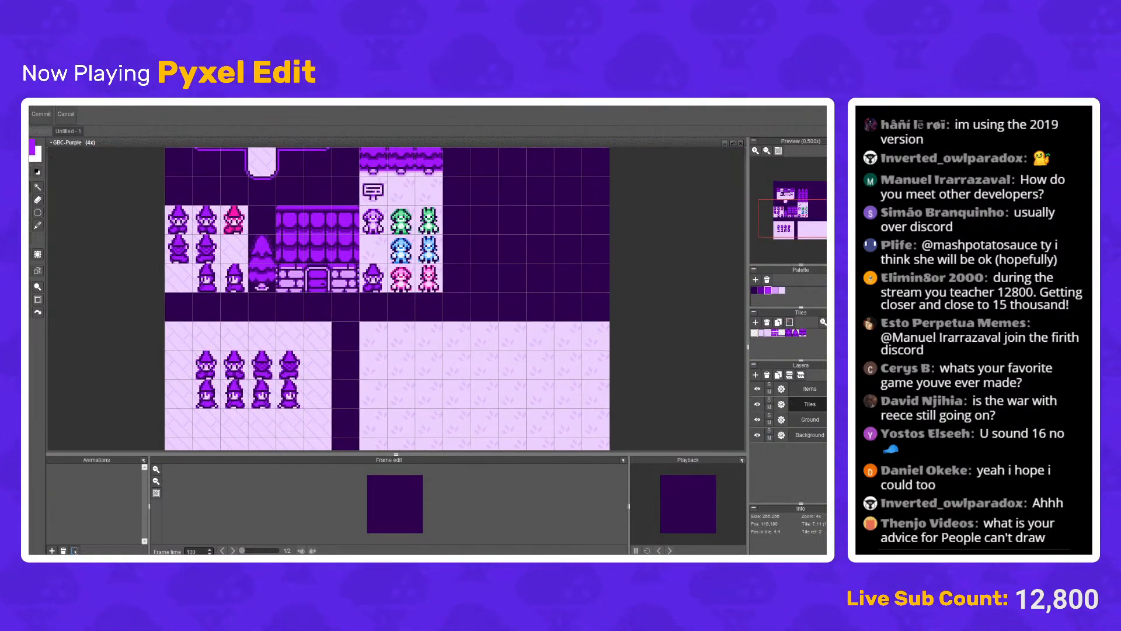
pyautogui.scroll(1, 273, 226)
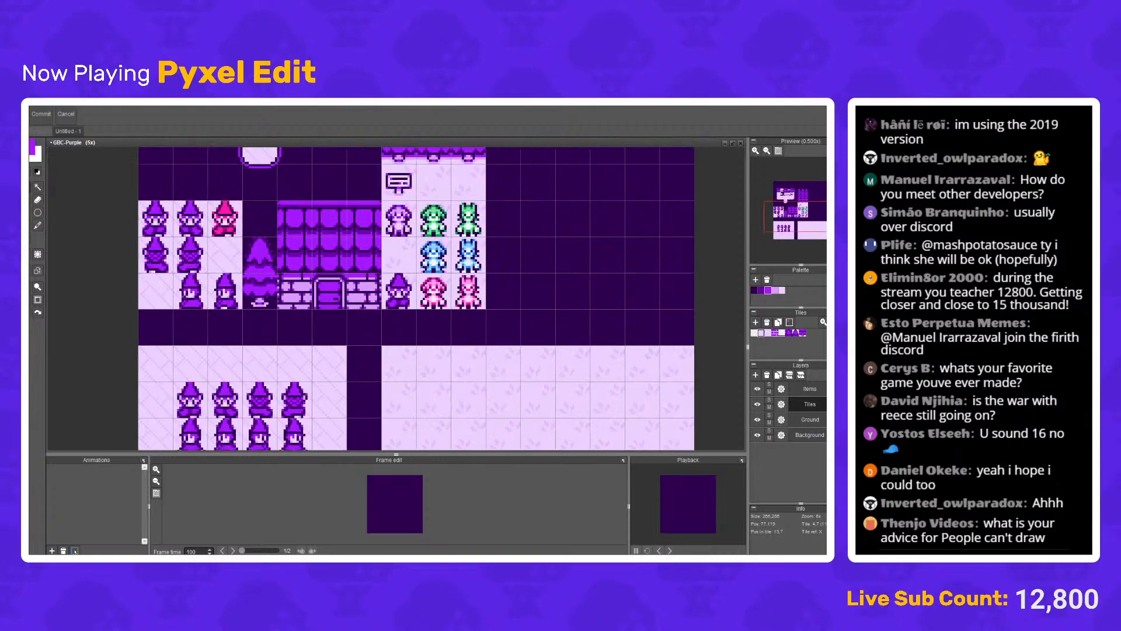
pyautogui.moveTo(246, 236); pyautogui.dragTo(473, 428)
pyautogui.scroll(1, 440, 342)
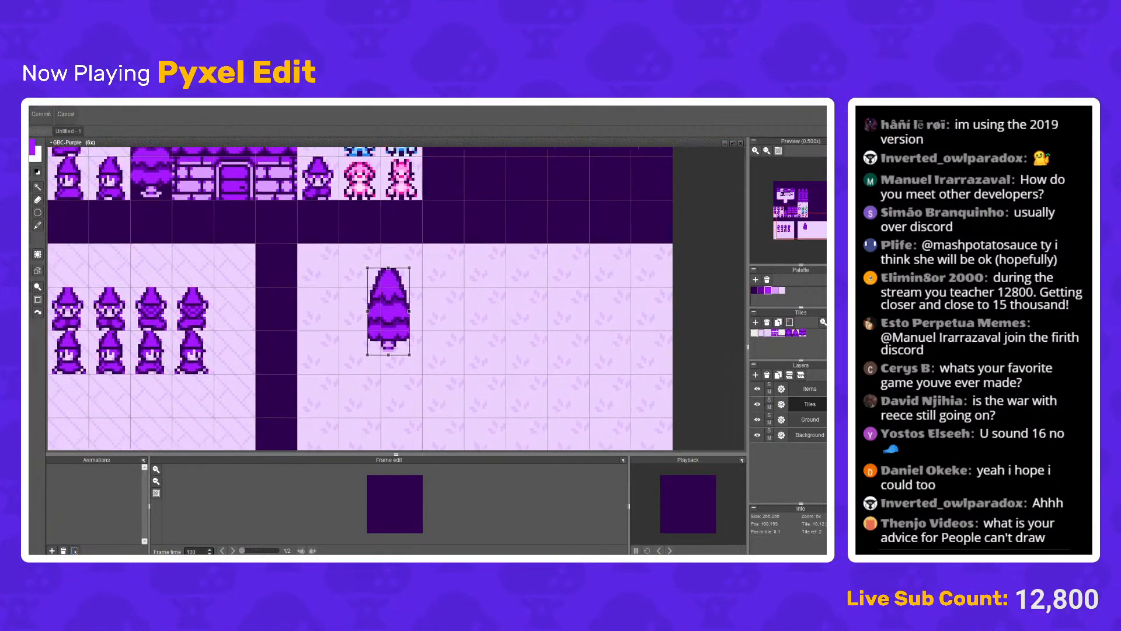
pyautogui.moveTo(397, 337); pyautogui.dragTo(410, 401)
pyautogui.click(489, 440)
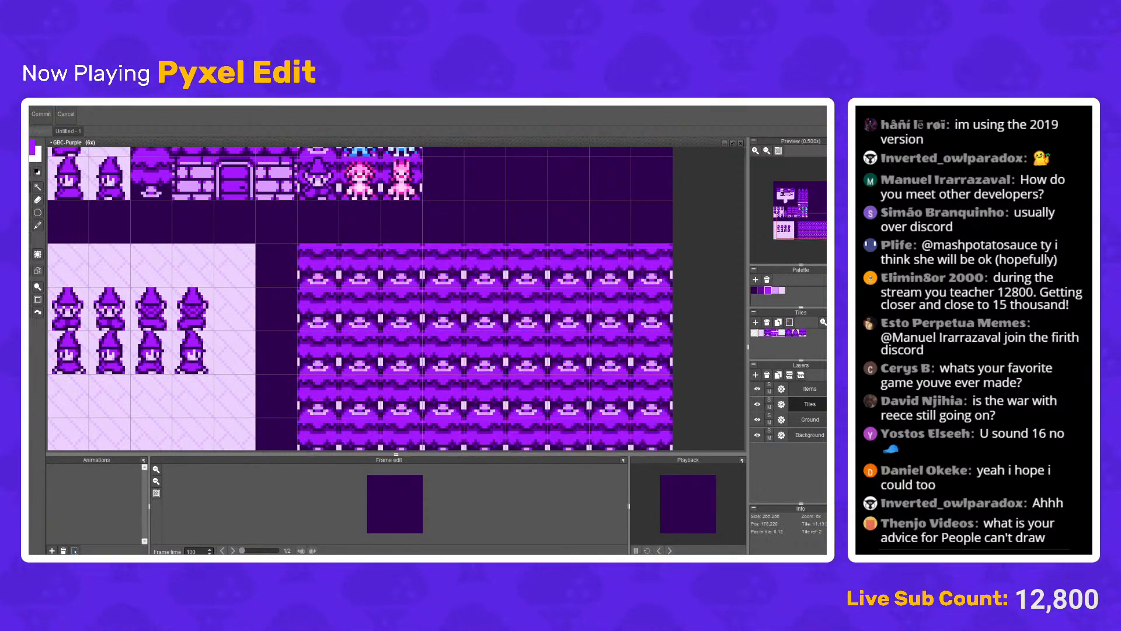
# Step: Undo the committed tree copy on the Tiles layer, keeping the Tiles layer shown
pyautogui.scroll(-2, 359, 298)
pyautogui.hotkey('ctrl', 'z')
pyautogui.hotkey('ctrl', 'z')
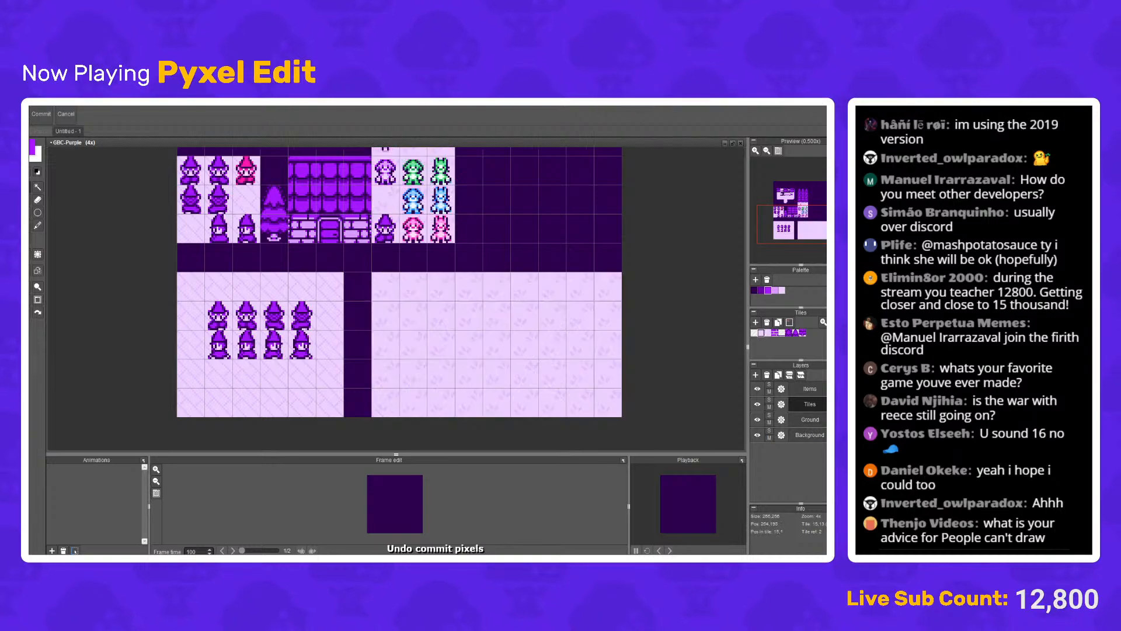
pyautogui.hotkey('ctrl', 'z')
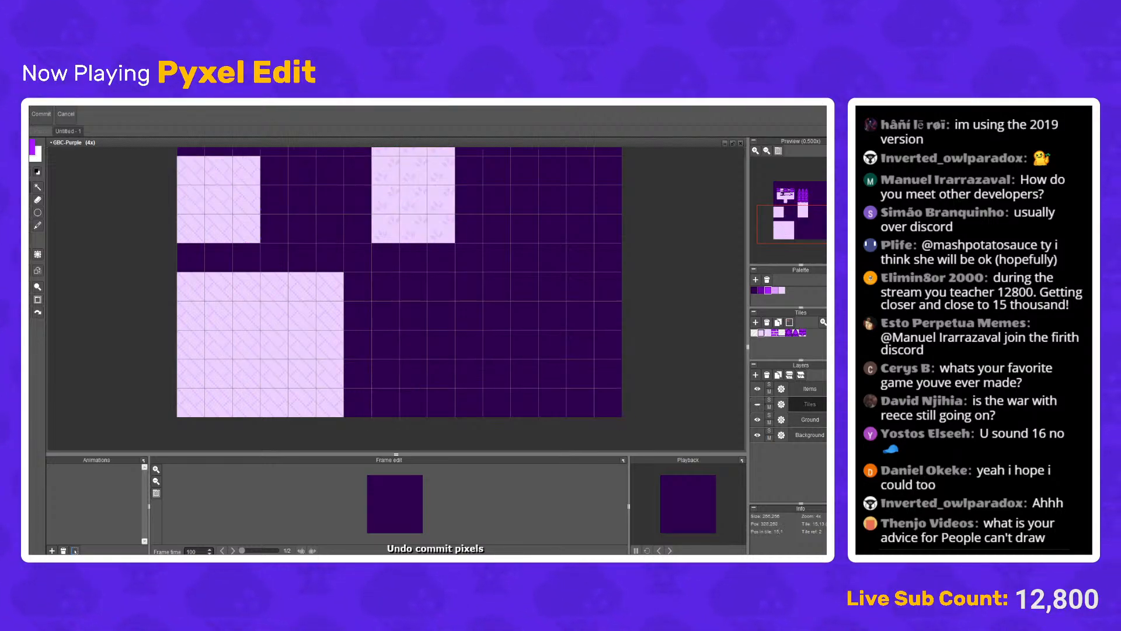
pyautogui.hotkey('ctrl', 'y')
# Step: Paste the pine tree onto the Items layer at the upper edge of the grass area, in its third tile column
pyautogui.click(809, 388)
pyautogui.scroll(2, 363, 315)
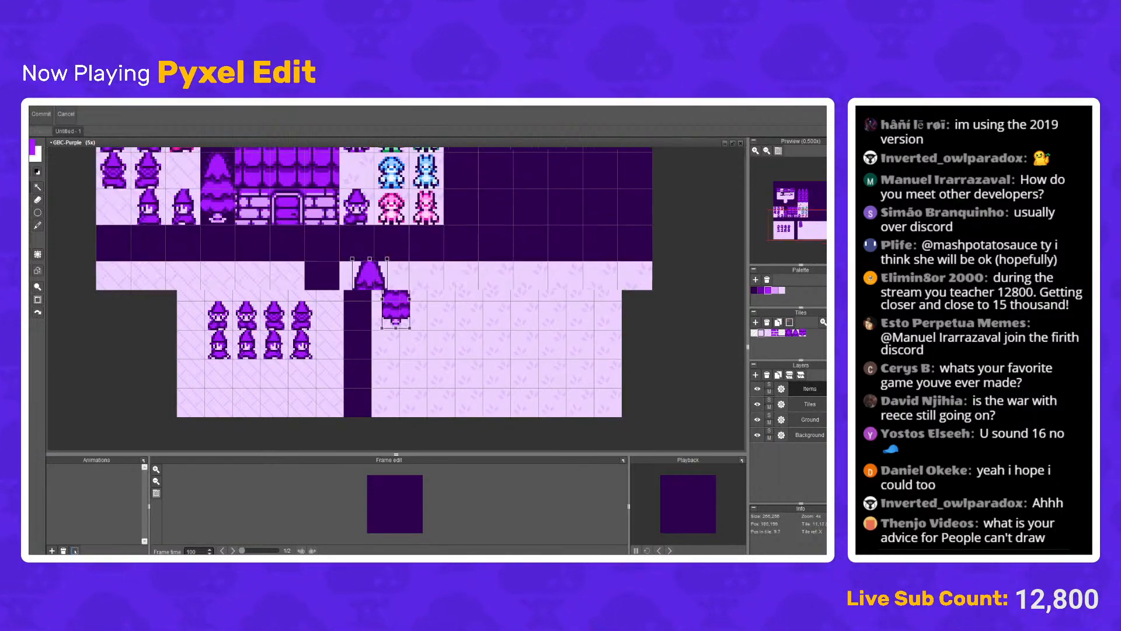
pyautogui.hotkey('ctrl', 'v')
pyautogui.moveTo(363, 315); pyautogui.dragTo(431, 324)
pyautogui.press('Return')
# Step: Examine the map around the pasted tree, the house and the sprite areas
pyautogui.scroll(-4, 507, 434)
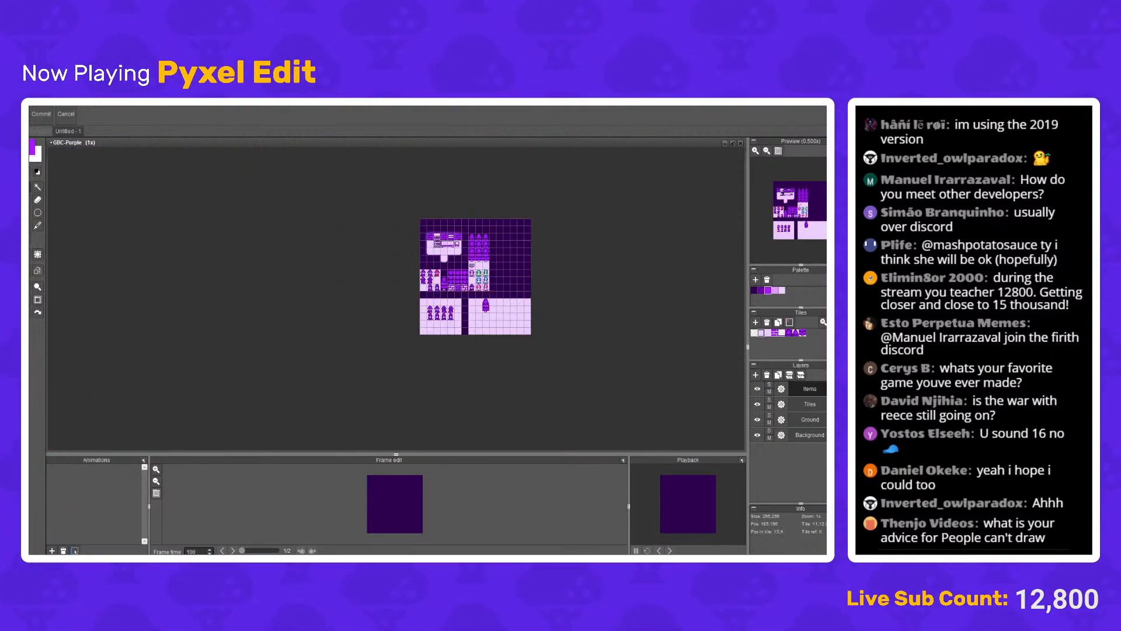
pyautogui.scroll(4, 492, 435)
pyautogui.moveTo(372, 234); pyautogui.dragTo(442, 340)
pyautogui.scroll(-2, 501, 354)
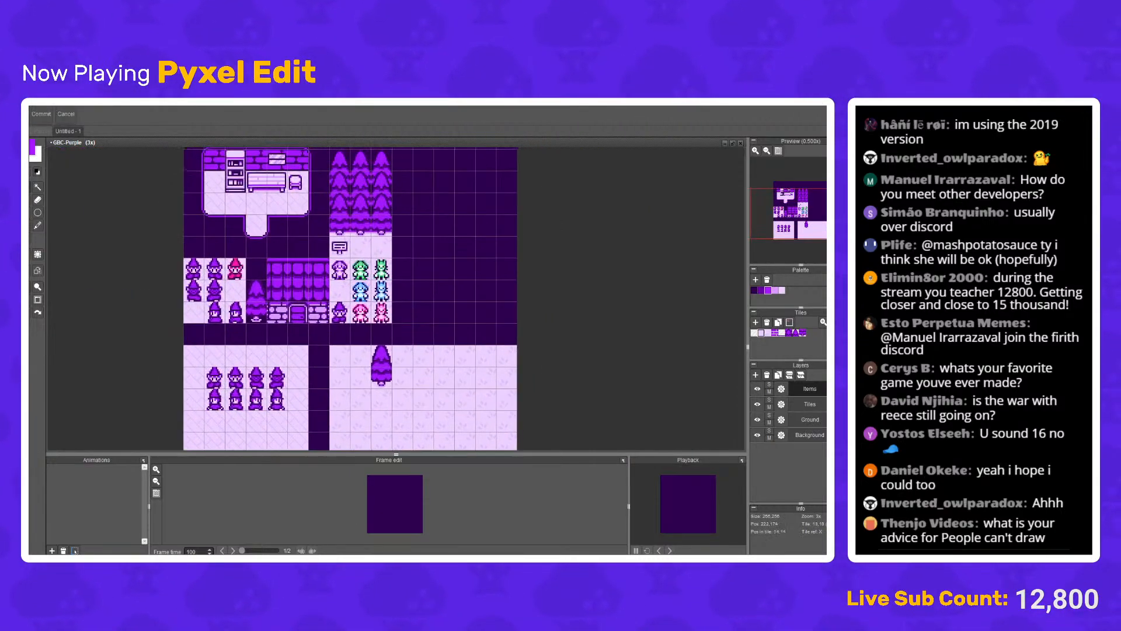
pyautogui.scroll(1, 455, 365)
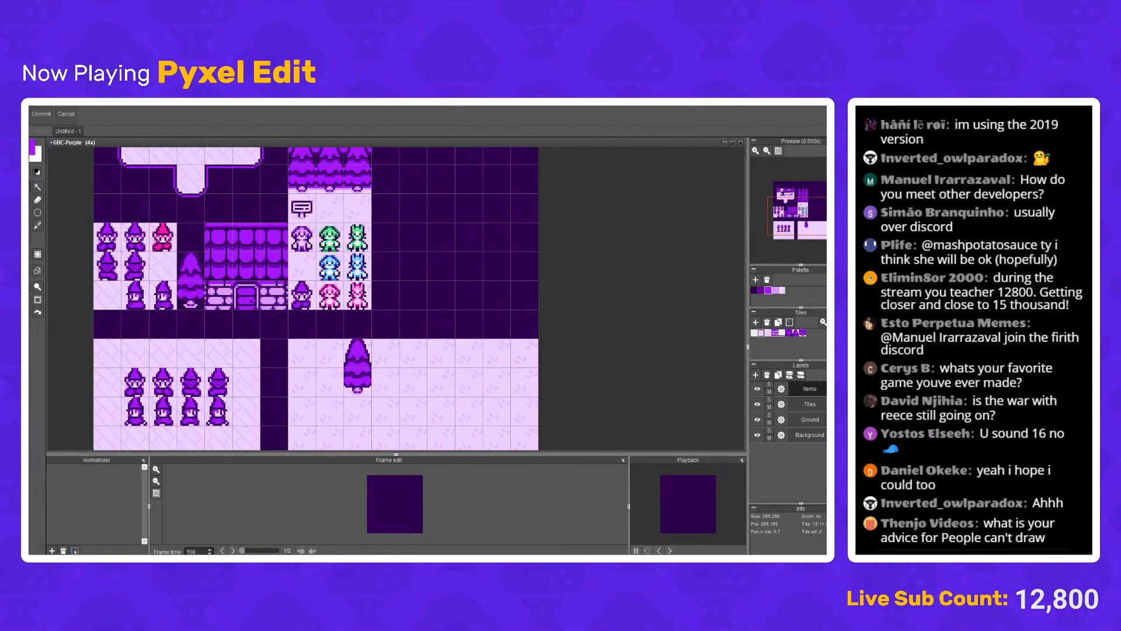
pyautogui.moveTo(421, 367); pyautogui.dragTo(392, 289)
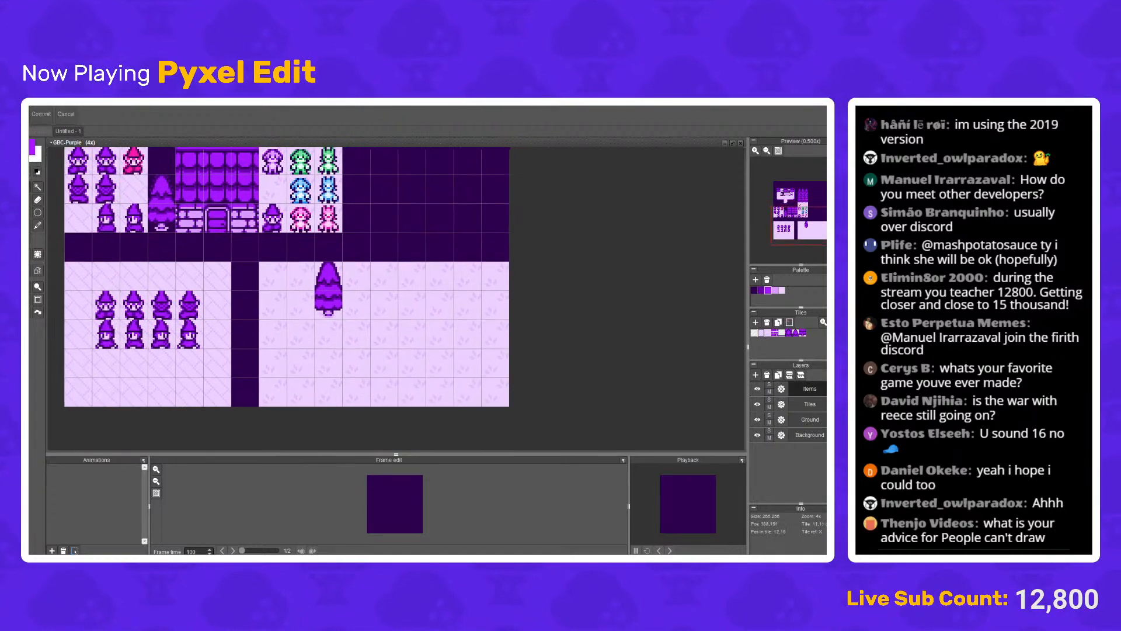
pyautogui.click(37, 225)
pyautogui.scroll(2, 361, 304)
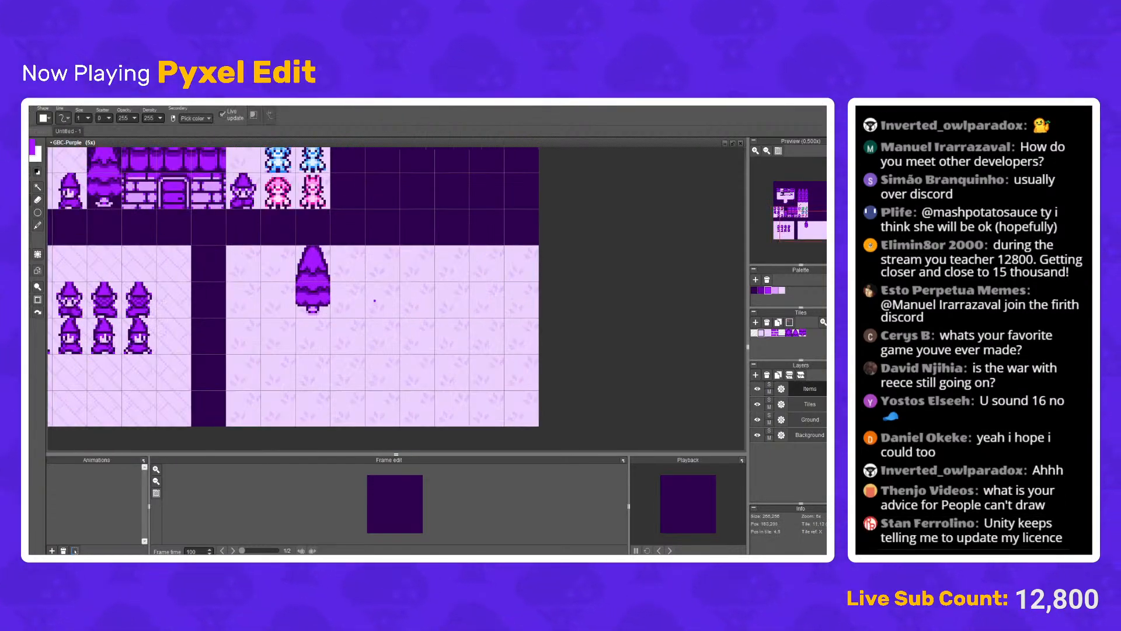
pyautogui.scroll(1, 362, 305)
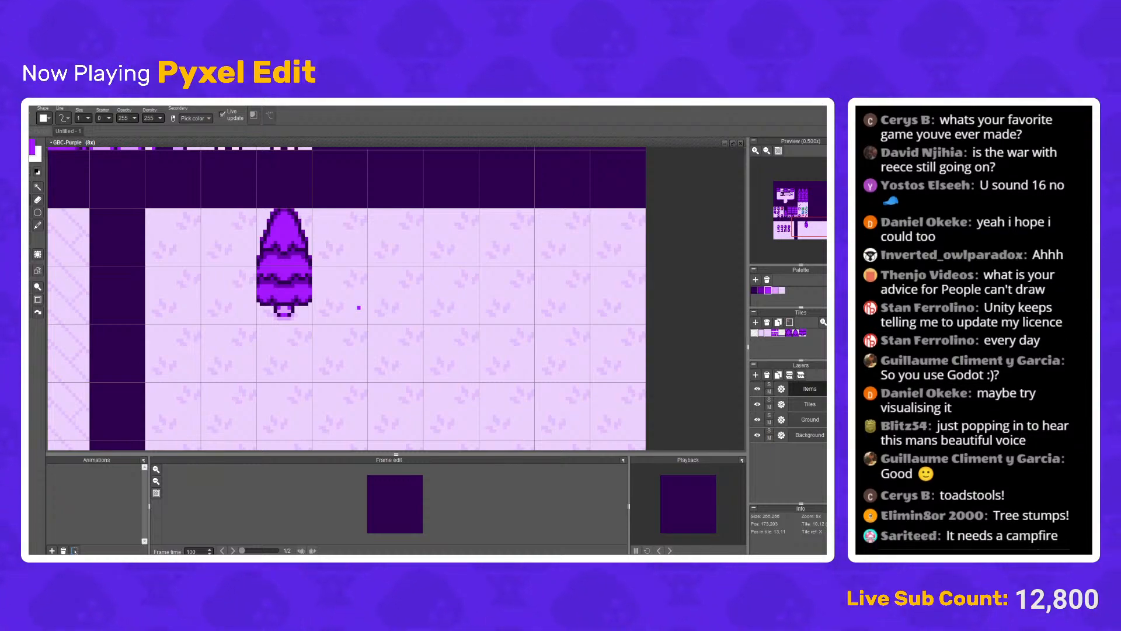
pyautogui.scroll(-2, 359, 307)
pyautogui.moveTo(358, 307); pyautogui.dragTo(511, 394)
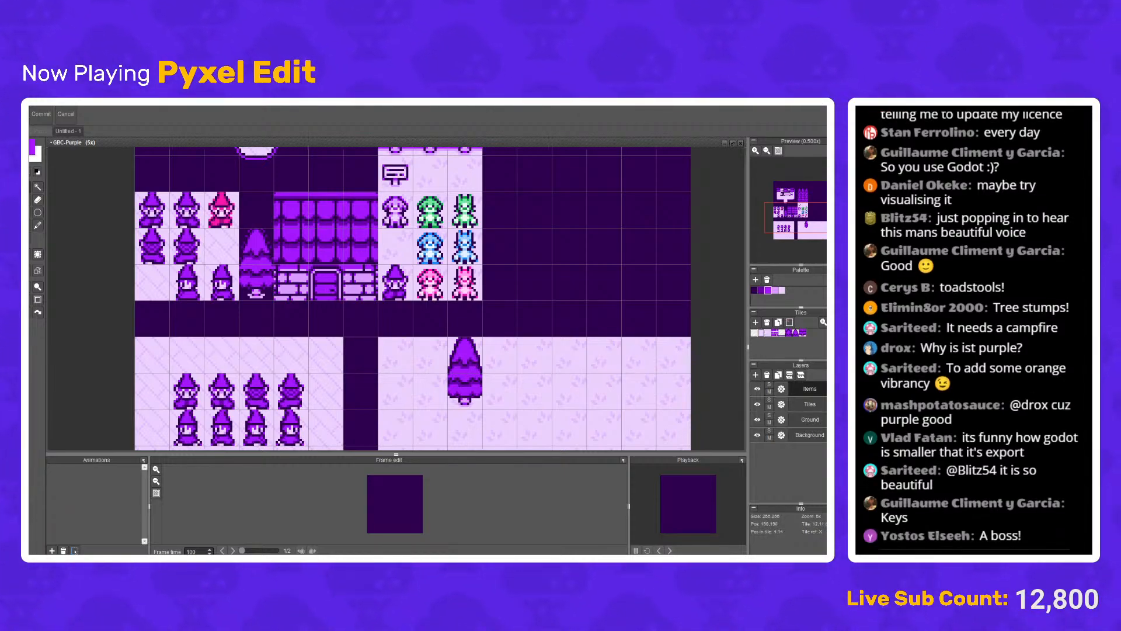
pyautogui.scroll(5, 598, 405)
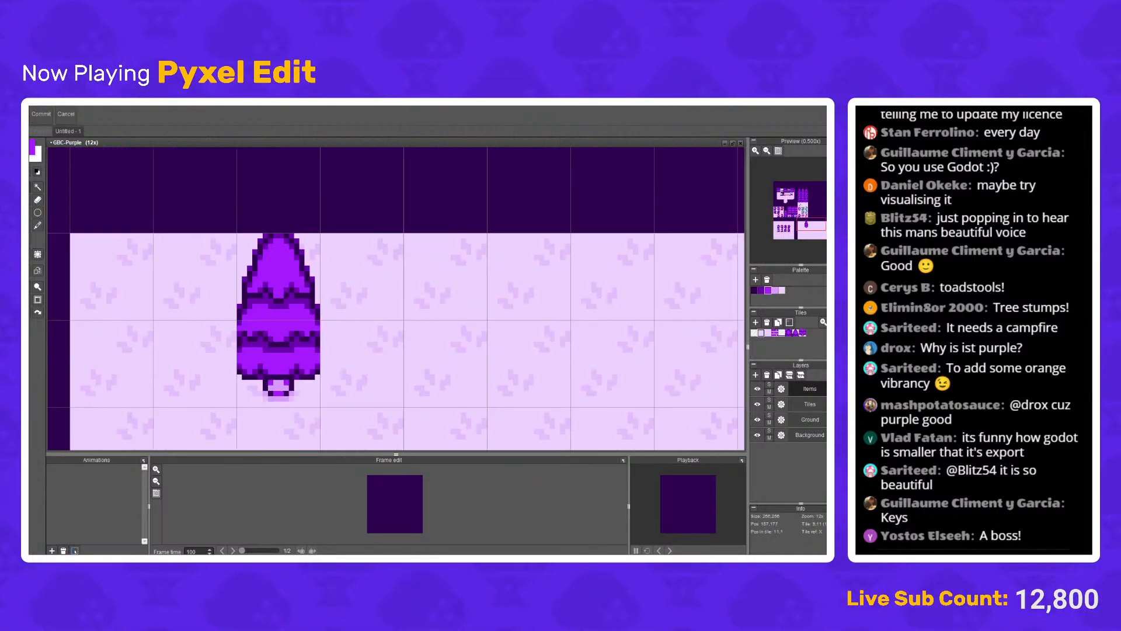
# Step: Draw two parallel vertical lines in the darkest purple on the grass beside the tree as the sides of a post
pyautogui.press('b')
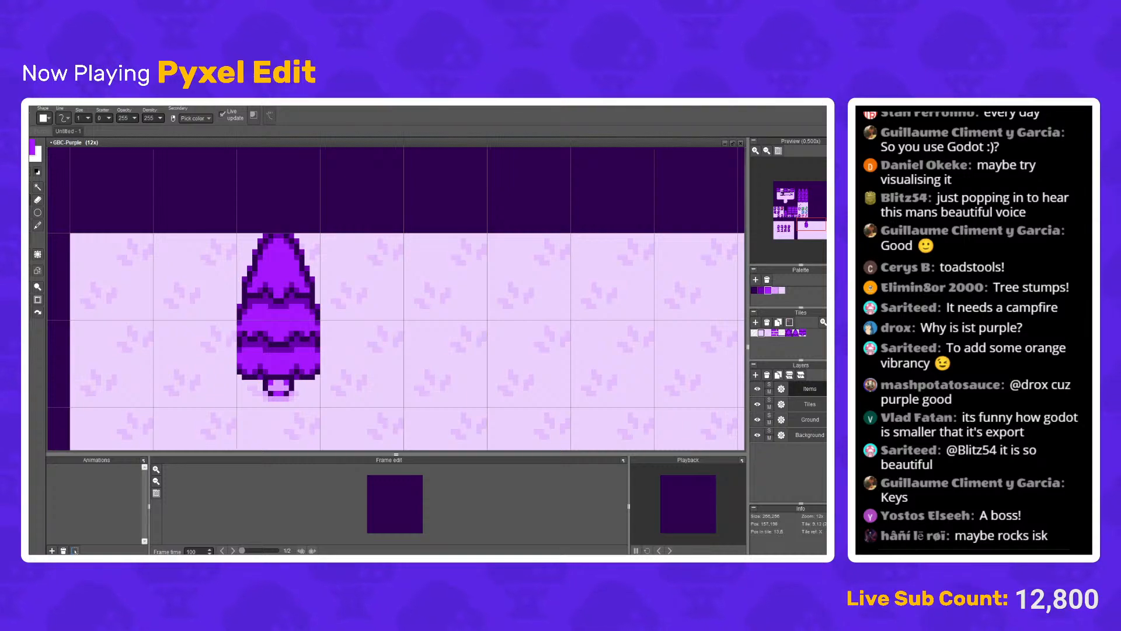
pyautogui.scroll(4, 362, 374)
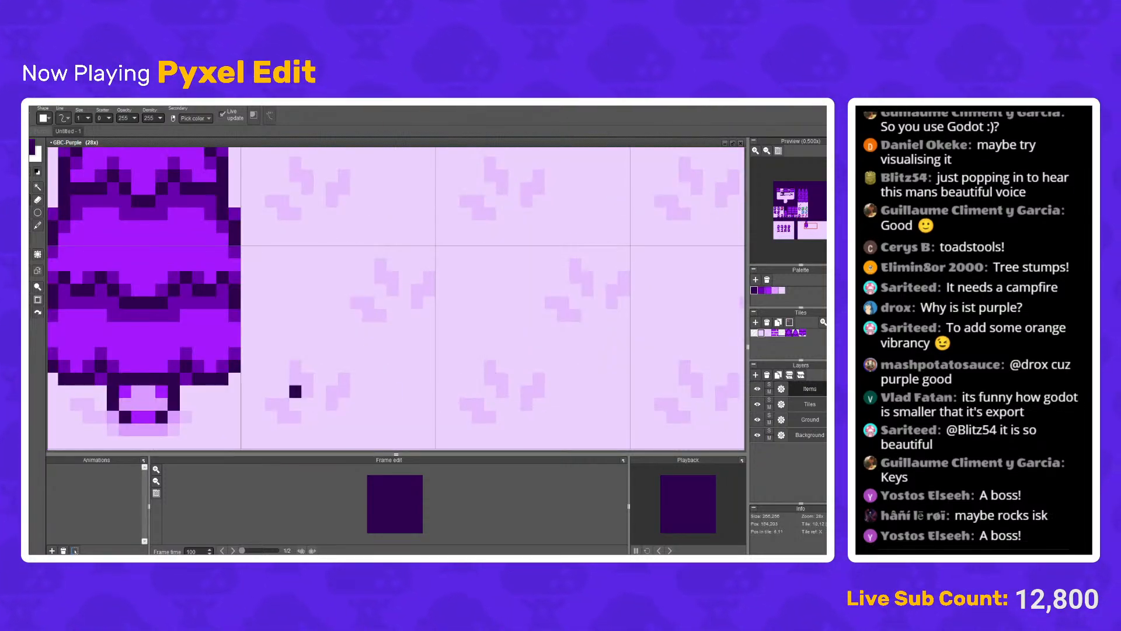
pyautogui.scroll(-3, 319, 402)
pyautogui.moveTo(319, 401); pyautogui.dragTo(319, 350)
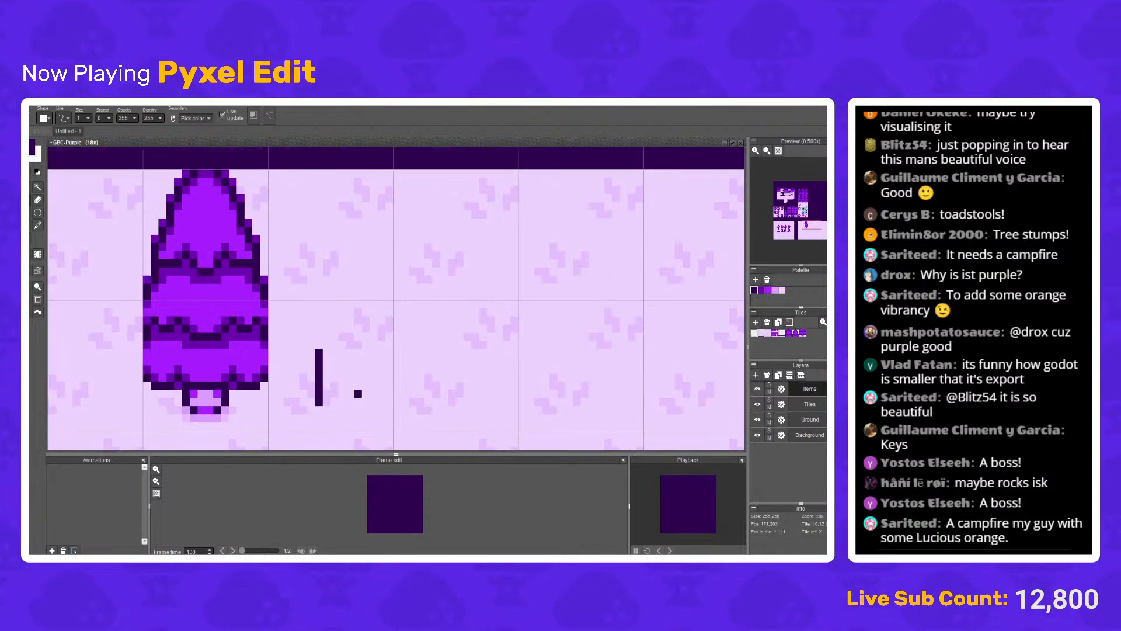
pyautogui.moveTo(351, 401)
pyautogui.mouseDown()
pyautogui.moveTo(351, 353)
pyautogui.moveTo(311, 403)
pyautogui.moveTo(319, 344)
pyautogui.mouseUp()
pyautogui.click(310, 353)
pyautogui.press('e')
pyautogui.press('b')
pyautogui.click(303, 361)
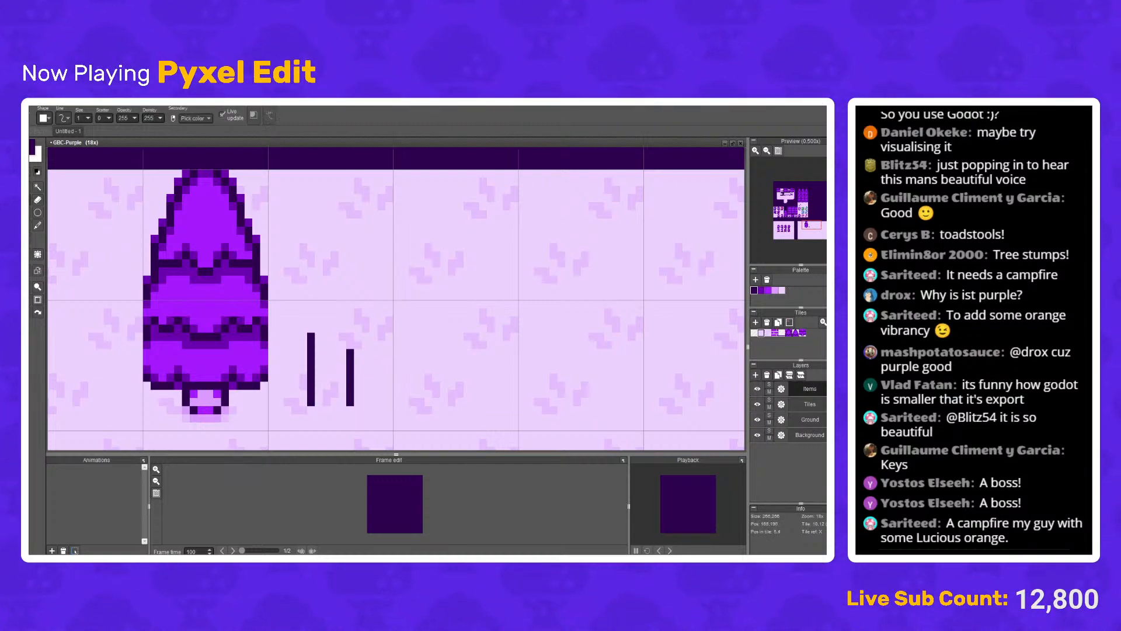
# Step: Close the upper end of the post outline with a rounded arch of dark pixels
pyautogui.click(350, 345)
pyautogui.click(319, 328)
pyautogui.click(342, 328)
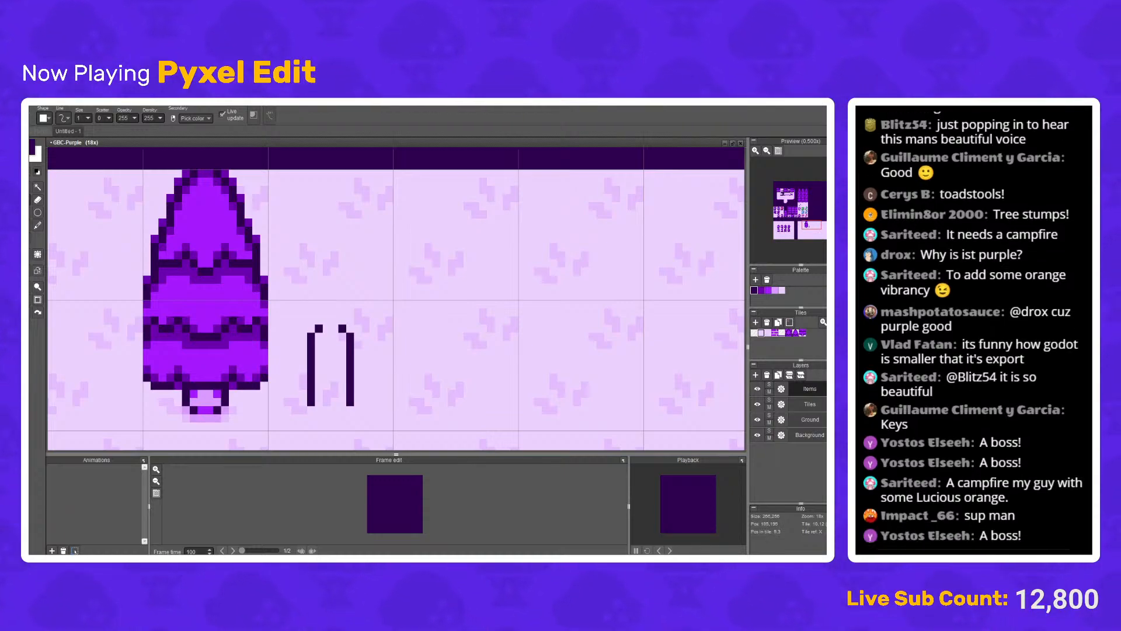
pyautogui.click(335, 320)
pyautogui.click(327, 320)
pyautogui.press('e')
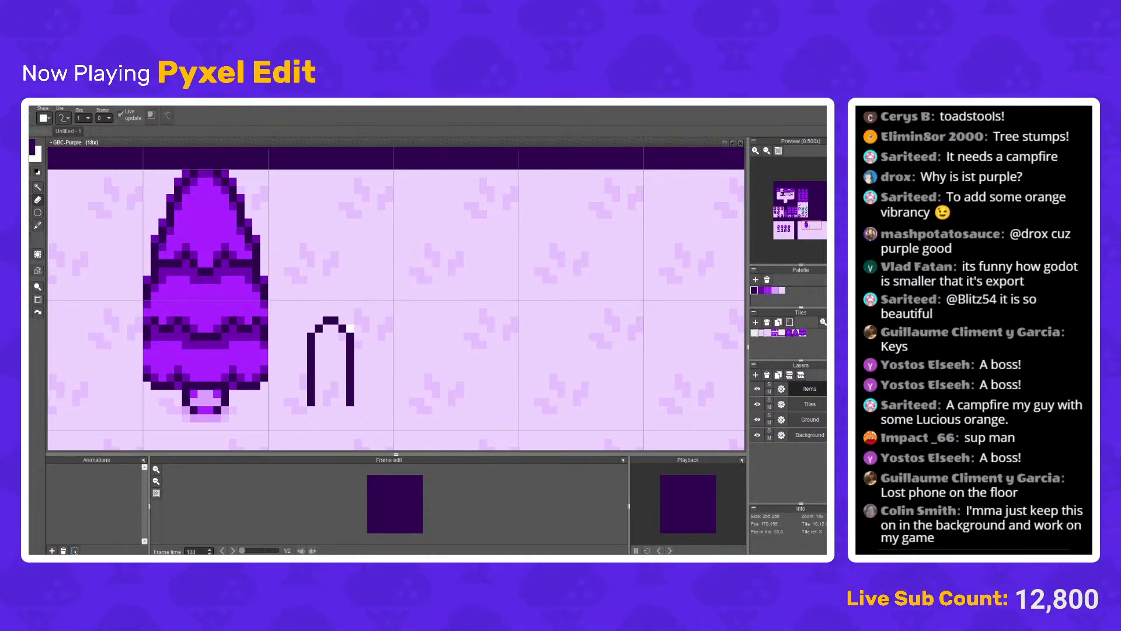
# Step: Colour the inside of the post's rounded tip light purple
pyautogui.scroll(-5, 350, 360)
pyautogui.scroll(6, 350, 361)
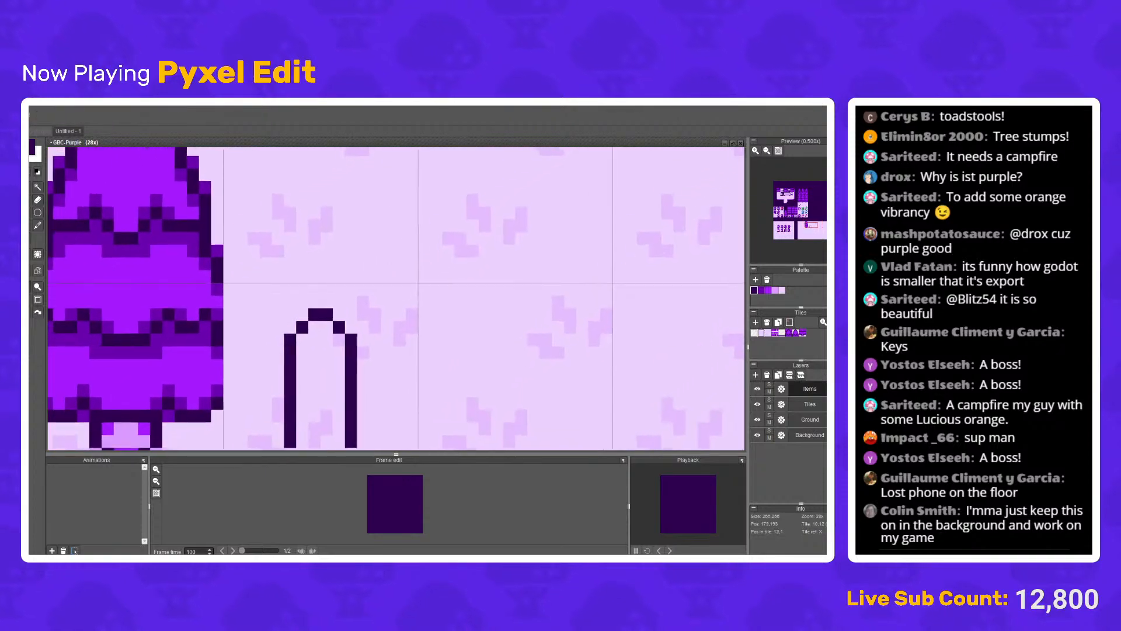
pyautogui.scroll(-3, 368, 333)
pyautogui.scroll(2, 368, 333)
pyautogui.press('b')
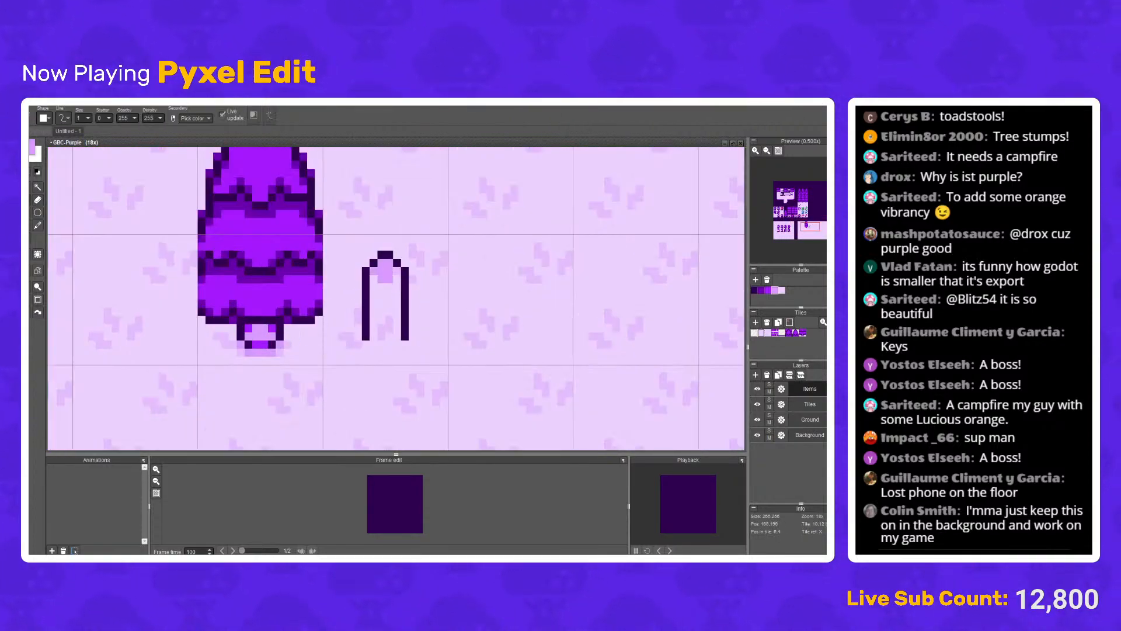
pyautogui.moveTo(373, 292); pyautogui.dragTo(359, 314)
# Step: Draw a bright purple line across the base of the post, using the colour sampled from the tree
pyautogui.keyDown('alt'); pyautogui.click(257, 319); pyautogui.keyUp('alt')
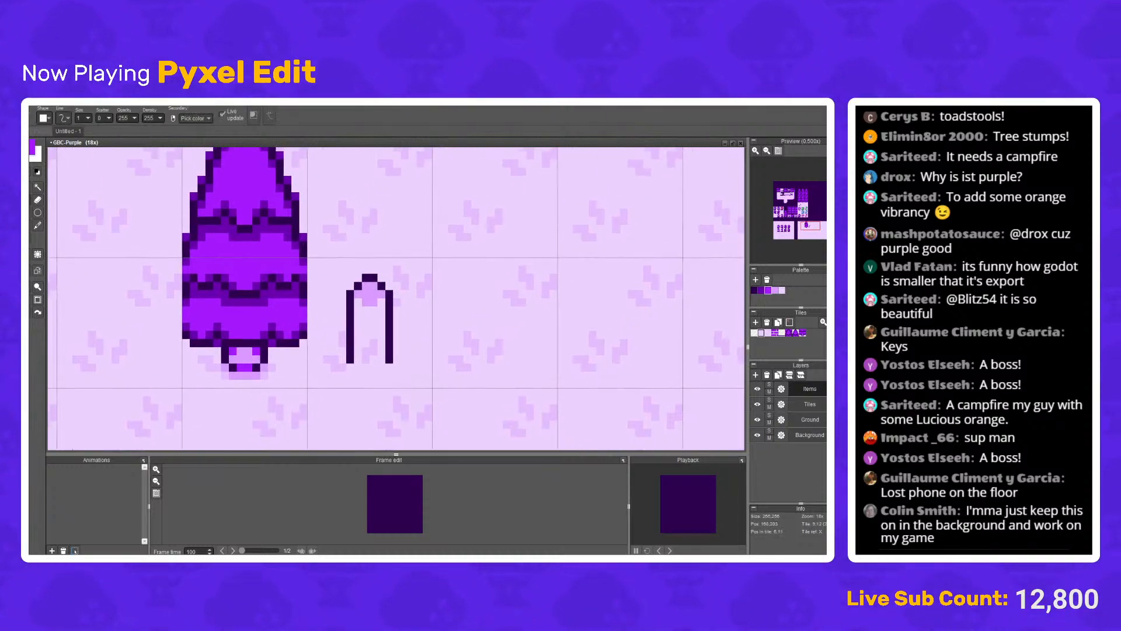
pyautogui.click(358, 301)
pyautogui.hotkey('ctrl', 'z')
pyautogui.moveTo(358, 358); pyautogui.dragTo(381, 358)
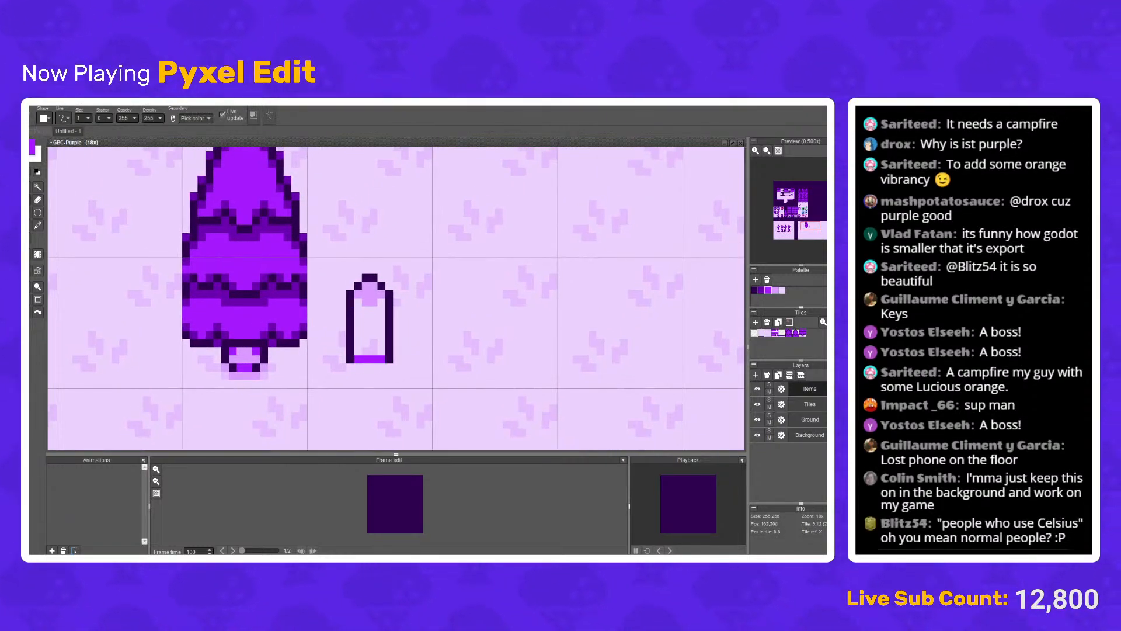
# Step: Fill the post's body with bright purple, with the Contiguous option enabled for the fill
pyautogui.click(37, 270)
pyautogui.click(369, 327)
pyautogui.hotkey('ctrl', 'z')
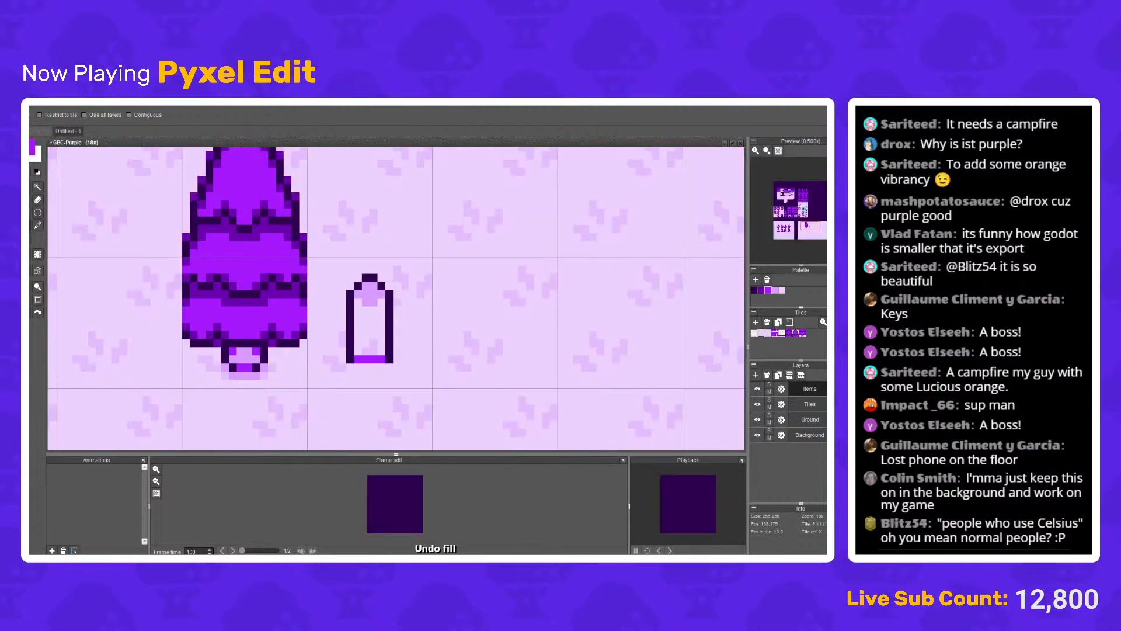
pyautogui.click(129, 114)
pyautogui.click(369, 327)
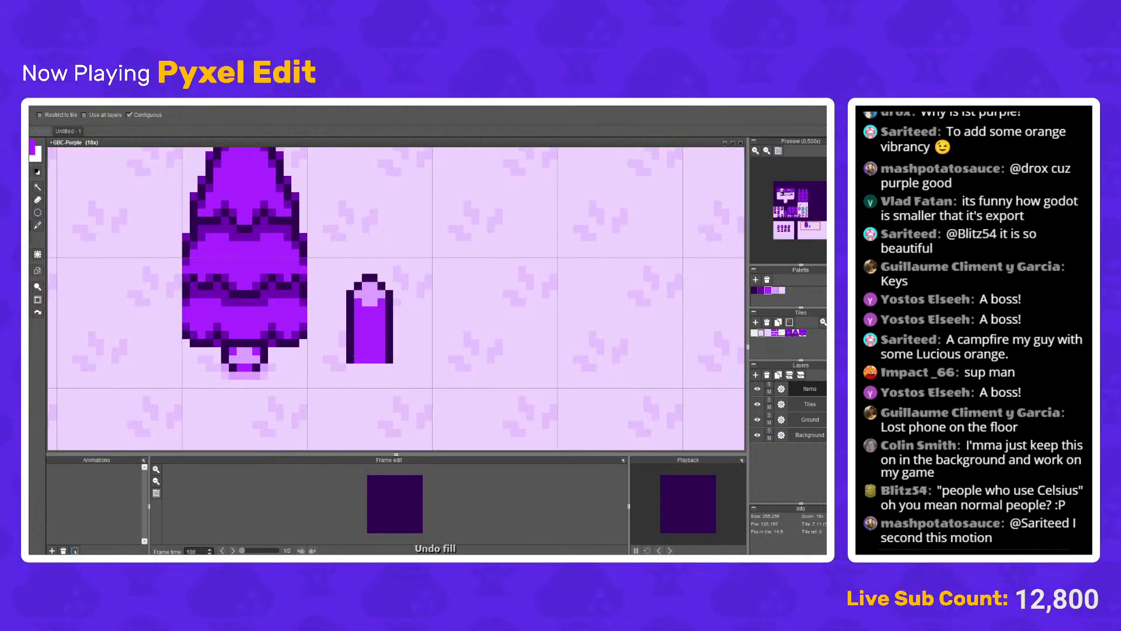
# Step: Shade the lower corners inside the post with dark purple pixels
pyautogui.click(37, 226)
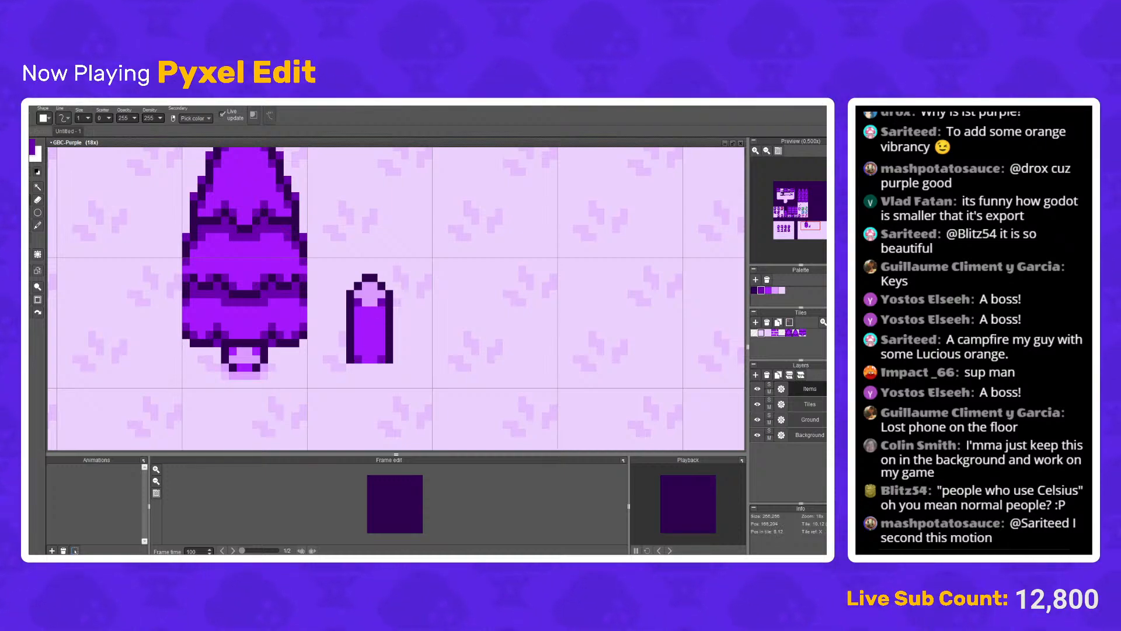
pyautogui.scroll(3, 788, 208)
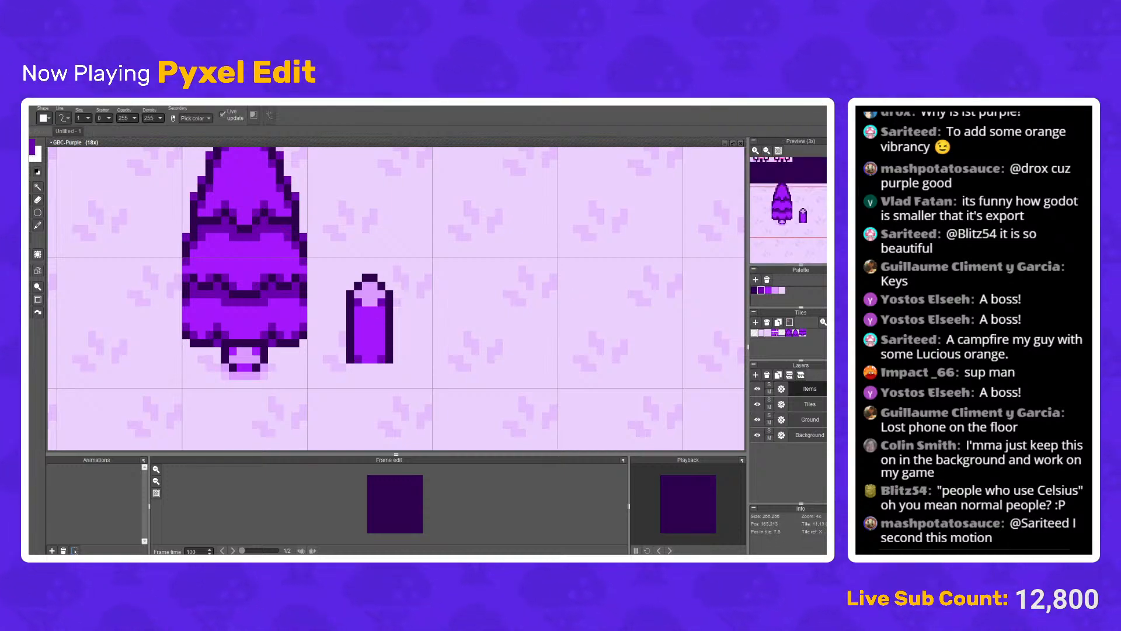
pyautogui.scroll(-1, 788, 209)
pyautogui.scroll(3, 404, 341)
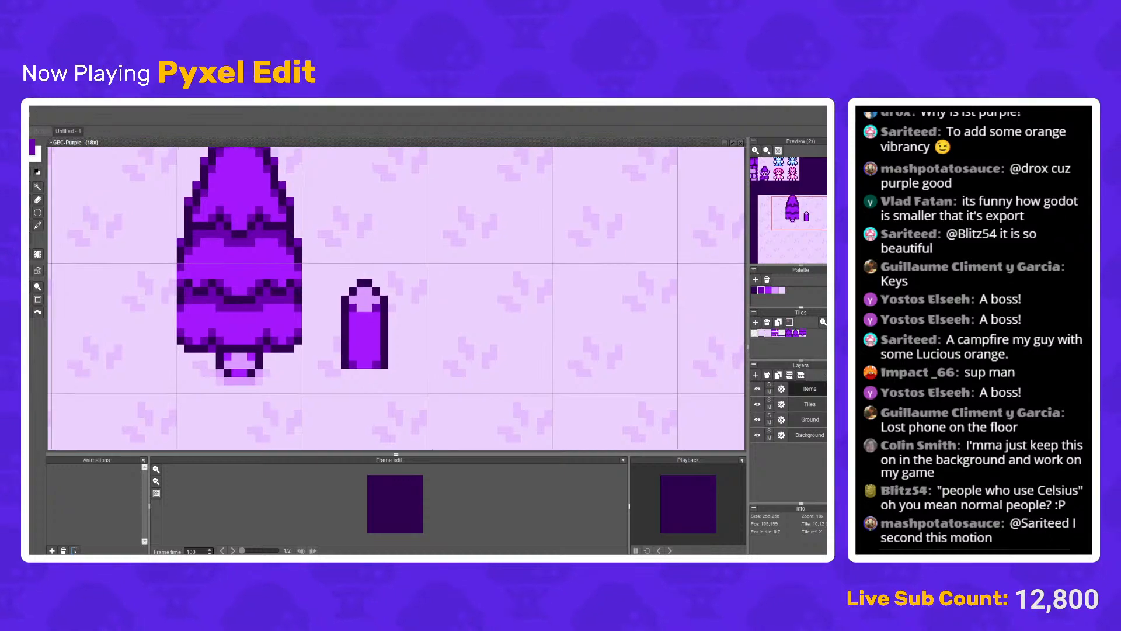
# Step: Draw vertical dark purple grain streaks down the post's body
pyautogui.moveTo(357, 359)
pyautogui.mouseDown()
pyautogui.moveTo(356, 315)
pyautogui.moveTo(332, 291)
pyautogui.moveTo(344, 293)
pyautogui.moveTo(332, 331)
pyautogui.moveTo(332, 307)
pyautogui.mouseUp()
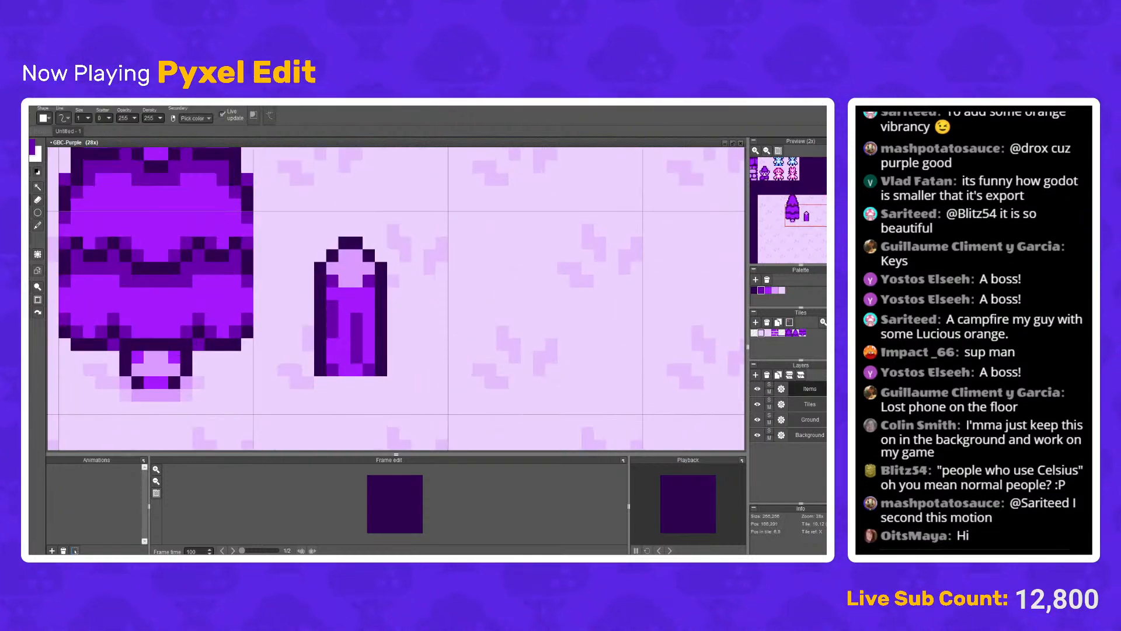
pyautogui.scroll(-4, 351, 315)
pyautogui.scroll(4, 350, 316)
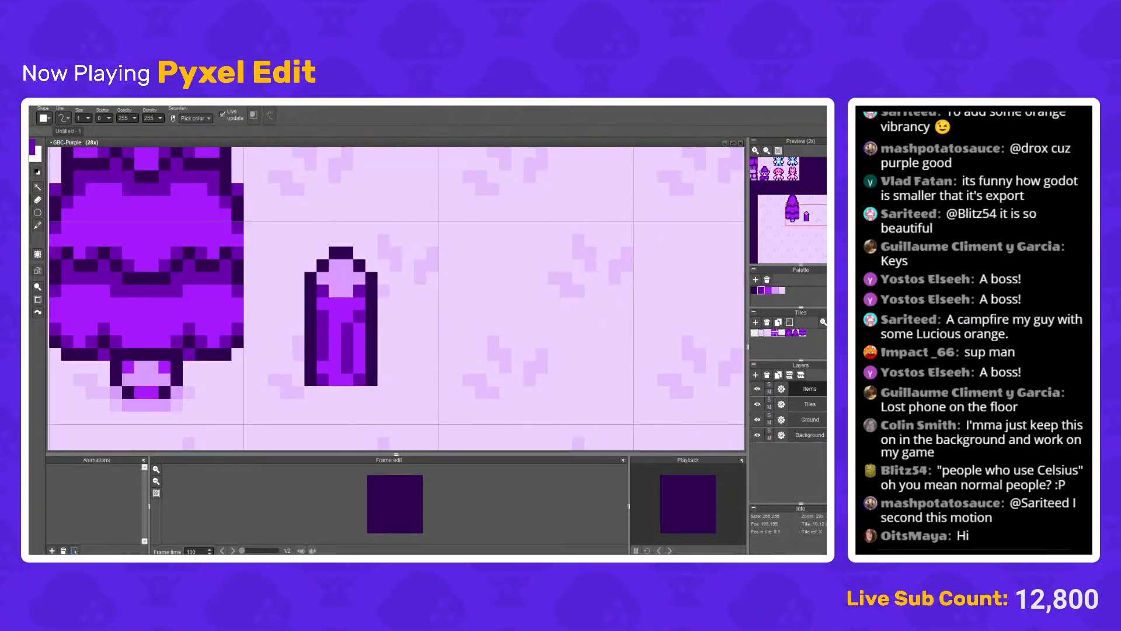
pyautogui.scroll(-3, 353, 309)
pyautogui.scroll(4, 351, 327)
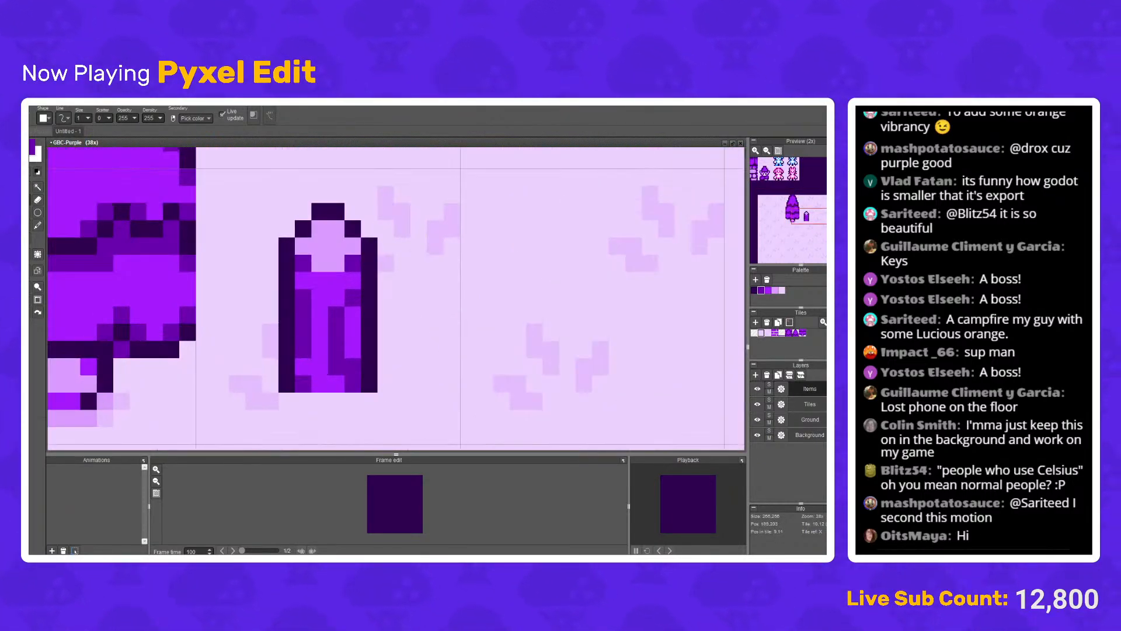
# Step: Break up the wood grain in the lower half of the post with alternating dark and bright purple pixels
pyautogui.click(336, 367)
pyautogui.click(353, 383)
pyautogui.click(336, 349)
pyautogui.rightClick(336, 333)
pyautogui.click(336, 349)
pyautogui.click(352, 349)
pyautogui.rightClick(336, 366)
pyautogui.click(336, 349)
pyautogui.click(353, 366)
pyautogui.rightClick(336, 332)
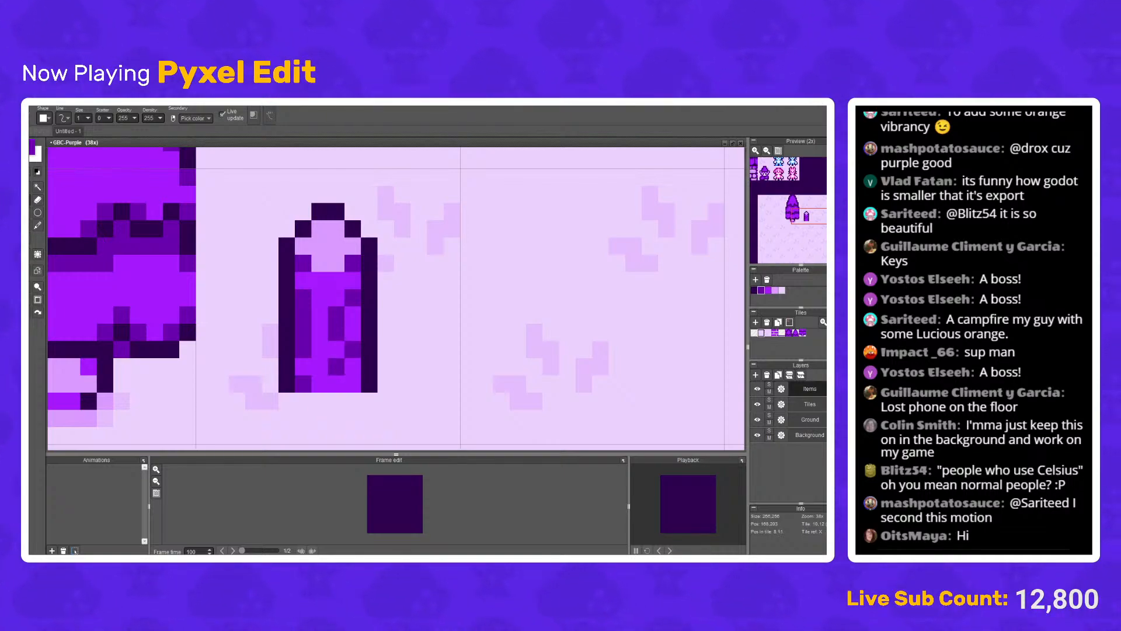
pyautogui.click(337, 383)
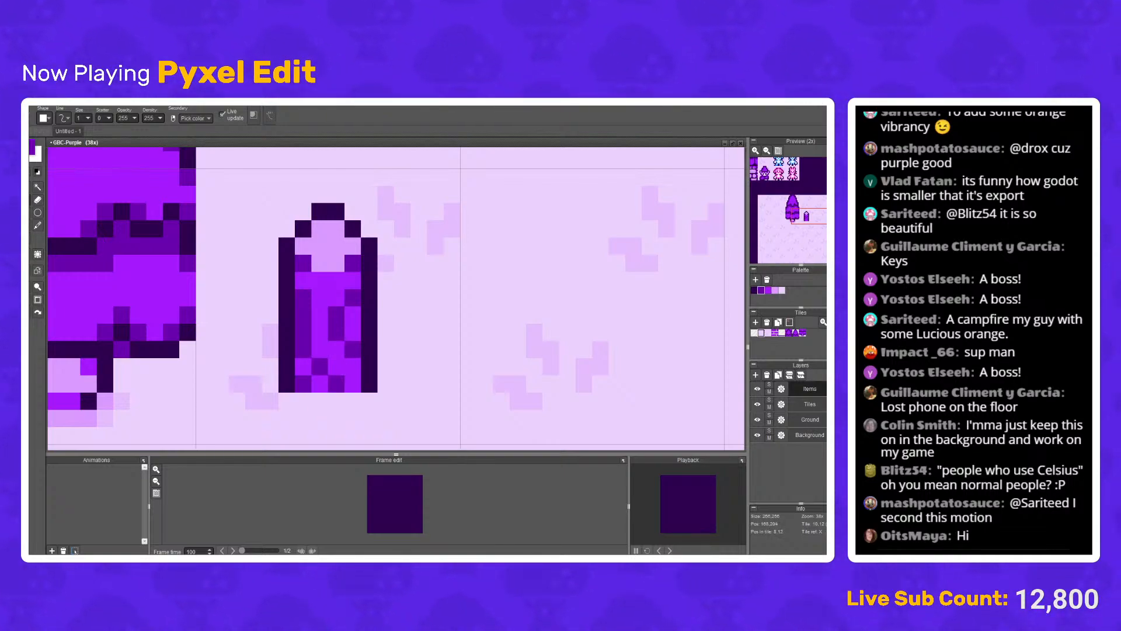
pyautogui.click(353, 383)
pyautogui.scroll(-8, 362, 349)
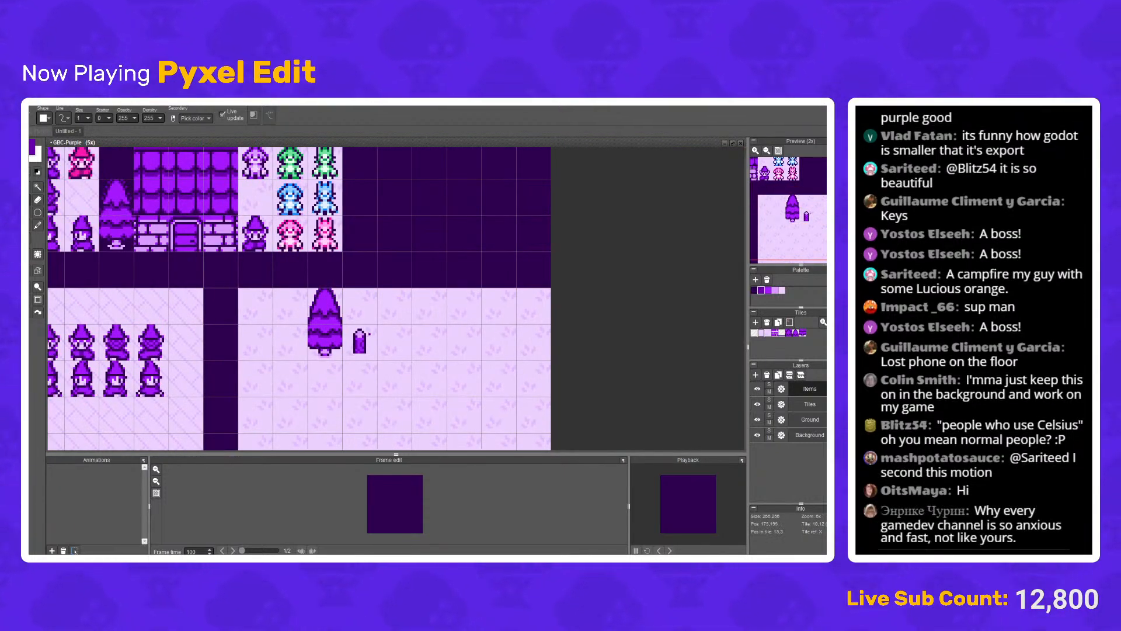
# Step: Widen the darkest purple outline around the post's tip into a squarer top
pyautogui.scroll(7, 375, 333)
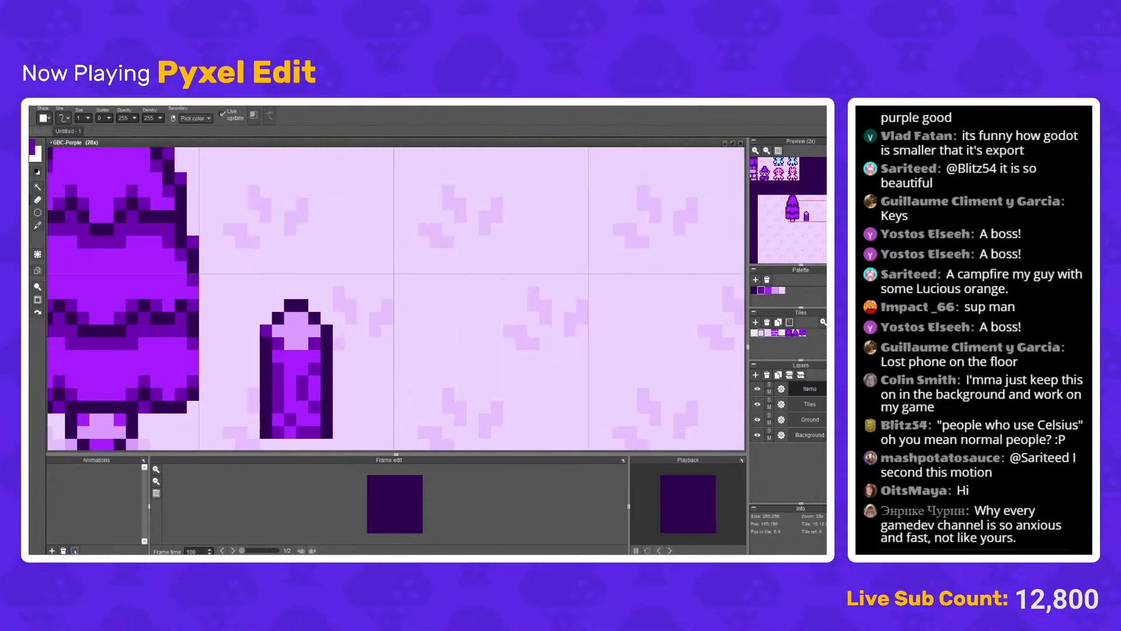
pyautogui.click(279, 304)
pyautogui.click(315, 305)
pyautogui.click(326, 317)
pyautogui.click(314, 331)
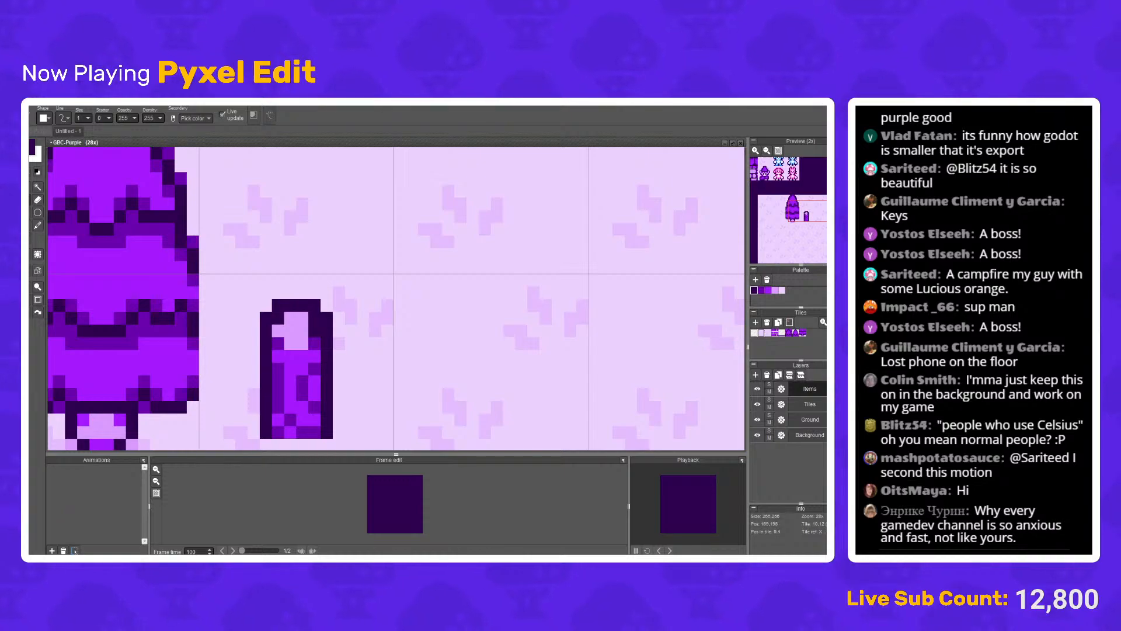
# Step: Fill the inside of the widened tip with light purple and add bright purple pixels in its upper corners
pyautogui.rightClick(296, 318)
pyautogui.moveTo(314, 318); pyautogui.dragTo(314, 331)
pyautogui.scroll(-7, 292, 344)
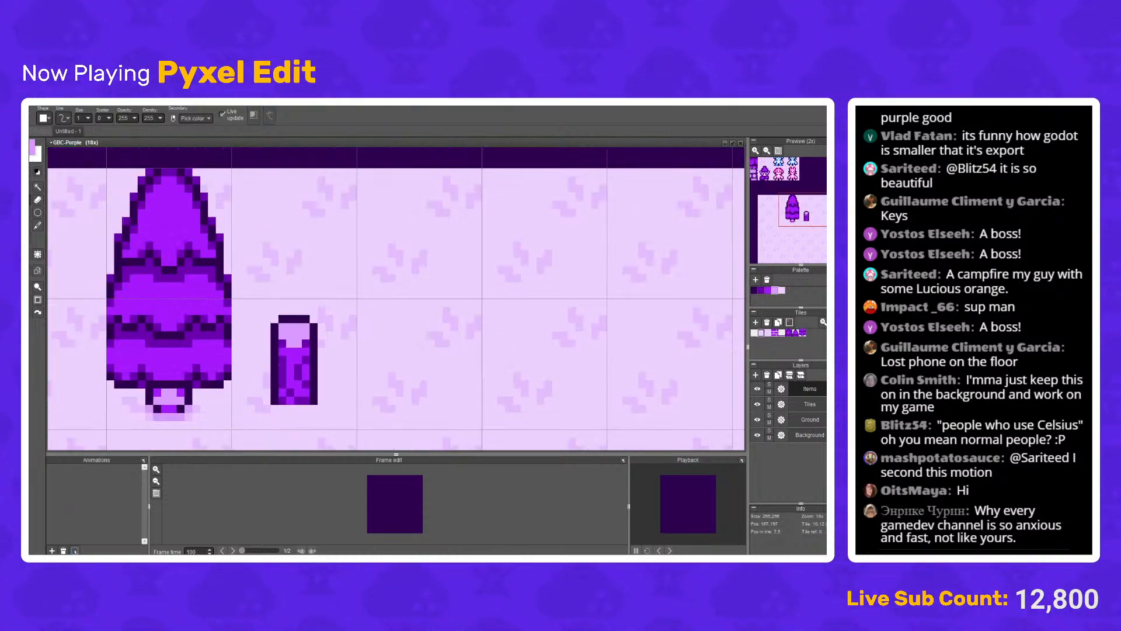
pyautogui.scroll(3, 286, 324)
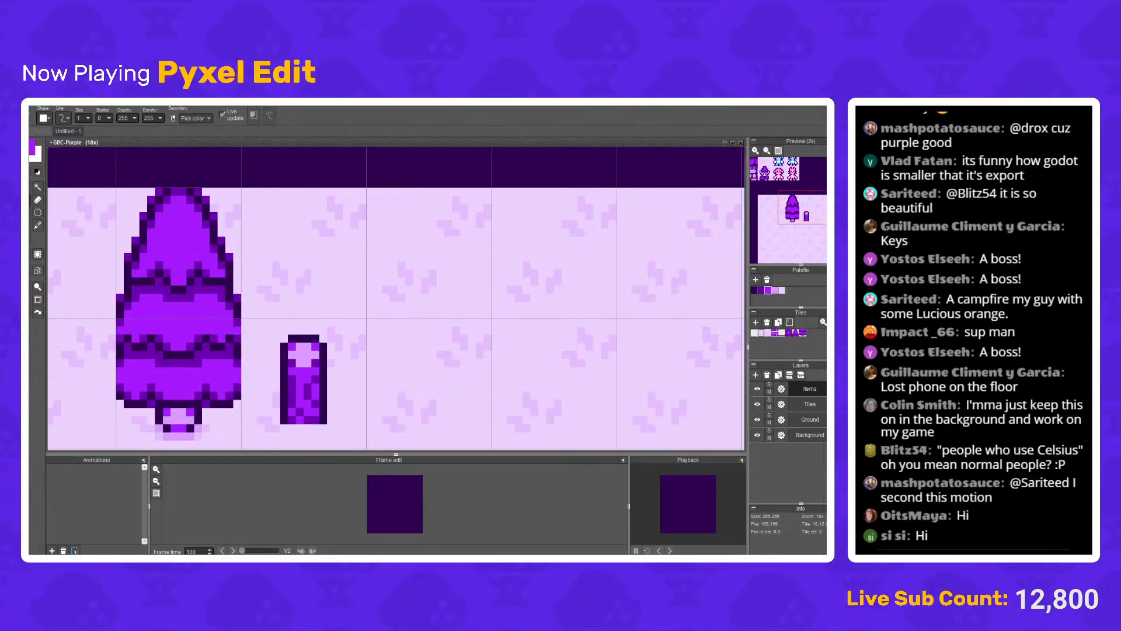
pyautogui.scroll(-4, 355, 338)
pyautogui.scroll(4, 392, 323)
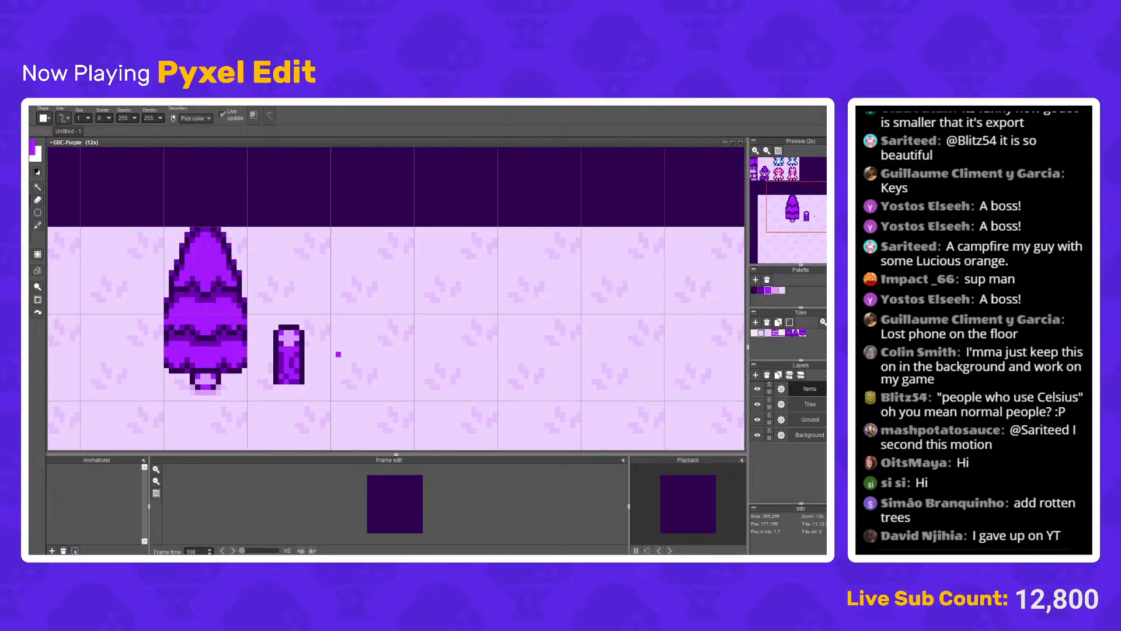
pyautogui.scroll(2, 338, 354)
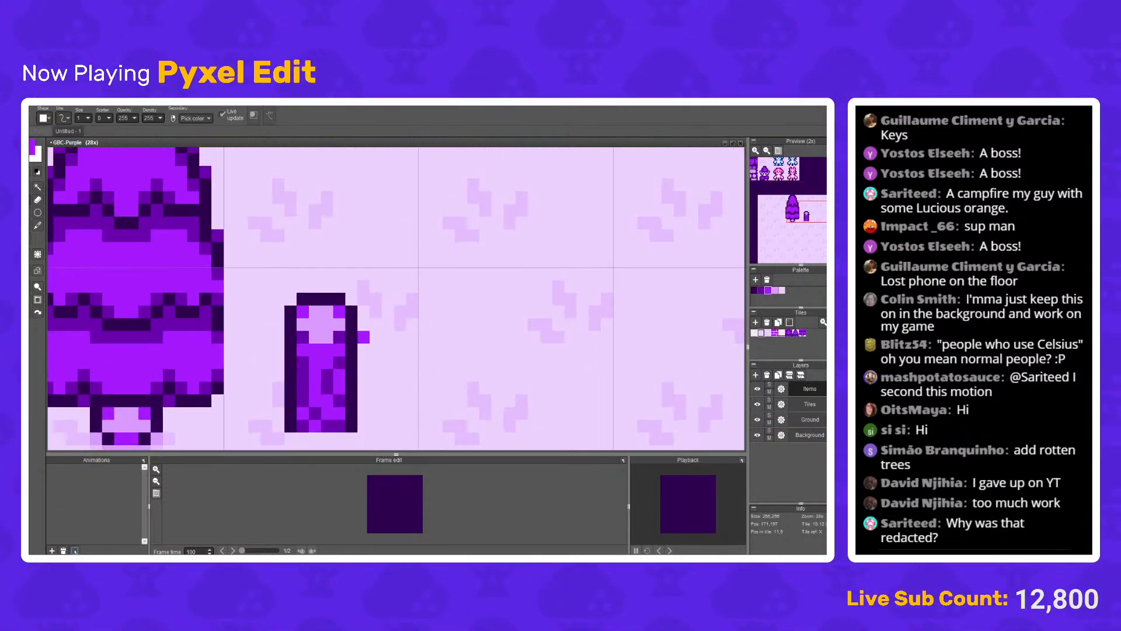
# Step: Touch up the edge between the post's light tip and its body with dark purple pixels
pyautogui.scroll(-4, 360, 333)
pyautogui.scroll(4, 354, 340)
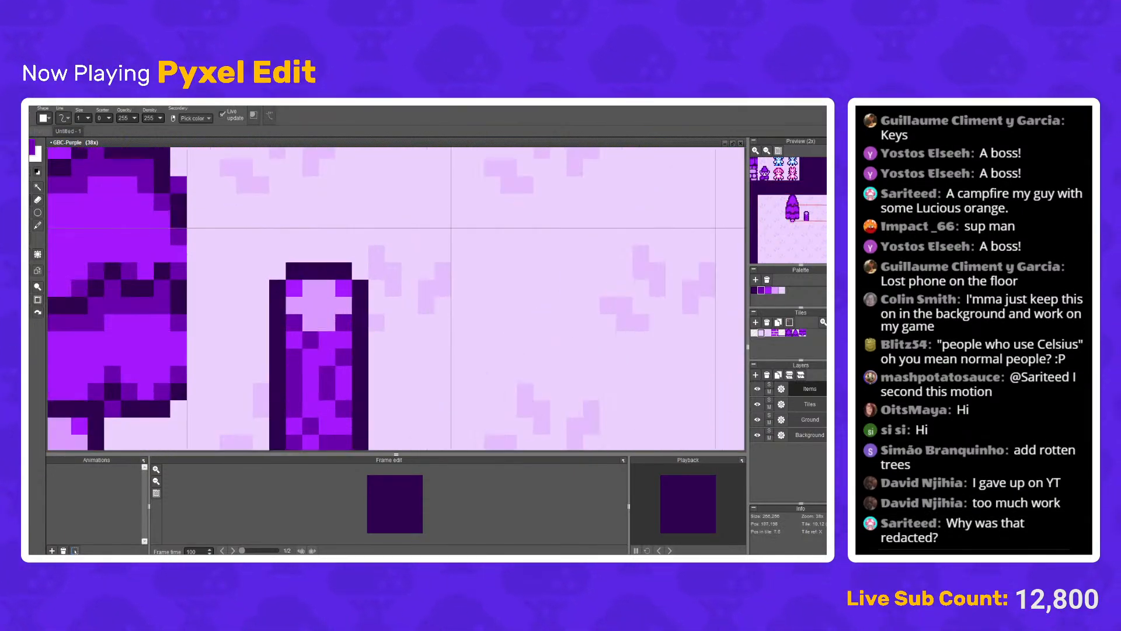
pyautogui.scroll(-5, 353, 341)
pyautogui.scroll(-1, 361, 336)
pyautogui.scroll(6, 368, 328)
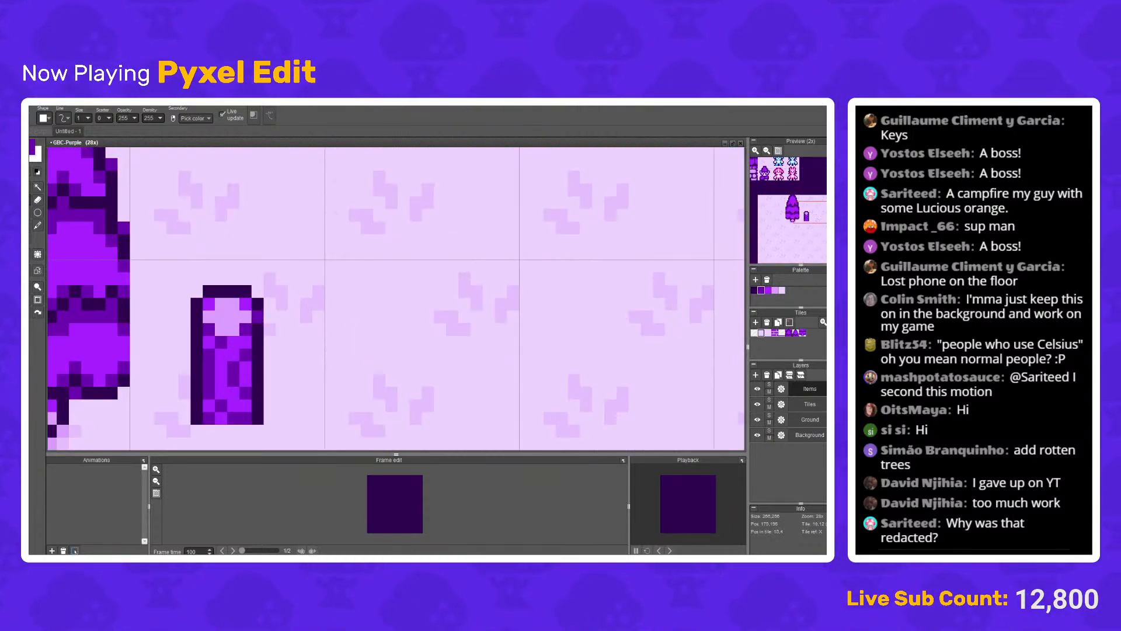
# Step: Duplicate the post into the neighbouring grass tile and align the copy with that tile's left edge
pyautogui.keyDown('alt'); pyautogui.click(233, 355); pyautogui.keyUp('alt')
pyautogui.click(26, 187)
pyautogui.scroll(-1, 230, 327)
pyautogui.moveTo(207, 303); pyautogui.dragTo(372, 374)
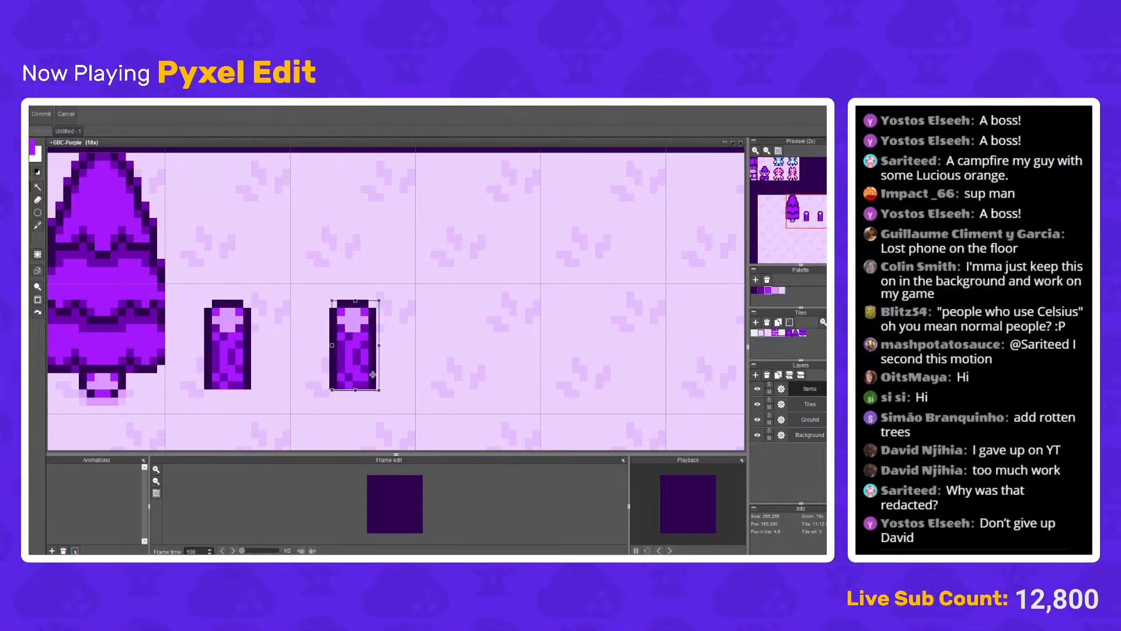
pyautogui.scroll(1, 264, 329)
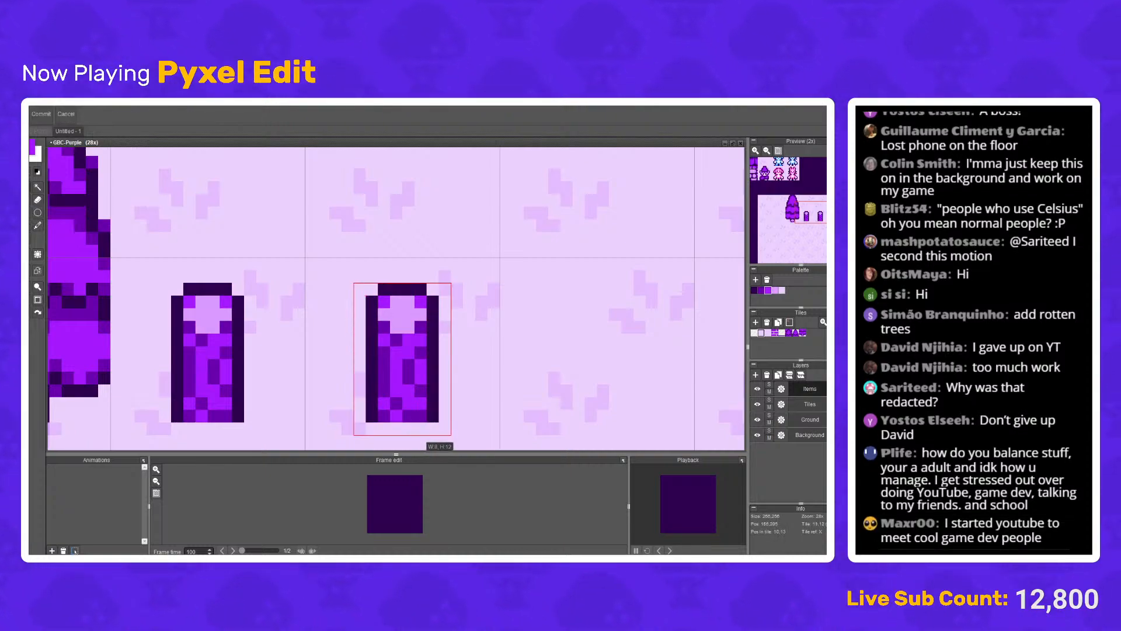
pyautogui.press('Left')
pyautogui.press('Left')
pyautogui.press('Left')
pyautogui.press('Left')
pyautogui.press('Left')
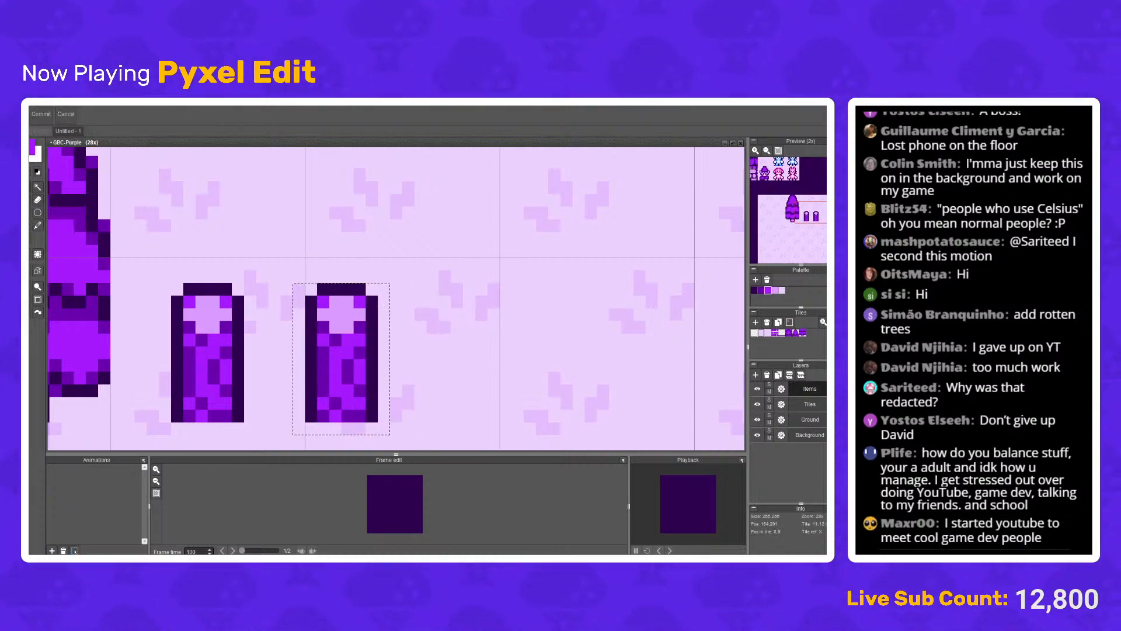
# Step: Paste another copy of the post into the same tile and shift the first copy one pixel right
pyautogui.hotkey('ctrl', 'v')
pyautogui.moveTo(360, 367); pyautogui.dragTo(468, 367)
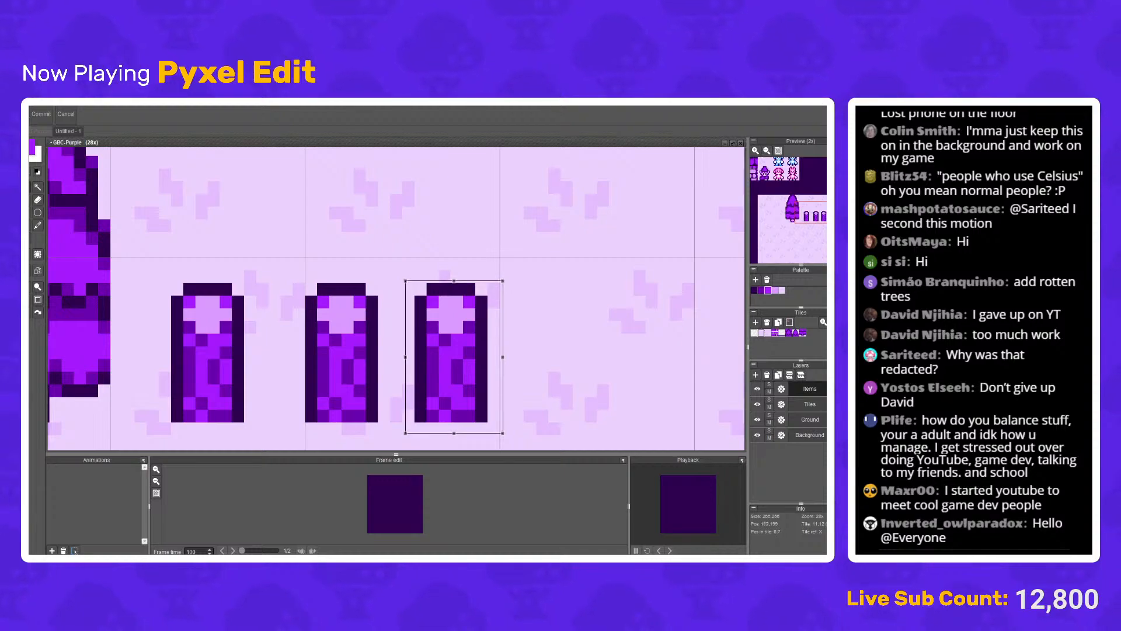
pyautogui.press('Return')
pyautogui.moveTo(390, 435); pyautogui.dragTo(292, 284)
pyautogui.moveTo(350, 343); pyautogui.dragTo(360, 344)
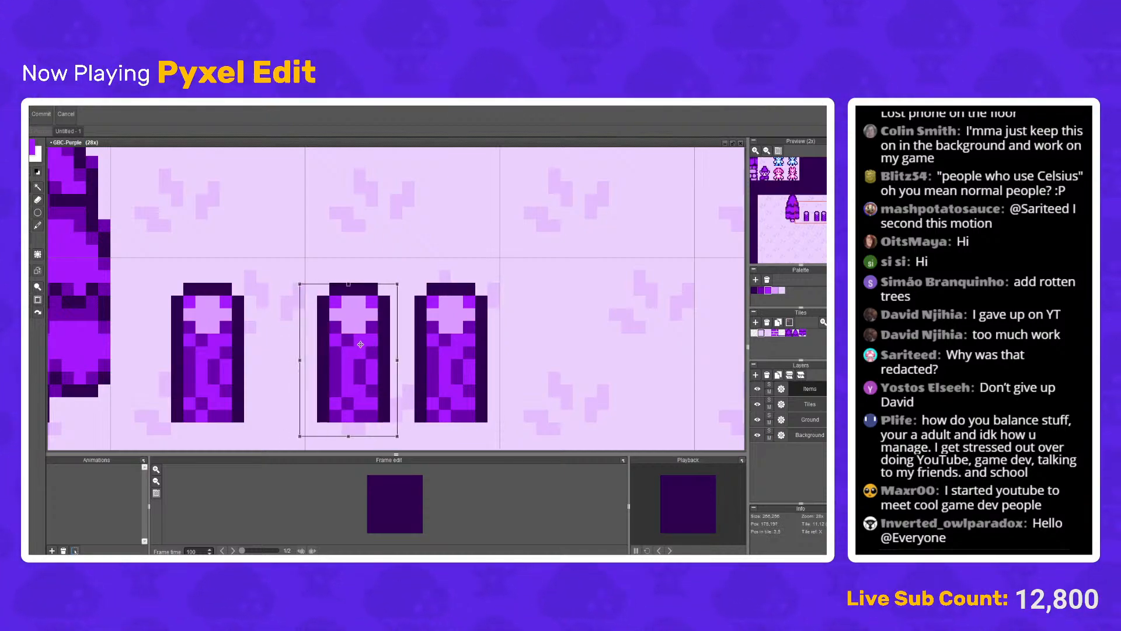
pyautogui.press('Return')
# Step: Draw the dark outlines of a horizontal rail between the two copied posts and out to both tile edges
pyautogui.press('b')
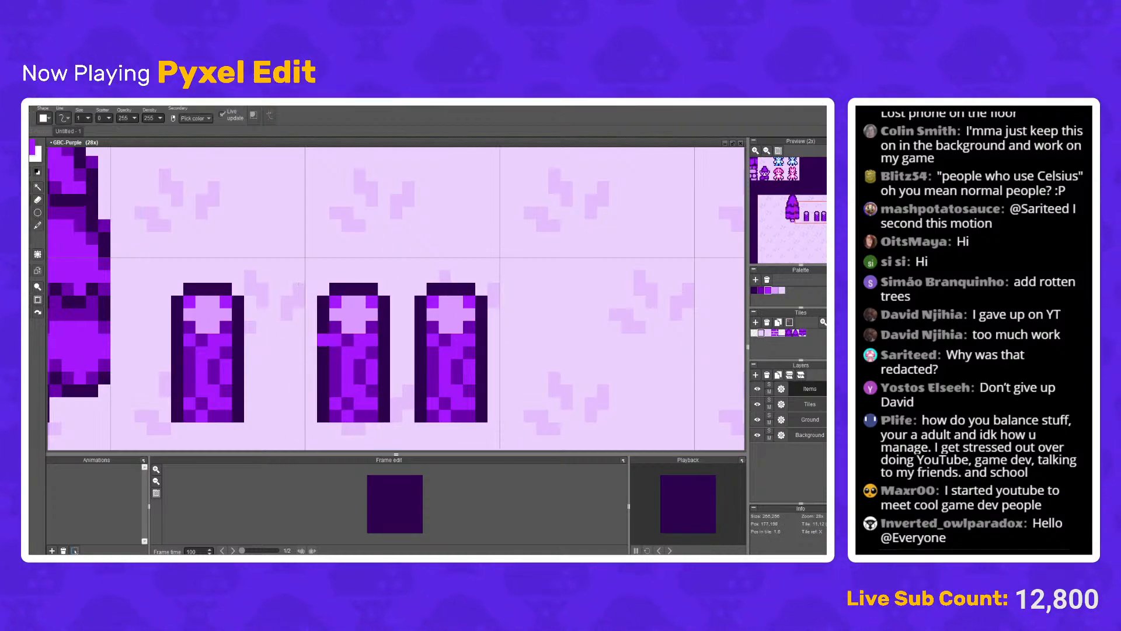
pyautogui.click(311, 378)
pyautogui.click(396, 340)
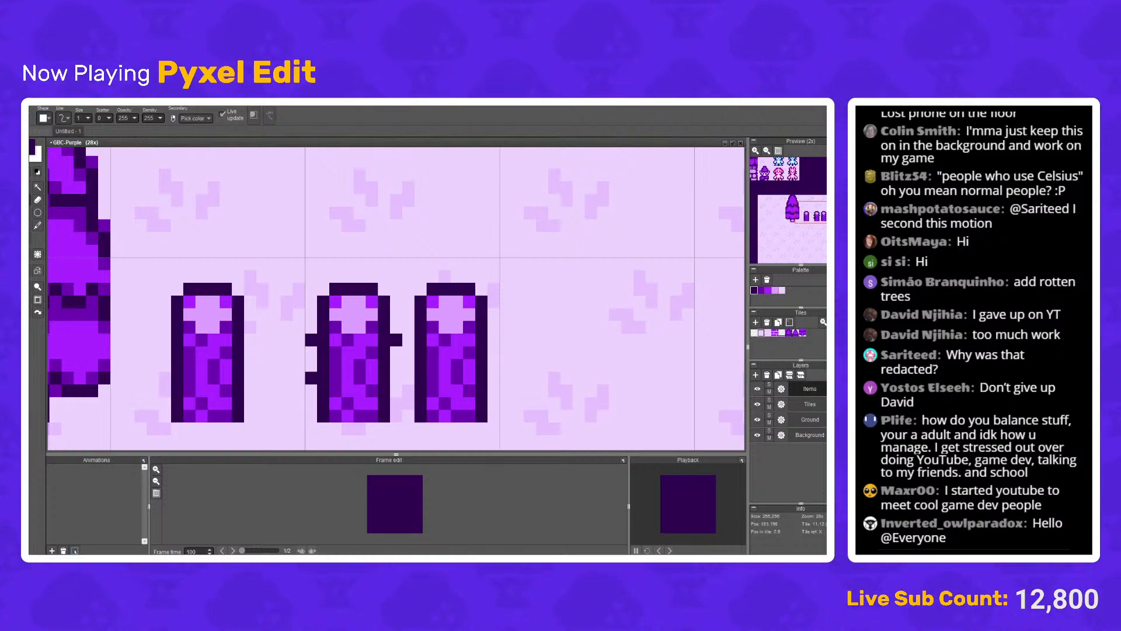
pyautogui.click(408, 339)
pyautogui.click(395, 378)
pyautogui.click(408, 378)
pyautogui.click(494, 340)
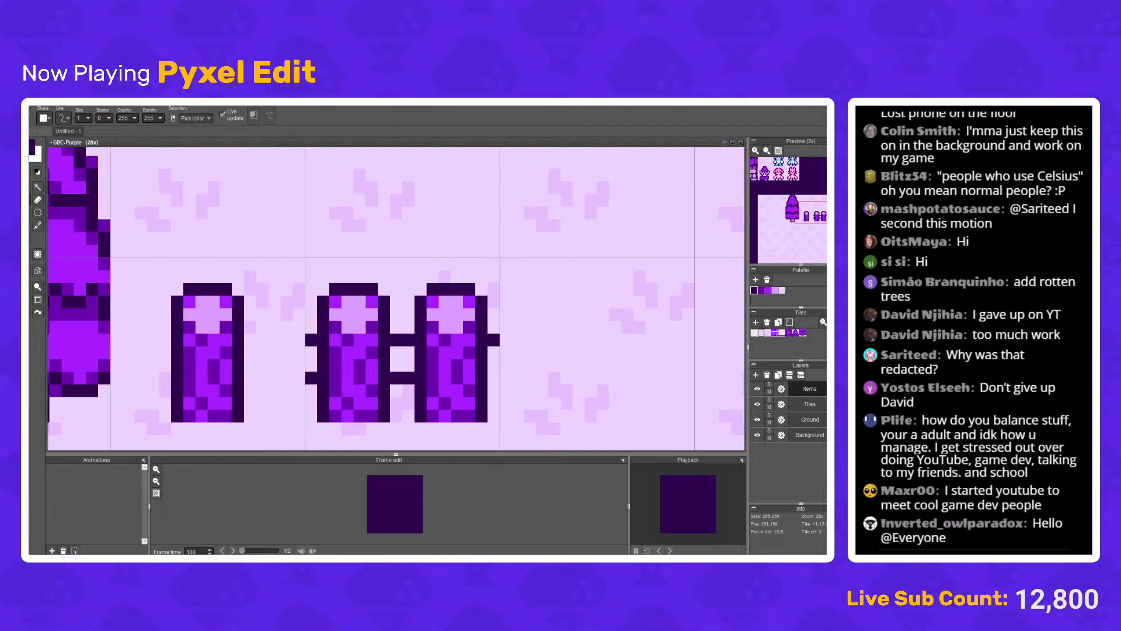
pyautogui.click(494, 378)
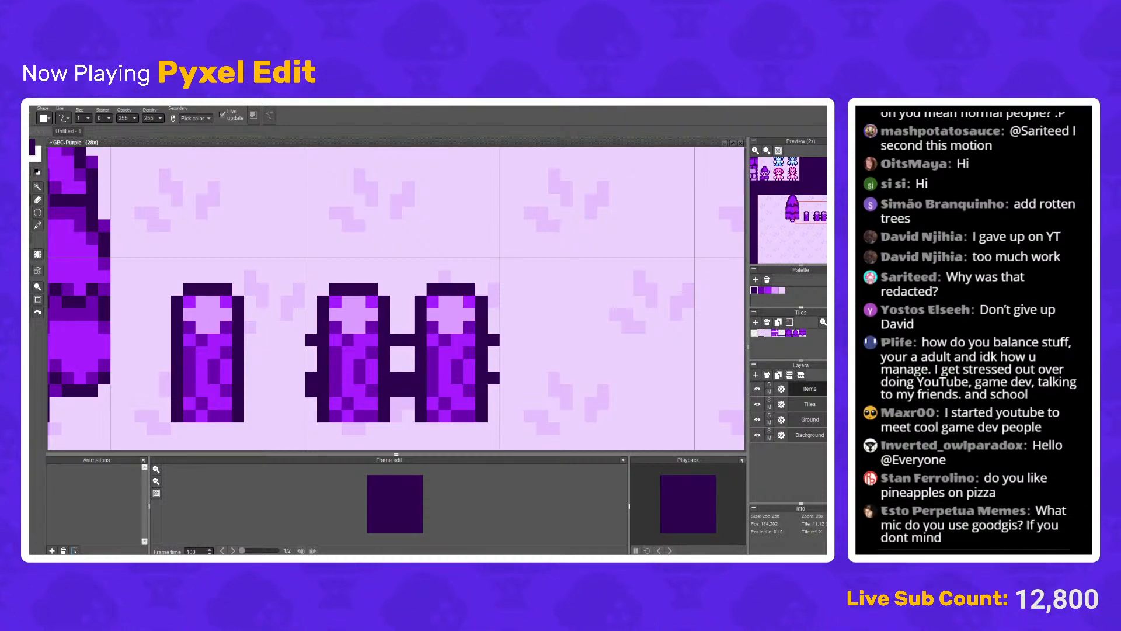
# Step: Make the rail taller with a lower bottom outline and fill its inside with dark purple
pyautogui.press('e')
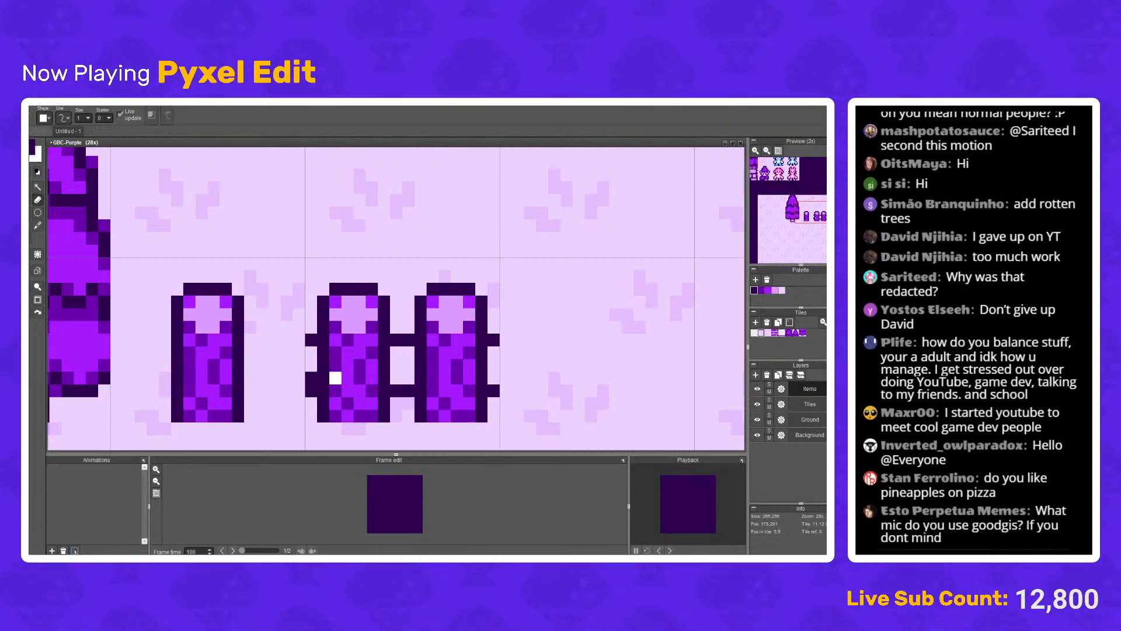
pyautogui.press('b')
pyautogui.click(395, 352)
pyautogui.click(408, 352)
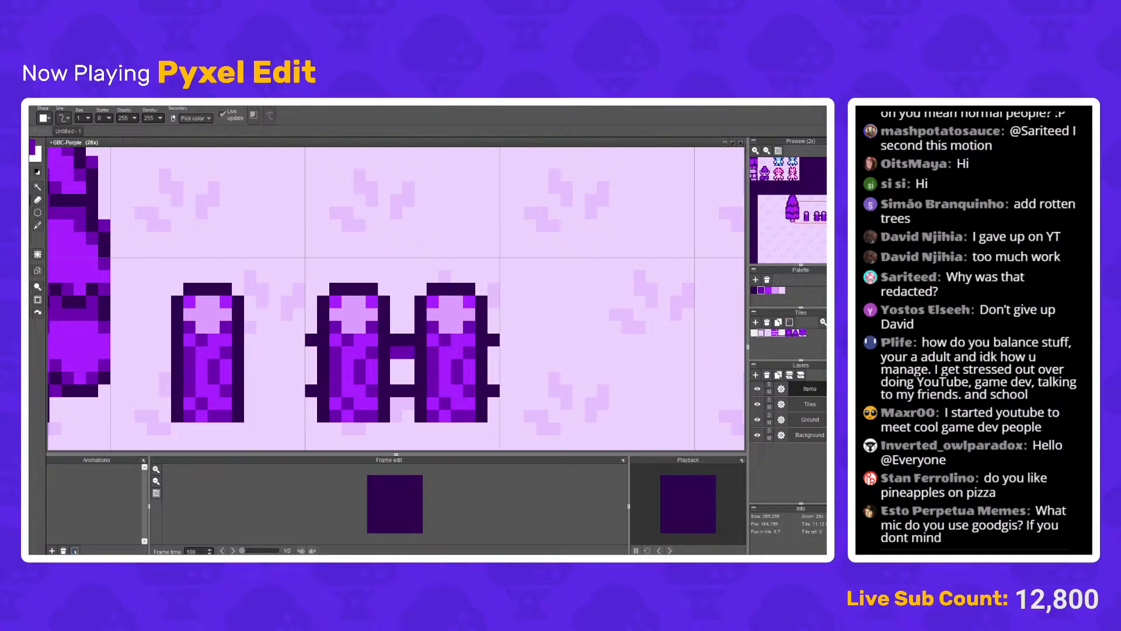
pyautogui.moveTo(396, 378)
pyautogui.mouseDown()
pyautogui.moveTo(408, 378)
pyautogui.moveTo(395, 365)
pyautogui.mouseUp()
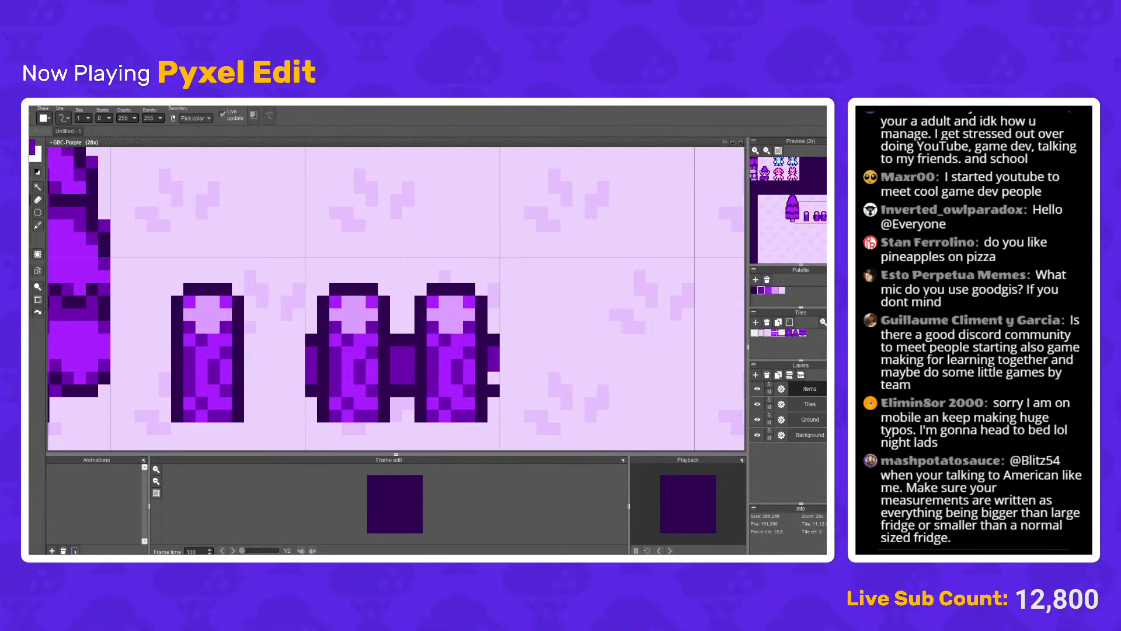
# Step: Try a bright purple highlight along the upper edge of the rail, and undo it
pyautogui.scroll(1, 444, 377)
pyautogui.click(768, 289)
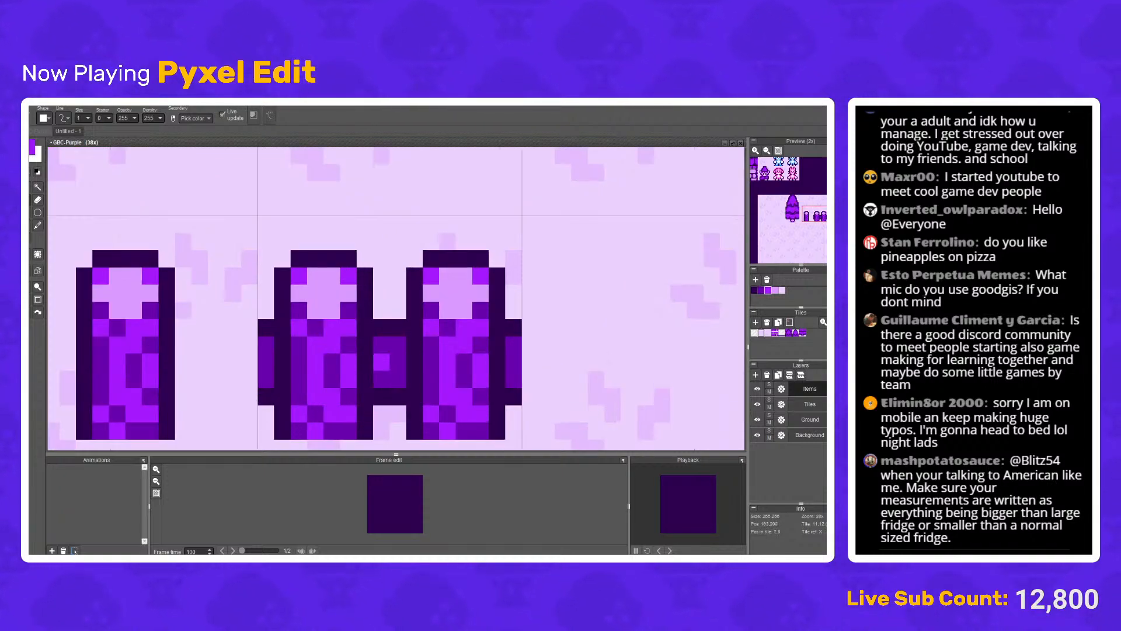
pyautogui.moveTo(399, 345); pyautogui.dragTo(382, 345)
pyautogui.click(282, 345)
pyautogui.click(266, 345)
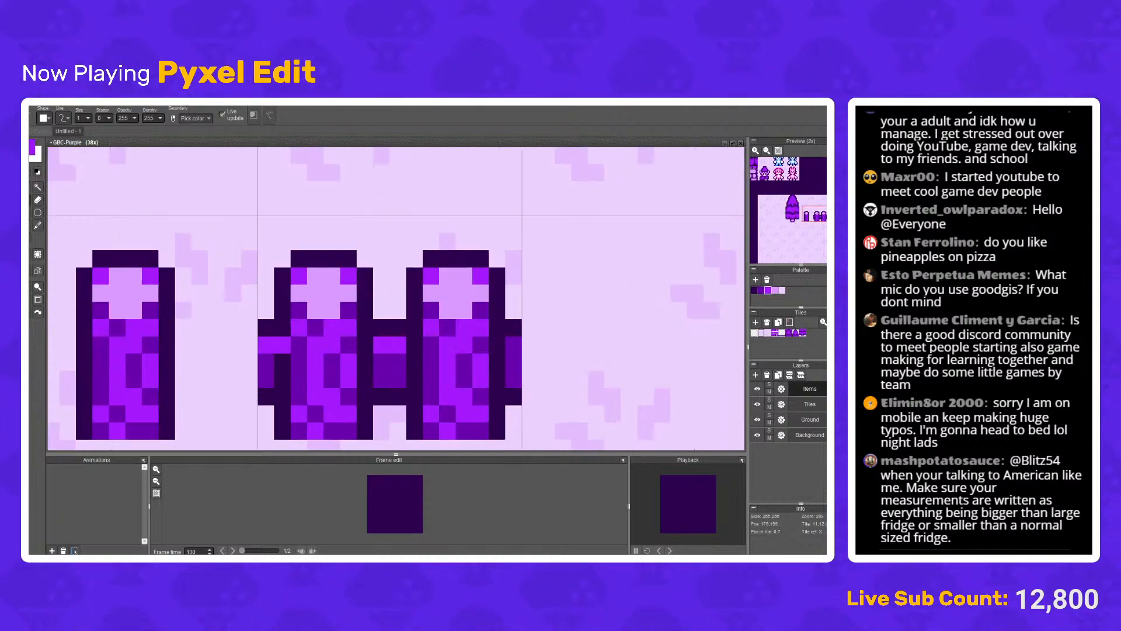
pyautogui.hotkey('ctrl', 'z')
pyautogui.scroll(-8, 530, 327)
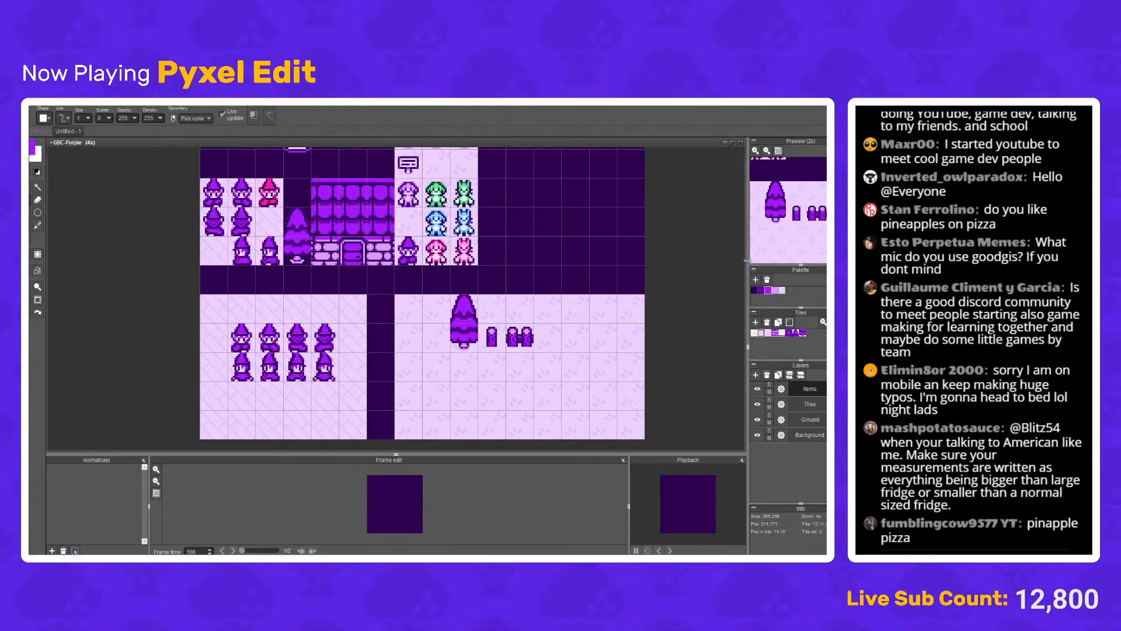
# Step: Add darkest purple outline pixels one row below both connected posts to start rounded bases
pyautogui.scroll(4, 567, 316)
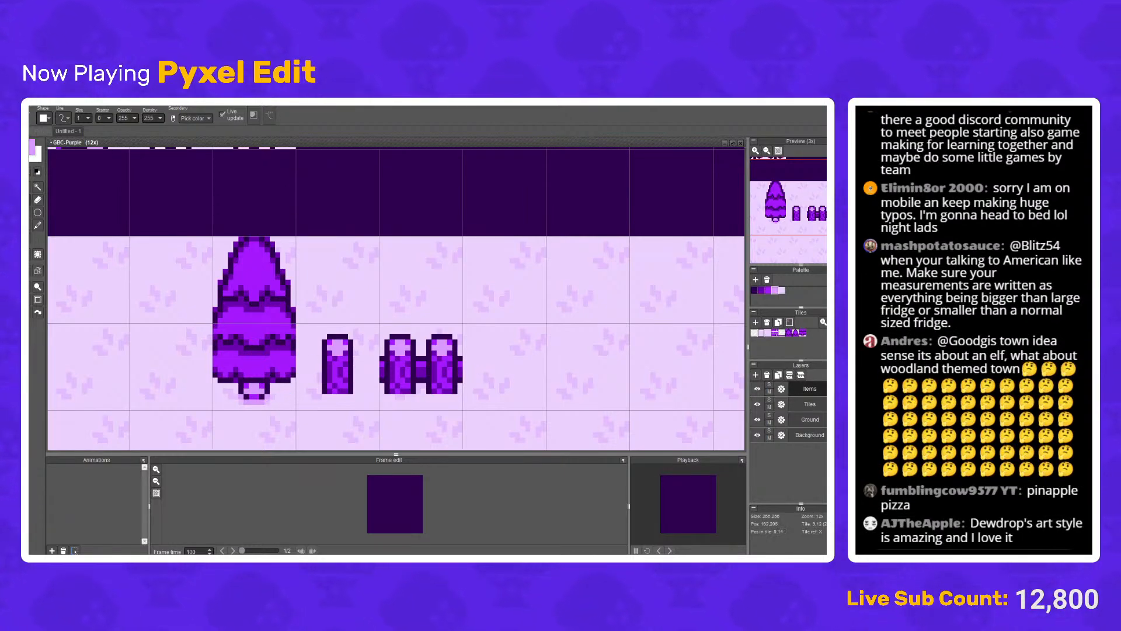
pyautogui.scroll(1, 438, 393)
pyautogui.scroll(1, 381, 381)
pyautogui.click(362, 406)
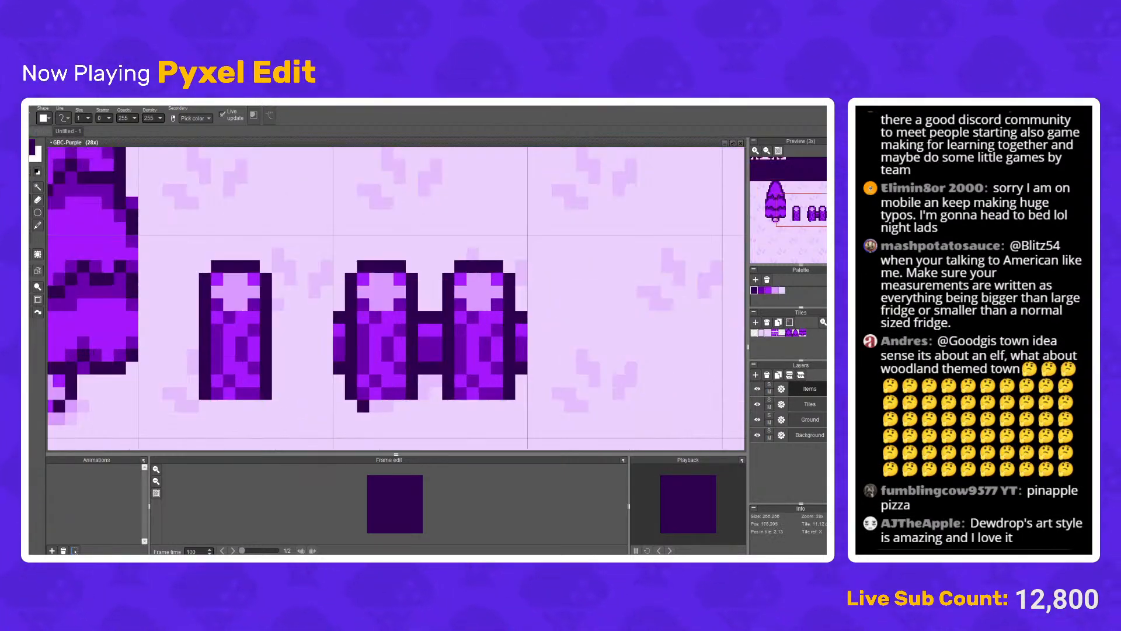
pyautogui.click(399, 406)
pyautogui.click(461, 406)
pyautogui.click(498, 406)
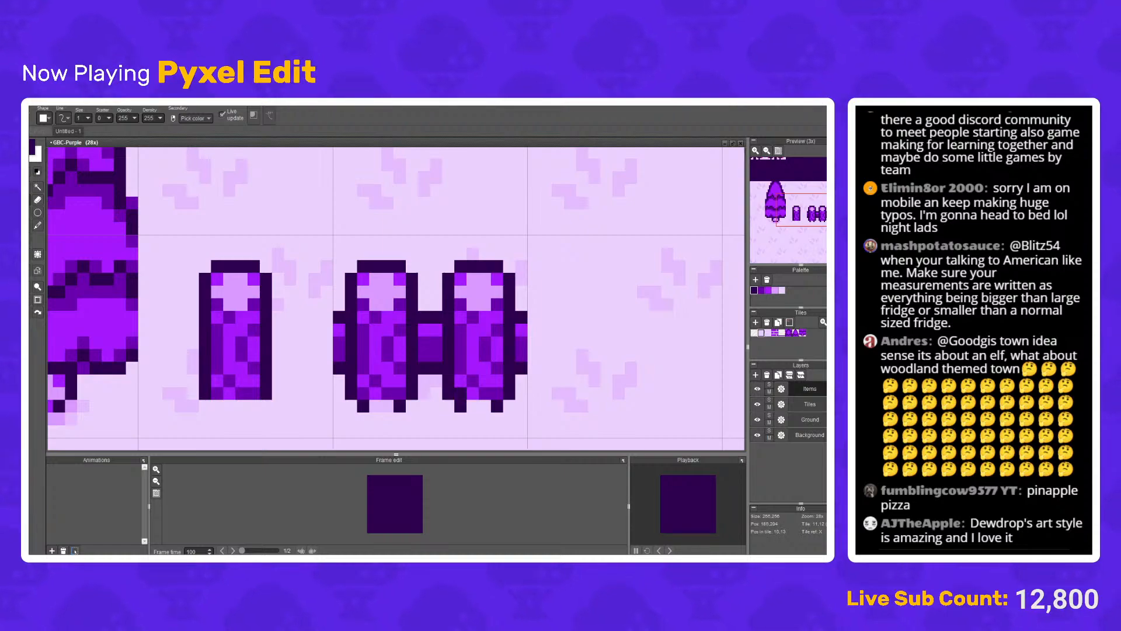
# Step: Fill the gaps in the new bottom row of both connected posts with purple sampled from the post
pyautogui.keyDown('alt'); pyautogui.click(461, 394); pyautogui.keyUp('alt')
pyautogui.click(473, 406)
pyautogui.click(485, 406)
pyautogui.click(387, 406)
pyautogui.click(375, 407)
pyautogui.scroll(-3, 393, 394)
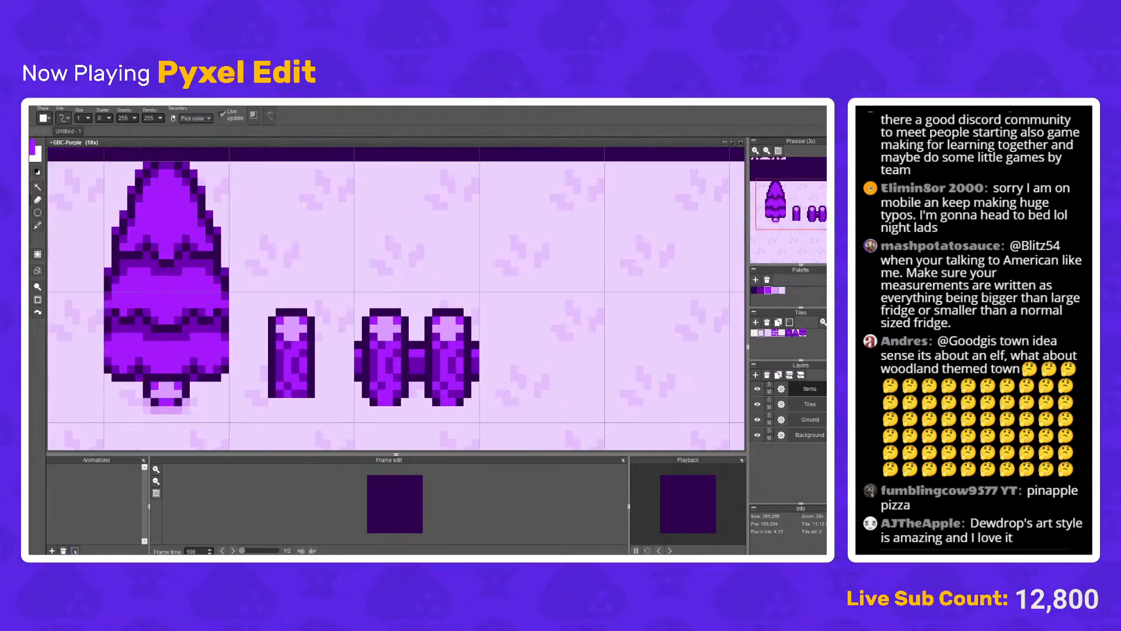
# Step: Draw a light purple ground shadow around and beneath the bases of the two connected posts
pyautogui.scroll(3, 385, 401)
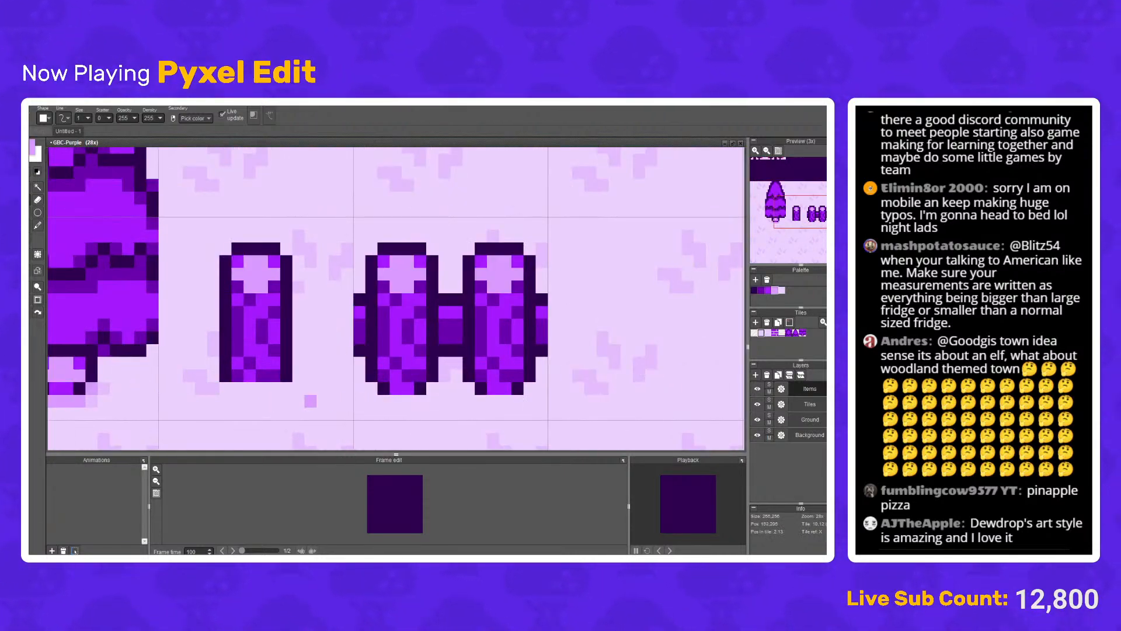
pyautogui.click(371, 388)
pyautogui.moveTo(383, 402)
pyautogui.mouseDown()
pyautogui.moveTo(432, 388)
pyautogui.moveTo(518, 401)
pyautogui.mouseUp()
pyautogui.click(468, 389)
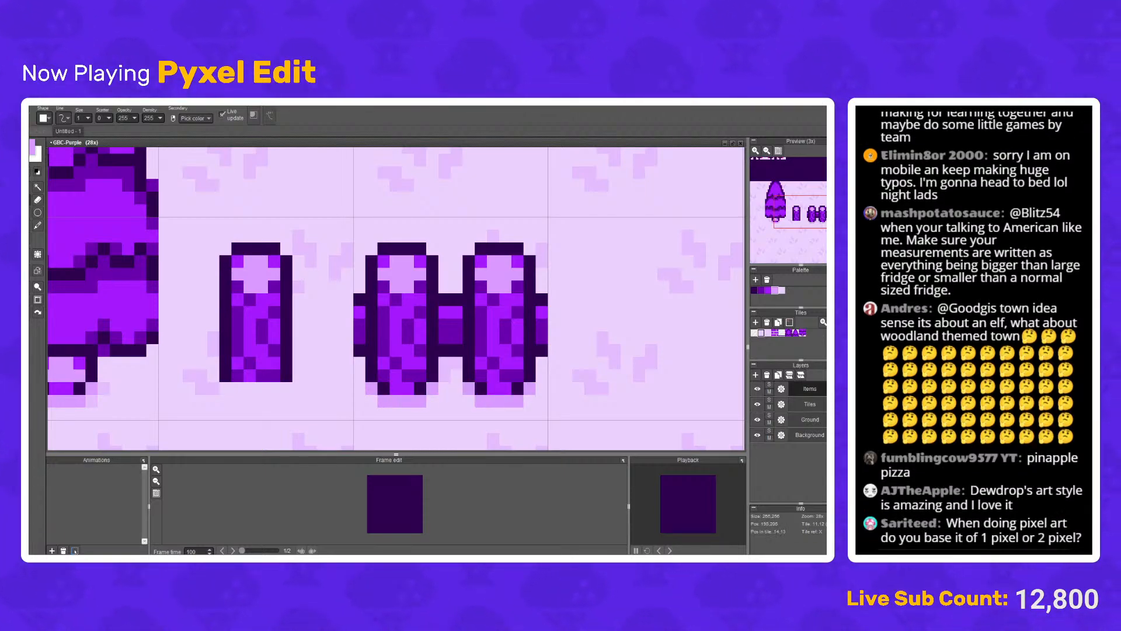
# Step: Turn the two-post fence section into a tile and place four copies side by side on the grass below it
pyautogui.scroll(-4, 517, 389)
pyautogui.scroll(4, 456, 395)
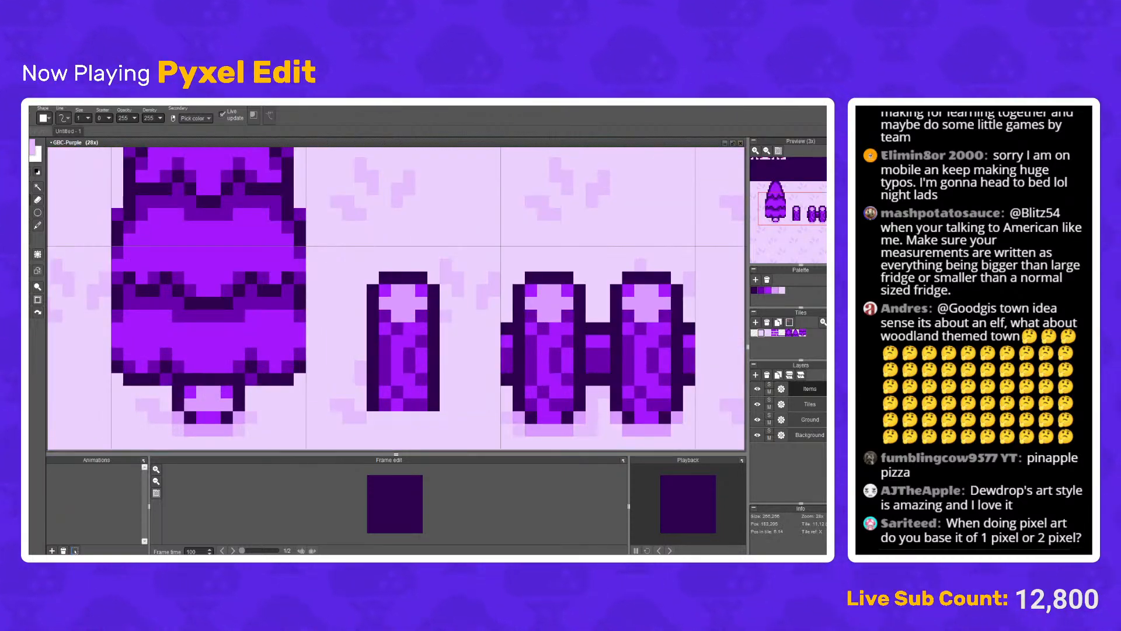
pyautogui.scroll(-5, 567, 421)
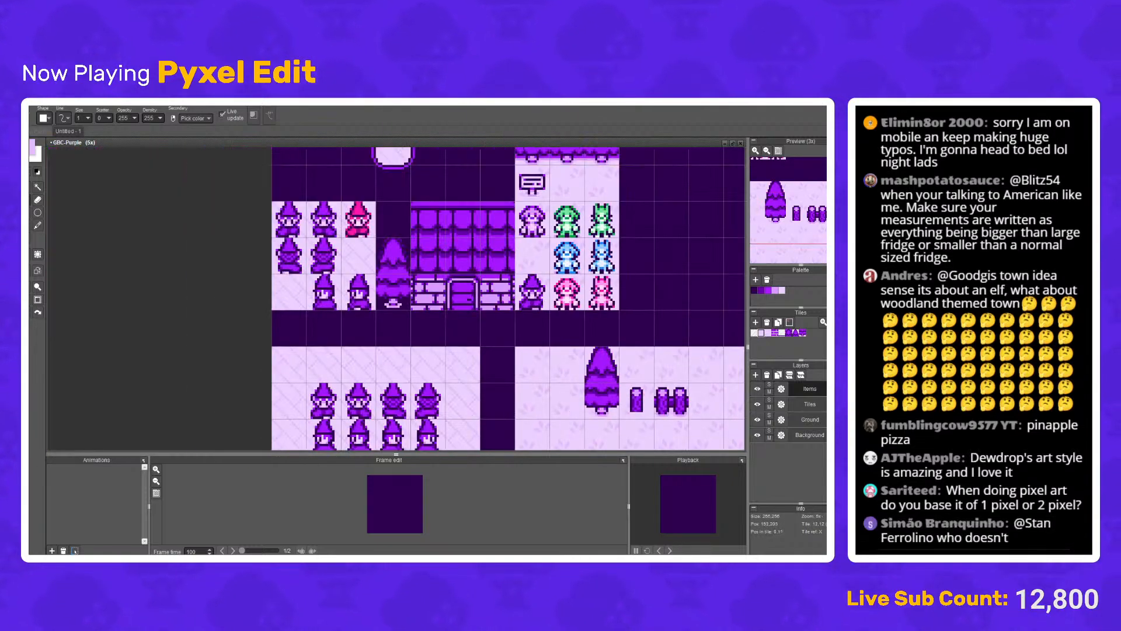
pyautogui.scroll(4, 407, 334)
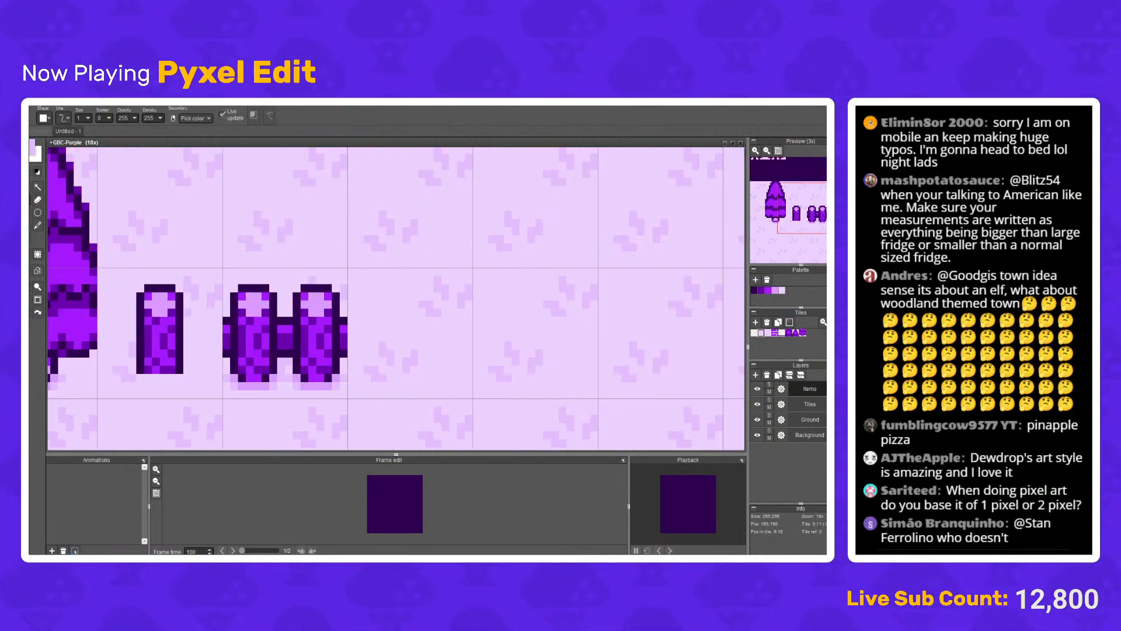
pyautogui.press('s')
pyautogui.scroll(-2, 55, 213)
pyautogui.press('t')
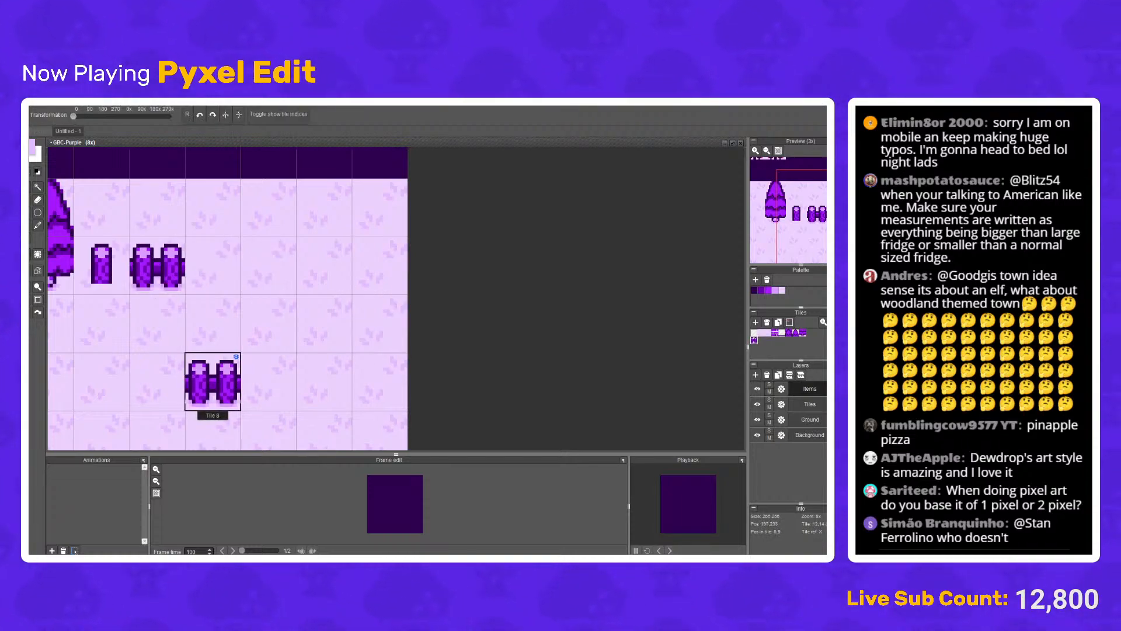
pyautogui.scroll(-2, 213, 379)
pyautogui.scroll(2, 261, 347)
pyautogui.moveTo(210, 291); pyautogui.dragTo(432, 291)
pyautogui.scroll(-2, 433, 291)
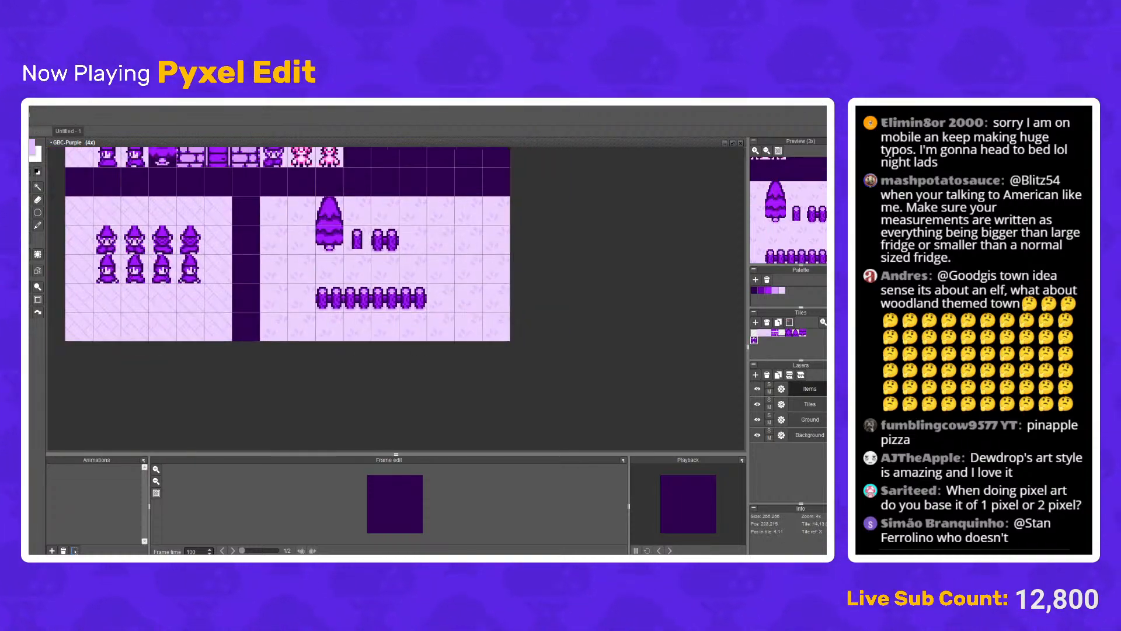
# Step: Examine the repeated fence row beside the tree and single post, both close up and from a distance
pyautogui.scroll(2, 116, 234)
pyautogui.press('b')
pyautogui.scroll(4, 178, 312)
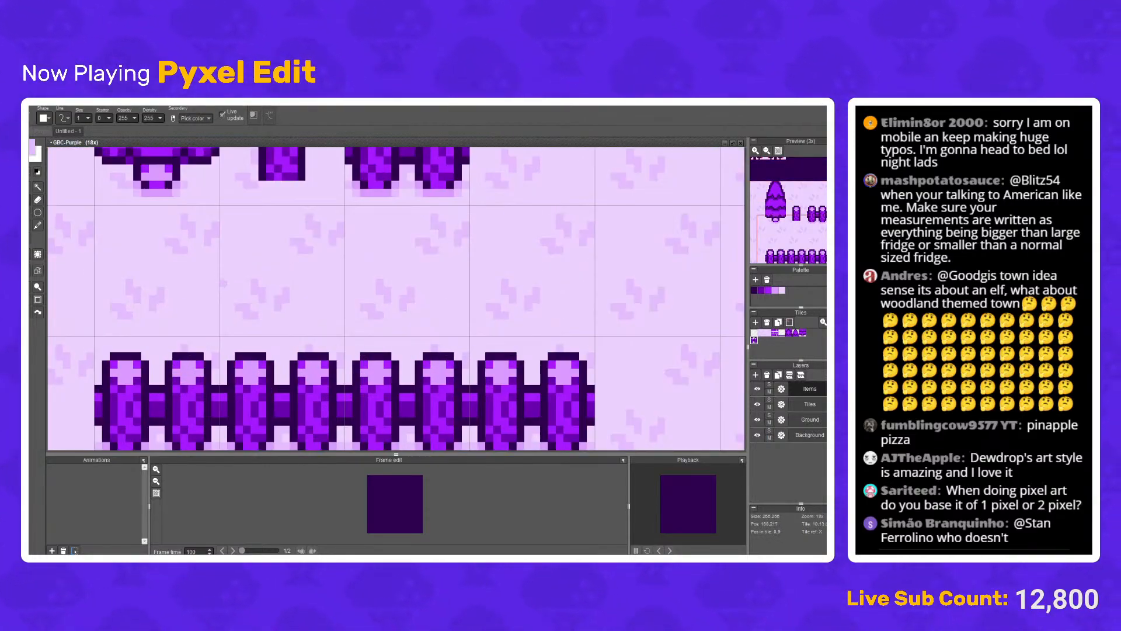
pyautogui.scroll(-3, 397, 298)
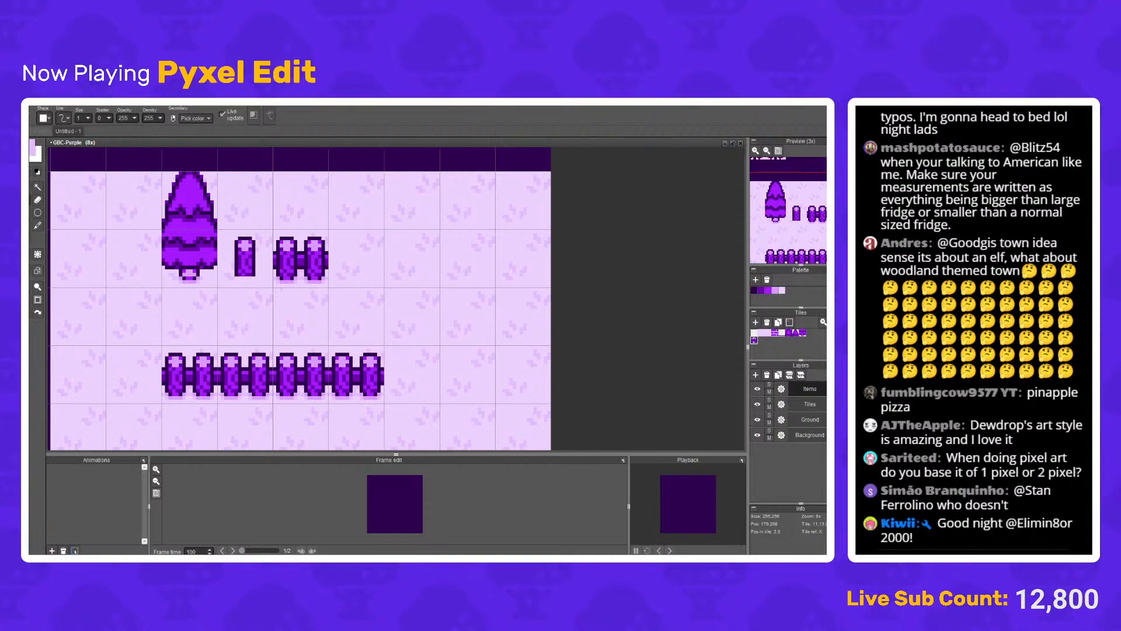
pyautogui.scroll(1, 248, 300)
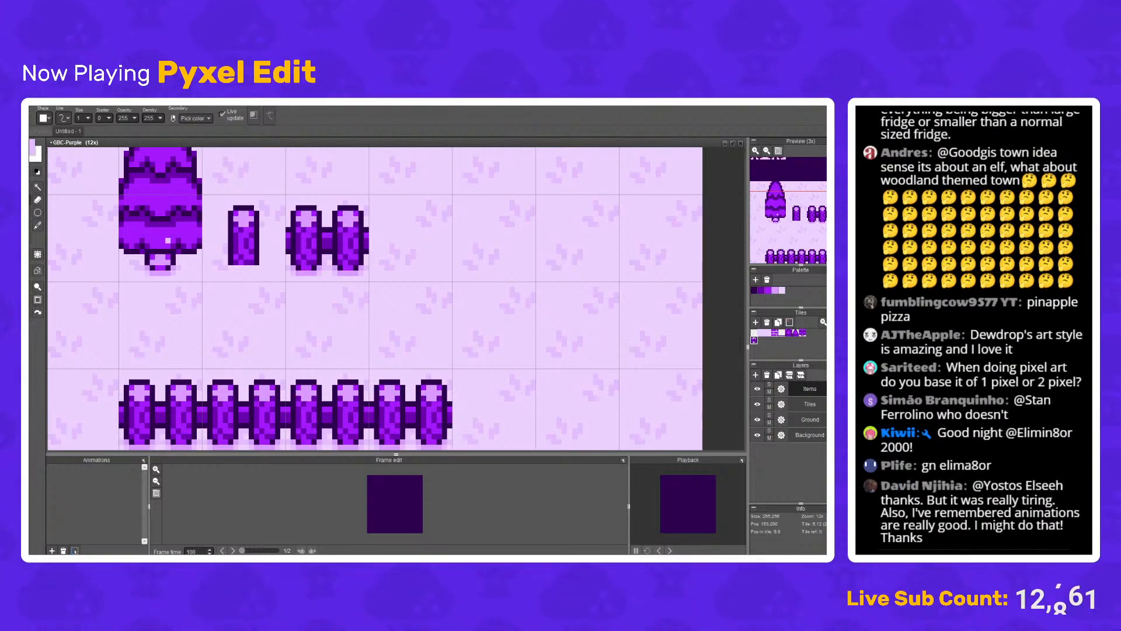
pyautogui.scroll(-1, 169, 283)
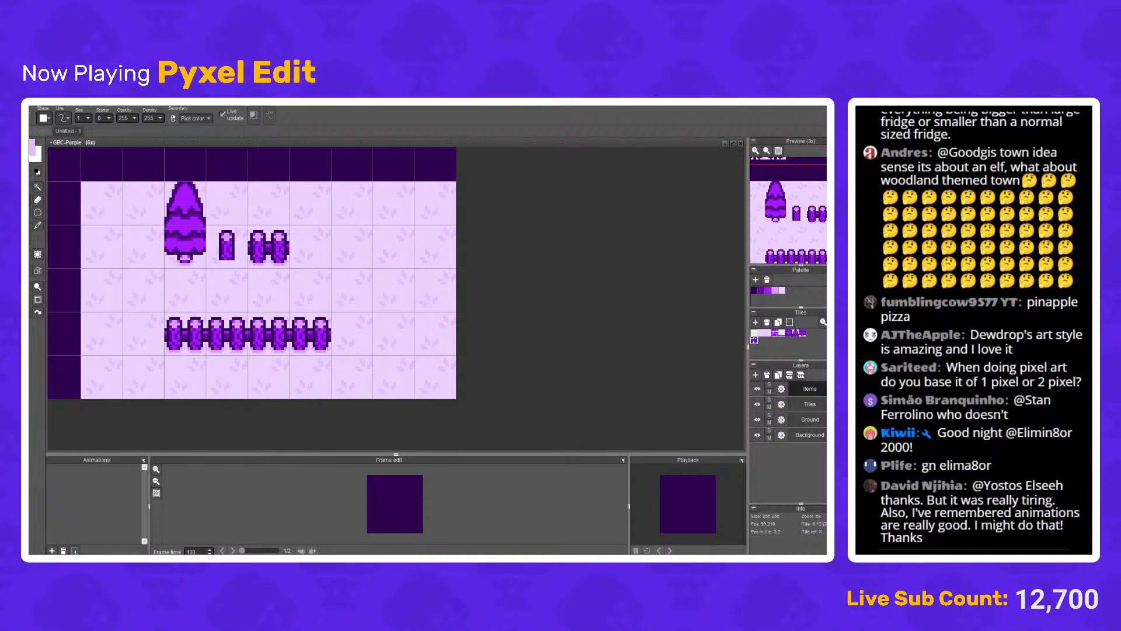
pyautogui.scroll(1, 211, 276)
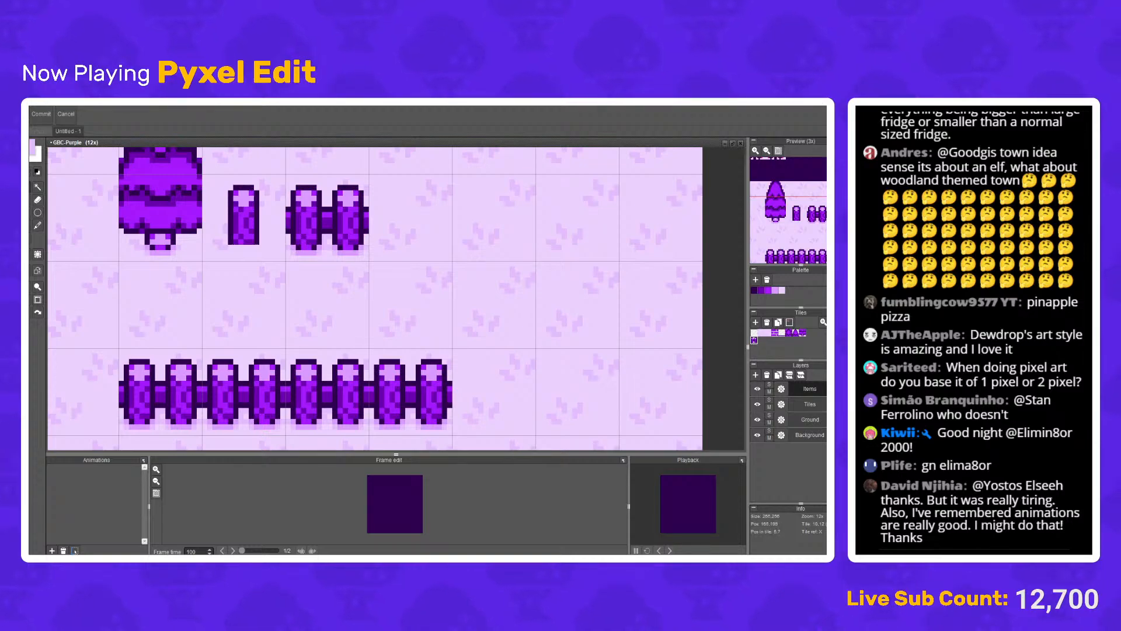
# Step: Try a copy of a single fence post above the first post of the row, and delete it
pyautogui.moveTo(293, 188); pyautogui.dragTo(150, 324)
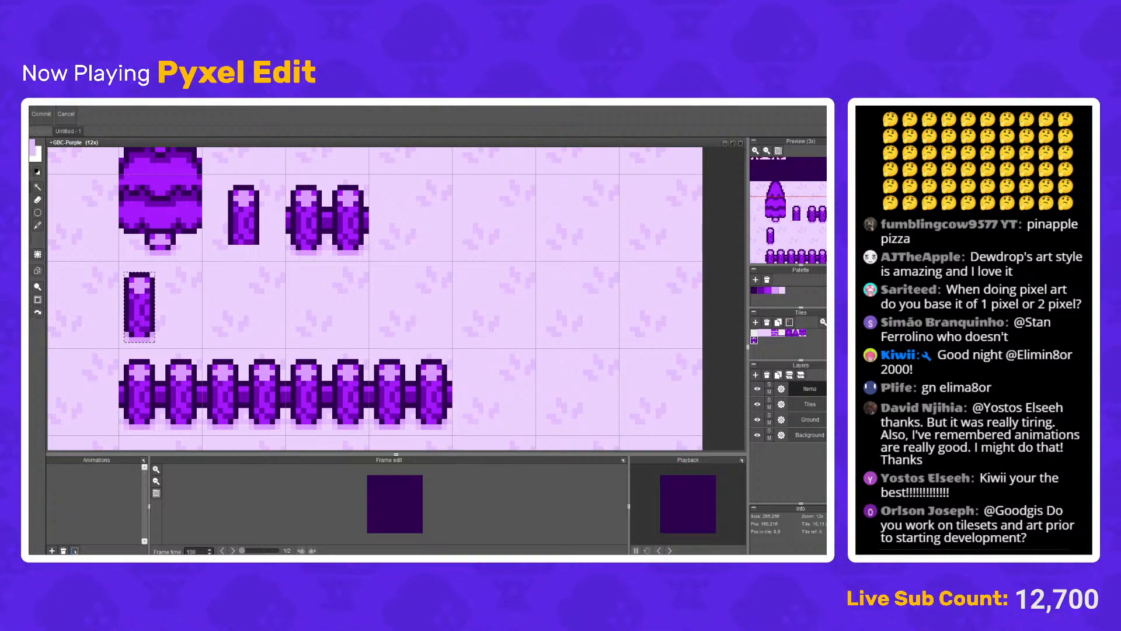
pyautogui.scroll(-1, 86, 237)
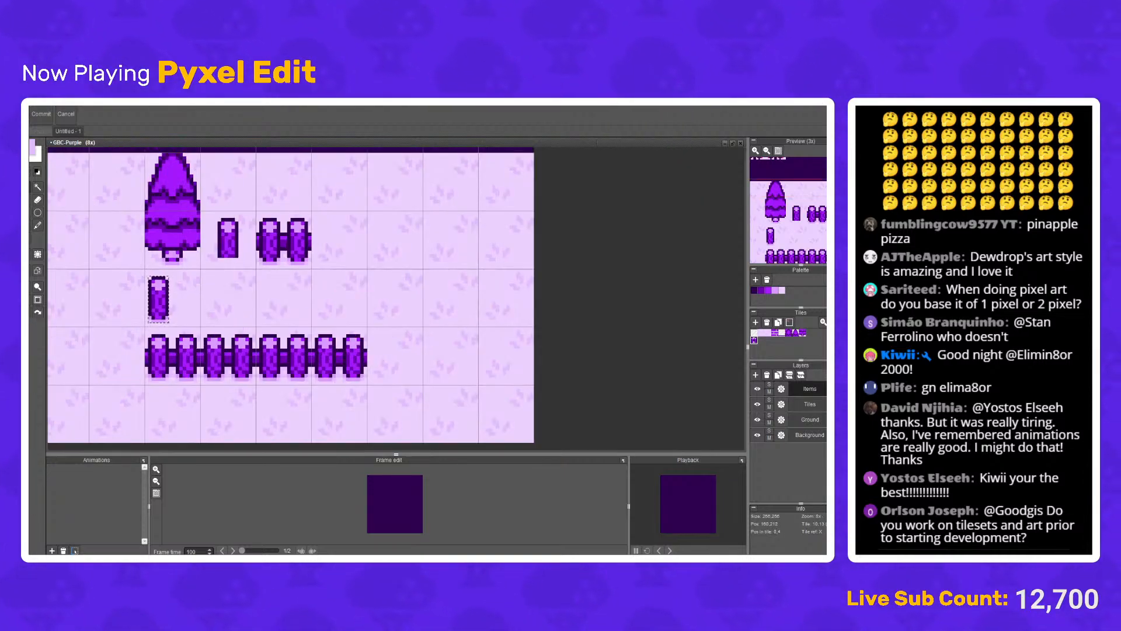
pyautogui.scroll(1, 125, 292)
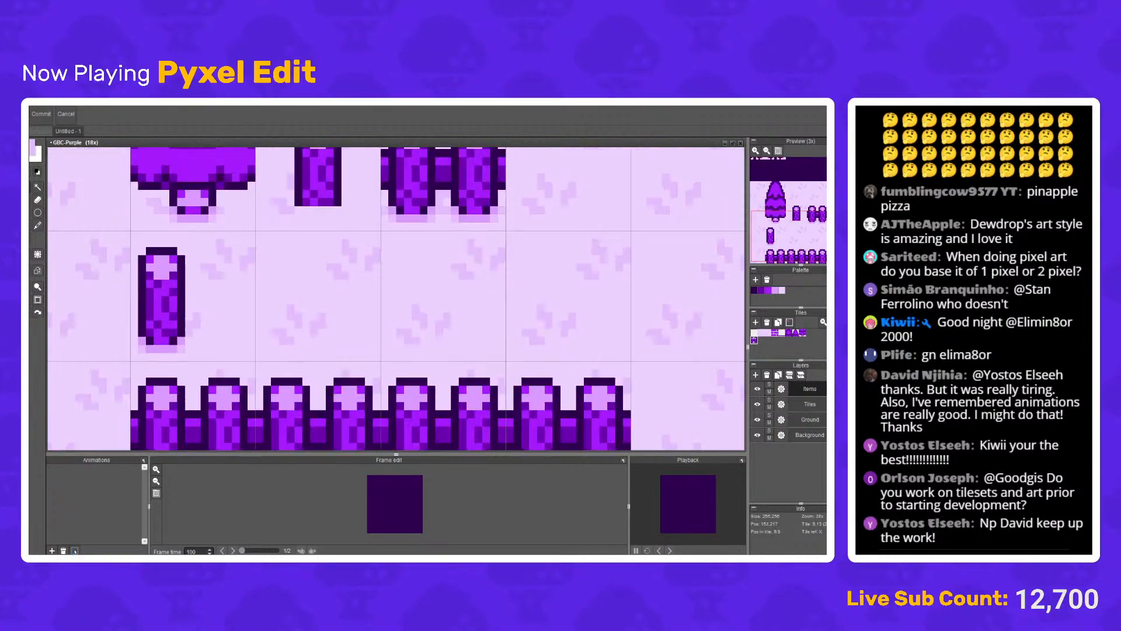
pyautogui.moveTo(140, 268); pyautogui.dragTo(202, 339)
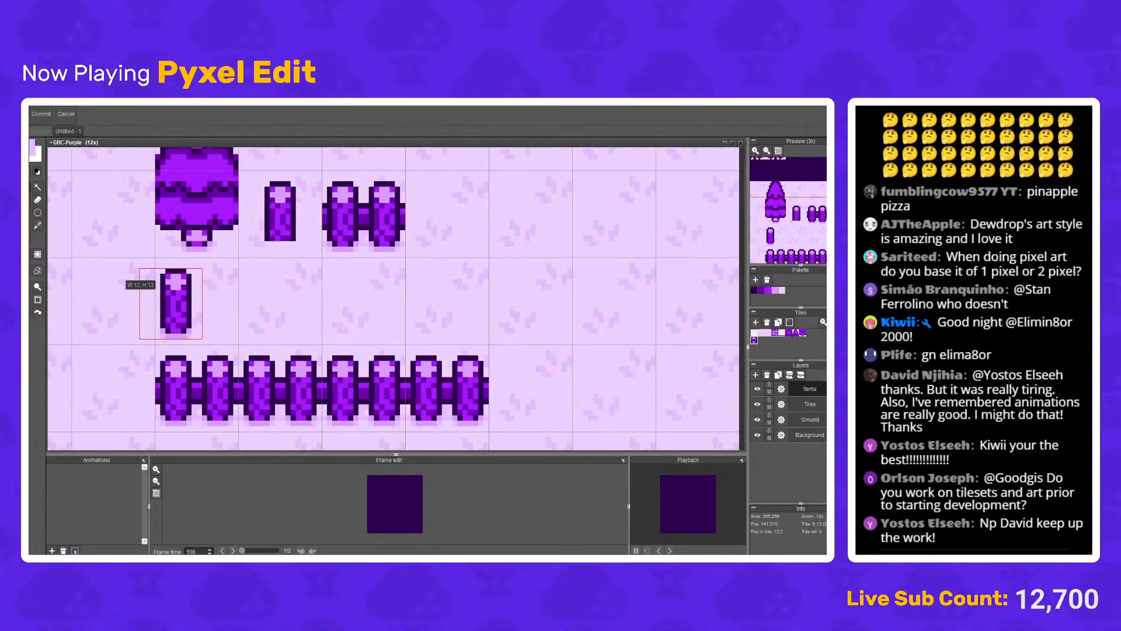
pyautogui.press('Delete')
# Step: Extend the light purple ground shadow into the gaps between the post bases along the fence row
pyautogui.scroll(4, 203, 392)
pyautogui.press('b')
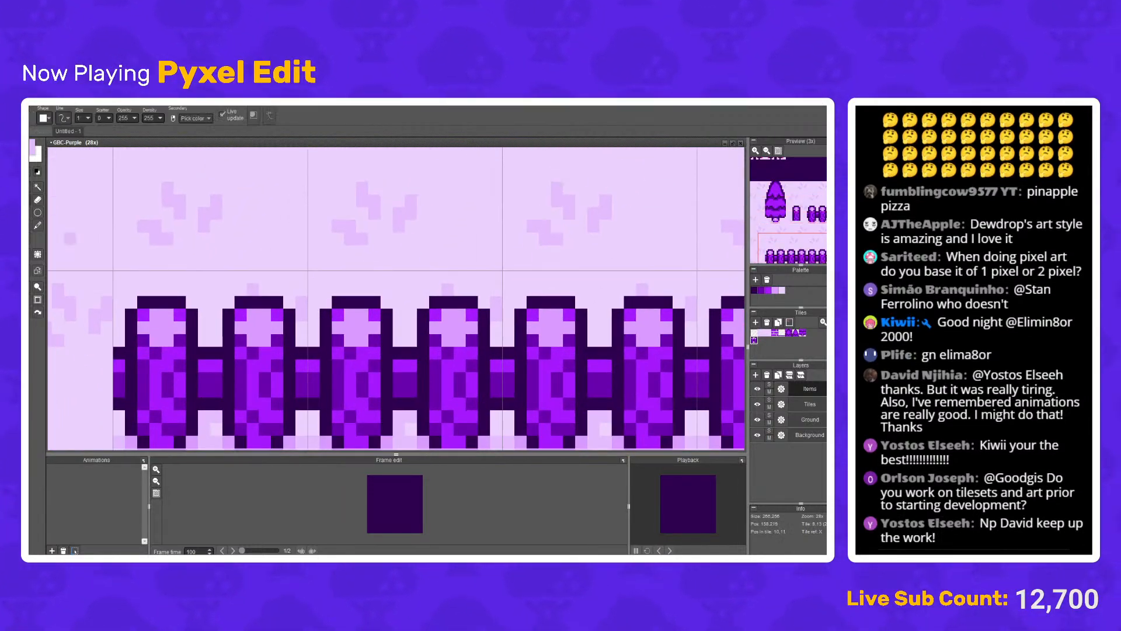
pyautogui.moveTo(235, 337)
pyautogui.mouseDown()
pyautogui.moveTo(234, 351)
pyautogui.moveTo(246, 336)
pyautogui.mouseUp()
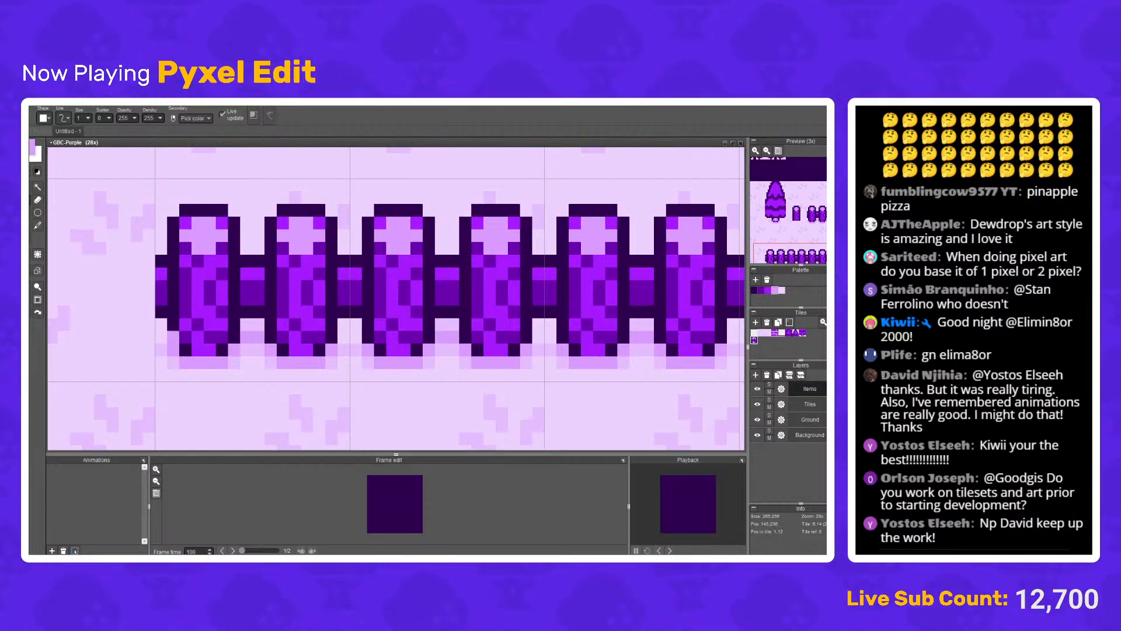
pyautogui.moveTo(173, 336); pyautogui.dragTo(161, 337)
pyautogui.click(344, 336)
pyautogui.scroll(-4, 349, 327)
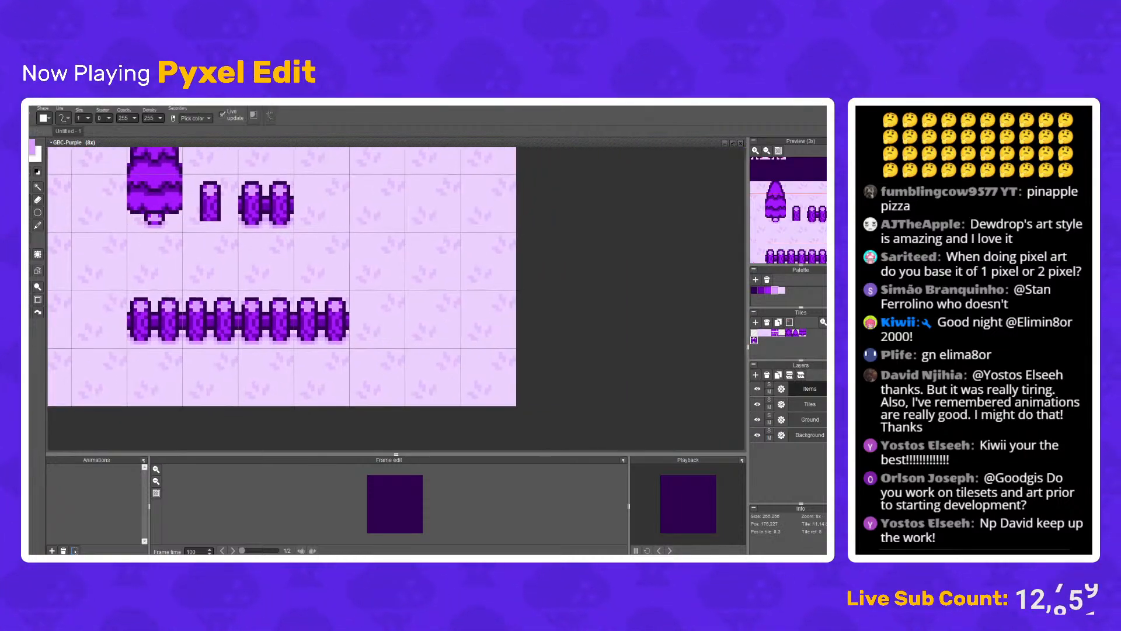
# Step: Center the preview on the fence row at 4x and check the shaded posts against the surrounding grass
pyautogui.moveTo(792, 239); pyautogui.dragTo(777, 207)
pyautogui.scroll(1, 780, 215)
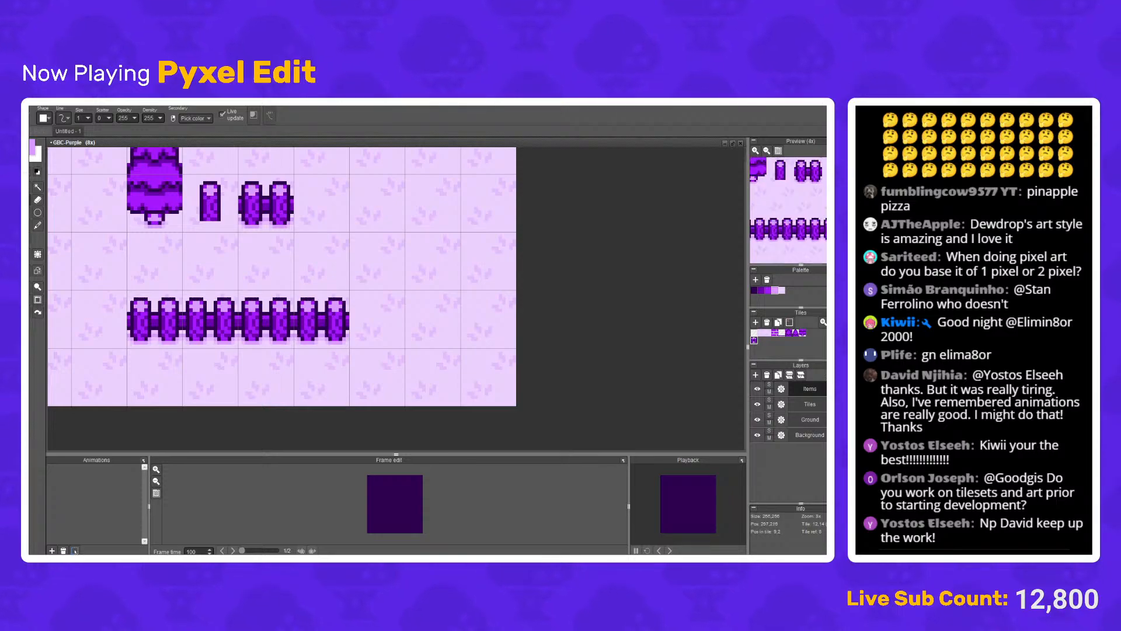
pyautogui.scroll(4, 150, 345)
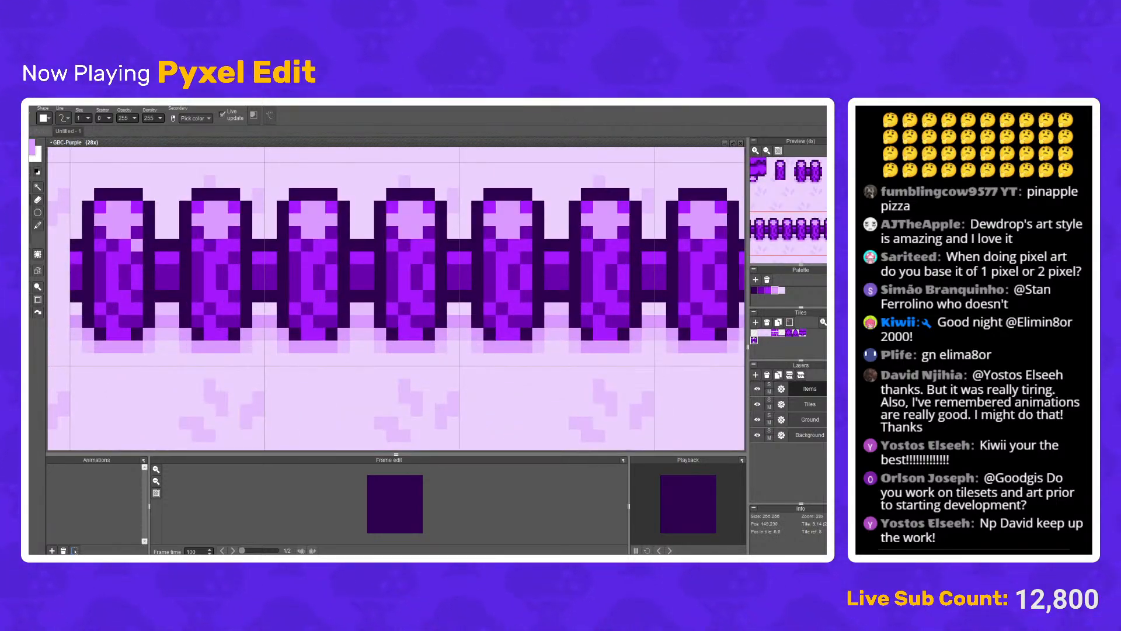
pyautogui.scroll(-5, 161, 245)
pyautogui.scroll(2, 188, 272)
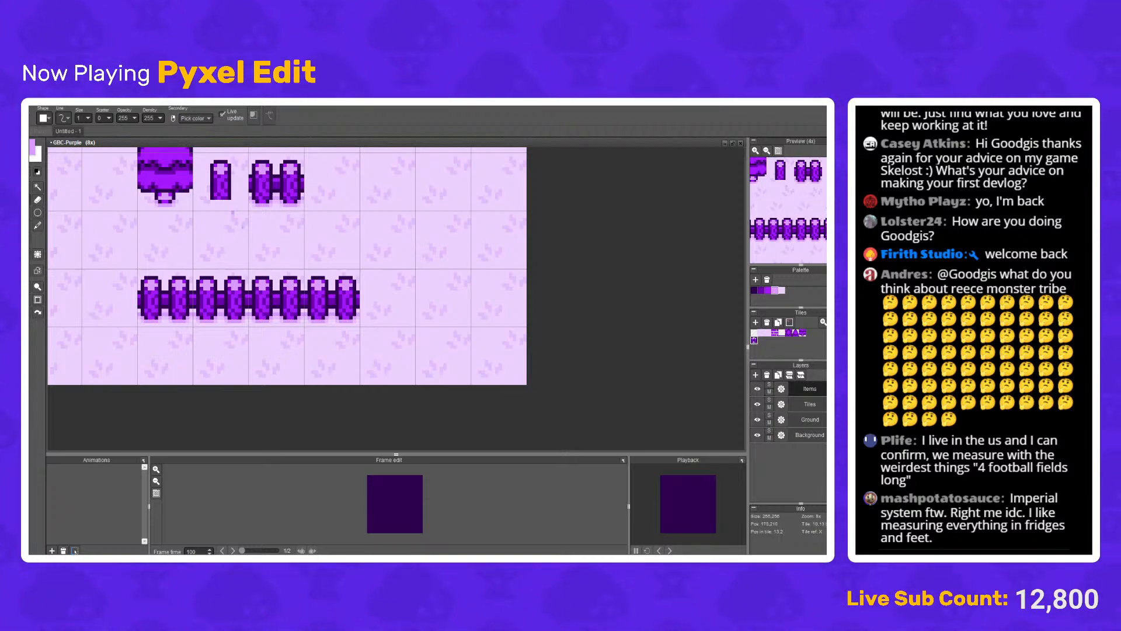
# Step: Paste a copy of a single round-based fence post in the tile directly above the first post of the row
pyautogui.moveTo(217, 183)
pyautogui.mouseDown()
pyautogui.moveTo(235, 240)
pyautogui.moveTo(271, 240)
pyautogui.moveTo(285, 284)
pyautogui.moveTo(112, 347)
pyautogui.mouseUp()
pyautogui.scroll(2, 297, 234)
pyautogui.scroll(-1, 297, 233)
pyautogui.press('m')
pyautogui.hotkey('ctrl', 'c')
pyautogui.hotkey('ctrl', 'v')
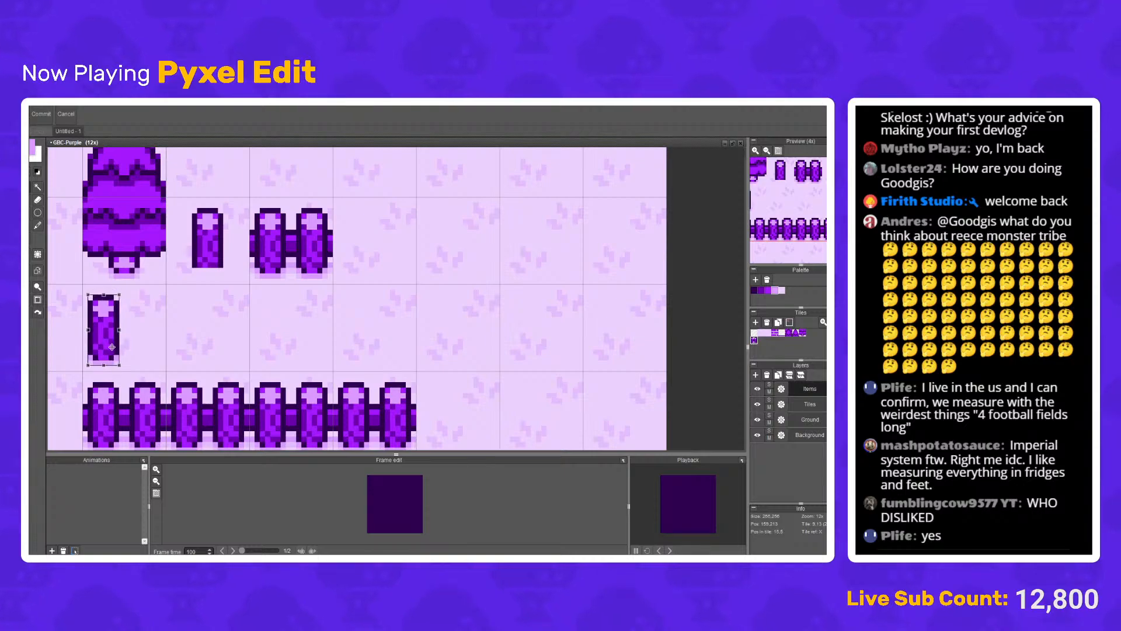
pyautogui.click(144, 325)
pyautogui.scroll(-3, 179, 328)
pyautogui.scroll(3, 179, 333)
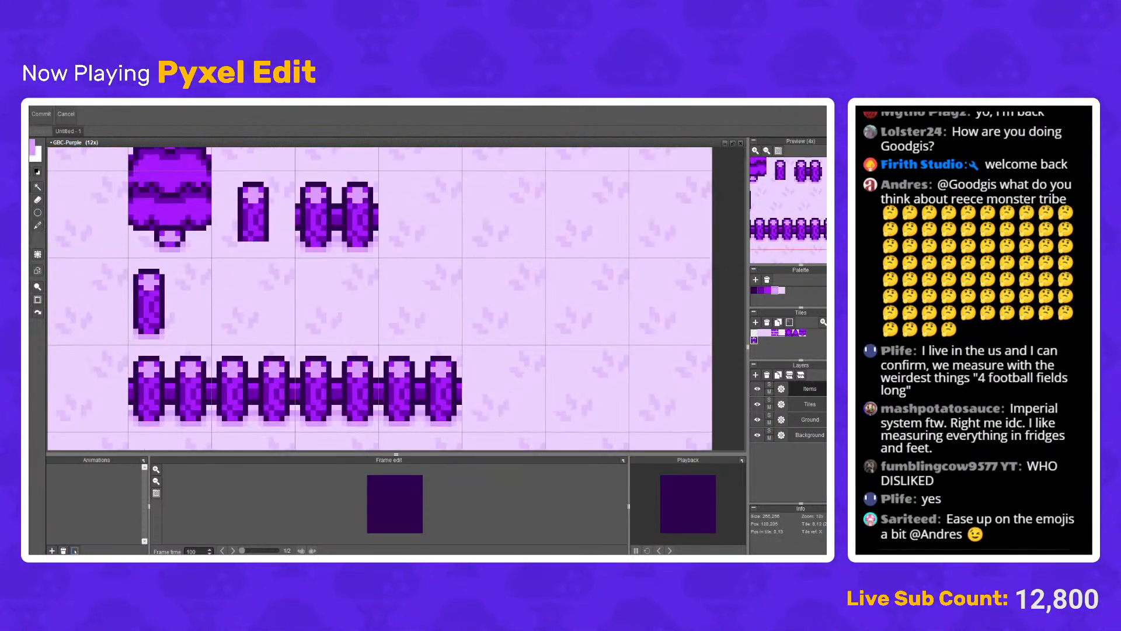
# Step: Lengthen the fence row with another two-post section placed before its first post
pyautogui.moveTo(289, 353); pyautogui.dragTo(395, 334)
pyautogui.moveTo(403, 154); pyautogui.dragTo(226, 391)
pyautogui.press('Return')
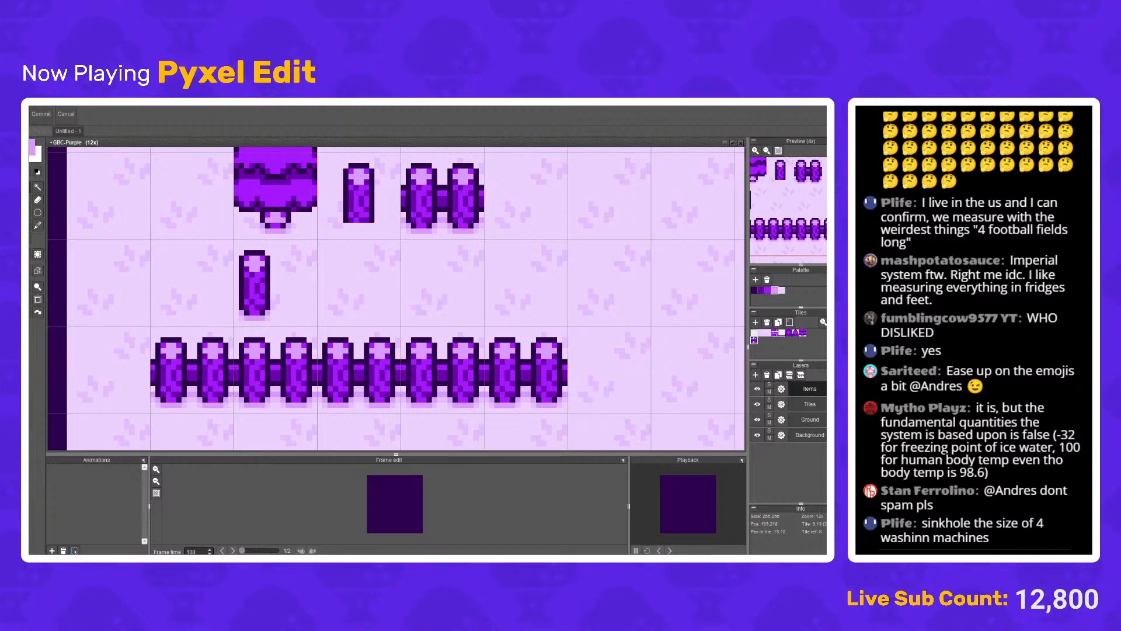
# Step: Erase the rail stub sticking out from the outer side of the row's new first post
pyautogui.scroll(2, 132, 387)
pyautogui.scroll(-1, 164, 388)
pyautogui.press('e')
pyautogui.moveTo(171, 349); pyautogui.dragTo(169, 415)
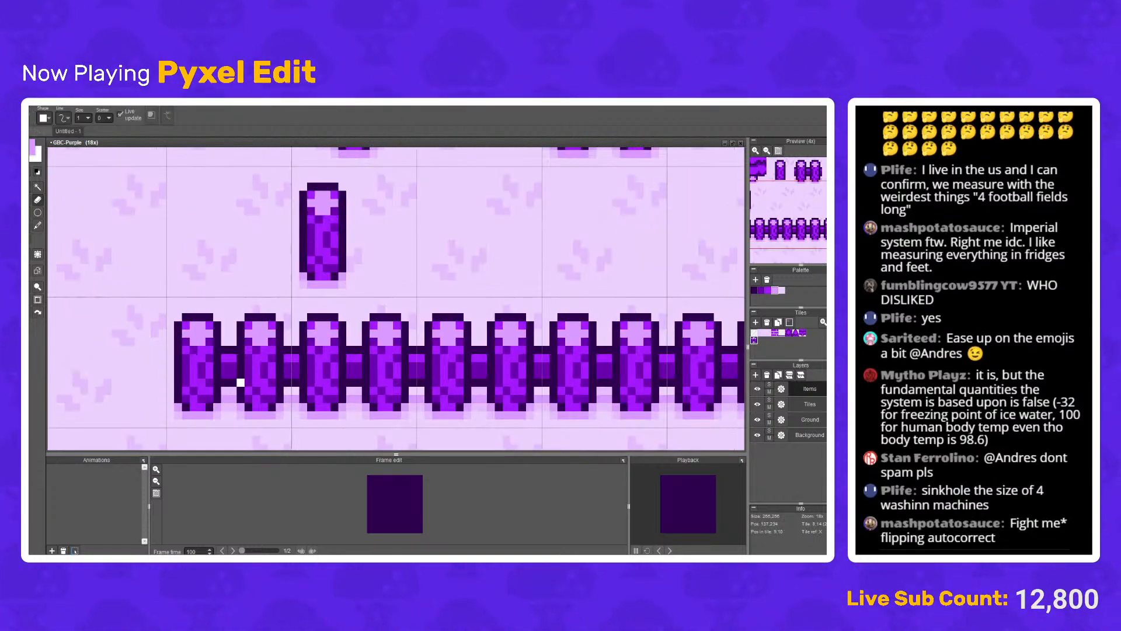
pyautogui.press('b')
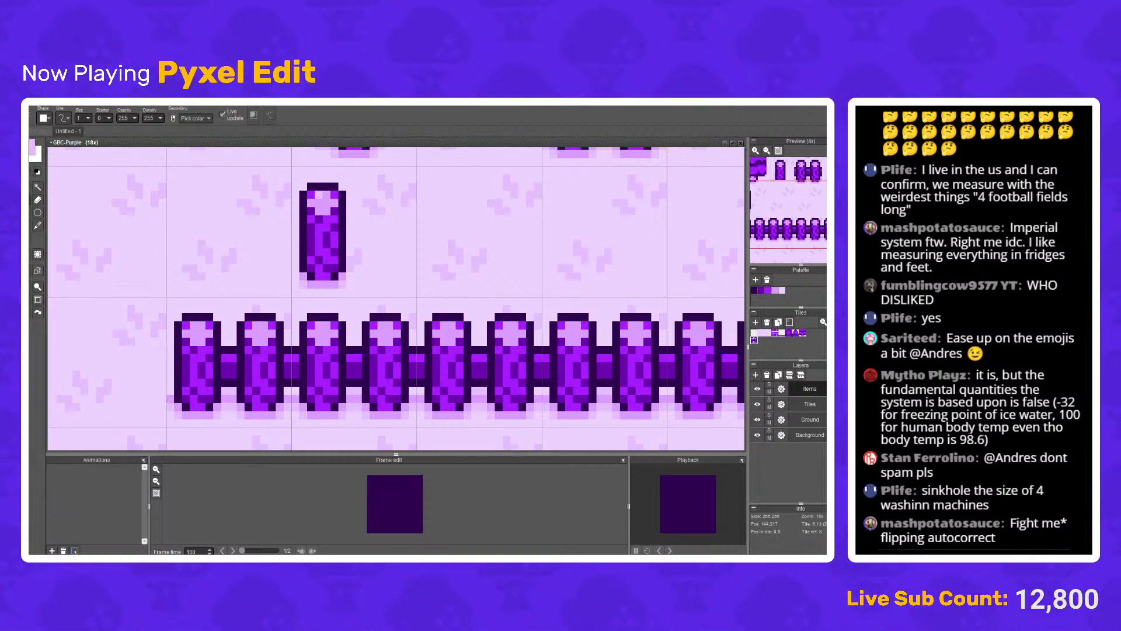
# Step: Move the separate upper post so it lines up directly above the row's new first post
pyautogui.press('s')
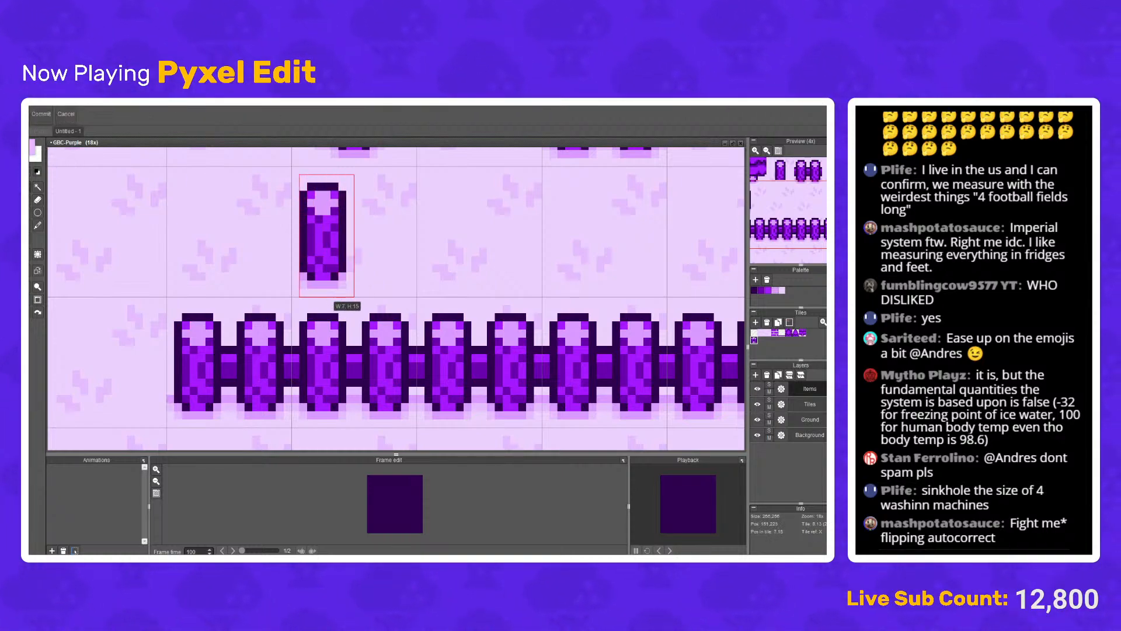
pyautogui.moveTo(298, 174)
pyautogui.mouseDown()
pyautogui.moveTo(354, 297)
pyautogui.moveTo(209, 275)
pyautogui.mouseUp()
pyautogui.moveTo(210, 276); pyautogui.dragTo(209, 275)
pyautogui.press('Return')
pyautogui.scroll(2, 214, 286)
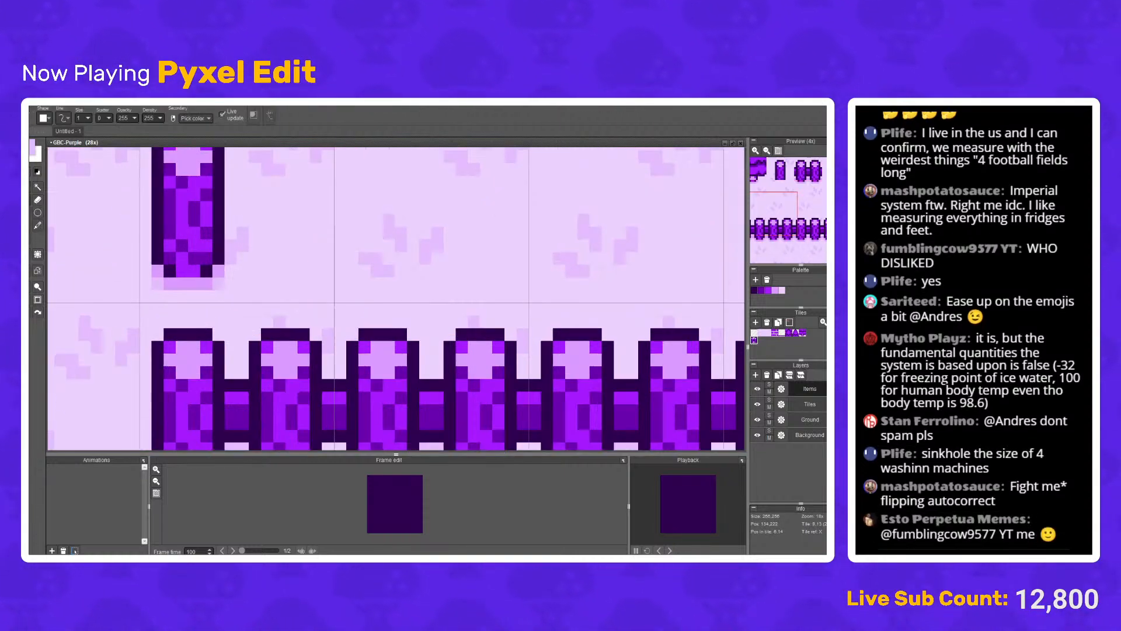
# Step: Draw a vertical rail joining the upper post to the corner post, with darkest purple edges and a bright purple fill
pyautogui.moveTo(195, 335)
pyautogui.mouseDown()
pyautogui.moveTo(170, 323)
pyautogui.moveTo(170, 251)
pyautogui.moveTo(207, 252)
pyautogui.moveTo(207, 322)
pyautogui.moveTo(182, 284)
pyautogui.moveTo(182, 322)
pyautogui.mouseUp()
pyautogui.keyDown('alt'); pyautogui.click(244, 398); pyautogui.keyUp('alt')
pyautogui.keyDown('alt'); pyautogui.click(207, 271); pyautogui.keyUp('alt')
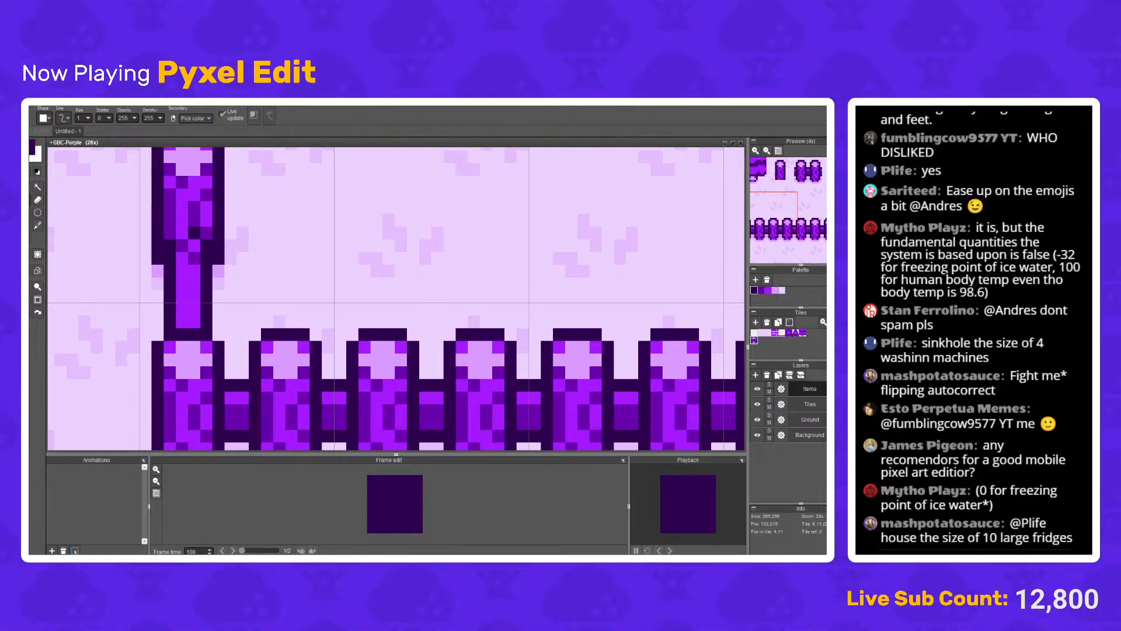
# Step: Extend the vertical rail up over the upper post, outlining its top in darkest purple and filling it with bright purple
pyautogui.click(181, 214)
pyautogui.click(195, 207)
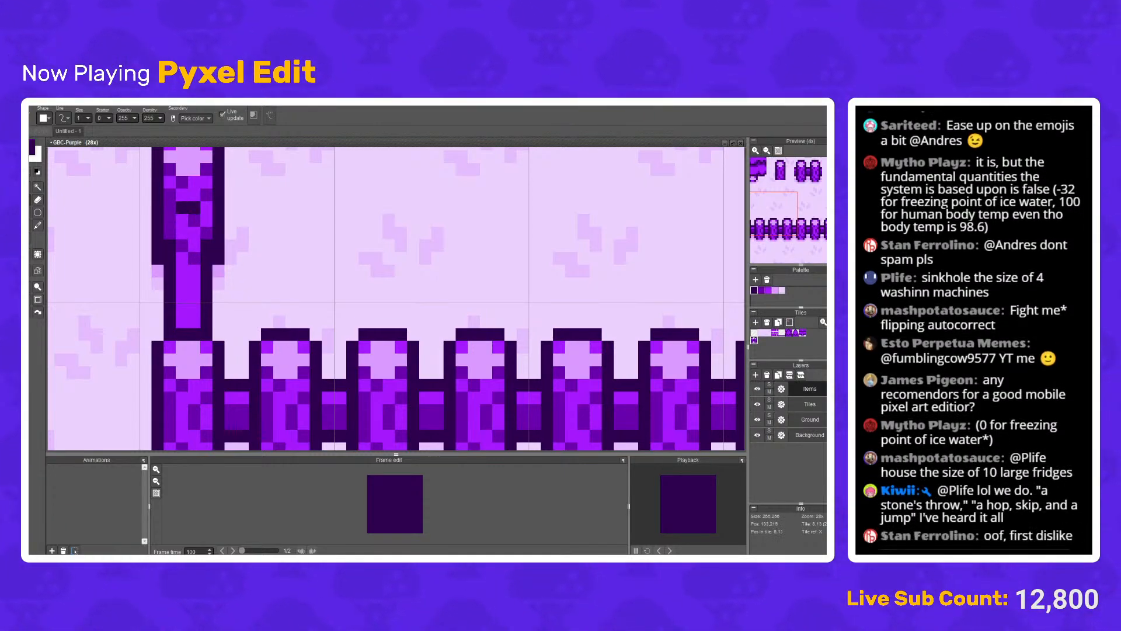
pyautogui.click(207, 220)
pyautogui.keyDown('alt'); pyautogui.click(194, 258); pyautogui.keyUp('alt')
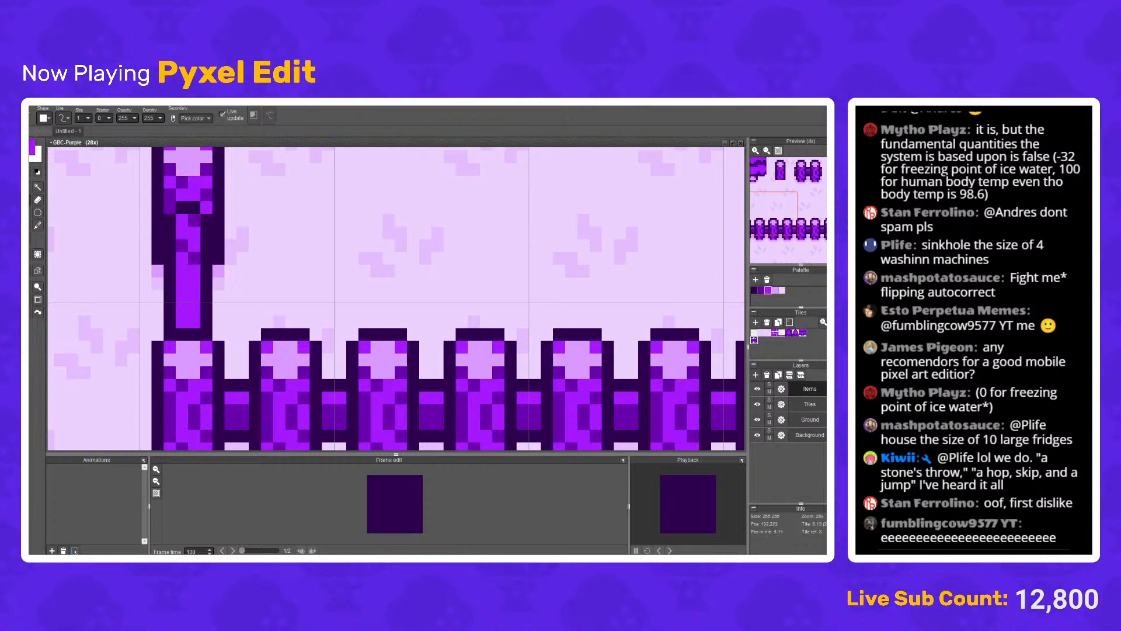
pyautogui.click(182, 245)
pyautogui.click(194, 220)
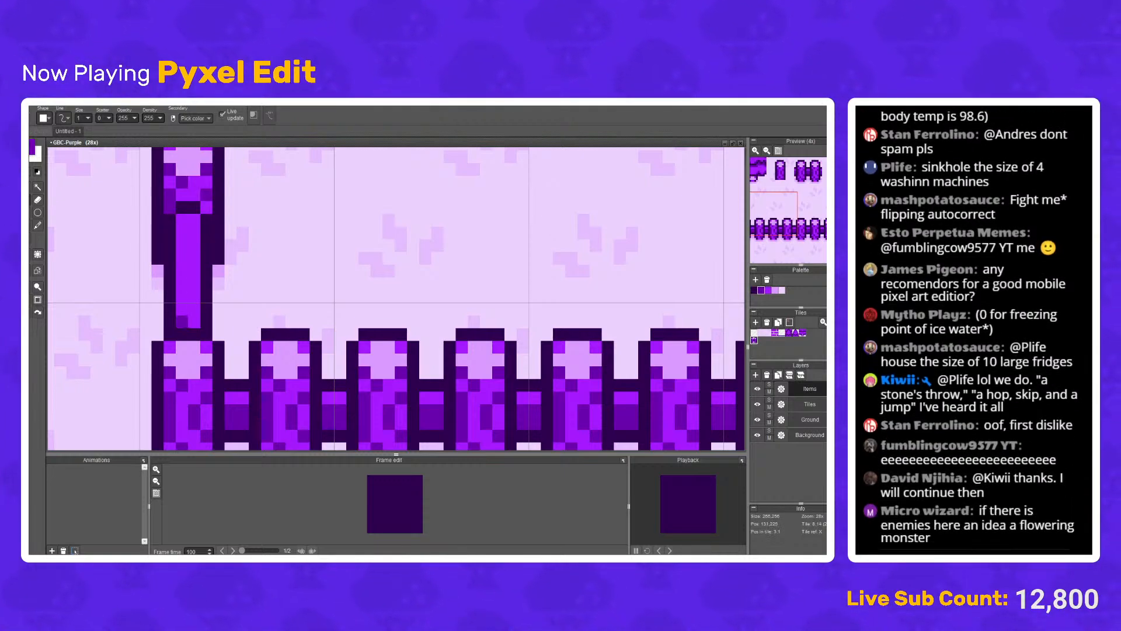
# Step: Examine the fence corner and its vertical rail against the rest of the tileset mockup
pyautogui.scroll(-8, 303, 278)
pyautogui.scroll(-1, 301, 274)
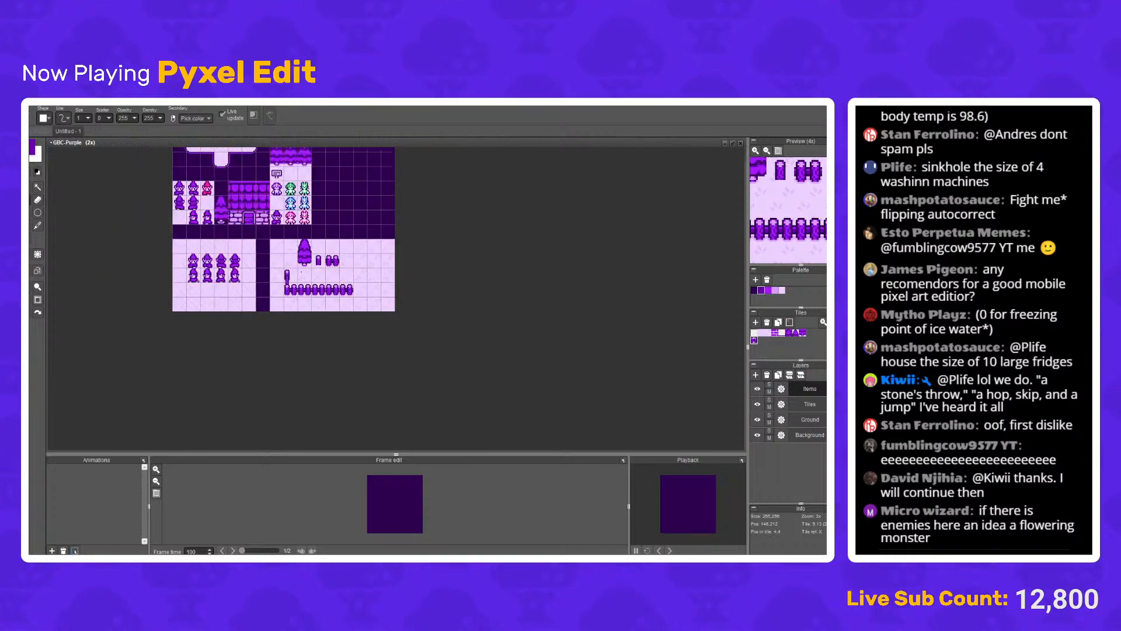
pyautogui.scroll(2, 305, 284)
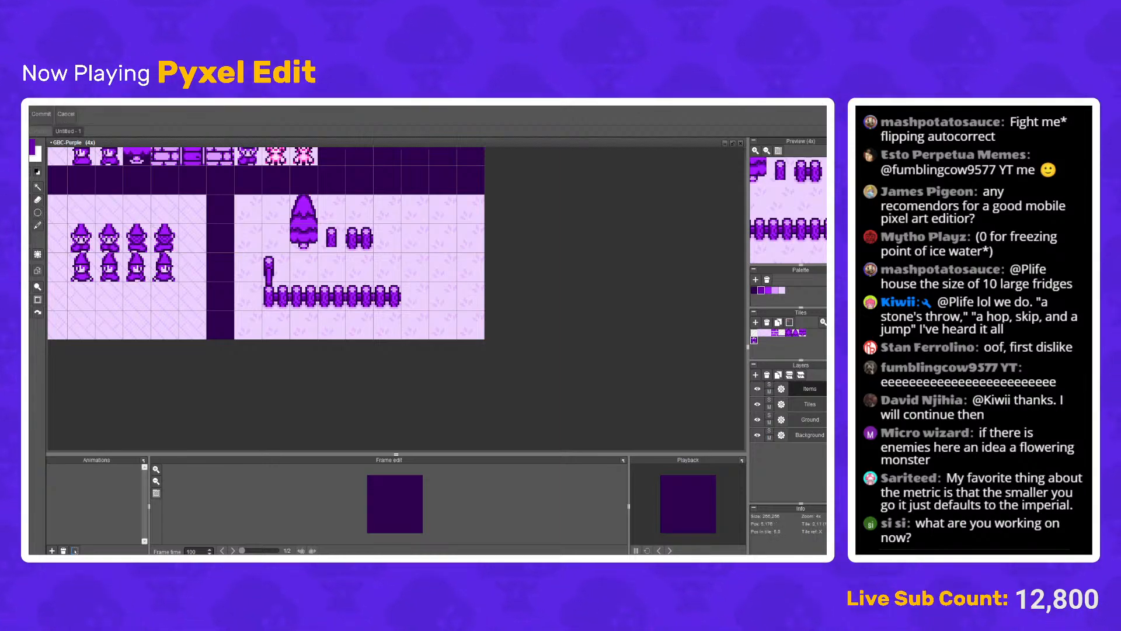
pyautogui.scroll(5, 280, 278)
pyautogui.scroll(-5, 211, 293)
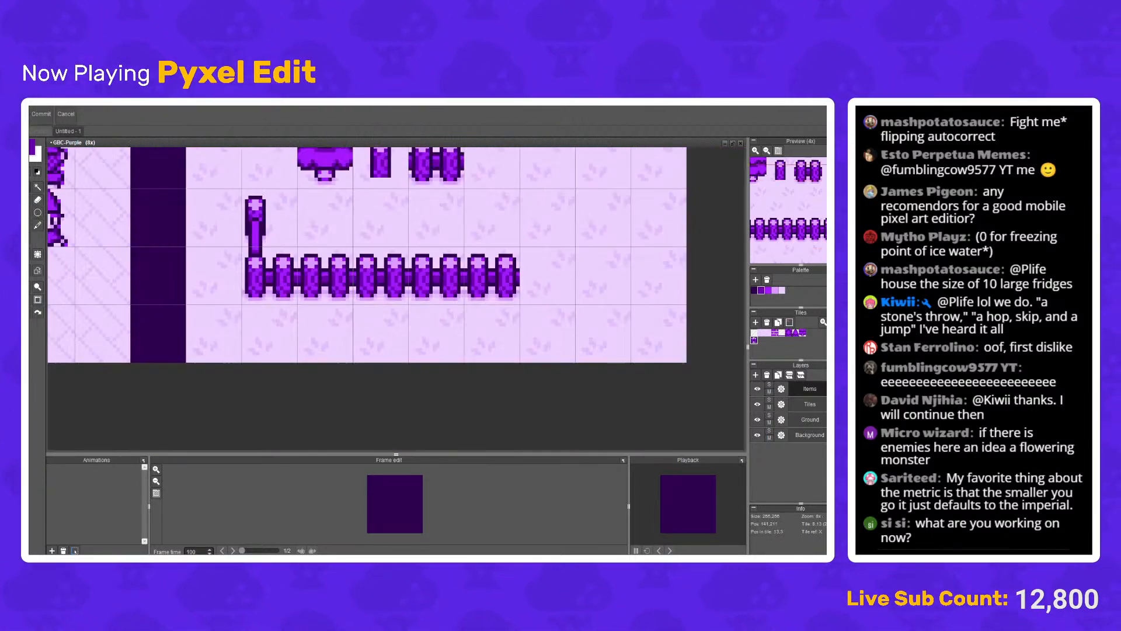
pyautogui.scroll(1, 339, 192)
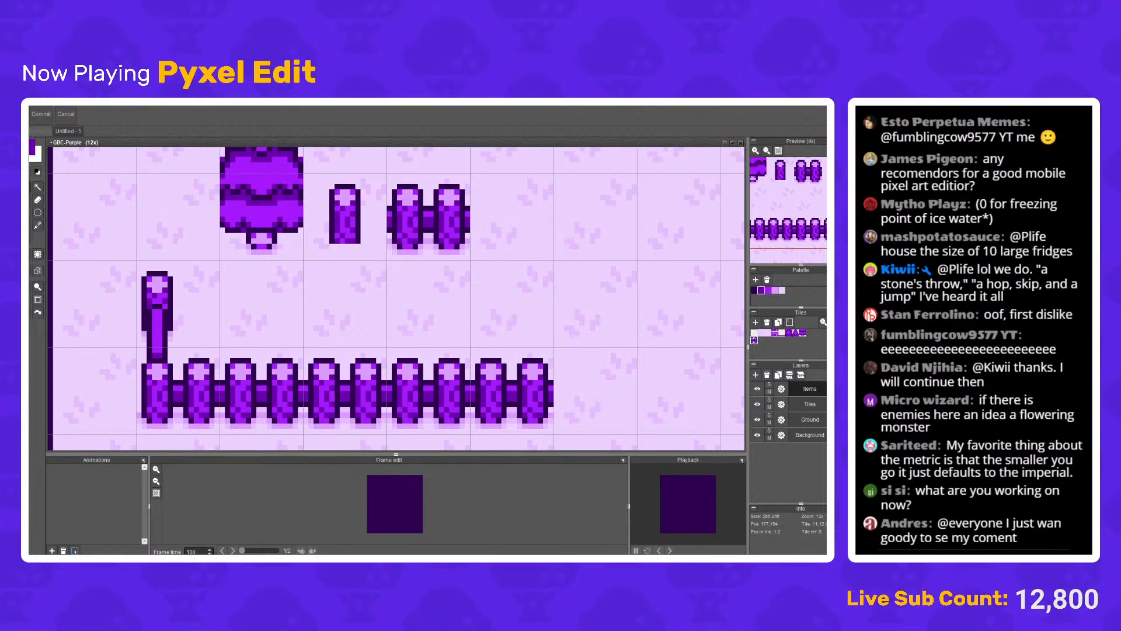
# Step: Replace the upper post and vertical rail above the fence's left corner with copies of the plain fence post
pyautogui.moveTo(391, 185); pyautogui.dragTo(423, 255)
pyautogui.scroll(1, 214, 281)
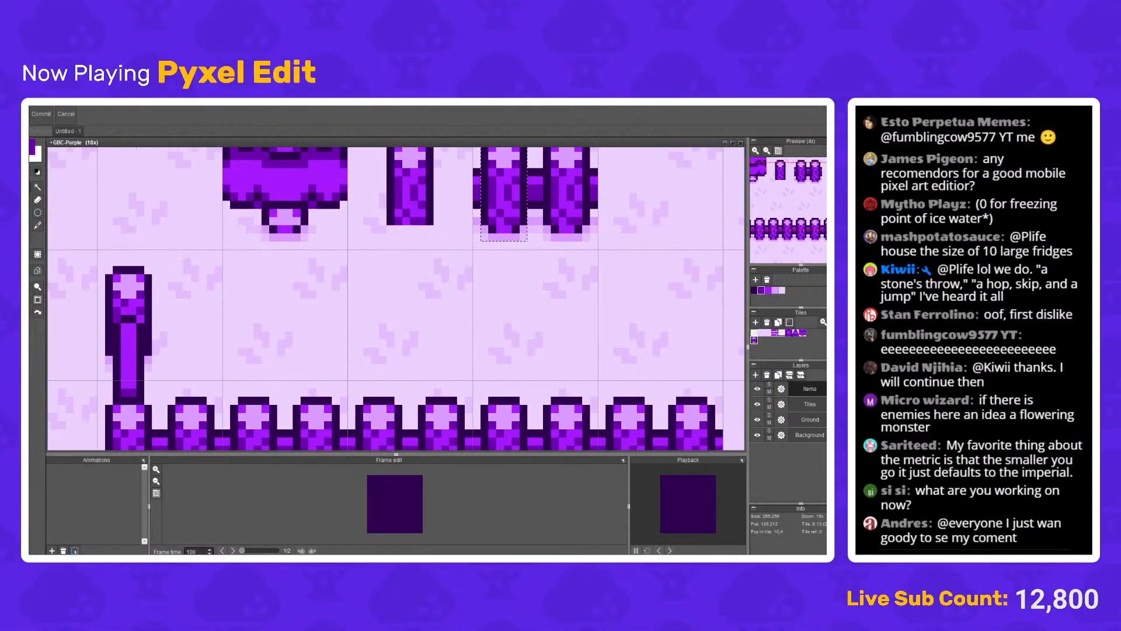
pyautogui.moveTo(97, 258); pyautogui.dragTo(160, 389)
pyautogui.press('Delete')
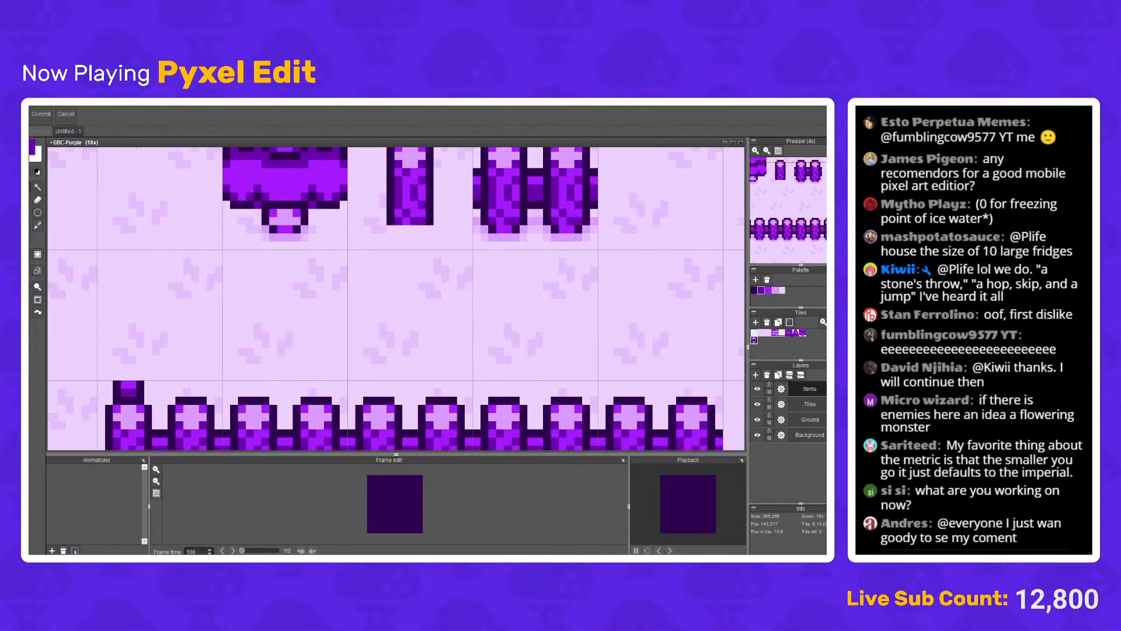
pyautogui.hotkey('ctrl', 'v')
pyautogui.moveTo(422, 332); pyautogui.dragTo(232, 341)
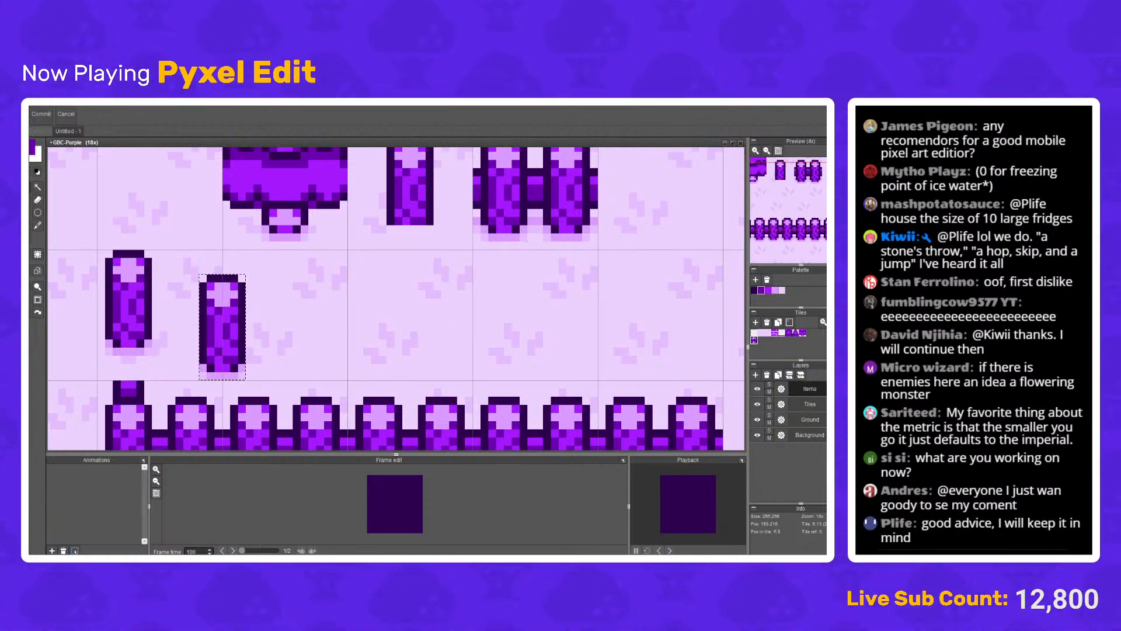
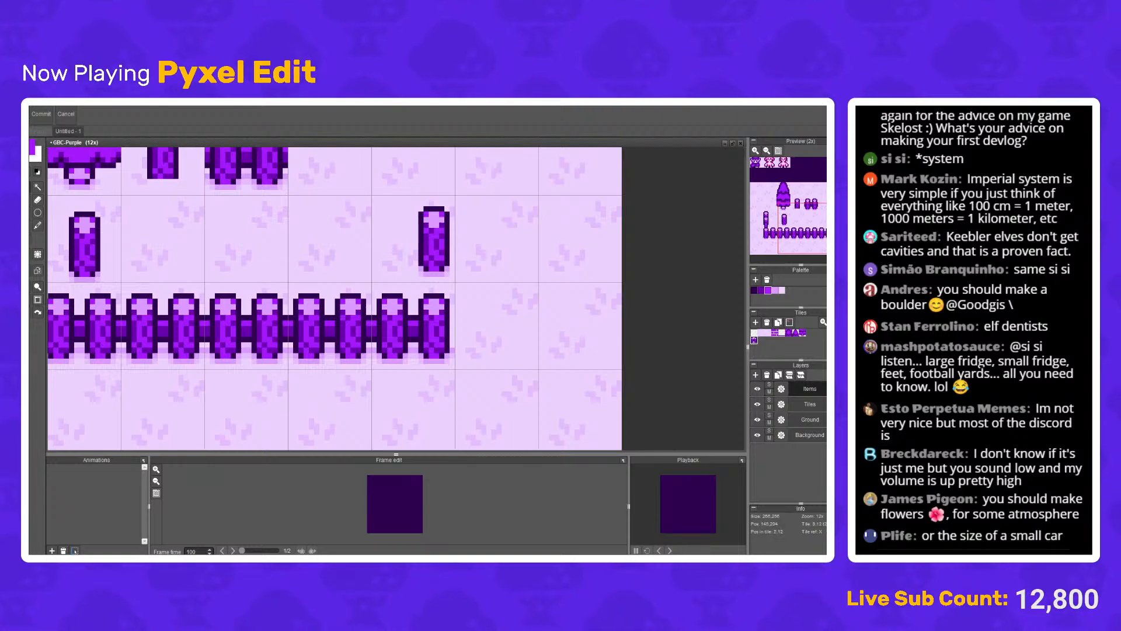
# Step: Outline a vertical rail in darkest purple between the right upper post and the fence's right corner post
pyautogui.press('b')
pyautogui.scroll(4, 488, 236)
pyautogui.keyDown('alt'); pyautogui.click(370, 375); pyautogui.keyUp('alt')
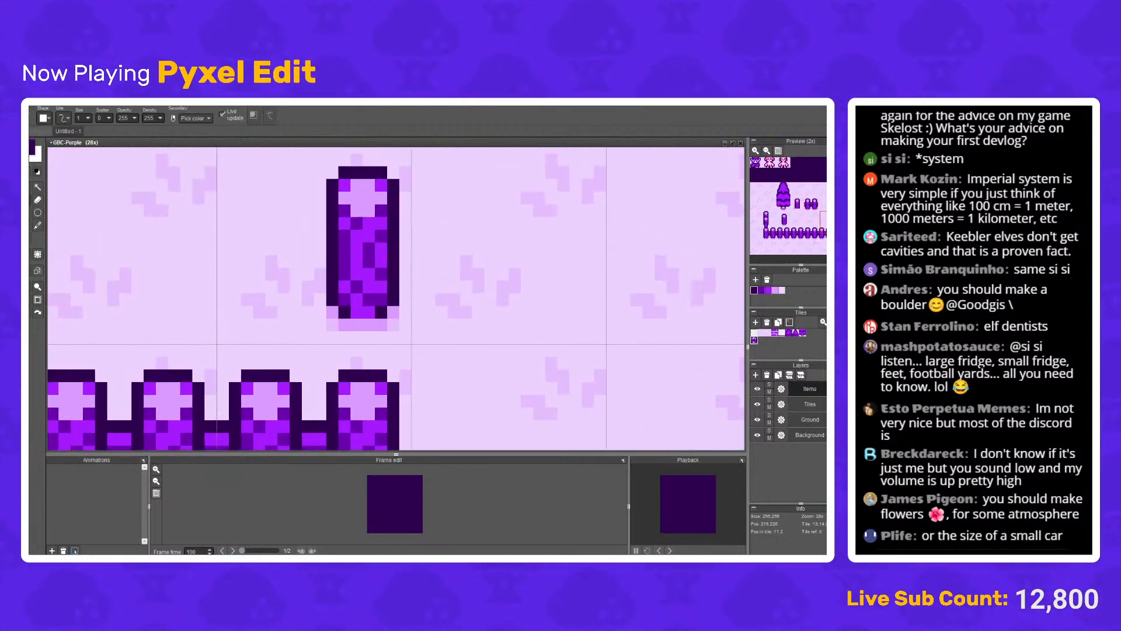
pyautogui.moveTo(345, 363)
pyautogui.mouseDown()
pyautogui.moveTo(344, 313)
pyautogui.moveTo(368, 313)
pyautogui.moveTo(380, 364)
pyautogui.mouseUp()
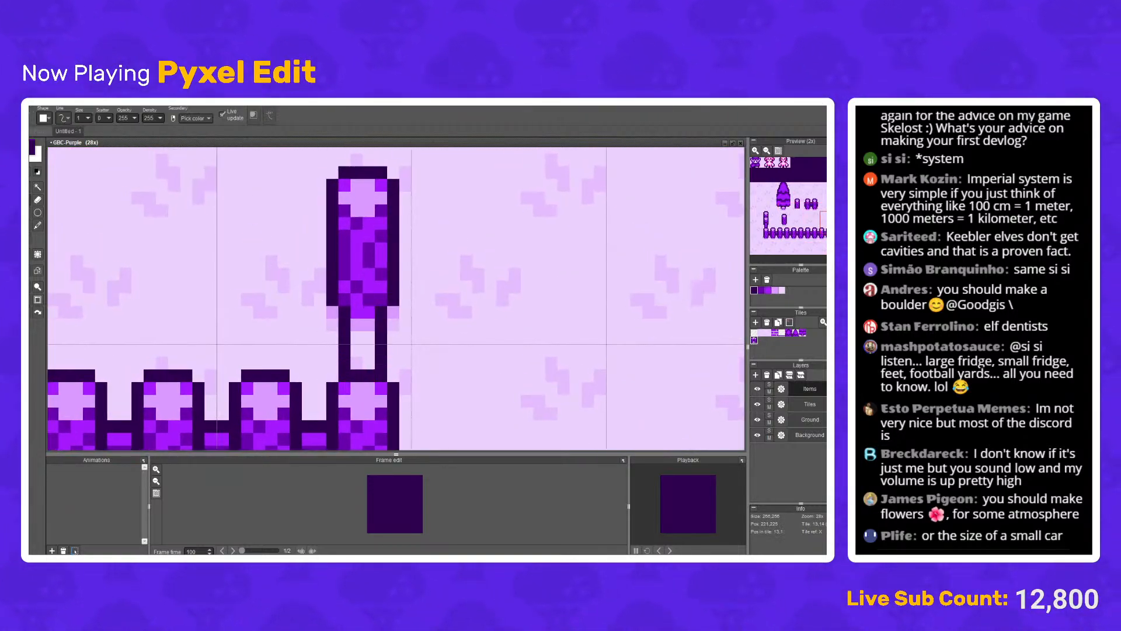
pyautogui.click(358, 261)
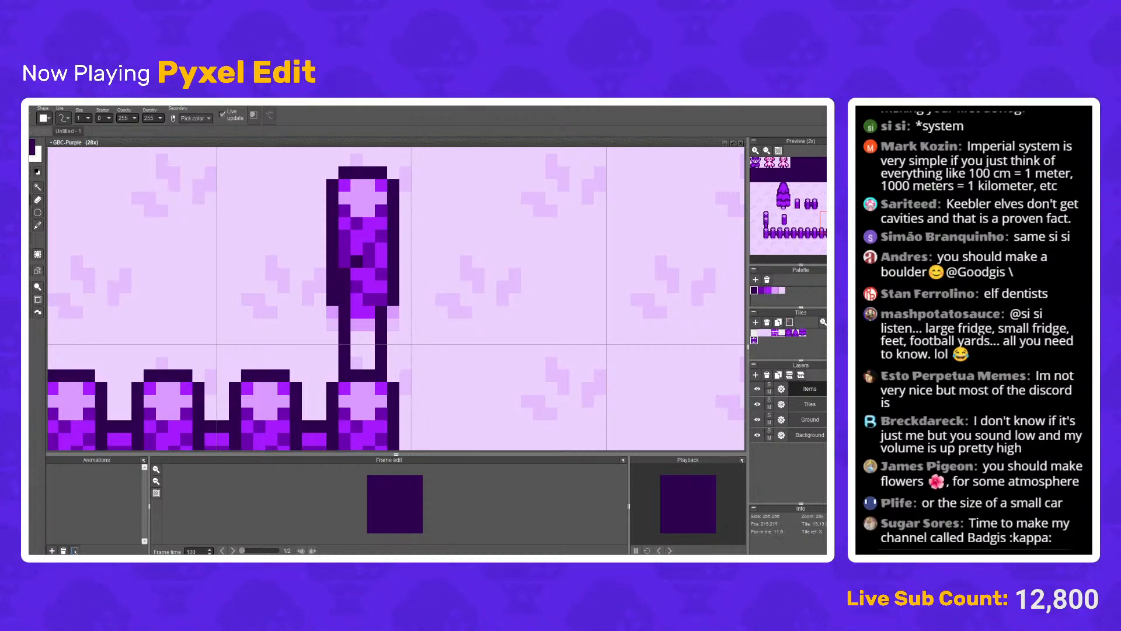
pyautogui.click(368, 261)
# Step: Fill the right vertical rail with bright purple from the middle of the upper post down to the corner post
pyautogui.keyDown('alt'); pyautogui.click(368, 287); pyautogui.keyUp('alt')
pyautogui.click(356, 287)
pyautogui.click(368, 300)
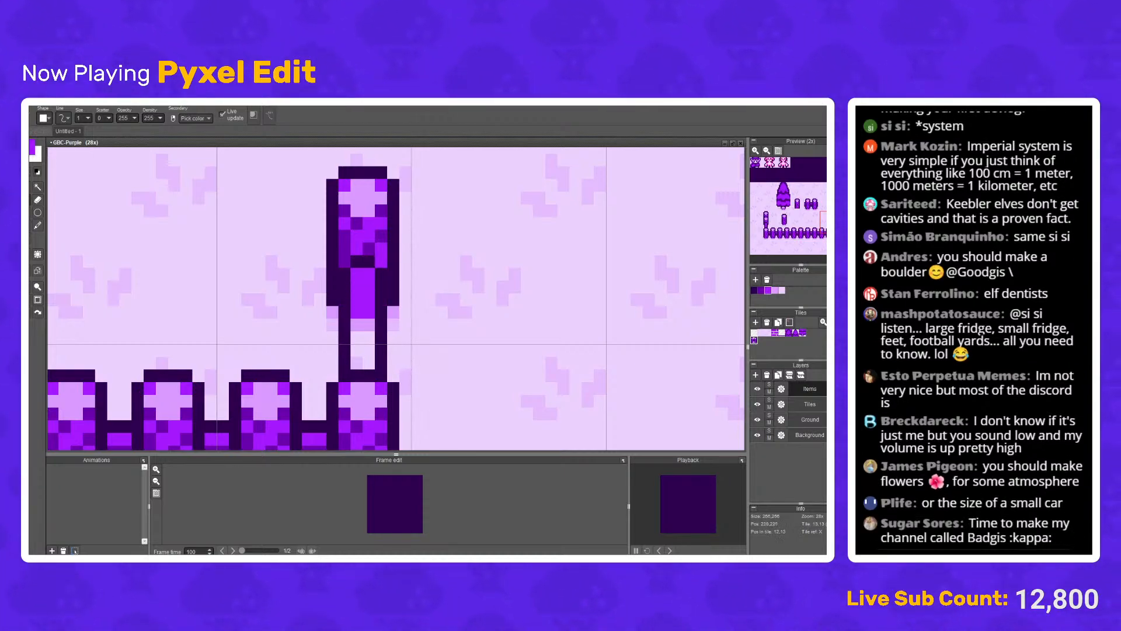
pyautogui.moveTo(368, 324); pyautogui.dragTo(369, 350)
pyautogui.click(368, 362)
pyautogui.click(356, 324)
pyautogui.click(356, 363)
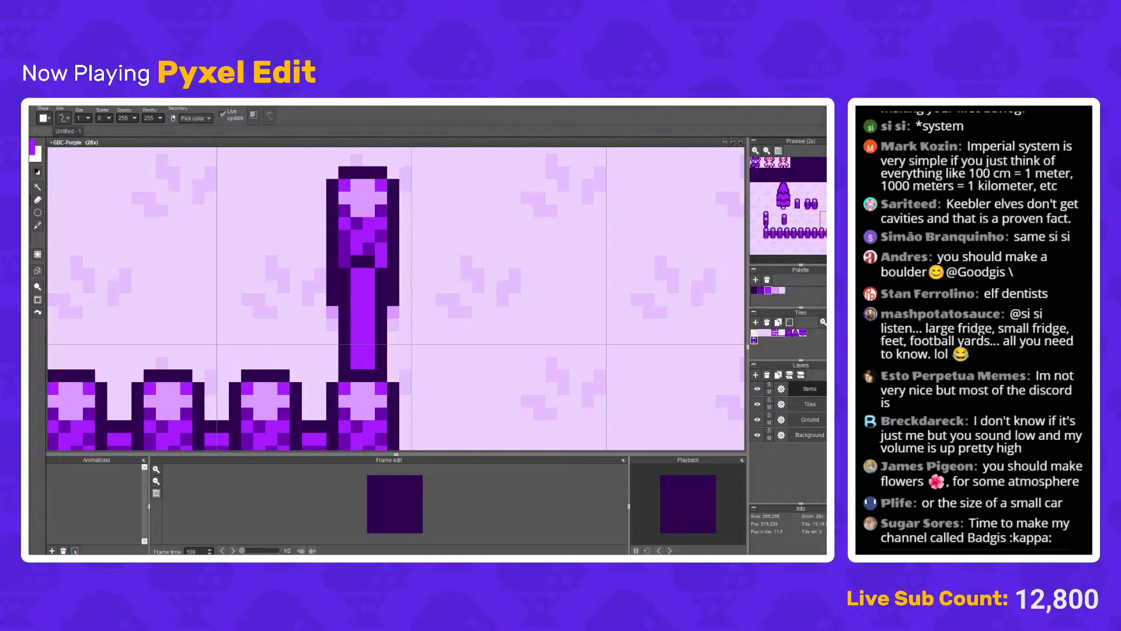
# Step: Extend the right vertical rail up over the top of its upper post
pyautogui.moveTo(369, 185)
pyautogui.mouseDown()
pyautogui.moveTo(355, 311)
pyautogui.moveTo(331, 274)
pyautogui.moveTo(368, 274)
pyautogui.mouseUp()
pyautogui.rightClick(356, 299)
pyautogui.click(368, 286)
pyautogui.rightClick(367, 311)
pyautogui.scroll(-5, 368, 274)
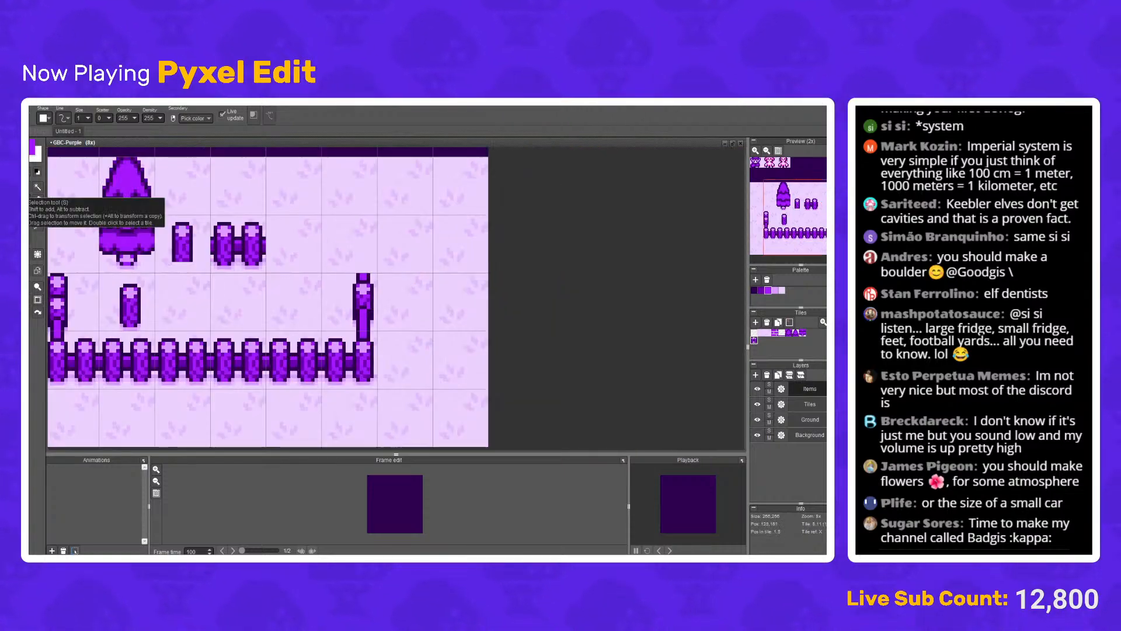
# Step: Duplicate the right post-and-rail tile one tile up to lengthen the vertical fence run
pyautogui.click(26, 186)
pyautogui.scroll(1, 392, 303)
pyautogui.moveTo(281, 257)
pyautogui.mouseDown()
pyautogui.moveTo(364, 344)
pyautogui.moveTo(360, 257)
pyautogui.mouseUp()
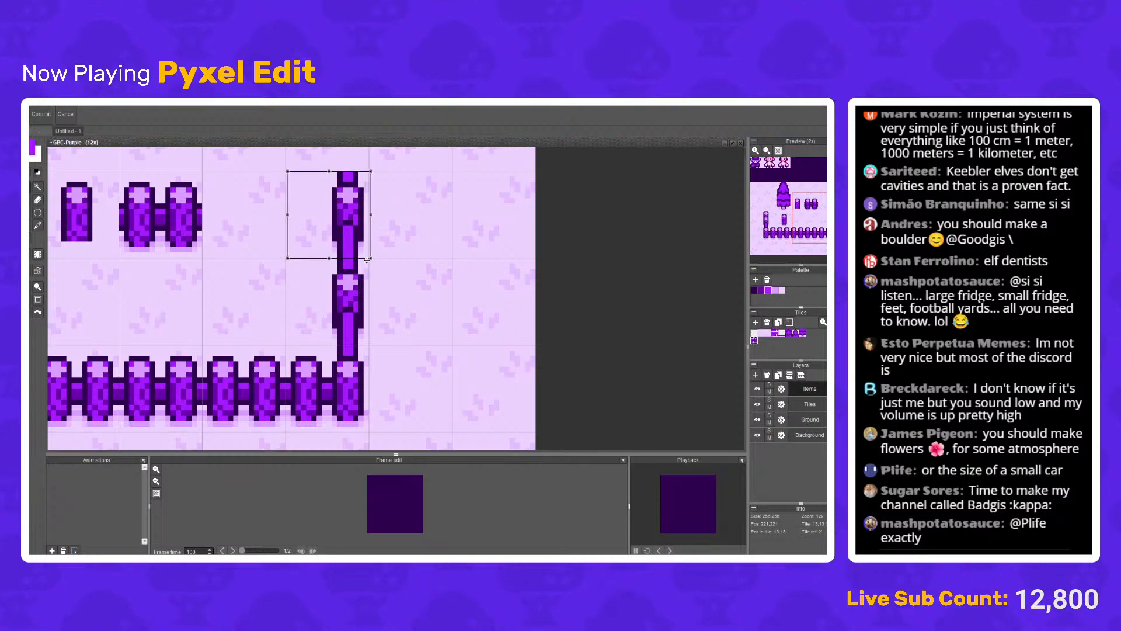
pyautogui.scroll(-3, 360, 258)
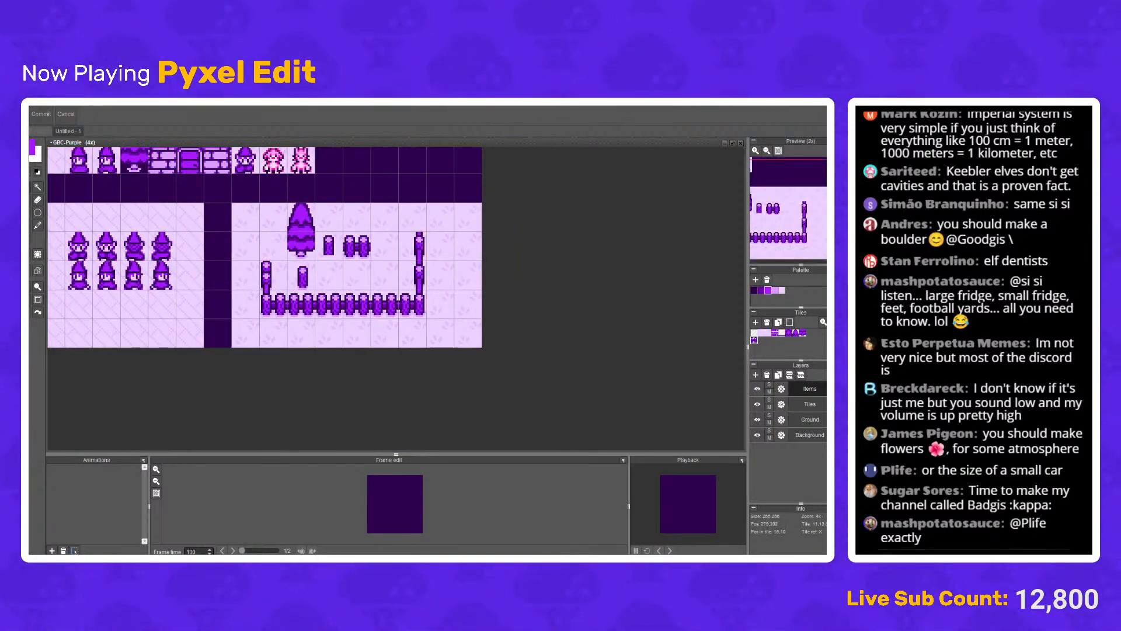
pyautogui.scroll(1, 343, 257)
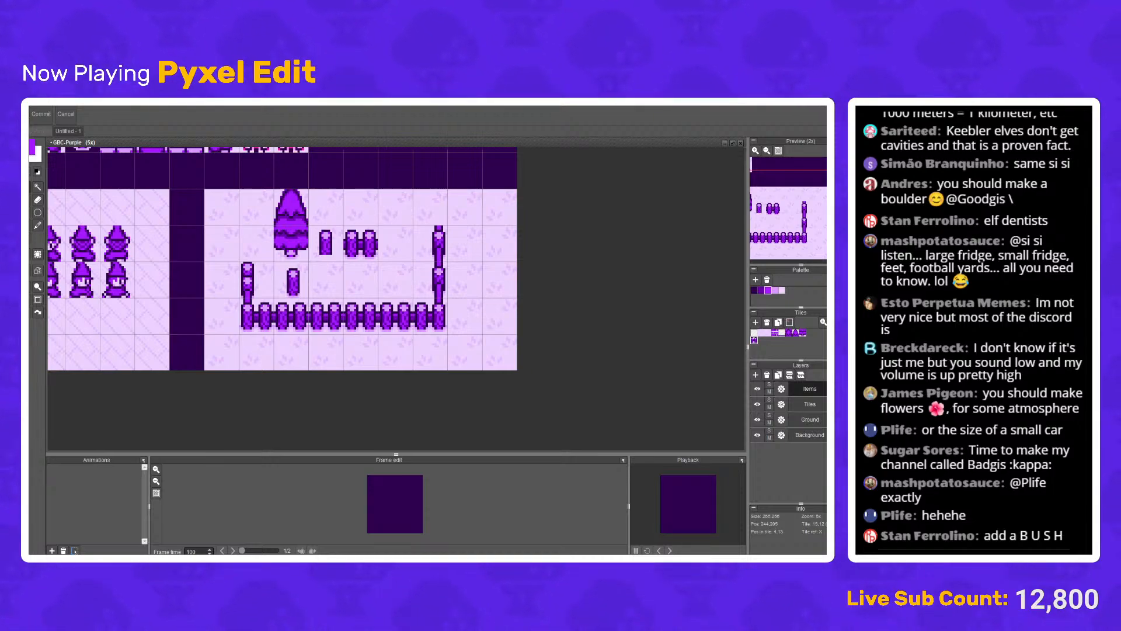
pyautogui.scroll(3, 538, 272)
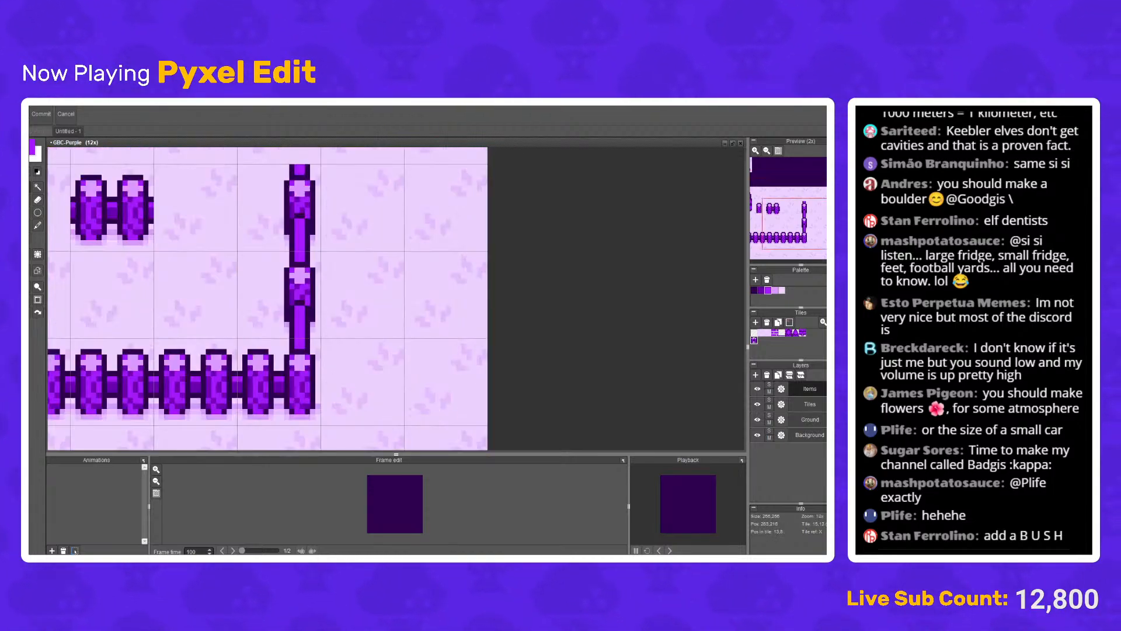
# Step: Delete the two tiles of posts and rail above the fence's right corner
pyautogui.moveTo(312, 225); pyautogui.dragTo(409, 245)
pyautogui.scroll(-1, 408, 245)
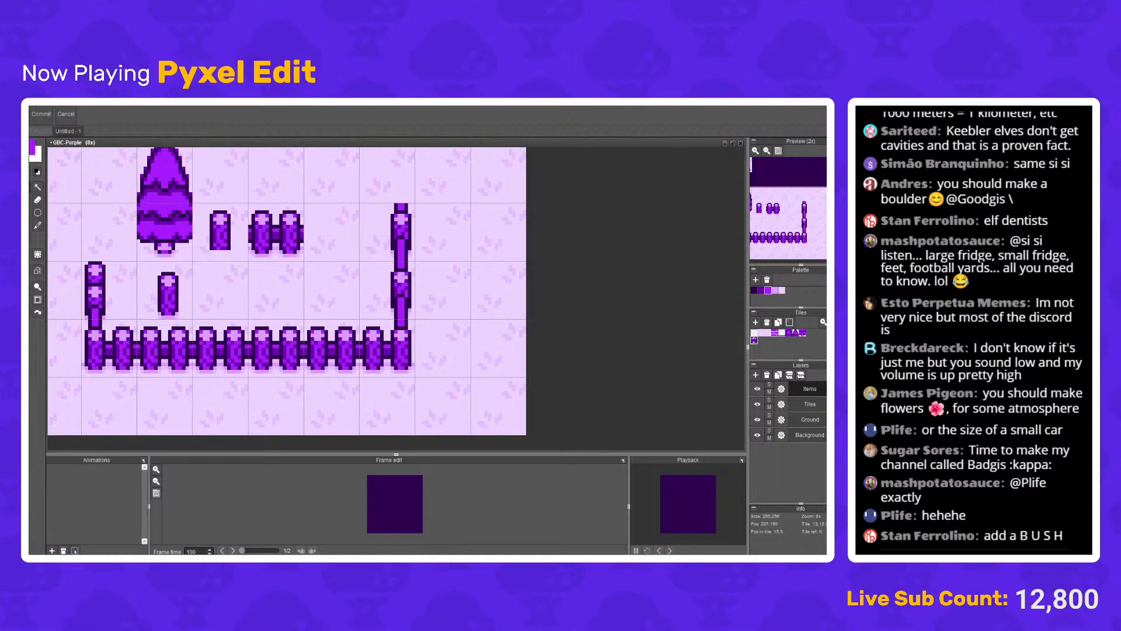
pyautogui.moveTo(366, 189); pyautogui.dragTo(426, 325)
pyautogui.press('Delete')
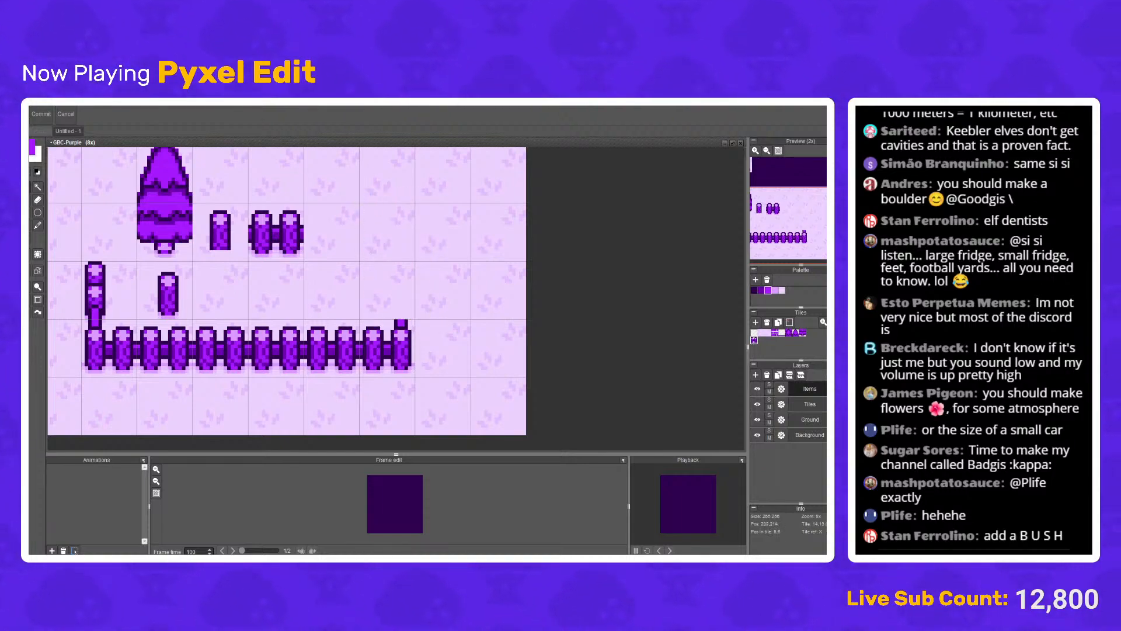
# Step: Build a vertical stack of two overlapping posts in the tile column beyond the right corner, using copies of the loose post
pyautogui.scroll(1, 187, 330)
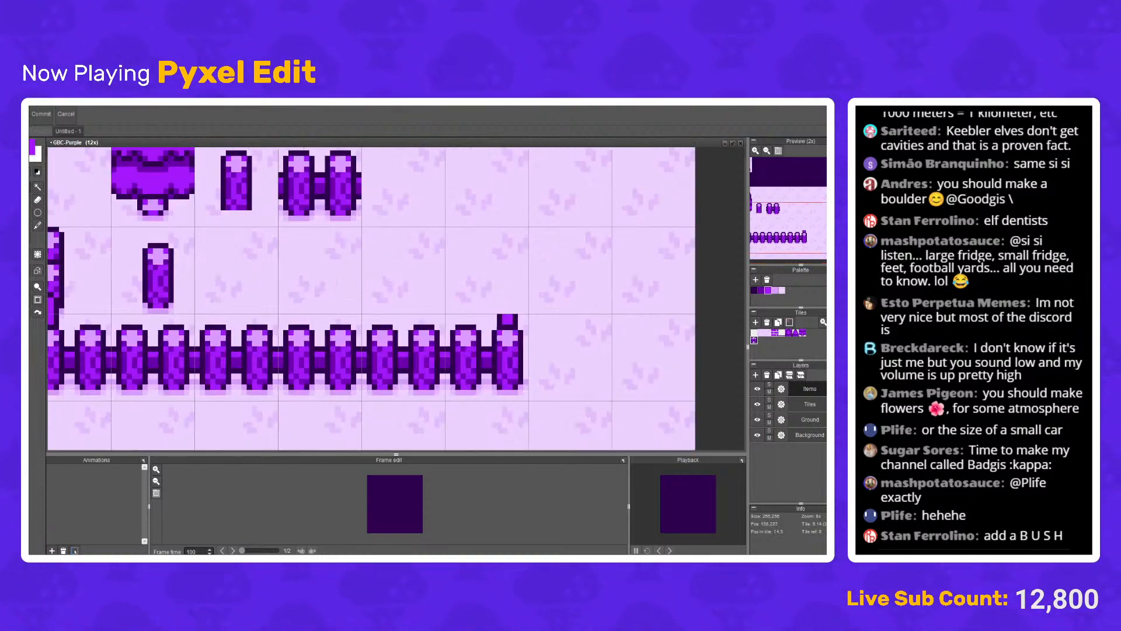
pyautogui.moveTo(141, 236)
pyautogui.mouseDown()
pyautogui.moveTo(188, 334)
pyautogui.moveTo(175, 315)
pyautogui.moveTo(501, 267)
pyautogui.moveTo(521, 269)
pyautogui.moveTo(522, 334)
pyautogui.mouseUp()
pyautogui.hotkey('ctrl', 'z')
pyautogui.hotkey('ctrl', 'z')
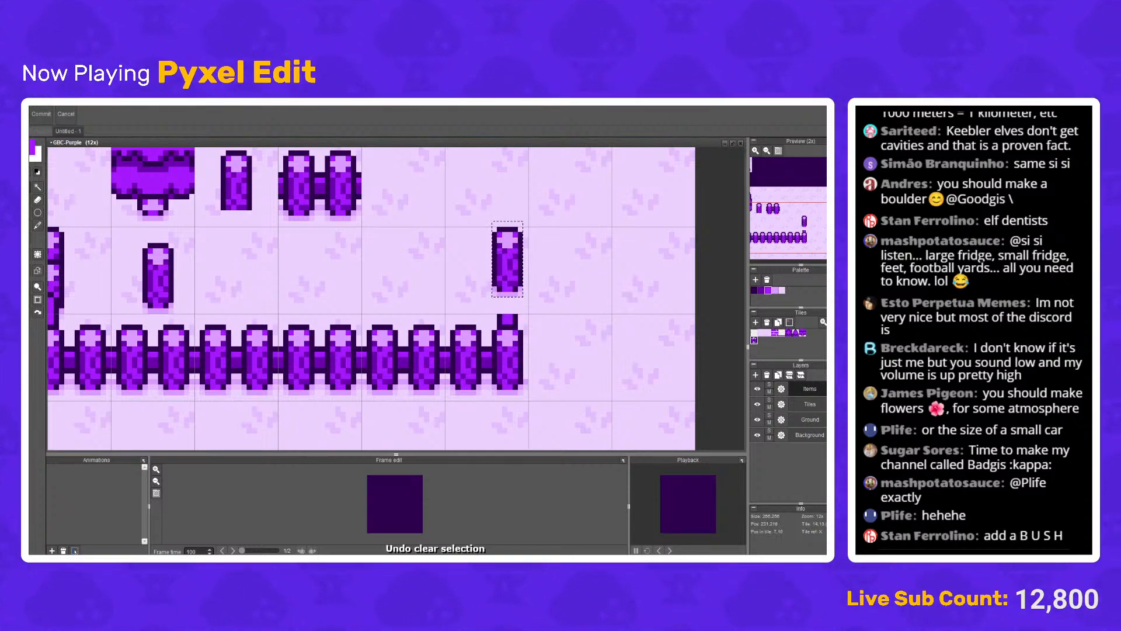
pyautogui.moveTo(521, 279); pyautogui.dragTo(599, 293)
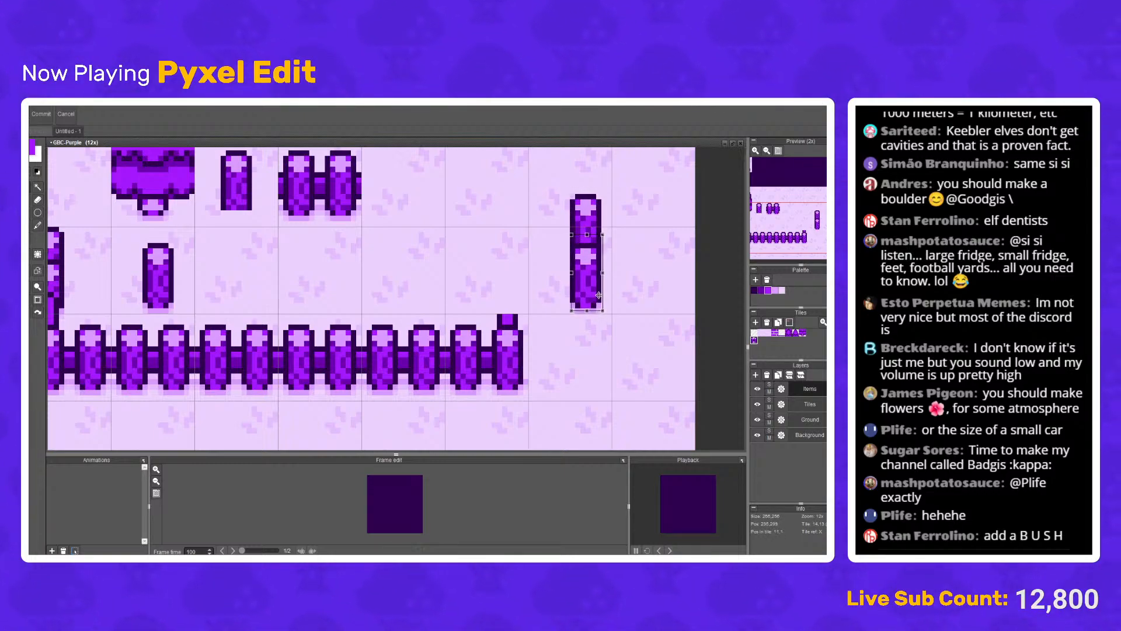
pyautogui.press('Return')
pyautogui.hotkey('ctrl', 'z')
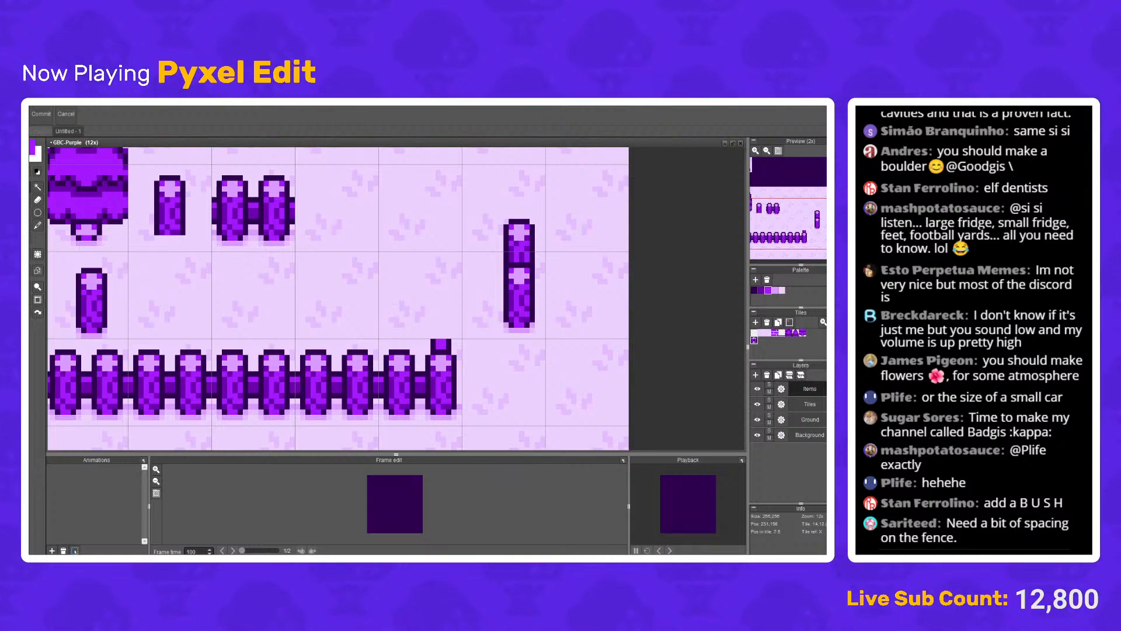
# Step: Extend the post stack downward with a third overlapping post cut off at the tile's lower edge
pyautogui.scroll(-2, 496, 199)
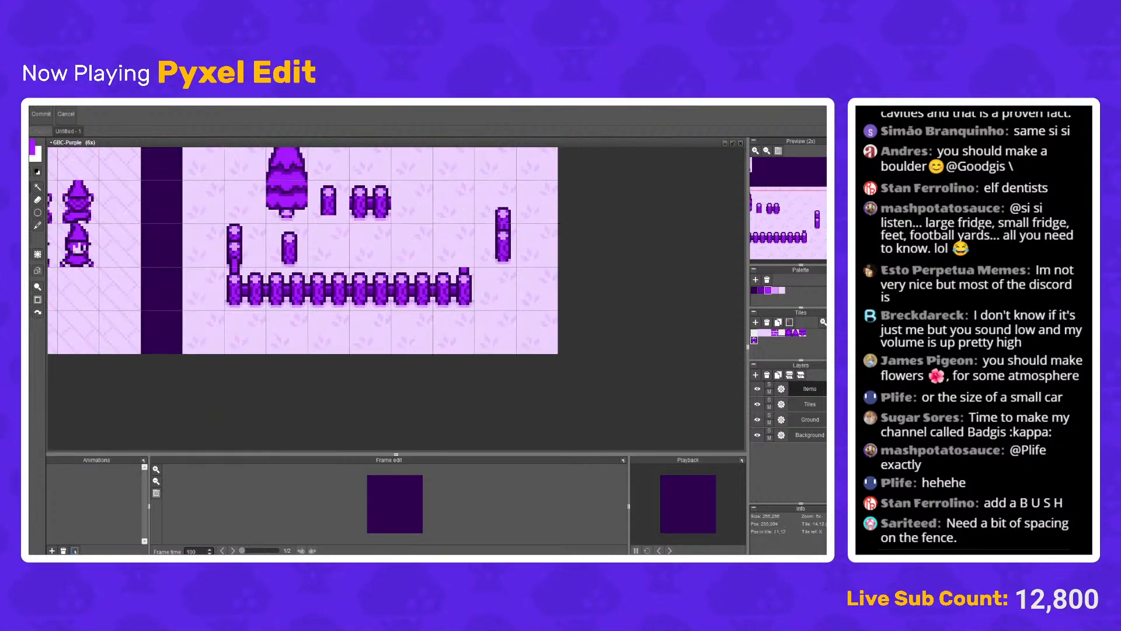
pyautogui.scroll(2, 495, 204)
pyautogui.moveTo(480, 232); pyautogui.dragTo(398, 252)
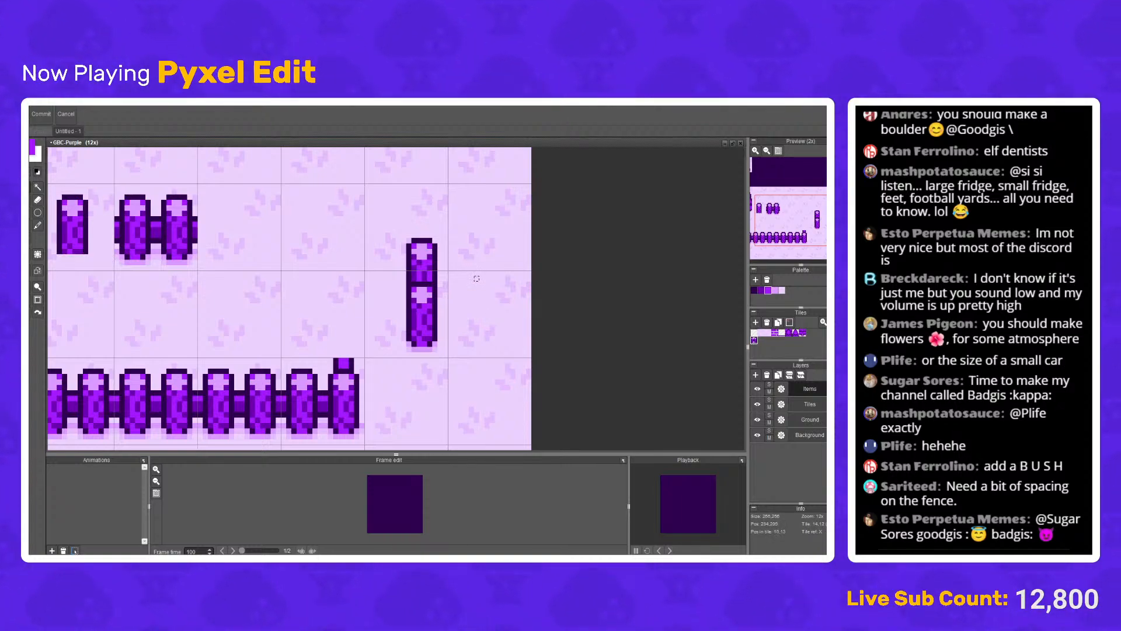
pyautogui.moveTo(366, 185); pyautogui.dragTo(436, 352)
pyautogui.hotkey('ctrl', 'd')
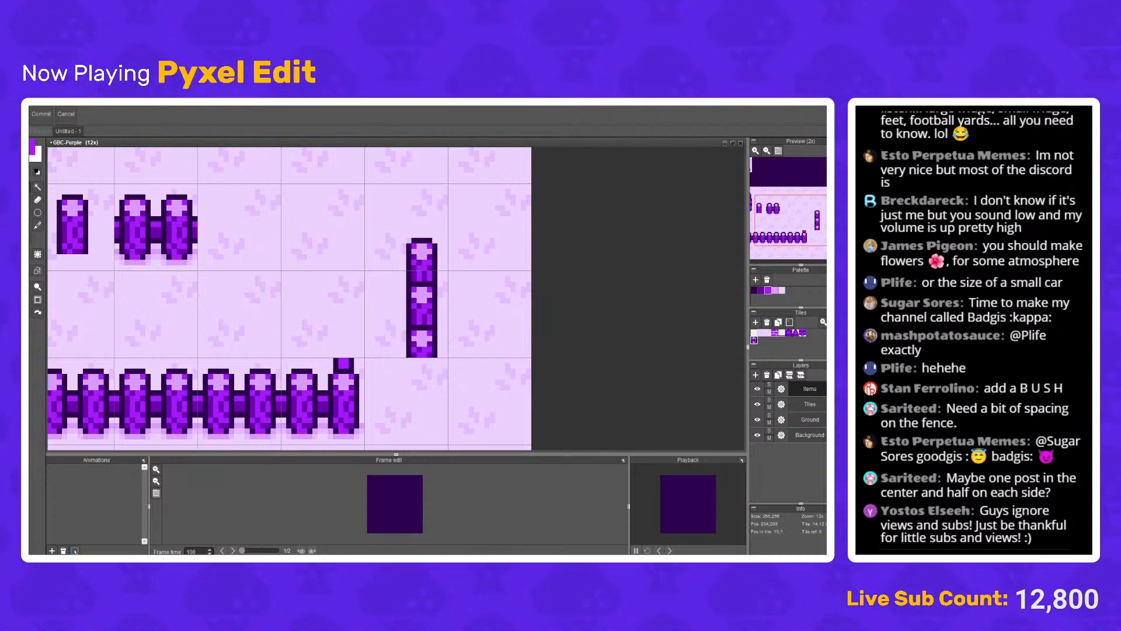
# Step: Duplicate the stacked-post tile one tile up to form a two-tile-high vertical fence column
pyautogui.moveTo(408, 272); pyautogui.dragTo(435, 260)
pyautogui.hotkey('ctrl', 'c')
pyautogui.hotkey('ctrl', 'v')
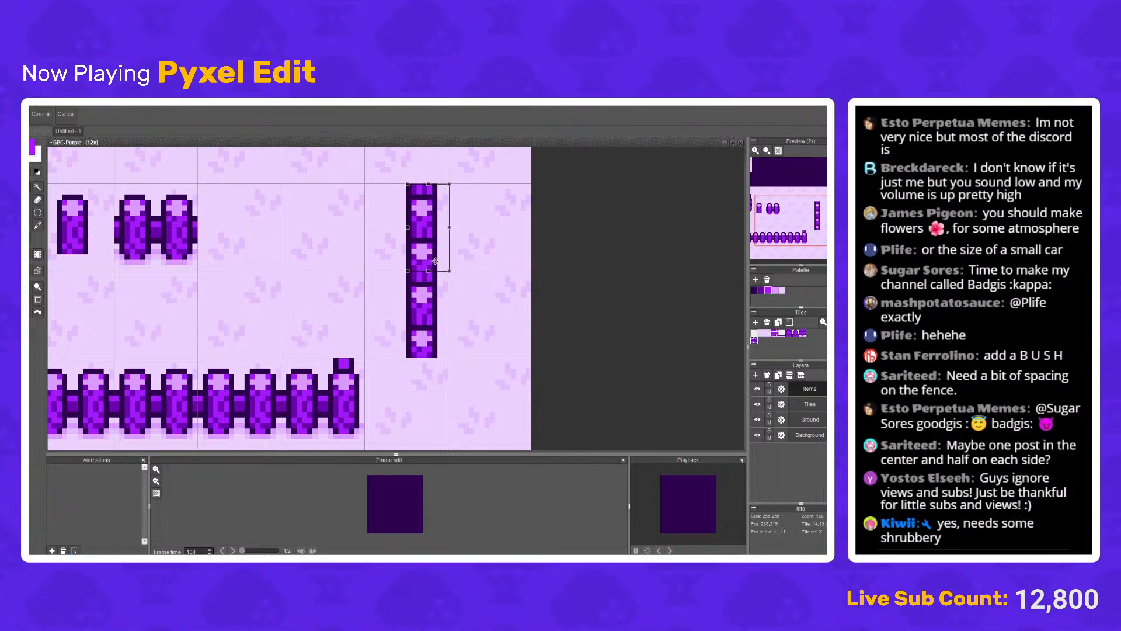
pyautogui.press('Return')
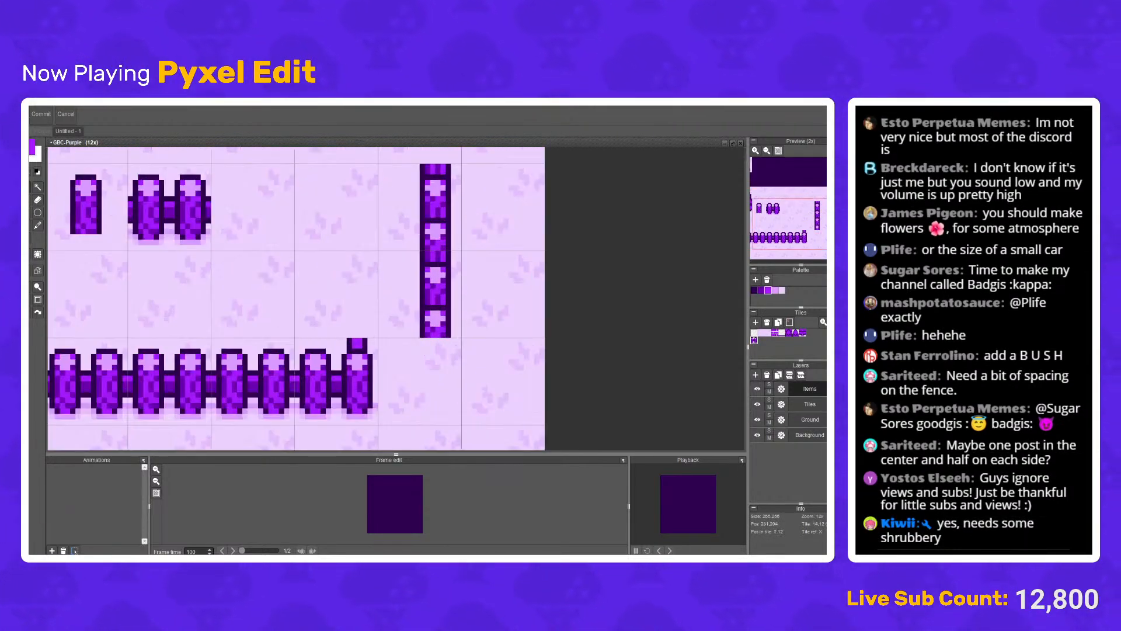
# Step: Move the post column directly above the fence's right corner post and close the gap where they meet
pyautogui.moveTo(398, 157)
pyautogui.mouseDown()
pyautogui.moveTo(475, 338)
pyautogui.moveTo(375, 319)
pyautogui.mouseUp()
pyautogui.press('Return')
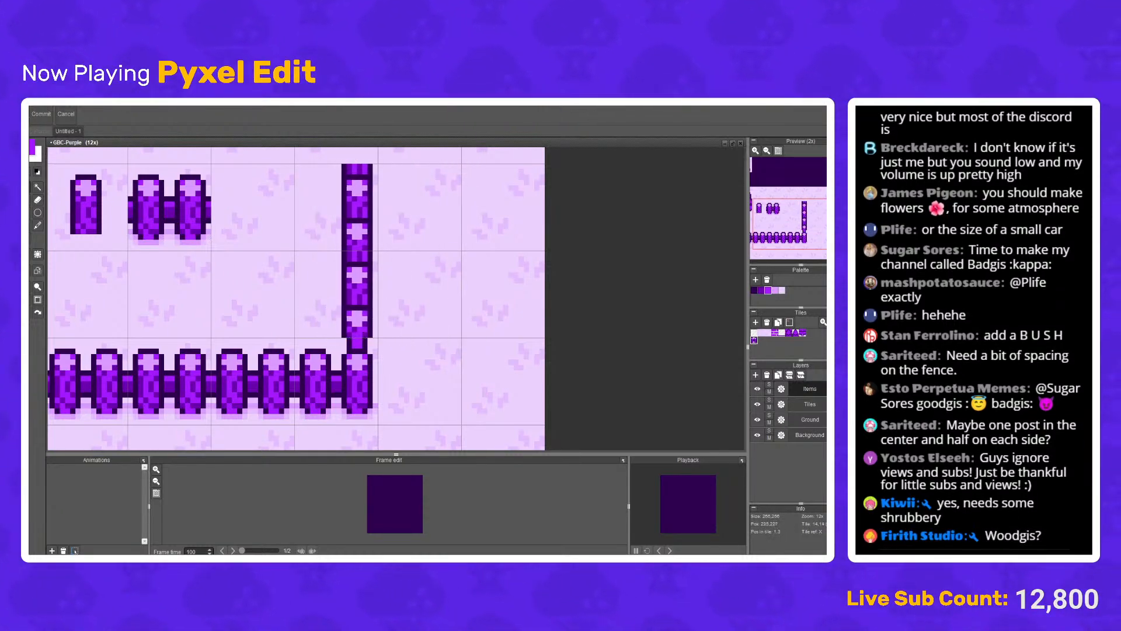
pyautogui.scroll(1, 374, 356)
pyautogui.scroll(-1, 368, 350)
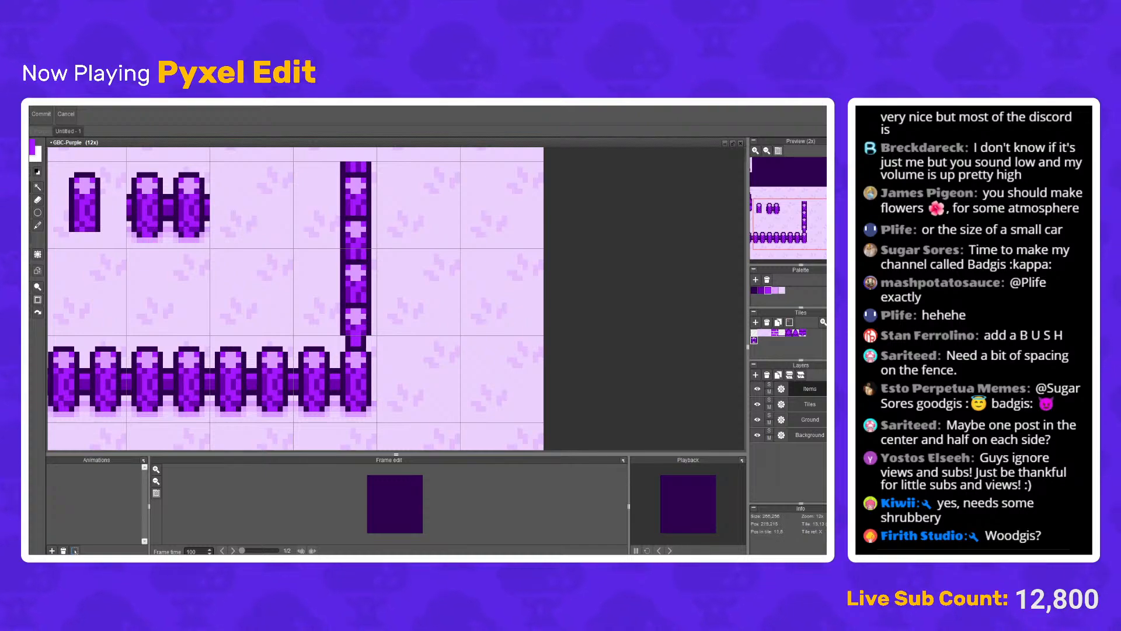
pyautogui.moveTo(341, 248); pyautogui.dragTo(356, 356)
# Step: Place a copy of the two-post fence segment in the tile directly above the vertical post column
pyautogui.moveTo(774, 231); pyautogui.dragTo(811, 234)
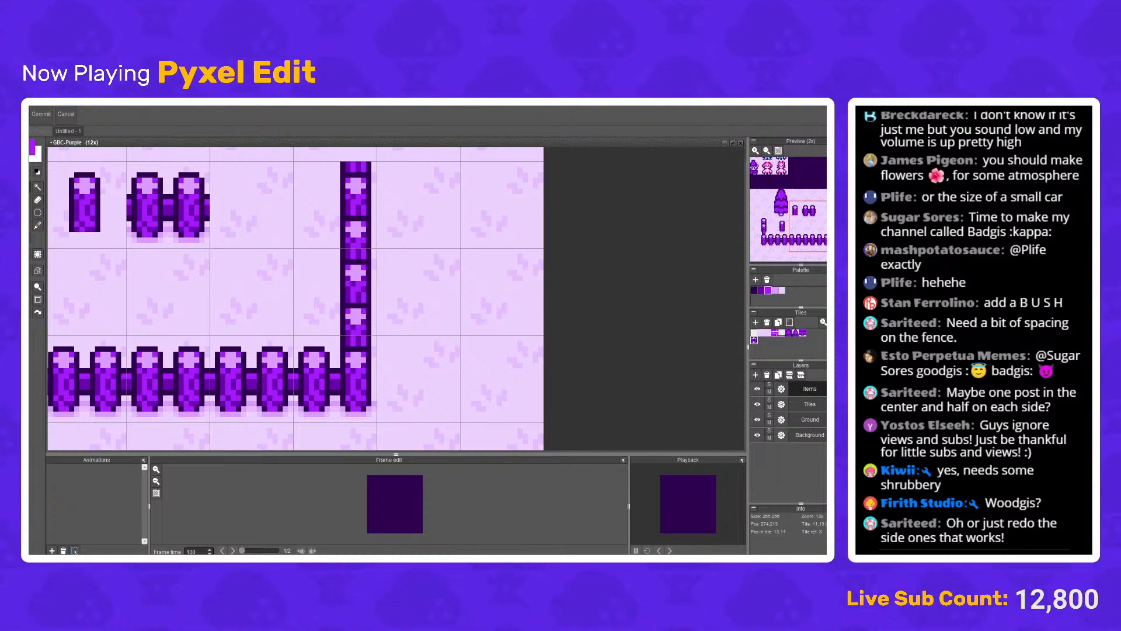
pyautogui.moveTo(452, 250); pyautogui.dragTo(573, 292)
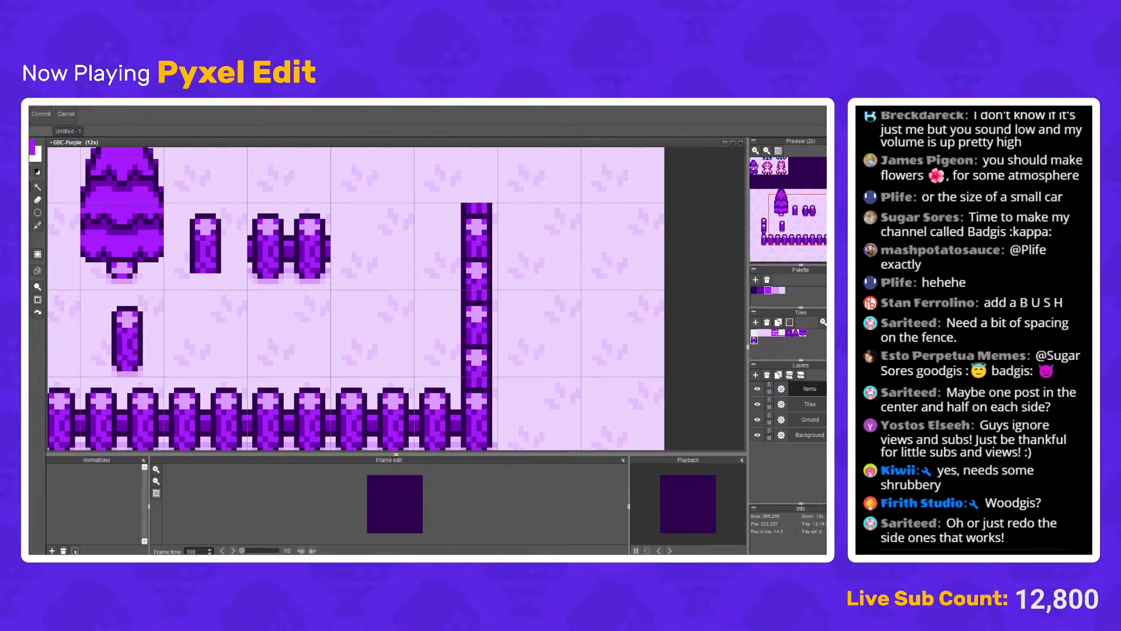
pyautogui.moveTo(490, 395); pyautogui.dragTo(517, 361)
pyautogui.scroll(-1, 303, 320)
pyautogui.scroll(1, 303, 355)
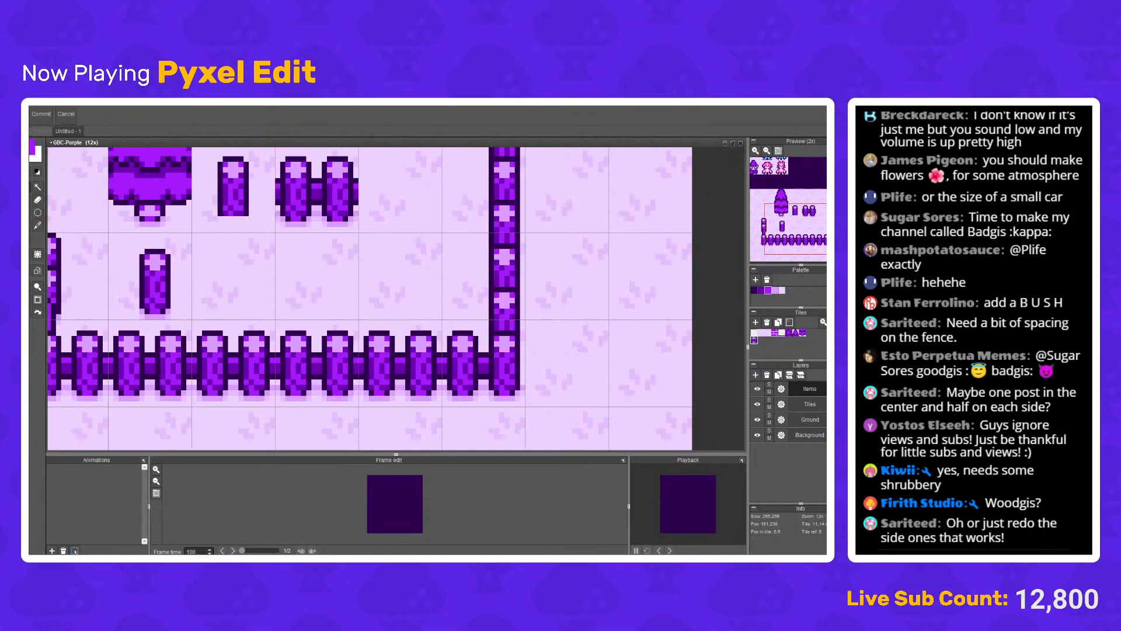
pyautogui.moveTo(303, 355); pyautogui.dragTo(295, 410)
pyautogui.moveTo(267, 202); pyautogui.dragTo(467, 208)
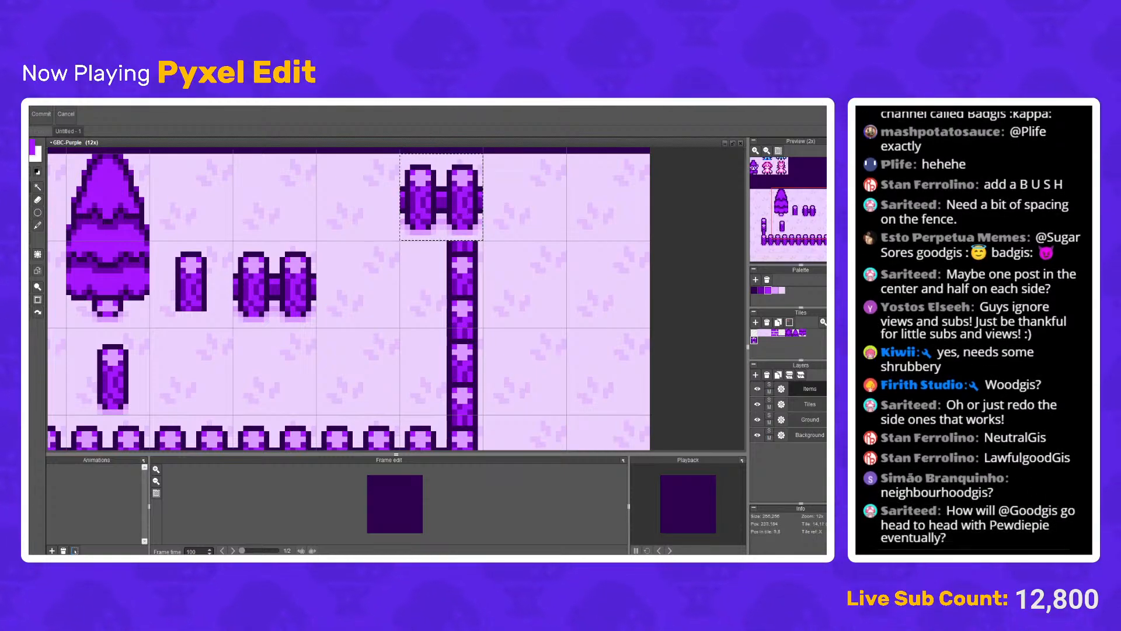
# Step: Copy a section of the vertical post column upward so it joins the upper two-post fence segment
pyautogui.scroll(1, 469, 216)
pyautogui.press('b')
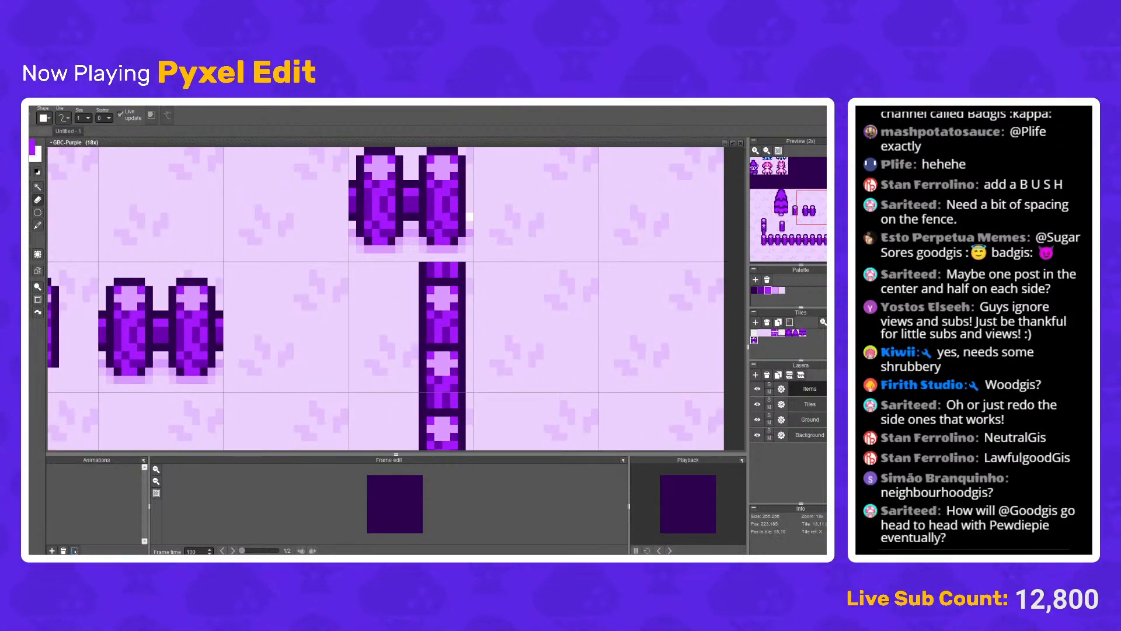
pyautogui.scroll(-1, 469, 217)
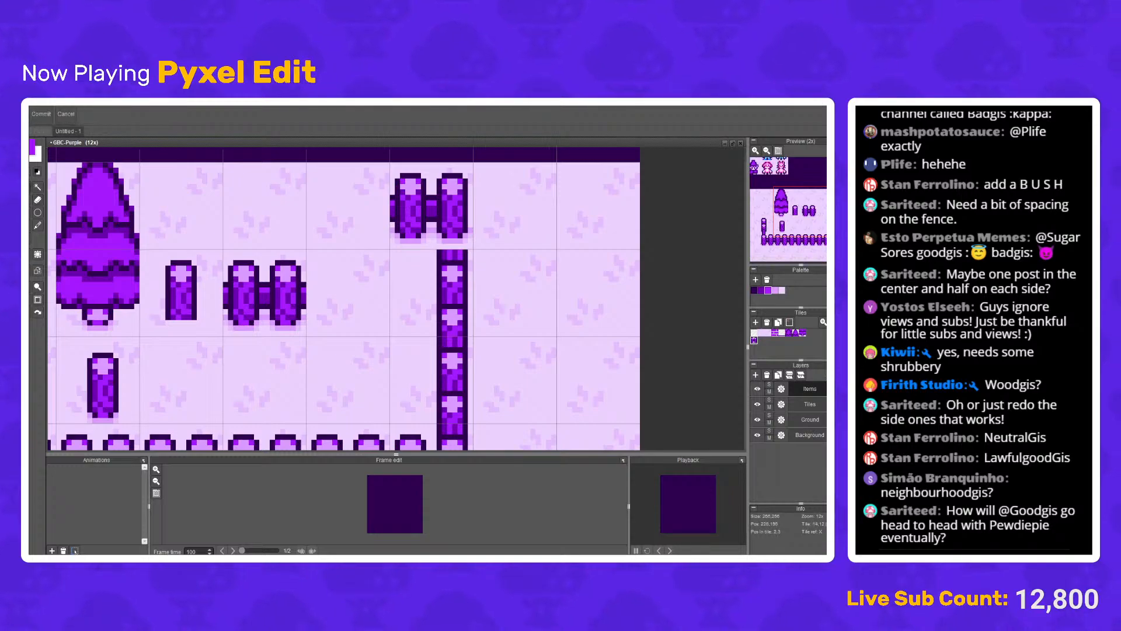
pyautogui.scroll(1, 404, 268)
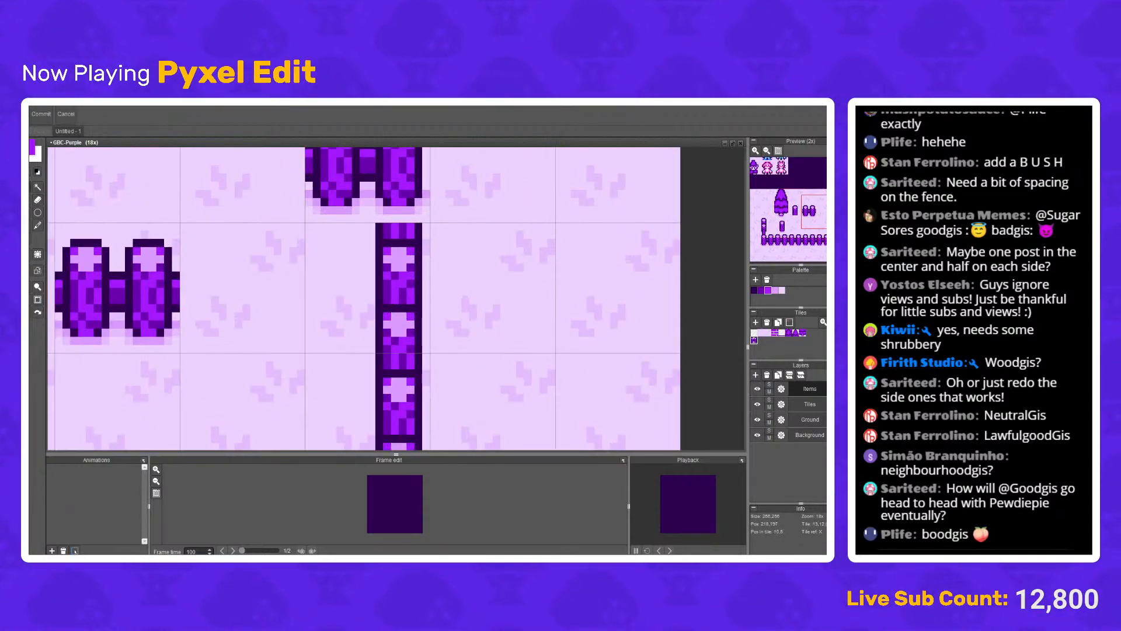
pyautogui.moveTo(375, 238); pyautogui.dragTo(422, 378)
pyautogui.moveTo(421, 339); pyautogui.dragTo(420, 278)
pyautogui.press('Return')
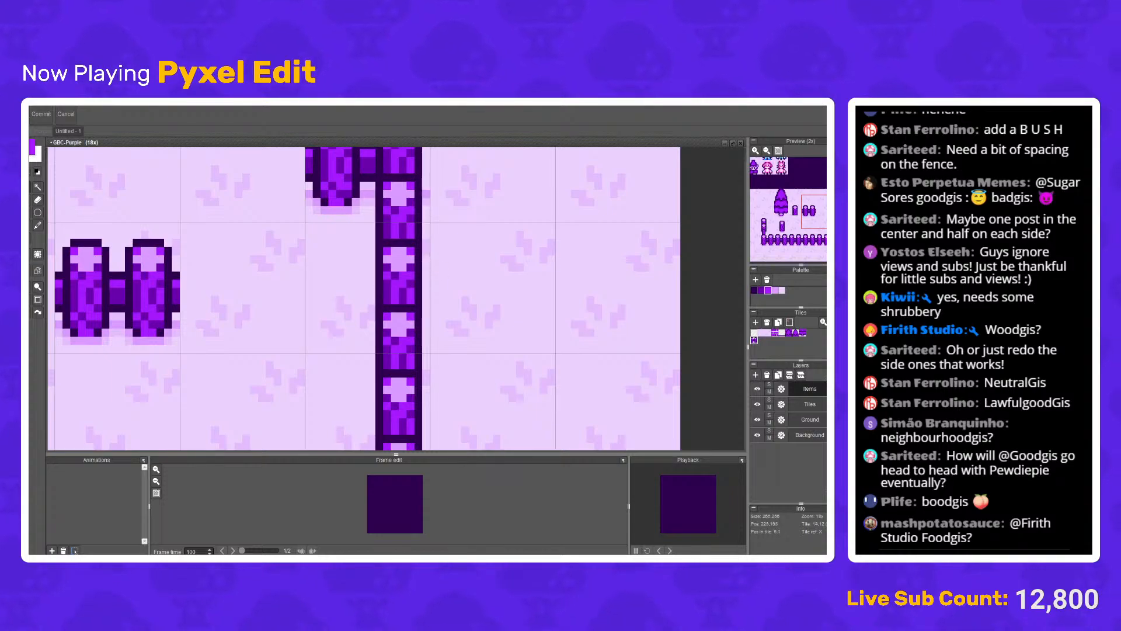
# Step: Paint bright purple pixels over the outer outline at the post joints in the right vertical fence column
pyautogui.scroll(-6, 420, 278)
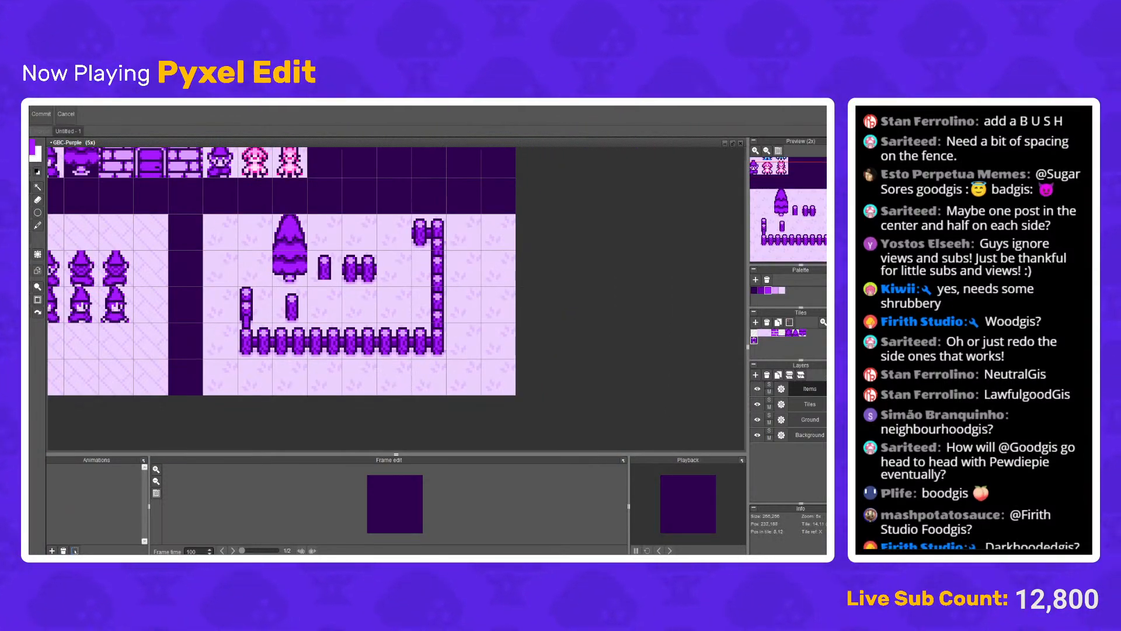
pyautogui.scroll(1, 366, 298)
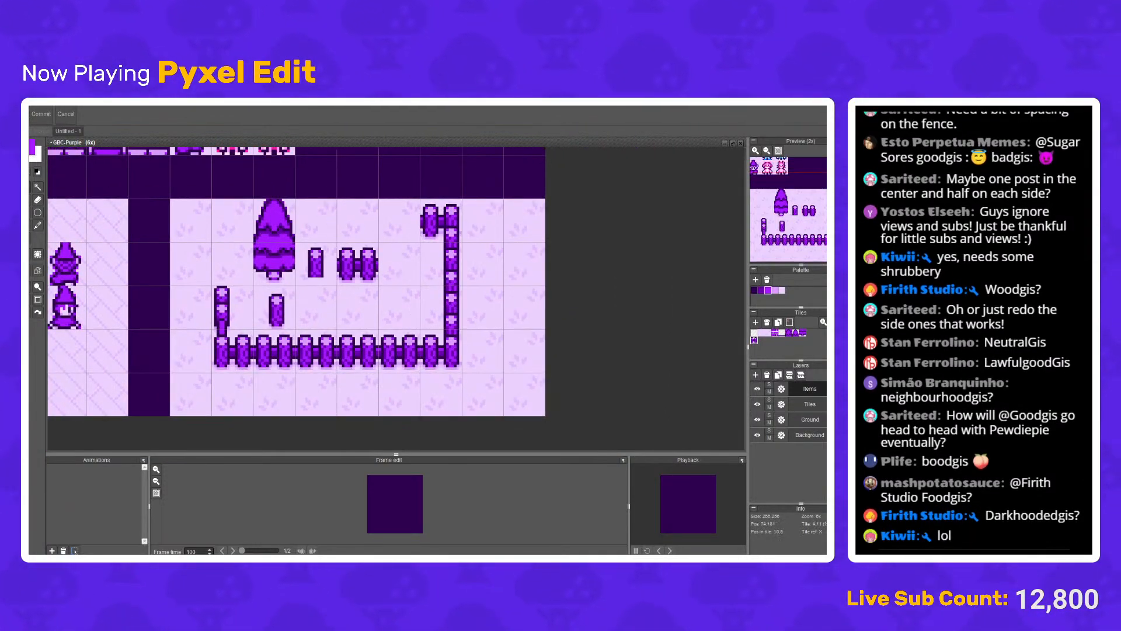
pyautogui.scroll(6, 426, 345)
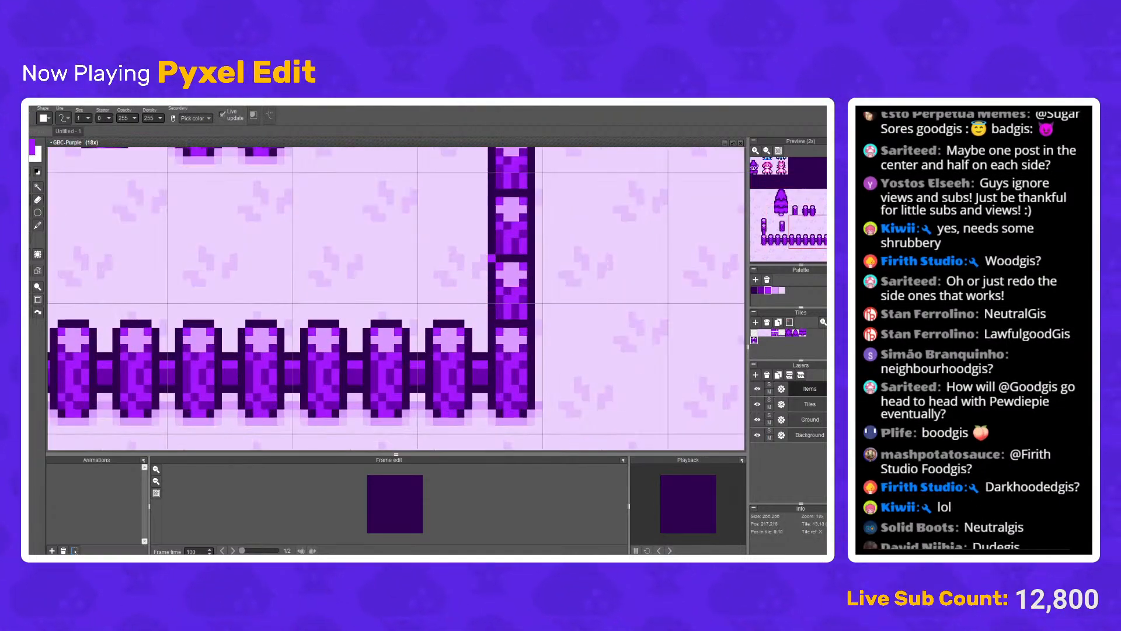
pyautogui.moveTo(561, 234); pyautogui.dragTo(506, 282)
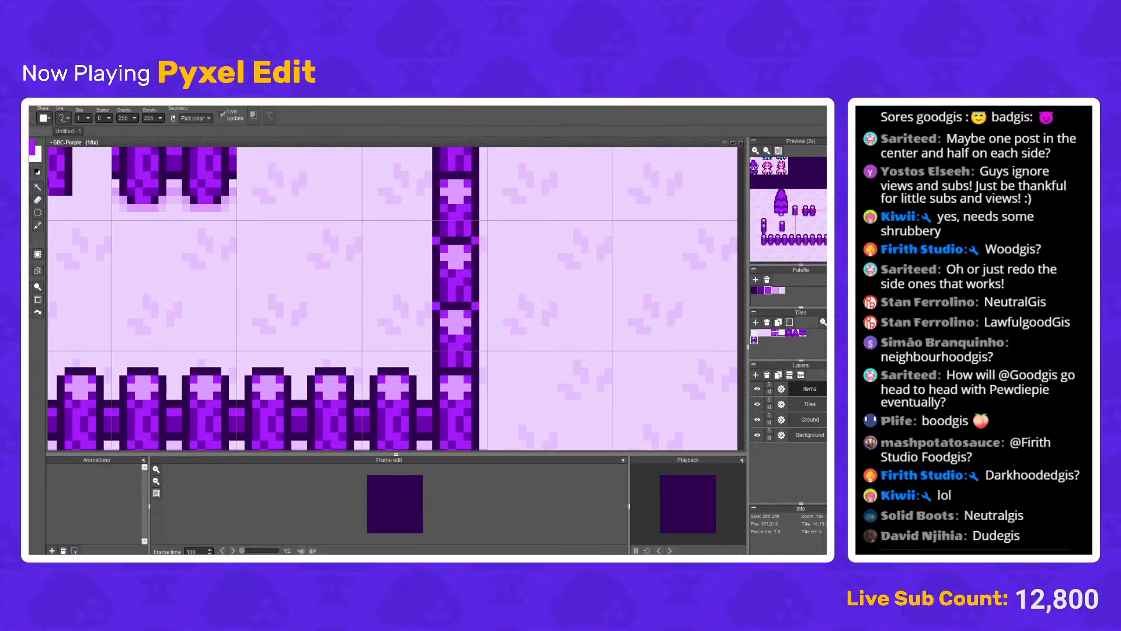
pyautogui.click(38, 254)
pyautogui.keyDown('shift'); pyautogui.click(424, 286); pyautogui.keyUp('shift')
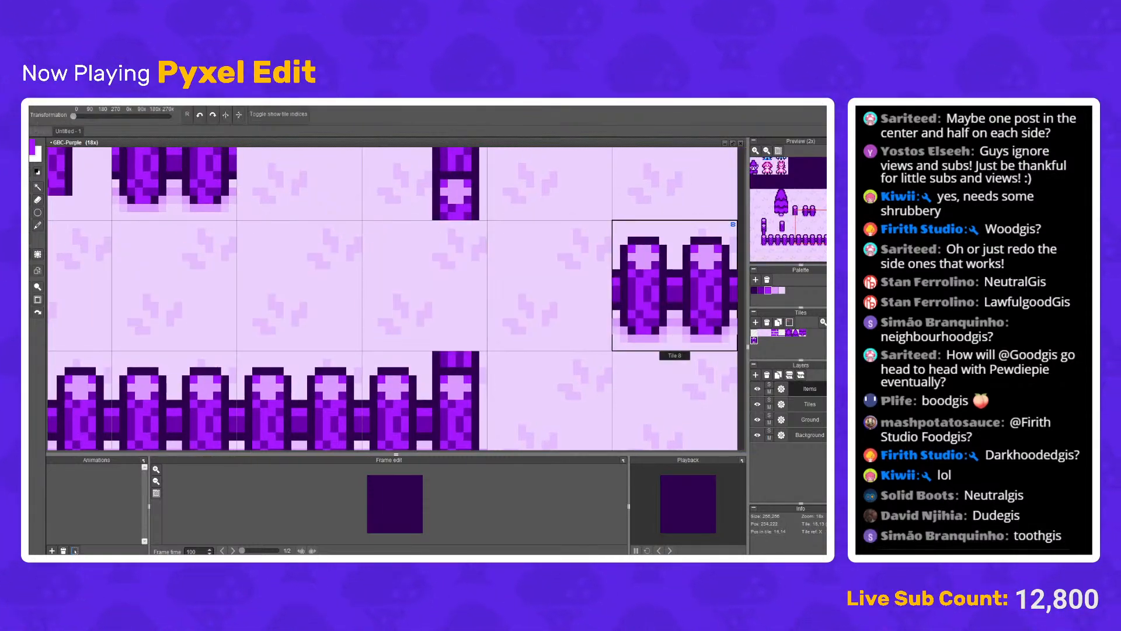
pyautogui.hotkey('ctrl', 'z')
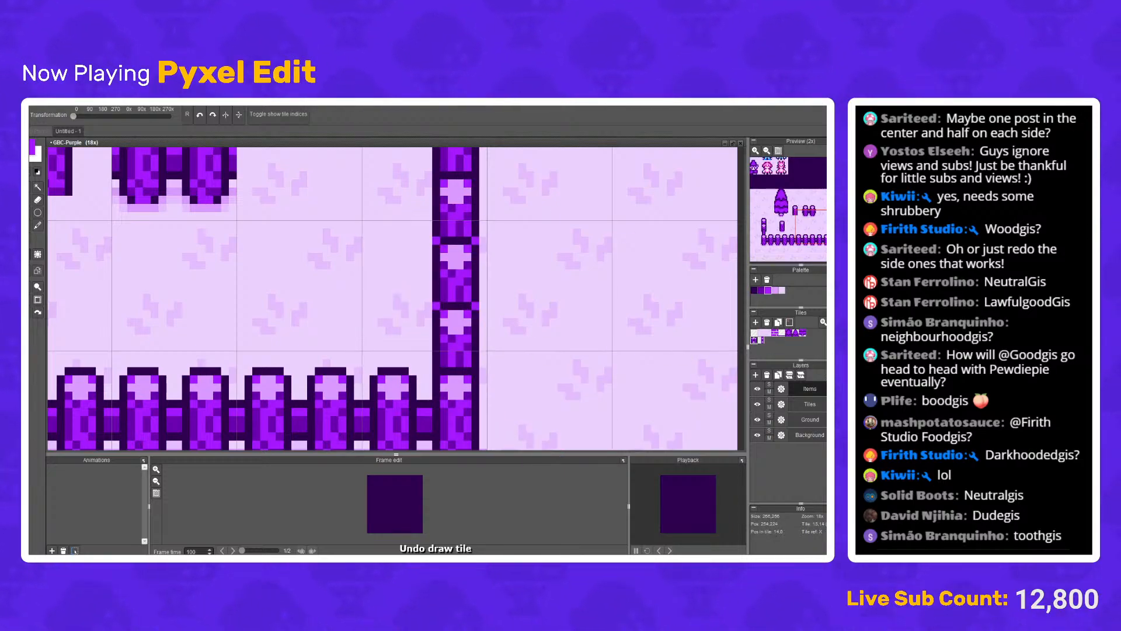
# Step: Extend the fence's top row leftward from the upper-right corner with two-post fence tiles, up to the tree
pyautogui.scroll(-3, 498, 311)
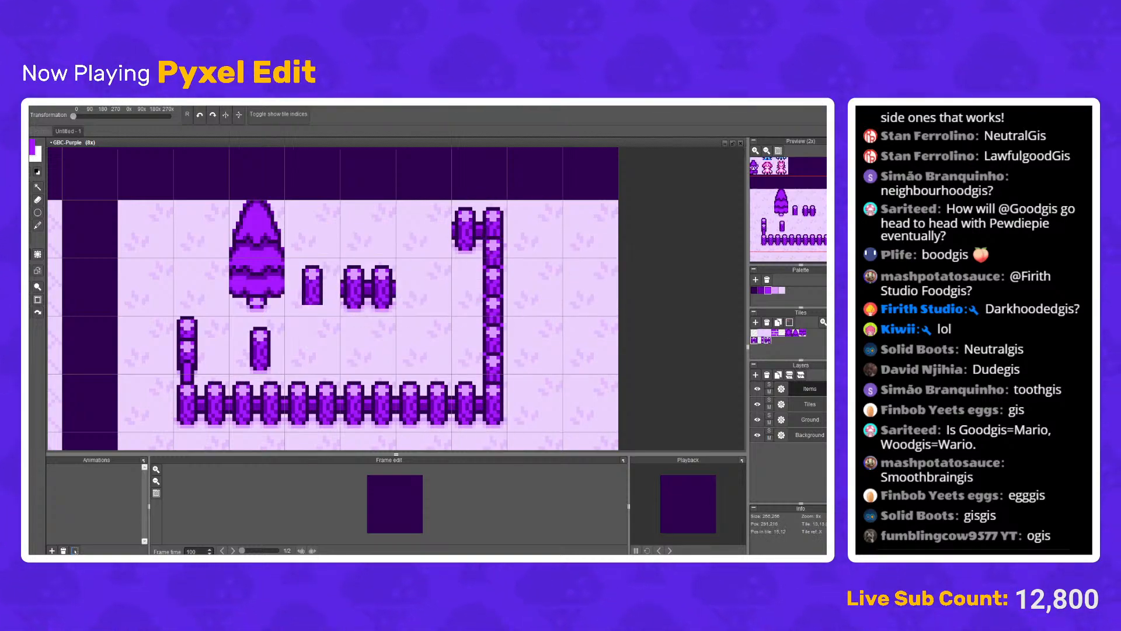
pyautogui.moveTo(478, 231); pyautogui.dragTo(297, 230)
pyautogui.hotkey('ctrl', 'v')
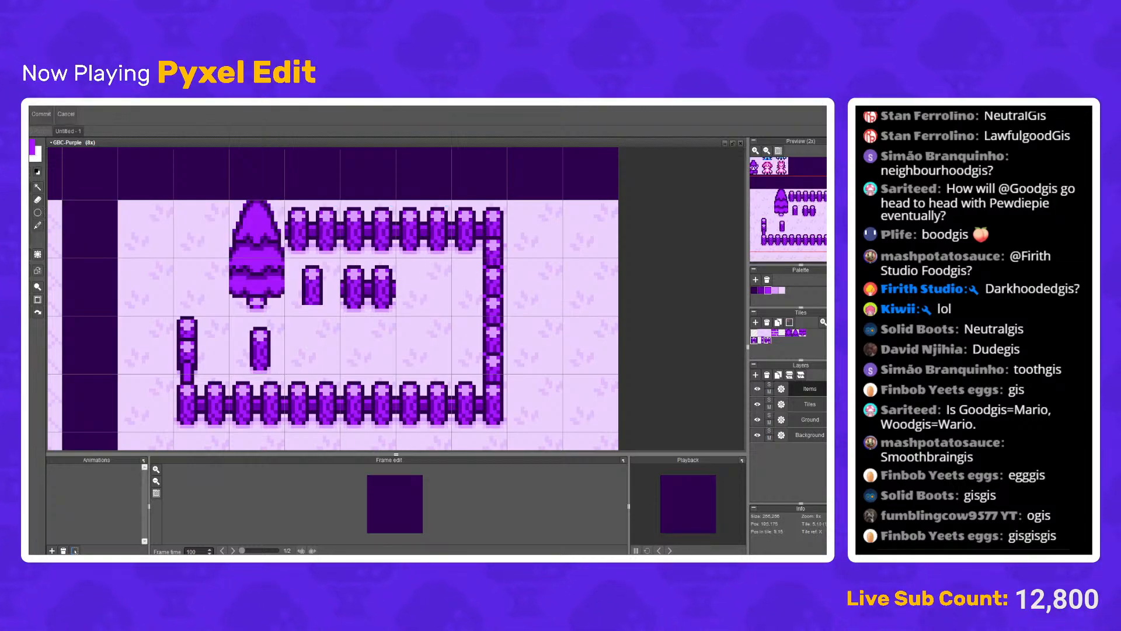
# Step: Delete the tree and the loose single and double posts just below the top fence row
pyautogui.moveTo(231, 201); pyautogui.dragTo(283, 315)
pyautogui.press('Delete')
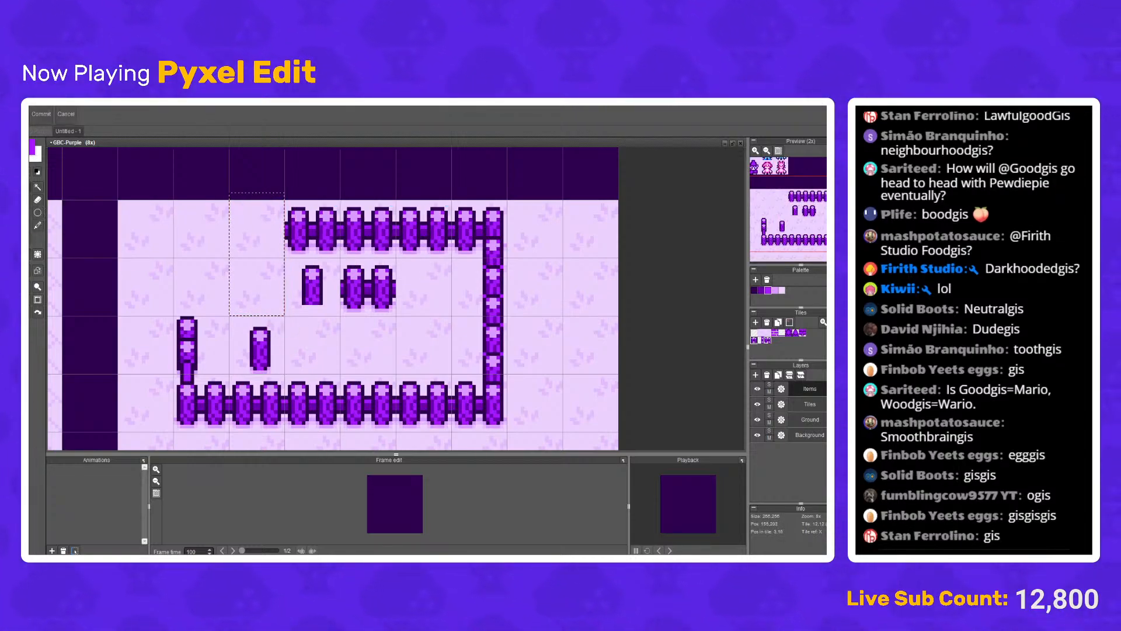
pyautogui.scroll(1, 392, 289)
pyautogui.moveTo(415, 346); pyautogui.dragTo(222, 238)
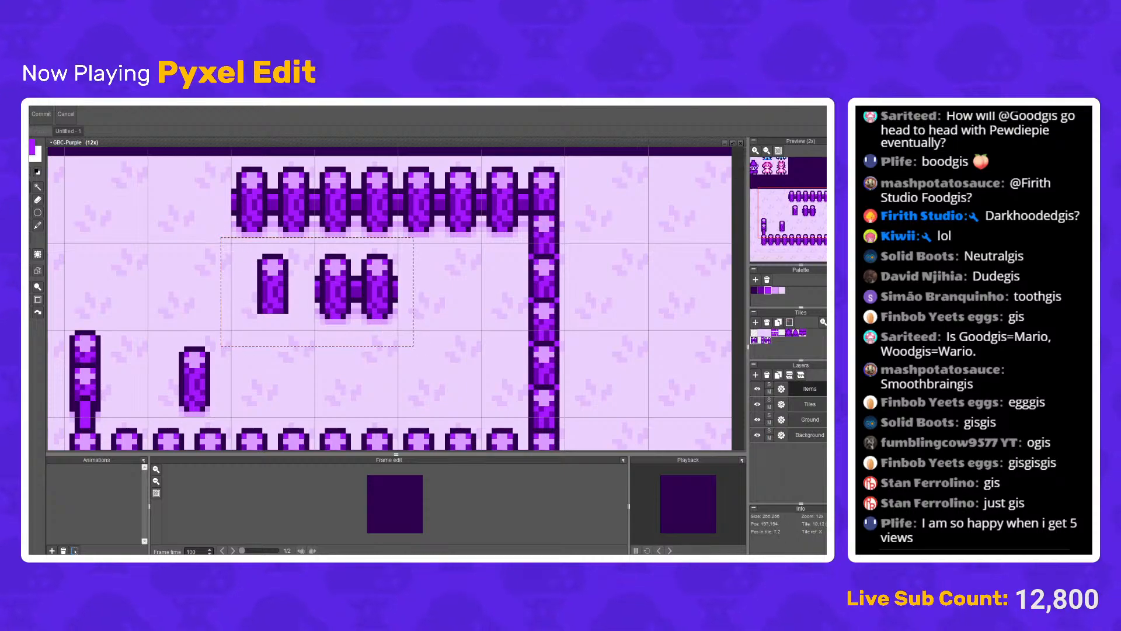
pyautogui.press('Delete')
# Step: Undo the last deletion and clear every loose post piece inside the fence area tile by tile instead
pyautogui.scroll(-2, 420, 278)
pyautogui.hotkey('ctrl', 'z')
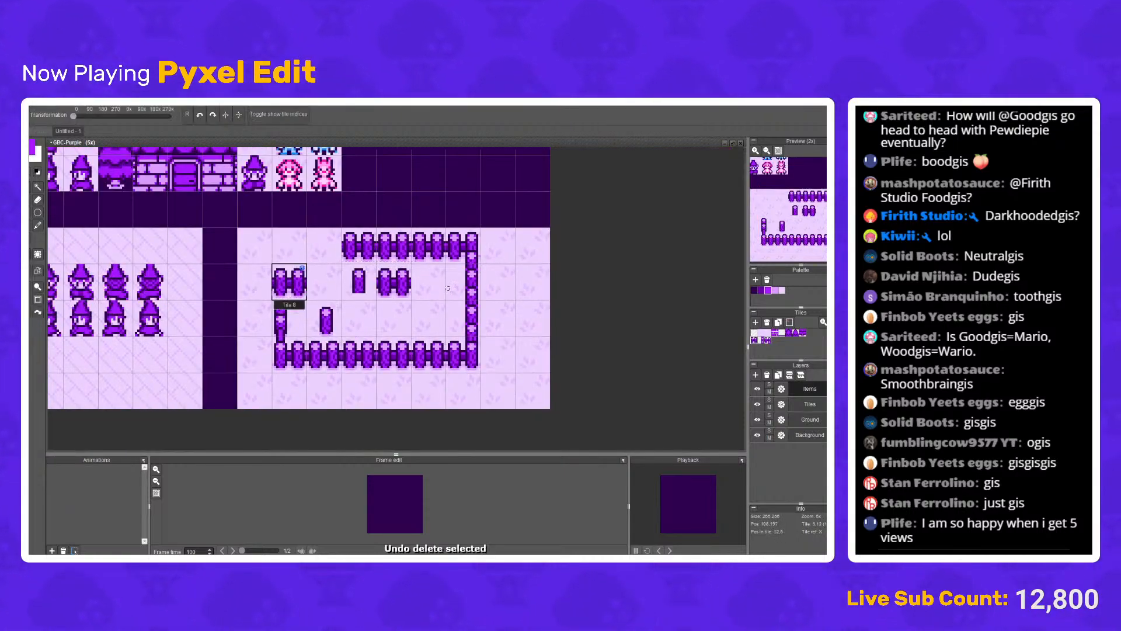
pyautogui.hotkey('ctrl', 'z')
pyautogui.hotkey('ctrl', 'z')
pyautogui.hotkey('ctrl', 'z')
pyautogui.hotkey('ctrl', 'z')
pyautogui.hotkey('ctrl', 'z')
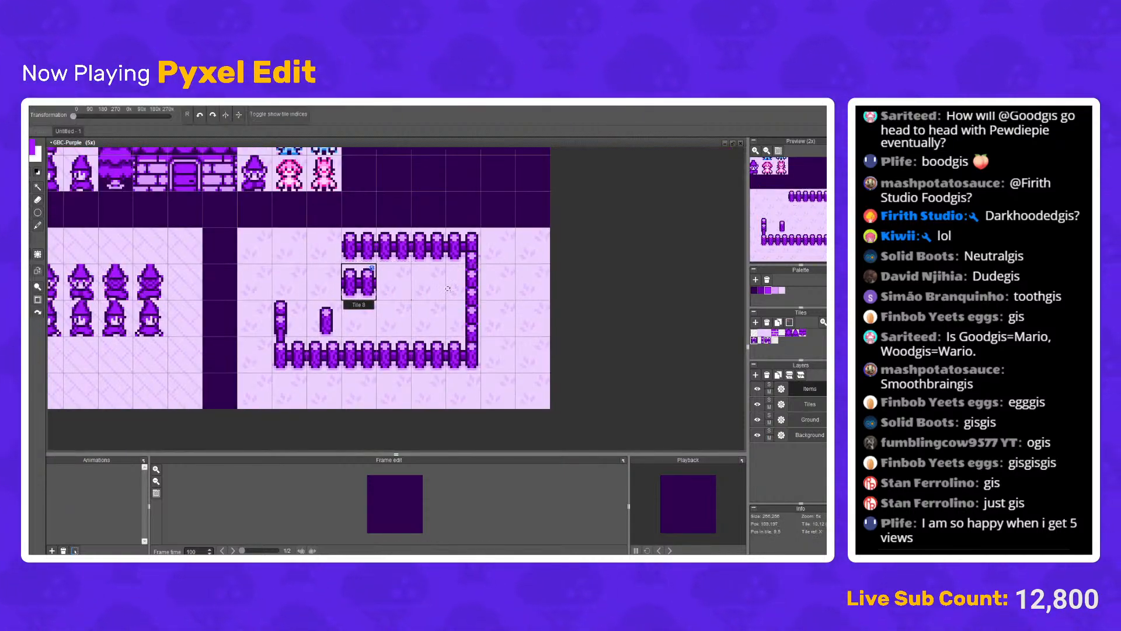
pyautogui.hotkey('ctrl', 'z')
pyautogui.hotkey('ctrl', 'z')
pyautogui.hotkey('ctrl', 'z')
pyautogui.hotkey('ctrl', 'z')
pyautogui.hotkey('ctrl', 'z')
pyautogui.hotkey('ctrl', 'z')
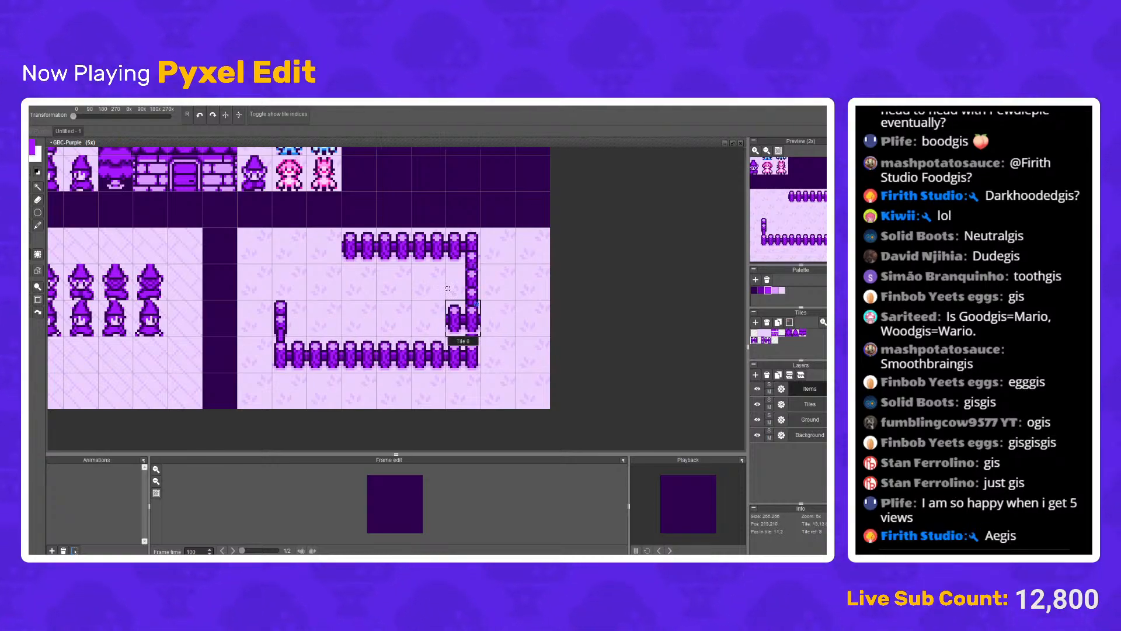
pyautogui.hotkey('ctrl', 'z')
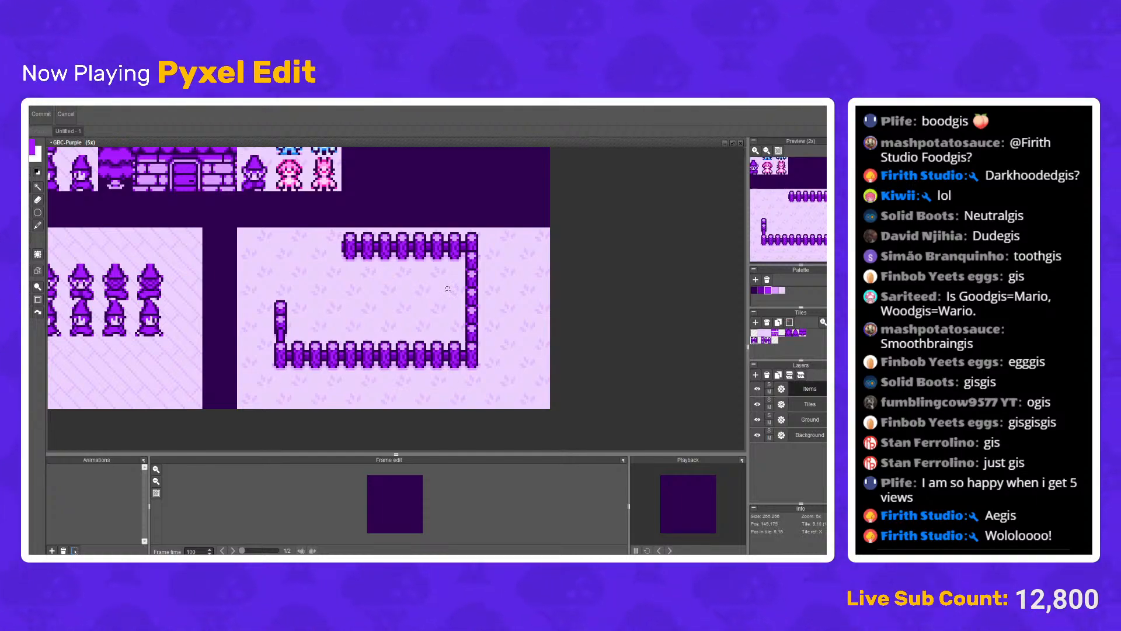
# Step: Copy a section of the right post column to the fence's left side, making a left column two tiles high
pyautogui.scroll(1, 448, 288)
pyautogui.scroll(1, 447, 288)
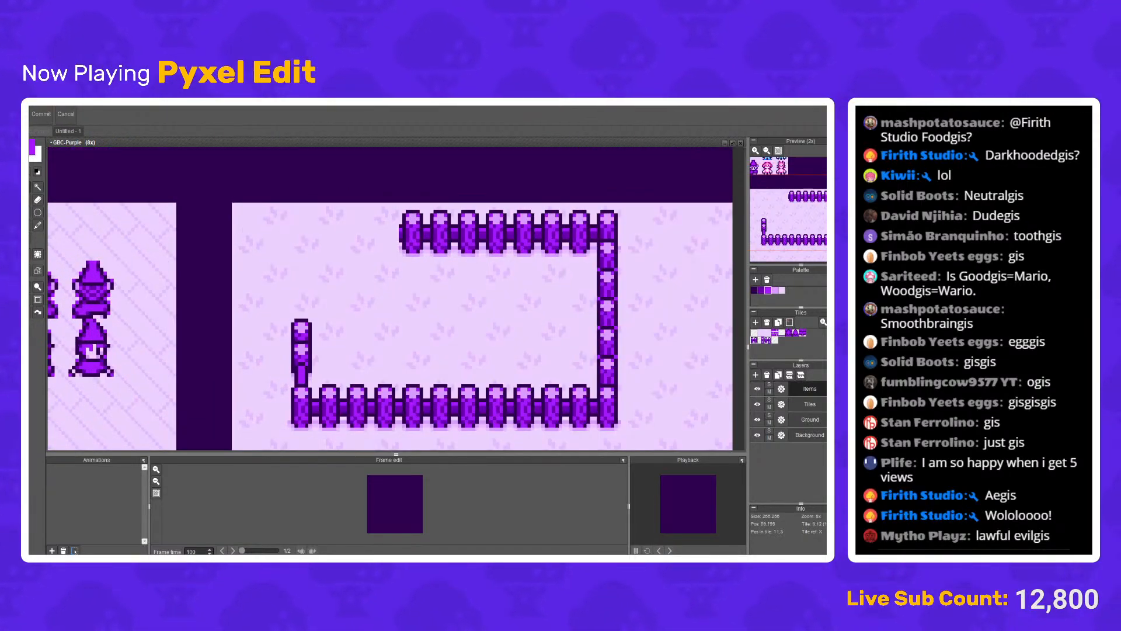
pyautogui.press('Return')
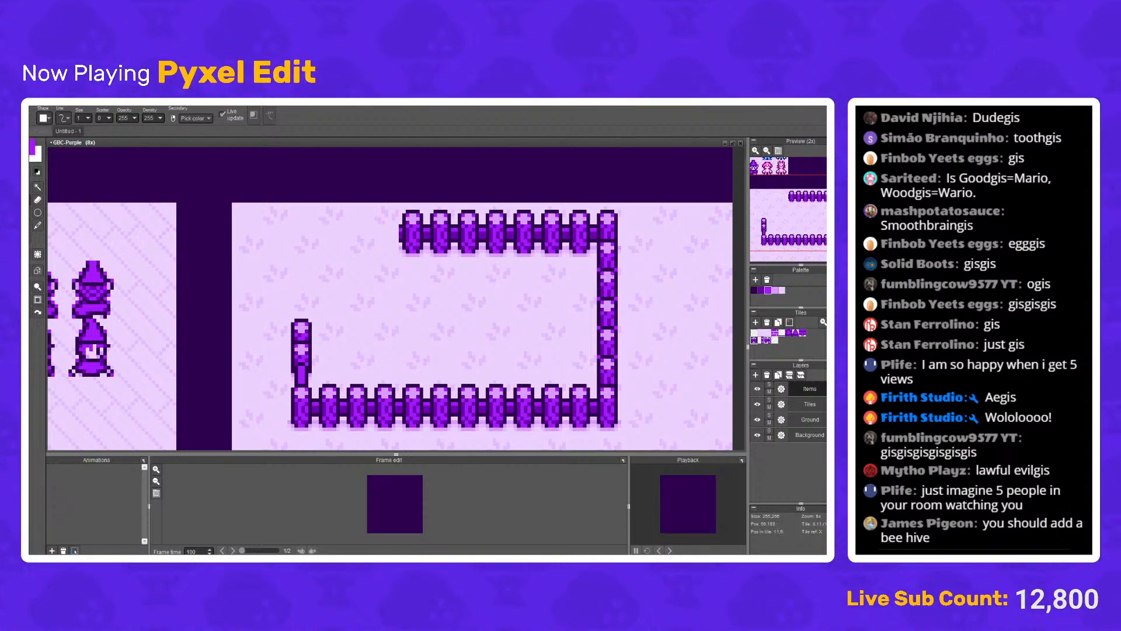
pyautogui.press('s')
pyautogui.press('g')
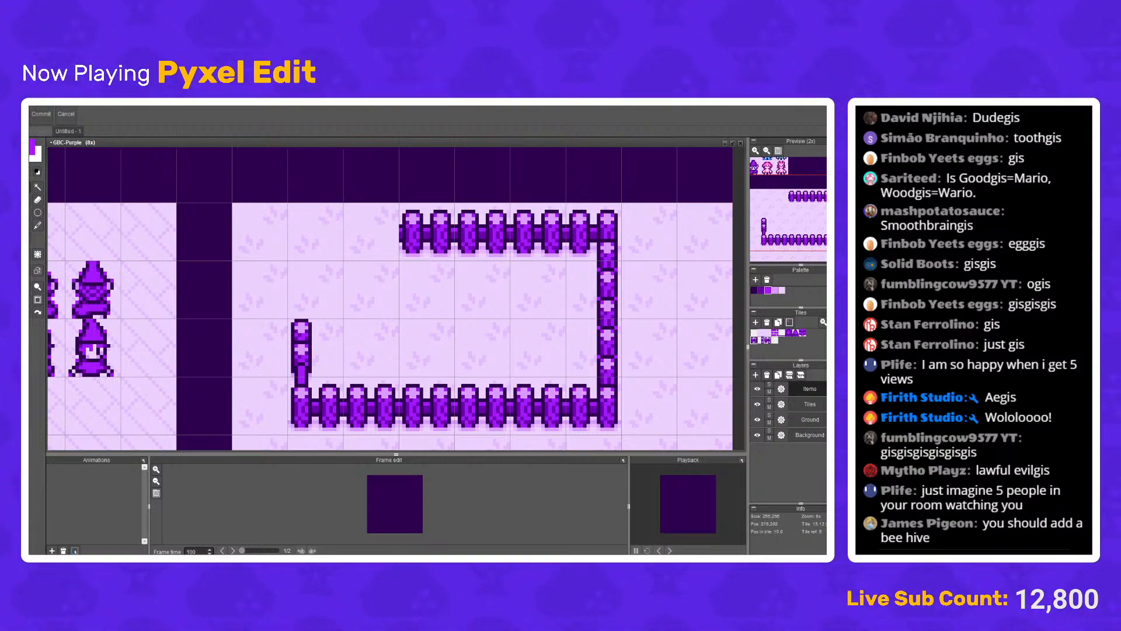
pyautogui.moveTo(597, 319); pyautogui.dragTo(287, 378)
pyautogui.hotkey('ctrl', 'c')
pyautogui.hotkey('ctrl', 'v')
pyautogui.scroll(1, 312, 316)
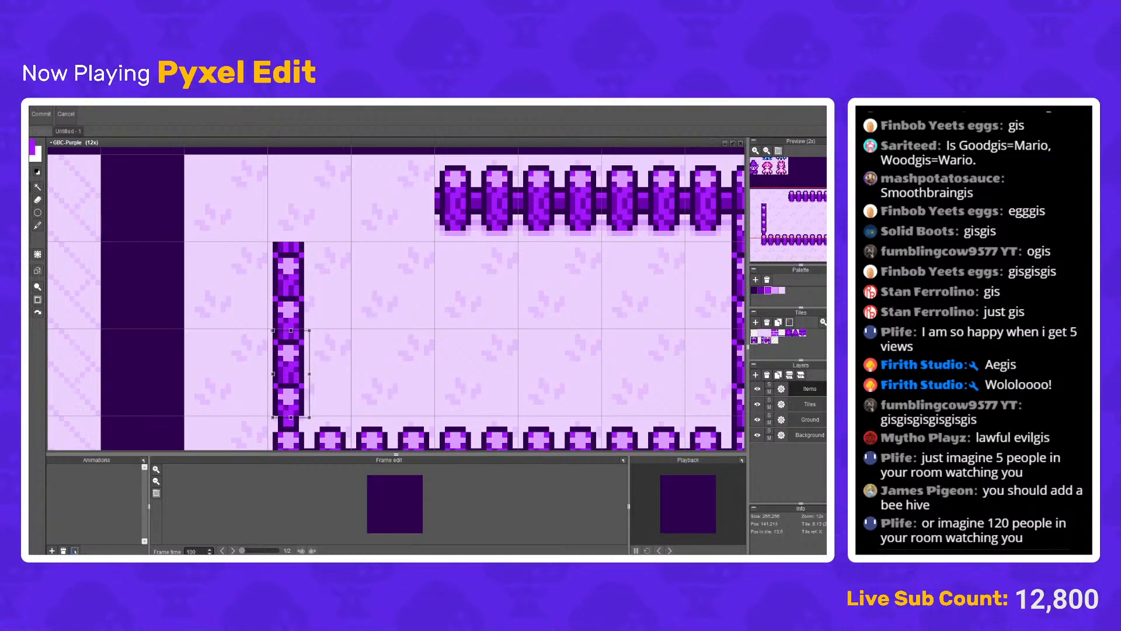
pyautogui.press('Return')
# Step: Close the narrow gap where the left post column meets the bottom-left corner post
pyautogui.scroll(-1, 288, 379)
pyautogui.scroll(1, 465, 416)
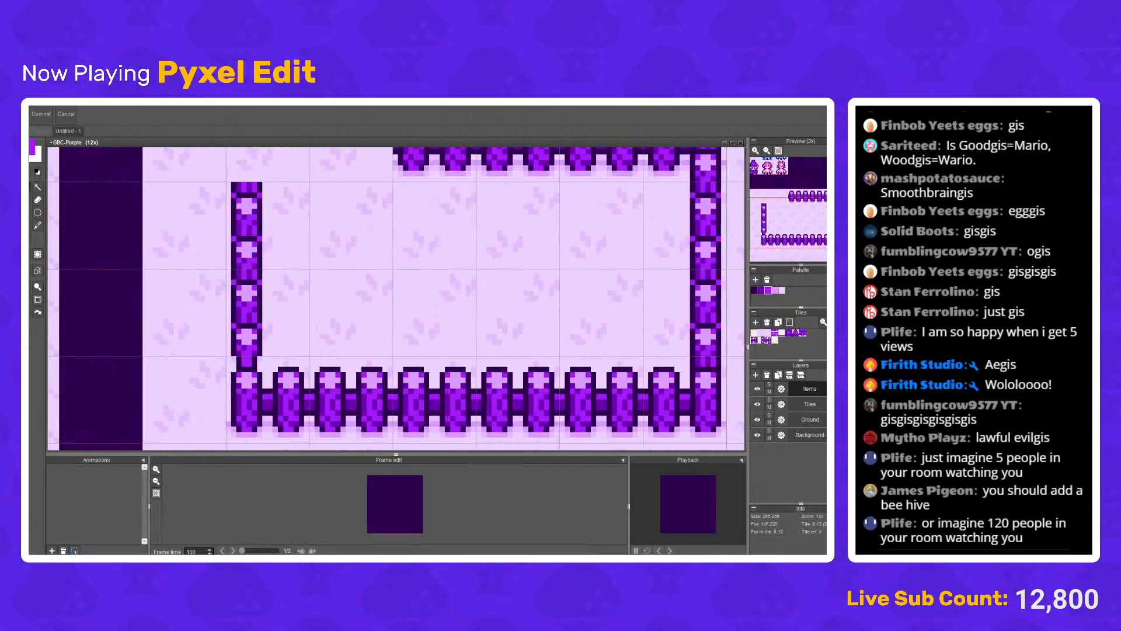
pyautogui.moveTo(250, 367)
pyautogui.mouseDown()
pyautogui.moveTo(395, 316)
pyautogui.moveTo(239, 362)
pyautogui.moveTo(257, 368)
pyautogui.moveTo(249, 371)
pyautogui.mouseUp()
pyautogui.scroll(-2, 248, 371)
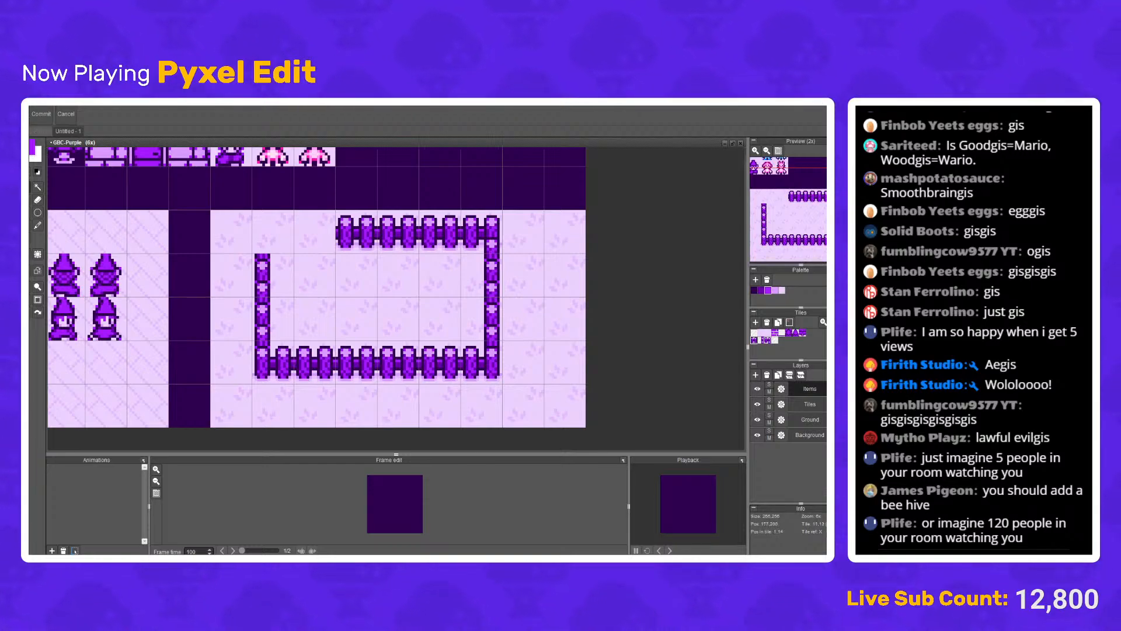
# Step: Add one more two-post fence tile to the left end of the top fence row
pyautogui.scroll(2, 310, 279)
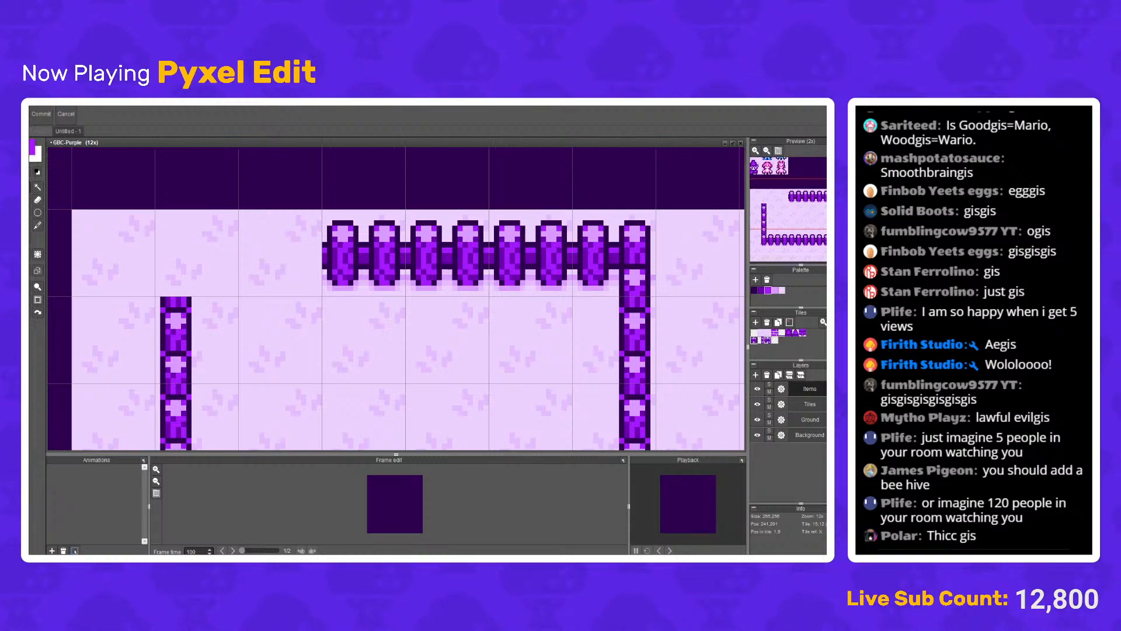
pyautogui.press('t')
pyautogui.click(275, 291)
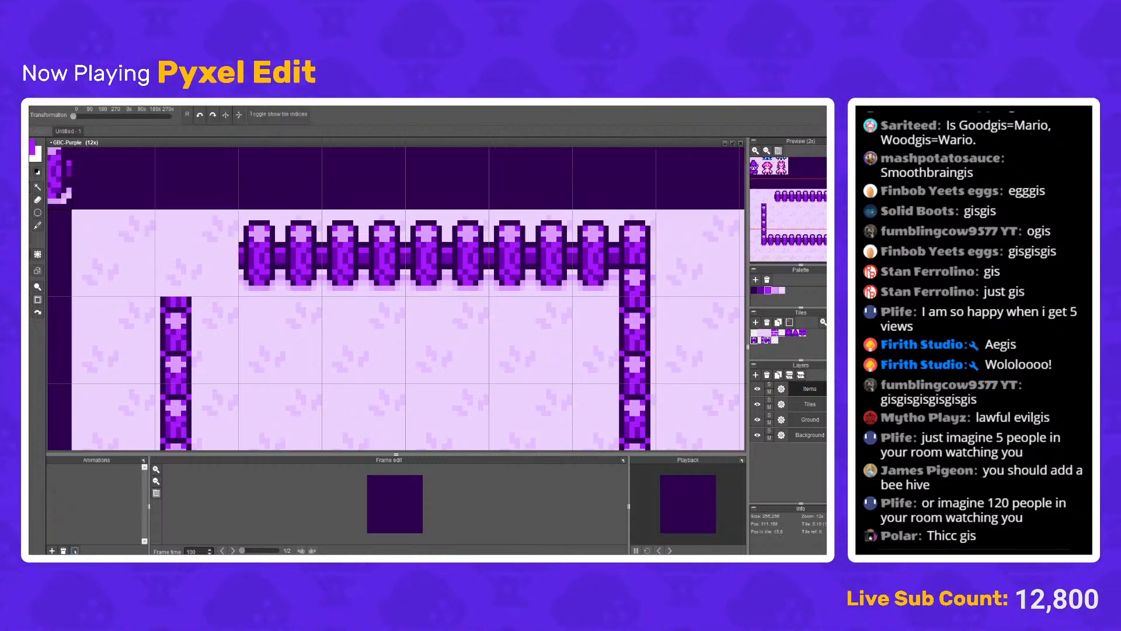
# Step: Copy the leftmost two-post segment one tile further left so the top row reaches above the left column
pyautogui.press('m')
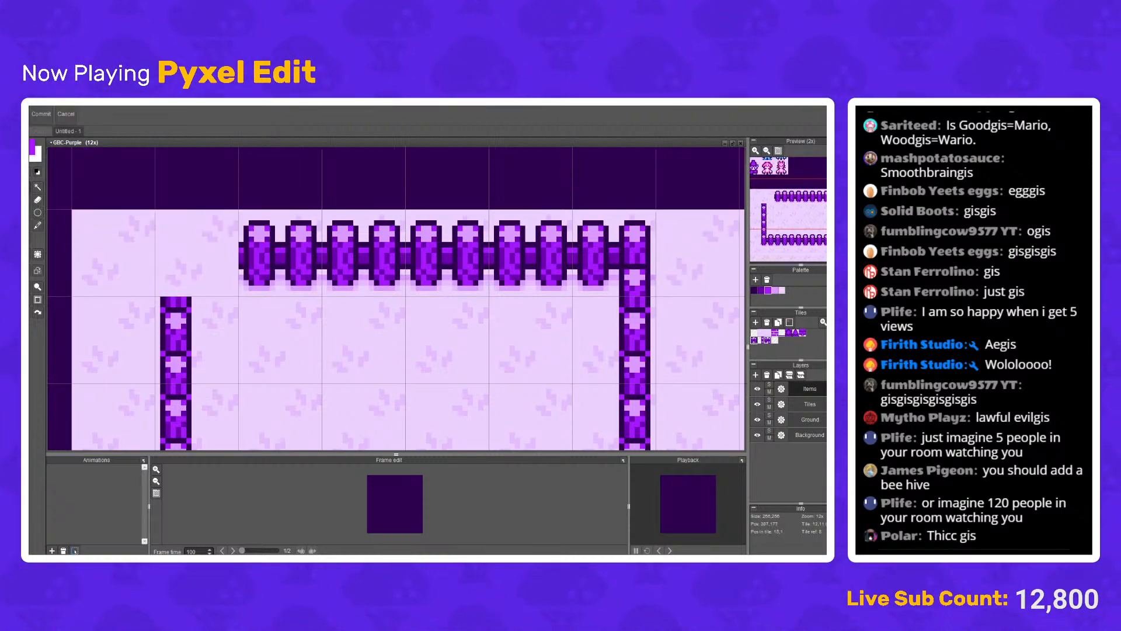
pyautogui.moveTo(239, 207); pyautogui.dragTo(239, 279)
pyautogui.hotkey('ctrl', 'c')
pyautogui.hotkey('ctrl', 'v')
pyautogui.press('Return')
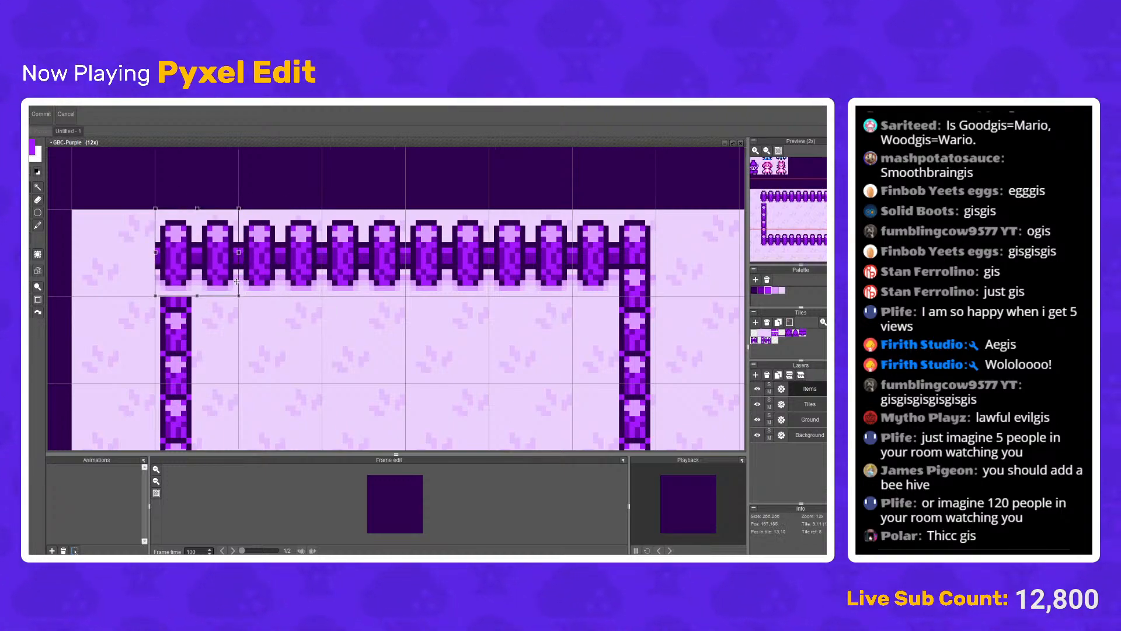
pyautogui.hotkey('ctrl', 'd')
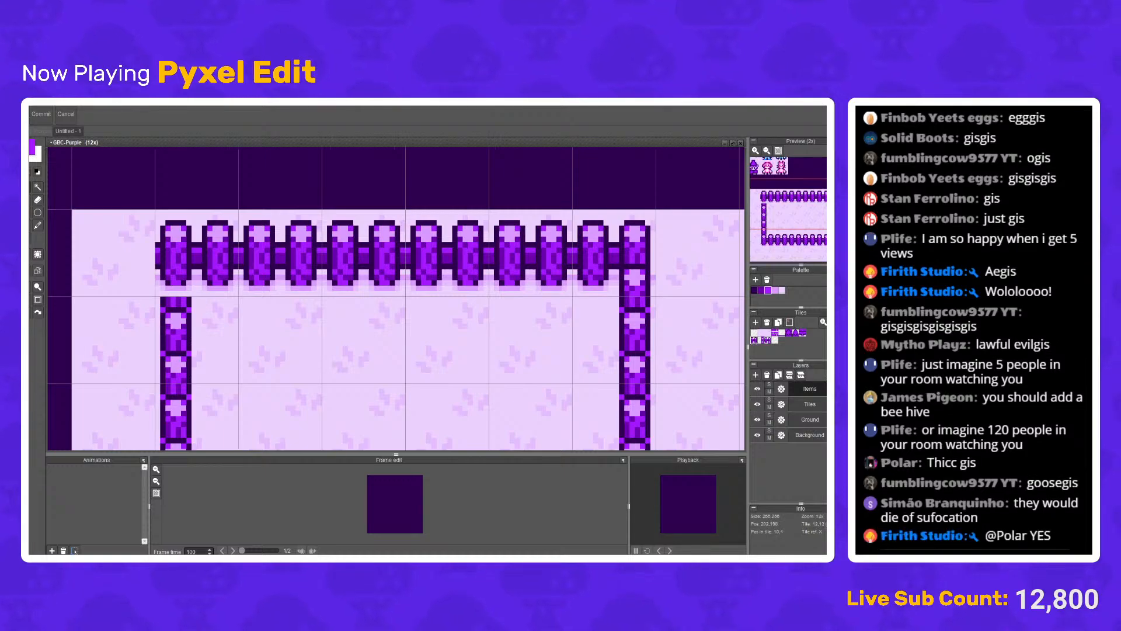
# Step: Erase the rail stub sticking out to the left of the top-left corner post
pyautogui.scroll(3, 146, 251)
pyautogui.press('b')
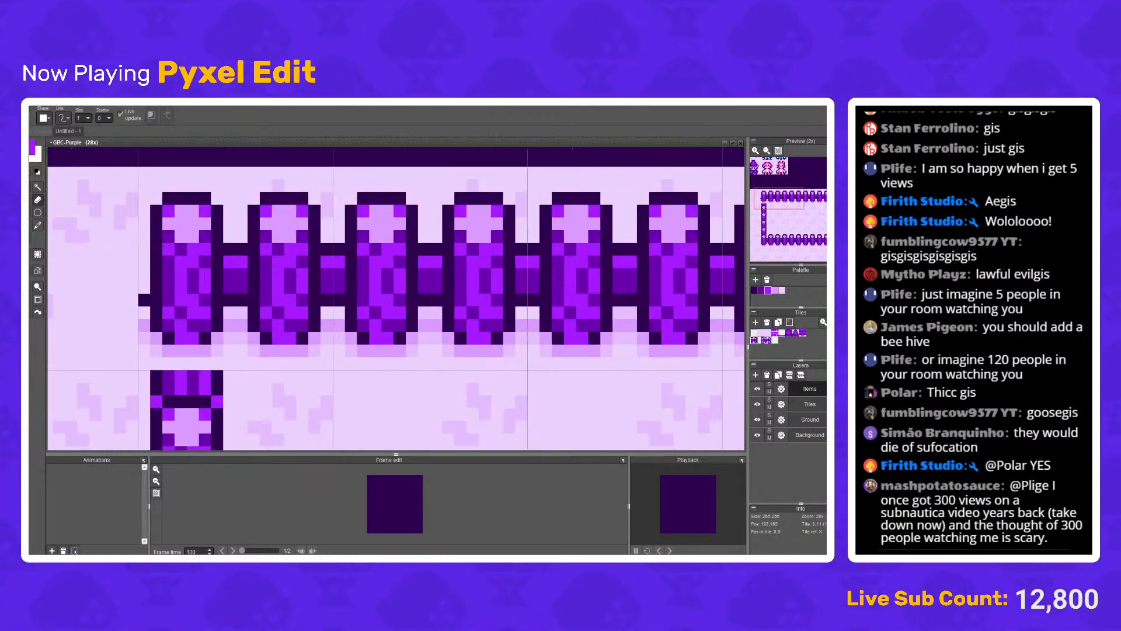
pyautogui.scroll(-4, 156, 300)
# Step: Copy a section of the left post column upward so it joins the top-left corner post
pyautogui.scroll(3, 182, 418)
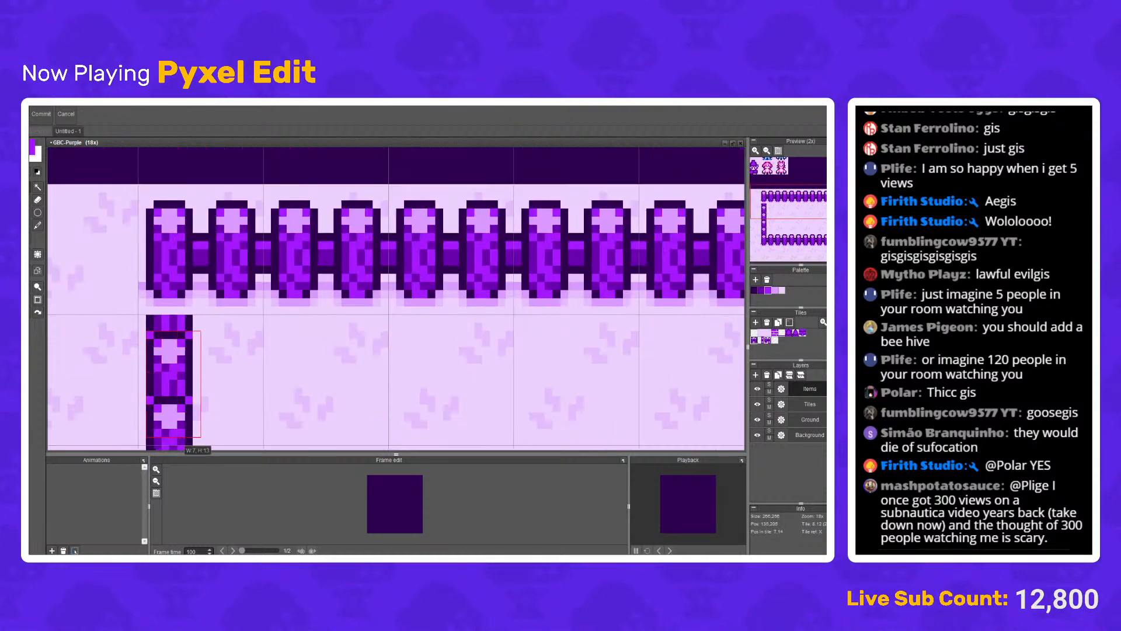
pyautogui.moveTo(188, 367); pyautogui.dragTo(183, 315)
pyautogui.scroll(-5, 183, 315)
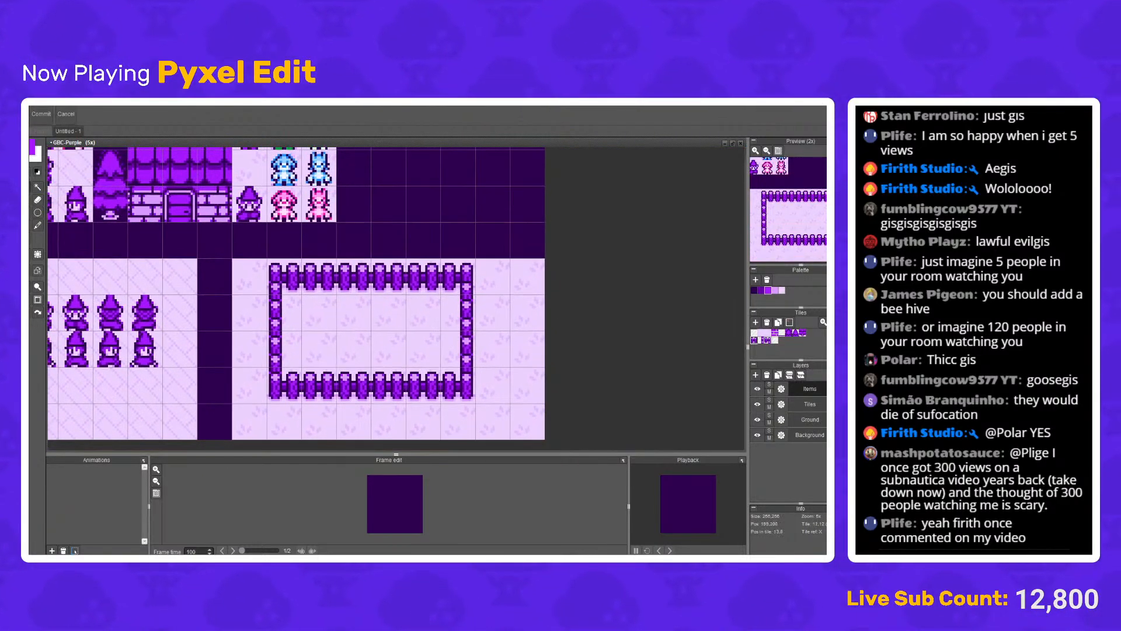
# Step: Remove two fence tiles from the middle of the bottom row to open an entrance in the enclosure
pyautogui.scroll(-2, 385, 341)
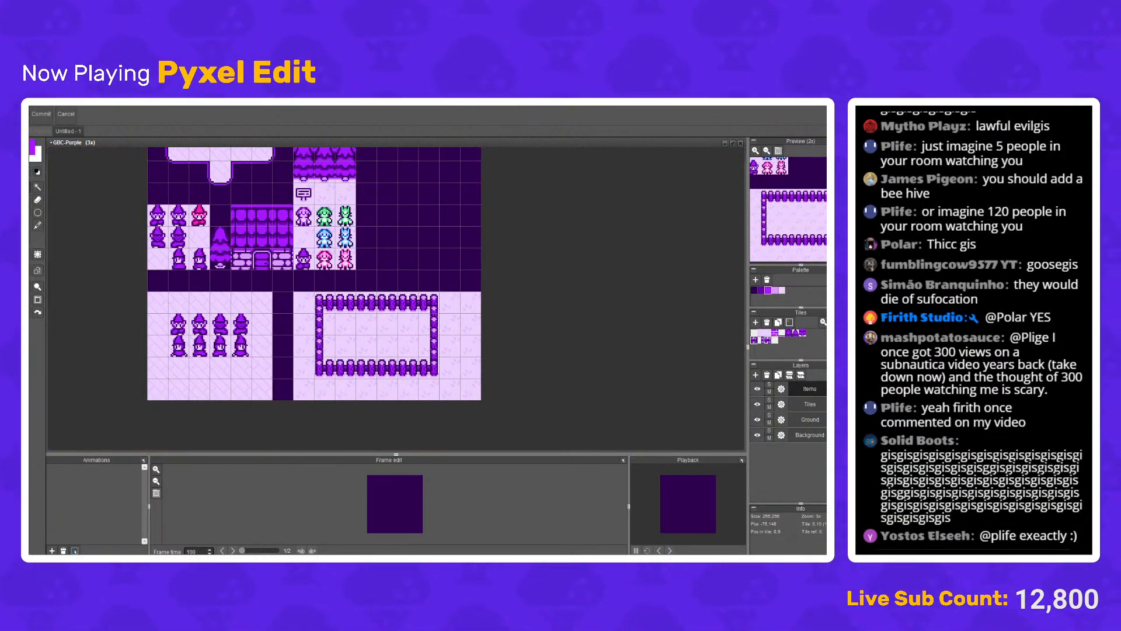
pyautogui.scroll(1, 424, 321)
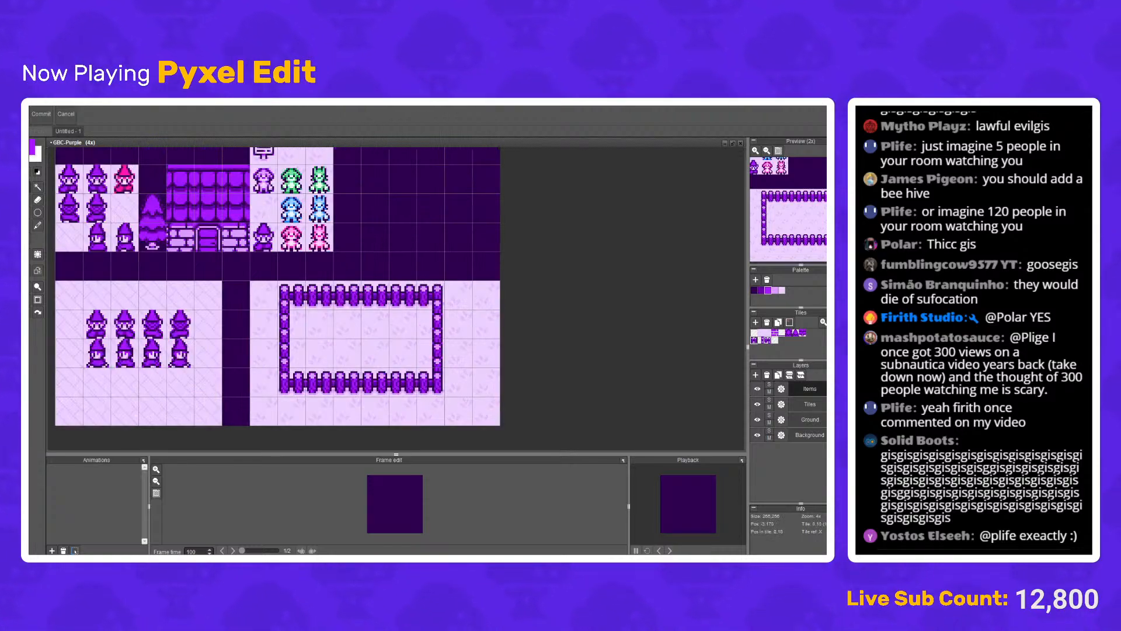
pyautogui.scroll(-3, 543, 325)
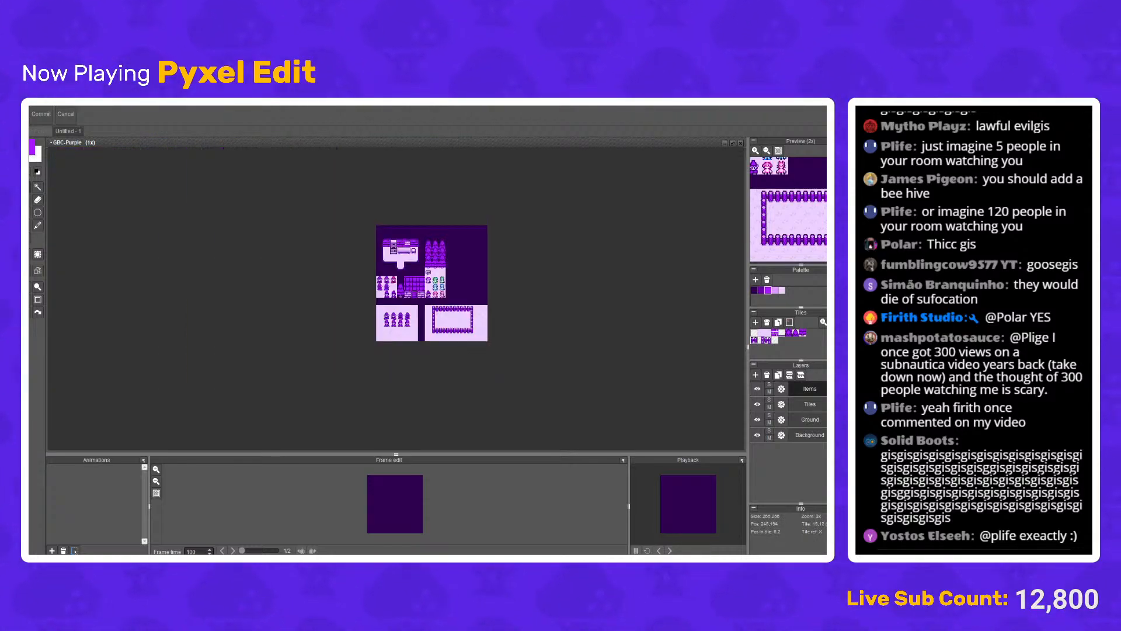
pyautogui.scroll(2, 542, 325)
pyautogui.scroll(1, 431, 317)
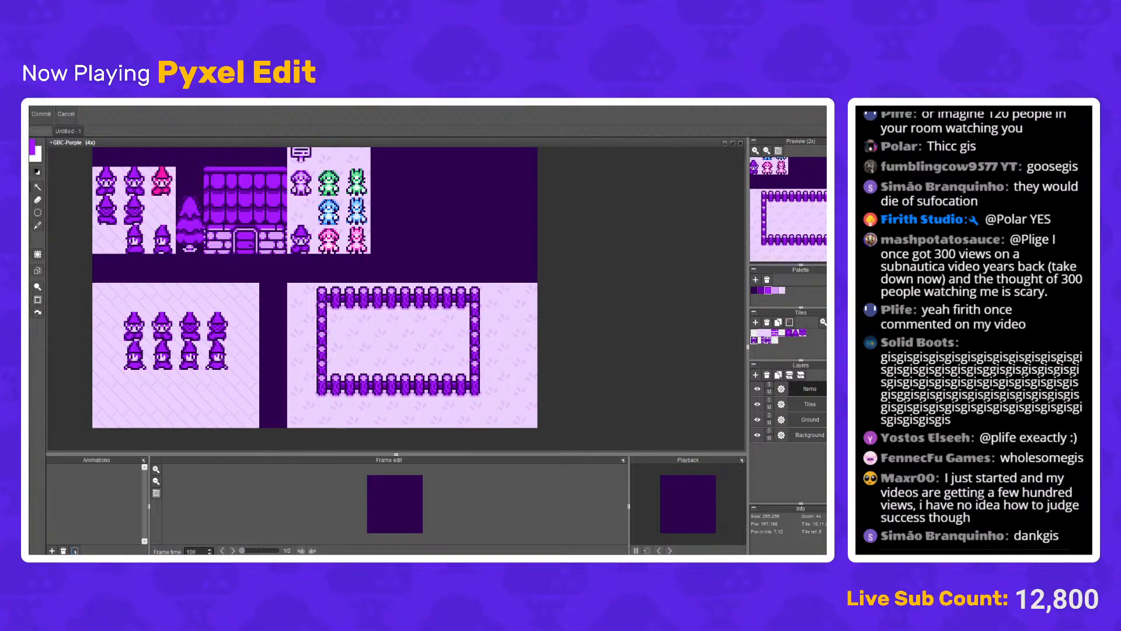
pyautogui.scroll(1, 370, 331)
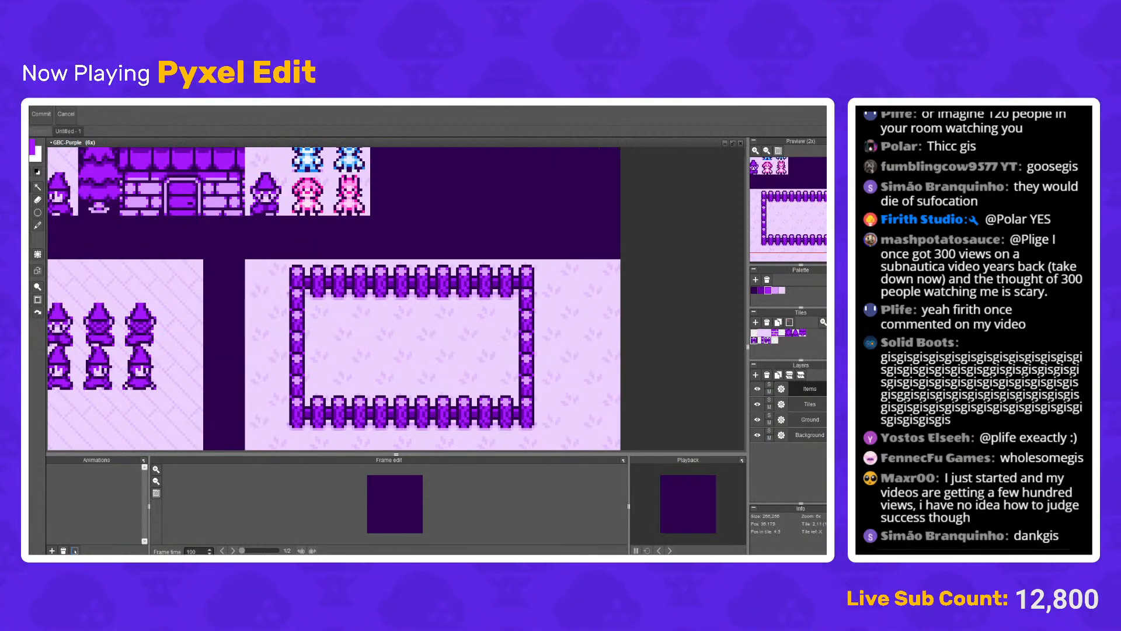
pyautogui.press('t')
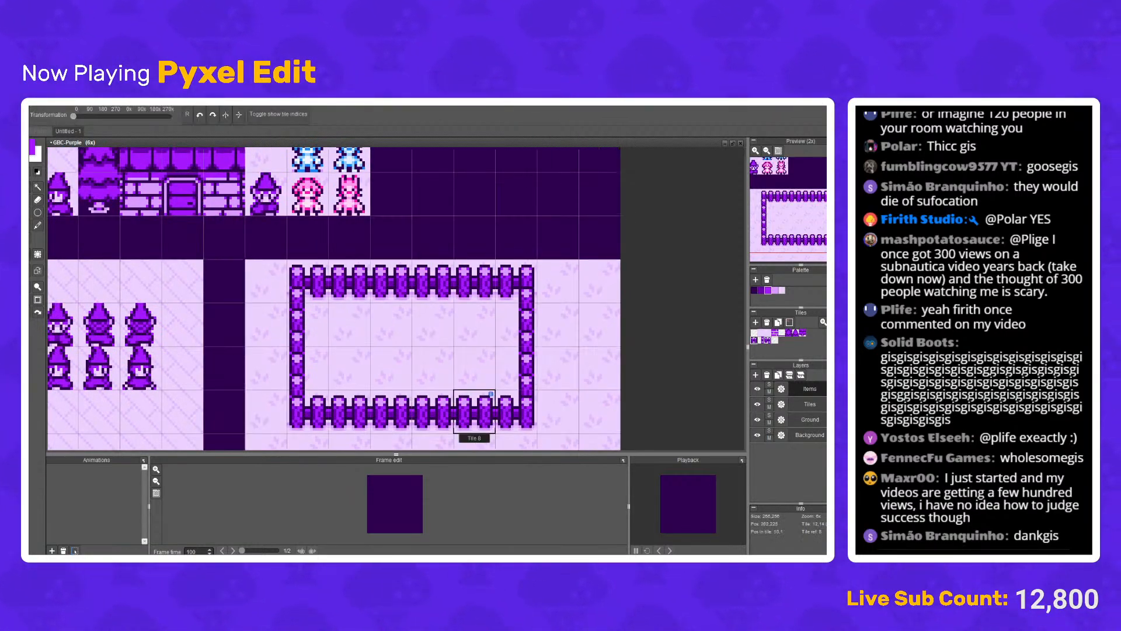
pyautogui.keyDown('shift'); pyautogui.click(392, 402); pyautogui.keyUp('shift')
pyautogui.keyDown('ctrl'); pyautogui.click(434, 403); pyautogui.keyUp('ctrl')
pyautogui.keyDown('ctrl'); pyautogui.click(395, 403); pyautogui.keyUp('ctrl')
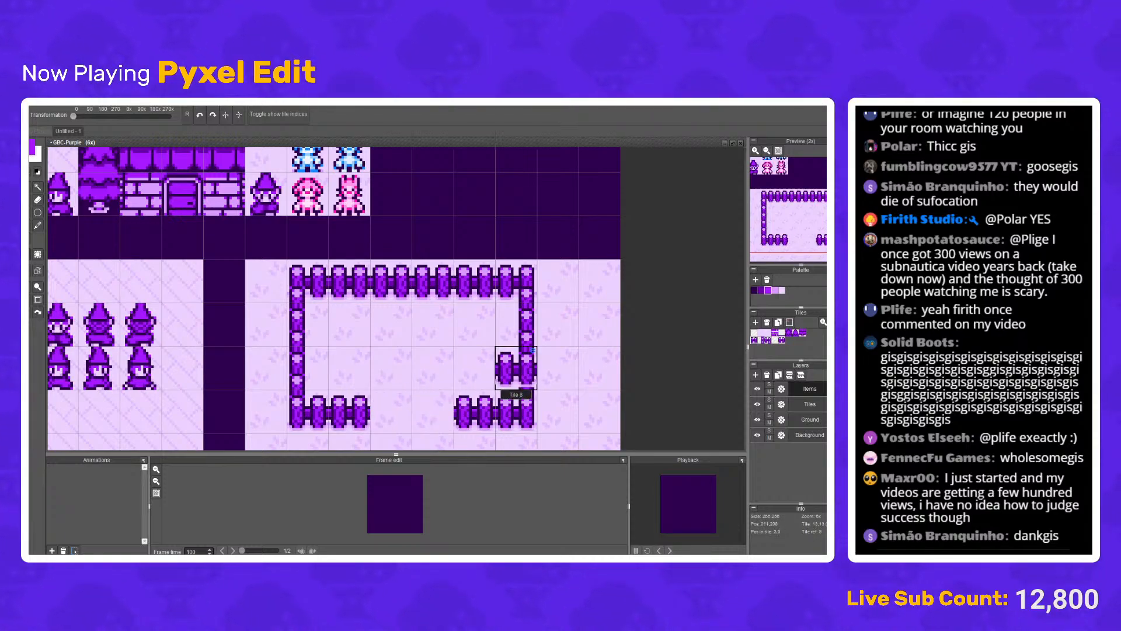
# Step: Draw a small bright-purple ring-shaped flower head with a one-pixel centre hole inside the enclosure near its top-left corner
pyautogui.press('b')
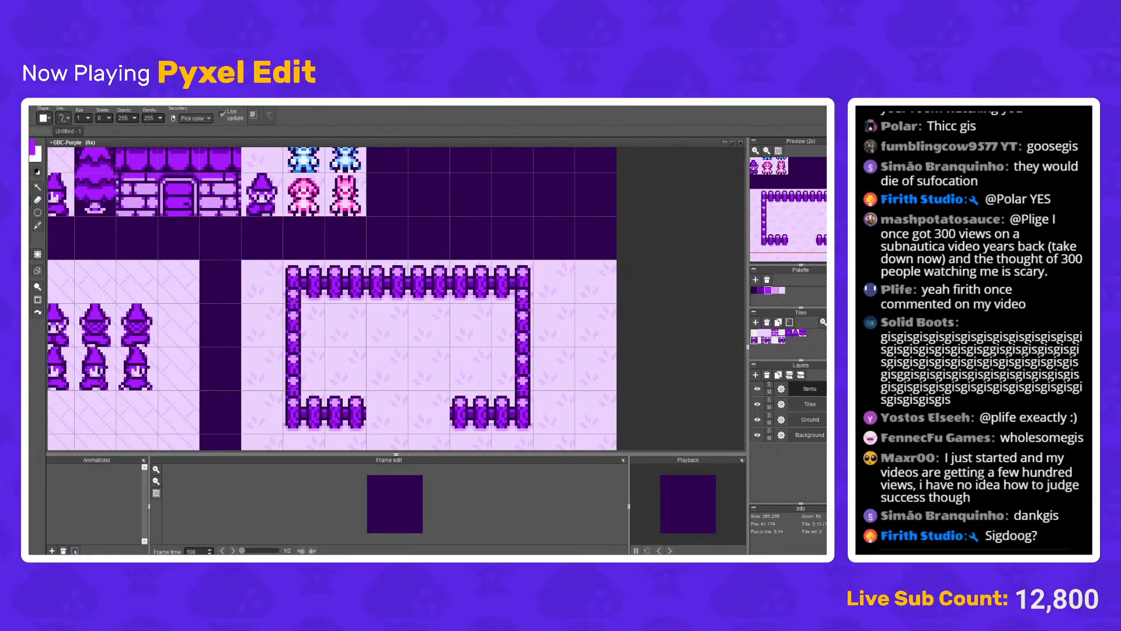
pyautogui.scroll(2, 313, 312)
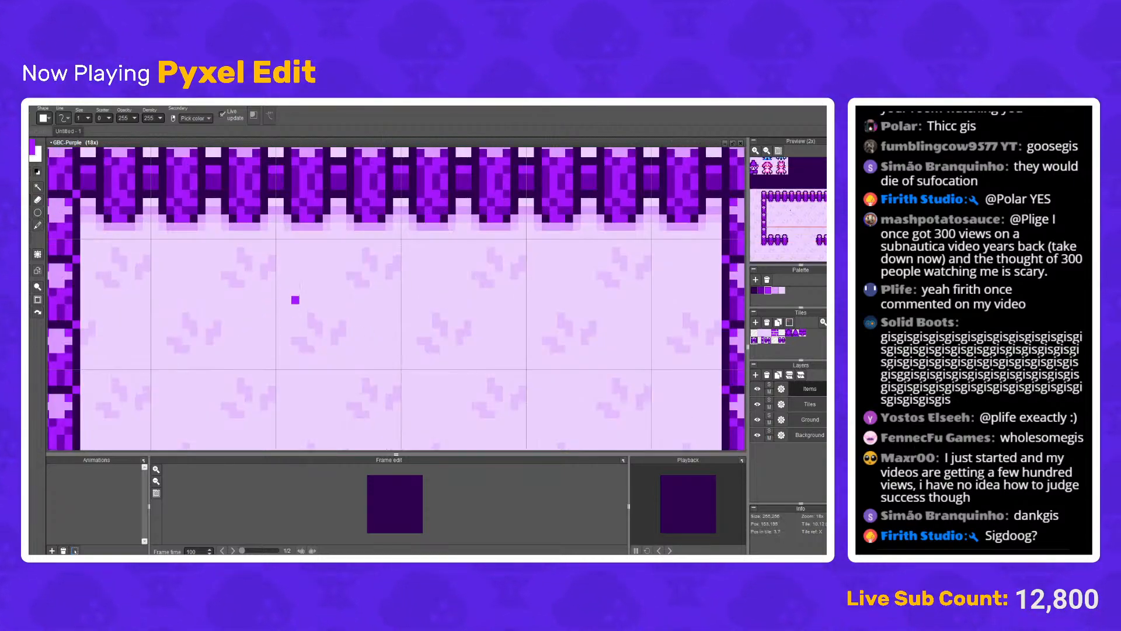
pyautogui.scroll(1, 295, 299)
pyautogui.click(213, 303)
pyautogui.click(225, 303)
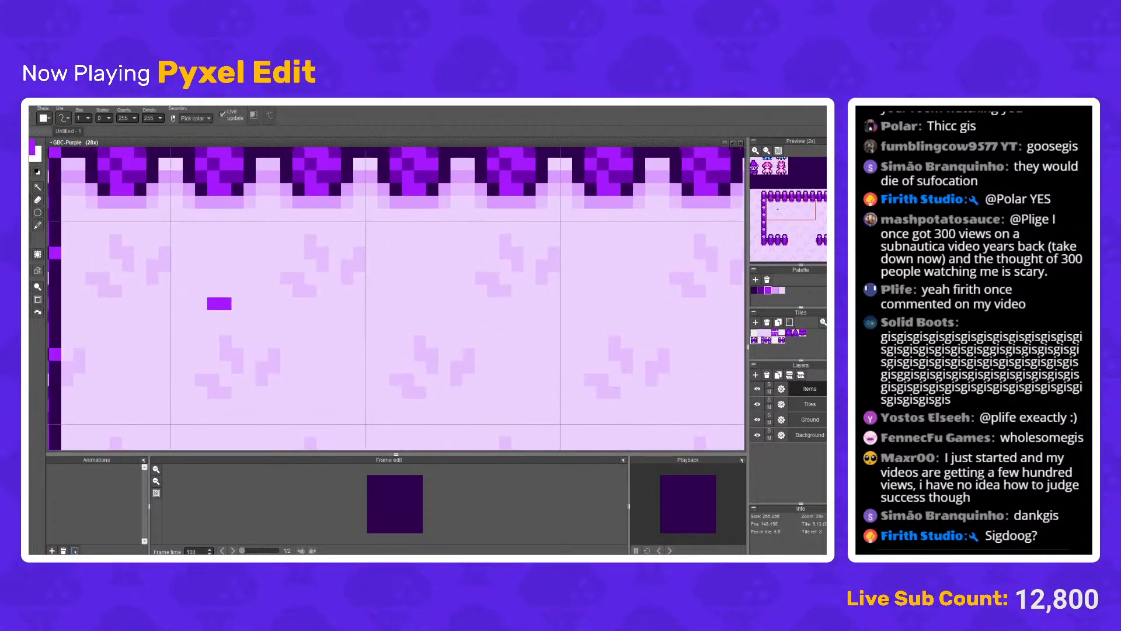
pyautogui.click(226, 290)
pyautogui.moveTo(225, 315)
pyautogui.mouseDown()
pyautogui.moveTo(262, 315)
pyautogui.moveTo(250, 291)
pyautogui.moveTo(250, 303)
pyautogui.mouseUp()
pyautogui.press('e')
pyautogui.click(261, 290)
pyautogui.click(261, 316)
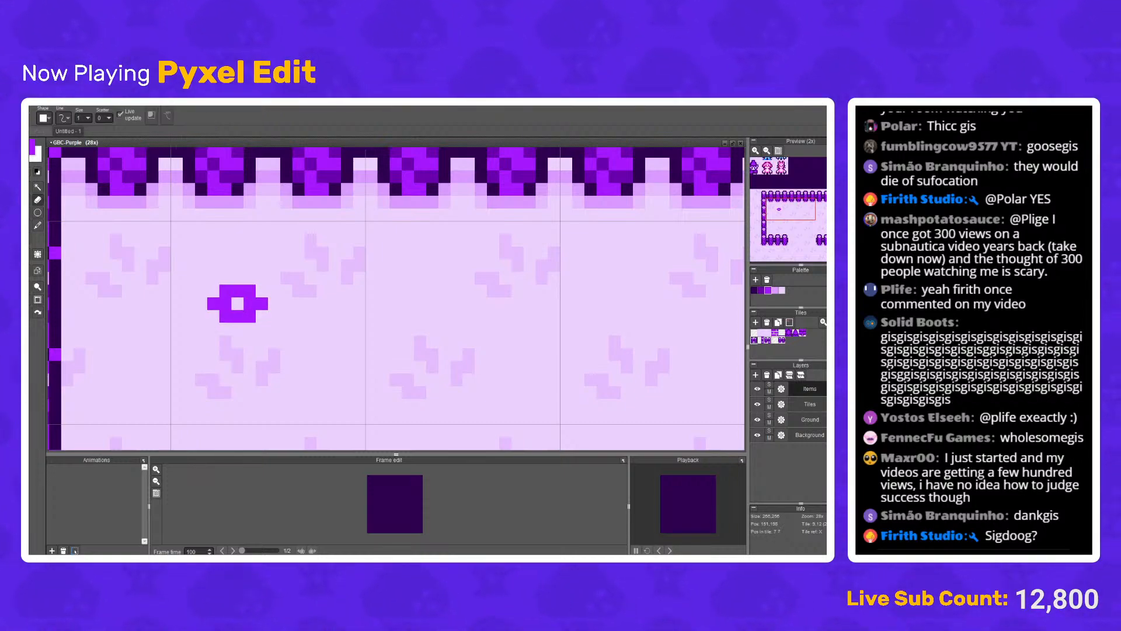
# Step: Add a darker purple stem and two upturned base leaves below the ring-shaped flower head
pyautogui.press('b')
pyautogui.scroll(-3, 250, 341)
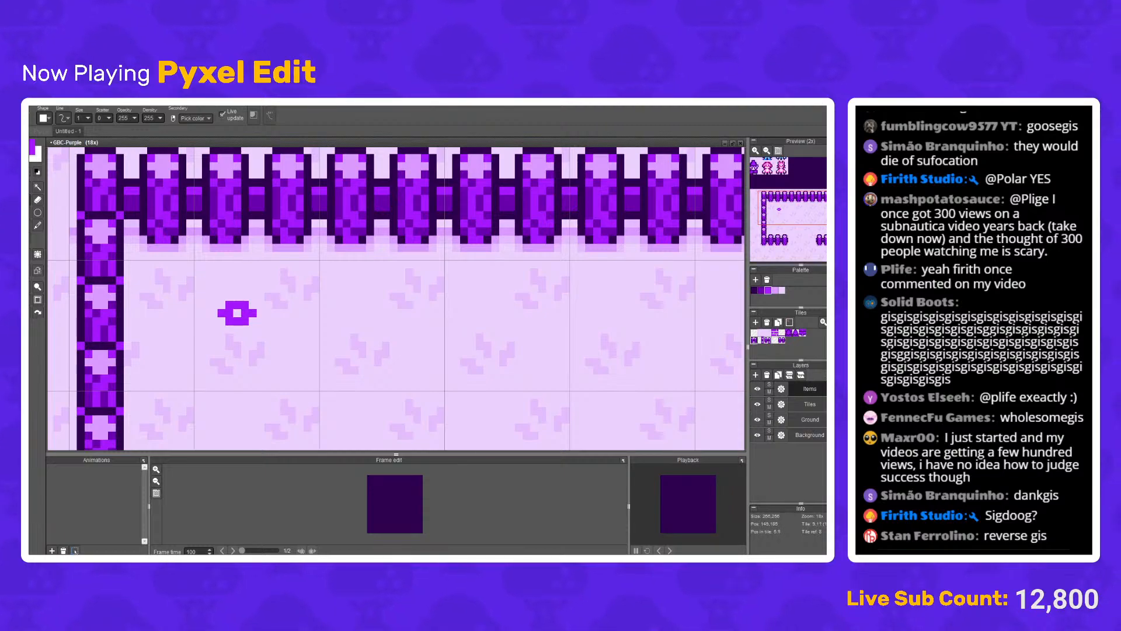
pyautogui.rightClick(237, 210)
pyautogui.scroll(3, 248, 316)
pyautogui.click(229, 333)
pyautogui.click(228, 347)
pyautogui.click(228, 359)
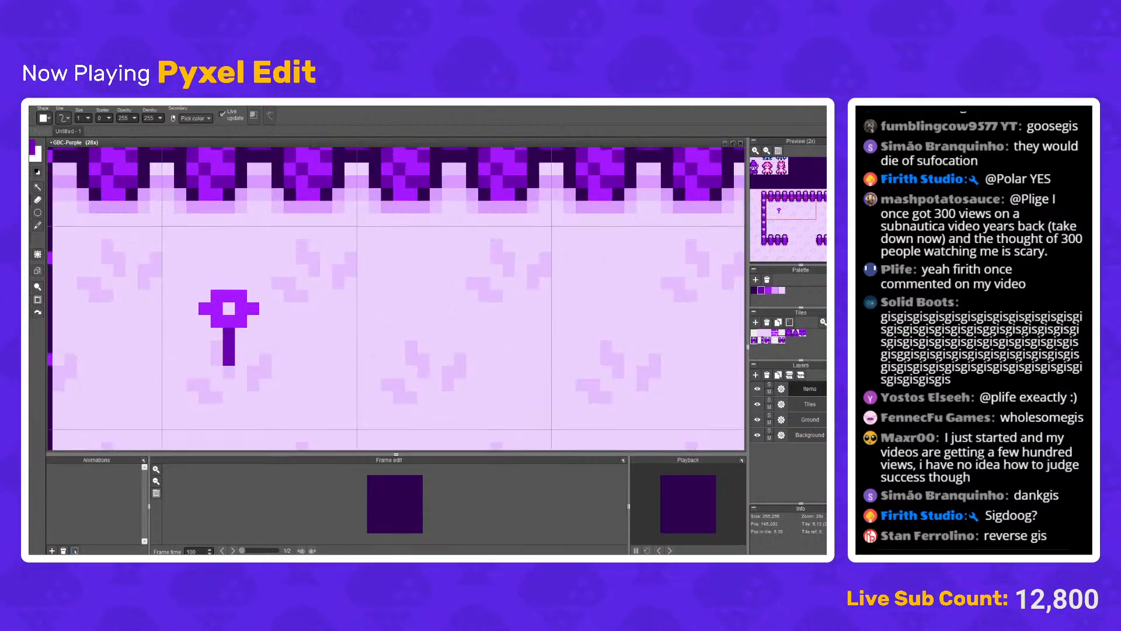
pyautogui.click(217, 358)
pyautogui.click(204, 346)
pyautogui.click(241, 358)
pyautogui.click(253, 347)
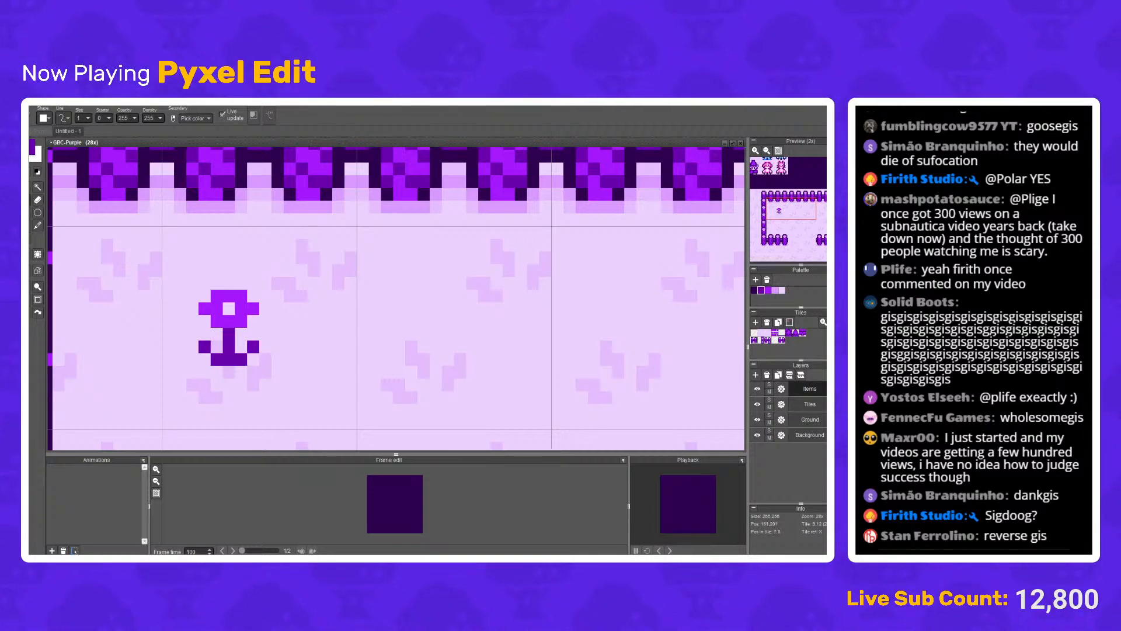
pyautogui.scroll(-2, 320, 345)
pyautogui.scroll(2, 317, 335)
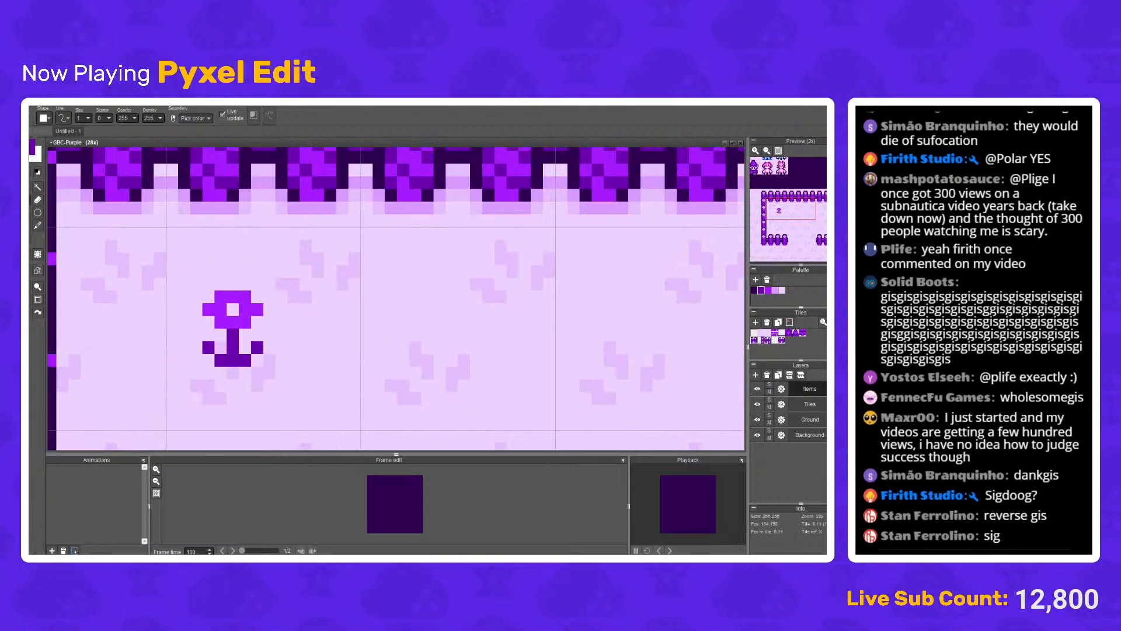
# Step: Select the ring-shaped flower, delete it, and clear the selection
pyautogui.click(27, 186)
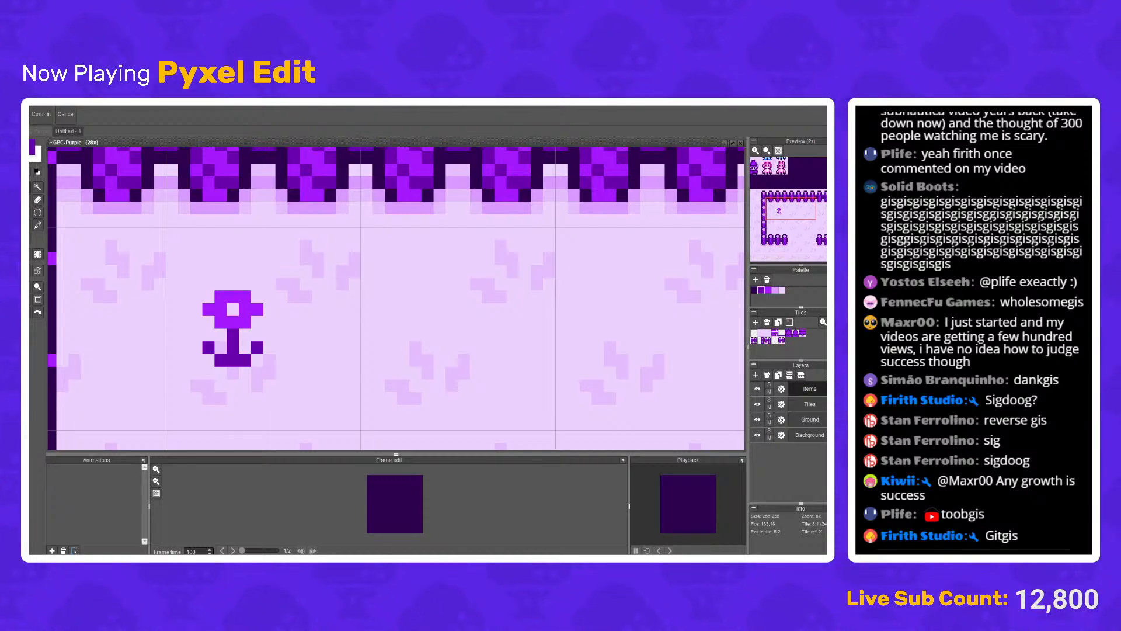
pyautogui.moveTo(202, 278); pyautogui.dragTo(324, 417)
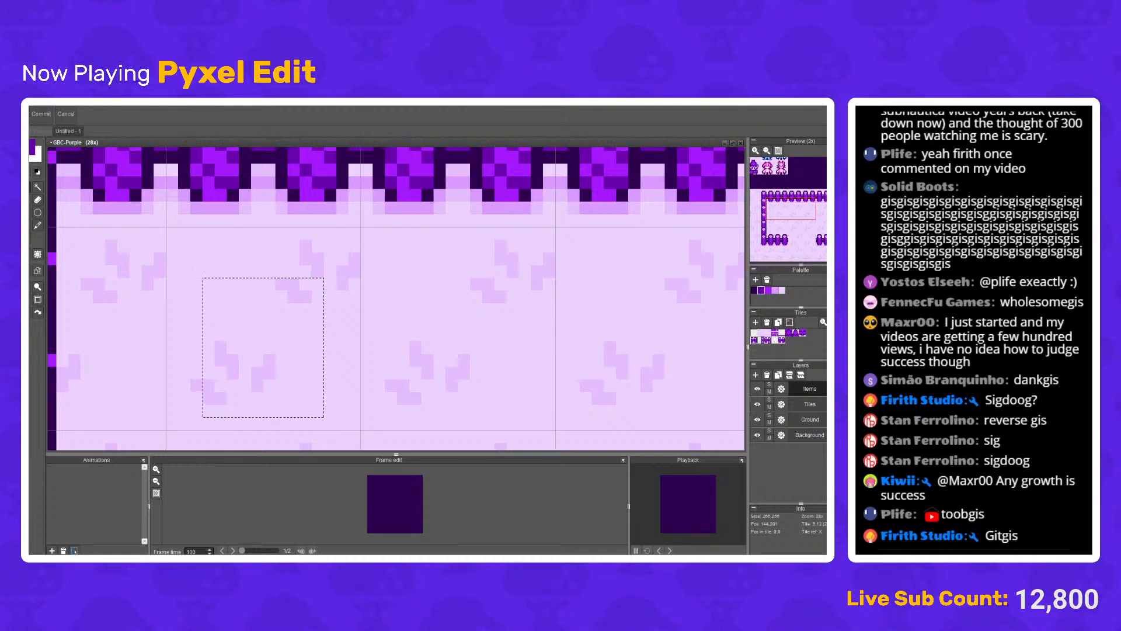
pyautogui.click(27, 200)
pyautogui.press('g')
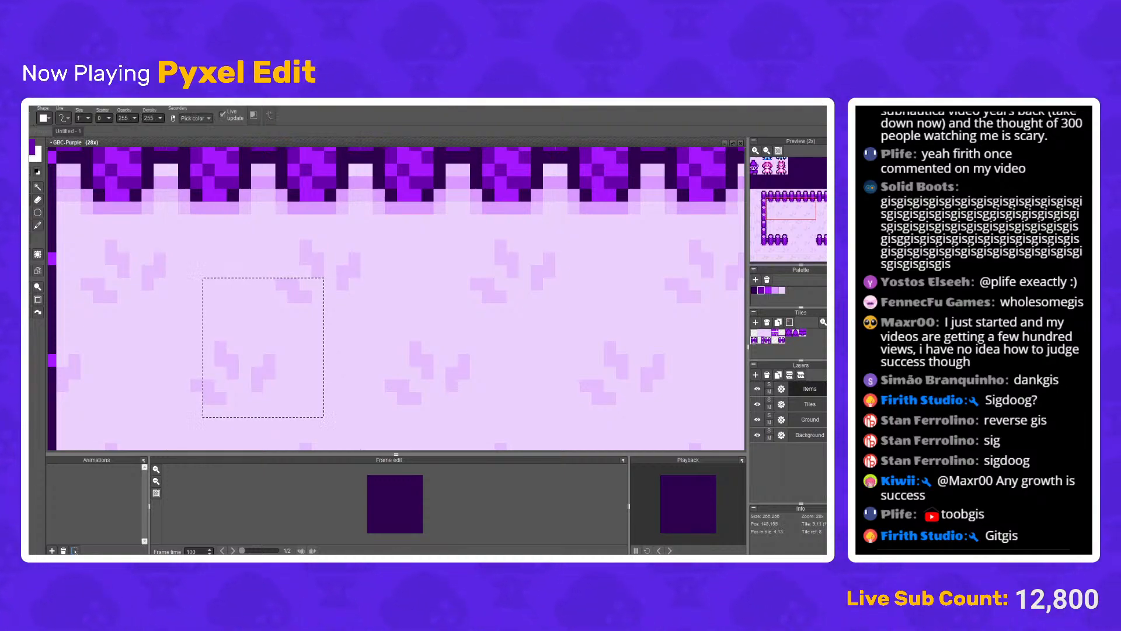
pyautogui.press('g')
pyautogui.hotkey('ctrl', 'd')
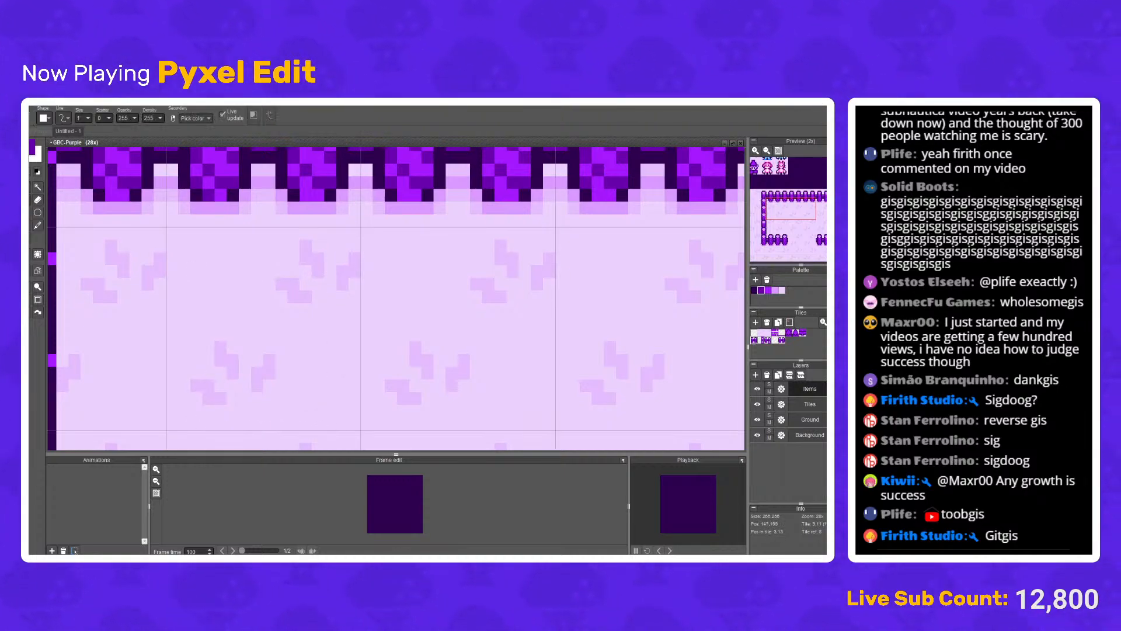
# Step: Draw a solid bright-purple tulip head, five pixels wide, with a narrower base and two notches in its top edge
pyautogui.rightClick(209, 195)
pyautogui.click(38, 213)
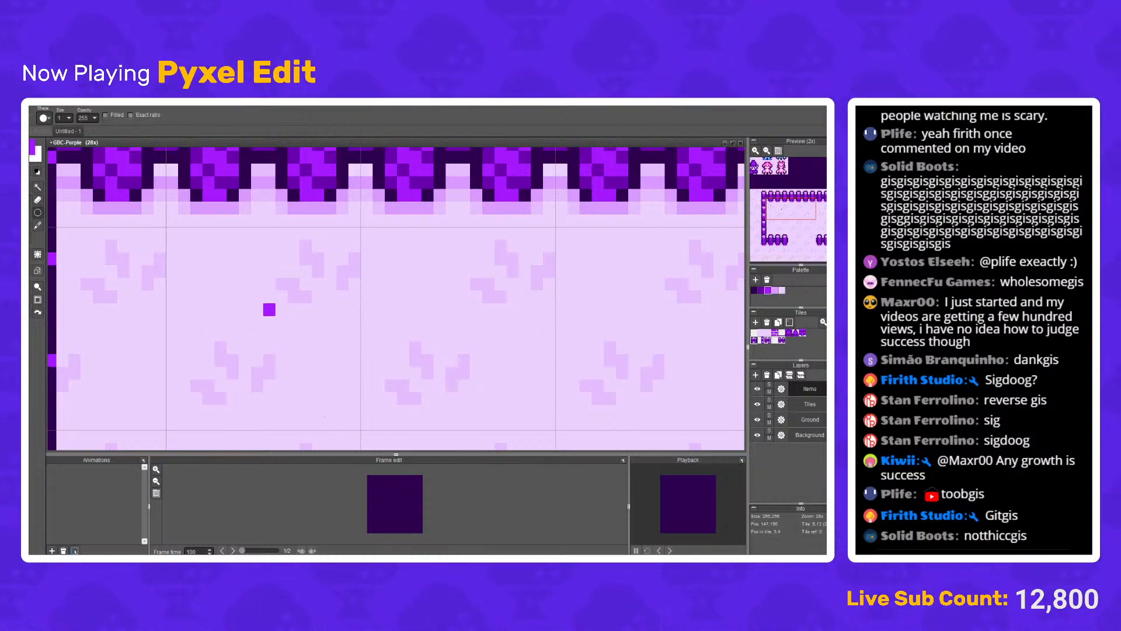
pyautogui.click(37, 199)
pyautogui.scroll(1, 283, 283)
pyautogui.moveTo(182, 266)
pyautogui.mouseDown()
pyautogui.moveTo(182, 319)
pyautogui.moveTo(198, 319)
pyautogui.moveTo(214, 302)
pyautogui.mouseUp()
pyautogui.moveTo(198, 301)
pyautogui.mouseDown()
pyautogui.moveTo(232, 285)
pyautogui.moveTo(231, 318)
pyautogui.mouseUp()
pyautogui.moveTo(165, 267)
pyautogui.mouseDown()
pyautogui.moveTo(164, 310)
pyautogui.moveTo(181, 336)
pyautogui.moveTo(214, 336)
pyautogui.mouseUp()
pyautogui.click(215, 266)
pyautogui.click(198, 267)
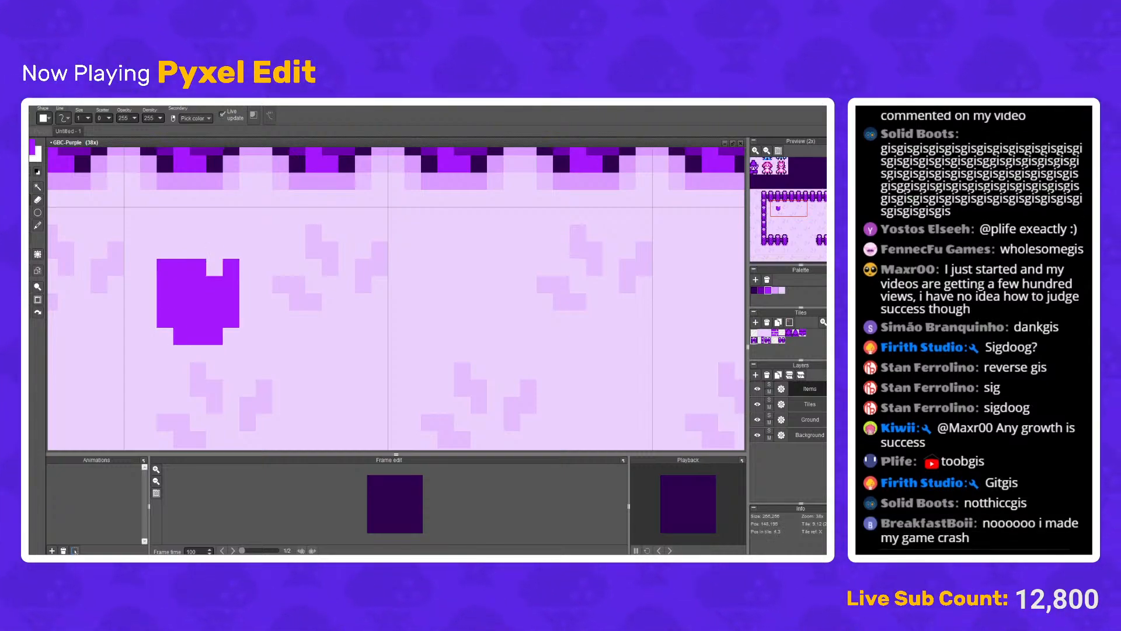
pyautogui.press('e')
pyautogui.click(181, 267)
pyautogui.scroll(-6, 211, 257)
pyautogui.scroll(5, 211, 259)
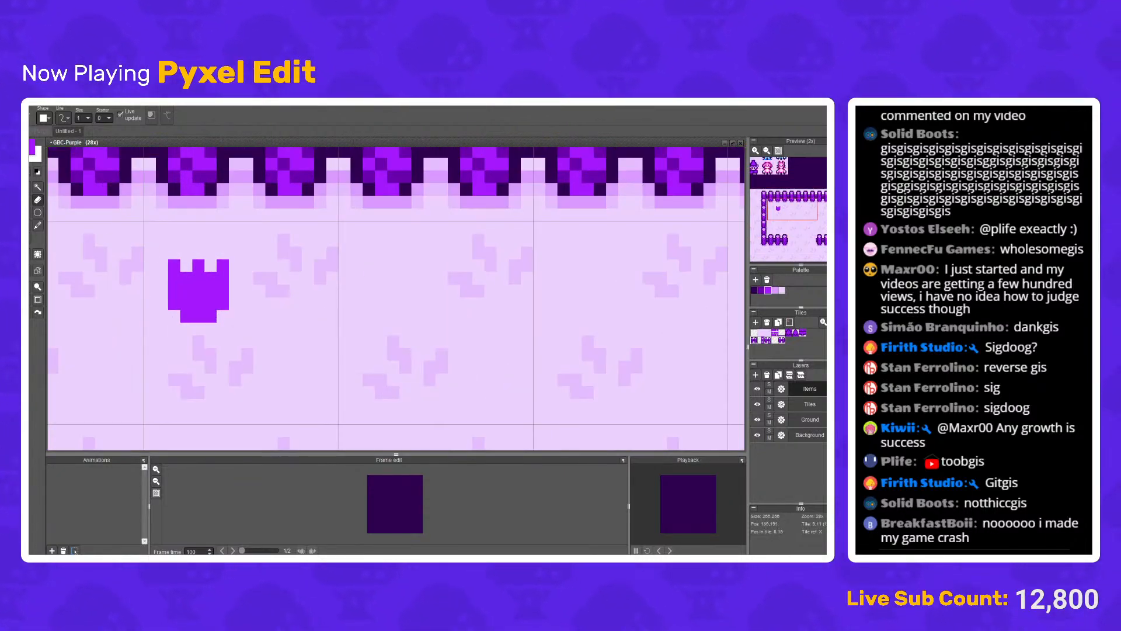
# Step: Shift the upper part of the tulip head down one pixel to shorten the bloom
pyautogui.press('s')
pyautogui.moveTo(166, 245); pyautogui.dragTo(218, 307)
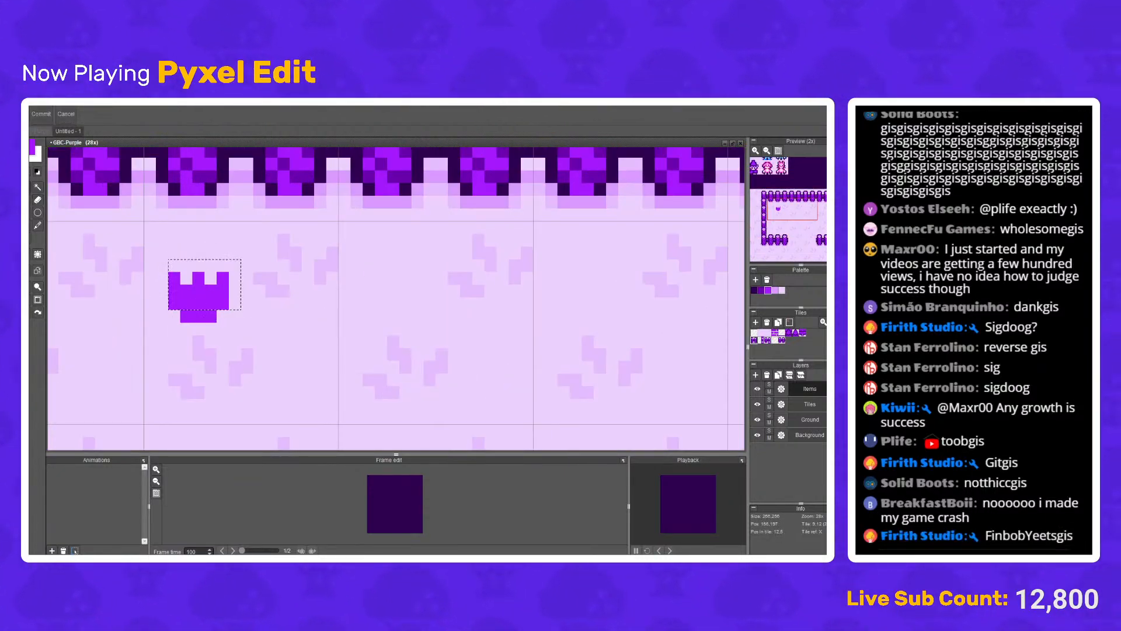
pyautogui.hotkey('ctrl', 'd')
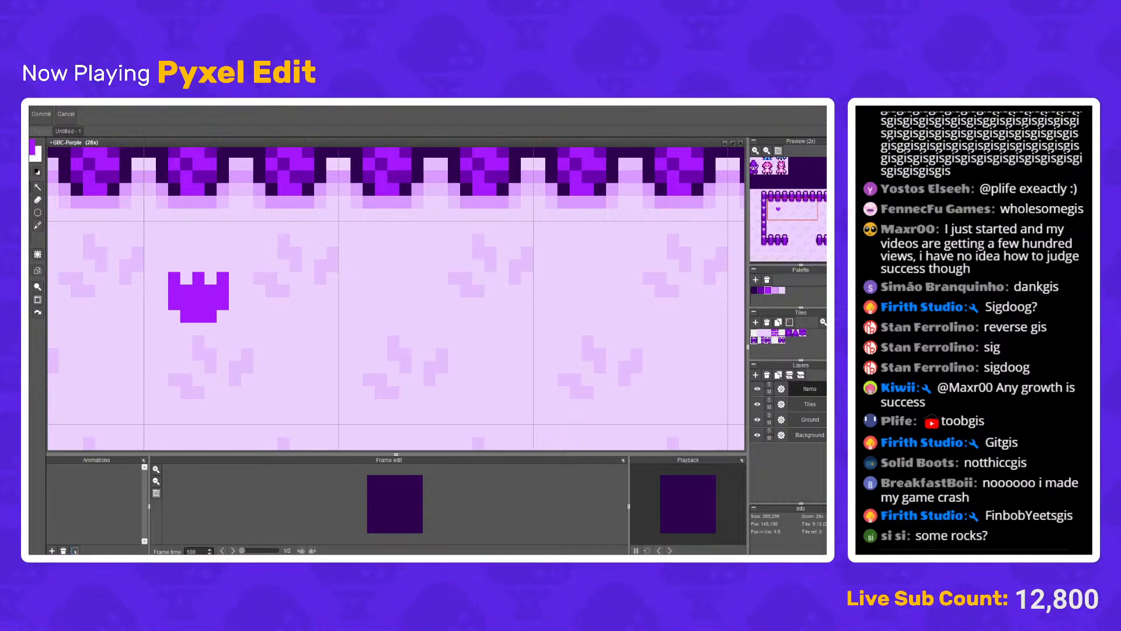
# Step: Draw a darker purple stem and a pair of wide upturned leaves beneath the tulip head
pyautogui.press('b')
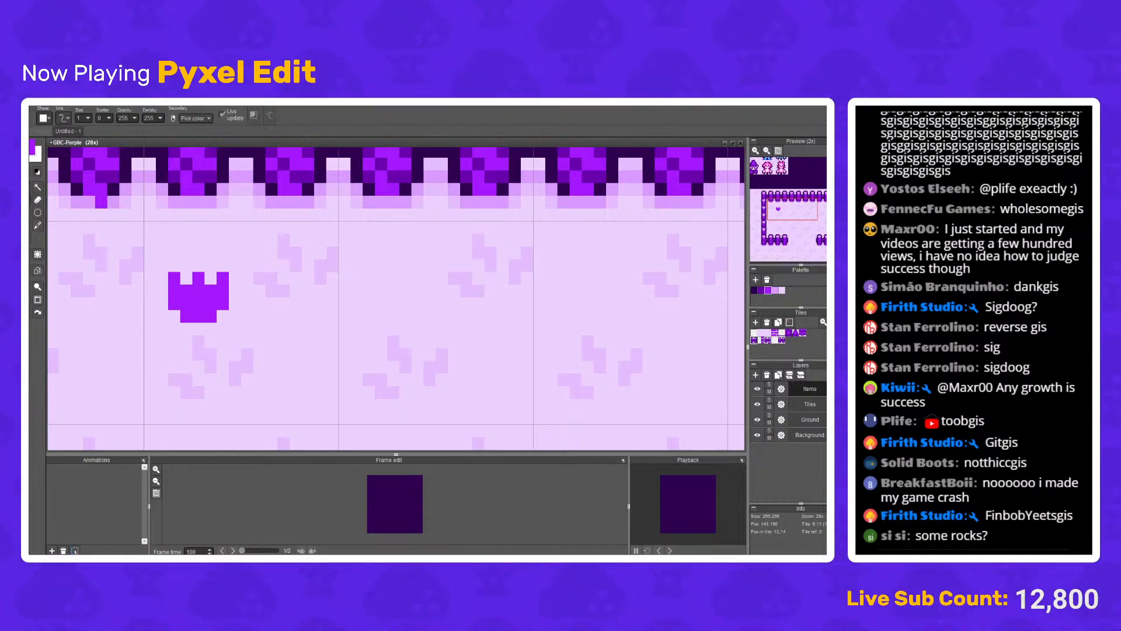
pyautogui.keyDown('alt'); pyautogui.click(102, 177); pyautogui.keyUp('alt')
pyautogui.click(198, 328)
pyautogui.moveTo(198, 341)
pyautogui.mouseDown()
pyautogui.moveTo(198, 353)
pyautogui.moveTo(174, 354)
pyautogui.moveTo(223, 341)
pyautogui.mouseUp()
pyautogui.click(174, 340)
pyautogui.click(174, 353)
pyautogui.click(162, 341)
pyautogui.click(210, 354)
pyautogui.click(235, 341)
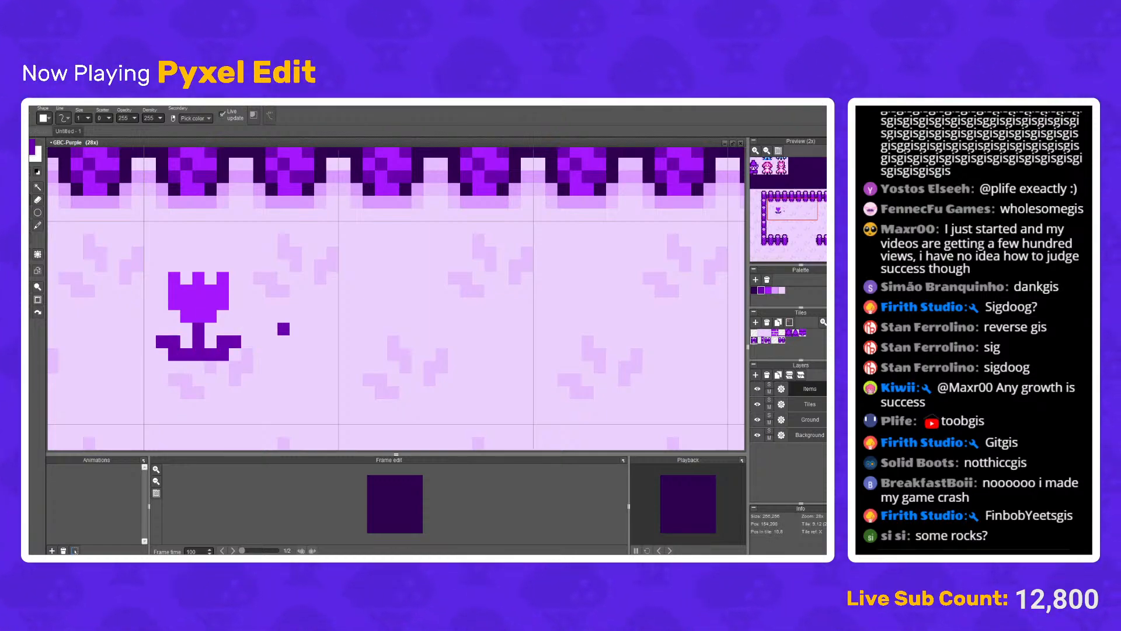
pyautogui.scroll(-3, 283, 329)
pyautogui.scroll(4, 272, 316)
pyautogui.scroll(-2, 273, 308)
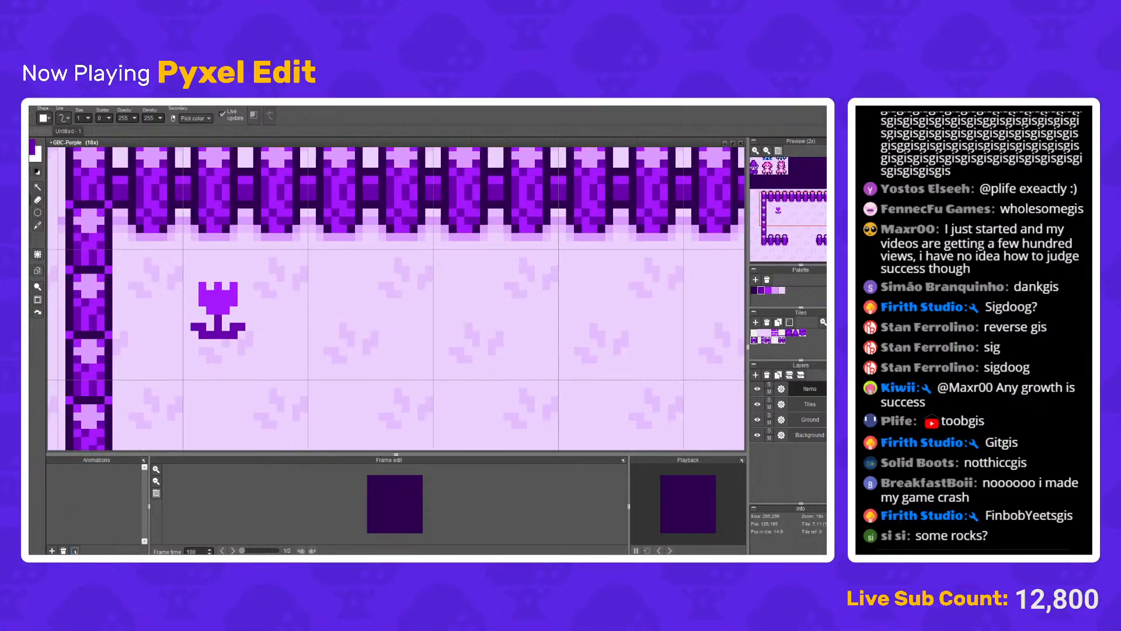
# Step: Duplicate the tulip and place the copy diagonally below and to the right of the original
pyautogui.press('s')
pyautogui.scroll(1, 190, 285)
pyautogui.moveTo(170, 272); pyautogui.dragTo(283, 389)
pyautogui.moveTo(249, 354)
pyautogui.mouseDown()
pyautogui.moveTo(254, 339)
pyautogui.moveTo(295, 435)
pyautogui.mouseUp()
pyautogui.hotkey('ctrl', 'z')
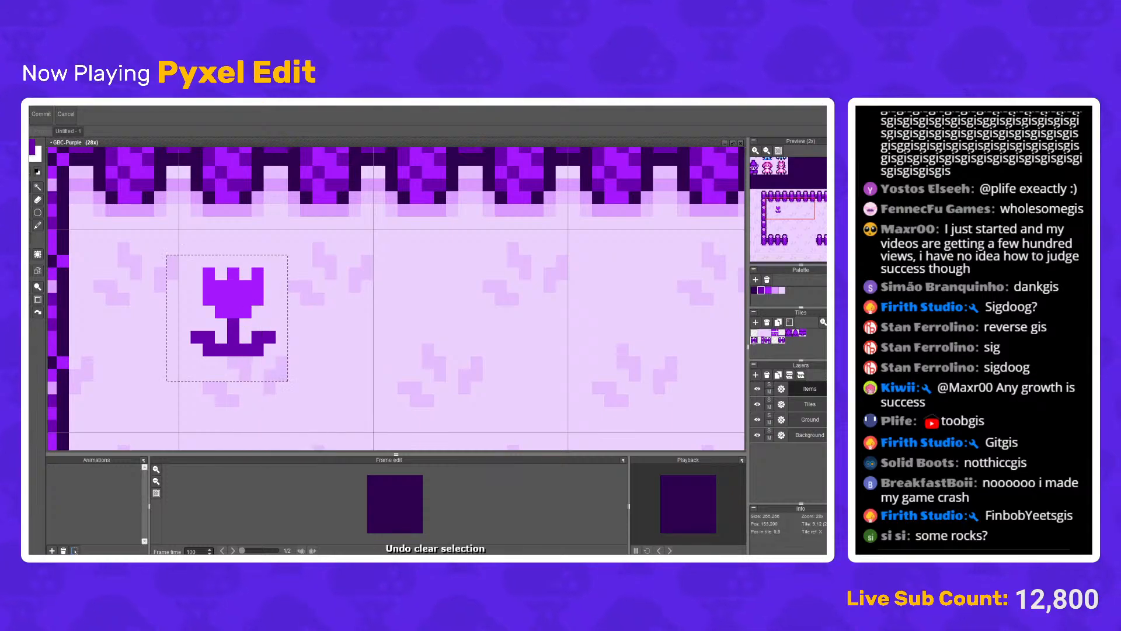
pyautogui.moveTo(242, 298); pyautogui.dragTo(326, 359)
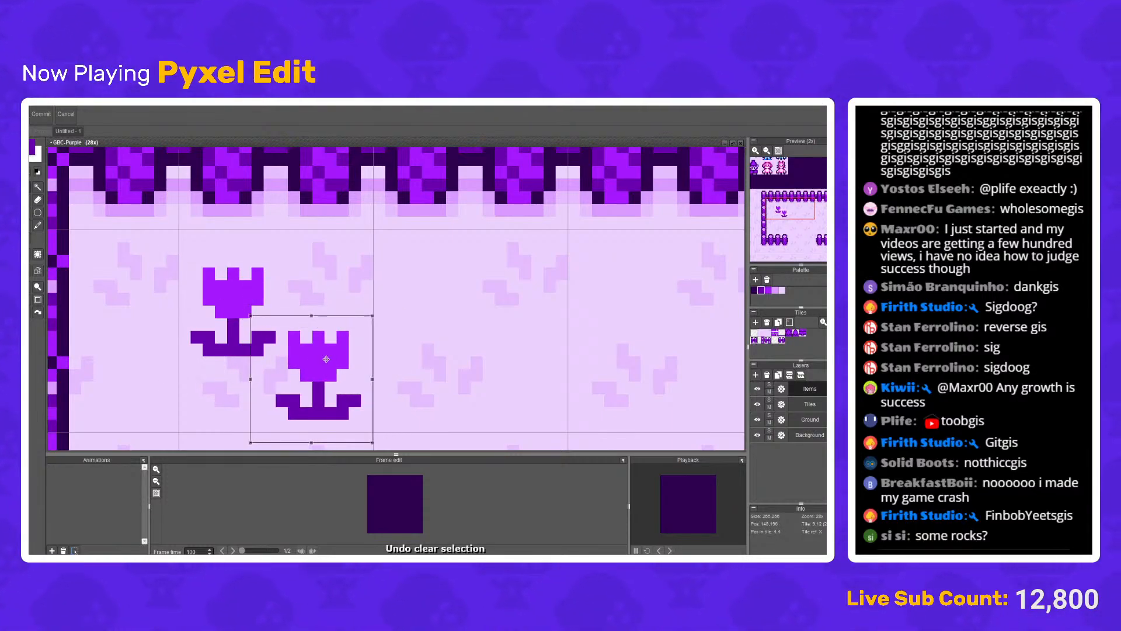
pyautogui.press('Return')
pyautogui.scroll(-5, 385, 280)
pyautogui.moveTo(418, 283); pyautogui.dragTo(367, 285)
pyautogui.scroll(-4, 367, 285)
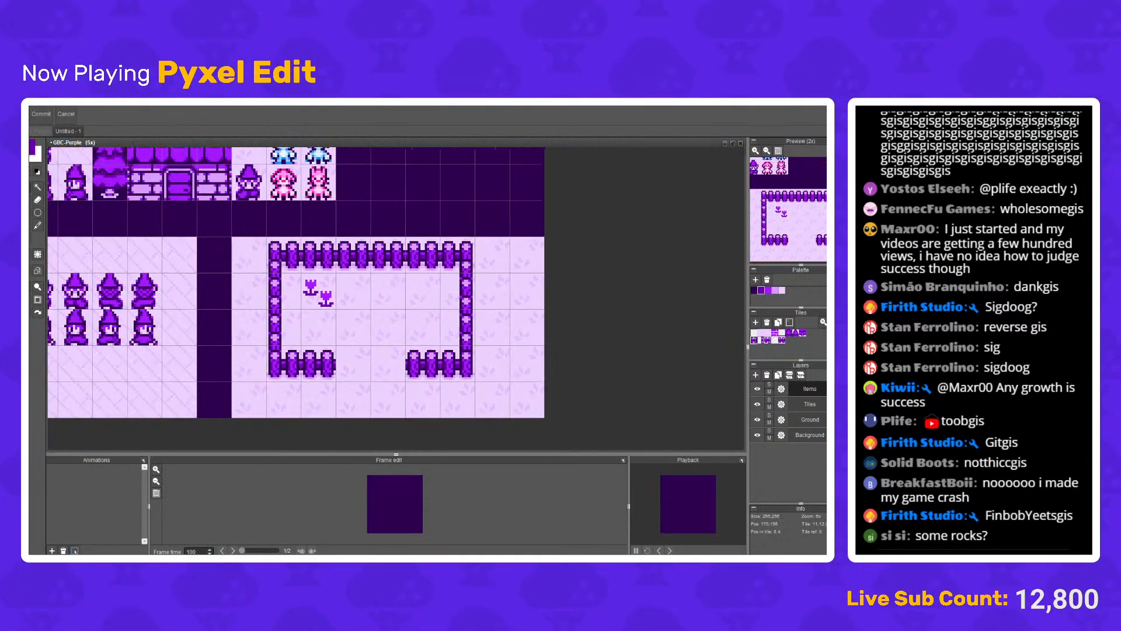
# Step: Select both tulips and nudge the pair slightly up and to the left
pyautogui.scroll(6, 362, 295)
pyautogui.moveTo(175, 203); pyautogui.dragTo(323, 332)
pyautogui.moveTo(304, 248); pyautogui.dragTo(297, 240)
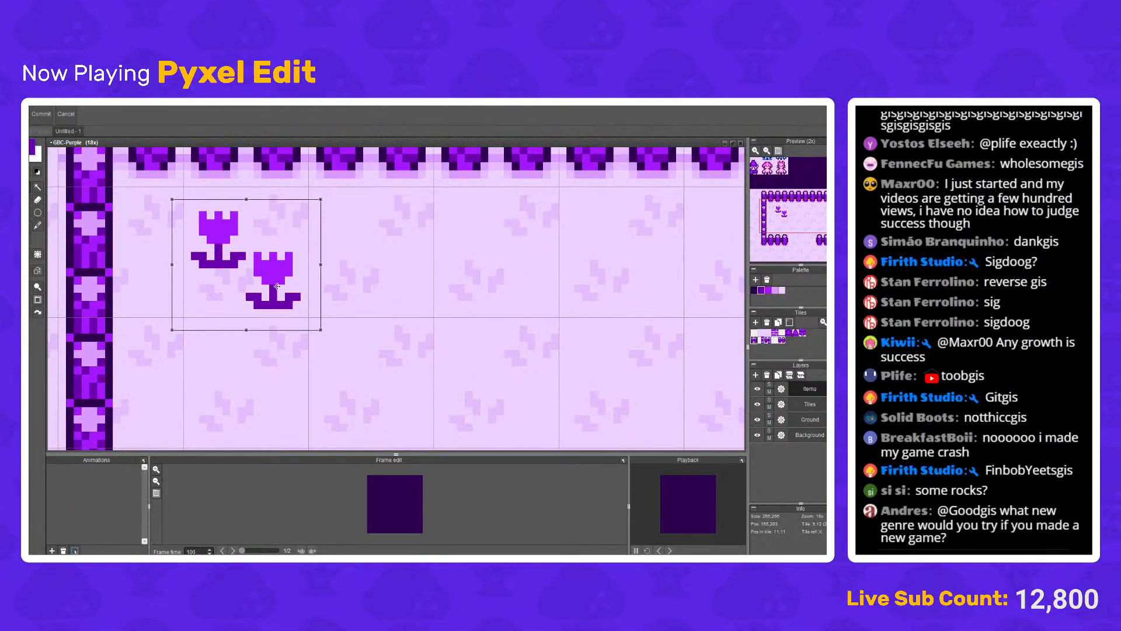
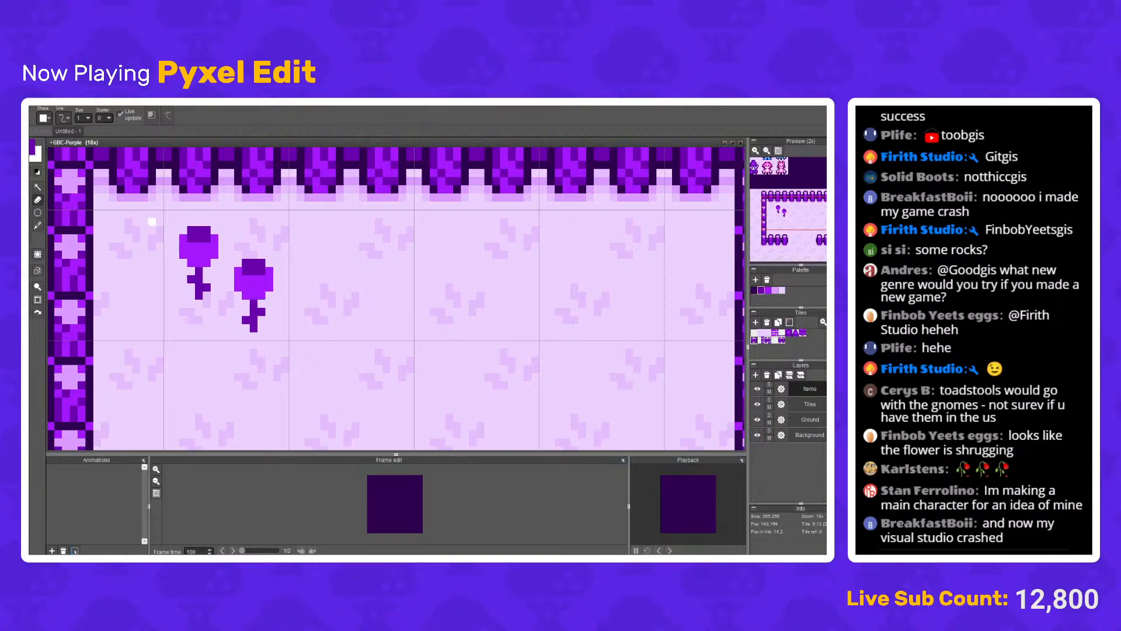
# Step: Add light-purple shadow pixels on the ground around the stem bases of both flowers
pyautogui.press('b')
pyautogui.rightClick(136, 198)
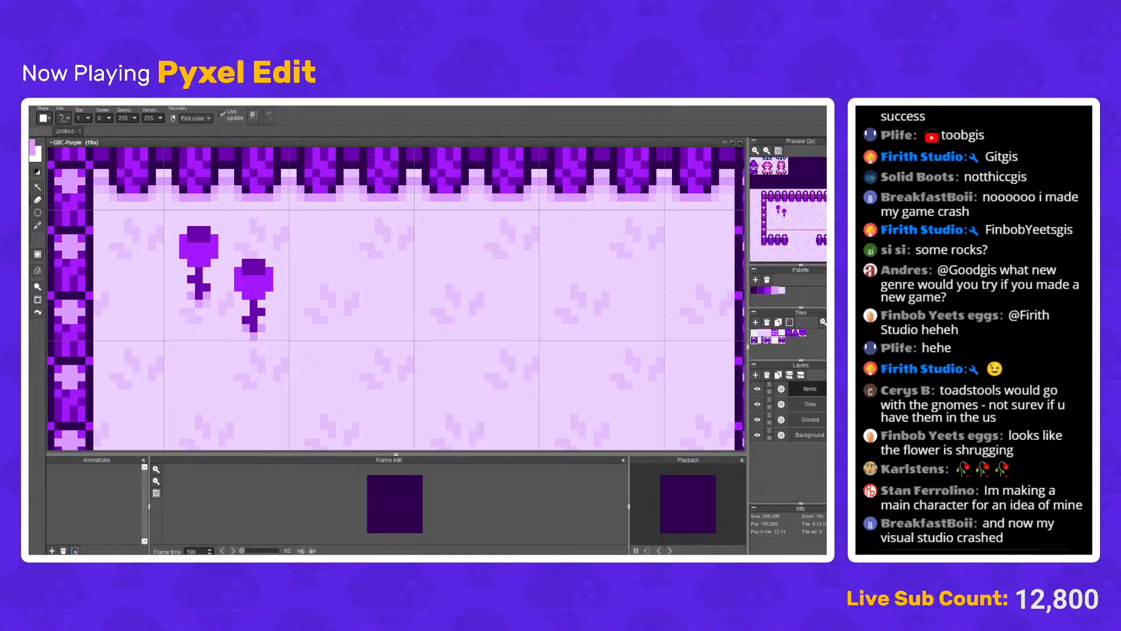
pyautogui.scroll(-2, 252, 357)
pyautogui.scroll(1, 252, 357)
# Step: Turn the flower pair into a tile and repeat it in two rows of four inside the enclosure
pyautogui.press('t')
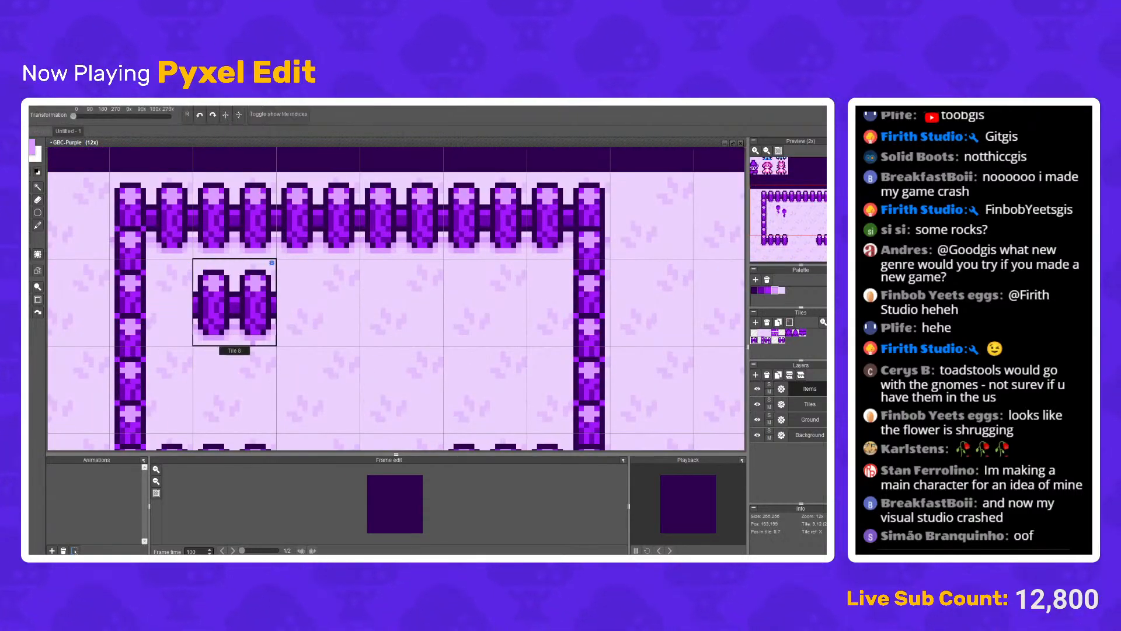
pyautogui.moveTo(402, 306)
pyautogui.mouseDown()
pyautogui.moveTo(318, 302)
pyautogui.moveTo(484, 302)
pyautogui.moveTo(401, 389)
pyautogui.moveTo(233, 388)
pyautogui.mouseUp()
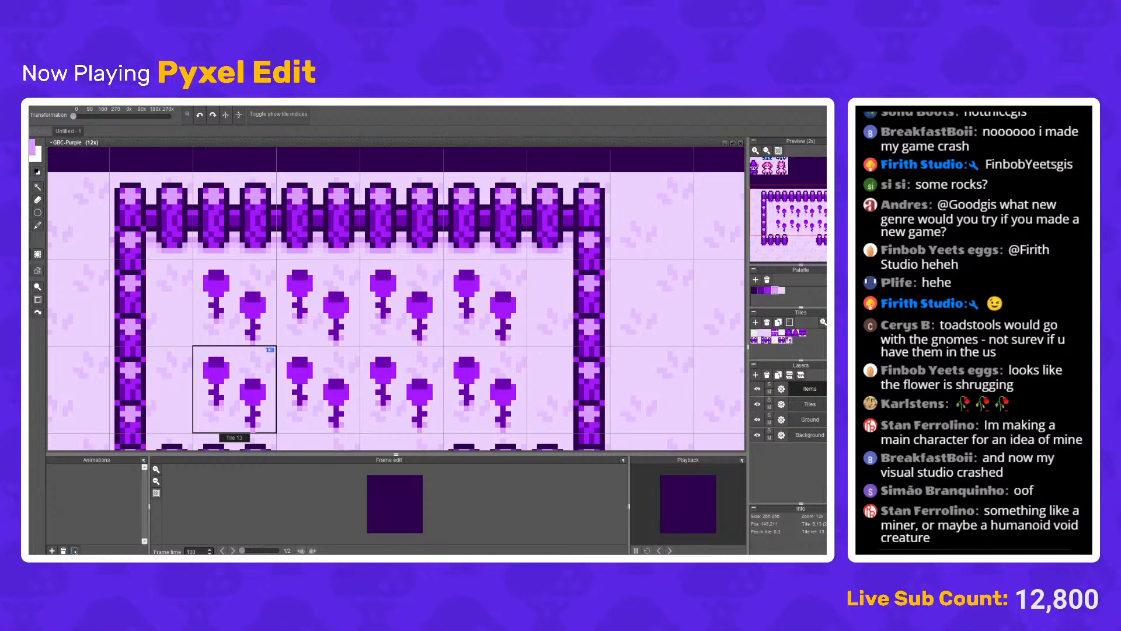
pyautogui.scroll(-5, 414, 342)
pyautogui.scroll(2, 414, 342)
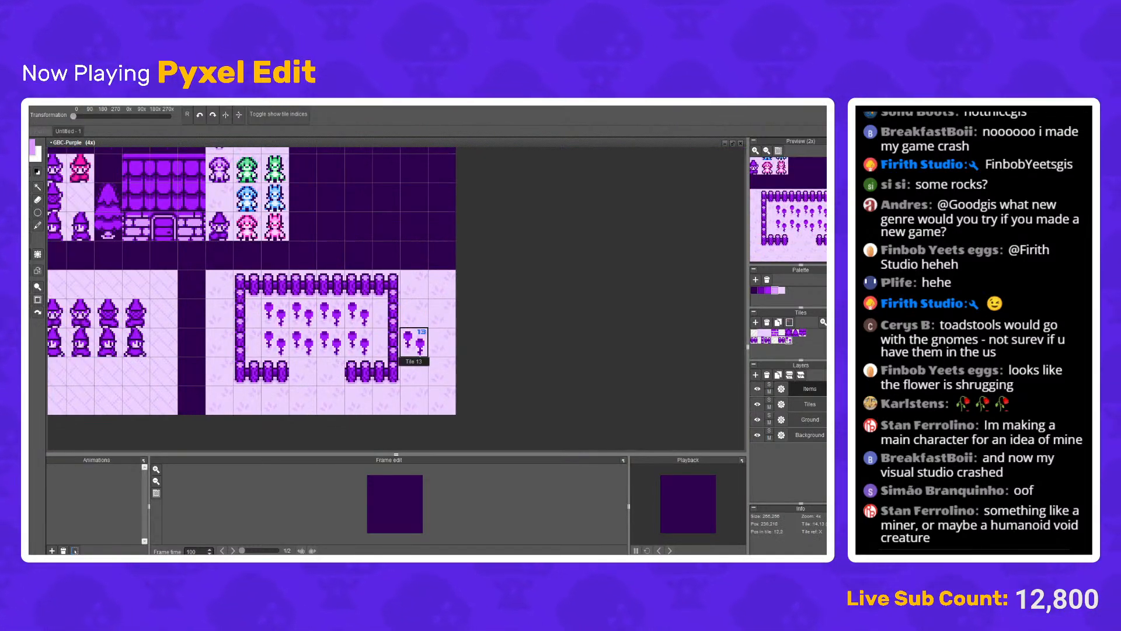
pyautogui.scroll(3, 336, 345)
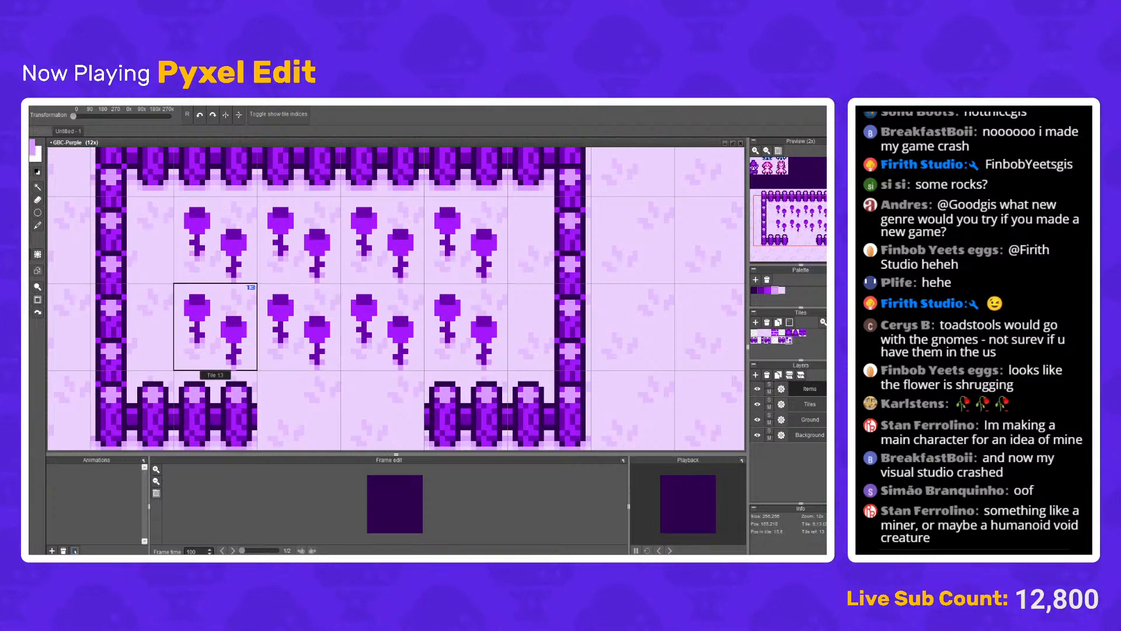
# Step: Outline the upper-left flower's head and stem with the darkest purple
pyautogui.press('b')
pyautogui.scroll(-2, 209, 283)
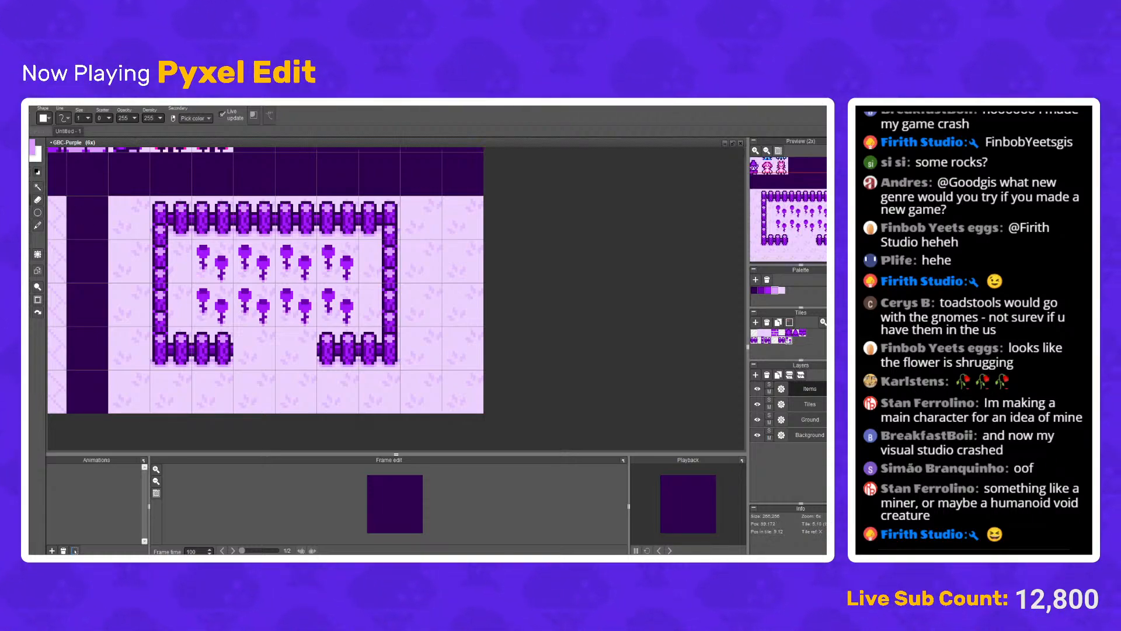
pyautogui.scroll(2, 251, 285)
pyautogui.rightClick(182, 220)
pyautogui.scroll(2, 207, 295)
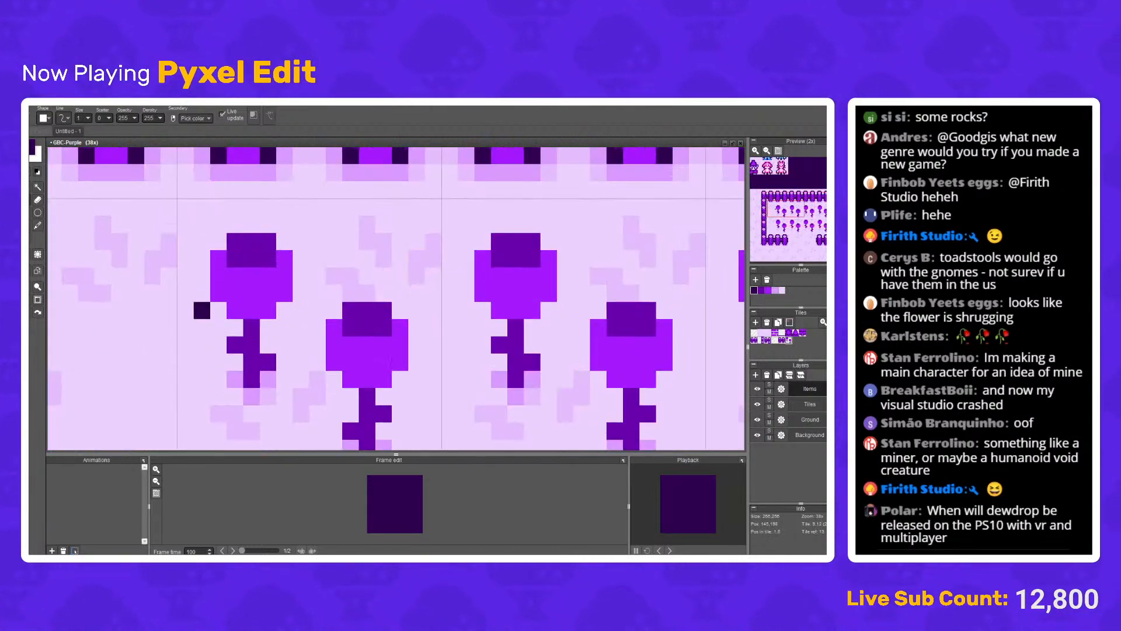
pyautogui.click(235, 379)
pyautogui.click(235, 362)
pyautogui.moveTo(218, 344)
pyautogui.mouseDown()
pyautogui.moveTo(234, 327)
pyautogui.moveTo(202, 293)
pyautogui.moveTo(202, 241)
pyautogui.moveTo(268, 224)
pyautogui.moveTo(301, 258)
pyautogui.moveTo(301, 309)
pyautogui.moveTo(268, 325)
pyautogui.moveTo(284, 362)
pyautogui.moveTo(268, 380)
pyautogui.mouseUp()
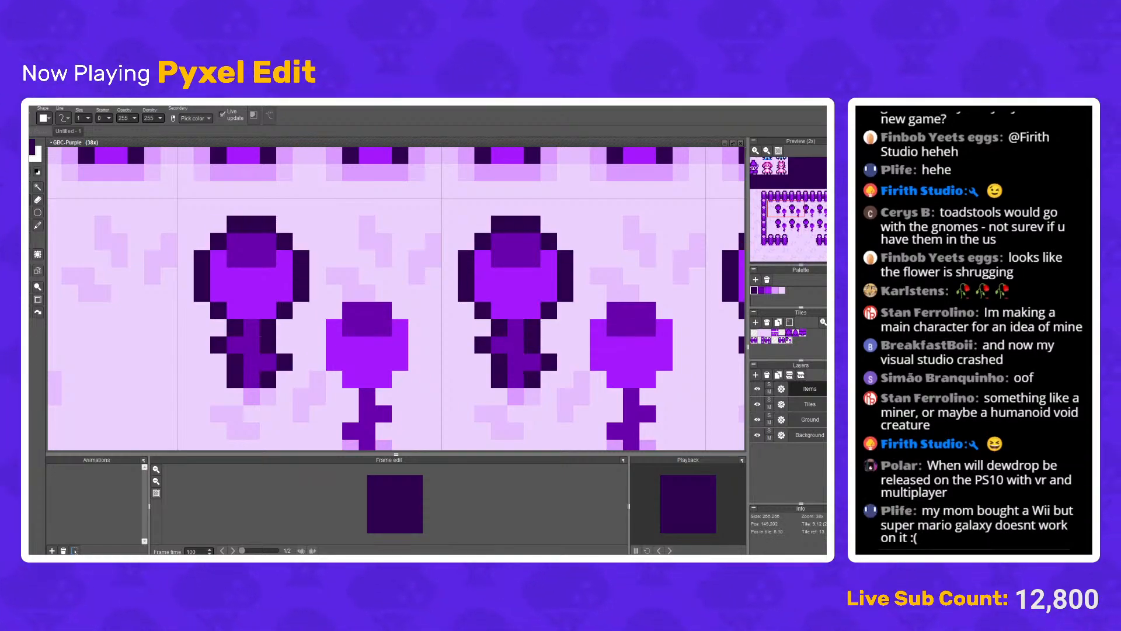
# Step: Outline the lower-right flower in the darkest purple and touch up its head's edge with bright purple
pyautogui.scroll(-10, 276, 376)
pyautogui.scroll(9, 337, 353)
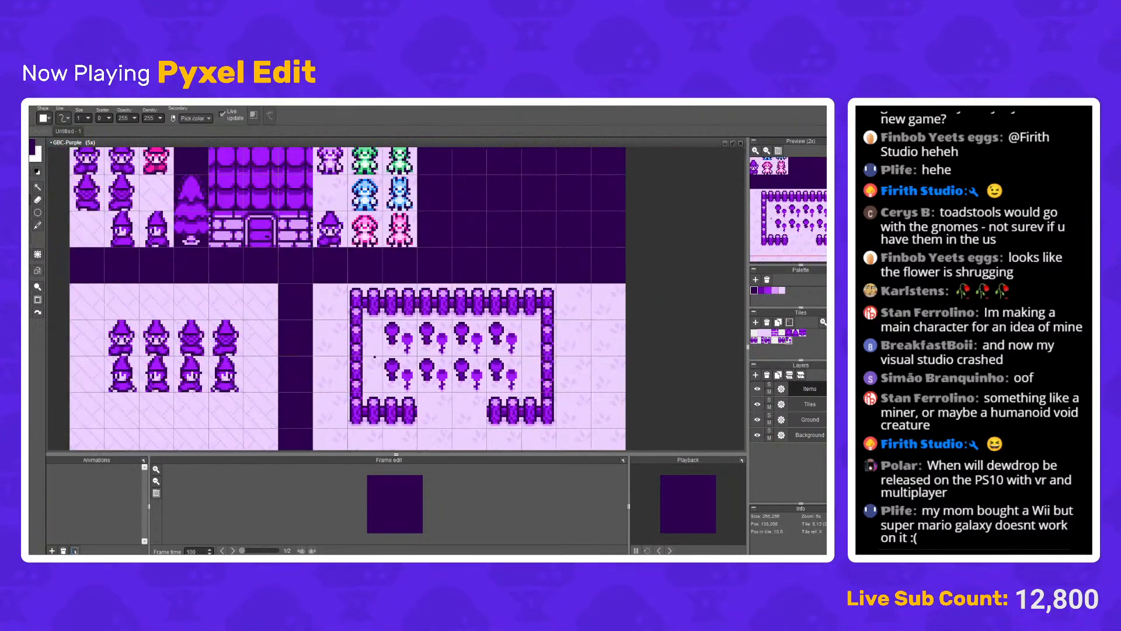
pyautogui.moveTo(279, 309)
pyautogui.mouseDown()
pyautogui.moveTo(302, 258)
pyautogui.moveTo(326, 257)
pyautogui.moveTo(363, 282)
pyautogui.moveTo(327, 333)
pyautogui.moveTo(290, 327)
pyautogui.moveTo(303, 333)
pyautogui.moveTo(290, 357)
pyautogui.moveTo(327, 358)
pyautogui.mouseUp()
pyautogui.click(303, 371)
pyautogui.click(339, 346)
pyautogui.rightClick(303, 321)
pyautogui.moveTo(291, 294); pyautogui.dragTo(291, 282)
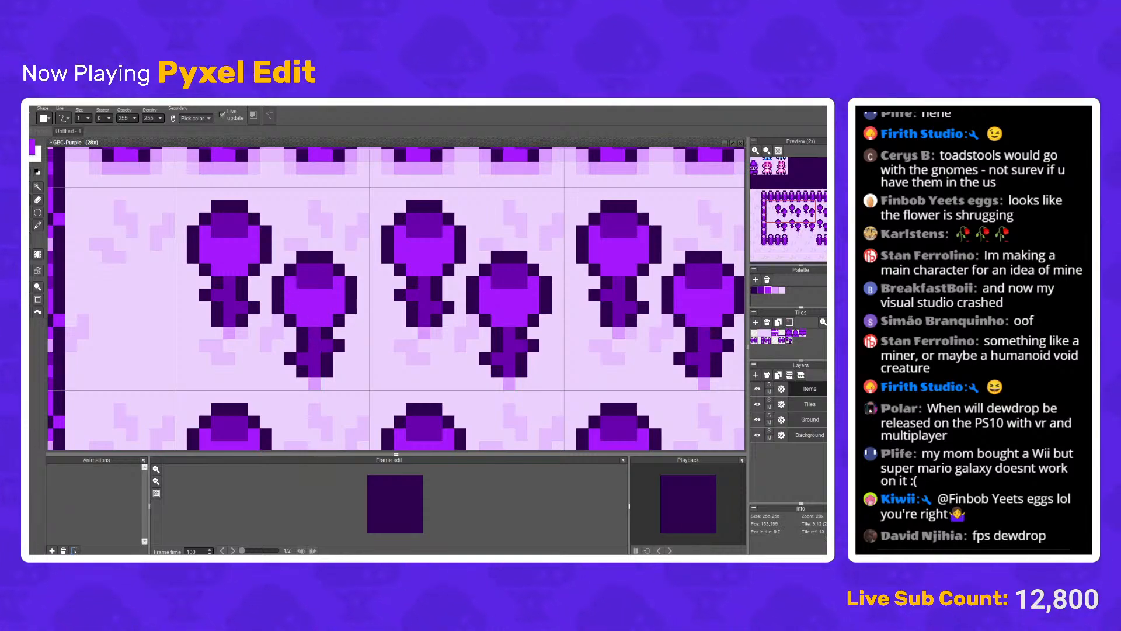
# Step: Try filling the stems of both flowers with light purple
pyautogui.click(326, 269)
pyautogui.scroll(-8, 327, 266)
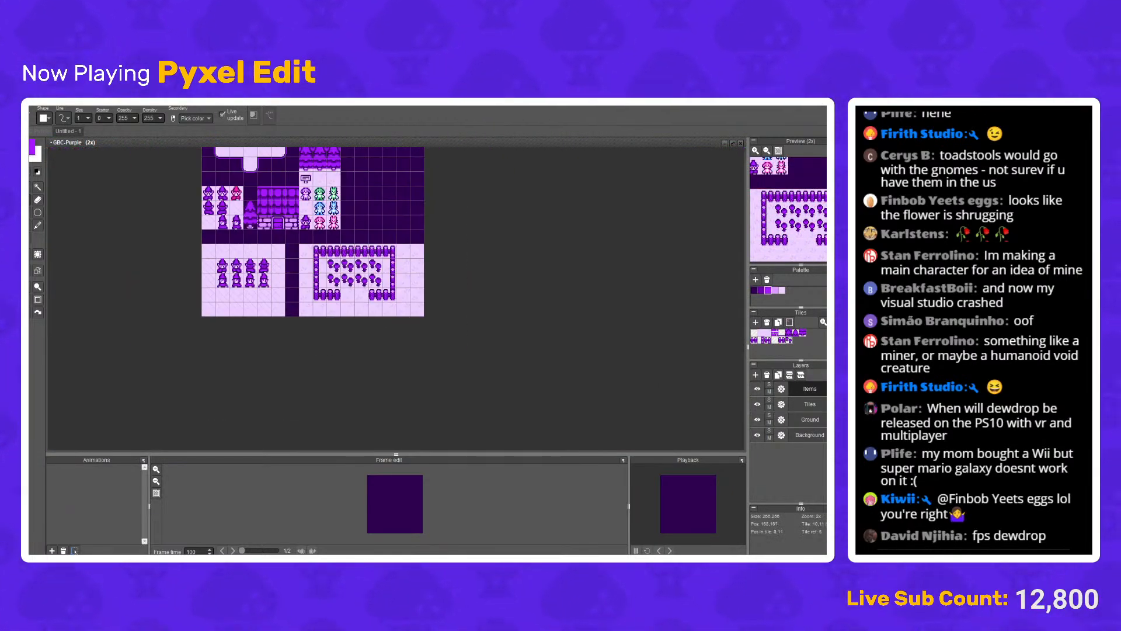
pyautogui.scroll(4, 344, 260)
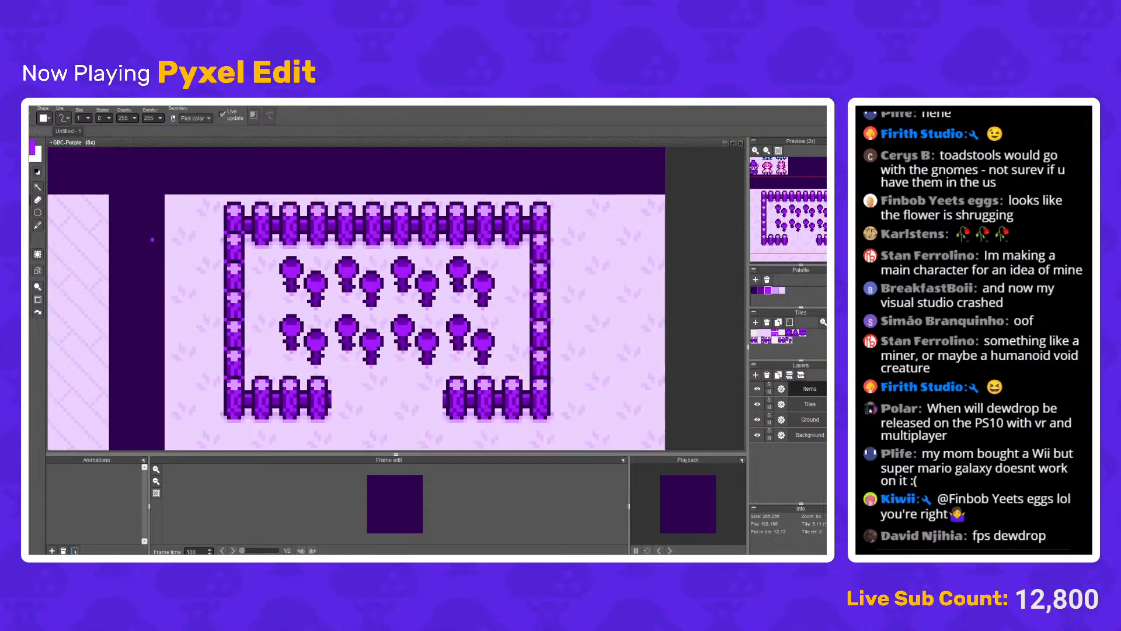
pyautogui.press('f')
pyautogui.scroll(2, 270, 296)
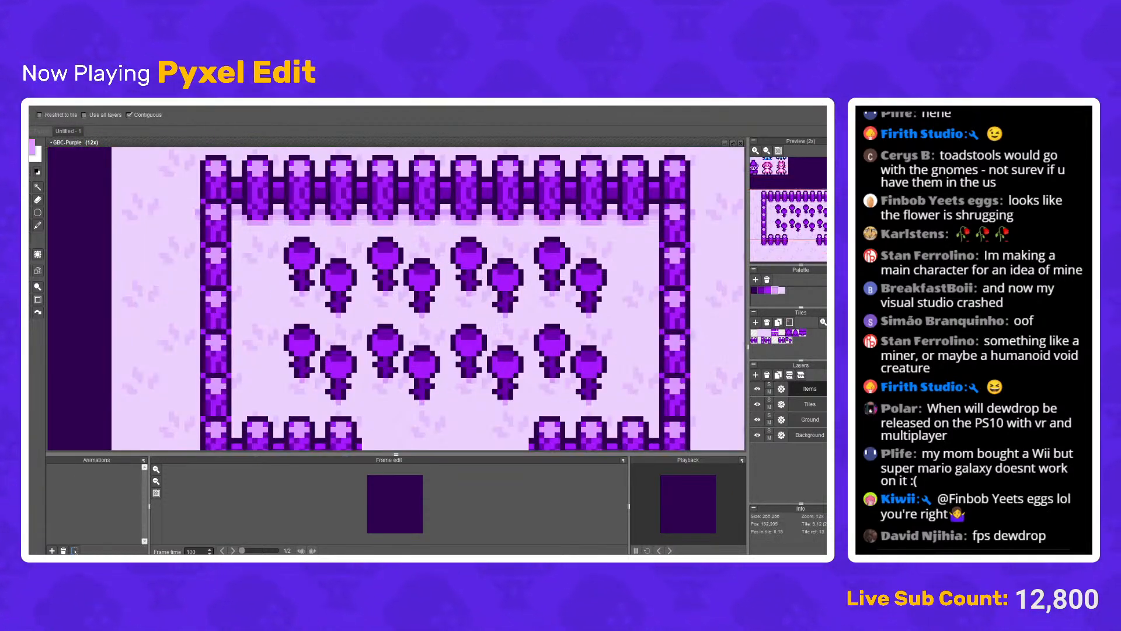
pyautogui.click(301, 280)
pyautogui.scroll(-3, 327, 281)
pyautogui.scroll(3, 332, 285)
pyautogui.click(330, 292)
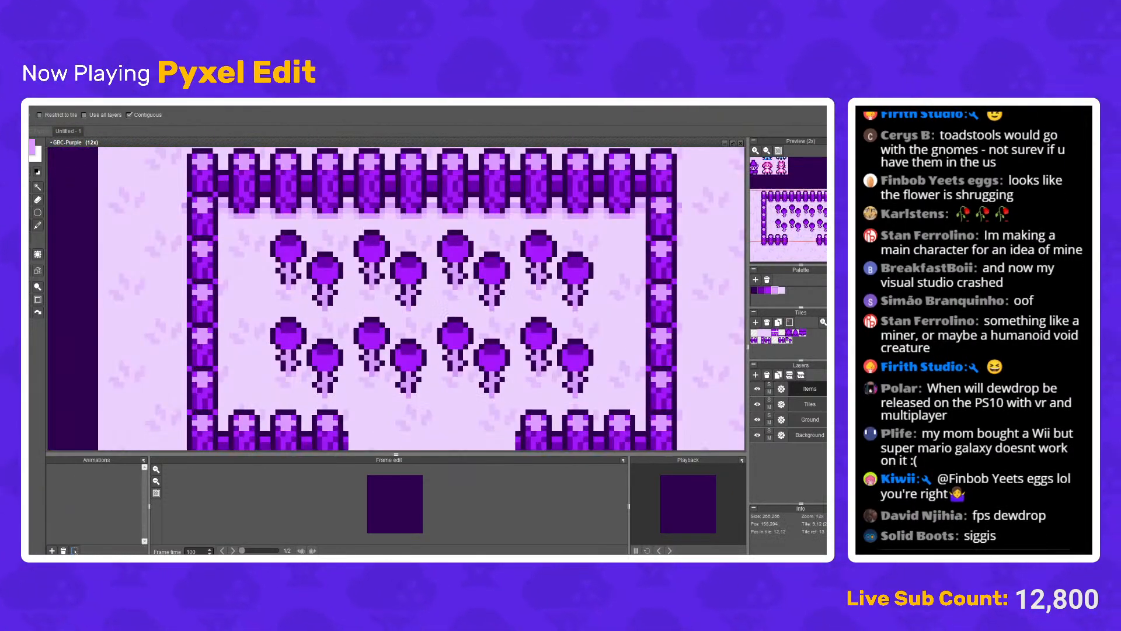
pyautogui.scroll(4, 330, 298)
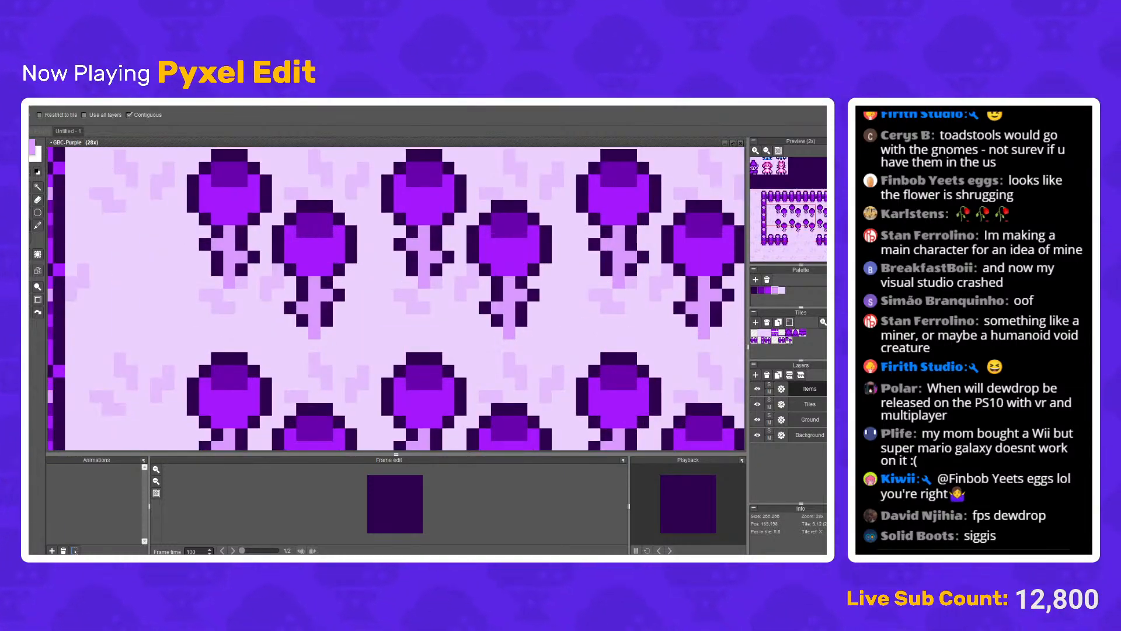
# Step: Try adding a darkest-purple line across the upper-left flower's head
pyautogui.press('b')
pyautogui.scroll(-5, 330, 298)
pyautogui.scroll(5, 329, 298)
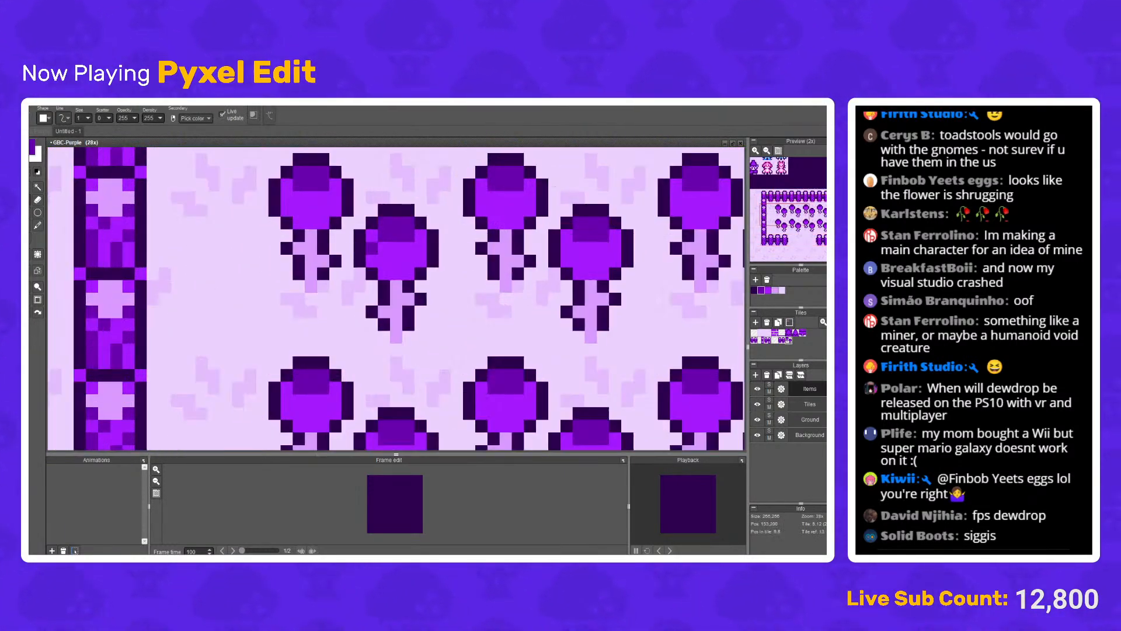
pyautogui.click(311, 235)
pyautogui.hotkey('ctrl', 'z')
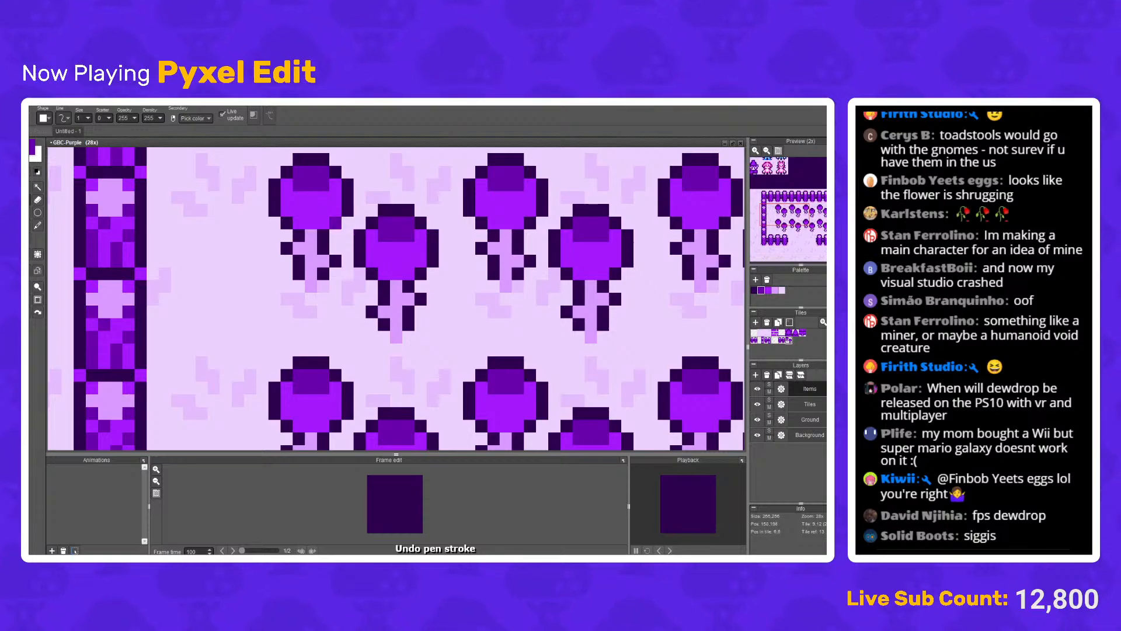
pyautogui.moveTo(335, 222); pyautogui.dragTo(304, 282)
pyautogui.rightClick(256, 231)
pyautogui.moveTo(268, 244); pyautogui.dragTo(292, 244)
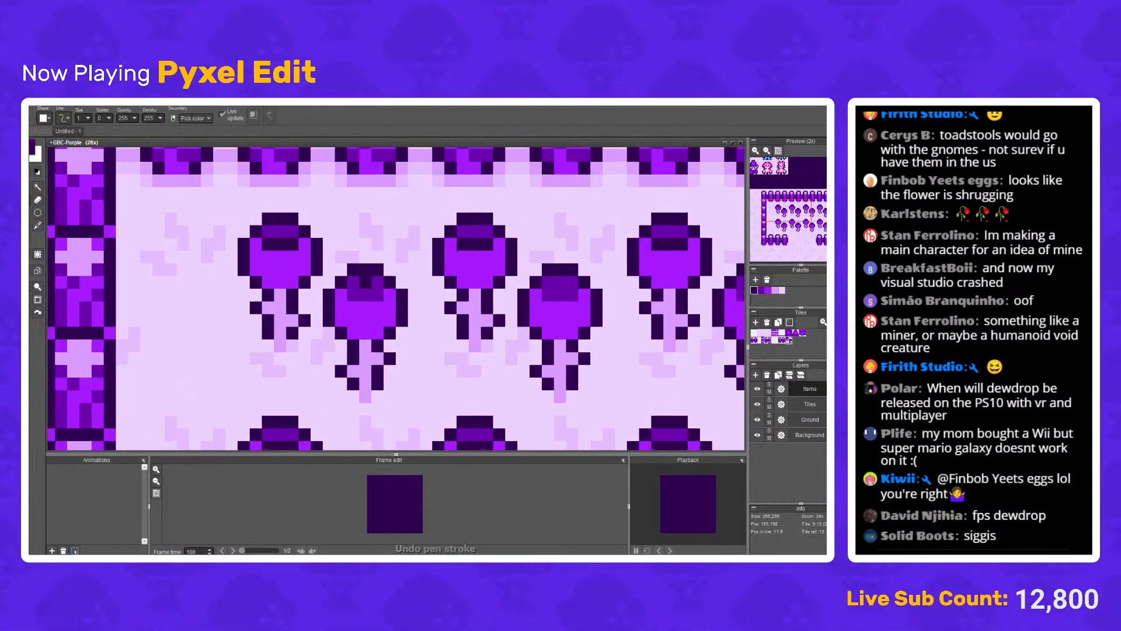
pyautogui.scroll(-8, 359, 287)
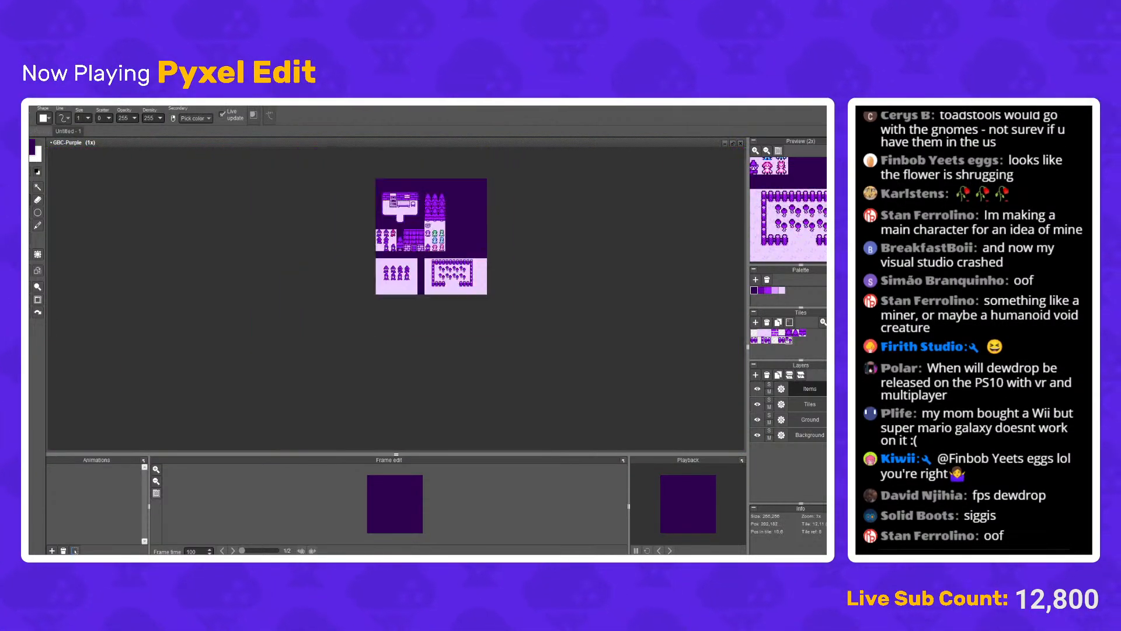
pyautogui.scroll(4, 460, 265)
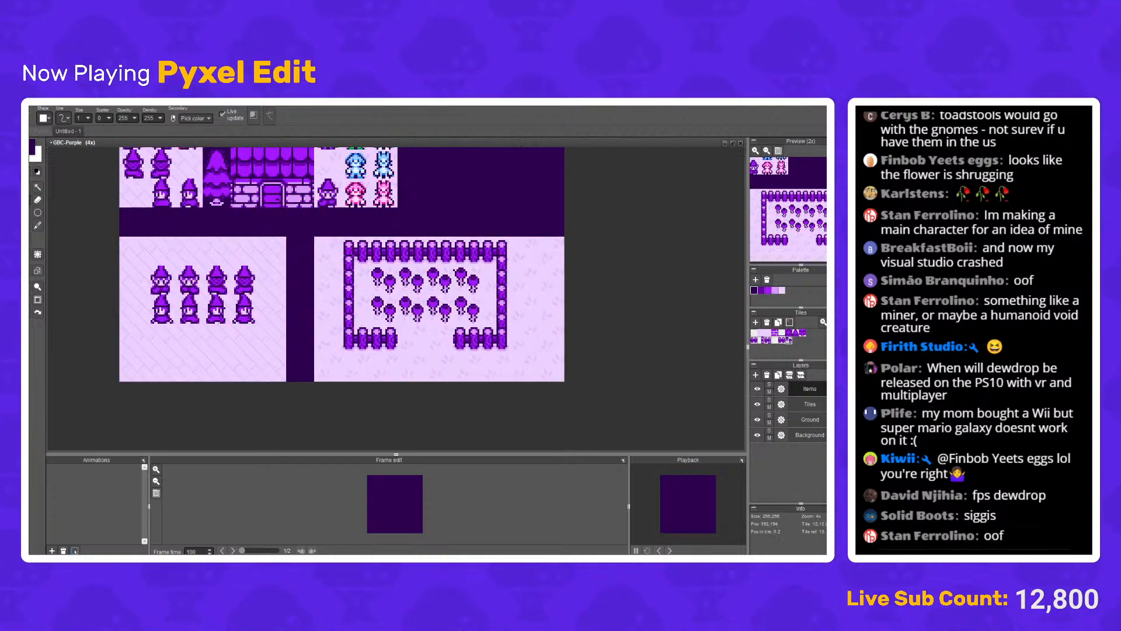
# Step: Undo the recent pen and fill edits back to the flowers without their dark outlines
pyautogui.hotkey('ctrl', 'z')
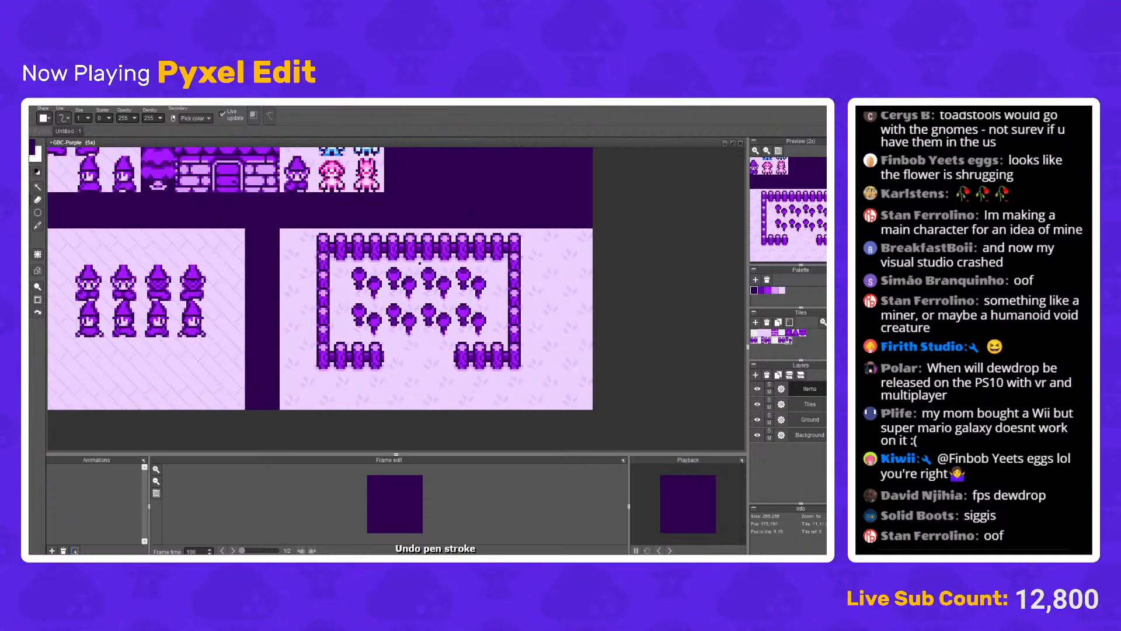
pyautogui.hotkey('ctrl', 'z')
pyautogui.hotkey('ctrl', 'z')
pyautogui.hotkey('ctrl', 'z')
pyautogui.hotkey('ctrl', 'z')
pyautogui.hotkey('ctrl', 'z')
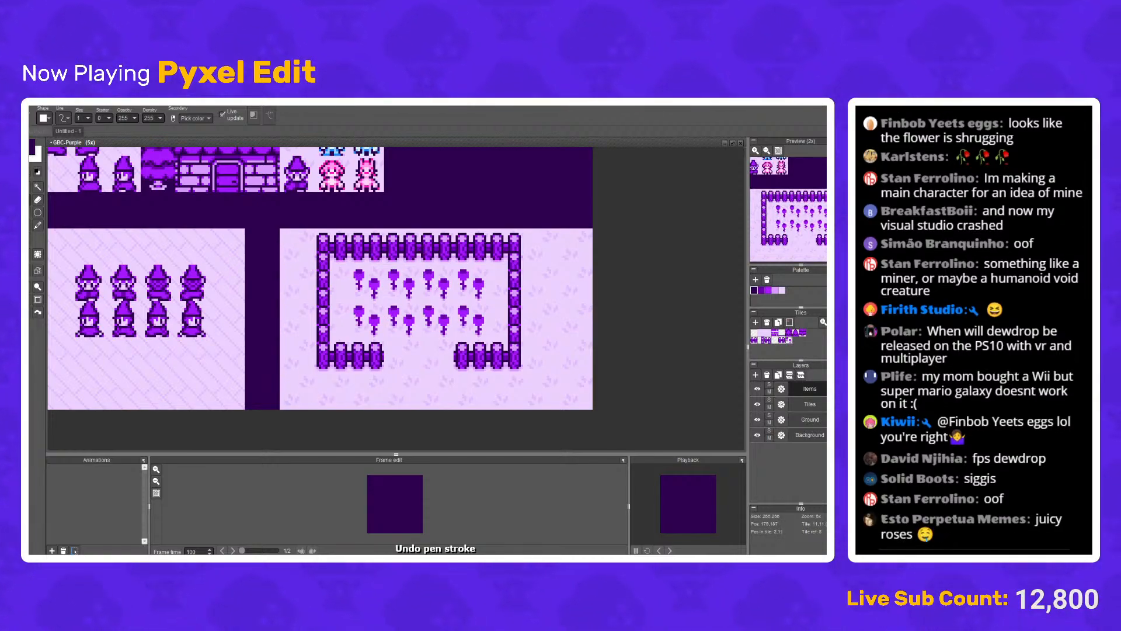
pyautogui.scroll(-2, 431, 270)
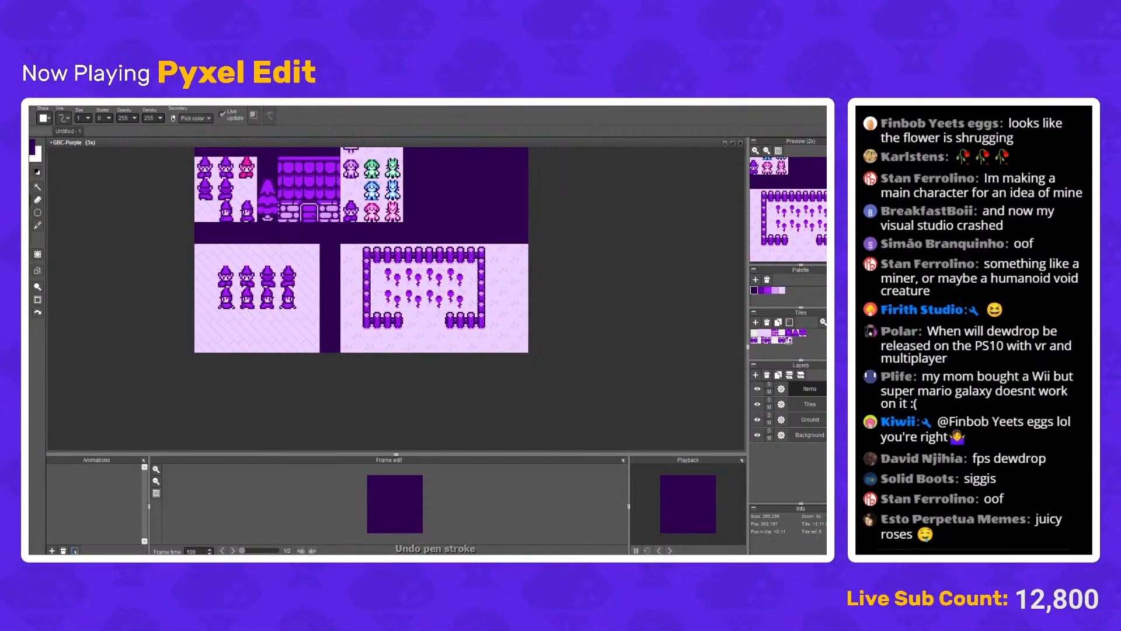
pyautogui.scroll(3, 412, 289)
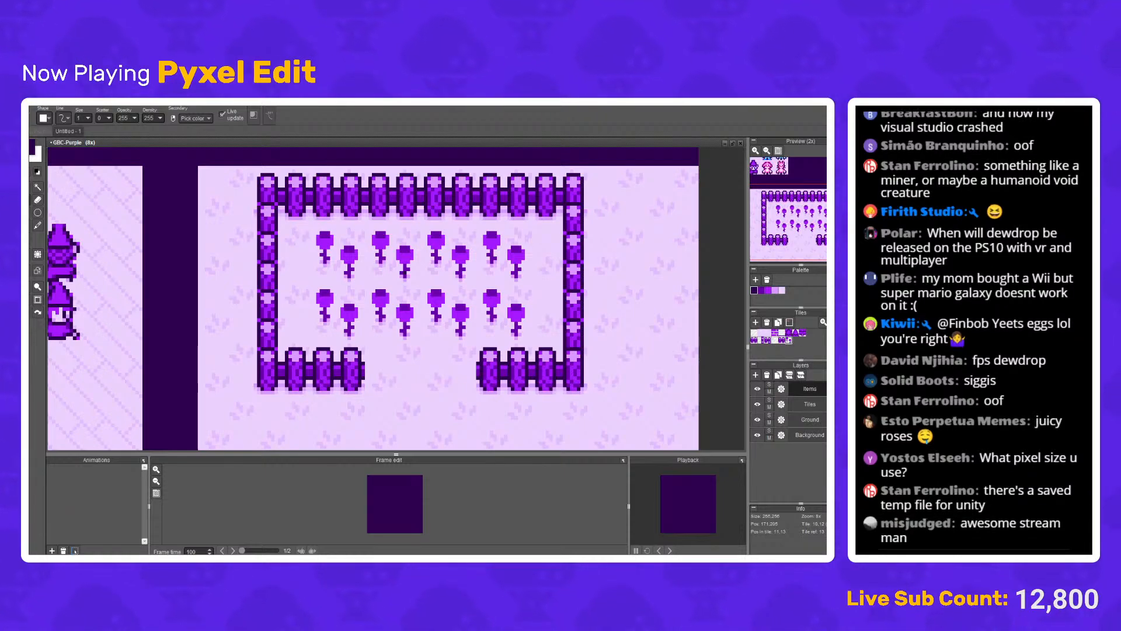
# Step: Trim the dark caps on both flower heads with bright purple, leaving a top row and a dark outer corner
pyautogui.scroll(5, 319, 260)
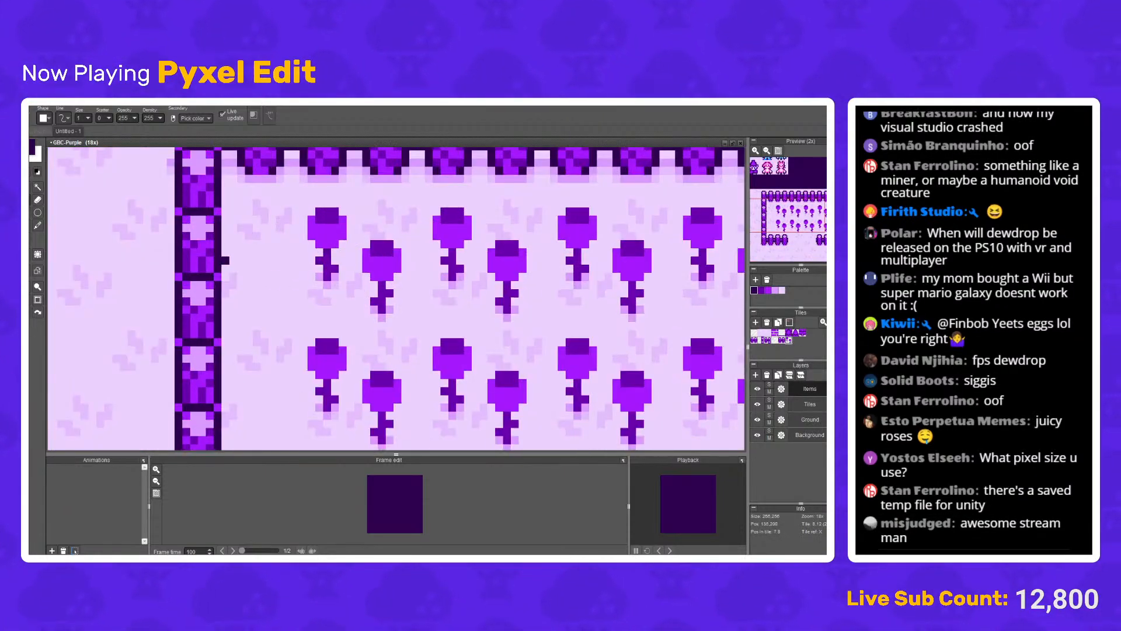
pyautogui.scroll(5, 351, 355)
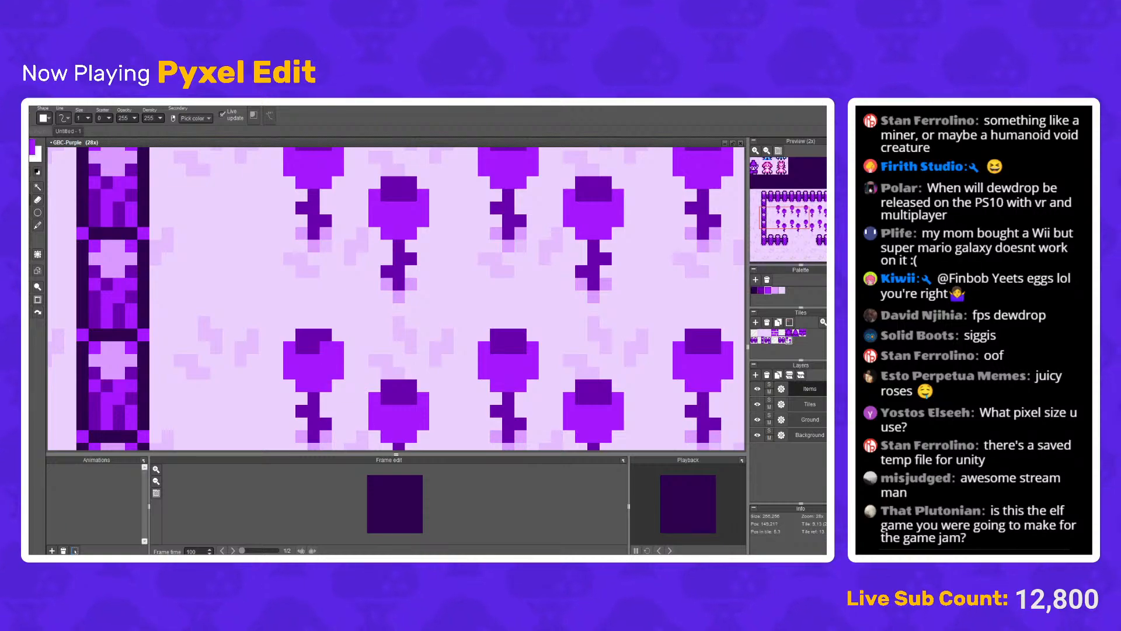
pyautogui.click(582, 398)
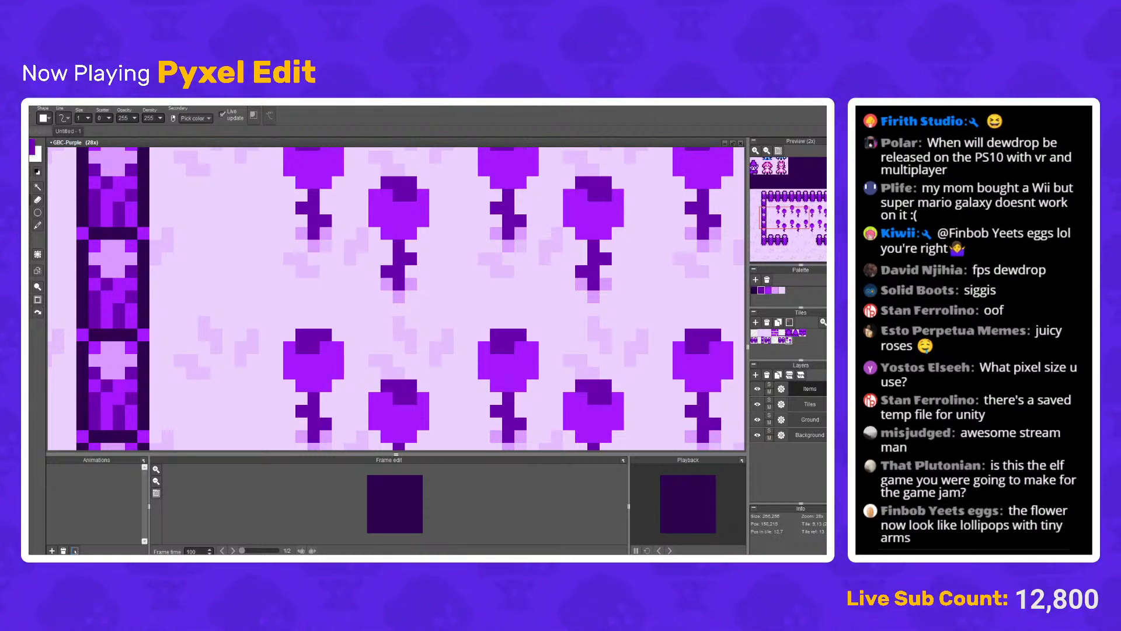
pyautogui.click(617, 397)
pyautogui.click(594, 398)
pyautogui.click(314, 348)
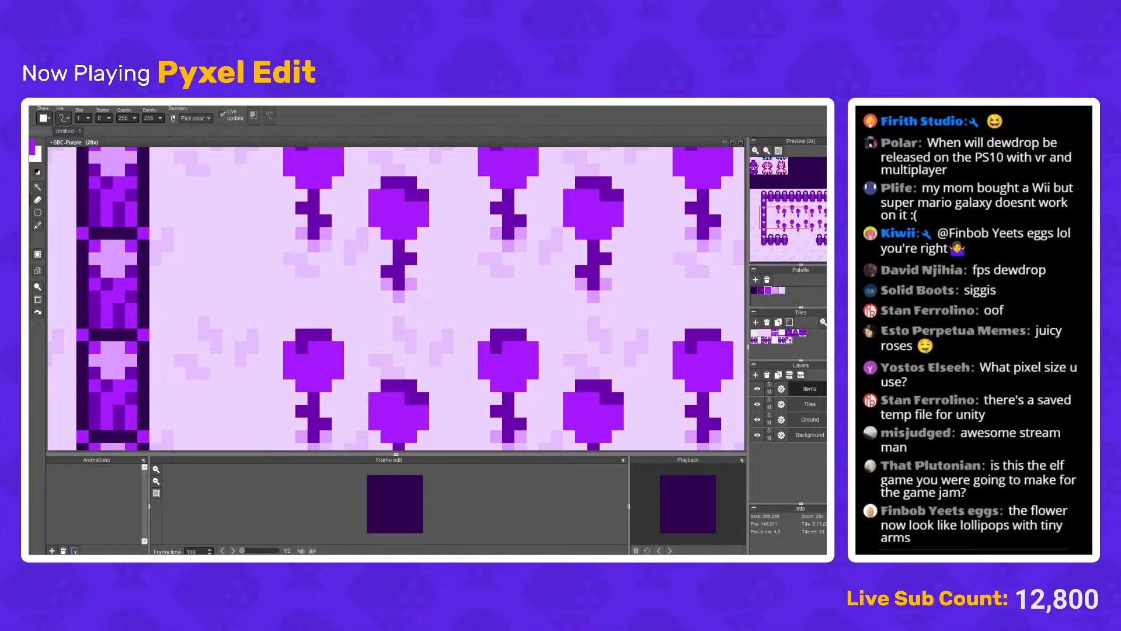
pyautogui.scroll(-3, 396, 298)
pyautogui.scroll(4, 396, 298)
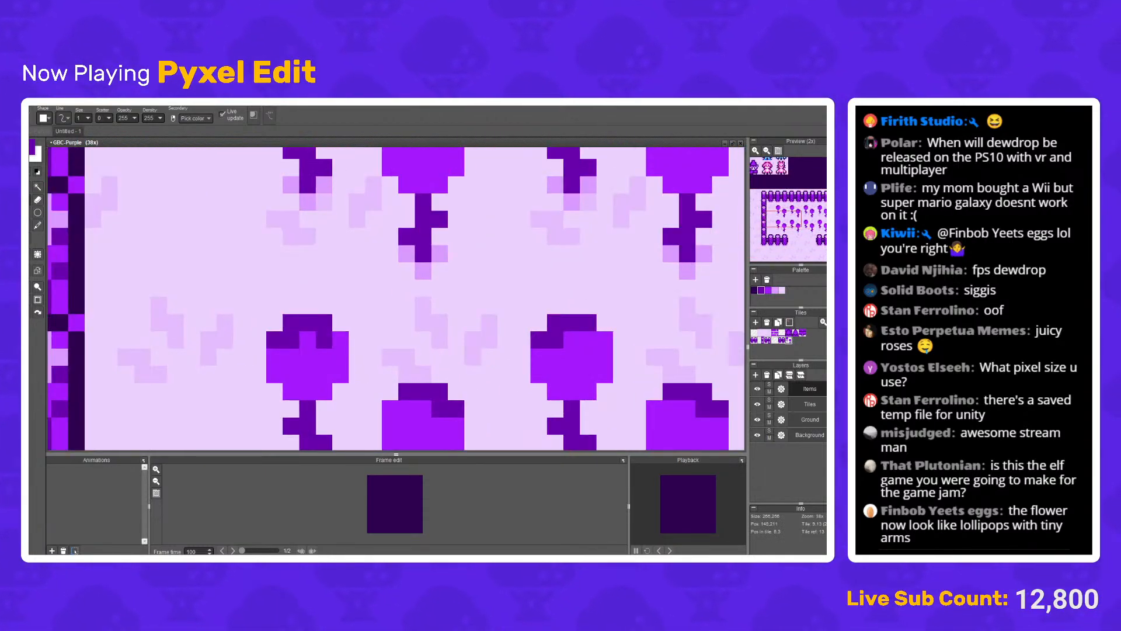
# Step: Try shifting the upper-left flower's dark cap to the left by adding a corner pixel and erasing pixels opposite
pyautogui.click(274, 323)
pyautogui.press('e')
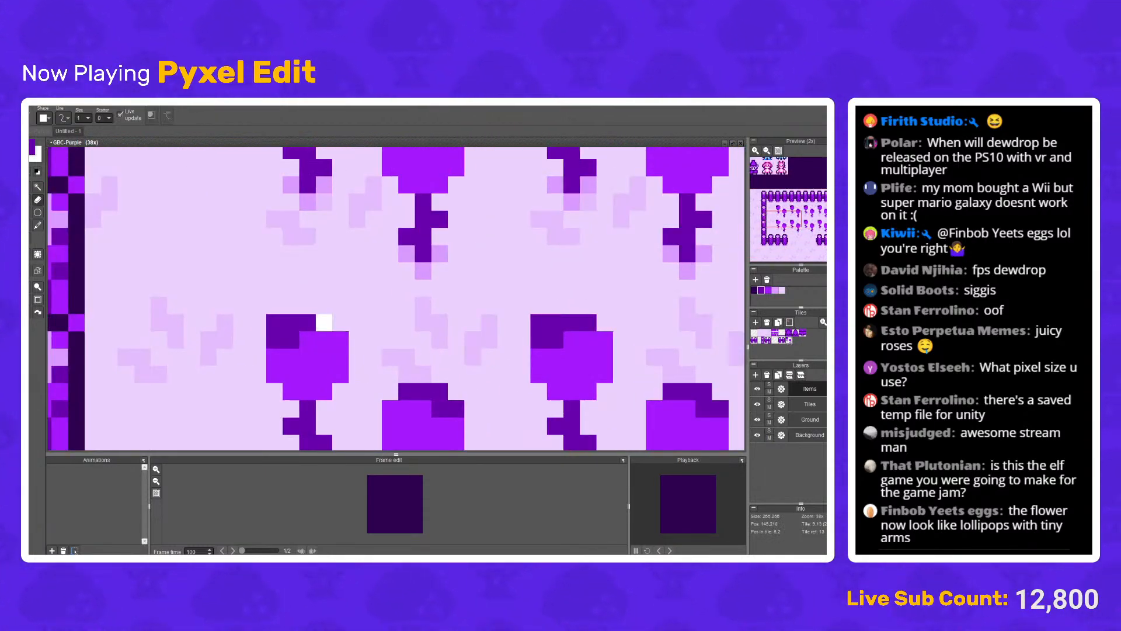
pyautogui.moveTo(324, 322); pyautogui.dragTo(307, 322)
pyautogui.scroll(-4, 349, 315)
pyautogui.scroll(2, 349, 315)
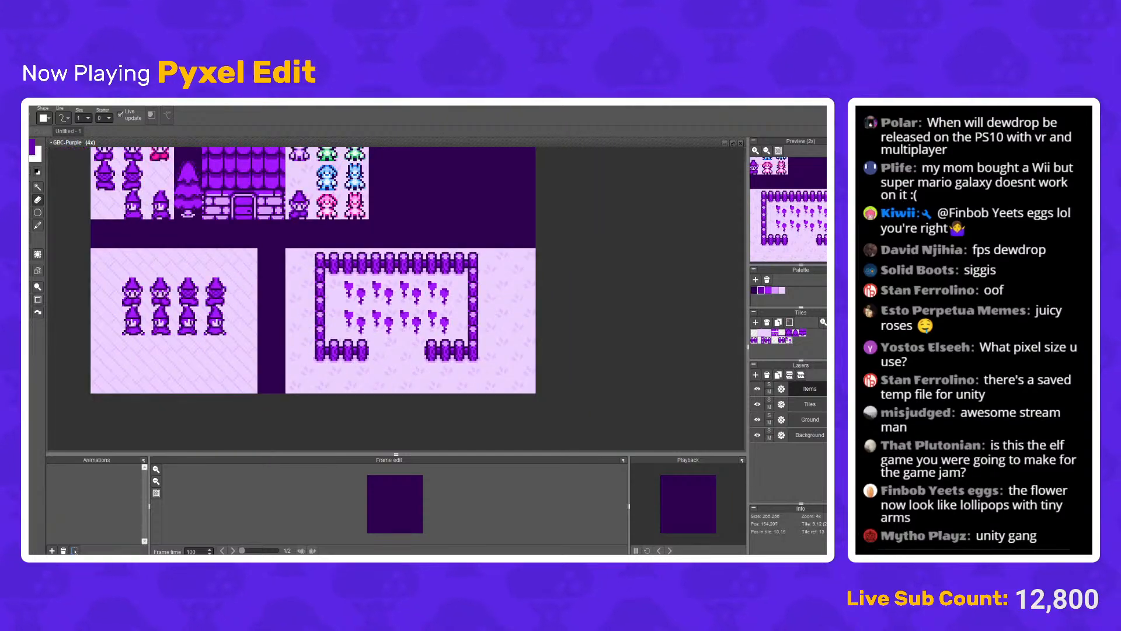
pyautogui.hotkey('ctrl', 'z')
pyautogui.scroll(4, 350, 316)
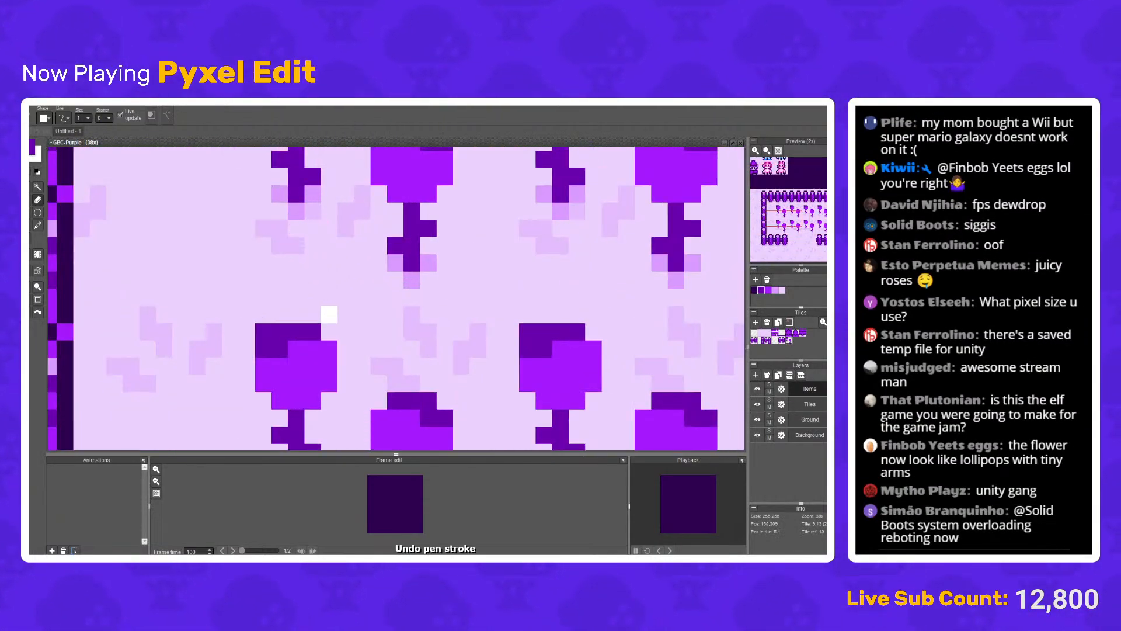
pyautogui.scroll(-6, 379, 332)
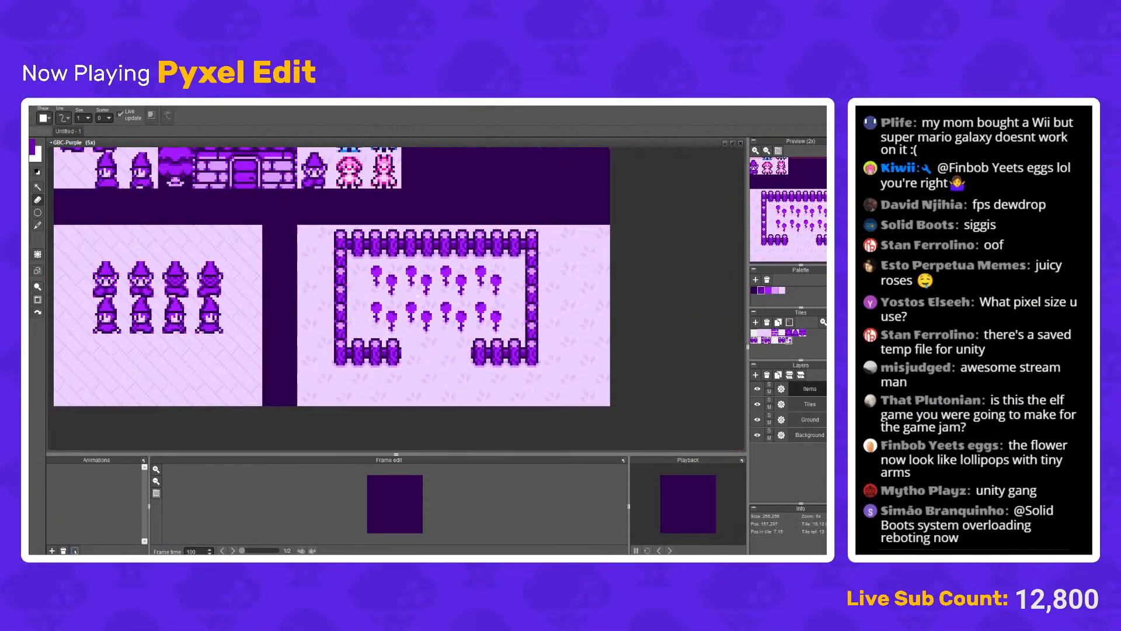
pyautogui.scroll(6, 392, 298)
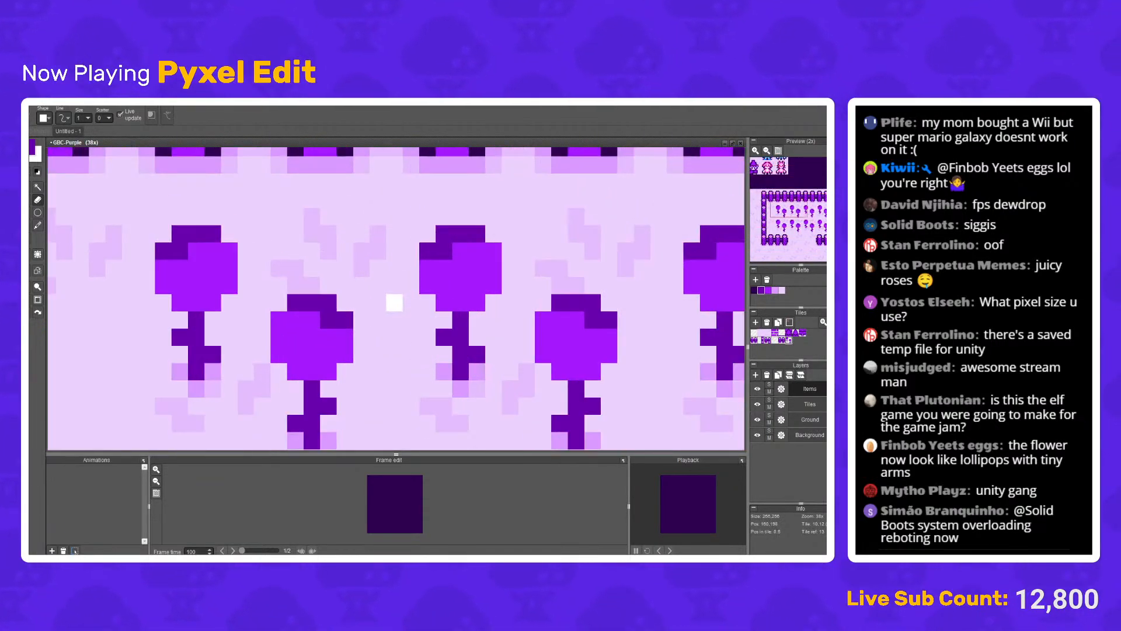
# Step: Draw mirrored diagonal dark-purple petal lines across the lower-right and upper-left flower heads
pyautogui.press('b')
pyautogui.click(295, 371)
pyautogui.click(311, 353)
pyautogui.click(328, 337)
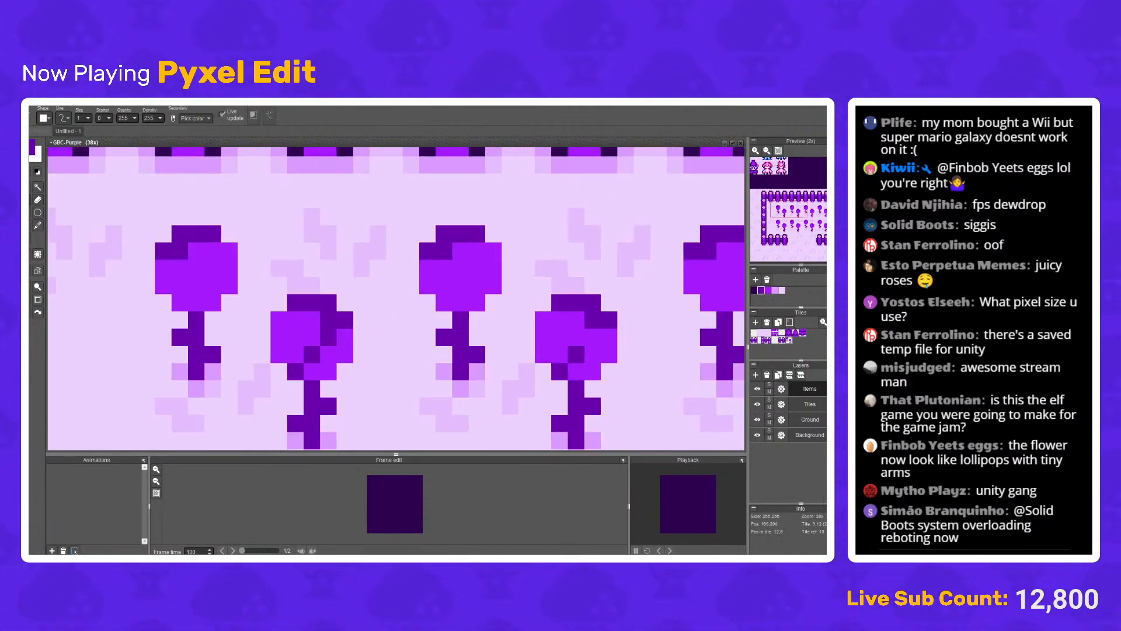
pyautogui.click(213, 303)
pyautogui.click(196, 286)
pyautogui.click(179, 268)
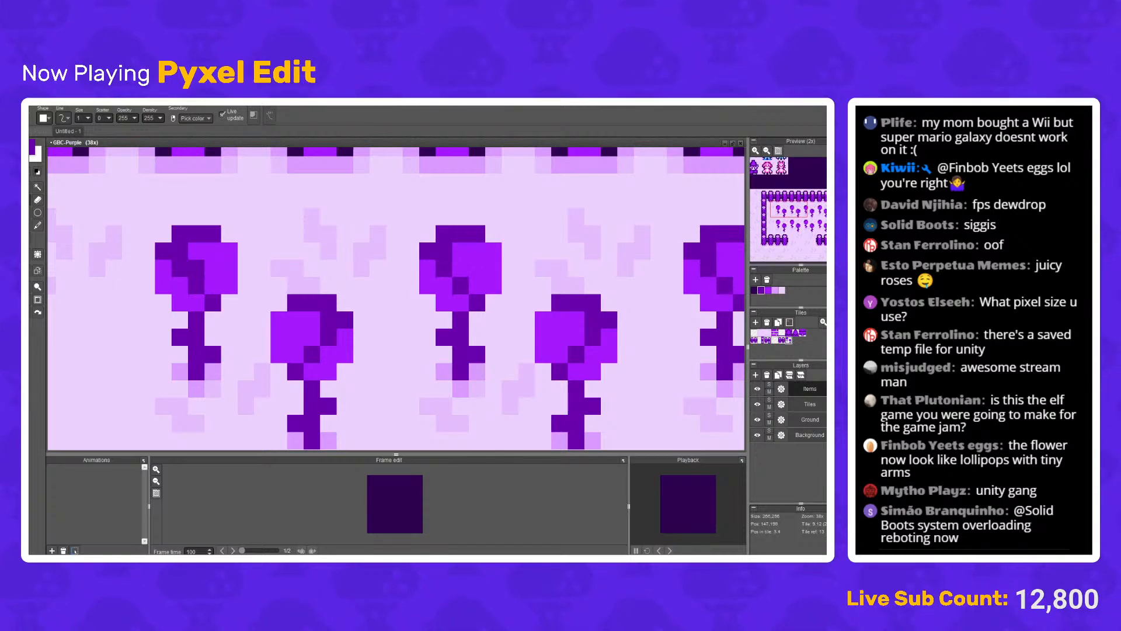
pyautogui.scroll(-5, 268, 256)
pyautogui.scroll(-1, 268, 257)
pyautogui.scroll(5, 268, 257)
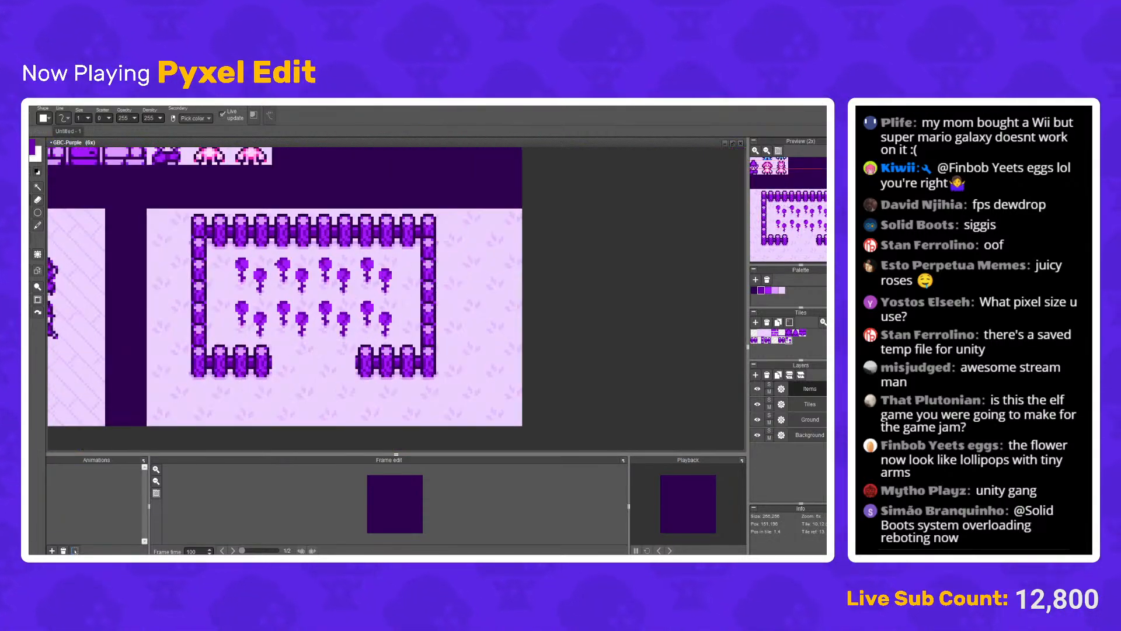
# Step: Try recolouring parts of both flowers' stems and leaves with bright purple
pyautogui.scroll(2, 267, 288)
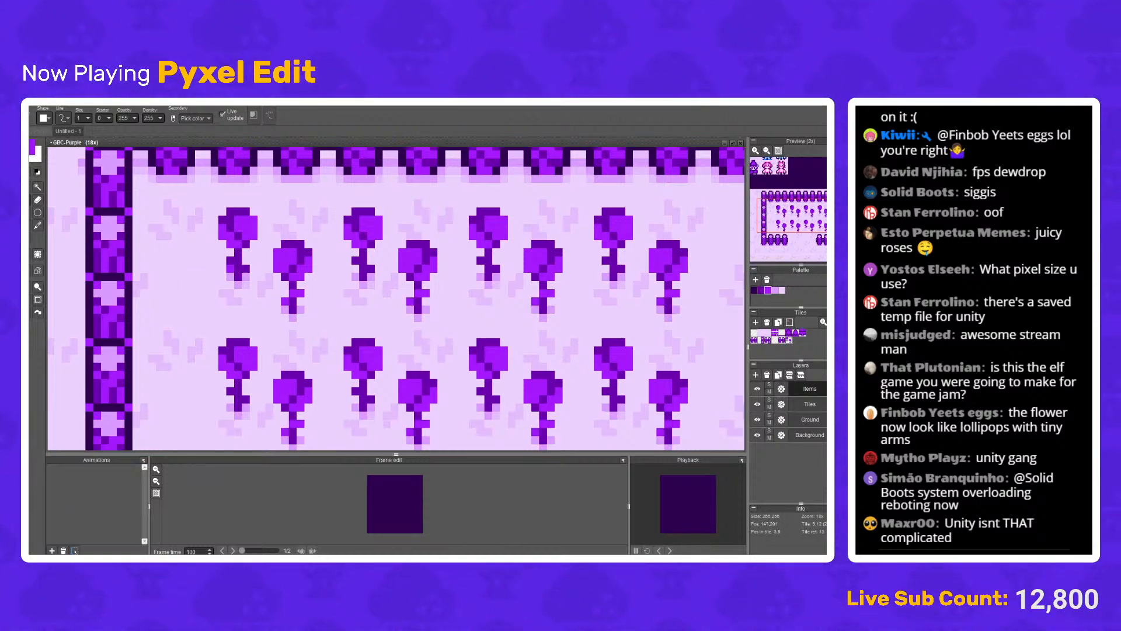
pyautogui.hotkey('ctrl', 'z')
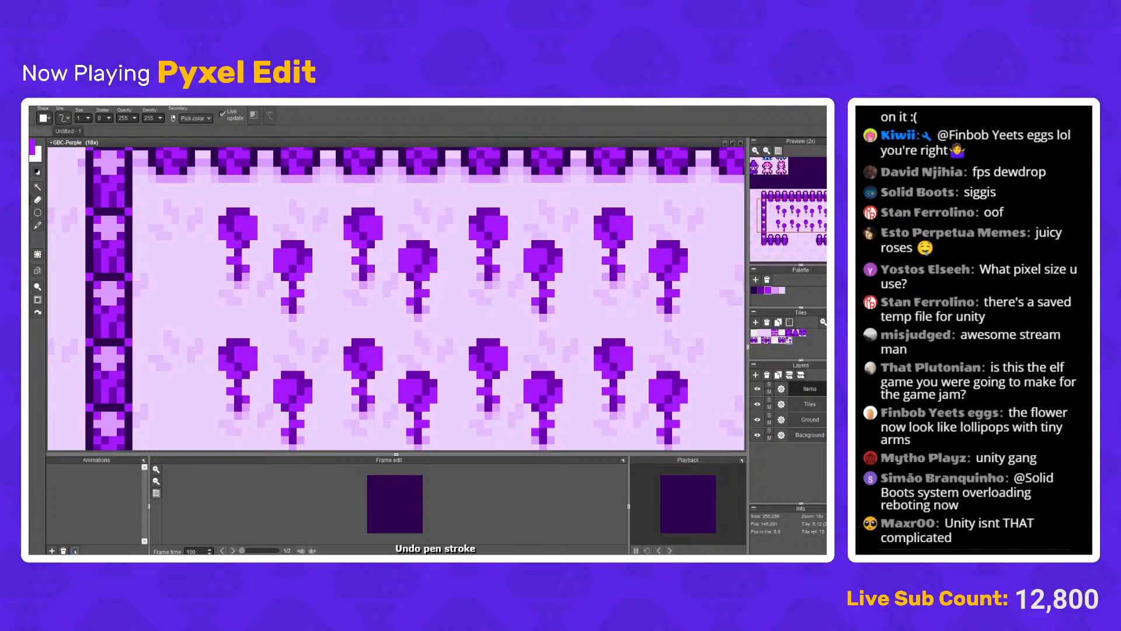
pyautogui.scroll(-3, 346, 295)
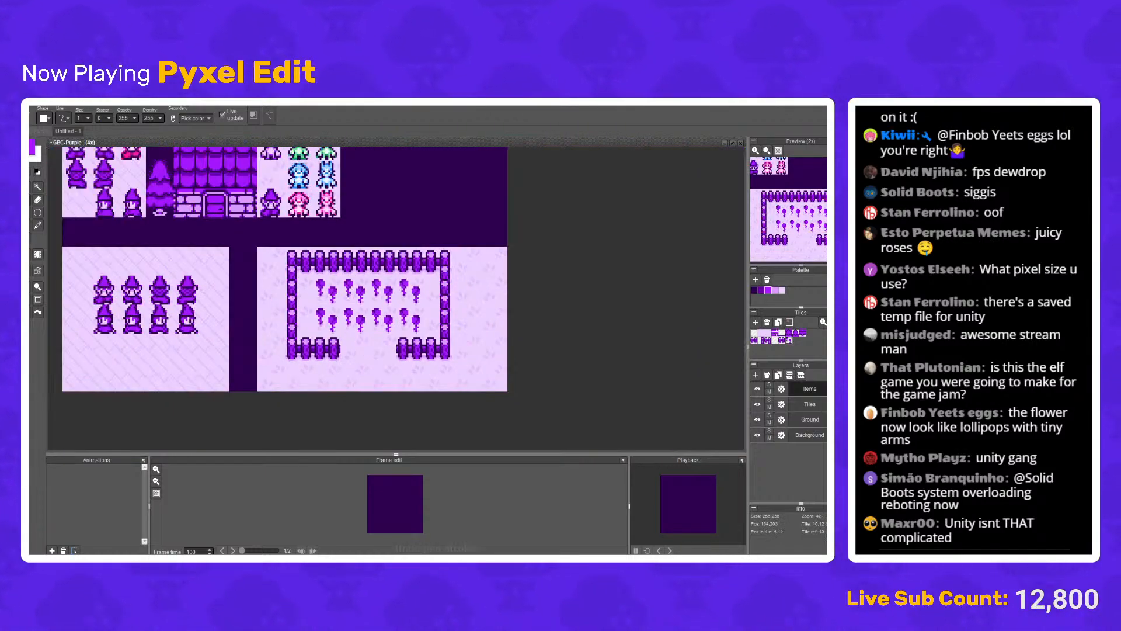
pyautogui.scroll(3, 346, 296)
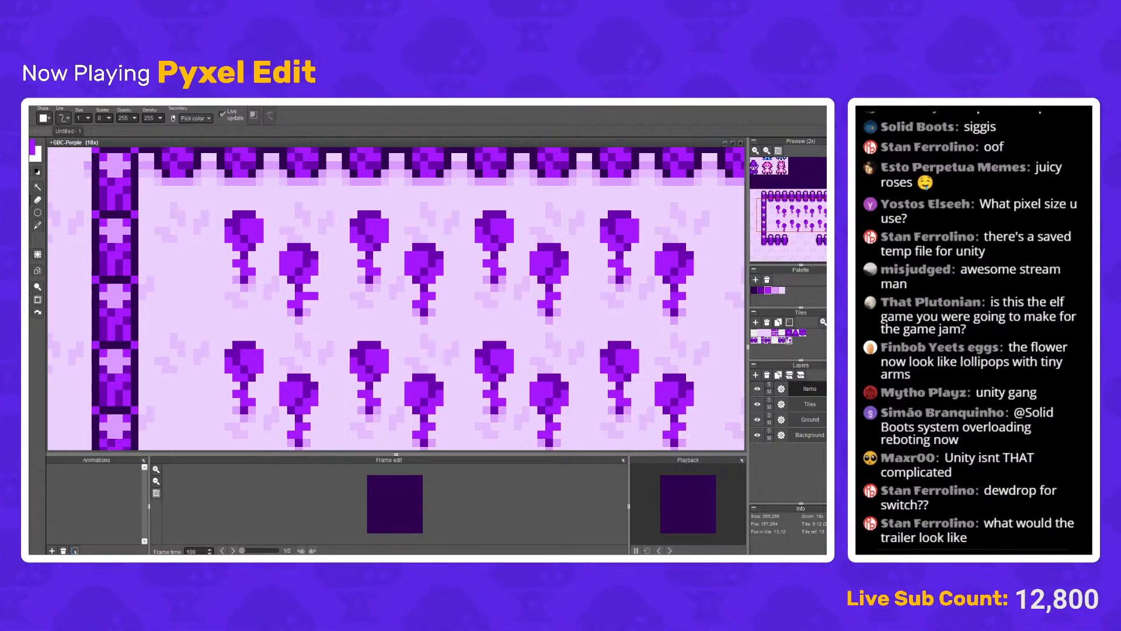
pyautogui.scroll(-3, 396, 298)
pyautogui.scroll(3, 396, 299)
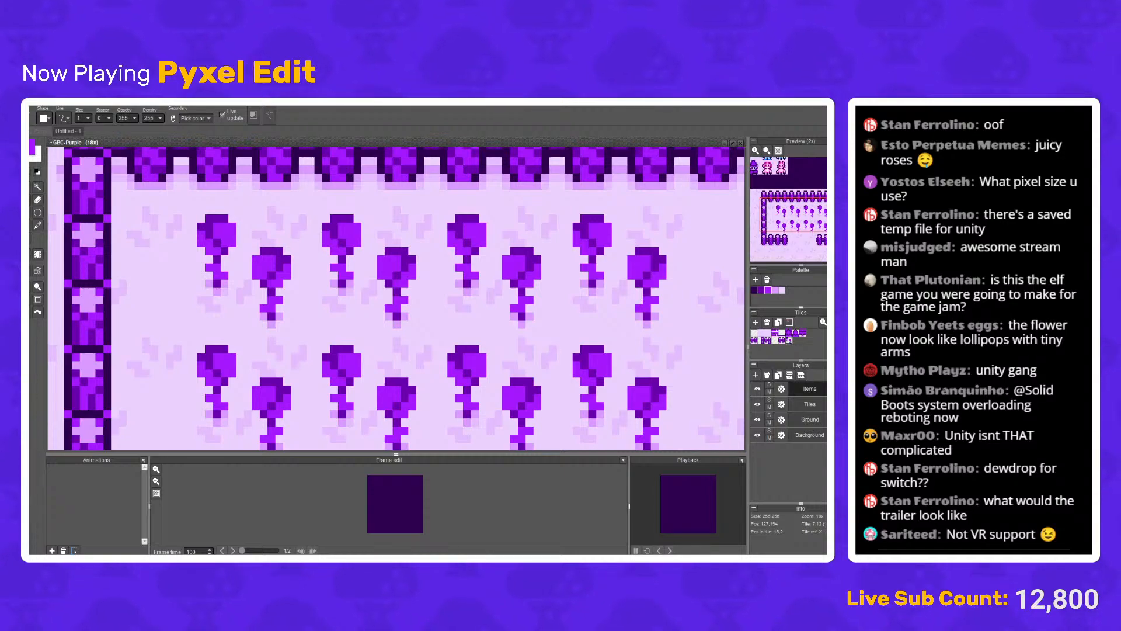
pyautogui.scroll(2, 266, 299)
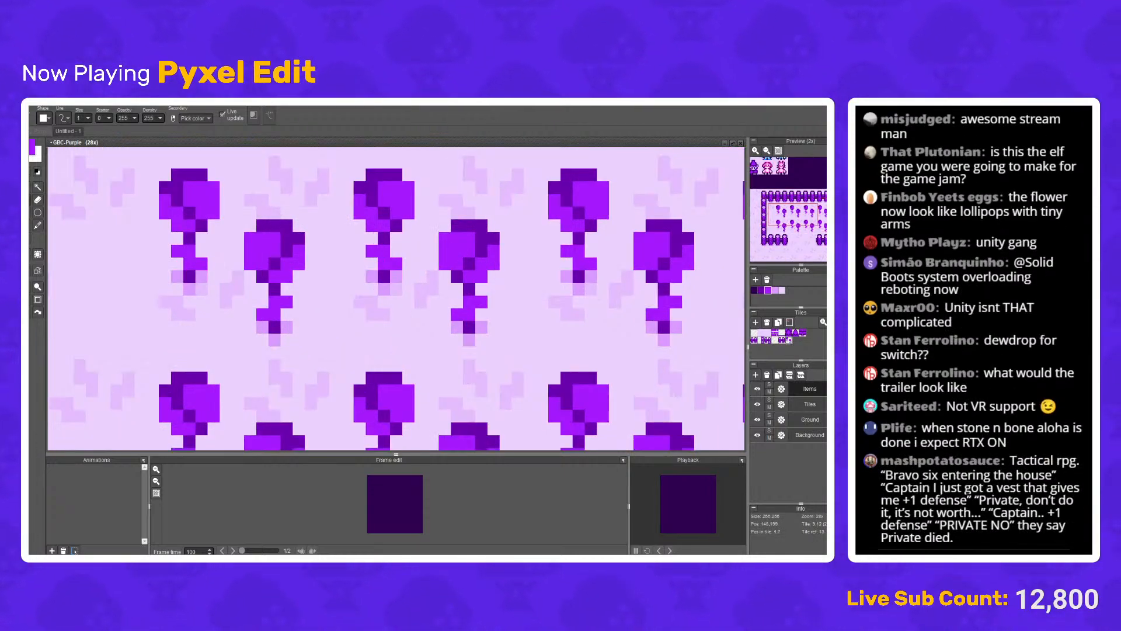
# Step: Repaint the bright stem and leaf pixels of both flowers in dark purple
pyautogui.moveTo(177, 251); pyautogui.dragTo(201, 264)
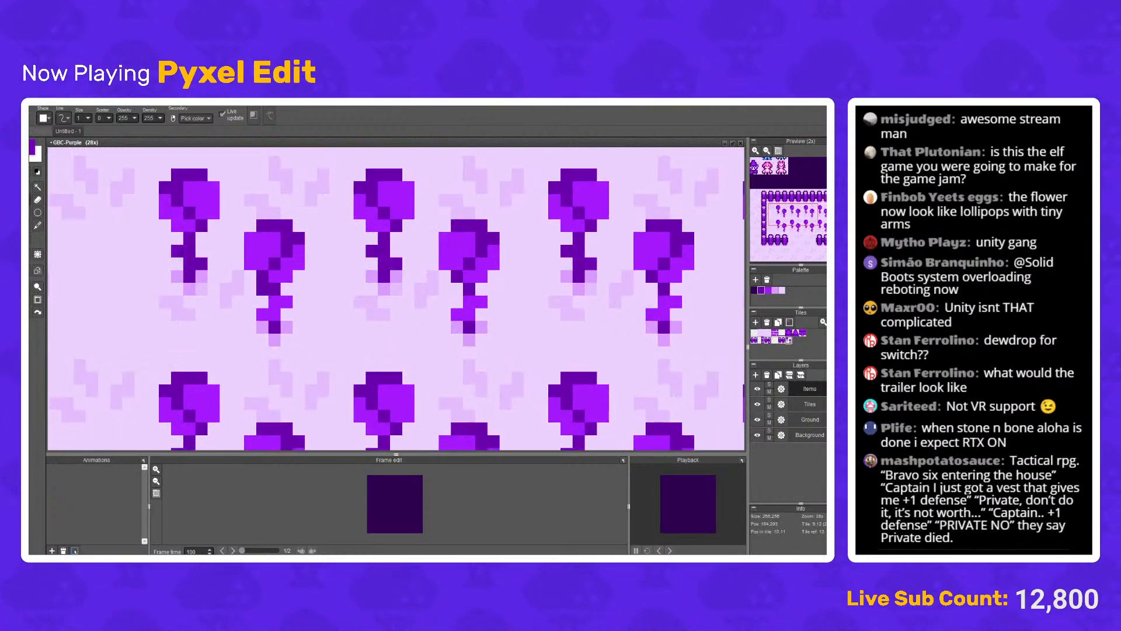
pyautogui.moveTo(275, 301)
pyautogui.mouseDown()
pyautogui.moveTo(263, 313)
pyautogui.moveTo(286, 301)
pyautogui.mouseUp()
pyautogui.scroll(-5, 286, 301)
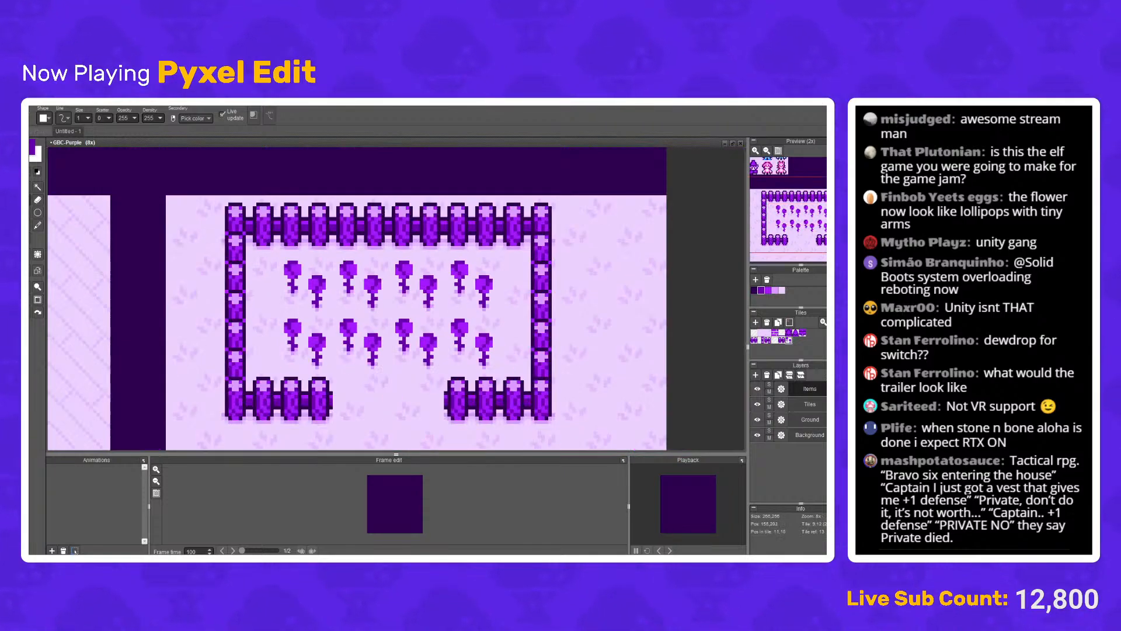
# Step: Examine the flower heads and their ground shadows up close and in the context of the whole fenced enclosure
pyautogui.scroll(3, 370, 355)
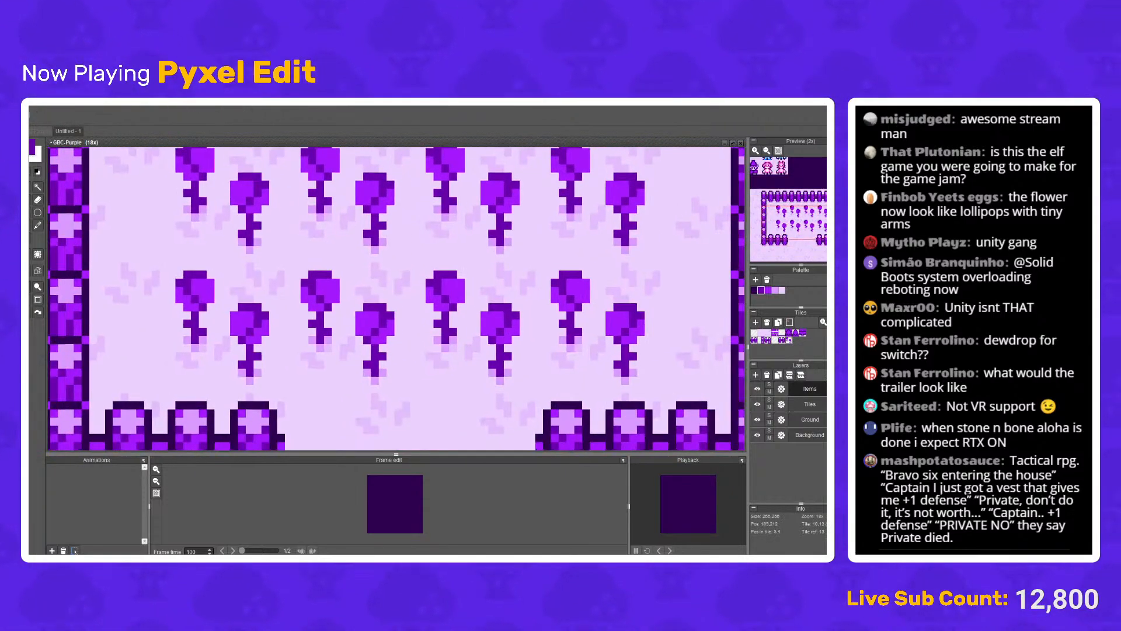
pyautogui.scroll(3, 281, 339)
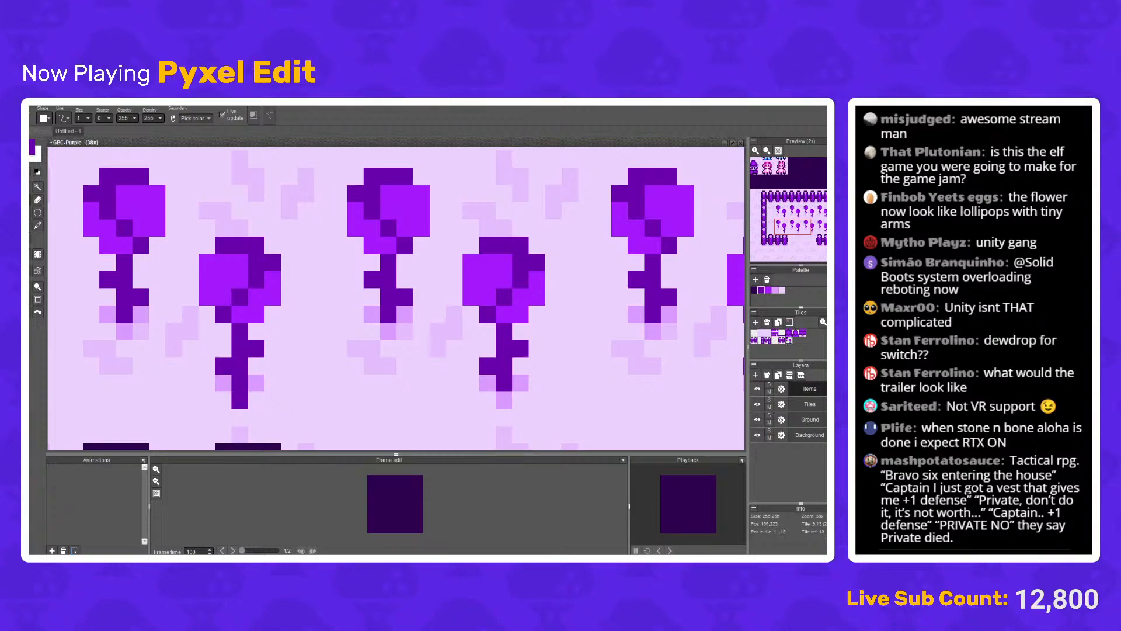
pyautogui.scroll(-5, 239, 400)
pyautogui.scroll(3, 213, 346)
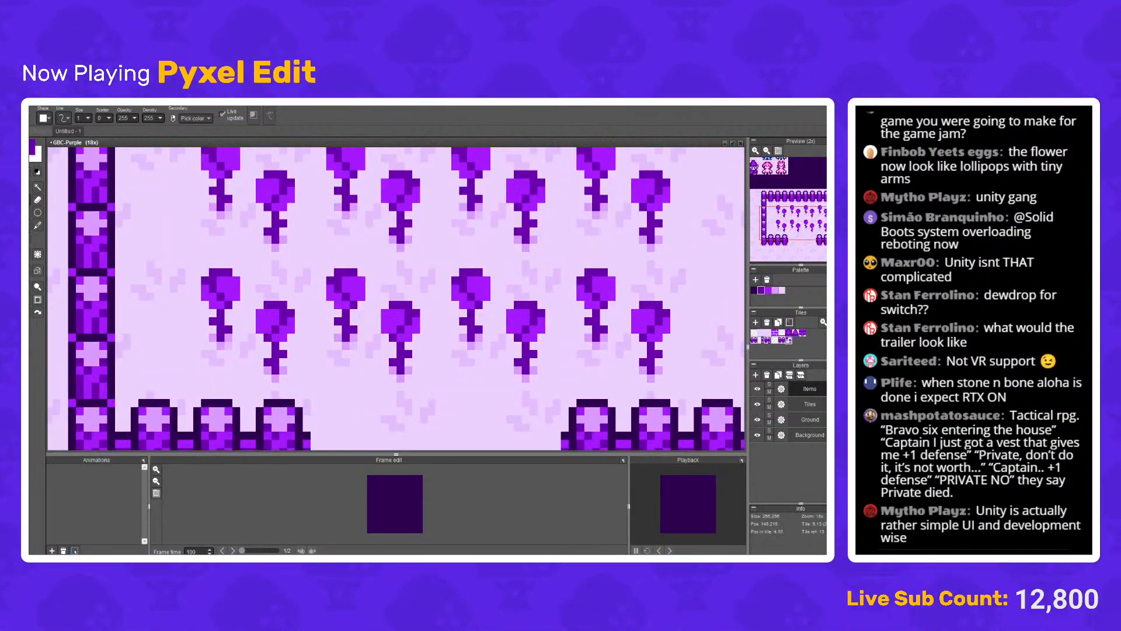
pyautogui.scroll(2, 220, 345)
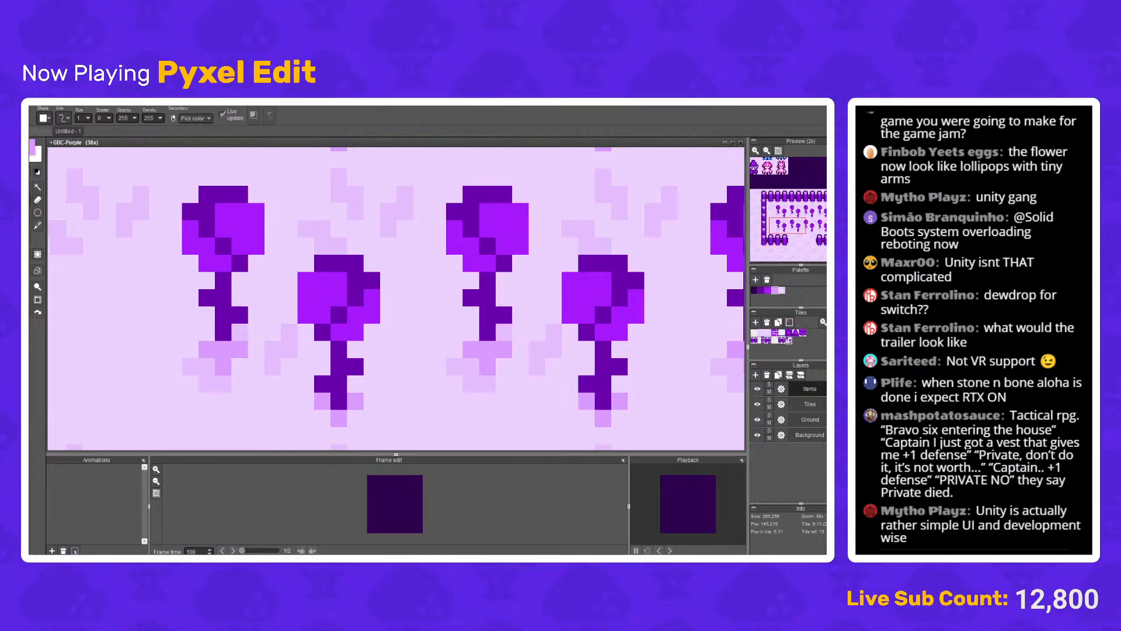
pyautogui.scroll(-3, 239, 349)
pyautogui.scroll(-2, 287, 335)
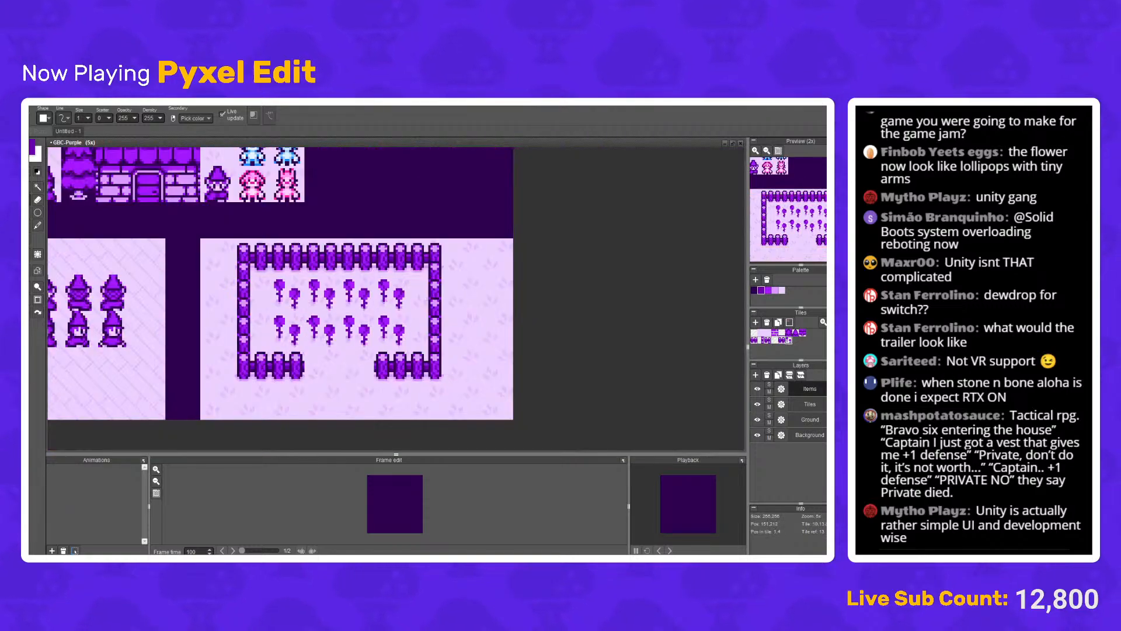
pyautogui.scroll(4, 313, 268)
pyautogui.scroll(2, 313, 268)
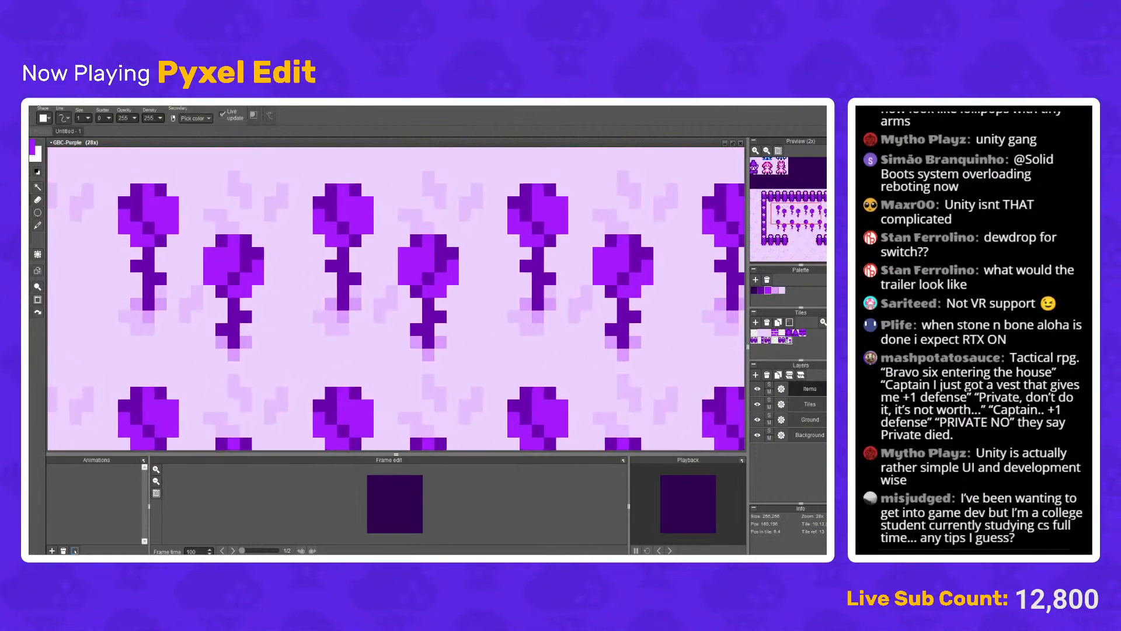
pyautogui.scroll(-6, 314, 268)
pyautogui.scroll(2, 372, 231)
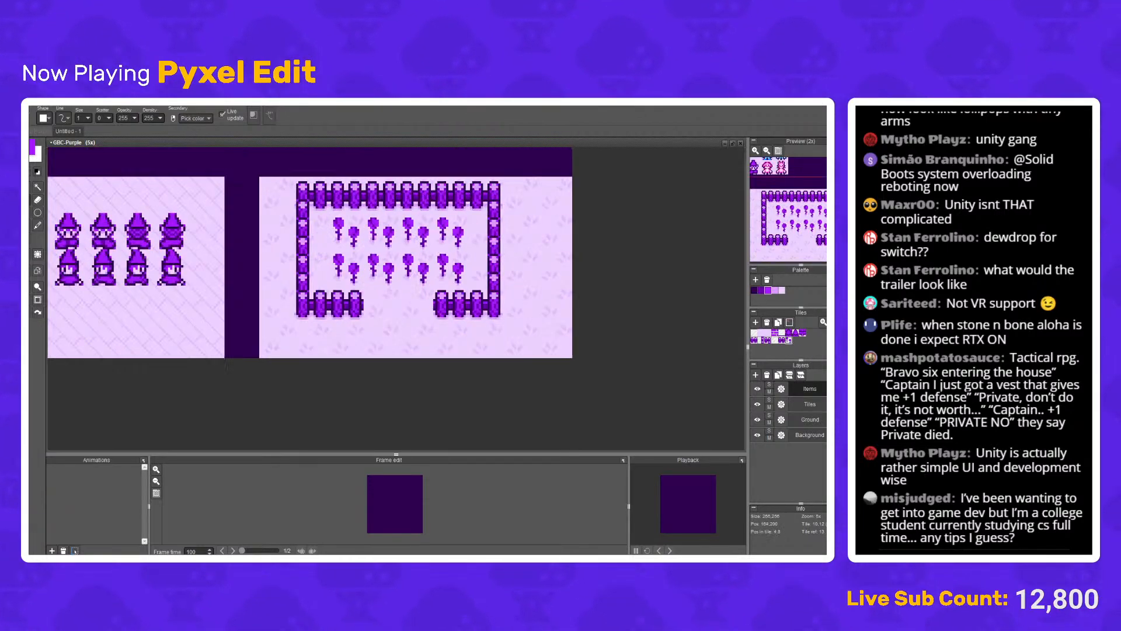
# Step: Undo the trial pen strokes on the flower heads
pyautogui.hotkey('ctrl', 'z')
pyautogui.scroll(4, 350, 246)
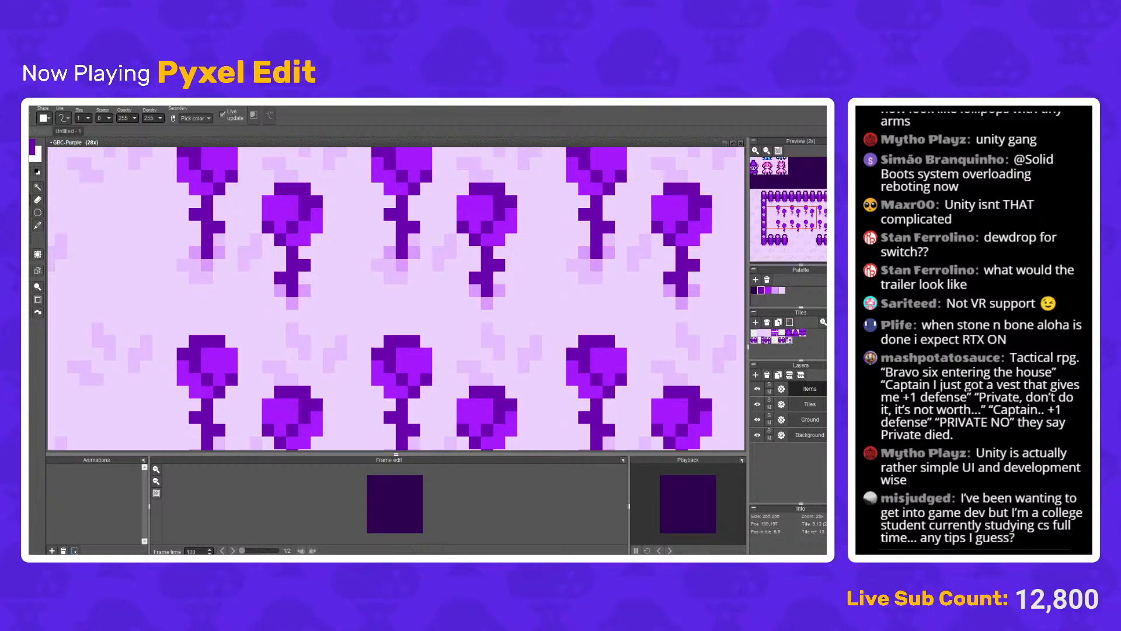
pyautogui.scroll(-5, 395, 299)
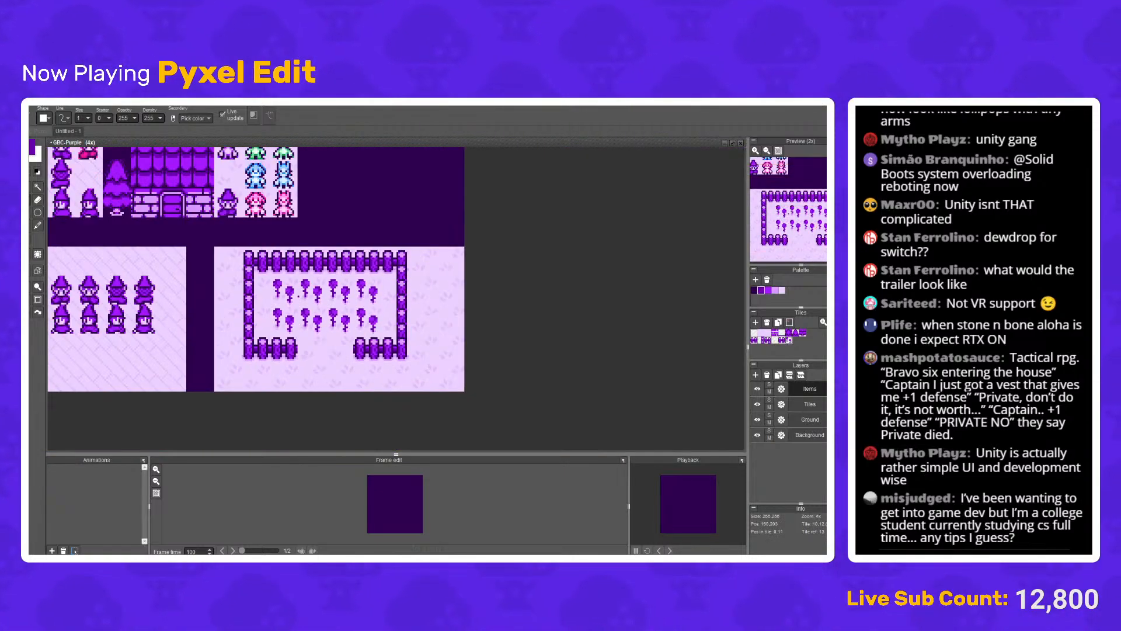
pyautogui.hotkey('ctrl', 'z')
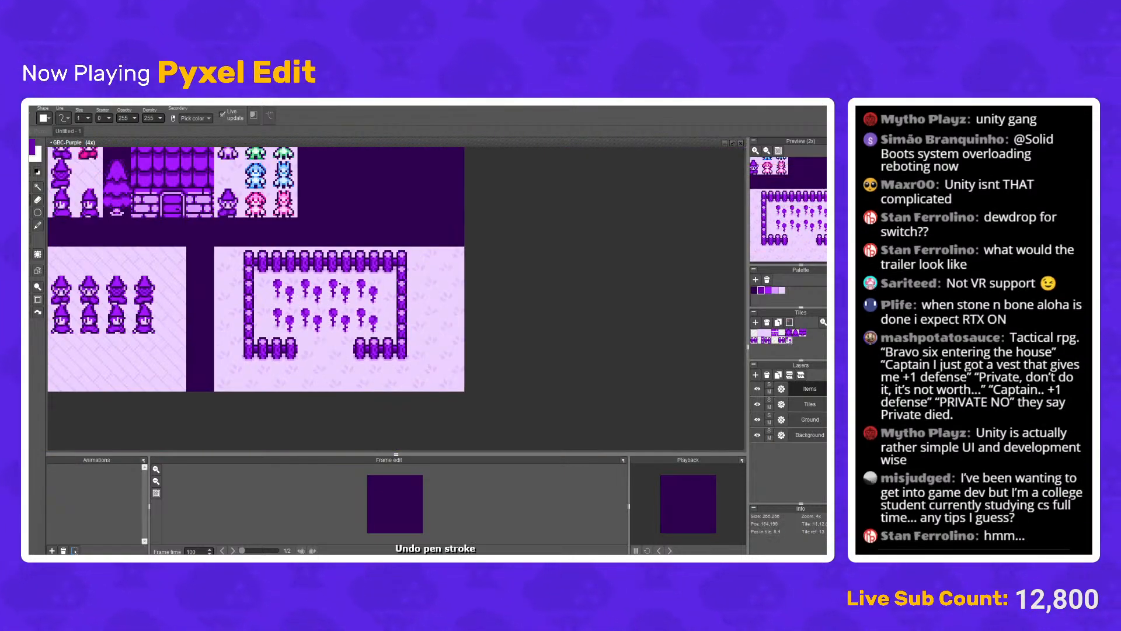
pyautogui.scroll(5, 340, 284)
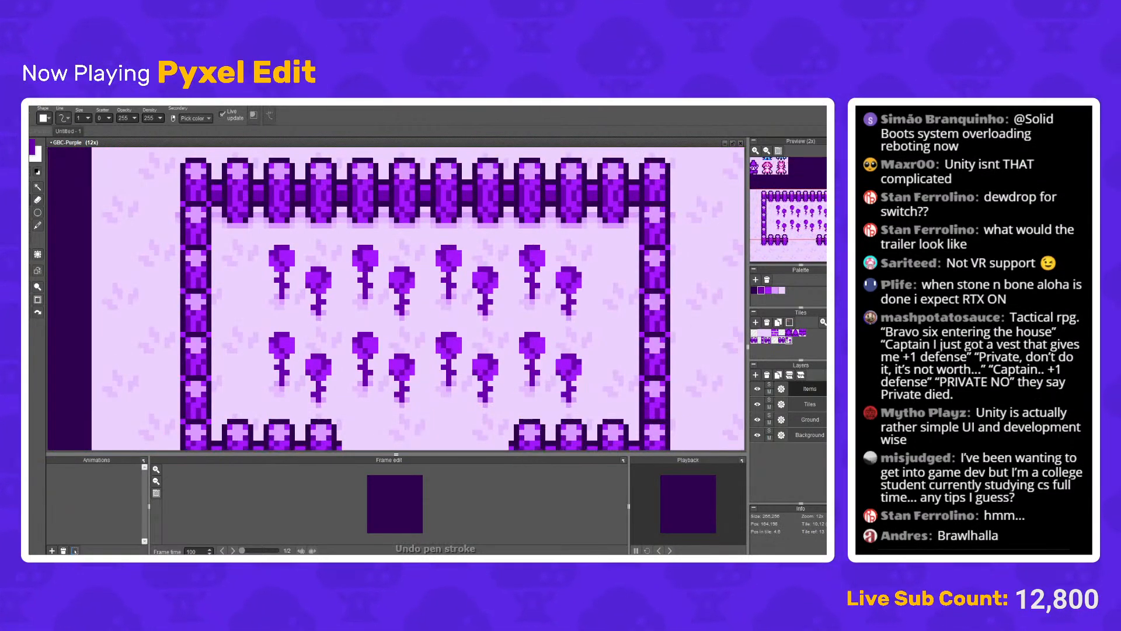
pyautogui.scroll(1, 788, 211)
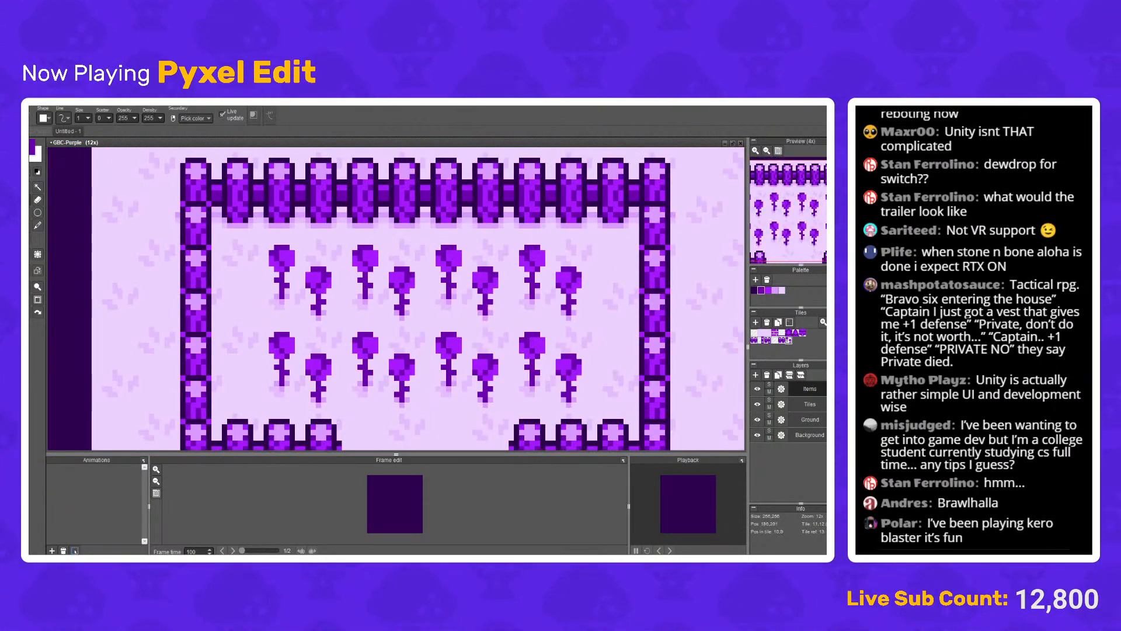
# Step: Empty the second flower tile in the enclosure's lower row
pyautogui.moveTo(561, 372); pyautogui.dragTo(570, 329)
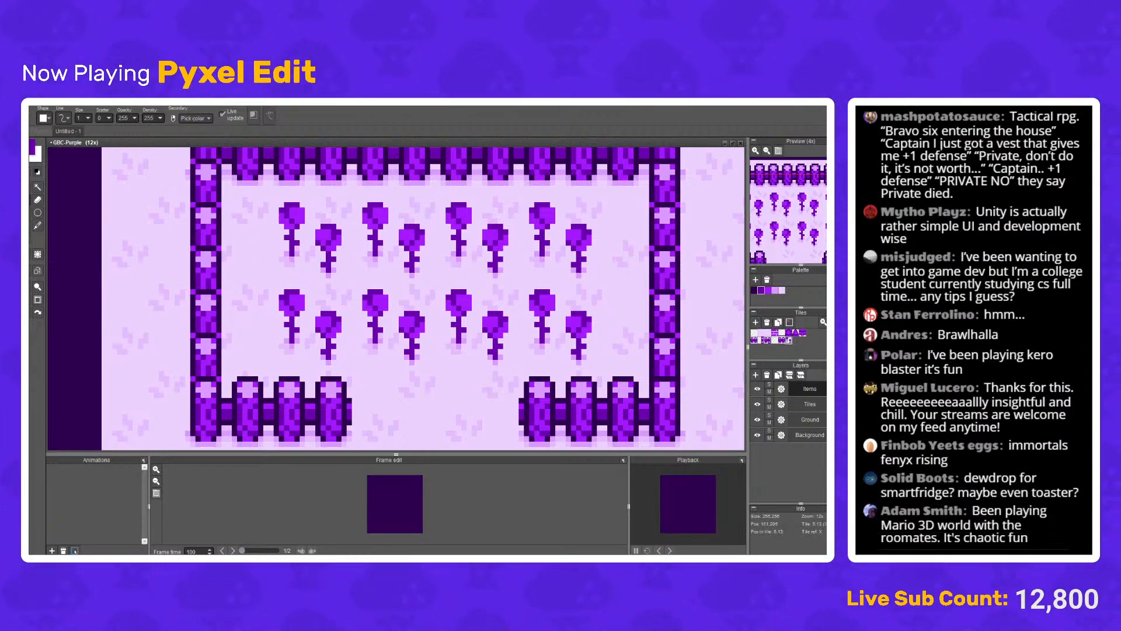
pyautogui.press('t')
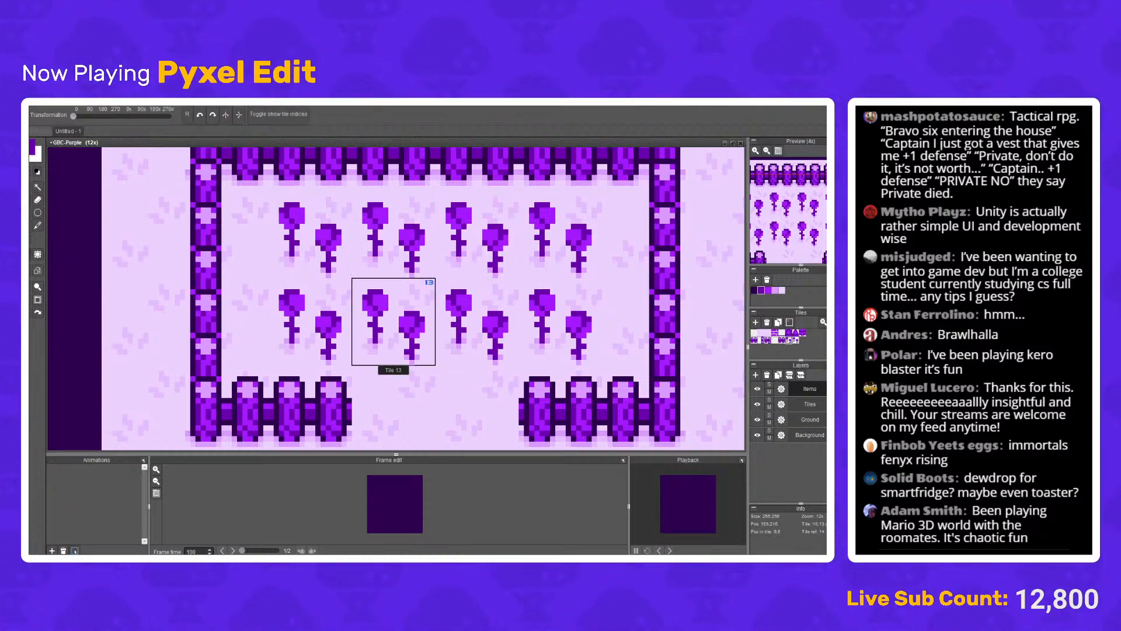
pyautogui.hotkey('ctrl', 'z')
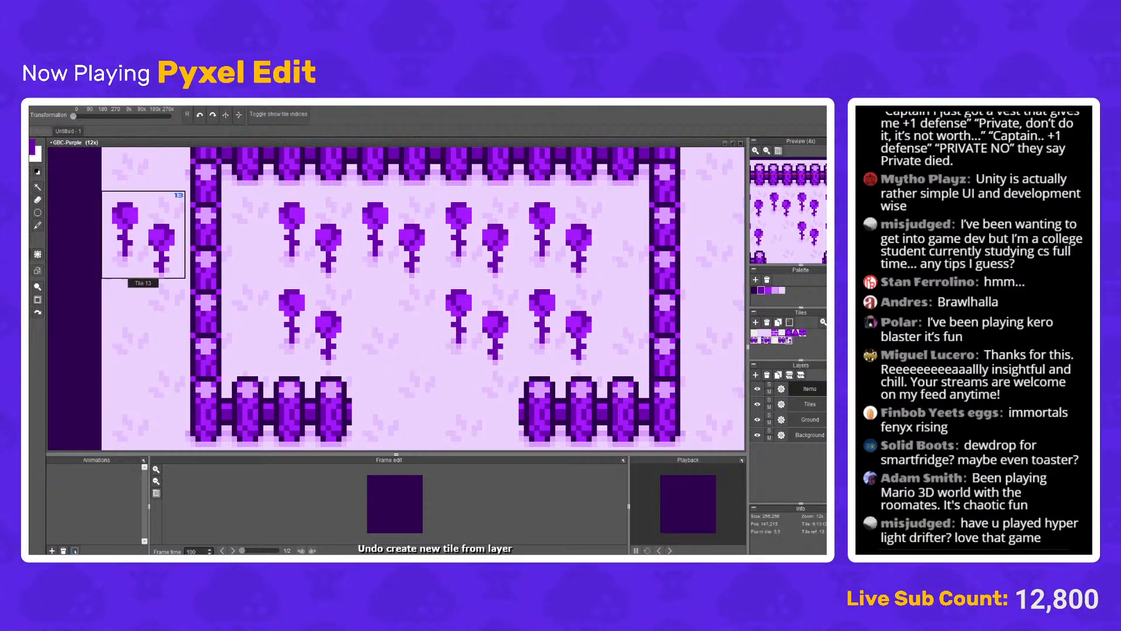
# Step: Try placing copies of the lower row's first flower in the emptied tile
pyautogui.press('m')
pyautogui.scroll(1, 402, 306)
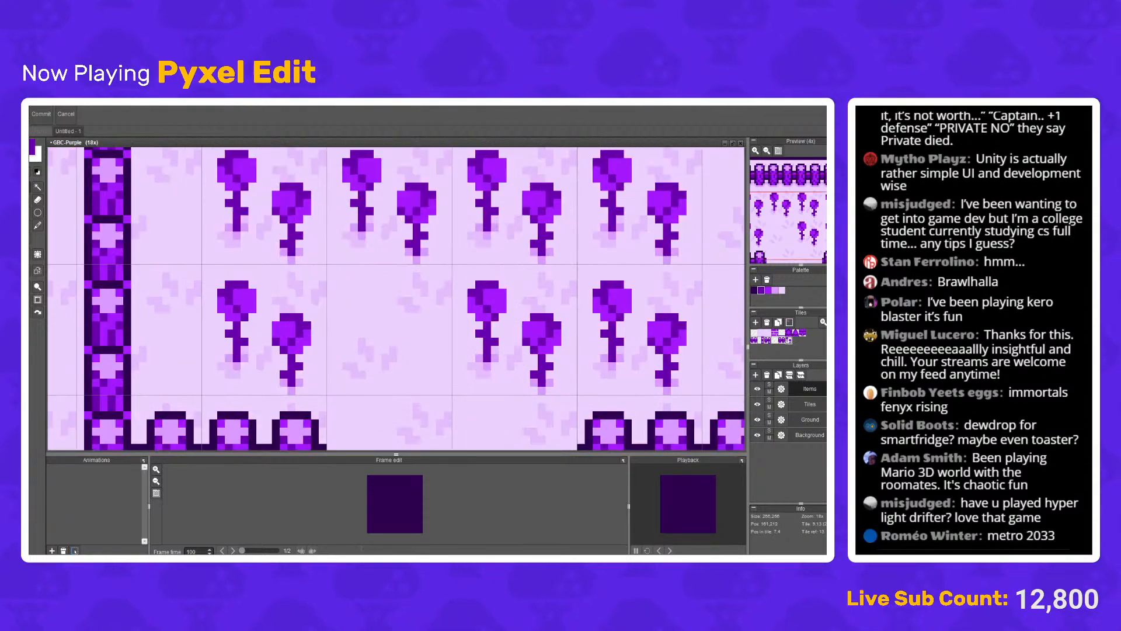
pyautogui.moveTo(210, 273); pyautogui.dragTo(264, 372)
pyautogui.moveTo(244, 328); pyautogui.dragTo(420, 318)
pyautogui.moveTo(390, 266)
pyautogui.mouseDown()
pyautogui.moveTo(392, 310)
pyautogui.moveTo(395, 292)
pyautogui.moveTo(443, 339)
pyautogui.moveTo(383, 273)
pyautogui.mouseUp()
pyautogui.moveTo(416, 310); pyautogui.dragTo(360, 312)
pyautogui.hotkey('ctrl', 'z')
pyautogui.hotkey('ctrl', 'z')
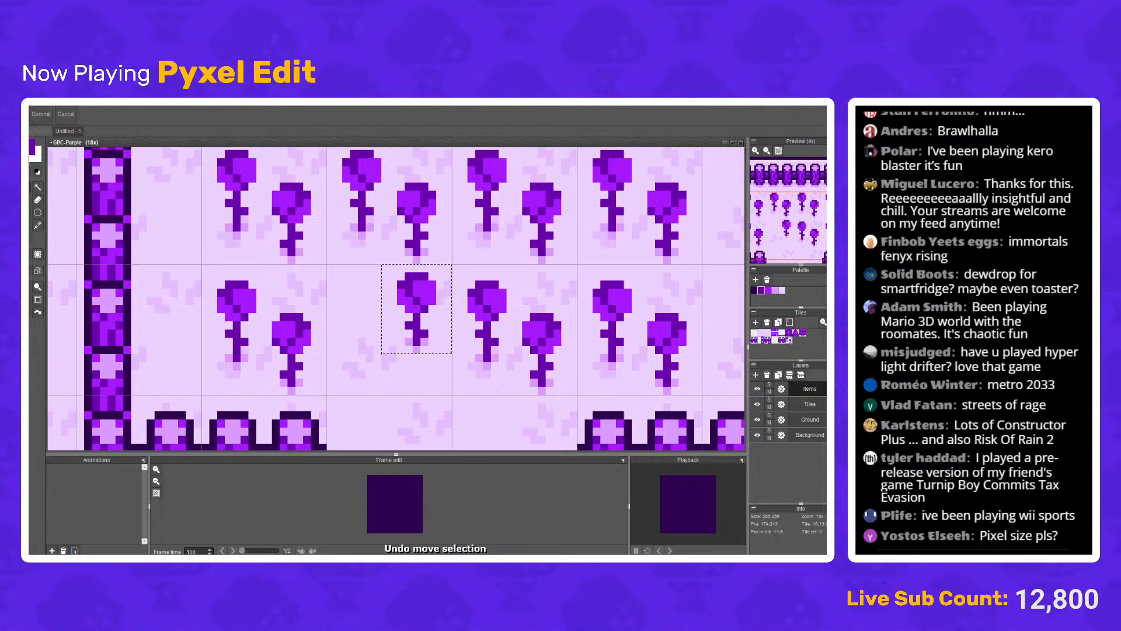
# Step: Try clustering further flower copies in the emptied tile, and delete the whole cluster
pyautogui.moveTo(428, 315); pyautogui.dragTo(374, 339)
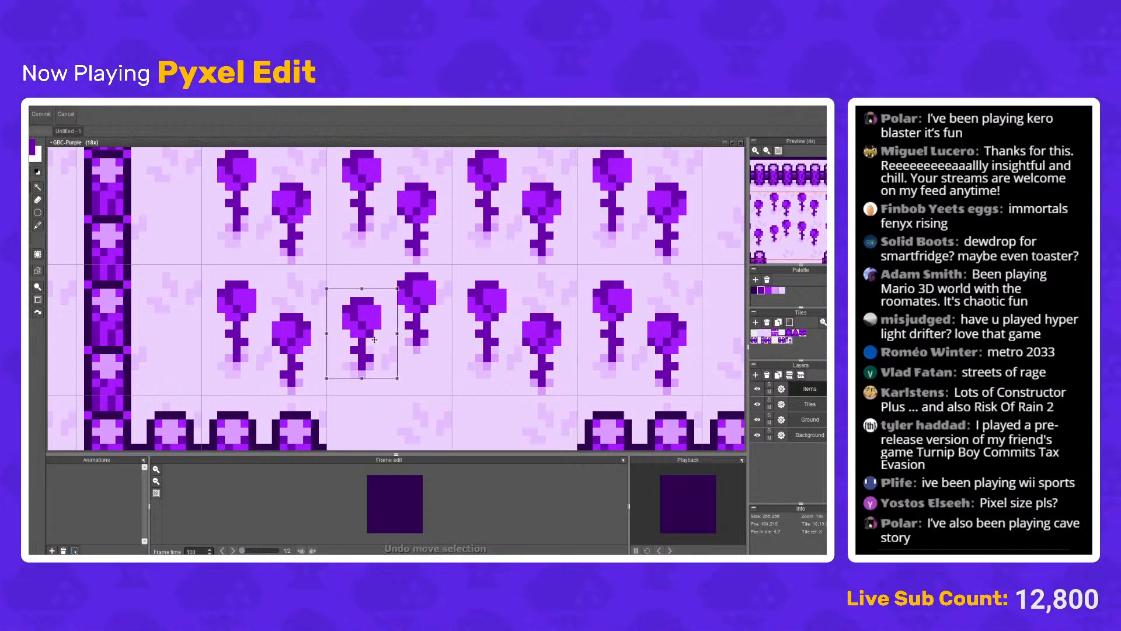
pyautogui.press('Up')
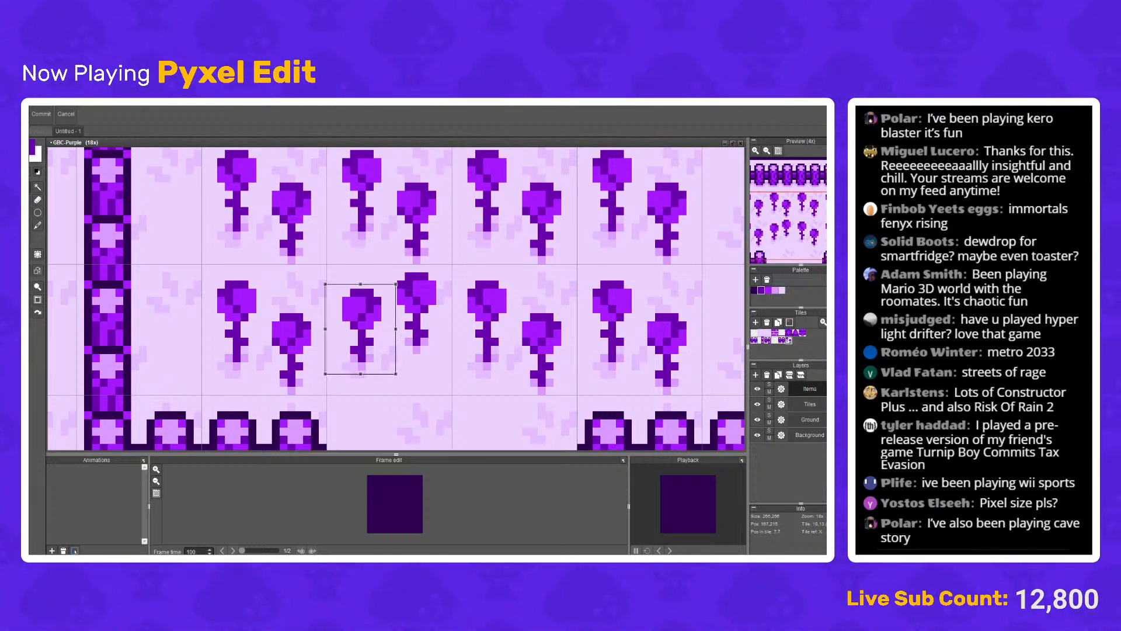
pyautogui.moveTo(423, 374)
pyautogui.mouseDown()
pyautogui.moveTo(438, 369)
pyautogui.moveTo(422, 378)
pyautogui.mouseUp()
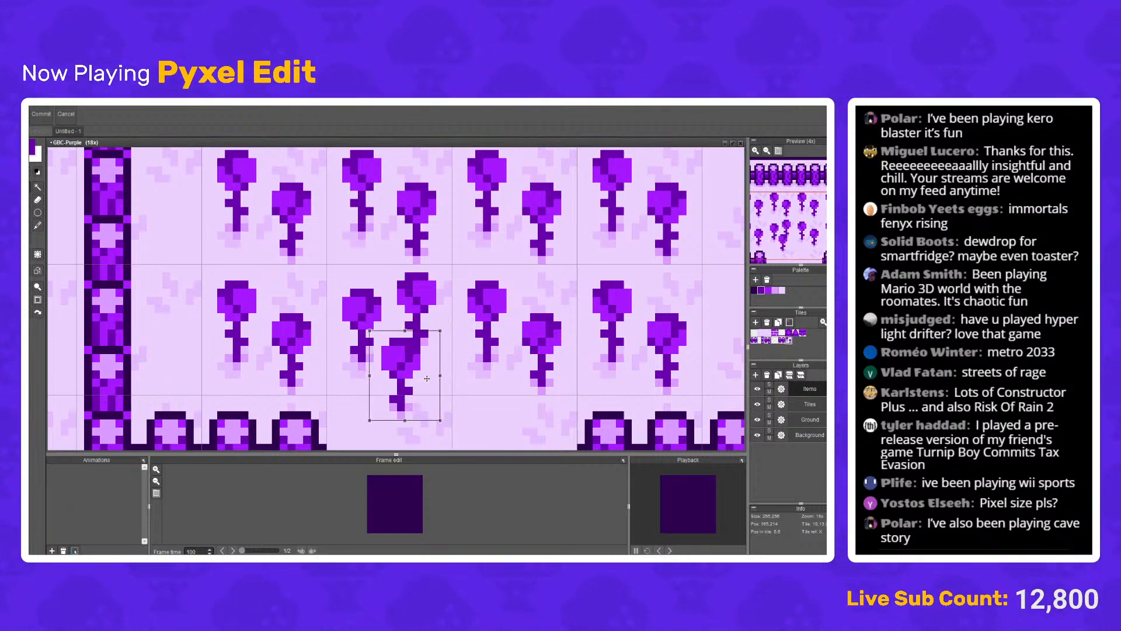
pyautogui.press('Return')
pyautogui.moveTo(456, 415); pyautogui.dragTo(338, 277)
pyautogui.press('Delete')
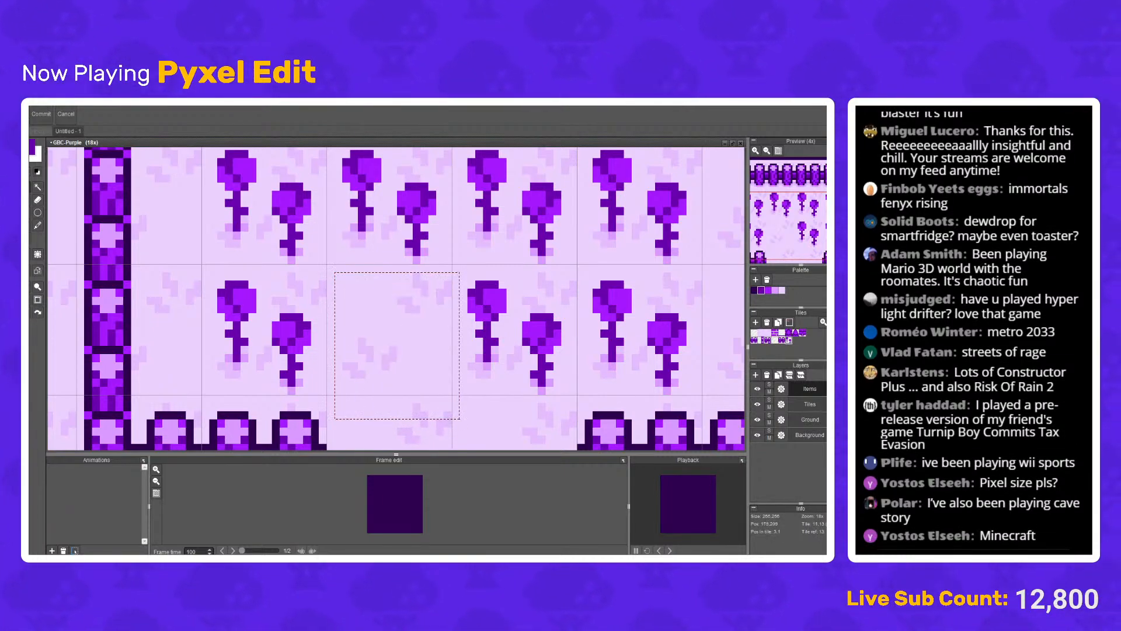
# Step: Sketch a small bright-purple rectangular outline in the emptied tile and partly fill its hollow centre
pyautogui.scroll(2, 300, 290)
pyautogui.press('b')
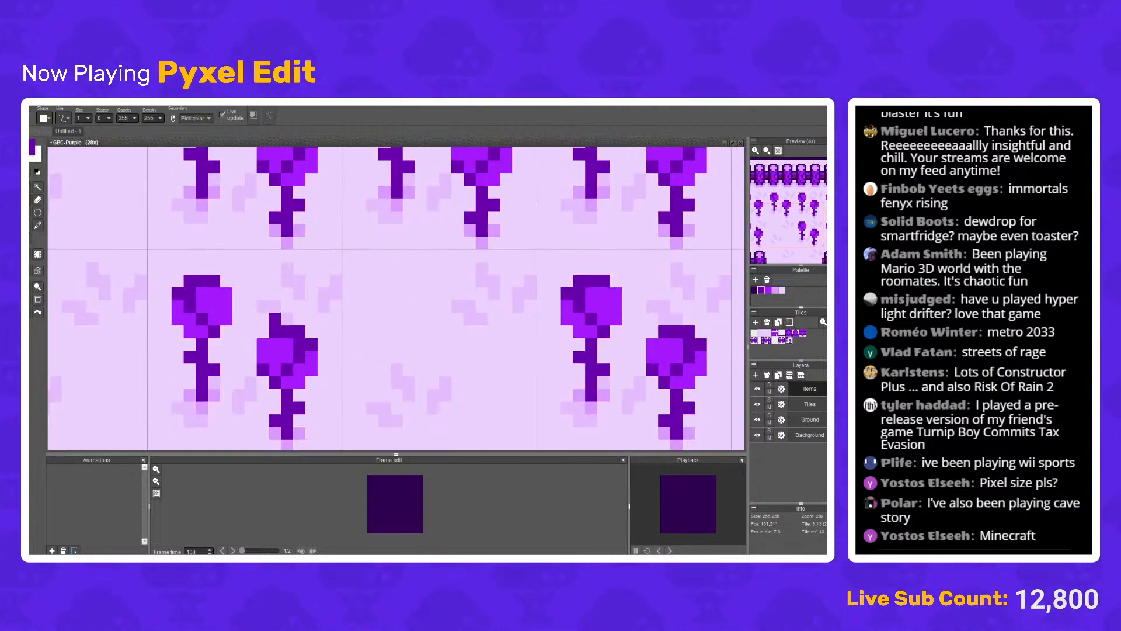
pyautogui.keyDown('alt'); pyautogui.click(232, 304); pyautogui.keyUp('alt')
pyautogui.click(397, 293)
pyautogui.moveTo(397, 294)
pyautogui.mouseDown()
pyautogui.moveTo(372, 293)
pyautogui.moveTo(384, 318)
pyautogui.moveTo(421, 306)
pyautogui.mouseUp()
pyautogui.click(420, 294)
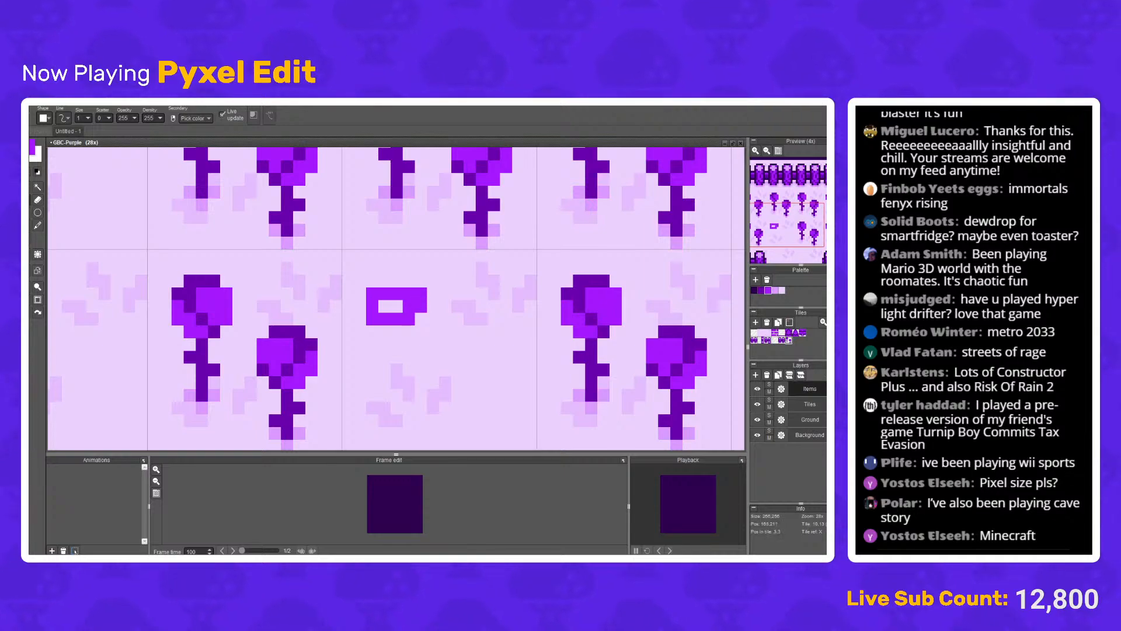
pyautogui.click(372, 280)
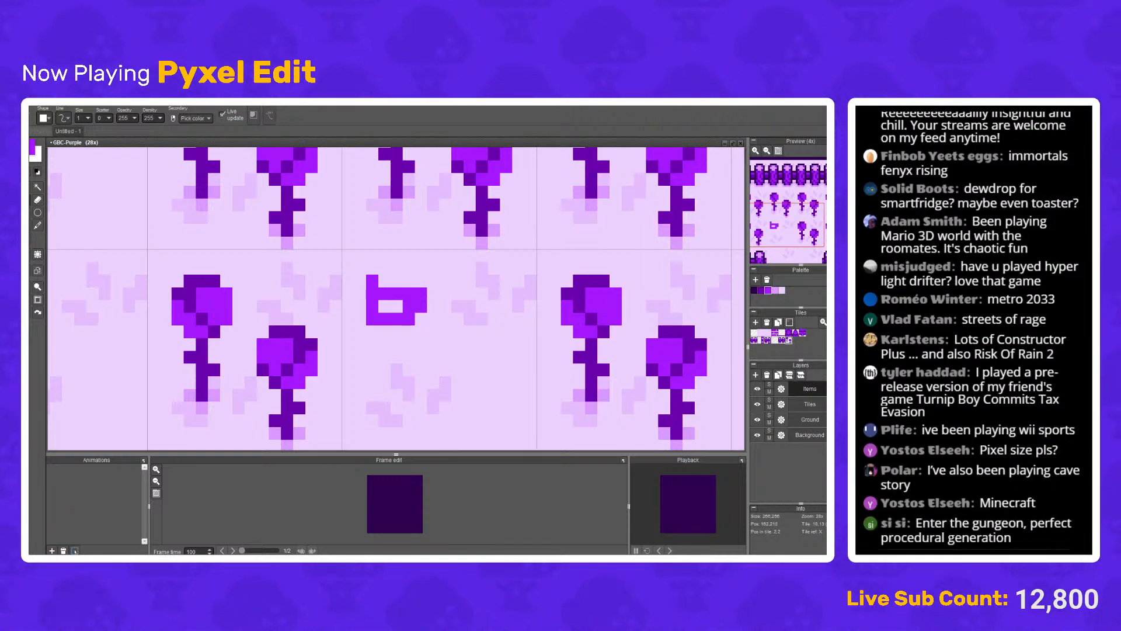
pyautogui.hotkey('ctrl', 'z')
pyautogui.click(384, 305)
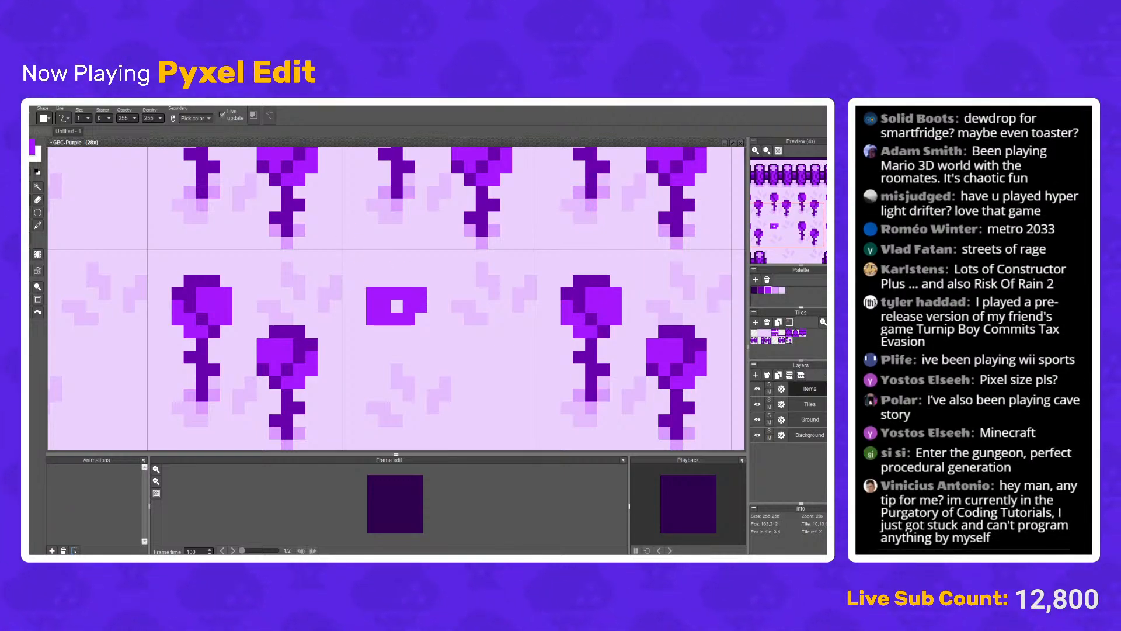
# Step: Round out the bright-purple shape with extra pixels along its upper, lower and right edges
pyautogui.moveTo(385, 280); pyautogui.dragTo(408, 280)
pyautogui.click(384, 331)
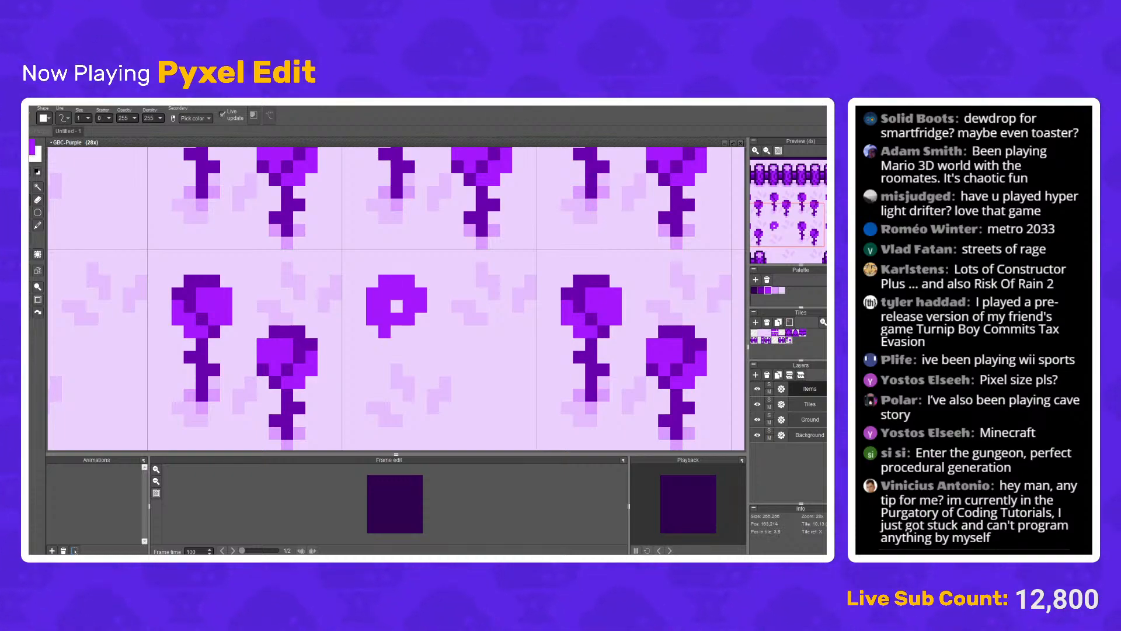
pyautogui.moveTo(396, 331); pyautogui.dragTo(408, 331)
pyautogui.click(420, 318)
pyautogui.click(433, 306)
# Step: Erase one pixel beside the shape's centre hole to make the hole two pixels wide
pyautogui.scroll(2, 433, 306)
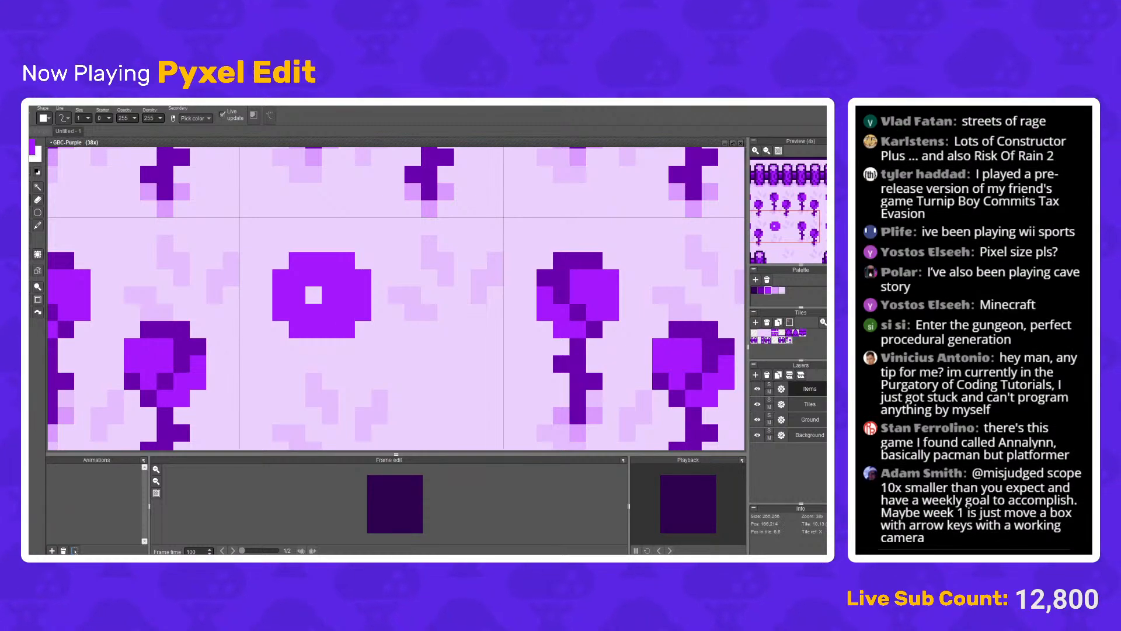
pyautogui.press('e')
pyautogui.click(330, 294)
# Step: Recolour the shape's outer edge dark purple and draw a bright-purple rim around it
pyautogui.scroll(3, 346, 293)
pyautogui.press('b')
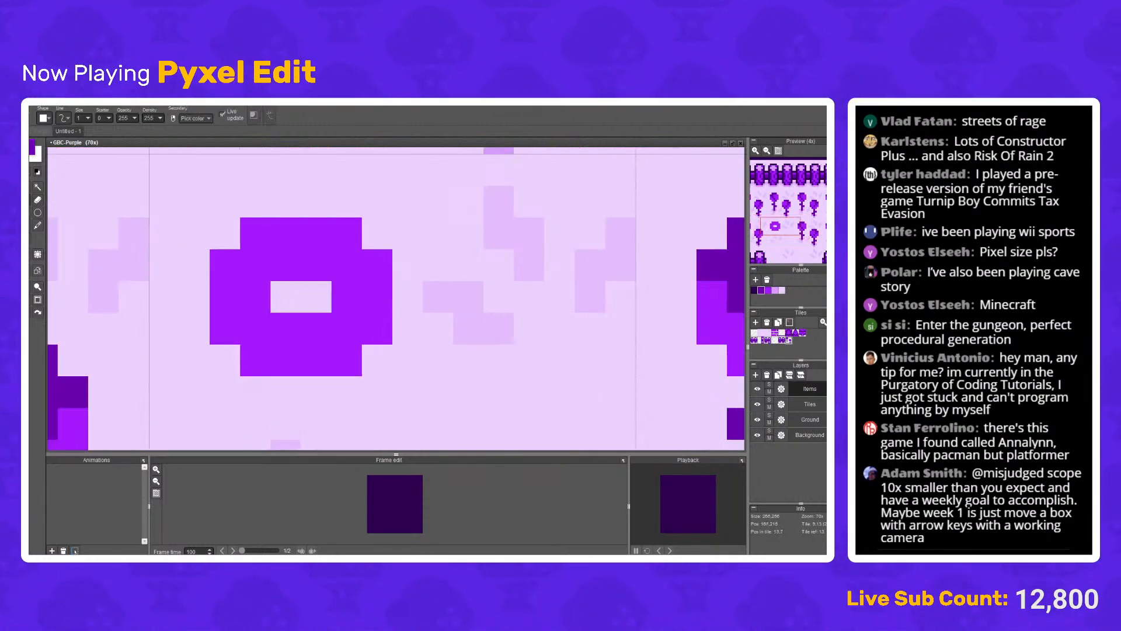
pyautogui.moveTo(224, 328)
pyautogui.mouseDown()
pyautogui.moveTo(225, 265)
pyautogui.moveTo(255, 234)
pyautogui.moveTo(346, 233)
pyautogui.moveTo(377, 265)
pyautogui.moveTo(376, 328)
pyautogui.moveTo(346, 360)
pyautogui.moveTo(255, 359)
pyautogui.moveTo(255, 328)
pyautogui.moveTo(224, 359)
pyautogui.moveTo(225, 328)
pyautogui.moveTo(195, 328)
pyautogui.moveTo(194, 265)
pyautogui.moveTo(256, 202)
pyautogui.moveTo(346, 202)
pyautogui.moveTo(407, 266)
pyautogui.moveTo(408, 328)
pyautogui.moveTo(347, 391)
pyautogui.moveTo(285, 391)
pyautogui.mouseUp()
pyautogui.click(256, 391)
pyautogui.click(347, 391)
pyautogui.scroll(-10, 316, 282)
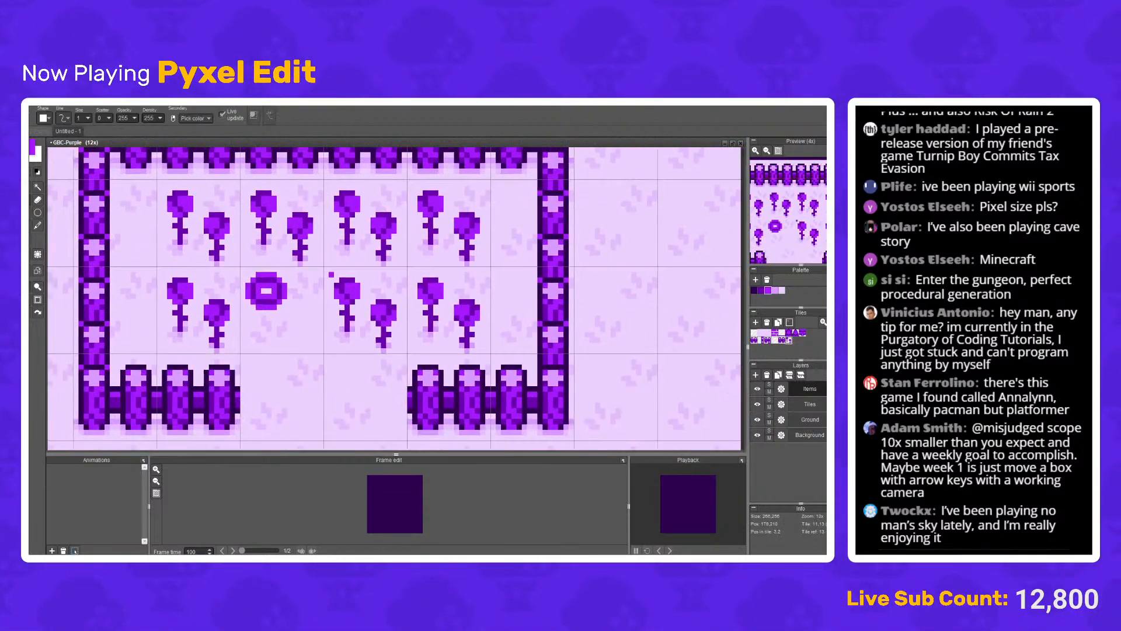
# Step: Duplicate the ring-shaped bloom diagonally to the lower right within the same tile area
pyautogui.scroll(4, 315, 282)
pyautogui.press('s')
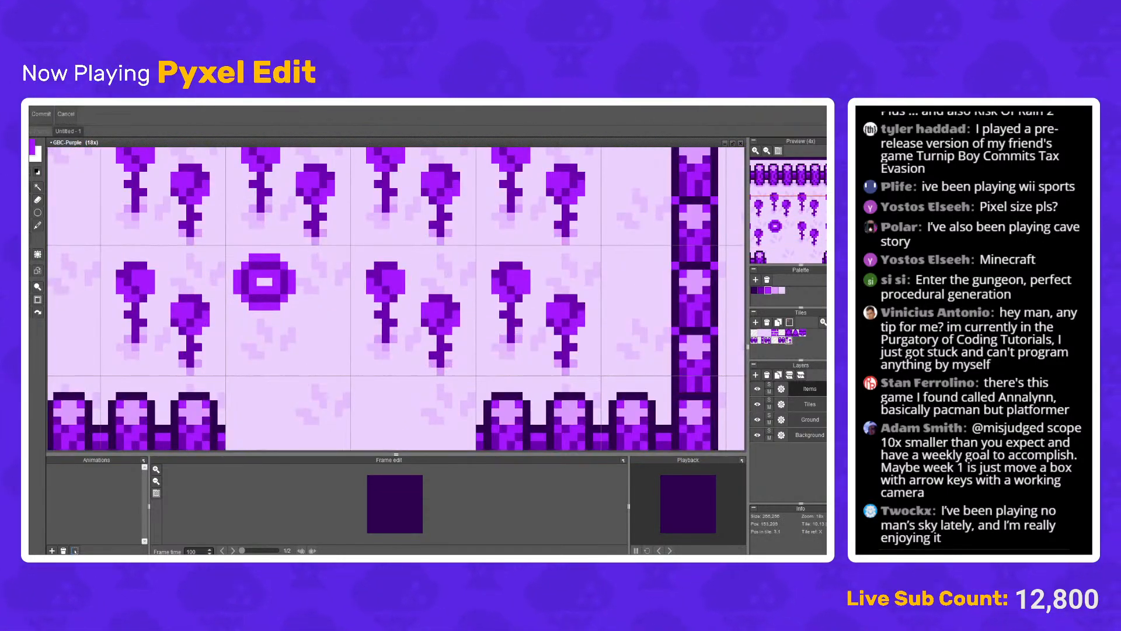
pyautogui.moveTo(311, 326); pyautogui.dragTo(233, 254)
pyautogui.moveTo(273, 293); pyautogui.dragTo(319, 341)
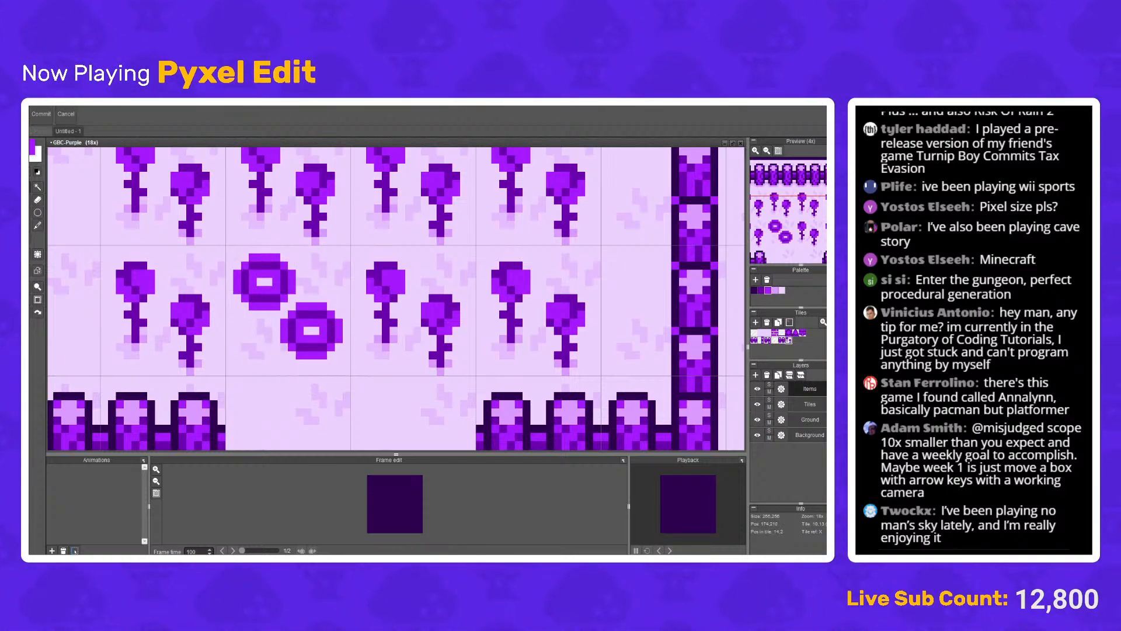
pyautogui.scroll(-4, 319, 341)
pyautogui.scroll(1, 359, 258)
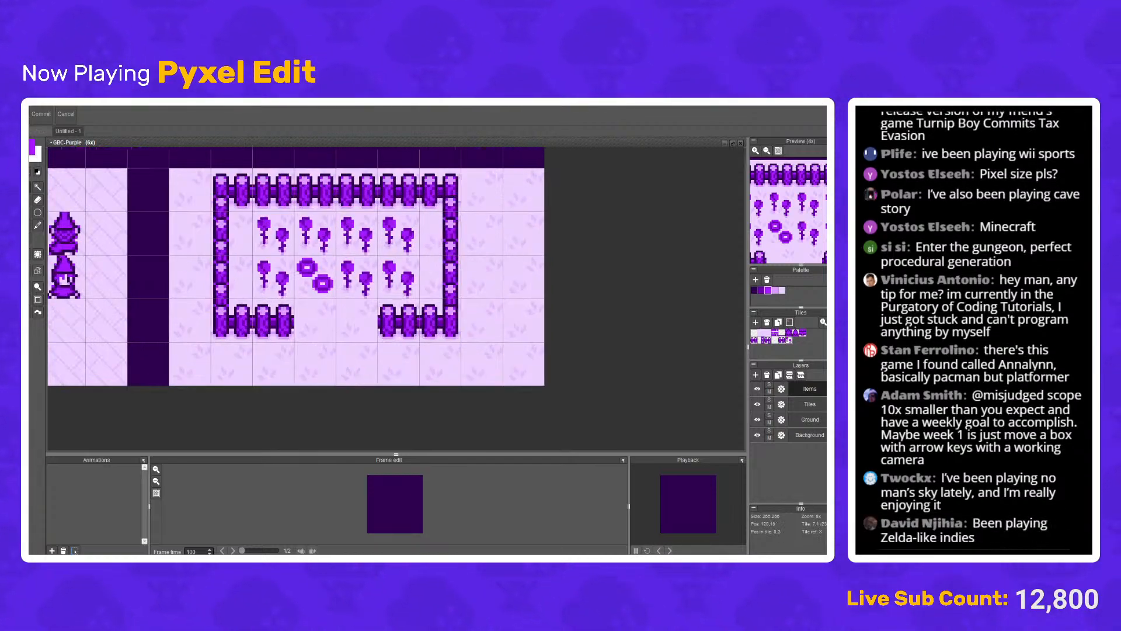
# Step: Recolour the lower-right bloom with a dark-purple outer rim, bright-purple body and two-pixel dark-purple centre
pyautogui.scroll(5, 315, 274)
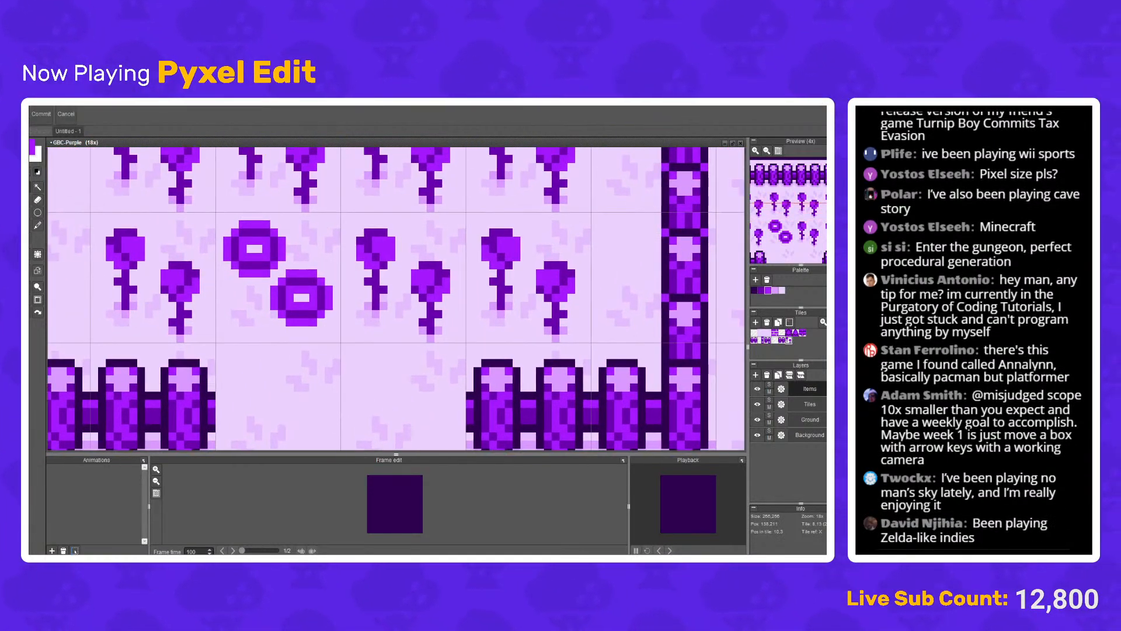
pyautogui.keyDown('alt'); pyautogui.click(364, 325); pyautogui.keyUp('alt')
pyautogui.click(364, 359)
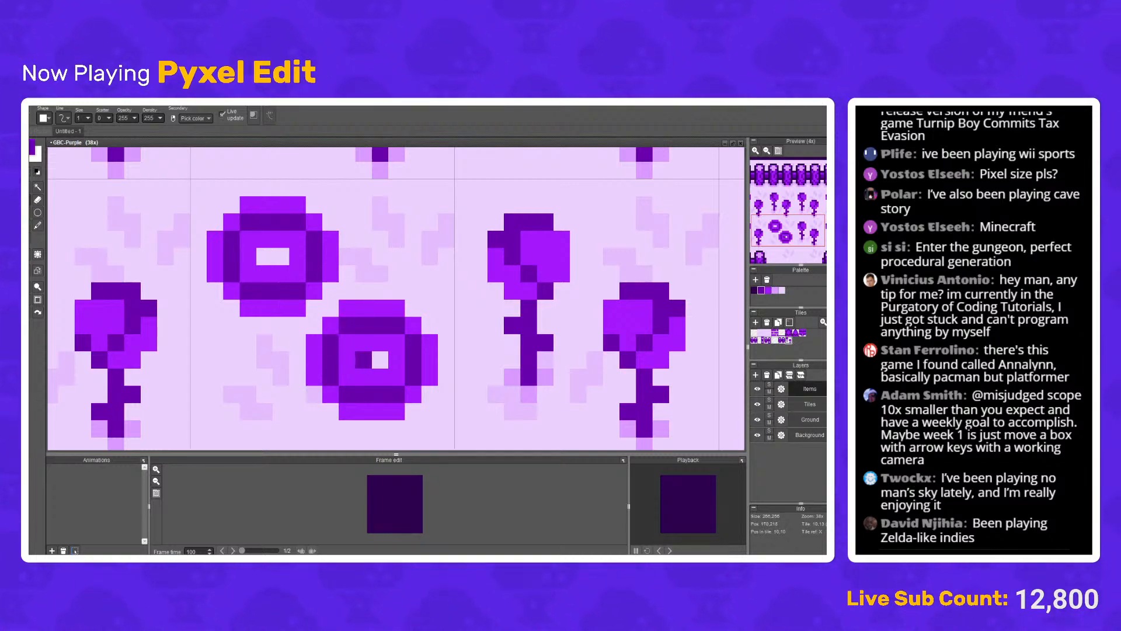
pyautogui.click(380, 360)
pyautogui.click(313, 359)
pyautogui.moveTo(313, 376)
pyautogui.mouseDown()
pyautogui.moveTo(314, 343)
pyautogui.moveTo(355, 309)
pyautogui.moveTo(388, 308)
pyautogui.moveTo(430, 343)
pyautogui.moveTo(429, 375)
pyautogui.moveTo(396, 411)
pyautogui.moveTo(347, 411)
pyautogui.moveTo(331, 394)
pyautogui.moveTo(347, 377)
pyautogui.mouseUp()
pyautogui.rightClick(347, 359)
pyautogui.moveTo(347, 376)
pyautogui.mouseDown()
pyautogui.moveTo(330, 343)
pyautogui.moveTo(346, 326)
pyautogui.moveTo(396, 326)
pyautogui.moveTo(412, 343)
pyautogui.moveTo(412, 376)
pyautogui.moveTo(397, 394)
pyautogui.moveTo(347, 394)
pyautogui.mouseUp()
pyautogui.press('v')
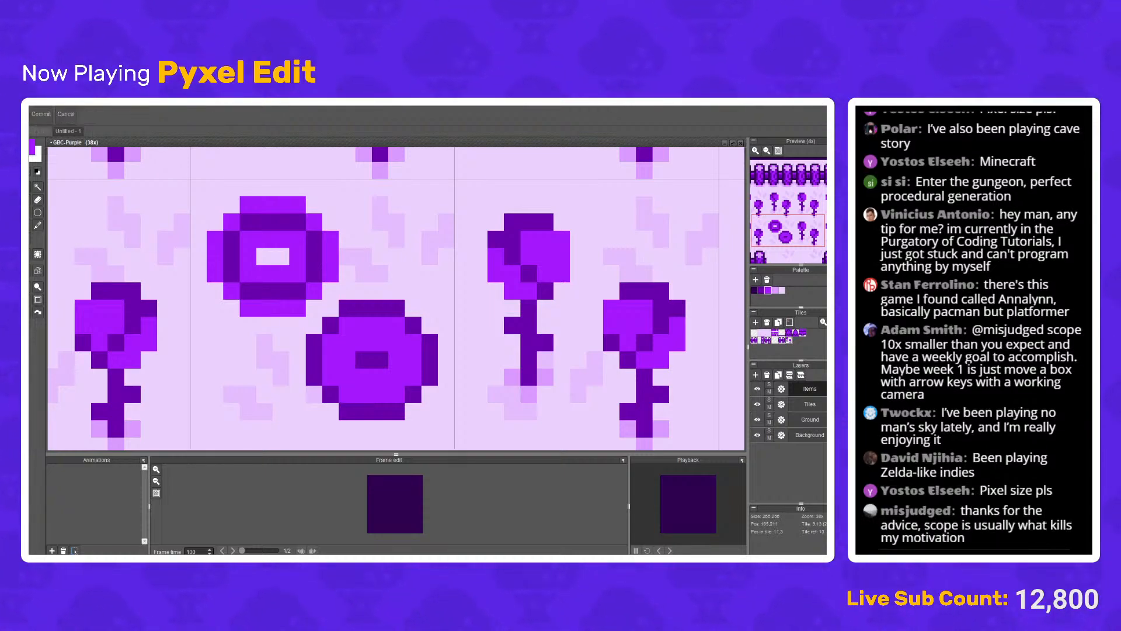
# Step: Replace the upper-left ring-shaped bloom with a copy of the recoloured lower-right bloom
pyautogui.moveTo(312, 307)
pyautogui.mouseDown()
pyautogui.moveTo(431, 429)
pyautogui.moveTo(324, 264)
pyautogui.moveTo(324, 282)
pyautogui.mouseUp()
pyautogui.press('Return')
pyautogui.press('b')
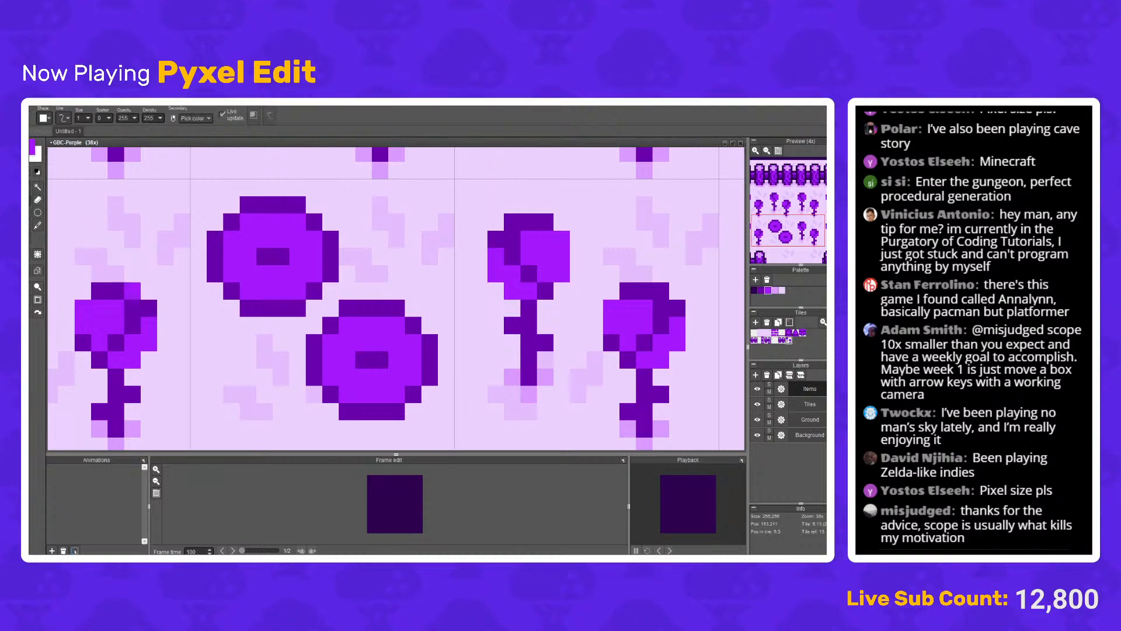
# Step: Paint the upper half of the upper-left bloom's body light purple around its dark centre
pyautogui.rightClick(132, 154)
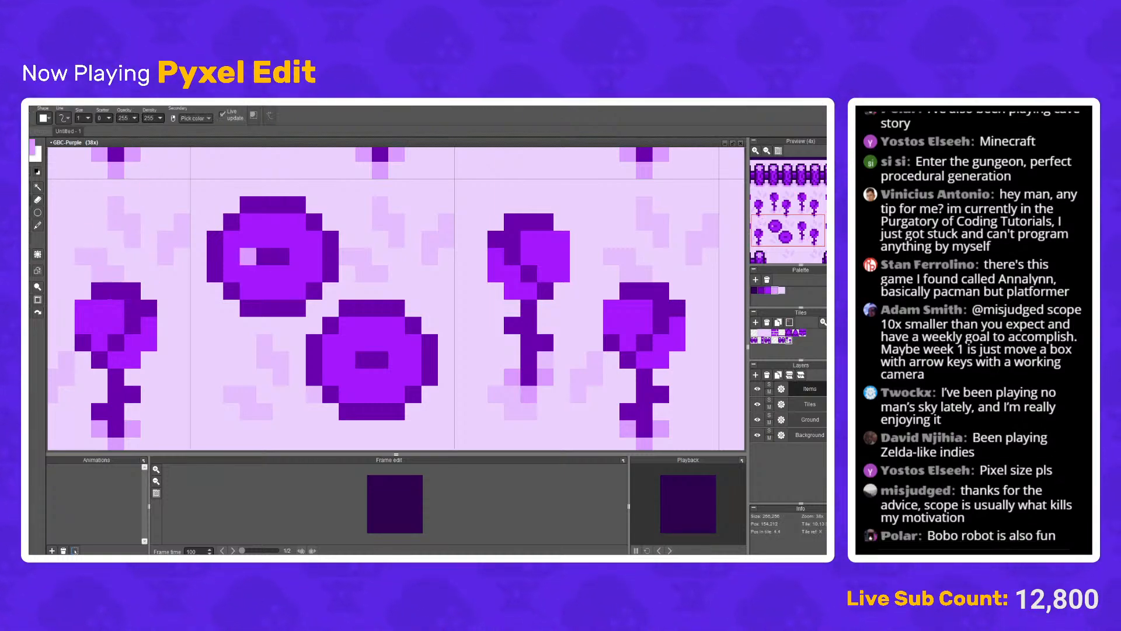
pyautogui.click(248, 256)
pyautogui.hotkey('ctrl', 'z')
pyautogui.scroll(-4, 332, 363)
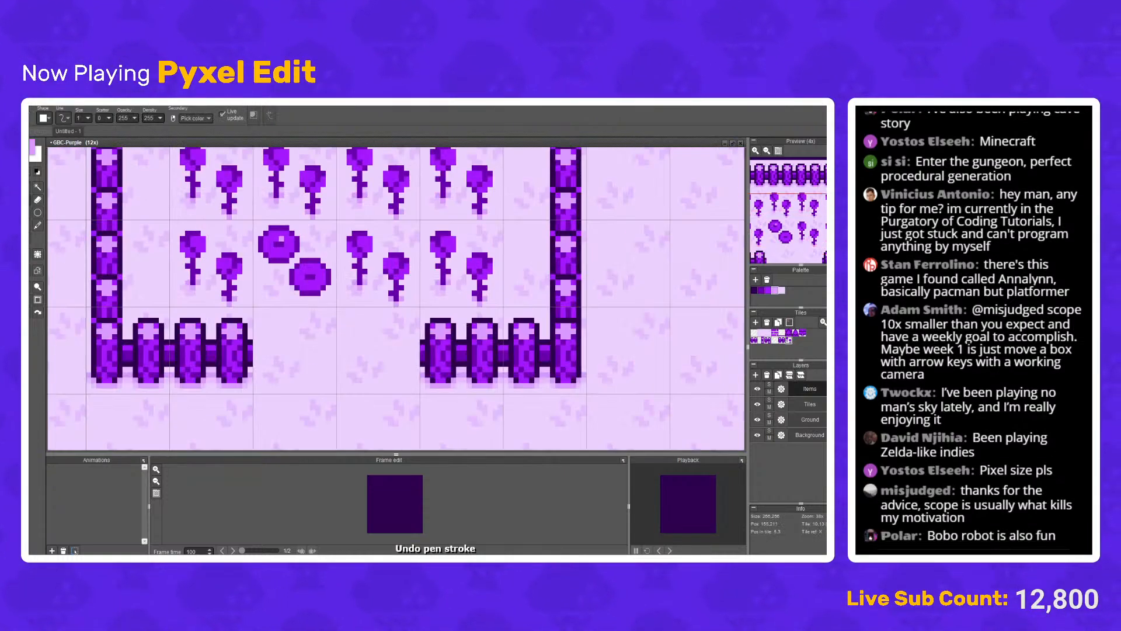
pyautogui.rightClick(181, 172)
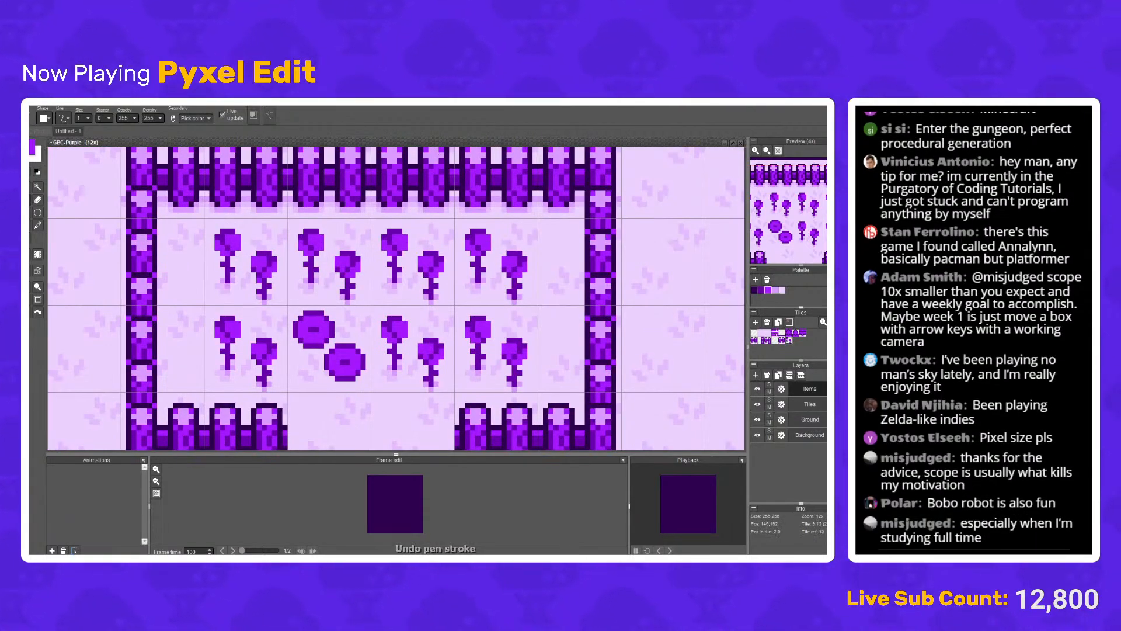
pyautogui.rightClick(342, 324)
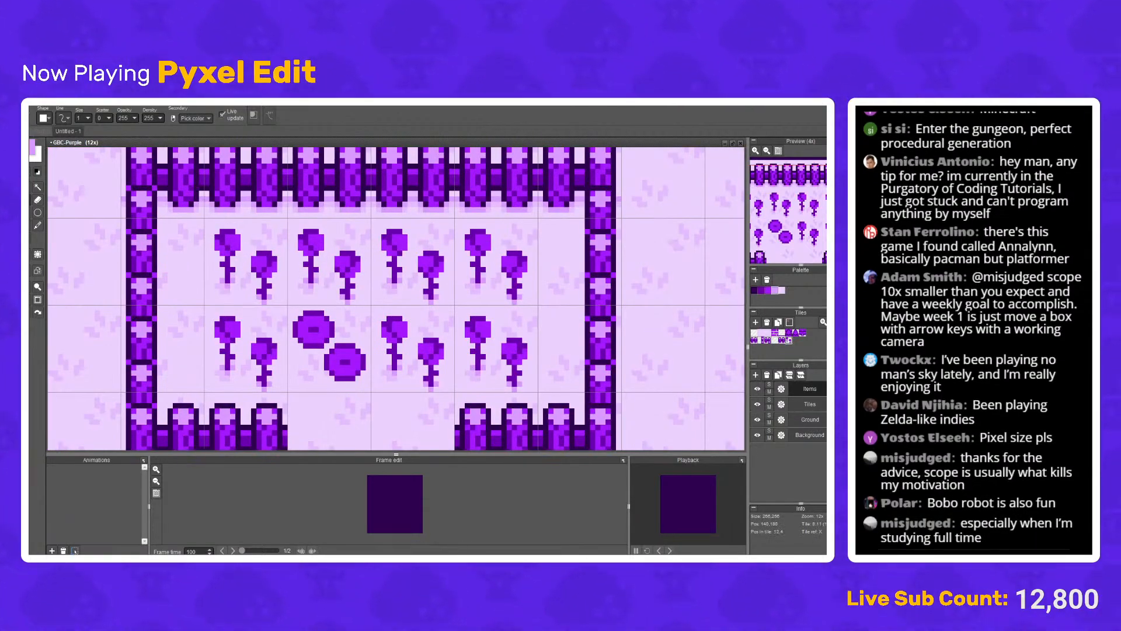
pyautogui.scroll(4, 342, 324)
pyautogui.moveTo(275, 298)
pyautogui.mouseDown()
pyautogui.moveTo(259, 282)
pyautogui.moveTo(308, 282)
pyautogui.moveTo(308, 299)
pyautogui.moveTo(325, 299)
pyautogui.moveTo(309, 316)
pyautogui.mouseUp()
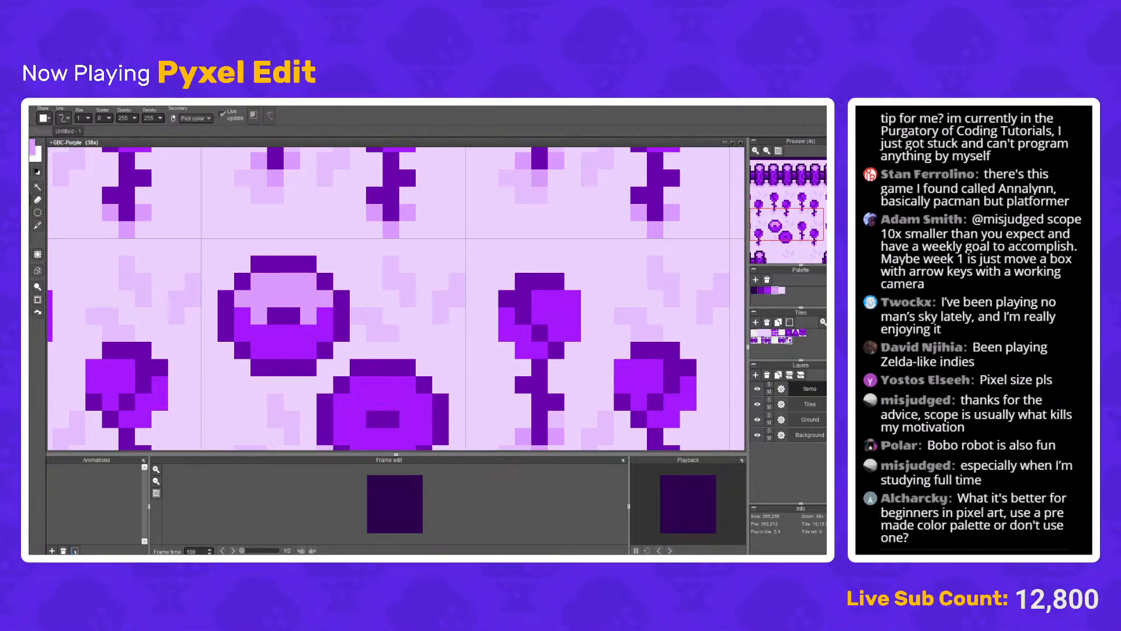
pyautogui.scroll(-4, 343, 314)
pyautogui.scroll(-2, 343, 315)
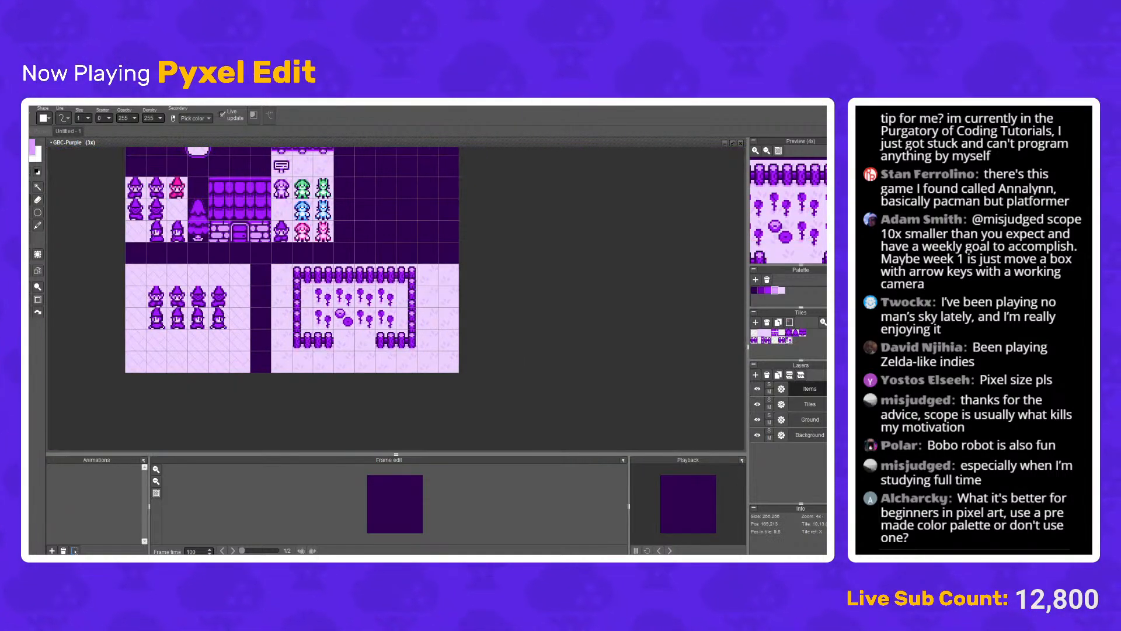
pyautogui.scroll(4, 330, 316)
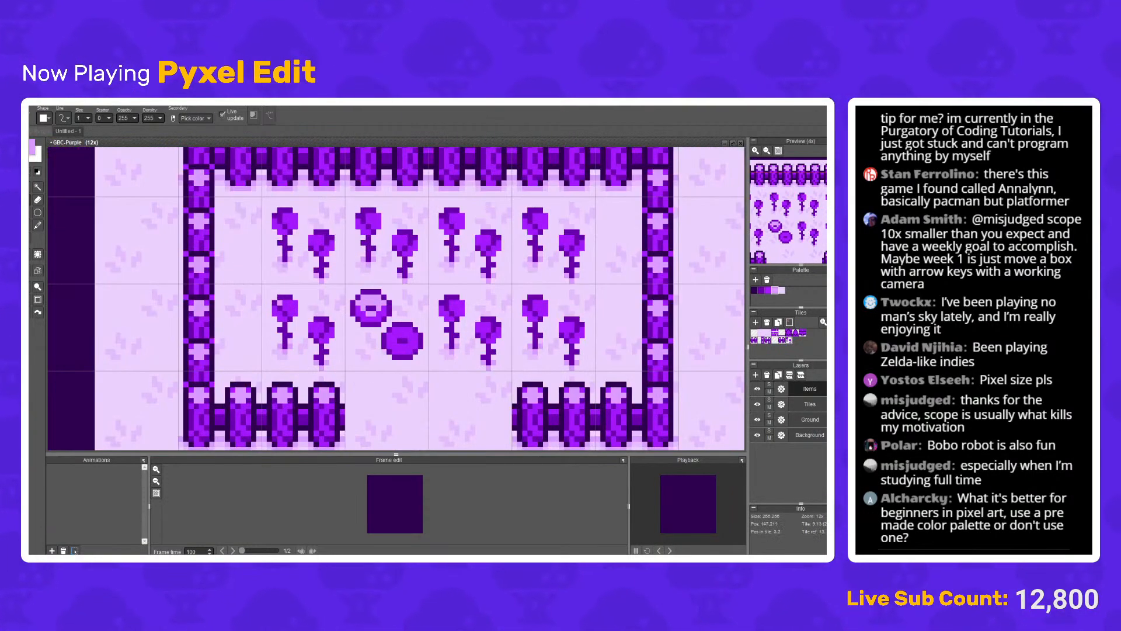
# Step: Delete both round blooms from the empty flower spot in the enclosure's lower row
pyautogui.press('m')
pyautogui.moveTo(352, 286); pyautogui.dragTo(426, 367)
pyautogui.press('Delete')
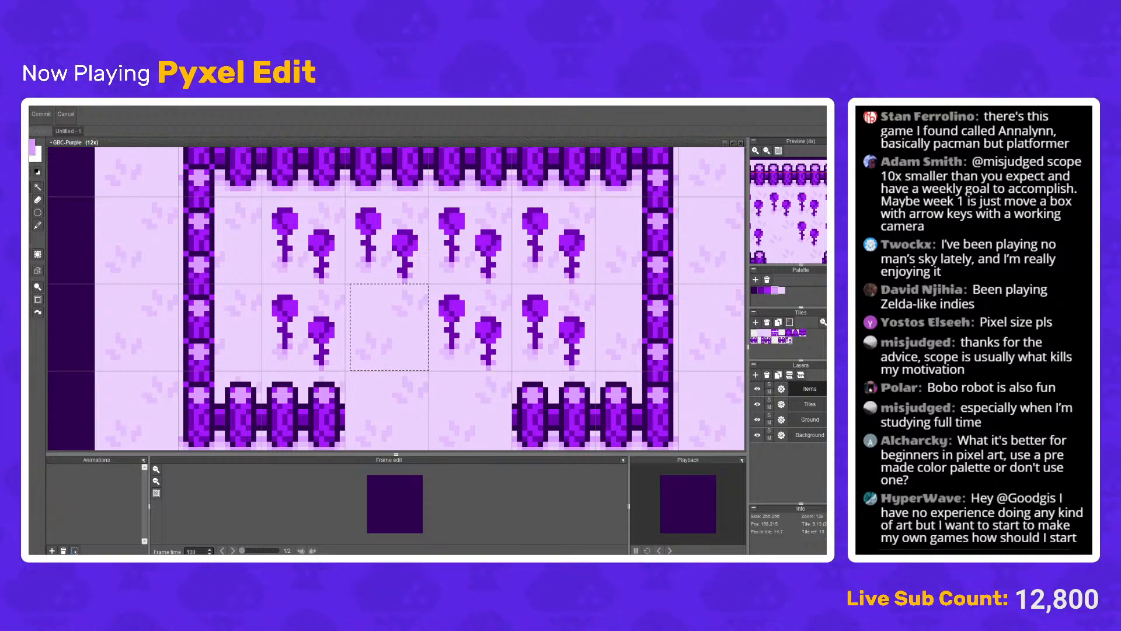
# Step: Draw the left side and rounded top of a darkest-purple dome outline on the grass tile right of the fence
pyautogui.scroll(-4, 417, 242)
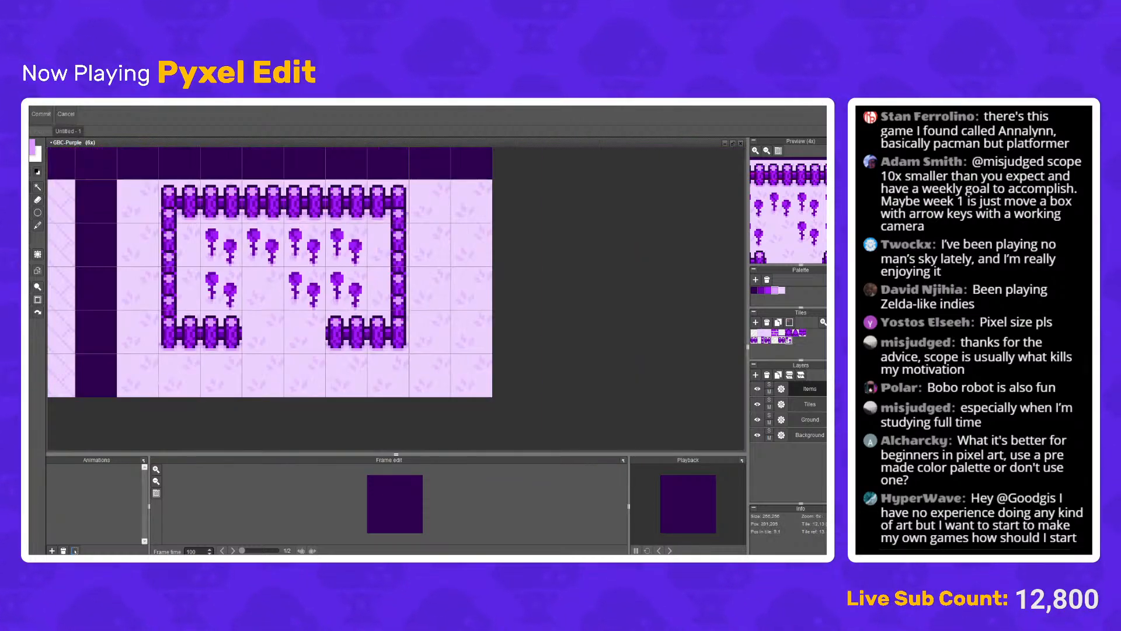
pyautogui.scroll(5, 423, 251)
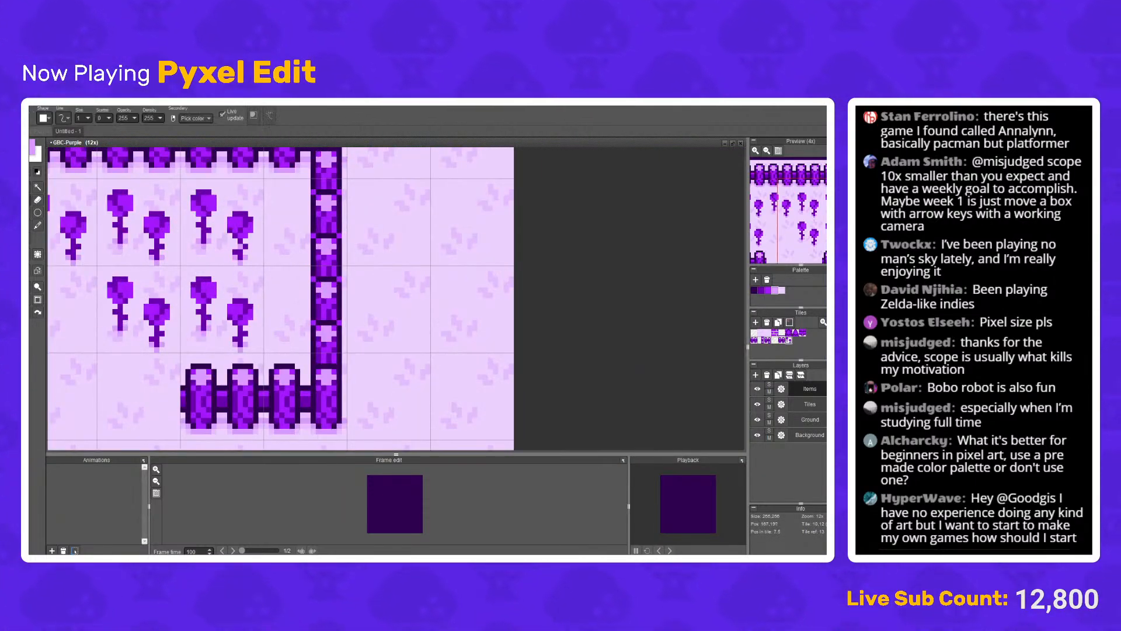
pyautogui.press('b')
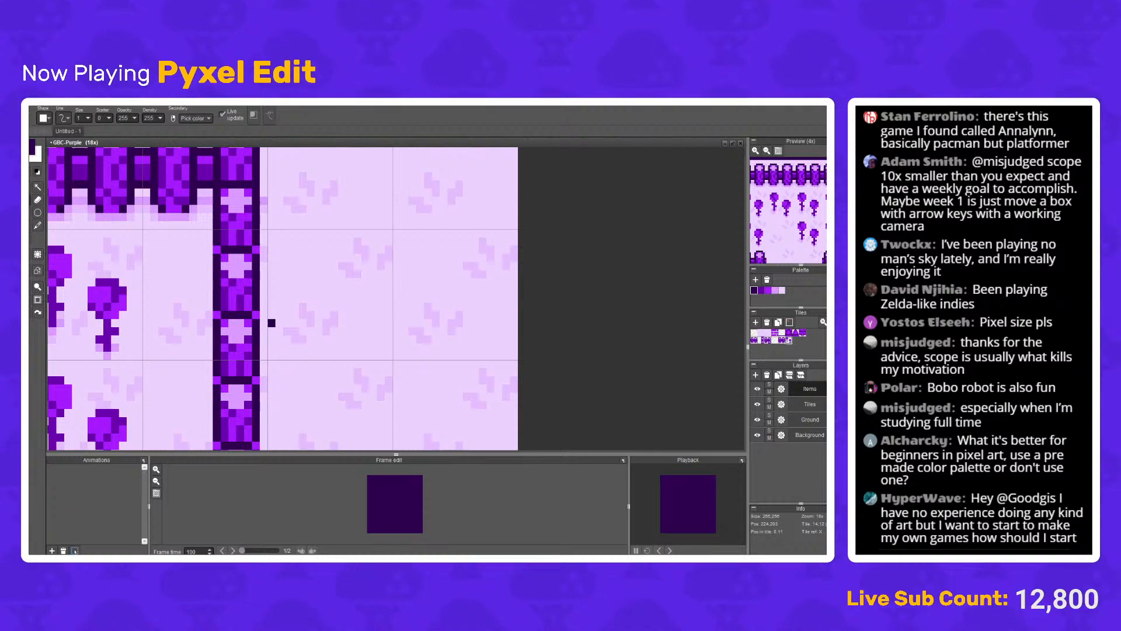
pyautogui.moveTo(271, 315)
pyautogui.mouseDown()
pyautogui.moveTo(287, 249)
pyautogui.moveTo(310, 233)
pyautogui.moveTo(366, 233)
pyautogui.mouseUp()
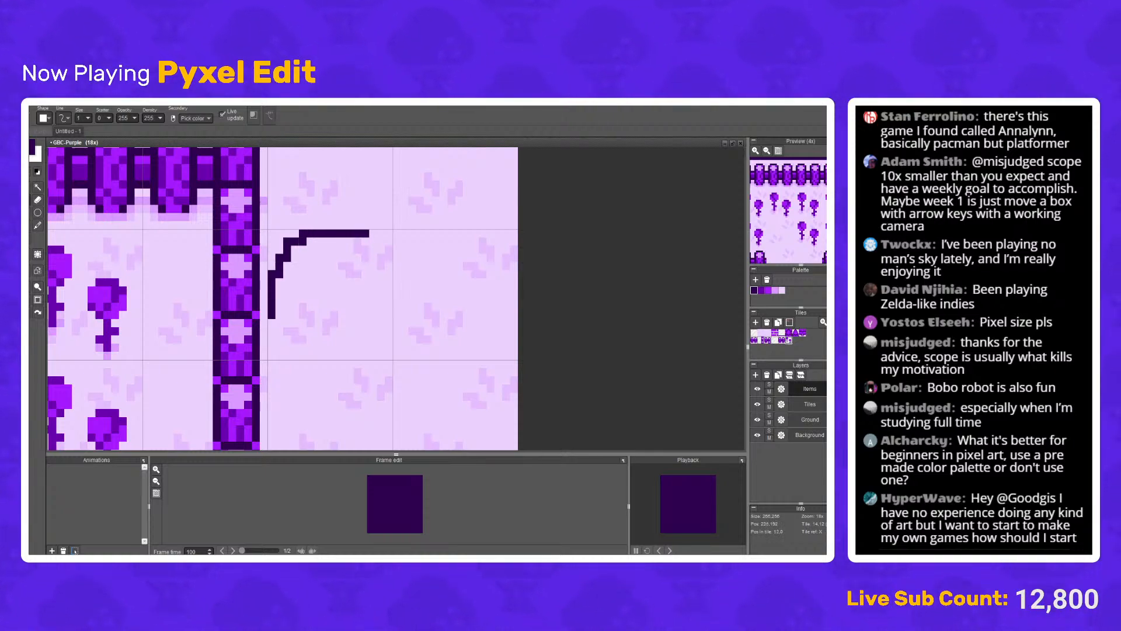
pyautogui.press('e')
pyautogui.click(365, 233)
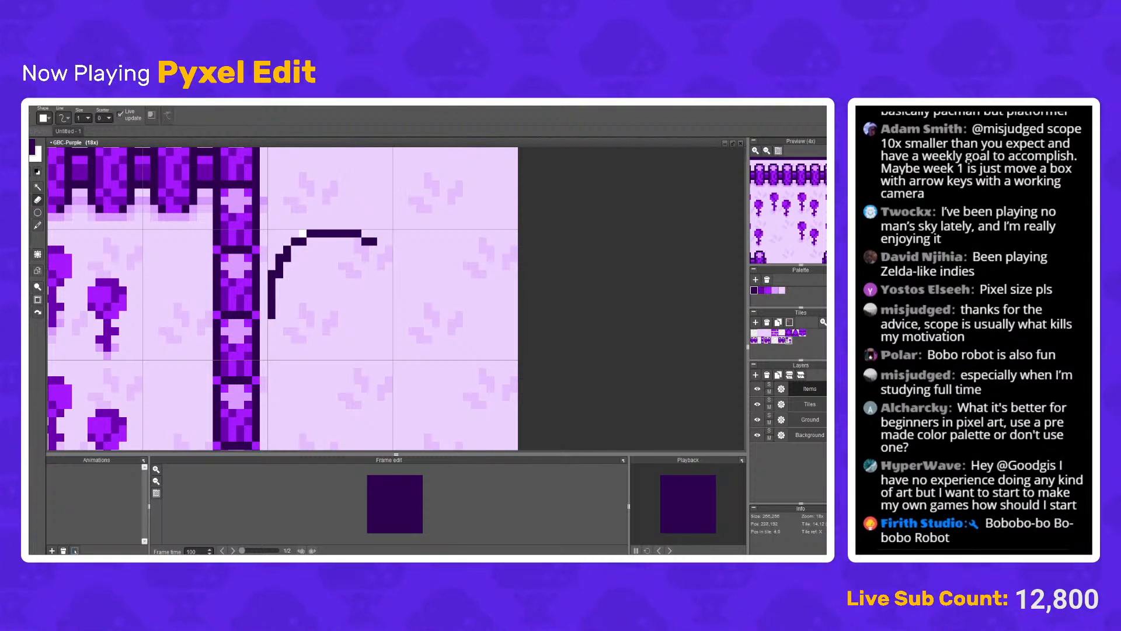
pyautogui.press('b')
pyautogui.click(357, 241)
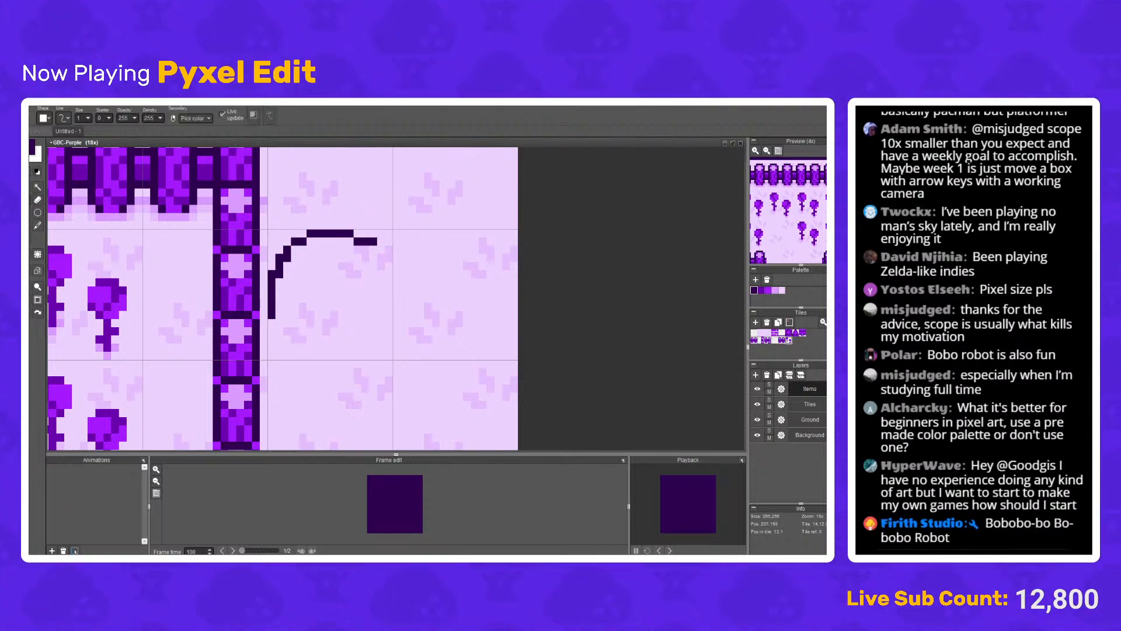
# Step: Complete the dome outline with a curved right side and a two-pixel-thick flat base, trimming the base's ends
pyautogui.press('e')
pyautogui.click(373, 241)
pyautogui.press('b')
pyautogui.click(373, 249)
pyautogui.moveTo(388, 274); pyautogui.dragTo(388, 323)
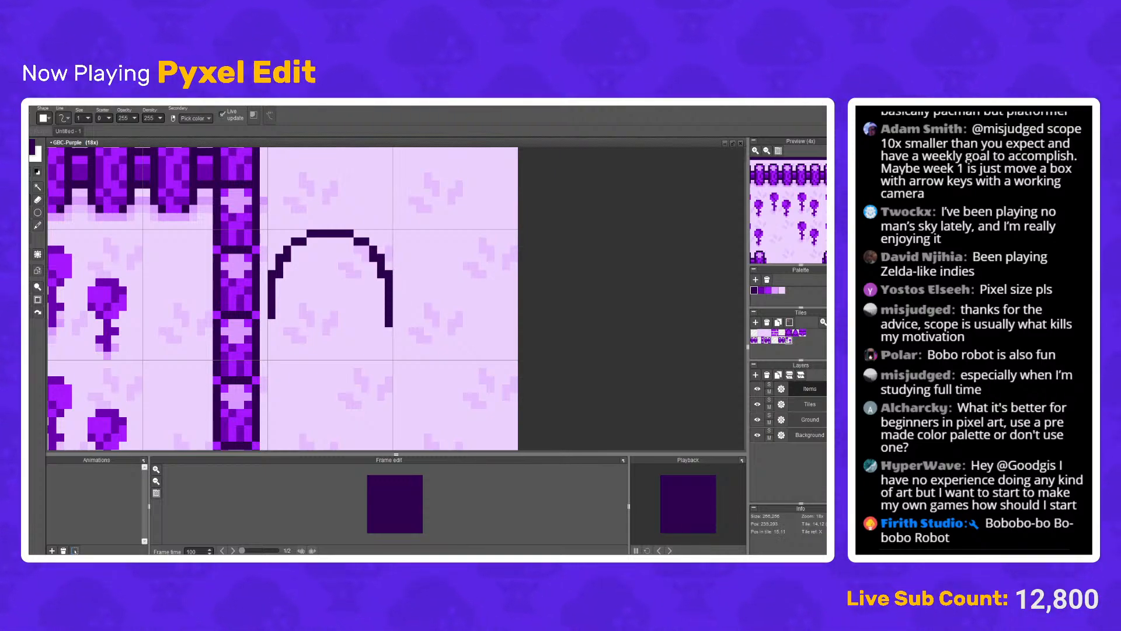
pyautogui.click(271, 330)
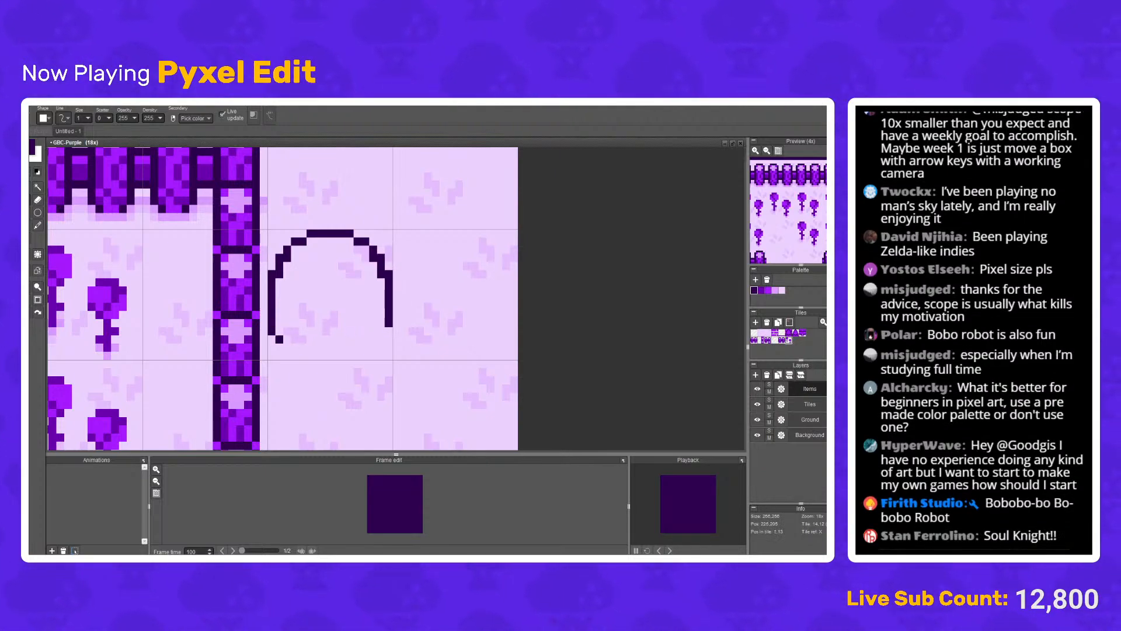
pyautogui.moveTo(280, 339); pyautogui.dragTo(384, 339)
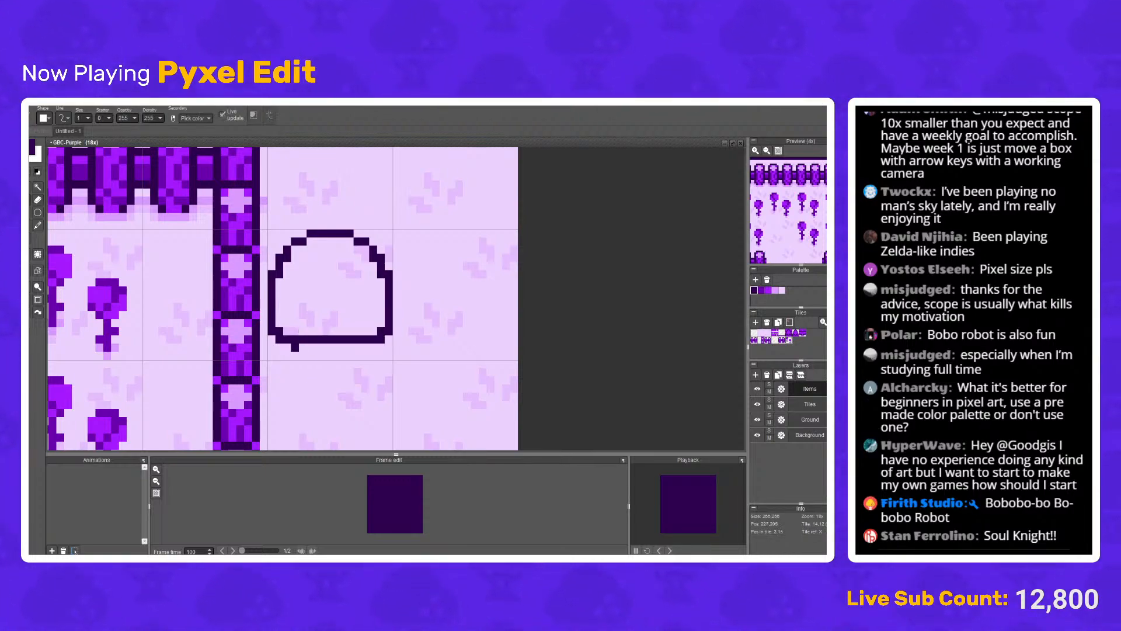
pyautogui.moveTo(286, 346); pyautogui.dragTo(358, 347)
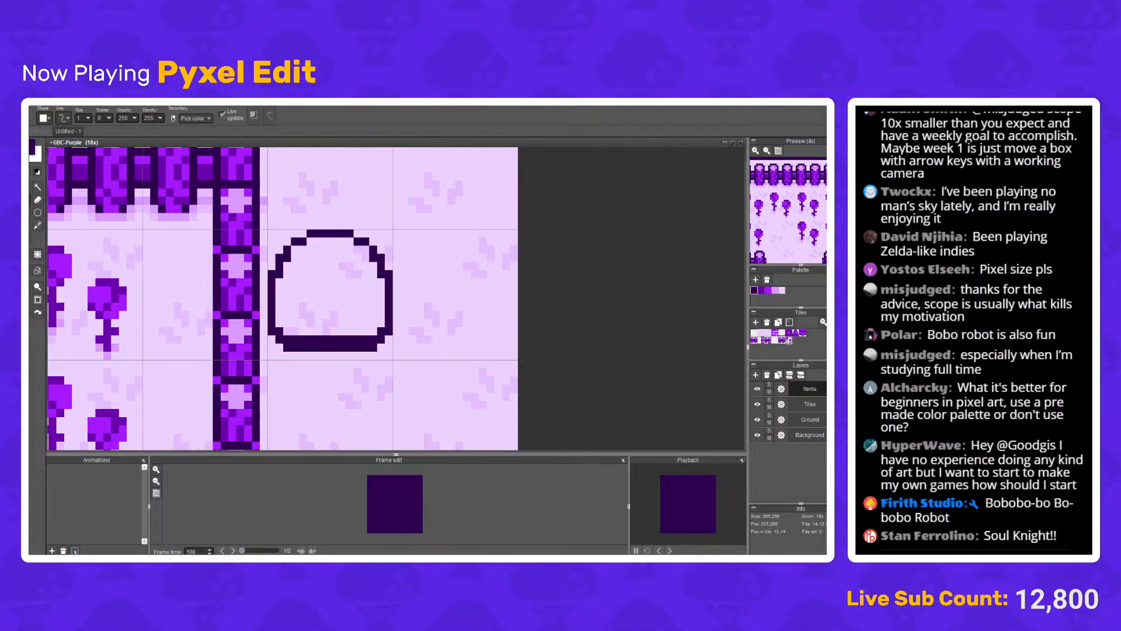
pyautogui.press('e')
pyautogui.press('b')
pyautogui.press('e')
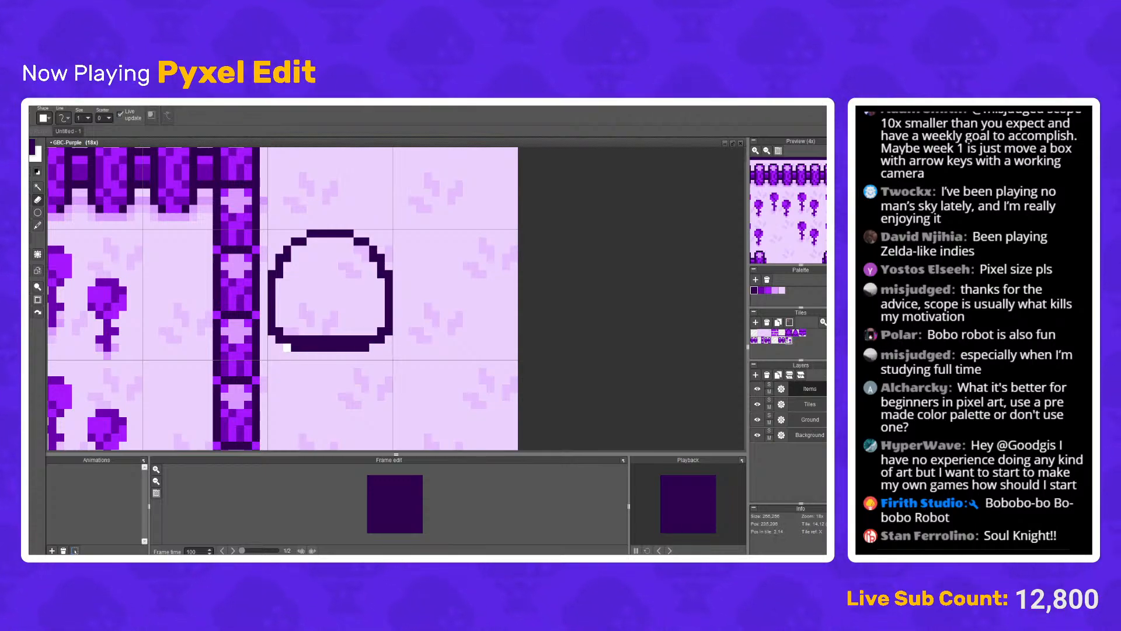
# Step: Fill the dome with bright purple picked from the fence and thin its base outline to one pixel
pyautogui.scroll(-3, 294, 314)
pyautogui.scroll(3, 270, 301)
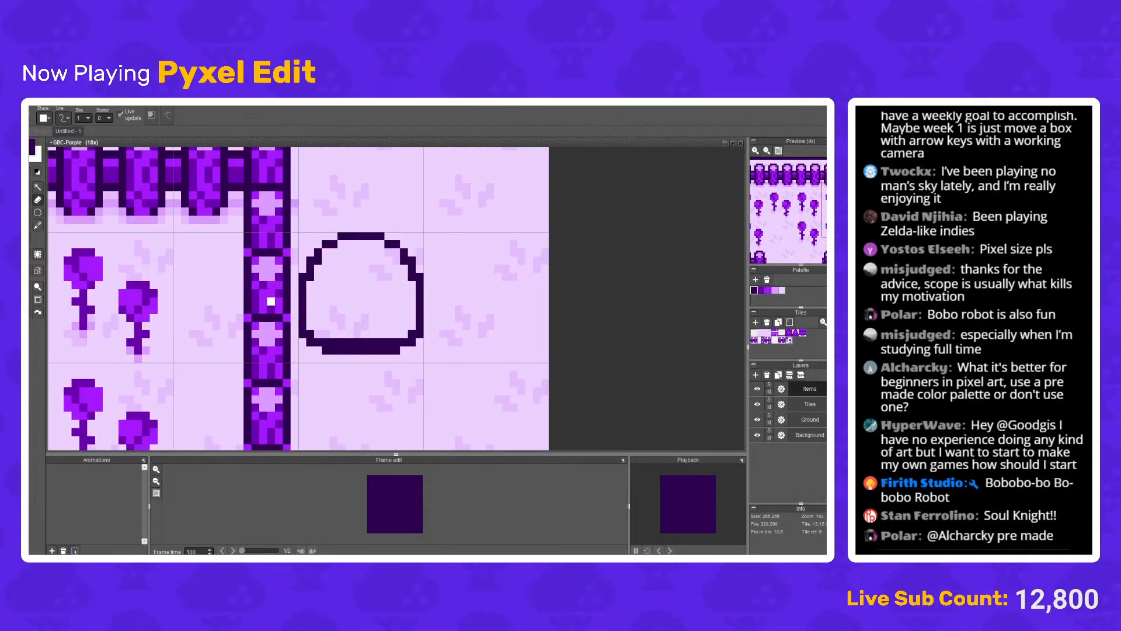
pyautogui.keyDown('alt'); pyautogui.click(271, 301); pyautogui.keyUp('alt')
pyautogui.press('f')
pyautogui.click(333, 342)
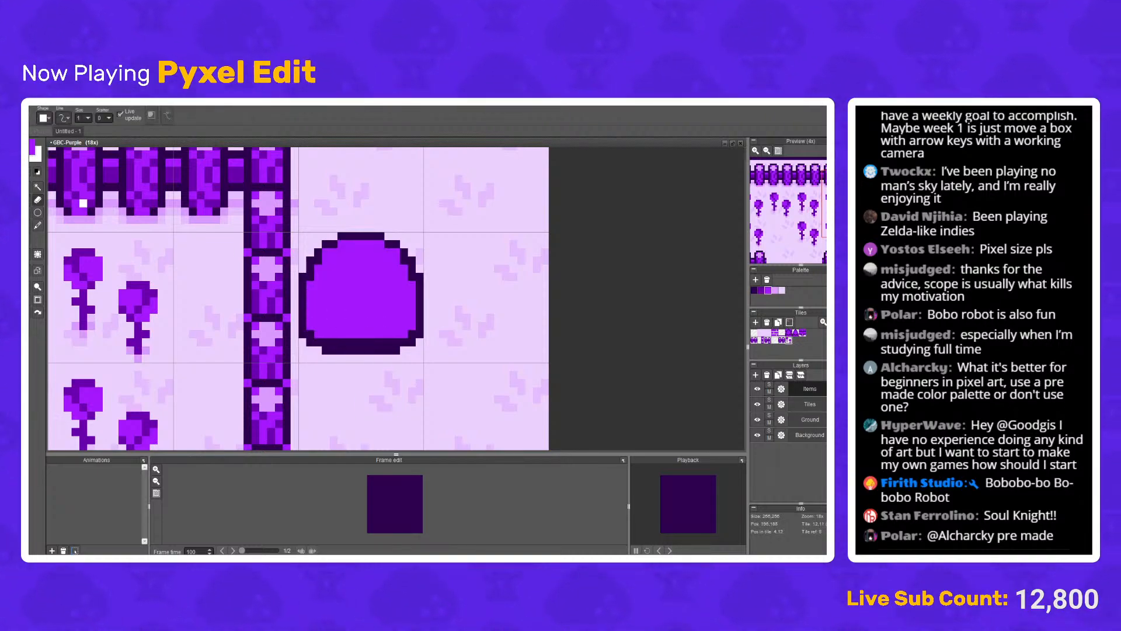
pyautogui.press('b')
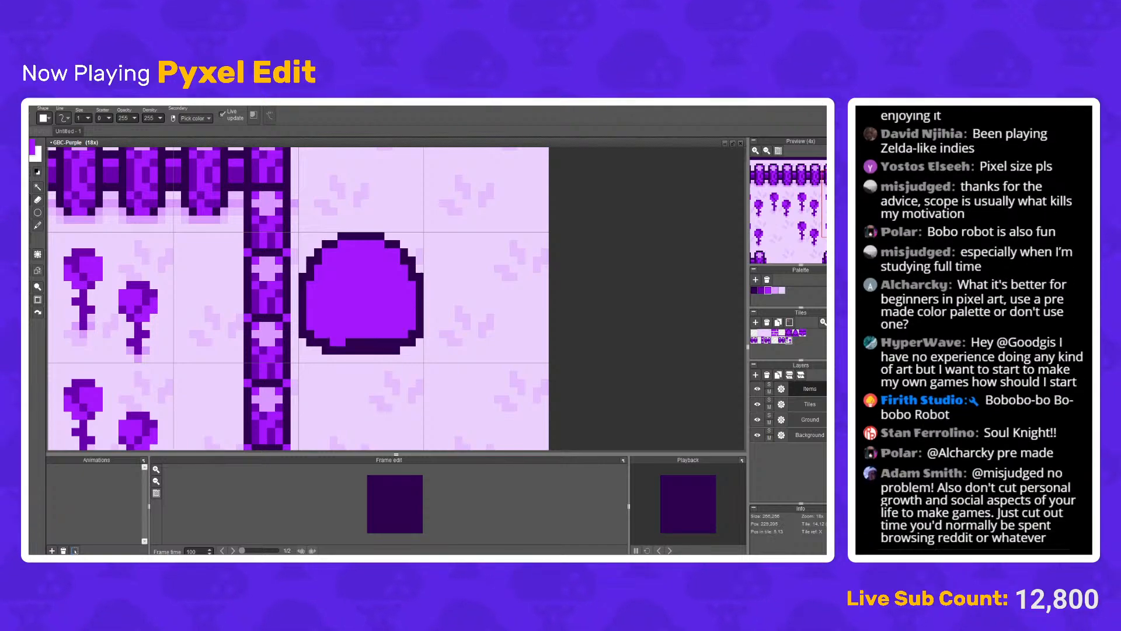
pyautogui.scroll(2, 302, 309)
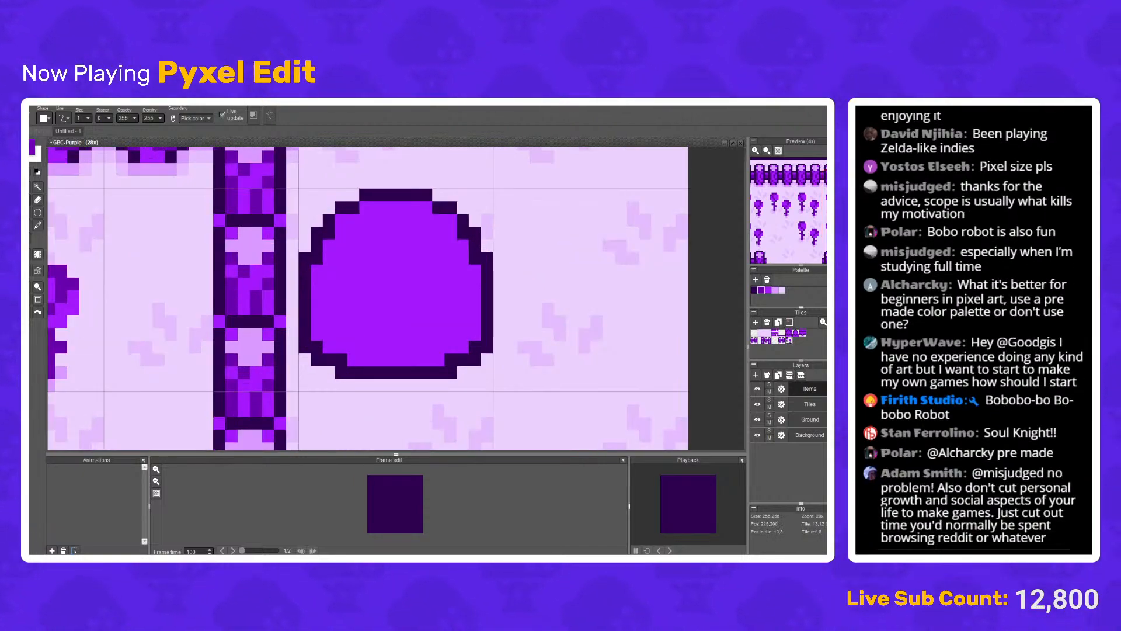
# Step: Shade the dome's lower inner corners with dark-purple pixels along the outline
pyautogui.click(439, 360)
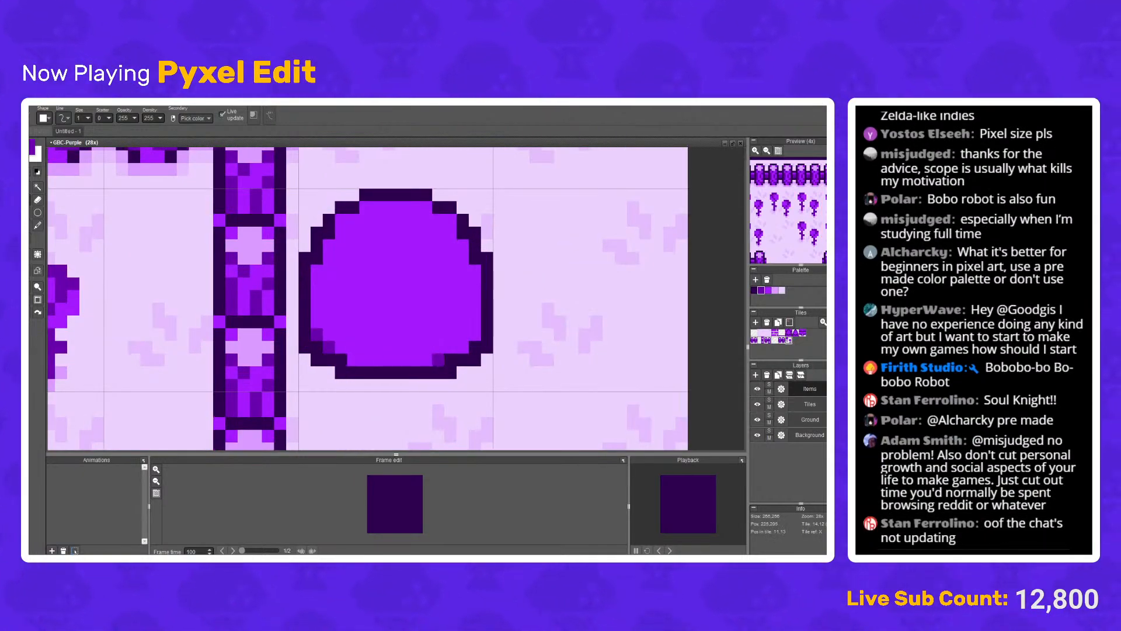
pyautogui.moveTo(475, 346); pyautogui.dragTo(463, 347)
pyautogui.hotkey('ctrl', 'z')
pyautogui.scroll(-2, 390, 322)
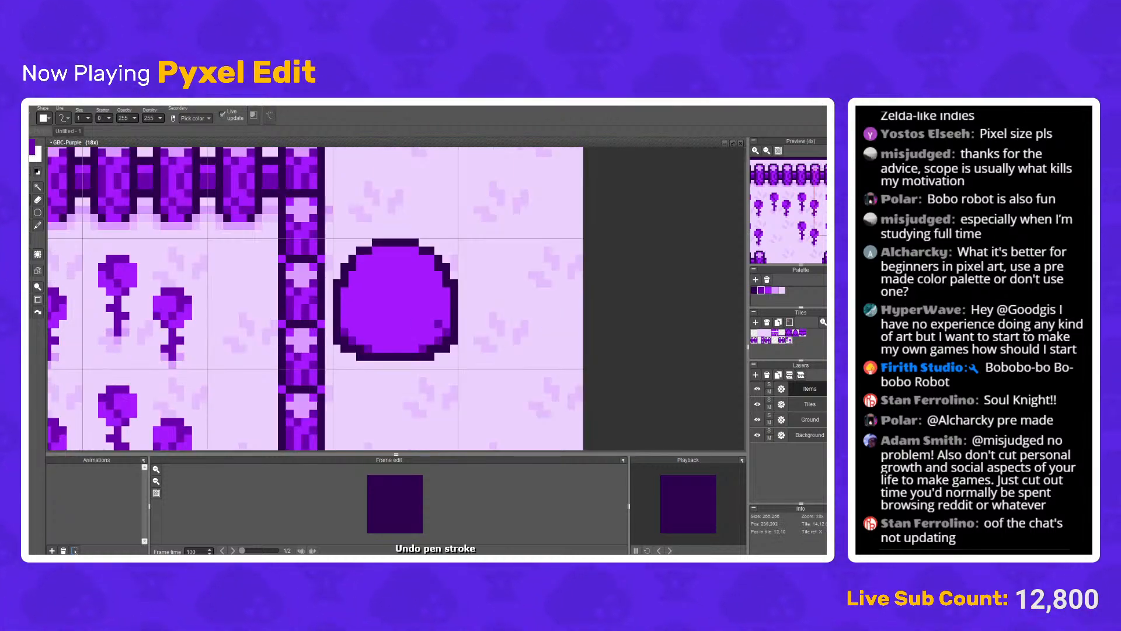
pyautogui.scroll(2, 439, 323)
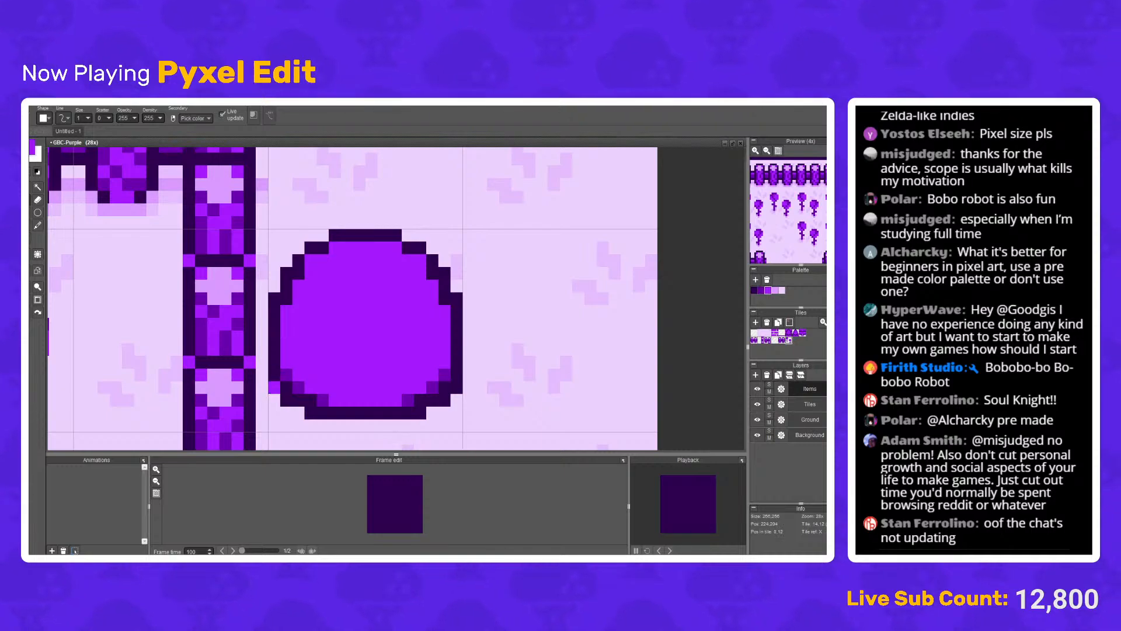
# Step: Soften the outer lower corners of the dome's outline with bright-purple pixels on both sides
pyautogui.click(287, 399)
pyautogui.click(310, 414)
pyautogui.click(445, 399)
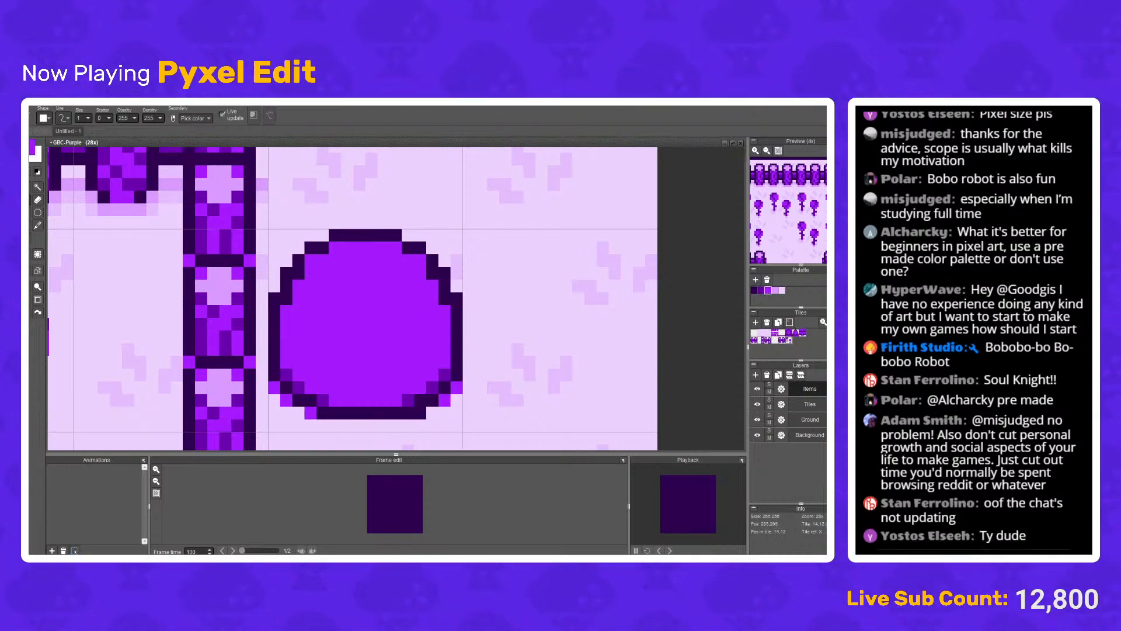
pyautogui.click(420, 413)
# Step: Add dark-purple shading pixels inside the steps of the dome's upper-left and upper-right curves
pyautogui.click(286, 311)
pyautogui.click(299, 286)
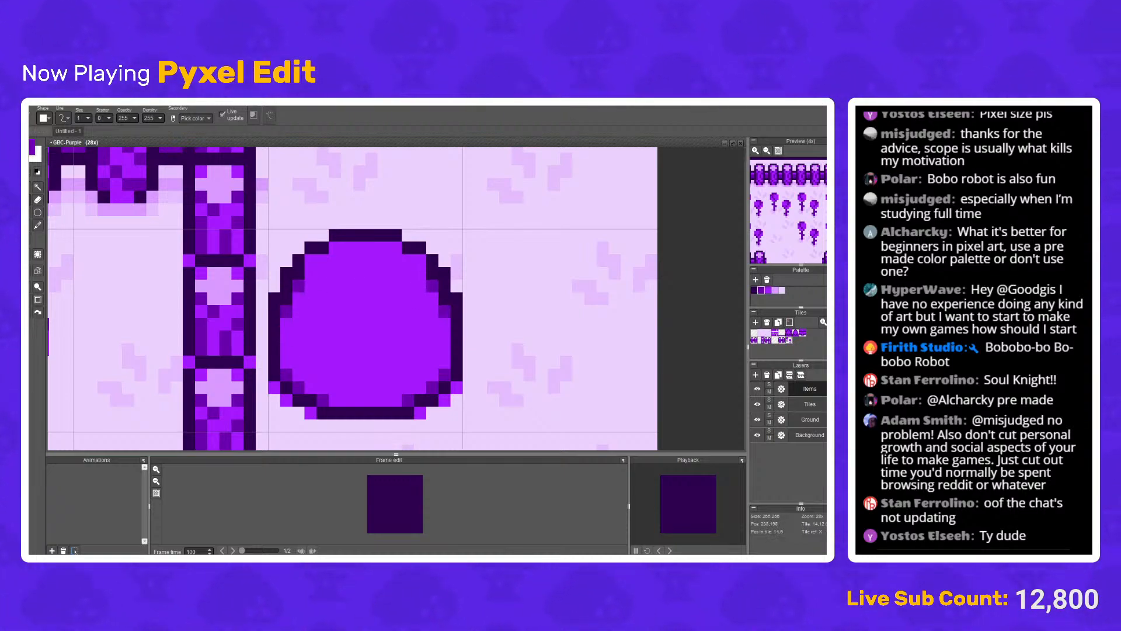
pyautogui.click(311, 259)
pyautogui.click(419, 260)
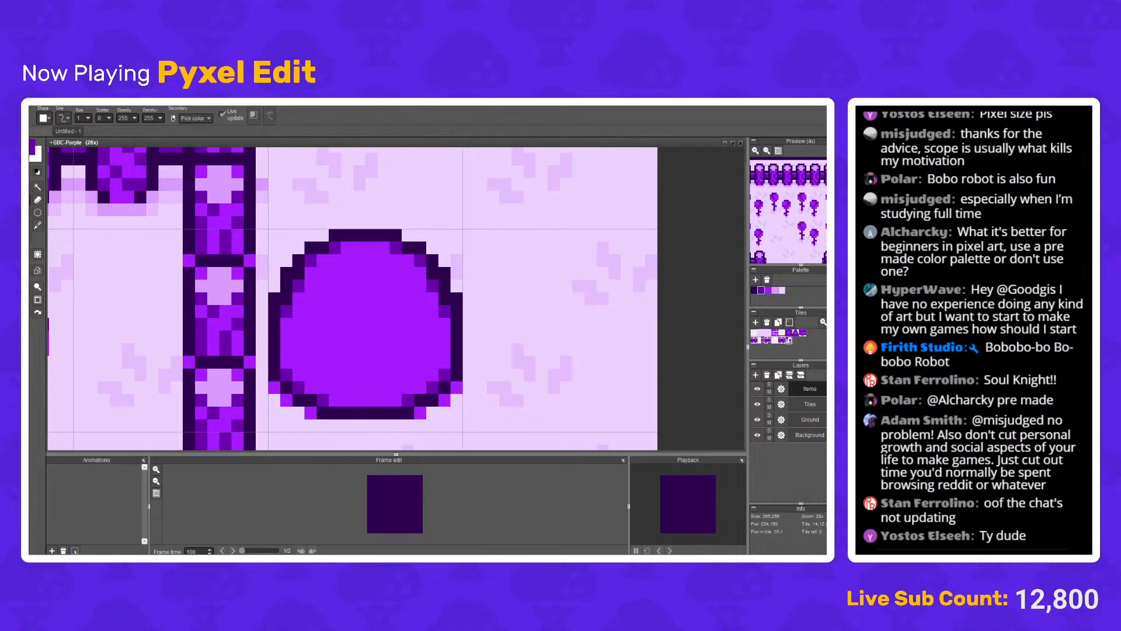
# Step: Examine how the dome shape looks beside the fenced enclosure and the rest of the mockup
pyautogui.scroll(-6, 442, 257)
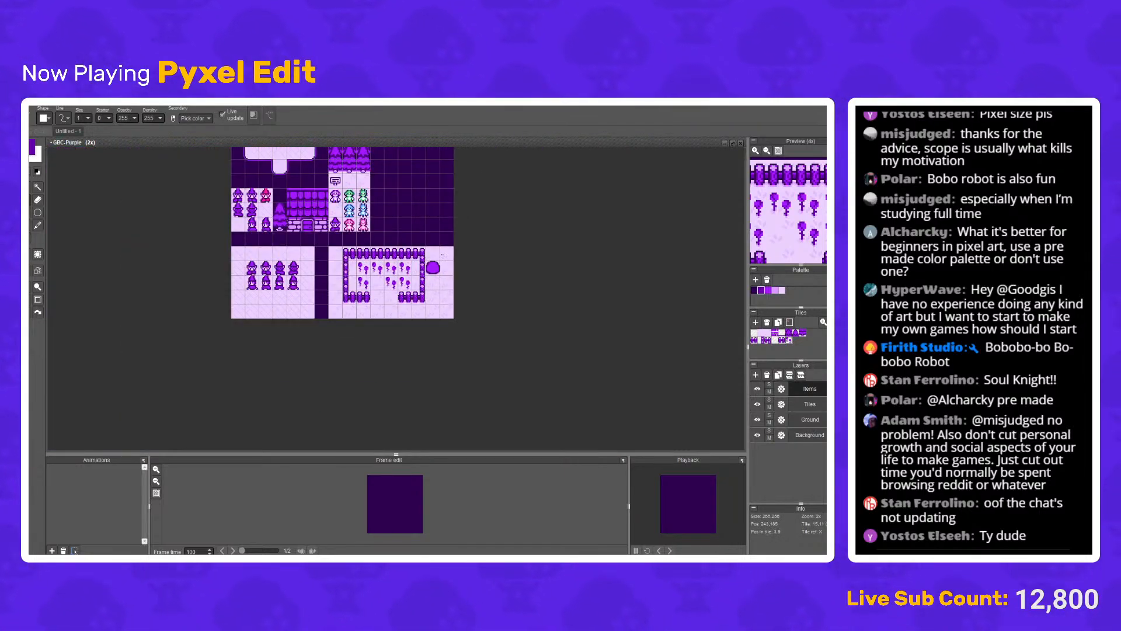
pyautogui.scroll(4, 442, 255)
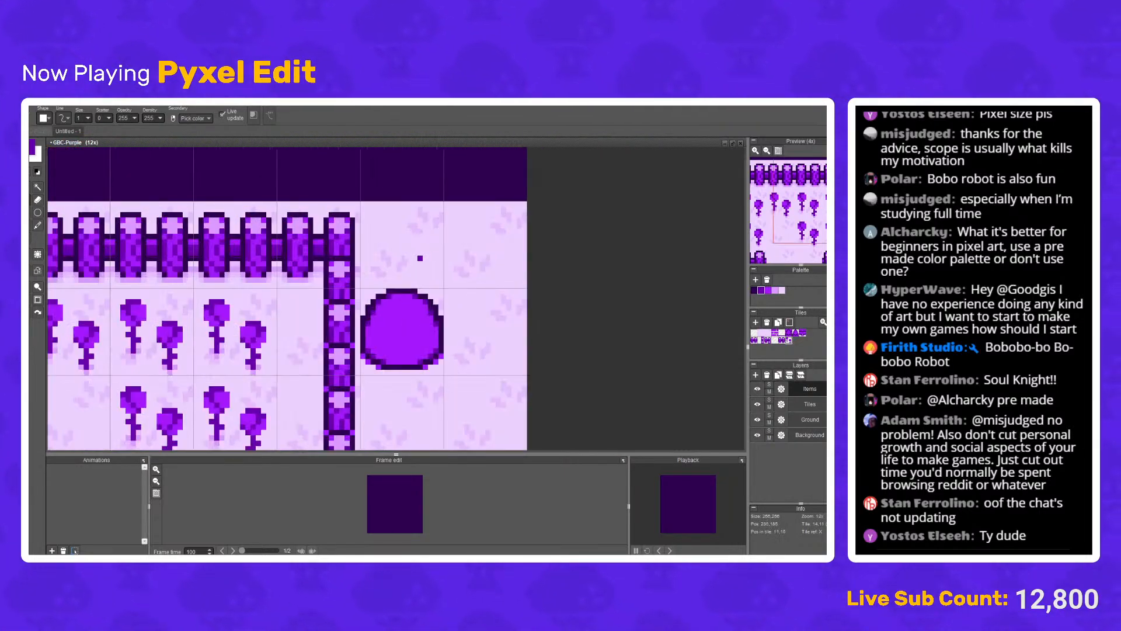
pyautogui.scroll(2, 404, 284)
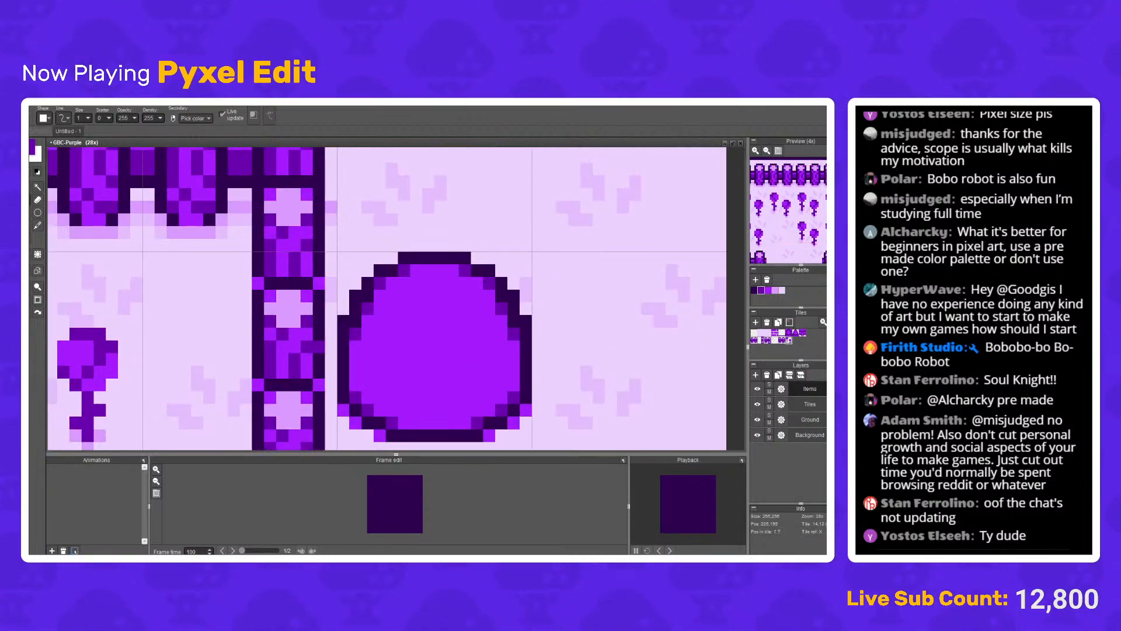
pyautogui.scroll(-5, 385, 292)
pyautogui.scroll(1, 373, 296)
pyautogui.scroll(4, 374, 296)
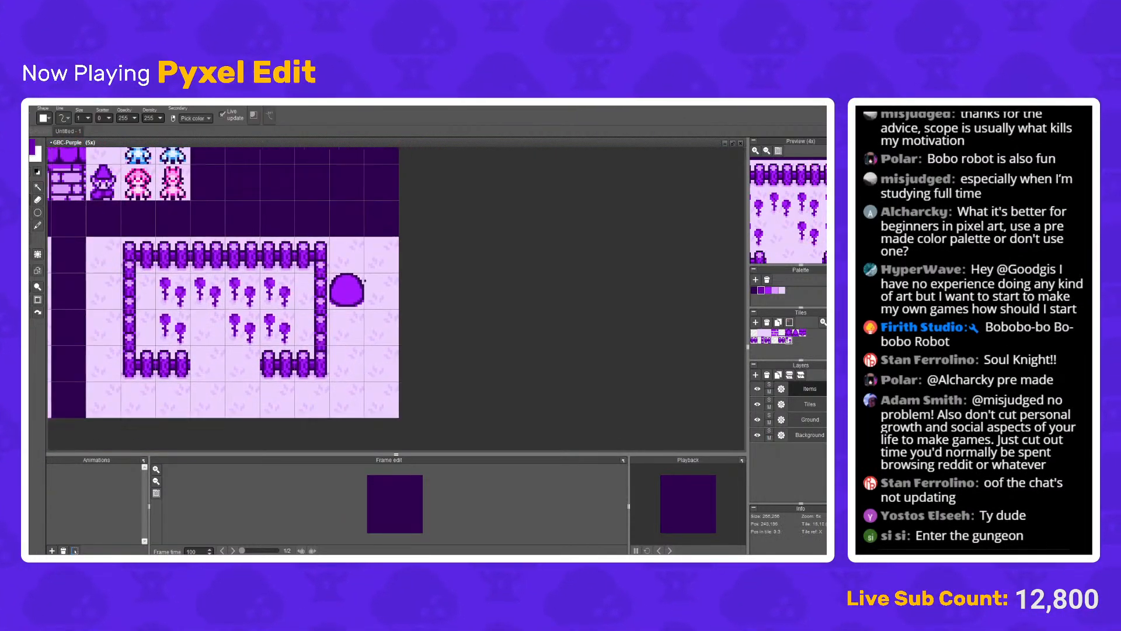
pyautogui.scroll(-1, 261, 363)
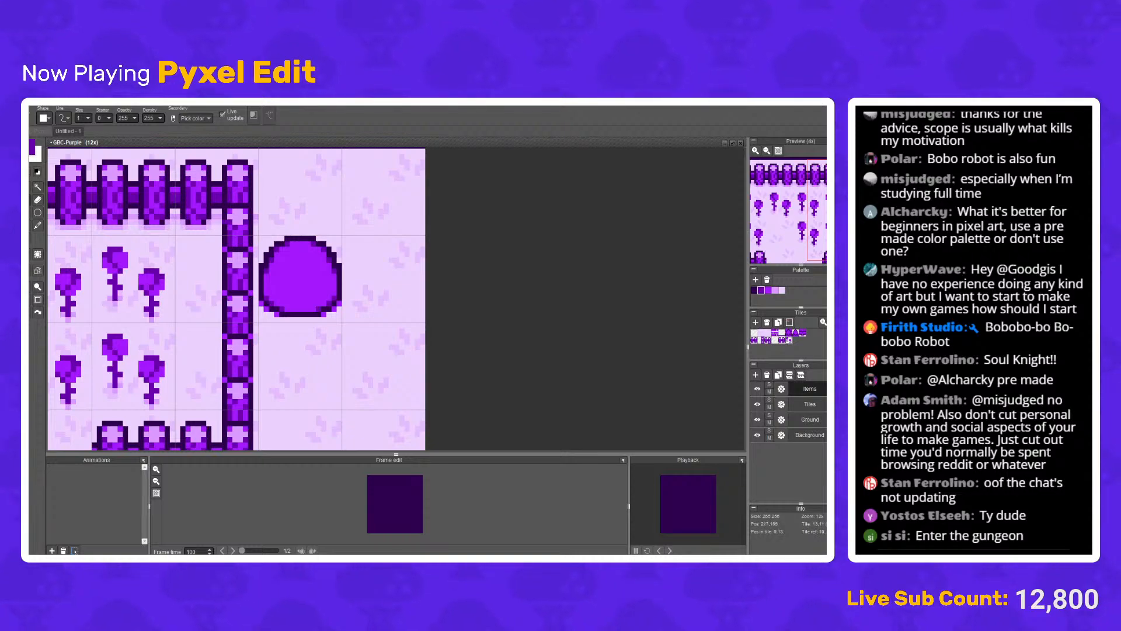
# Step: Paint a light-purple ground shadow along the underside of the dome's outline
pyautogui.scroll(1, 282, 288)
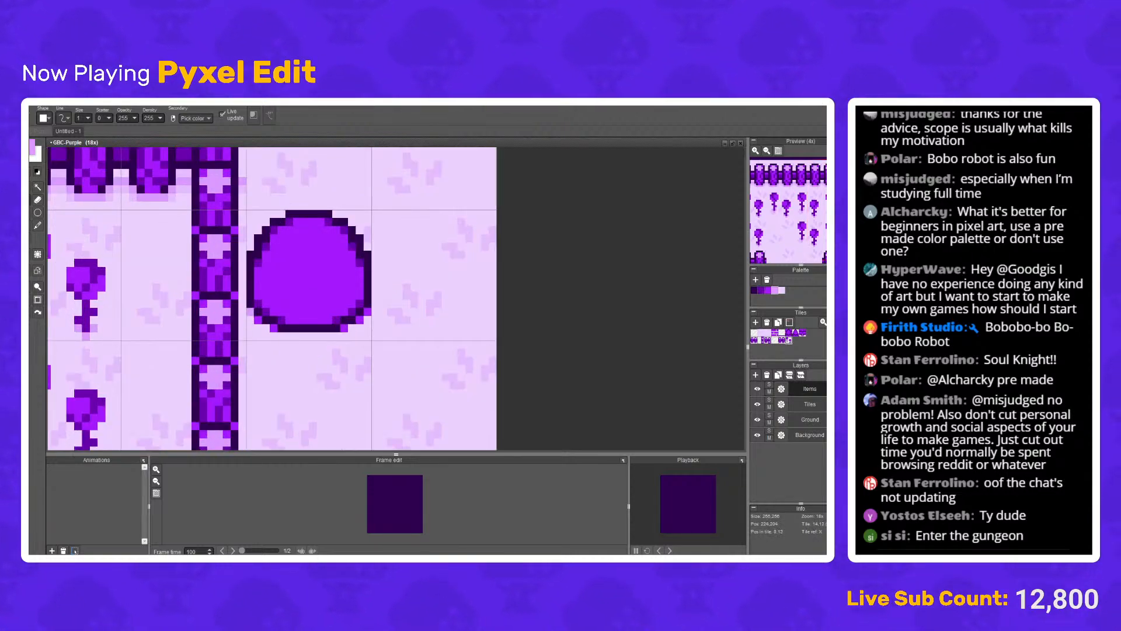
pyautogui.moveTo(274, 337); pyautogui.dragTo(344, 337)
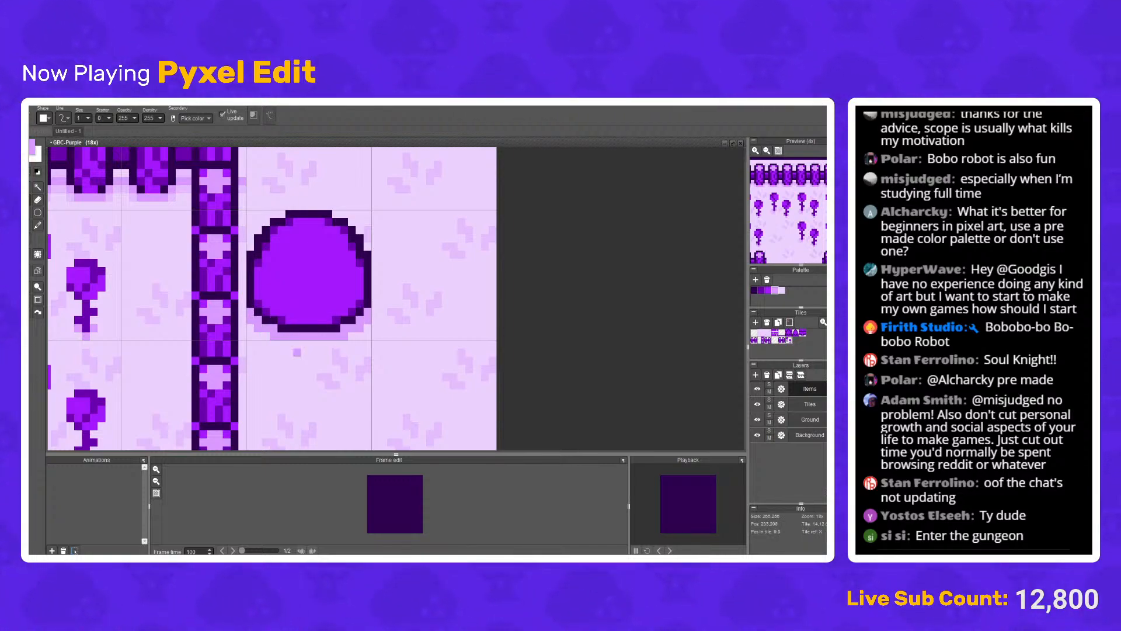
pyautogui.scroll(1, 281, 304)
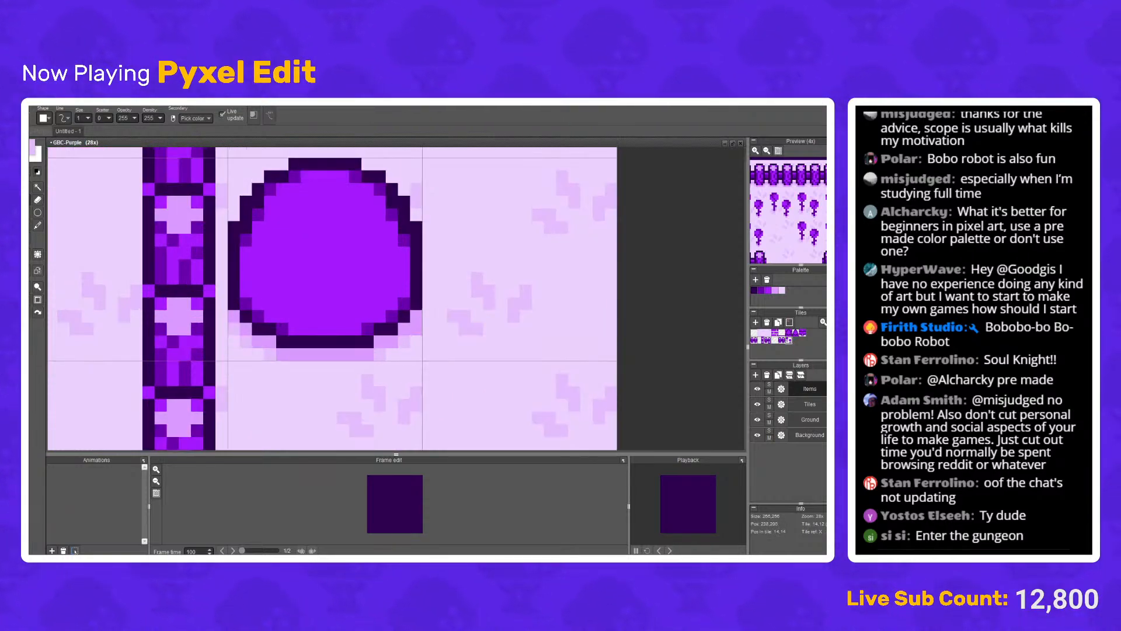
pyautogui.scroll(-5, 450, 301)
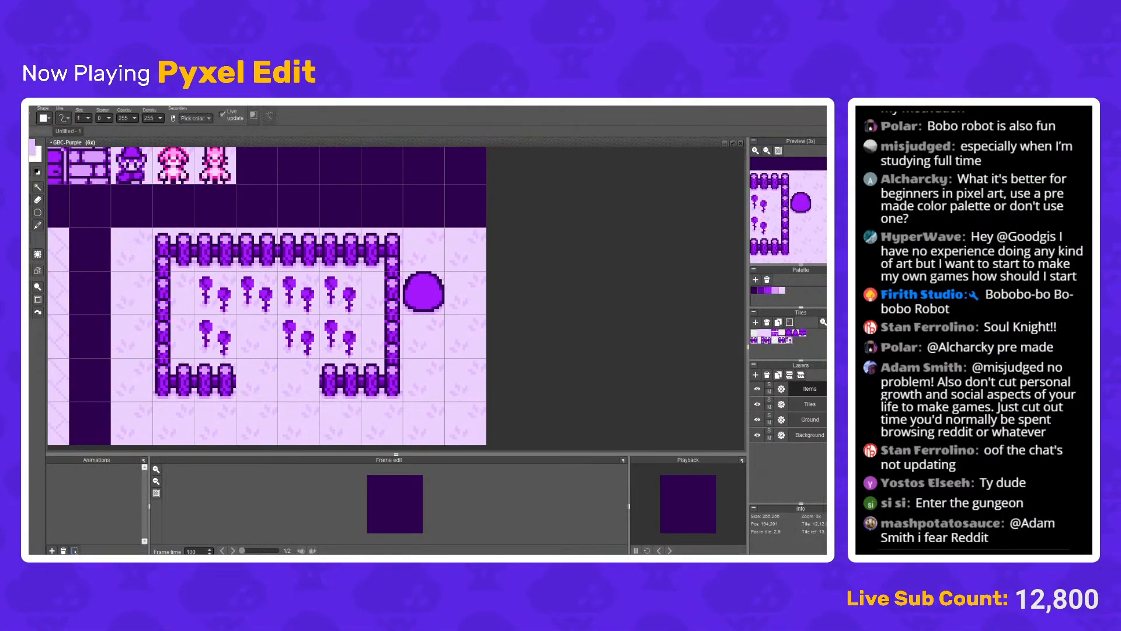
# Step: Soften the outer steps of the dome's upper outline with bright-purple pixels on both sides
pyautogui.scroll(1, 483, 281)
pyautogui.scroll(3, 417, 290)
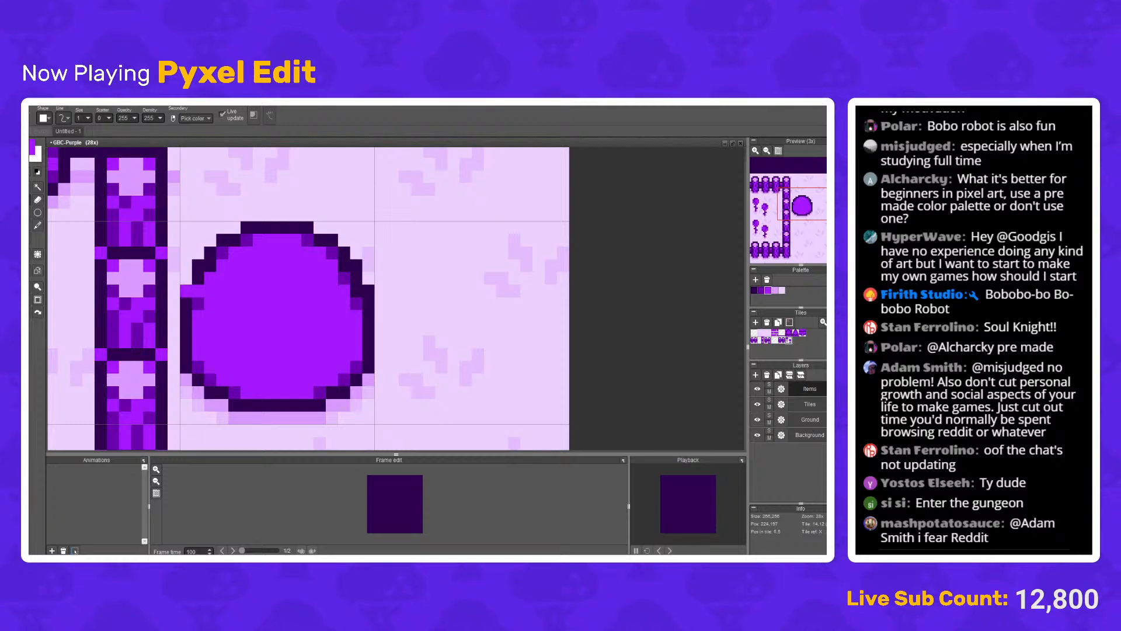
pyautogui.hotkey('ctrl', 'z')
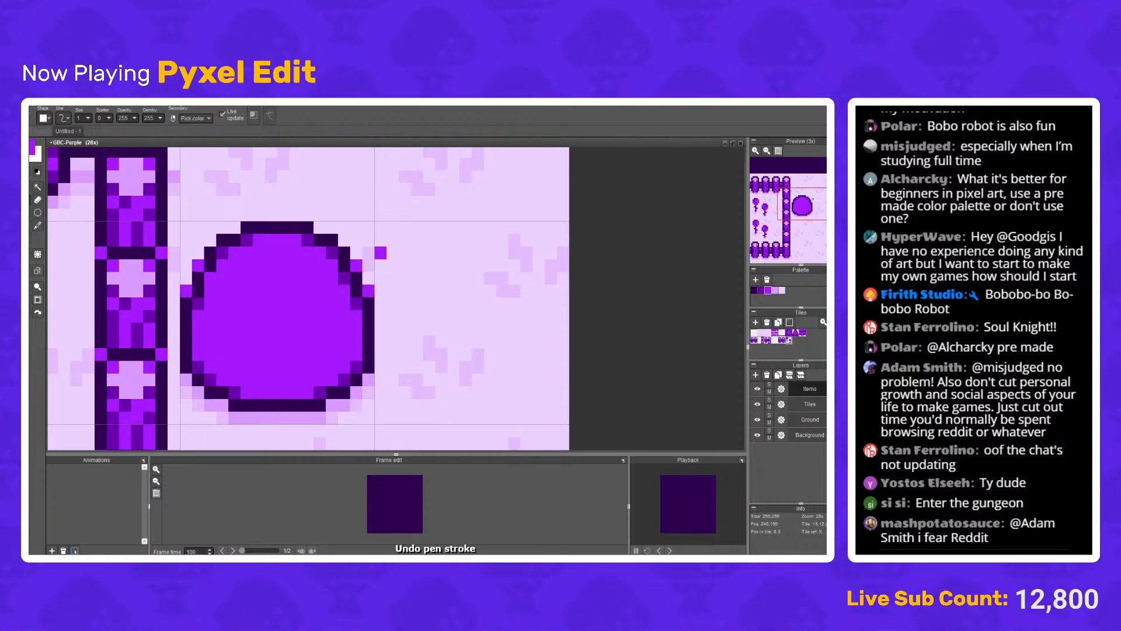
pyautogui.scroll(-1, 374, 251)
pyautogui.scroll(1, 350, 245)
pyautogui.click(271, 233)
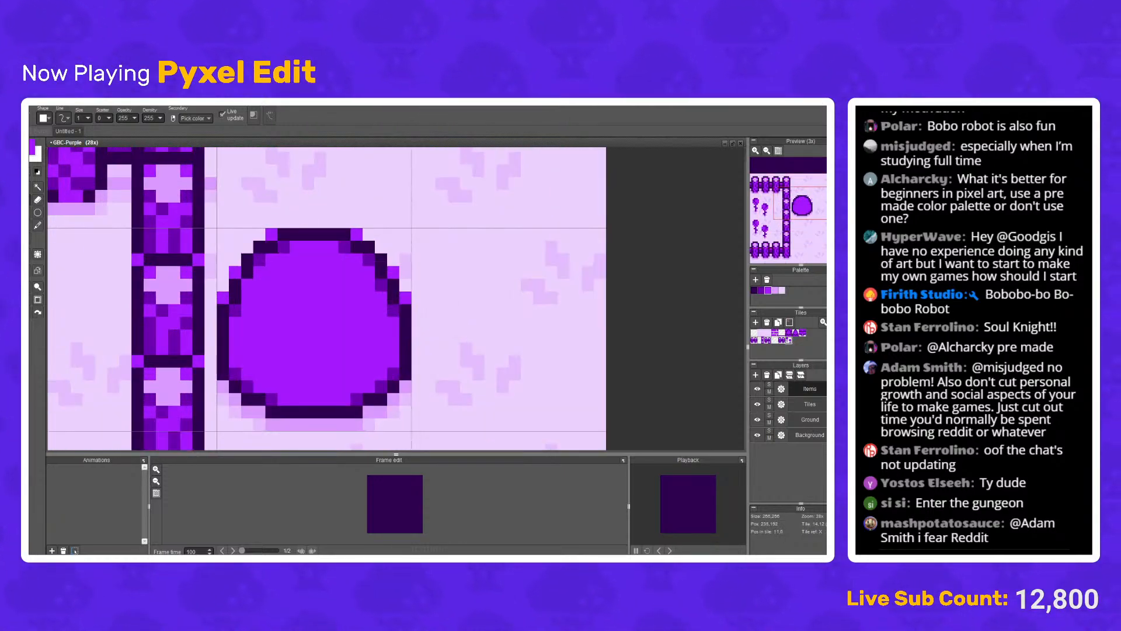
pyautogui.scroll(-3, 417, 259)
pyautogui.scroll(2, 453, 251)
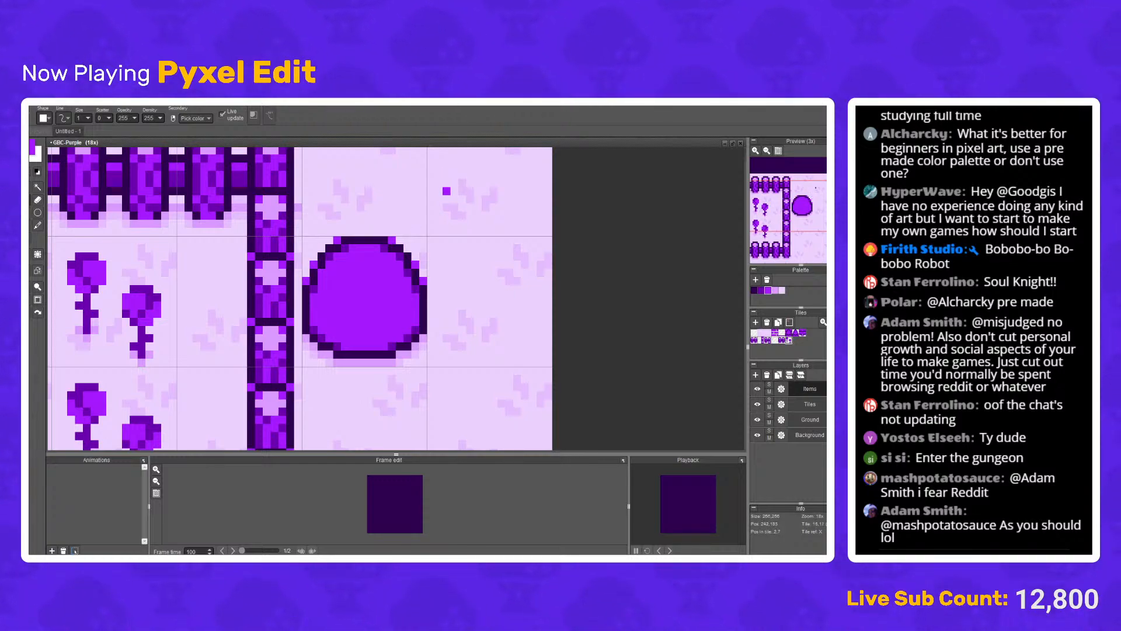
# Step: Draw a dark-purple horizontal crease across the middle of the dome, curving up at both ends
pyautogui.scroll(2, 415, 248)
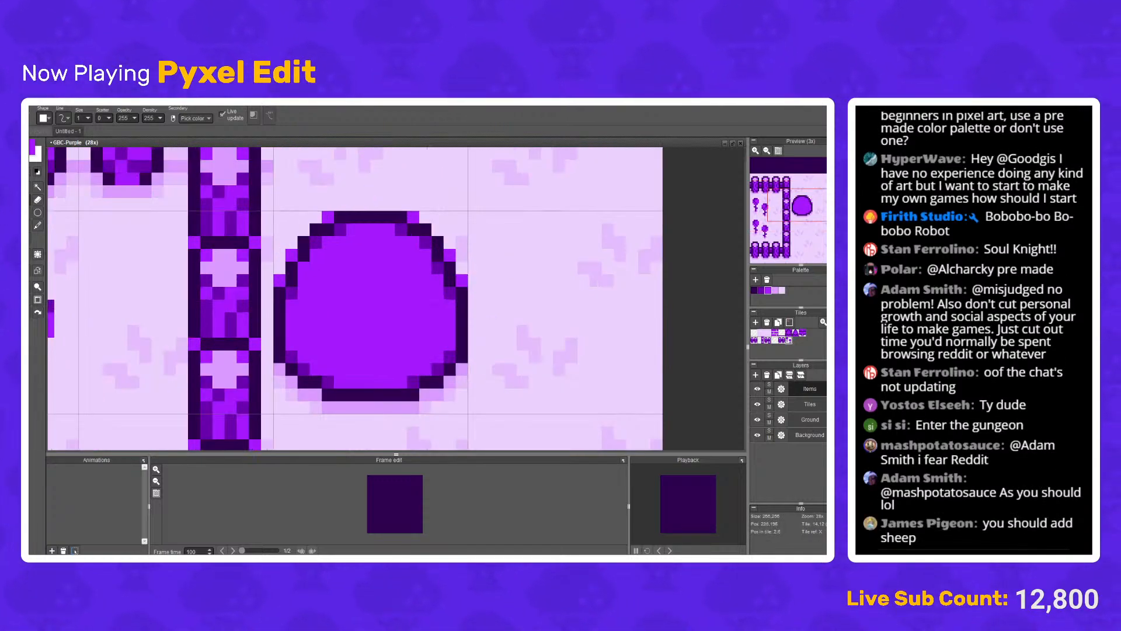
pyautogui.moveTo(303, 305); pyautogui.dragTo(401, 318)
pyautogui.click(425, 306)
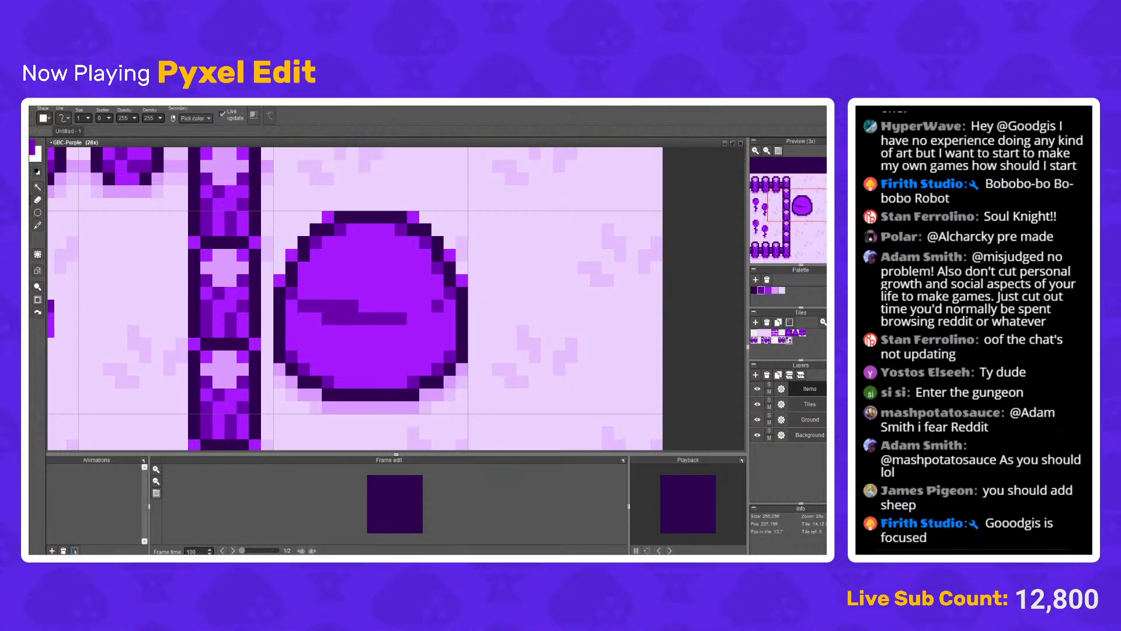
pyautogui.click(414, 319)
pyautogui.moveTo(352, 292); pyautogui.dragTo(329, 306)
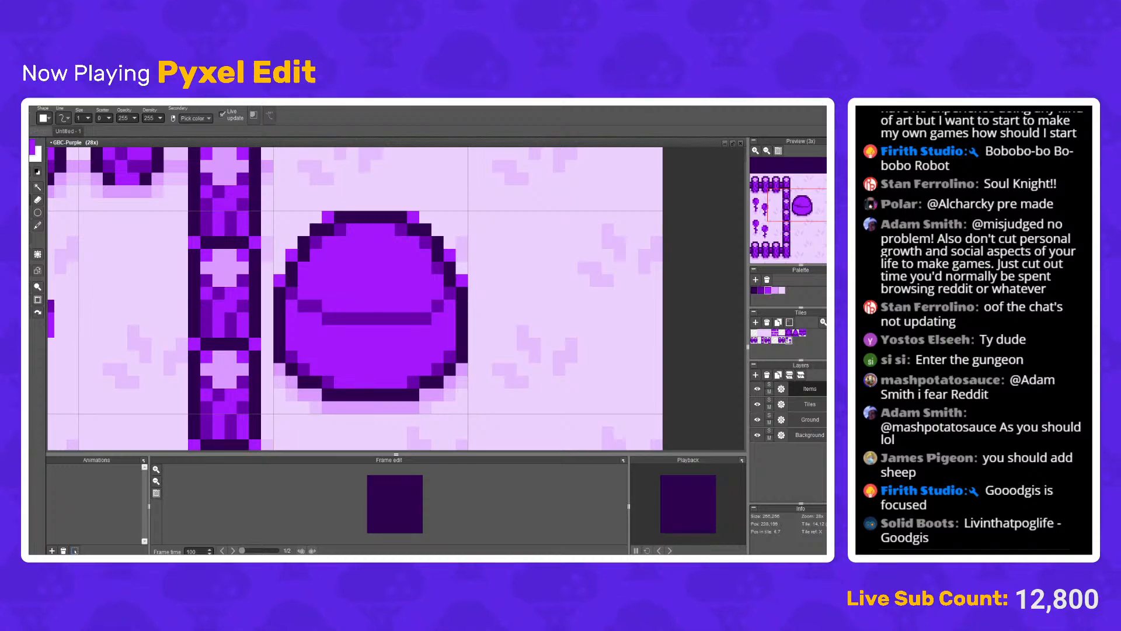
pyautogui.scroll(-10, 365, 293)
pyautogui.moveTo(244, 179); pyautogui.dragTo(319, 265)
pyautogui.scroll(10, 453, 382)
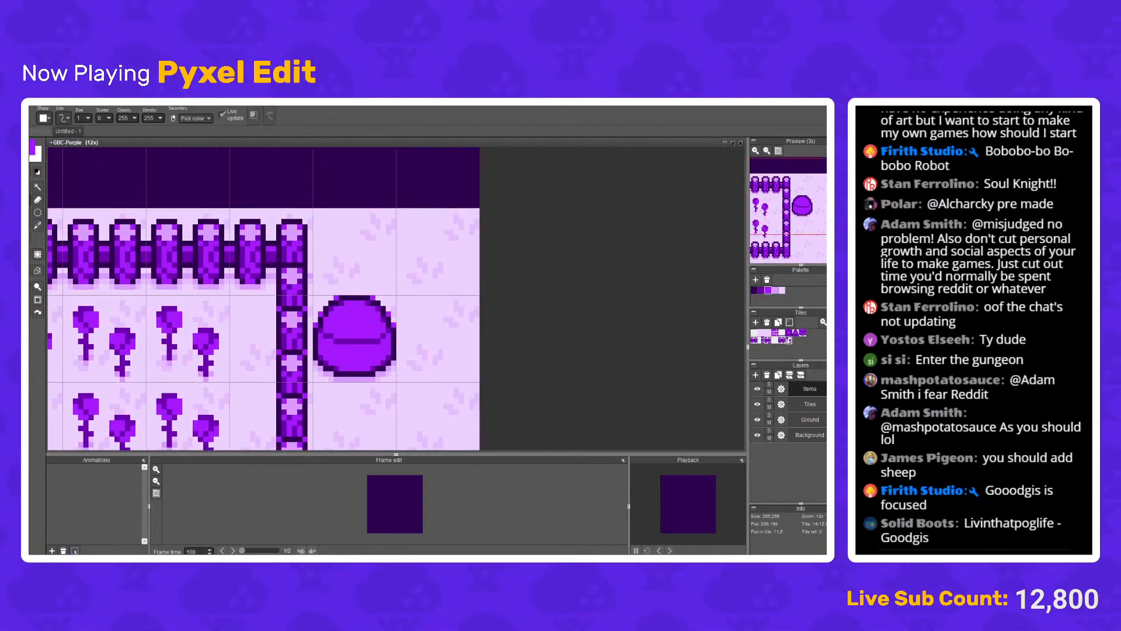
# Step: Recolour the dome's crease in the darkest purple, add a dark-purple shadow row beneath it, and even out its left end
pyautogui.moveTo(244, 327)
pyautogui.mouseDown()
pyautogui.moveTo(277, 344)
pyautogui.moveTo(409, 344)
pyautogui.moveTo(426, 328)
pyautogui.mouseUp()
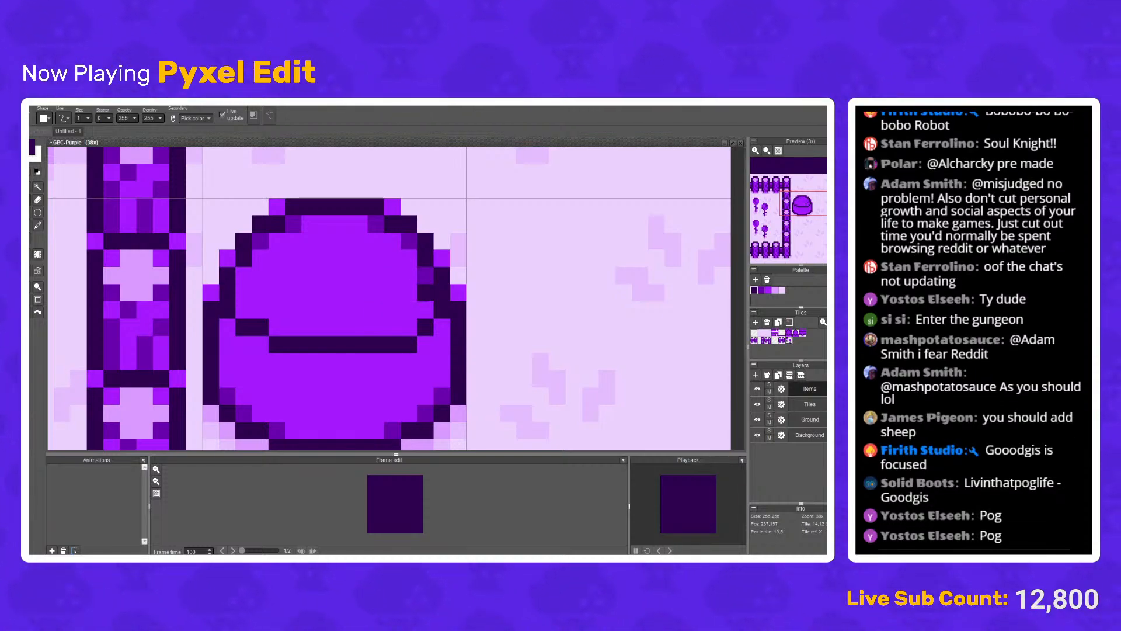
pyautogui.moveTo(426, 344)
pyautogui.mouseDown()
pyautogui.moveTo(408, 361)
pyautogui.moveTo(277, 361)
pyautogui.moveTo(261, 343)
pyautogui.mouseUp()
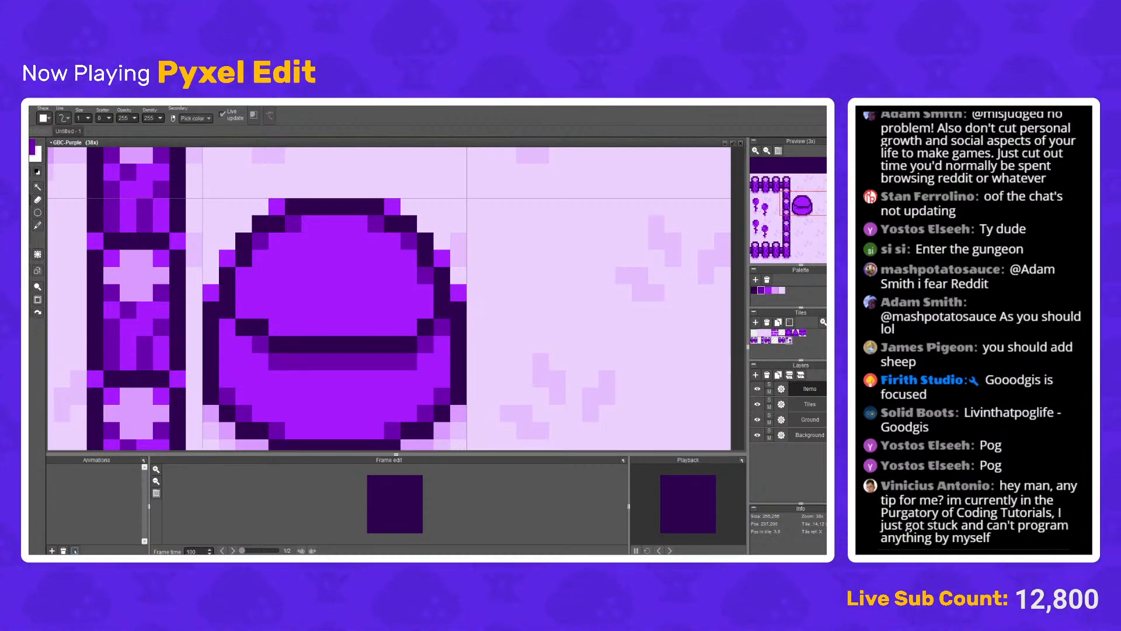
pyautogui.rightClick(276, 344)
pyautogui.click(260, 344)
pyautogui.rightClick(276, 362)
pyautogui.click(260, 362)
pyautogui.rightClick(277, 310)
pyautogui.click(261, 327)
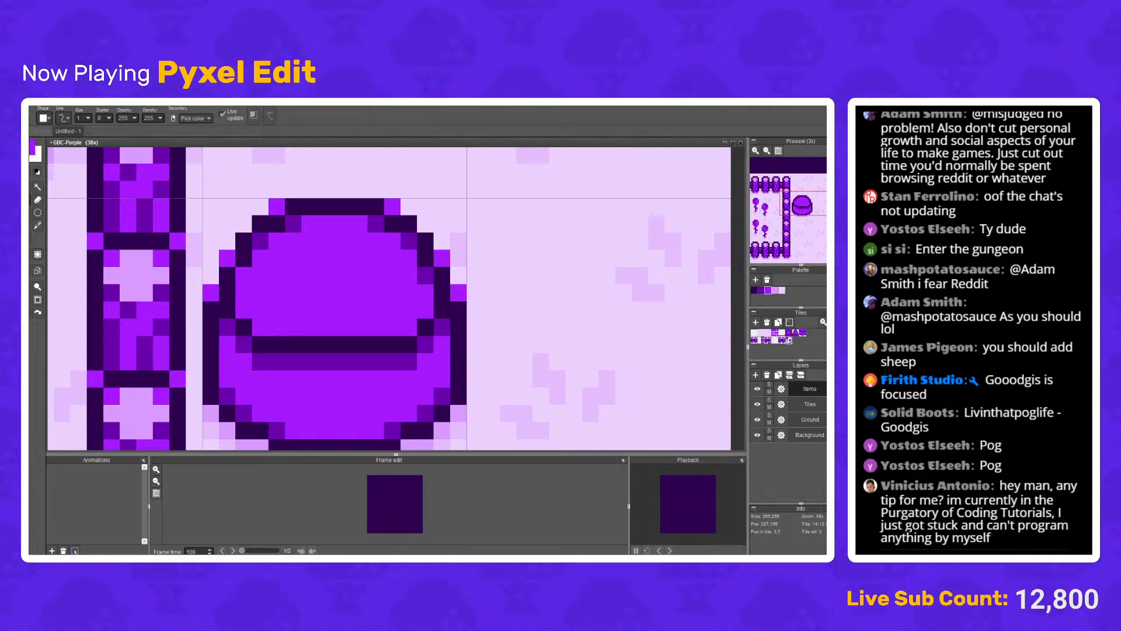
# Step: Erase the centre of the dome's crease and its shadow with bright purple to leave two separate strokes
pyautogui.scroll(-1, 302, 310)
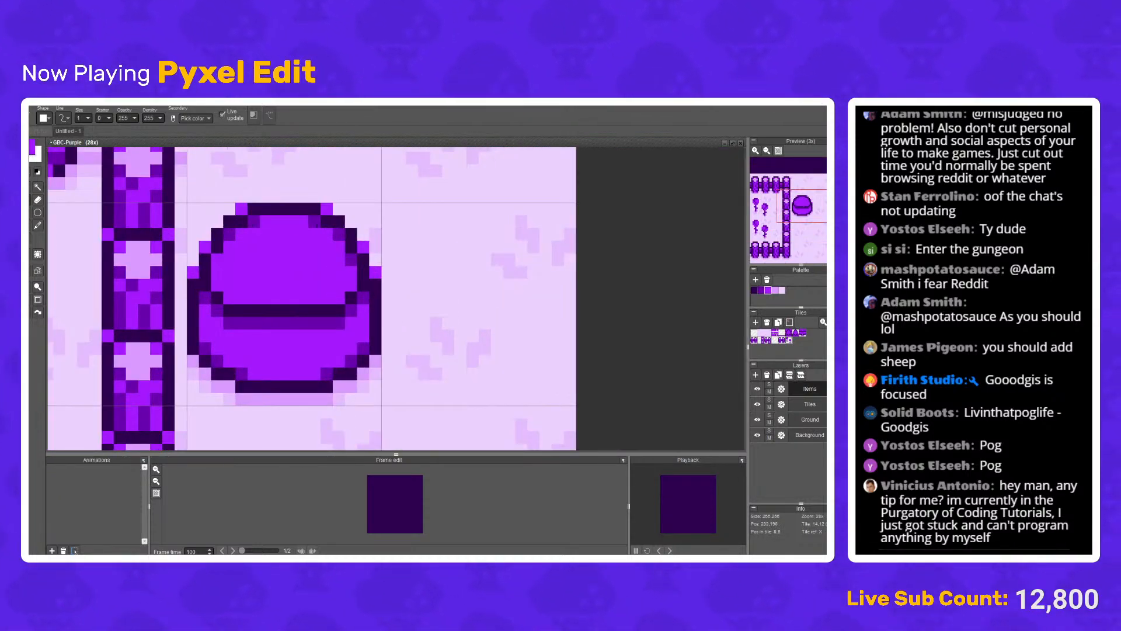
pyautogui.scroll(1, 303, 310)
pyautogui.scroll(-1, 304, 309)
pyautogui.scroll(1, 223, 264)
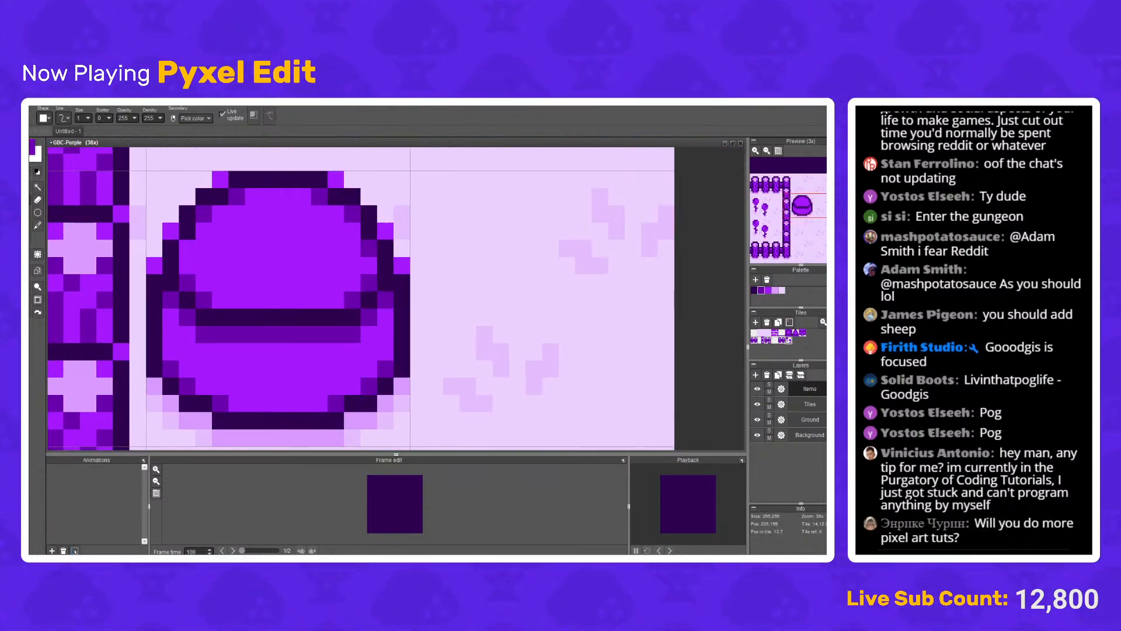
pyautogui.keyDown('alt'); pyautogui.click(270, 292); pyautogui.keyUp('alt')
pyautogui.moveTo(270, 317)
pyautogui.mouseDown()
pyautogui.moveTo(286, 334)
pyautogui.moveTo(254, 335)
pyautogui.mouseUp()
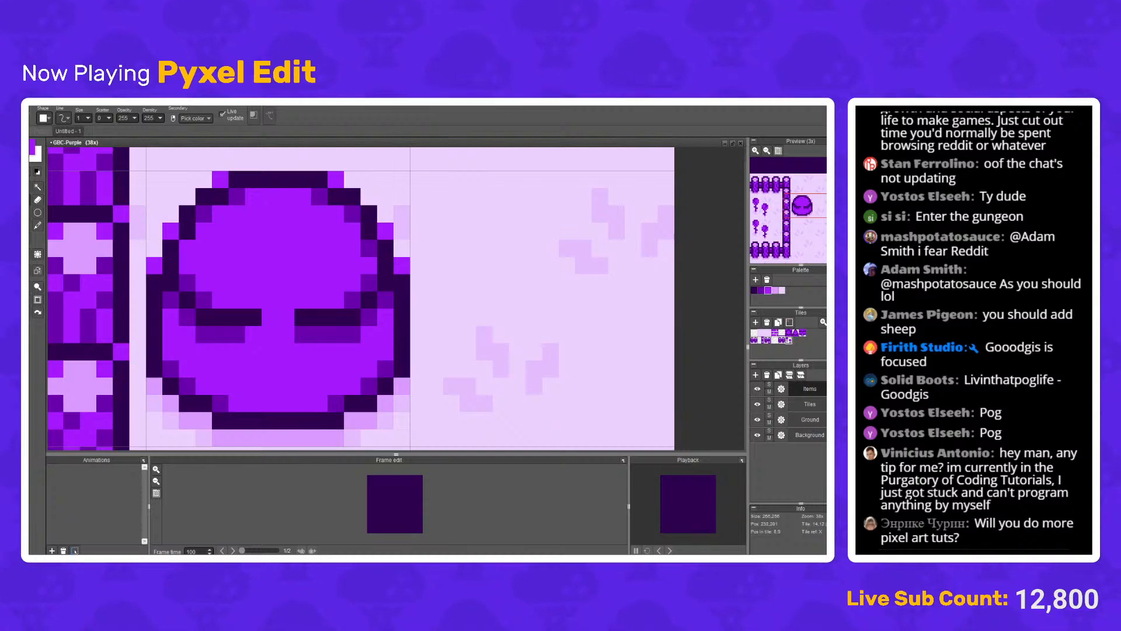
pyautogui.scroll(-8, 320, 317)
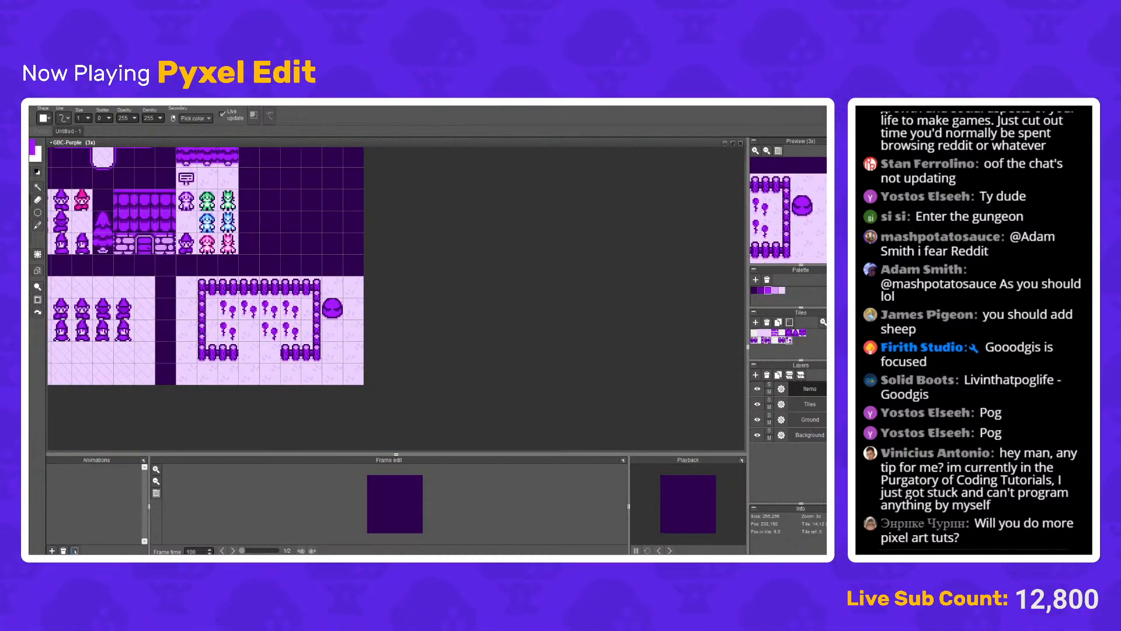
pyautogui.scroll(4, 336, 309)
pyautogui.scroll(-6, 335, 309)
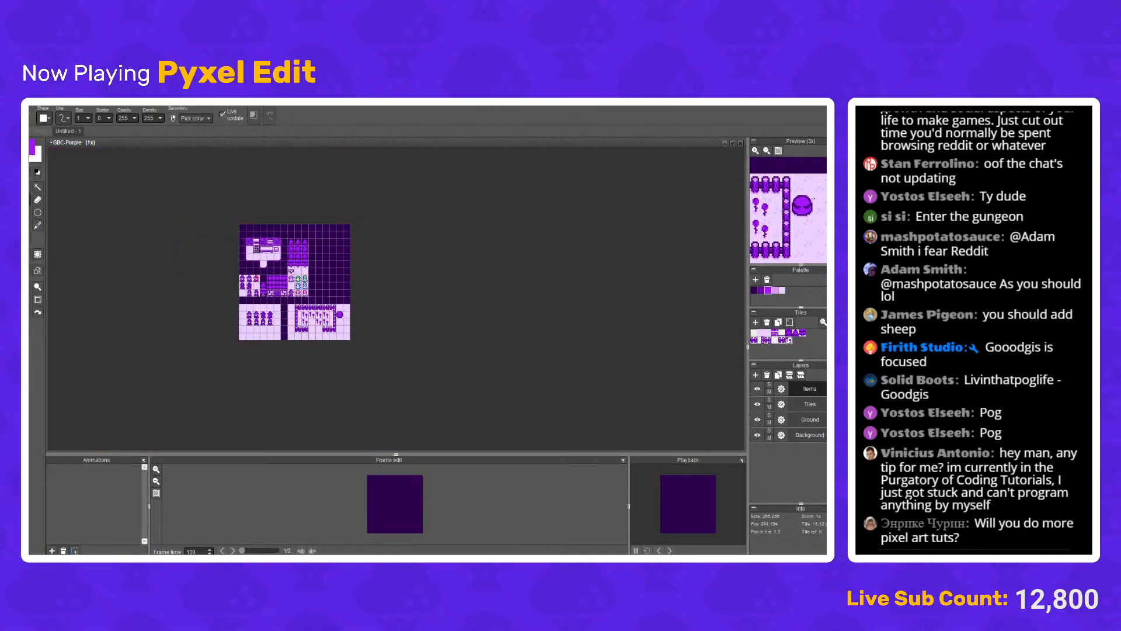
pyautogui.scroll(2, 344, 312)
pyautogui.scroll(4, 344, 311)
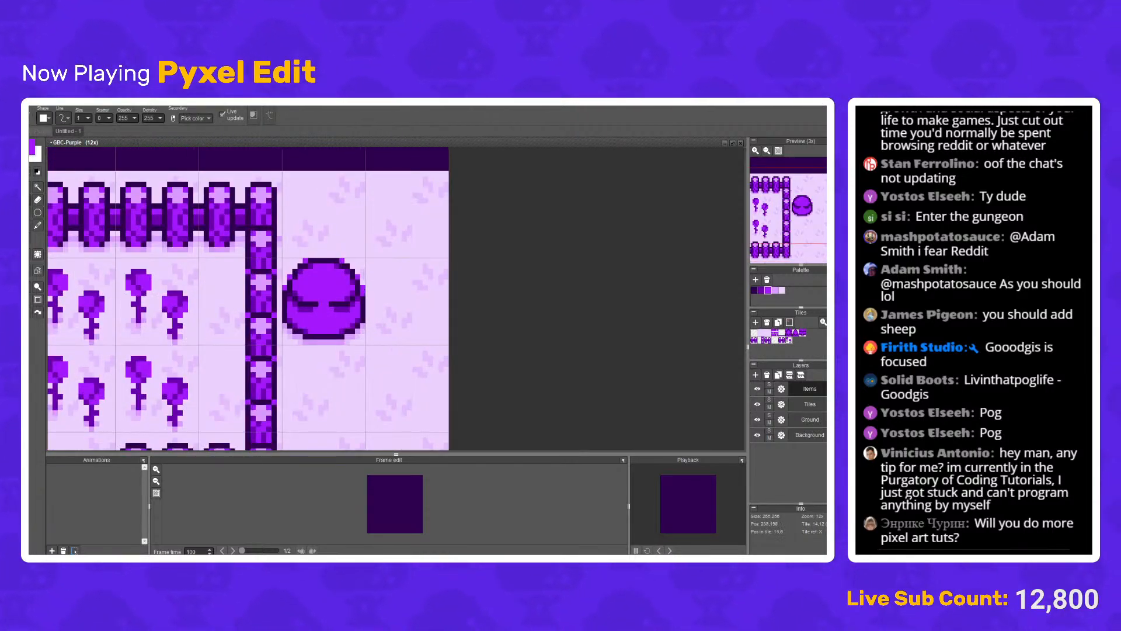
# Step: Rework the dome's crease into a continuous zigzag of darkest-purple pixels with dark-purple shadow pixels below
pyautogui.scroll(4, 368, 282)
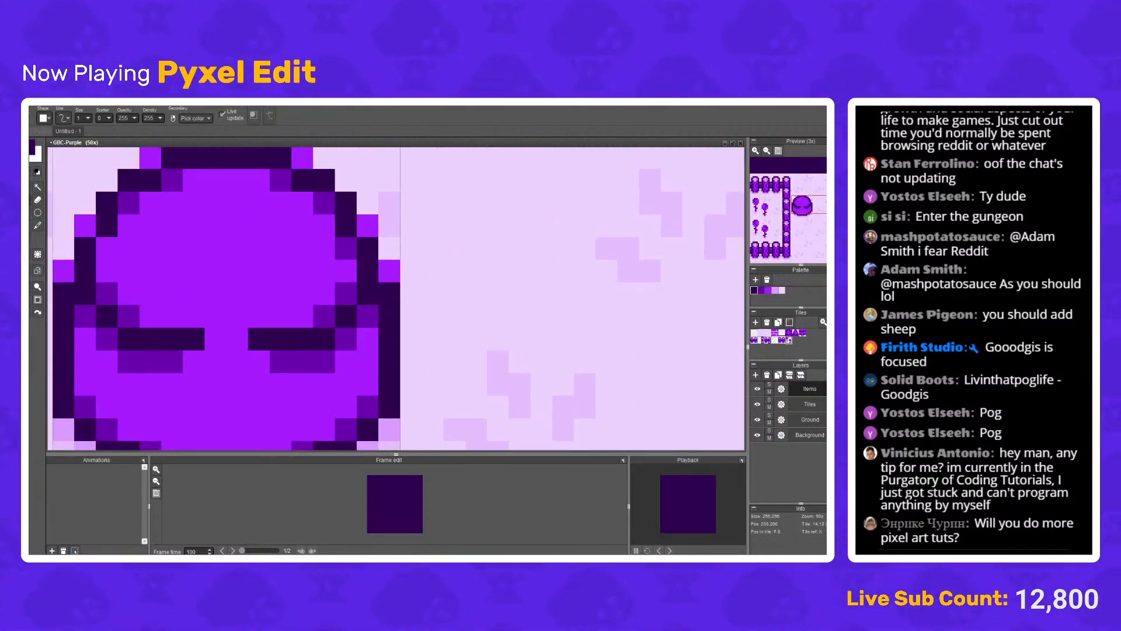
pyautogui.click(193, 316)
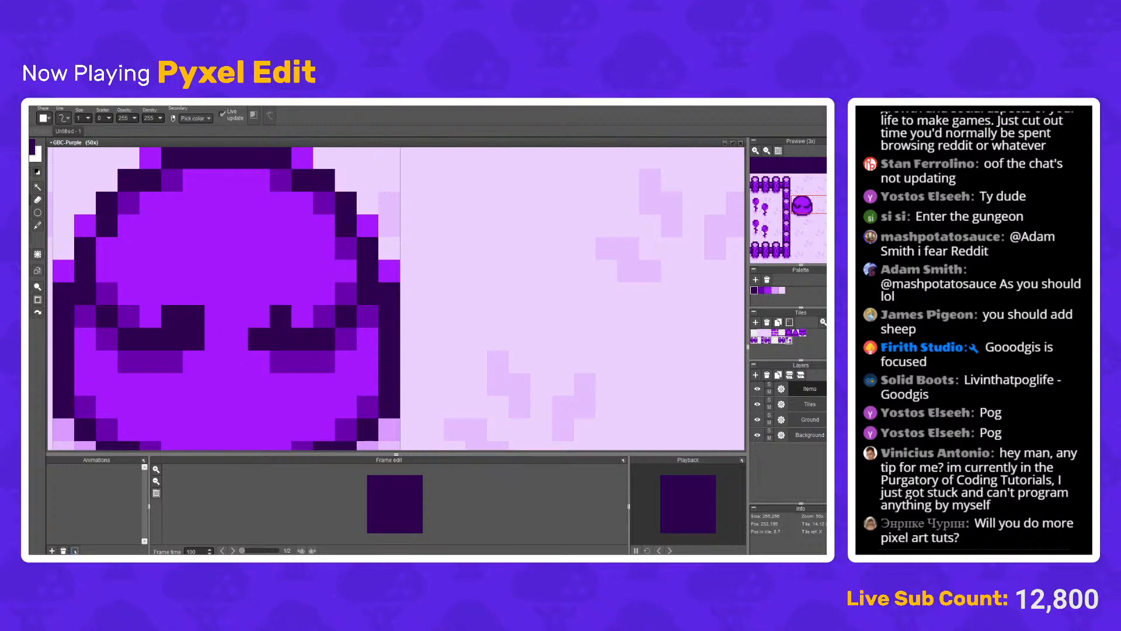
pyautogui.moveTo(280, 316)
pyautogui.mouseDown()
pyautogui.moveTo(216, 339)
pyautogui.moveTo(281, 338)
pyautogui.moveTo(216, 362)
pyautogui.moveTo(172, 339)
pyautogui.mouseUp()
pyautogui.rightClick(215, 316)
pyautogui.click(193, 338)
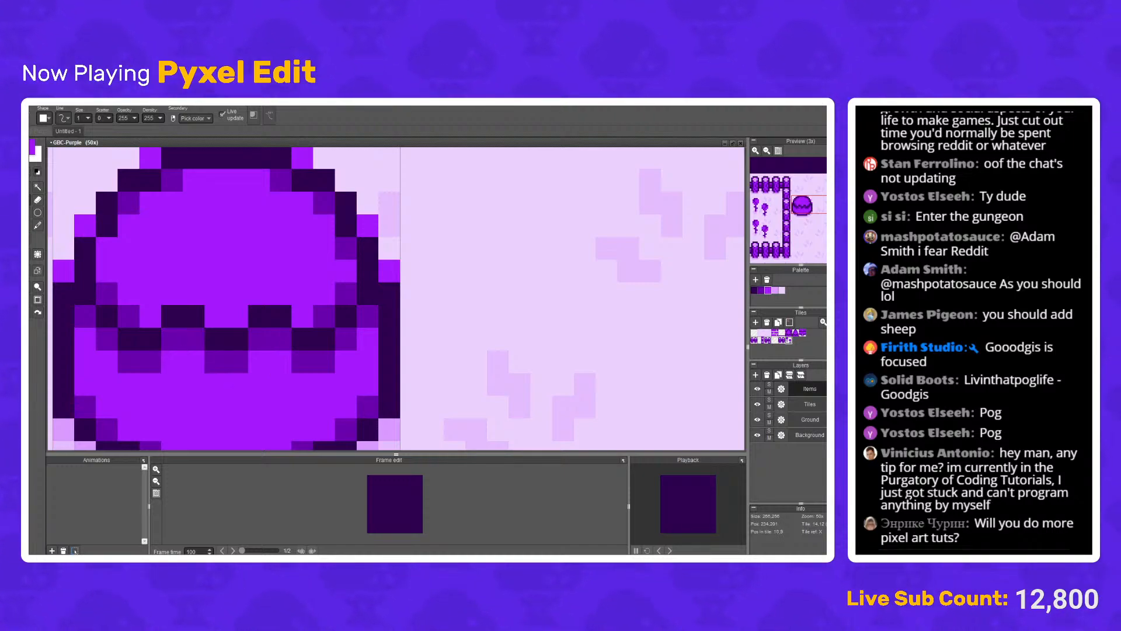
pyautogui.scroll(-10, 346, 314)
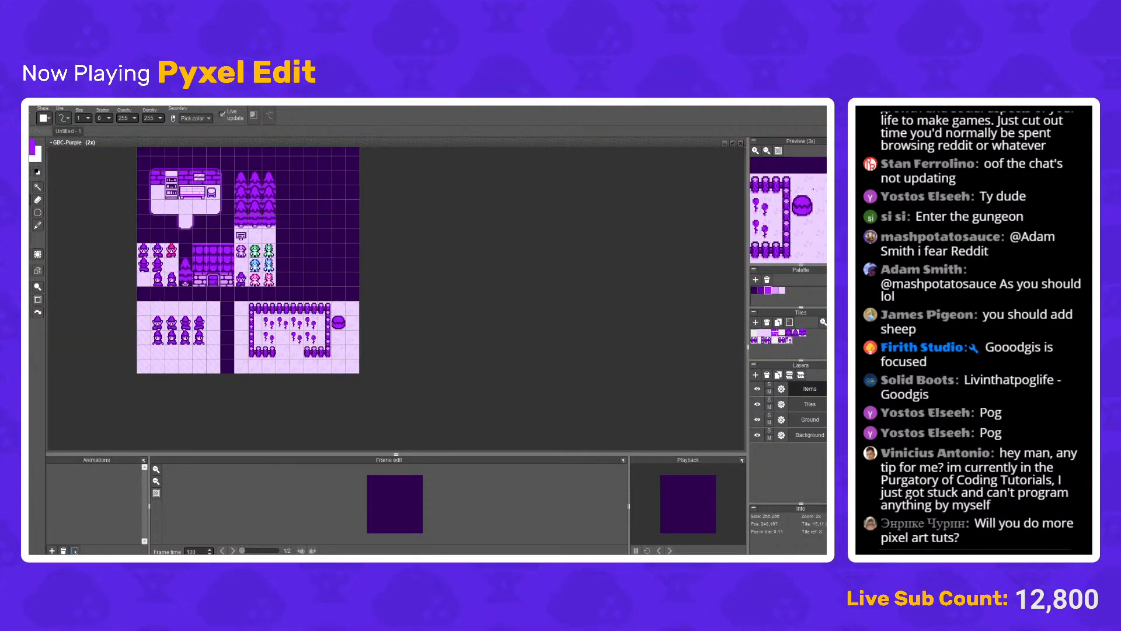
pyautogui.scroll(9, 346, 314)
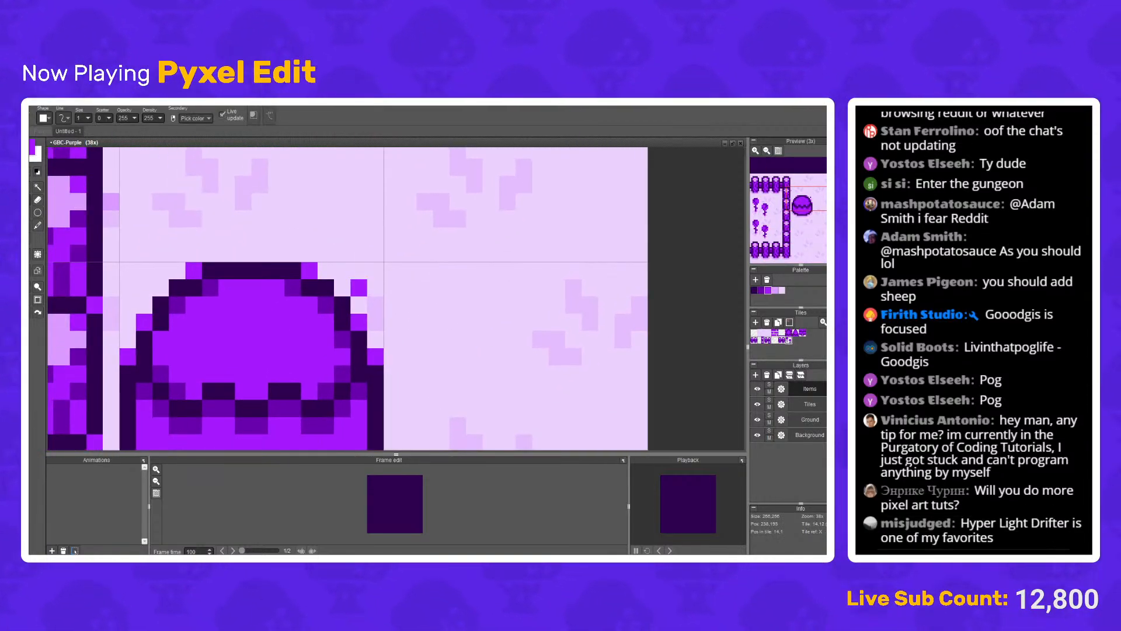
# Step: Copy the dome tile and place the duplicate in the ground tile diagonally up and to the right of the original
pyautogui.scroll(-1, 359, 288)
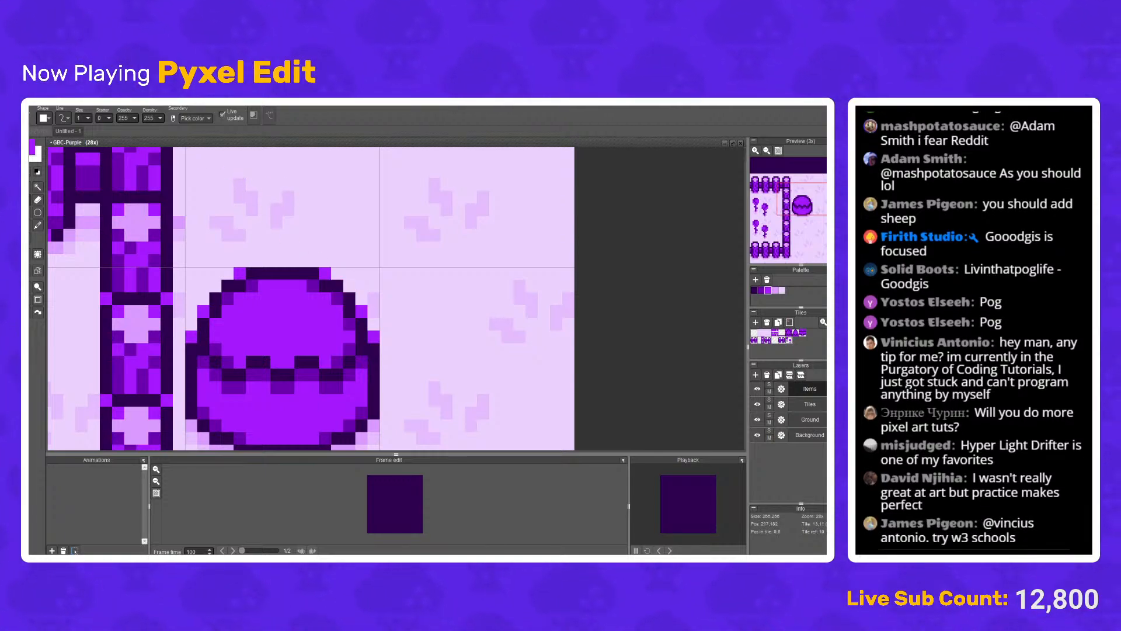
pyautogui.click(26, 187)
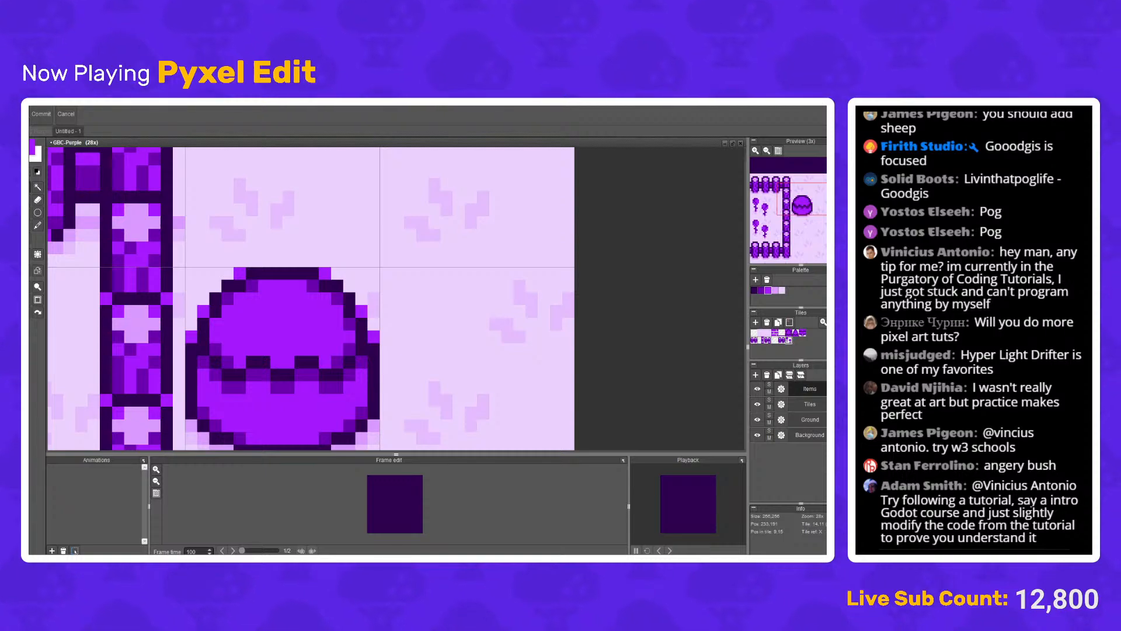
pyautogui.scroll(-2, 255, 240)
pyautogui.moveTo(210, 258); pyautogui.dragTo(334, 386)
pyautogui.moveTo(387, 248); pyautogui.dragTo(454, 314)
pyautogui.hotkey('ctrl', 'c')
pyautogui.hotkey('ctrl', 'v')
pyautogui.moveTo(367, 396); pyautogui.dragTo(353, 285)
pyautogui.scroll(2, 374, 277)
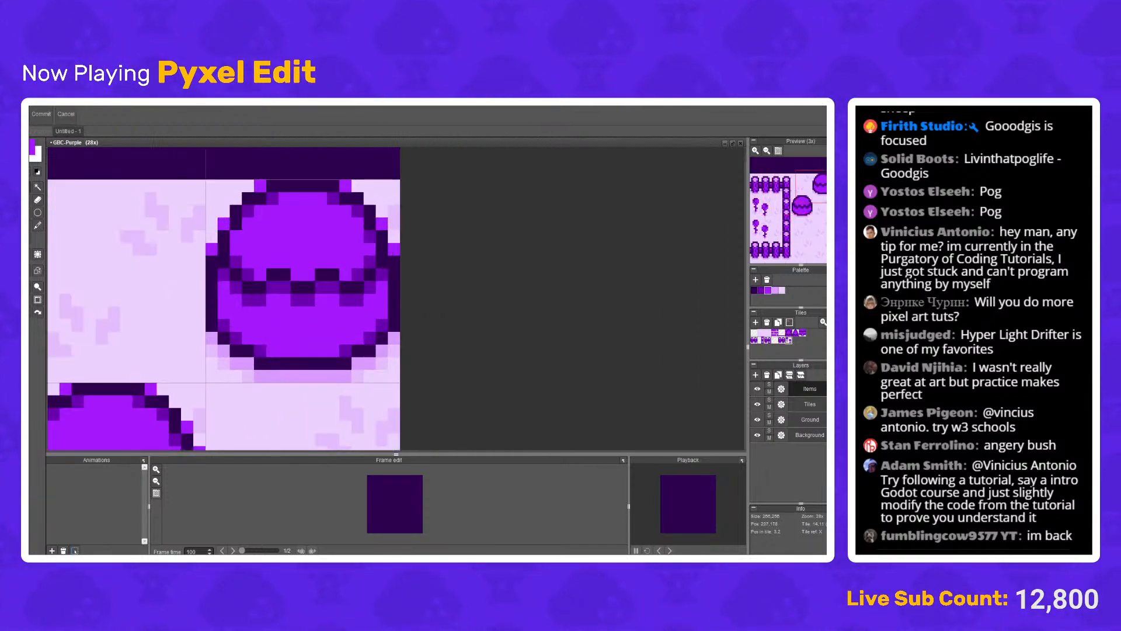
pyautogui.press('Return')
# Step: Clear the middle of the duplicate dome's zigzag crease with bright purple, keeping only its two ends
pyautogui.scroll(3, 333, 261)
pyautogui.moveTo(236, 286)
pyautogui.mouseDown()
pyautogui.moveTo(291, 319)
pyautogui.moveTo(271, 320)
pyautogui.moveTo(323, 286)
pyautogui.moveTo(333, 308)
pyautogui.mouseUp()
pyautogui.scroll(-1, 316, 307)
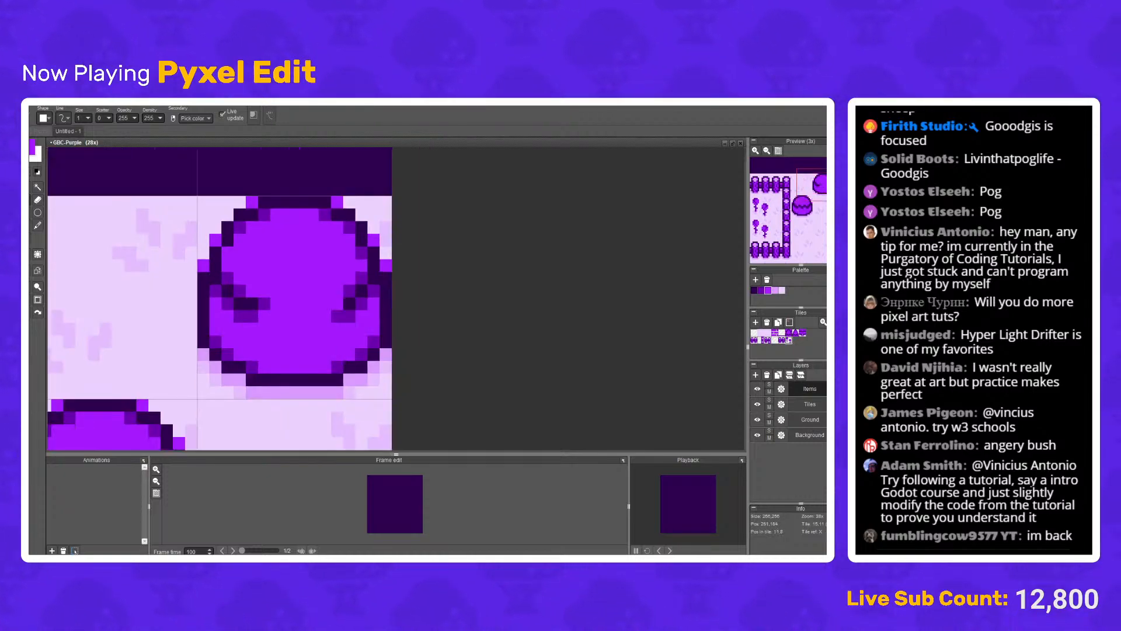
# Step: Bridge the gap in the duplicate dome's crease with alternating dark-purple pixels in a checkered pattern
pyautogui.scroll(1, 337, 304)
pyautogui.rightClick(209, 306)
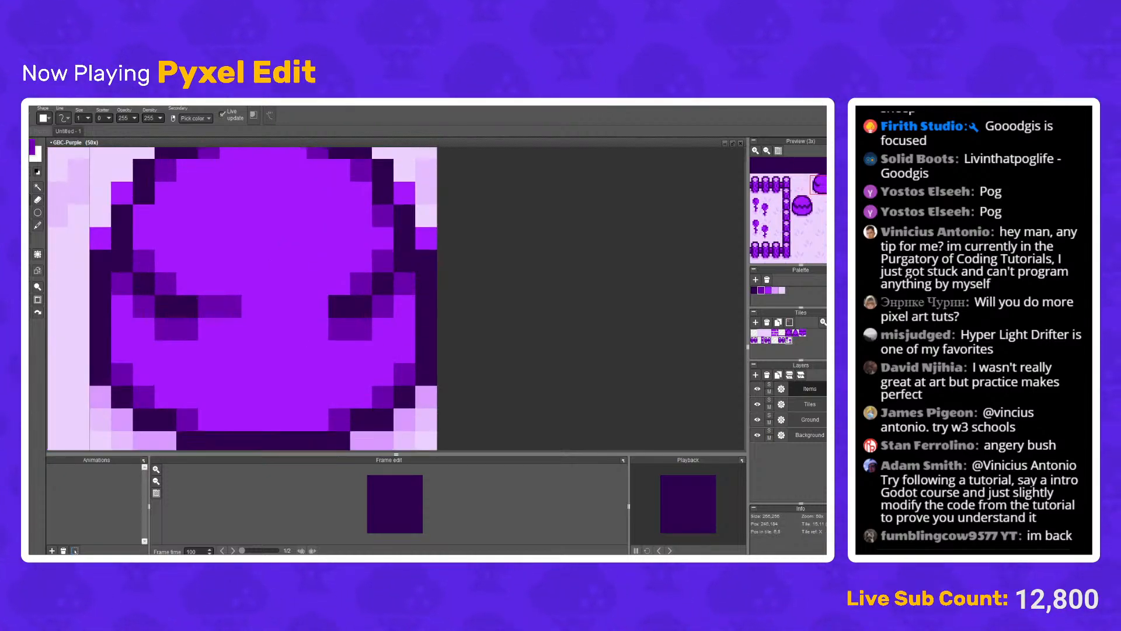
pyautogui.click(231, 329)
pyautogui.click(253, 306)
pyautogui.click(274, 329)
pyautogui.click(296, 306)
pyautogui.click(318, 328)
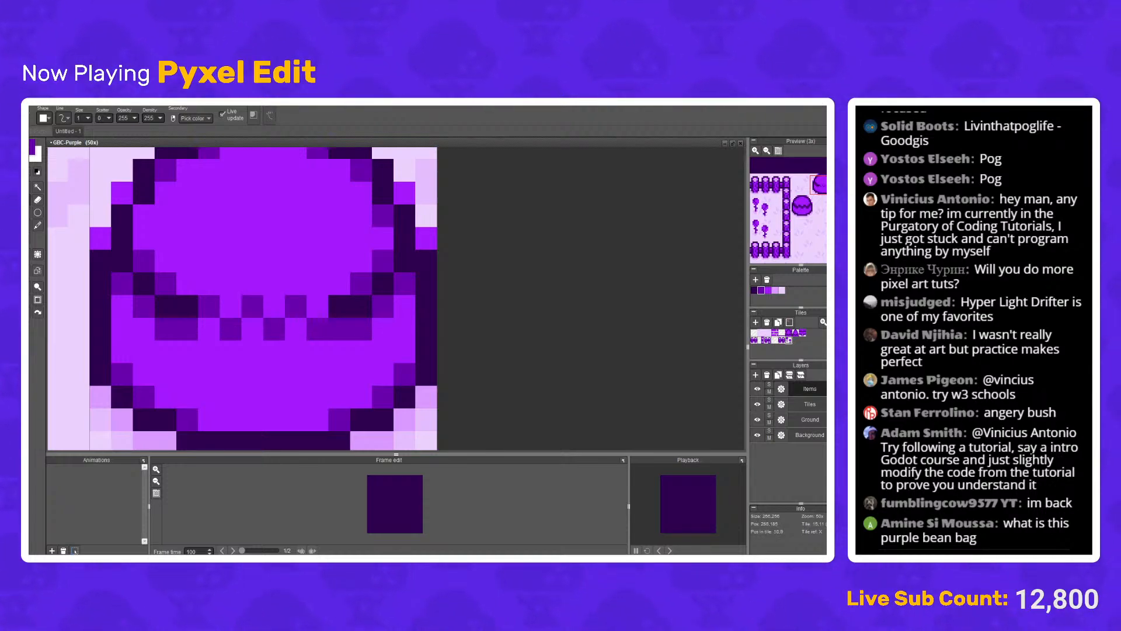
pyautogui.scroll(-5, 318, 329)
# Step: Add a small zigzag of dark-purple texture pixels to the upper-left part of the duplicate dome
pyautogui.scroll(4, 355, 303)
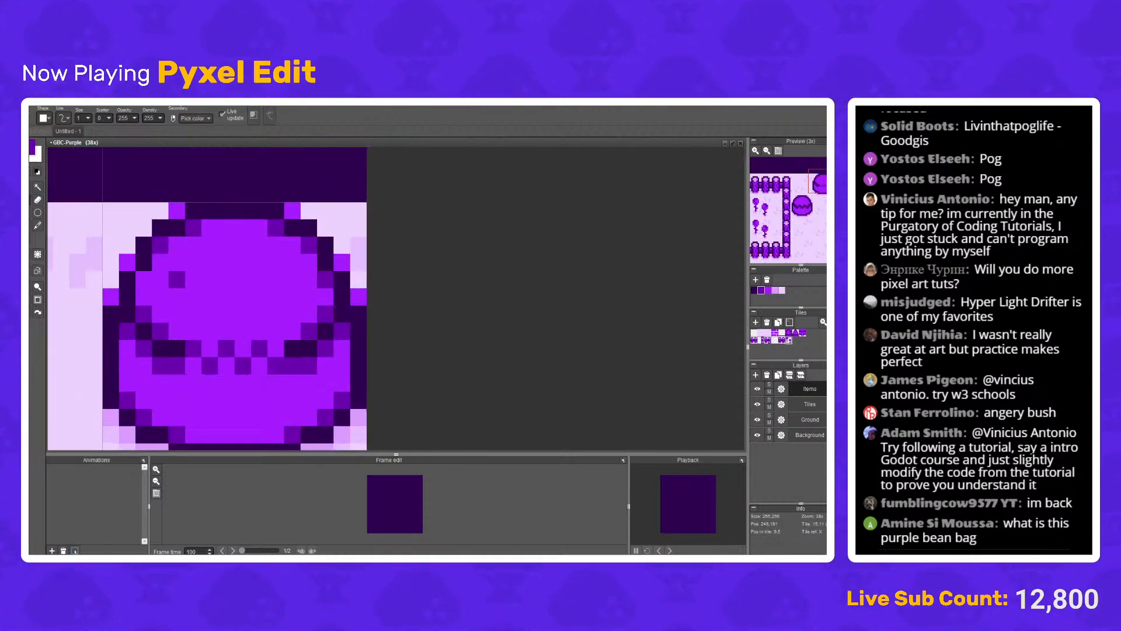
pyautogui.click(192, 262)
pyautogui.click(210, 279)
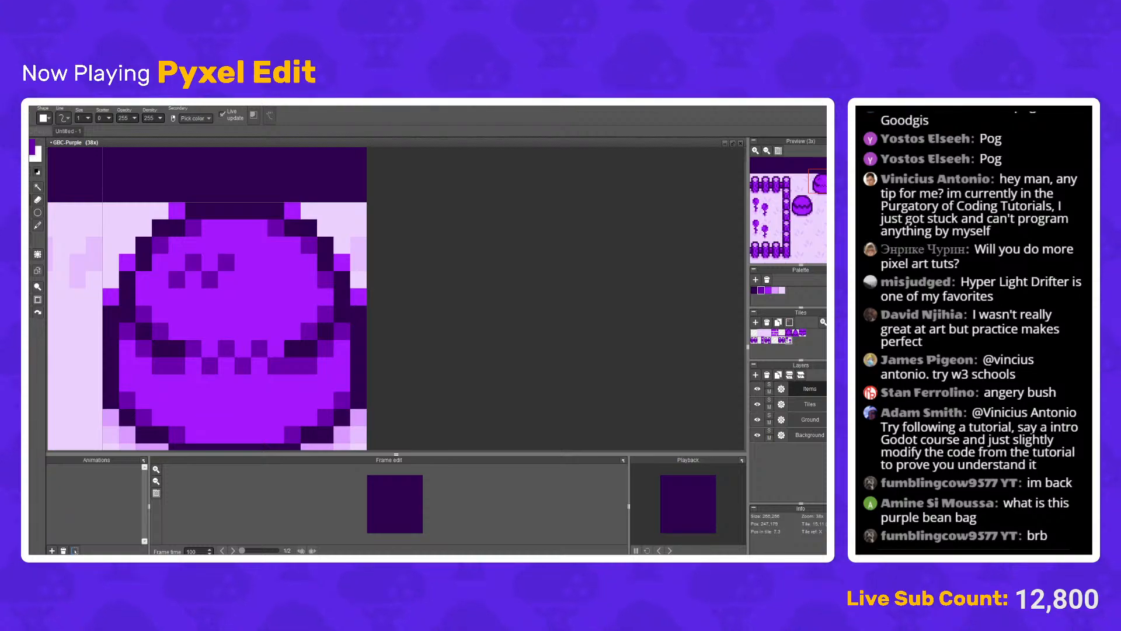
pyautogui.click(243, 262)
pyautogui.click(227, 262)
pyautogui.rightClick(243, 279)
pyautogui.click(243, 263)
# Step: Add a small zigzag of dark-purple texture pixels to the lower half of the duplicate dome, below its crease
pyautogui.rightClick(259, 349)
pyautogui.moveTo(259, 349); pyautogui.dragTo(309, 285)
pyautogui.click(292, 354)
pyautogui.click(275, 337)
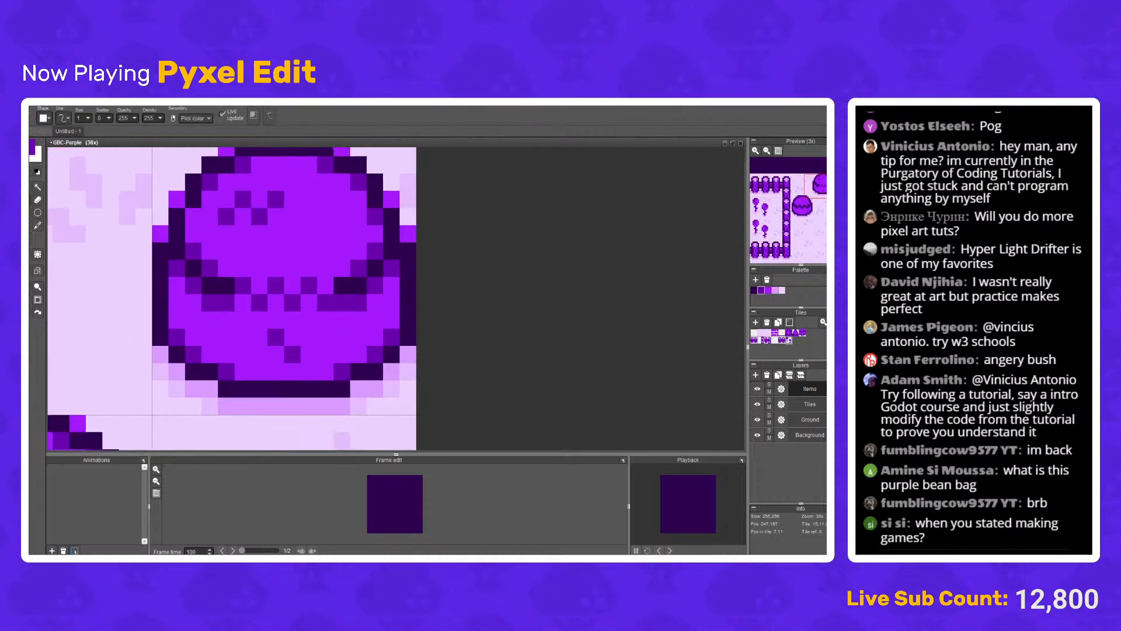
pyautogui.click(259, 353)
pyautogui.click(243, 337)
pyautogui.scroll(-4, 292, 216)
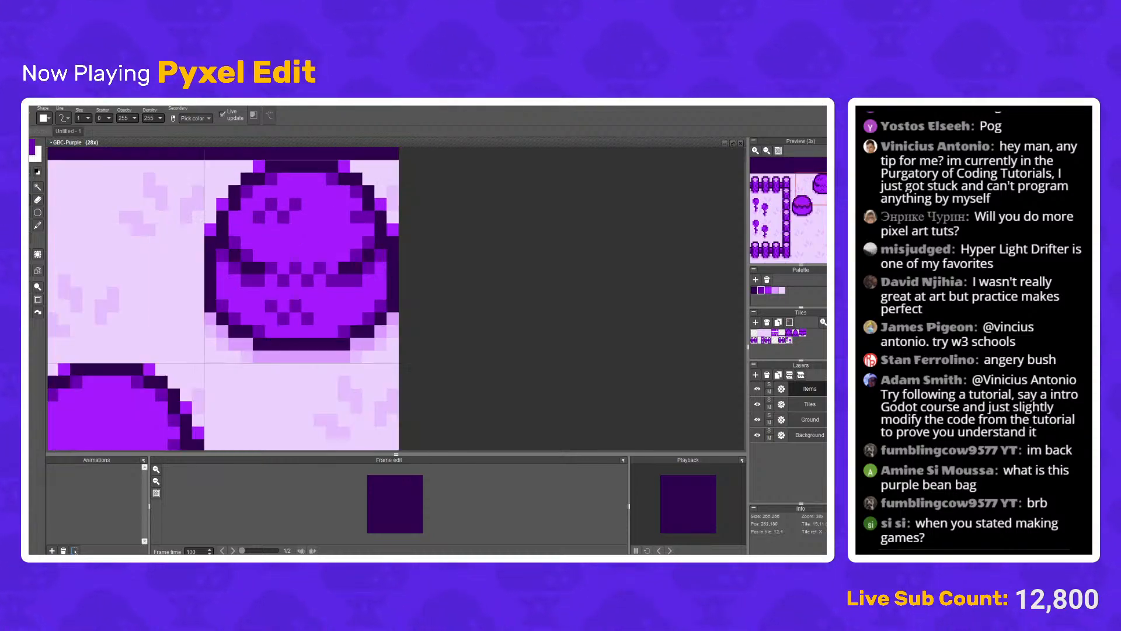
# Step: Add another small zigzag of dark-purple texture pixels to the upper-right part of the duplicate dome
pyautogui.scroll(4, 292, 216)
pyautogui.click(232, 198)
pyautogui.click(231, 181)
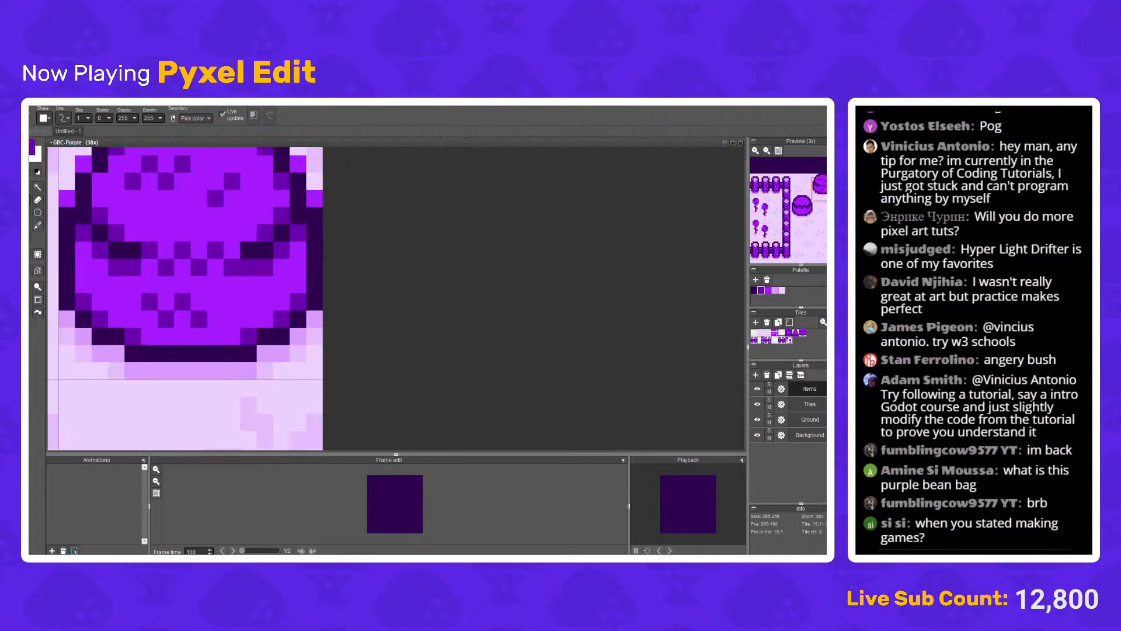
pyautogui.click(249, 198)
pyautogui.click(265, 181)
# Step: Examine how the two dome bushes look beside the fenced flower enclosure and against the whole tileset
pyautogui.scroll(-1, 264, 181)
pyautogui.scroll(-8, 264, 181)
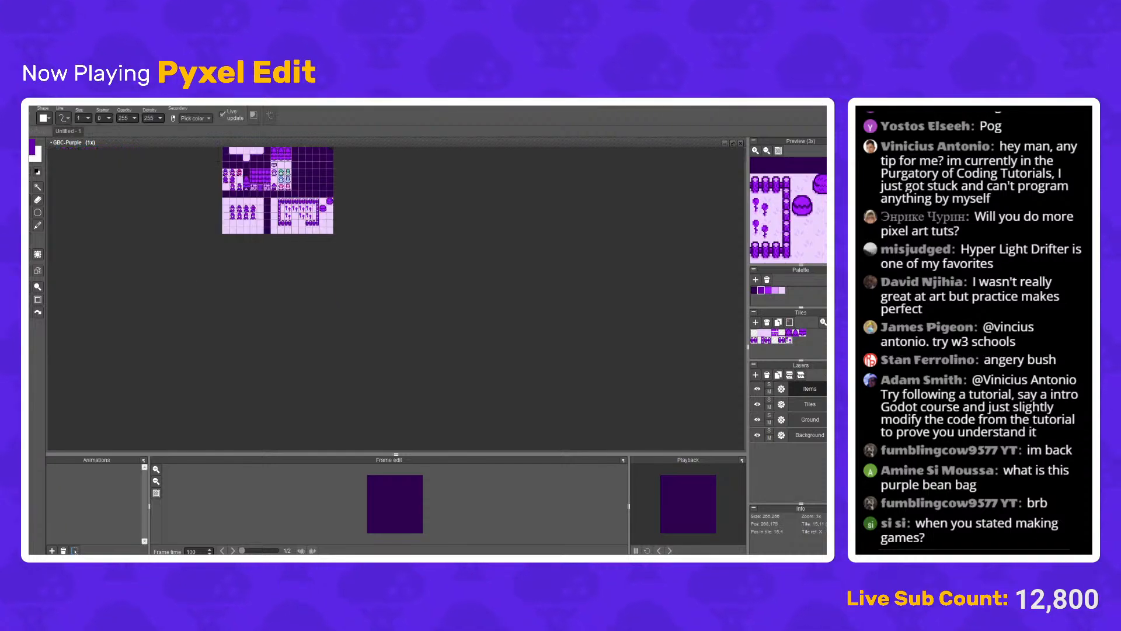
pyautogui.scroll(6, 334, 199)
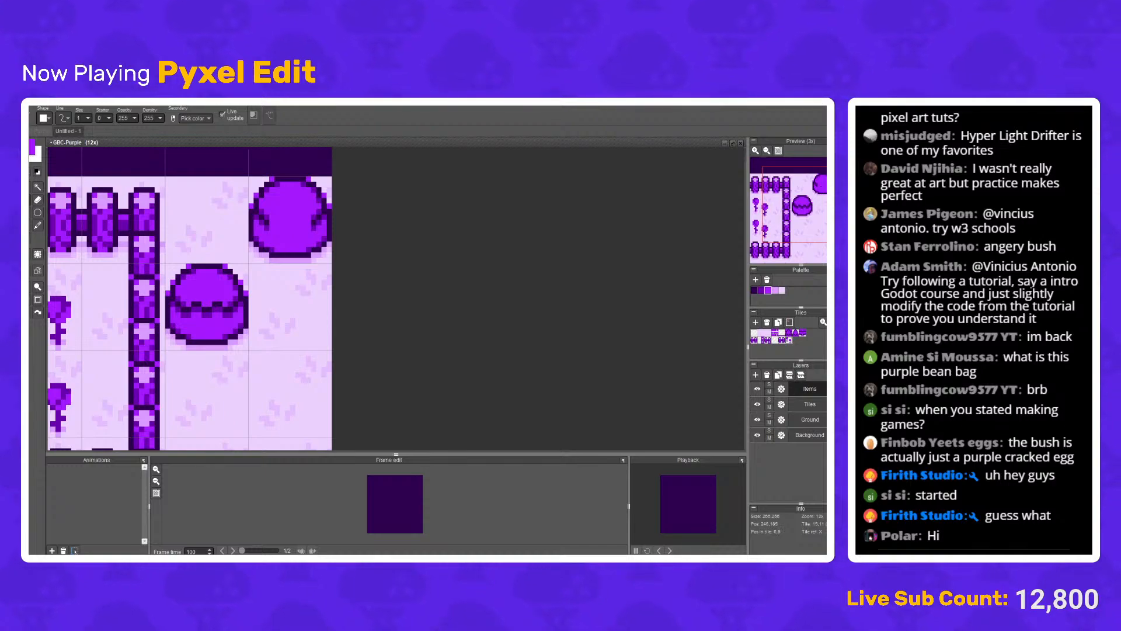
pyautogui.rightClick(267, 227)
pyautogui.scroll(-4, 322, 209)
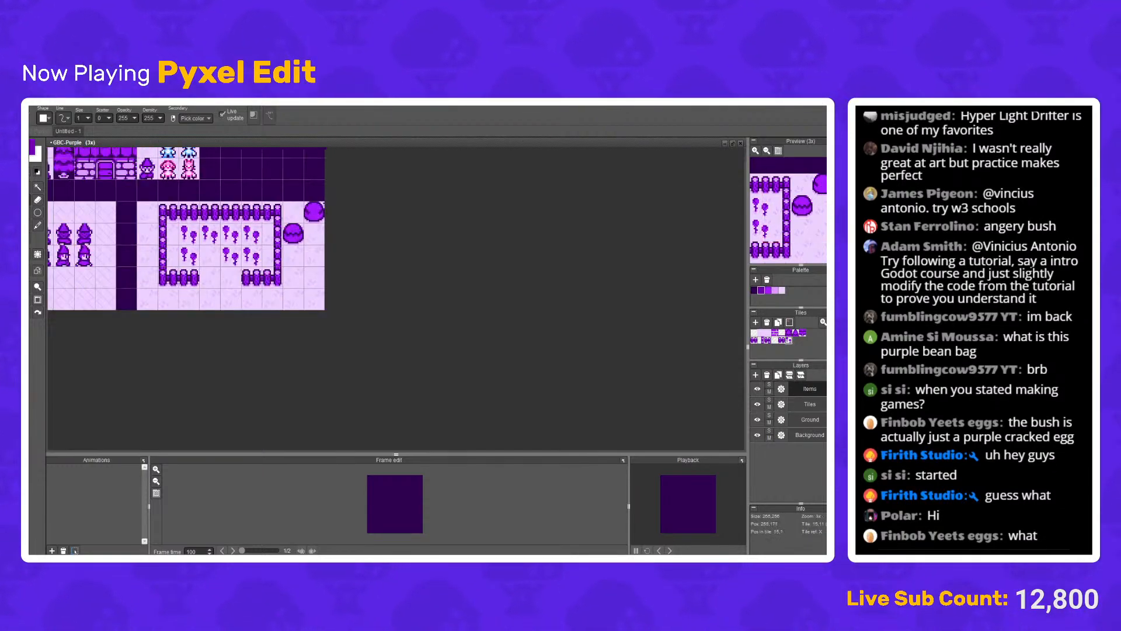
pyautogui.scroll(2, 291, 226)
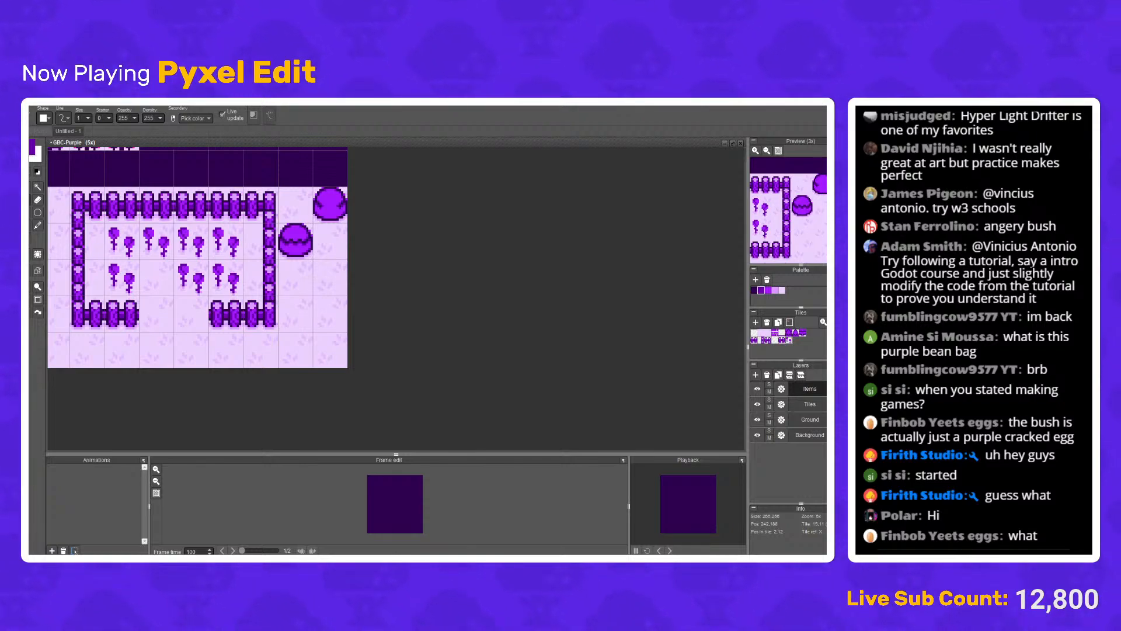
pyautogui.scroll(-3, 328, 192)
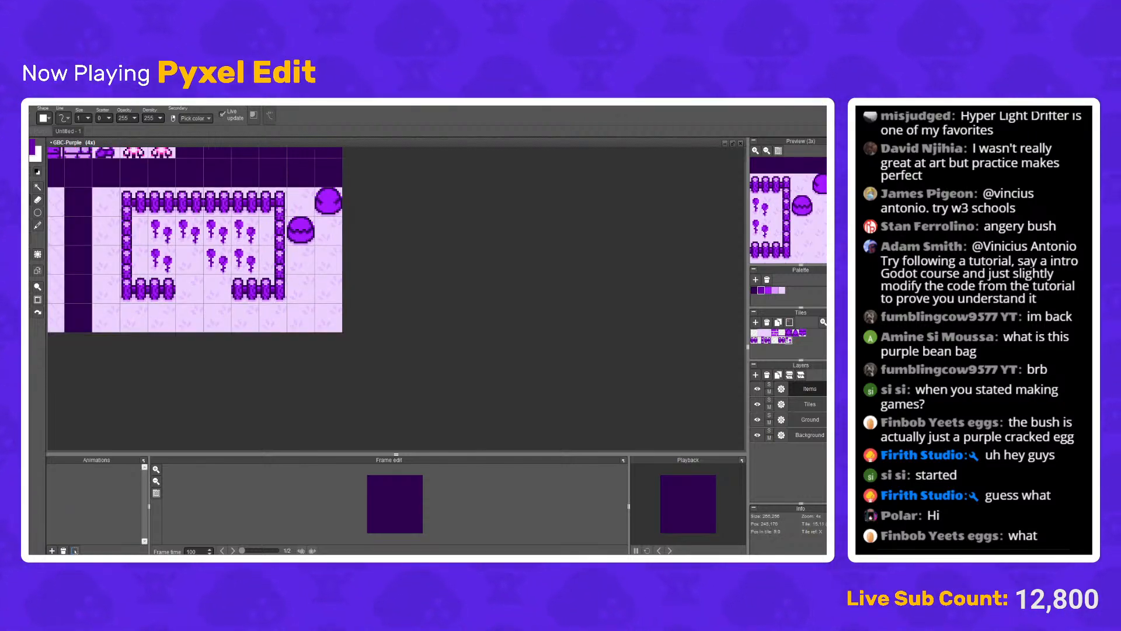
pyautogui.scroll(2, 328, 191)
pyautogui.moveTo(330, 211); pyautogui.dragTo(361, 279)
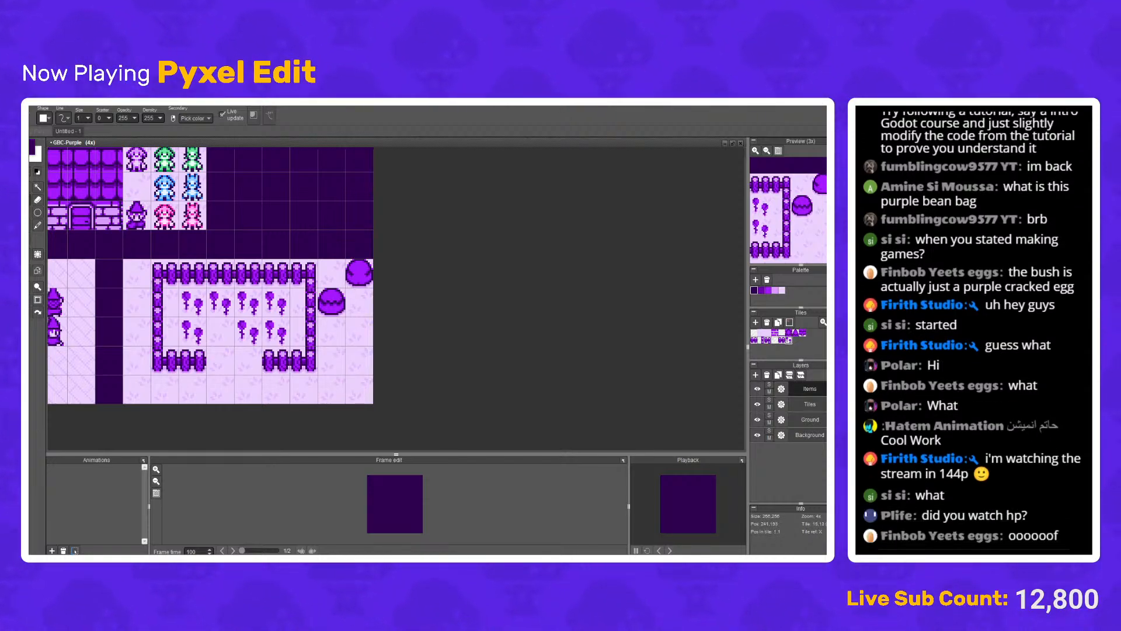
# Step: Paint over both remaining crease ends inside the duplicate dome with bright purple, leaving only the outline and its edge shading
pyautogui.scroll(5, 365, 274)
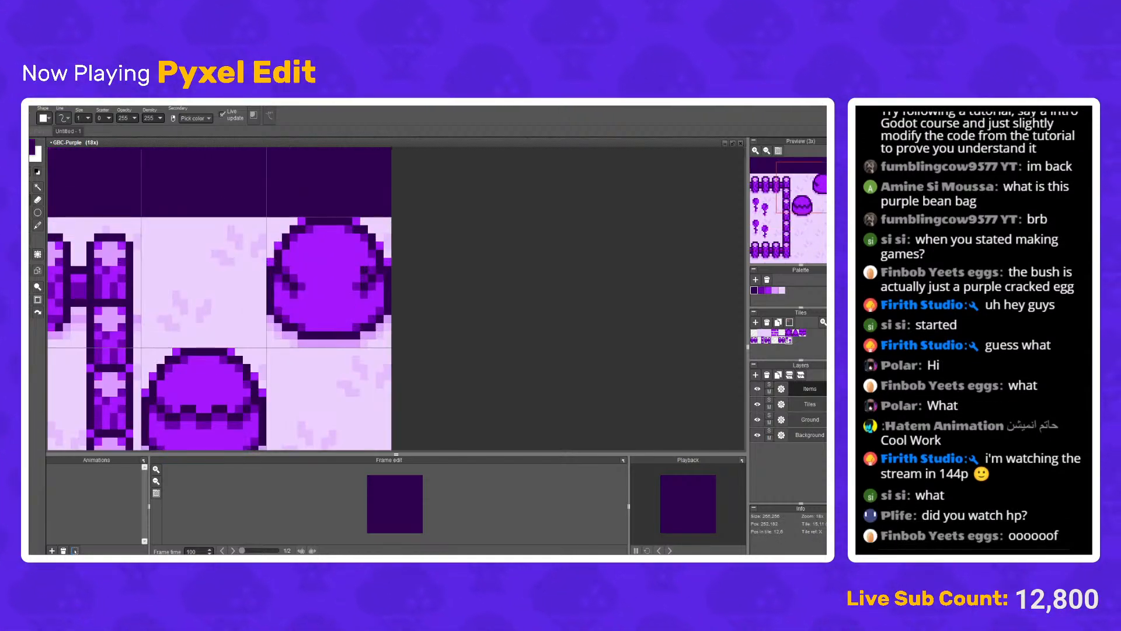
pyautogui.scroll(2, 324, 278)
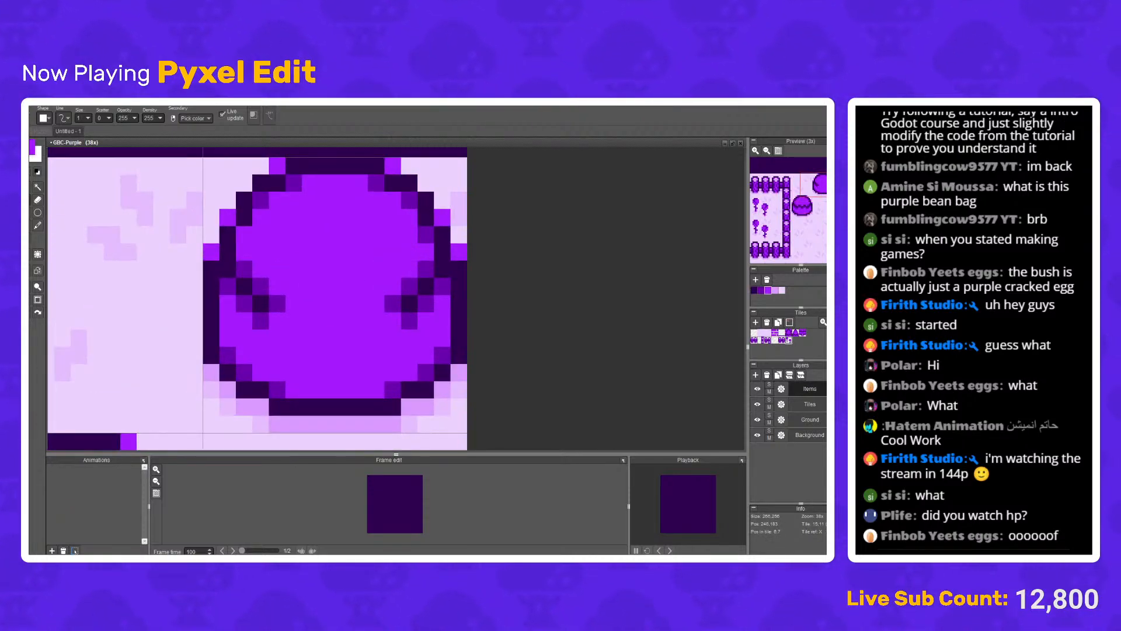
pyautogui.click(261, 303)
pyautogui.moveTo(393, 303)
pyautogui.mouseDown()
pyautogui.moveTo(409, 320)
pyautogui.moveTo(410, 286)
pyautogui.moveTo(426, 268)
pyautogui.mouseUp()
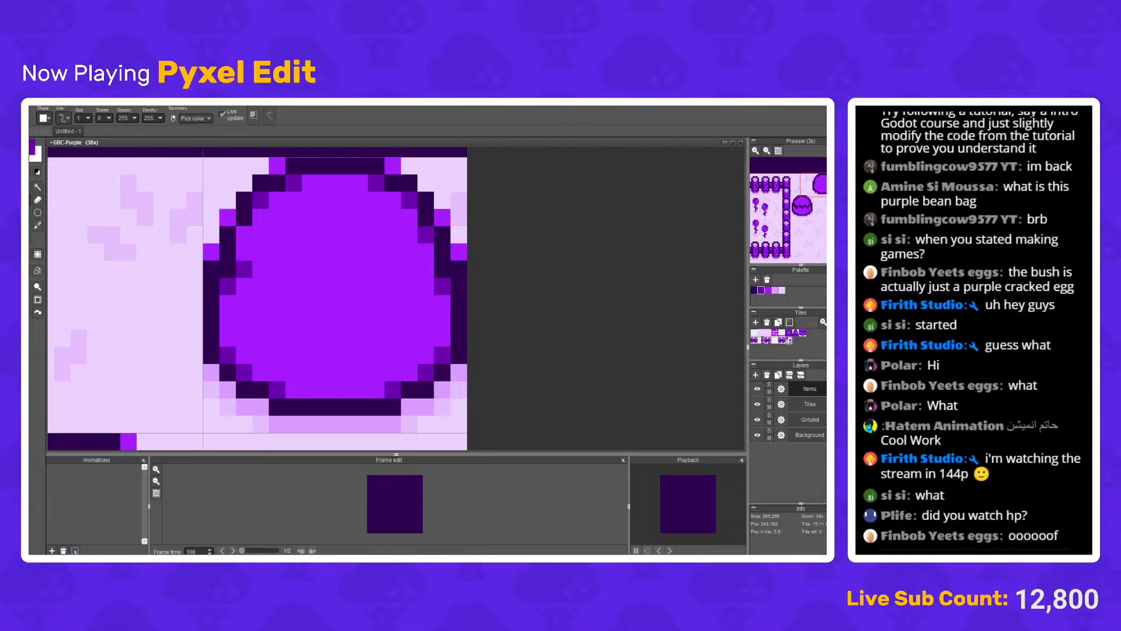
pyautogui.scroll(-4, 426, 252)
pyautogui.scroll(-2, 416, 251)
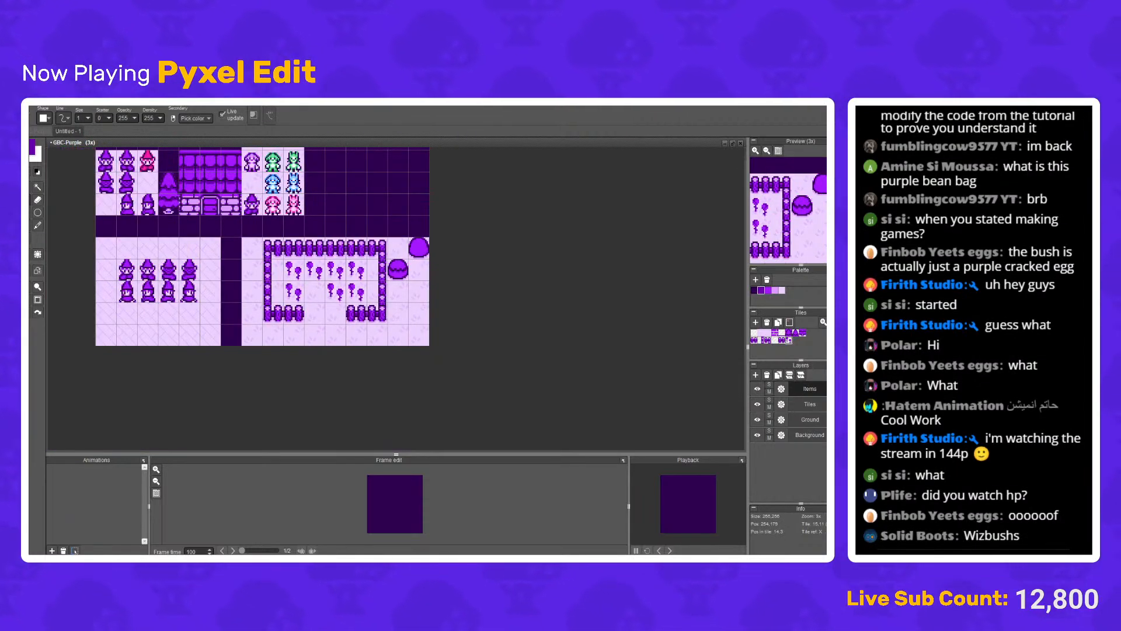
# Step: Undo the last pen stroke and shade the right, bottom and lower-left edges of the plain bush in dark purple
pyautogui.scroll(1, 416, 251)
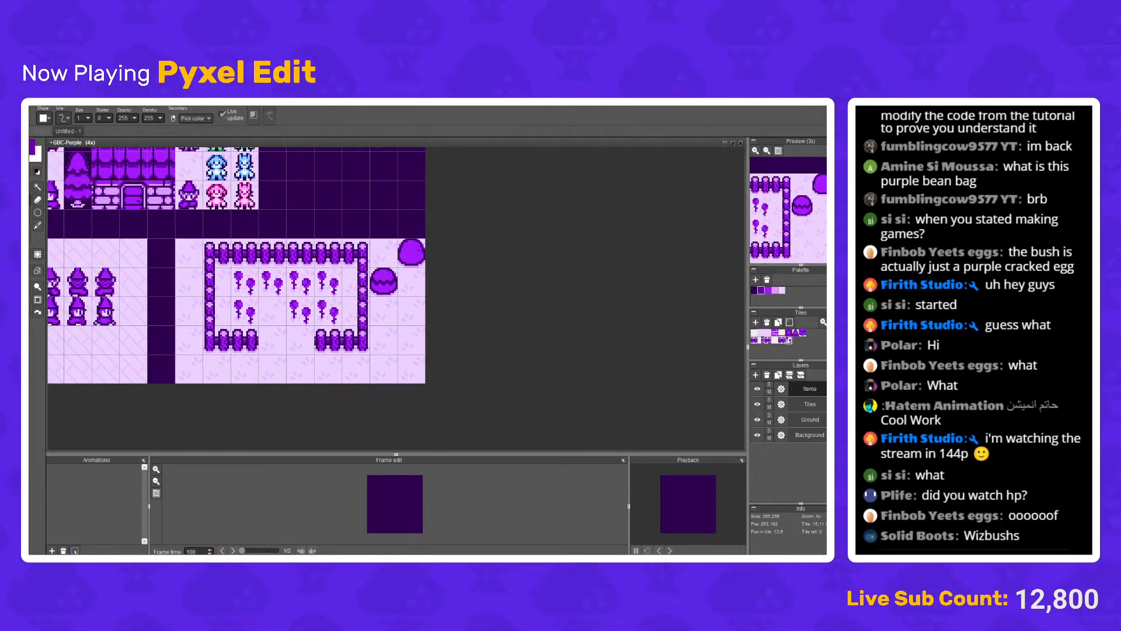
pyautogui.scroll(5, 419, 249)
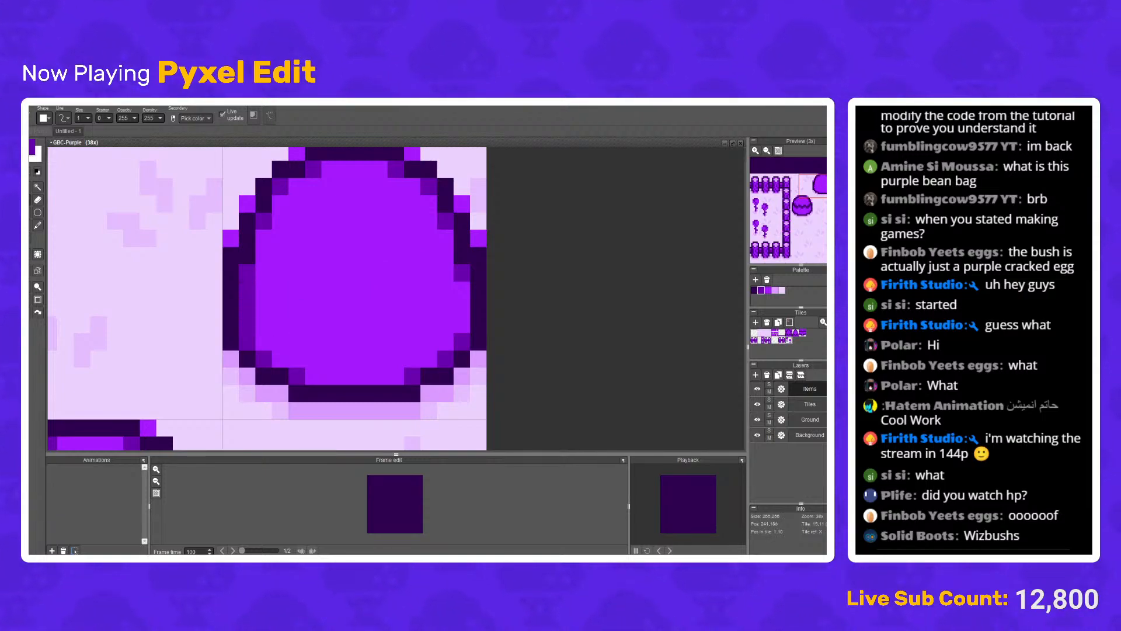
pyautogui.hotkey('ctrl', 'z')
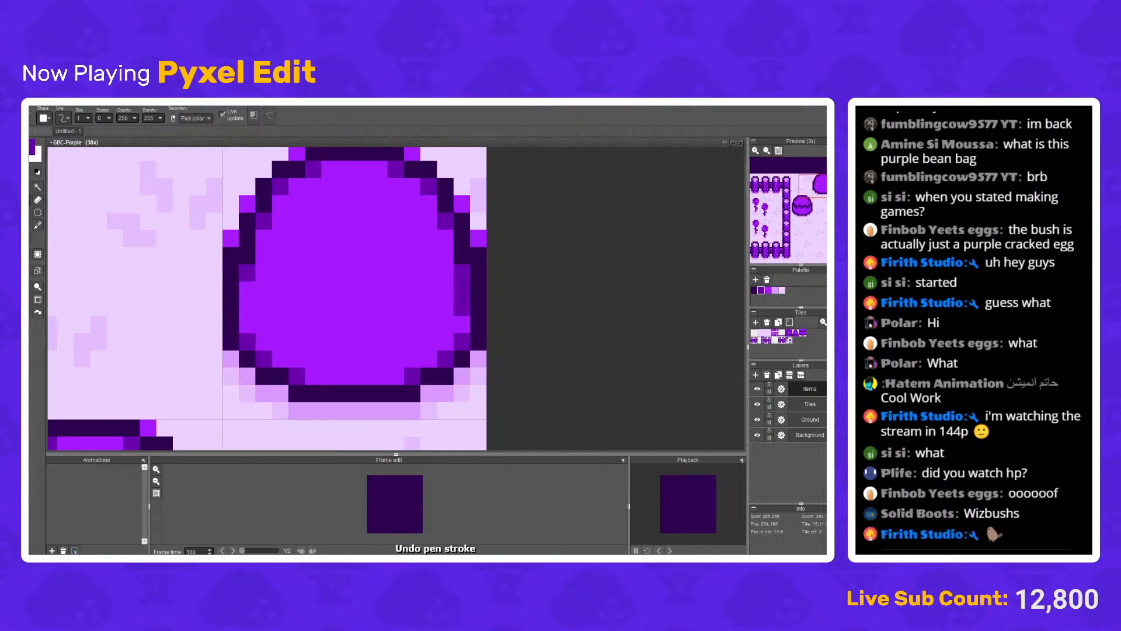
pyautogui.moveTo(461, 324)
pyautogui.mouseDown()
pyautogui.moveTo(420, 359)
pyautogui.moveTo(329, 376)
pyautogui.mouseUp()
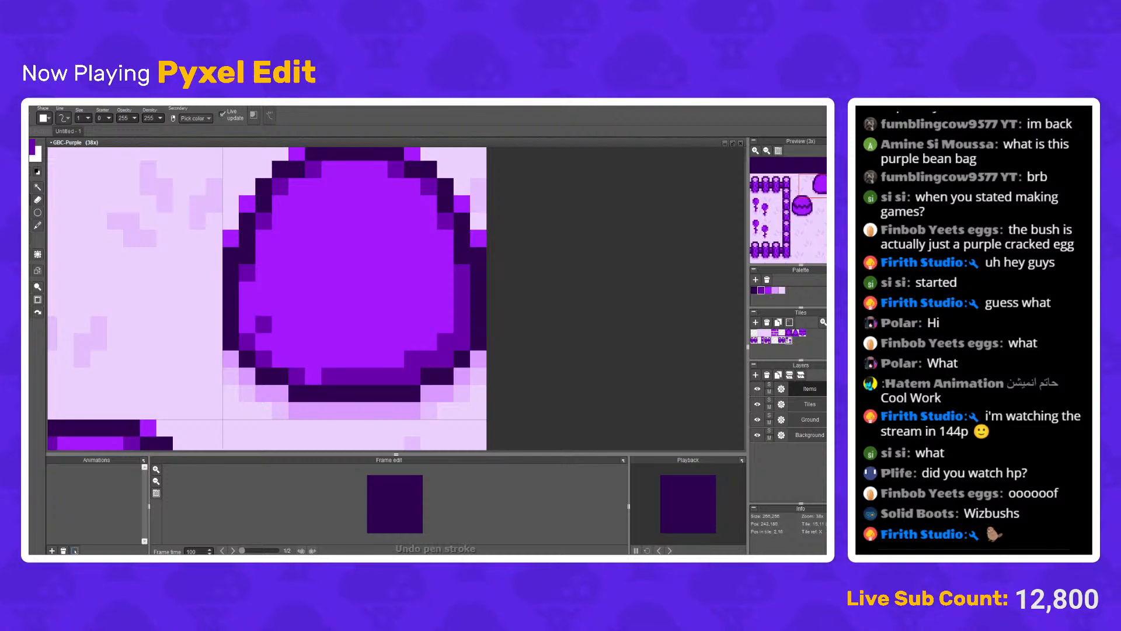
pyautogui.moveTo(247, 327); pyautogui.dragTo(280, 359)
# Step: Widen the dark purple shadow along the plain bush's left side and lower-left curve
pyautogui.scroll(-2, 363, 308)
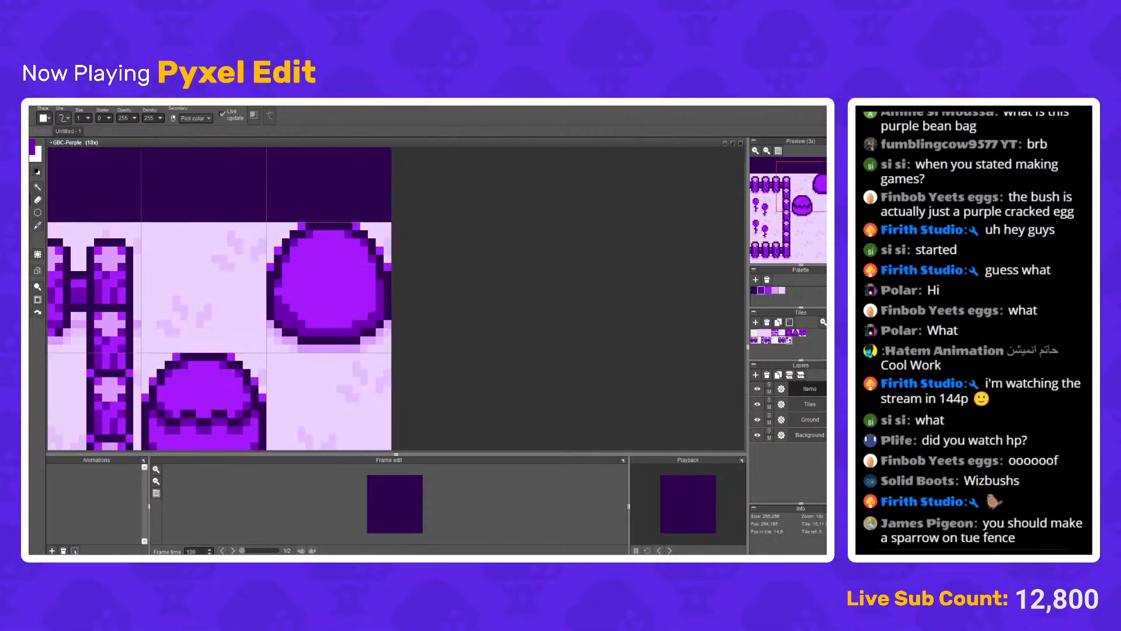
pyautogui.scroll(1, 363, 301)
pyautogui.scroll(1, 349, 289)
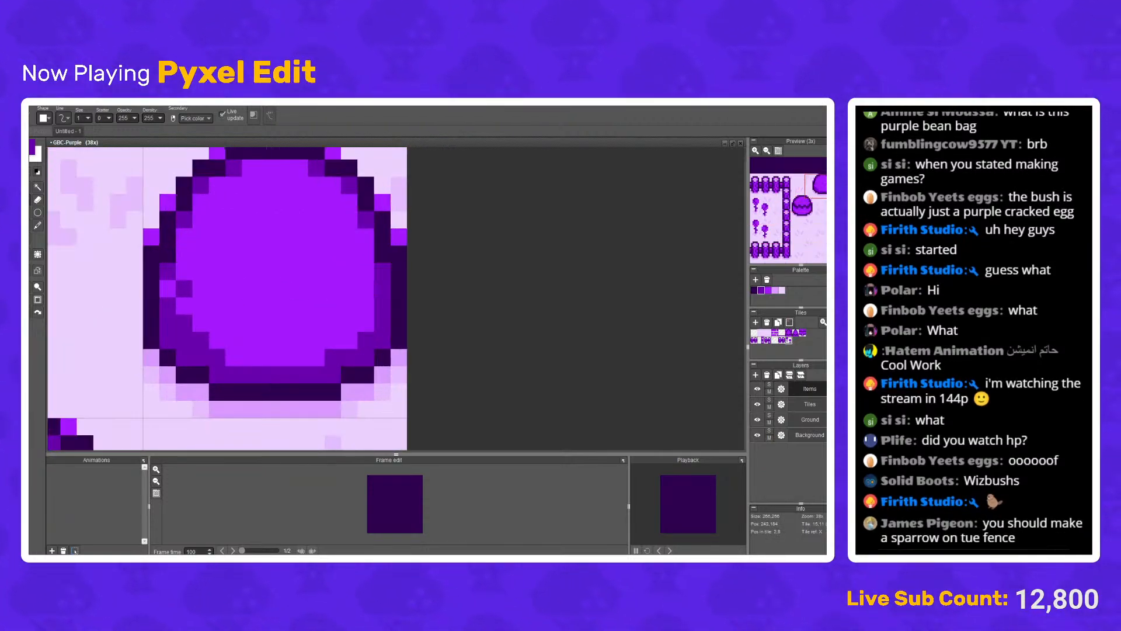
pyautogui.moveTo(184, 289)
pyautogui.mouseDown()
pyautogui.moveTo(184, 236)
pyautogui.moveTo(167, 303)
pyautogui.mouseUp()
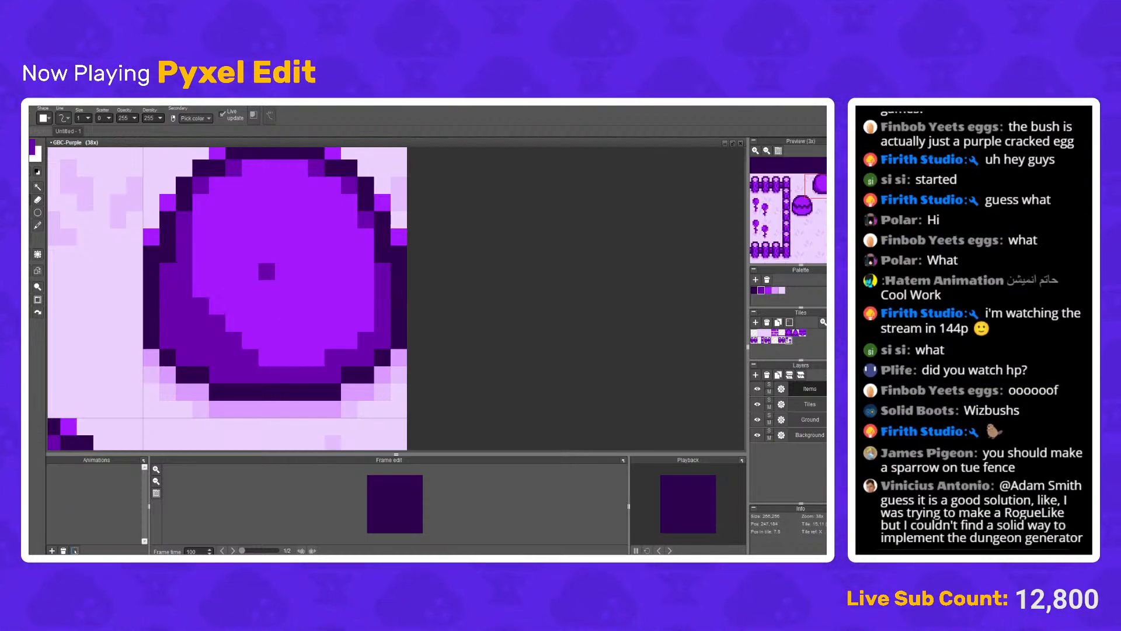
pyautogui.scroll(1, 331, 289)
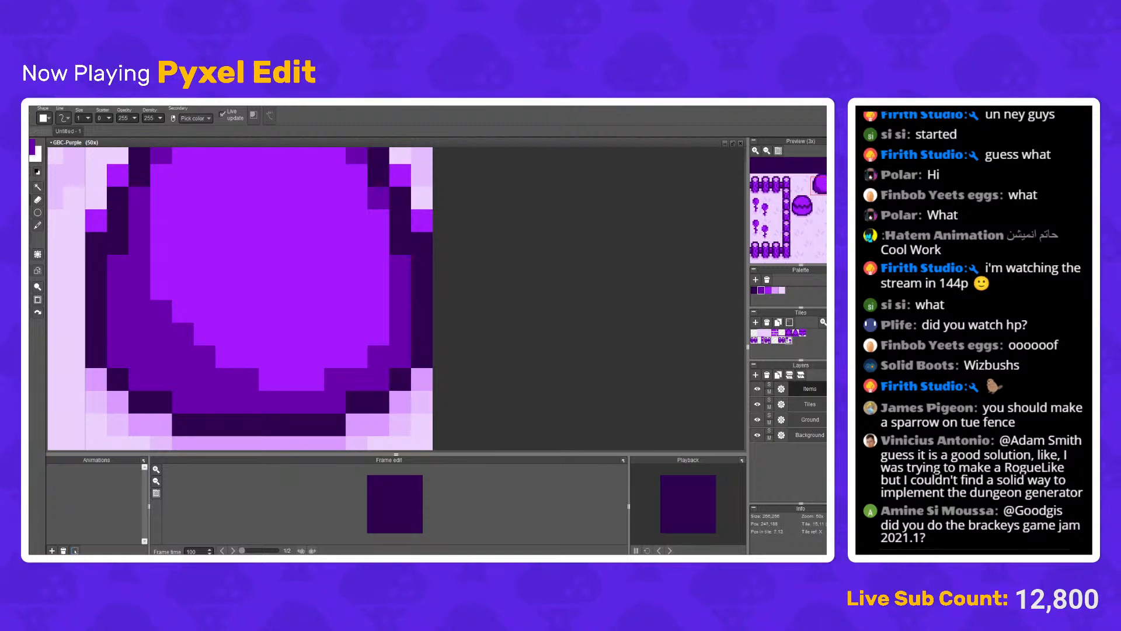
pyautogui.scroll(-2, 378, 312)
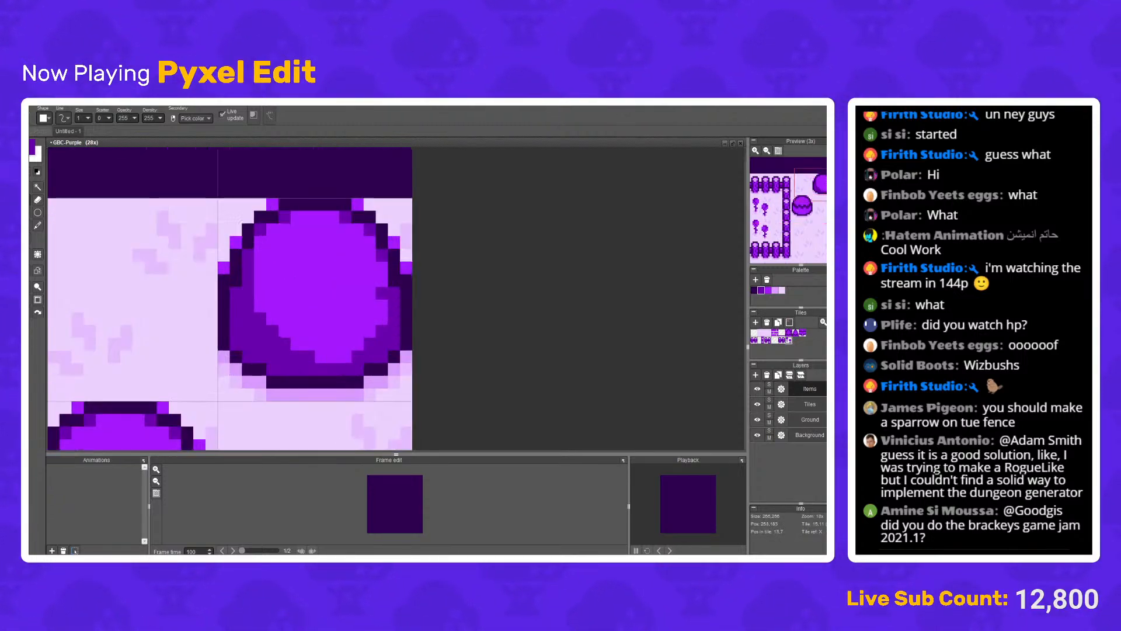
pyautogui.scroll(1, 384, 292)
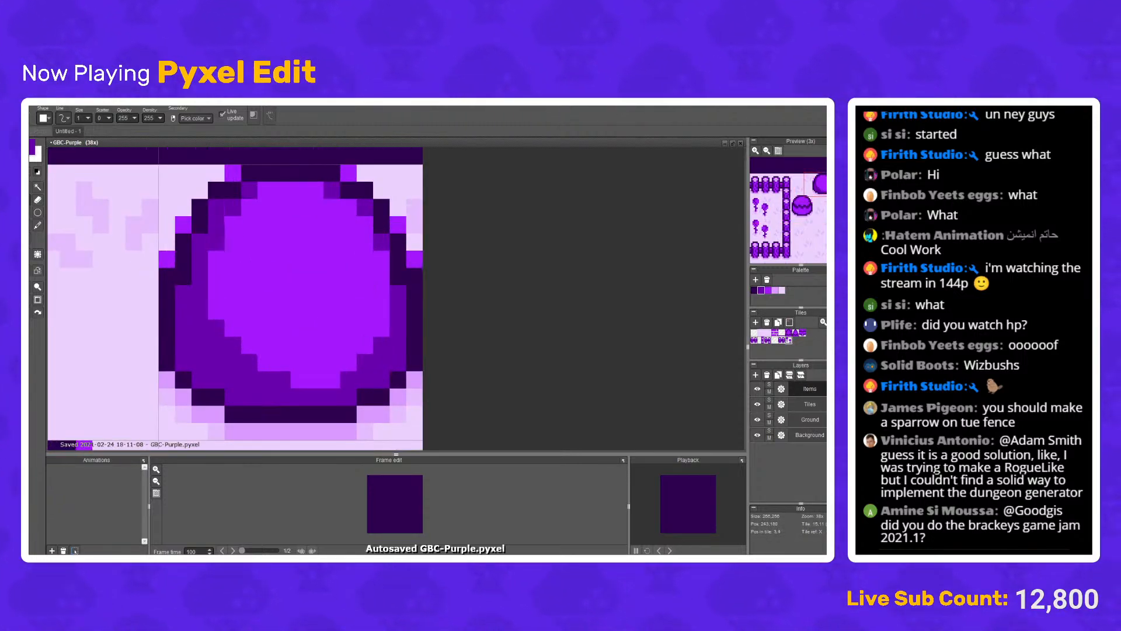
pyautogui.scroll(-4, 282, 225)
pyautogui.scroll(1, 295, 284)
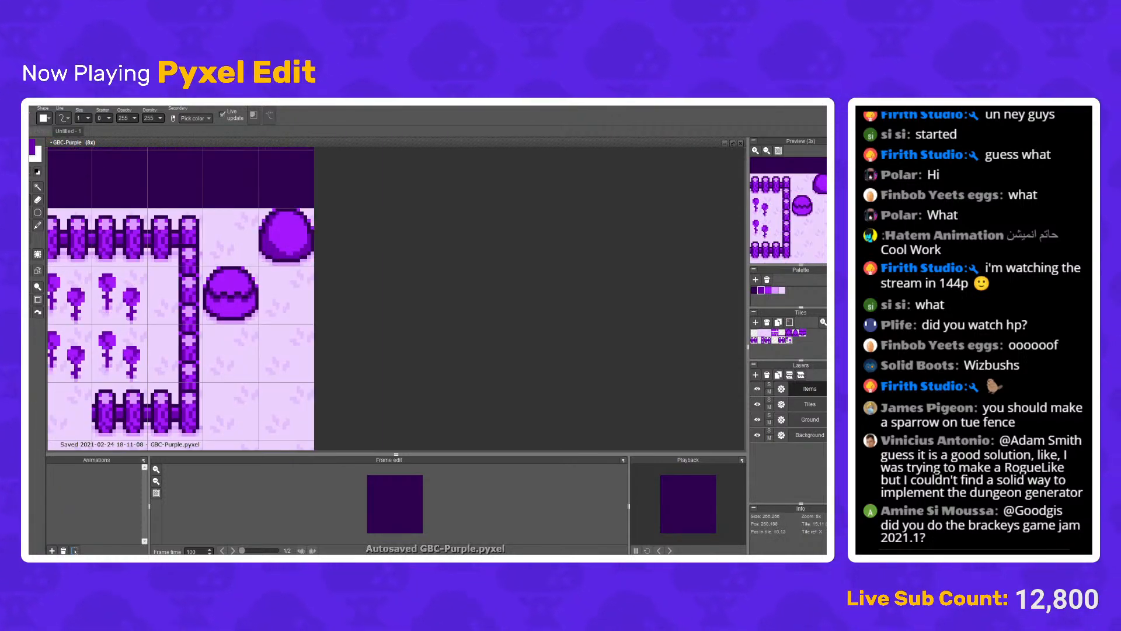
# Step: Try a small rounded light purple highlight on the upper right of the bush
pyautogui.scroll(1, 301, 228)
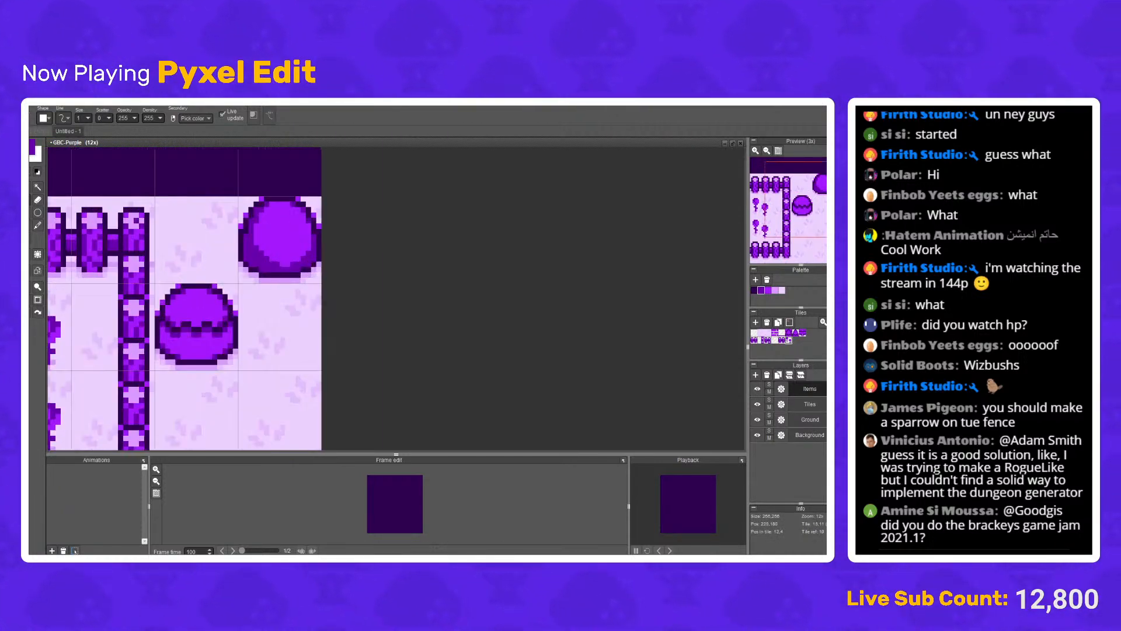
pyautogui.scroll(4, 274, 233)
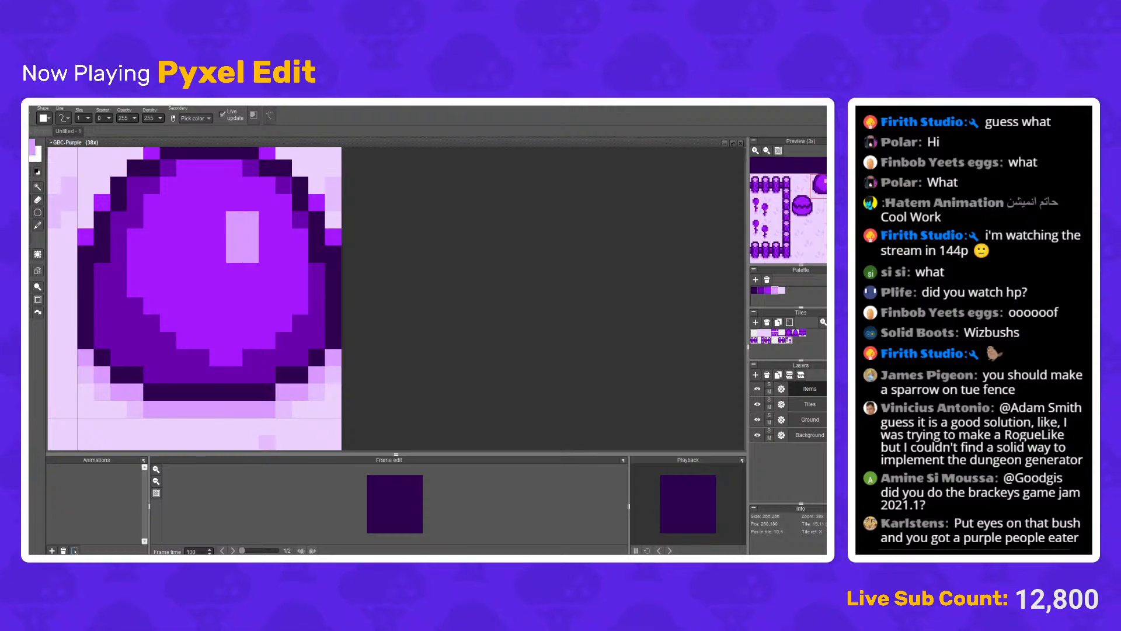
pyautogui.click(217, 236)
pyautogui.click(217, 219)
pyautogui.click(235, 201)
pyautogui.click(250, 202)
pyautogui.click(267, 237)
pyautogui.click(267, 219)
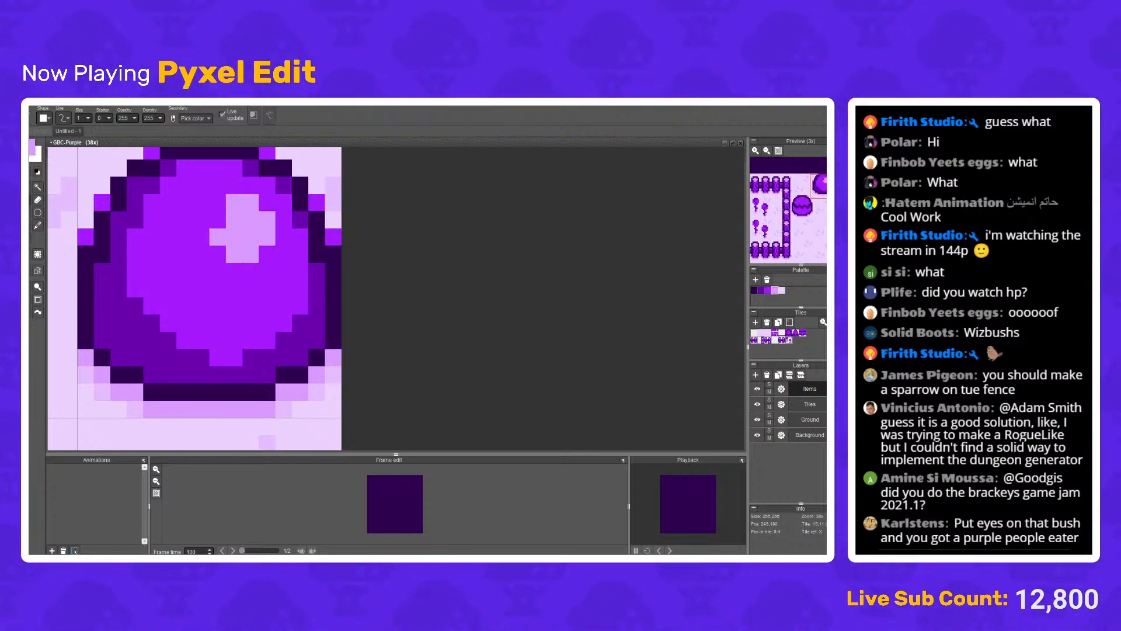
pyautogui.scroll(-8, 283, 219)
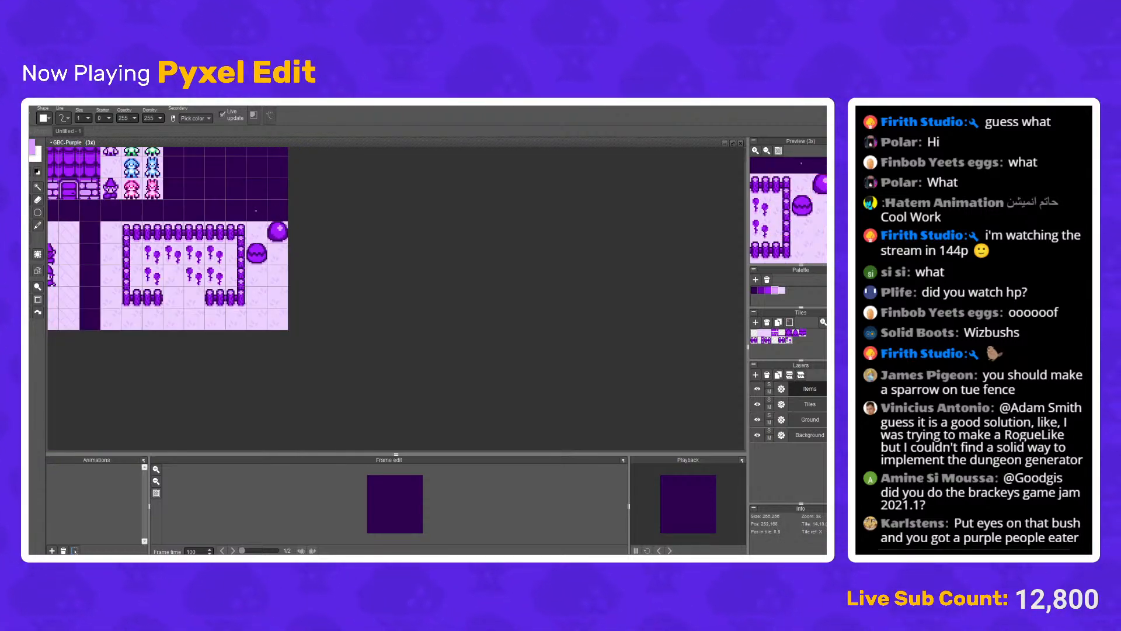
pyautogui.scroll(7, 274, 227)
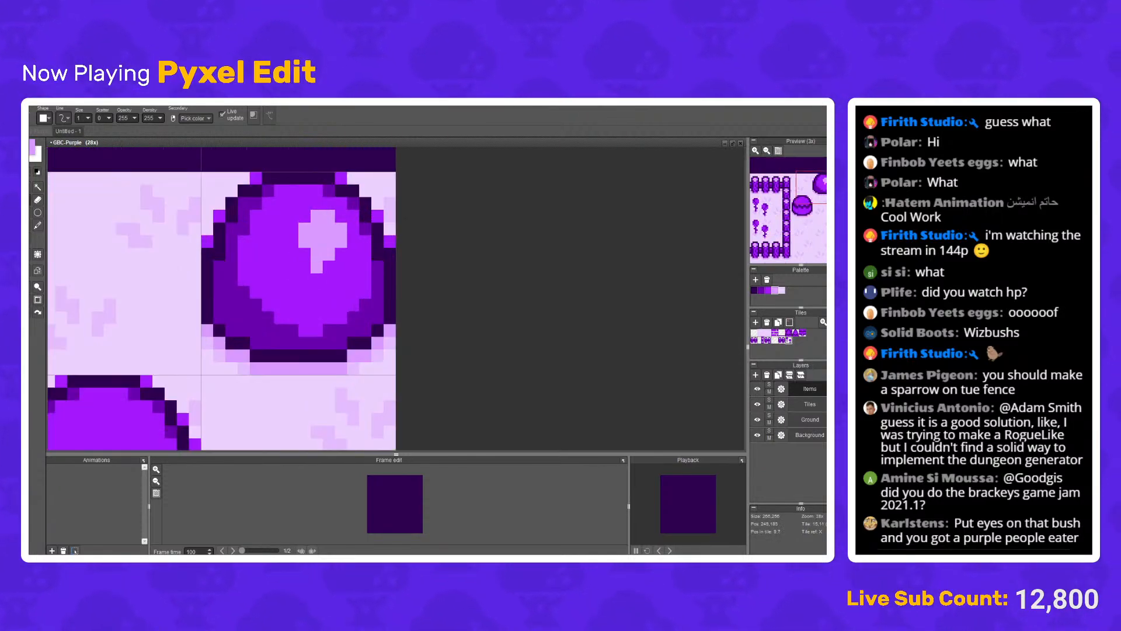
pyautogui.moveTo(317, 266)
pyautogui.mouseDown()
pyautogui.moveTo(305, 229)
pyautogui.moveTo(329, 254)
pyautogui.mouseUp()
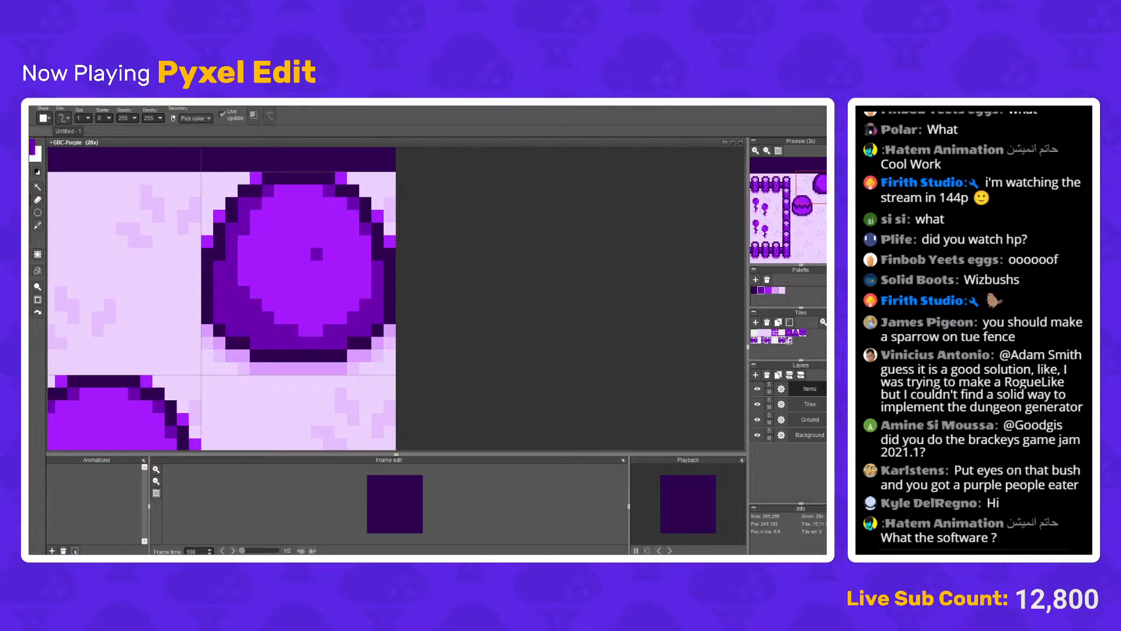
# Step: Draw a pair of mirrored slanted leaf marks in dark purple on the upper part of the bush
pyautogui.moveTo(317, 253)
pyautogui.mouseDown()
pyautogui.moveTo(329, 230)
pyautogui.moveTo(281, 229)
pyautogui.mouseUp()
pyautogui.scroll(-10, 293, 230)
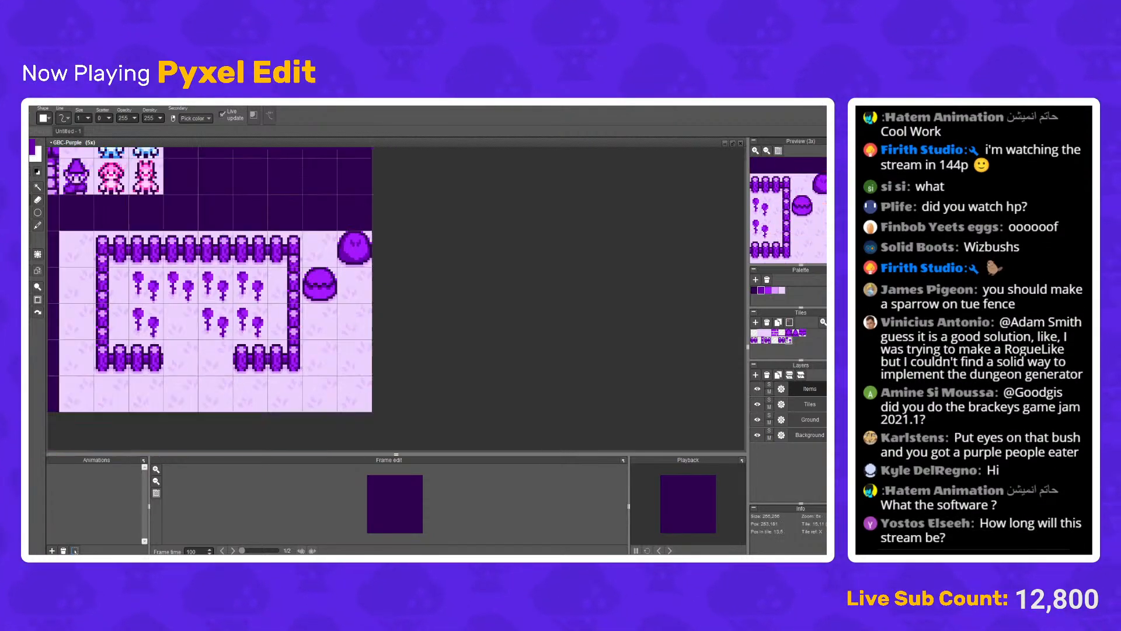
pyautogui.scroll(5, 289, 264)
pyautogui.scroll(5, 324, 267)
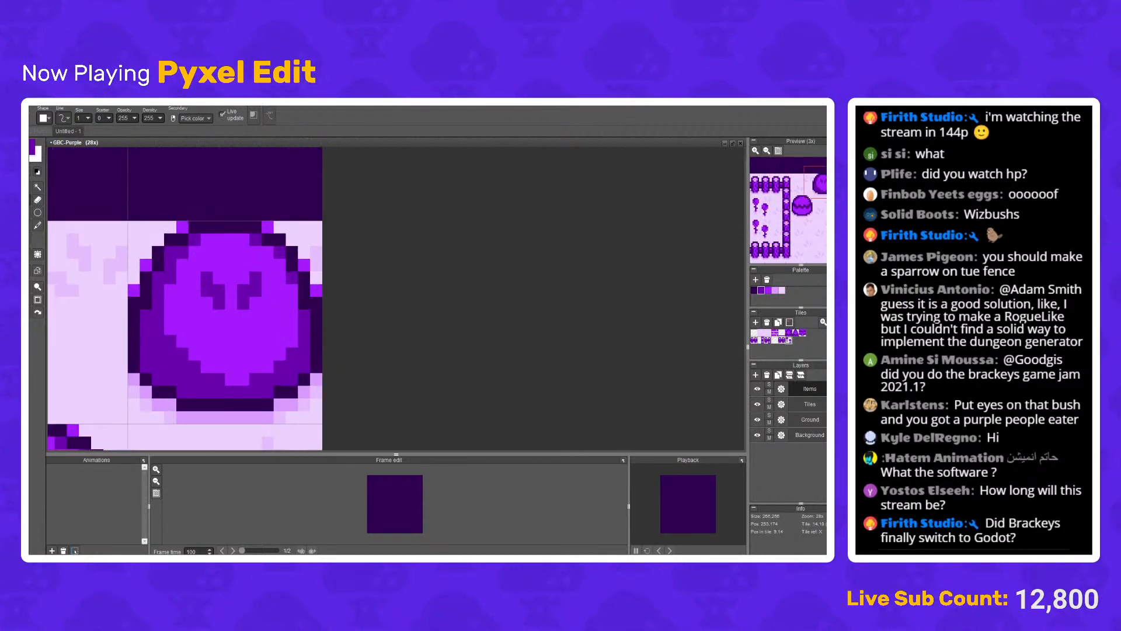
# Step: Shift the pair of leaf marks one pixel to the right and fill the gap with the bush's bright purple
pyautogui.press('m')
pyautogui.moveTo(207, 265); pyautogui.dragTo(256, 311)
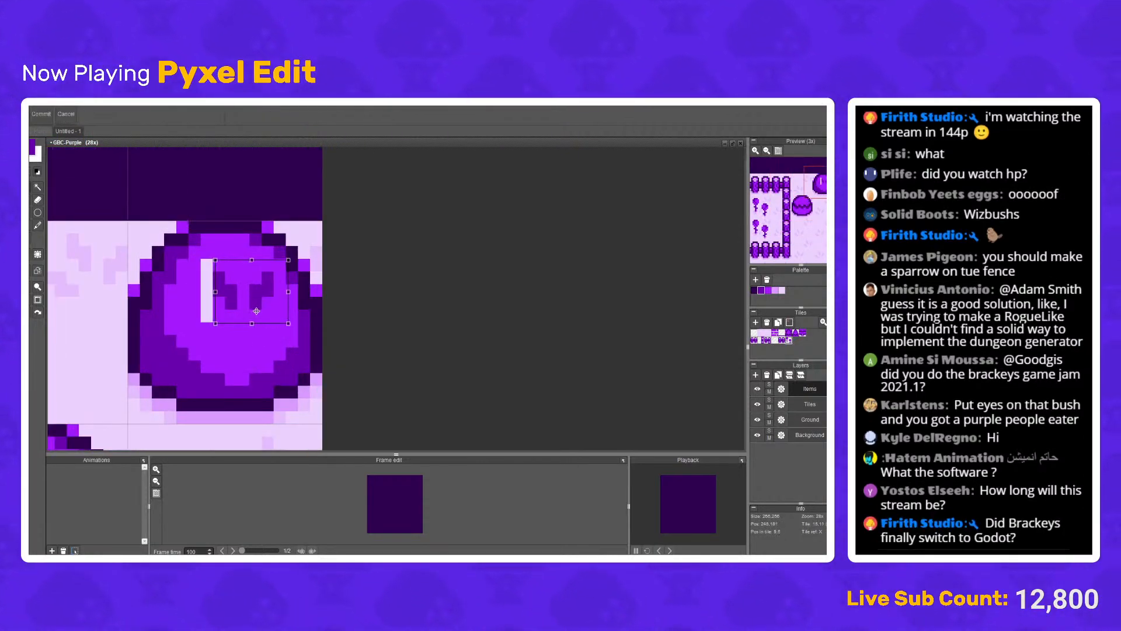
pyautogui.click(256, 230)
pyautogui.hotkey('ctrl', 'z')
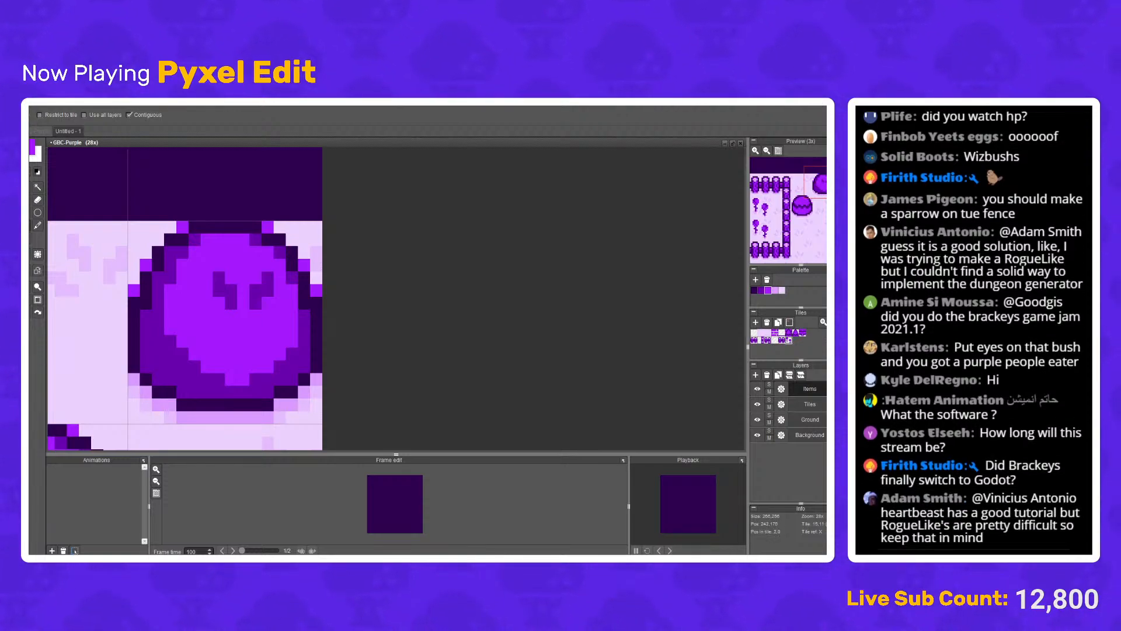
# Step: Try a dark purple leaf mark near the bush's lower-left shadow, then paint it out
pyautogui.press('b')
pyautogui.scroll(2, 163, 319)
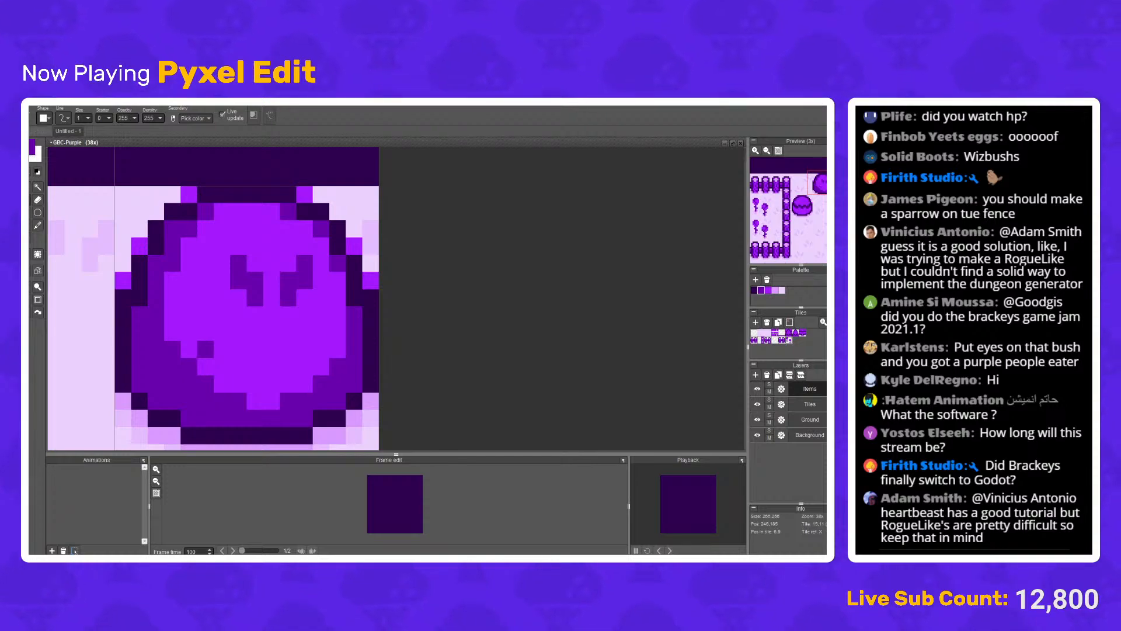
pyautogui.moveTo(205, 349); pyautogui.dragTo(223, 316)
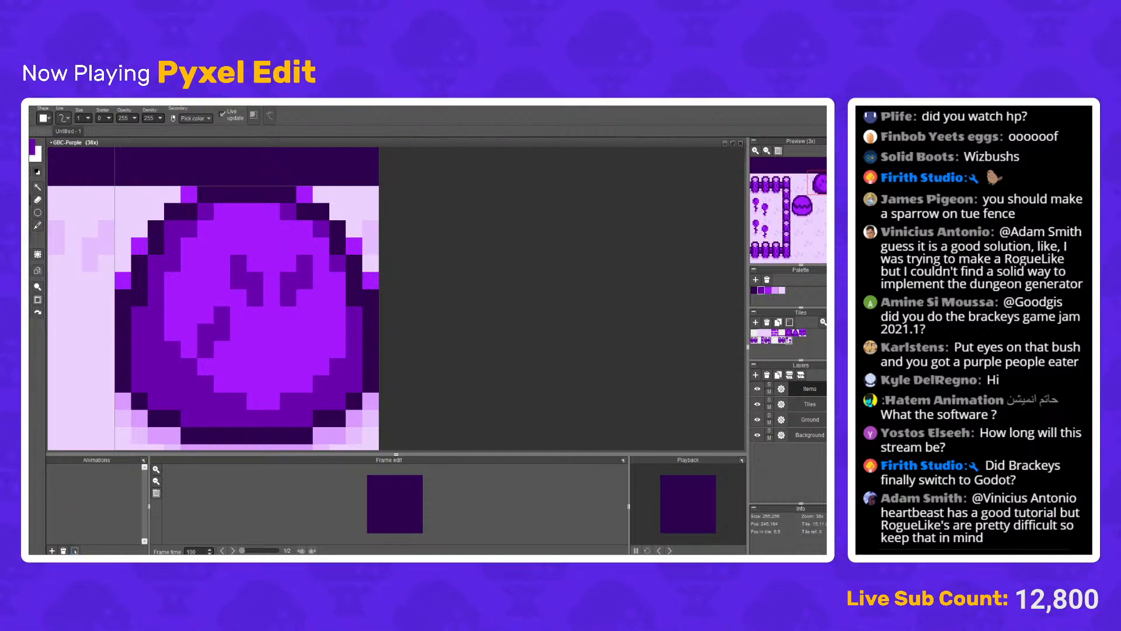
pyautogui.scroll(-6, 216, 250)
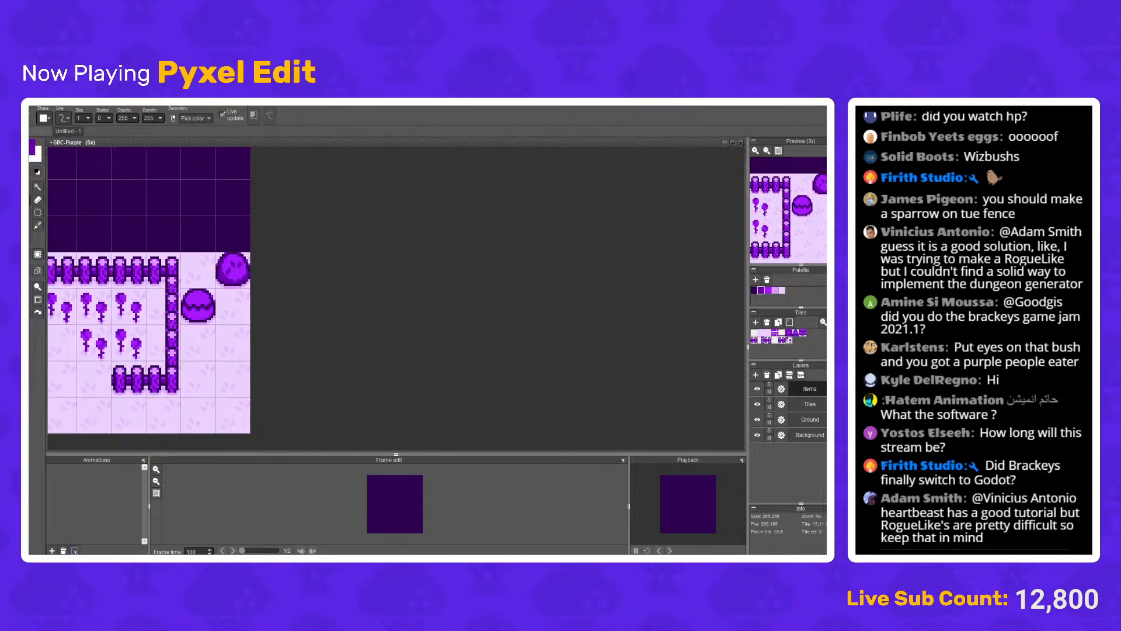
pyautogui.scroll(5, 226, 279)
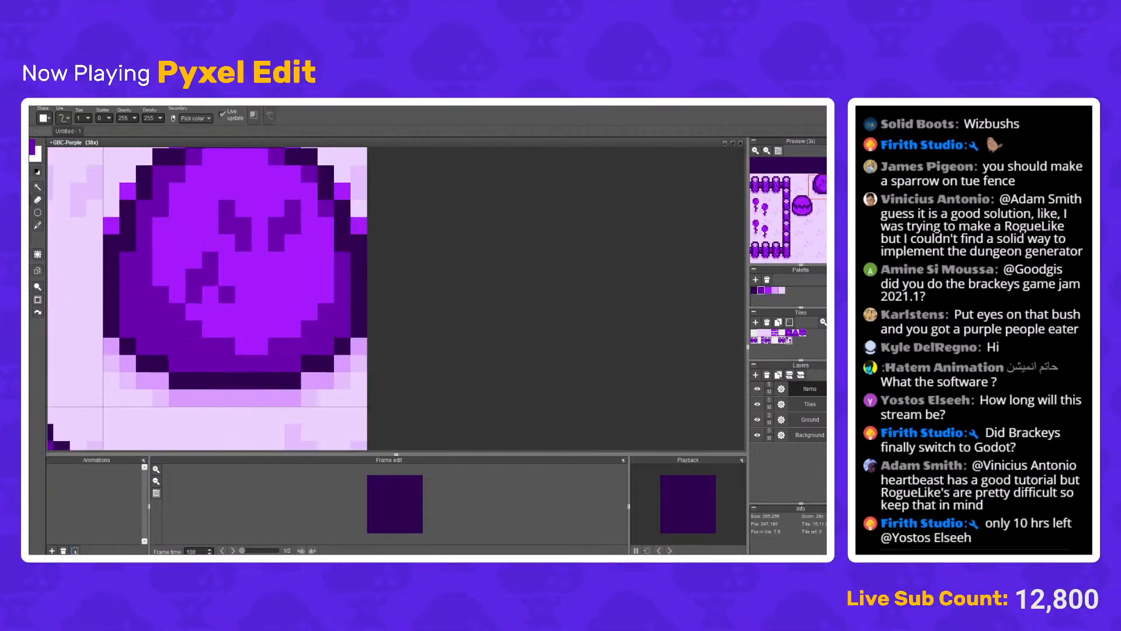
pyautogui.scroll(-5, 207, 272)
pyautogui.scroll(3, 208, 272)
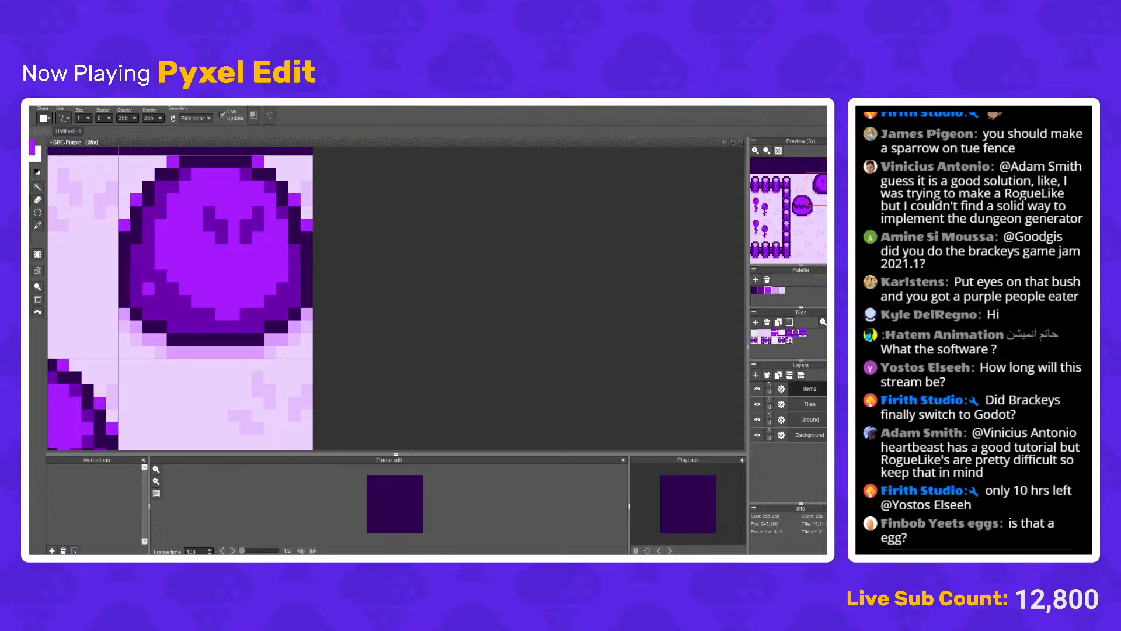
# Step: Move the pair of leaf marks up one pixel and fill the empty strip below them with bright purple
pyautogui.scroll(-3, 149, 289)
pyautogui.scroll(4, 197, 276)
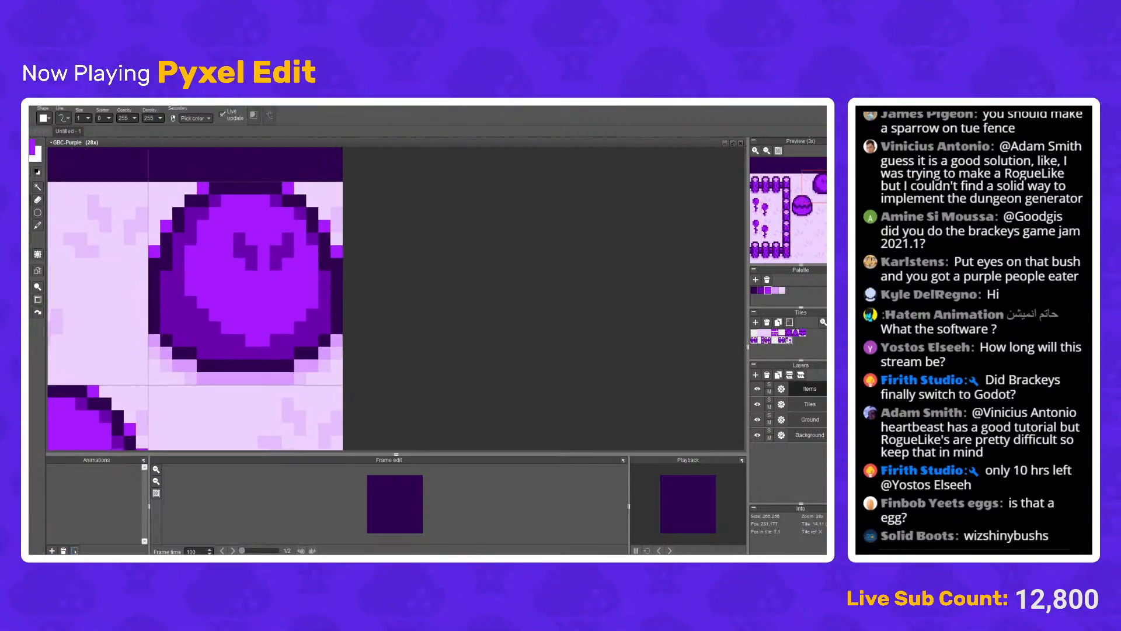
pyautogui.press('s')
pyautogui.moveTo(227, 226); pyautogui.dragTo(288, 276)
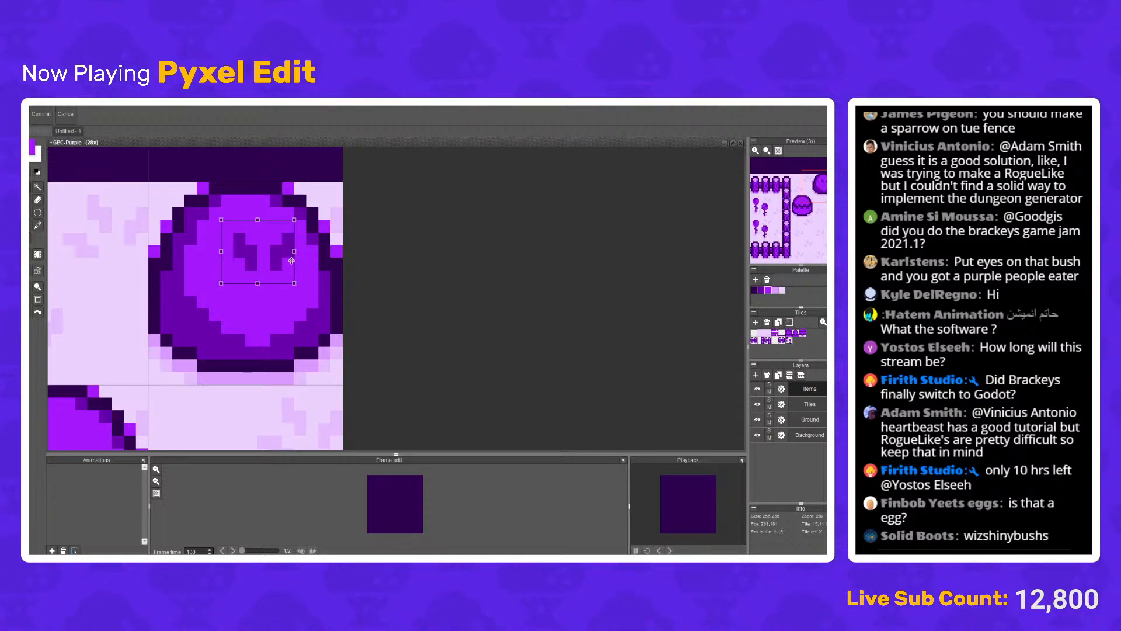
pyautogui.press('Up')
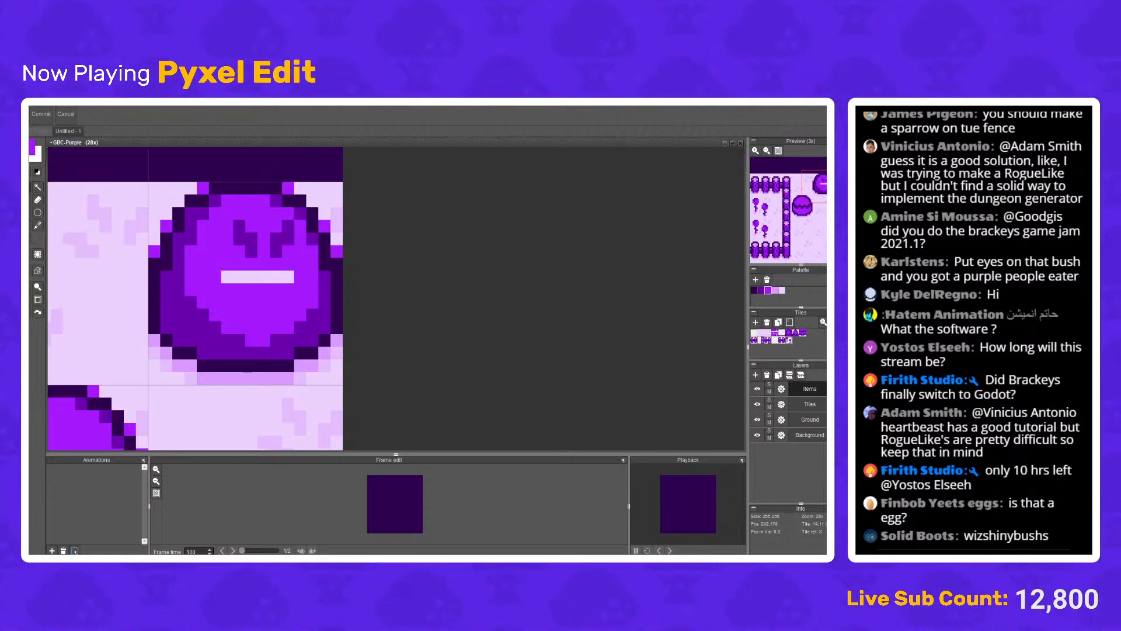
pyautogui.press('f')
pyautogui.click(257, 276)
# Step: Draw a slanted dark purple leaf mark beside the lower-left shadow, using the color sampled from that shadow
pyautogui.press('b')
pyautogui.scroll(1, 263, 315)
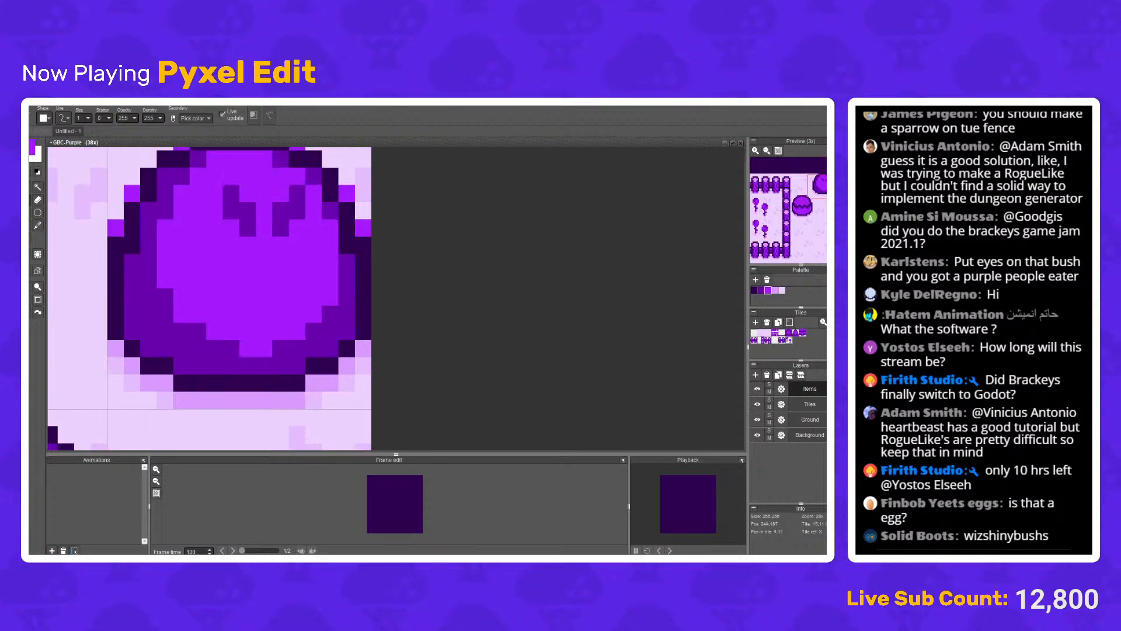
pyautogui.keyDown('alt'); pyautogui.click(182, 313); pyautogui.keyUp('alt')
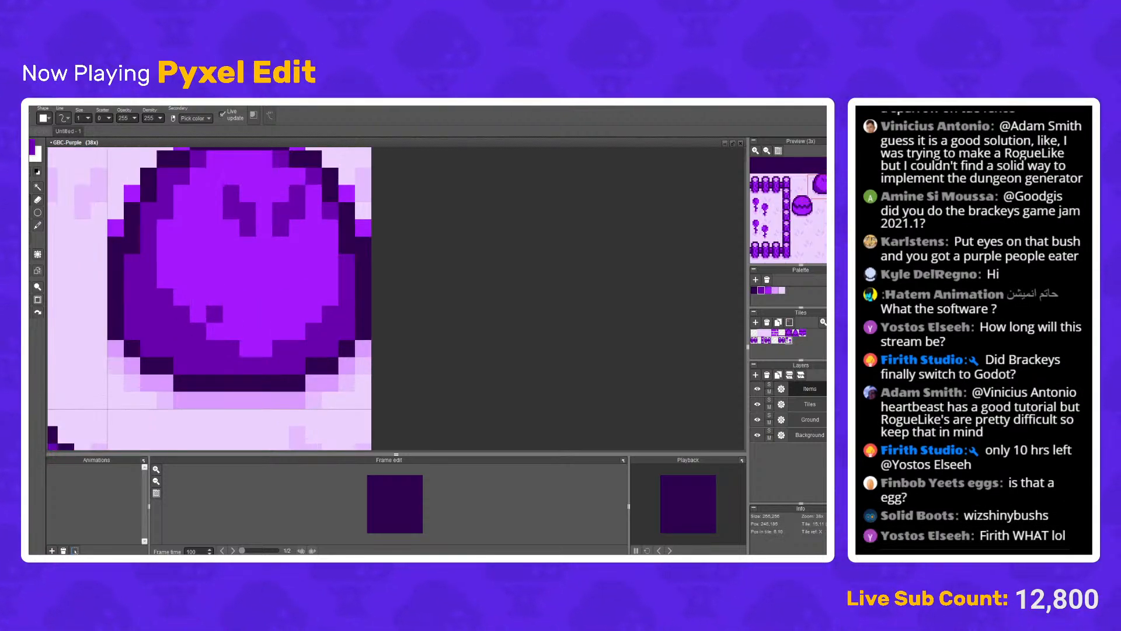
pyautogui.click(214, 296)
pyautogui.click(164, 279)
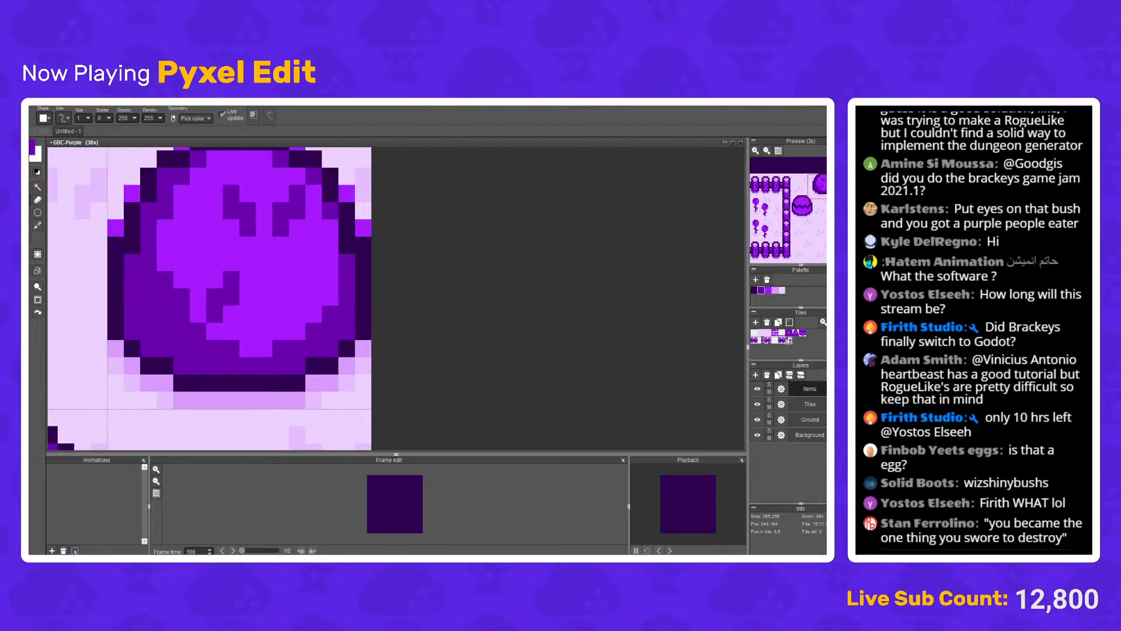
pyautogui.click(214, 262)
pyautogui.scroll(-6, 214, 263)
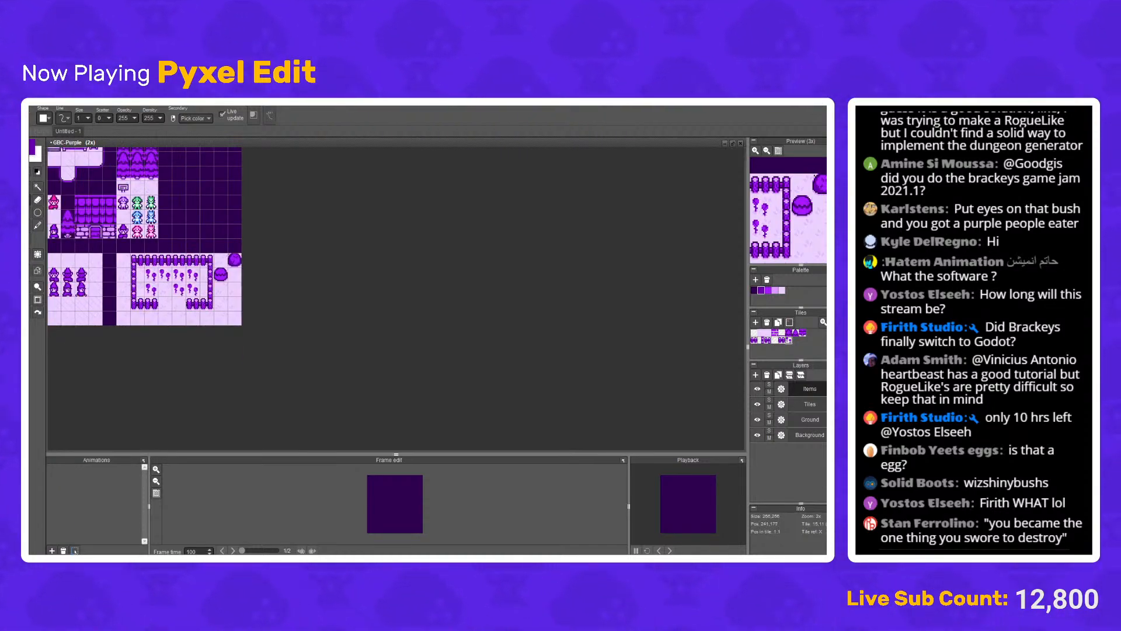
pyautogui.scroll(1, 229, 256)
pyautogui.scroll(6, 236, 258)
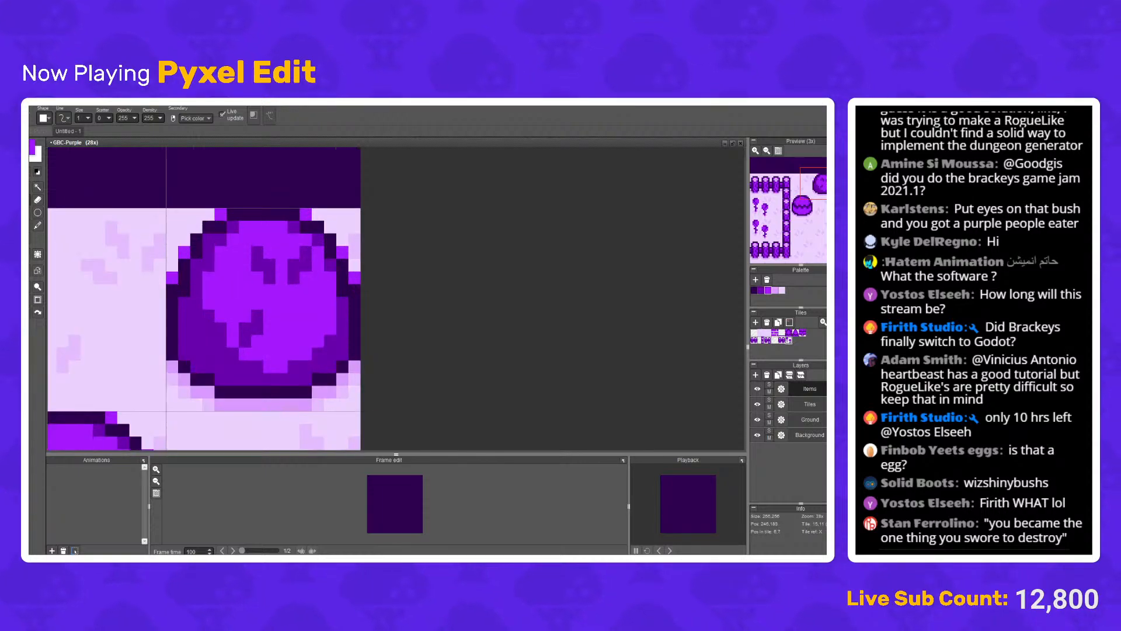
# Step: Paint over all the leaf marks on the bush with bright purple and switch back to dark purple
pyautogui.click(221, 328)
pyautogui.moveTo(258, 265)
pyautogui.mouseDown()
pyautogui.moveTo(270, 277)
pyautogui.moveTo(306, 253)
pyautogui.mouseUp()
pyautogui.click(281, 278)
pyautogui.click(281, 264)
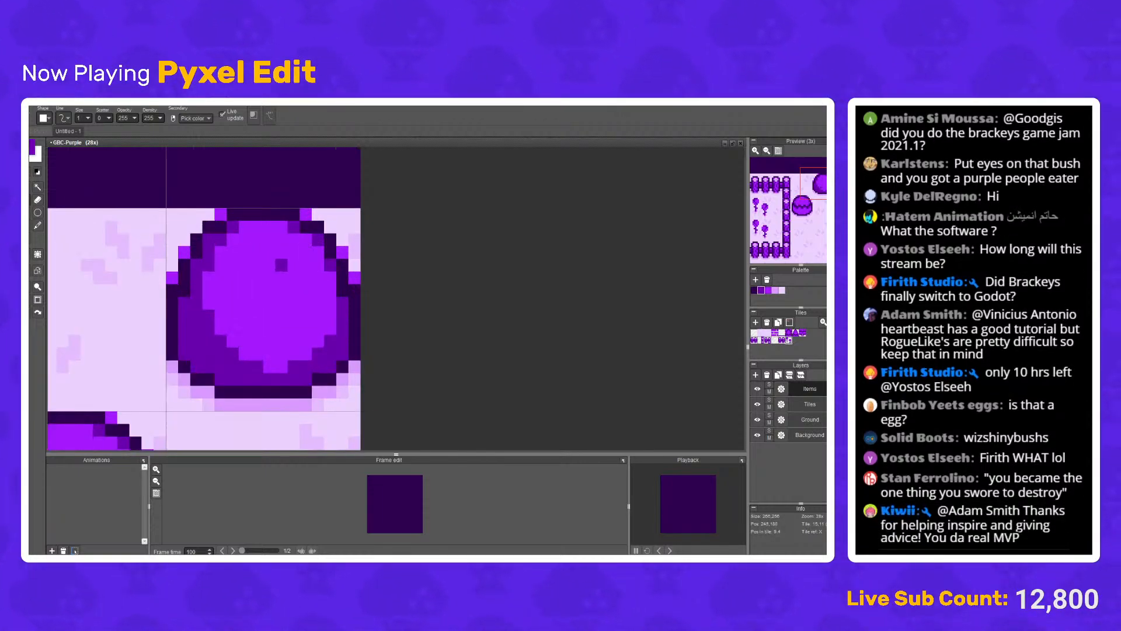
# Step: Draw a pair of two-pixel vertical dark purple leaf marks on the bush's upper right and another mark near its lower left
pyautogui.click(306, 265)
pyautogui.click(306, 278)
pyautogui.click(246, 315)
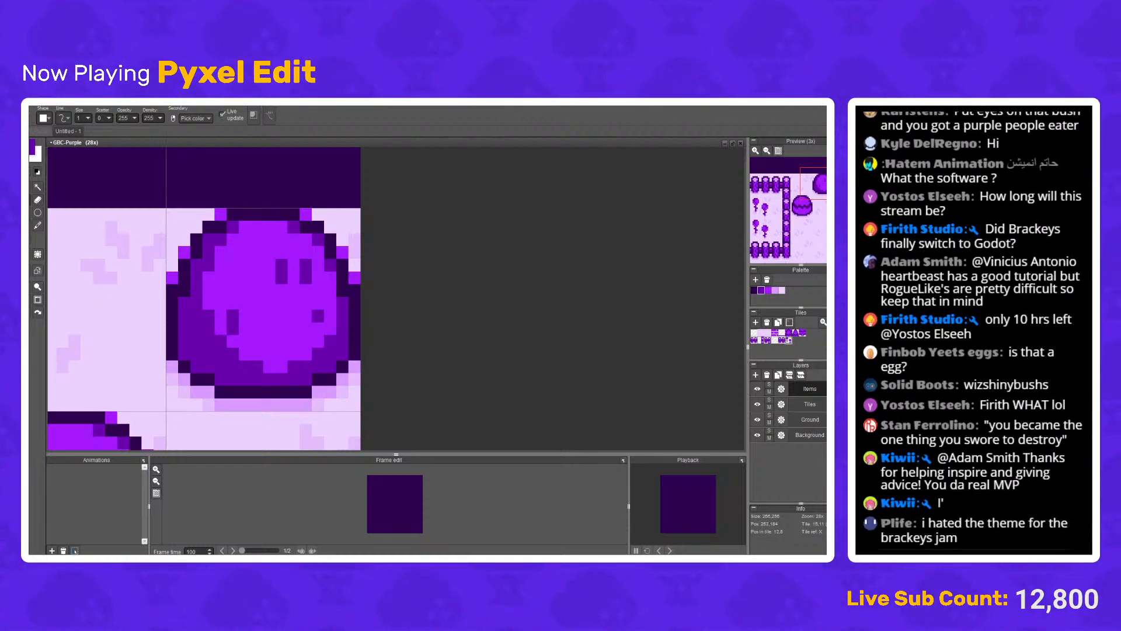
pyautogui.scroll(-5, 233, 315)
pyautogui.scroll(6, 320, 319)
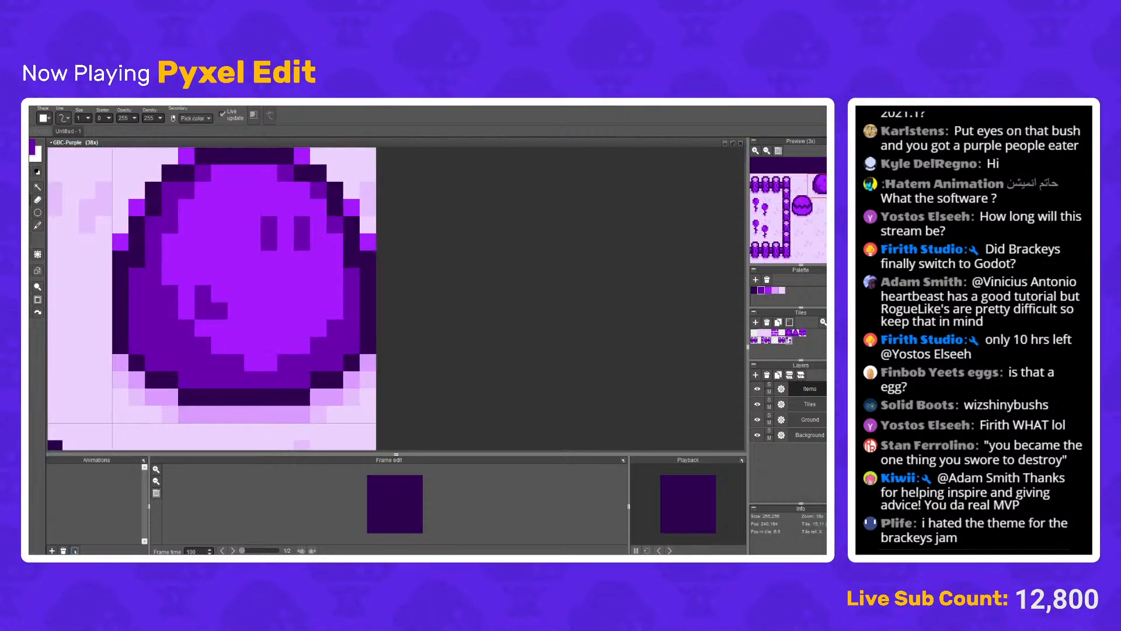
# Step: Complete the bush's lower-left pair of leaf marks and add a single two-pixel vertical mark at its upper left
pyautogui.moveTo(236, 310); pyautogui.dragTo(237, 292)
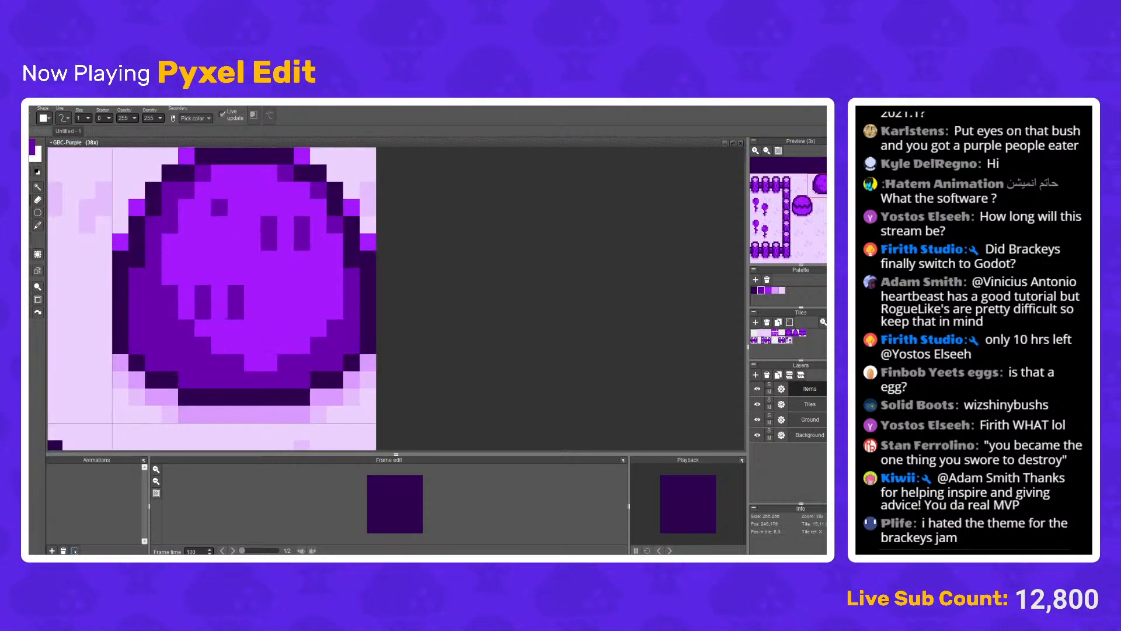
pyautogui.moveTo(220, 206); pyautogui.dragTo(220, 225)
pyautogui.scroll(-8, 292, 301)
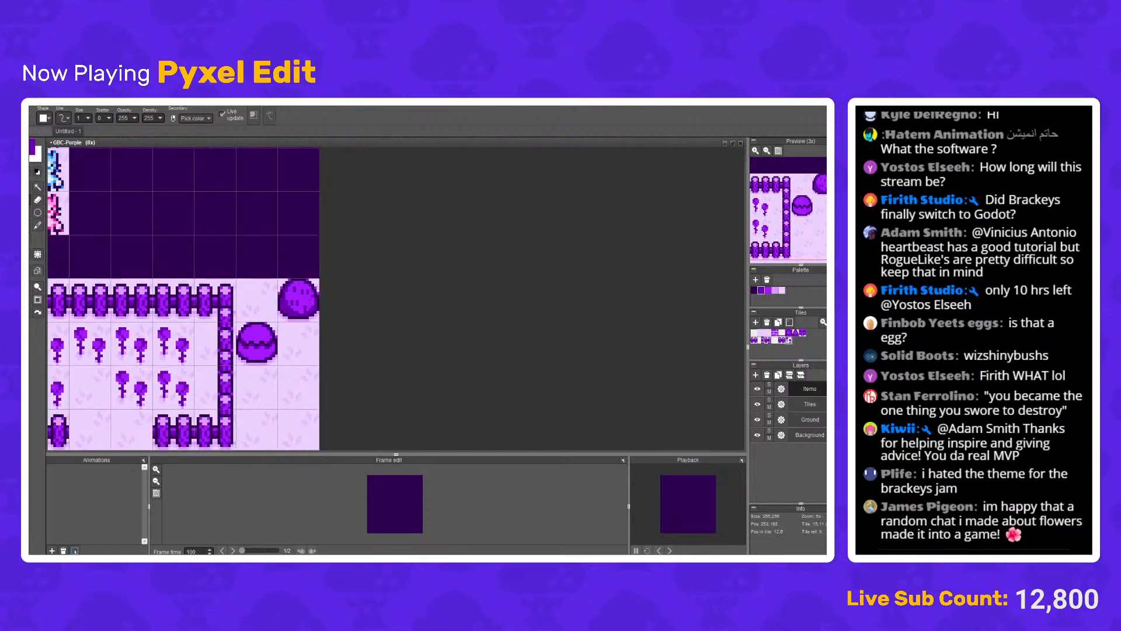
# Step: Draw a vertical dark purple leaf mark rising from the bush's lower-right shadow
pyautogui.scroll(8, 313, 297)
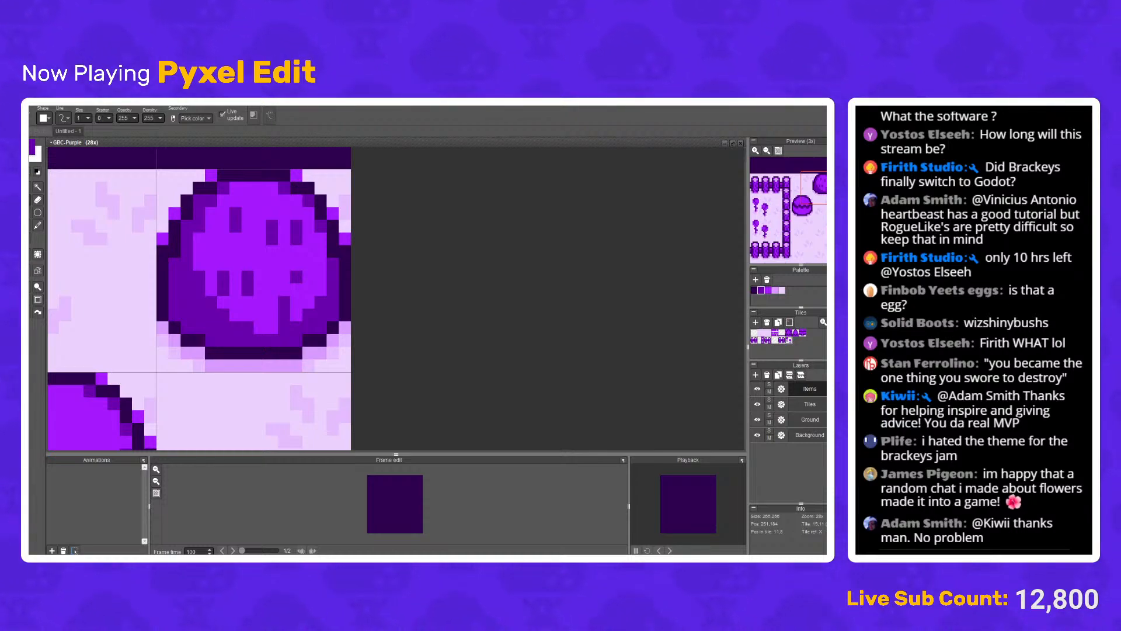
pyautogui.scroll(2, 225, 340)
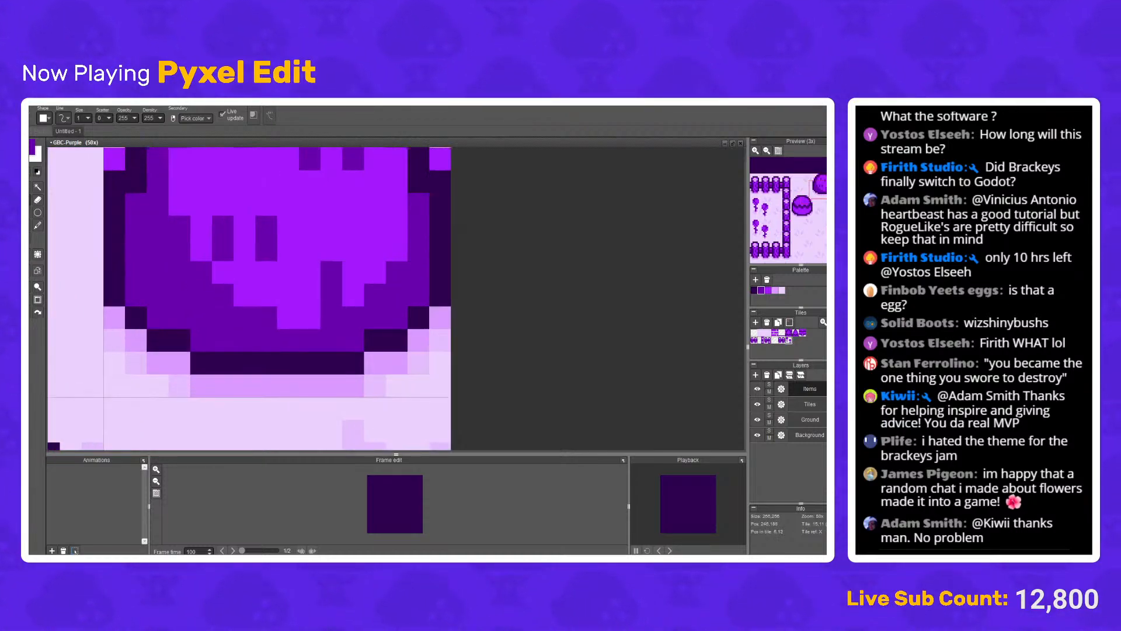
pyautogui.scroll(-2, 284, 287)
pyautogui.moveTo(285, 267); pyautogui.dragTo(289, 275)
pyautogui.scroll(-5, 307, 274)
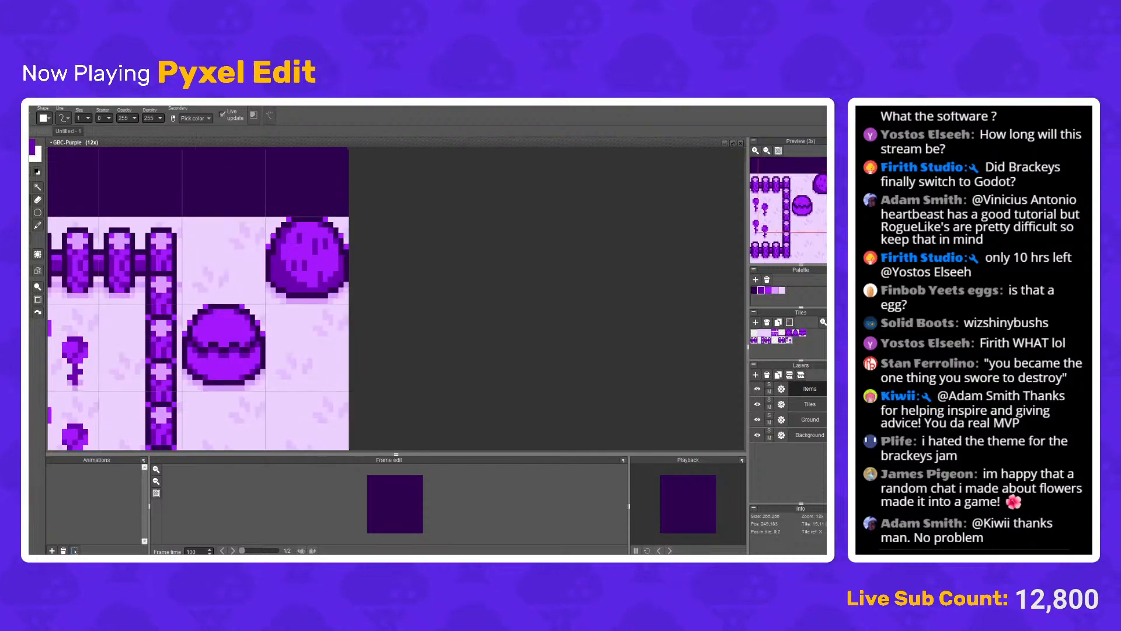
# Step: Select the round bush with the zigzag band beside the fence and delete it
pyautogui.scroll(3, 262, 280)
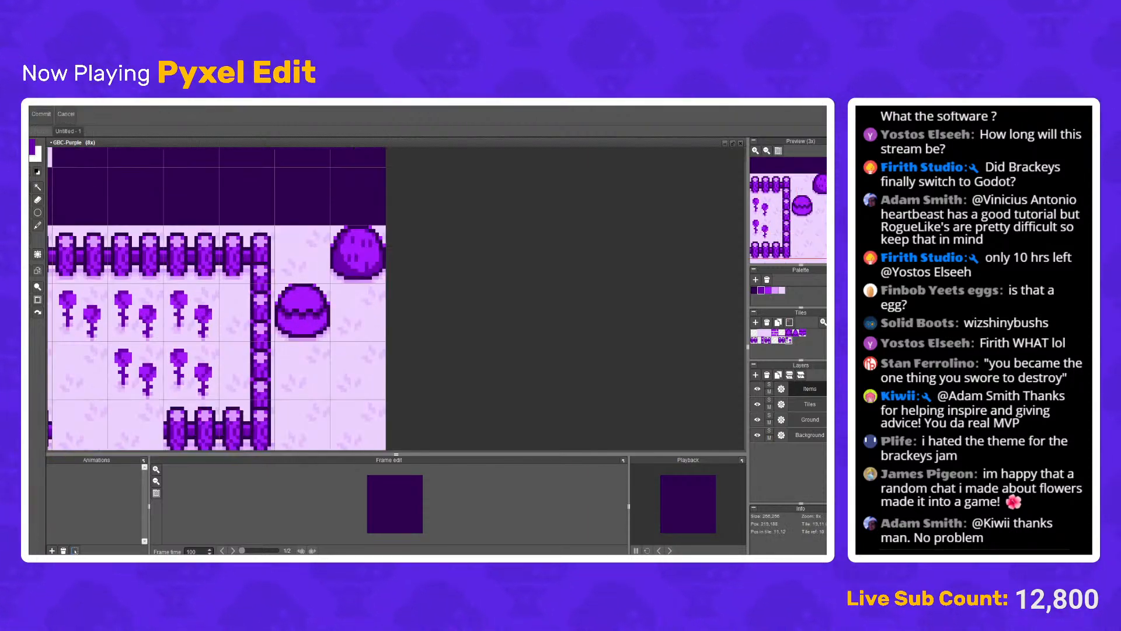
pyautogui.moveTo(223, 271); pyautogui.dragTo(371, 410)
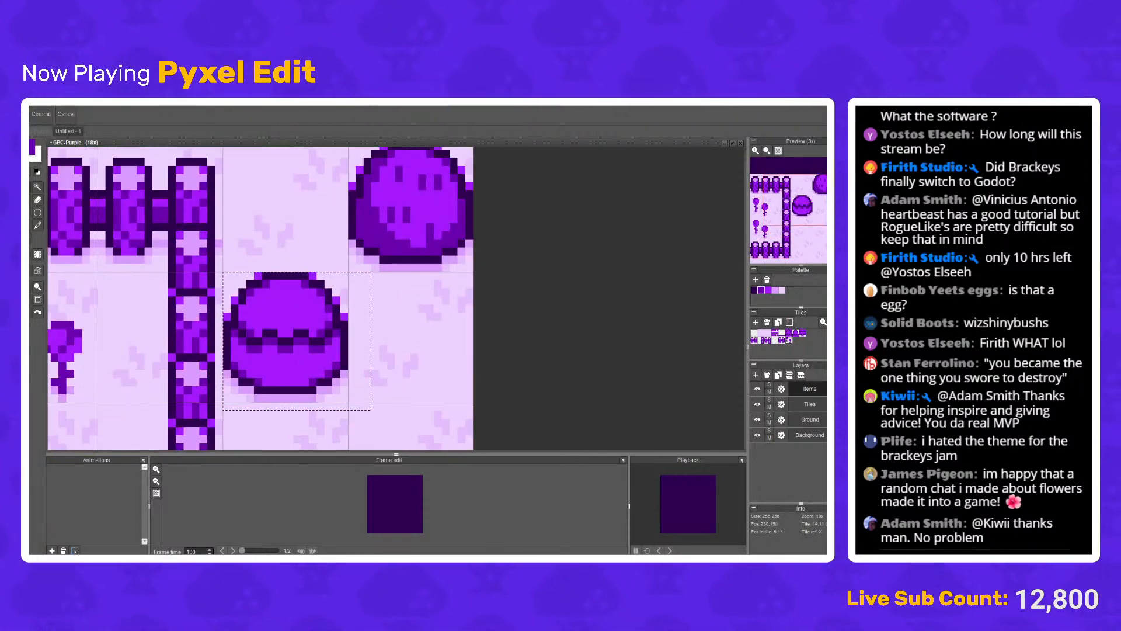
pyautogui.press('Delete')
pyautogui.scroll(1, 365, 269)
pyautogui.scroll(-1, 316, 299)
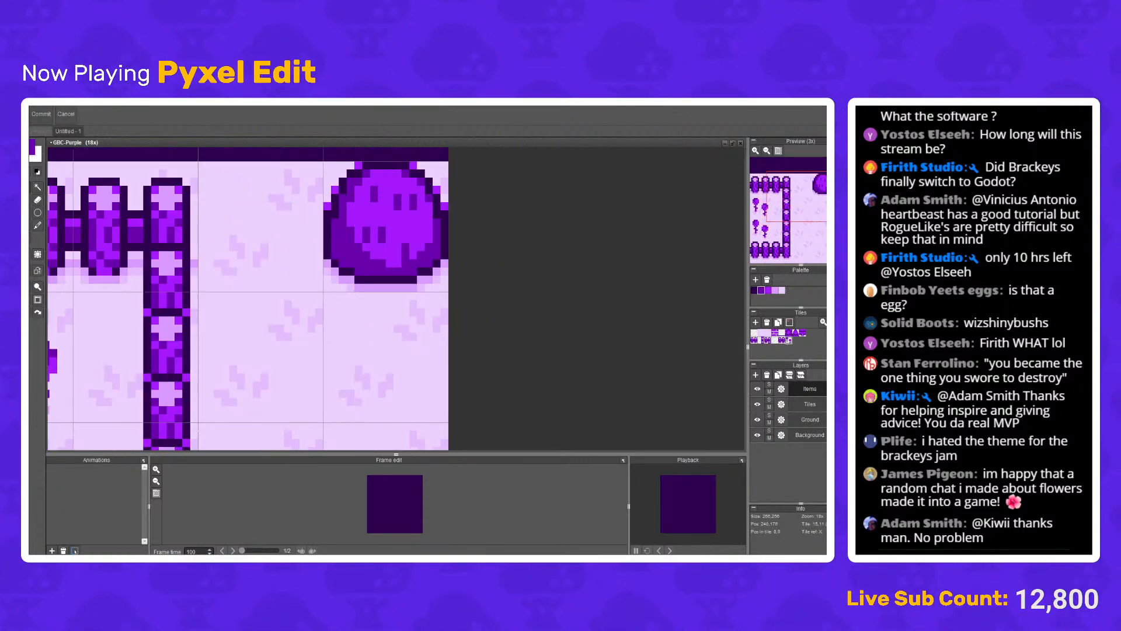
# Step: Copy the leaf-marked bush into the empty tile diagonally below it, beside the fence
pyautogui.moveTo(323, 162); pyautogui.dragTo(441, 292)
pyautogui.moveTo(426, 251); pyautogui.dragTo(302, 382)
pyautogui.scroll(-4, 302, 382)
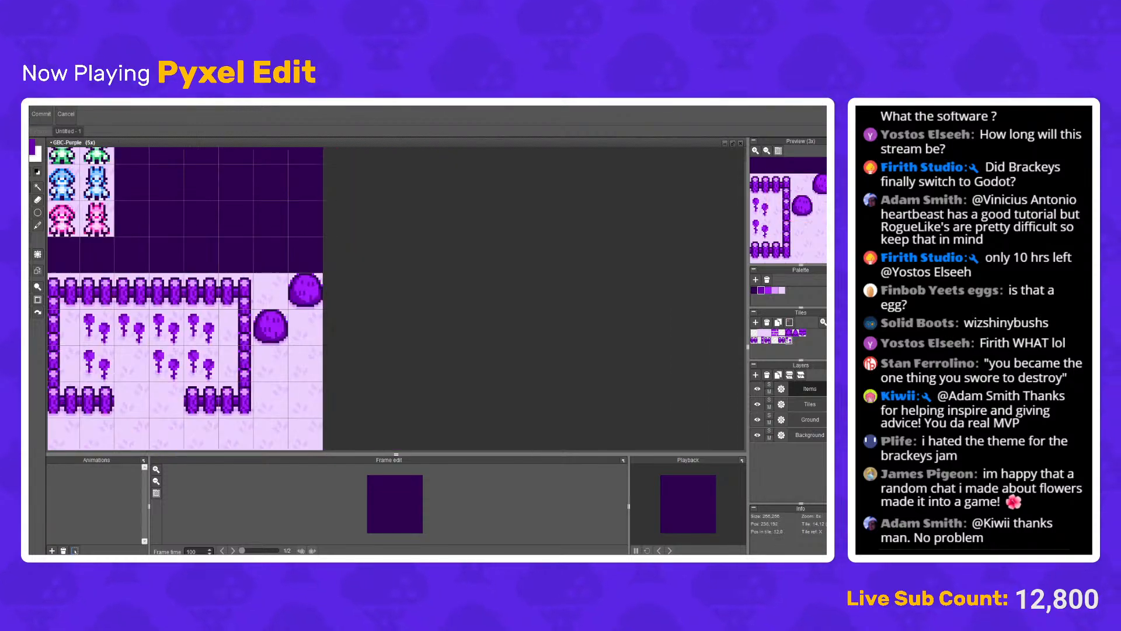
pyautogui.scroll(1, 304, 327)
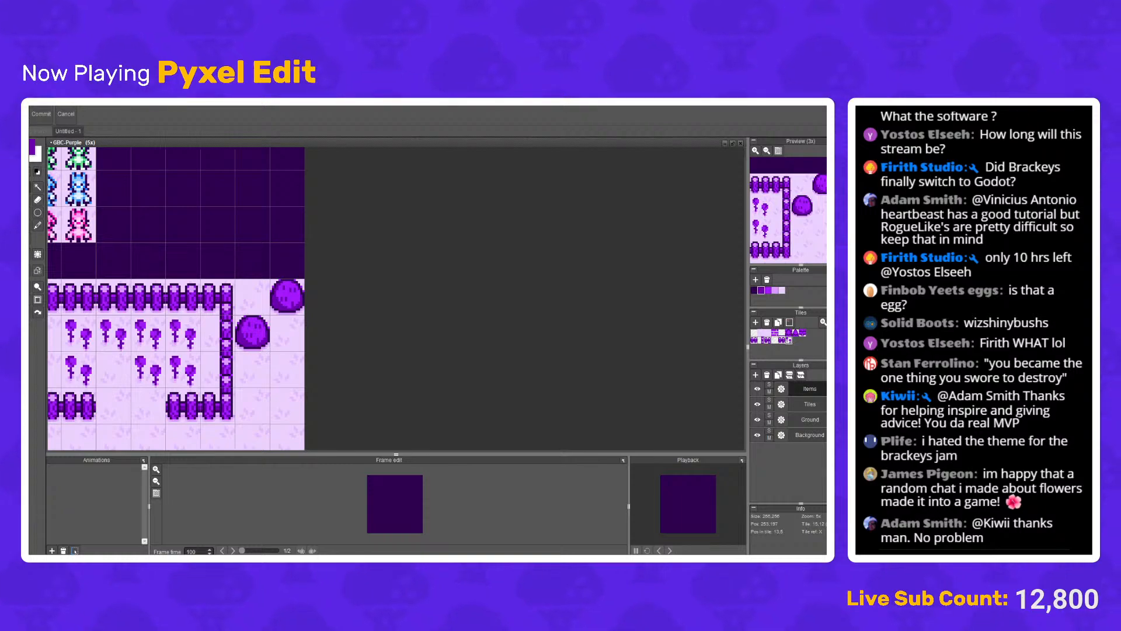
# Step: Paint over all the leaf marks on the copied bush with bright purple, leaving its body plain
pyautogui.scroll(4, 298, 289)
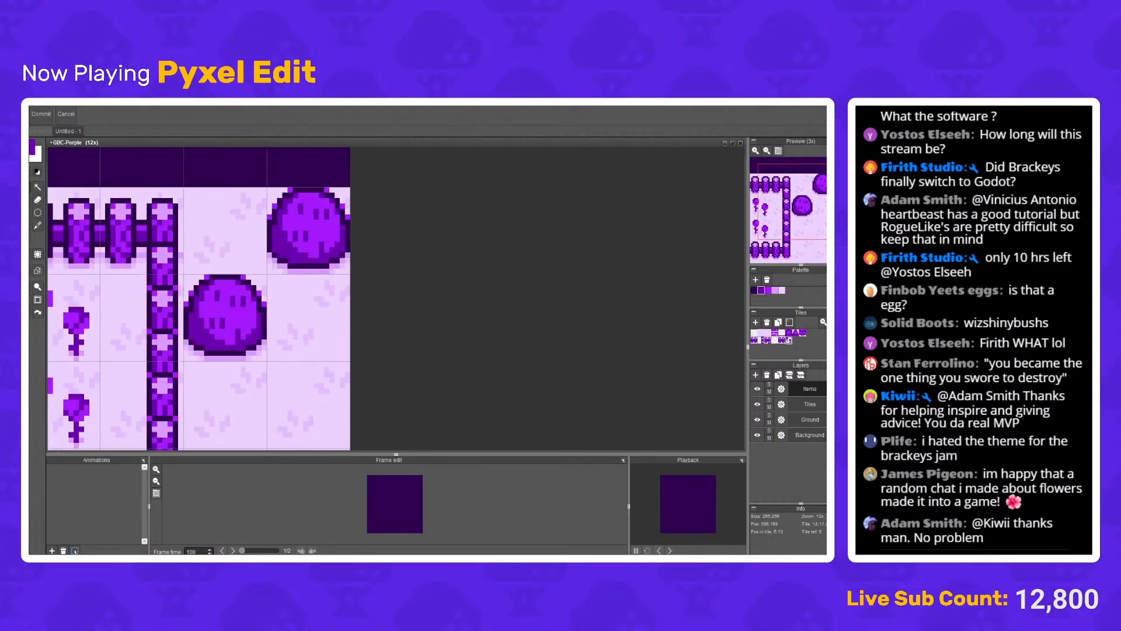
pyautogui.scroll(4, 183, 294)
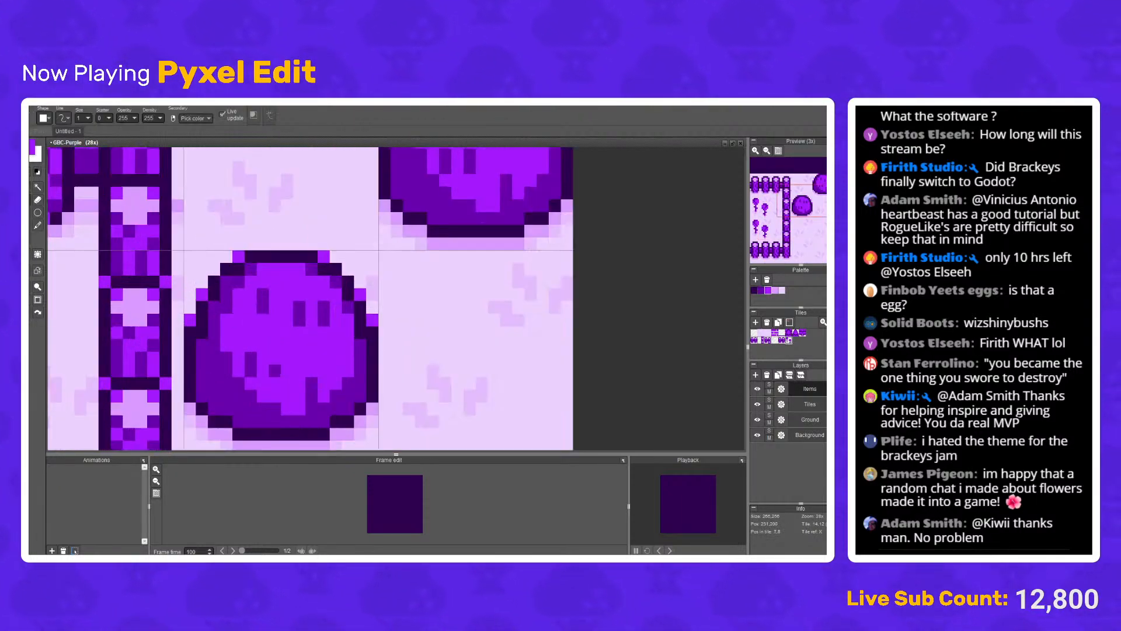
pyautogui.moveTo(275, 372)
pyautogui.mouseDown()
pyautogui.moveTo(250, 372)
pyautogui.moveTo(250, 357)
pyautogui.moveTo(312, 396)
pyautogui.mouseUp()
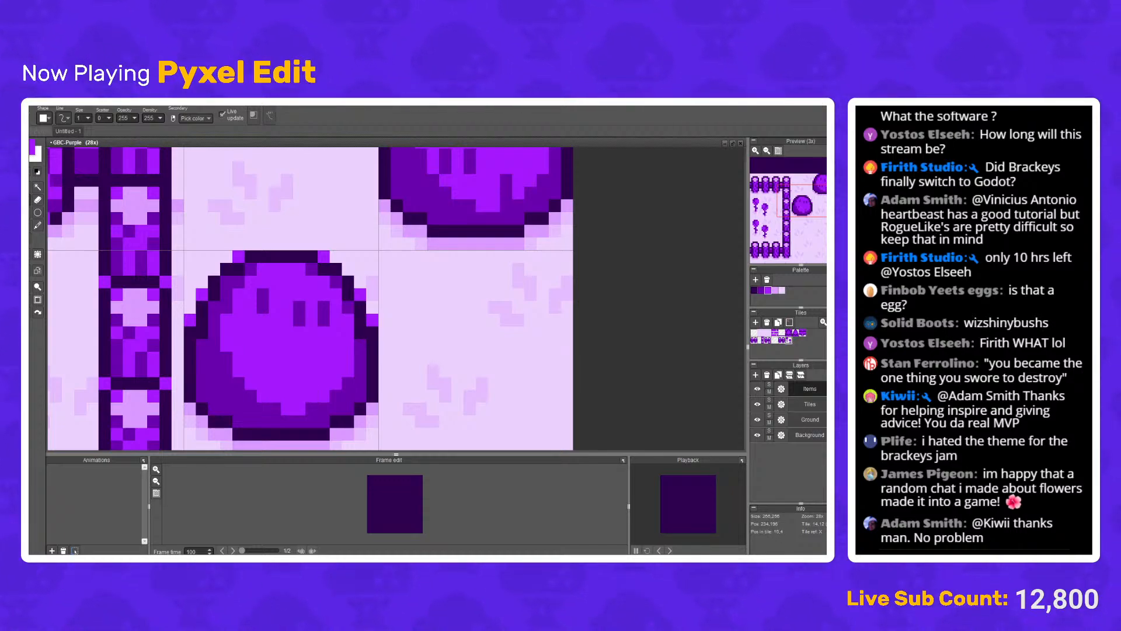
pyautogui.click(323, 319)
pyautogui.click(299, 306)
pyautogui.click(323, 306)
pyautogui.click(300, 319)
pyautogui.moveTo(262, 293); pyautogui.dragTo(263, 307)
pyautogui.scroll(-4, 274, 321)
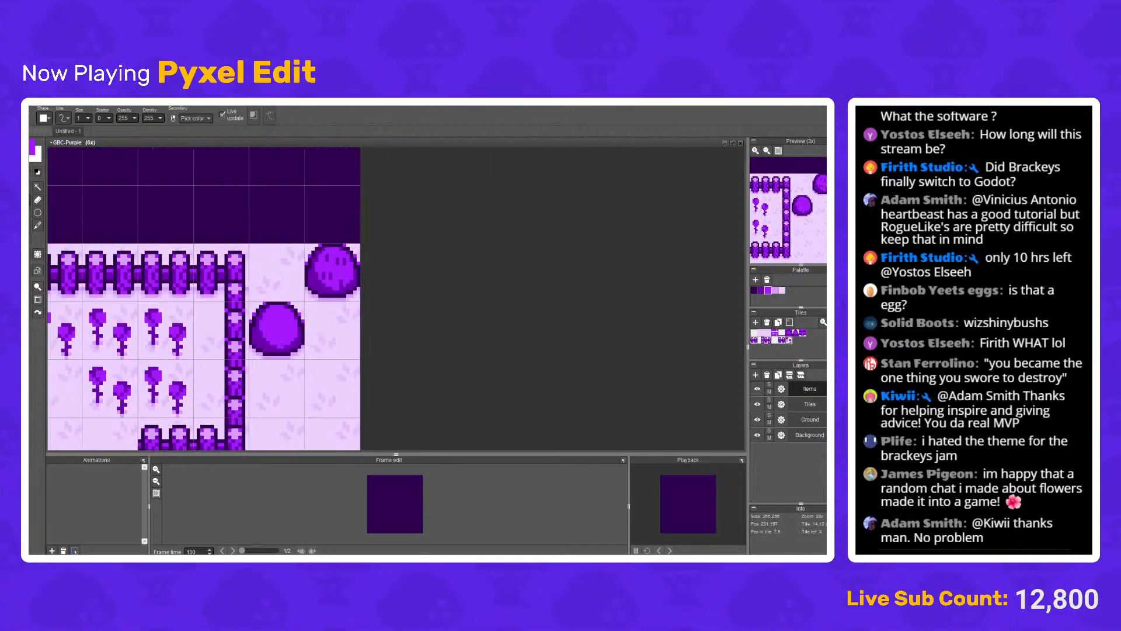
# Step: Touch up the plain bush's upper outline with bright purple edge pixels
pyautogui.scroll(-2, 268, 323)
pyautogui.scroll(6, 280, 317)
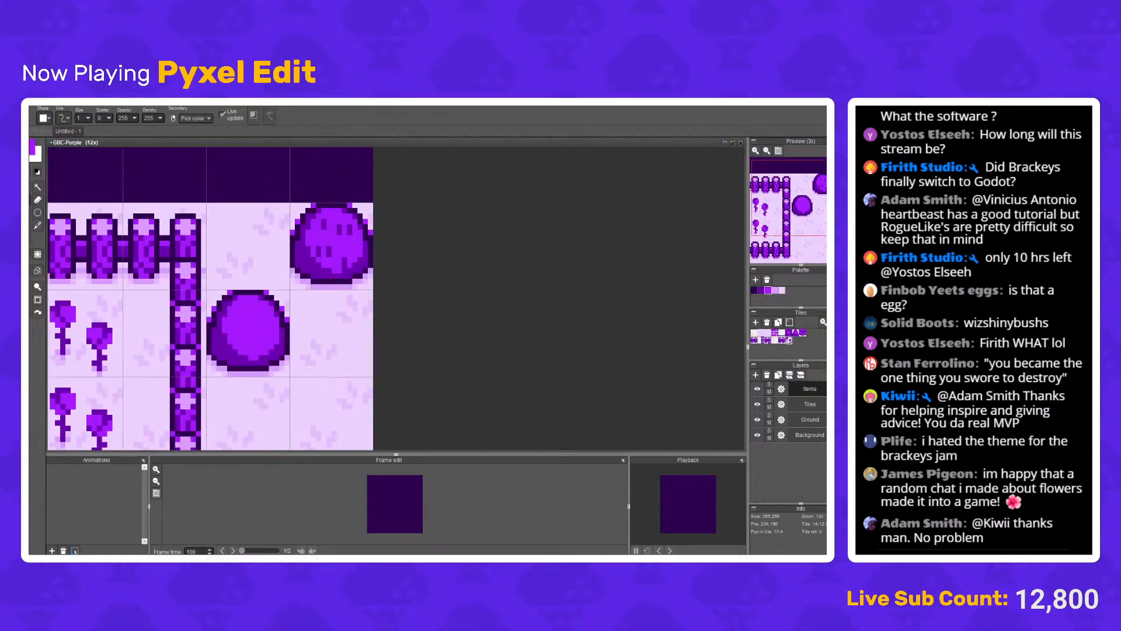
pyautogui.scroll(-4, 262, 270)
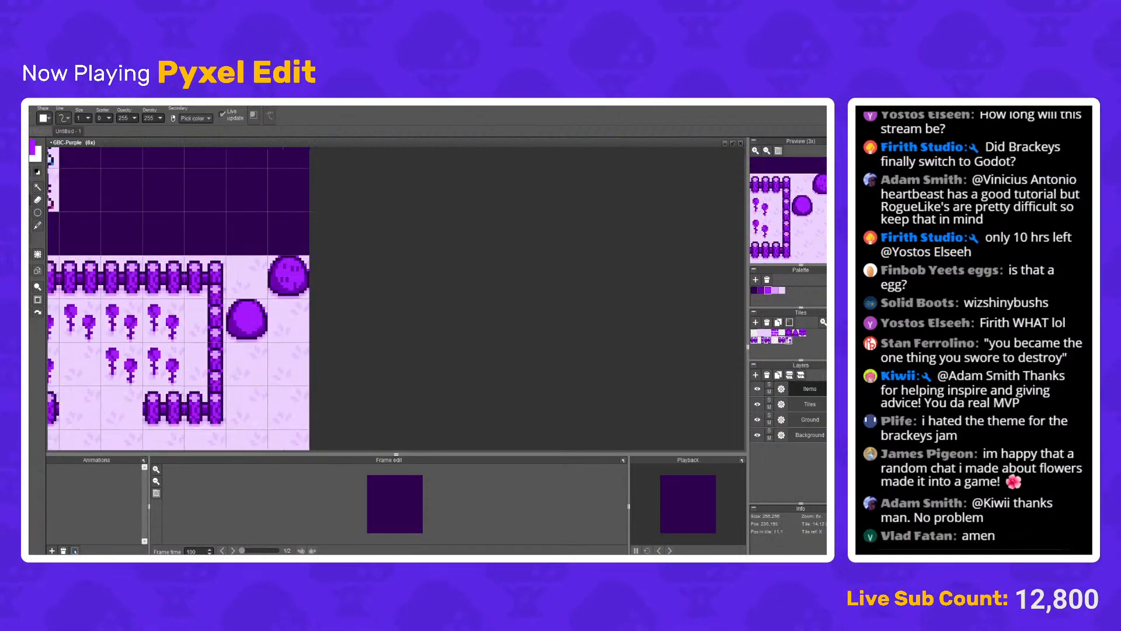
pyautogui.scroll(5, 270, 303)
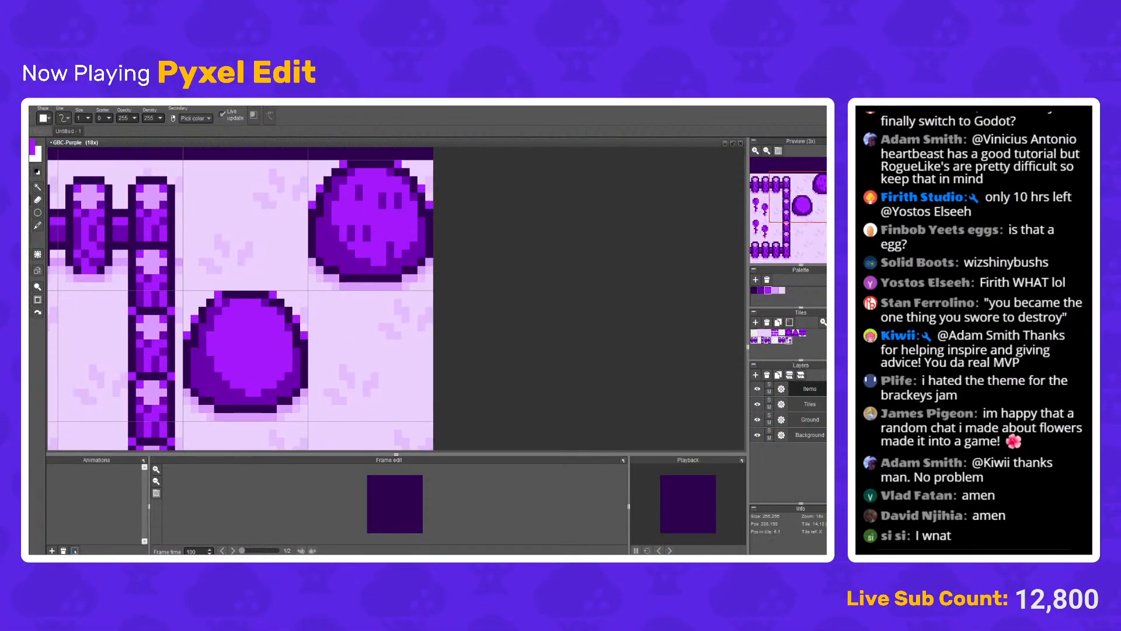
pyautogui.press('e')
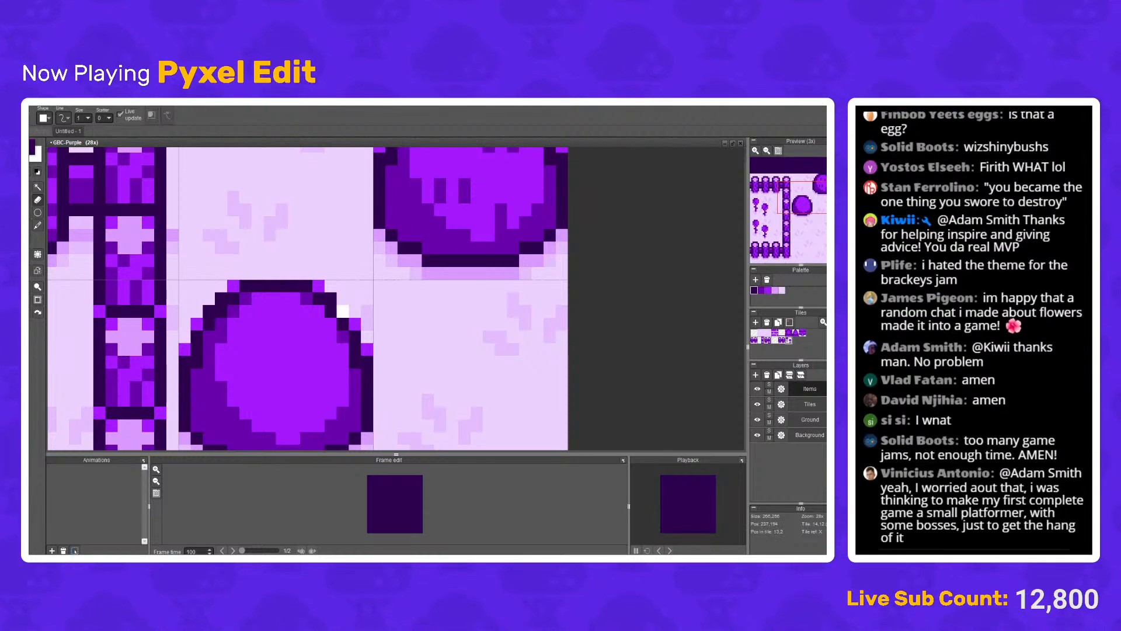
pyautogui.press('b')
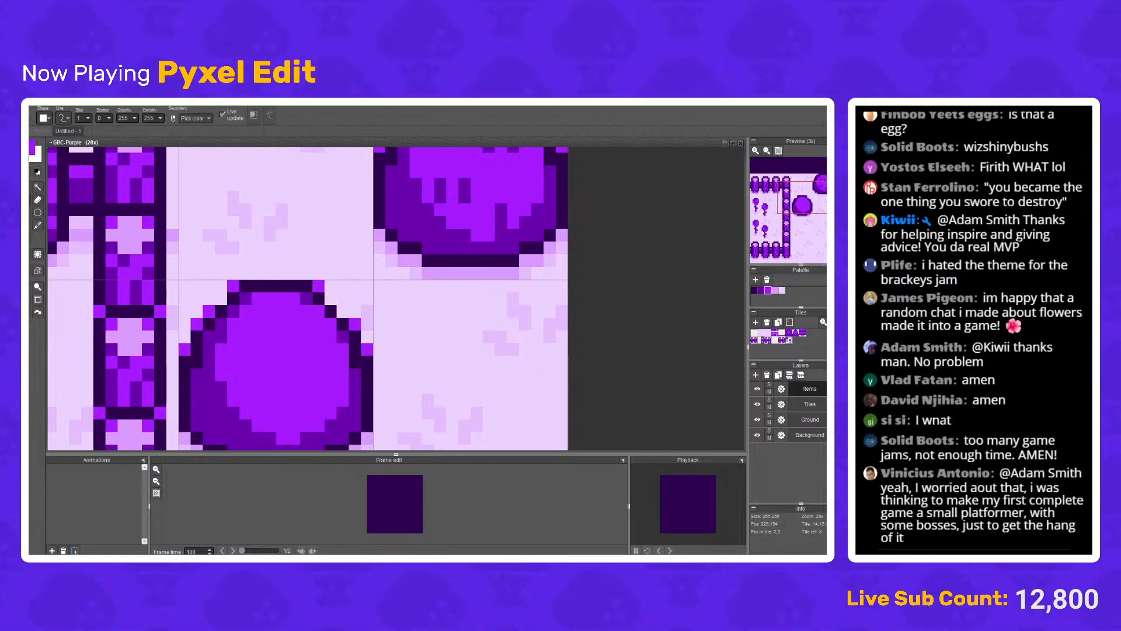
pyautogui.scroll(-7, 344, 313)
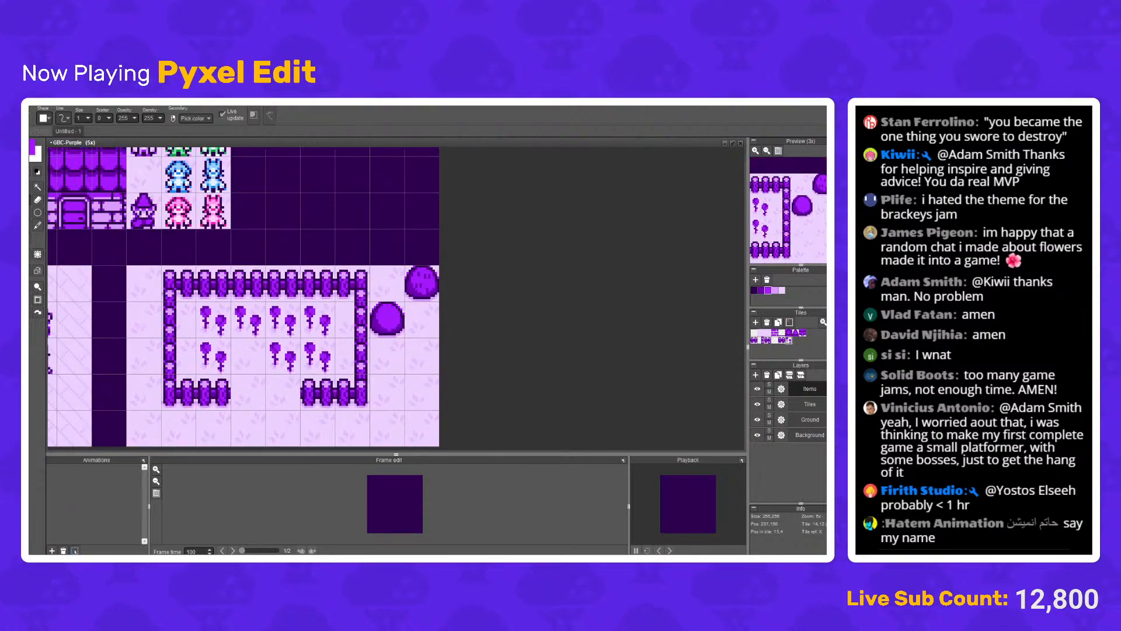
# Step: Extend the plain bush's dark purple bottom shadow to flatten the pointed lower end of its highlight
pyautogui.scroll(5, 344, 312)
pyautogui.scroll(-6, 344, 312)
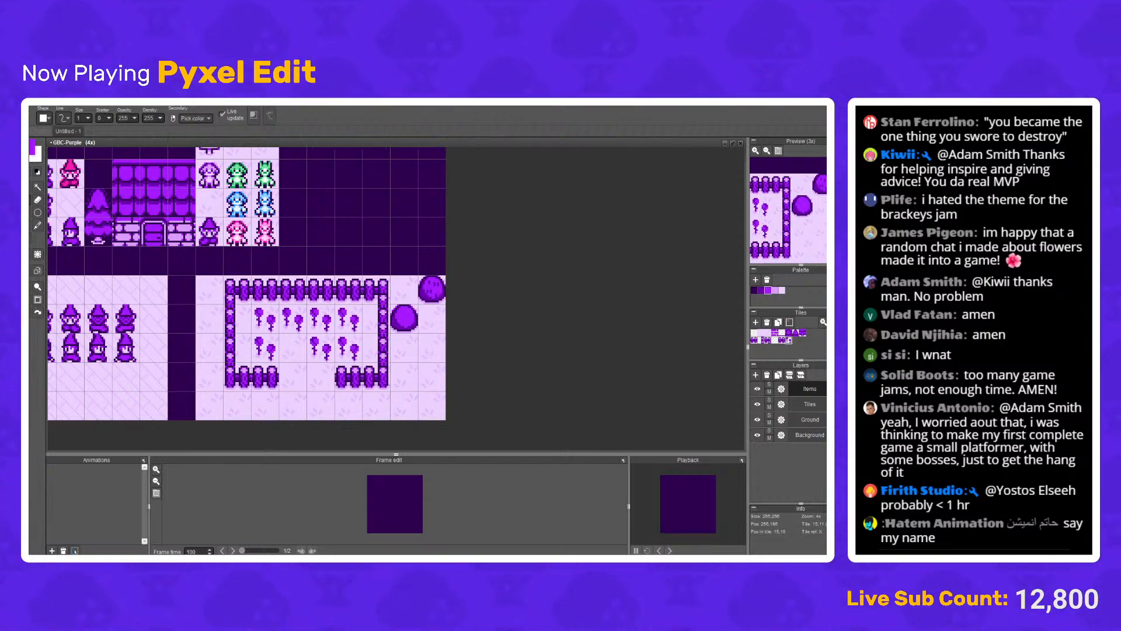
pyautogui.scroll(6, 421, 318)
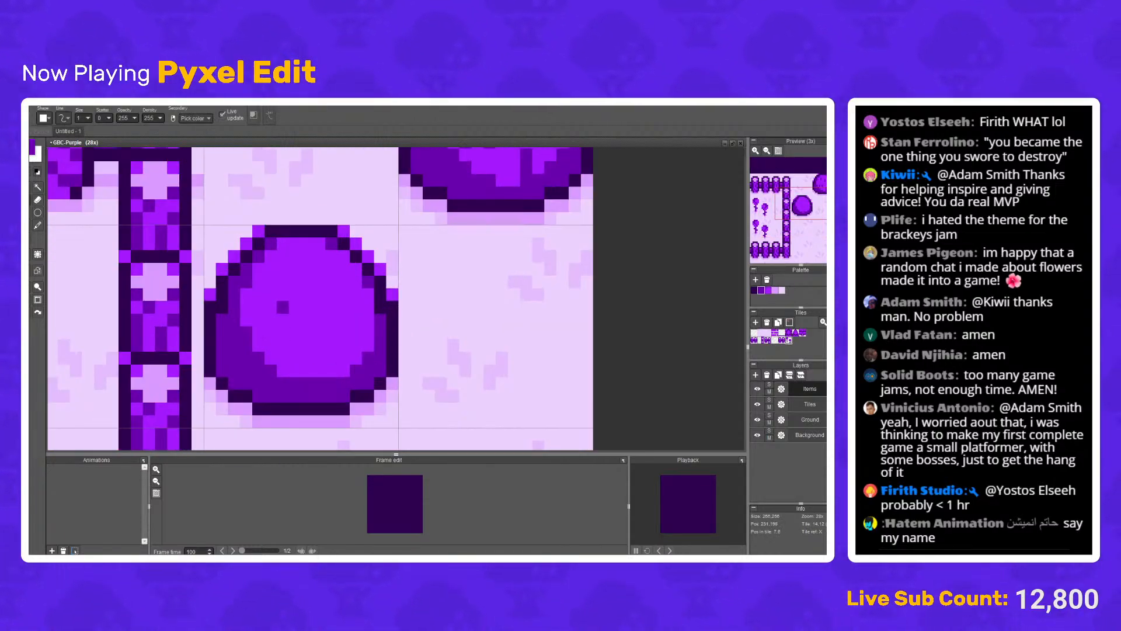
pyautogui.scroll(-6, 282, 307)
pyautogui.scroll(-3, 316, 330)
pyautogui.scroll(8, 315, 330)
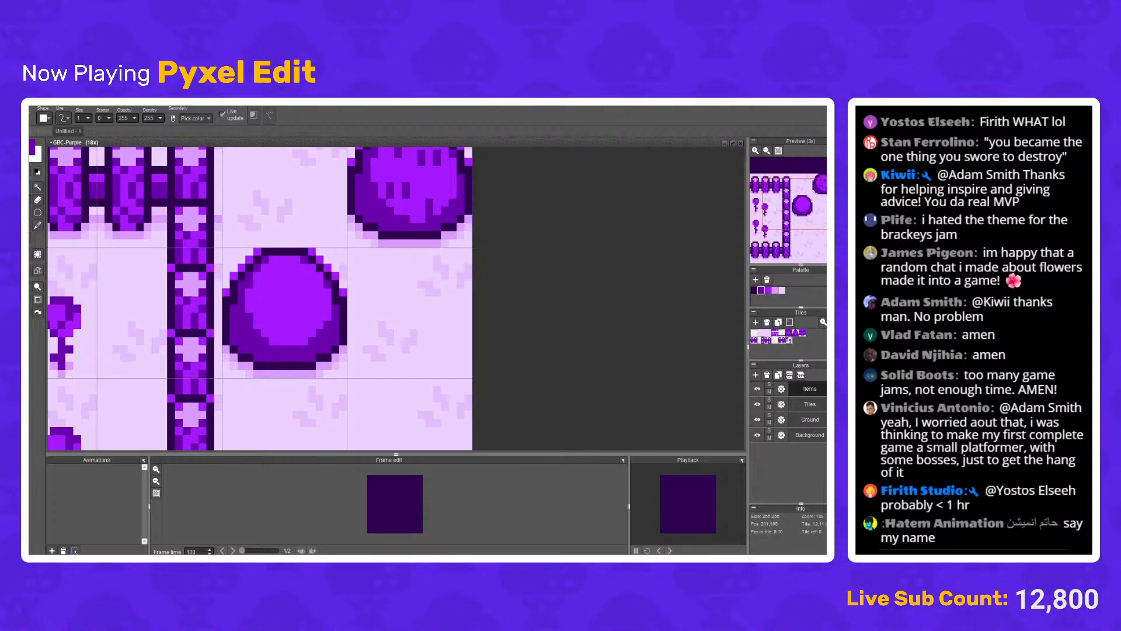
# Step: Undo the last pen stroke on the plain bush's lower shadow
pyautogui.click(25, 187)
pyautogui.scroll(-4, 365, 327)
pyautogui.scroll(6, 365, 327)
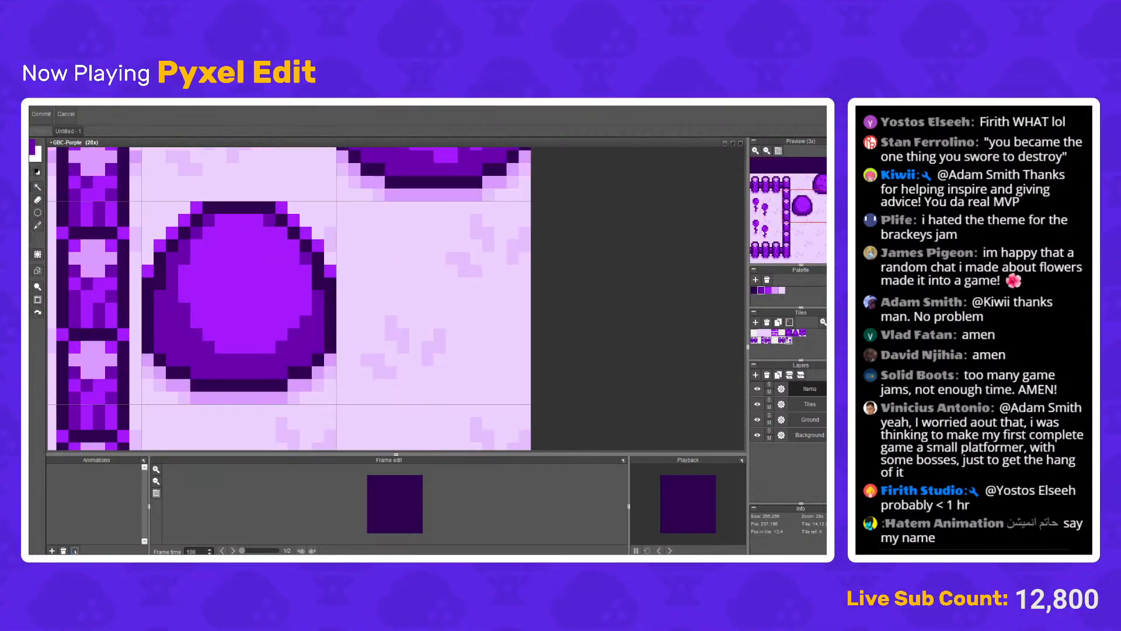
pyautogui.hotkey('ctrl', 'z')
pyautogui.scroll(-4, 365, 327)
pyautogui.scroll(4, 365, 327)
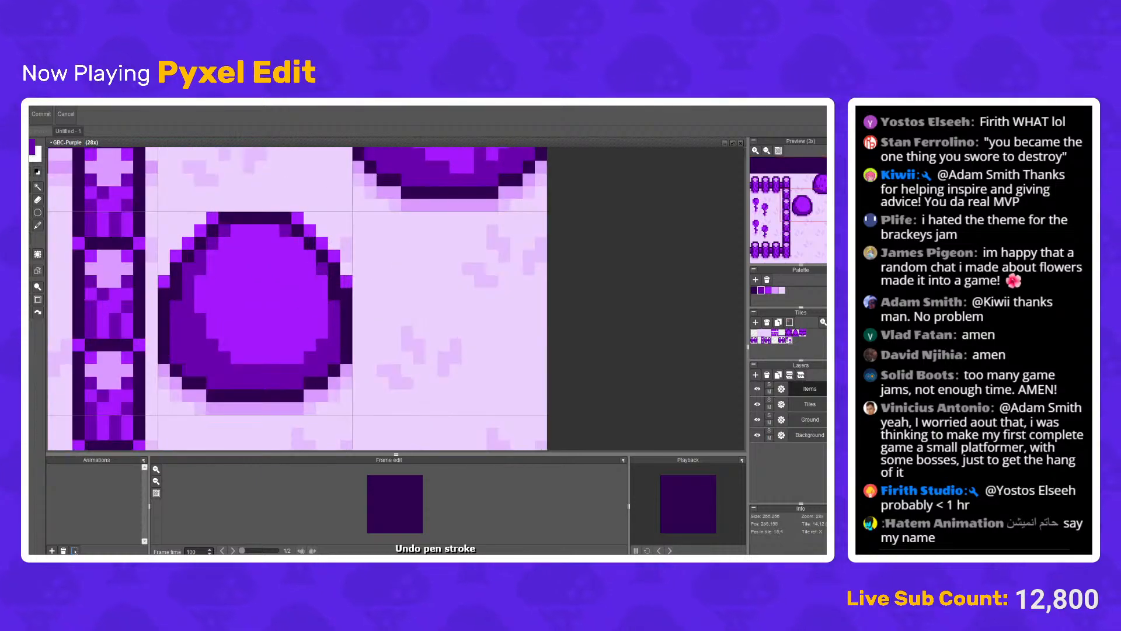
pyautogui.scroll(-3, 365, 327)
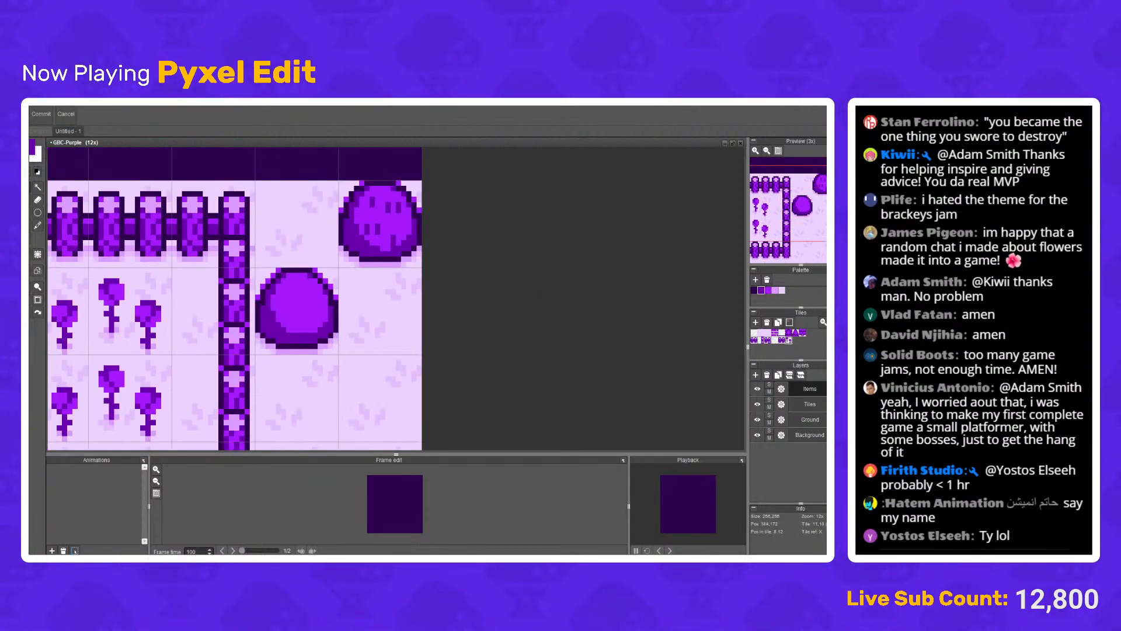
# Step: Paint out the upper-left and lower-right leaf marks on the upper bush with bright purple
pyautogui.click(38, 199)
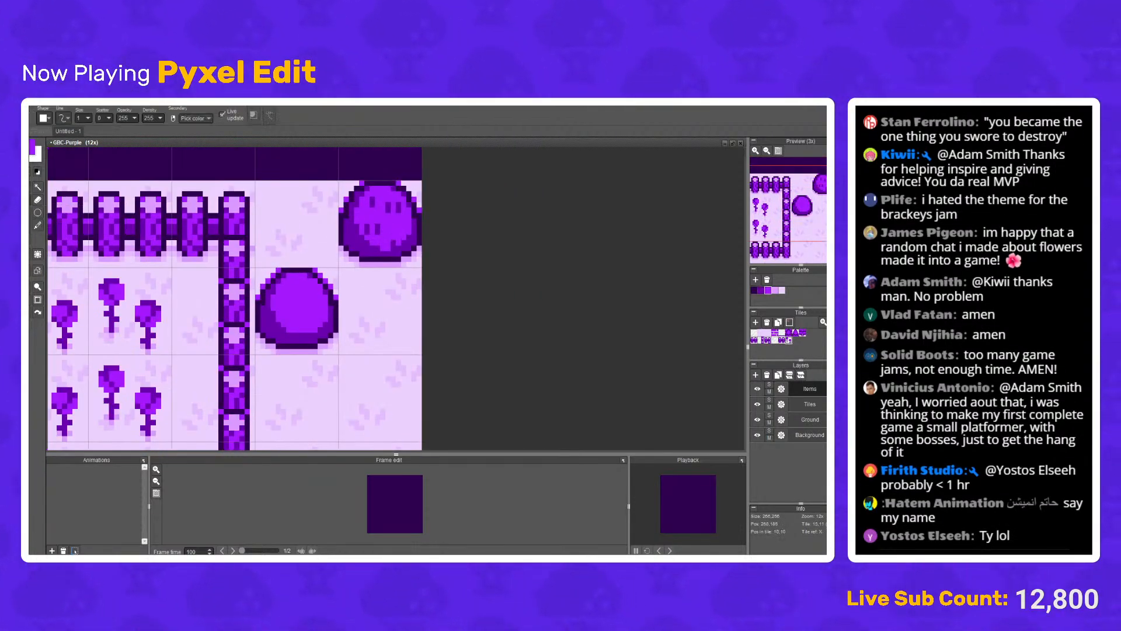
pyautogui.scroll(3, 377, 225)
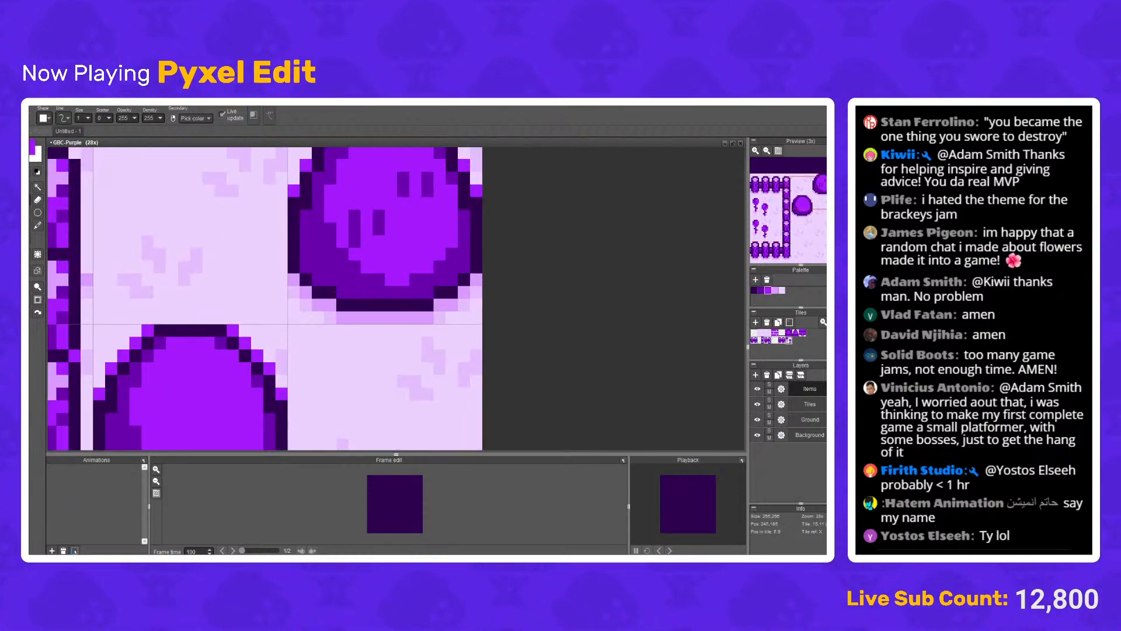
pyautogui.scroll(-5, 359, 241)
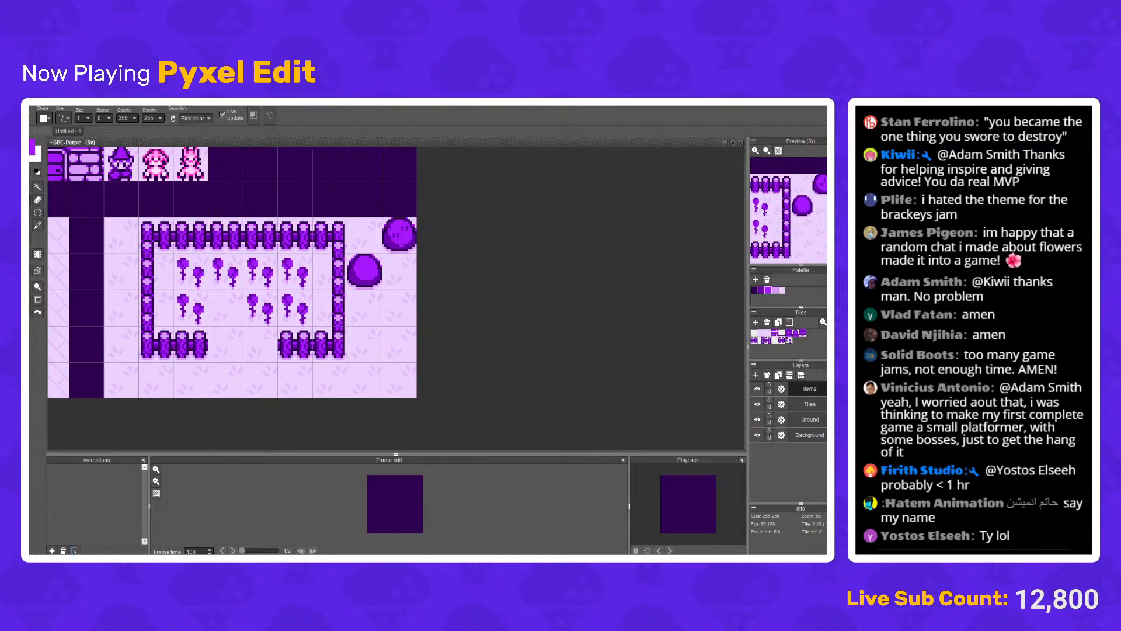
pyautogui.press('s')
pyautogui.scroll(-2, 140, 257)
pyautogui.moveTo(140, 257); pyautogui.dragTo(270, 249)
pyautogui.scroll(1, 270, 249)
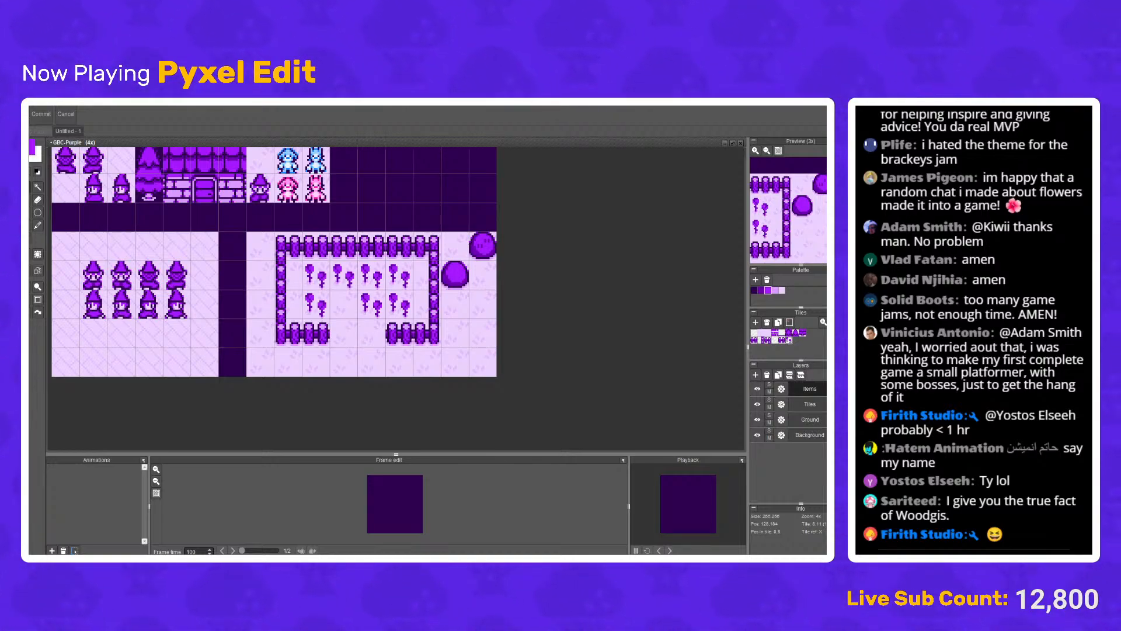
# Step: Try a pen stroke in the darkest purple on the plain bush, then undo it
pyautogui.scroll(5, 454, 265)
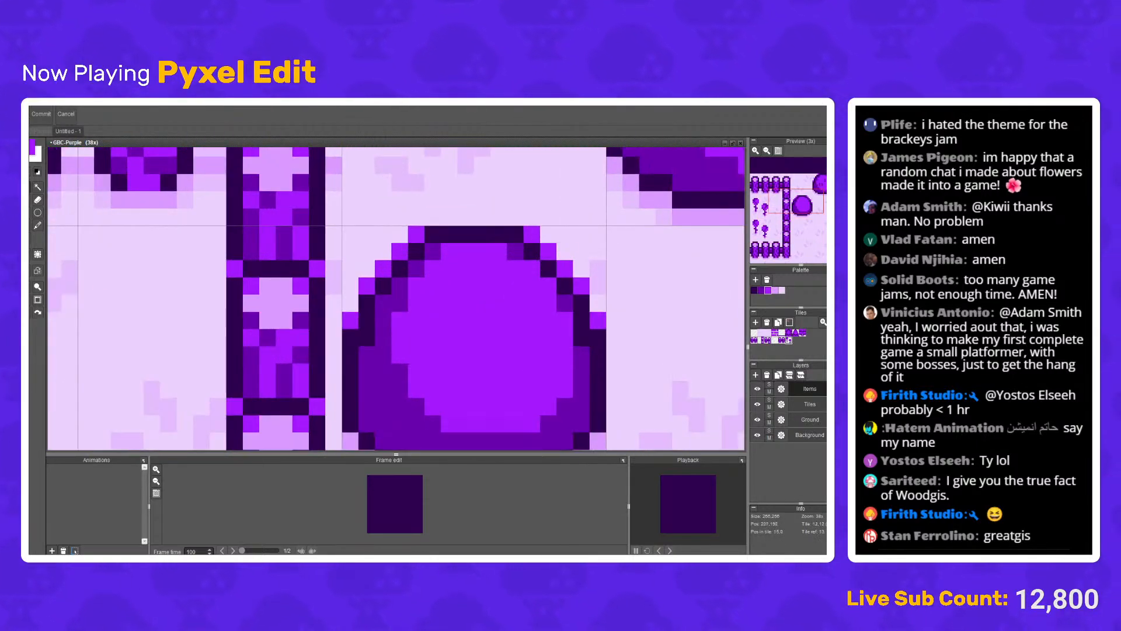
pyautogui.press('b')
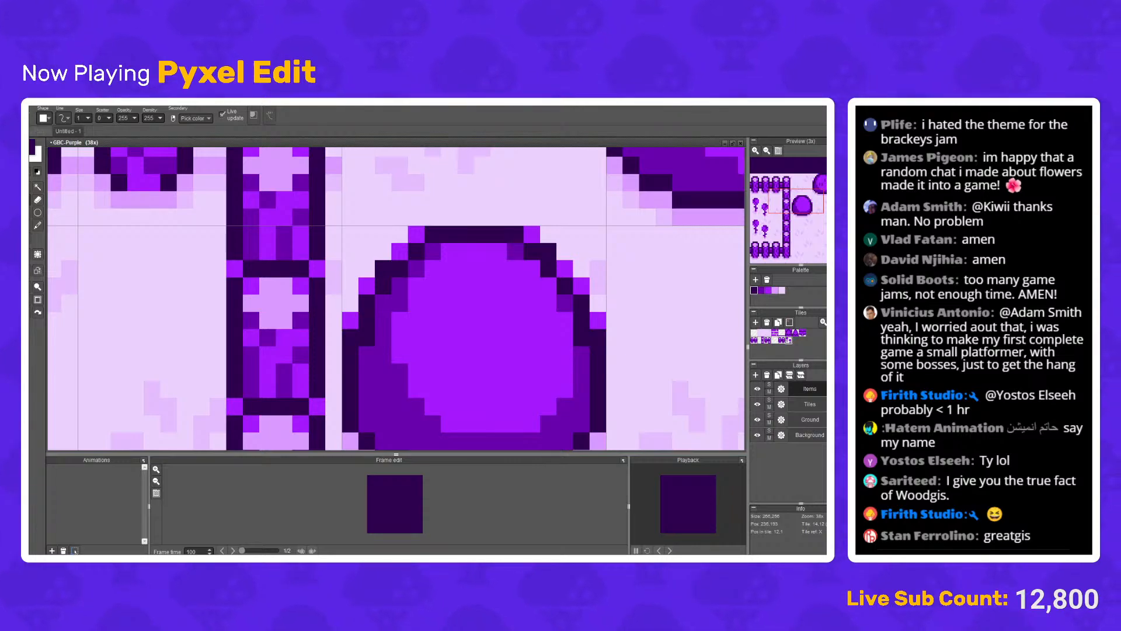
pyautogui.hotkey('ctrl', 'z')
pyautogui.scroll(-3, 548, 251)
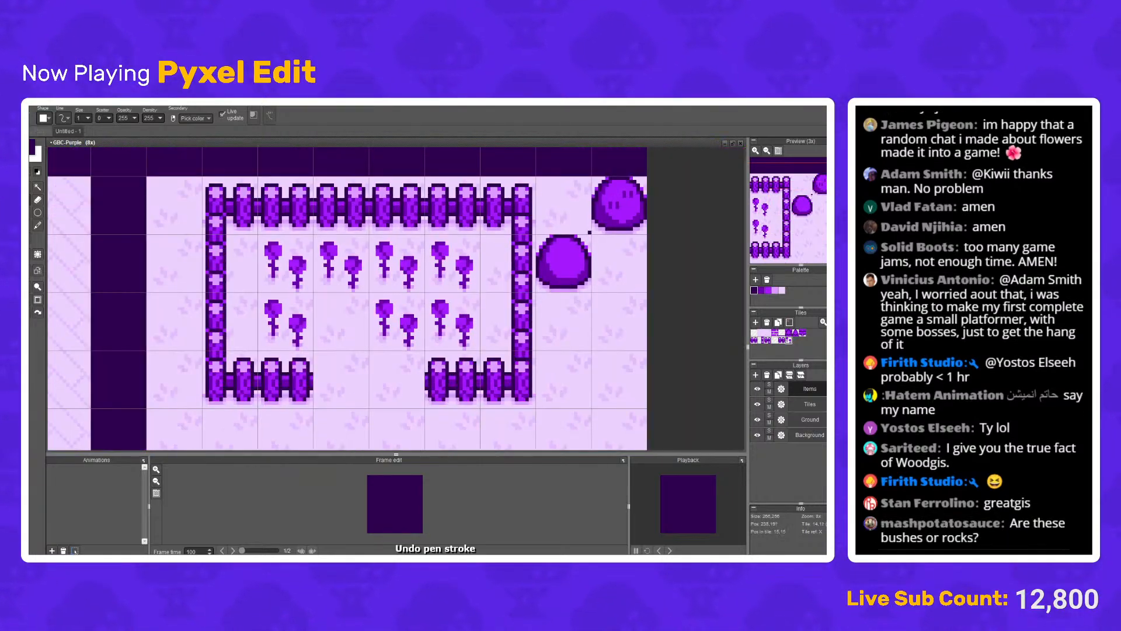
# Step: Refine the plain bush's upper outline with a medium purple pixel inside the left shoulder and a darkest purple pixel on the right shoulder
pyautogui.scroll(-1, 589, 233)
pyautogui.scroll(4, 586, 237)
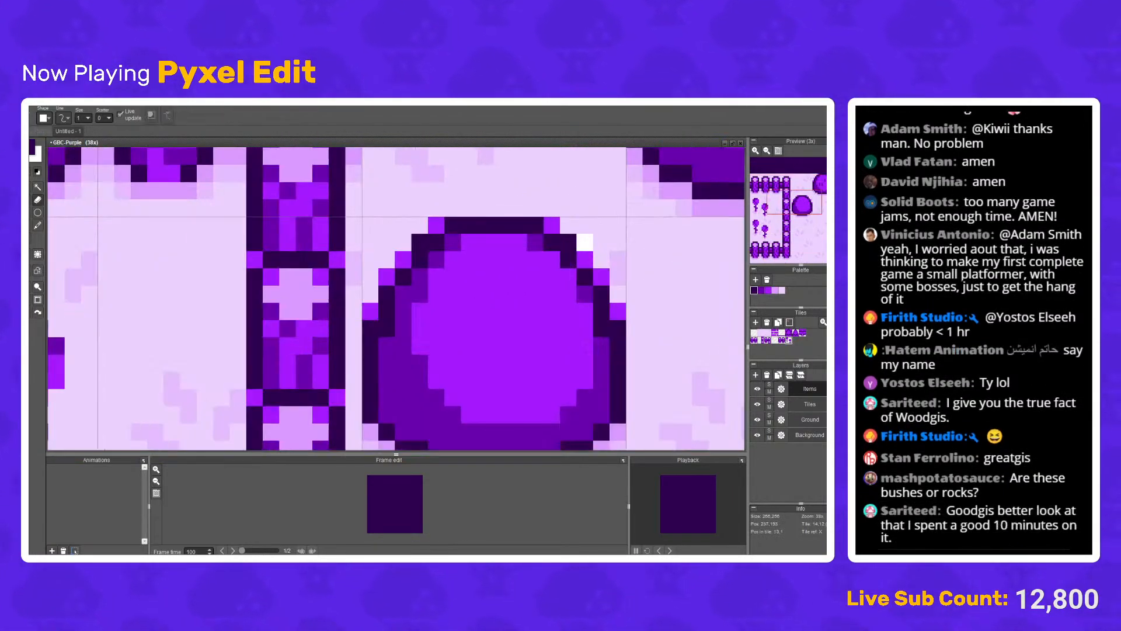
pyautogui.scroll(-4, 585, 242)
pyautogui.scroll(2, 175, 211)
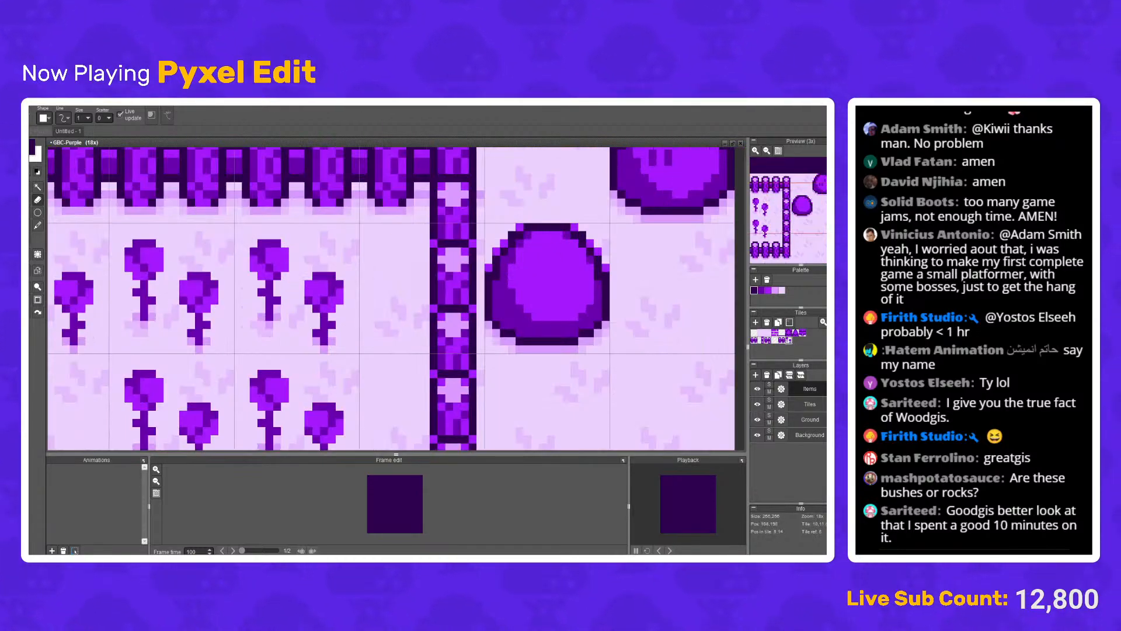
pyautogui.press('b')
pyautogui.scroll(3, 558, 238)
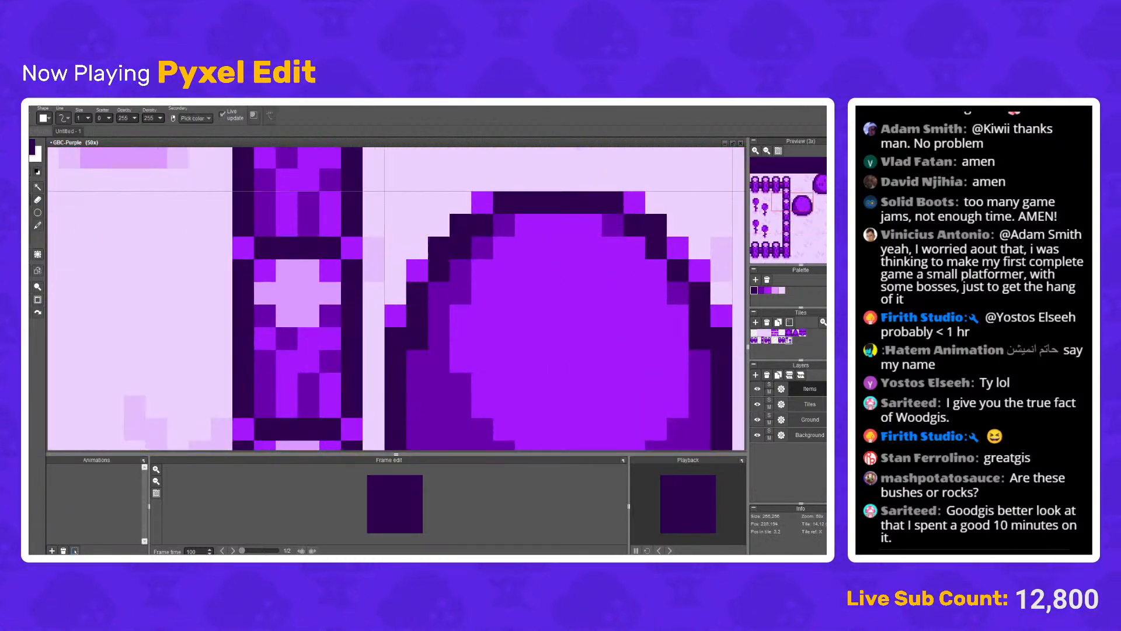
pyautogui.rightClick(460, 270)
pyautogui.click(460, 247)
pyautogui.rightClick(678, 270)
pyautogui.click(678, 248)
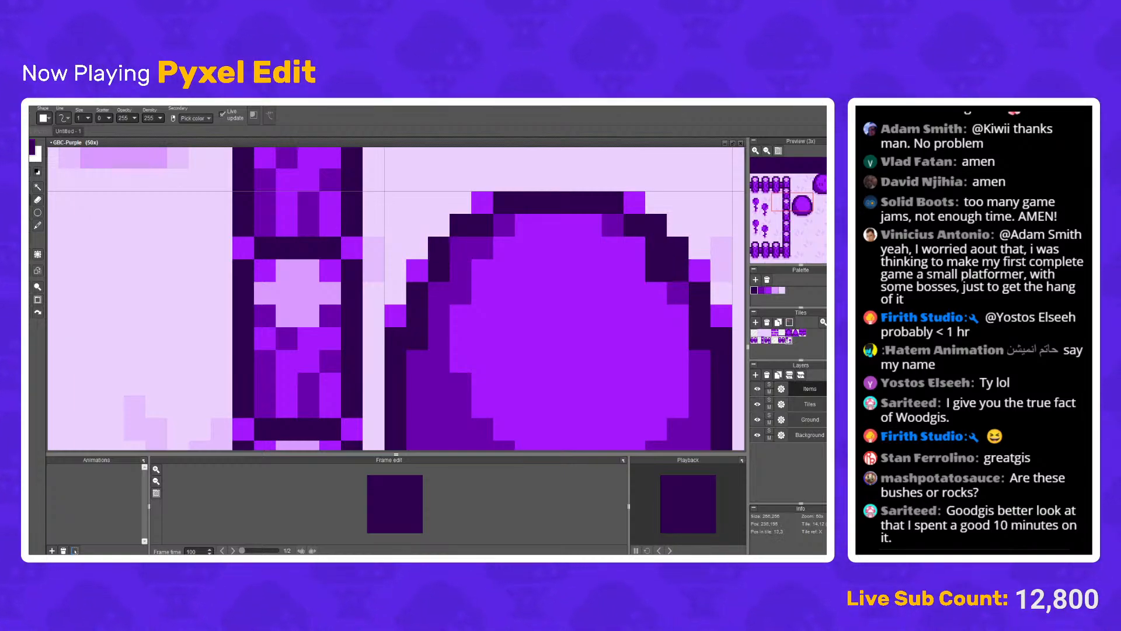
pyautogui.scroll(-5, 657, 270)
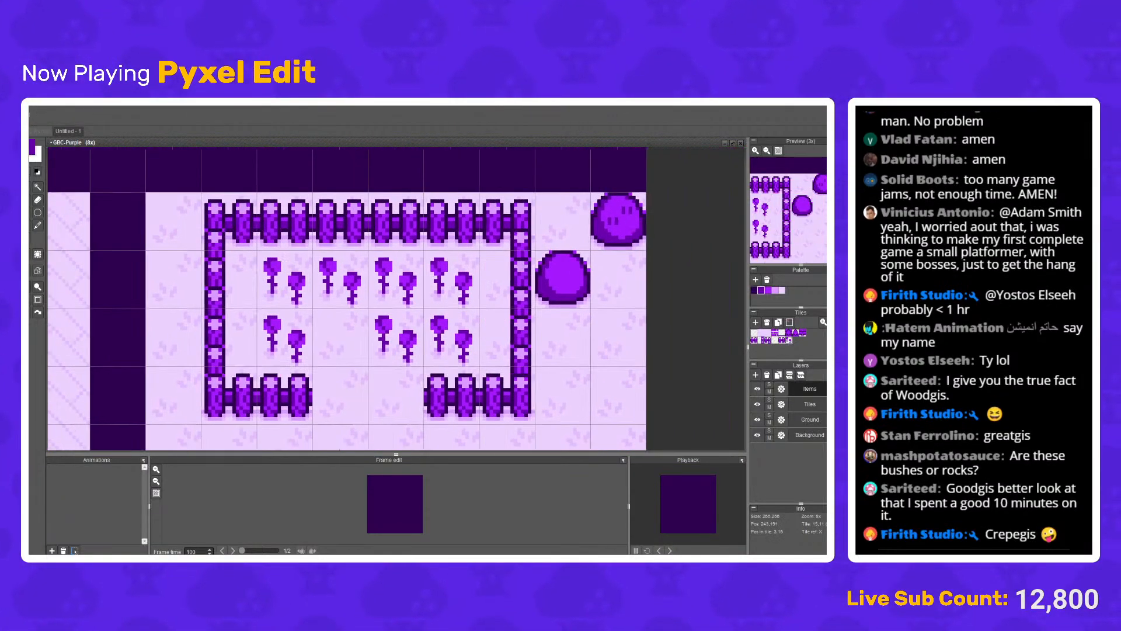
pyautogui.scroll(-3, 591, 250)
pyautogui.scroll(2, 595, 253)
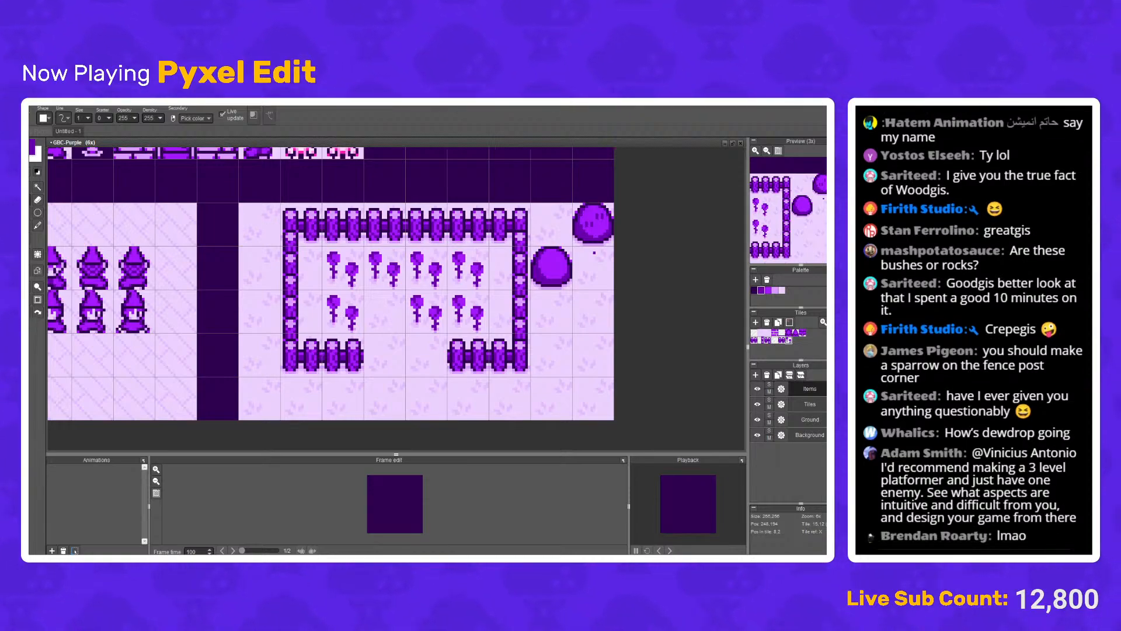
# Step: Draw a peaked rock outline in the darkest purple in the tile beside the plain bush, with an inner crease along its right slope
pyautogui.scroll(6, 607, 261)
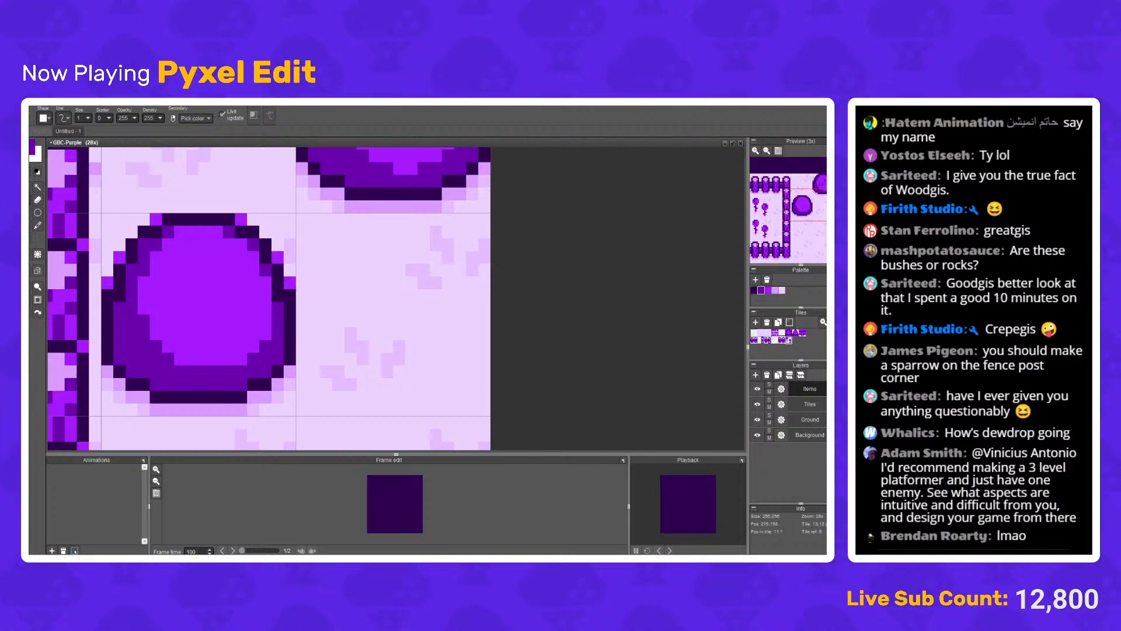
pyautogui.moveTo(338, 371)
pyautogui.mouseDown()
pyautogui.moveTo(350, 269)
pyautogui.moveTo(386, 244)
pyautogui.moveTo(424, 257)
pyautogui.moveTo(435, 345)
pyautogui.moveTo(460, 307)
pyautogui.moveTo(461, 377)
pyautogui.mouseUp()
pyautogui.press('e')
pyautogui.moveTo(387, 245)
pyautogui.mouseDown()
pyautogui.moveTo(338, 270)
pyautogui.moveTo(338, 308)
pyautogui.mouseUp()
pyautogui.click(350, 257)
pyautogui.press('b')
pyautogui.moveTo(387, 244)
pyautogui.mouseDown()
pyautogui.moveTo(350, 309)
pyautogui.moveTo(338, 308)
pyautogui.mouseUp()
pyautogui.moveTo(325, 373)
pyautogui.mouseDown()
pyautogui.moveTo(338, 295)
pyautogui.moveTo(338, 372)
pyautogui.mouseUp()
pyautogui.click(350, 320)
# Step: Thin the rock outline by erasing surplus pixels and move the lower end of its right edge one pixel outward
pyautogui.press('e')
pyautogui.click(338, 308)
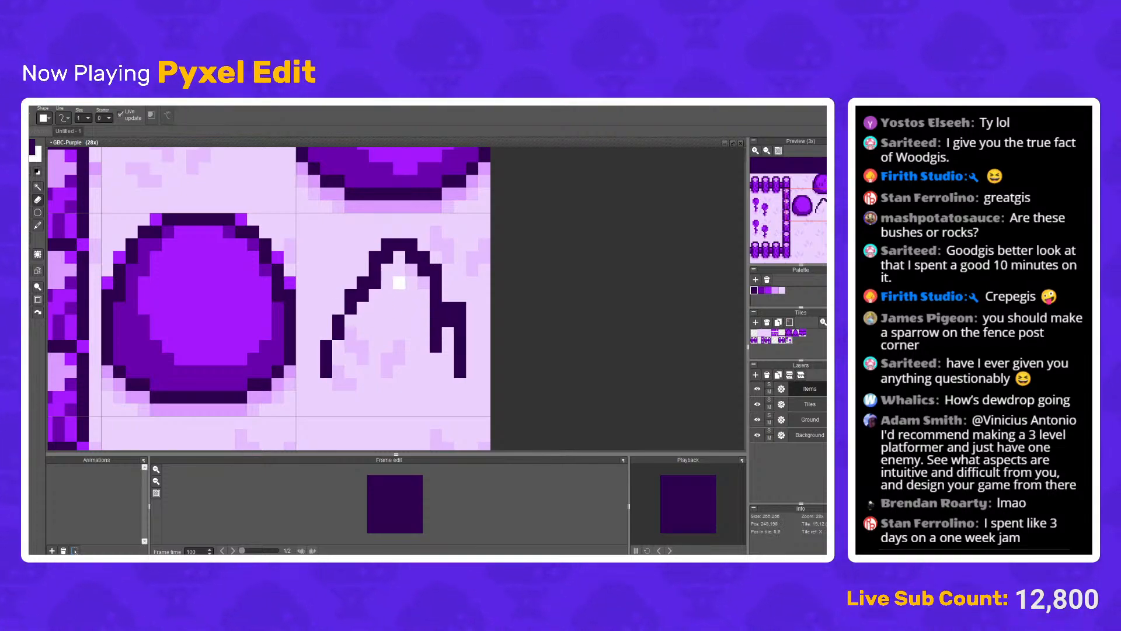
pyautogui.click(388, 257)
pyautogui.moveTo(411, 257); pyautogui.dragTo(424, 270)
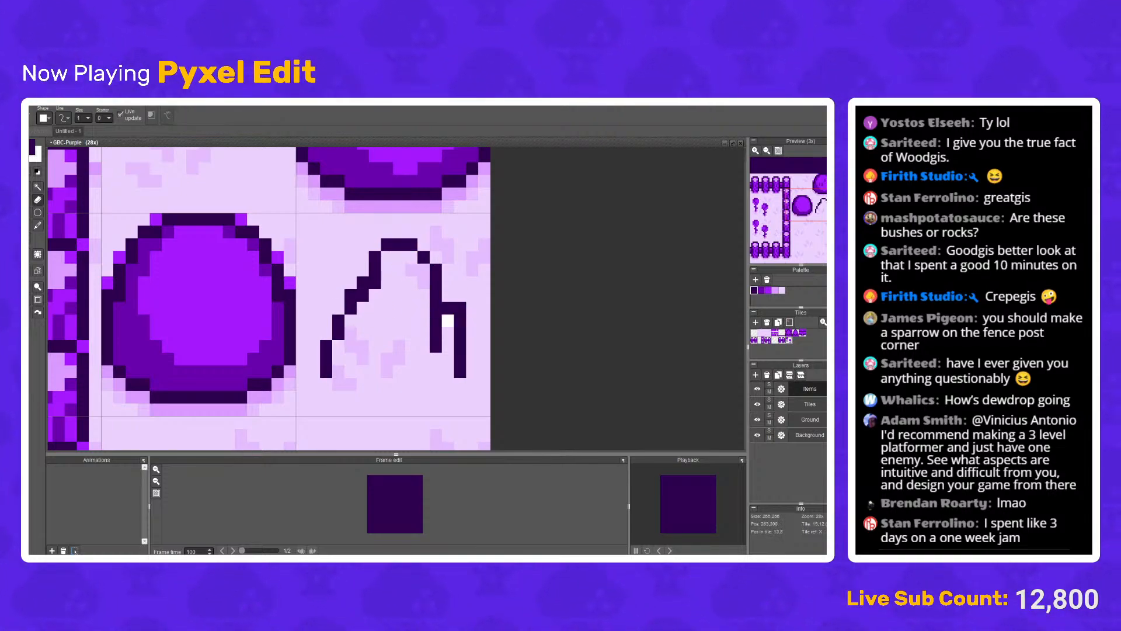
pyautogui.scroll(1, 461, 333)
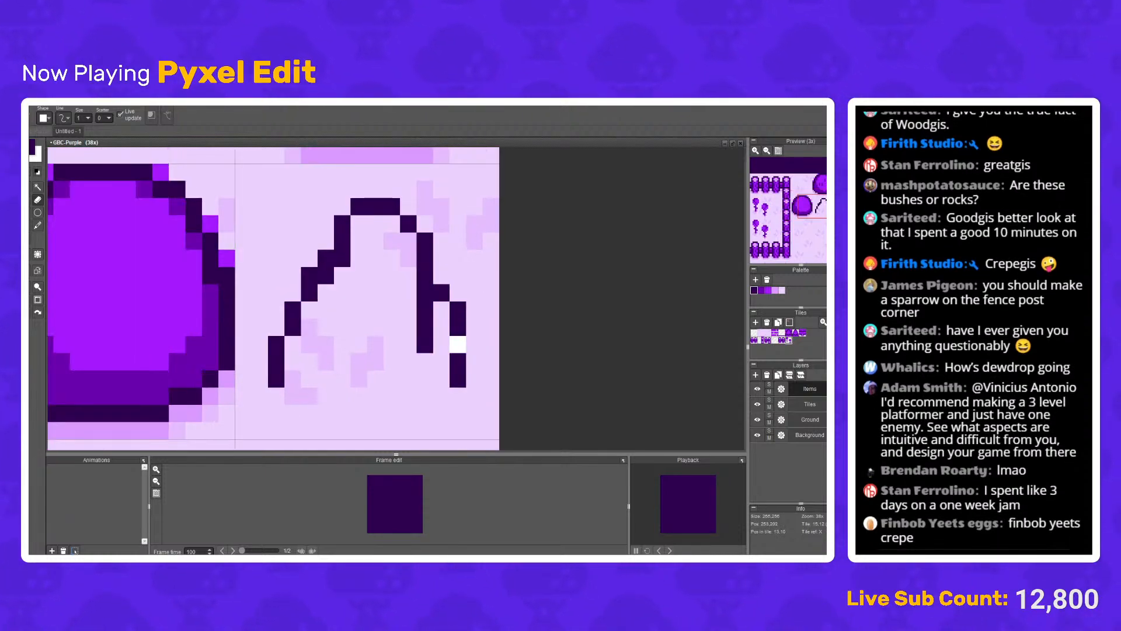
pyautogui.press('b')
pyautogui.moveTo(474, 344)
pyautogui.mouseDown()
pyautogui.moveTo(474, 378)
pyautogui.moveTo(457, 378)
pyautogui.moveTo(458, 344)
pyautogui.mouseUp()
pyautogui.press('e')
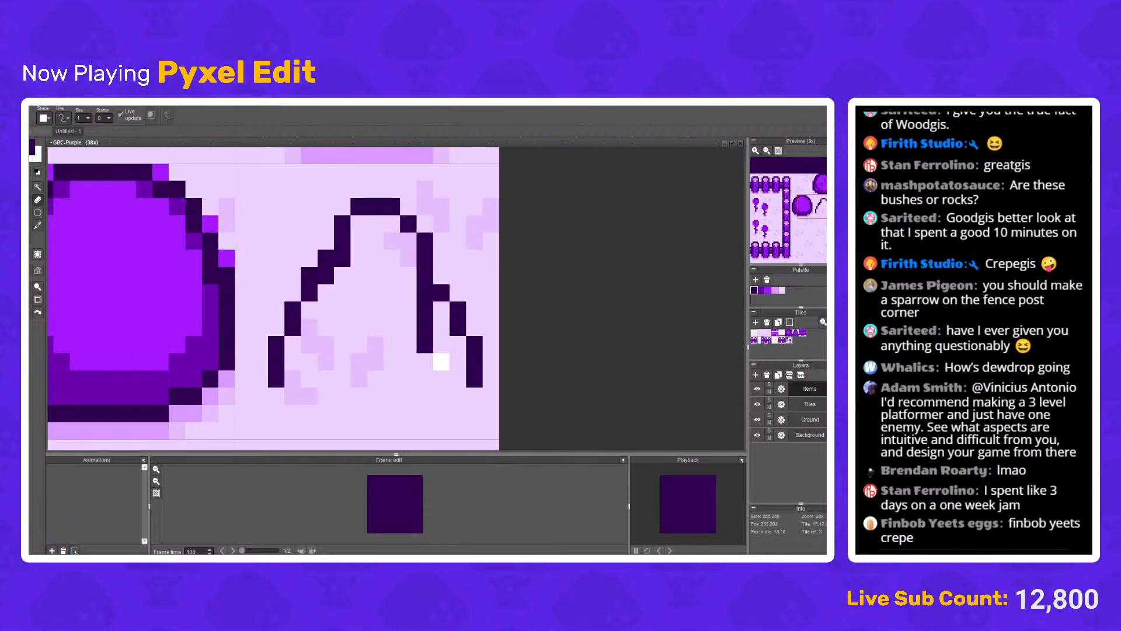
# Step: Extend the rock's inner crease diagonally with a darkest purple pixel at its lower end
pyautogui.scroll(-2, 326, 344)
pyautogui.scroll(3, 366, 341)
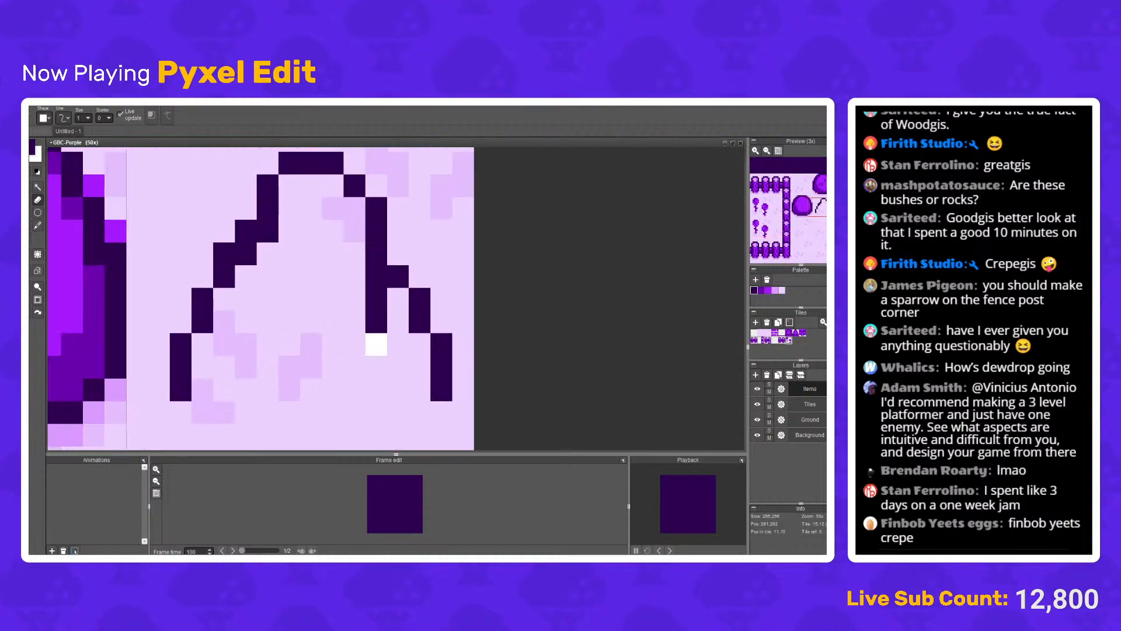
pyautogui.press('b')
pyautogui.moveTo(376, 321)
pyautogui.mouseDown()
pyautogui.moveTo(354, 344)
pyautogui.moveTo(376, 344)
pyautogui.moveTo(354, 321)
pyautogui.mouseUp()
pyautogui.press('e')
pyautogui.scroll(-1, 373, 327)
pyautogui.scroll(1, 410, 300)
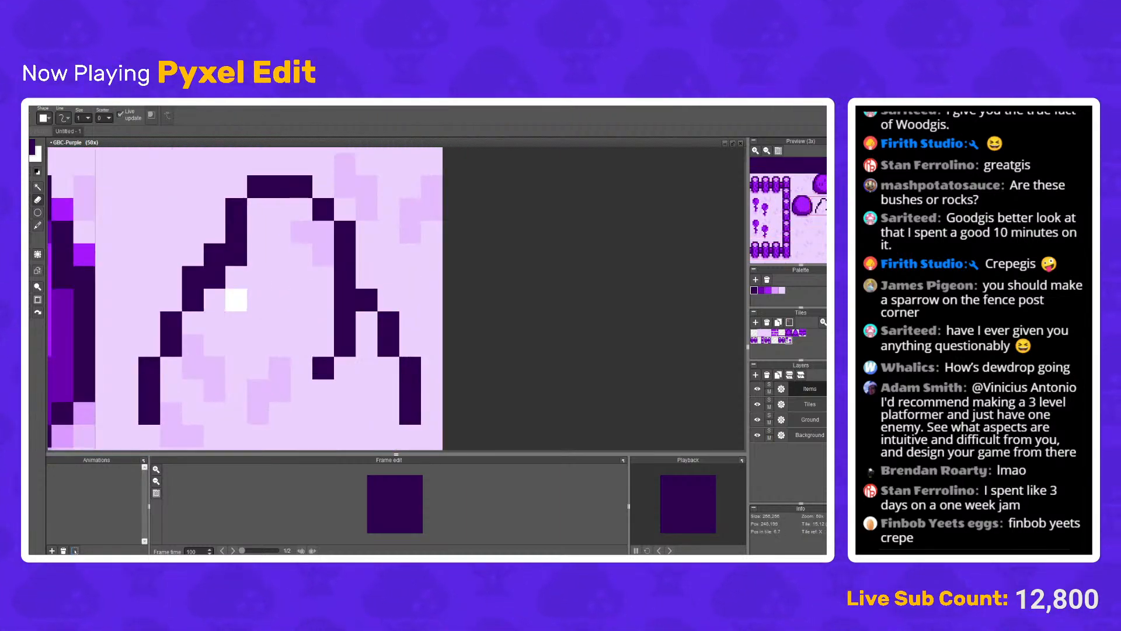
# Step: Select the left half of the rock outline and move it one pixel to the left
pyautogui.scroll(-5, 215, 257)
pyautogui.scroll(4, 143, 248)
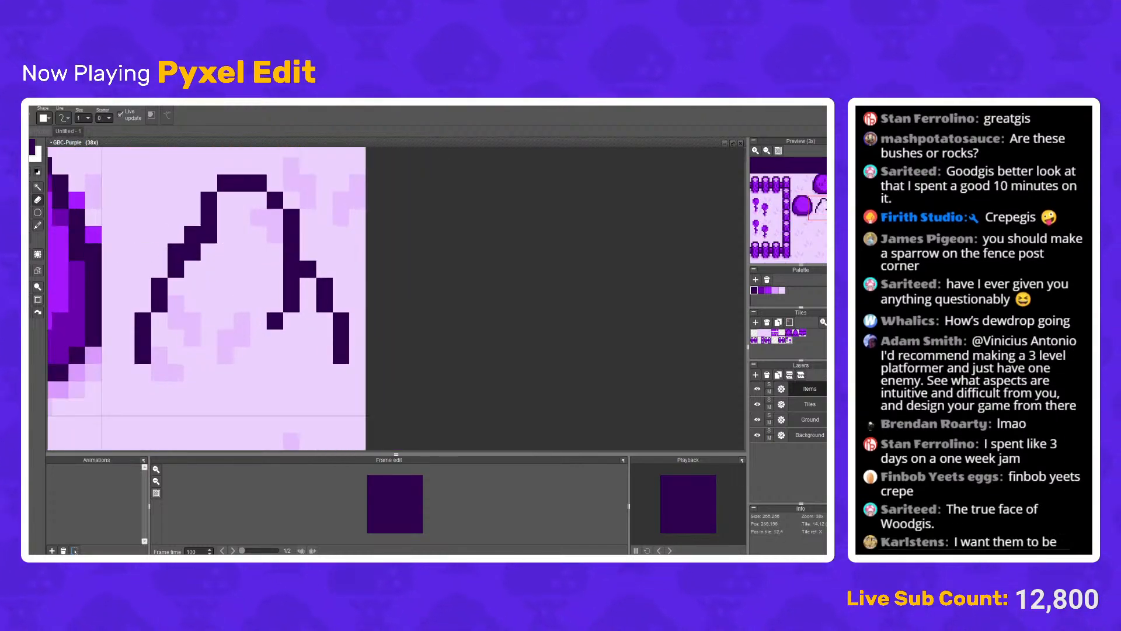
pyautogui.press('s')
pyautogui.moveTo(117, 156); pyautogui.dragTo(231, 364)
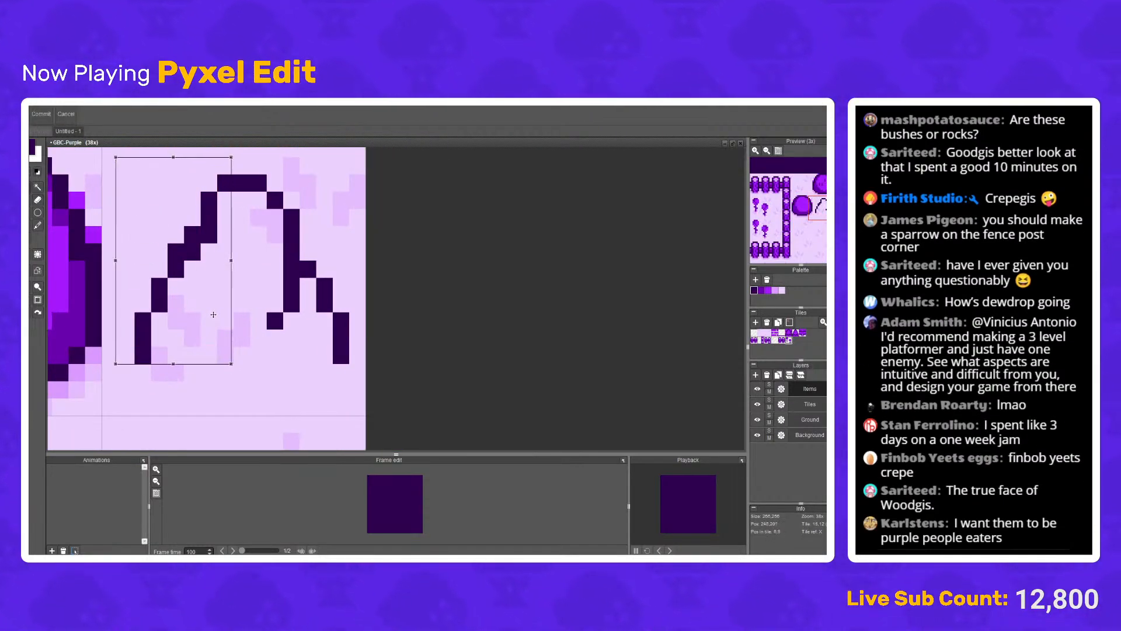
pyautogui.moveTo(213, 314); pyautogui.dragTo(202, 315)
pyautogui.press('Return')
# Step: Bridge the gap in the rock's top outline with the darkest purple
pyautogui.click(38, 226)
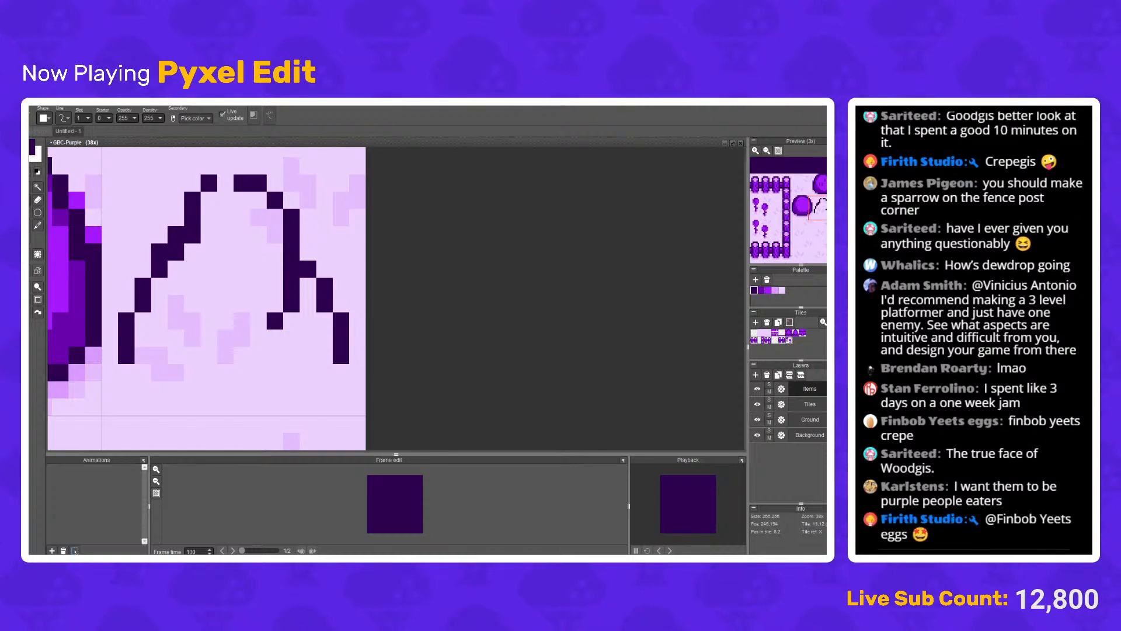
pyautogui.scroll(-4, 226, 182)
pyautogui.scroll(2, 226, 183)
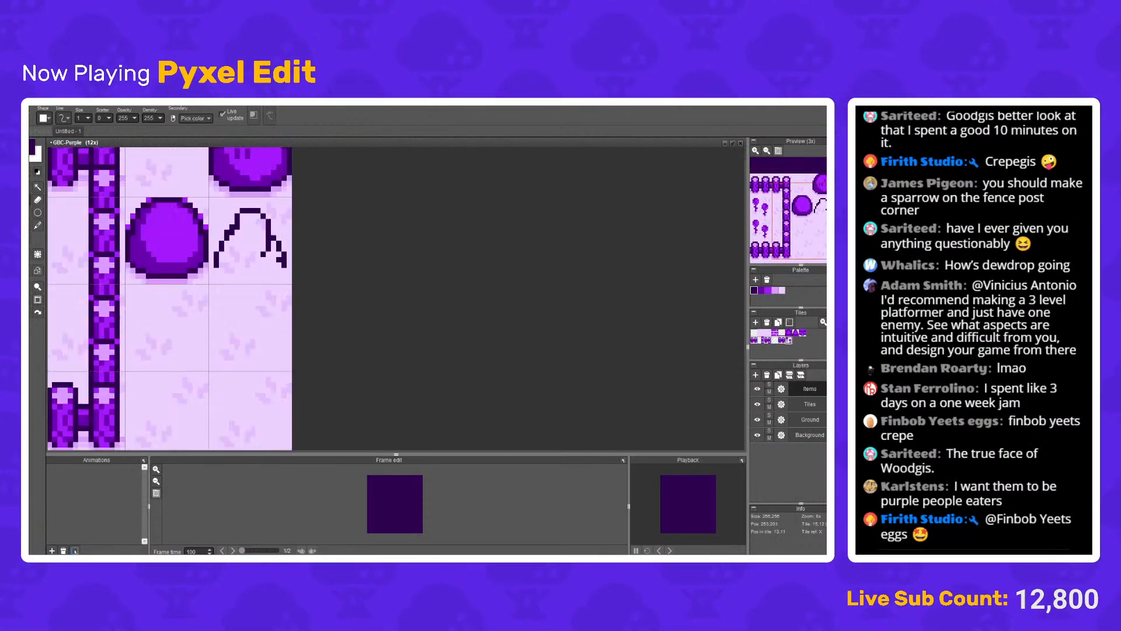
pyautogui.scroll(3, 246, 234)
pyautogui.scroll(-1, 148, 272)
pyautogui.click(148, 272)
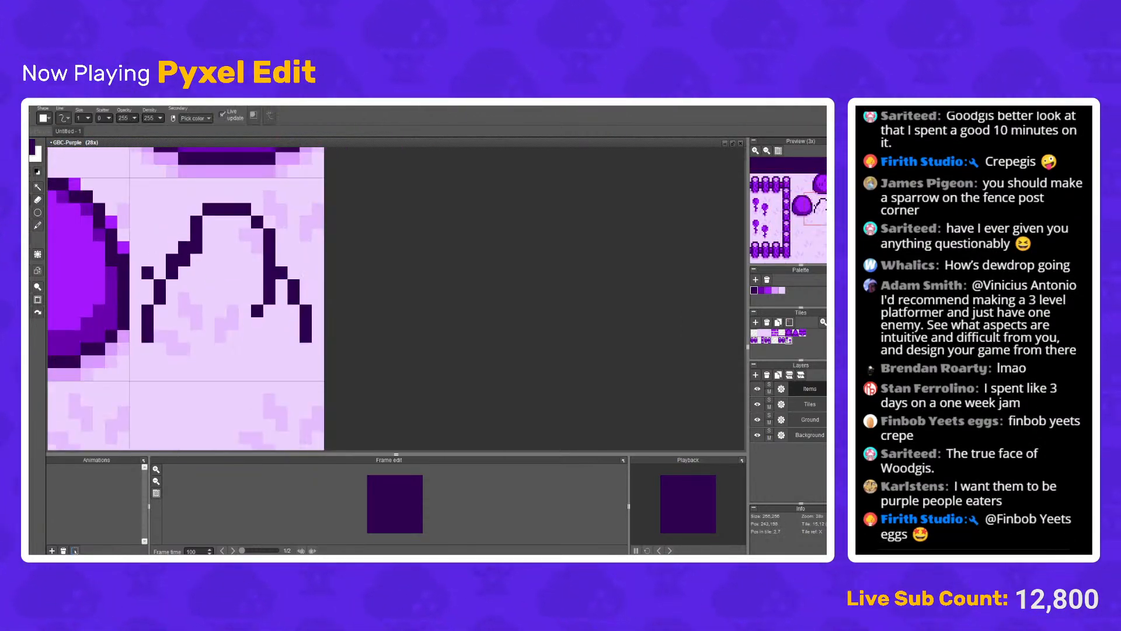
# Step: Close the rock's base with a light purple row and fill its interior with the same light purple
pyautogui.click(26, 225)
pyautogui.scroll(-3, 144, 233)
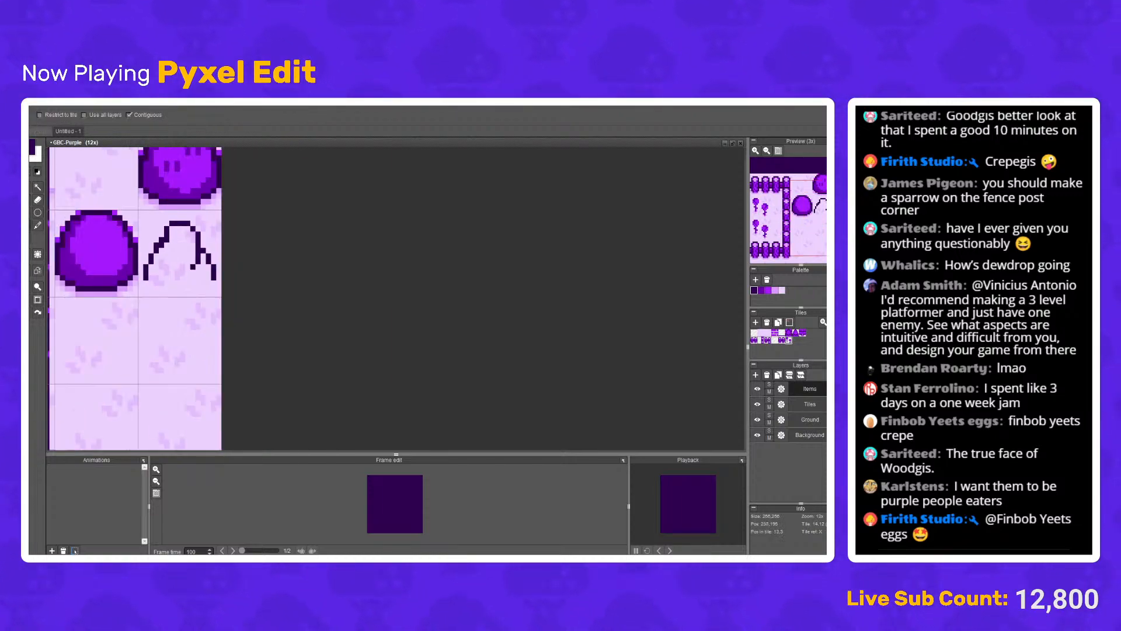
pyautogui.scroll(-1, 114, 244)
pyautogui.scroll(4, 114, 243)
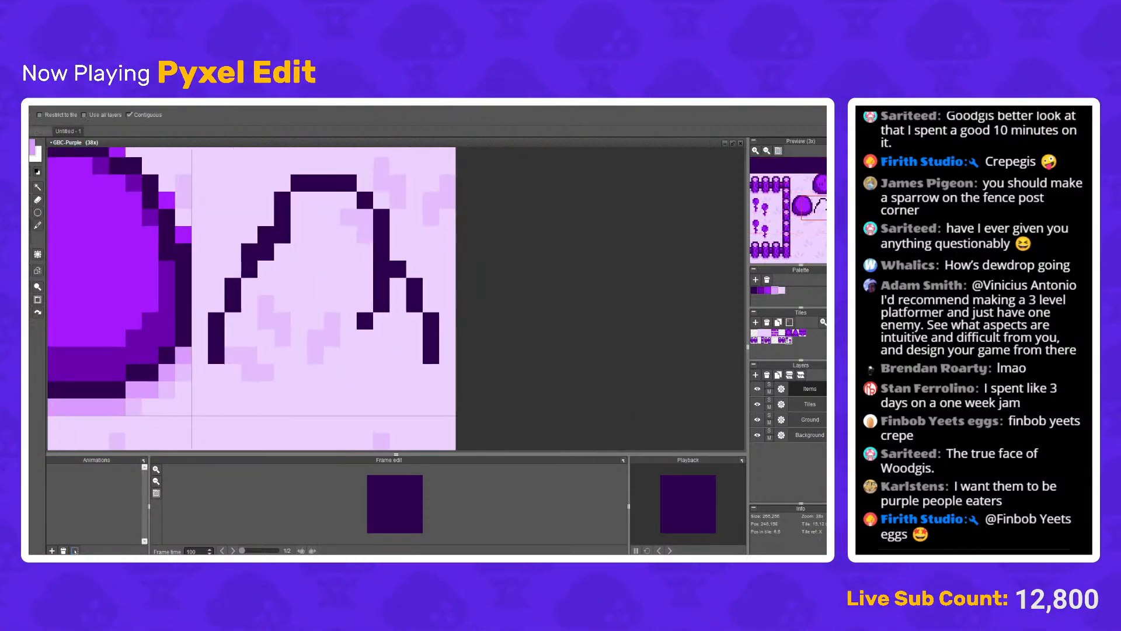
pyautogui.scroll(1, 113, 244)
pyautogui.click(38, 200)
pyautogui.moveTo(212, 386); pyautogui.dragTo(451, 386)
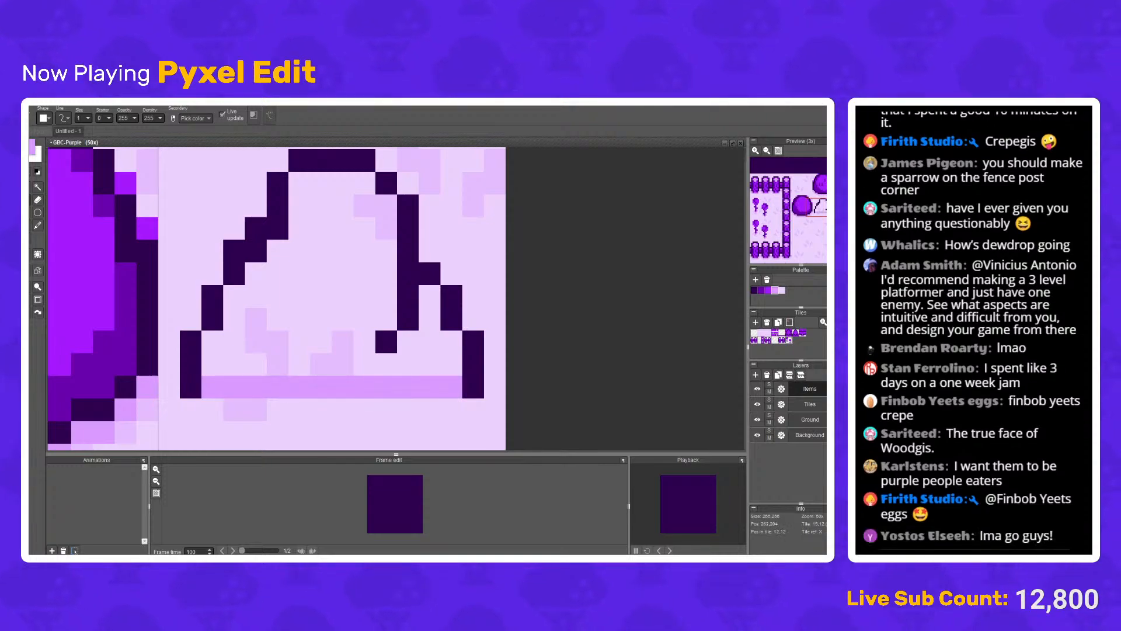
pyautogui.press('f')
pyautogui.click(348, 287)
pyautogui.scroll(-4, 348, 287)
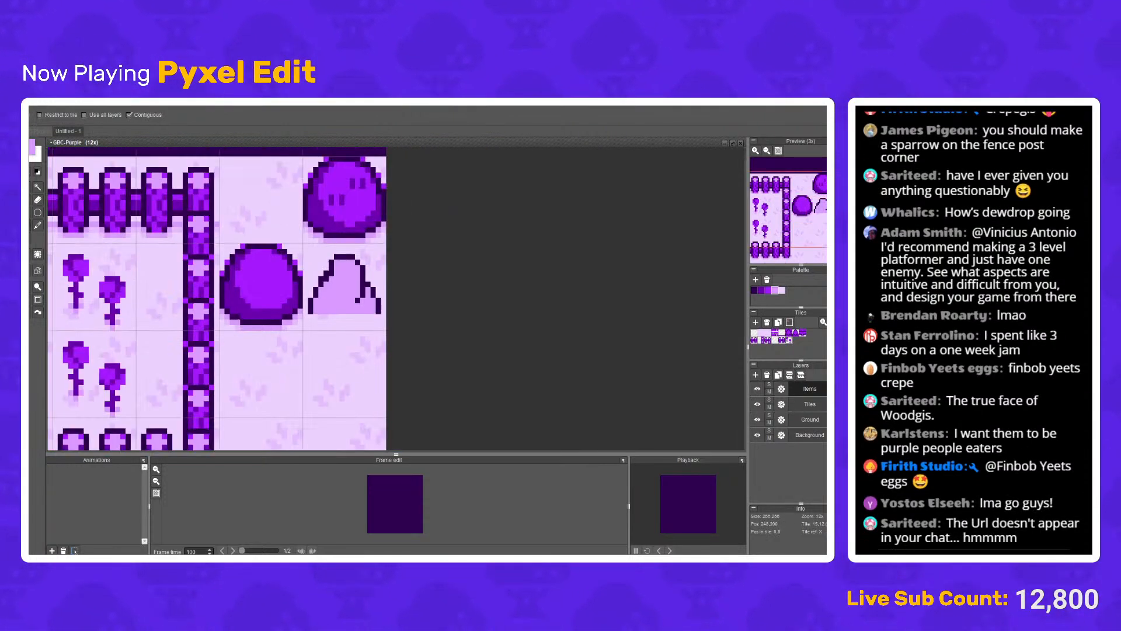
# Step: Soften the stepped corners along the rock's outer slopes with bright purple pixels sampled from the plain bush
pyautogui.scroll(4, 349, 287)
pyautogui.press('b')
pyautogui.keyDown('alt'); pyautogui.click(144, 228); pyautogui.keyUp('alt')
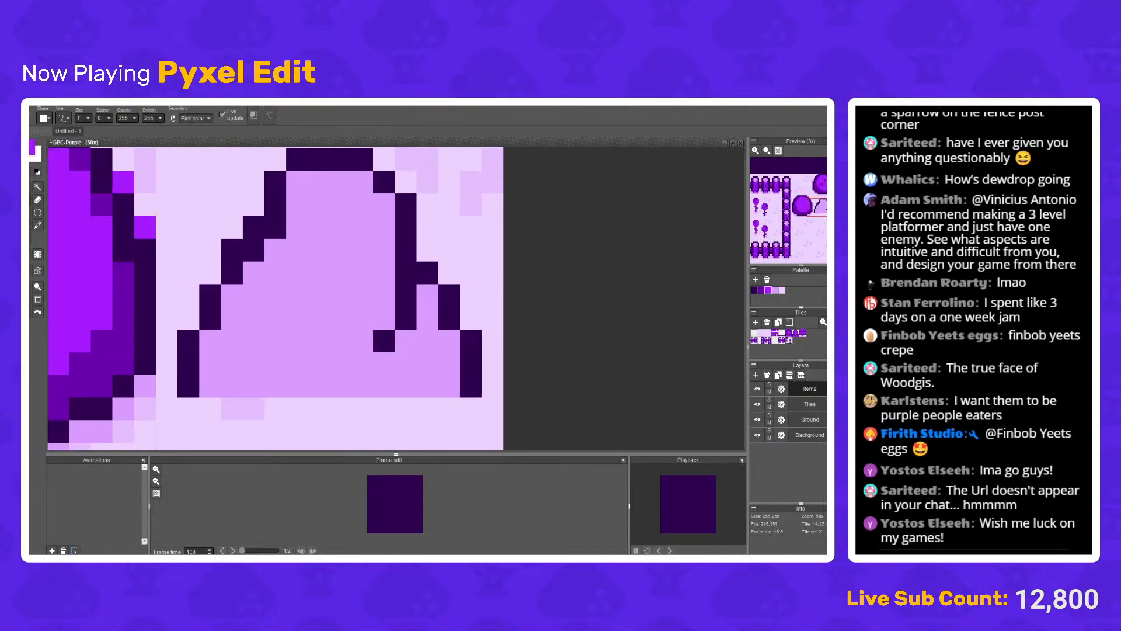
pyautogui.click(254, 227)
pyautogui.click(232, 250)
pyautogui.click(384, 295)
pyautogui.click(470, 318)
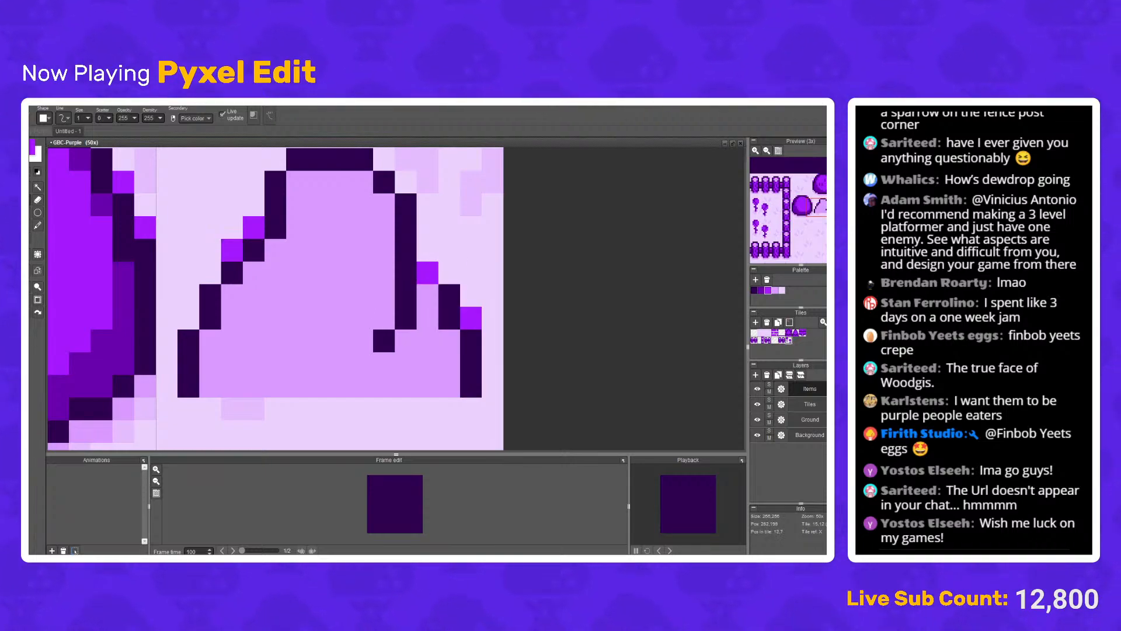
pyautogui.click(428, 250)
pyautogui.click(188, 318)
# Step: Soften the right corner of the rock's peak and add a bright purple pixel inside its right edge
pyautogui.scroll(-4, 350, 233)
pyautogui.scroll(3, 350, 233)
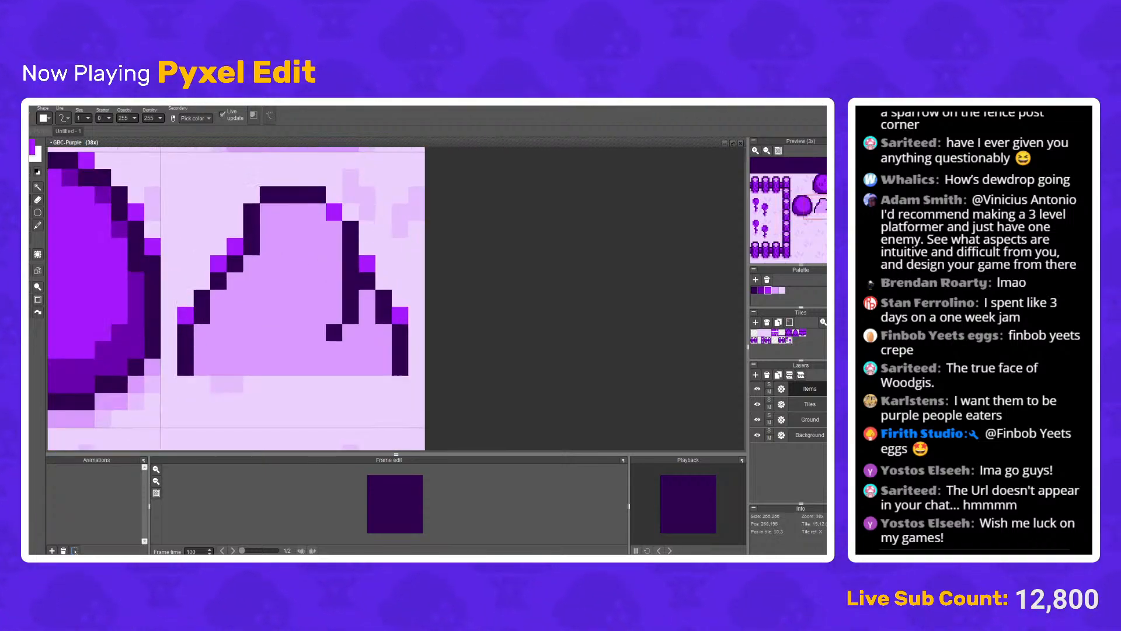
pyautogui.click(334, 194)
pyautogui.click(350, 210)
pyautogui.click(350, 245)
pyautogui.scroll(1, 351, 245)
pyautogui.scroll(-2, 338, 251)
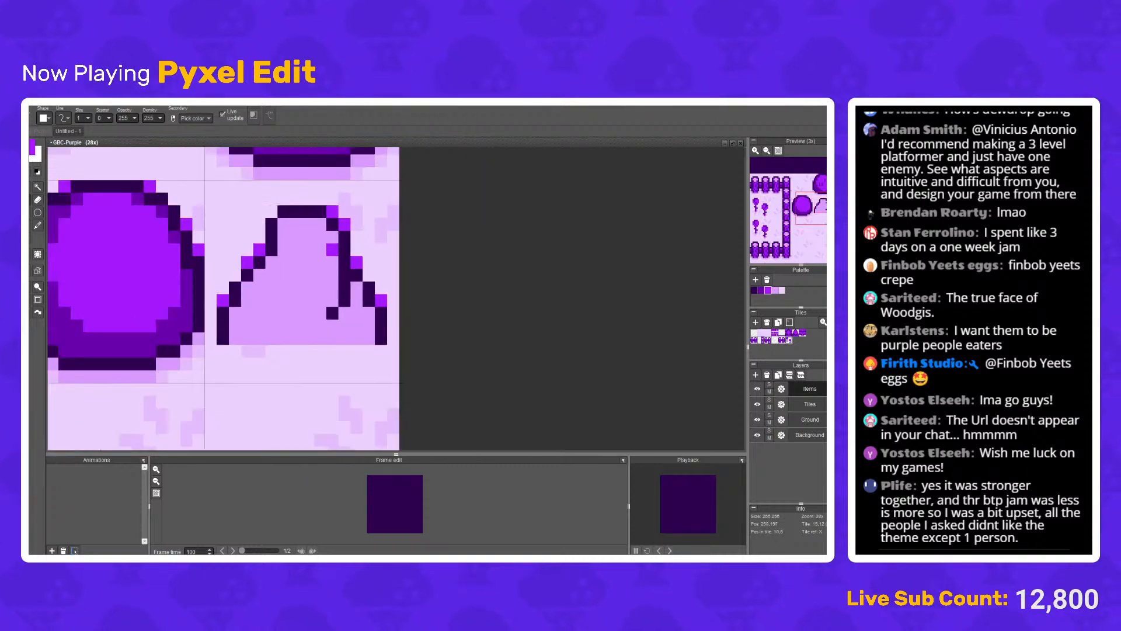
# Step: Shade the rock's main face with a bright purple diagonal band from the upper right edge down to the lower left corner
pyautogui.scroll(1, 326, 257)
pyautogui.scroll(-1, 280, 246)
pyautogui.scroll(1, 281, 245)
pyautogui.moveTo(285, 230)
pyautogui.mouseDown()
pyautogui.moveTo(219, 333)
pyautogui.moveTo(169, 366)
pyautogui.moveTo(185, 366)
pyautogui.mouseUp()
pyautogui.click(275, 306)
pyautogui.click(151, 333)
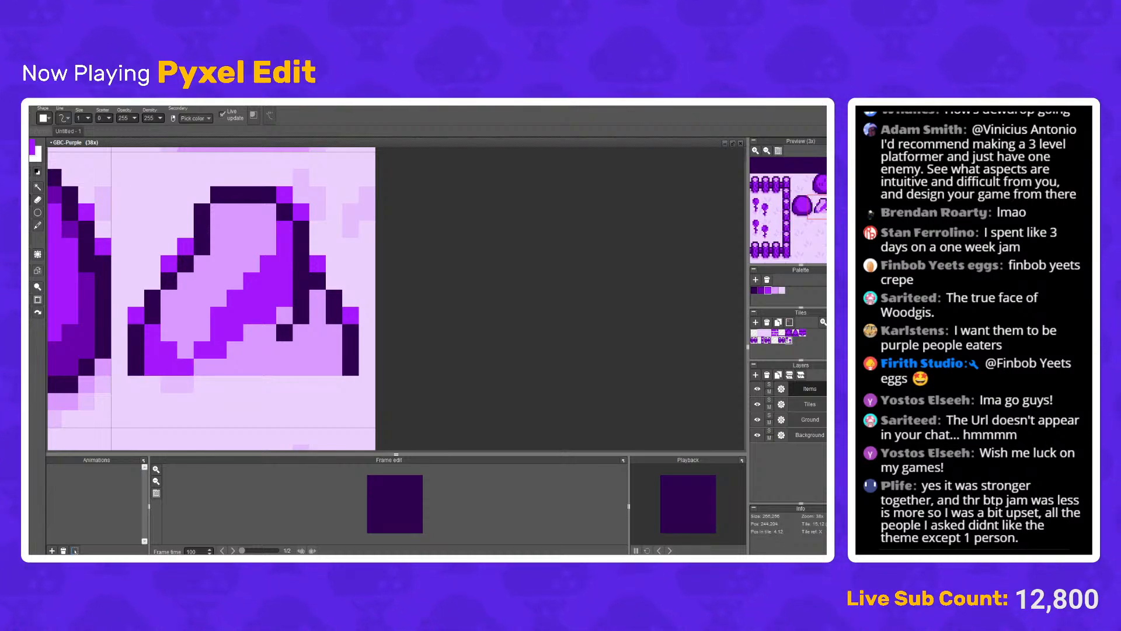
# Step: Shade the lower right part of the rock's small side face in bright purple
pyautogui.click(318, 367)
pyautogui.moveTo(317, 349); pyautogui.dragTo(302, 367)
pyautogui.click(335, 367)
pyautogui.click(333, 333)
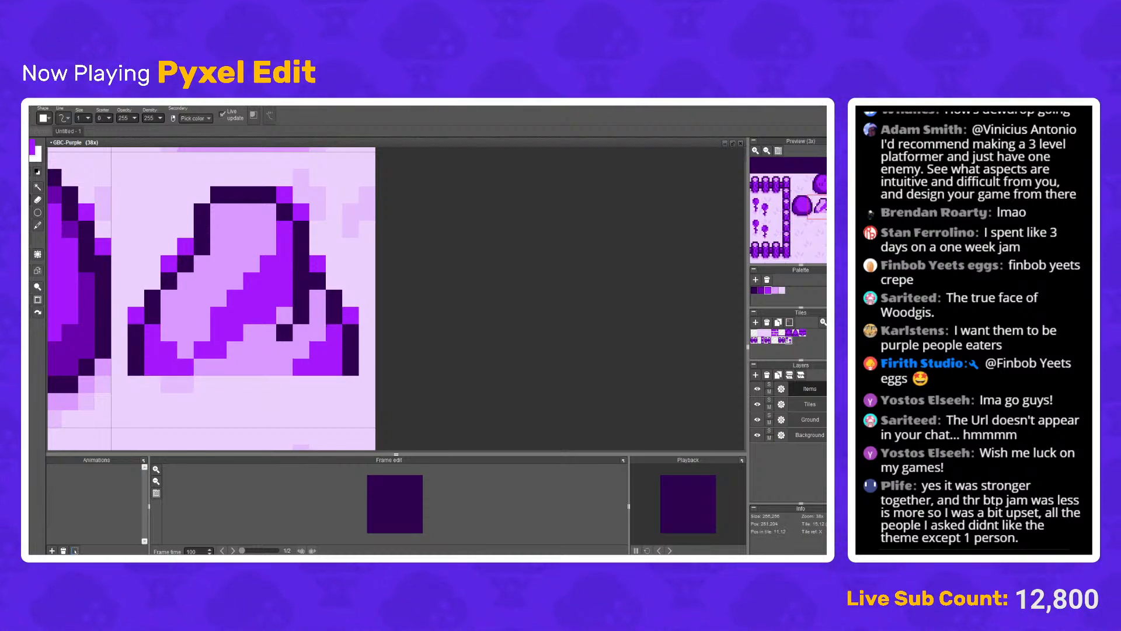
pyautogui.click(284, 366)
# Step: Add darkest purple corner pixels to the rock's base and paint a bright purple row between them
pyautogui.scroll(-10, 280, 292)
pyautogui.scroll(8, 325, 300)
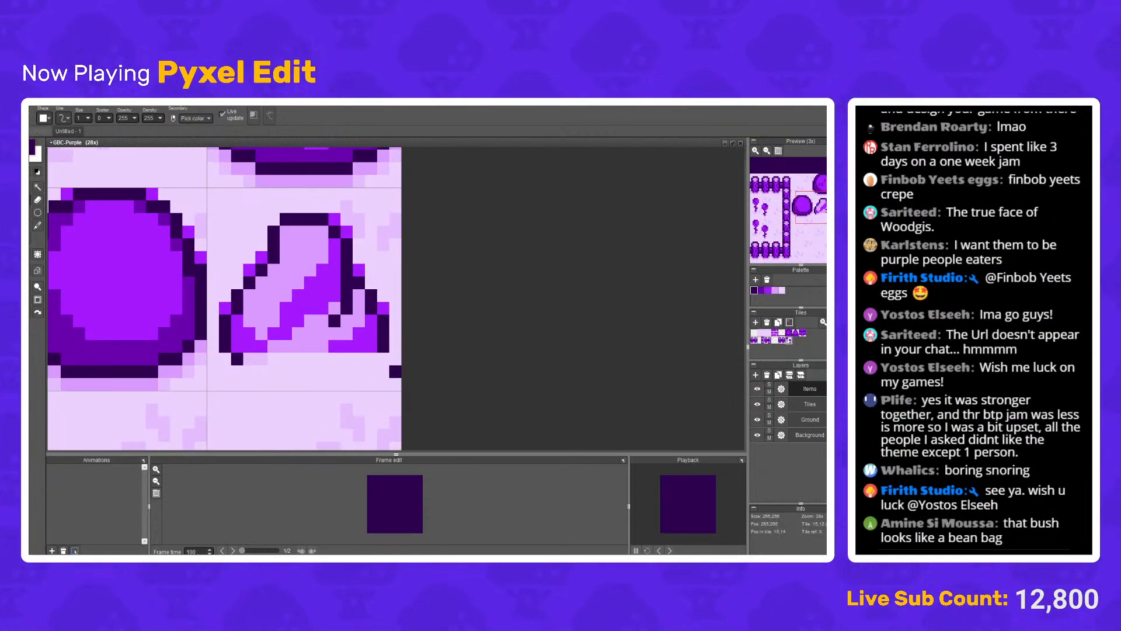
pyautogui.click(371, 359)
pyautogui.keyDown('alt'); pyautogui.click(371, 347); pyautogui.keyUp('alt')
pyautogui.moveTo(359, 359); pyautogui.dragTo(245, 359)
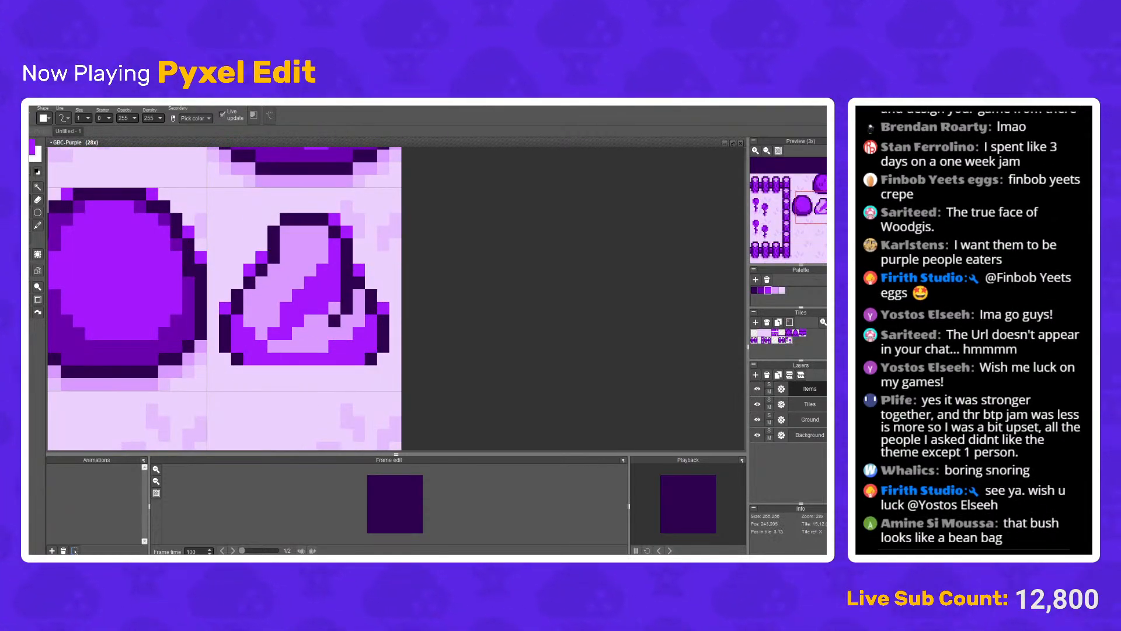
# Step: Paint a pale purple ground shadow along the rock's lower edge, matching the plain bush's shadow
pyautogui.scroll(-6, 323, 333)
pyautogui.scroll(5, 314, 247)
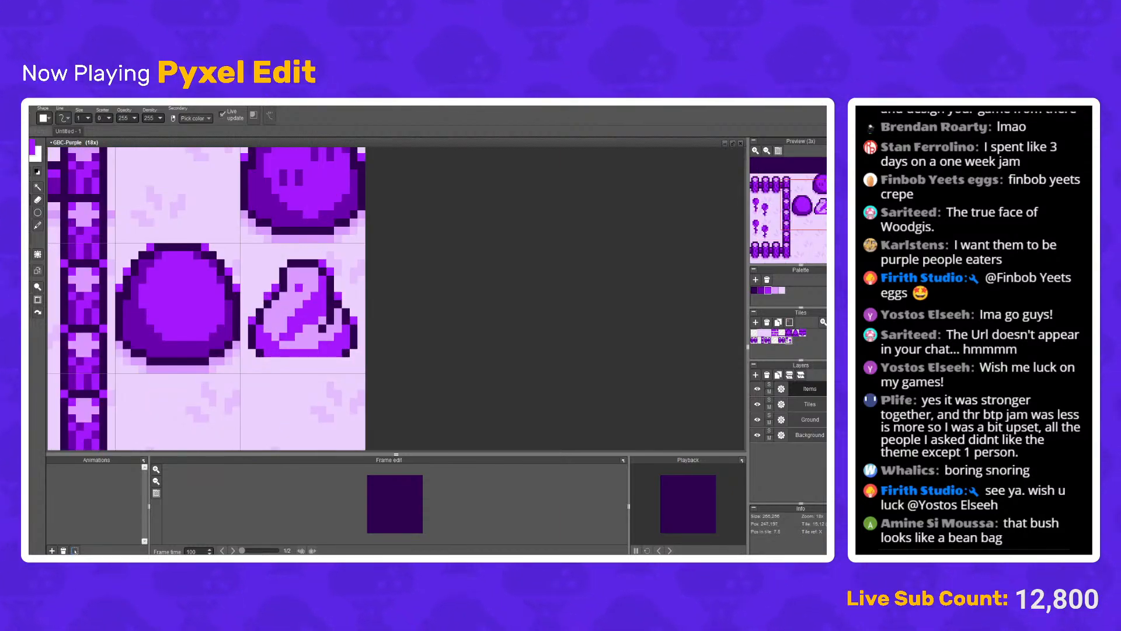
pyautogui.scroll(2, 296, 289)
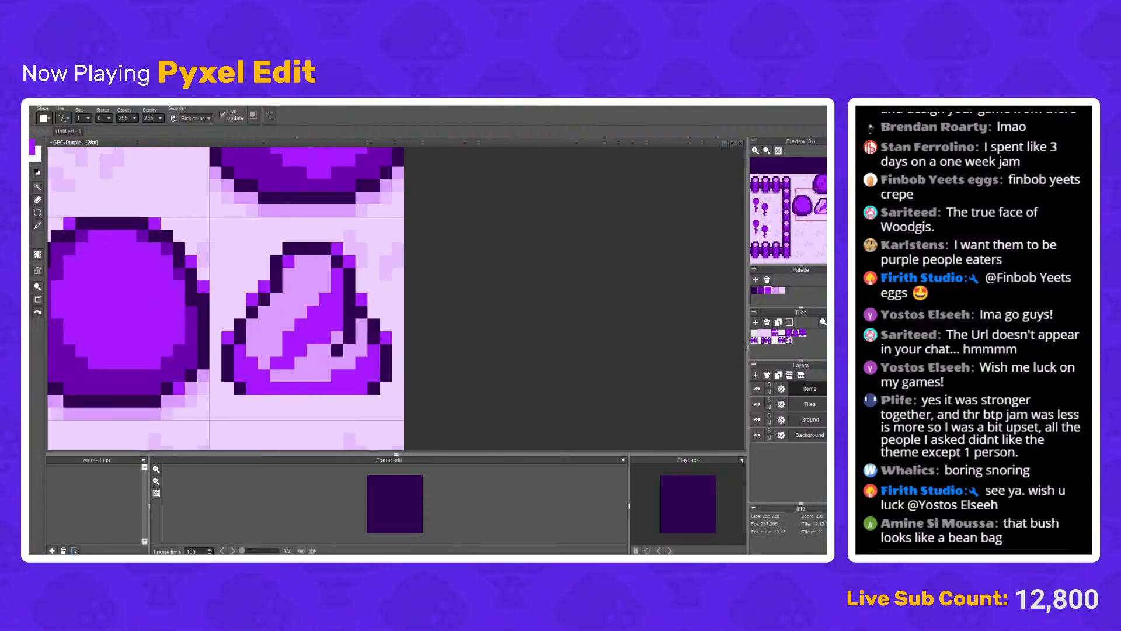
pyautogui.keyDown('alt'); pyautogui.click(203, 375); pyautogui.keyUp('alt')
pyautogui.click(227, 388)
pyautogui.click(240, 402)
pyautogui.moveTo(252, 401); pyautogui.dragTo(373, 401)
pyautogui.click(179, 413)
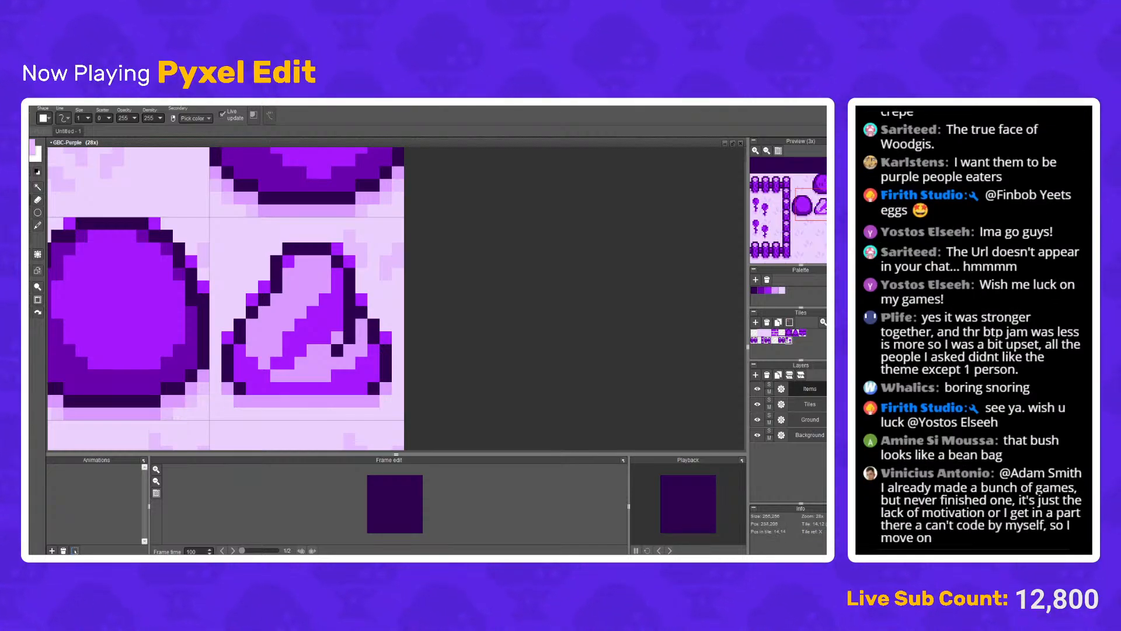
pyautogui.scroll(-4, 387, 397)
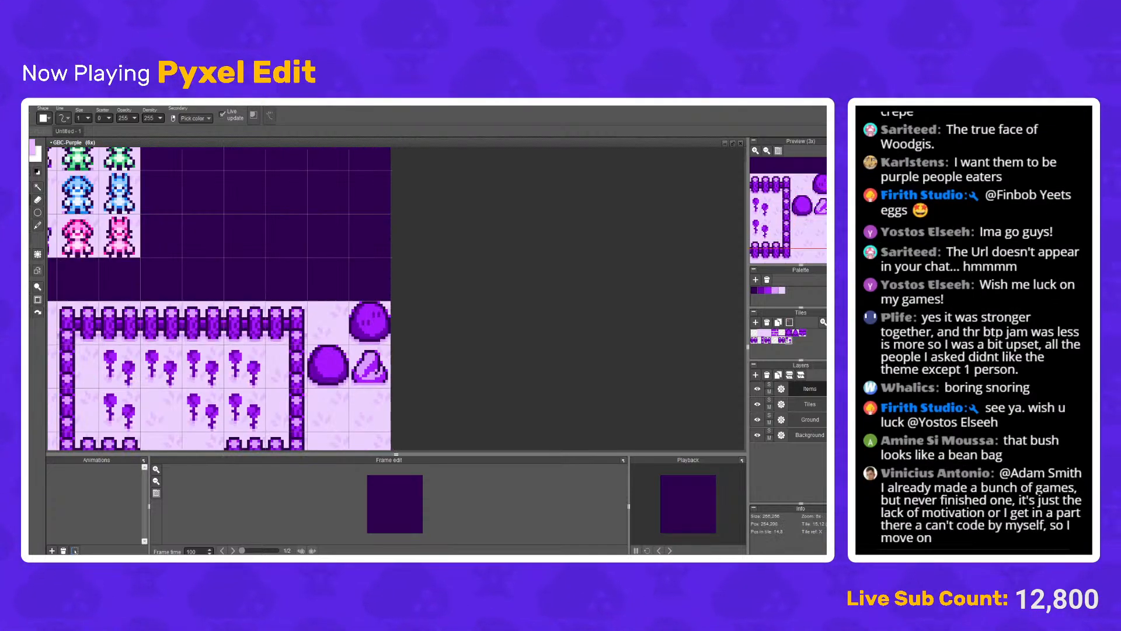
pyautogui.scroll(4, 374, 362)
pyautogui.scroll(-2, 242, 297)
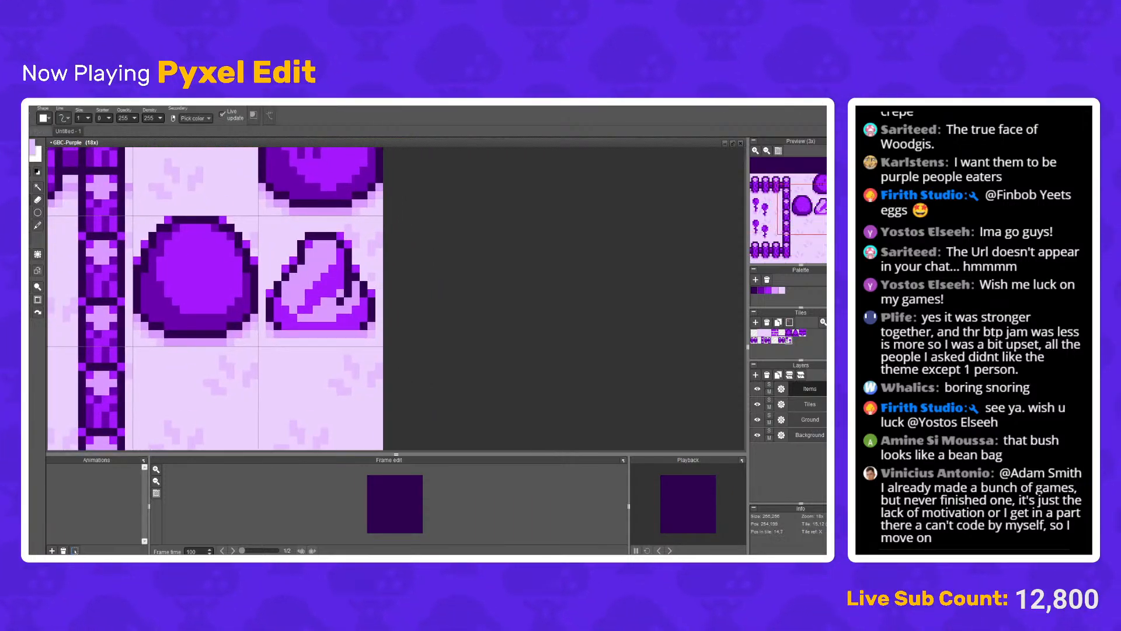
# Step: Undo the last pen stroke on the rock
pyautogui.scroll(1, 242, 297)
pyautogui.scroll(2, 371, 279)
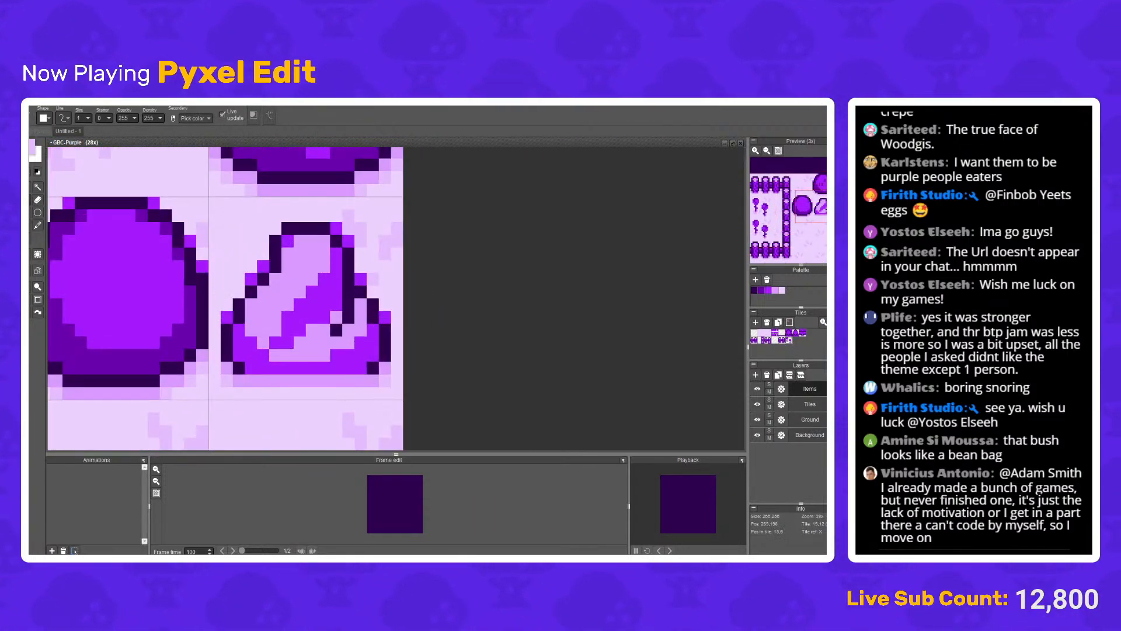
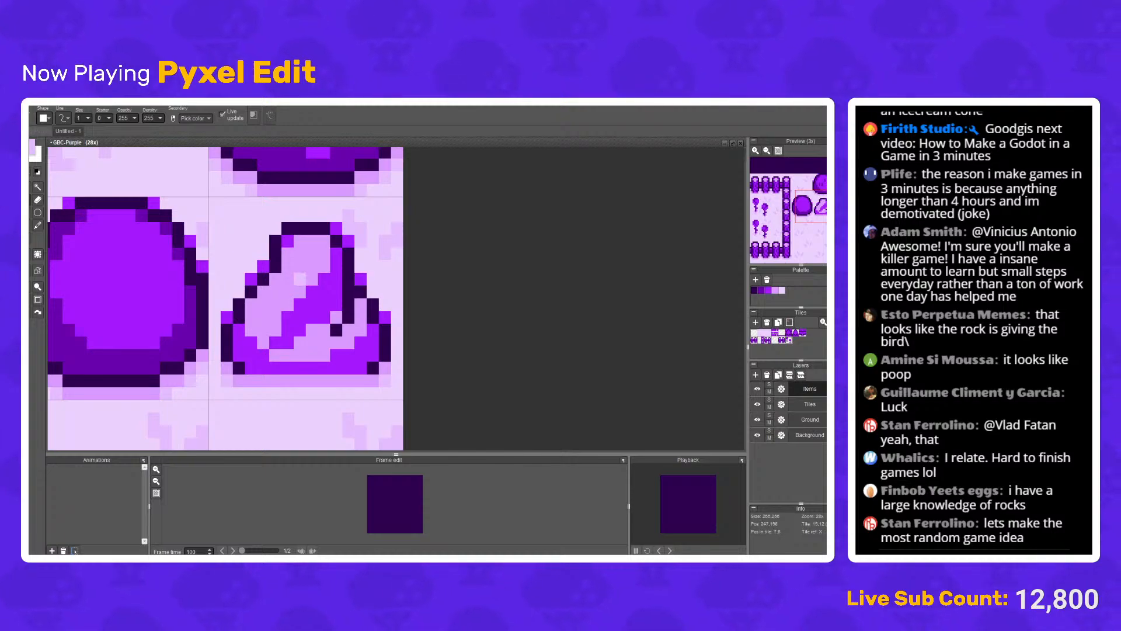
pyautogui.scroll(1, 236, 292)
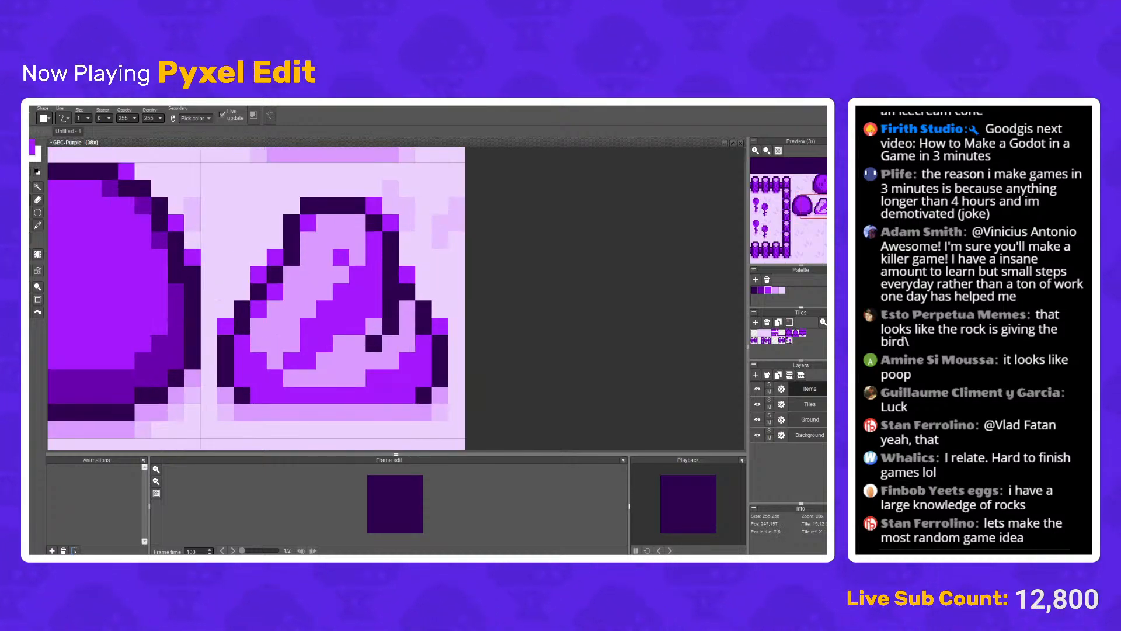
pyautogui.scroll(-5, 233, 234)
pyautogui.scroll(4, 233, 234)
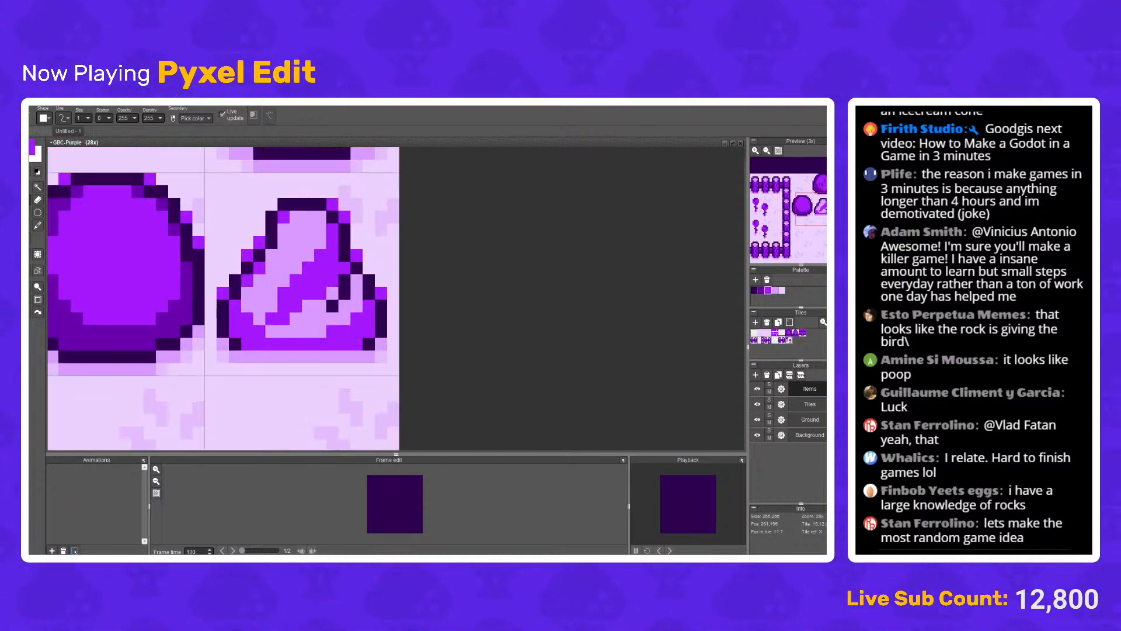
pyautogui.scroll(2, 333, 292)
pyautogui.hotkey('ctrl', 'z')
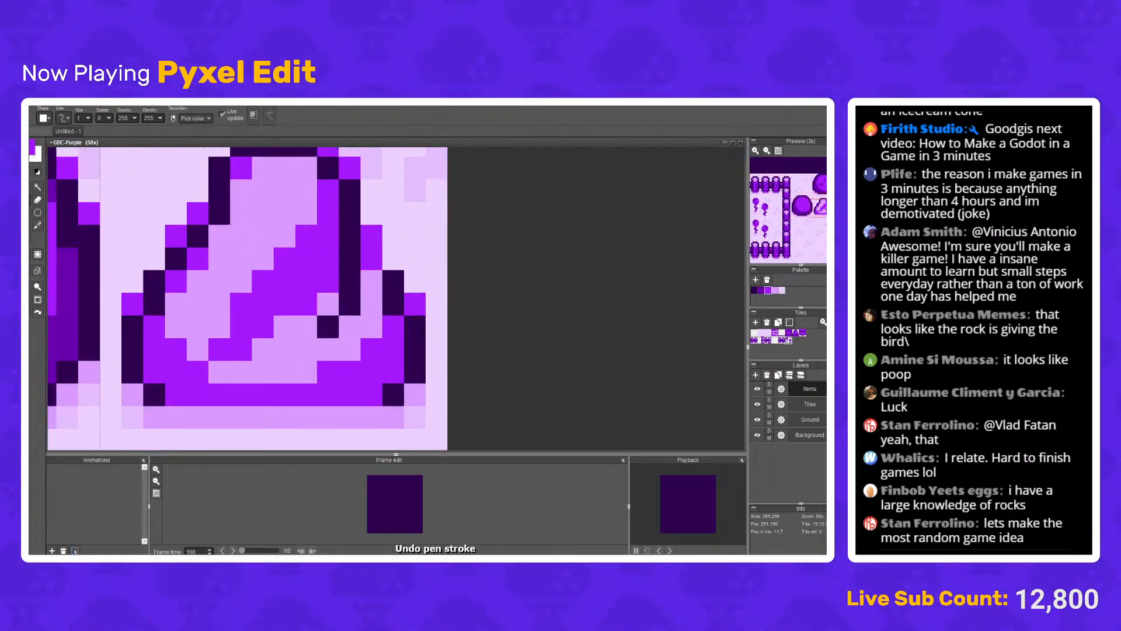
# Step: Darken the inner lower corners of the rock's base with dark purple pixels on both sides
pyautogui.scroll(-3, 353, 280)
pyautogui.scroll(4, 353, 281)
pyautogui.scroll(-3, 272, 327)
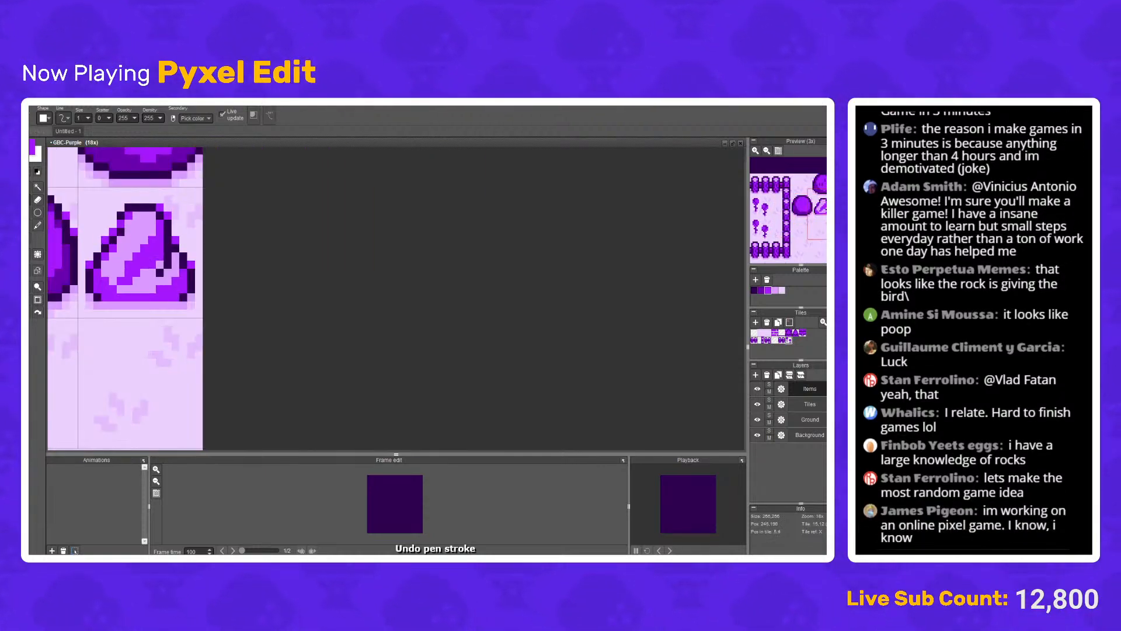
pyautogui.scroll(1, 272, 327)
pyautogui.click(138, 315)
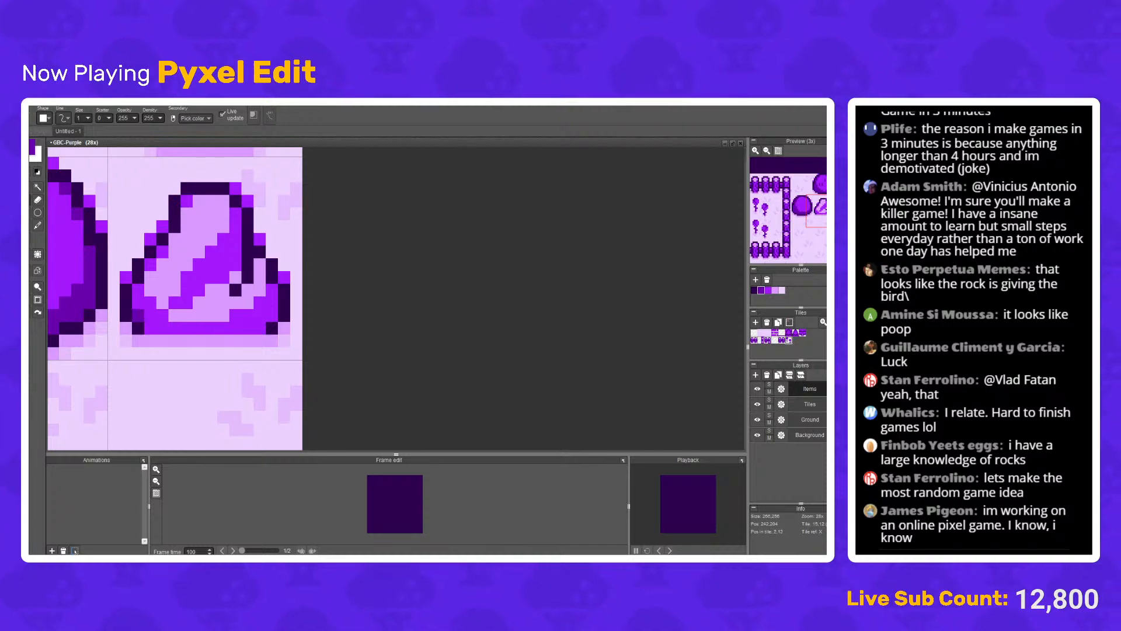
pyautogui.click(150, 328)
pyautogui.click(273, 316)
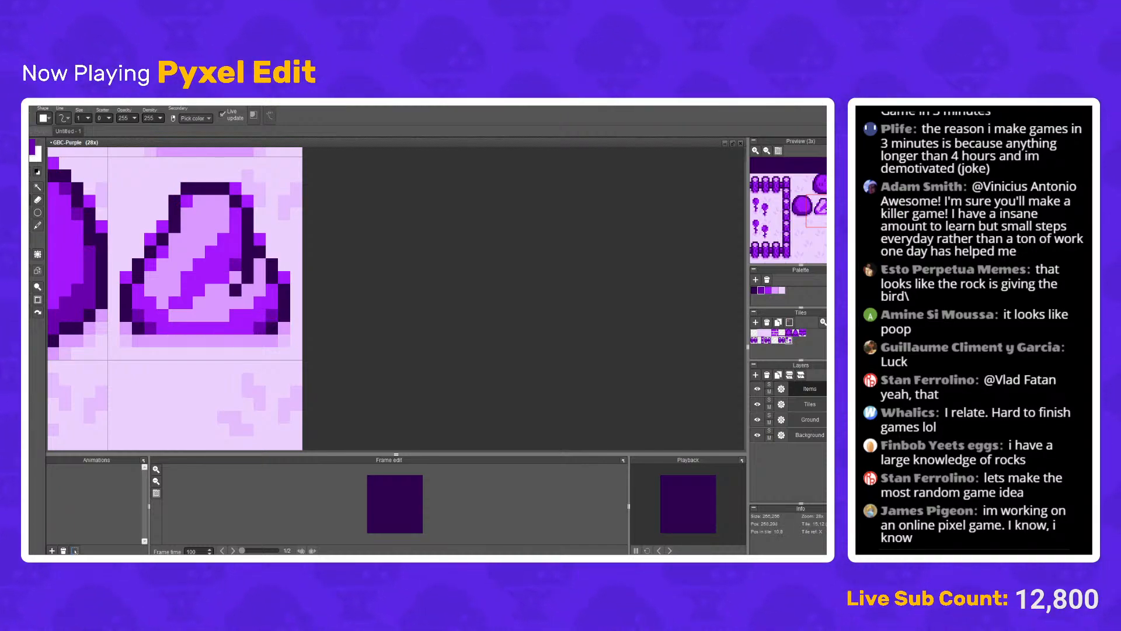
# Step: Shade the lower edge of the main face's bright diagonal band in dark purple
pyautogui.moveTo(236, 264)
pyautogui.mouseDown()
pyautogui.moveTo(235, 277)
pyautogui.moveTo(187, 302)
pyautogui.mouseUp()
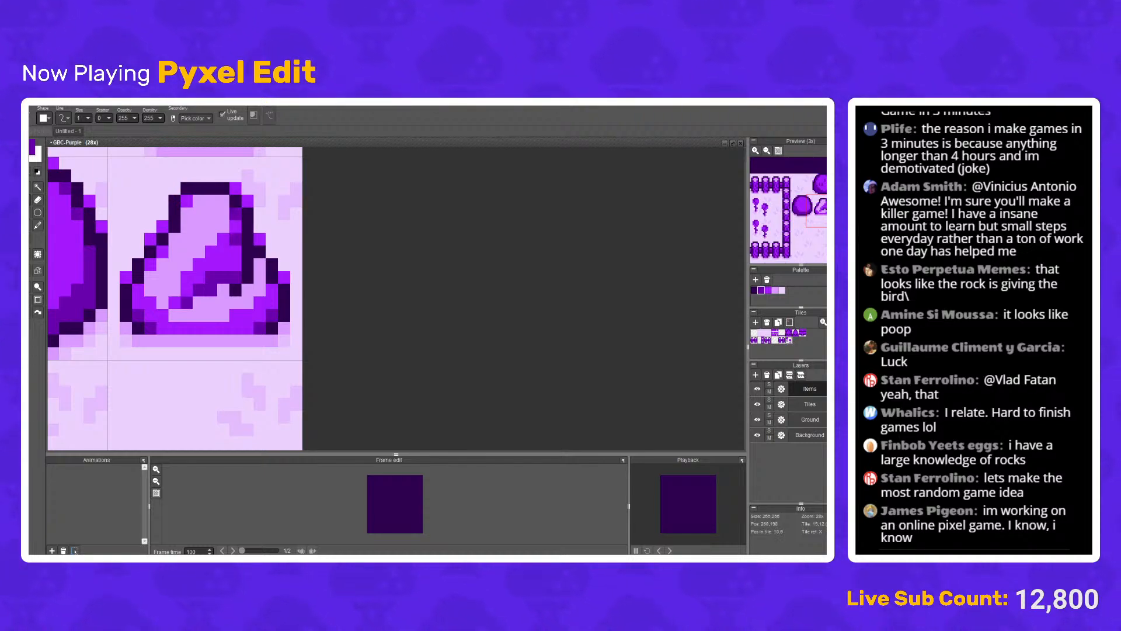
pyautogui.scroll(-5, 227, 240)
pyautogui.scroll(5, 228, 240)
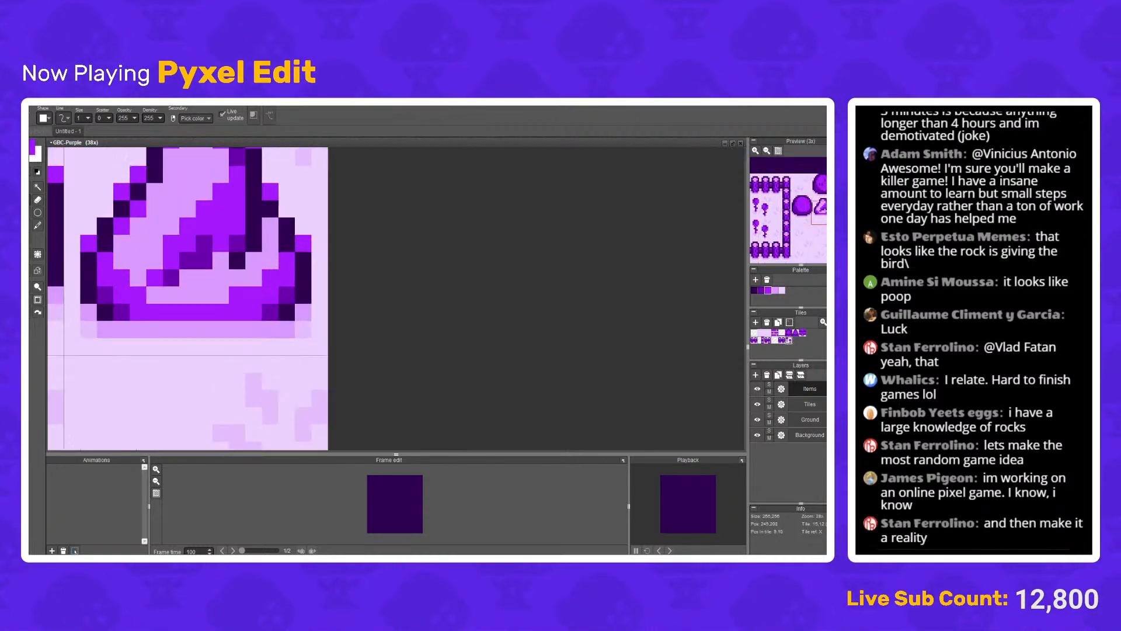
# Step: Try extending the dark purple shading over the lower right of the main face's diagonal band
pyautogui.scroll(-3, 224, 228)
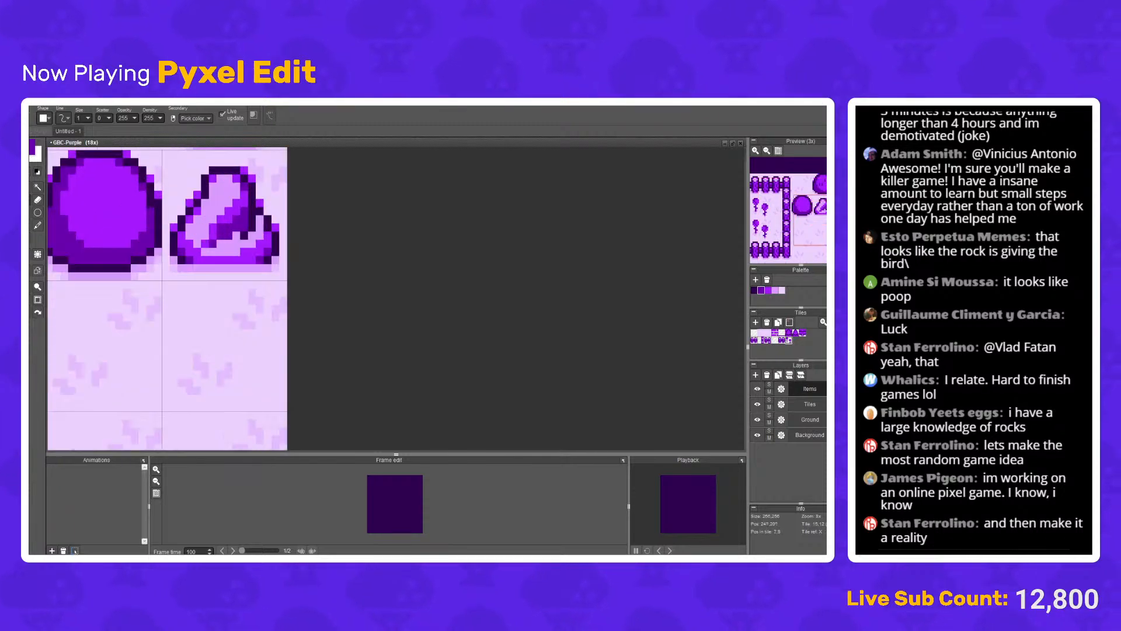
pyautogui.scroll(3, 233, 239)
pyautogui.scroll(-5, 257, 257)
pyautogui.scroll(5, 281, 278)
pyautogui.scroll(-5, 292, 265)
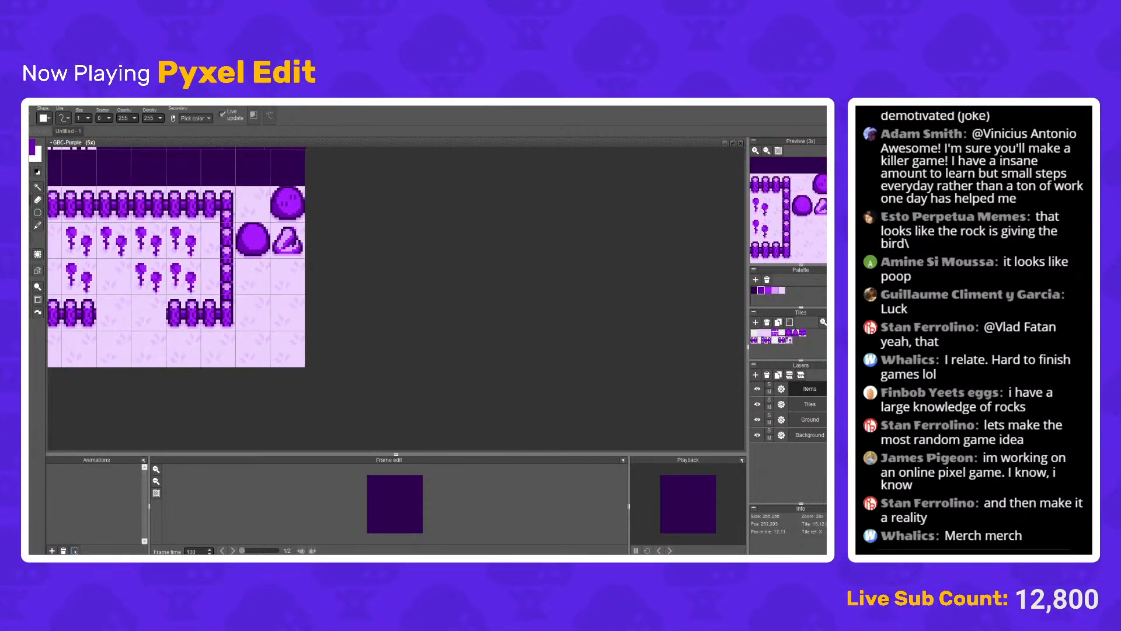
pyautogui.scroll(7, 286, 271)
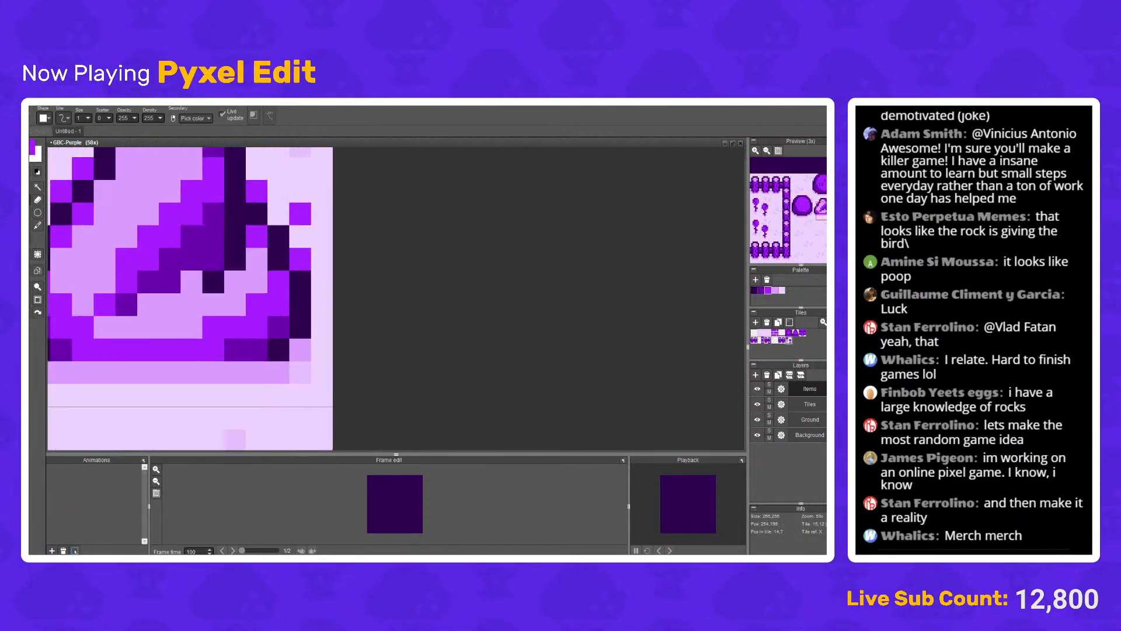
pyautogui.scroll(-8, 280, 251)
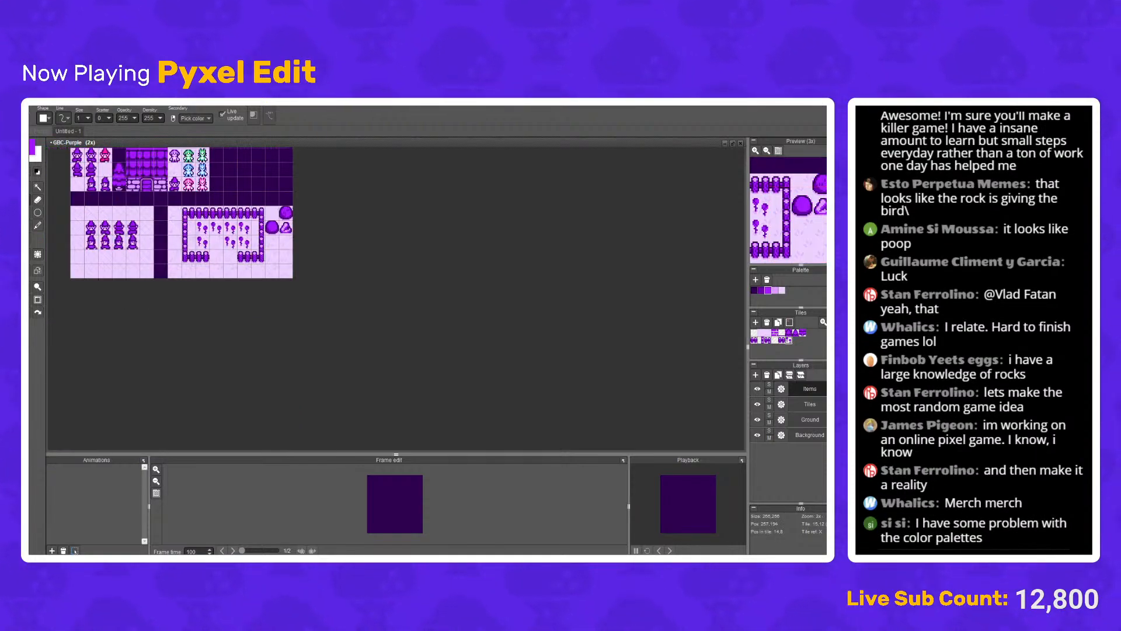
pyautogui.scroll(8, 286, 227)
pyautogui.hotkey('ctrl', 'z')
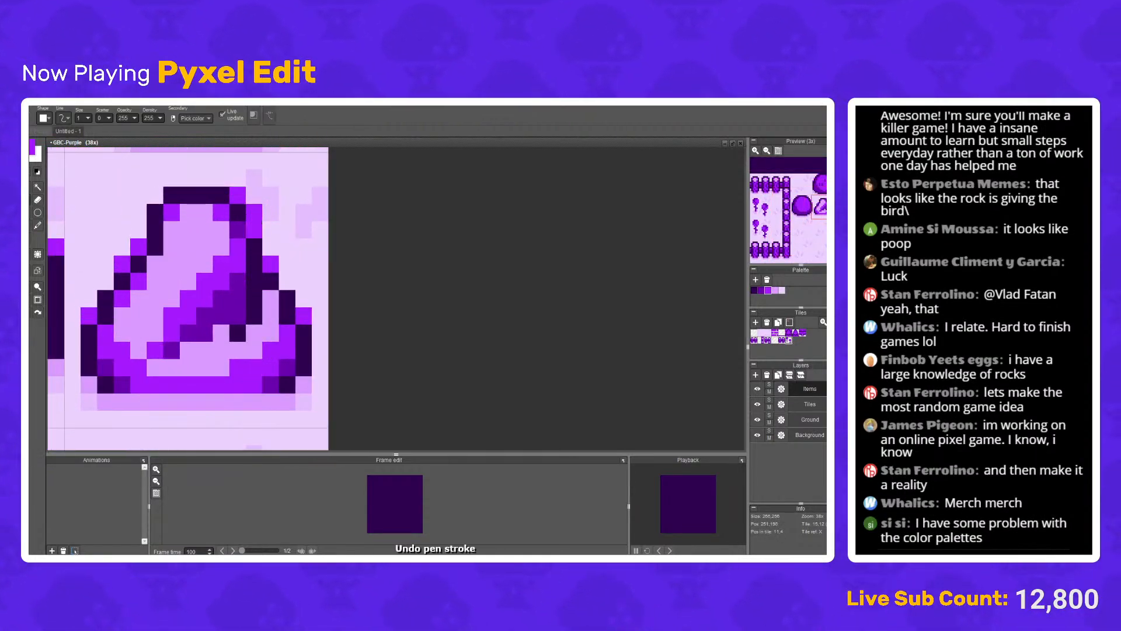
pyautogui.hotkey('ctrl', 'z')
pyautogui.hotkey('ctrl', 'z')
pyautogui.hotkey('ctrl', 'z')
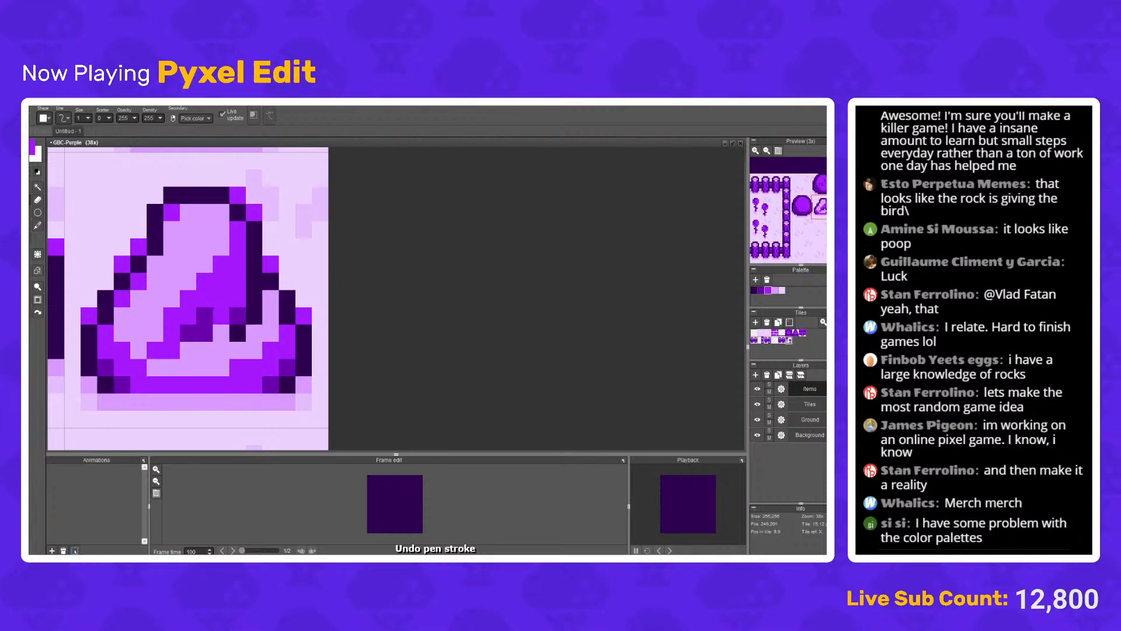
# Step: Paint dark purple pixels inside the rock's upper right outline and extend the band's lower shading to the outline
pyautogui.keyDown('alt'); pyautogui.click(220, 315); pyautogui.keyUp('alt')
pyautogui.click(238, 230)
pyautogui.click(254, 264)
pyautogui.scroll(-8, 254, 264)
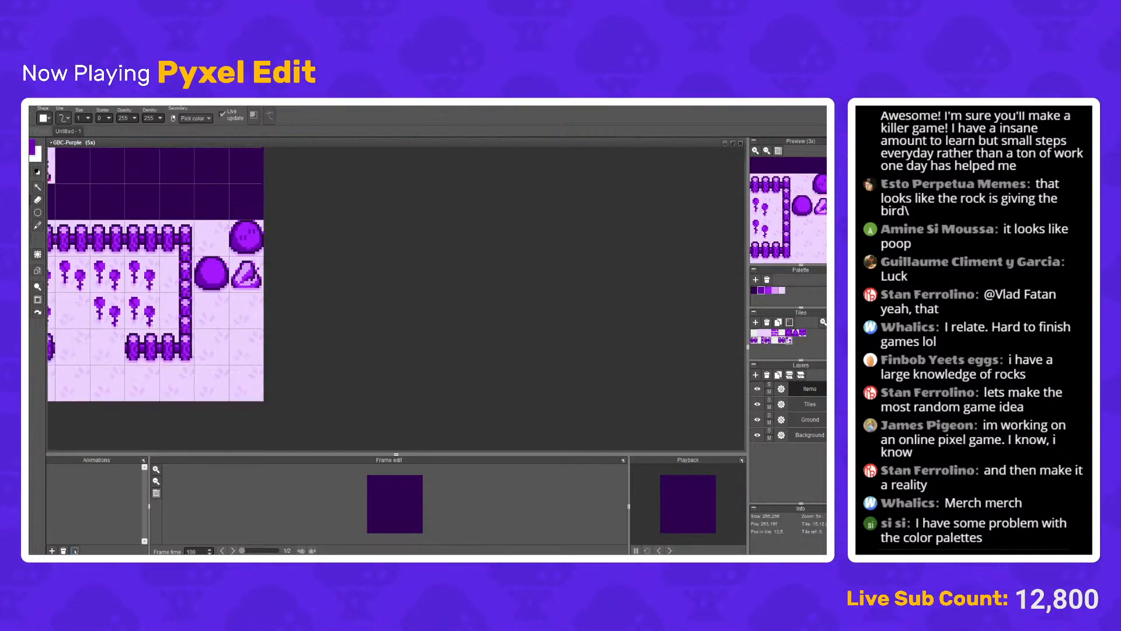
pyautogui.scroll(1, 254, 265)
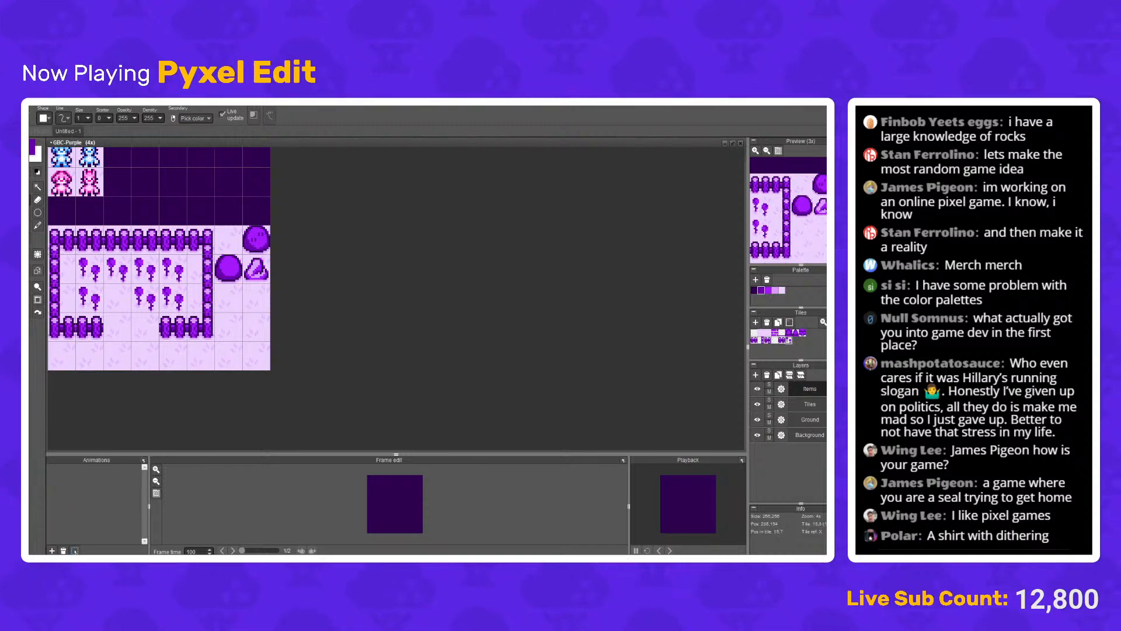
# Step: Erase the main rock's right outline and the small side face's upper outline, and pick the darkest purple
pyautogui.scroll(10, 257, 270)
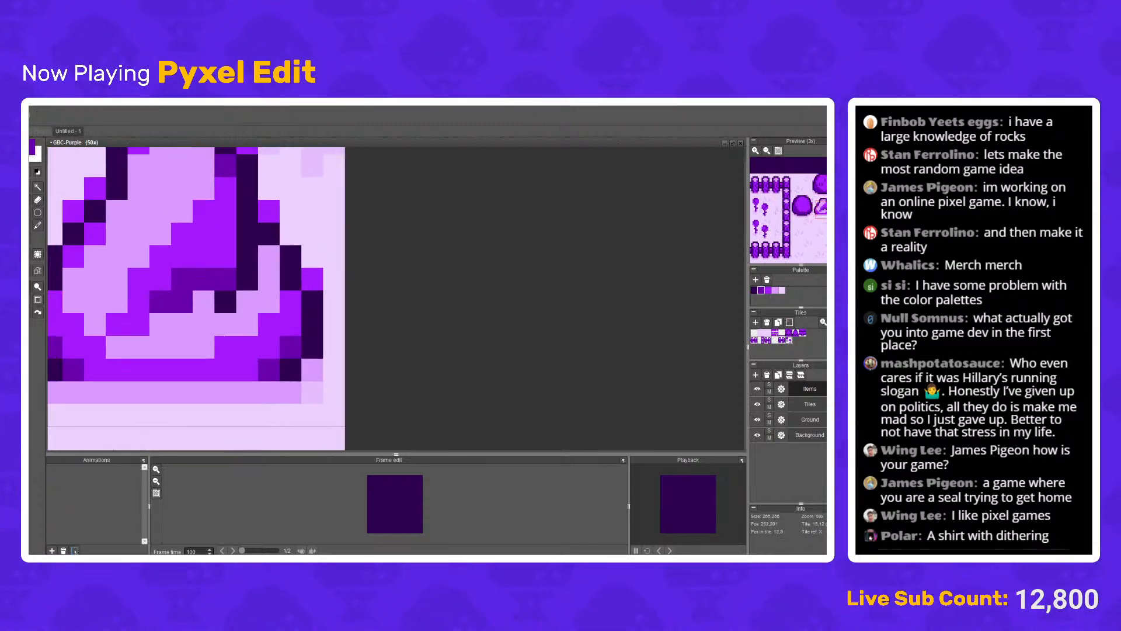
pyautogui.scroll(-2, 333, 310)
pyautogui.press('b')
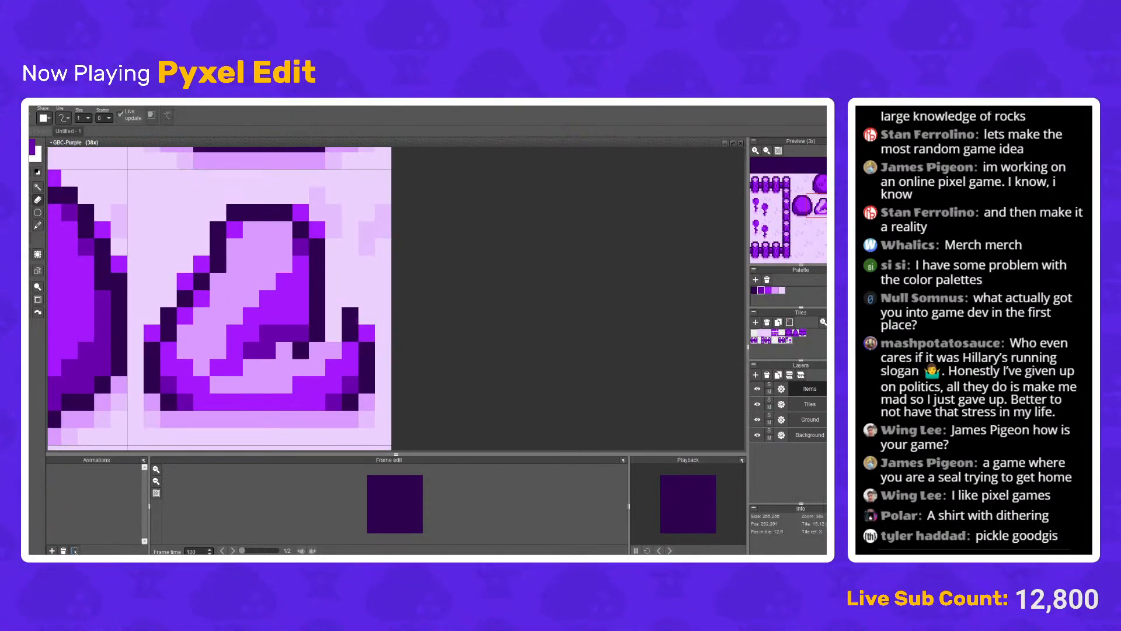
pyautogui.moveTo(317, 247); pyautogui.dragTo(317, 298)
pyautogui.press('b')
pyautogui.rightClick(301, 230)
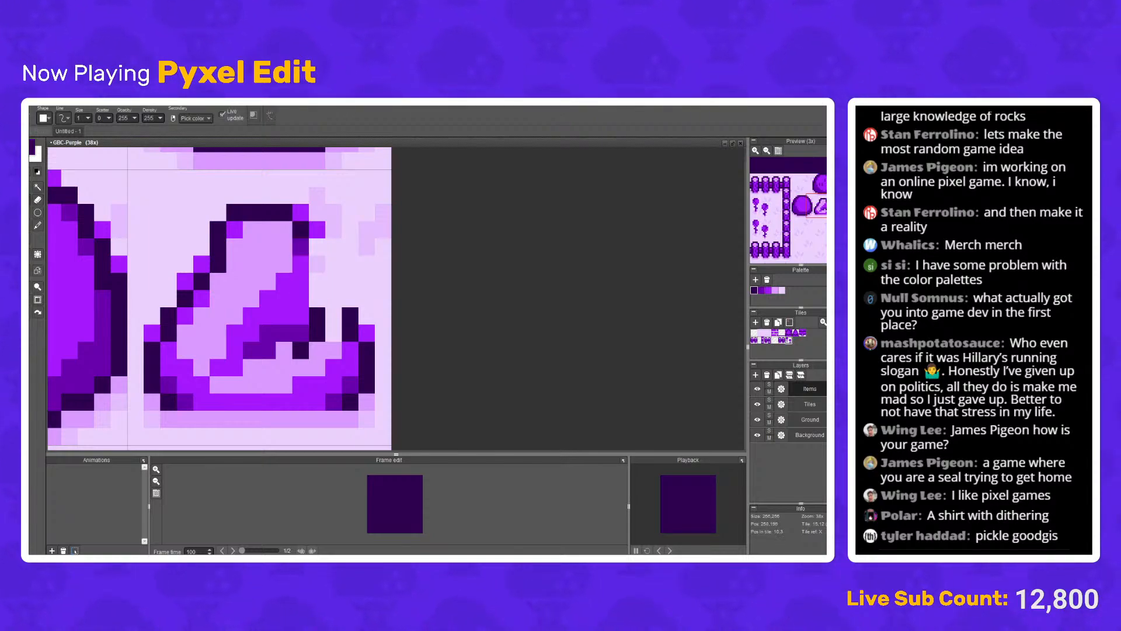
# Step: Redraw the right outline in darkest purple, stepping in at the top and joining the small side face below
pyautogui.moveTo(300, 246)
pyautogui.mouseDown()
pyautogui.moveTo(301, 281)
pyautogui.moveTo(317, 299)
pyautogui.moveTo(317, 281)
pyautogui.moveTo(301, 316)
pyautogui.moveTo(301, 299)
pyautogui.moveTo(333, 332)
pyautogui.moveTo(351, 333)
pyautogui.mouseUp()
pyautogui.press('e')
pyautogui.press('b')
pyautogui.click(300, 299)
pyautogui.click(350, 351)
pyautogui.rightClick(333, 350)
pyautogui.rightClick(350, 316)
pyautogui.click(366, 333)
pyautogui.click(333, 350)
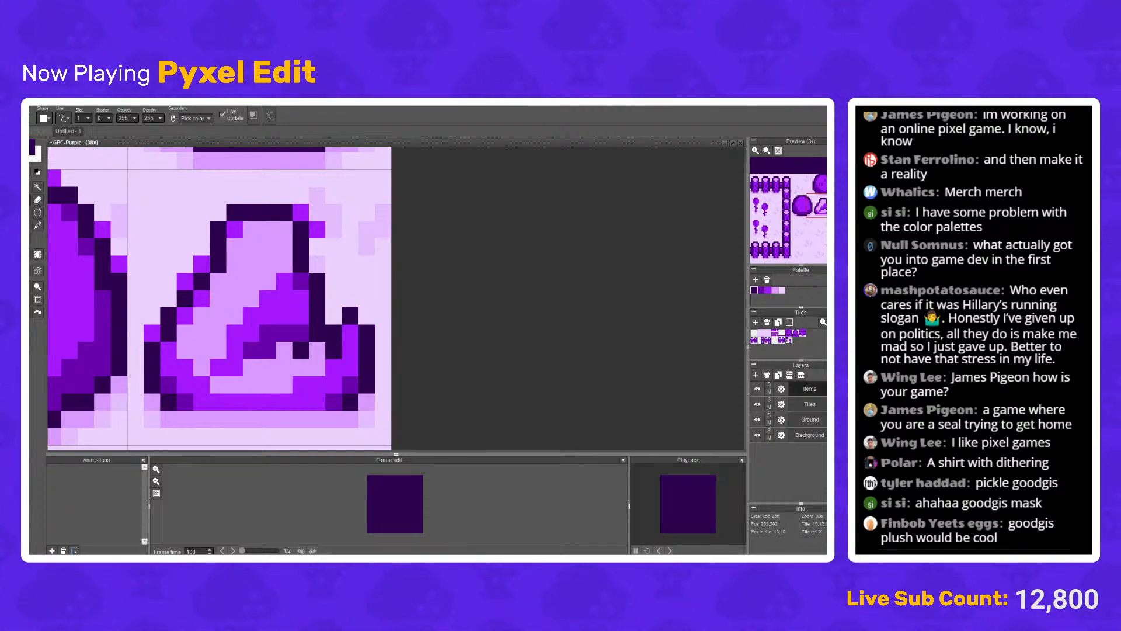
# Step: Erase the leftover bright purple pixels outside the rock's upper right corner and add one inside that corner
pyautogui.scroll(-2, 219, 298)
pyautogui.scroll(3, 219, 298)
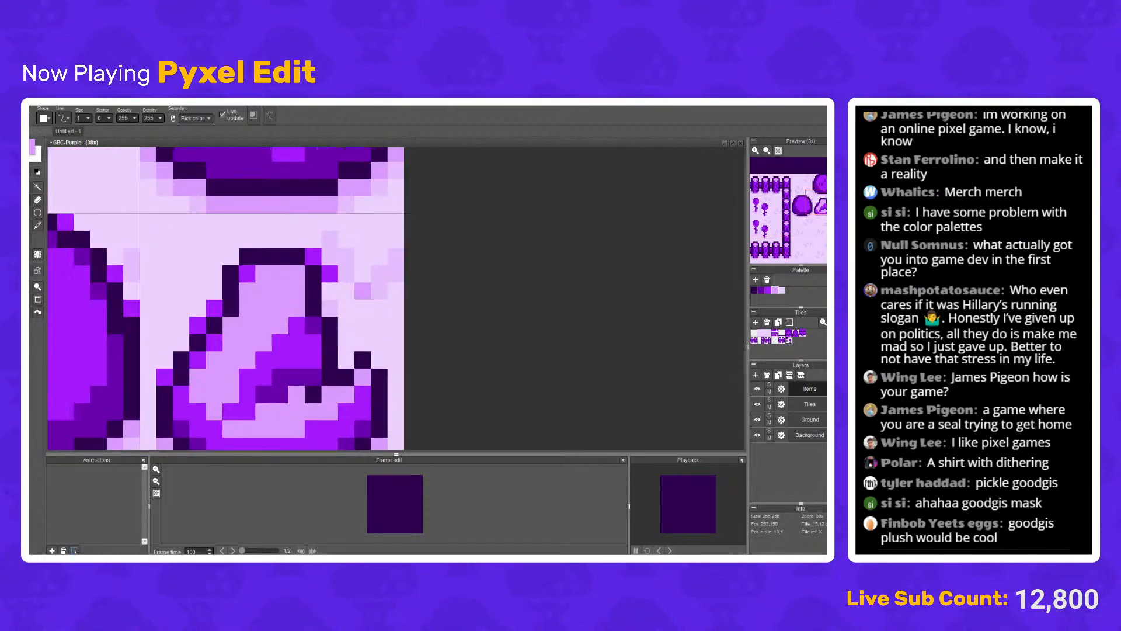
pyautogui.press('e')
pyautogui.click(330, 273)
pyautogui.click(313, 256)
pyautogui.press('b')
pyautogui.rightClick(247, 273)
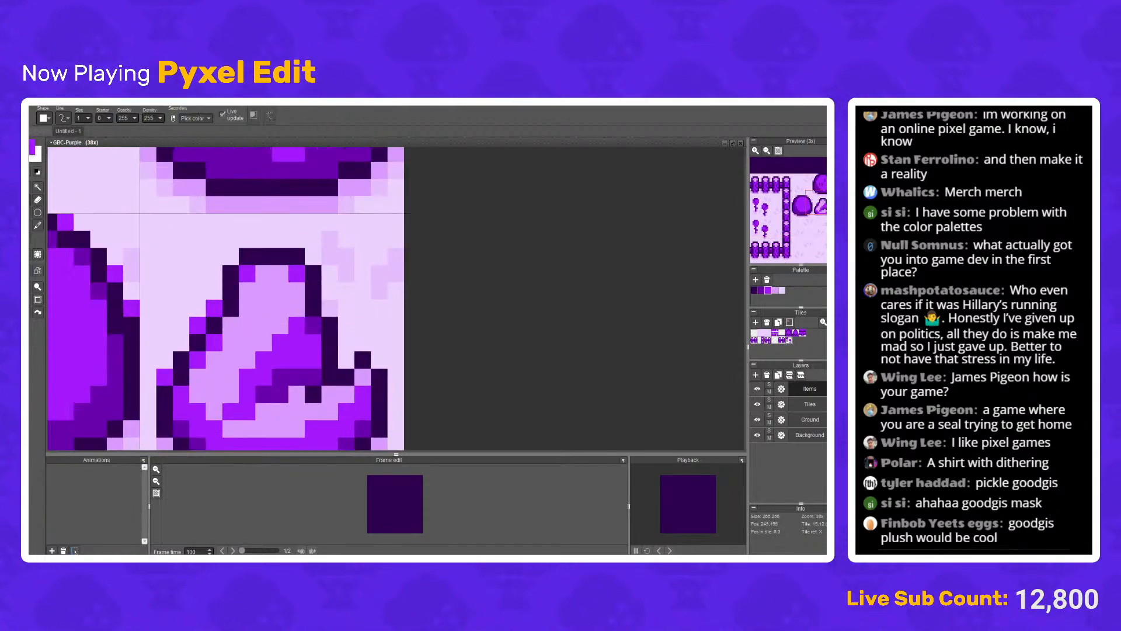
# Step: Add a bright purple smoothing pixel outside the step in the rock's right outline
pyautogui.scroll(-2, 226, 297)
pyautogui.scroll(2, 226, 298)
pyautogui.scroll(-2, 225, 298)
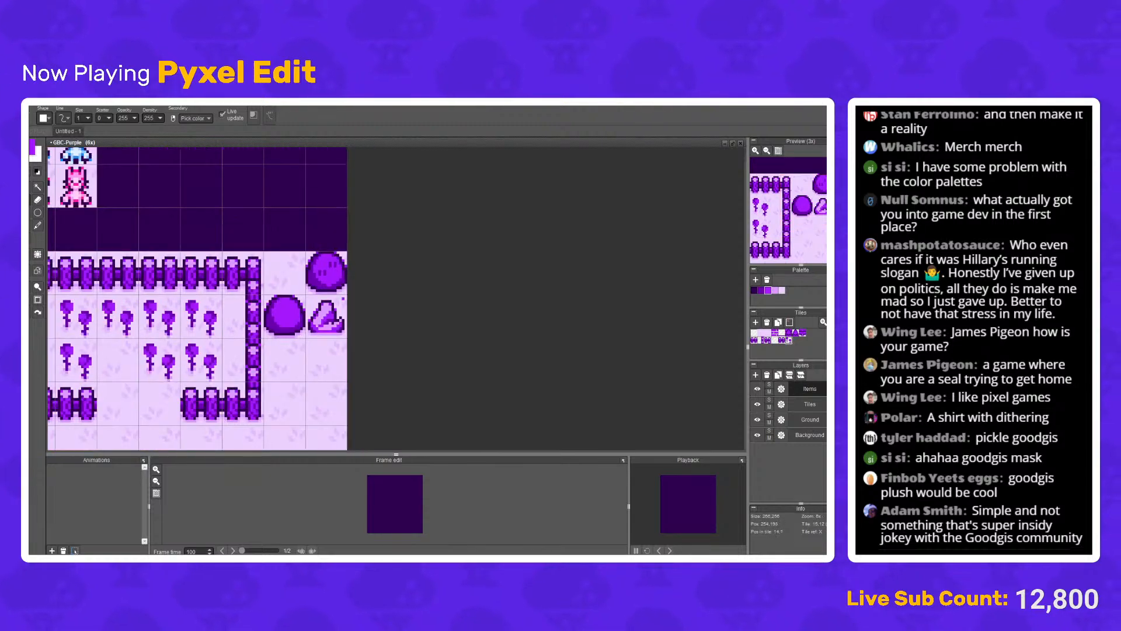
pyautogui.scroll(3, 339, 318)
pyautogui.scroll(-3, 339, 319)
pyautogui.scroll(3, 339, 318)
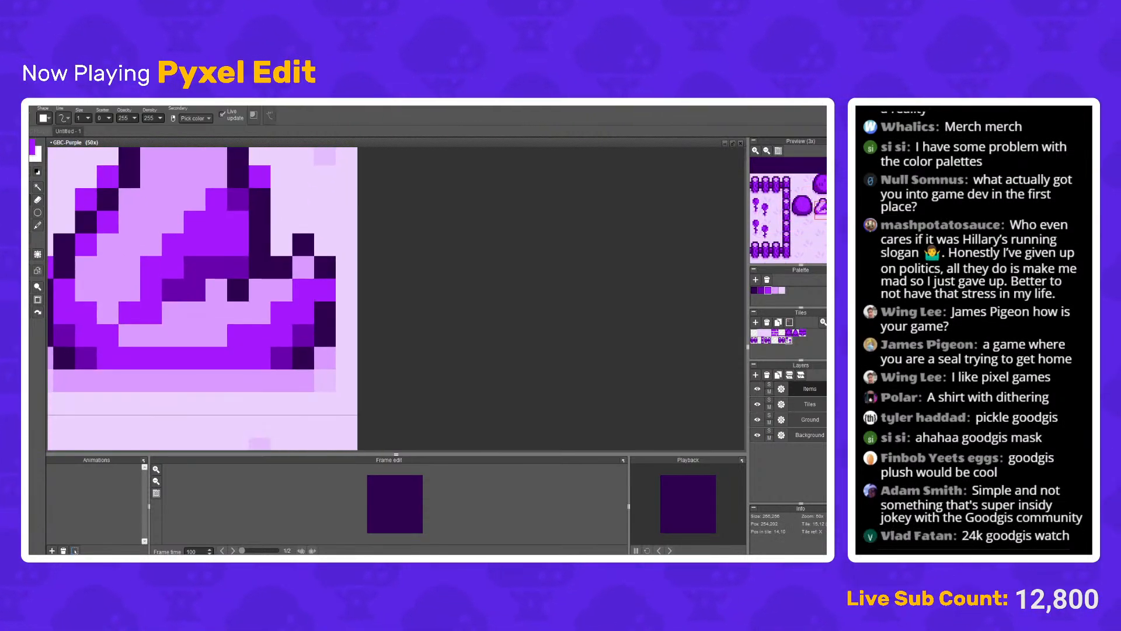
pyautogui.scroll(-1, 324, 303)
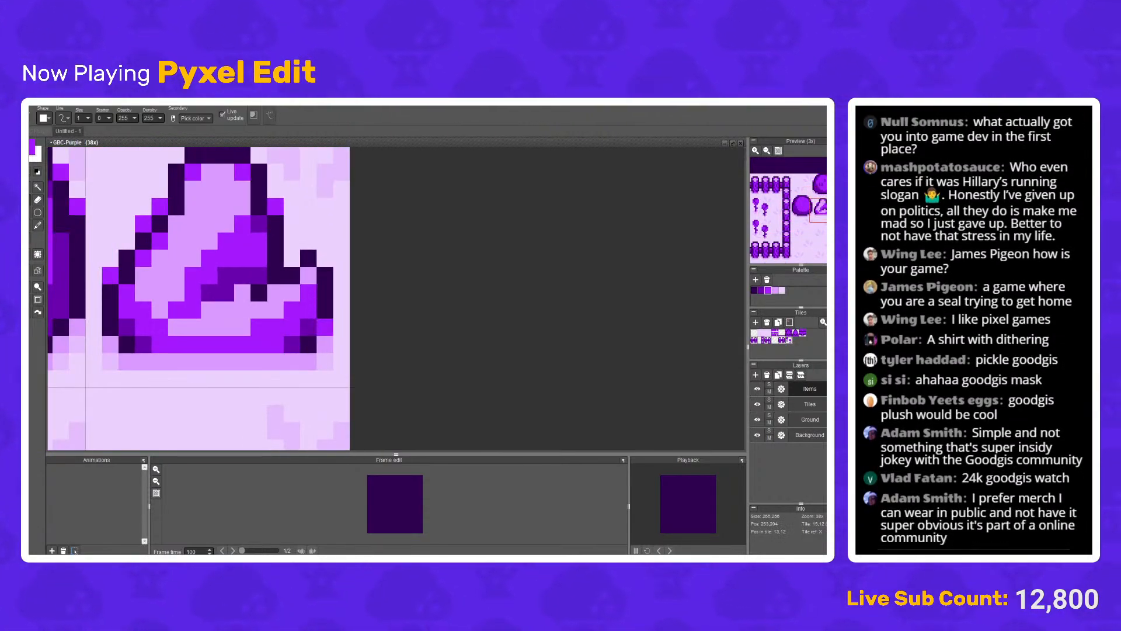
# Step: Replace the rock's base row with a pale purple ground shadow and remove the old shadow row beneath it
pyautogui.scroll(-3, 329, 336)
pyautogui.scroll(3, 326, 340)
pyautogui.scroll(1, 176, 335)
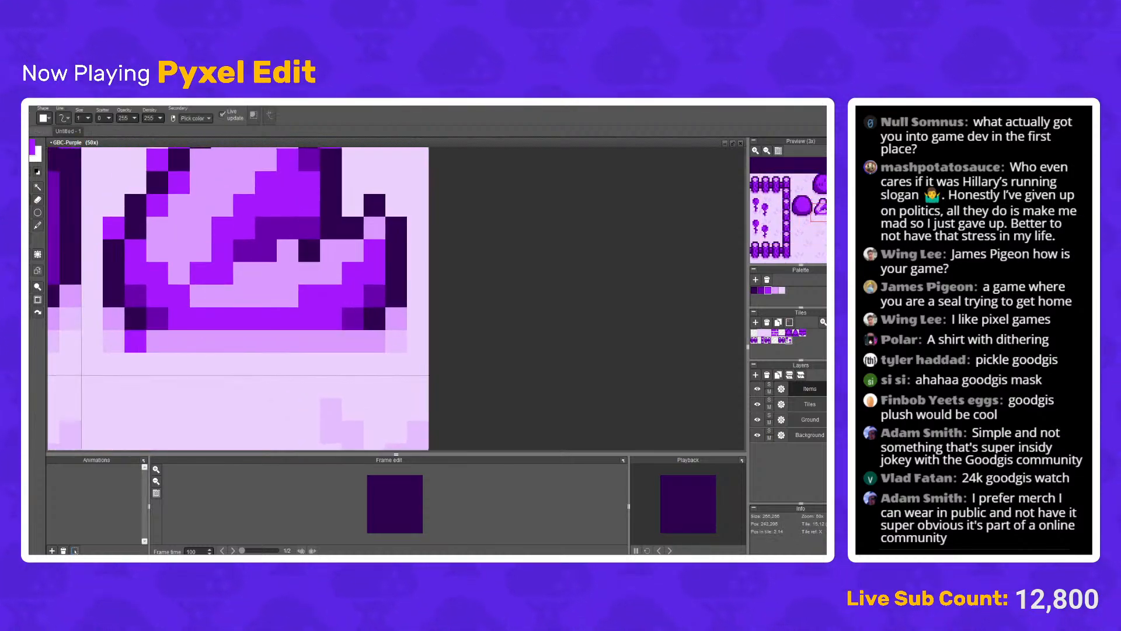
pyautogui.moveTo(199, 319)
pyautogui.mouseDown()
pyautogui.moveTo(396, 318)
pyautogui.moveTo(266, 342)
pyautogui.moveTo(113, 341)
pyautogui.moveTo(135, 318)
pyautogui.moveTo(417, 319)
pyautogui.mouseUp()
pyautogui.press('b')
pyautogui.scroll(-2, 418, 318)
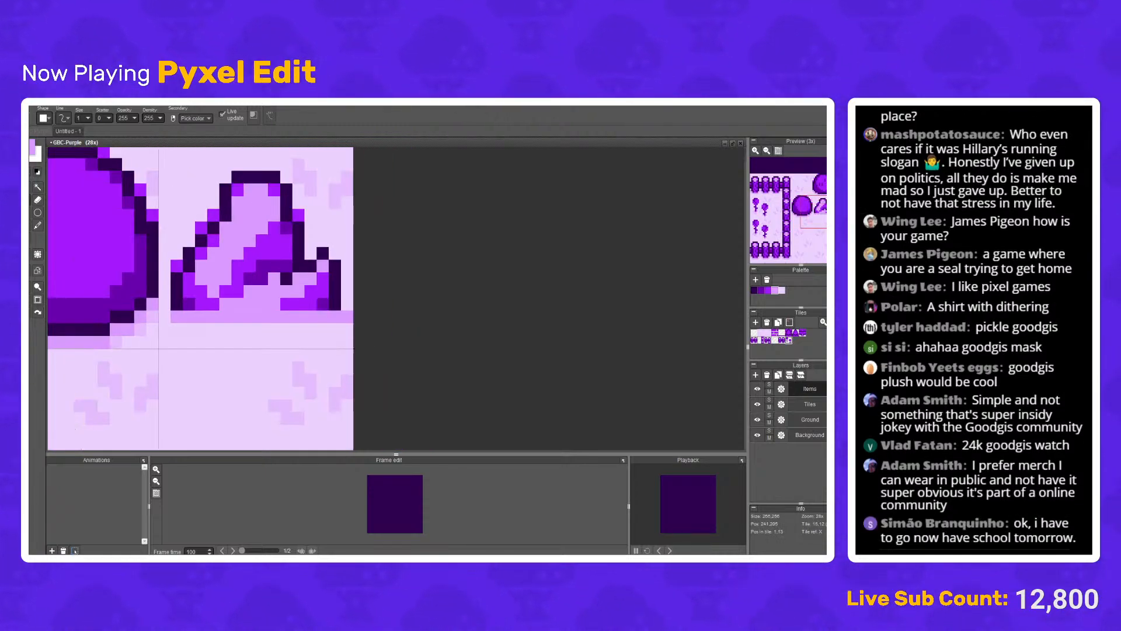
# Step: Touch up the ends of the raised ground shadow with pale purple and erase the excess around the rock's base
pyautogui.click(165, 317)
pyautogui.press('e')
pyautogui.scroll(-3, 314, 313)
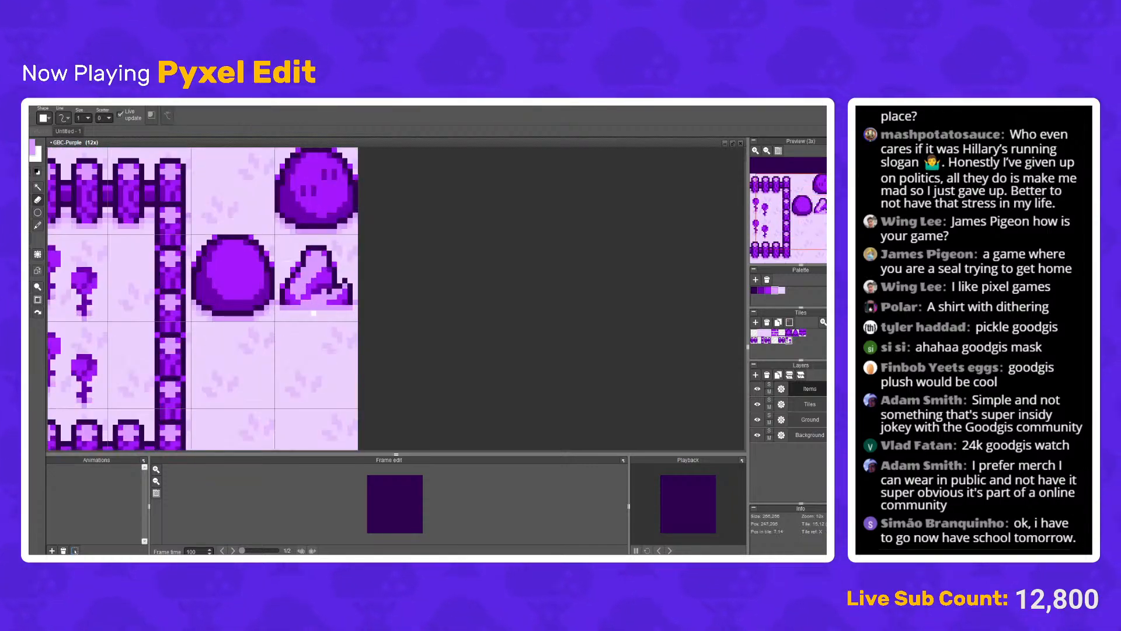
pyautogui.scroll(3, 314, 313)
pyautogui.press('b')
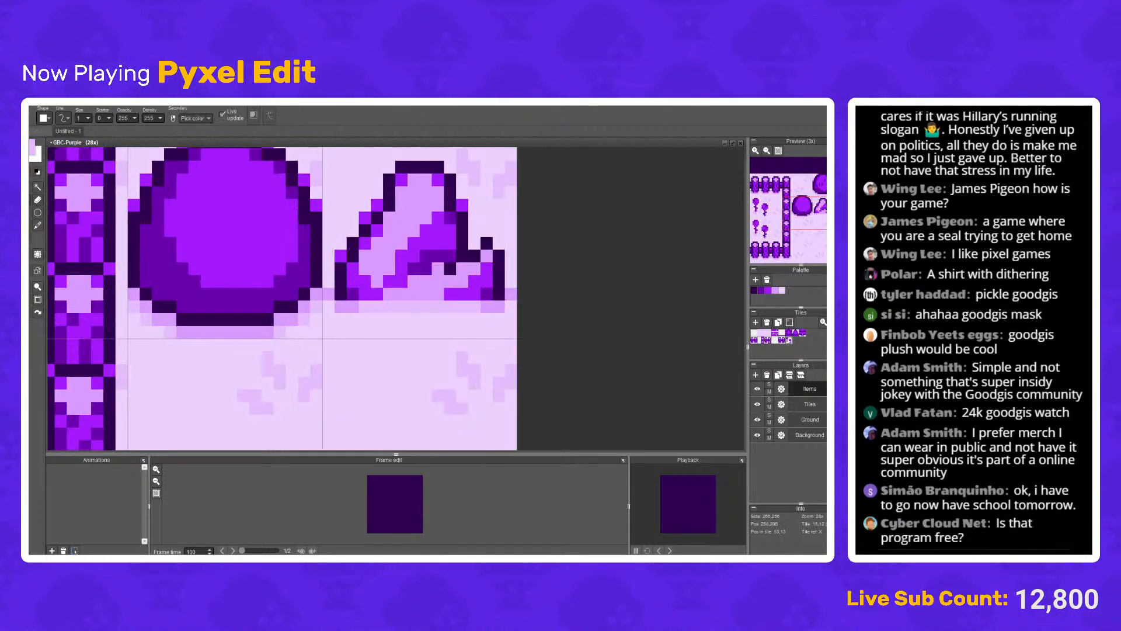
# Step: Repaint part of the dark shading at the lower right of the rock's main face in bright purple
pyautogui.scroll(-6, 314, 313)
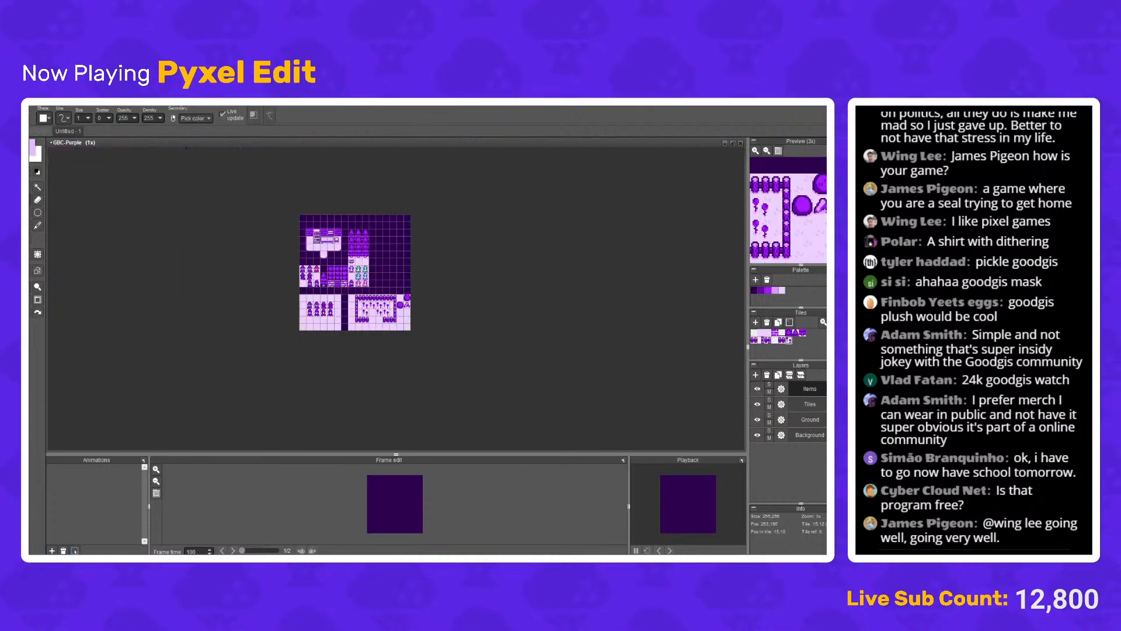
pyautogui.scroll(6, 405, 315)
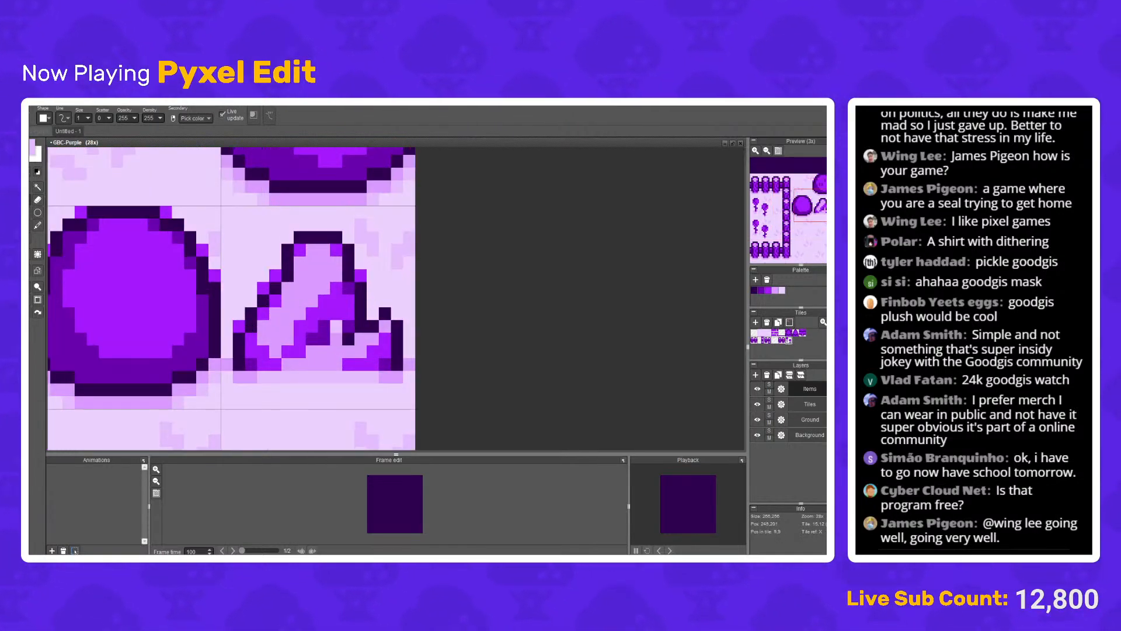
pyautogui.keyDown('alt'); pyautogui.click(336, 313); pyautogui.keyUp('alt')
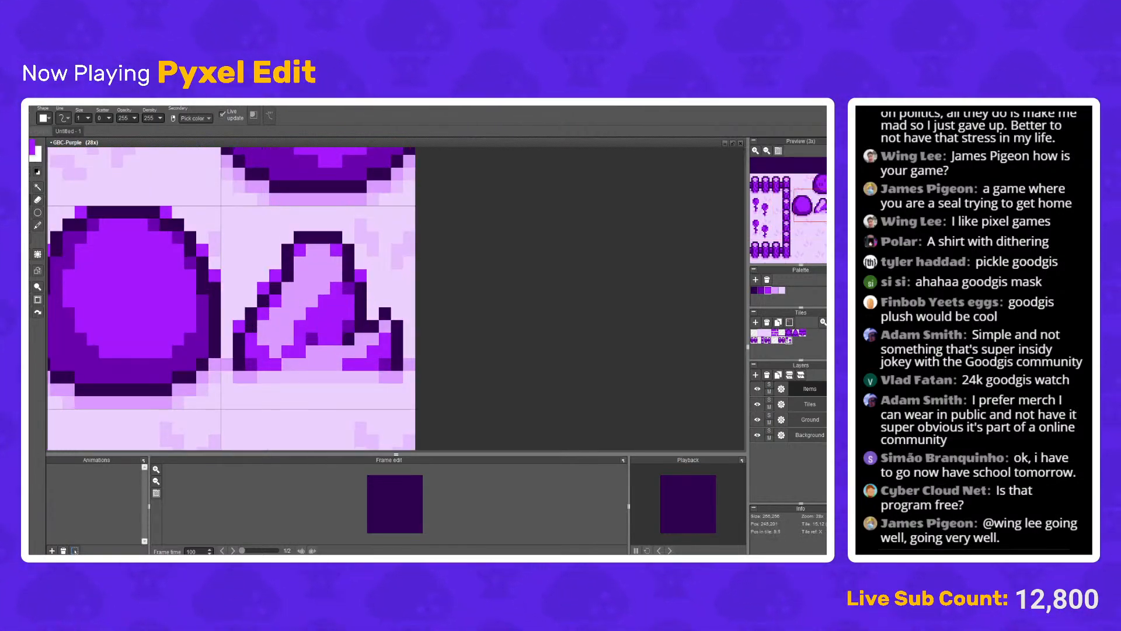
pyautogui.scroll(-5, 344, 327)
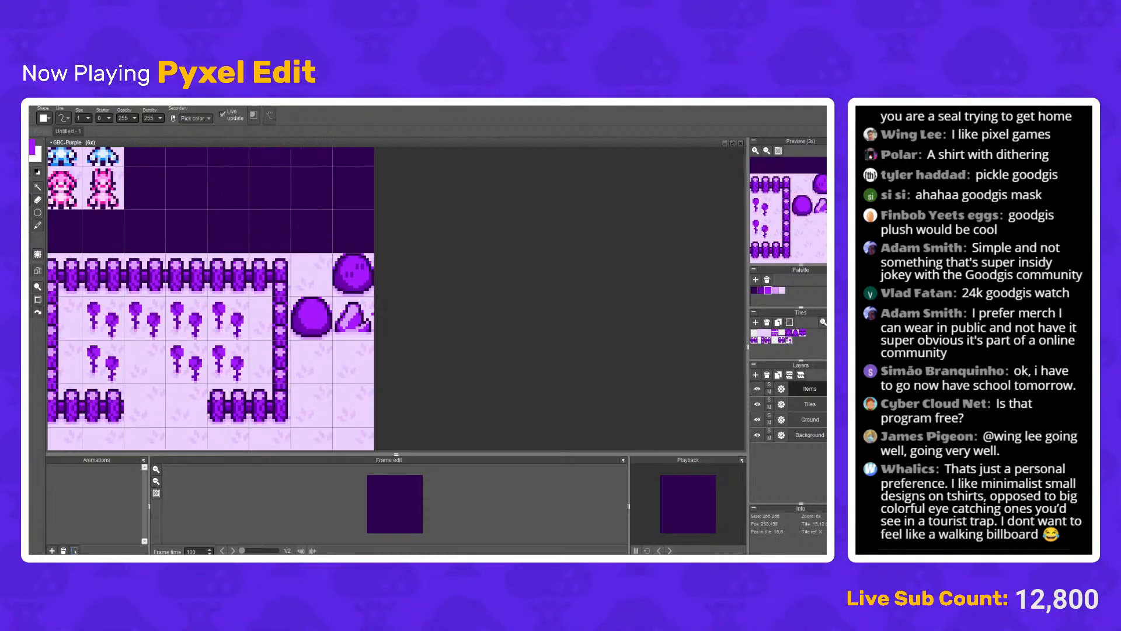
# Step: Extend the bright purple shading diagonally into the pale highlight on the rock's main face
pyautogui.scroll(5, 365, 319)
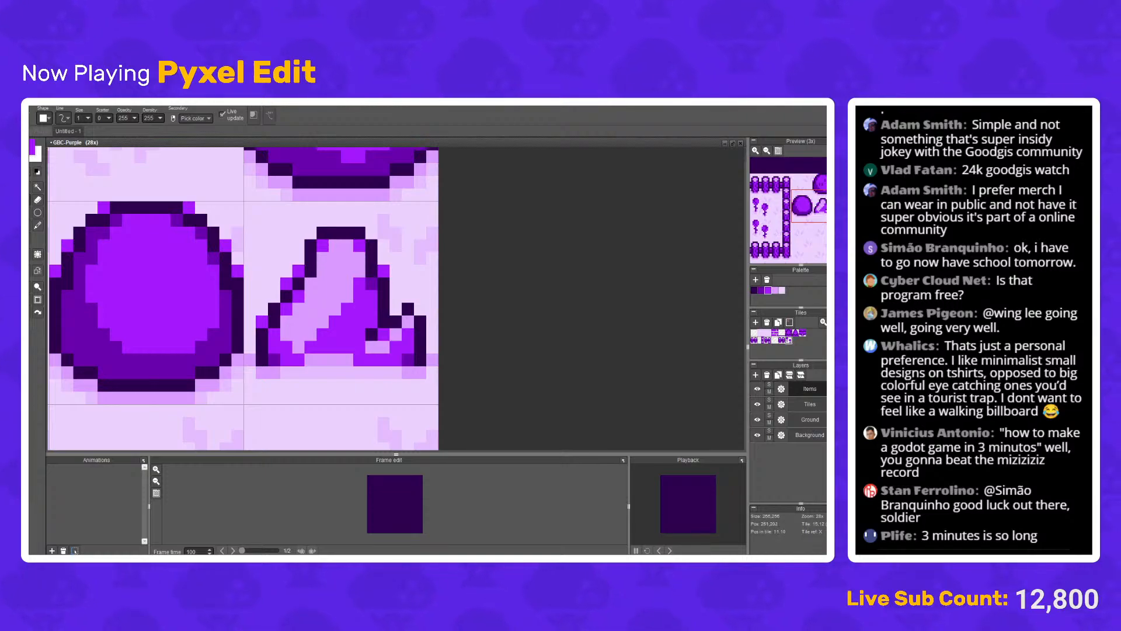
pyautogui.scroll(-4, 385, 335)
pyautogui.scroll(4, 378, 338)
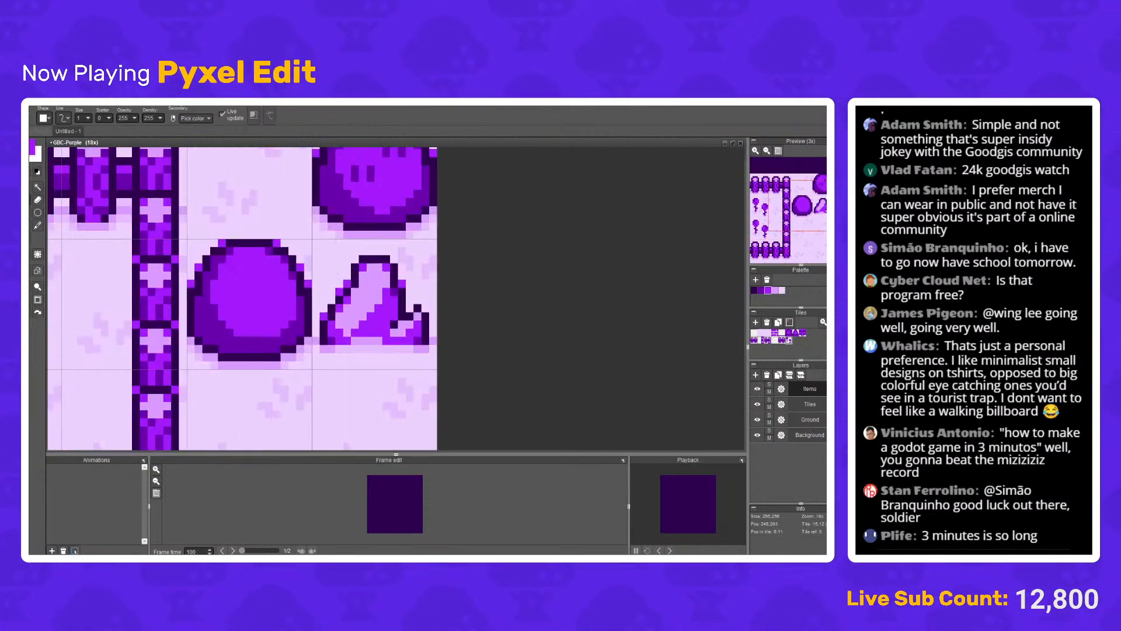
pyautogui.scroll(-4, 379, 338)
pyautogui.scroll(-3, 362, 327)
pyautogui.scroll(3, 362, 327)
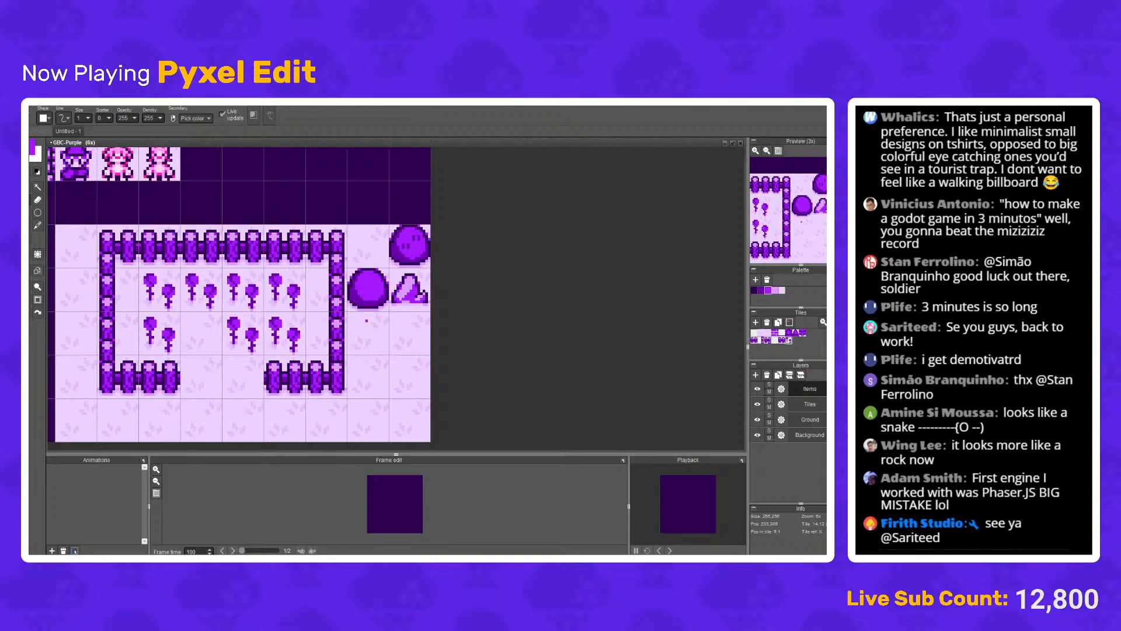
pyautogui.scroll(6, 366, 321)
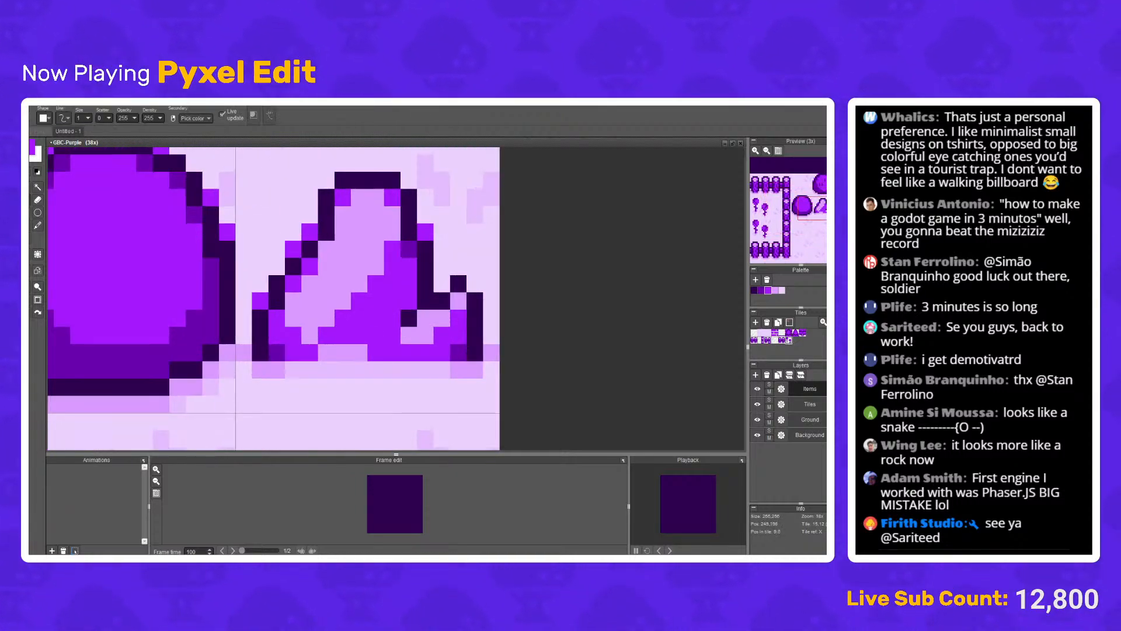
pyautogui.moveTo(393, 232); pyautogui.dragTo(343, 300)
pyautogui.click(408, 249)
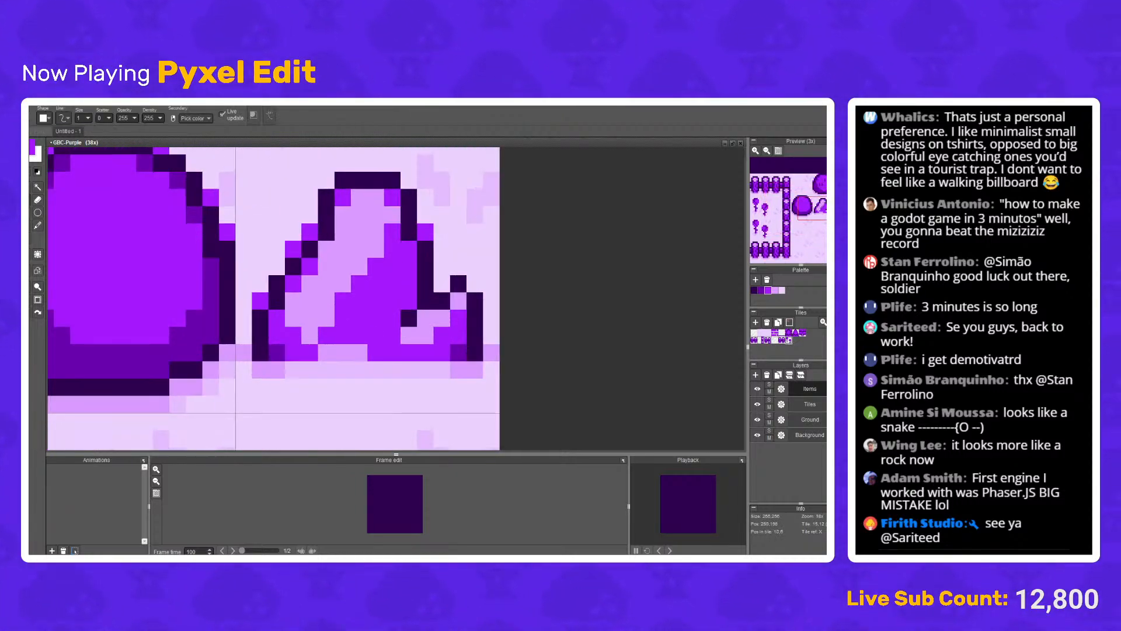
# Step: Paint dark purple shading along the lower right of the rock's main face, beside the notch with the smaller rock
pyautogui.click(408, 300)
pyautogui.click(377, 318)
pyautogui.click(359, 335)
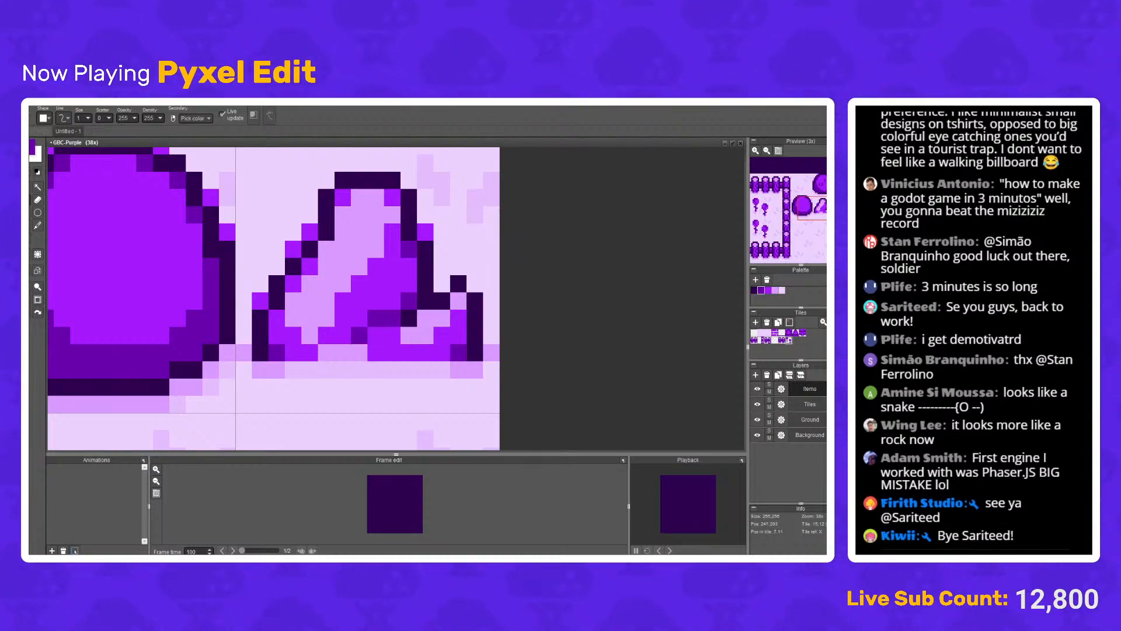
pyautogui.click(377, 335)
pyautogui.scroll(-3, 375, 318)
pyautogui.scroll(3, 406, 309)
# Step: Shade the lower right part of the small side rock with dark purple
pyautogui.rightClick(404, 378)
pyautogui.click(387, 378)
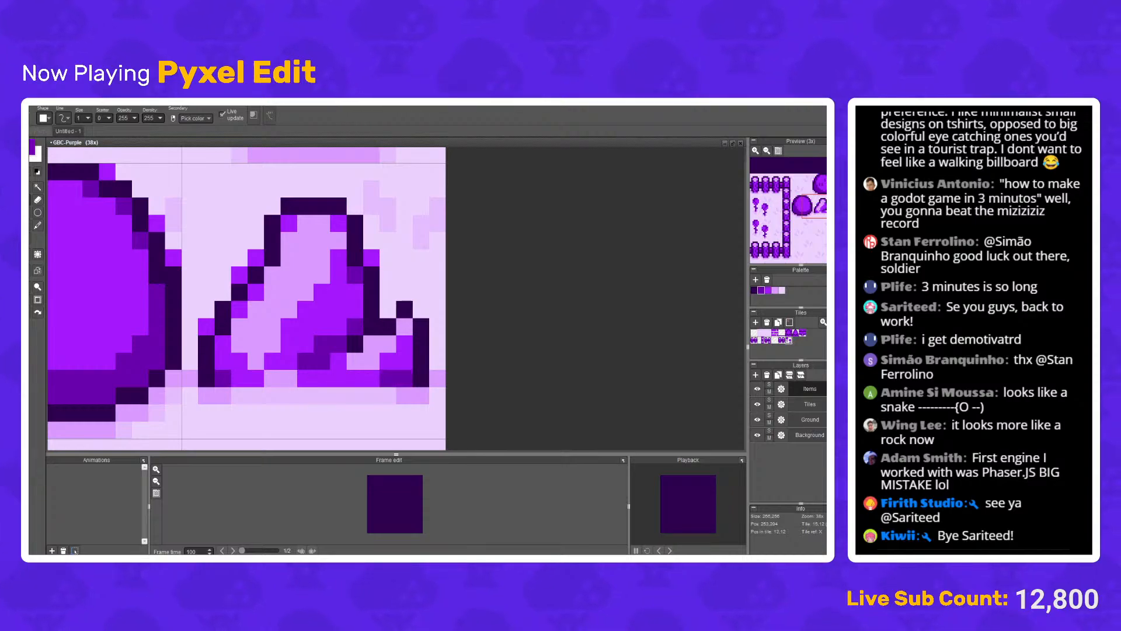
pyautogui.click(404, 361)
pyautogui.scroll(-5, 373, 315)
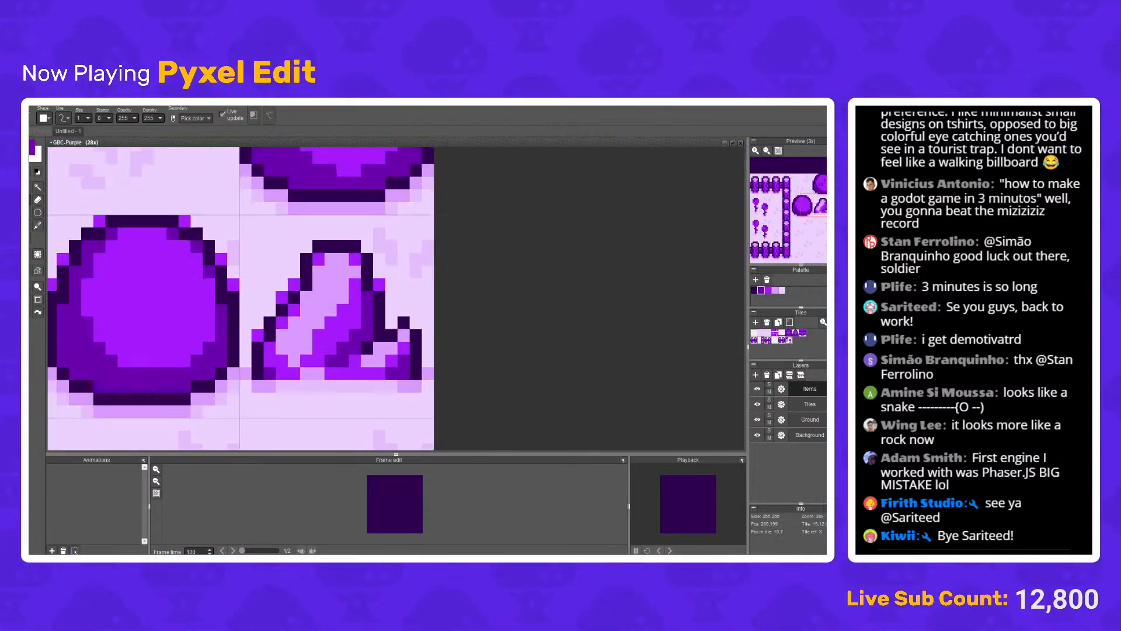
pyautogui.scroll(-1, 378, 307)
# Step: Dither the diagonal border between the pale highlight and the shading on the rock's main face with alternating bright purple pixels
pyautogui.scroll(6, 374, 310)
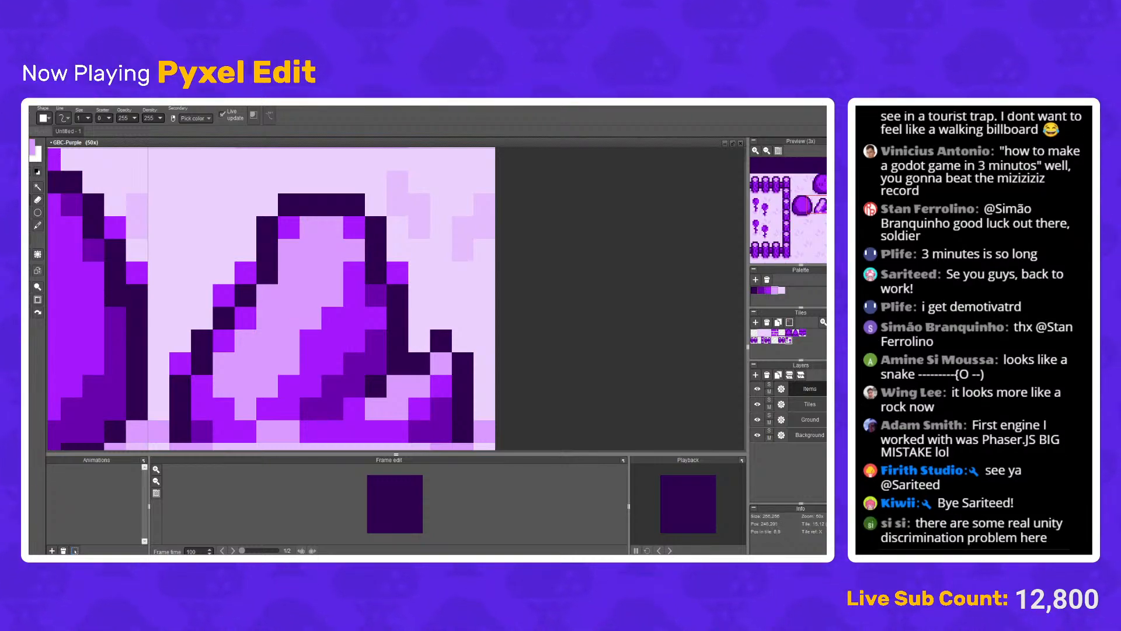
pyautogui.click(289, 341)
pyautogui.click(310, 318)
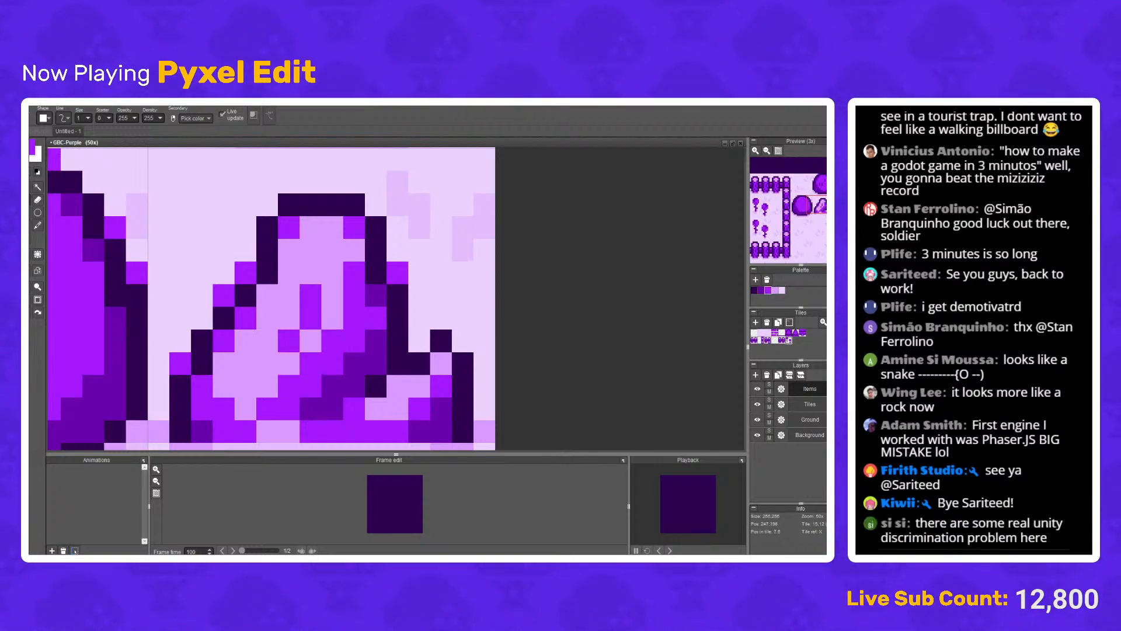
pyautogui.click(333, 295)
pyautogui.click(267, 363)
pyautogui.click(245, 385)
pyautogui.scroll(-6, 272, 298)
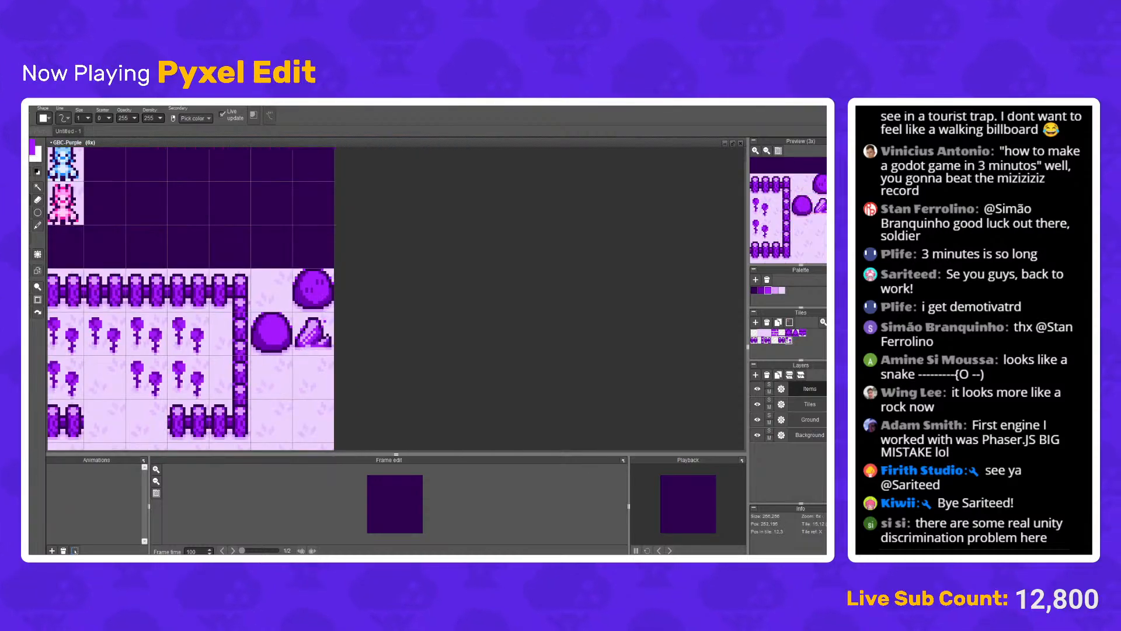
pyautogui.scroll(6, 272, 298)
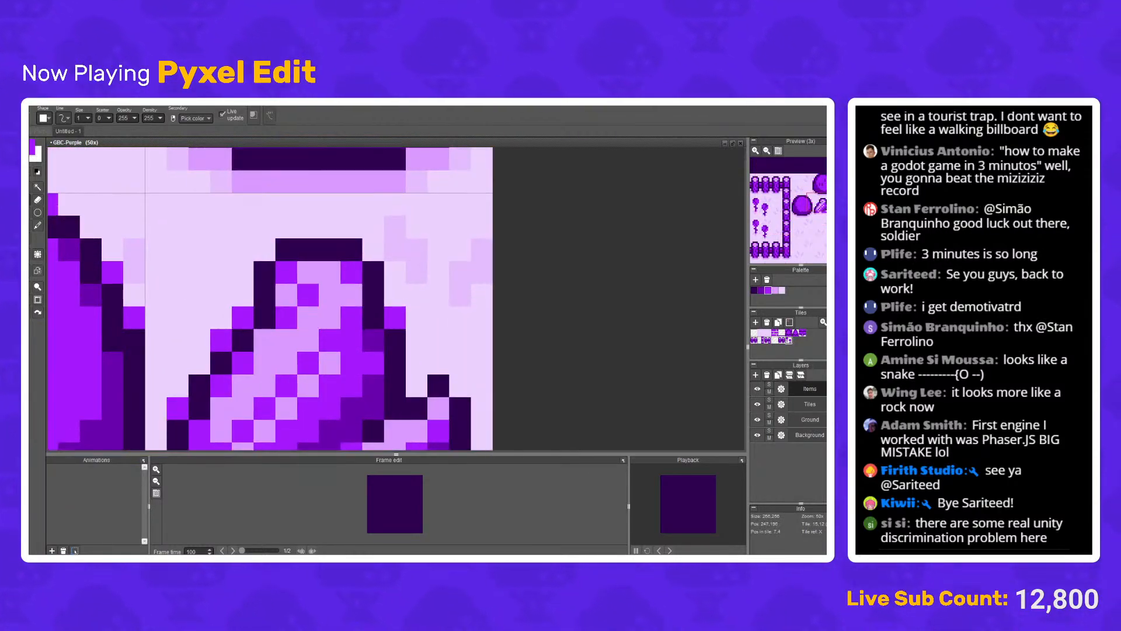
# Step: Undo the last few pen strokes on the rock's main face
pyautogui.scroll(-6, 272, 298)
pyautogui.scroll(10, 384, 266)
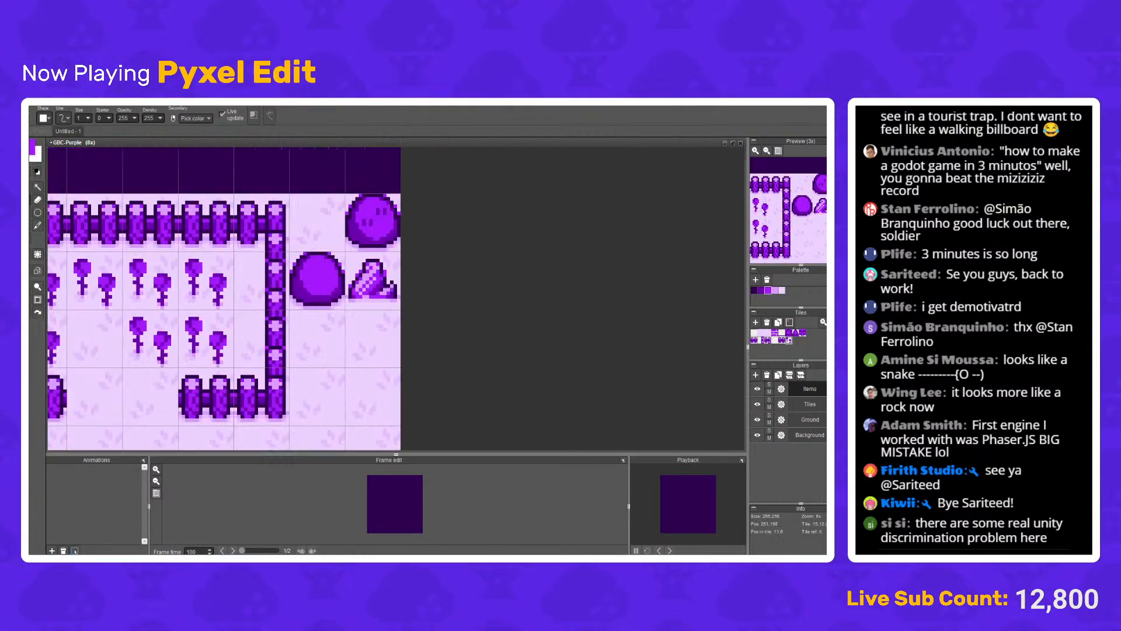
pyautogui.hotkey('ctrl', 'z')
pyautogui.hotkey('ctrl', 'z')
pyautogui.hotkey('ctrl', 'z')
pyautogui.hotkey('ctrl', 'z')
pyautogui.scroll(-4, 408, 303)
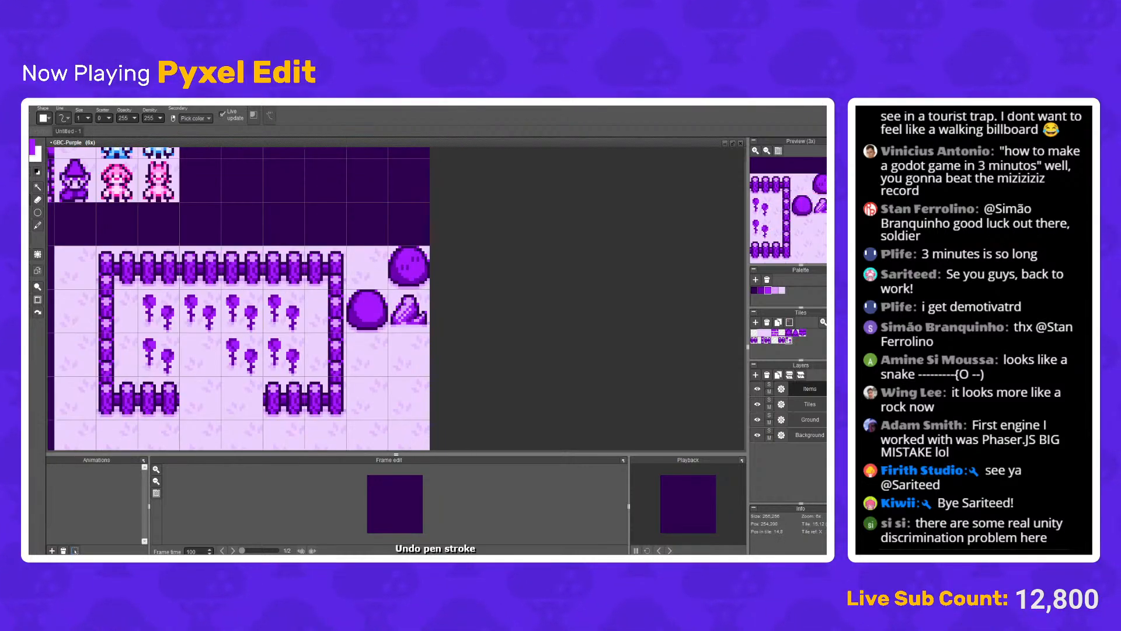
pyautogui.scroll(4, 408, 304)
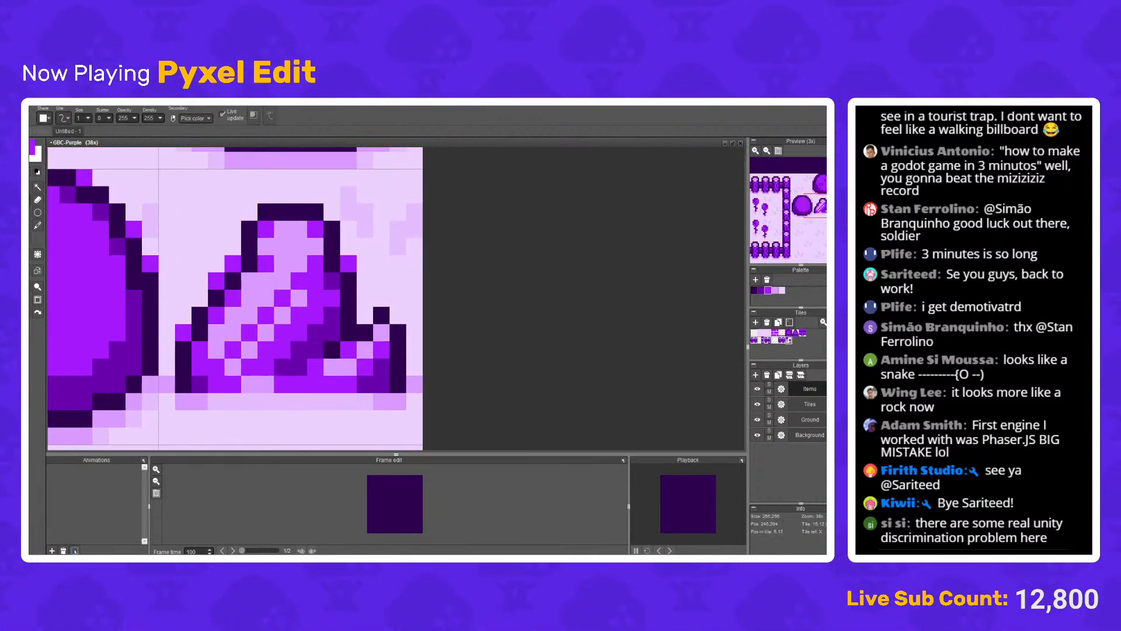
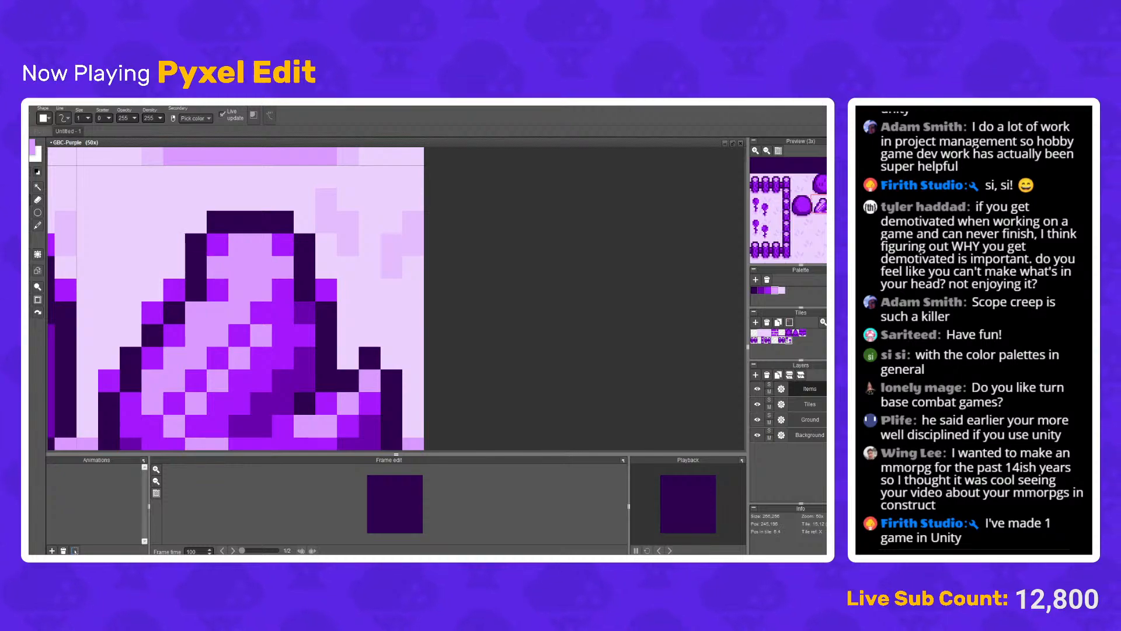
# Step: Examine the dithered rock beside the round boulders and the fenced garden at several zoom levels
pyautogui.scroll(-3, 269, 268)
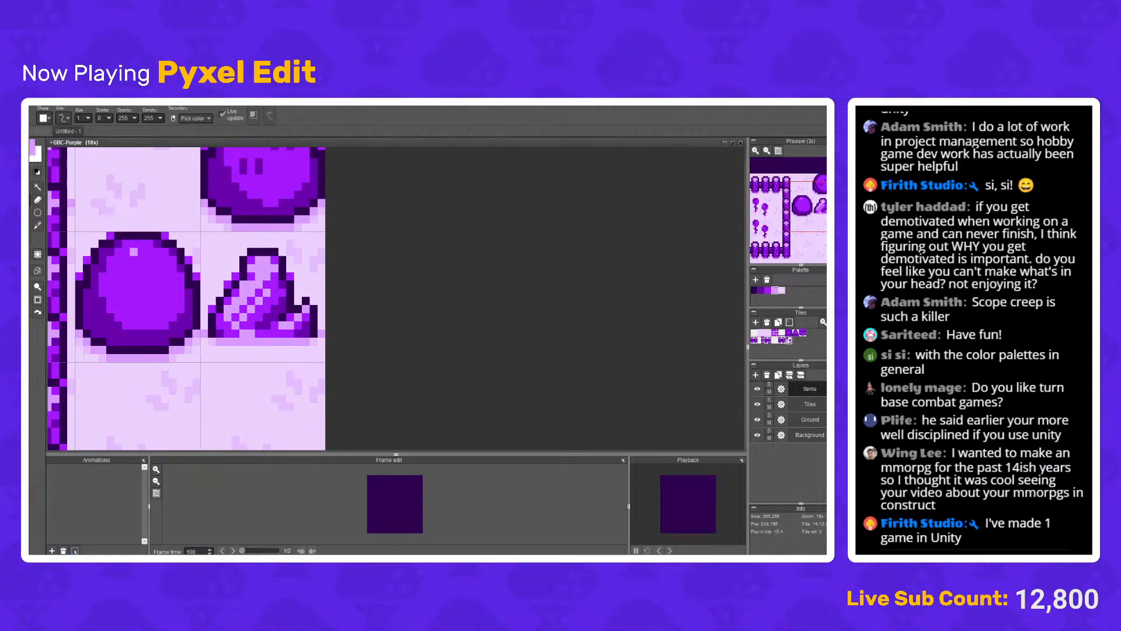
pyautogui.scroll(-3, 255, 291)
pyautogui.scroll(5, 255, 292)
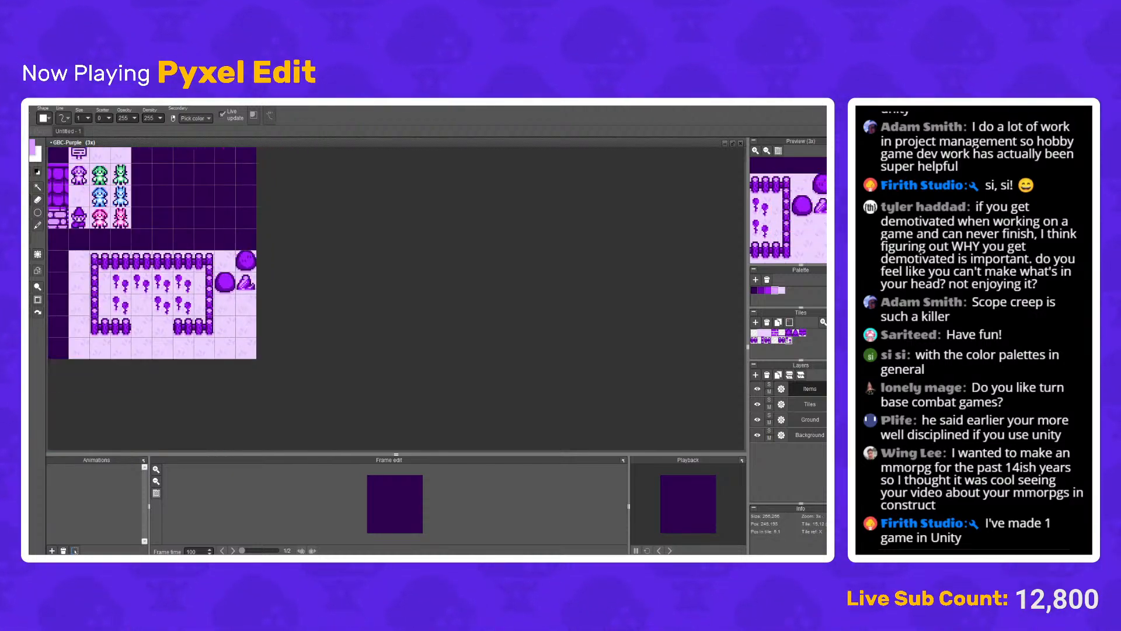
pyautogui.scroll(2, 260, 302)
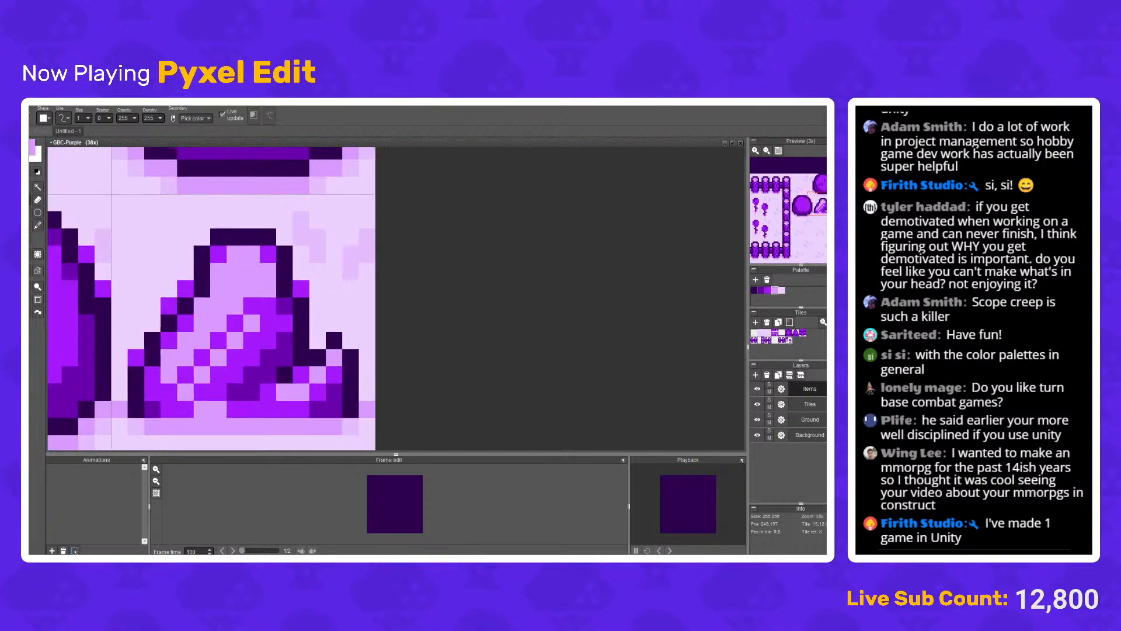
pyautogui.scroll(-6, 119, 222)
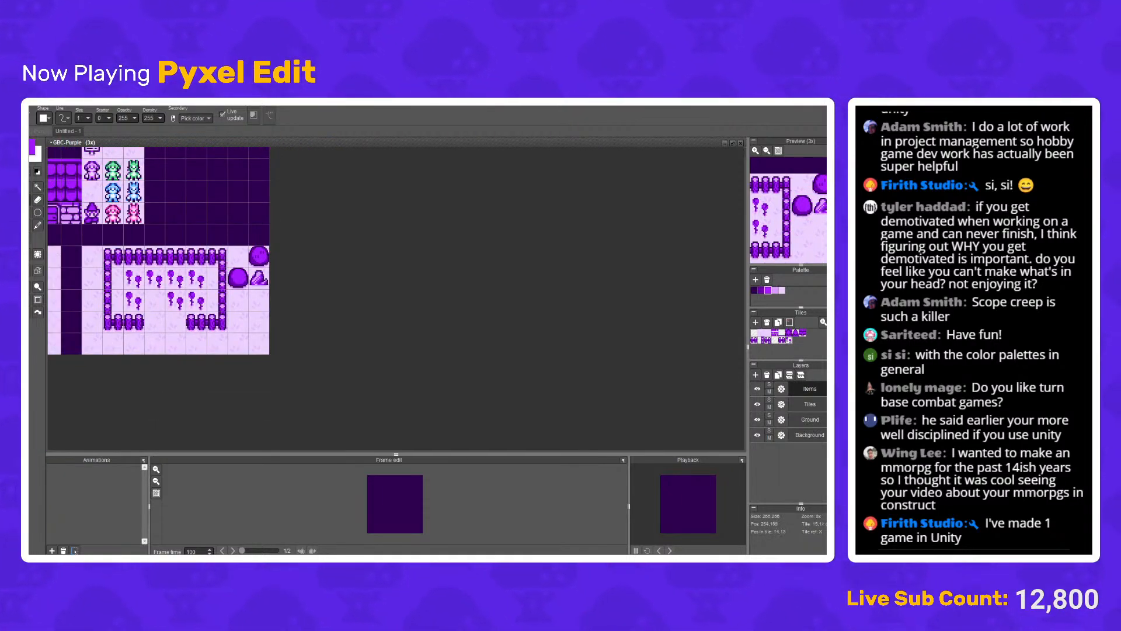
pyautogui.scroll(2, 119, 222)
pyautogui.press('v')
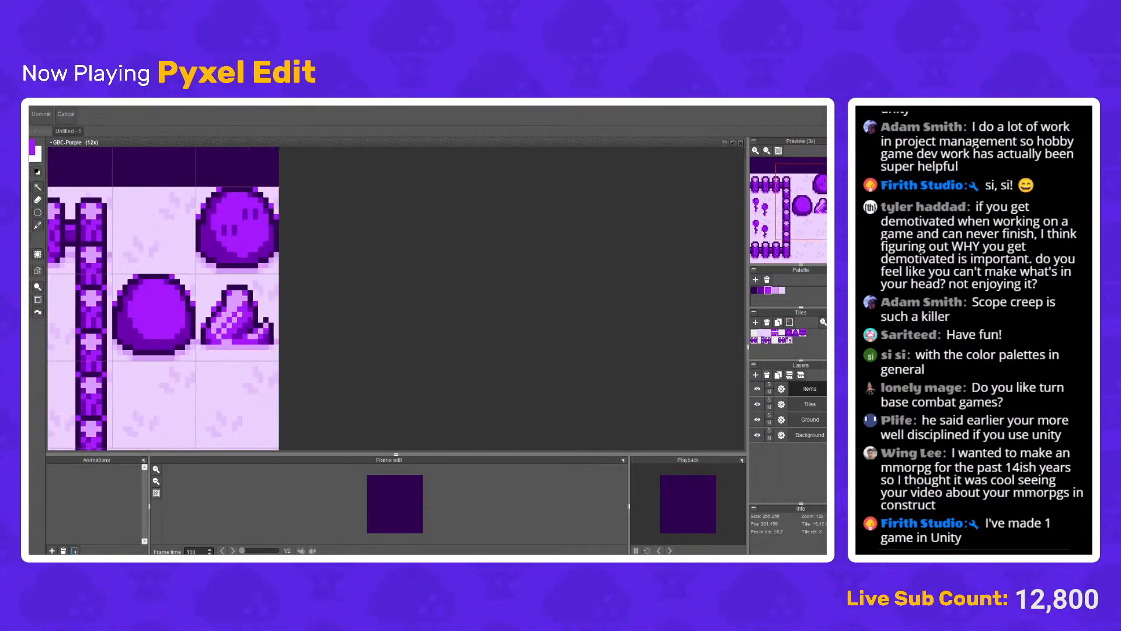
pyautogui.moveTo(516, 286); pyautogui.dragTo(611, 257)
pyautogui.scroll(2, 313, 308)
# Step: Draw the outline of a new two-part rock with an inner crack in darkest purple on the empty tile below the round boulder
pyautogui.rightClick(264, 302)
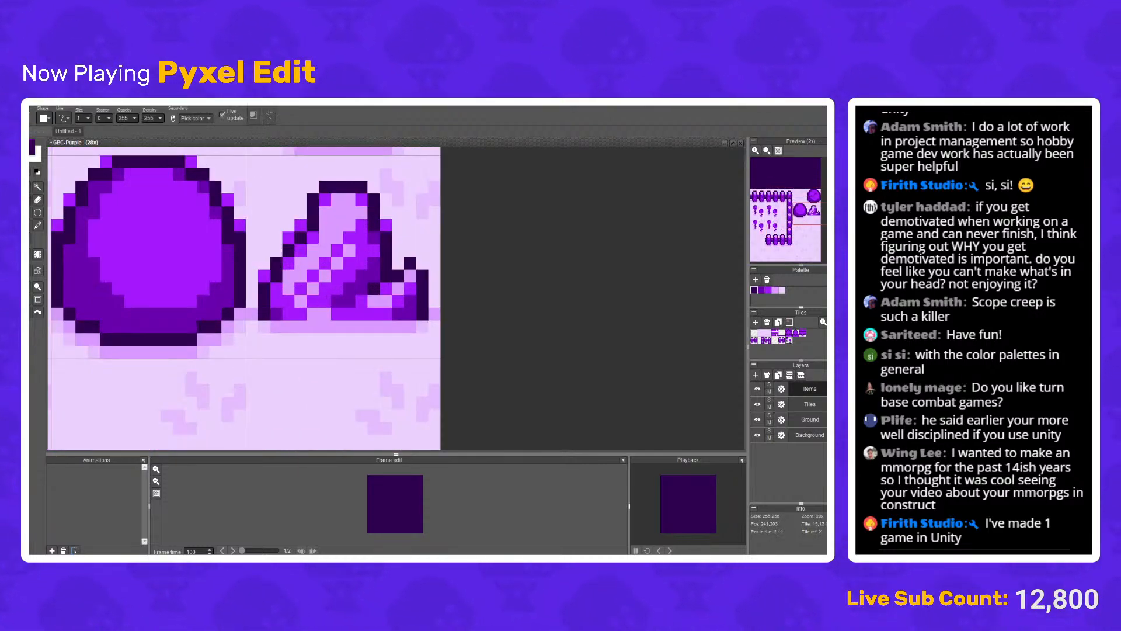
pyautogui.press('space')
pyautogui.moveTo(201, 418); pyautogui.dragTo(312, 324)
pyautogui.scroll(-1, 299, 353)
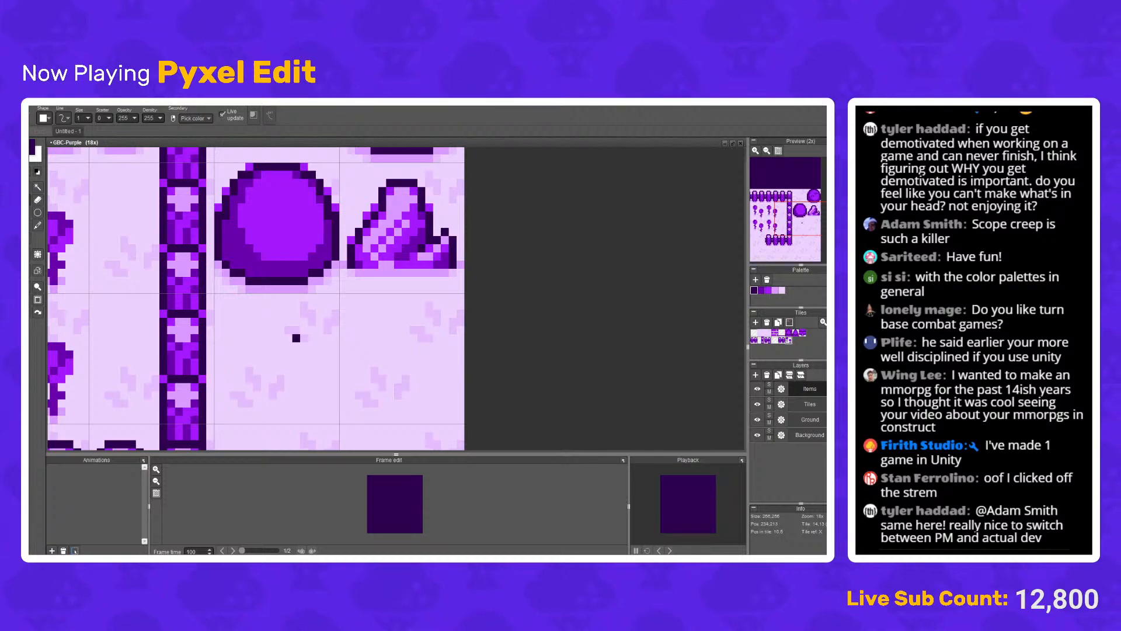
pyautogui.scroll(2, 273, 362)
pyautogui.scroll(3, 237, 388)
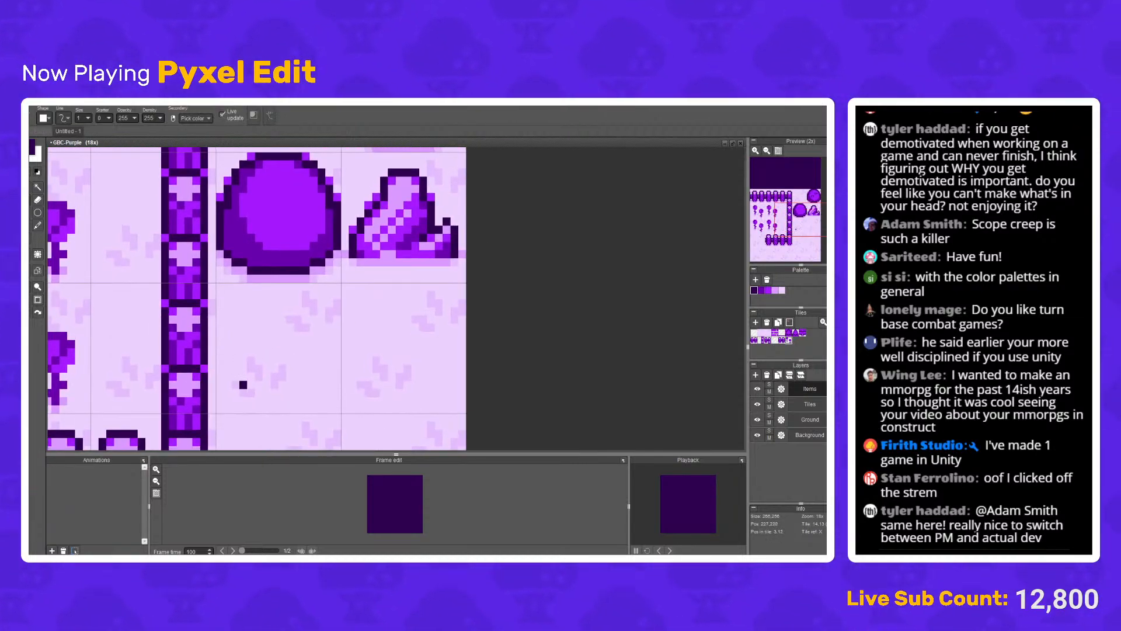
pyautogui.moveTo(233, 400)
pyautogui.mouseDown()
pyautogui.moveTo(249, 331)
pyautogui.moveTo(282, 313)
pyautogui.moveTo(333, 381)
pyautogui.mouseUp()
pyautogui.moveTo(283, 297)
pyautogui.mouseDown()
pyautogui.moveTo(332, 262)
pyautogui.moveTo(366, 280)
pyautogui.moveTo(398, 348)
pyautogui.moveTo(431, 400)
pyautogui.mouseUp()
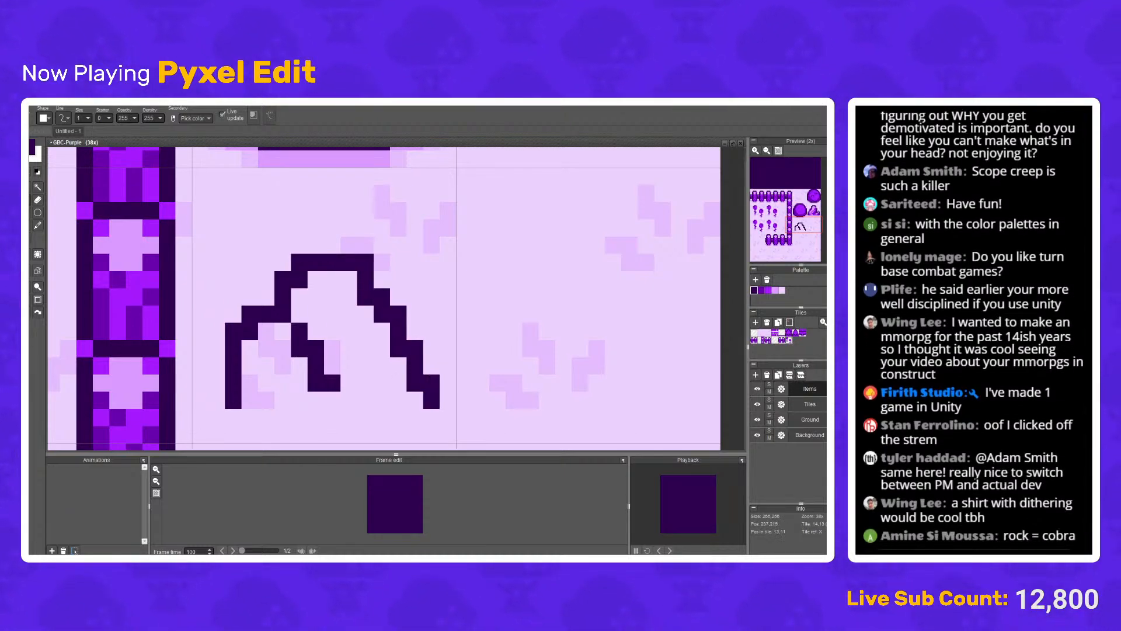
# Step: Close the base of the new rock with a dark purple row and fill both of its faces with dark purple
pyautogui.scroll(-2, 307, 305)
pyautogui.scroll(2, 286, 344)
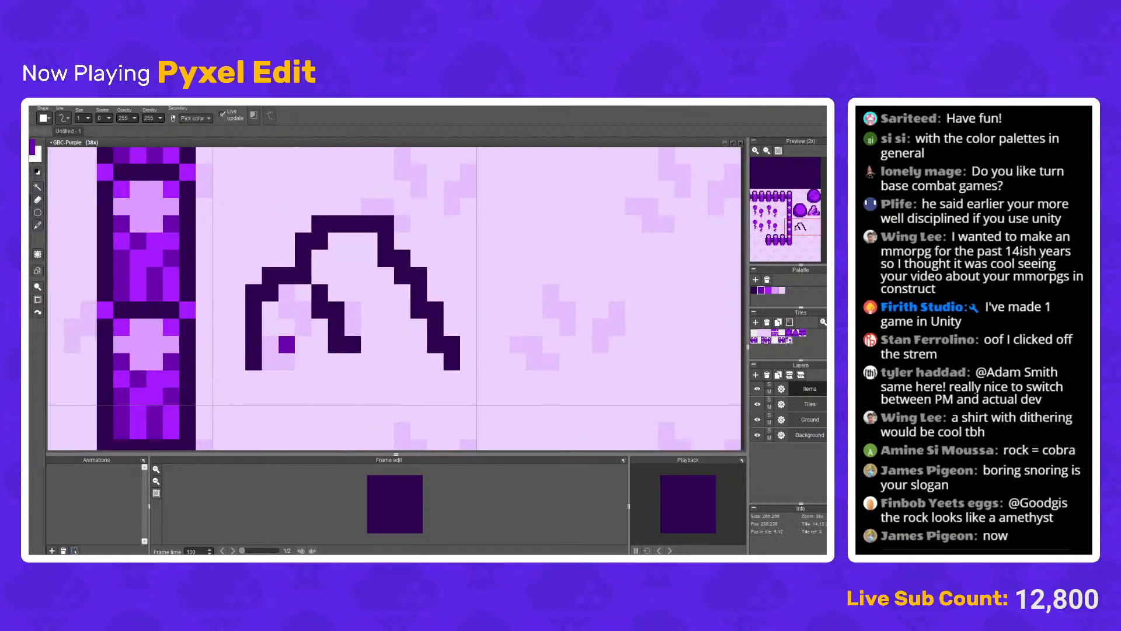
pyautogui.moveTo(269, 361)
pyautogui.mouseDown()
pyautogui.moveTo(386, 379)
pyautogui.moveTo(418, 379)
pyautogui.moveTo(435, 360)
pyautogui.mouseUp()
pyautogui.press('f')
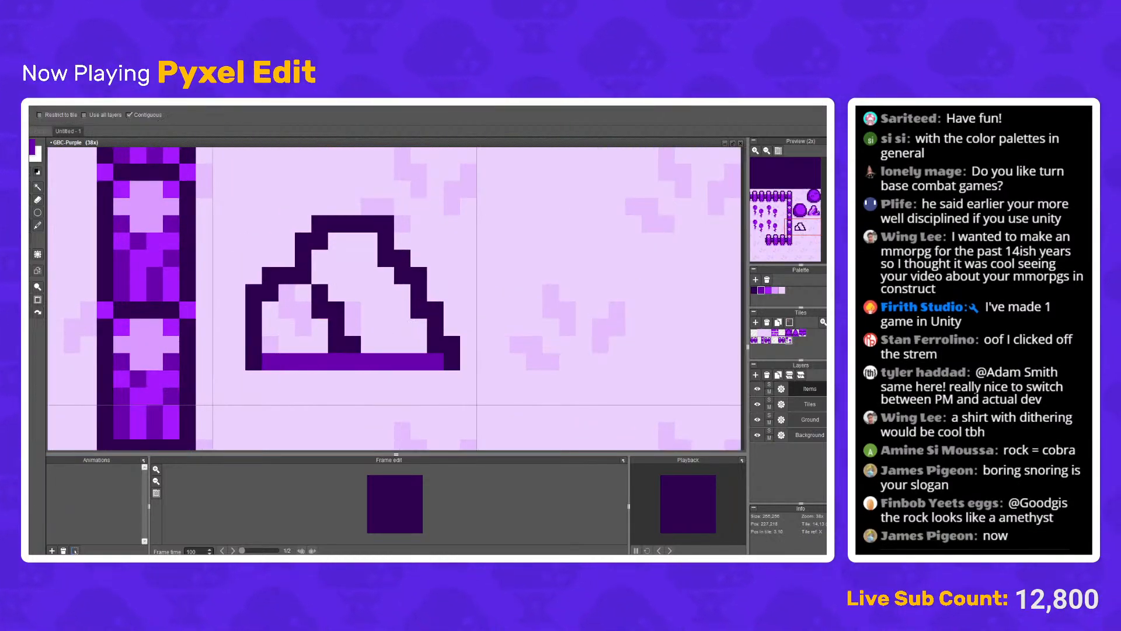
pyautogui.click(291, 327)
pyautogui.click(373, 292)
pyautogui.scroll(-2, 409, 327)
pyautogui.scroll(1, 409, 327)
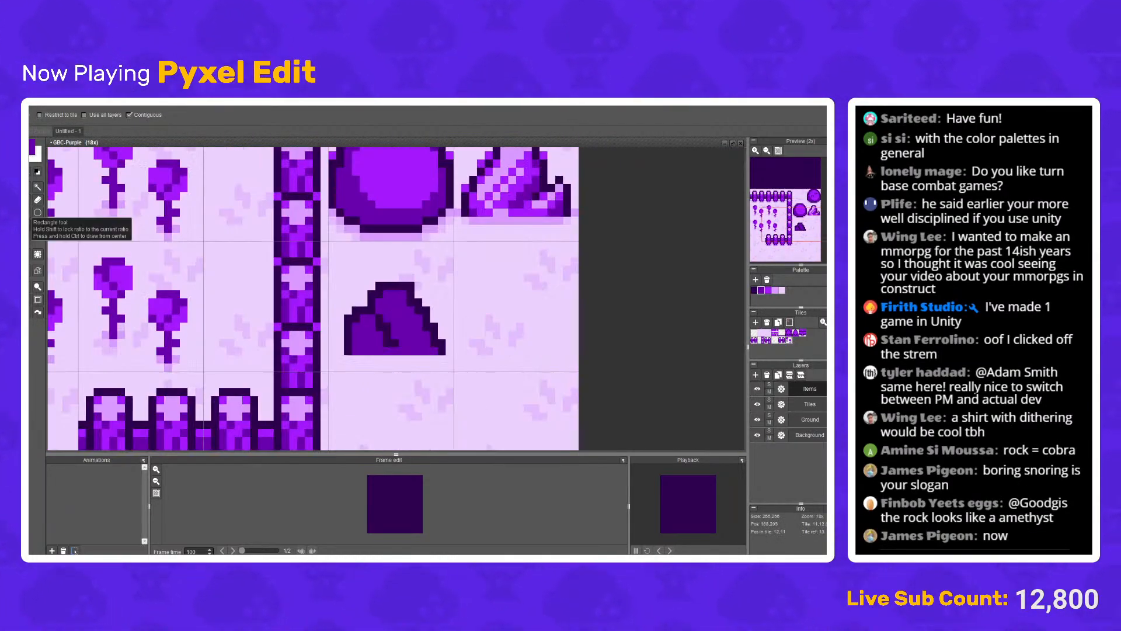
# Step: Refill both faces of the new rock, including the small pocket above the crack, with bright purple
pyautogui.click(37, 199)
pyautogui.scroll(2, 513, 185)
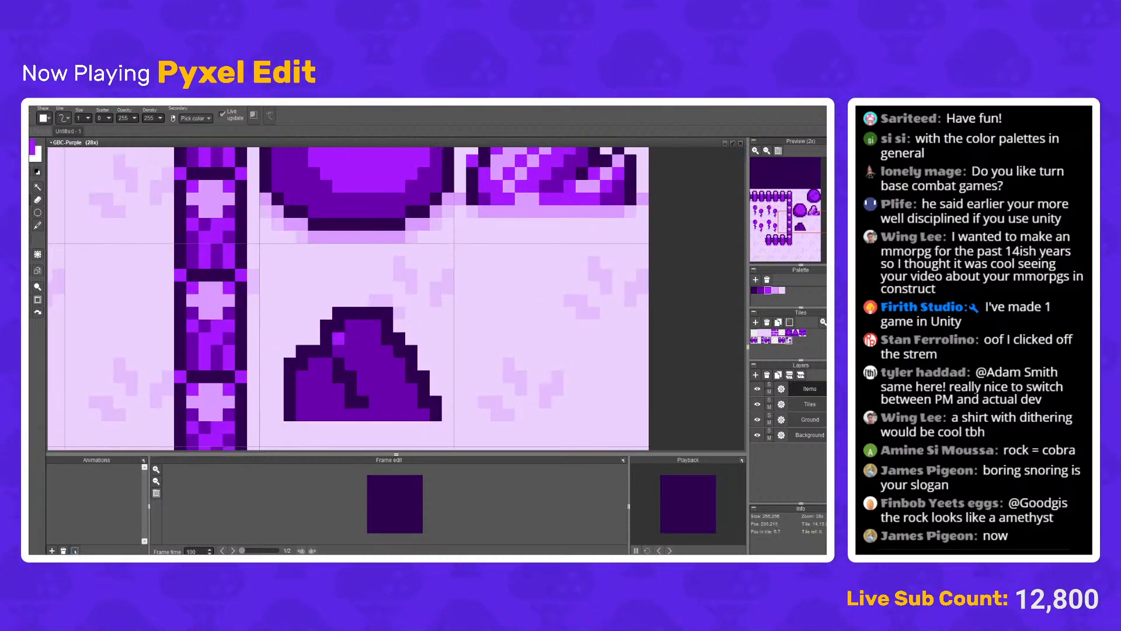
pyautogui.press('f')
pyautogui.click(362, 385)
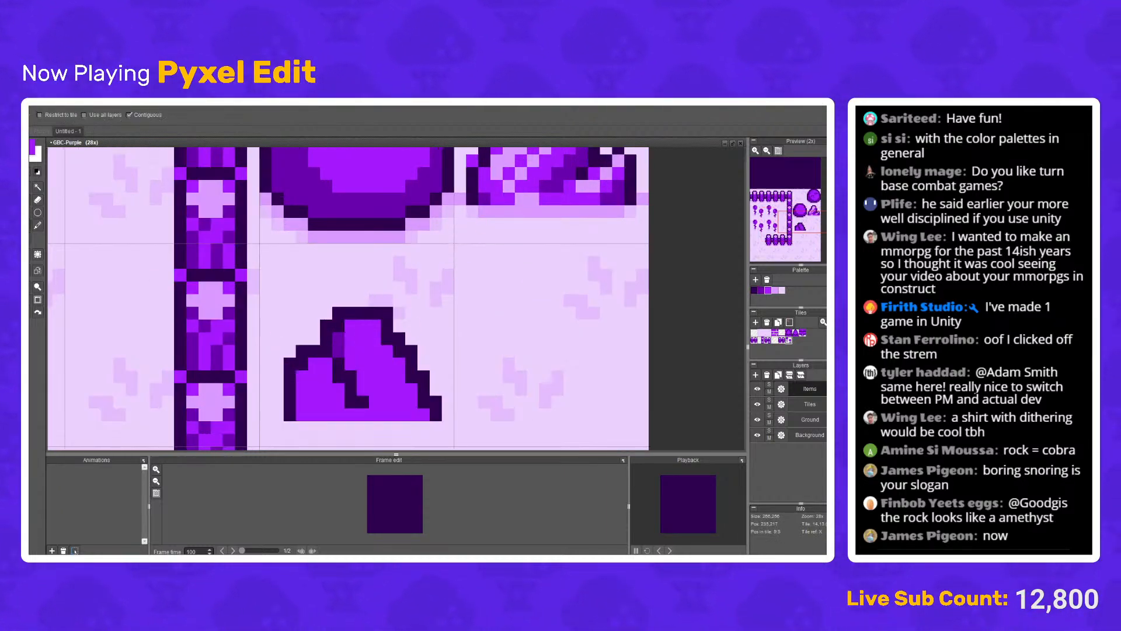
pyautogui.click(338, 345)
# Step: Paint pale purple highlights on both faces of the new rock, widening the larger one toward the crack and leaving bright purple edges
pyautogui.rightClick(521, 174)
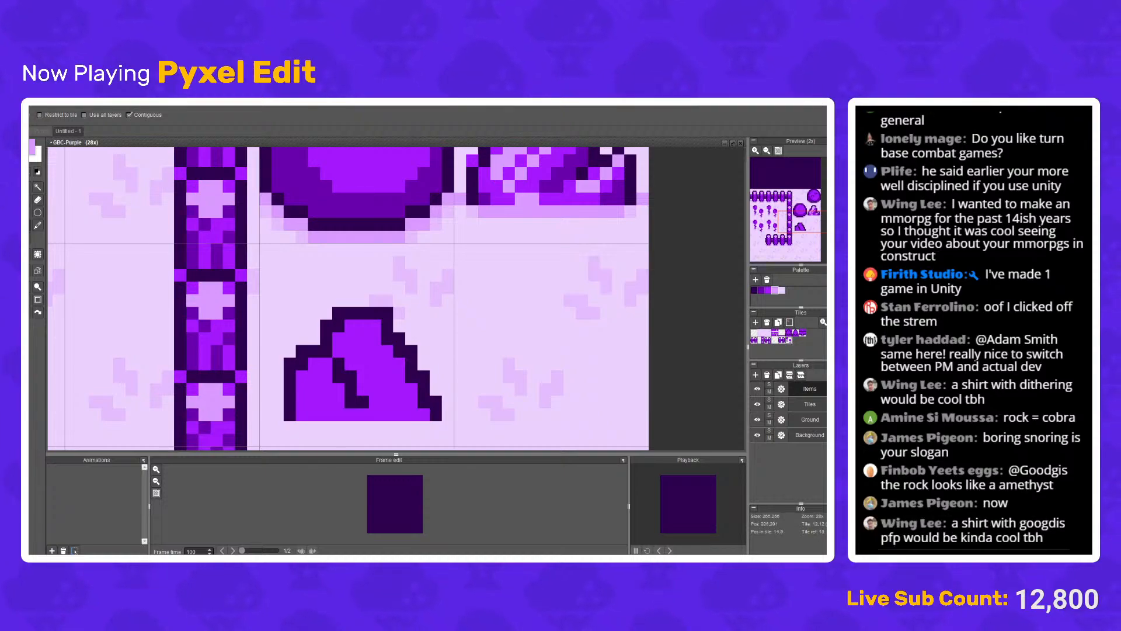
pyautogui.press('b')
pyautogui.moveTo(362, 326)
pyautogui.mouseDown()
pyautogui.moveTo(387, 365)
pyautogui.moveTo(375, 376)
pyautogui.moveTo(400, 383)
pyautogui.moveTo(394, 401)
pyautogui.mouseUp()
pyautogui.moveTo(301, 377)
pyautogui.mouseDown()
pyautogui.moveTo(313, 376)
pyautogui.moveTo(301, 389)
pyautogui.moveTo(313, 401)
pyautogui.moveTo(326, 388)
pyautogui.moveTo(325, 415)
pyautogui.moveTo(325, 365)
pyautogui.moveTo(301, 377)
pyautogui.moveTo(313, 401)
pyautogui.moveTo(362, 401)
pyautogui.mouseUp()
pyautogui.scroll(-3, 375, 350)
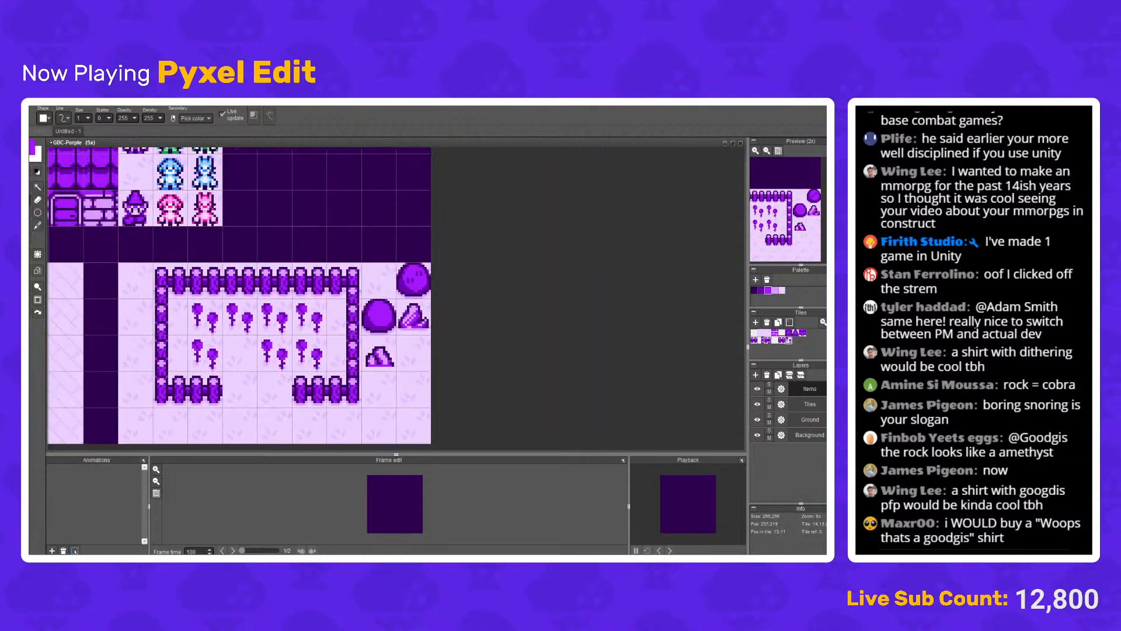
pyautogui.scroll(5, 408, 397)
pyautogui.rightClick(351, 347)
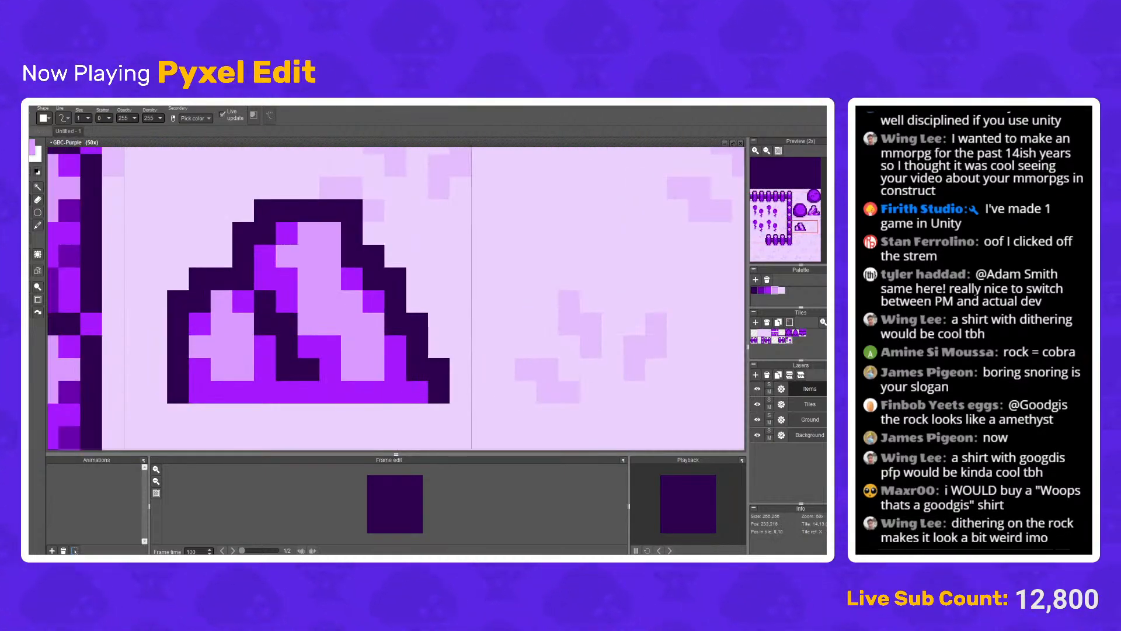
pyautogui.click(373, 301)
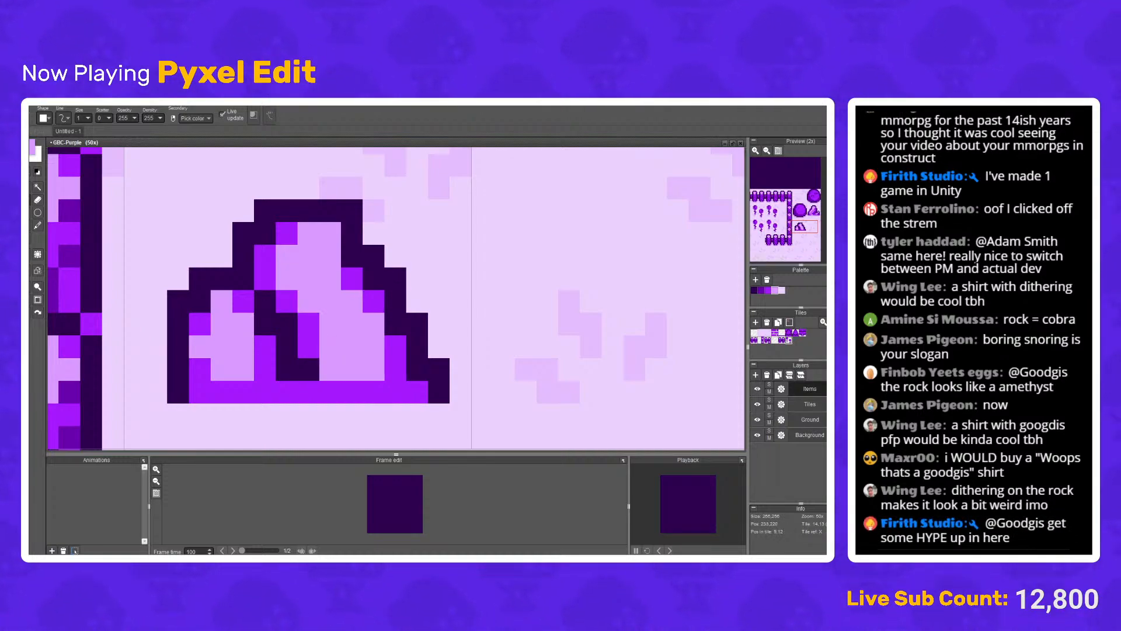
# Step: Dither bright purple pixels into the pale purple highlights on both faces of the new two-part rock
pyautogui.rightClick(308, 347)
pyautogui.click(352, 347)
pyautogui.click(330, 301)
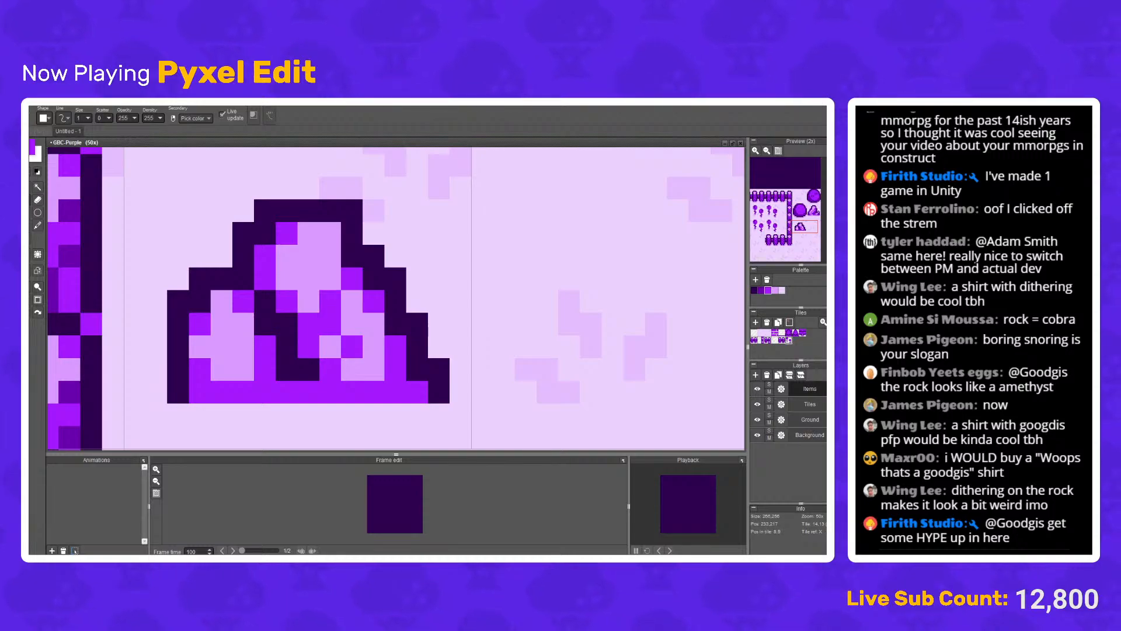
pyautogui.click(308, 278)
pyautogui.scroll(-6, 221, 369)
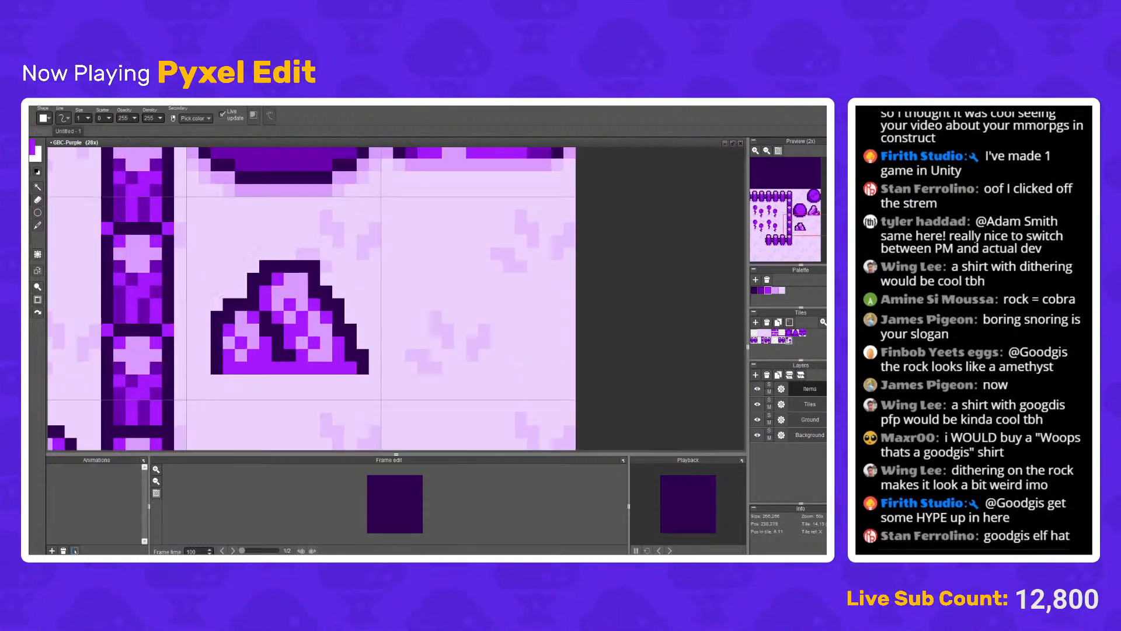
pyautogui.scroll(2, 222, 369)
pyautogui.scroll(4, 267, 333)
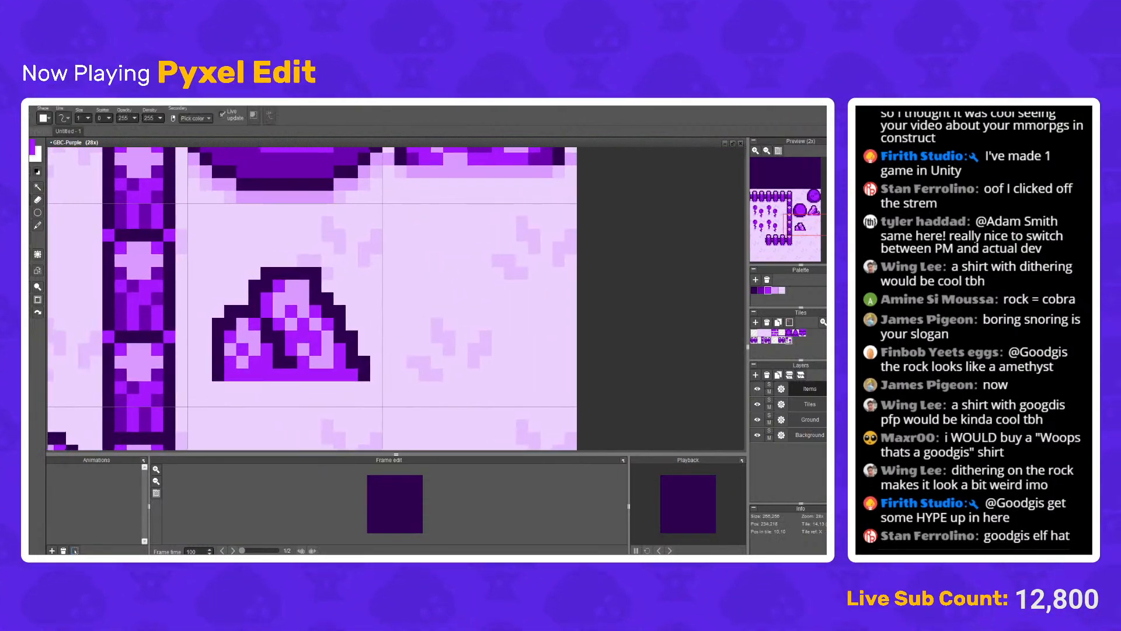
pyautogui.scroll(-2, 268, 332)
pyautogui.scroll(3, 267, 332)
pyautogui.scroll(-2, 190, 319)
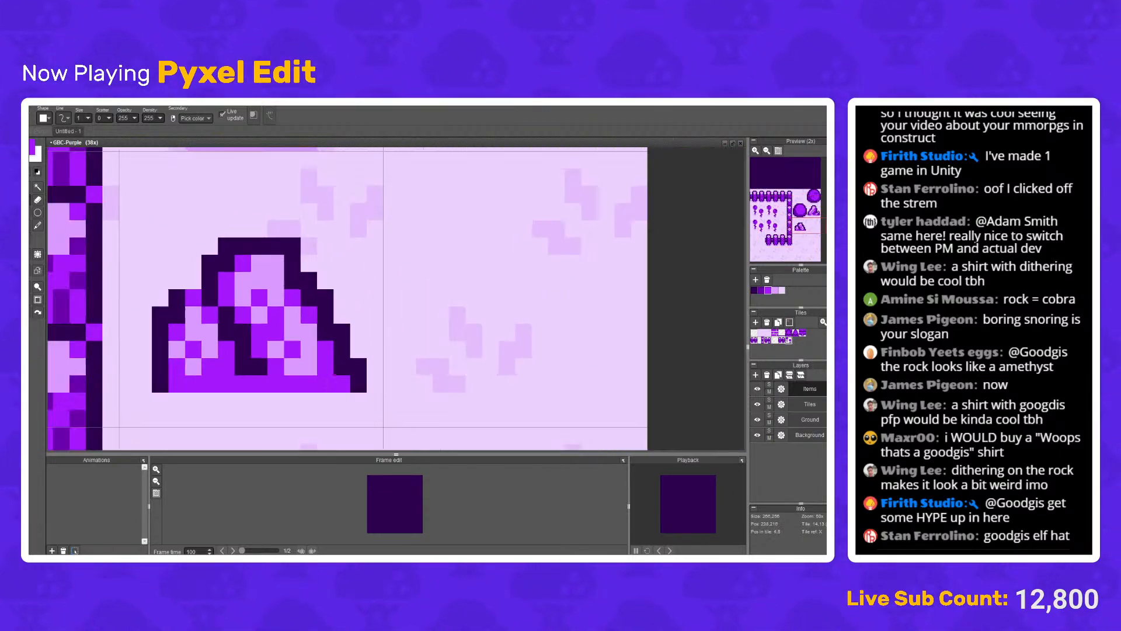
pyautogui.scroll(1, 190, 319)
pyautogui.scroll(-3, 192, 321)
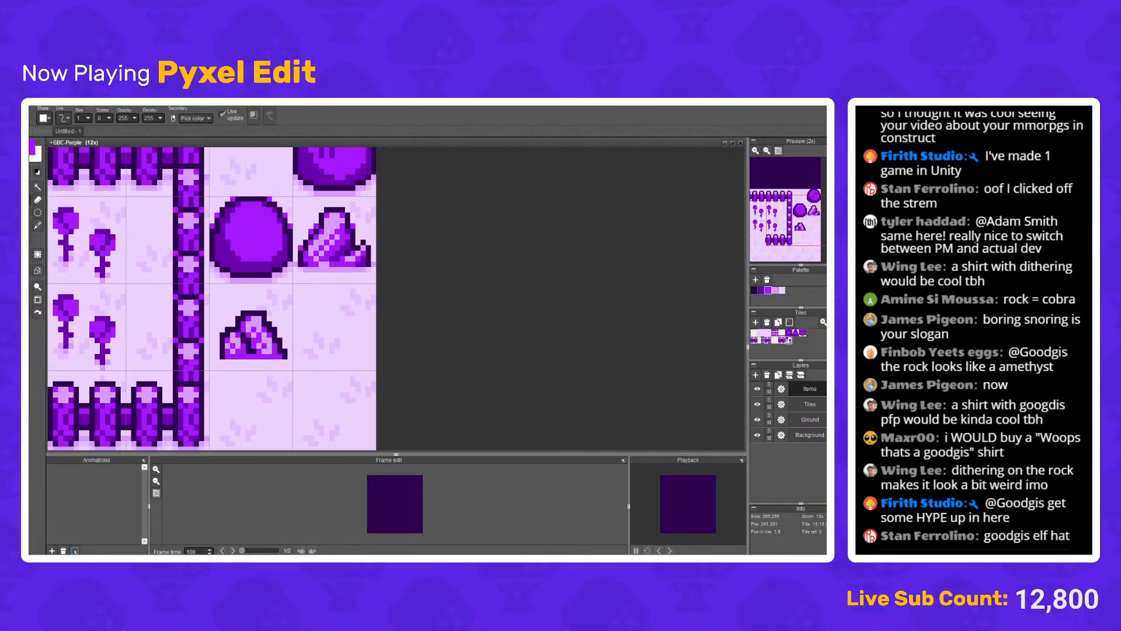
# Step: Soften the new rock's stepped outline by recolouring its outer corner pixels on both sides from darkest purple to bright purple
pyautogui.scroll(4, 236, 339)
pyautogui.click(190, 324)
pyautogui.click(208, 307)
pyautogui.click(240, 272)
pyautogui.click(256, 254)
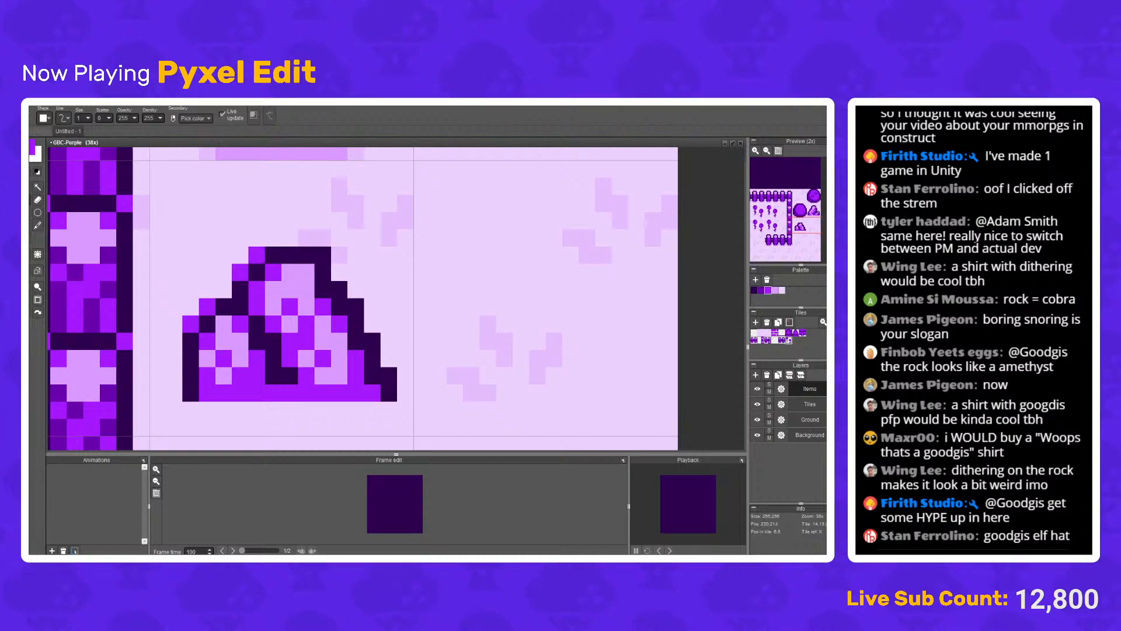
pyautogui.click(322, 255)
pyautogui.click(355, 307)
pyautogui.click(372, 324)
pyautogui.click(340, 290)
pyautogui.click(373, 358)
pyautogui.click(389, 375)
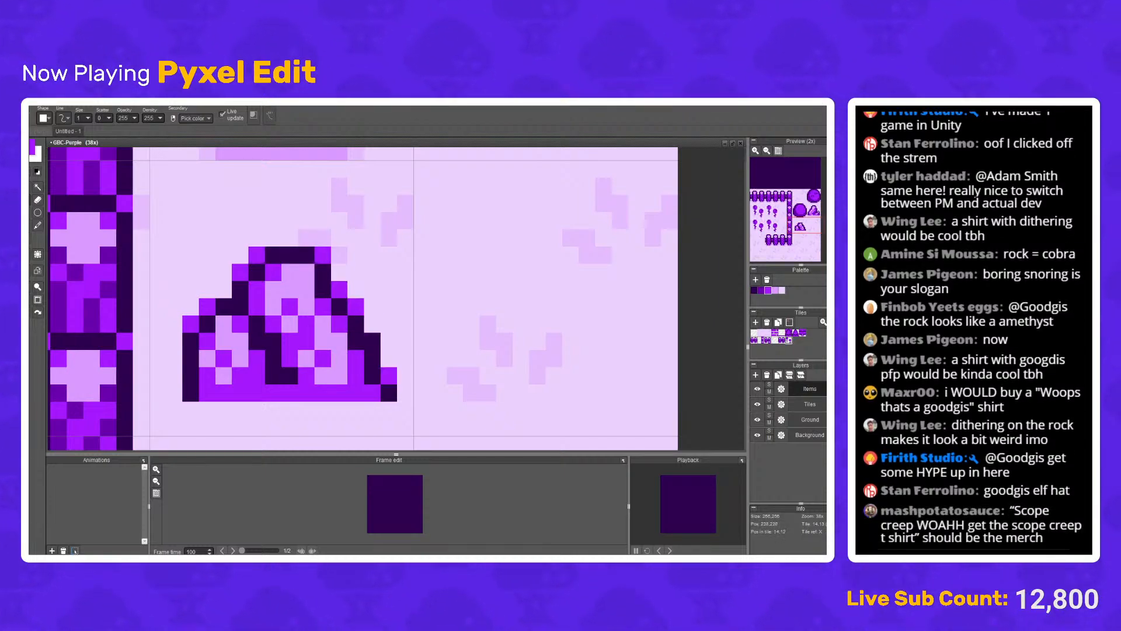
pyautogui.click(372, 341)
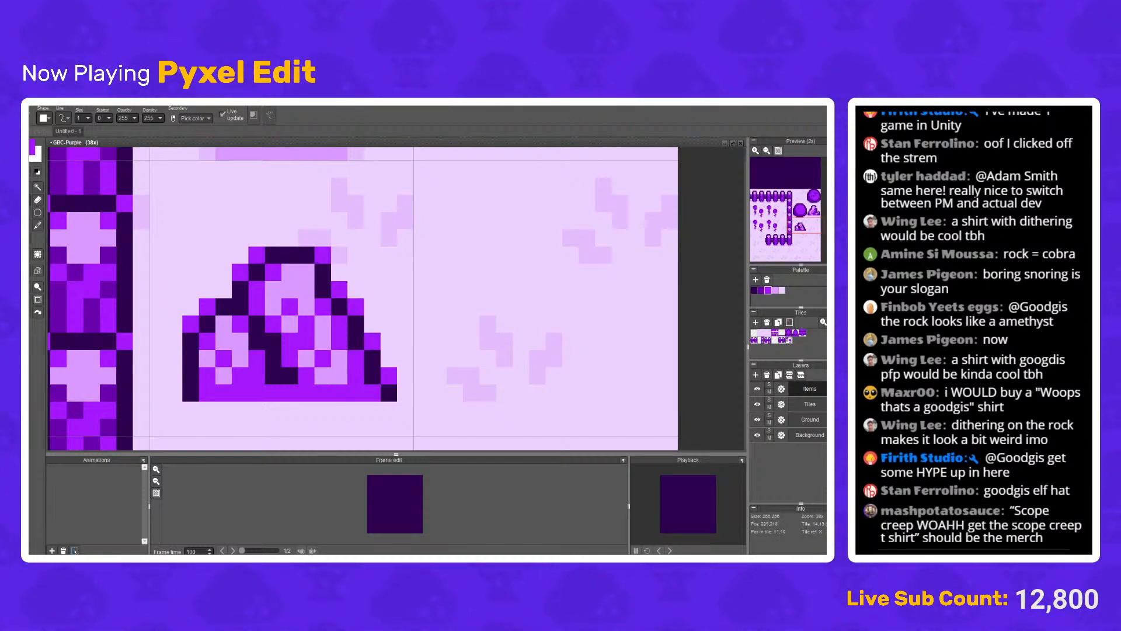
# Step: Shade the new rock with dark purple pixels at the base corners, beneath the crack and along the crack's upper part
pyautogui.scroll(-3, 340, 341)
pyautogui.rightClick(392, 282)
pyautogui.scroll(2, 336, 355)
pyautogui.scroll(3, 298, 379)
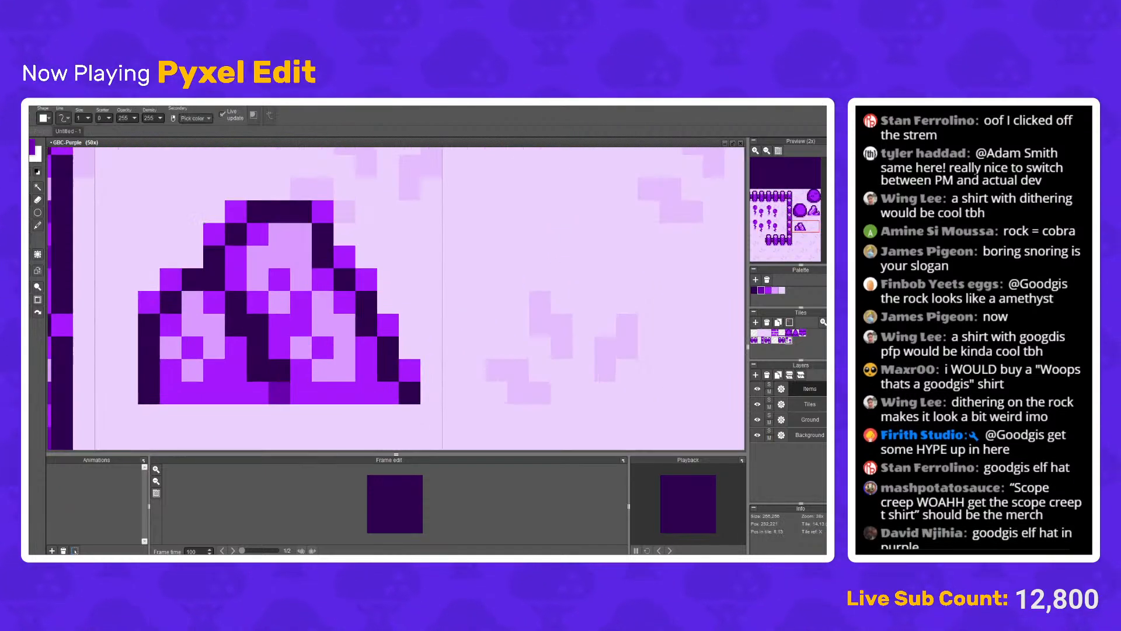
pyautogui.click(279, 392)
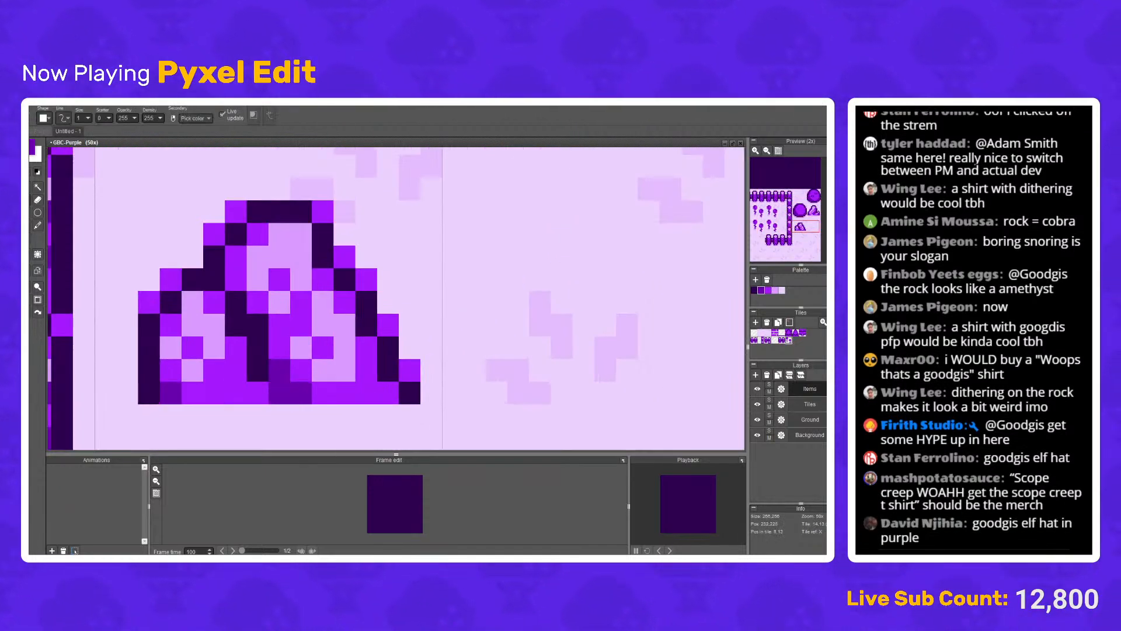
pyautogui.click(257, 324)
pyautogui.click(236, 302)
pyautogui.click(235, 279)
pyautogui.click(388, 393)
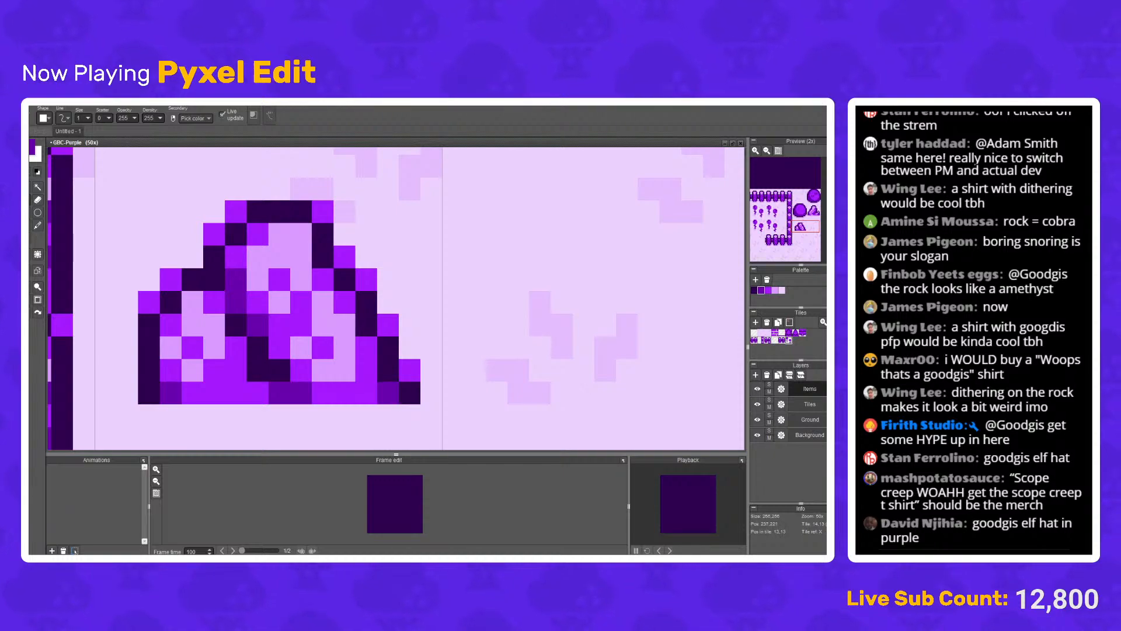
pyautogui.click(235, 393)
pyautogui.click(258, 392)
pyautogui.click(236, 393)
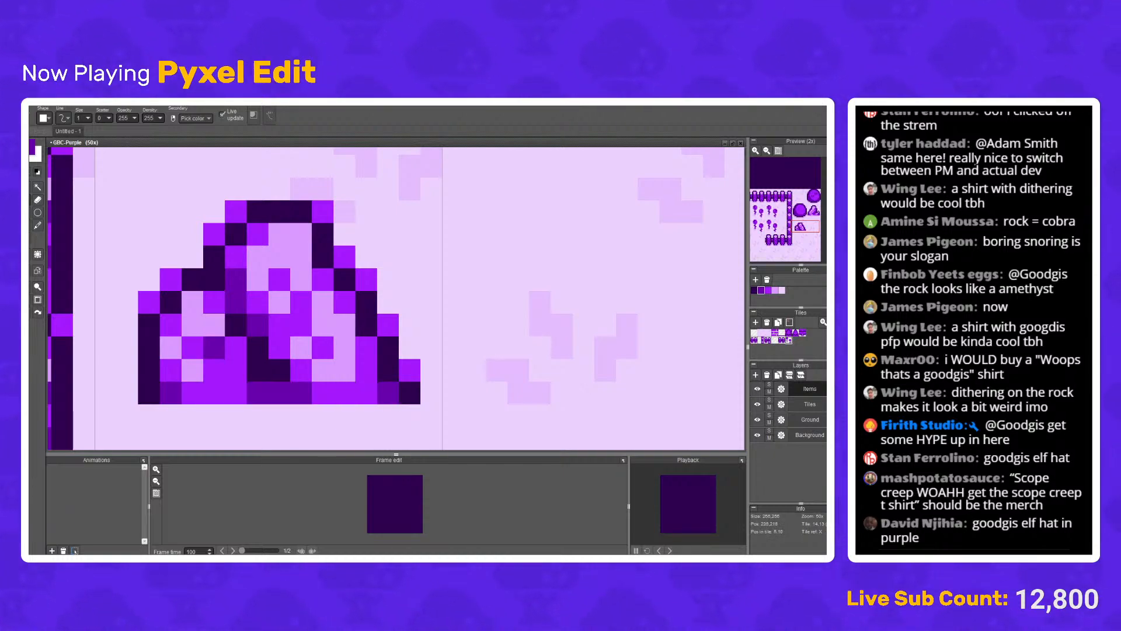
# Step: Rework the smaller face of the new rock with pale purple and a bright purple checkered dither along its lower part
pyautogui.keyDown('alt'); pyautogui.click(214, 347); pyautogui.keyUp('alt')
pyautogui.click(193, 347)
pyautogui.click(214, 369)
pyautogui.click(236, 370)
pyautogui.click(236, 347)
pyautogui.click(214, 393)
pyautogui.keyDown('alt'); pyautogui.click(236, 393); pyautogui.keyUp('alt')
pyautogui.click(214, 393)
pyautogui.click(236, 369)
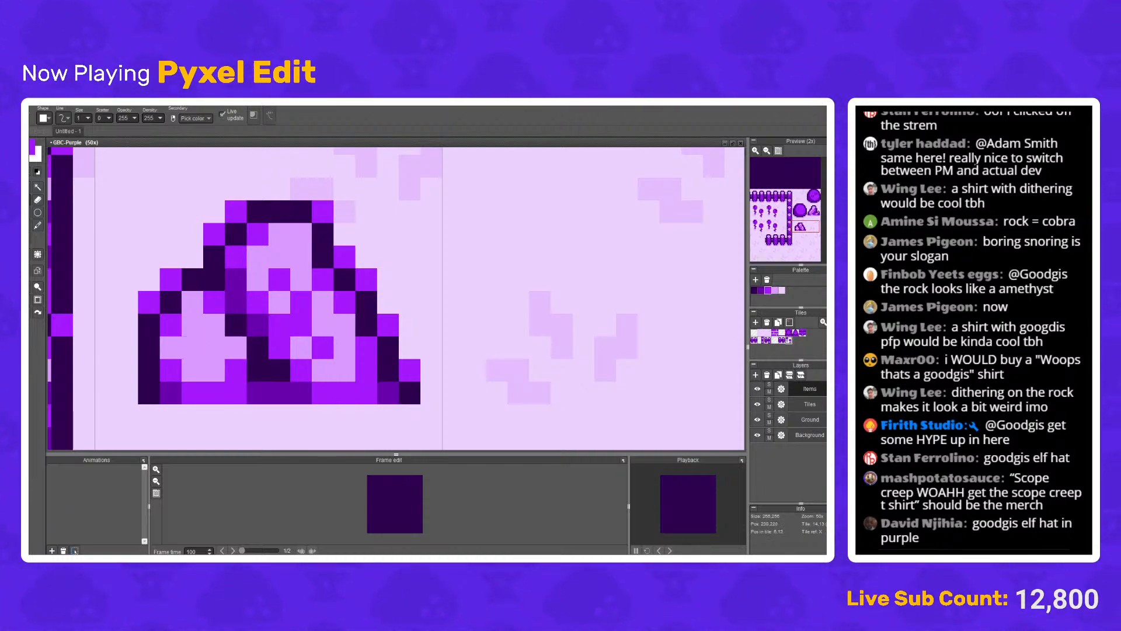
pyautogui.click(214, 369)
pyautogui.click(214, 348)
pyautogui.click(192, 370)
pyautogui.click(171, 347)
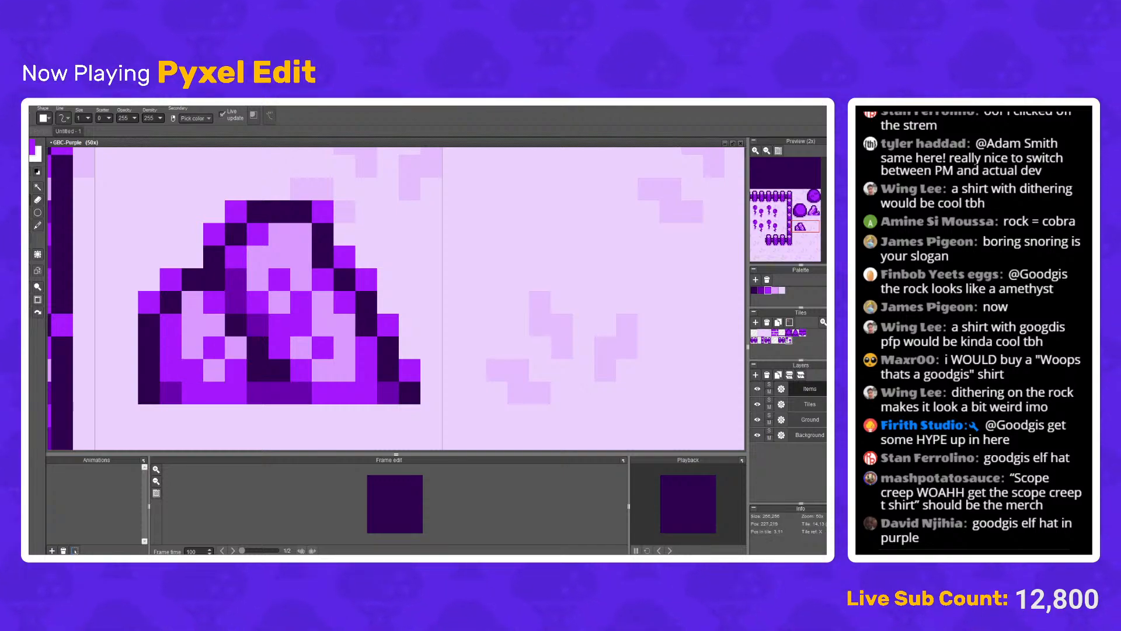
pyautogui.rightClick(193, 347)
pyautogui.click(171, 370)
# Step: Extend the bright purple dither across the larger rock face and fill its lower outer part with solid bright purple
pyautogui.scroll(-5, 234, 353)
pyautogui.scroll(3, 260, 344)
pyautogui.scroll(5, 209, 342)
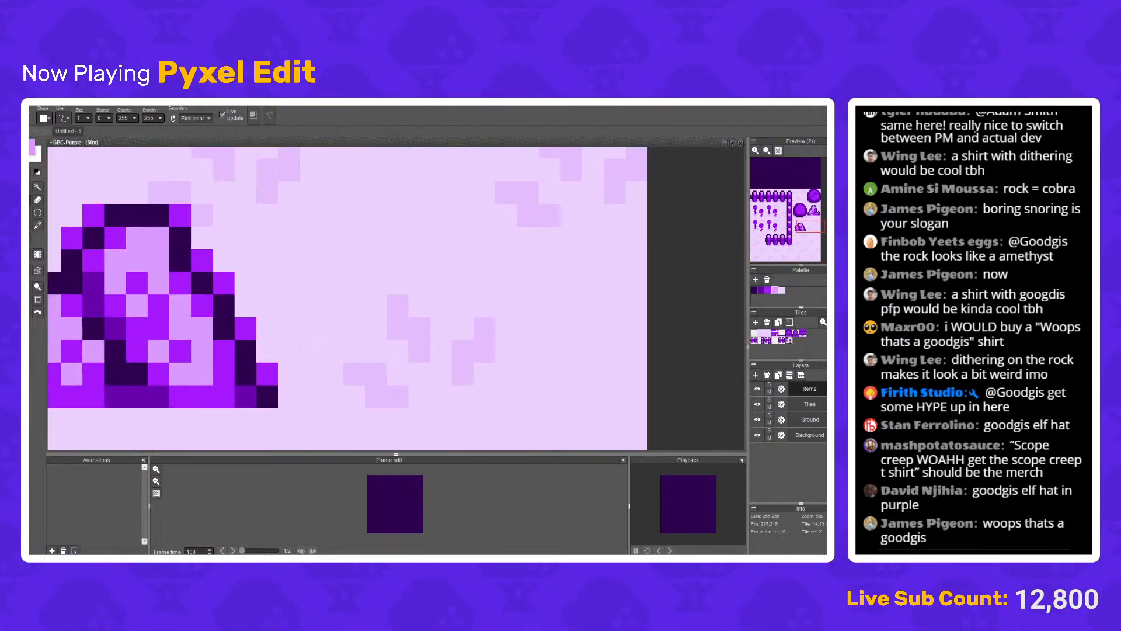
pyautogui.keyDown('alt'); pyautogui.click(262, 363); pyautogui.keyUp('alt')
pyautogui.click(239, 363)
pyautogui.click(261, 340)
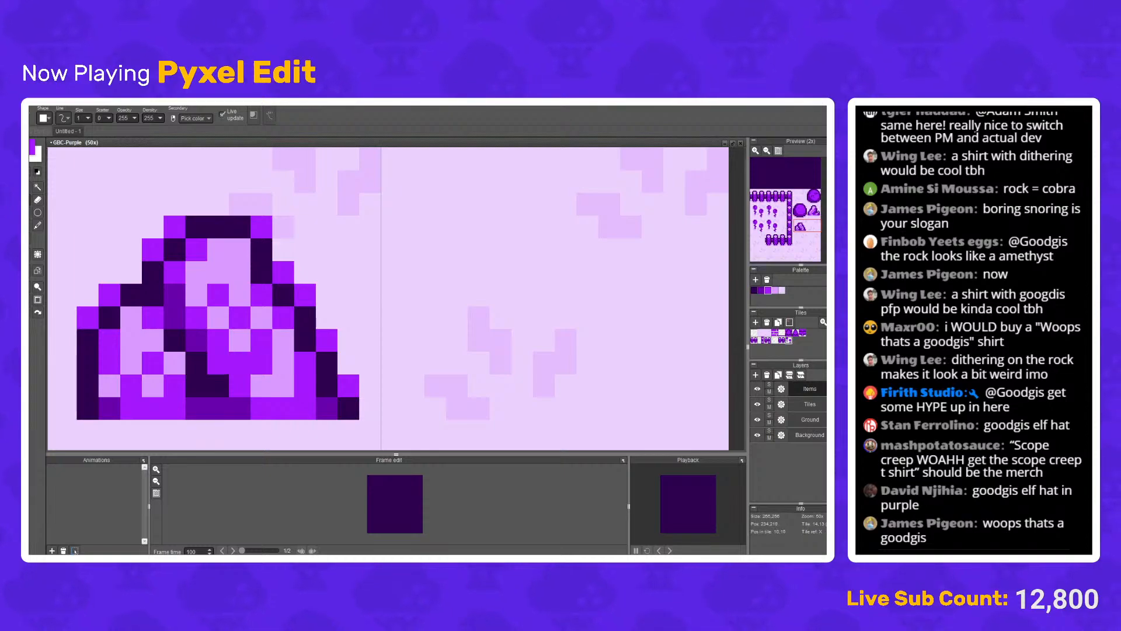
pyautogui.click(282, 385)
pyautogui.click(283, 362)
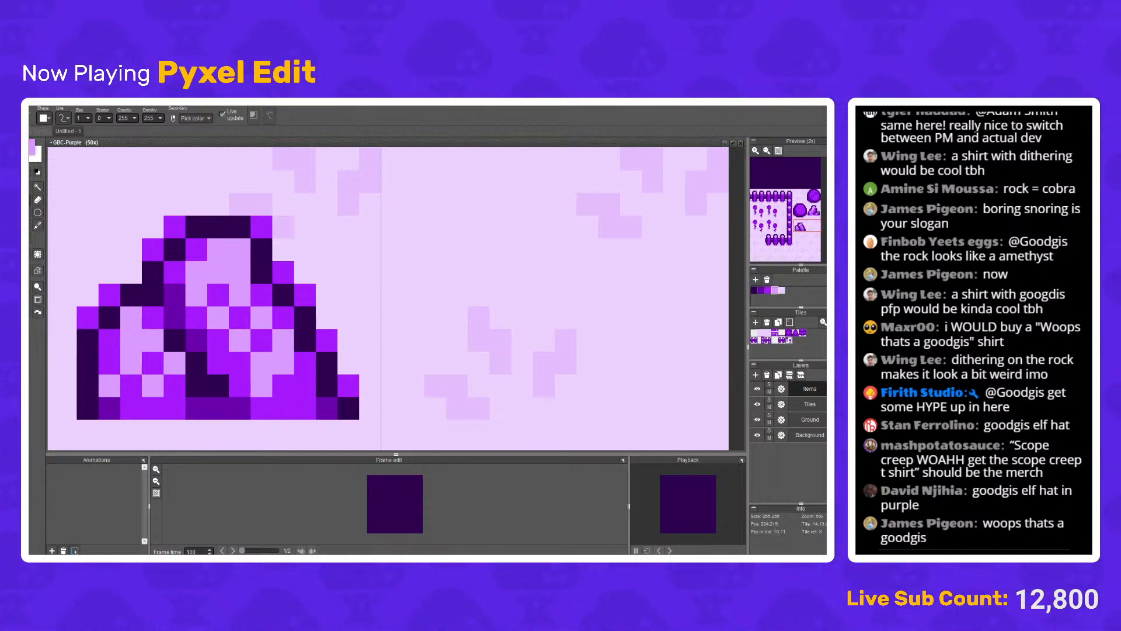
# Step: Paint a pale purple ground shadow along the base of the new rock, extending one pixel past each side
pyautogui.scroll(-8, 283, 340)
pyautogui.scroll(-1, 311, 341)
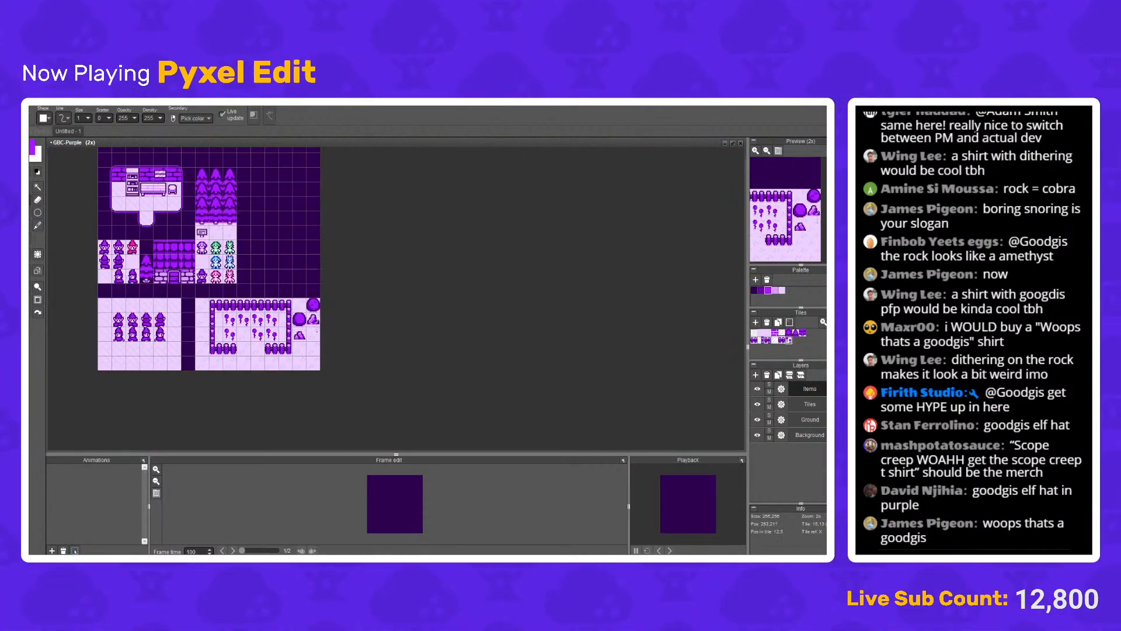
pyautogui.scroll(3, 310, 333)
pyautogui.scroll(1, 310, 334)
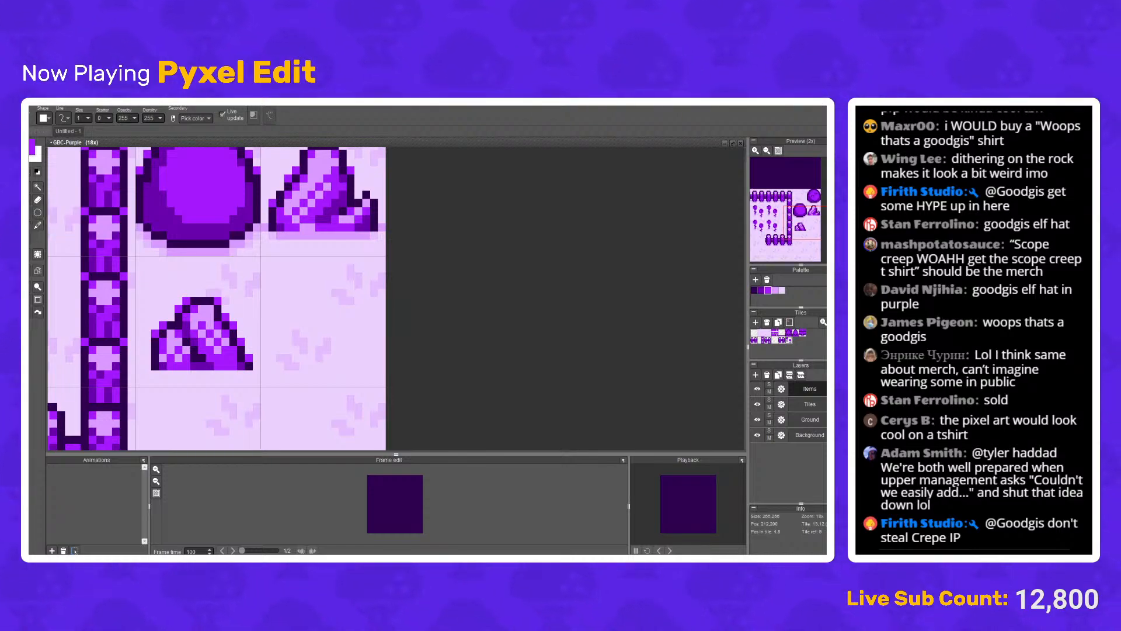
pyautogui.scroll(1, 249, 300)
pyautogui.scroll(-1, 235, 301)
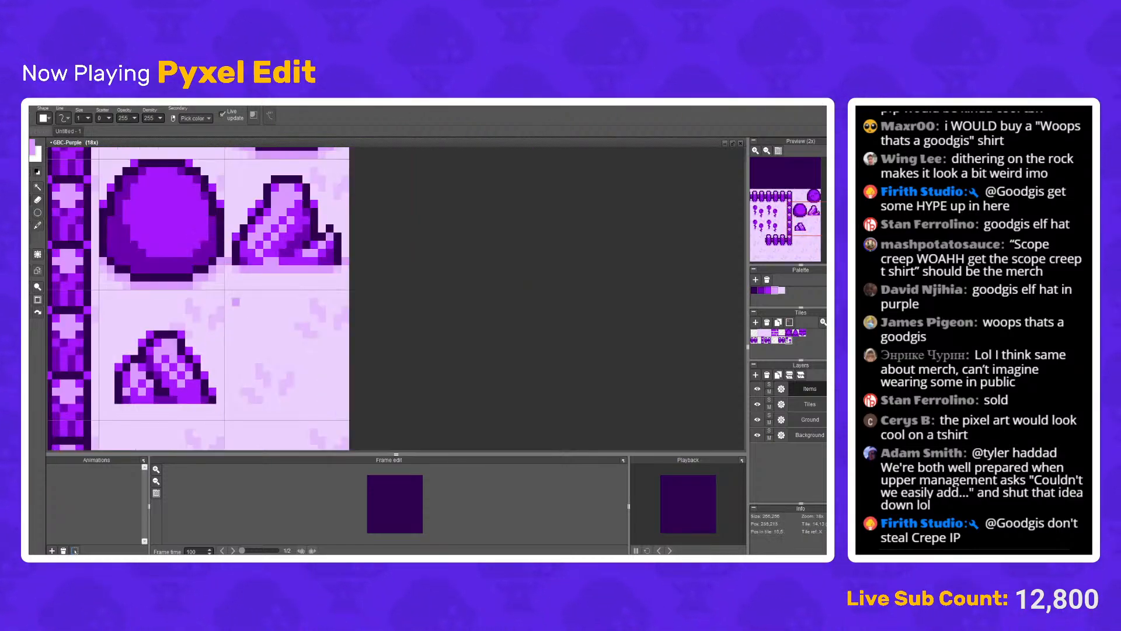
pyautogui.scroll(1, 142, 399)
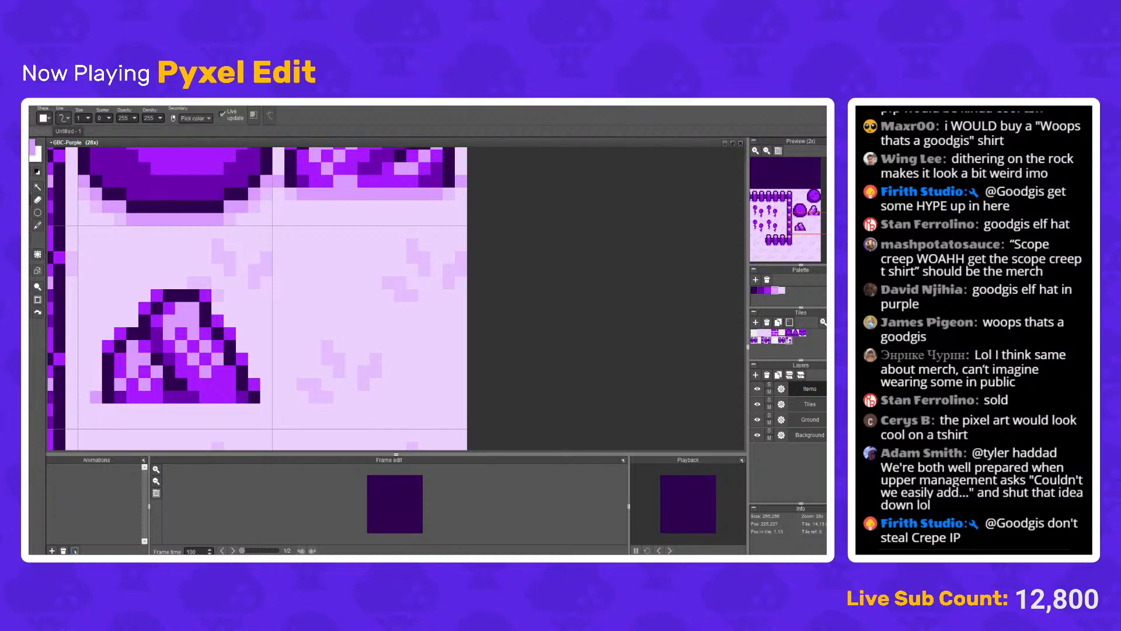
pyautogui.moveTo(108, 410)
pyautogui.mouseDown()
pyautogui.moveTo(242, 410)
pyautogui.moveTo(266, 397)
pyautogui.mouseUp()
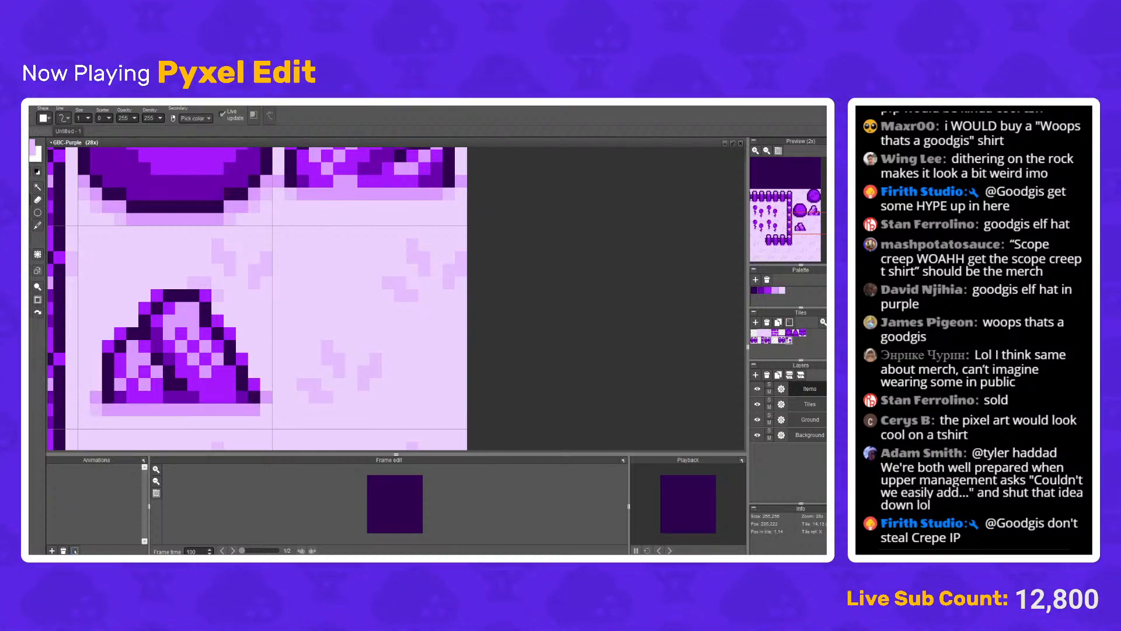
pyautogui.scroll(-4, 267, 397)
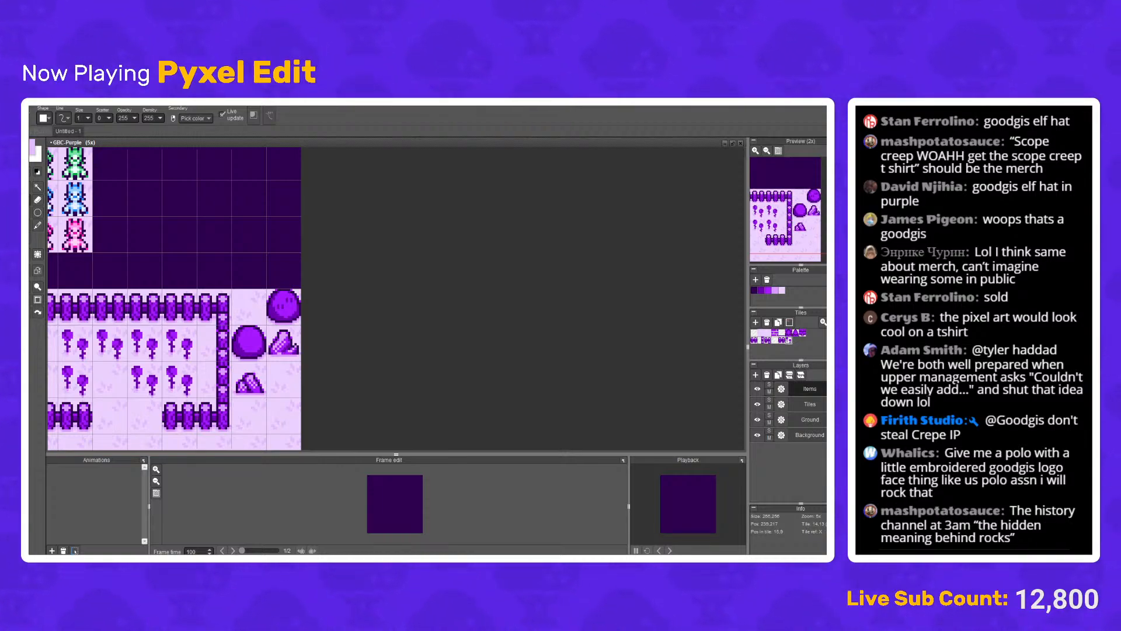
pyautogui.hotkey('ctrl', 'v')
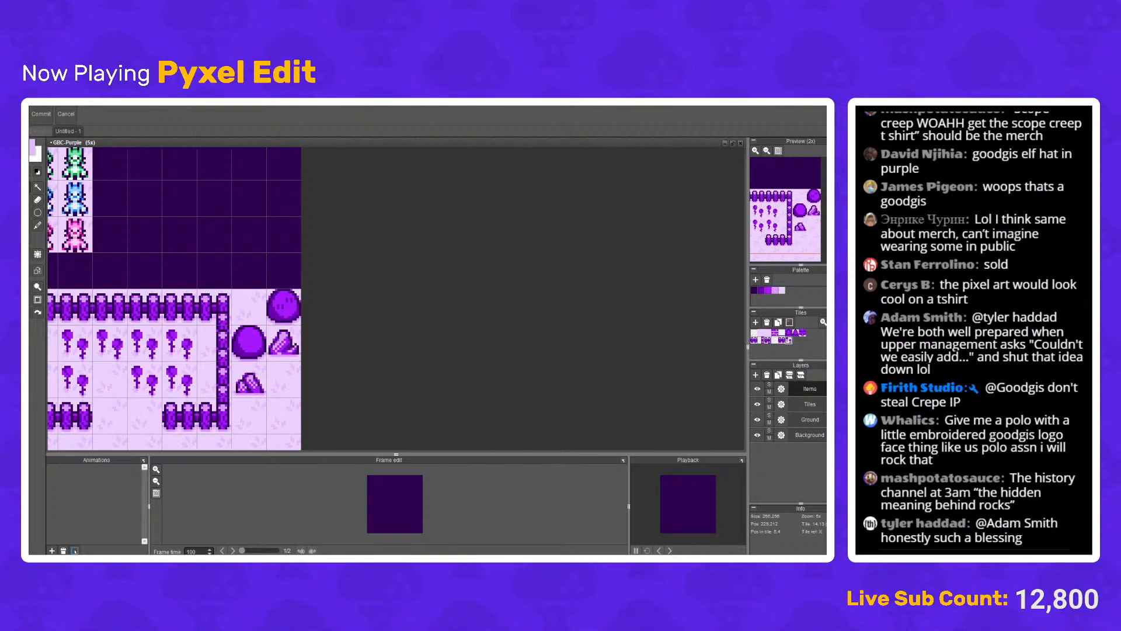
pyautogui.scroll(-2, 234, 341)
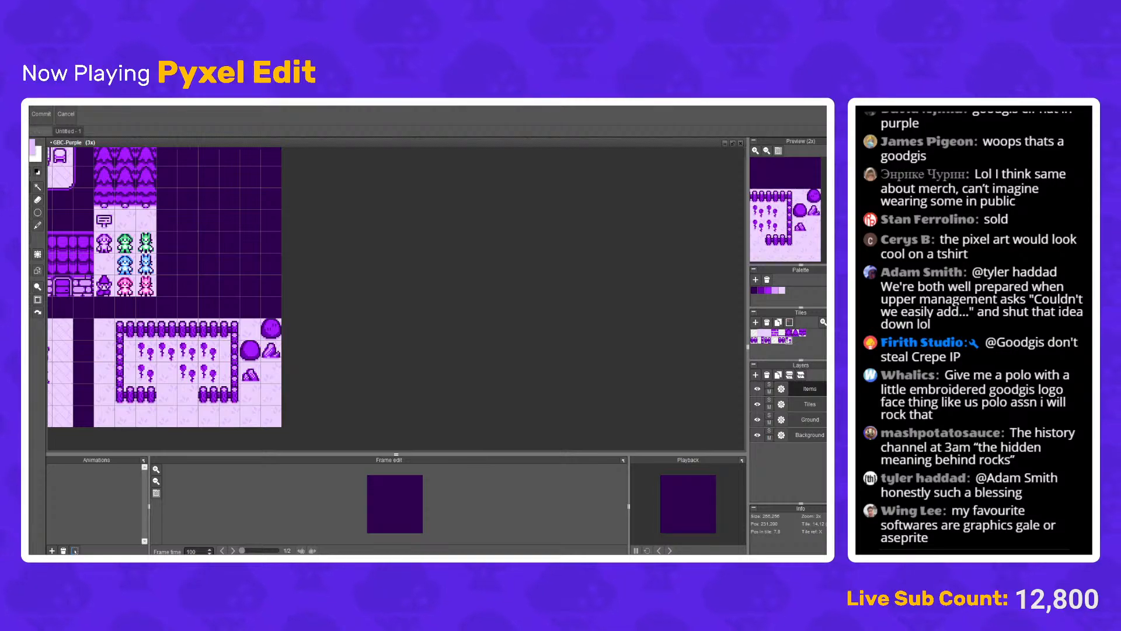
pyautogui.scroll(3, 242, 355)
pyautogui.press('Return')
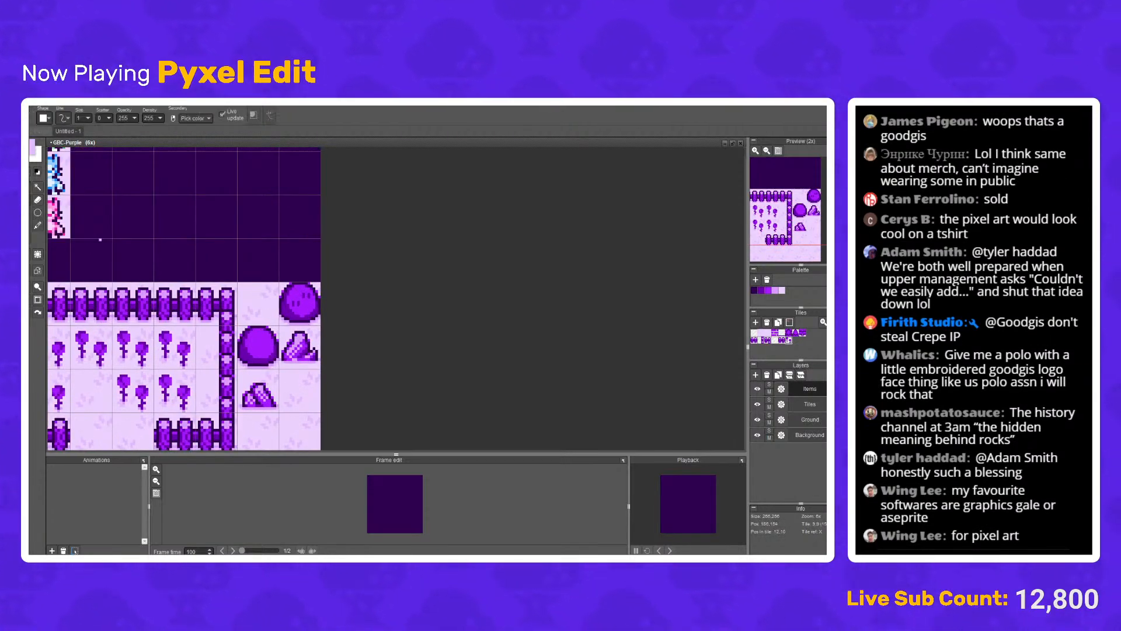
# Step: Paint small jagged dark purple texture patches on the bright face of the round boulder above the new rock
pyautogui.scroll(8, 263, 350)
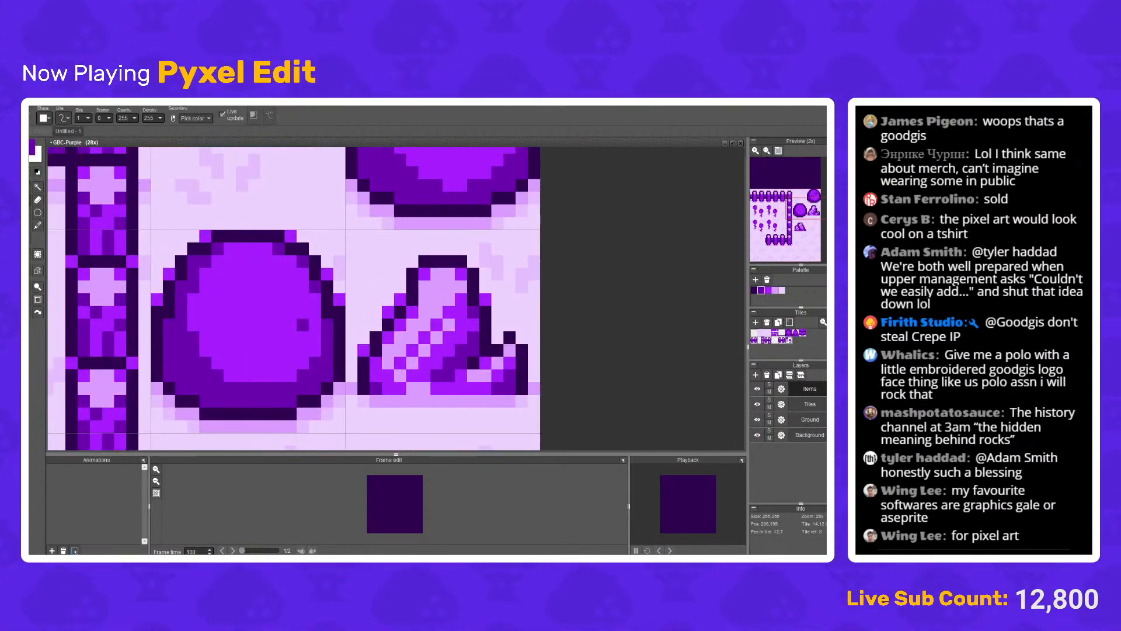
pyautogui.moveTo(291, 325)
pyautogui.mouseDown()
pyautogui.moveTo(301, 300)
pyautogui.moveTo(266, 325)
pyautogui.moveTo(248, 299)
pyautogui.mouseUp()
pyautogui.moveTo(230, 370)
pyautogui.mouseDown()
pyautogui.moveTo(242, 375)
pyautogui.moveTo(255, 350)
pyautogui.moveTo(217, 358)
pyautogui.mouseUp()
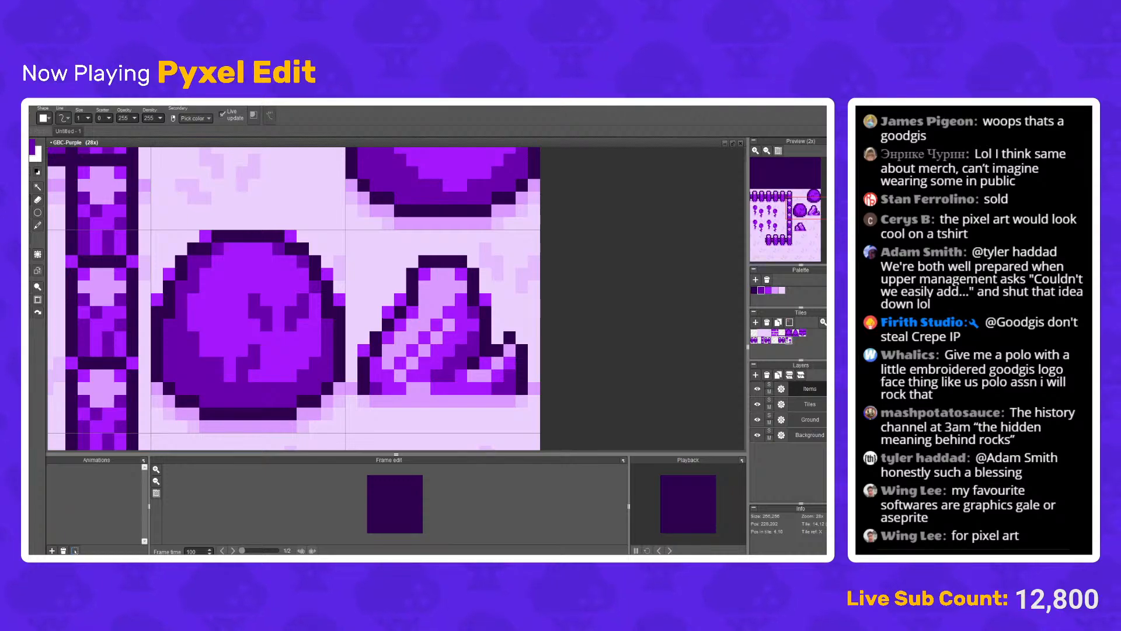
pyautogui.scroll(-5, 242, 321)
pyautogui.scroll(5, 244, 318)
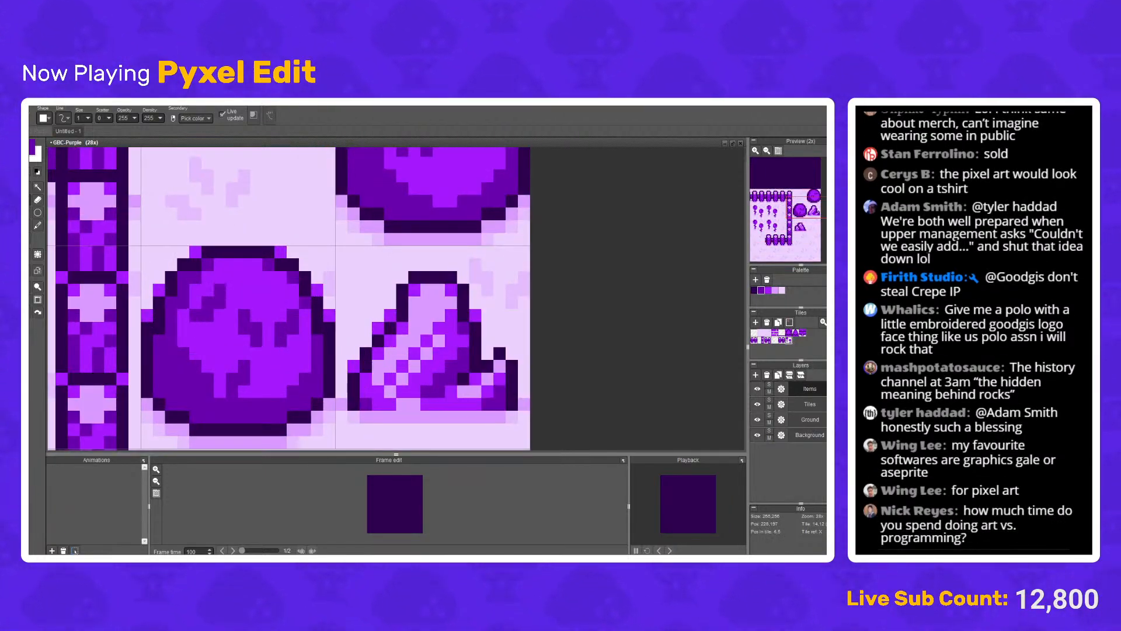
# Step: Examine the textured round boulder alongside the neighbouring rocks and fence, both close up and within the whole scene
pyautogui.scroll(-5, 197, 315)
pyautogui.scroll(-3, 261, 314)
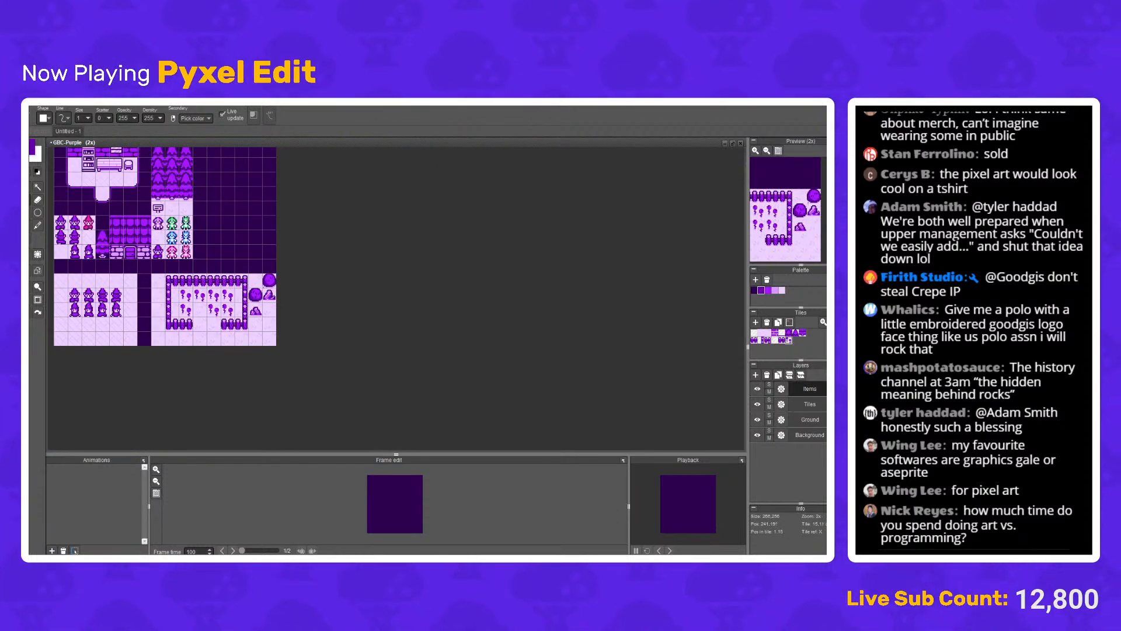
pyautogui.scroll(3, 260, 291)
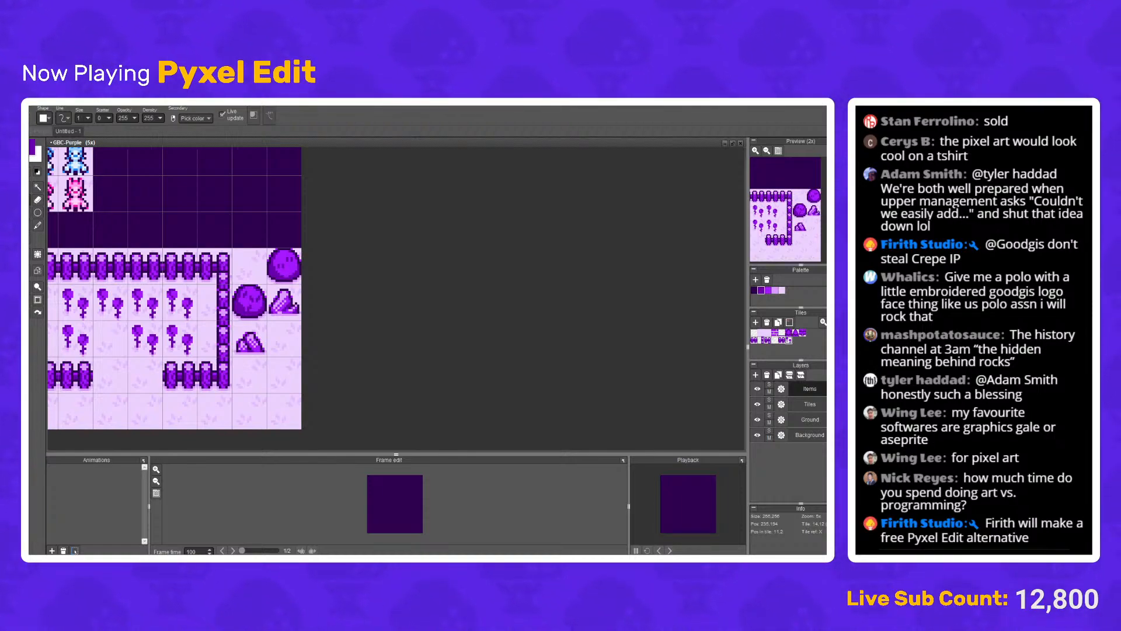
pyautogui.scroll(5, 259, 306)
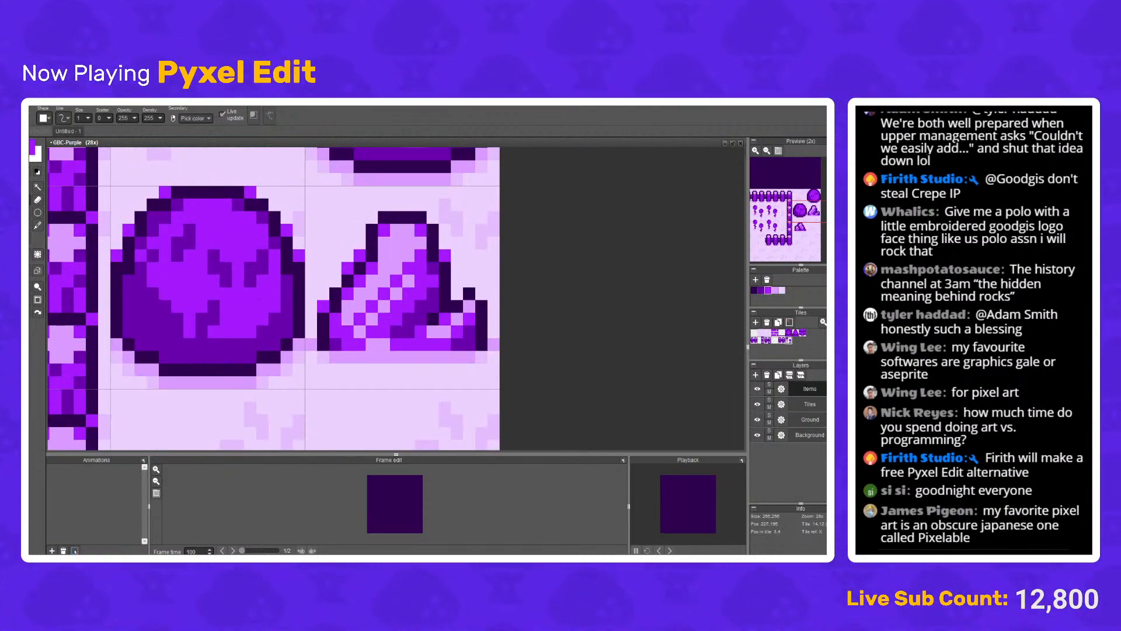
pyautogui.scroll(-8, 153, 237)
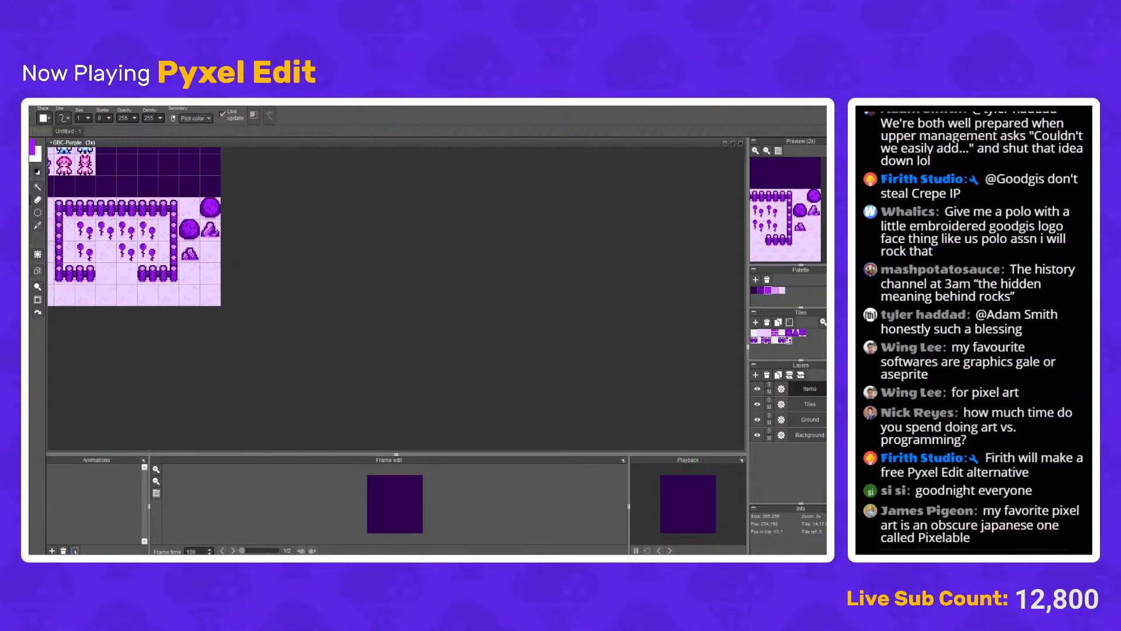
pyautogui.scroll(6, 190, 223)
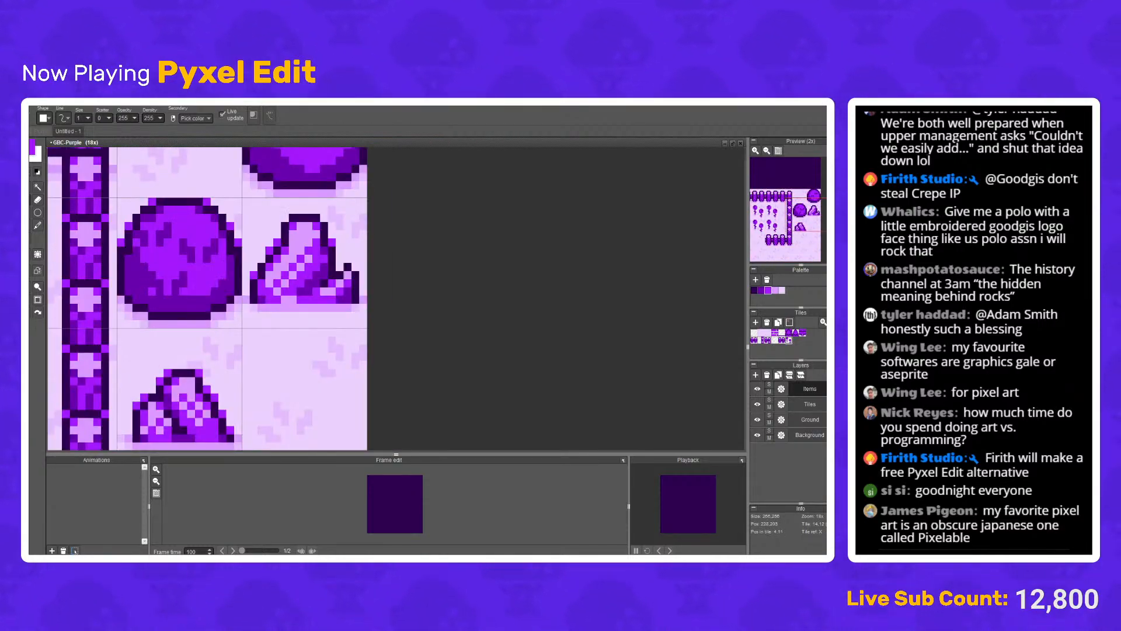
pyautogui.scroll(-4, 146, 274)
pyautogui.scroll(3, 146, 274)
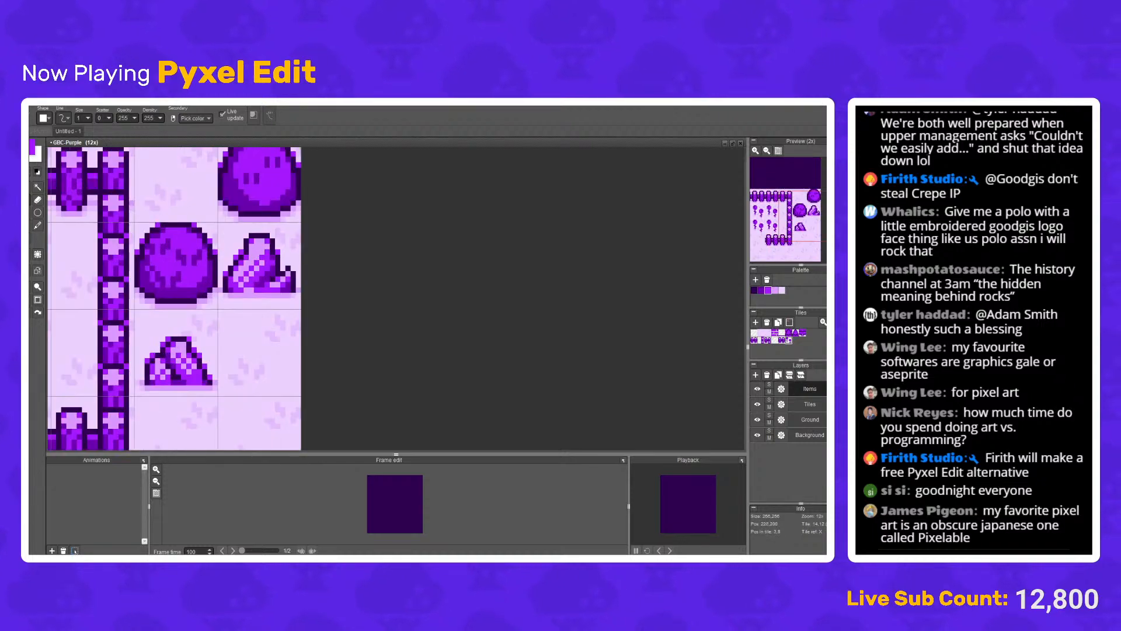
# Step: Paint over the jagged dark texture patches on the round boulder's face with solid bright purple
pyautogui.scroll(-5, 146, 275)
pyautogui.scroll(2, 146, 274)
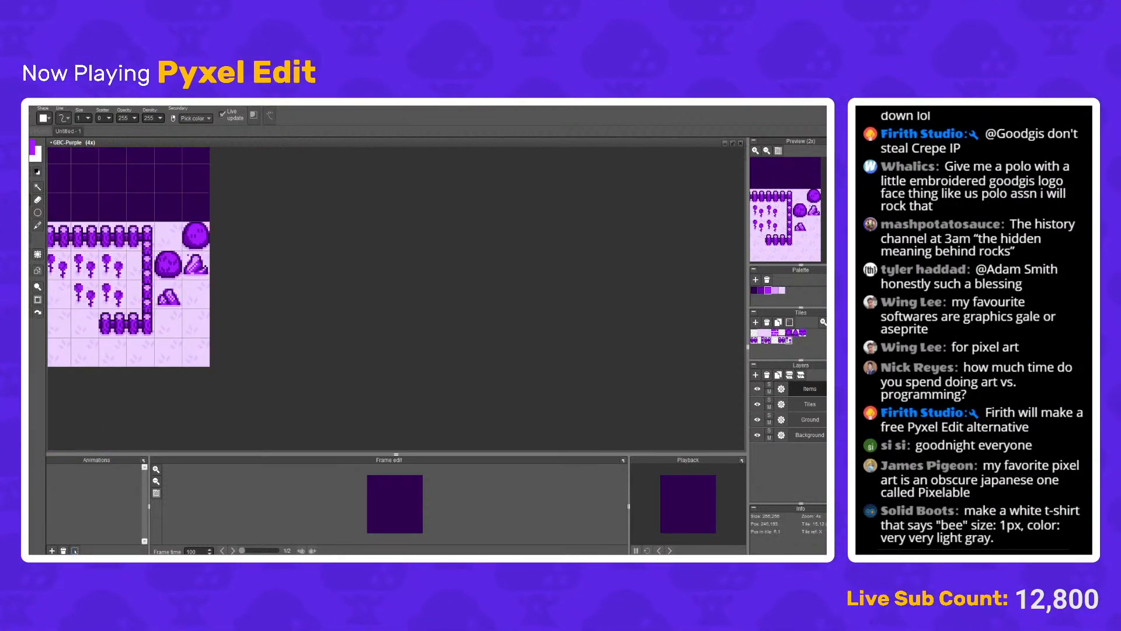
pyautogui.scroll(5, 169, 264)
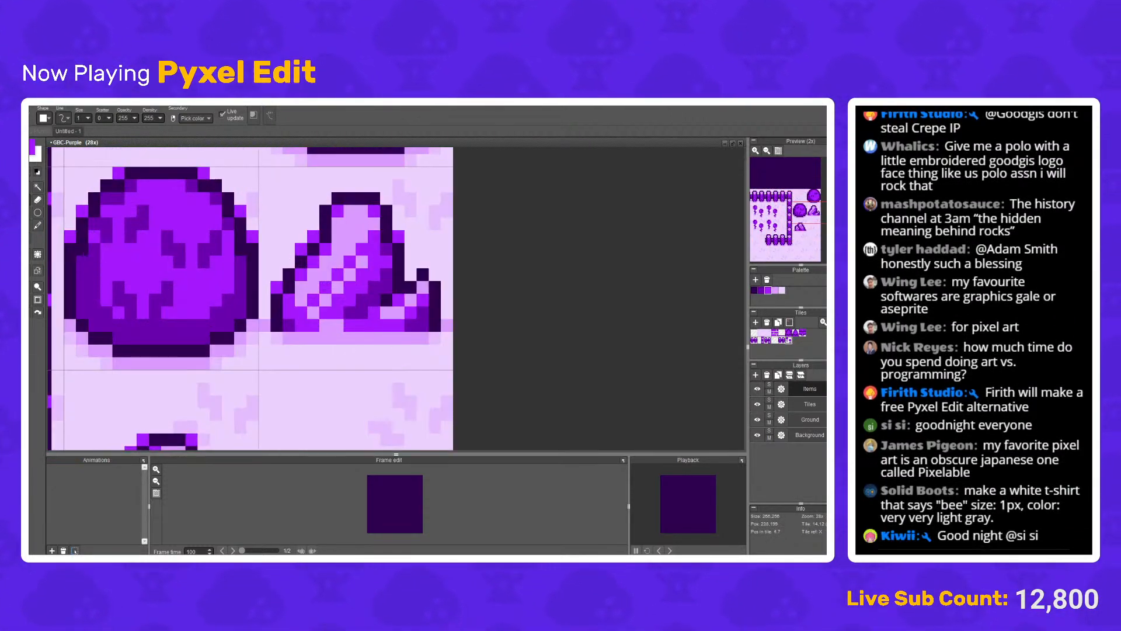
pyautogui.scroll(-6, 169, 265)
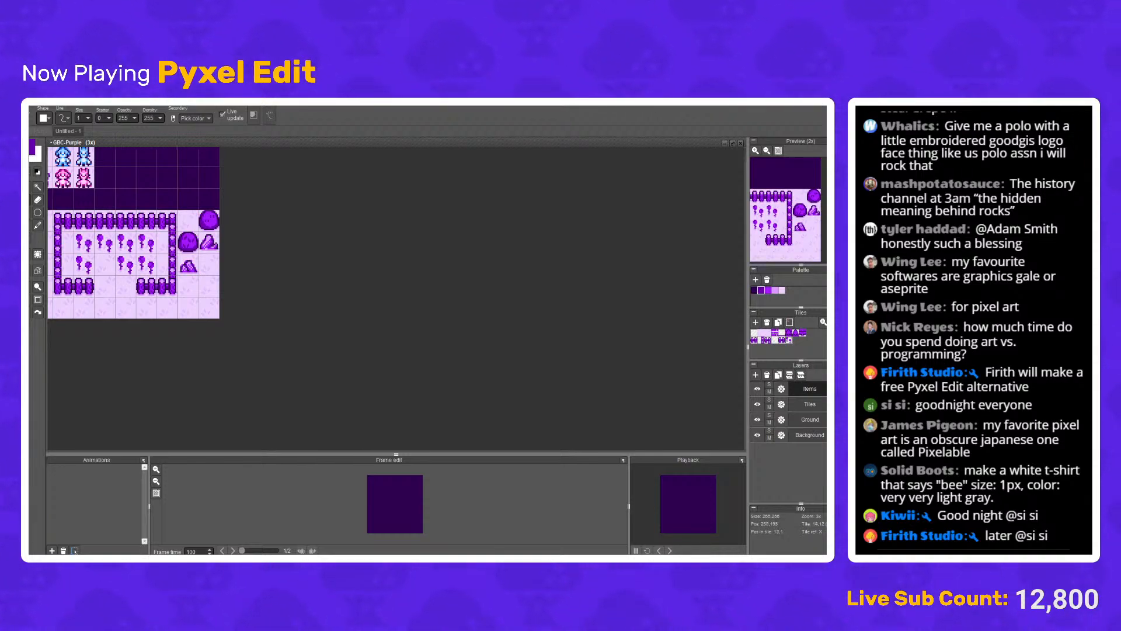
pyautogui.scroll(10, 182, 228)
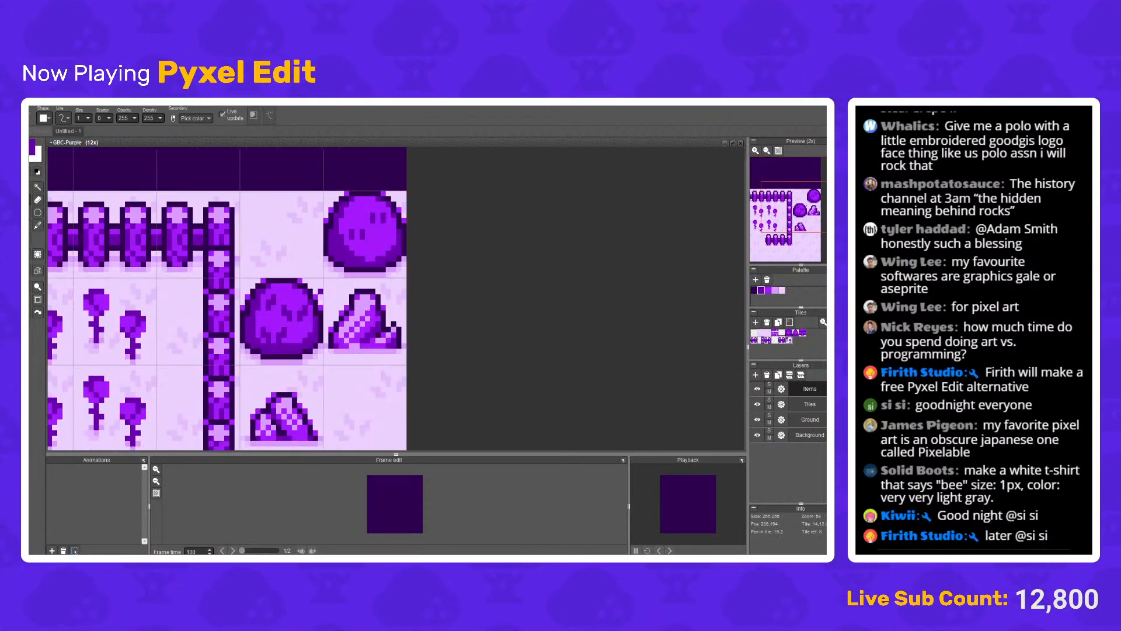
pyautogui.moveTo(259, 333)
pyautogui.mouseDown()
pyautogui.moveTo(254, 318)
pyautogui.moveTo(296, 325)
pyautogui.mouseUp()
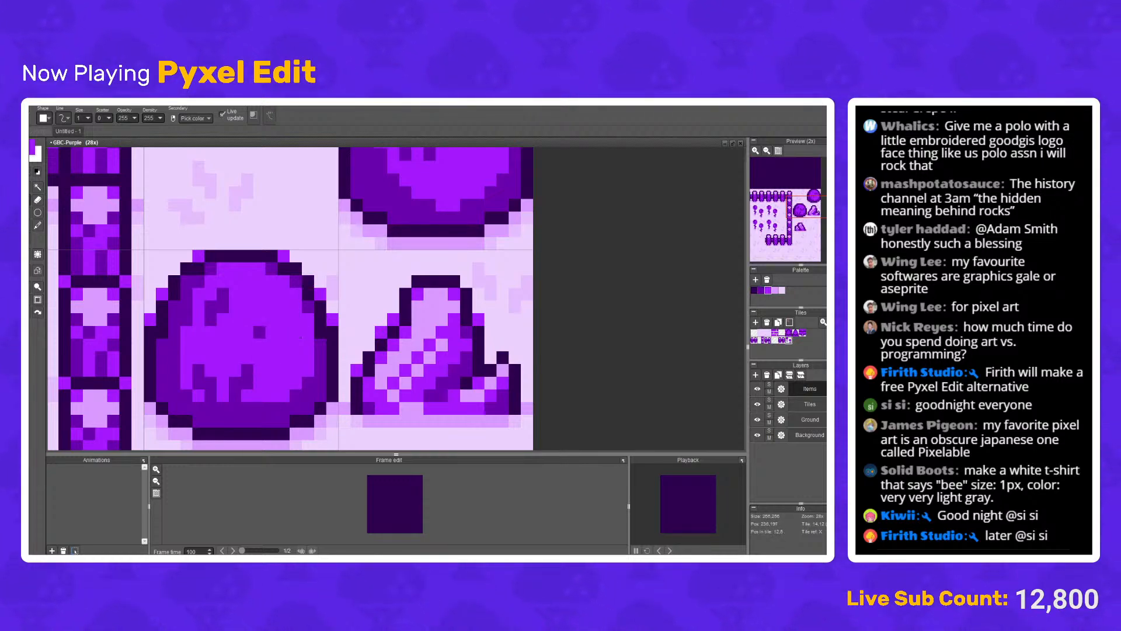
pyautogui.click(259, 333)
pyautogui.moveTo(223, 307); pyautogui.dragTo(210, 315)
pyautogui.click(223, 294)
pyautogui.moveTo(199, 369); pyautogui.dragTo(210, 396)
pyautogui.moveTo(247, 370); pyautogui.dragTo(234, 396)
pyautogui.click(198, 396)
pyautogui.click(187, 383)
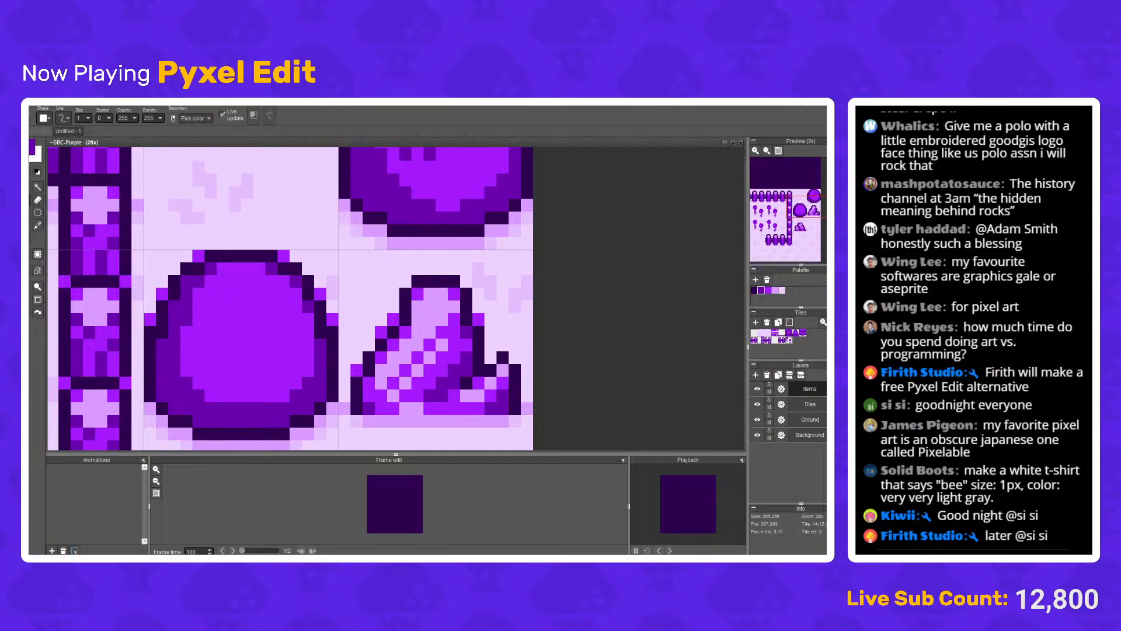
# Step: Clean up the lower-left boundary between the round boulder's bright face and its dark purple shading, pixel by pixel
pyautogui.click(187, 358)
pyautogui.click(187, 371)
pyautogui.scroll(-4, 198, 294)
pyautogui.scroll(3, 247, 389)
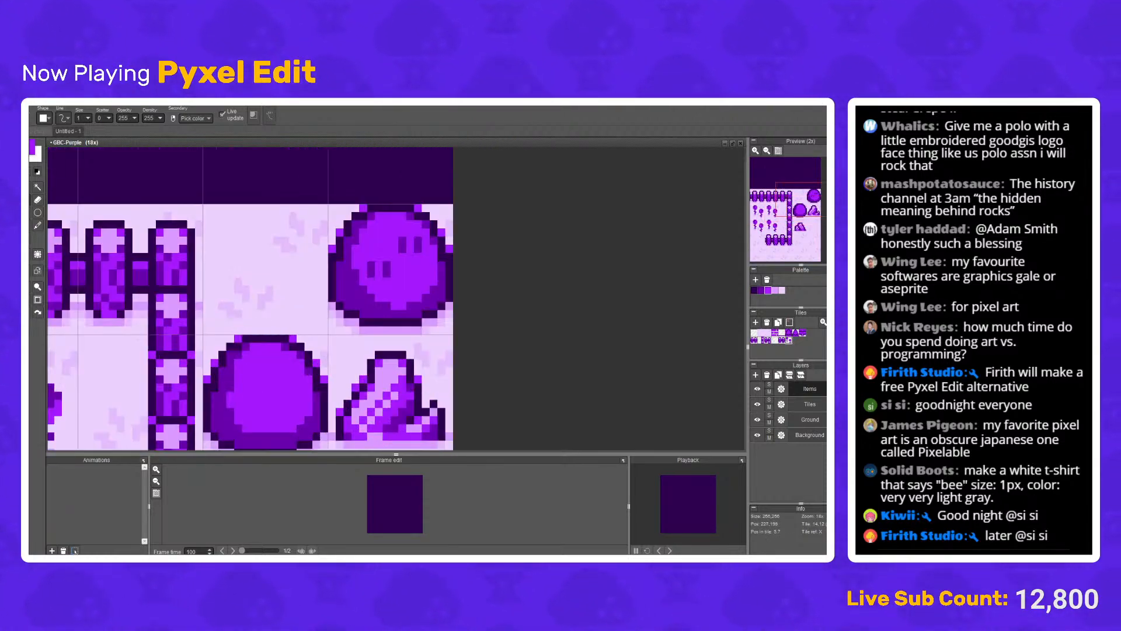
pyautogui.scroll(-2, 230, 387)
pyautogui.scroll(-2, 284, 410)
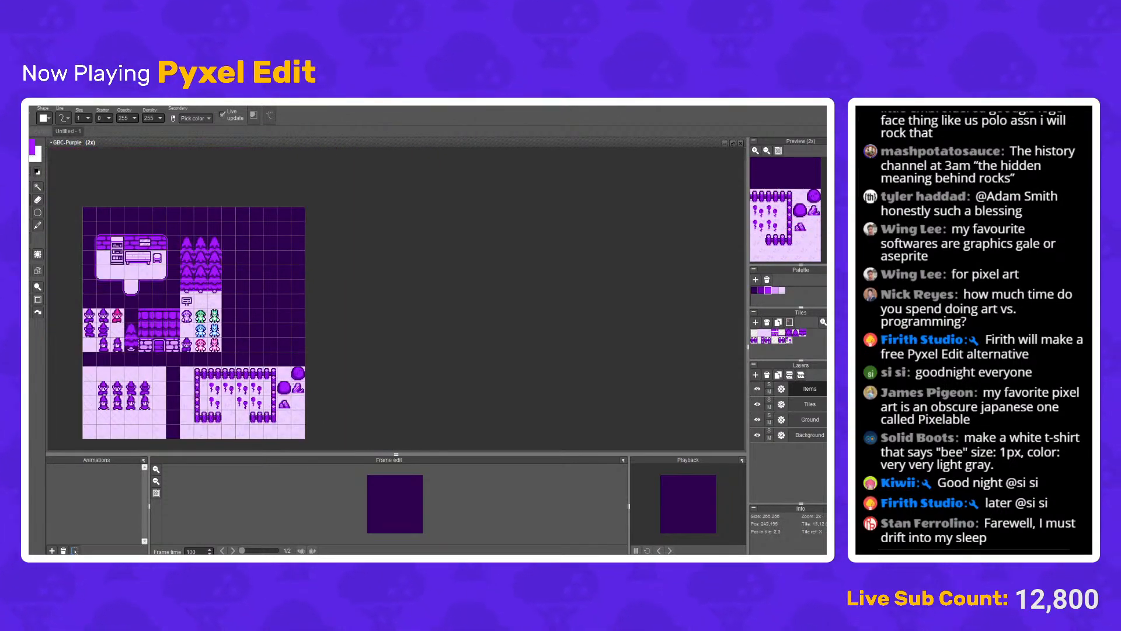
pyautogui.scroll(4, 284, 410)
pyautogui.click(191, 420)
pyautogui.click(192, 420)
pyautogui.click(215, 421)
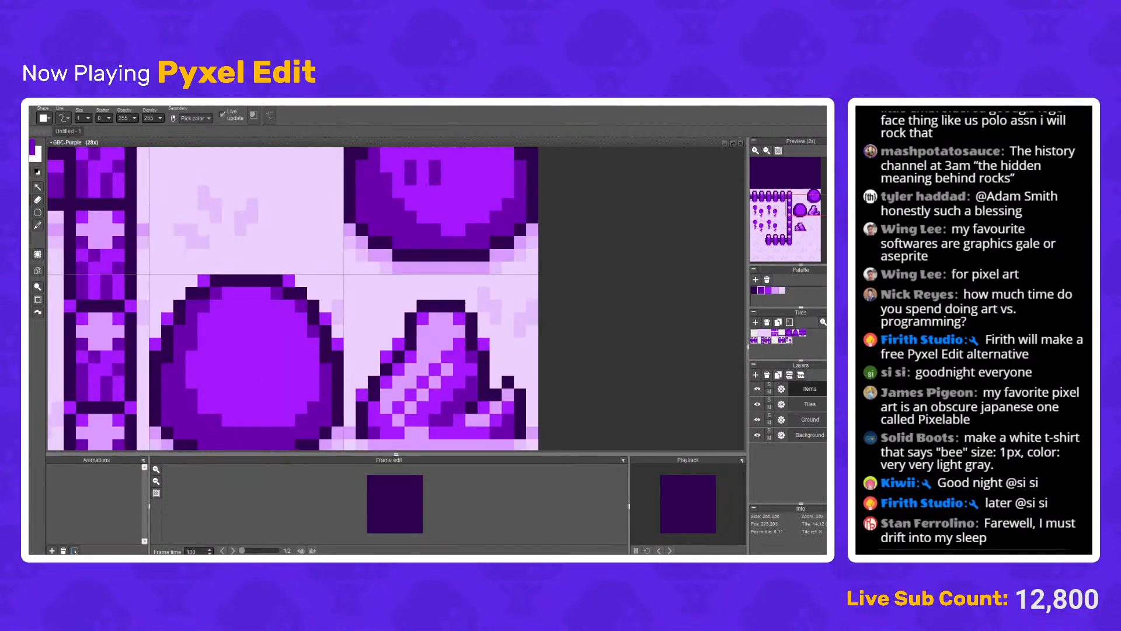
pyautogui.click(227, 421)
pyautogui.click(203, 407)
pyautogui.click(216, 394)
# Step: Examine the plain round boulder beside the other rocks and the fence, both close up and within the whole scene
pyautogui.scroll(-3, 245, 388)
pyautogui.scroll(3, 245, 388)
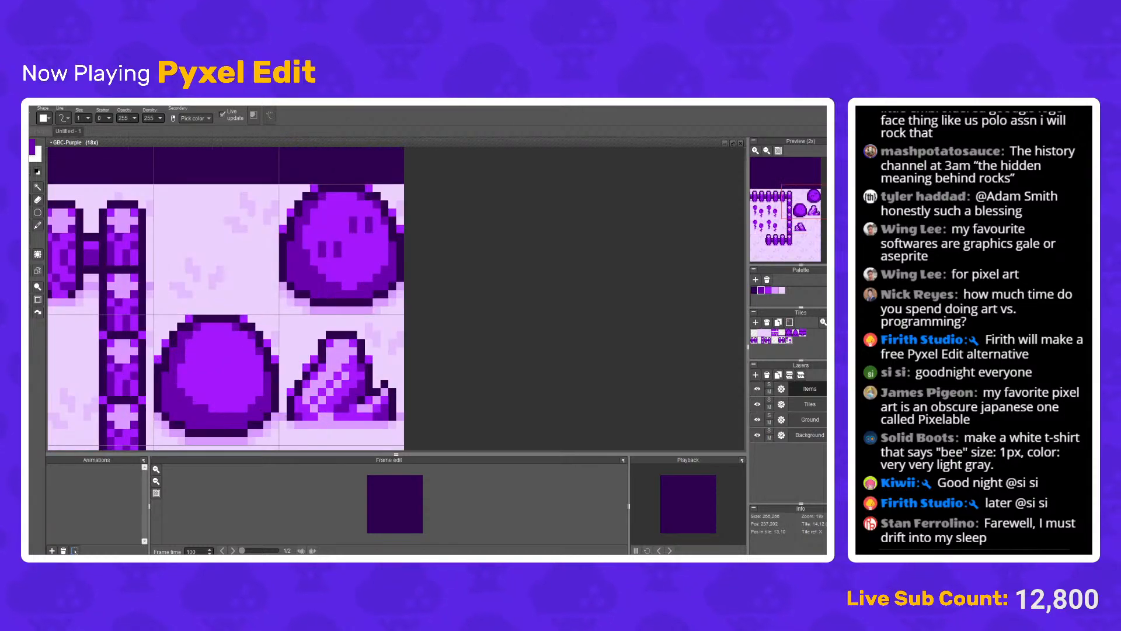
pyautogui.scroll(-3, 244, 409)
pyautogui.scroll(2, 314, 293)
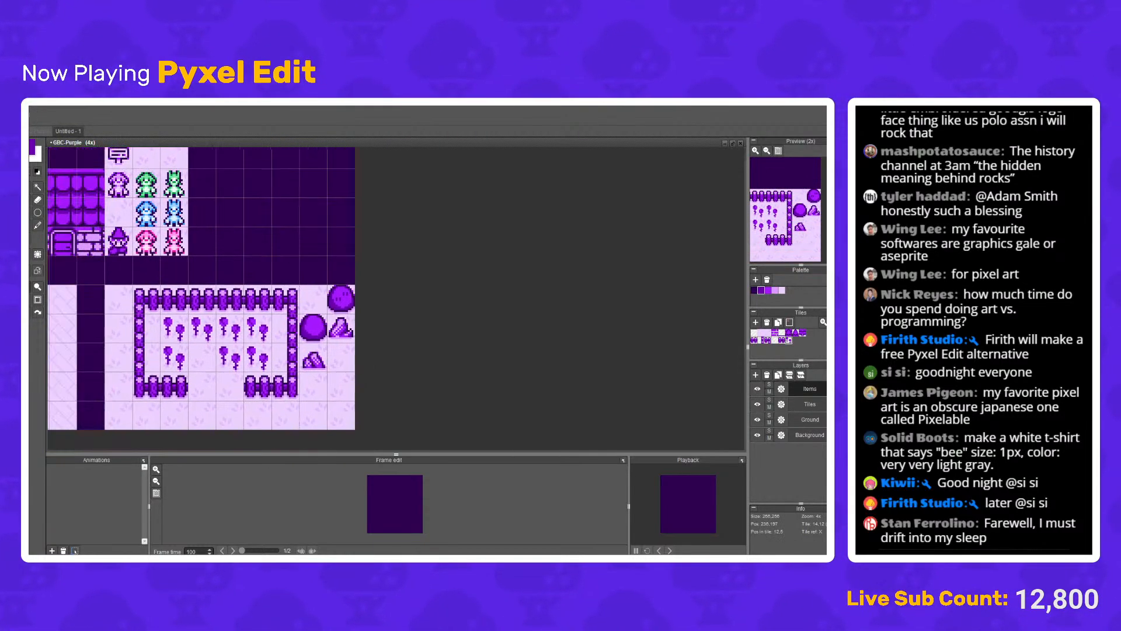
pyautogui.scroll(1, 327, 316)
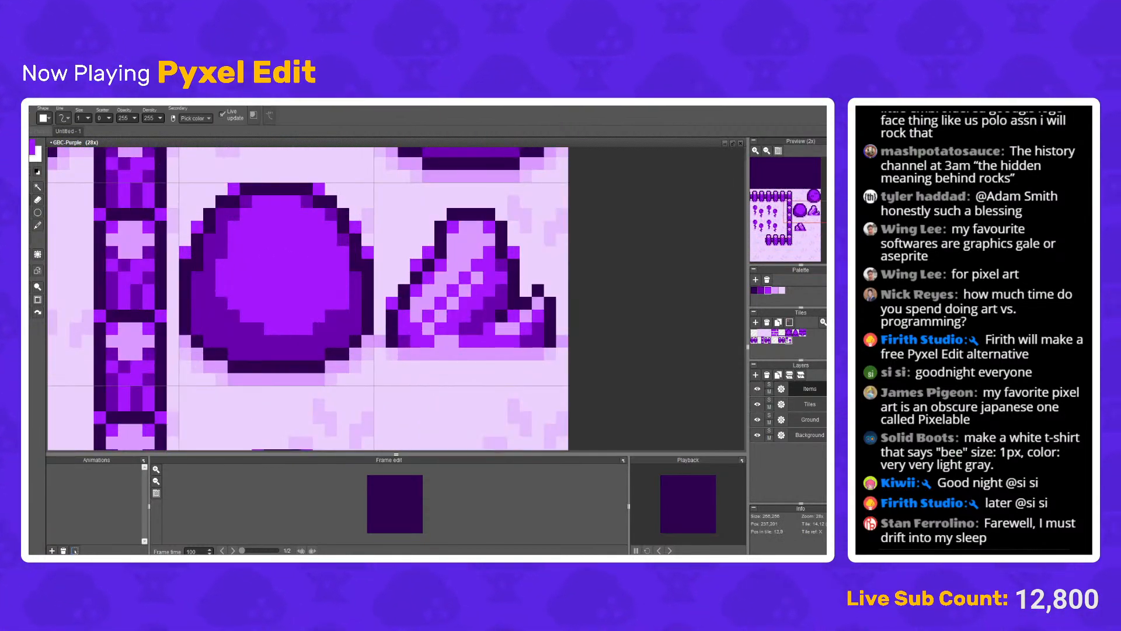
pyautogui.scroll(-3, 319, 328)
pyautogui.scroll(-2, 319, 328)
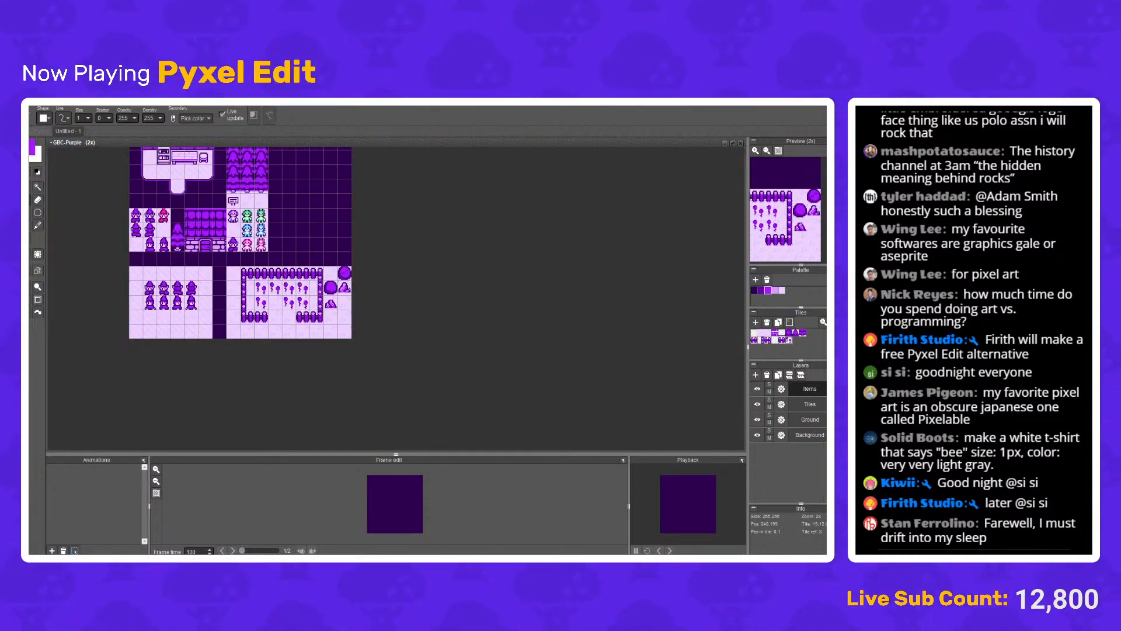
pyautogui.scroll(2, 338, 282)
pyautogui.scroll(-4, 339, 281)
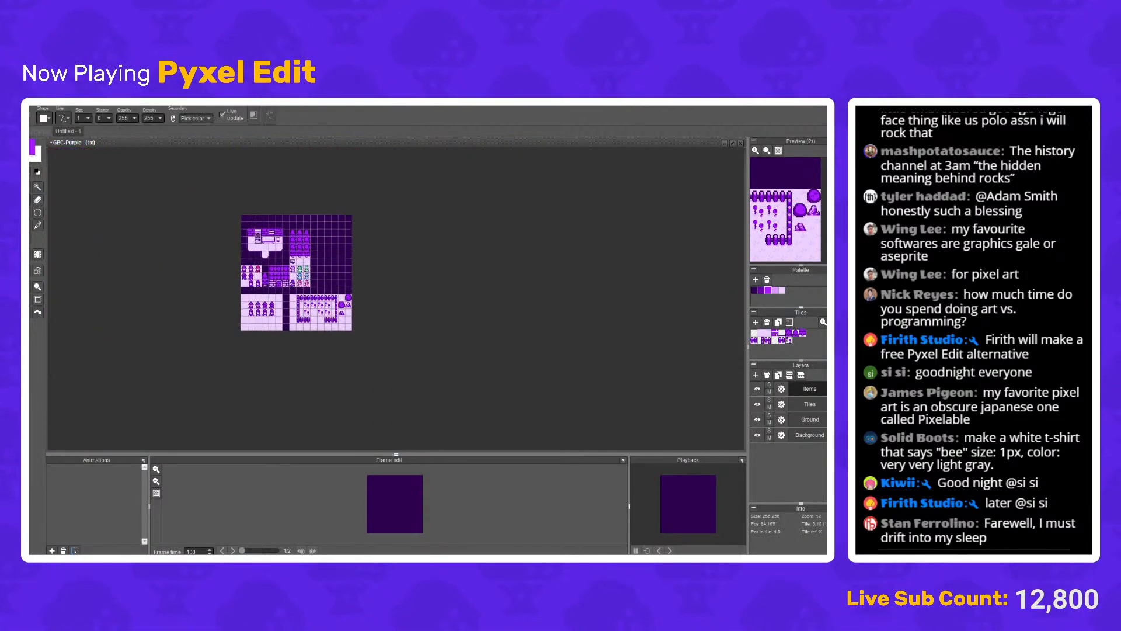
pyautogui.scroll(2, 339, 282)
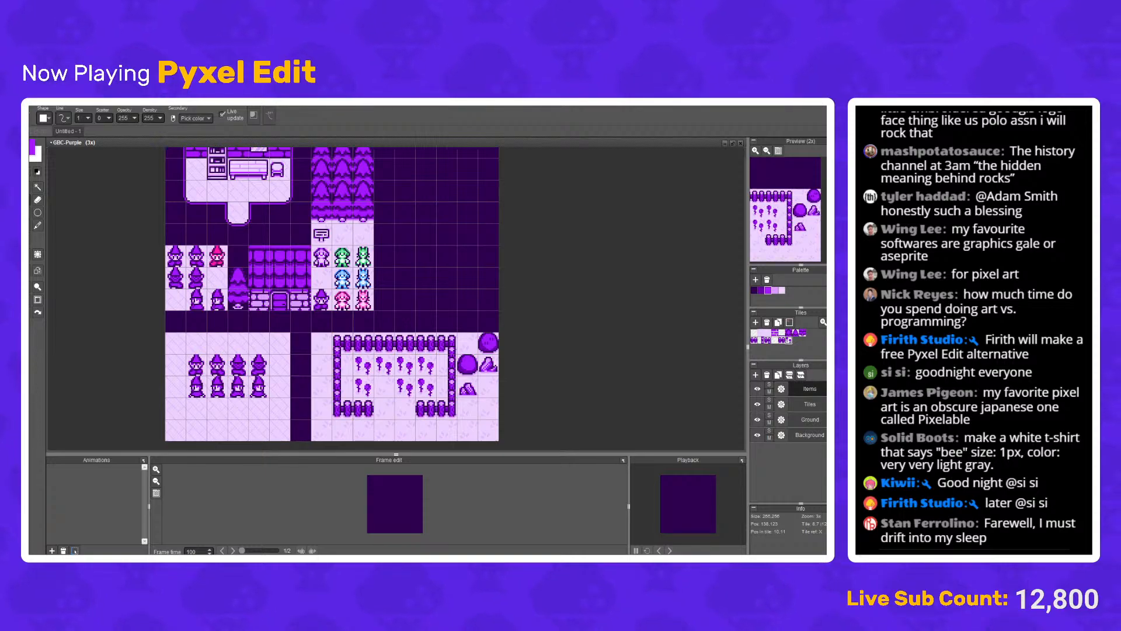
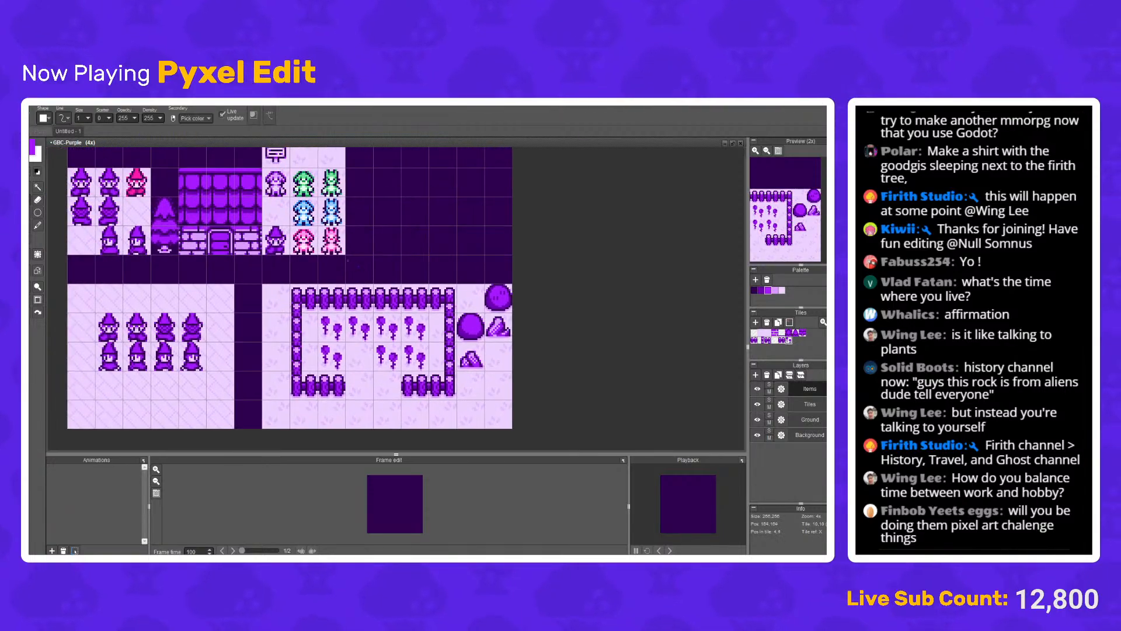
pyautogui.scroll(-1, 331, 292)
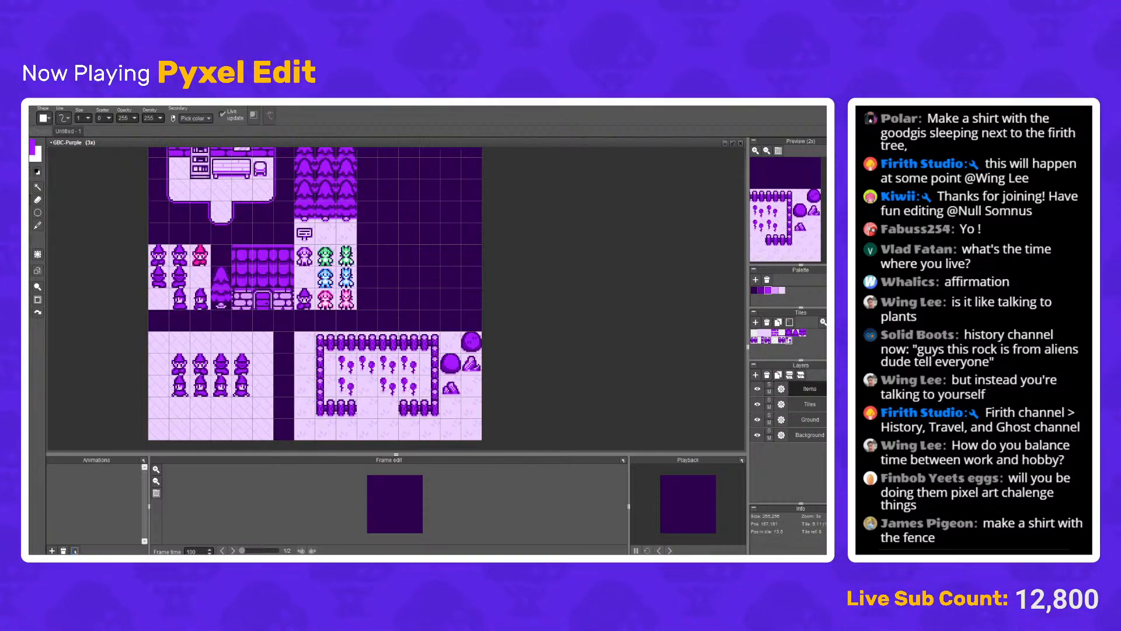
# Step: Outline the left flower of the repeating flower tile in the darkest purple, around its head and stem
pyautogui.scroll(2, 388, 344)
pyautogui.moveTo(393, 345); pyautogui.dragTo(380, 316)
pyautogui.scroll(-2, 382, 315)
pyautogui.scroll(6, 350, 336)
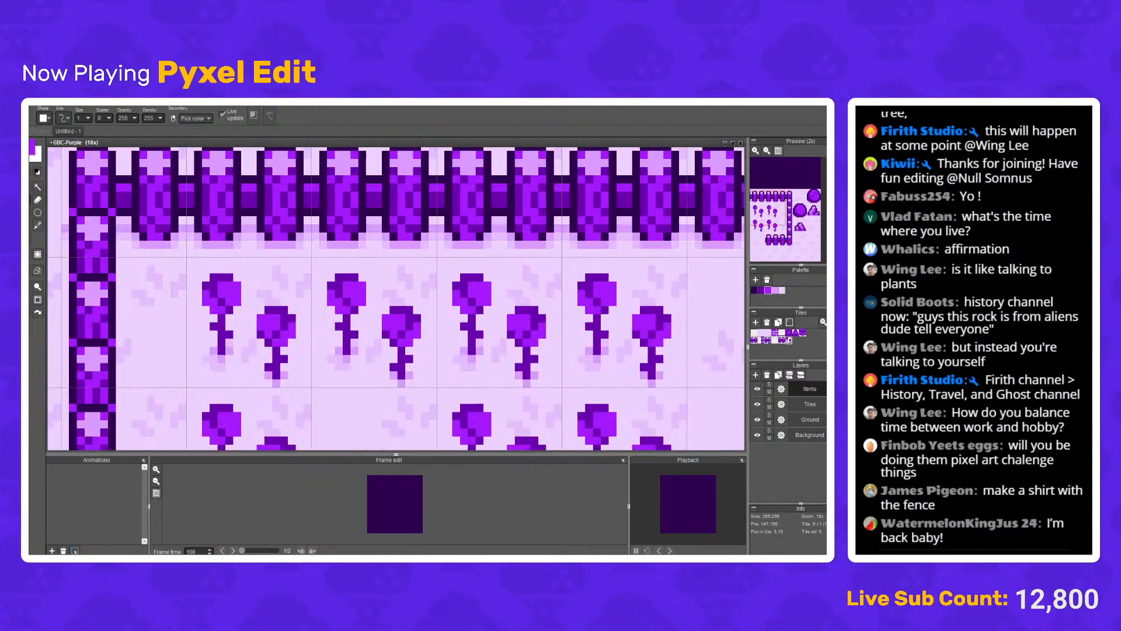
pyautogui.scroll(2, 212, 325)
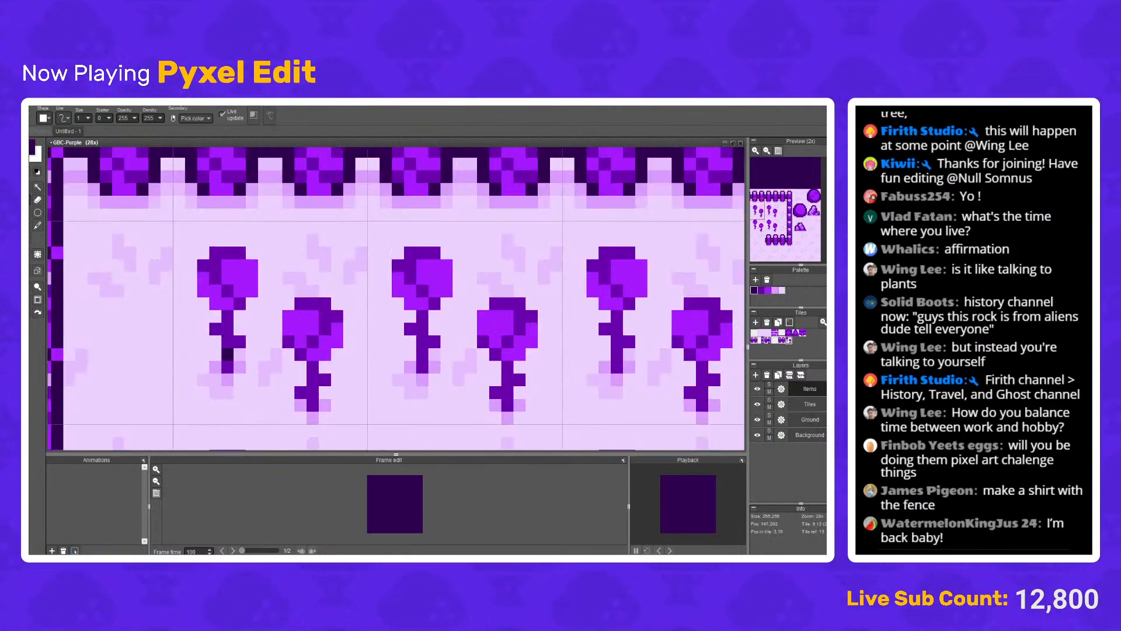
pyautogui.moveTo(215, 354)
pyautogui.mouseDown()
pyautogui.moveTo(214, 329)
pyautogui.moveTo(203, 342)
pyautogui.moveTo(203, 316)
pyautogui.moveTo(215, 315)
pyautogui.moveTo(182, 282)
pyautogui.moveTo(182, 231)
pyautogui.moveTo(248, 213)
pyautogui.mouseUp()
pyautogui.scroll(2, 210, 313)
pyautogui.click(281, 248)
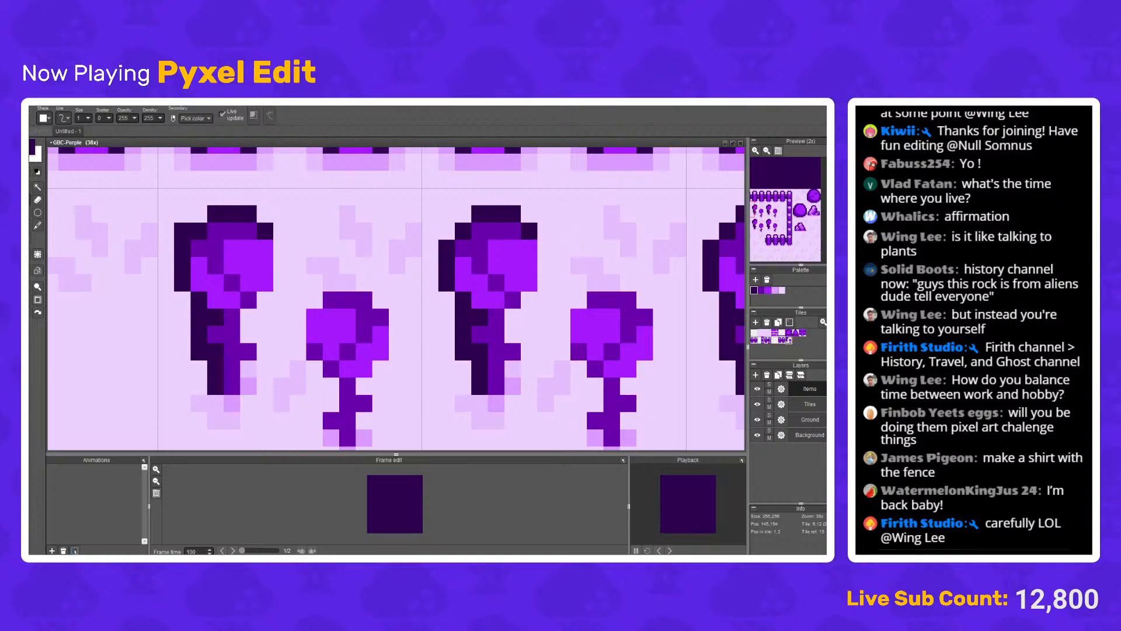
pyautogui.moveTo(182, 231); pyautogui.dragTo(199, 213)
pyautogui.moveTo(281, 231)
pyautogui.mouseDown()
pyautogui.moveTo(281, 282)
pyautogui.moveTo(248, 317)
pyautogui.moveTo(264, 351)
pyautogui.moveTo(249, 369)
pyautogui.mouseUp()
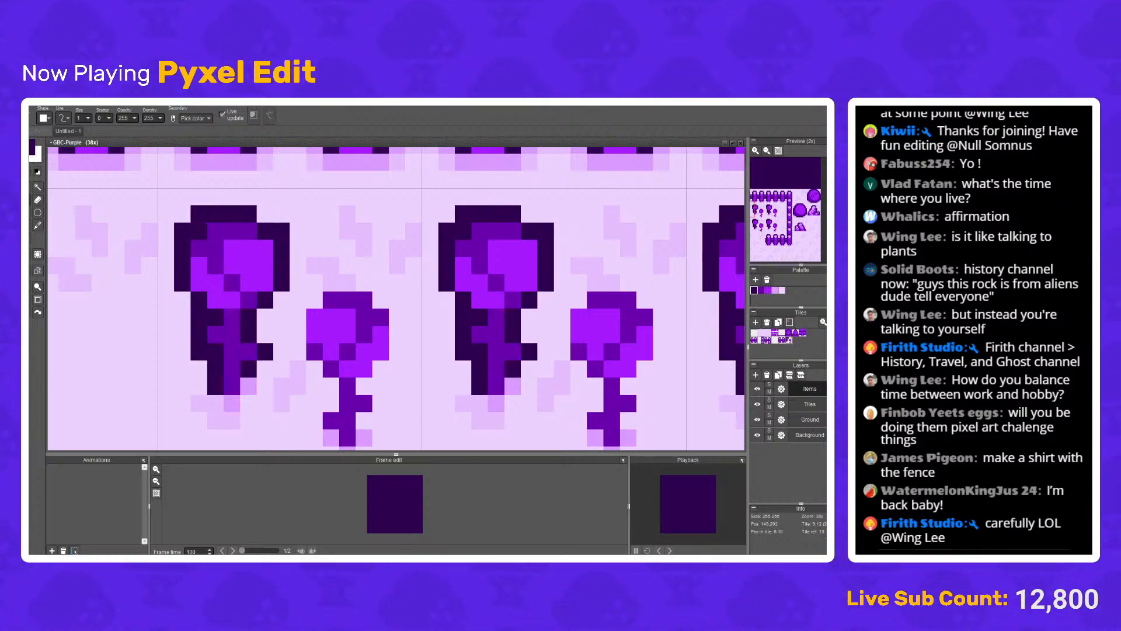
pyautogui.click(249, 386)
pyautogui.press('e')
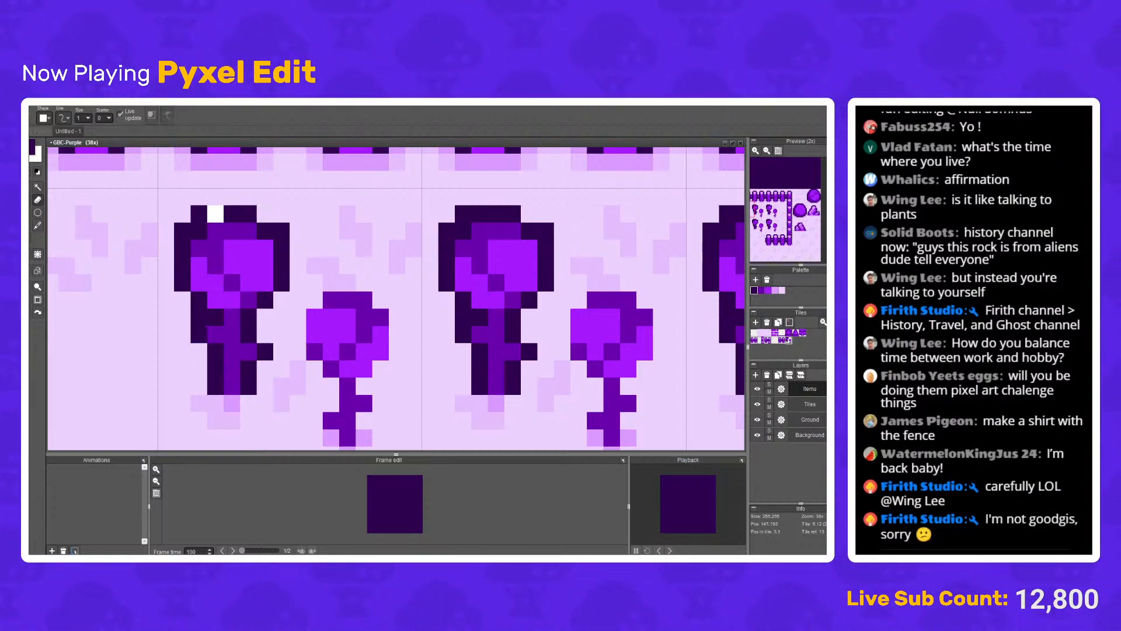
# Step: Soften the two upper corners of the flower's outline with single bright purple pixels
pyautogui.press('b')
pyautogui.keyDown('alt'); pyautogui.click(265, 248); pyautogui.keyUp('alt')
pyautogui.click(264, 214)
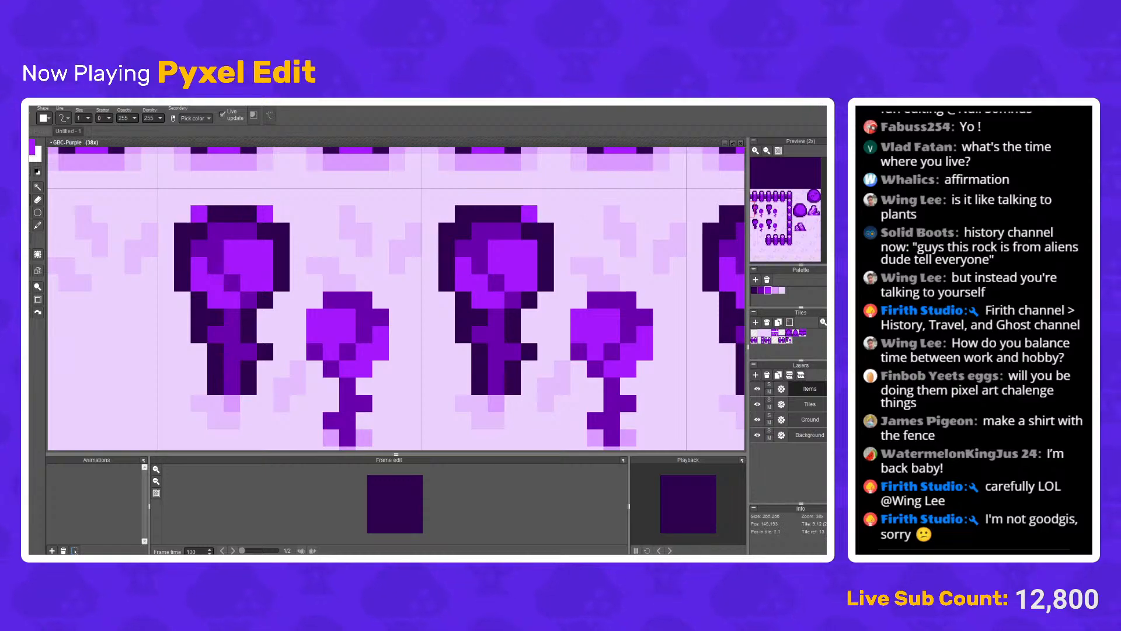
pyautogui.click(199, 214)
# Step: Replace the bright purple inside the outlined flower's head with the pale ground lilac
pyautogui.scroll(-4, 199, 214)
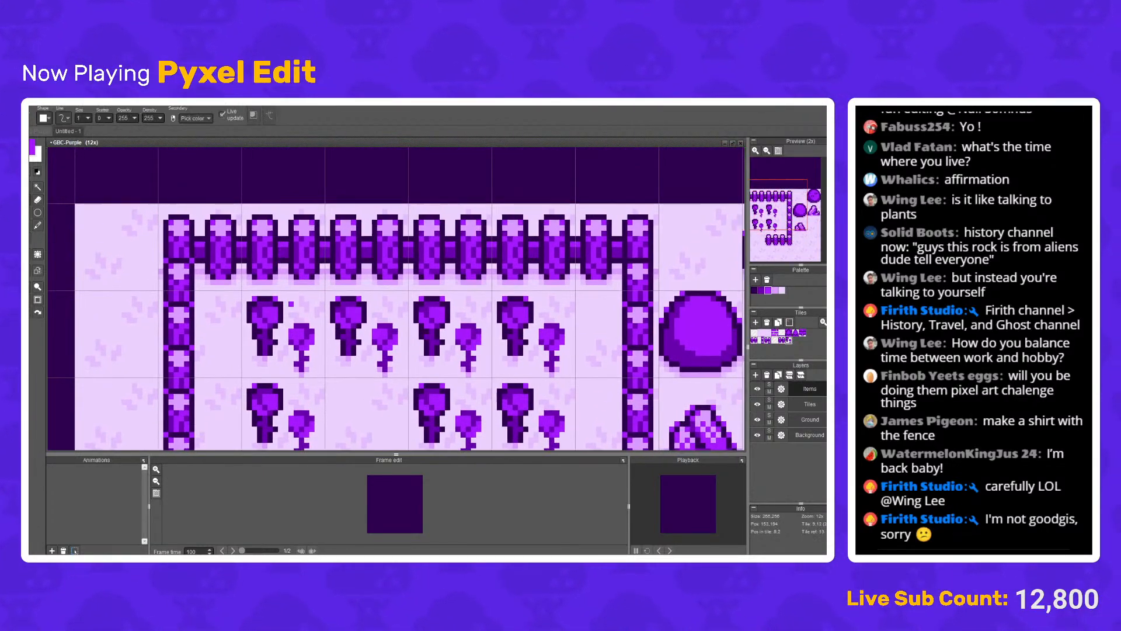
pyautogui.scroll(-2, 290, 303)
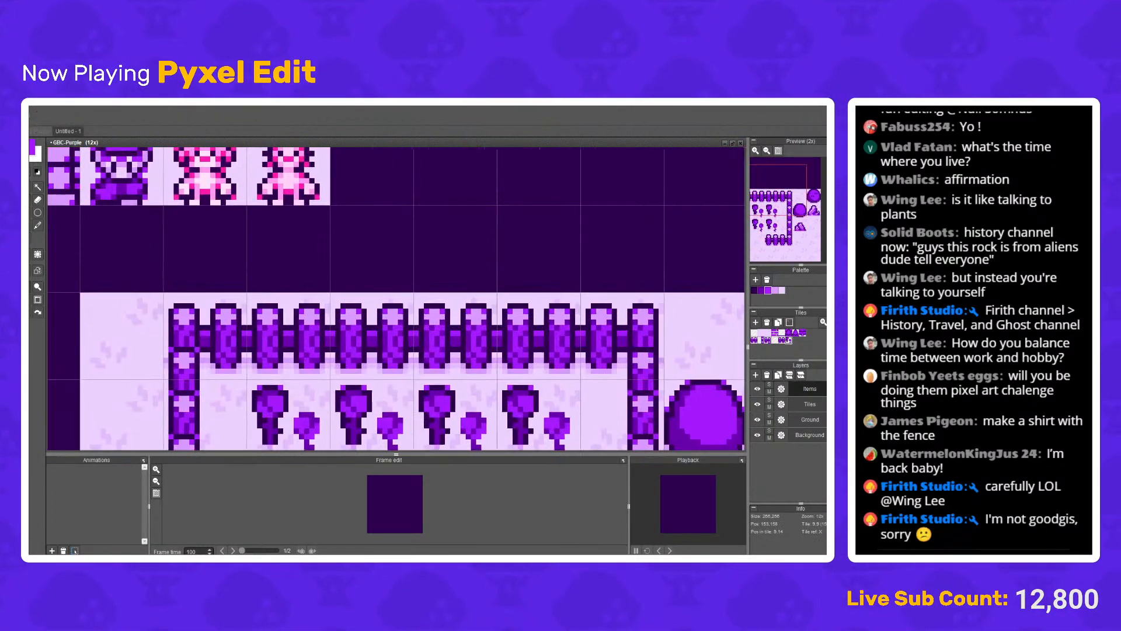
pyautogui.scroll(-1, 307, 256)
pyautogui.scroll(1, 276, 212)
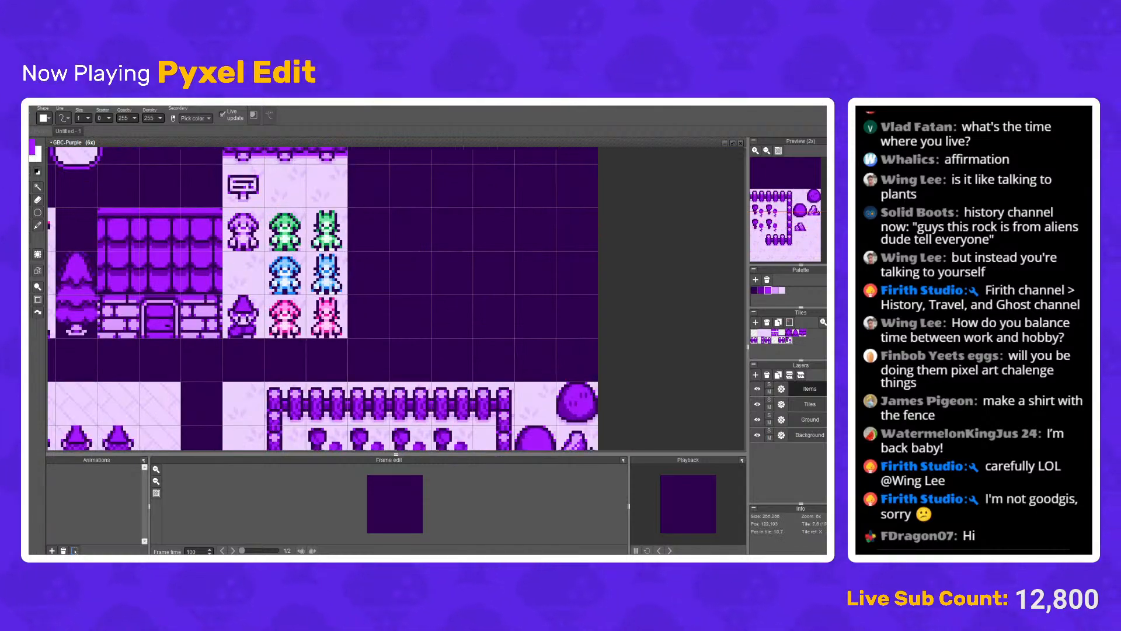
pyautogui.scroll(5, 327, 432)
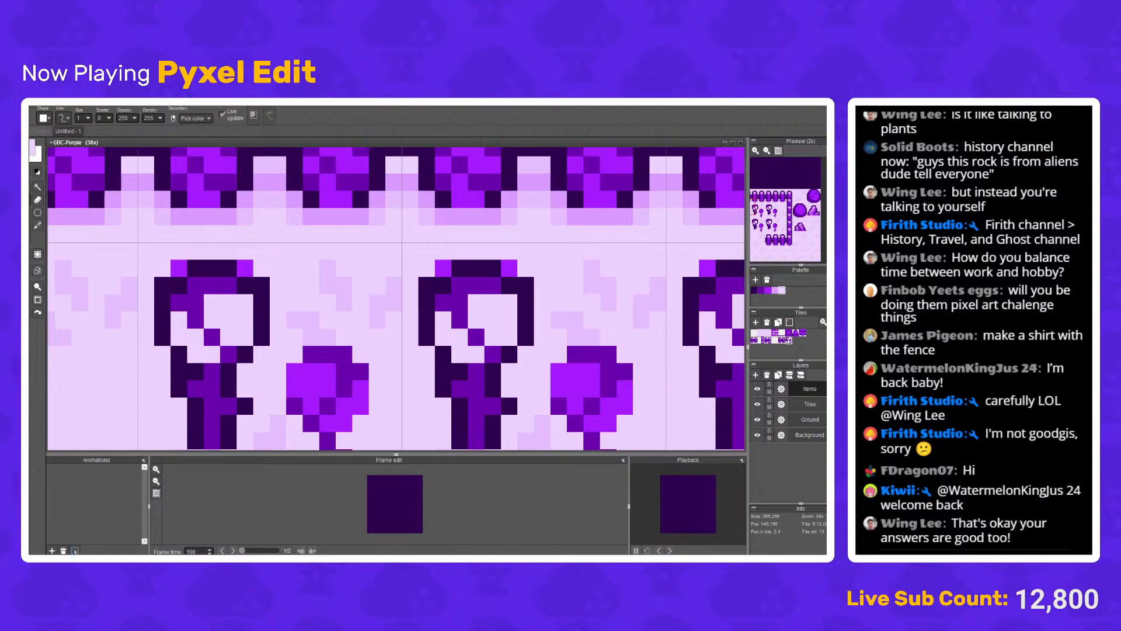
# Step: Recolour the dark purple shading inside the pale flower head to light purple, including its separate diagonal pixels
pyautogui.scroll(-5, 338, 443)
pyautogui.scroll(4, 224, 175)
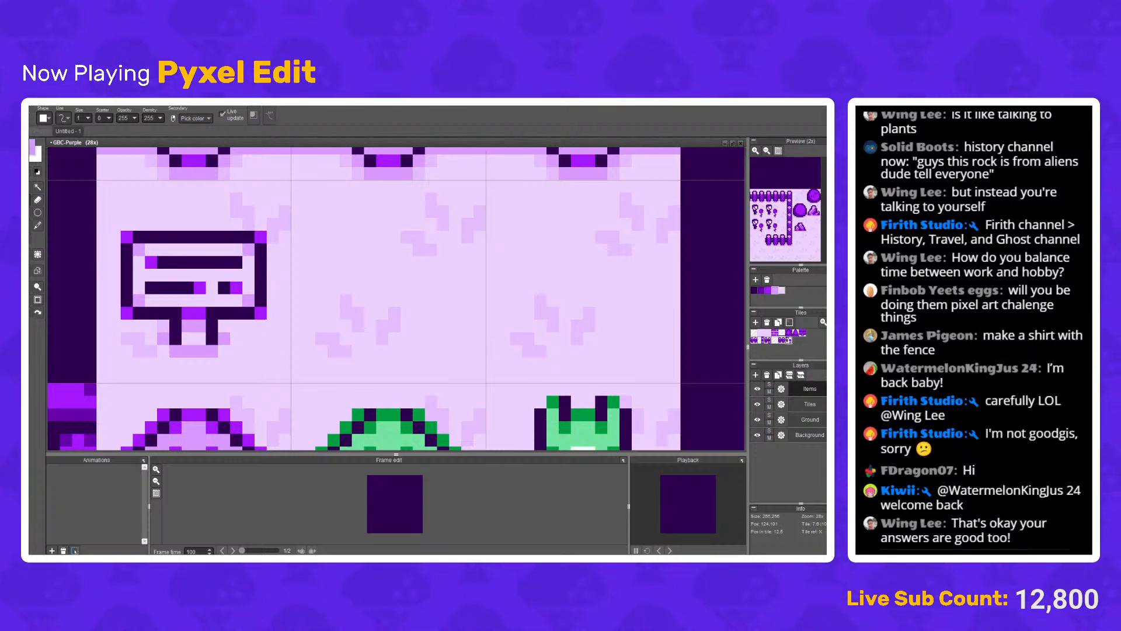
pyautogui.scroll(-4, 336, 279)
pyautogui.moveTo(358, 411); pyautogui.dragTo(337, 327)
pyautogui.scroll(1, 338, 327)
pyautogui.moveTo(365, 431); pyautogui.dragTo(317, 315)
pyautogui.scroll(3, 317, 315)
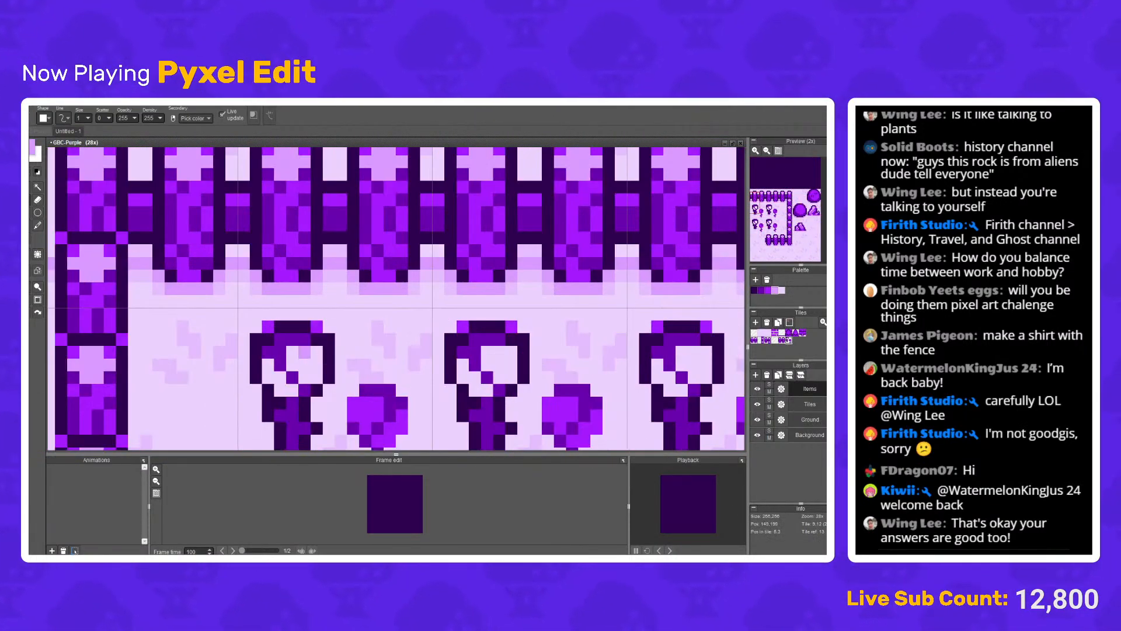
pyautogui.scroll(1, 300, 350)
pyautogui.click(256, 353)
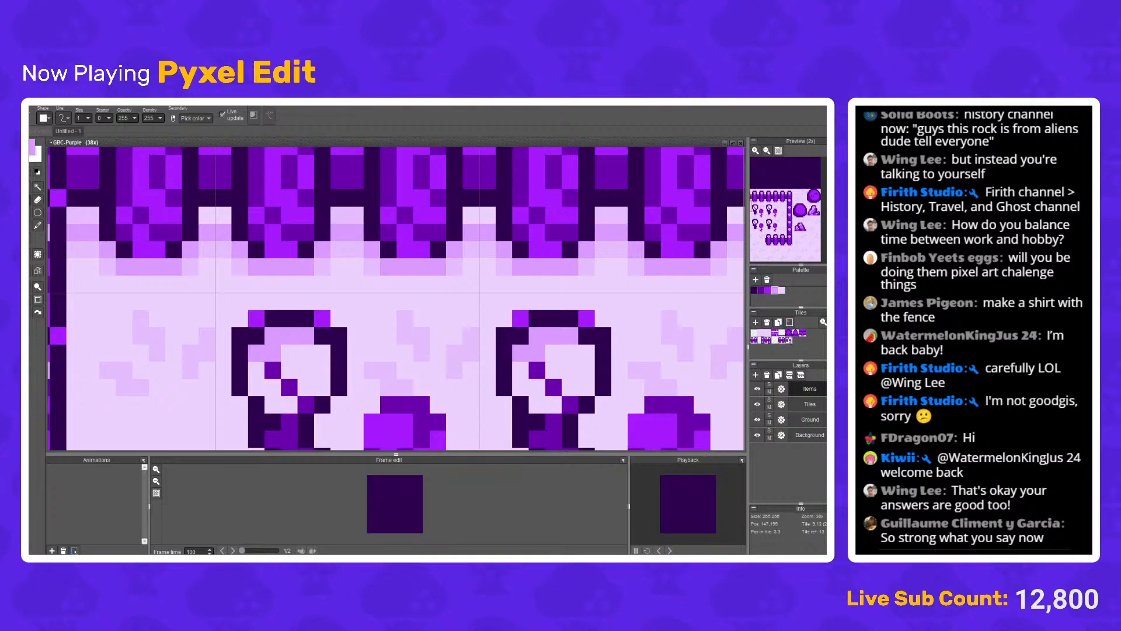
pyautogui.click(289, 387)
pyautogui.click(305, 404)
# Step: Paint the middle of the outlined flower's stem and leaves bright purple, keeping dark purple shading at both ends
pyautogui.scroll(-8, 305, 405)
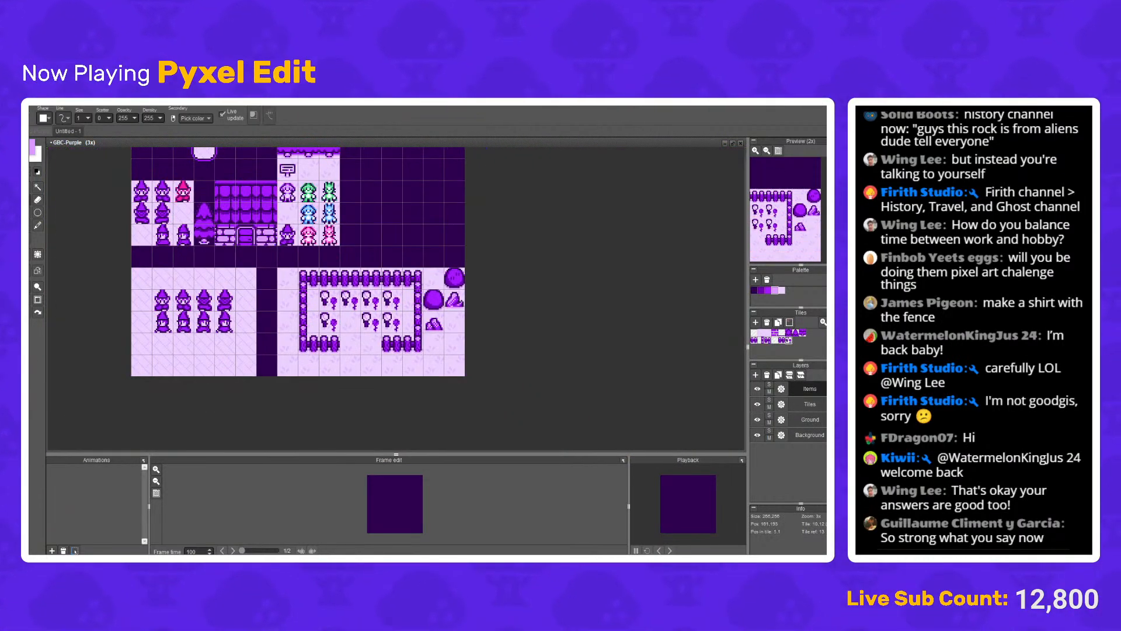
pyautogui.scroll(8, 345, 298)
pyautogui.rightClick(350, 374)
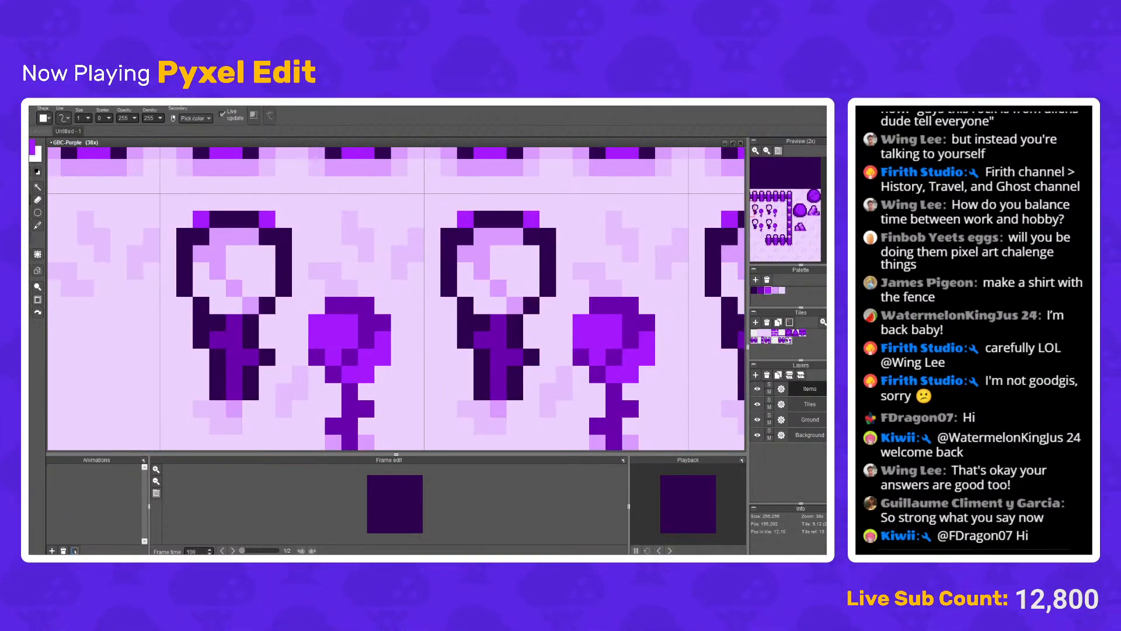
pyautogui.moveTo(234, 340); pyautogui.dragTo(234, 374)
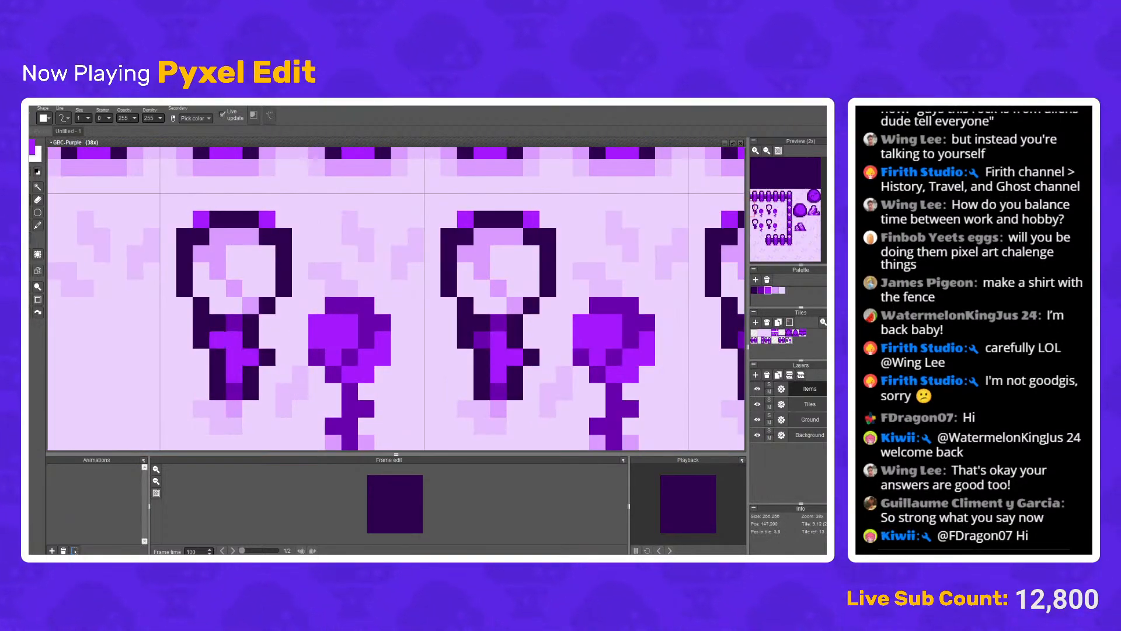
pyautogui.scroll(-8, 267, 340)
pyautogui.scroll(7, 280, 340)
pyautogui.press('e')
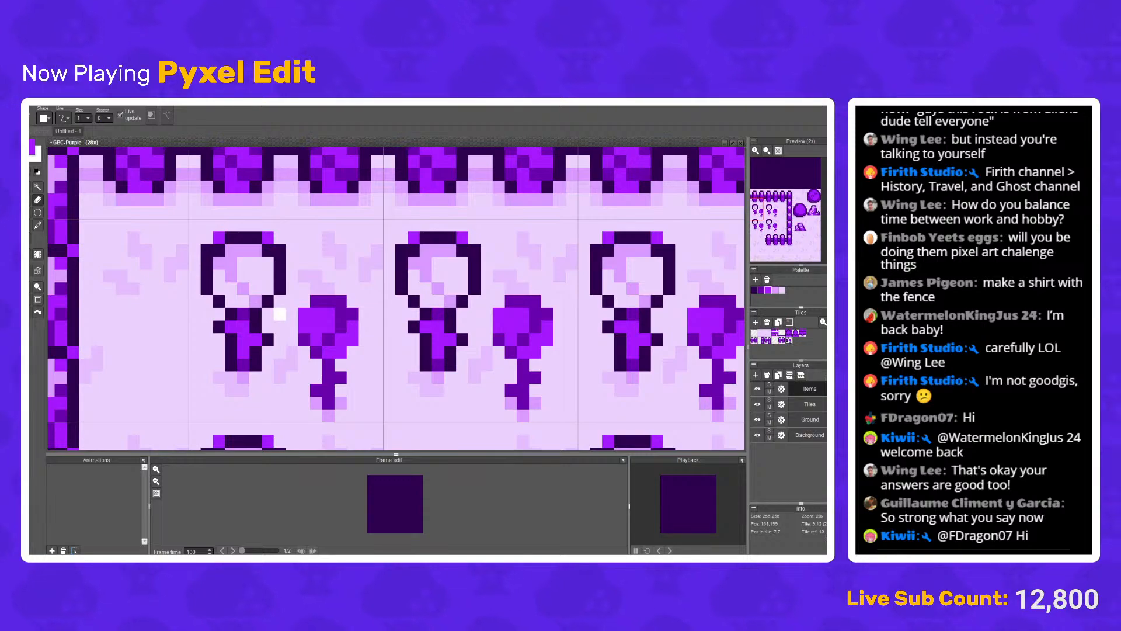
pyautogui.scroll(-7, 280, 314)
pyautogui.scroll(6, 293, 272)
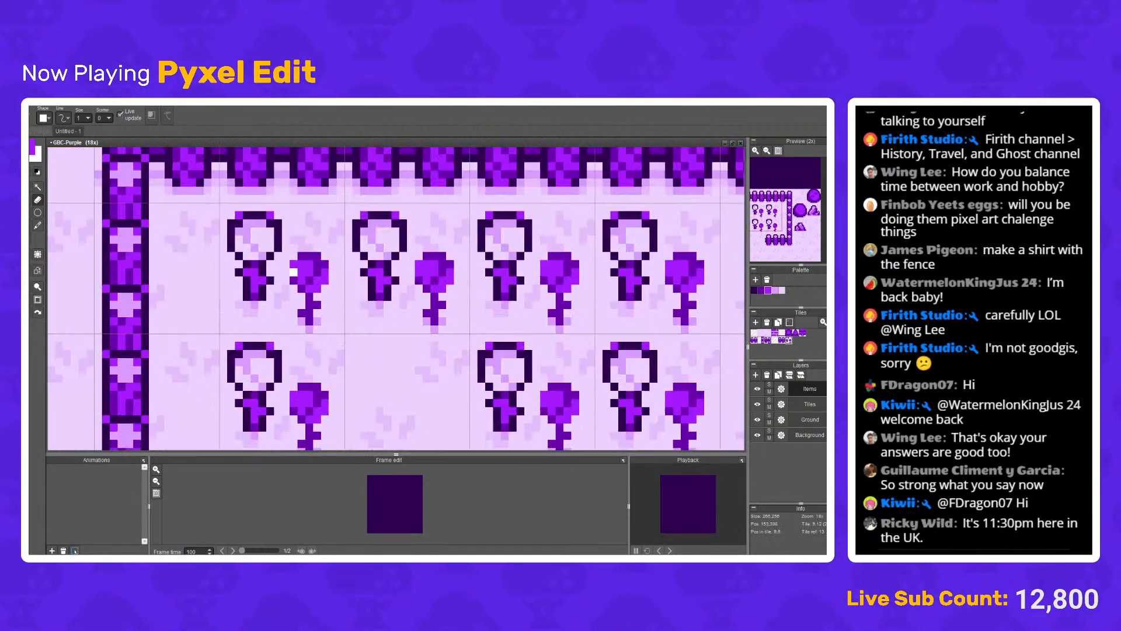
# Step: Paint a light purple shadow row directly beneath the outlined flower's stem
pyautogui.scroll(3, 294, 272)
pyautogui.press('b')
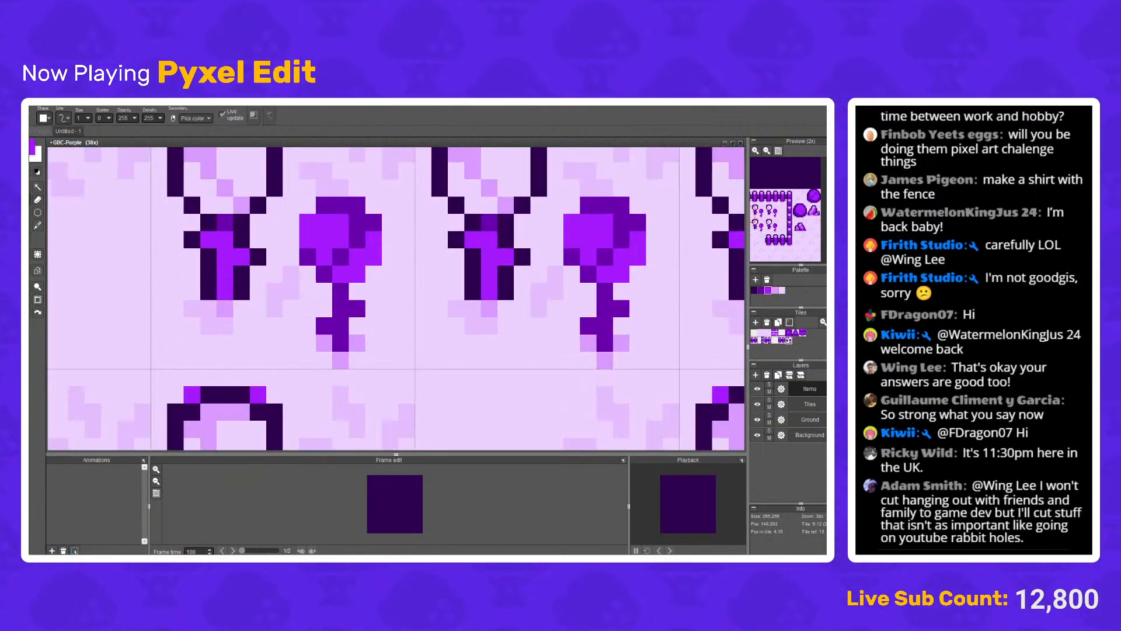
pyautogui.keyDown('alt'); pyautogui.click(225, 308); pyautogui.keyUp('alt')
pyautogui.moveTo(209, 308); pyautogui.dragTo(241, 308)
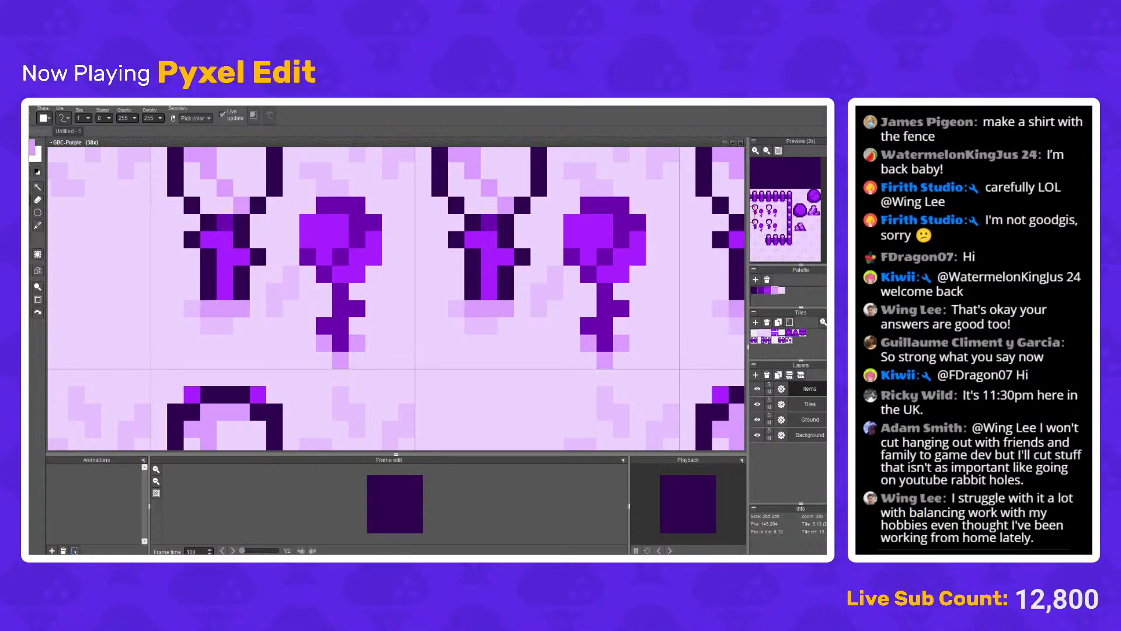
pyautogui.scroll(-5, 274, 290)
pyautogui.scroll(5, 274, 290)
pyautogui.scroll(-5, 280, 290)
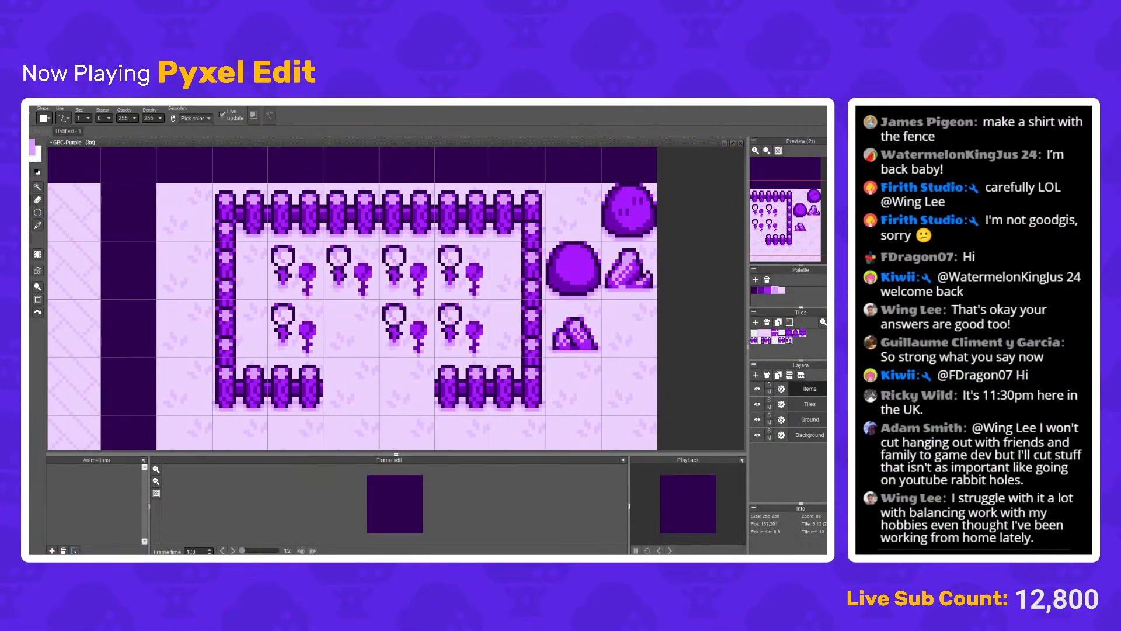
pyautogui.scroll(-3, 281, 290)
pyautogui.scroll(5, 314, 271)
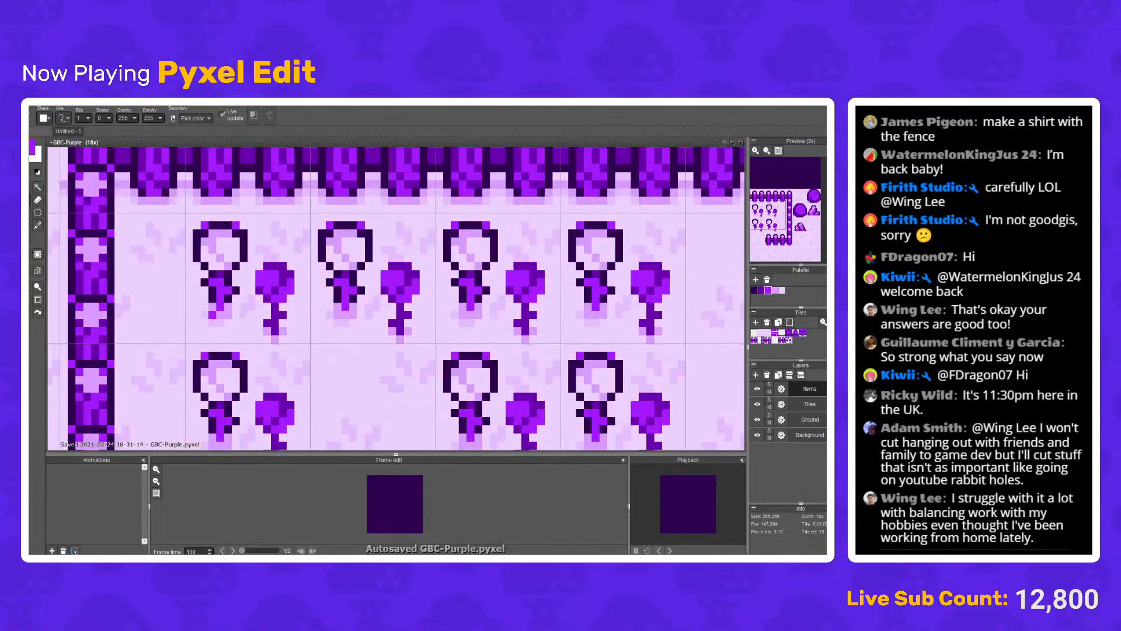
# Step: Try reshaping the base of the outlined flower's stem with bright and dark pixels, and undo the last stroke
pyautogui.rightClick(213, 298)
pyautogui.click(213, 306)
pyautogui.click(228, 307)
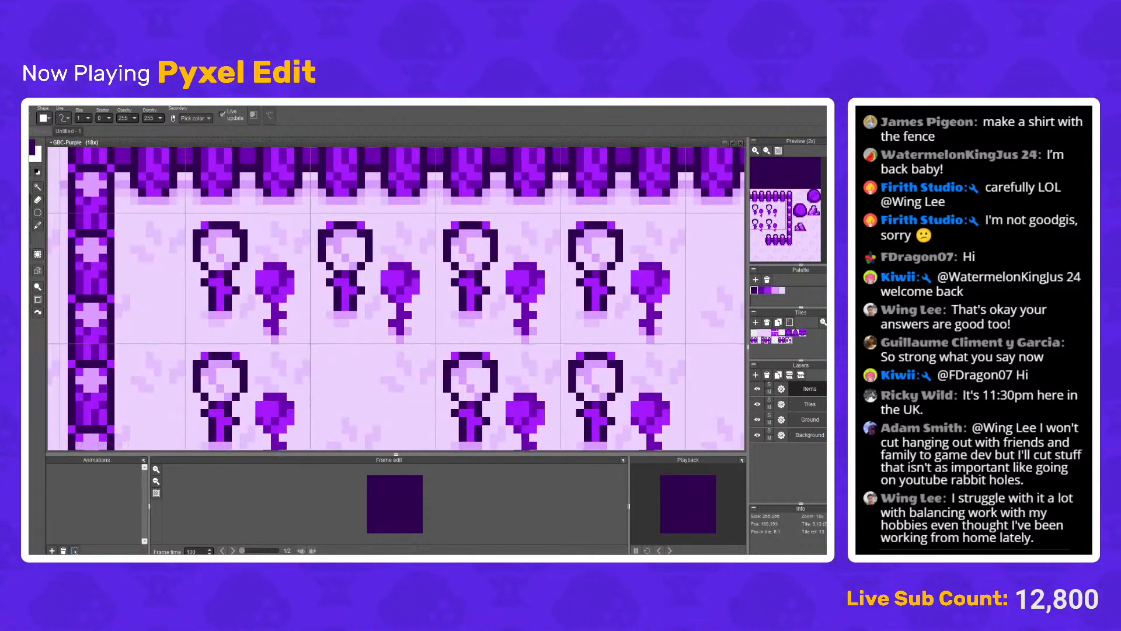
pyautogui.scroll(-5, 235, 298)
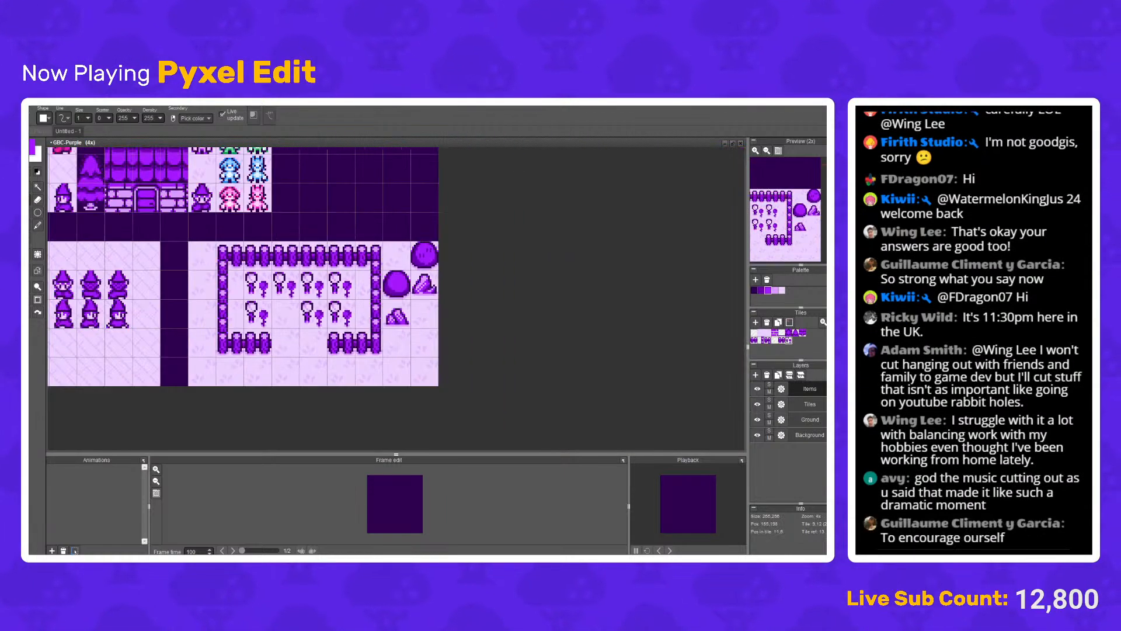
pyautogui.scroll(6, 252, 297)
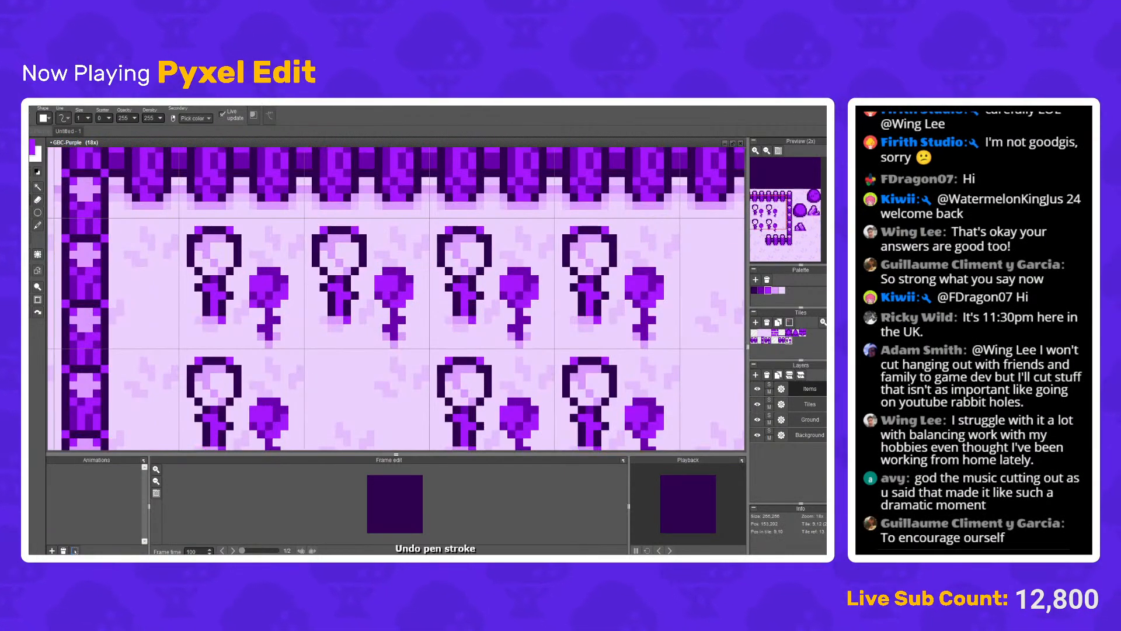
pyautogui.hotkey('ctrl', 'z')
# Step: Add light purple shadow pixels on both sides of the outlined flower's stem base
pyautogui.scroll(2, 251, 298)
pyautogui.click(190, 309)
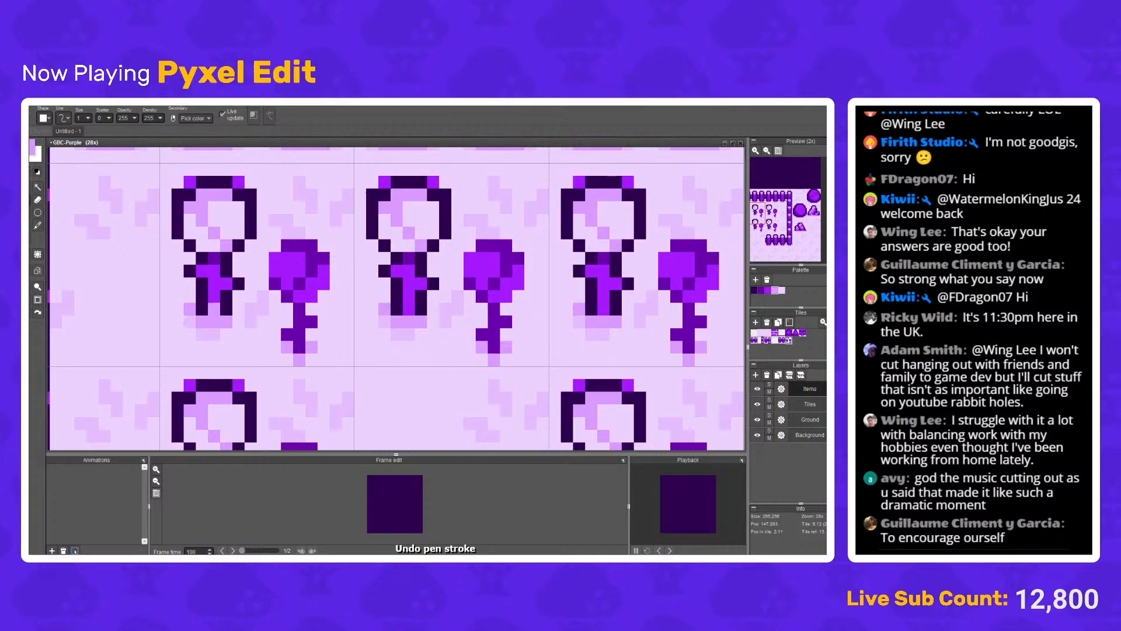
pyautogui.click(238, 308)
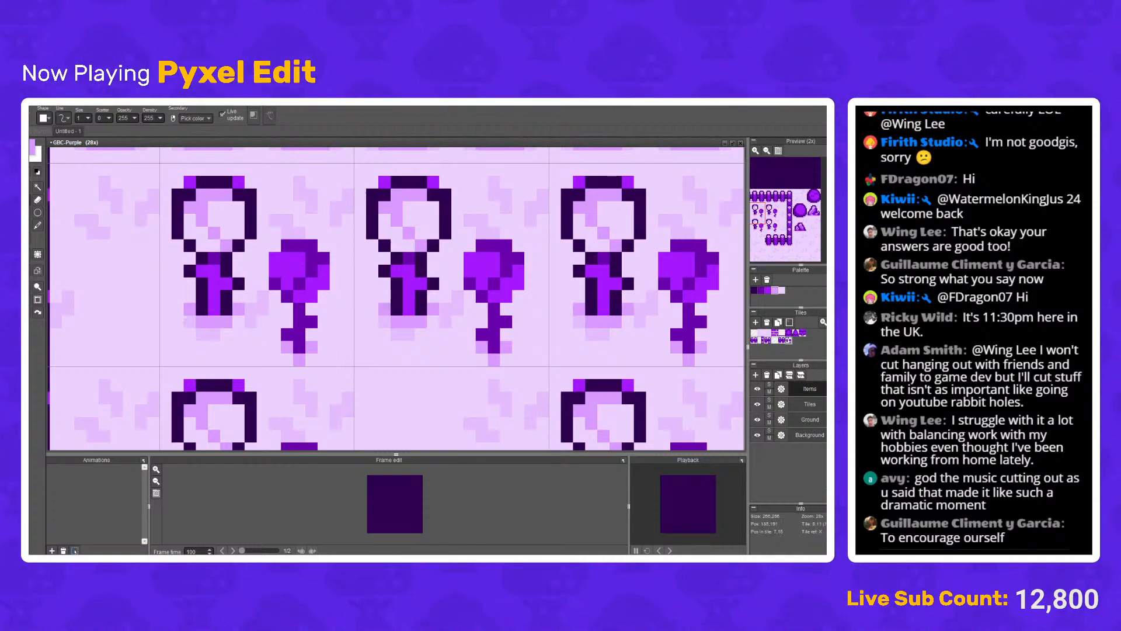
pyautogui.press('ctrl')
pyautogui.moveTo(177, 182); pyautogui.dragTo(257, 327)
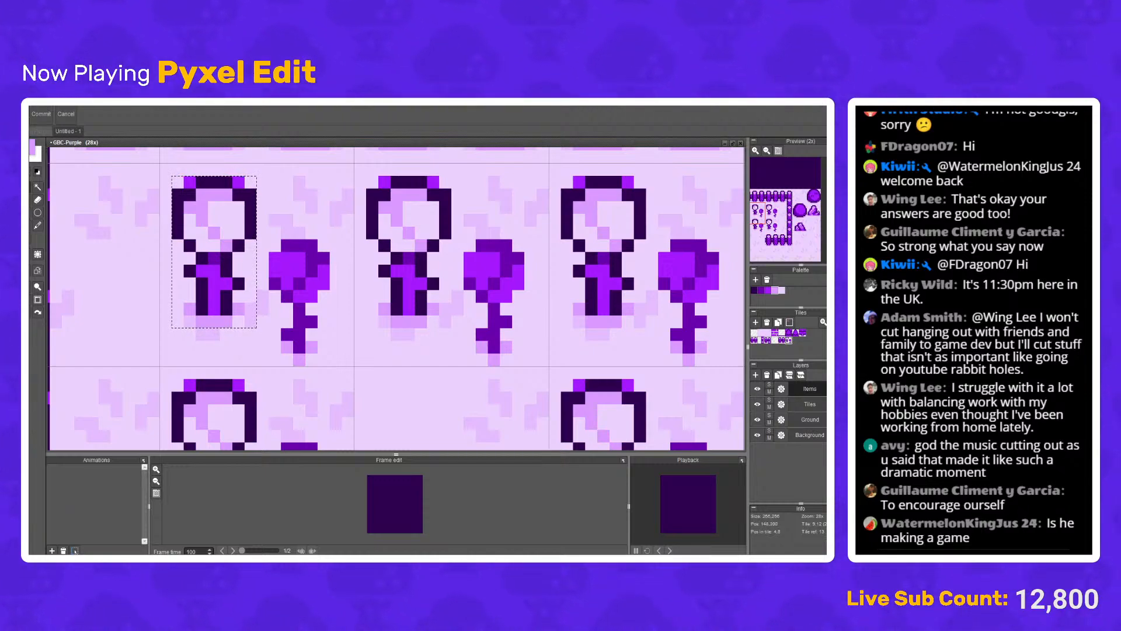
pyautogui.press('b')
pyautogui.hotkey('ctrl', 'd')
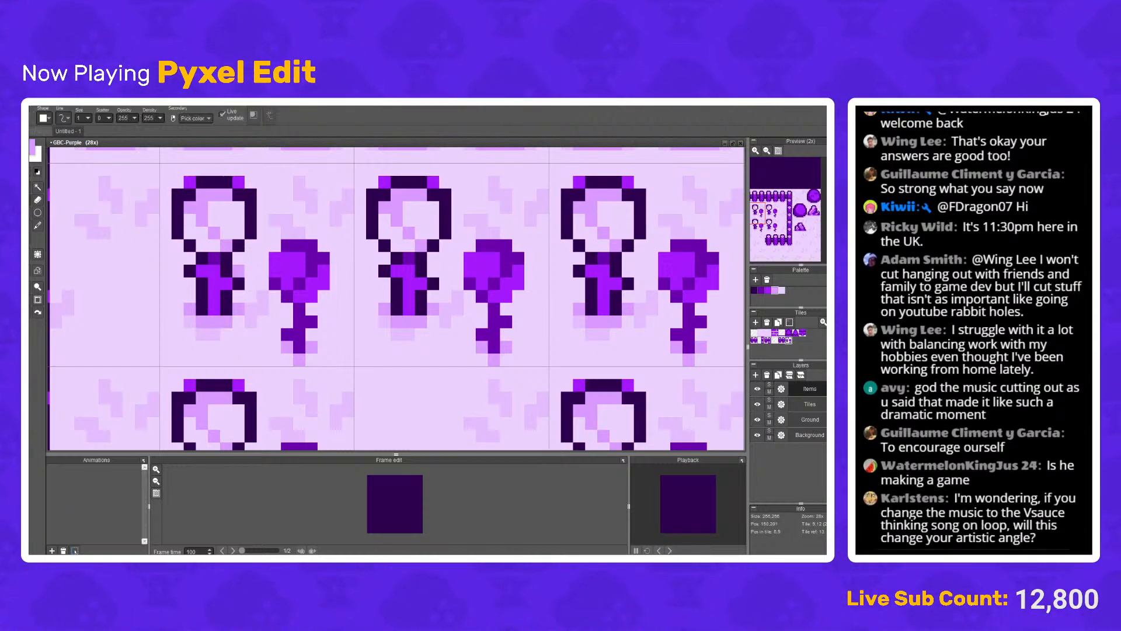
# Step: Undo the last stem stroke, and rework the outlined flower's leaves with bright purple inside and wider dark edges
pyautogui.scroll(-8, 396, 299)
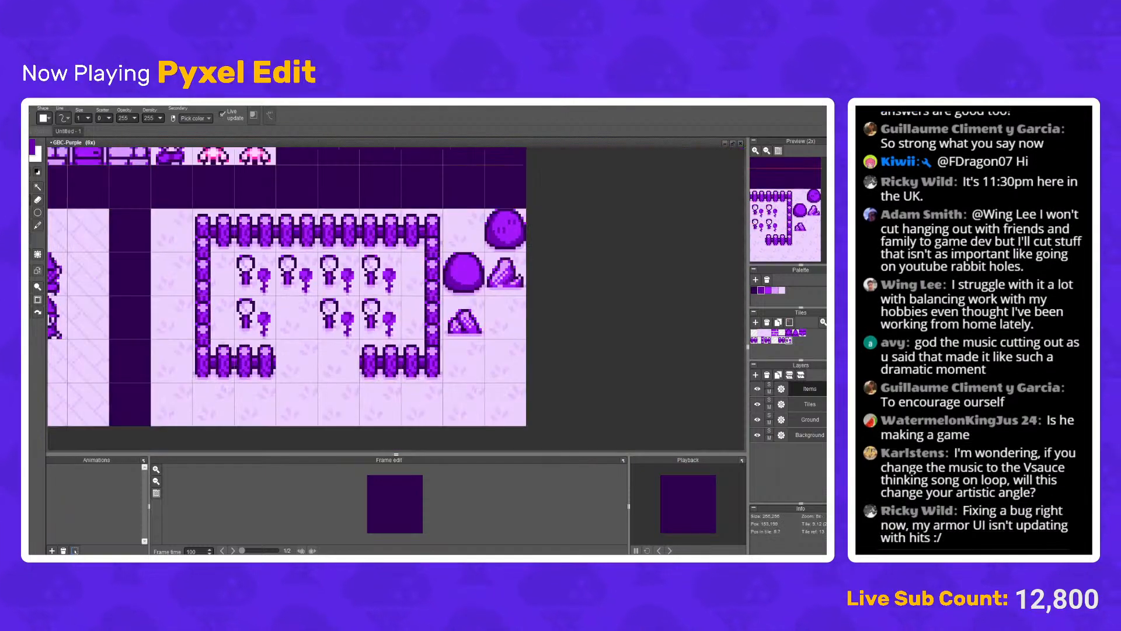
pyautogui.scroll(8, 252, 279)
pyautogui.hotkey('ctrl', 'z')
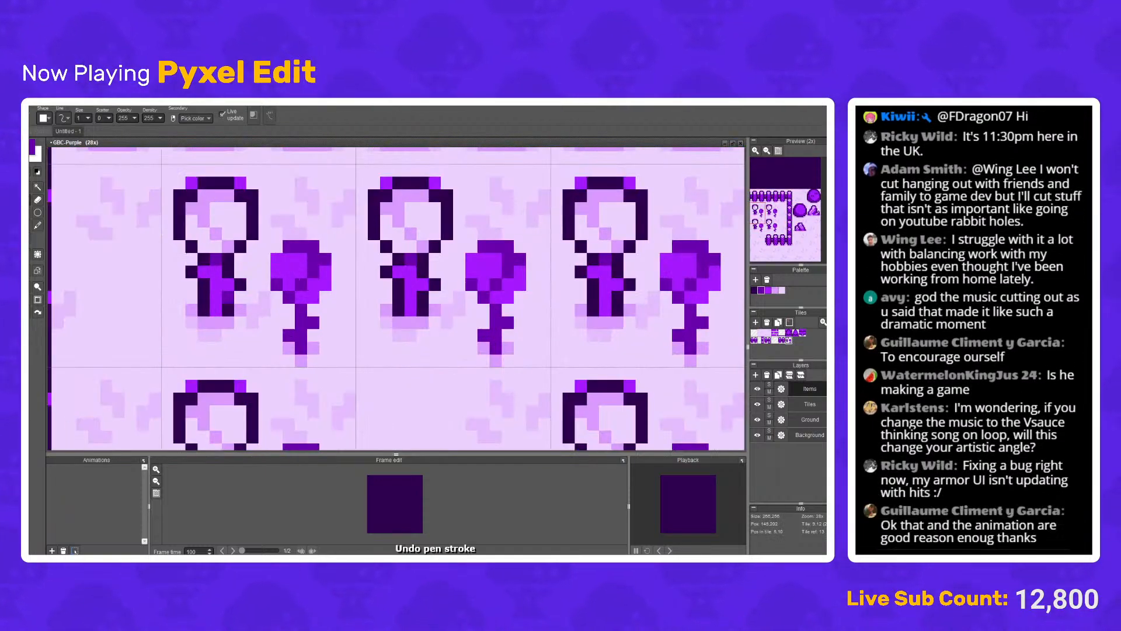
pyautogui.click(204, 284)
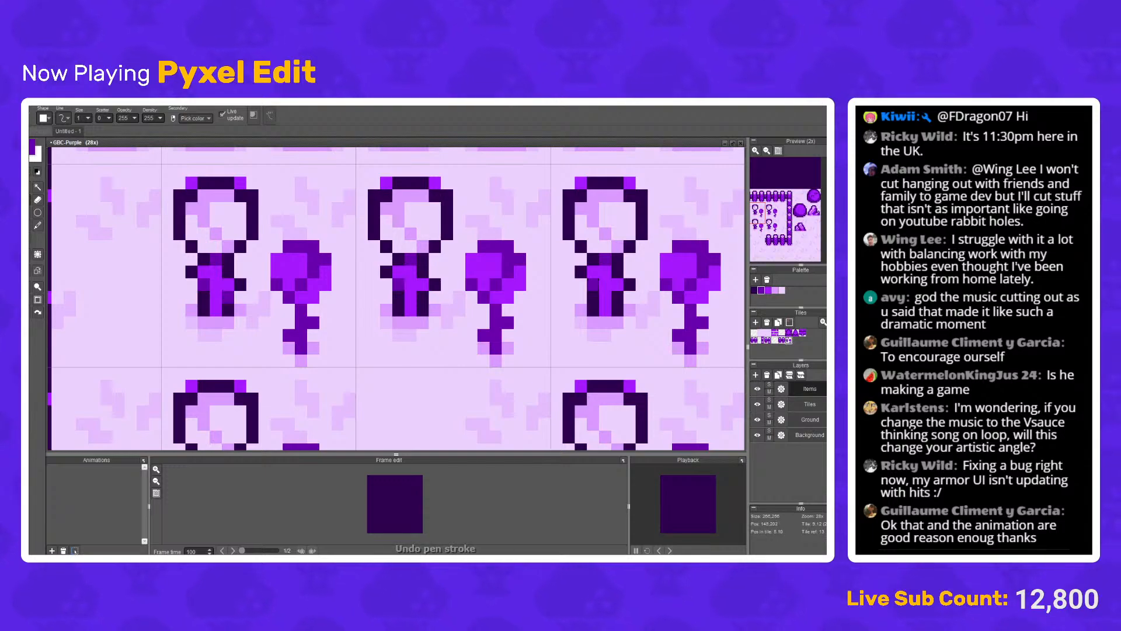
pyautogui.click(228, 298)
pyautogui.rightClick(240, 284)
pyautogui.click(240, 297)
pyautogui.scroll(-10, 245, 265)
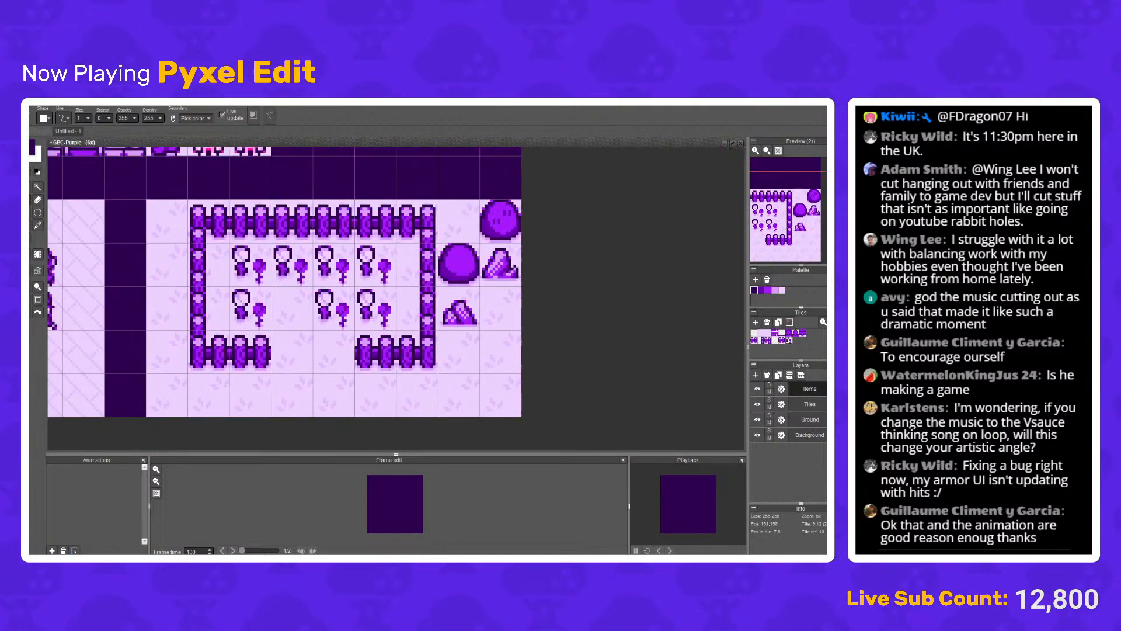
pyautogui.scroll(2, 245, 265)
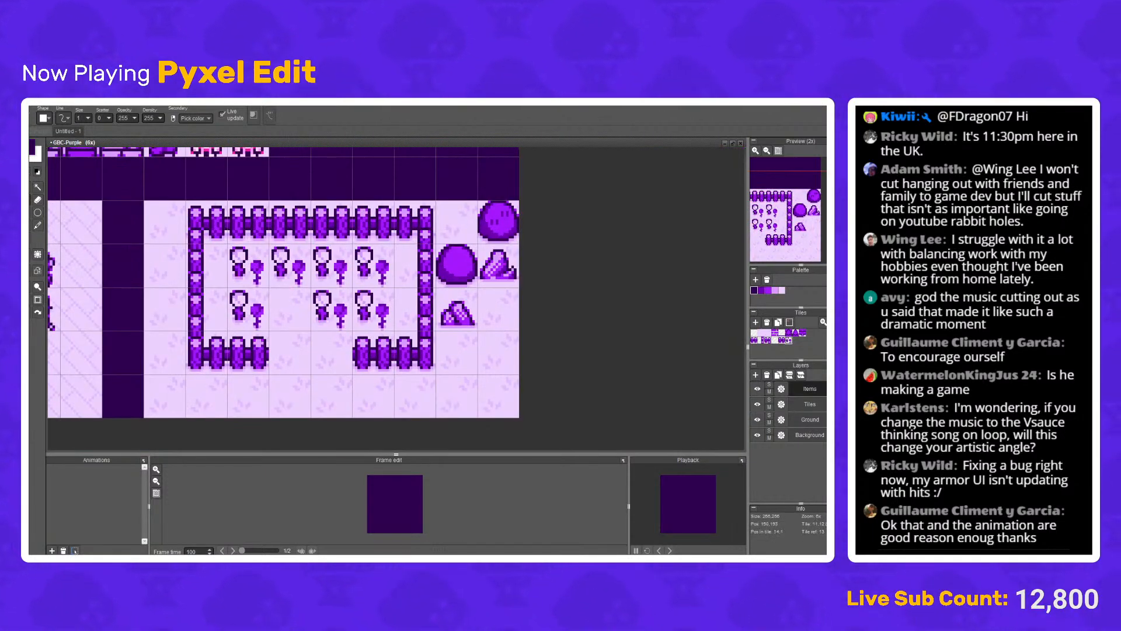
pyautogui.scroll(7, 247, 266)
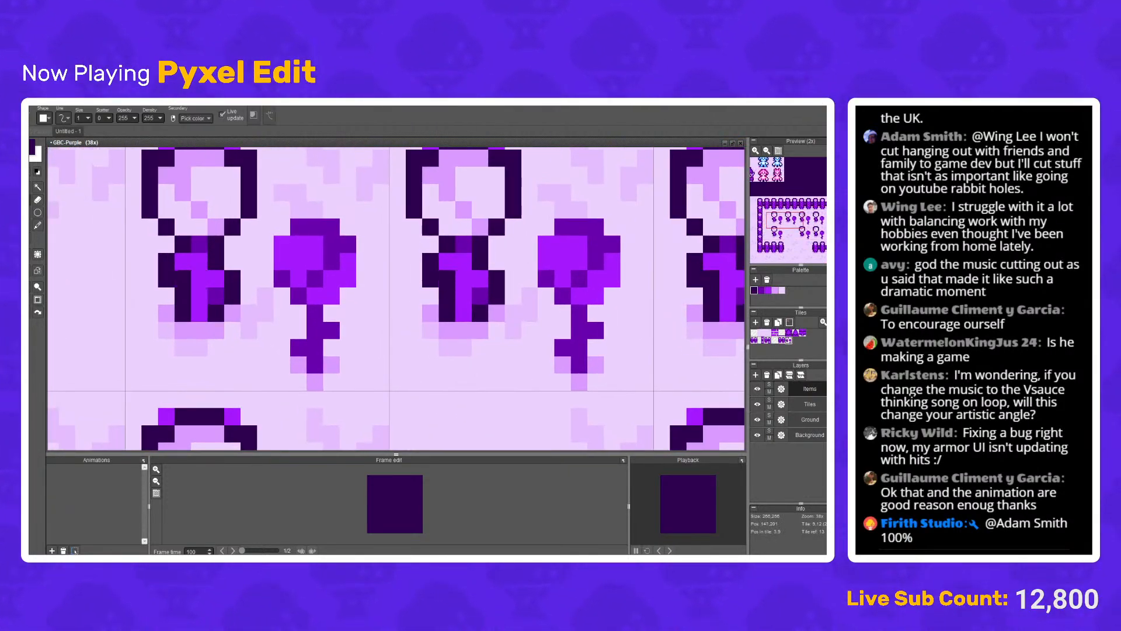
pyautogui.hotkey('ctrl', 't')
pyautogui.scroll(-1, 308, 202)
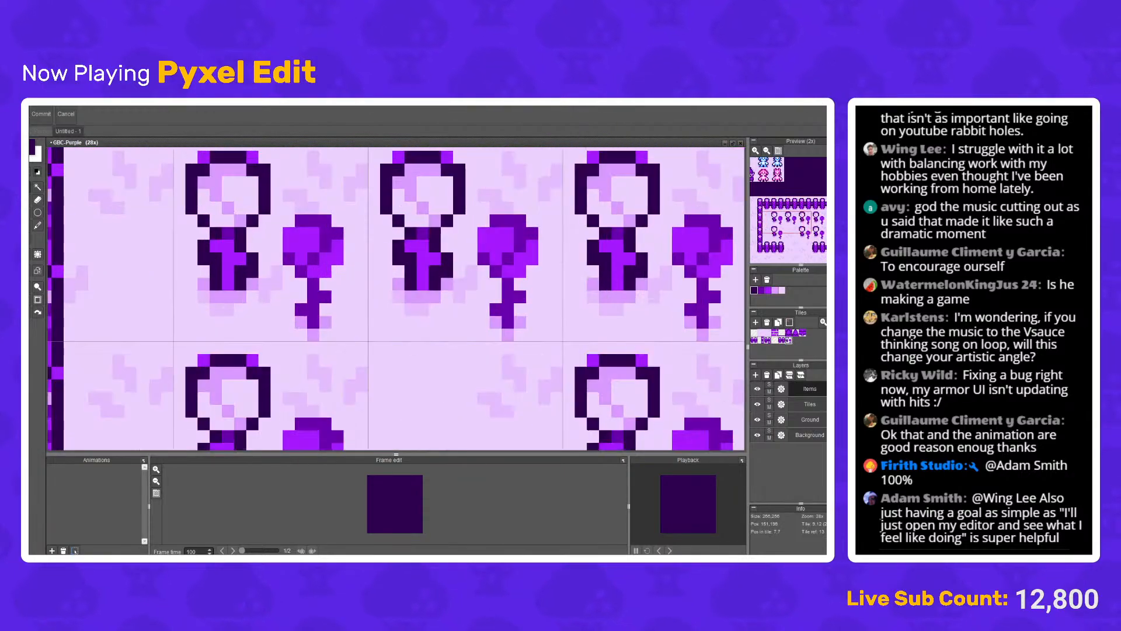
pyautogui.press('Return')
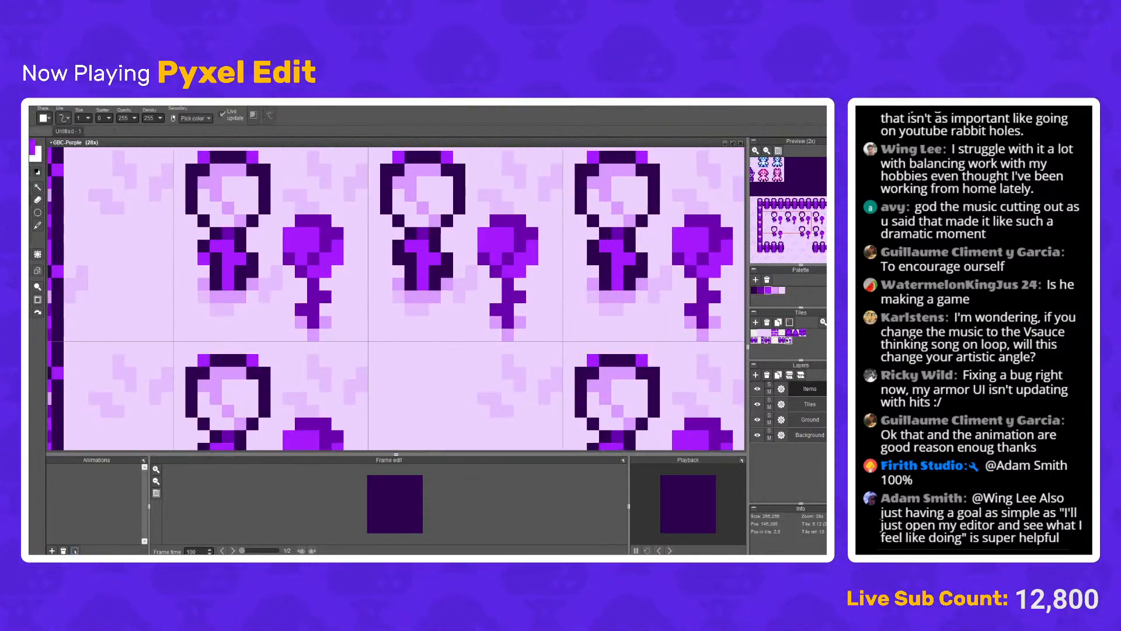
pyautogui.scroll(-8, 447, 271)
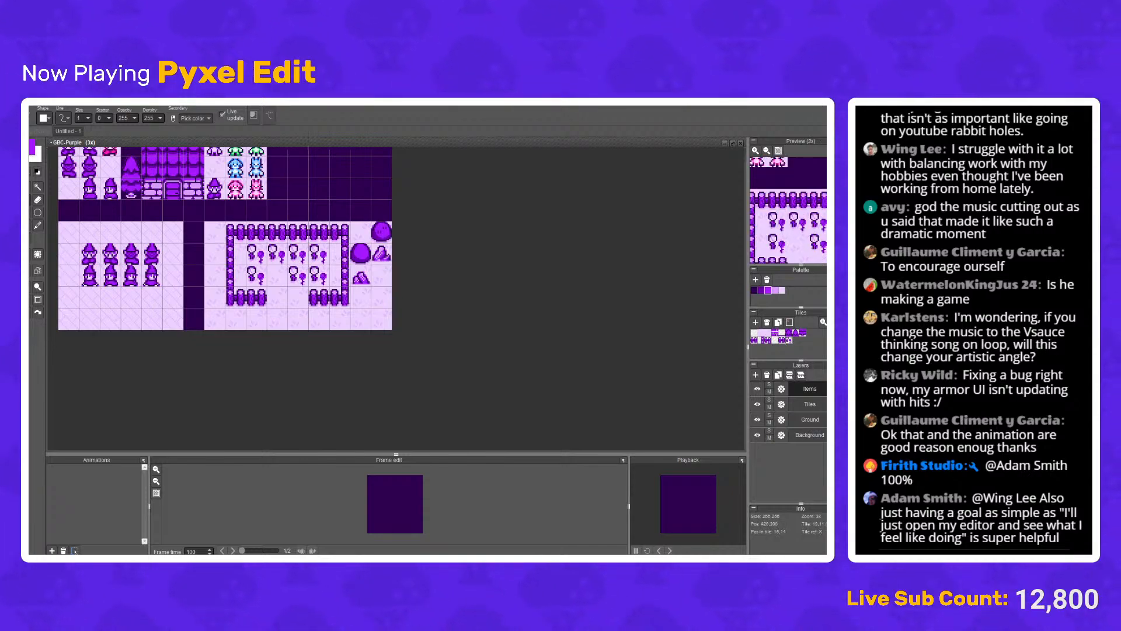
pyautogui.hotkey('ctrl', 'z')
# Step: Erase the extra dark pixels on both sides of the outlined flower's stem and shade its base dark purple
pyautogui.scroll(10, 256, 252)
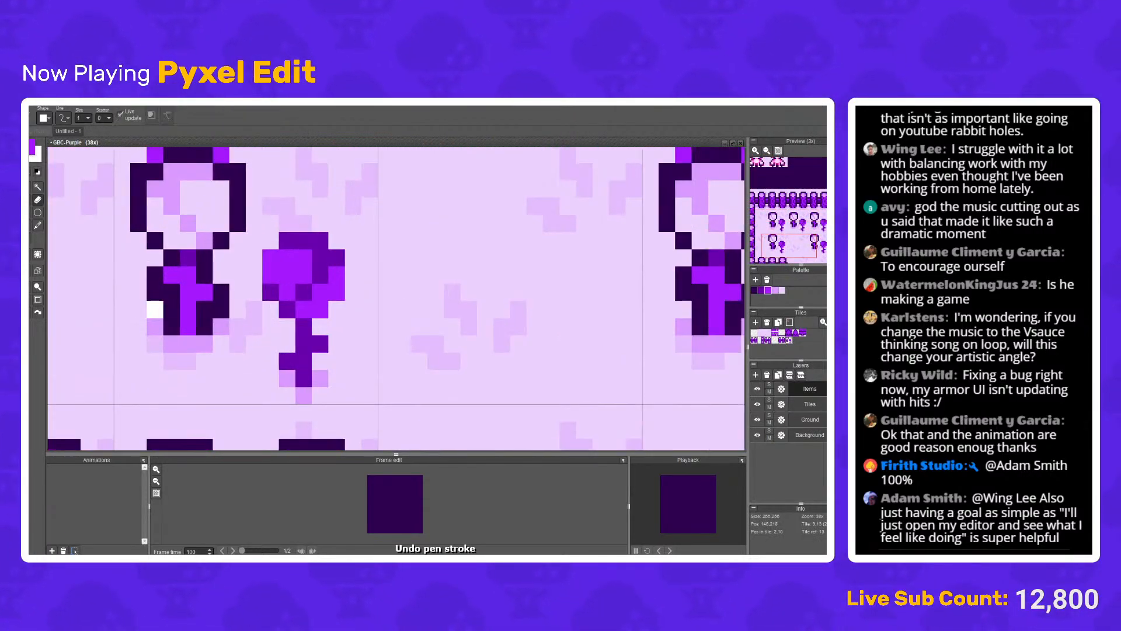
pyautogui.moveTo(155, 310); pyautogui.dragTo(155, 292)
pyautogui.click(221, 310)
pyautogui.rightClick(187, 257)
pyautogui.press('b')
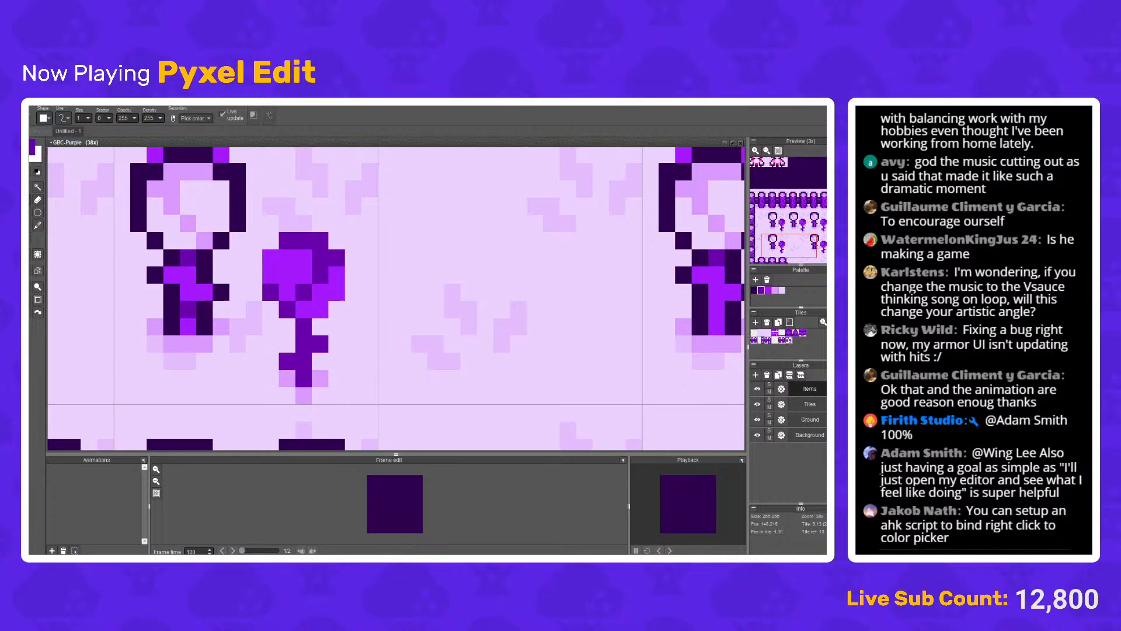
pyautogui.scroll(-5, 188, 292)
pyautogui.scroll(3, 108, 229)
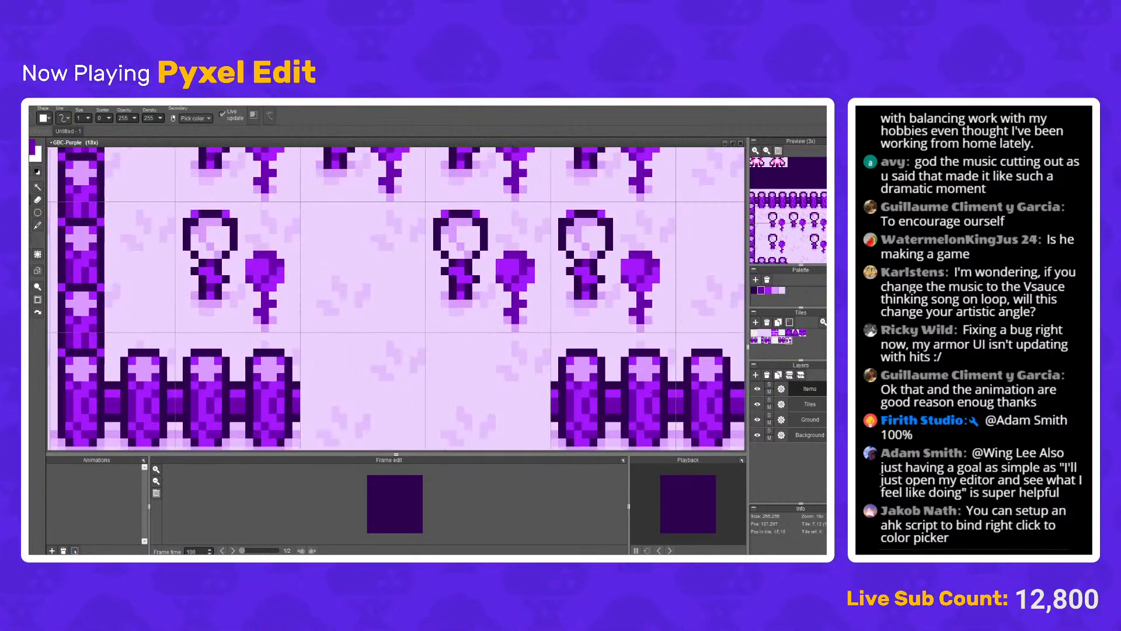
# Step: Try shading the upper inside of the outlined flower's head with light and bright purple
pyautogui.scroll(2, 249, 254)
pyautogui.rightClick(201, 252)
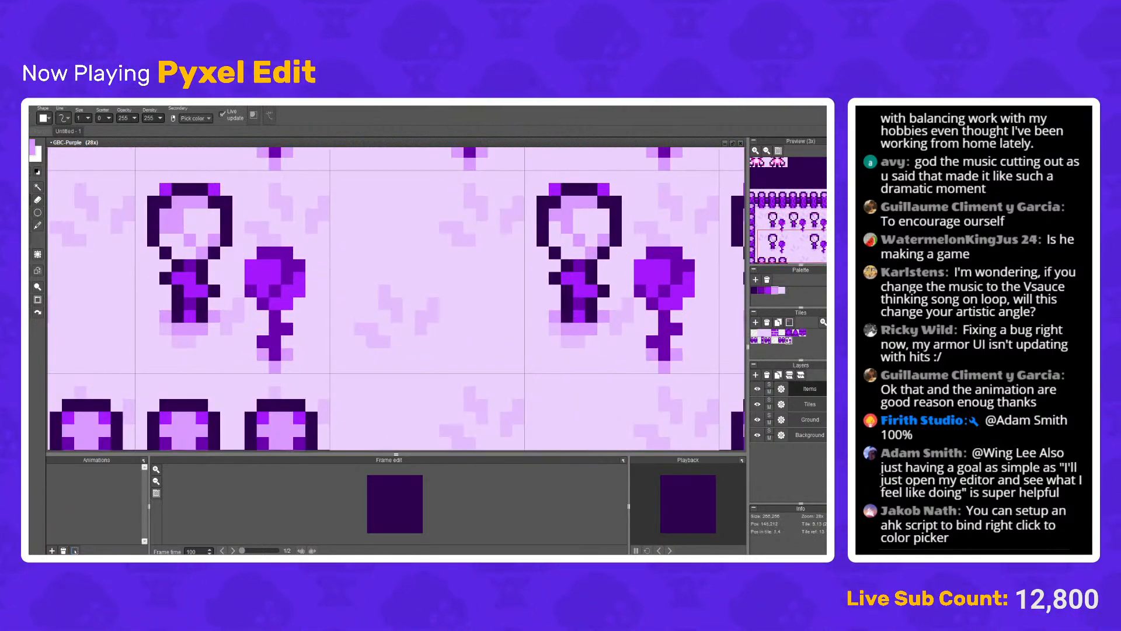
pyautogui.scroll(-4, 396, 298)
pyautogui.scroll(5, 396, 298)
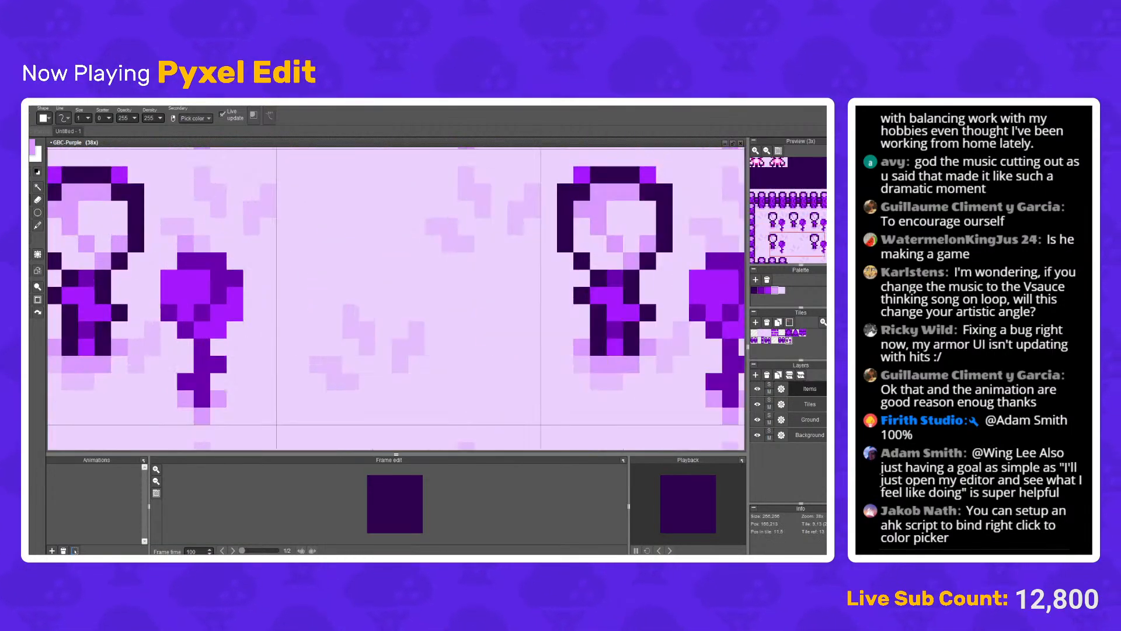
pyautogui.moveTo(103, 278); pyautogui.dragTo(218, 313)
pyautogui.rightClick(201, 330)
pyautogui.click(185, 226)
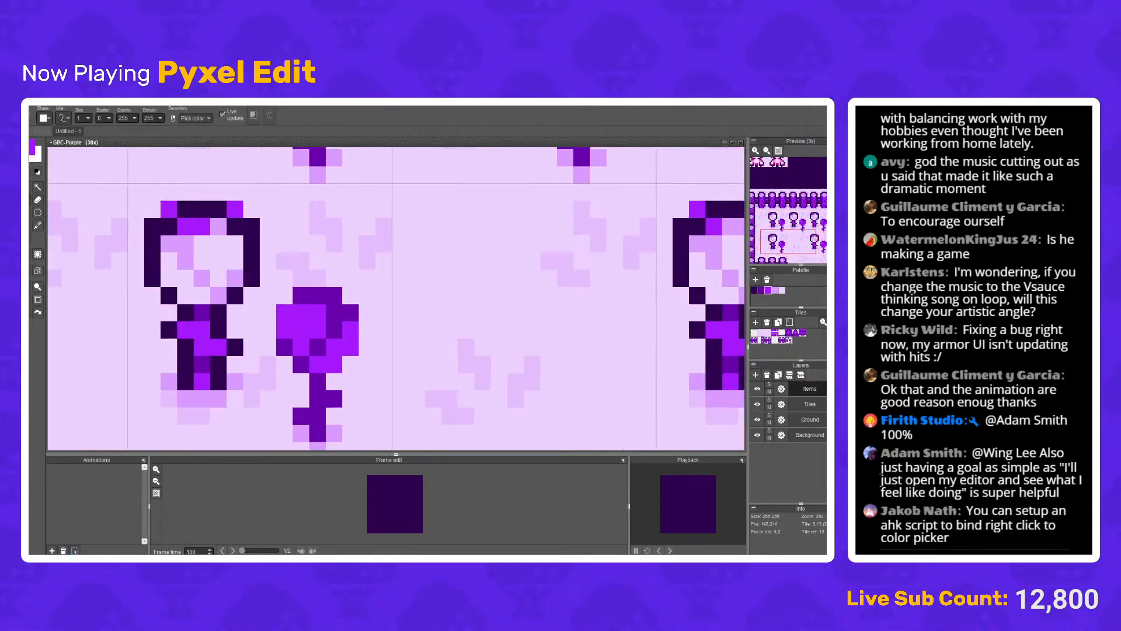
pyautogui.scroll(-6, 396, 299)
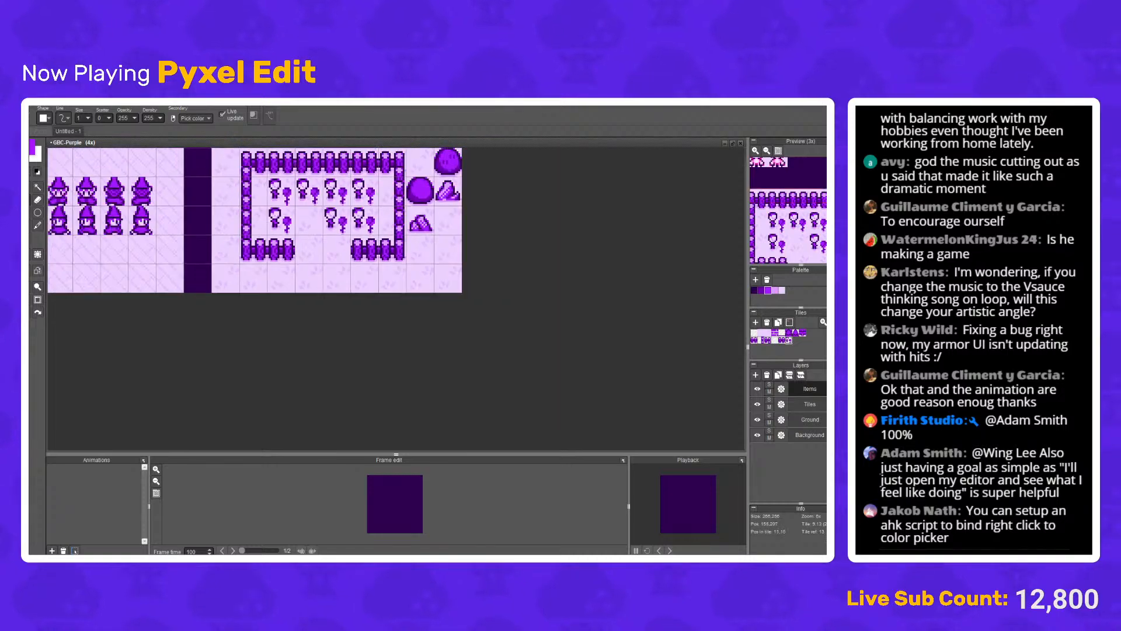
pyautogui.scroll(-1, 195, 205)
pyautogui.scroll(8, 282, 217)
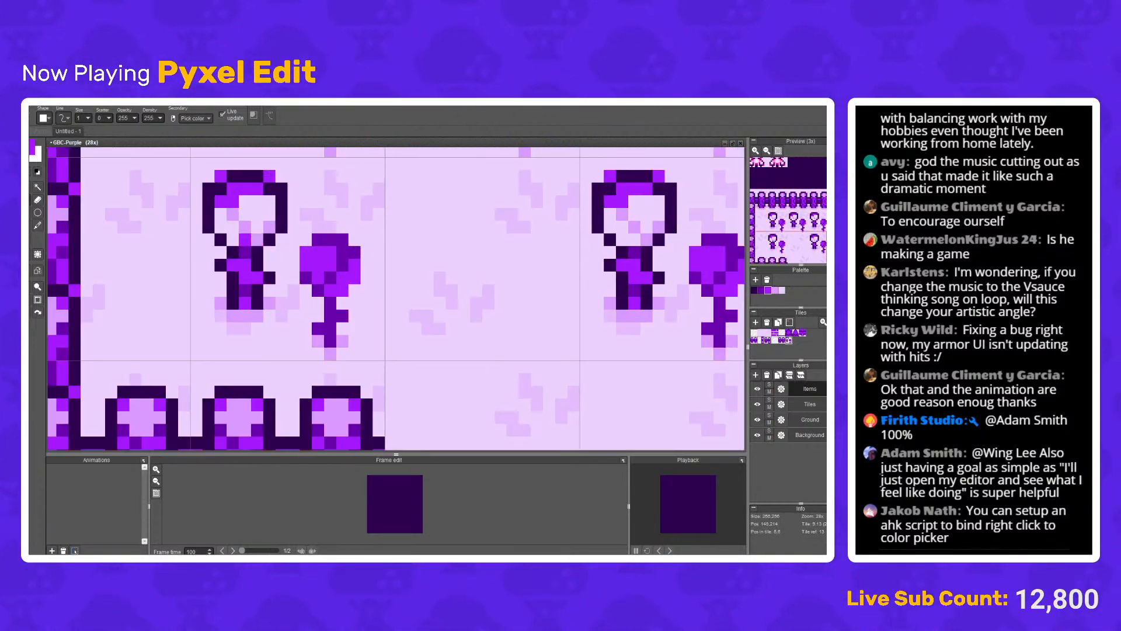
pyautogui.scroll(-7, 251, 193)
pyautogui.scroll(7, 251, 192)
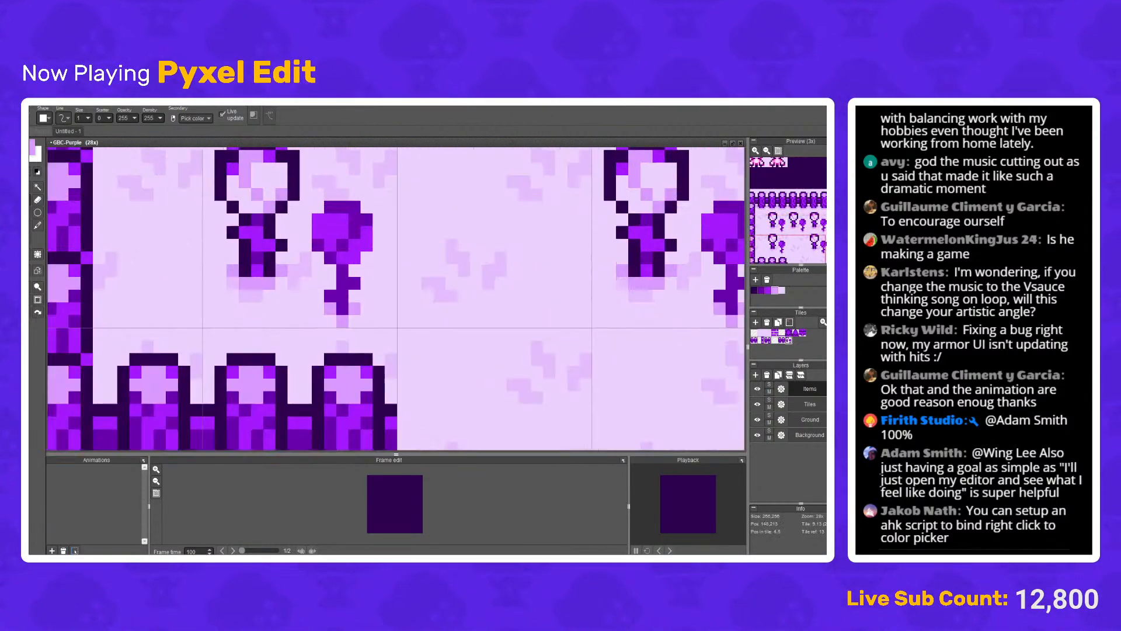
pyautogui.moveTo(233, 168)
pyautogui.mouseDown()
pyautogui.moveTo(245, 168)
pyautogui.moveTo(216, 246)
pyautogui.mouseUp()
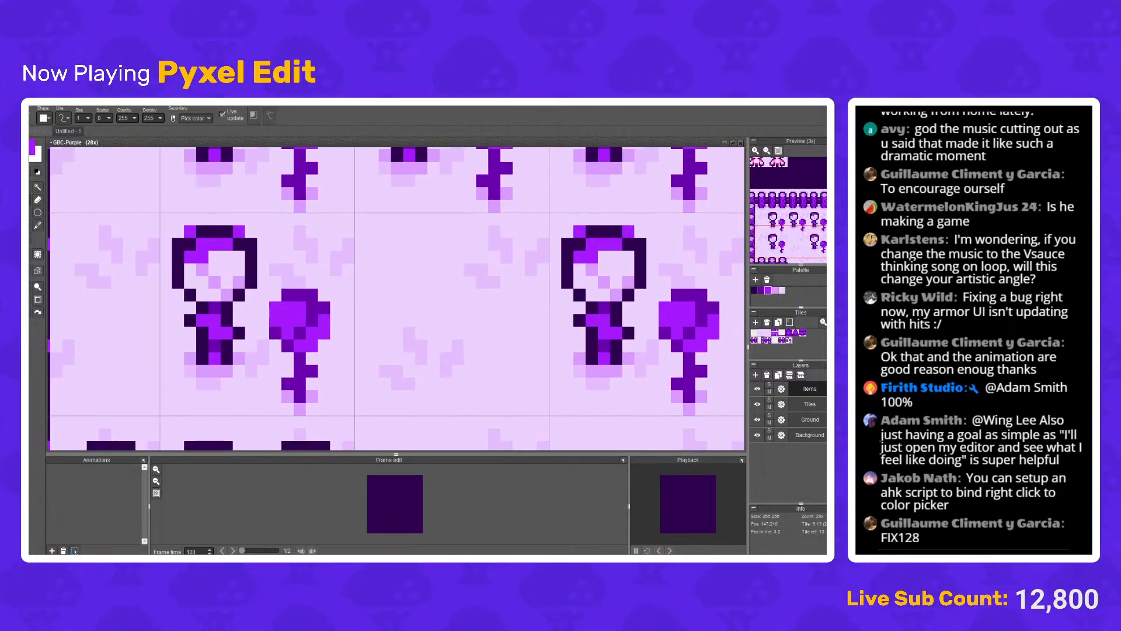
pyautogui.hotkey('ctrl', 'z')
pyautogui.scroll(-8, 397, 297)
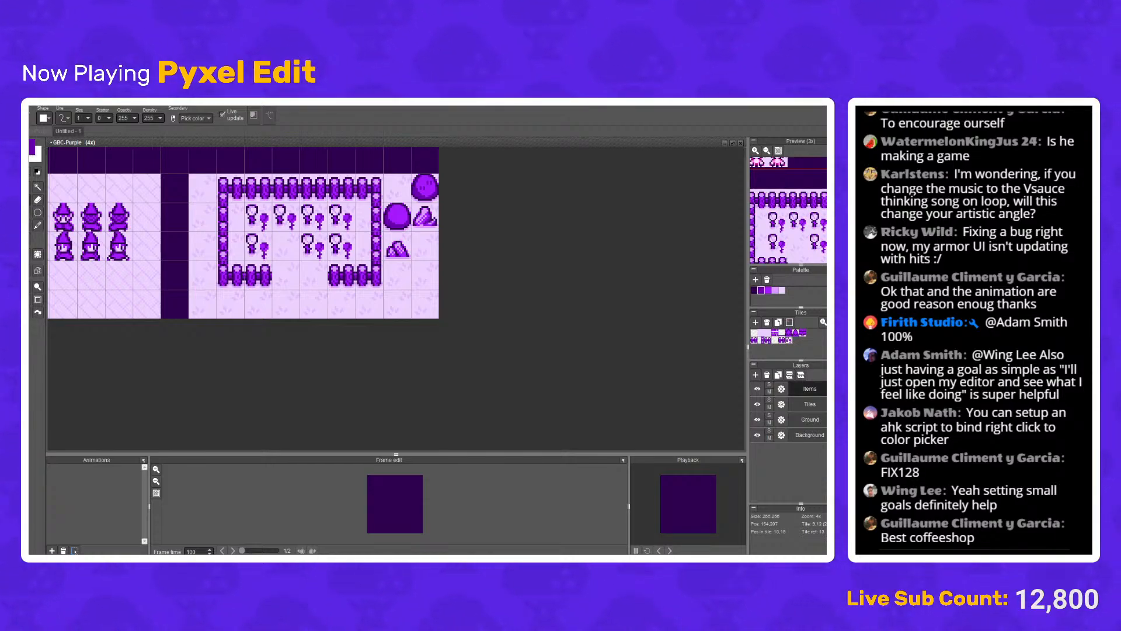
# Step: Delete the small unoutlined flower beside the outlined one in the flower tile
pyautogui.scroll(3, 269, 229)
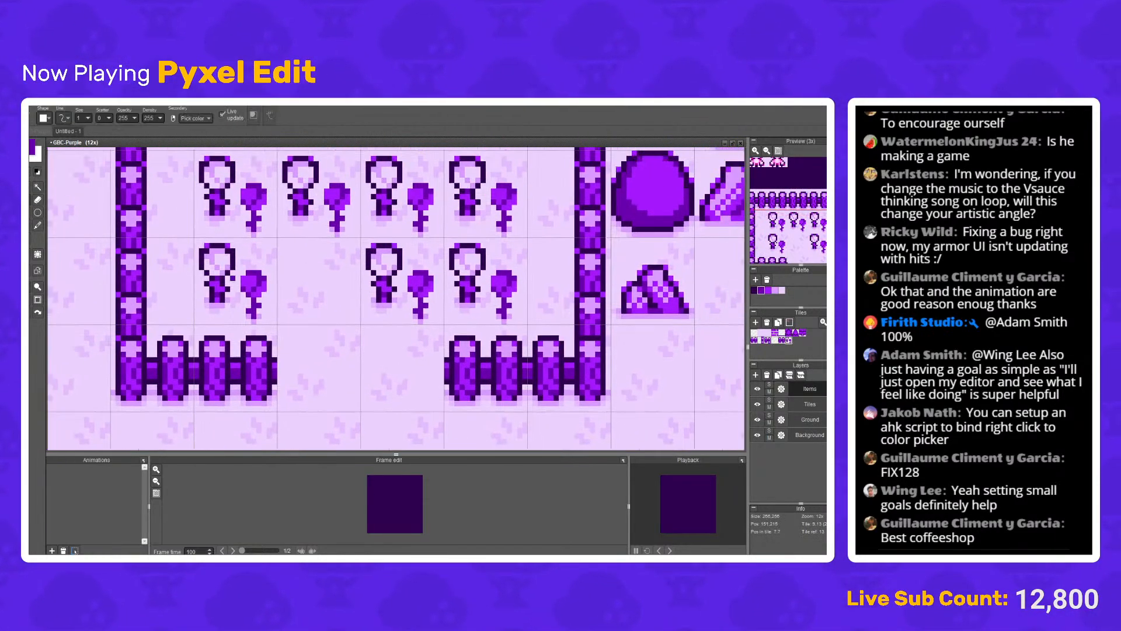
pyautogui.scroll(4, 292, 270)
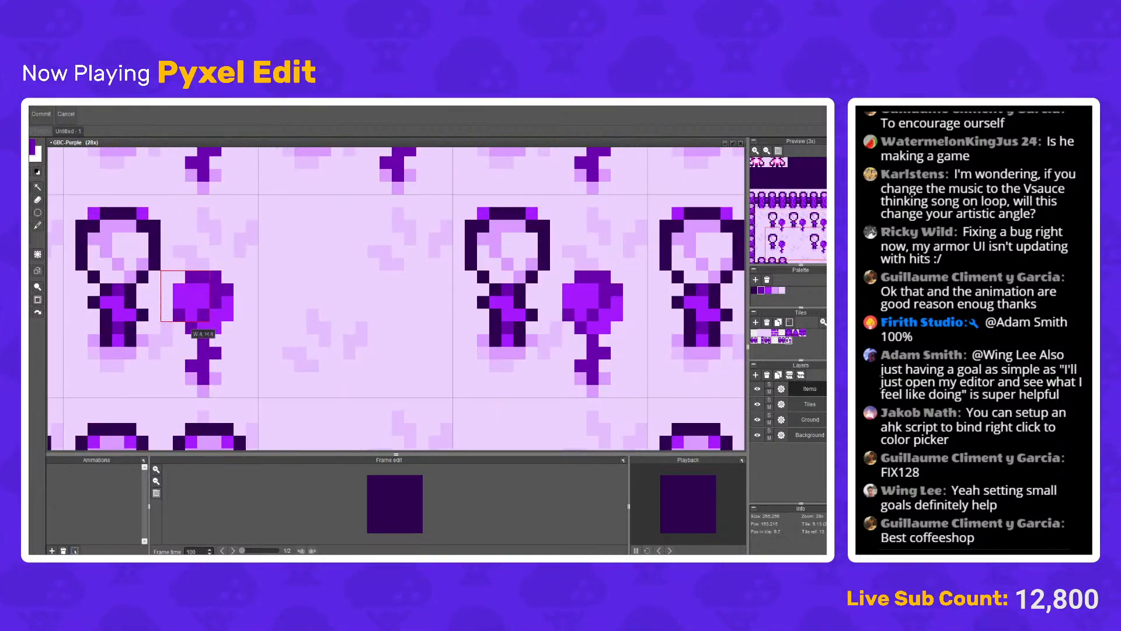
pyautogui.moveTo(209, 321); pyautogui.dragTo(258, 397)
pyautogui.press('Delete')
# Step: Copy the outlined flower and place a mirrored duplicate slightly lower beside it in the same tile
pyautogui.moveTo(63, 194); pyautogui.dragTo(173, 359)
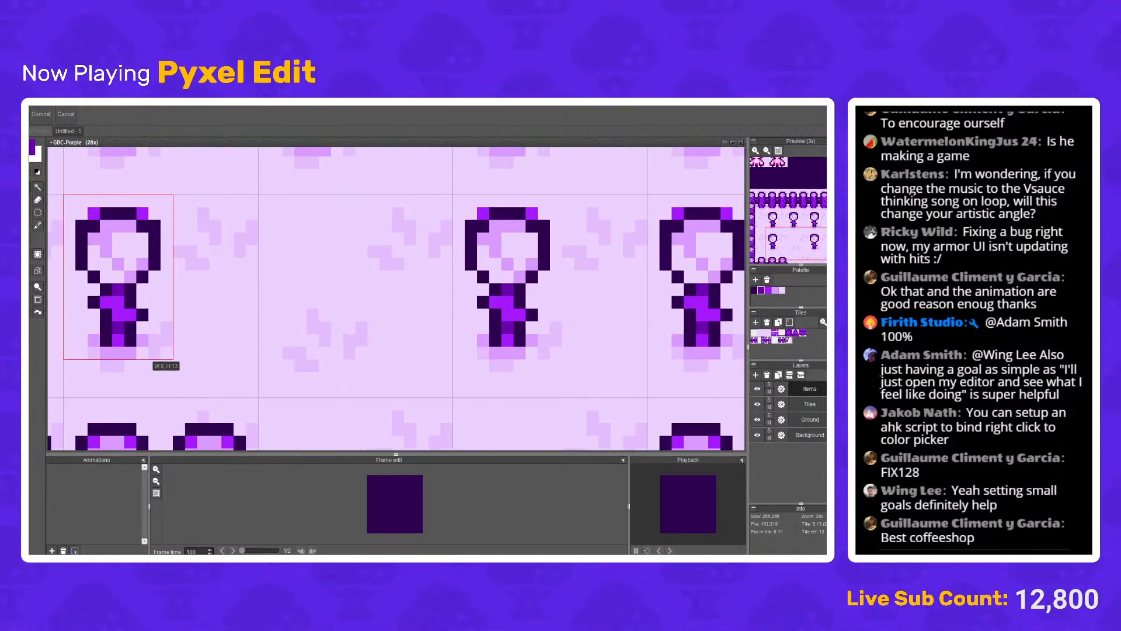
pyautogui.hotkey('ctrl', 'c')
pyautogui.hotkey('ctrl', 'v')
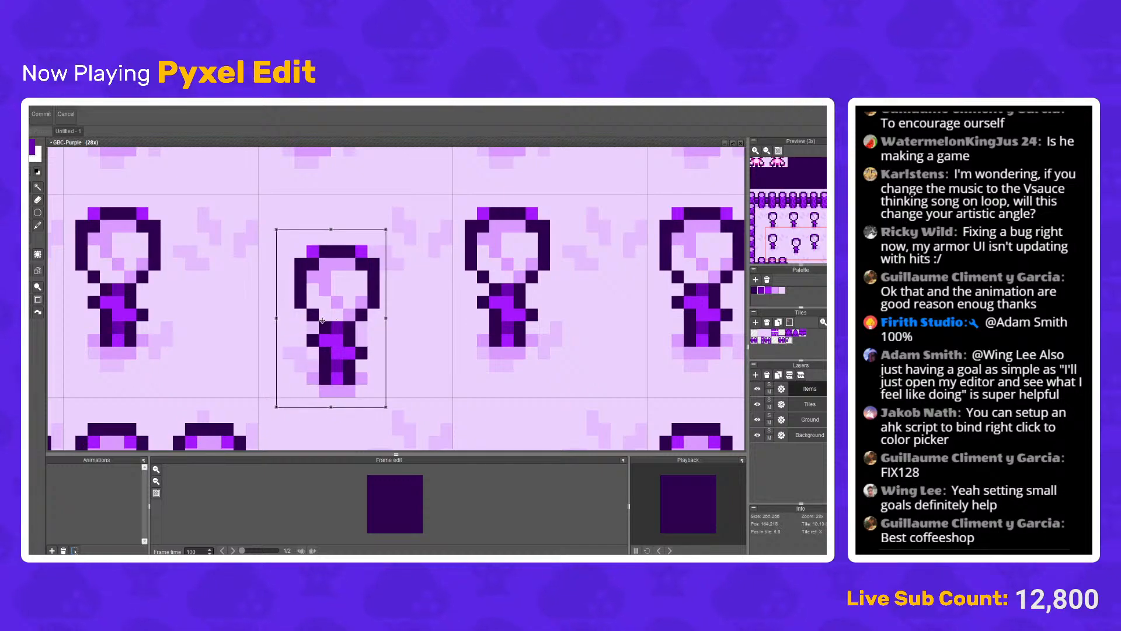
pyautogui.moveTo(322, 320); pyautogui.dragTo(245, 312)
pyautogui.press('c')
pyautogui.scroll(-6, 245, 313)
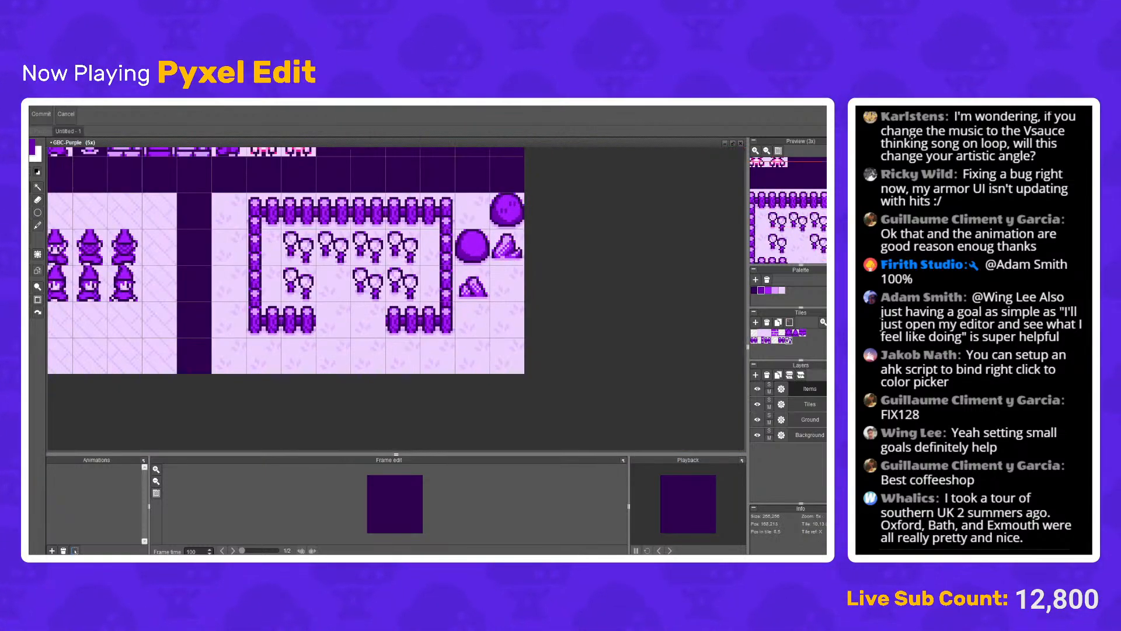
pyautogui.scroll(-2, 332, 280)
pyautogui.scroll(7, 333, 279)
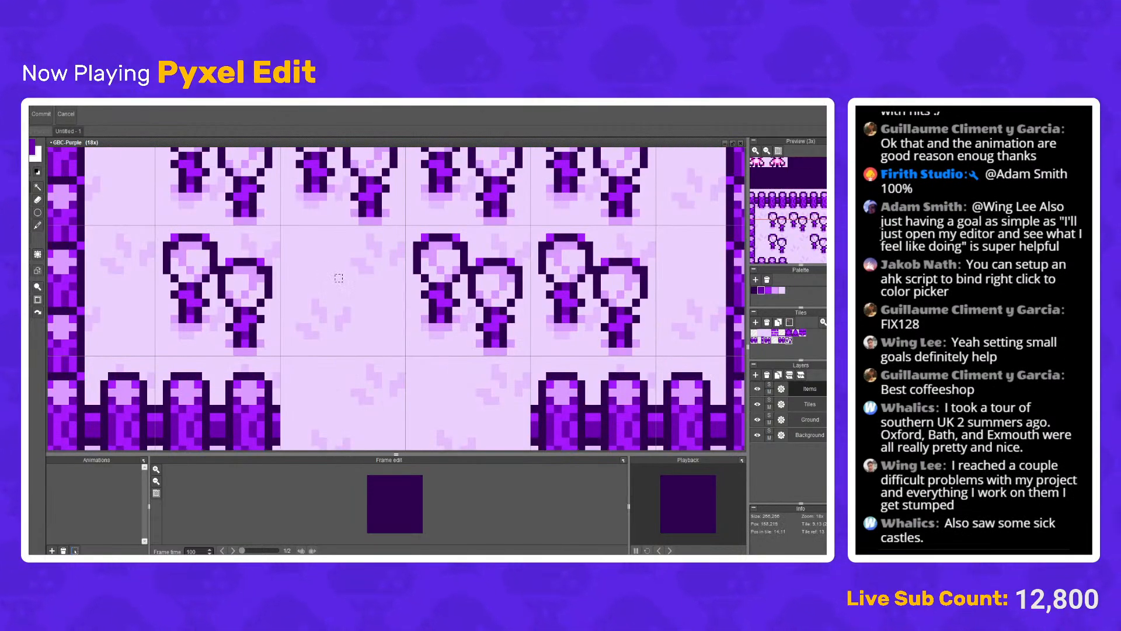
# Step: Shift the mirrored flower's head and upper stem down one pixel to shorten its stem
pyautogui.moveTo(339, 277); pyautogui.dragTo(358, 292)
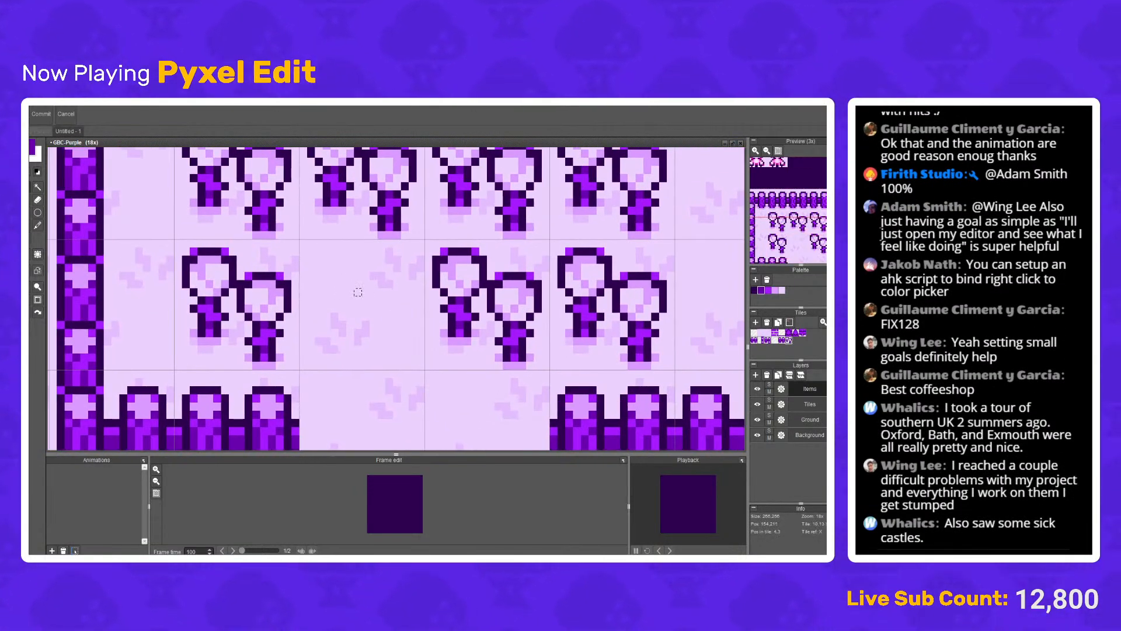
pyautogui.scroll(-4, 355, 296)
pyautogui.scroll(6, 355, 296)
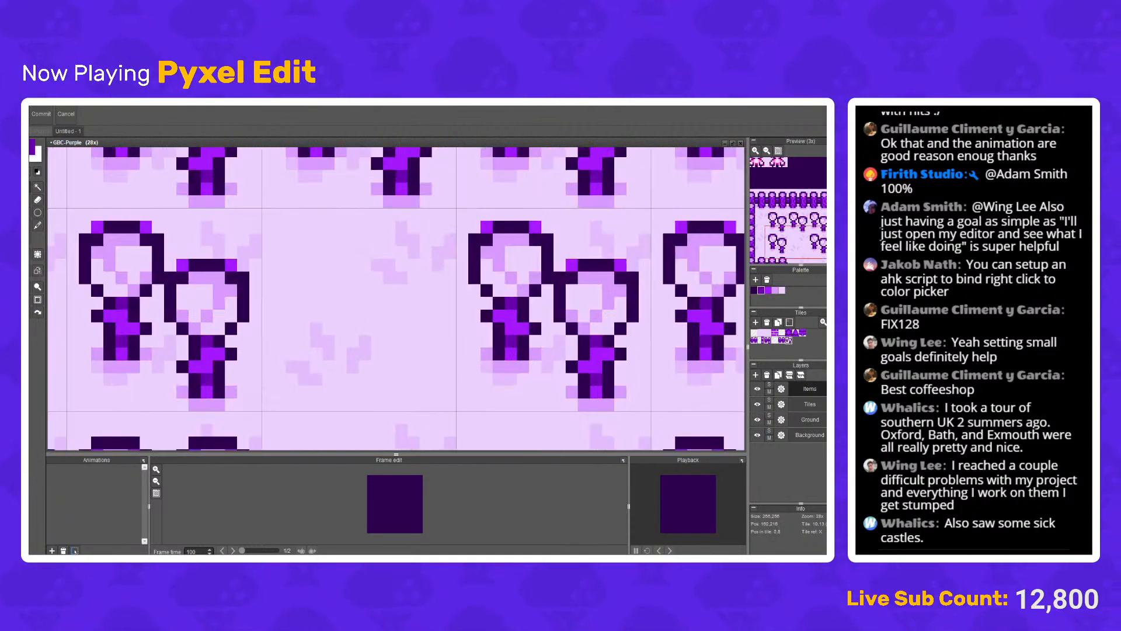
pyautogui.moveTo(164, 254); pyautogui.dragTo(262, 395)
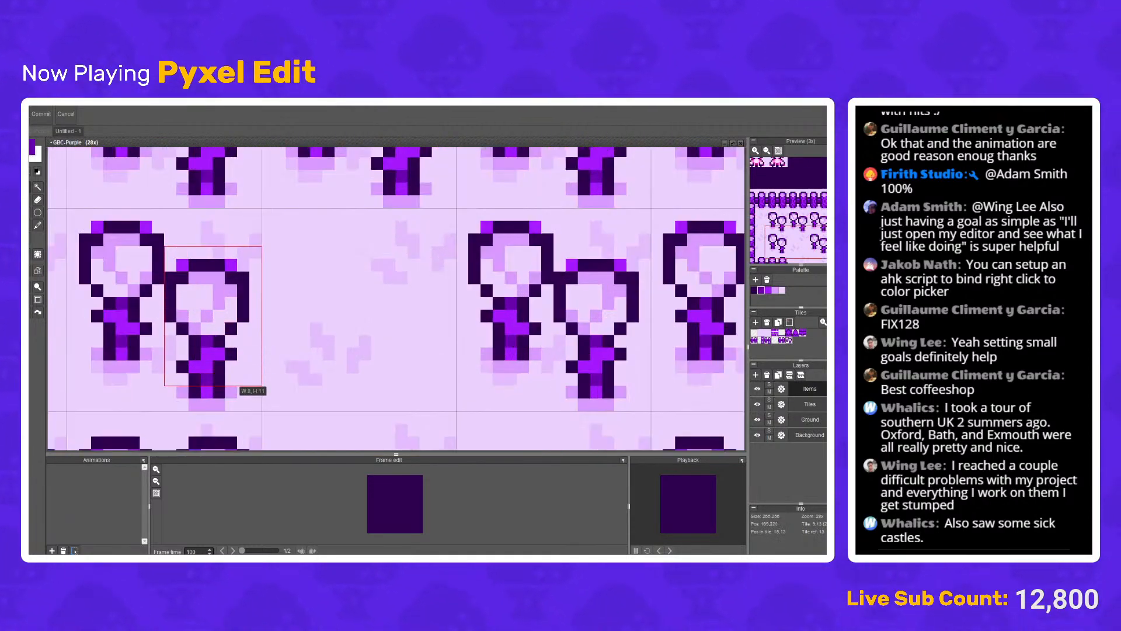
pyautogui.press('Return')
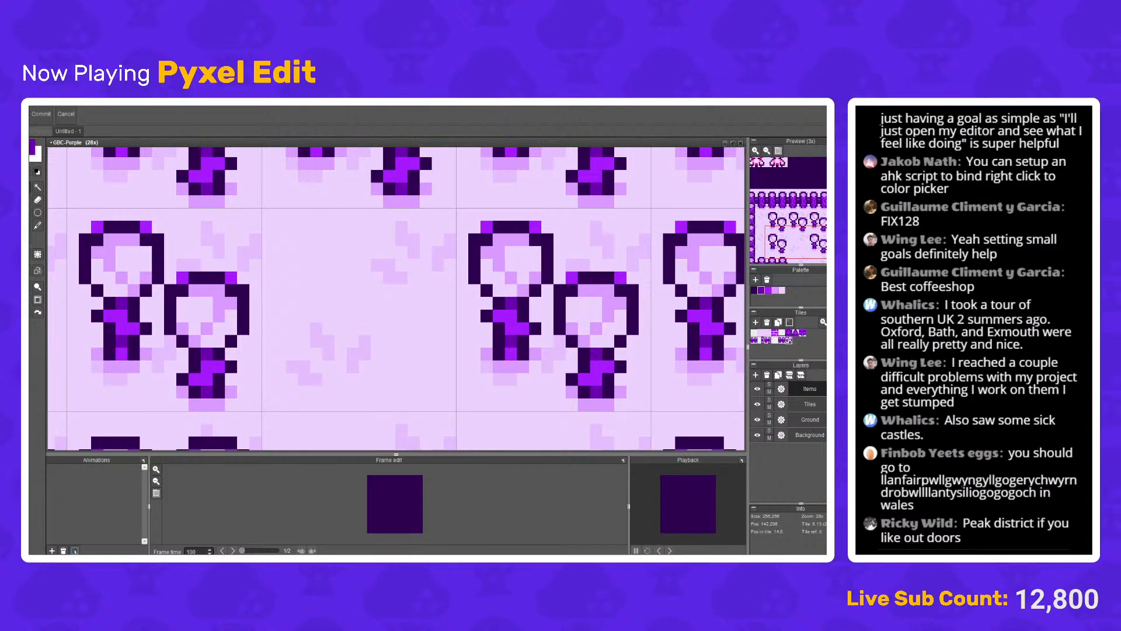
# Step: Erase the dark leaf pixels from the outer left side of the lower flower's stem, keeping its right leaf
pyautogui.scroll(-3, 254, 336)
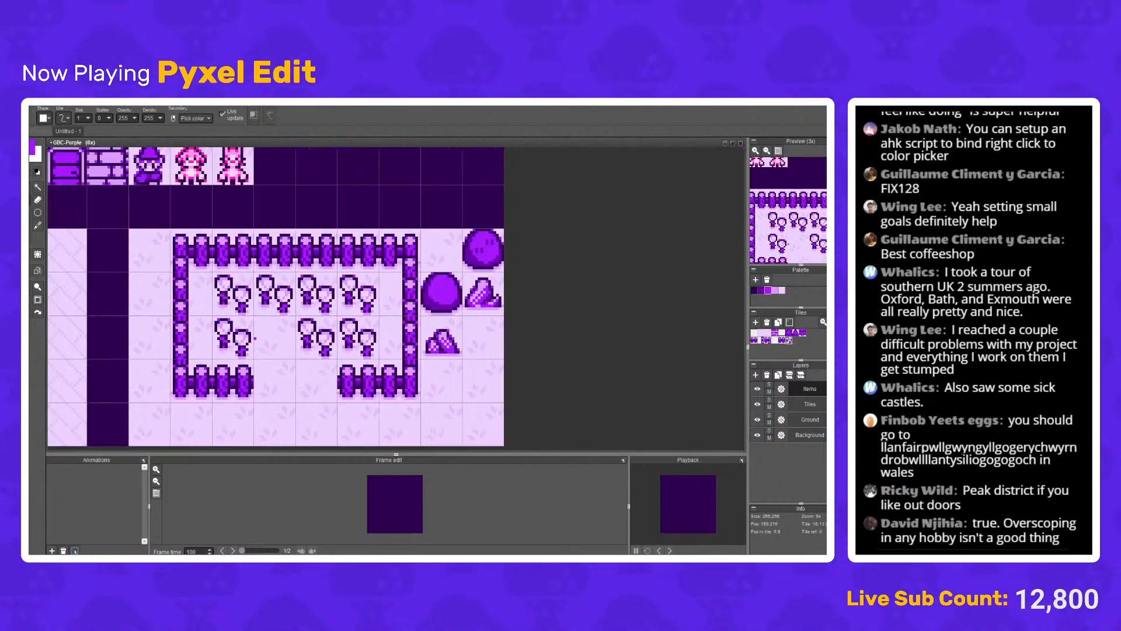
pyautogui.scroll(2, 254, 337)
pyautogui.scroll(2, 197, 386)
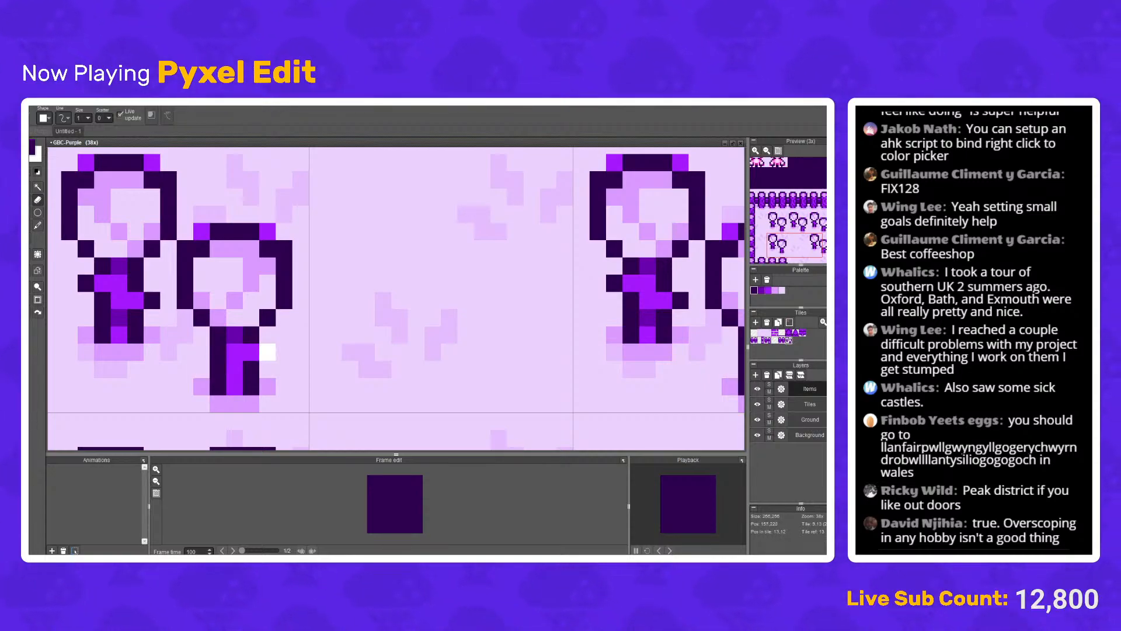
pyautogui.scroll(-4, 292, 343)
pyautogui.scroll(3, 292, 343)
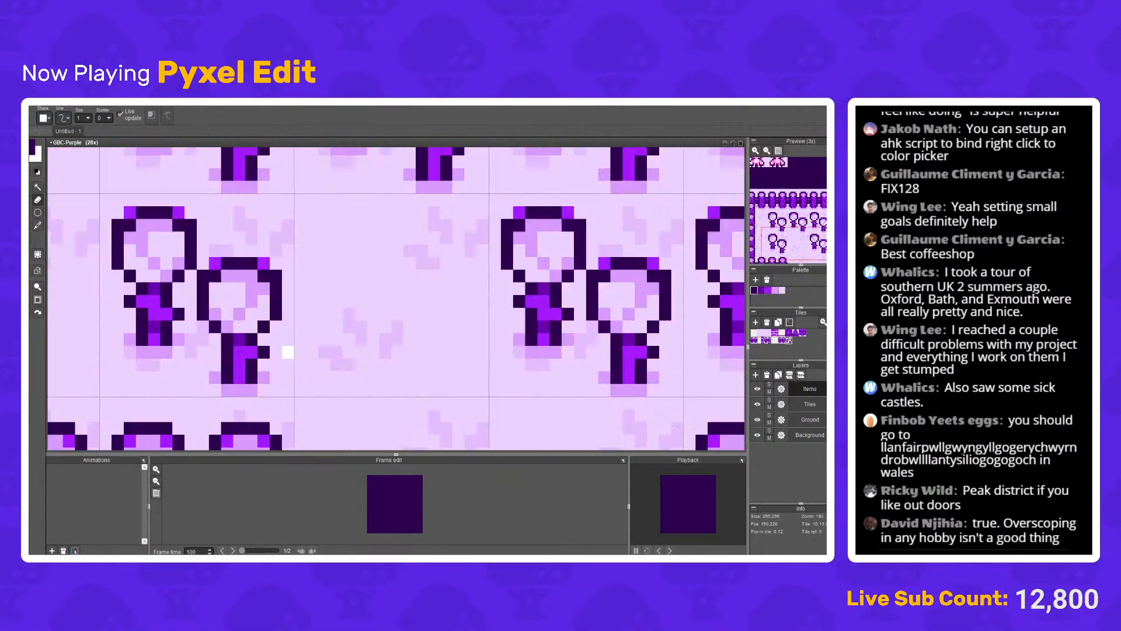
pyautogui.press('s')
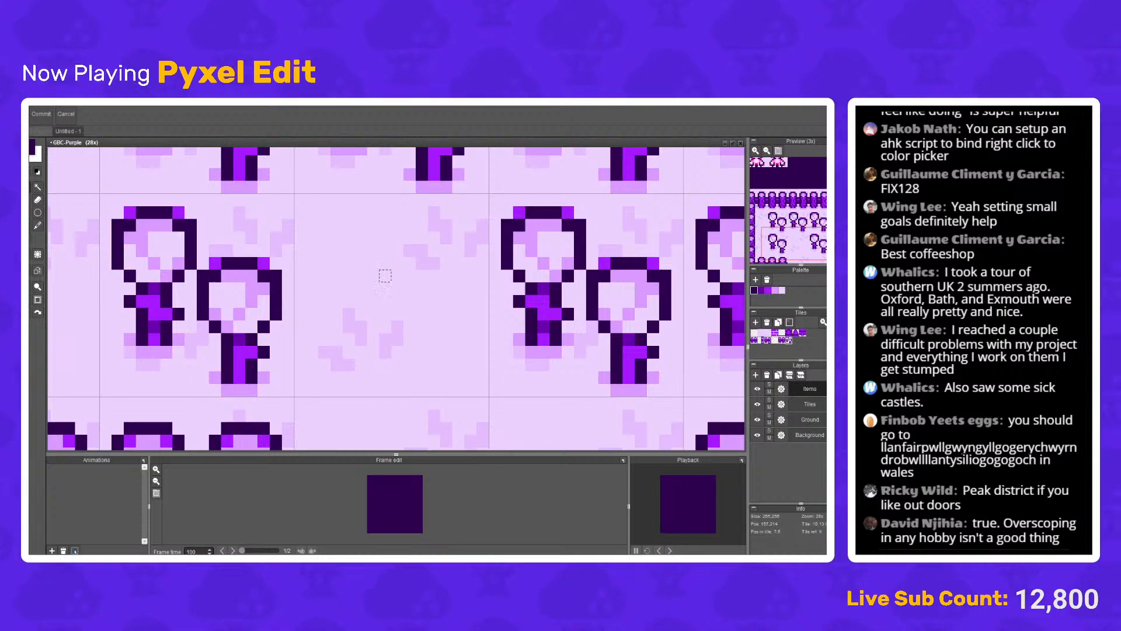
# Step: Save the GBC-Purple tileset file with the paired flowers
pyautogui.scroll(-5, 384, 275)
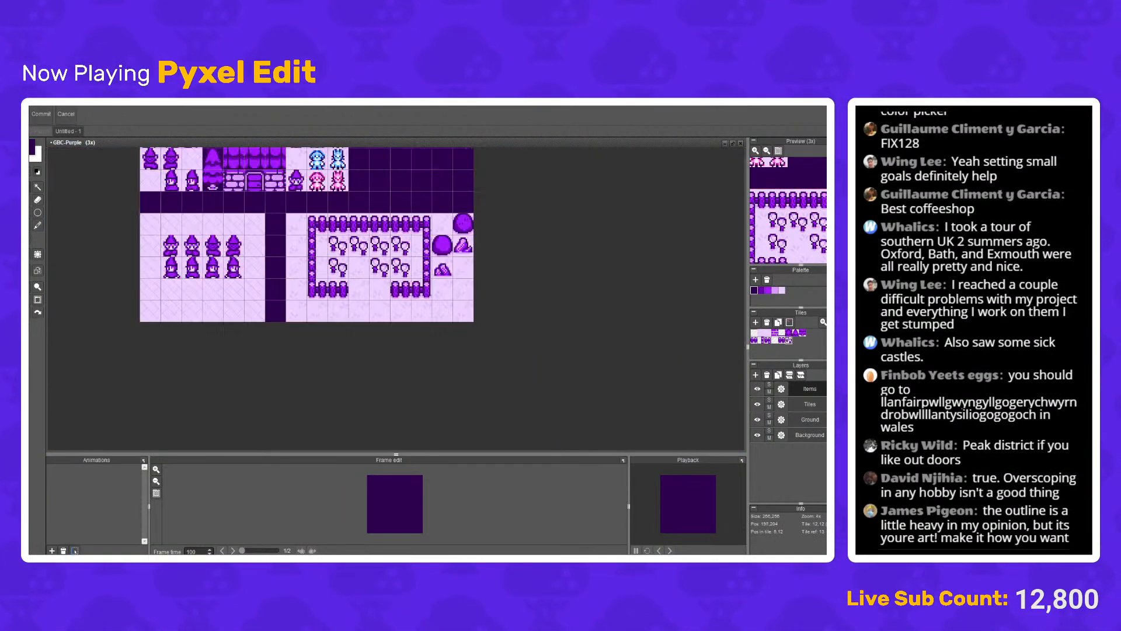
pyautogui.scroll(5, 392, 247)
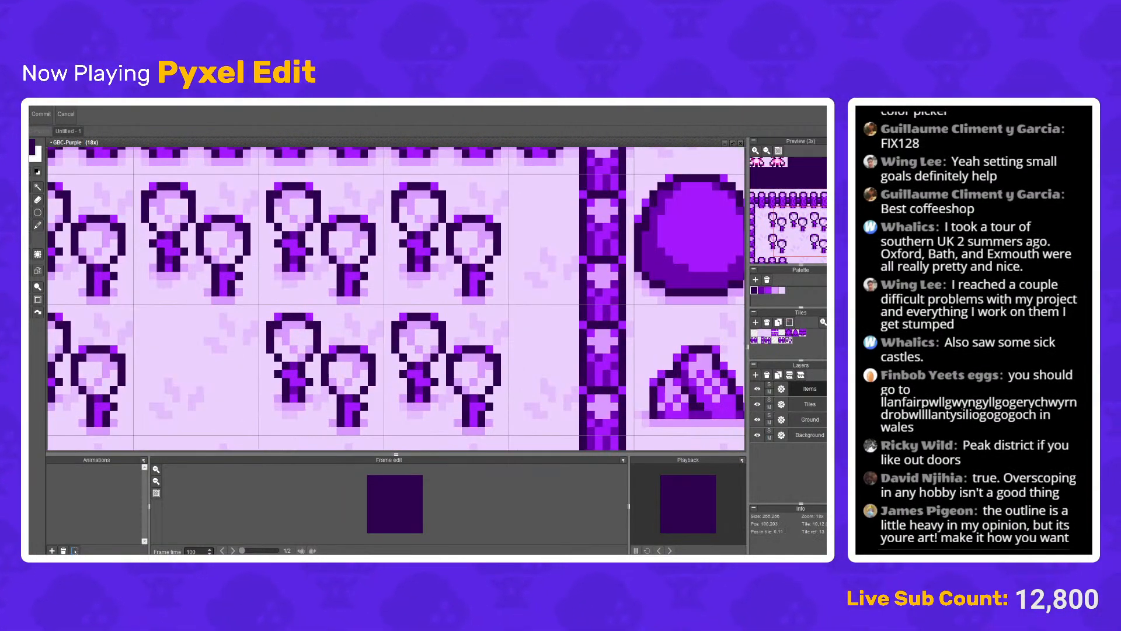
pyautogui.scroll(-3, 393, 247)
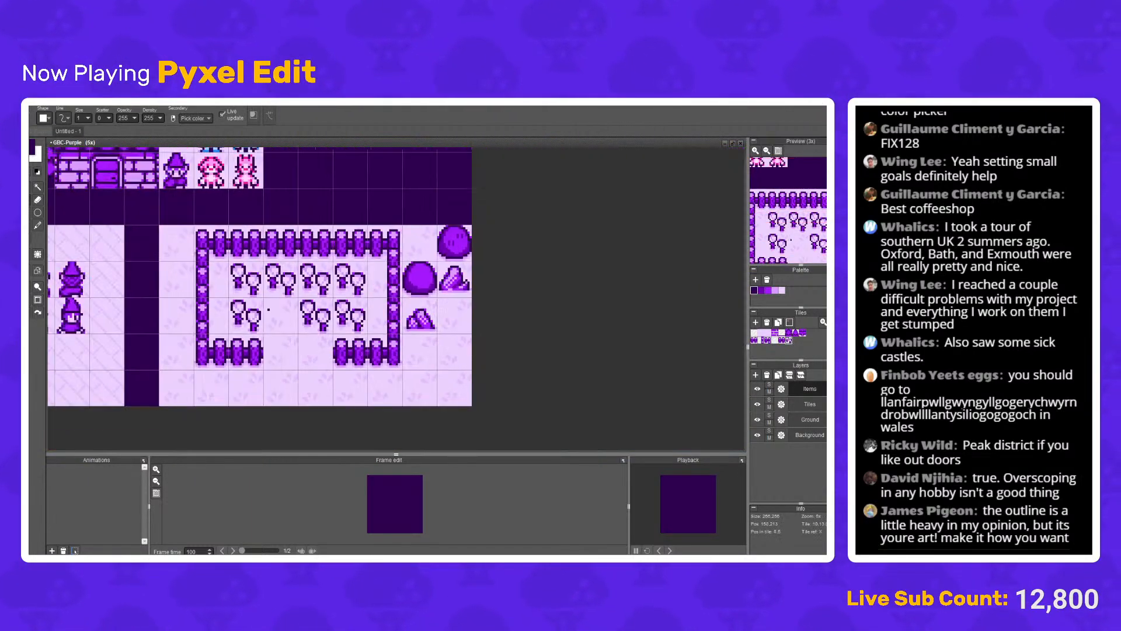
pyautogui.scroll(-2, 392, 248)
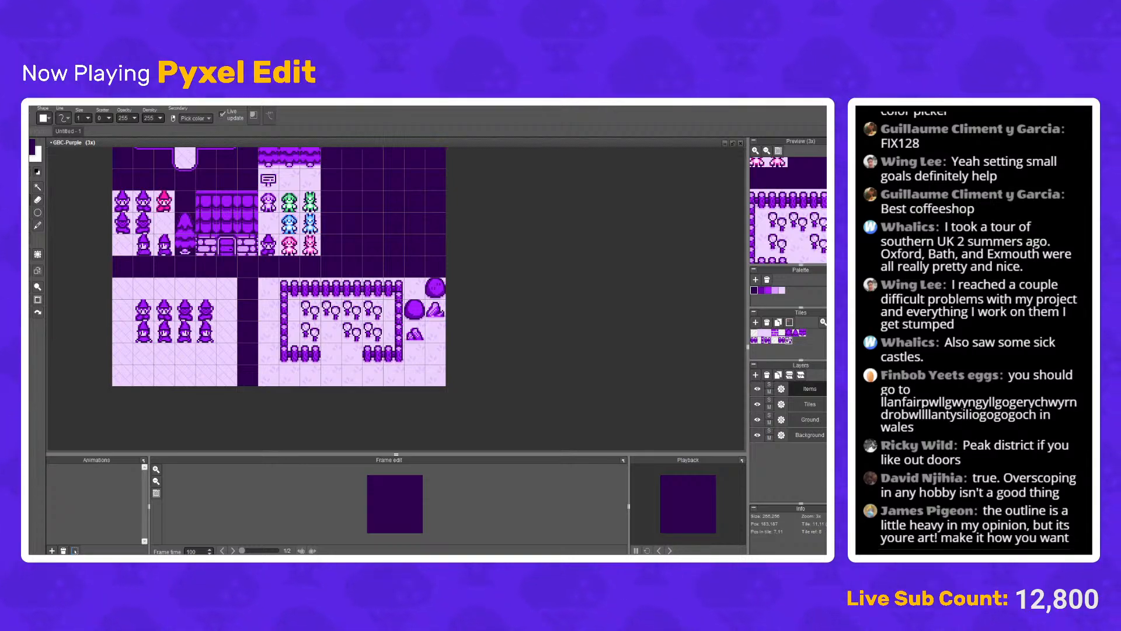
pyautogui.hotkey('ctrl', 's')
# Step: Shade the lower flower's stem with the dark purple sampled from the neighbouring flower's stem, and save the file
pyautogui.scroll(2, 275, 282)
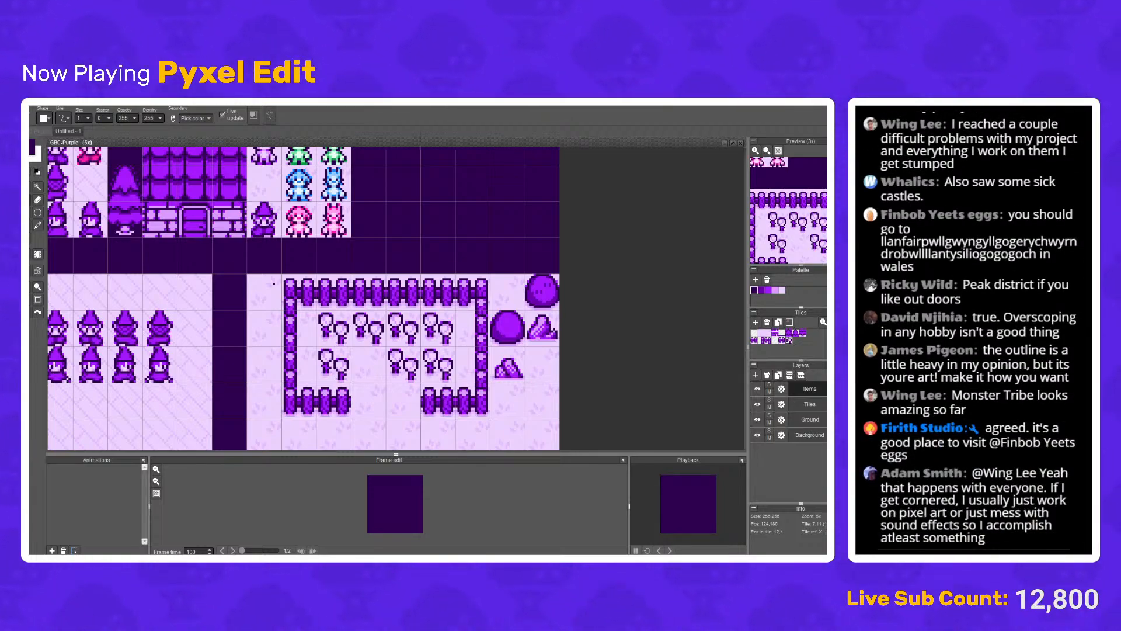
pyautogui.scroll(5, 274, 284)
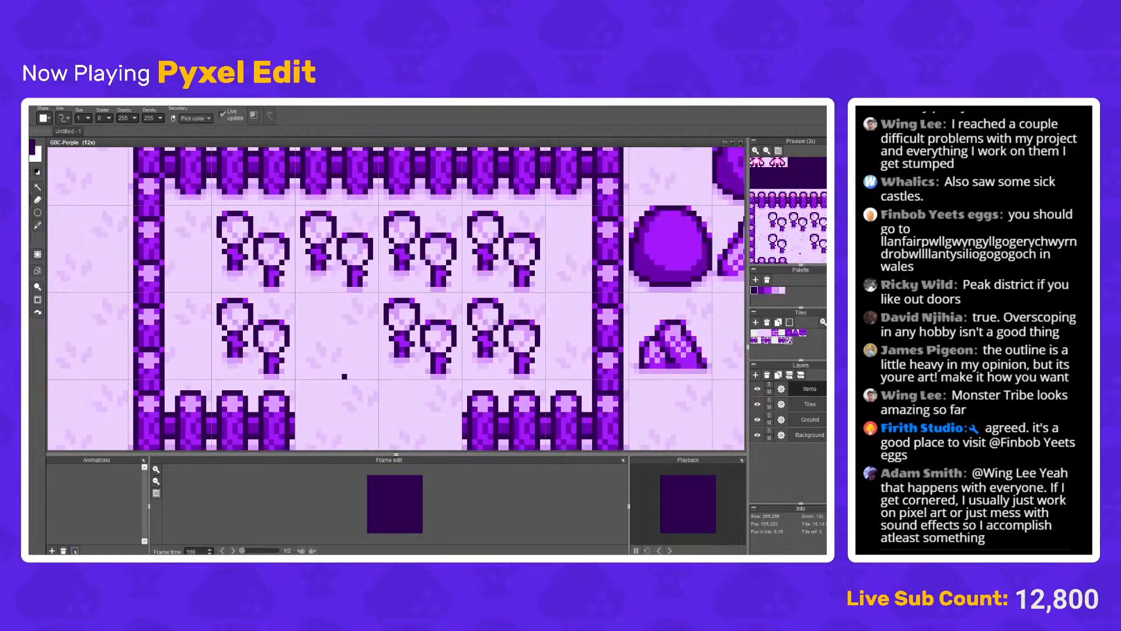
pyautogui.keyDown('alt'); pyautogui.click(198, 337); pyautogui.keyUp('alt')
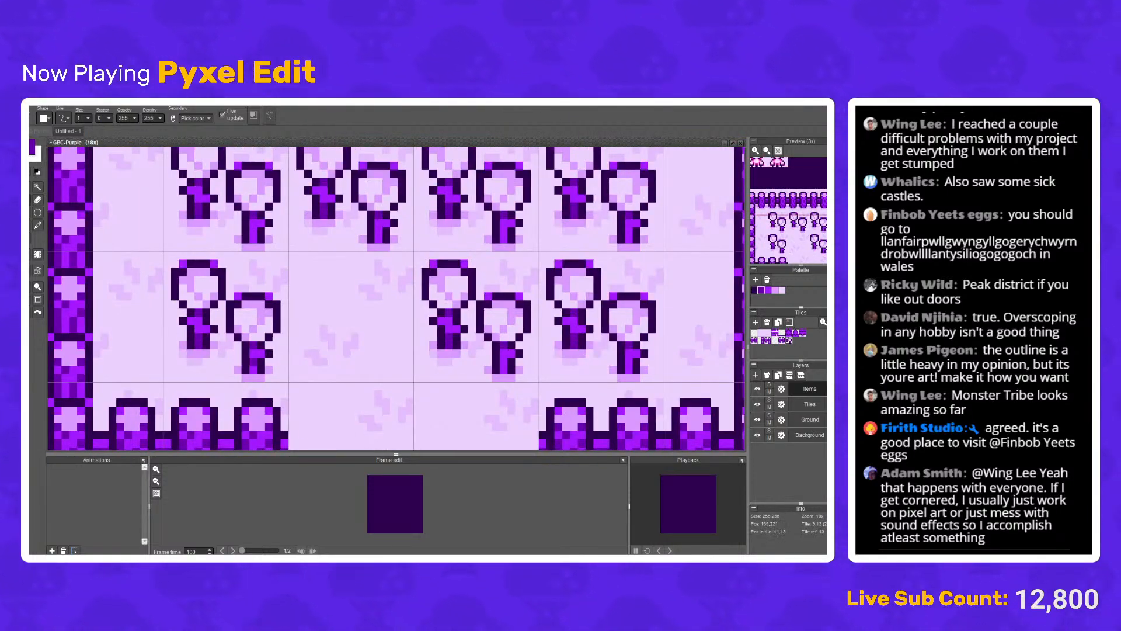
pyautogui.scroll(-5, 269, 353)
pyautogui.scroll(5, 279, 347)
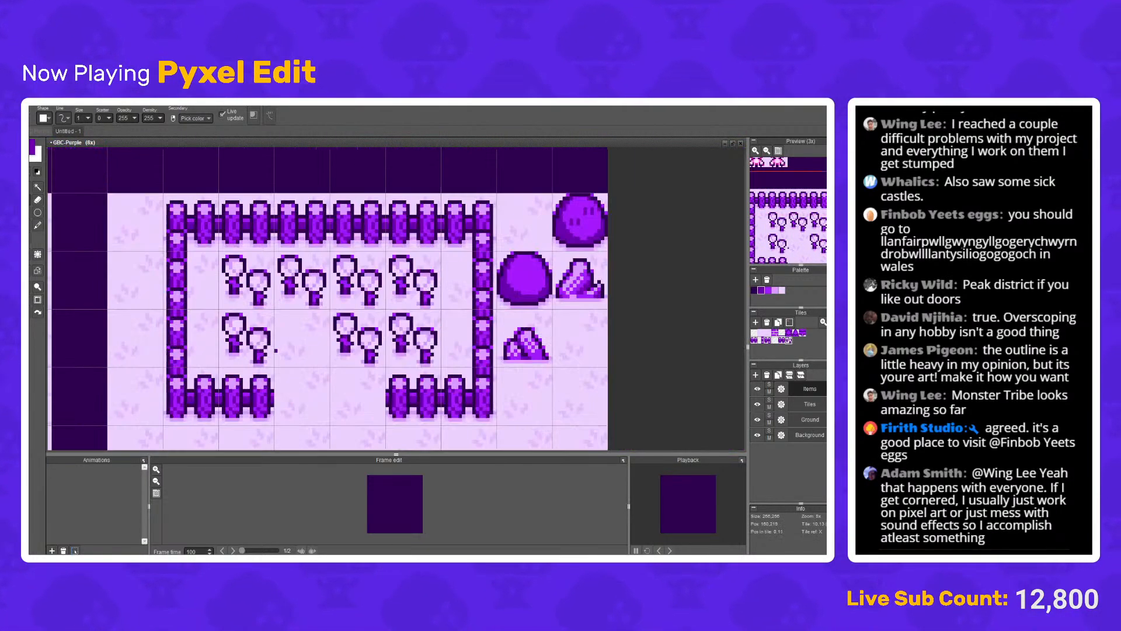
pyautogui.scroll(-3, 270, 351)
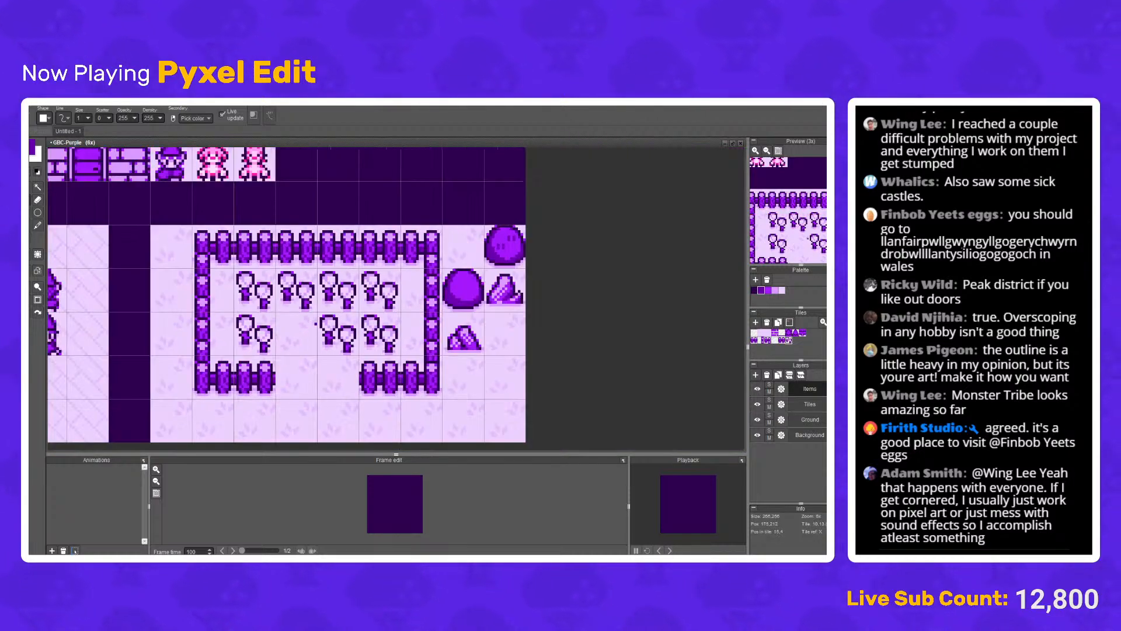
pyautogui.scroll(4, 315, 323)
pyautogui.scroll(-2, 338, 274)
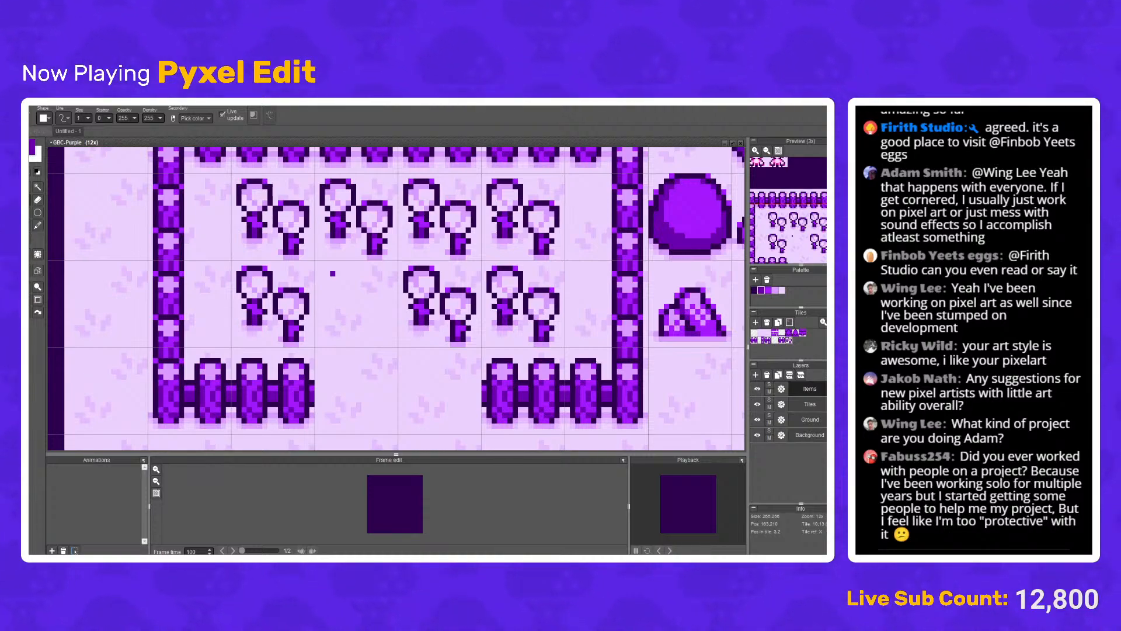
pyautogui.scroll(-4, 333, 273)
pyautogui.scroll(1, 360, 291)
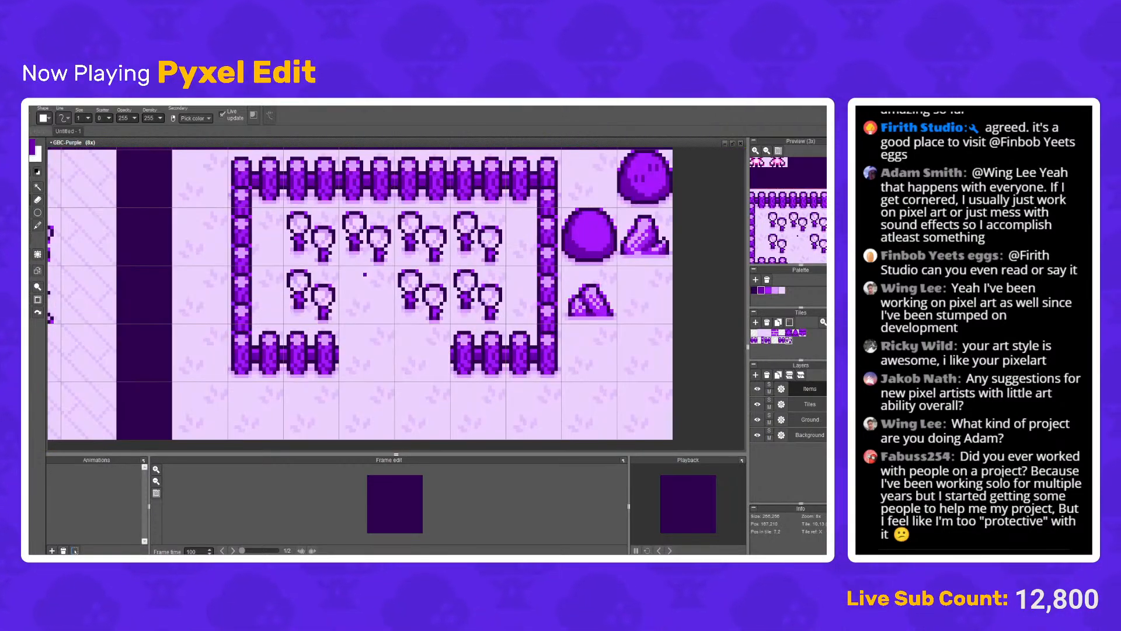
pyautogui.hotkey('ctrl', 's')
# Step: Look over the fenced flower garden and its surrounding tiles at different magnifications
pyautogui.scroll(-2, 384, 272)
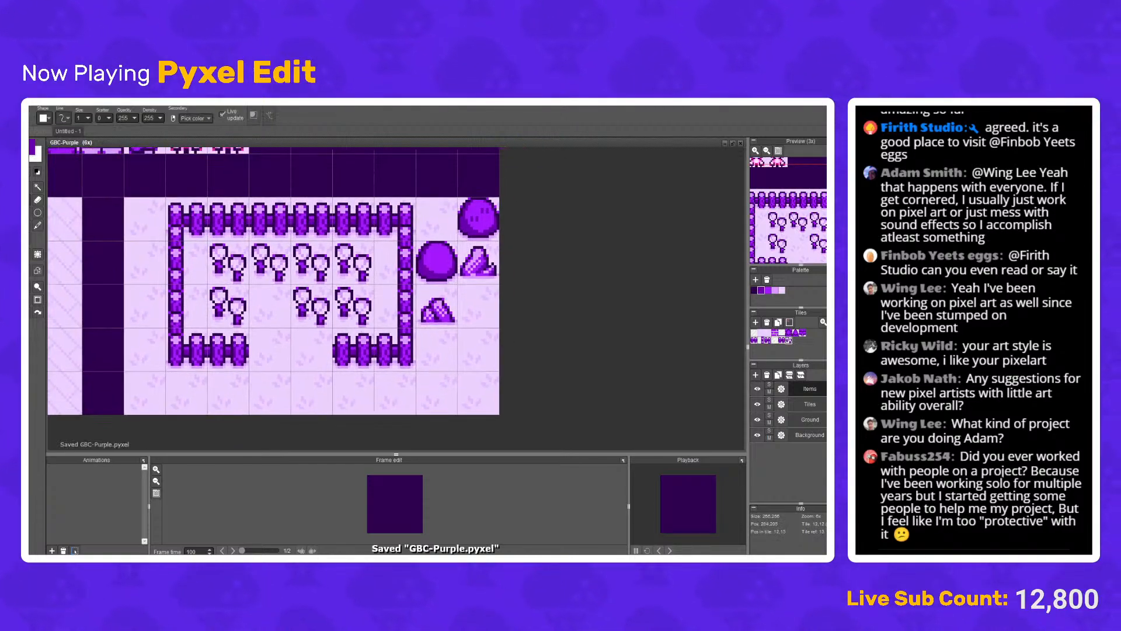
pyautogui.scroll(-1, 384, 272)
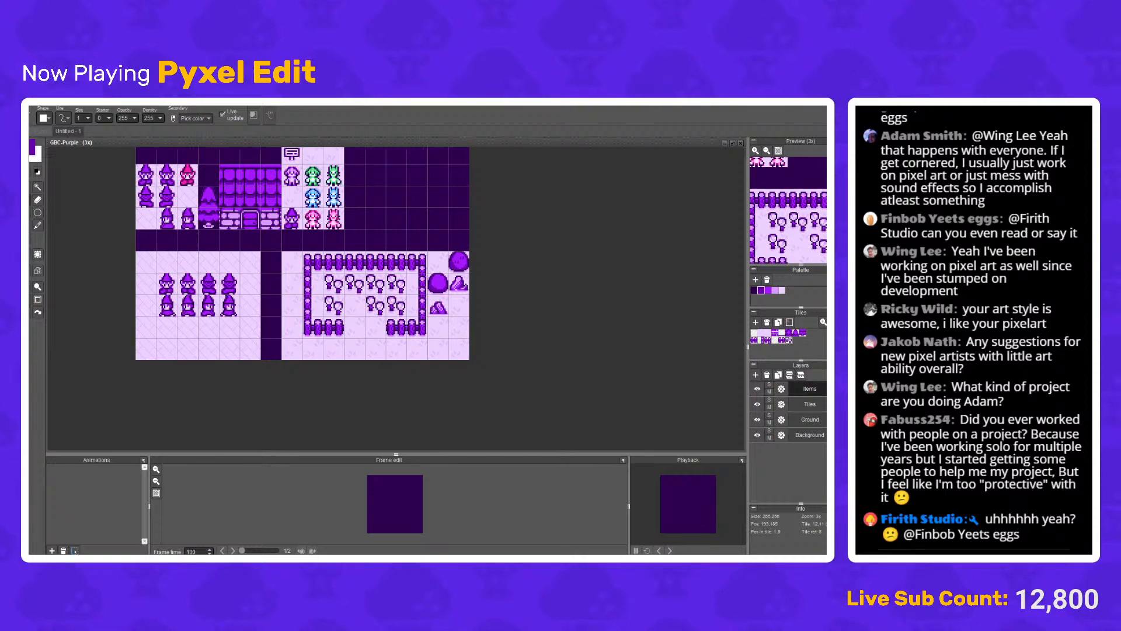
pyautogui.scroll(2, 350, 305)
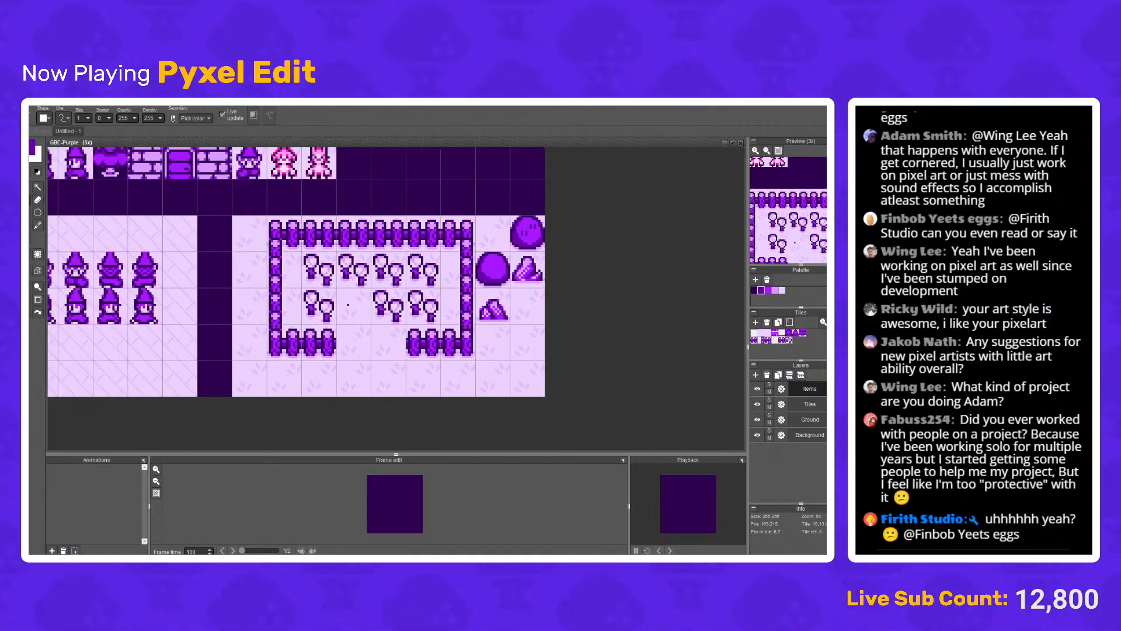
pyautogui.scroll(4, 385, 351)
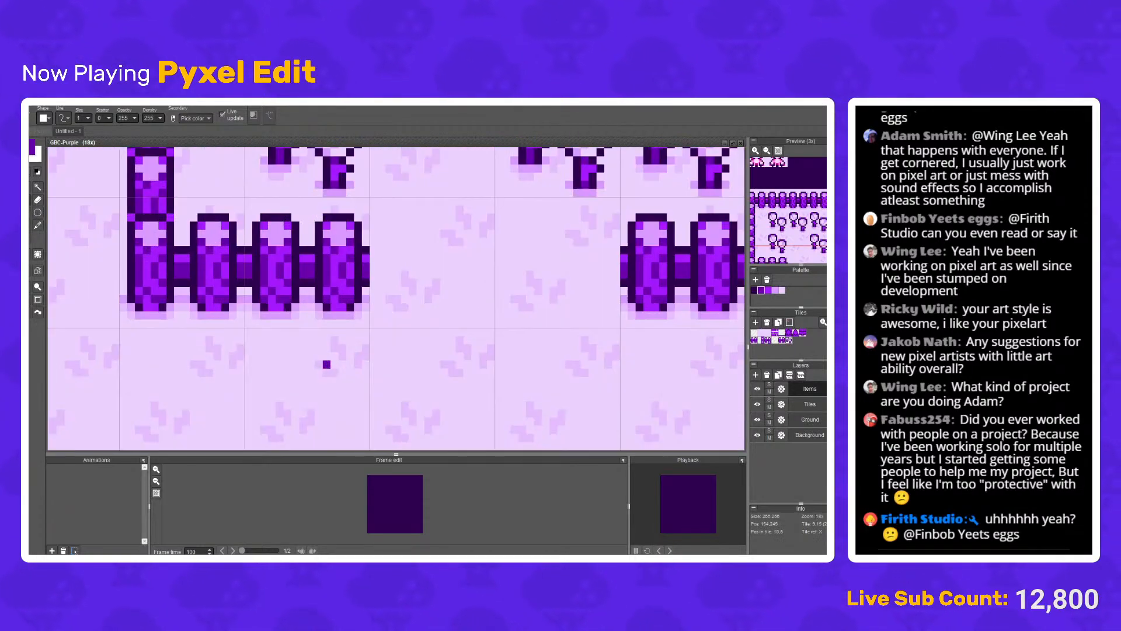
pyautogui.scroll(-3, 316, 360)
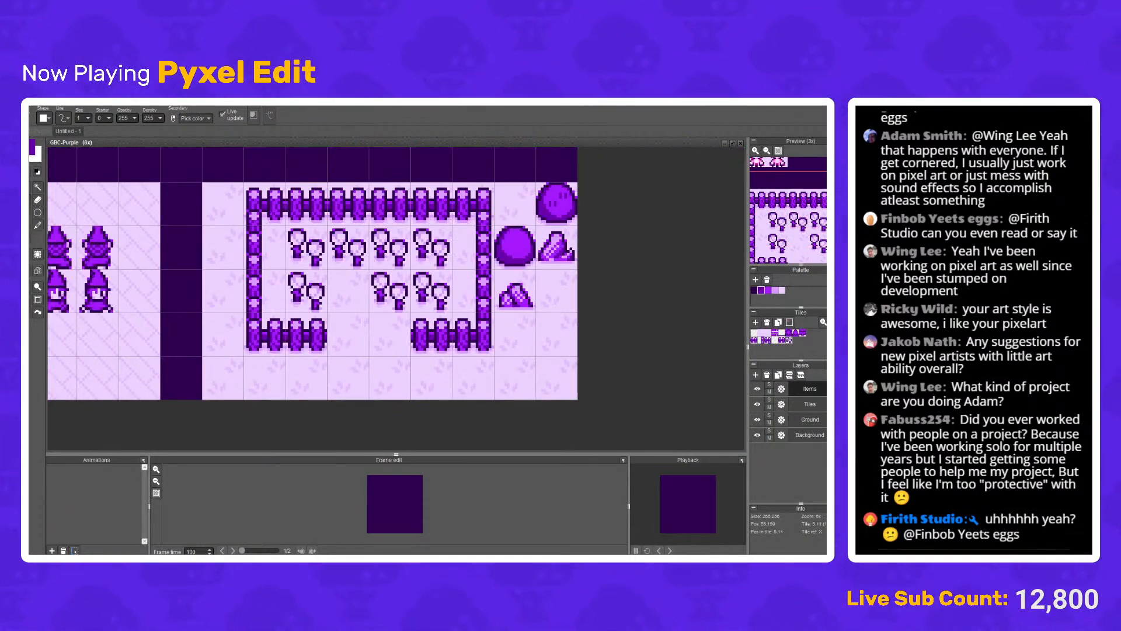
pyautogui.scroll(4, 370, 392)
pyautogui.scroll(-3, 388, 320)
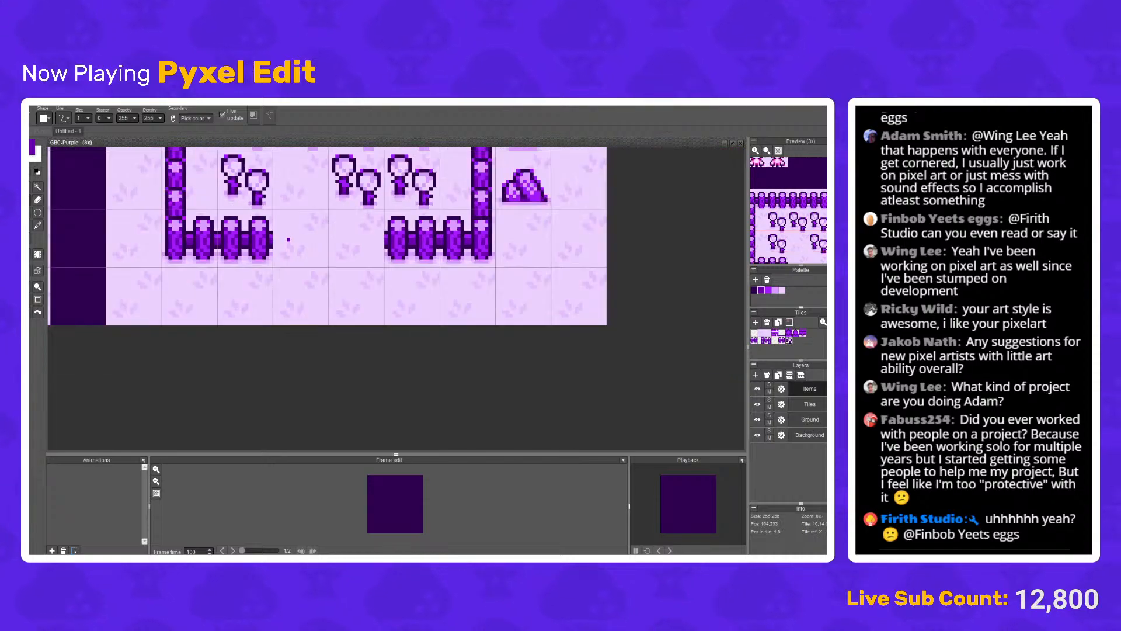
pyautogui.scroll(-3, 378, 291)
pyautogui.scroll(2, 306, 241)
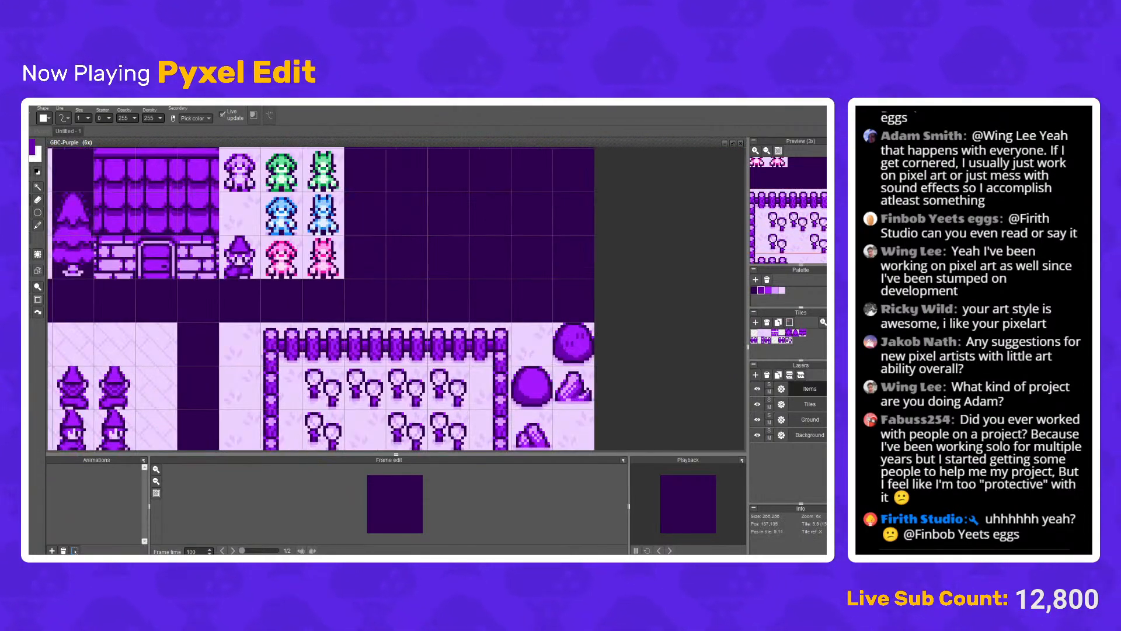
# Step: Fill the two ground tiles below the fence opening with pale pink, keeping the fill restricted to each tile
pyautogui.scroll(2, 257, 218)
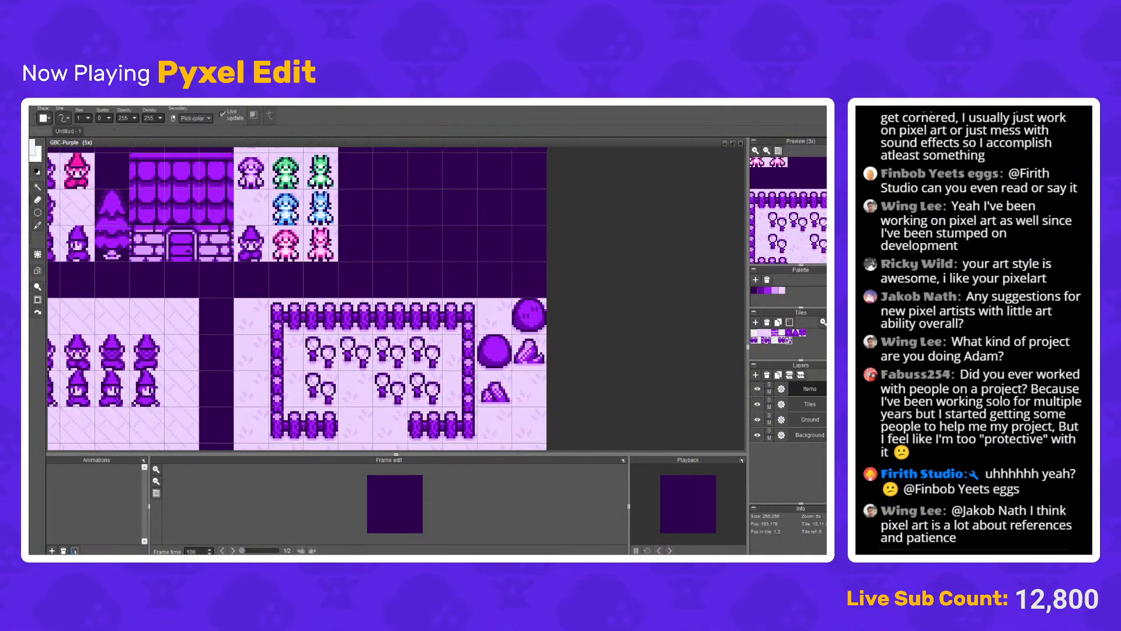
pyautogui.scroll(1, 386, 298)
pyautogui.scroll(-3, 385, 298)
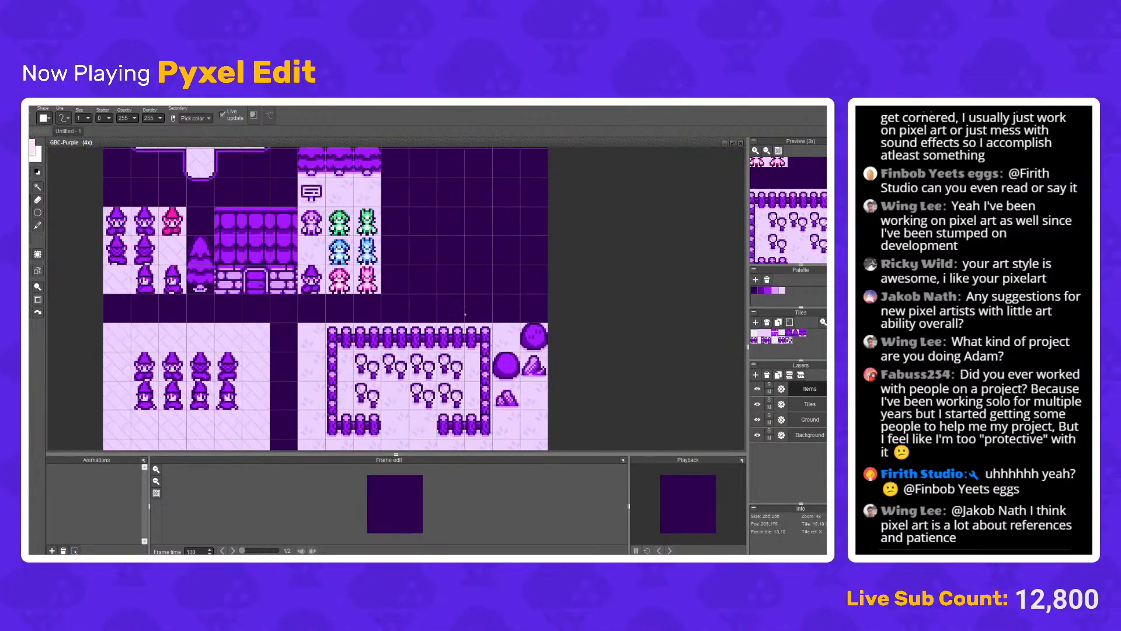
pyautogui.scroll(2, 385, 298)
pyautogui.scroll(-1, 386, 298)
pyautogui.moveTo(76, 337); pyautogui.dragTo(70, 243)
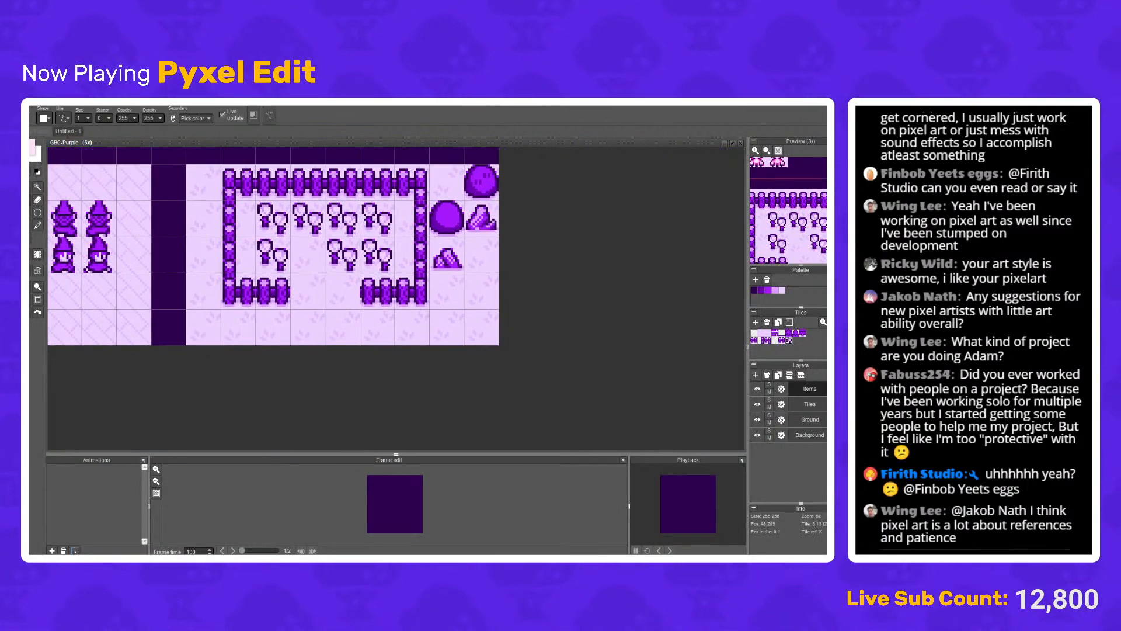
pyautogui.press('f')
pyautogui.scroll(2, 368, 330)
pyautogui.click(40, 114)
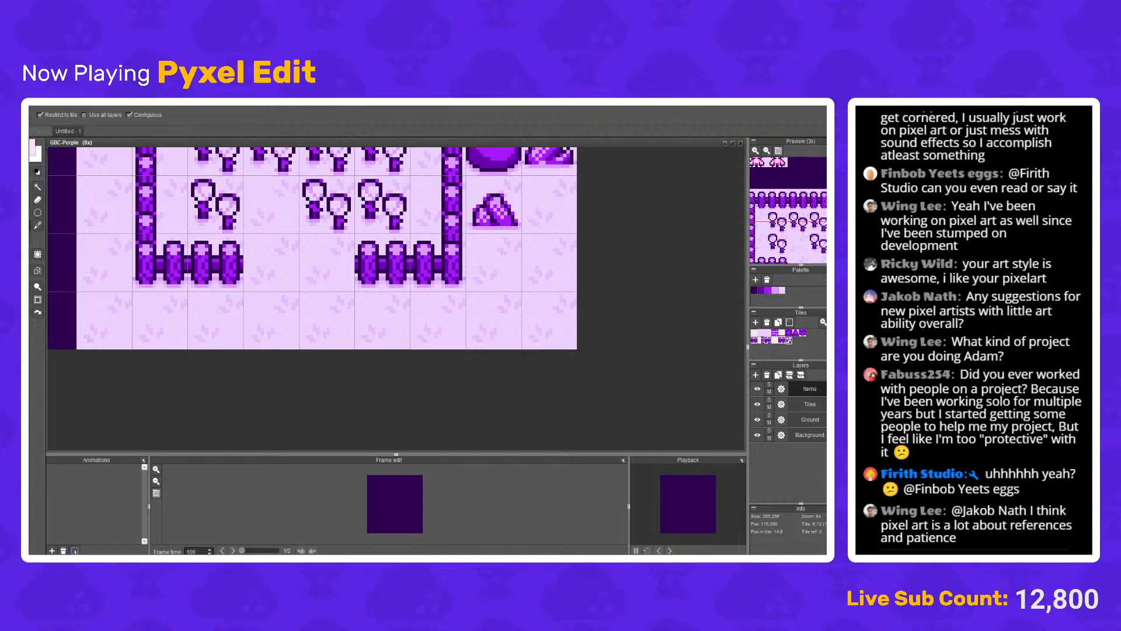
pyautogui.click(327, 320)
pyautogui.click(272, 321)
pyautogui.press('b')
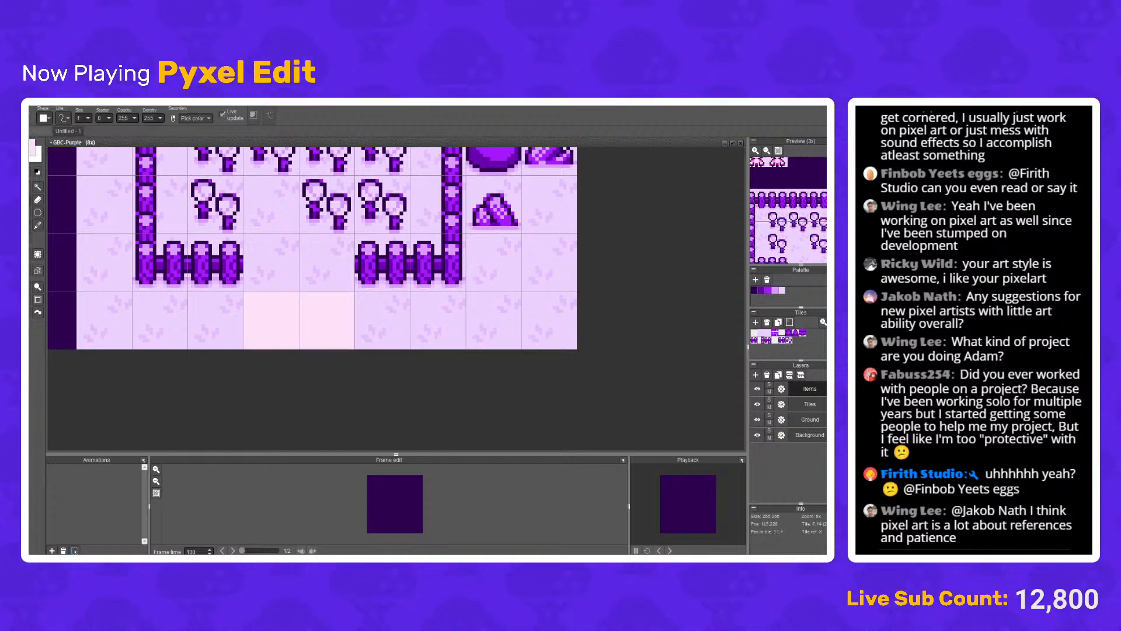
# Step: Undo the scattered lavender specks drawn on the first pale pink tile below the fence opening
pyautogui.scroll(5, 304, 305)
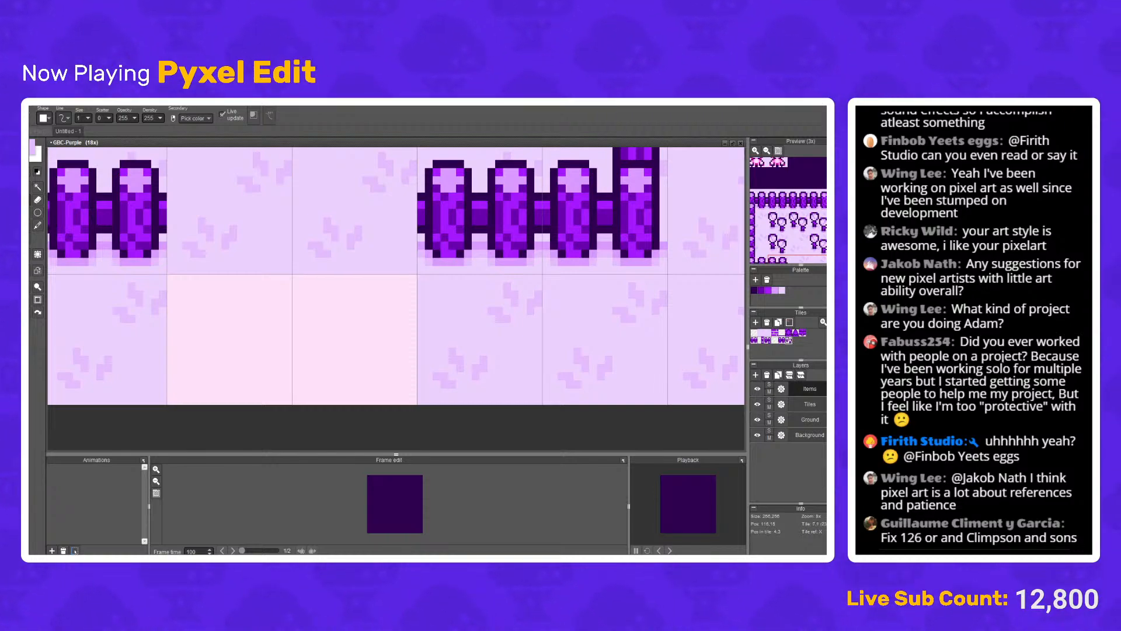
pyautogui.scroll(3, 218, 278)
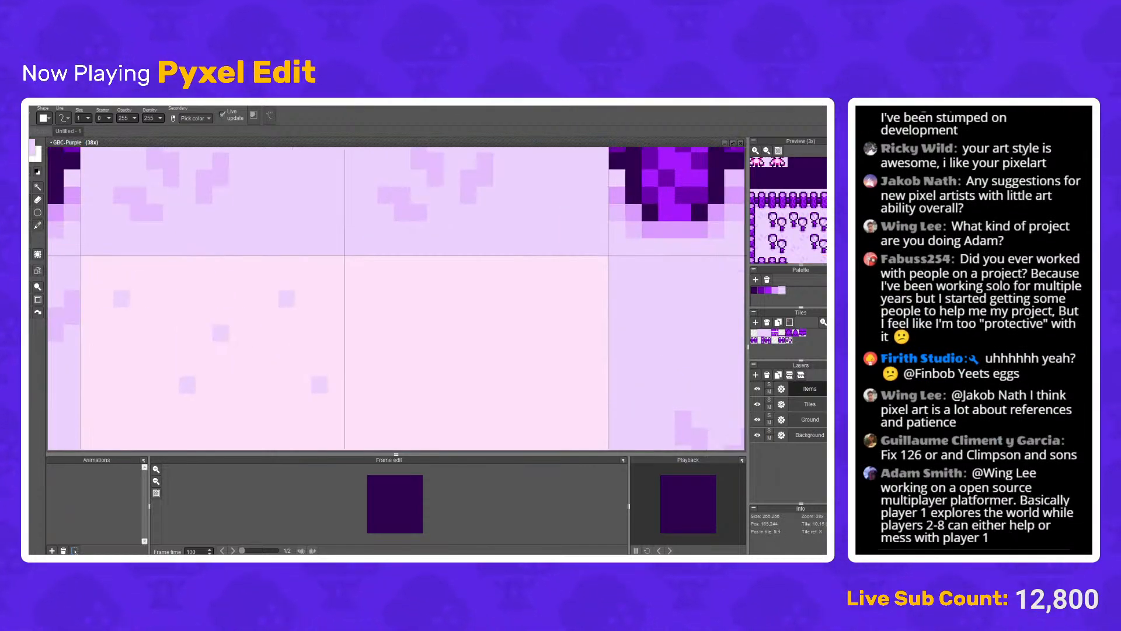
pyautogui.scroll(-3, 221, 316)
pyautogui.scroll(-5, 237, 274)
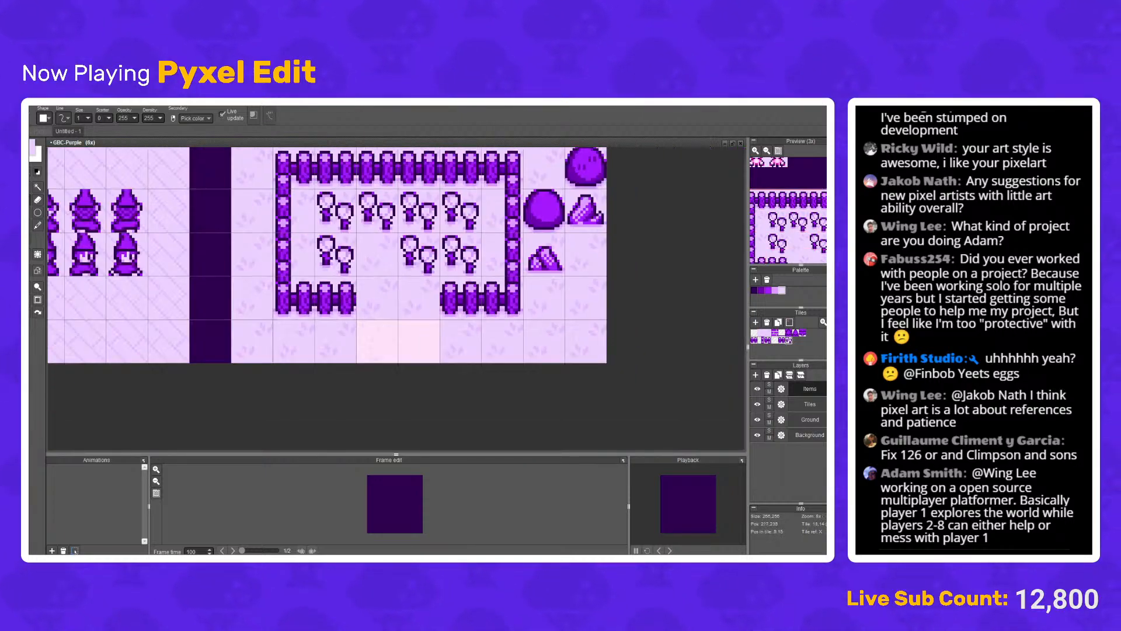
pyautogui.scroll(-1, 461, 274)
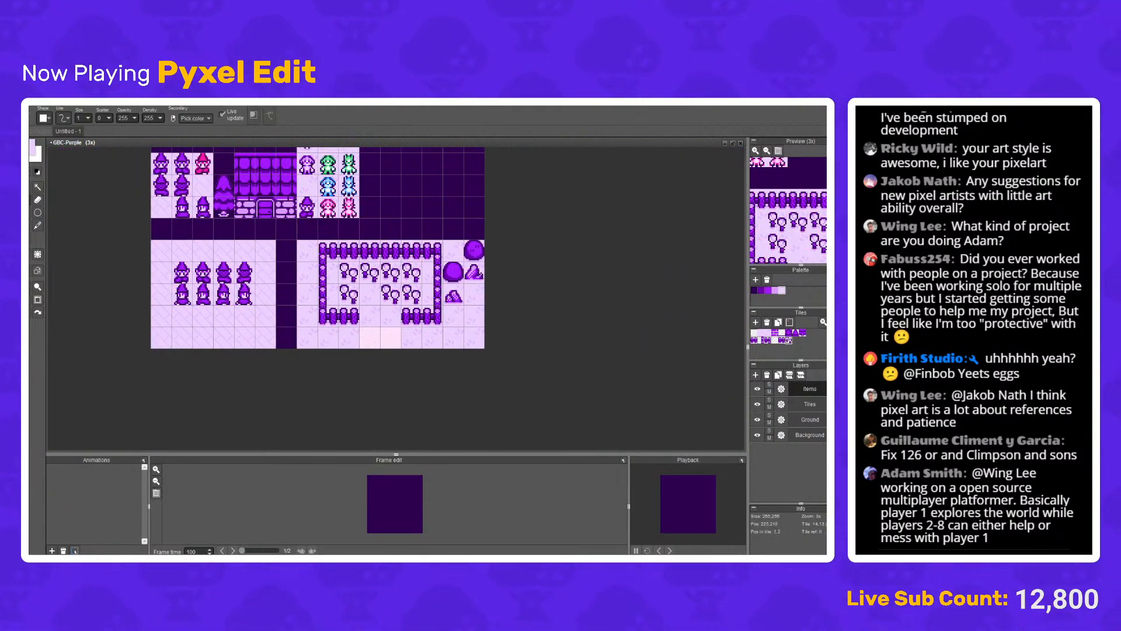
pyautogui.scroll(4, 386, 330)
pyautogui.hotkey('ctrl', 'z')
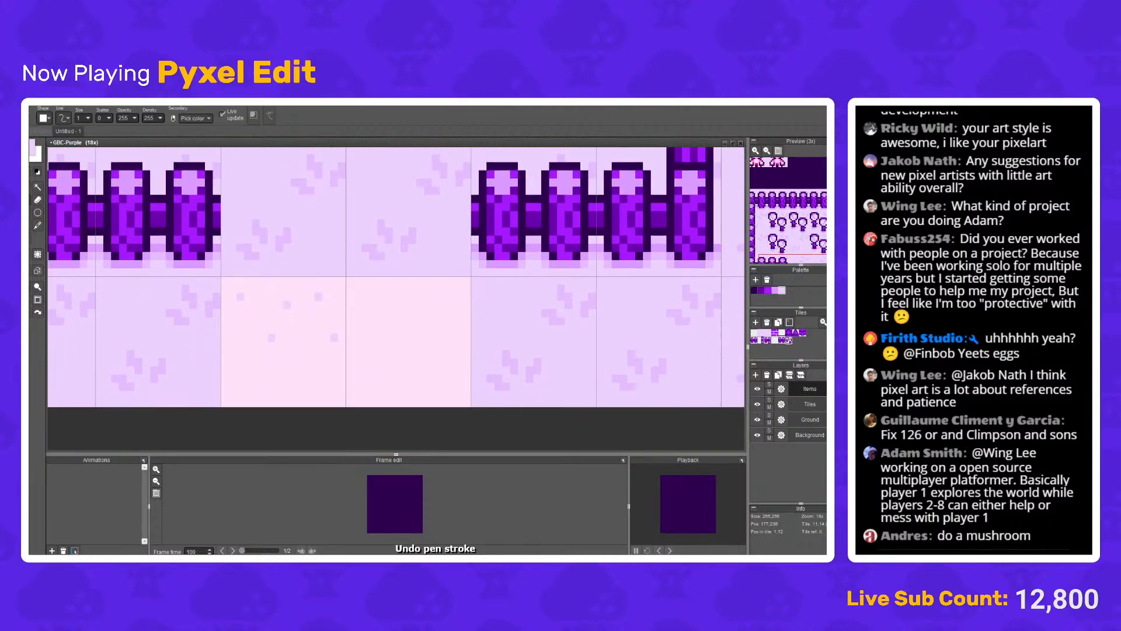
pyautogui.hotkey('ctrl', 'z')
pyautogui.hotkey('ctrl', 'z')
pyautogui.hotkey('ctrl', 'z')
pyautogui.hotkey('ctrl', 'z')
pyautogui.hotkey('ctrl', 'z')
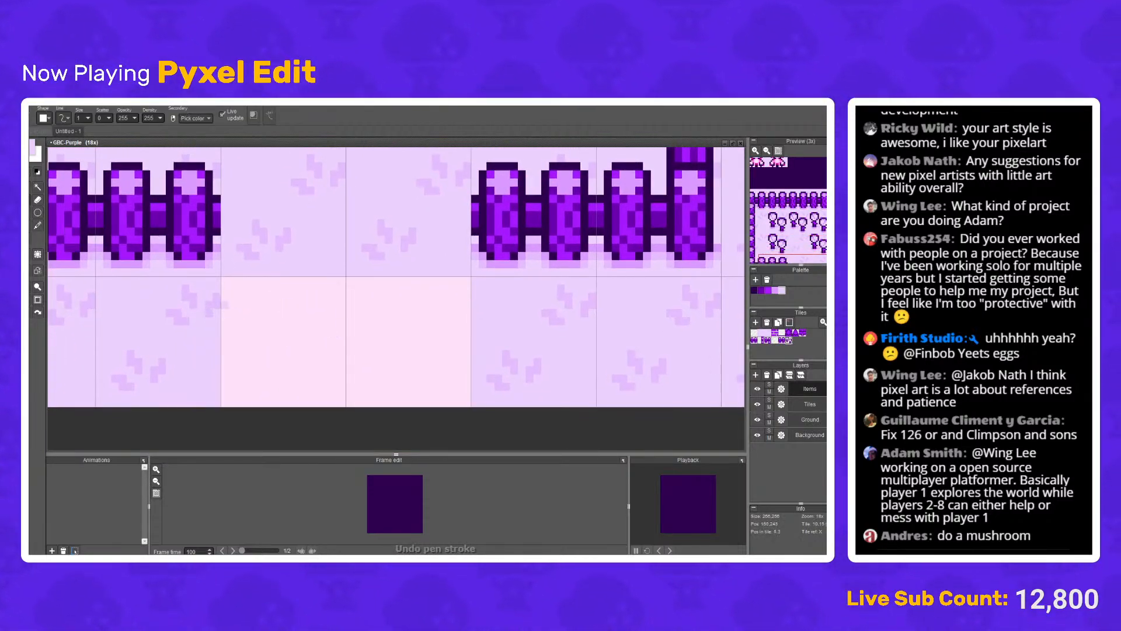
# Step: Draw uneven lavender borders along the first pale pink tile's upper and lower edges and fill the areas outside them
pyautogui.moveTo(243, 313); pyautogui.dragTo(345, 304)
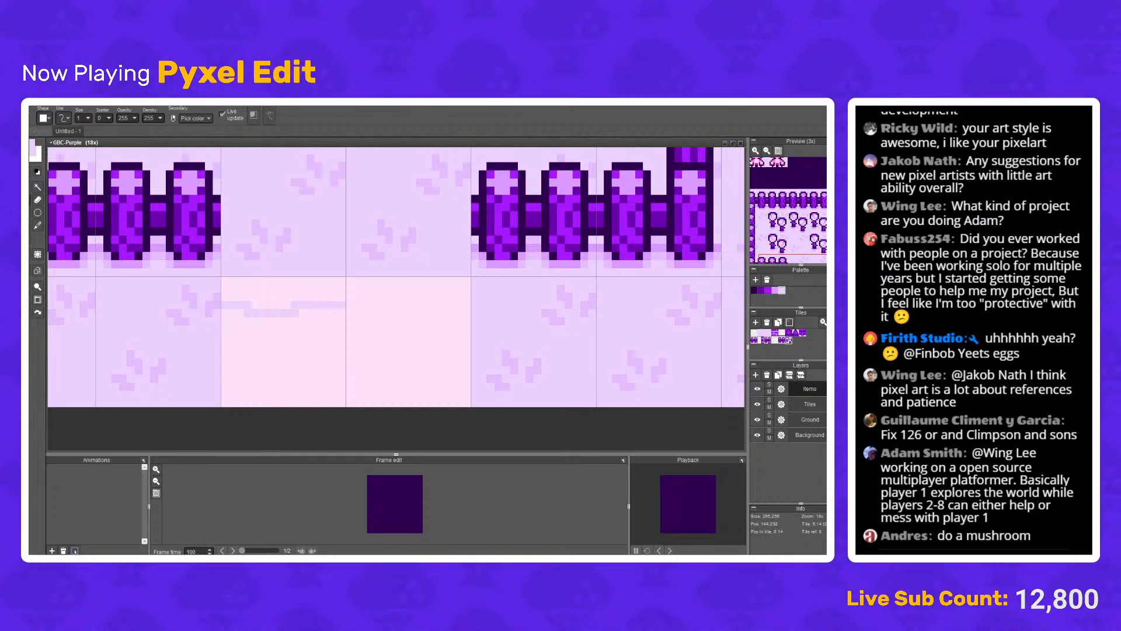
pyautogui.press('f')
pyautogui.click(280, 292)
pyautogui.press('b')
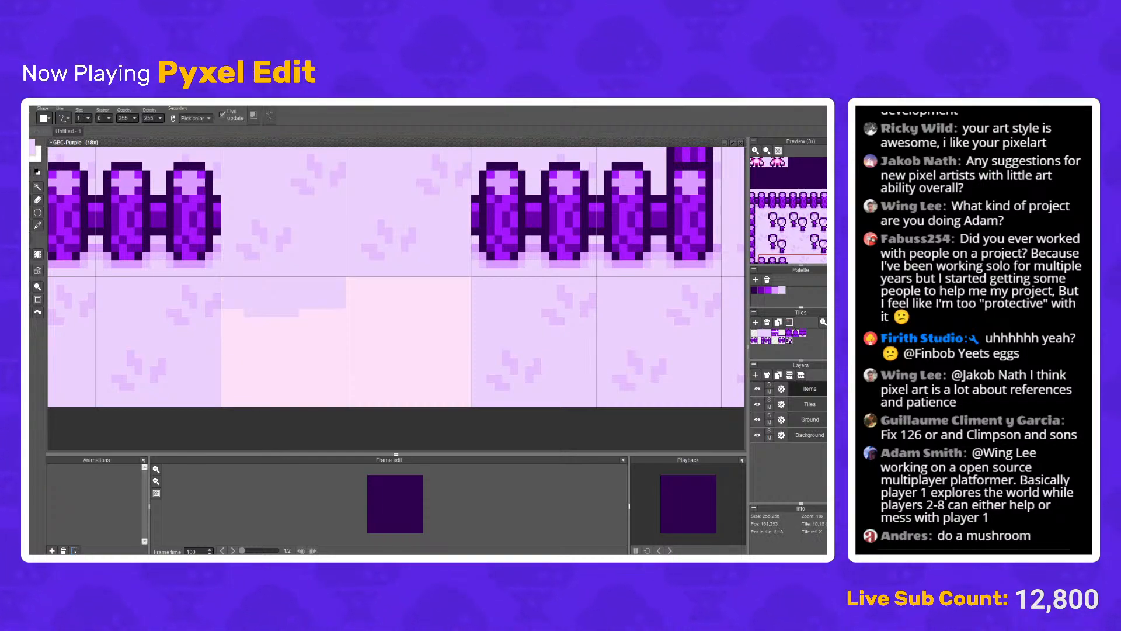
pyautogui.moveTo(224, 386); pyautogui.dragTo(341, 378)
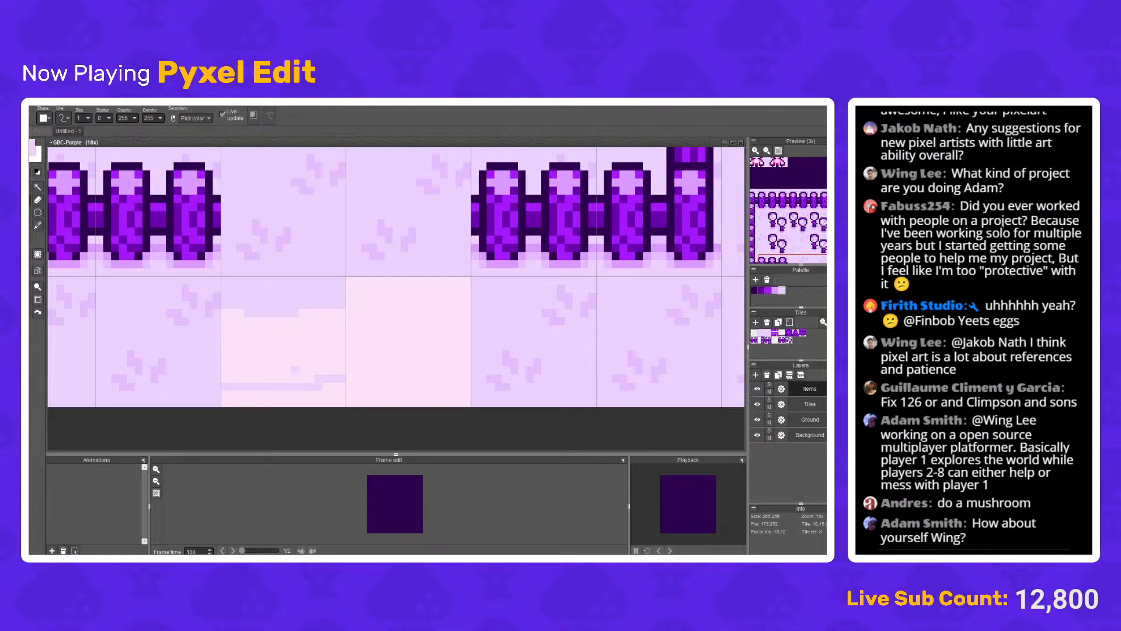
pyautogui.press('f')
pyautogui.click(281, 397)
pyautogui.scroll(-8, 327, 380)
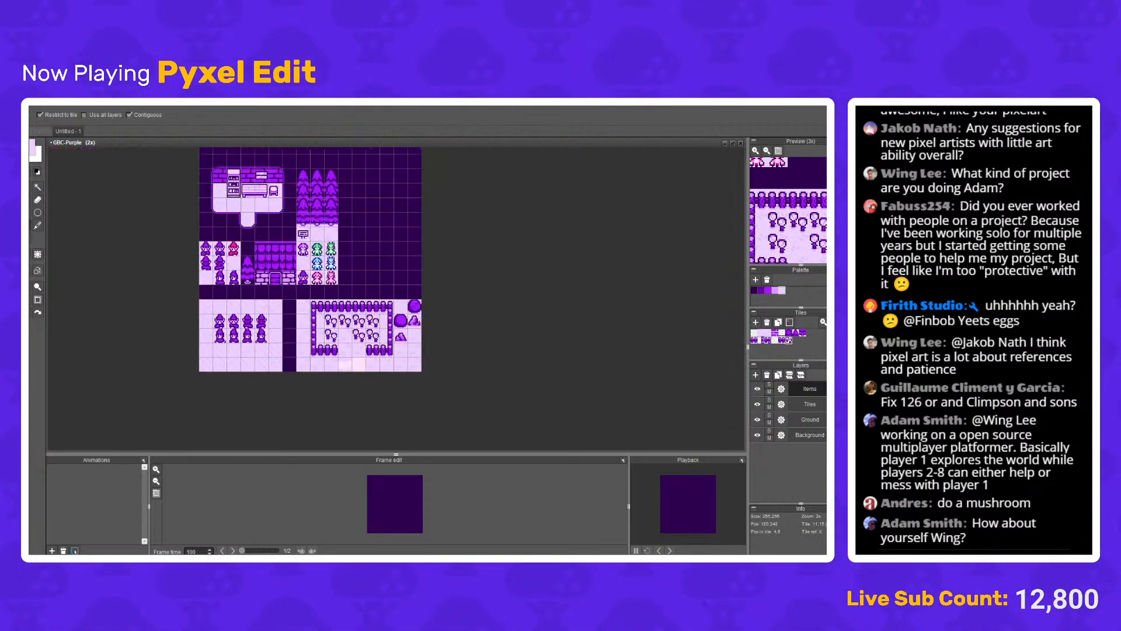
pyautogui.scroll(8, 350, 355)
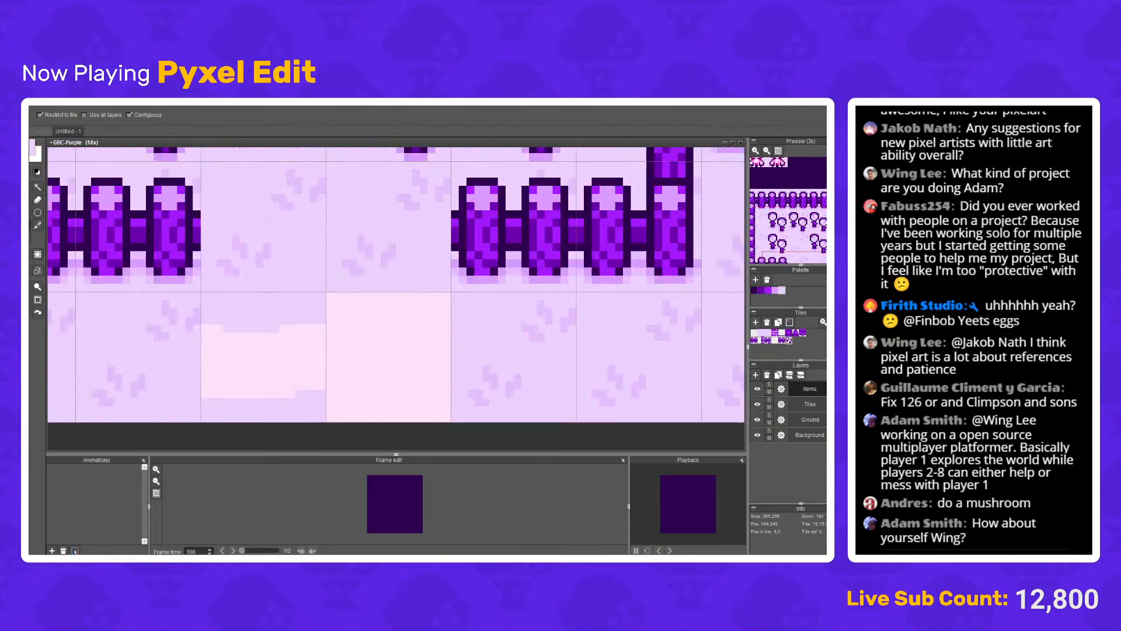
# Step: Straighten the upper and lower edges of the pink band using the pale pink sampled from that tile
pyautogui.click(27, 199)
pyautogui.rightClick(275, 360)
pyautogui.moveTo(205, 321)
pyautogui.mouseDown()
pyautogui.moveTo(314, 328)
pyautogui.moveTo(314, 345)
pyautogui.mouseUp()
pyautogui.moveTo(323, 393); pyautogui.dragTo(298, 394)
pyautogui.scroll(-4, 300, 361)
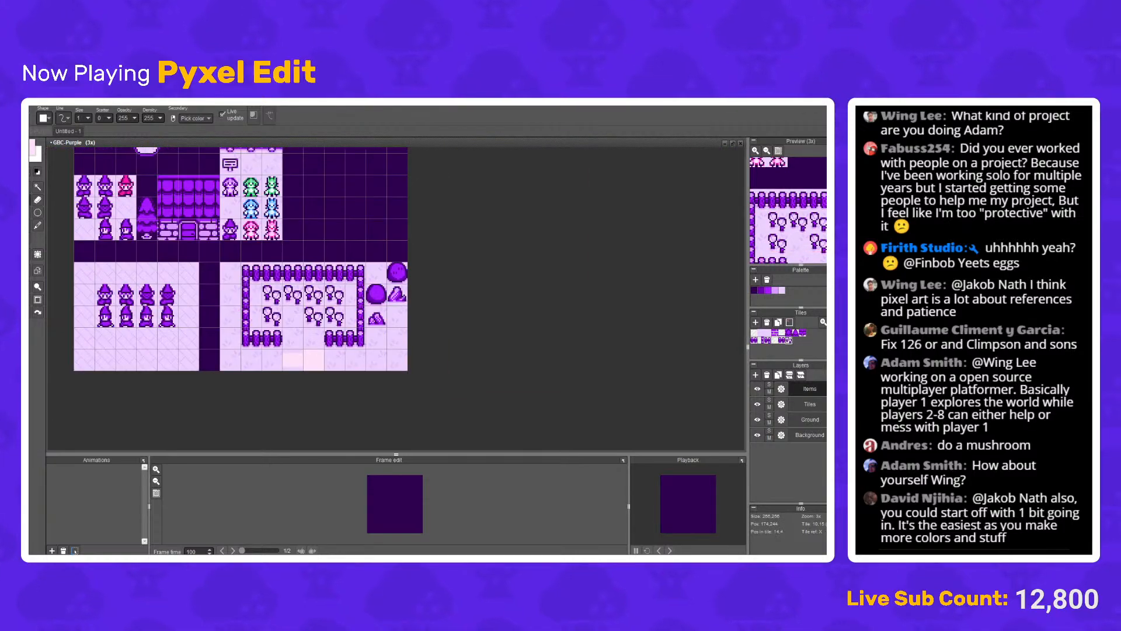
pyautogui.scroll(2, 299, 368)
pyautogui.scroll(2, 297, 367)
pyautogui.moveTo(211, 351); pyautogui.dragTo(329, 351)
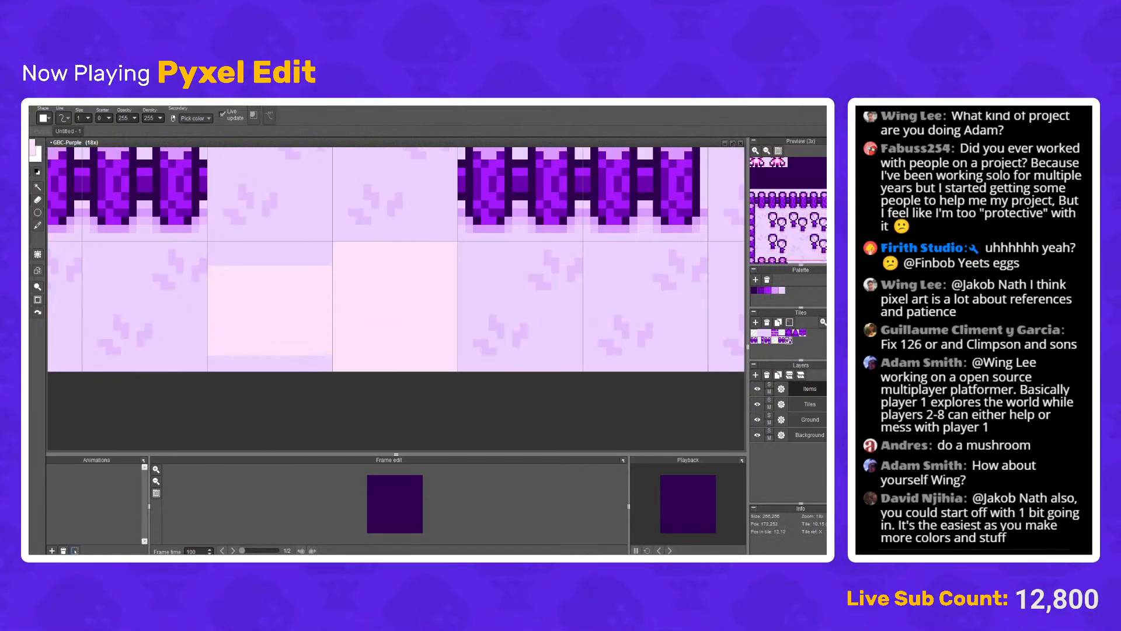
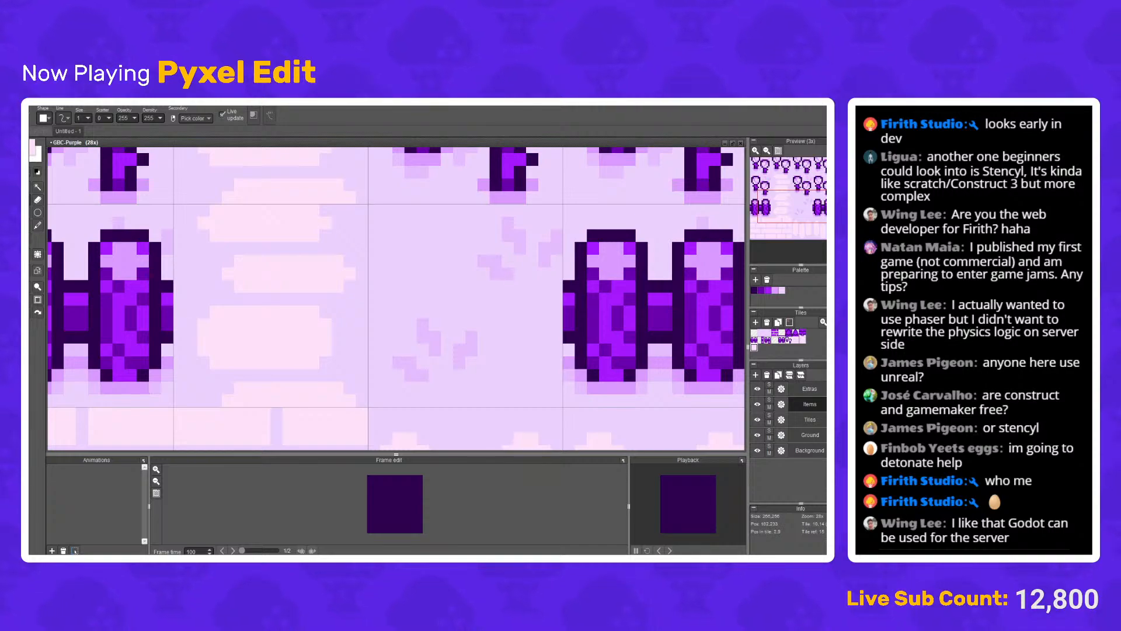
# Step: Trim the underside of the second-lowest plank in the path through the fence opening and thicken the lowest plank upward in pale pink
pyautogui.moveTo(205, 350)
pyautogui.mouseDown()
pyautogui.moveTo(216, 362)
pyautogui.moveTo(312, 362)
pyautogui.mouseUp()
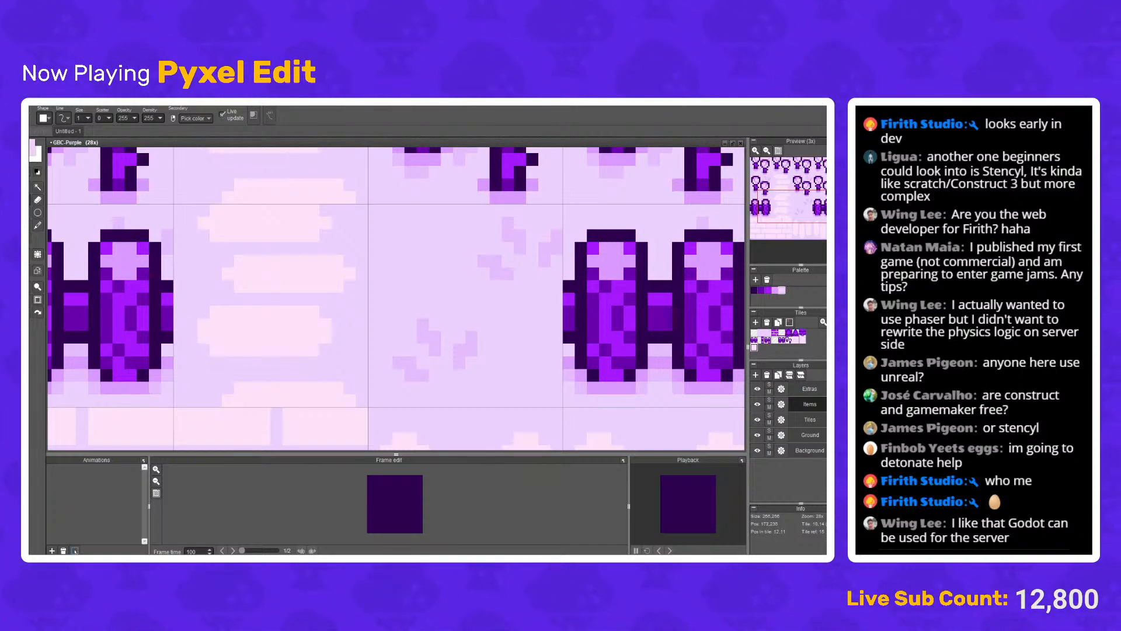
pyautogui.moveTo(240, 375); pyautogui.dragTo(326, 375)
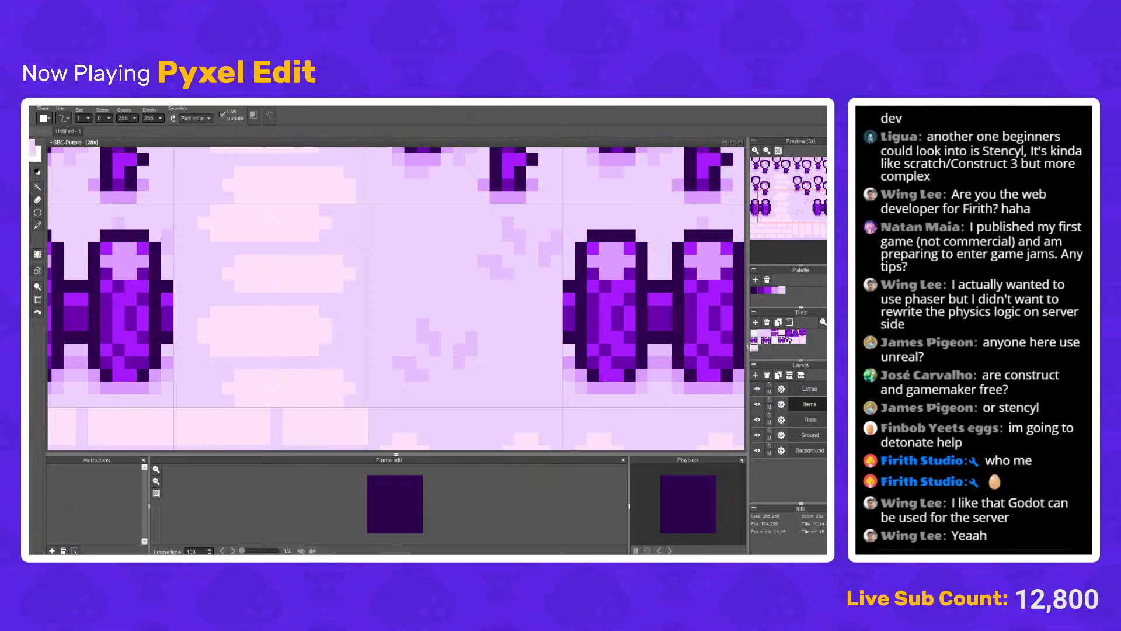
pyautogui.scroll(-6, 350, 400)
pyautogui.scroll(6, 344, 340)
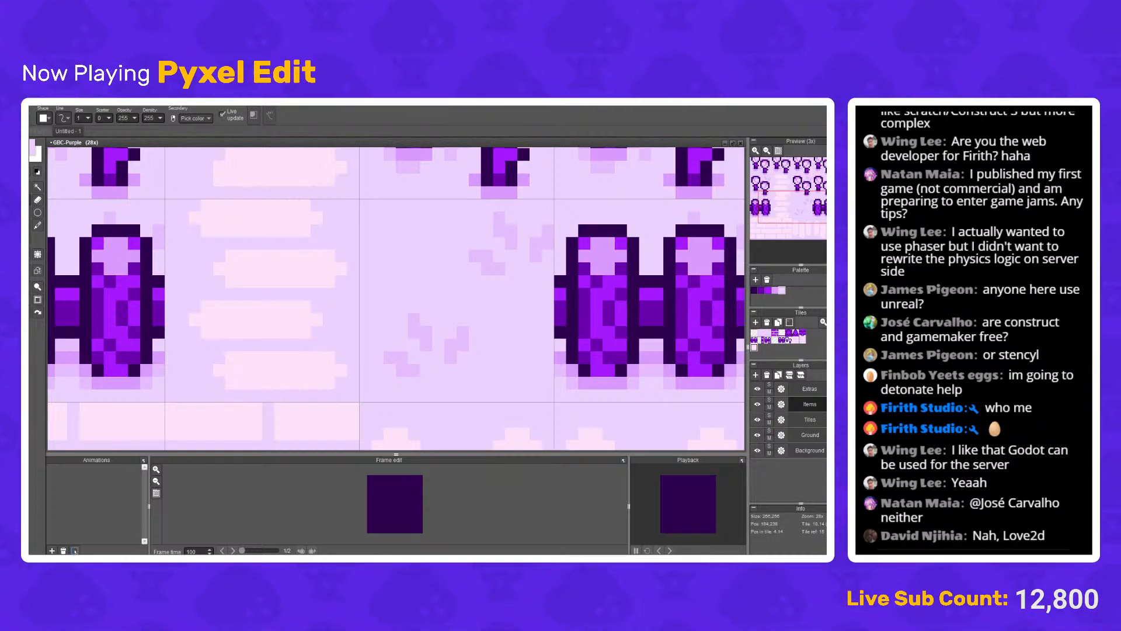
# Step: Examine the plank path against the garden and the surrounding map at different magnifications
pyautogui.scroll(-5, 220, 383)
pyautogui.scroll(-3, 353, 311)
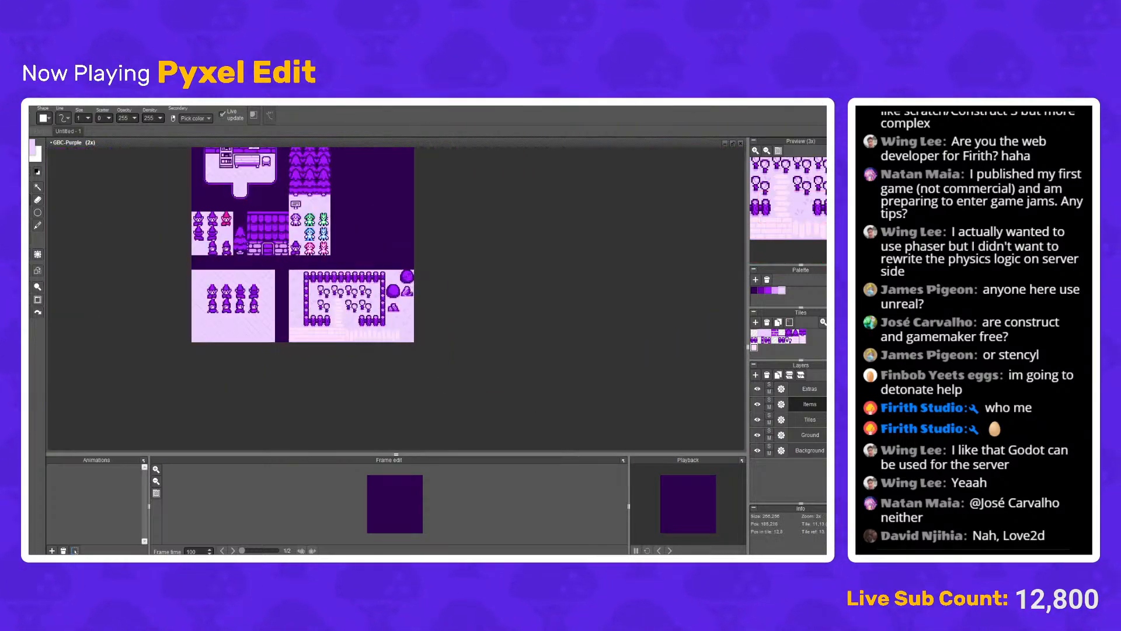
pyautogui.scroll(3, 350, 309)
pyautogui.scroll(-3, 345, 313)
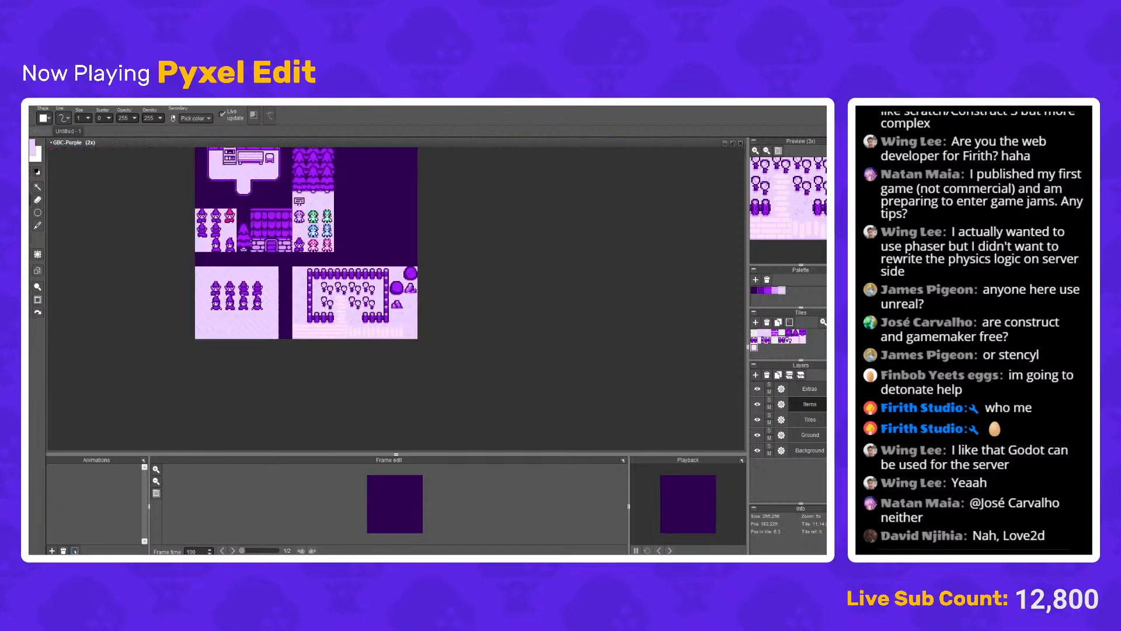
pyautogui.scroll(2, 344, 314)
pyautogui.scroll(3, 349, 314)
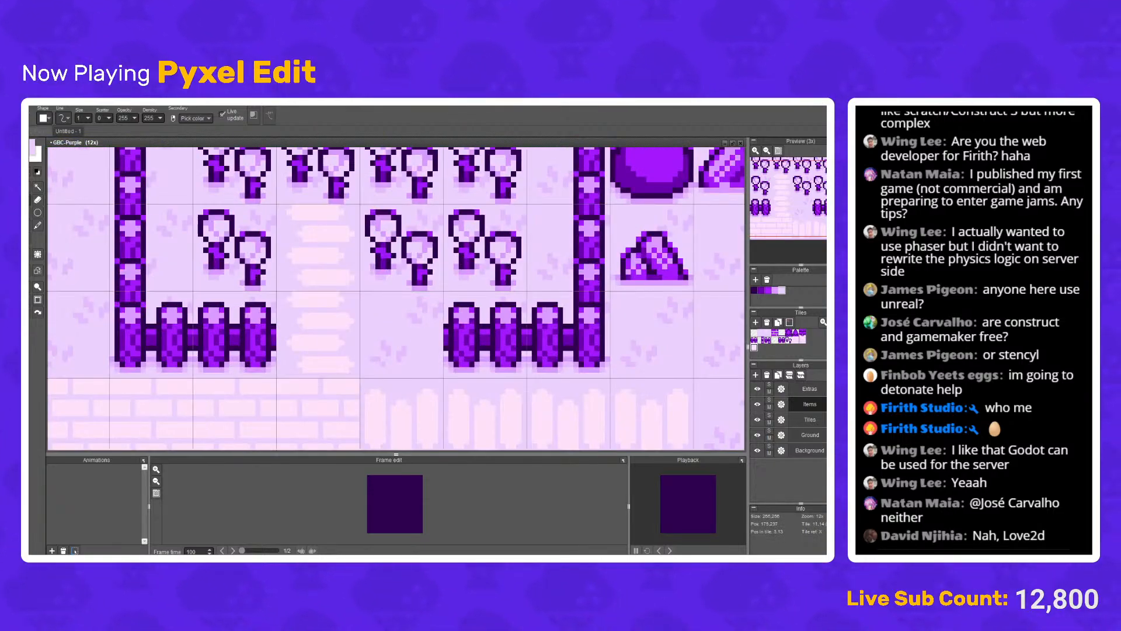
pyautogui.scroll(3, 348, 314)
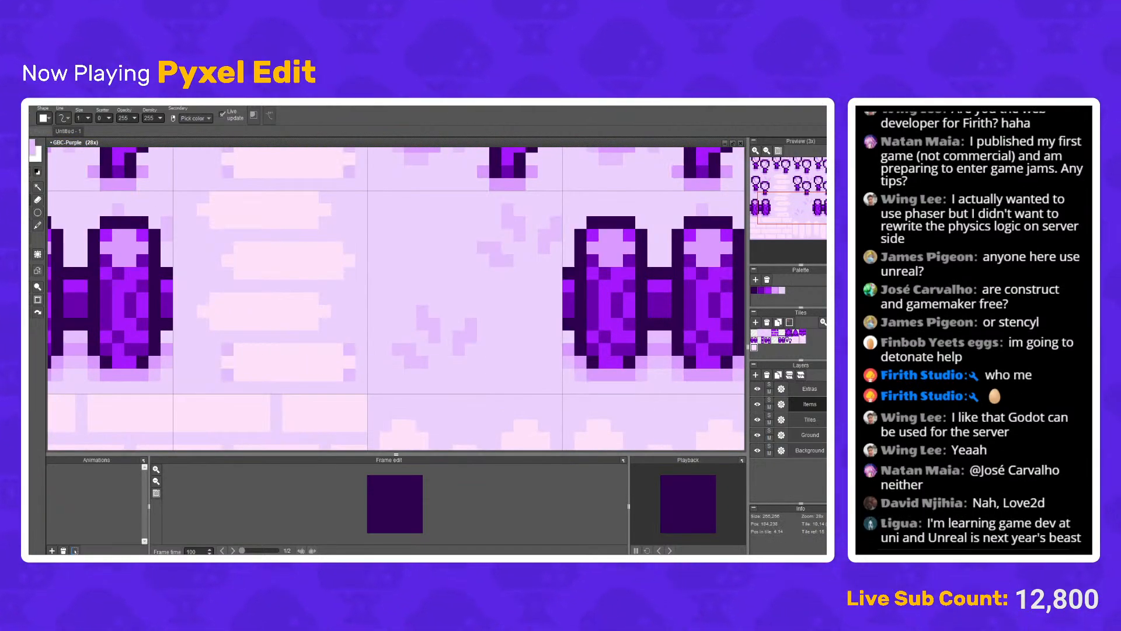
# Step: Shade the corner pixels of the path planks in the fence opening with light purple
pyautogui.click(202, 324)
pyautogui.click(202, 298)
pyautogui.click(325, 324)
pyautogui.click(325, 299)
pyautogui.click(349, 274)
pyautogui.click(349, 248)
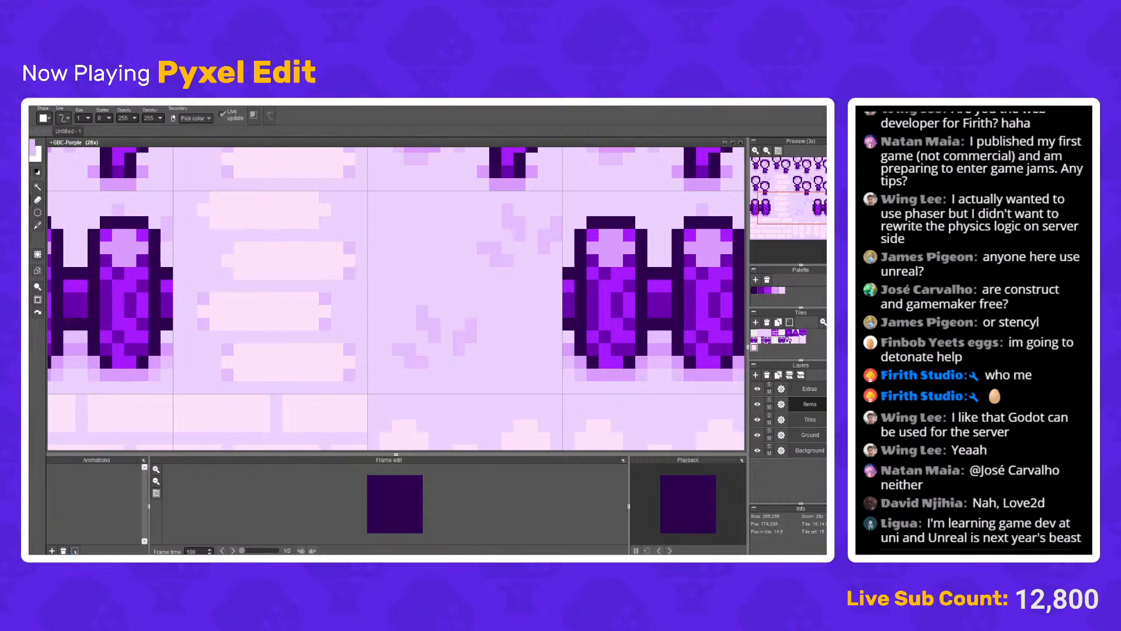
pyautogui.click(325, 222)
pyautogui.click(216, 210)
pyautogui.click(203, 198)
pyautogui.click(203, 222)
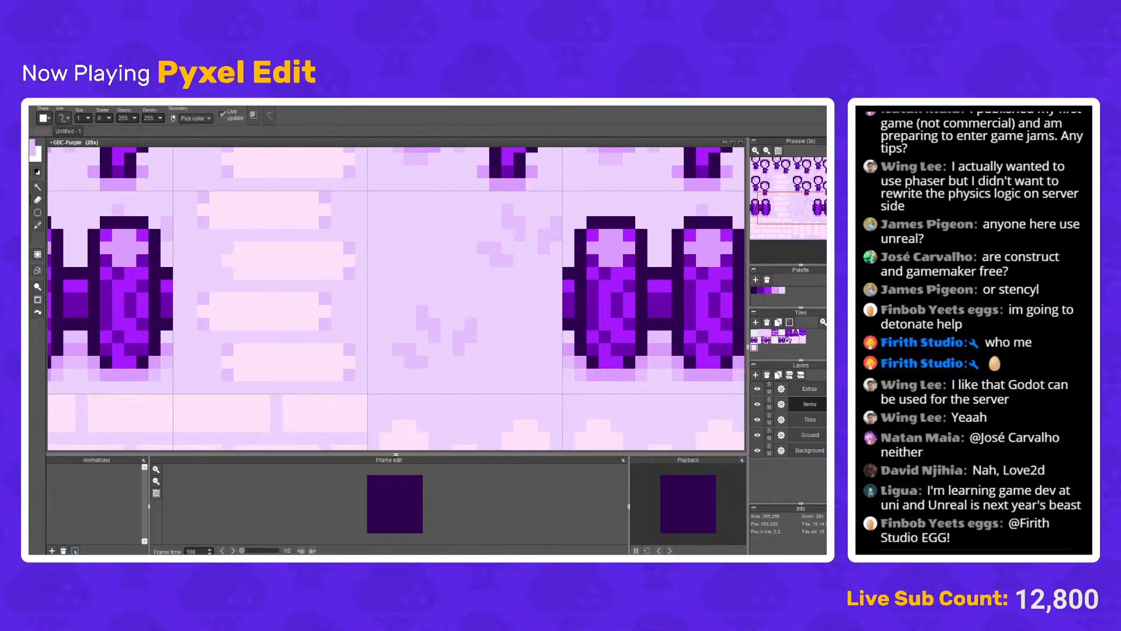
pyautogui.click(228, 247)
pyautogui.click(228, 272)
pyautogui.click(264, 247)
# Step: Compare the shaded plank corners with the brick and log paths at different magnifications
pyautogui.scroll(-7, 252, 273)
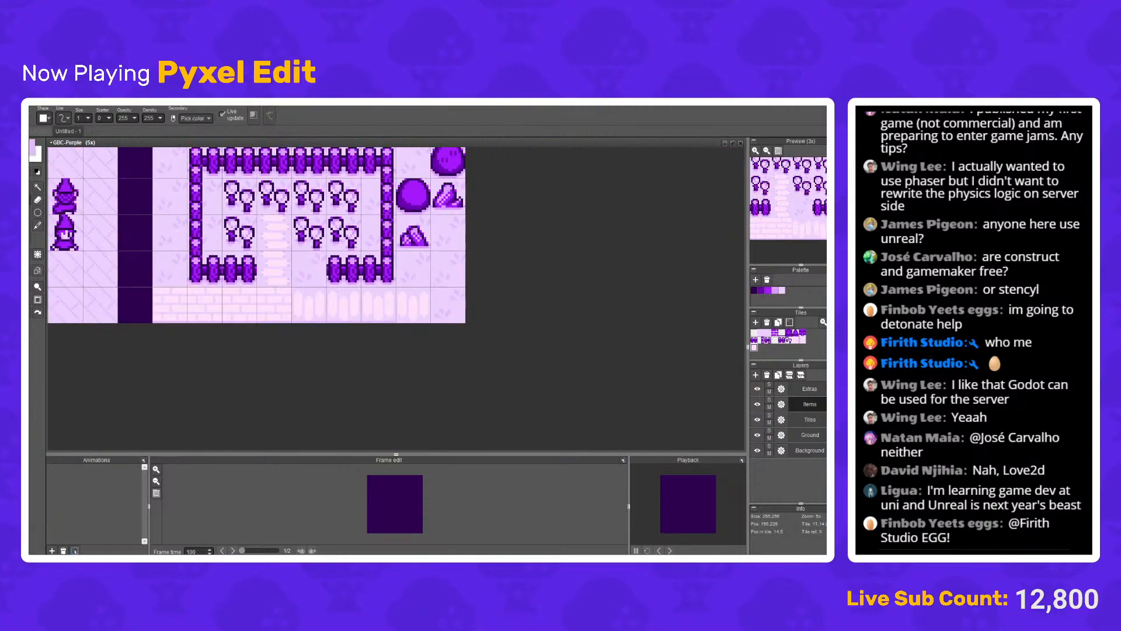
pyautogui.scroll(2, 252, 274)
pyautogui.scroll(-2, 252, 273)
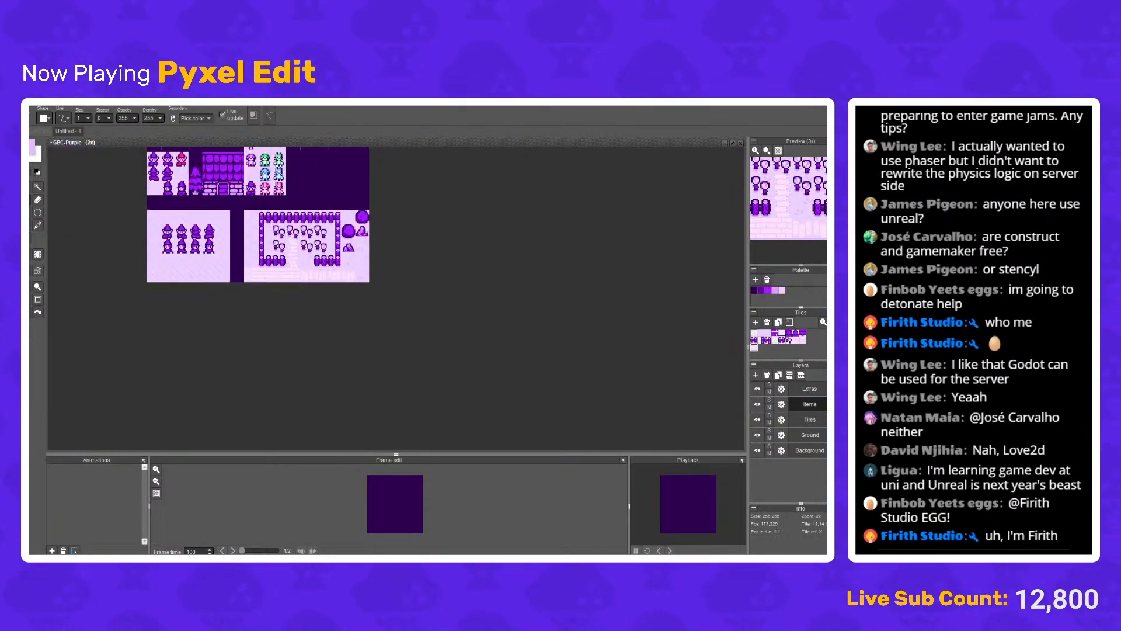
pyautogui.scroll(6, 252, 273)
pyautogui.scroll(-3, 252, 273)
pyautogui.scroll(1, 252, 273)
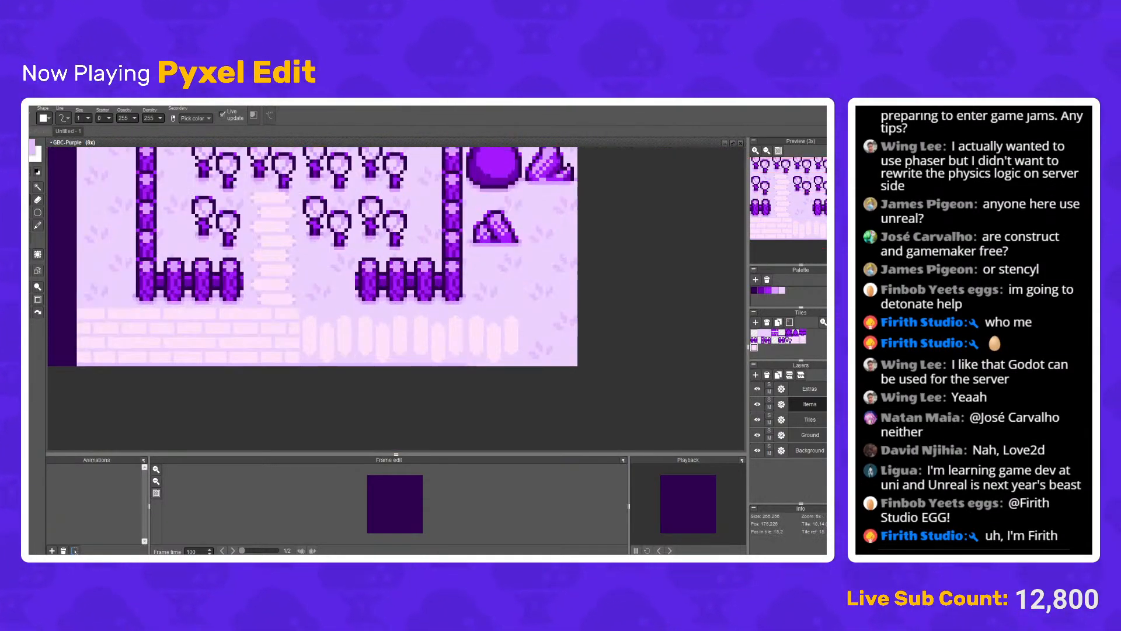
pyautogui.scroll(-4, 252, 273)
pyautogui.scroll(7, 252, 273)
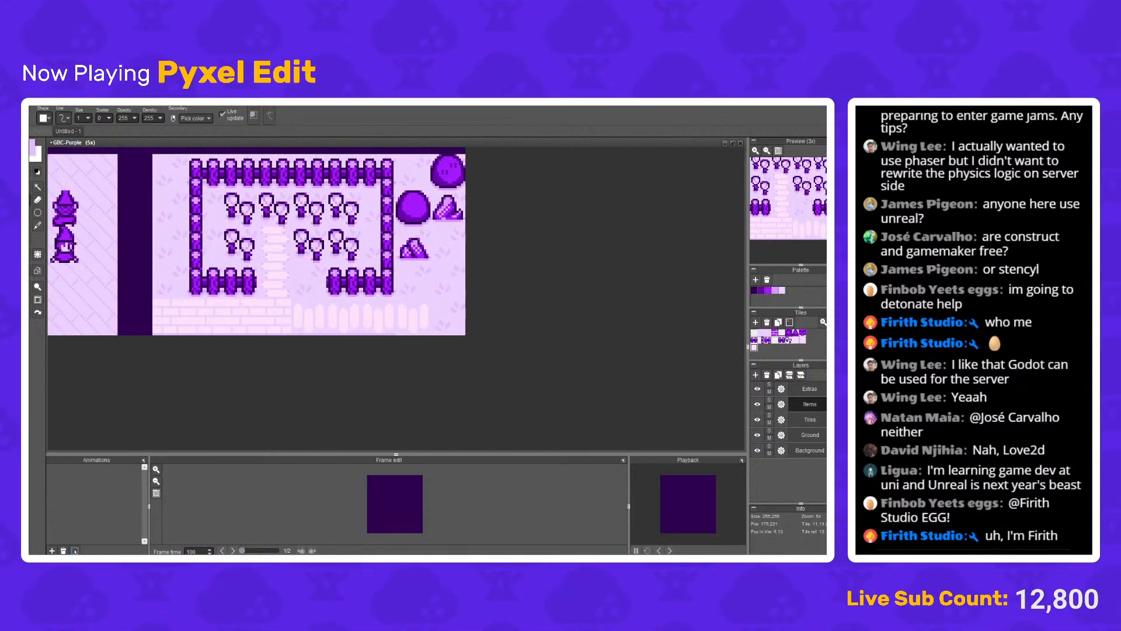
pyautogui.scroll(4, 252, 274)
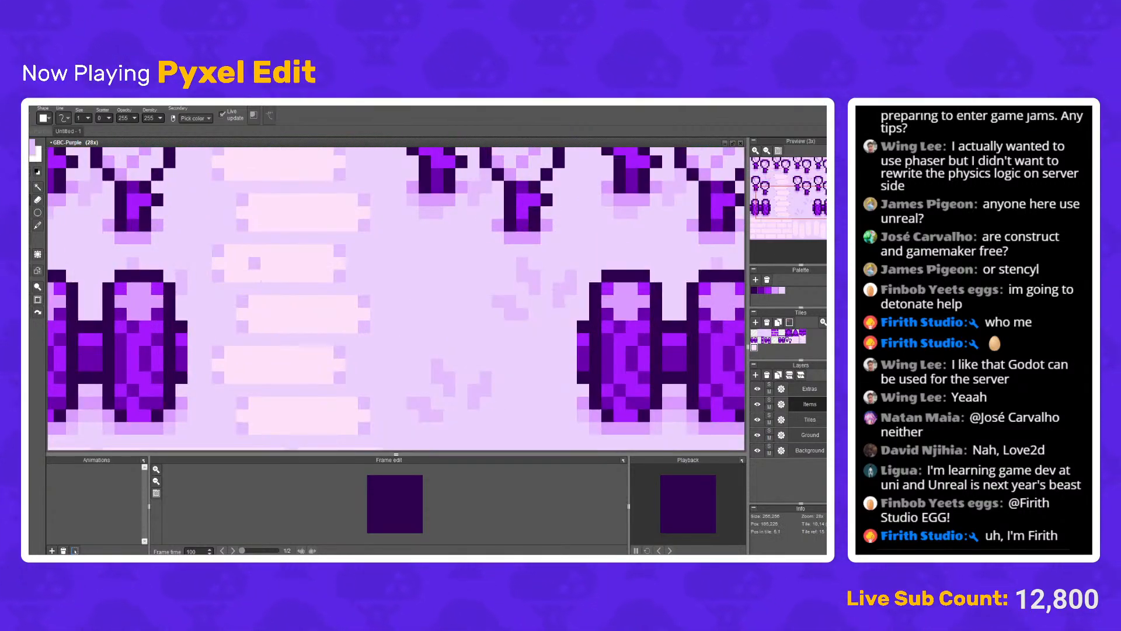
pyautogui.scroll(-8, 254, 262)
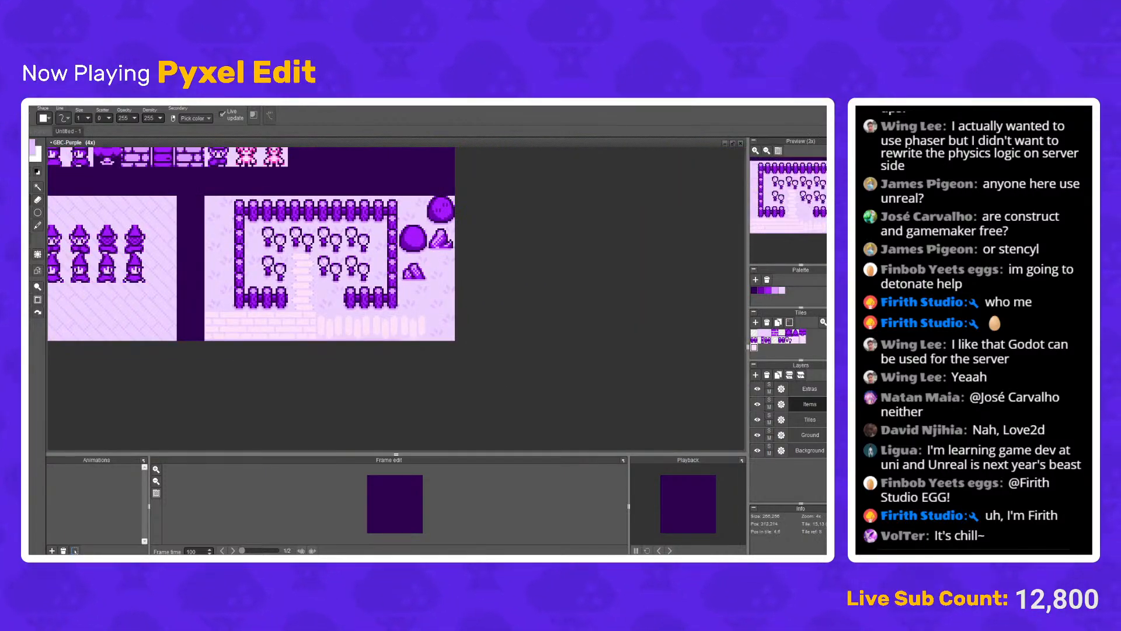
pyautogui.scroll(6, 311, 294)
# Step: Undo the light purple corner shading on the path planks
pyautogui.hotkey('ctrl', 'z')
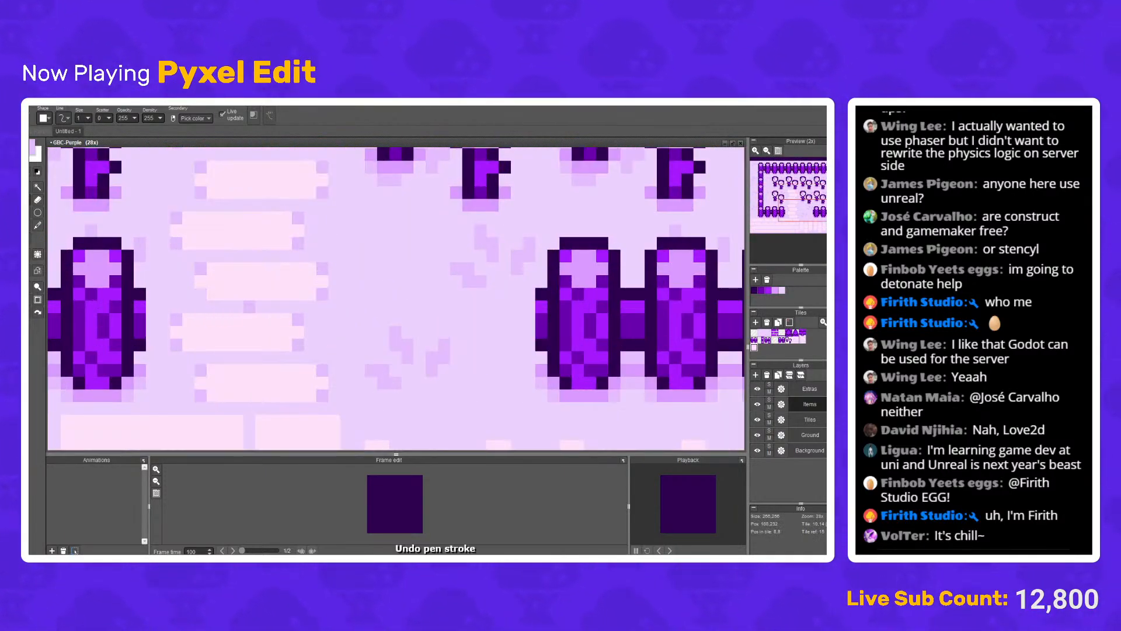
pyautogui.hotkey('ctrl', 'z')
pyautogui.hotkey('ctrl', 'z')
pyautogui.hotkey('ctrl', 'z')
pyautogui.hotkey('ctrl', 'z')
pyautogui.hotkey('ctrl', 'z')
pyautogui.hotkey('ctrl', 'z')
pyautogui.hotkey('ctrl', 'z')
pyautogui.hotkey('ctrl', 'z')
pyautogui.hotkey('ctrl', 'z')
pyautogui.hotkey('ctrl', 'z')
pyautogui.hotkey('ctrl', 'z')
pyautogui.hotkey('ctrl', 'z')
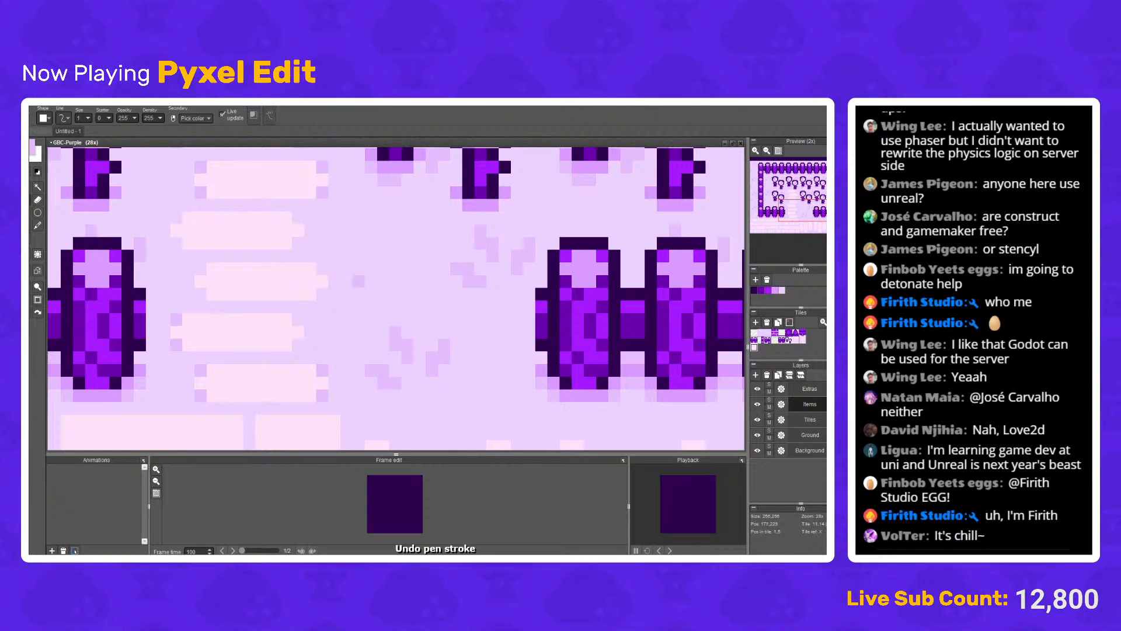
# Step: Examine the brick and log paths below the fence and check what the Extras layer contributes there
pyautogui.scroll(-5, 311, 294)
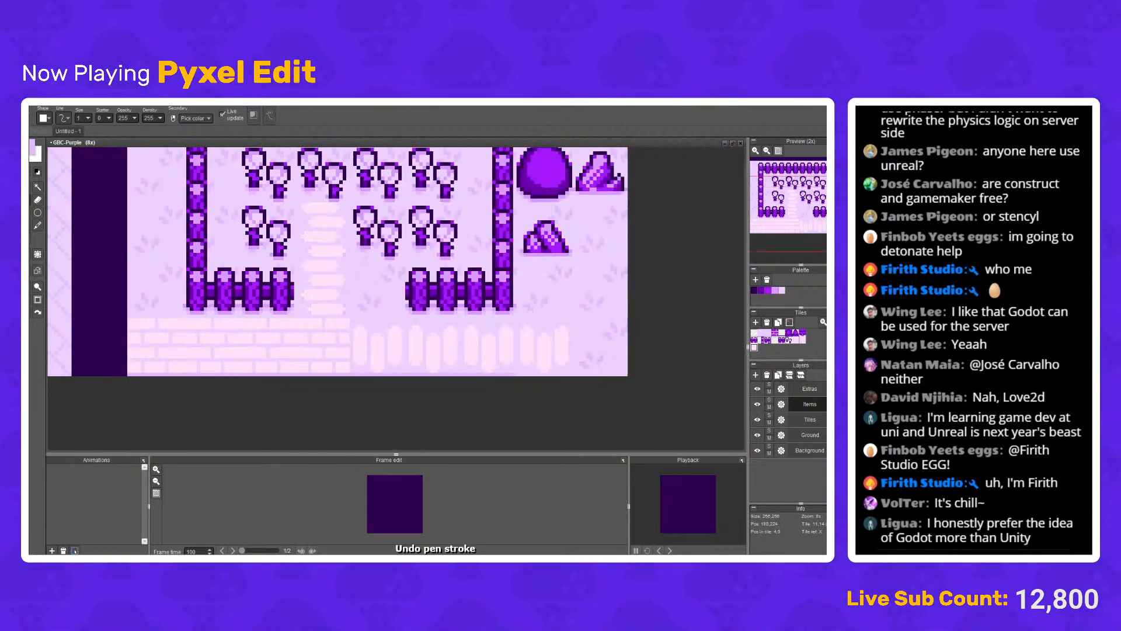
pyautogui.scroll(2, 281, 341)
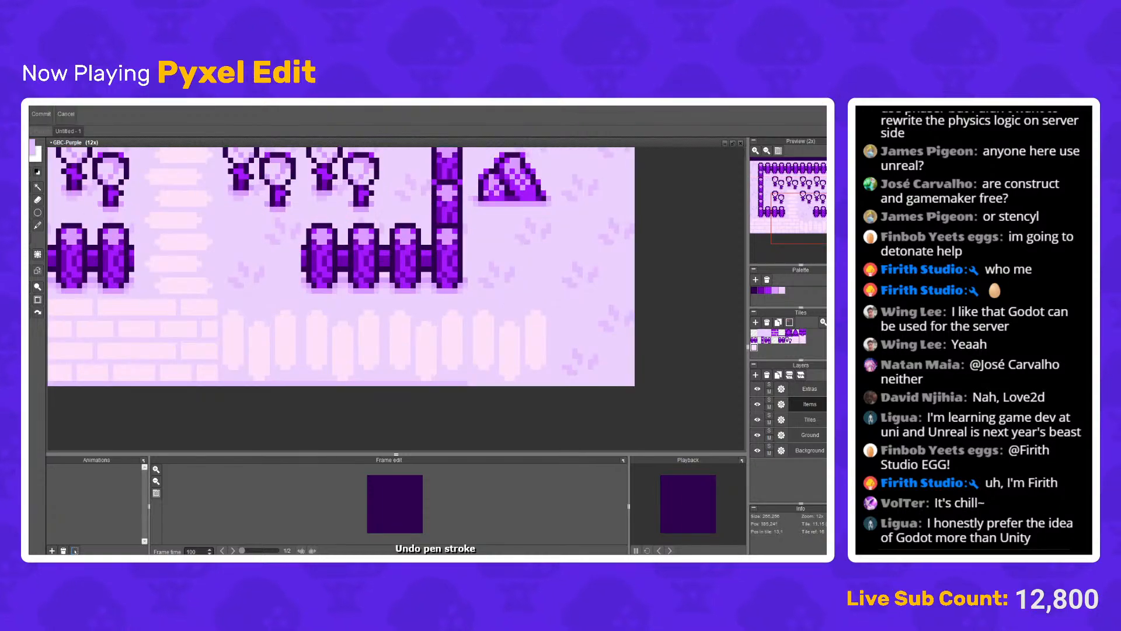
pyautogui.scroll(-2, 397, 362)
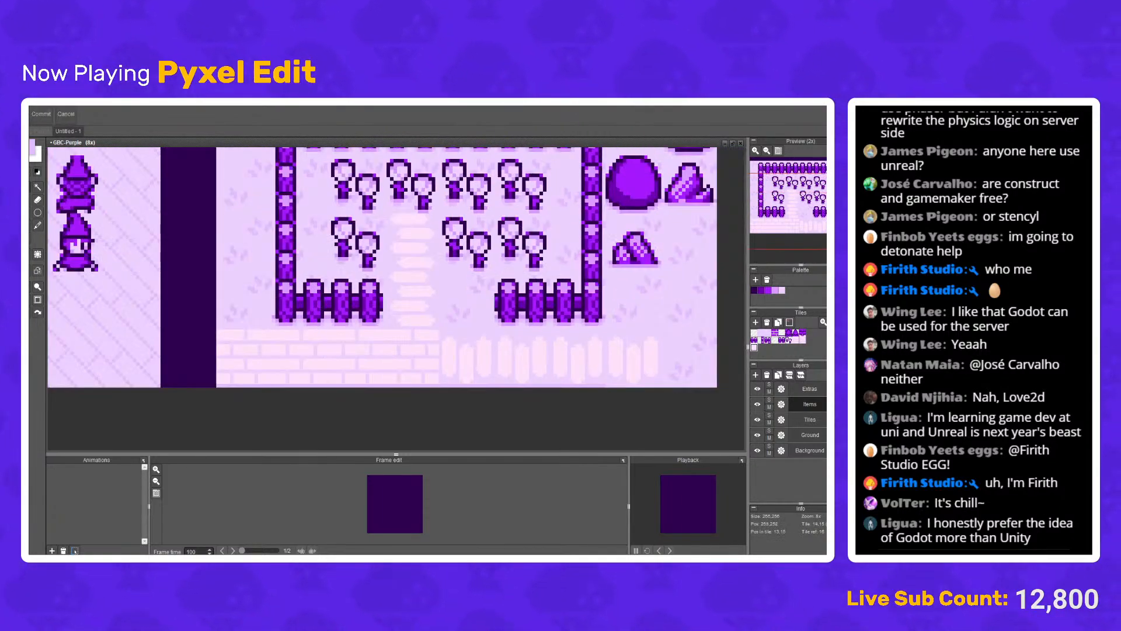
pyautogui.click(757, 388)
pyautogui.click(757, 388)
pyautogui.click(809, 388)
pyautogui.moveTo(663, 363); pyautogui.dragTo(210, 432)
pyautogui.click(809, 404)
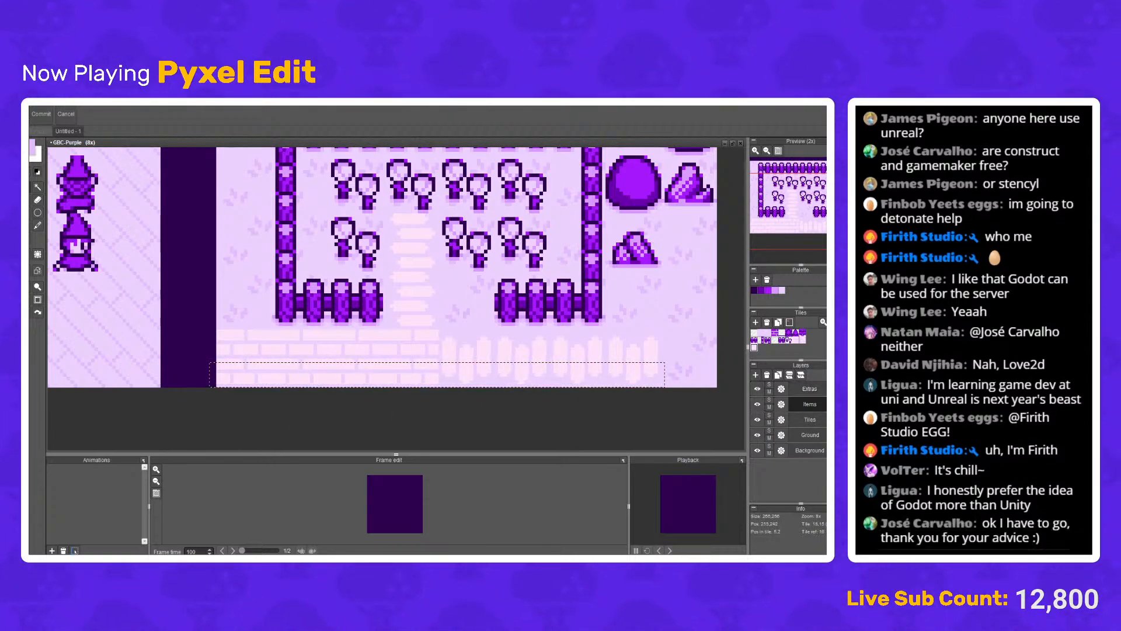
pyautogui.hotkey('ctrl', 'd')
# Step: Replace the log path beside the bricks with a copy of the fence-opening plank tile, rotated 90 degrees
pyautogui.moveTo(638, 341); pyautogui.dragTo(552, 332)
pyautogui.scroll(5, 316, 291)
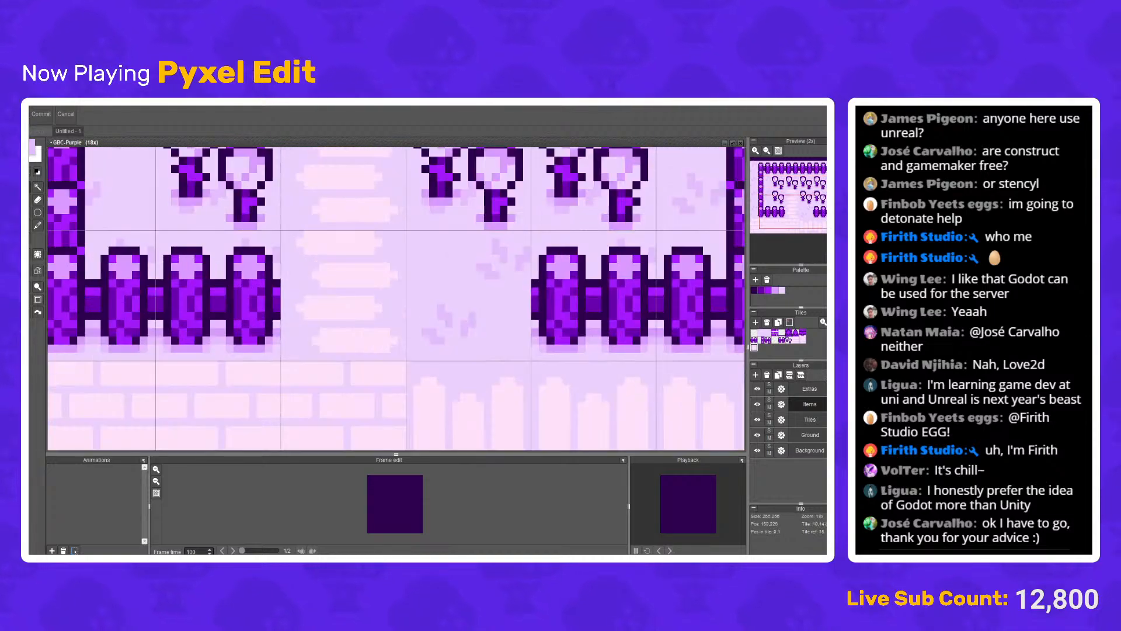
pyautogui.moveTo(288, 238); pyautogui.dragTo(611, 343)
pyautogui.scroll(-2, 304, 283)
pyautogui.press('Delete')
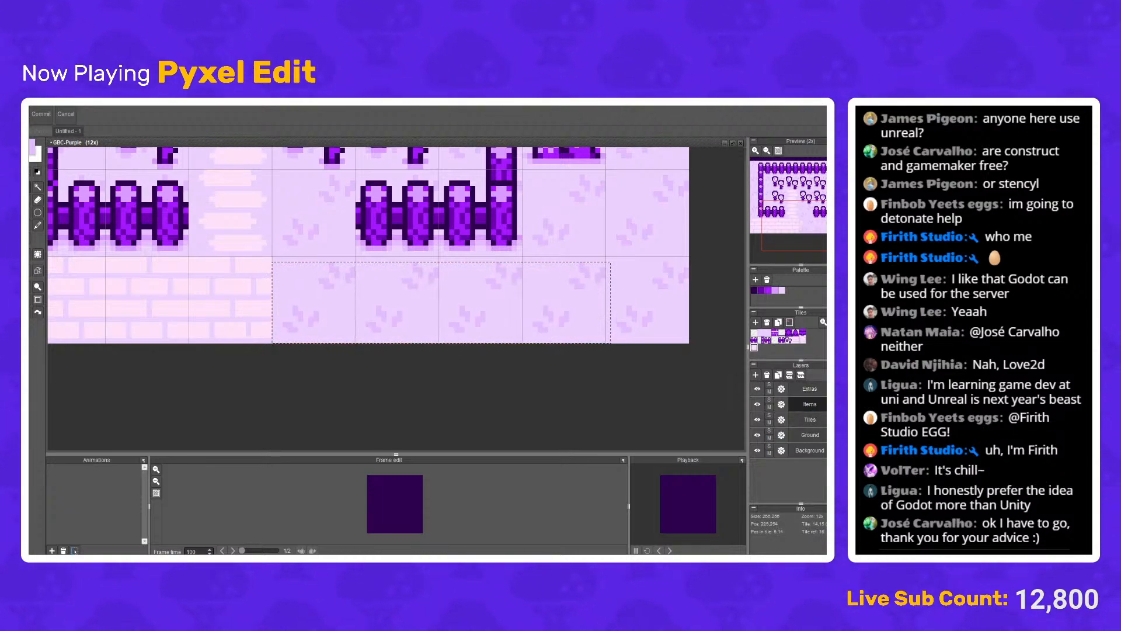
pyautogui.hotkey('ctrl', 'v')
pyautogui.moveTo(463, 320); pyautogui.dragTo(332, 313)
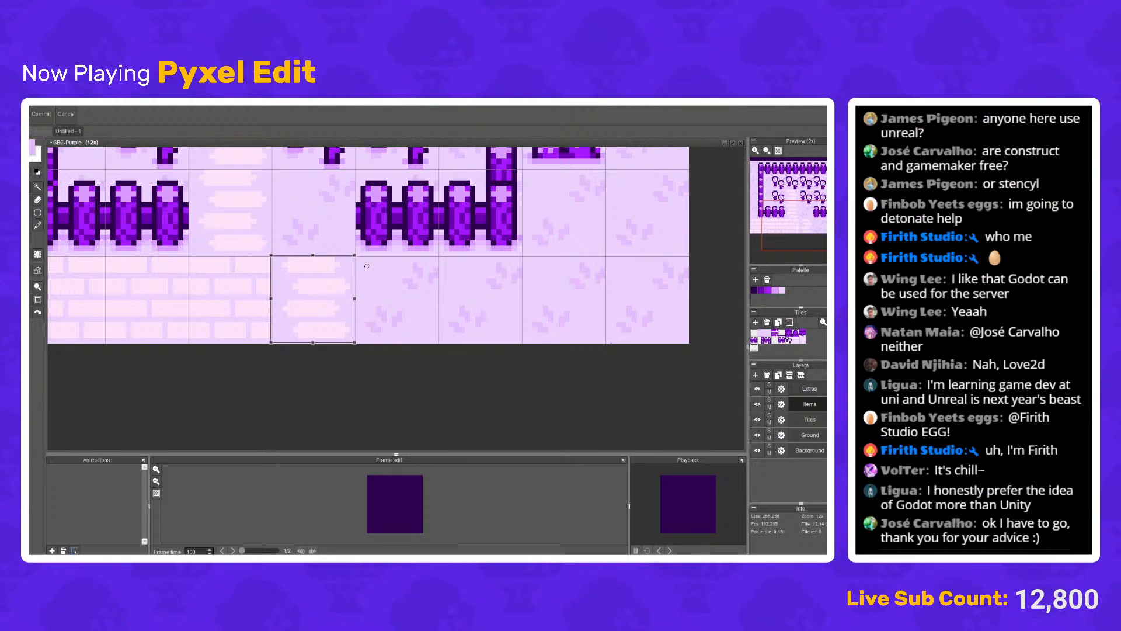
pyautogui.moveTo(367, 266); pyautogui.dragTo(388, 357)
pyautogui.press('Return')
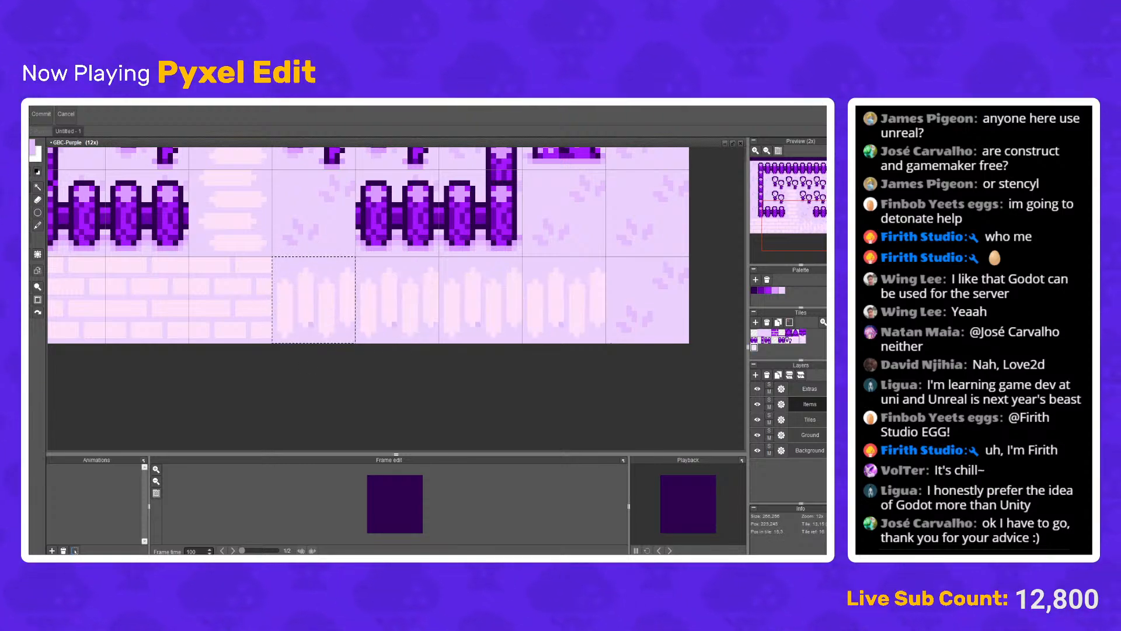
# Step: Remove the stray darker shading pixel from the rotated plank tile by filling it with the surrounding ground colour
pyautogui.hotkey('ctrl', 'd')
pyautogui.scroll(-2, 534, 259)
pyautogui.scroll(2, 506, 274)
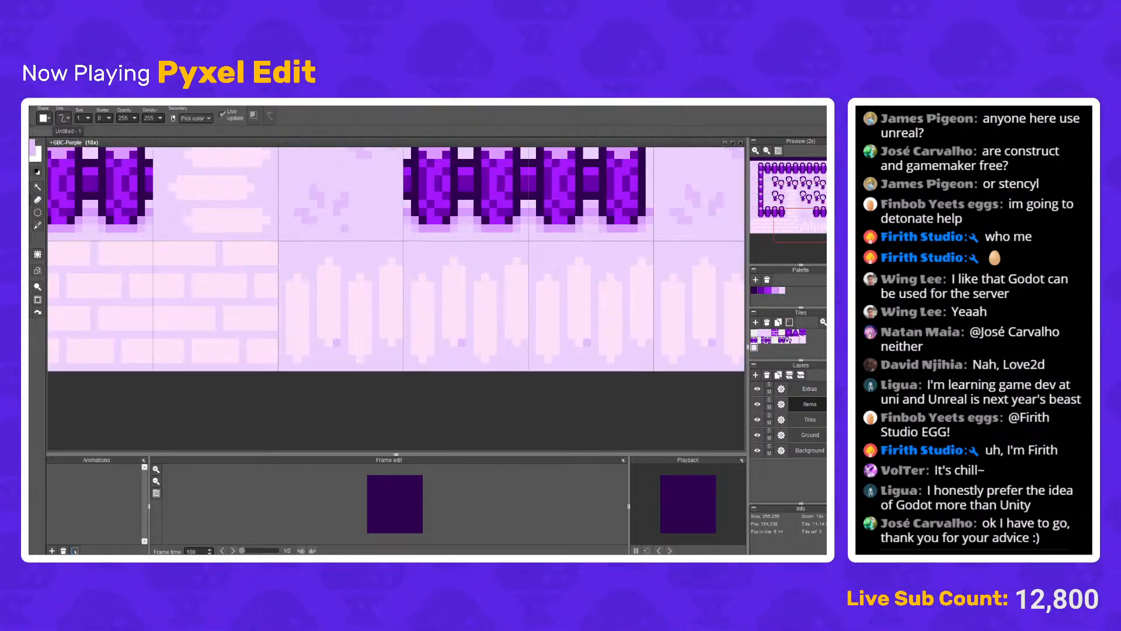
pyautogui.scroll(1, 355, 222)
pyautogui.press('f')
pyautogui.click(461, 339)
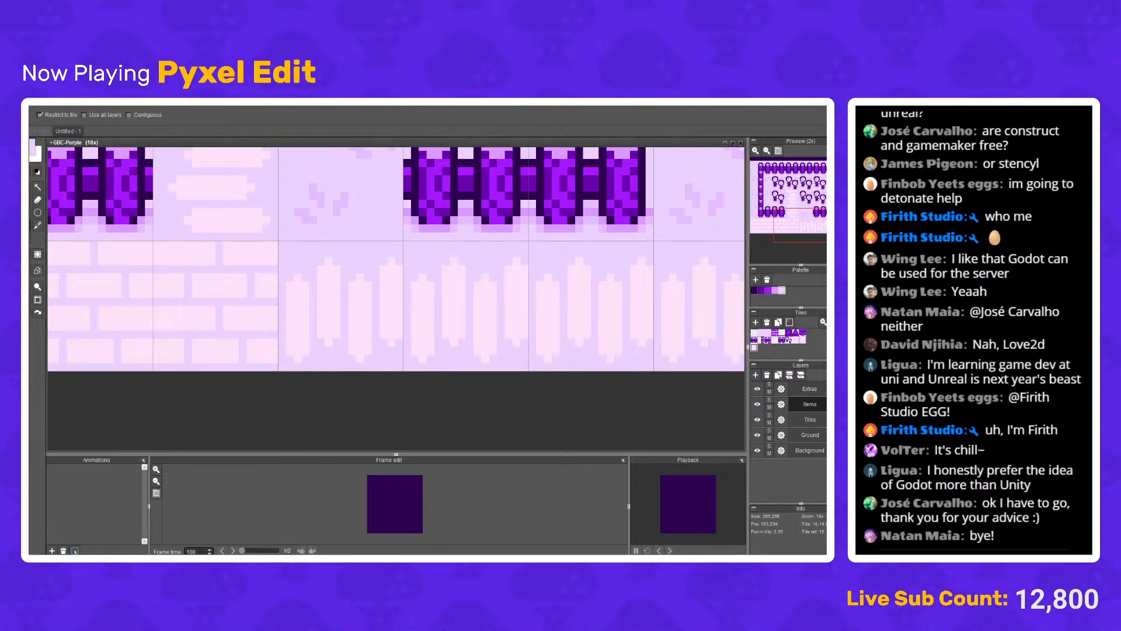
# Step: Examine the rotated plank path against the garden and the surrounding map with the tile grid hidden
pyautogui.scroll(-4, 461, 339)
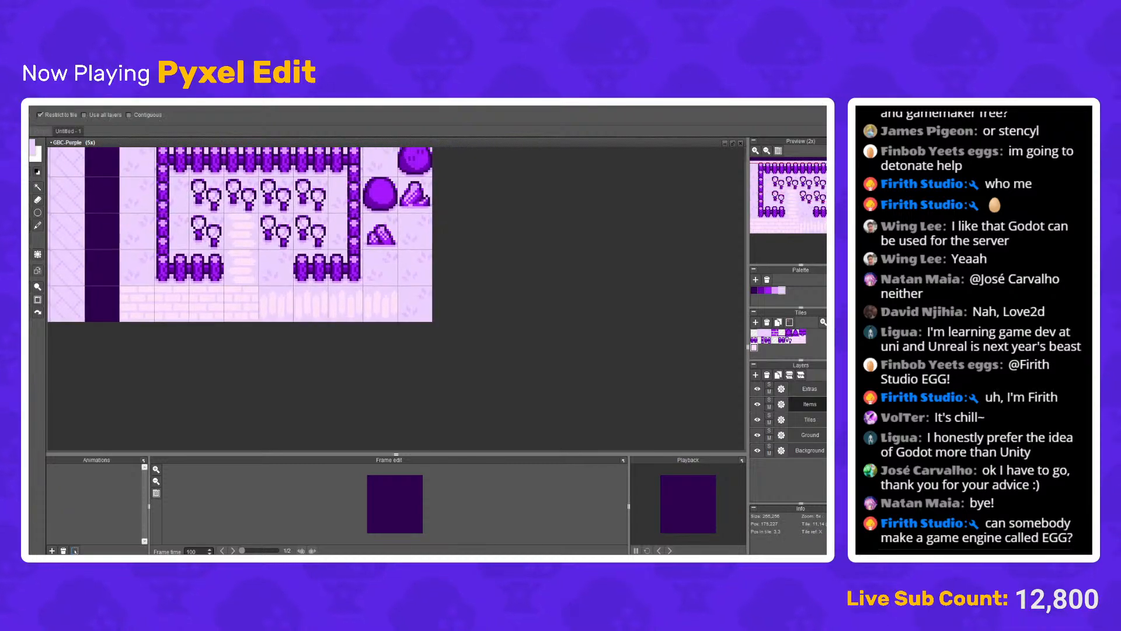
pyautogui.click(30, 186)
pyautogui.press('g')
pyautogui.scroll(-2, 350, 248)
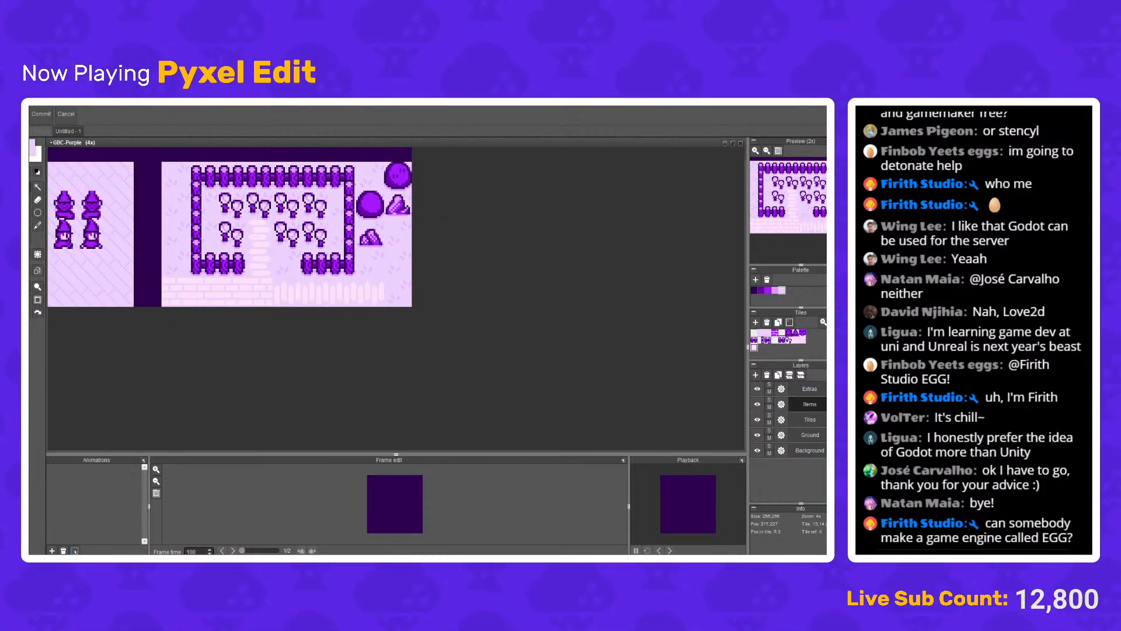
pyautogui.scroll(-2, 352, 248)
pyautogui.scroll(2, 344, 248)
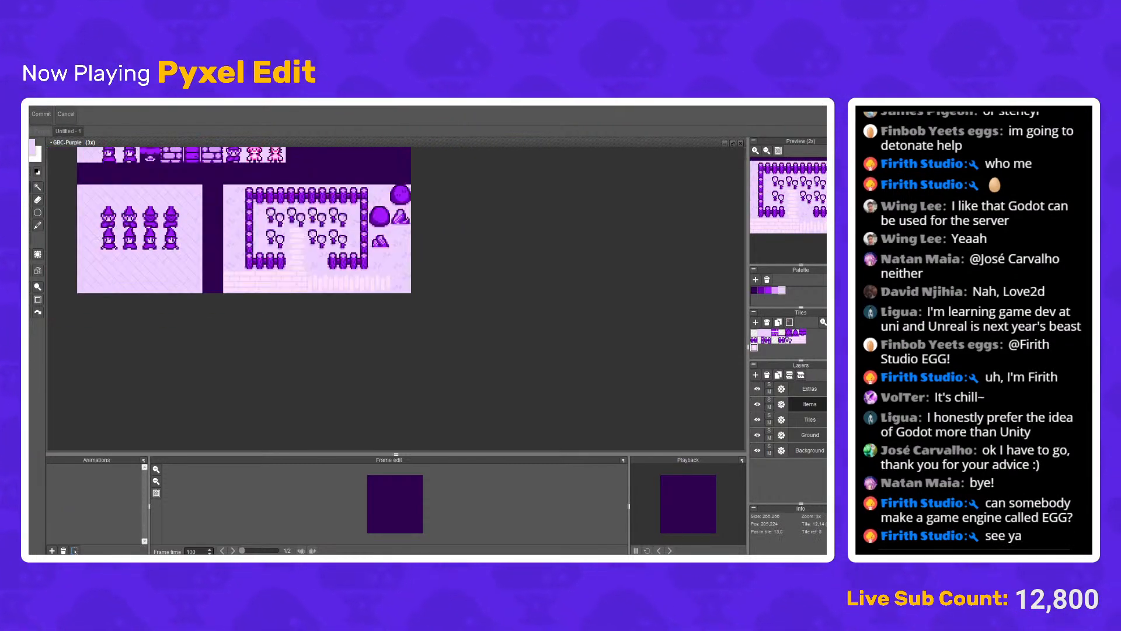
pyautogui.scroll(2, 335, 249)
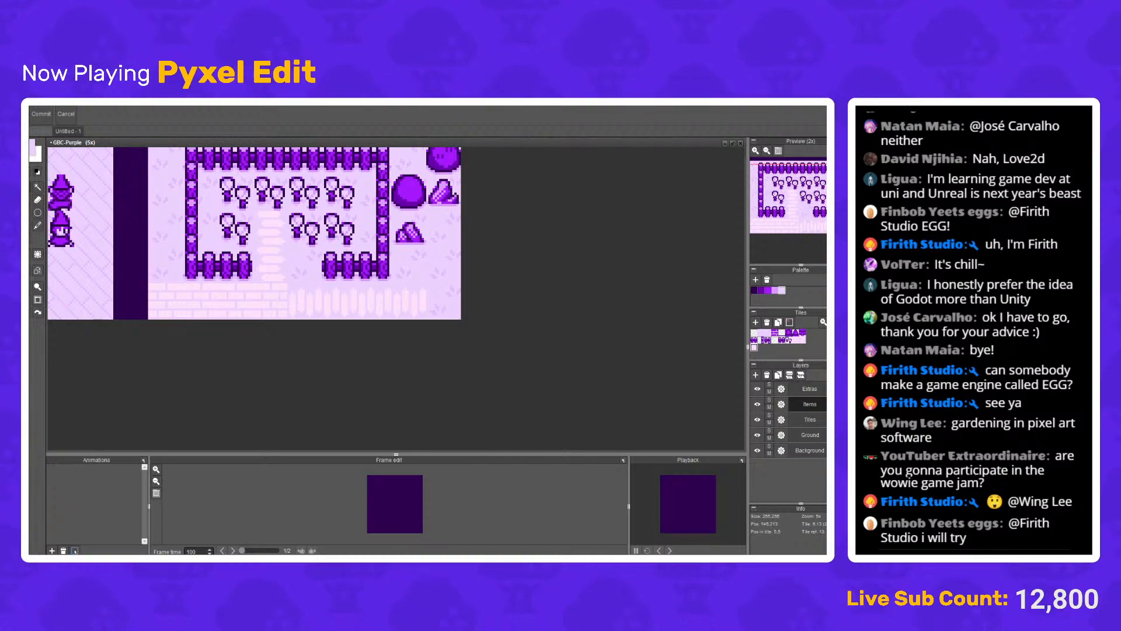
# Step: Lower the blooms of both flowers in the garden's flower tile by one pixel to shorten their stems
pyautogui.scroll(3, 231, 223)
pyautogui.scroll(3, 254, 208)
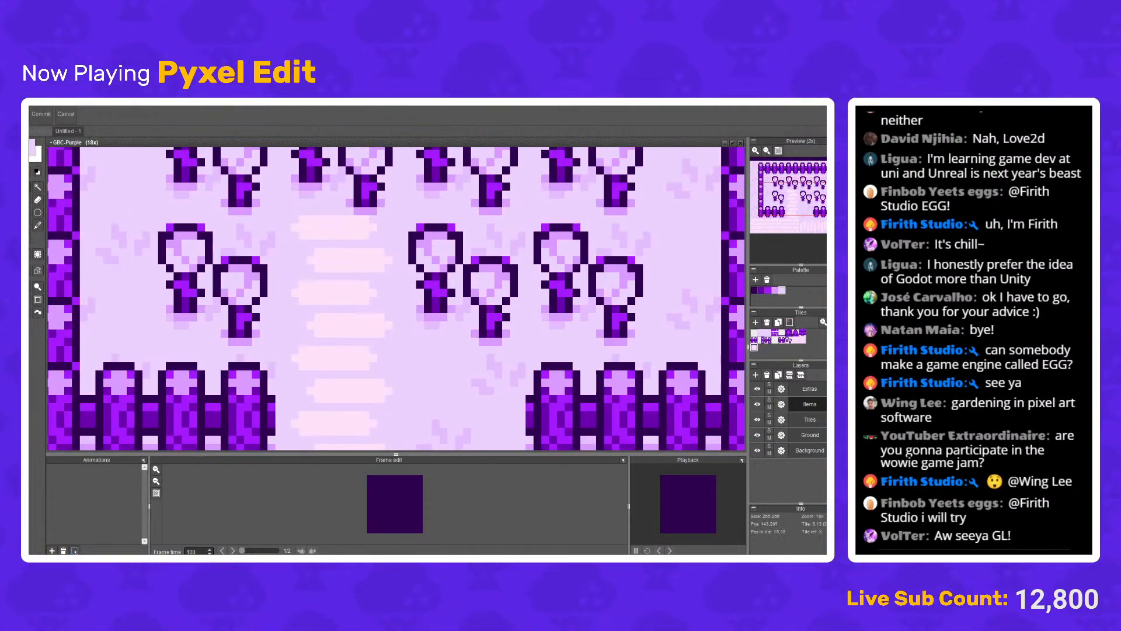
pyautogui.moveTo(143, 199); pyautogui.dragTo(213, 305)
pyautogui.moveTo(221, 262); pyautogui.dragTo(267, 324)
pyautogui.moveTo(274, 240); pyautogui.dragTo(218, 326)
pyautogui.moveTo(240, 286); pyautogui.dragTo(241, 294)
pyautogui.click(298, 260)
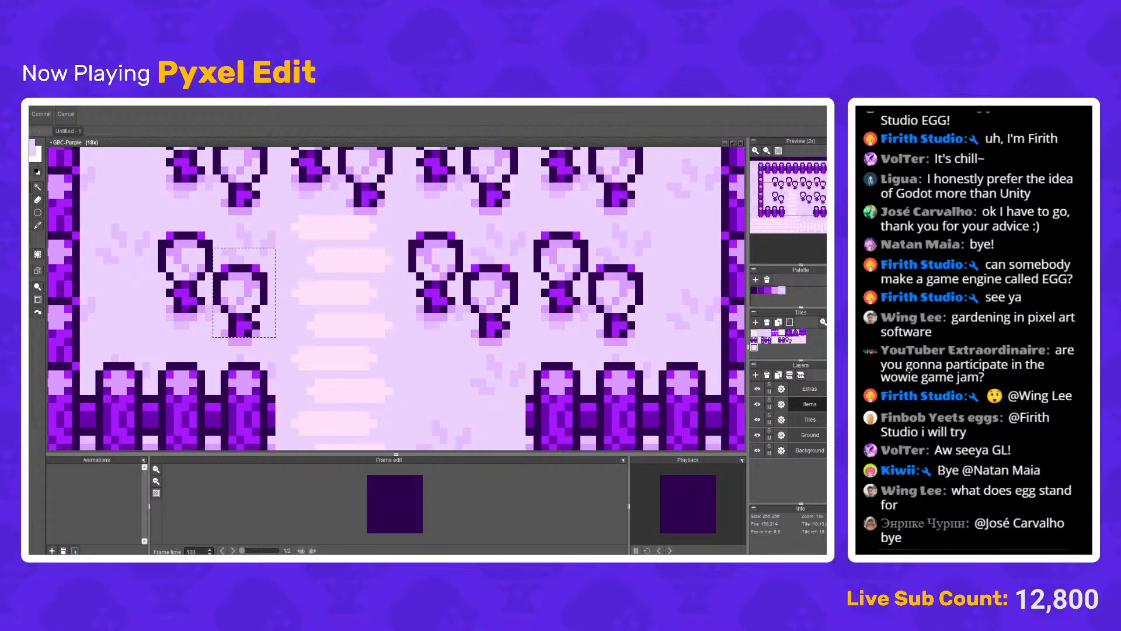
# Step: Examine the shorter flowers and the finished garden within the whole map at different magnifications
pyautogui.scroll(-3, 298, 259)
pyautogui.scroll(-4, 298, 259)
pyautogui.scroll(2, 297, 259)
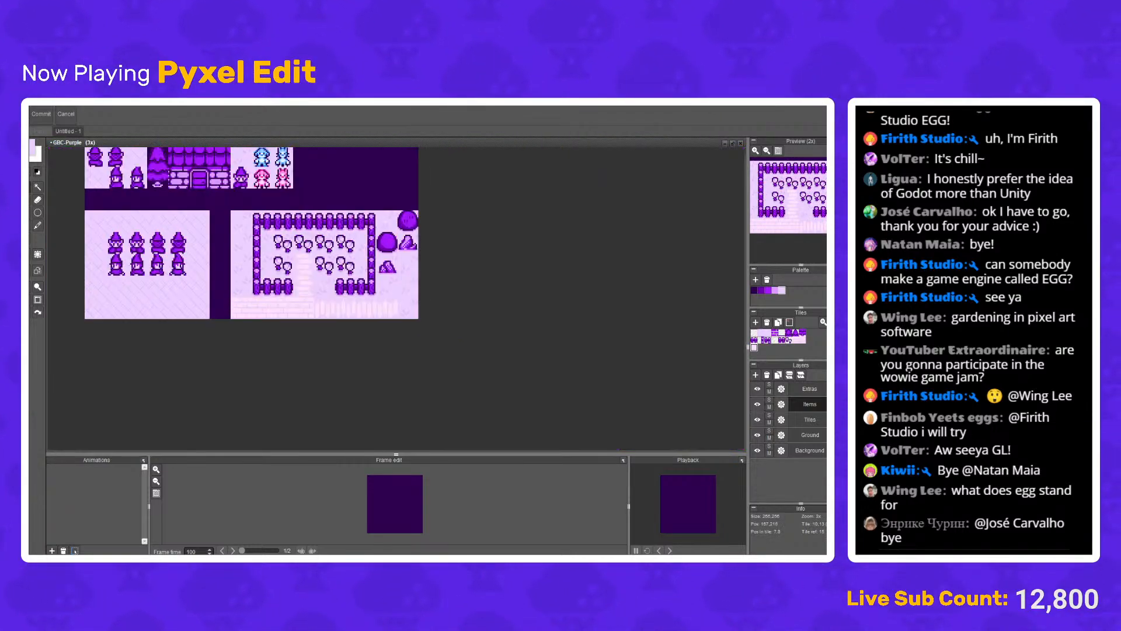
pyautogui.scroll(2, 318, 277)
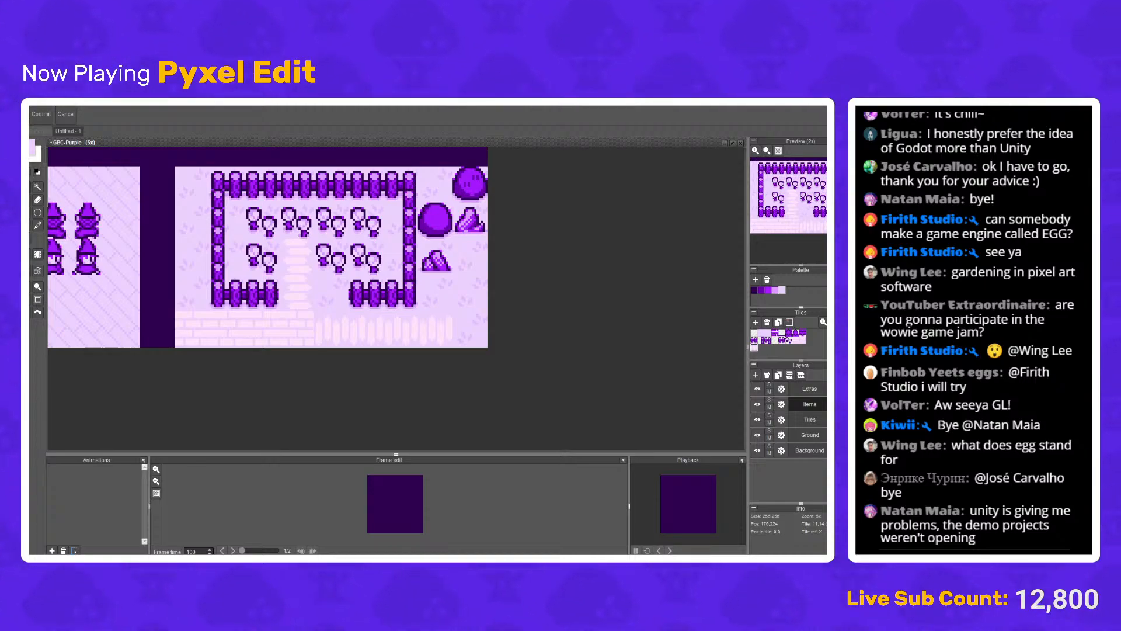
pyautogui.scroll(-2, 340, 284)
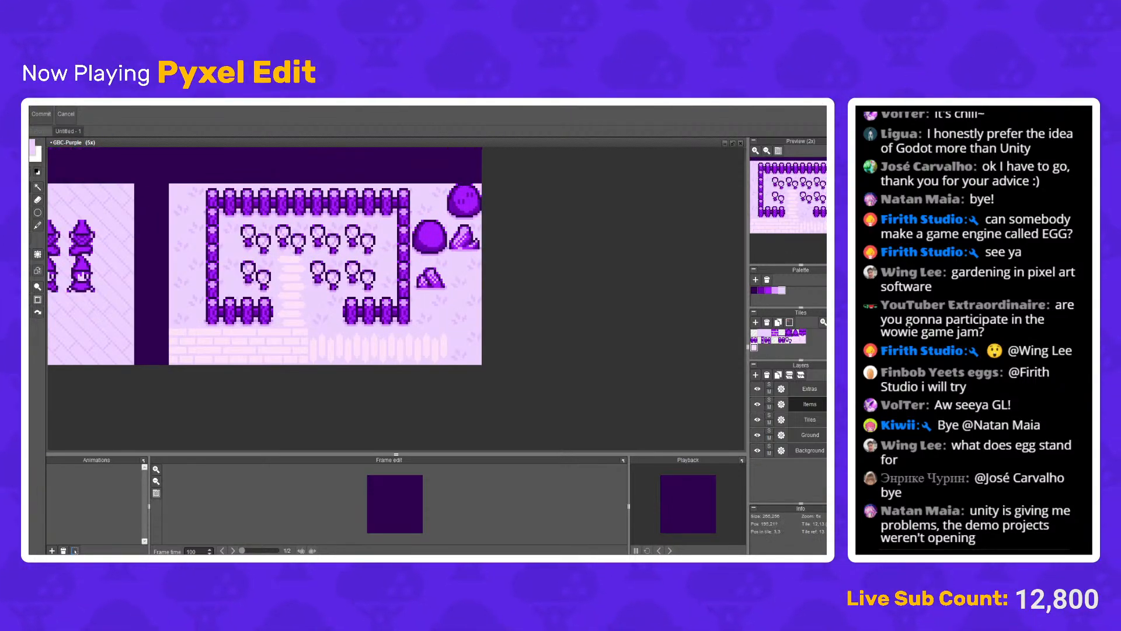
pyautogui.moveTo(422, 226); pyautogui.dragTo(478, 304)
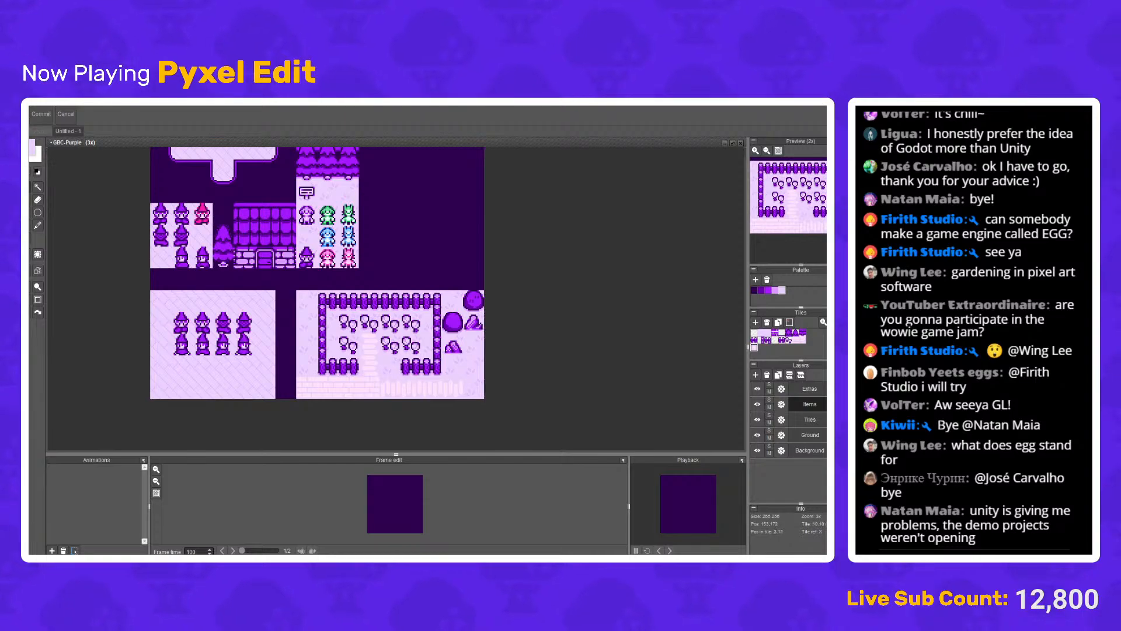
# Step: Save the GBC-Purple tileset file
pyautogui.hotkey('ctrl', 's')
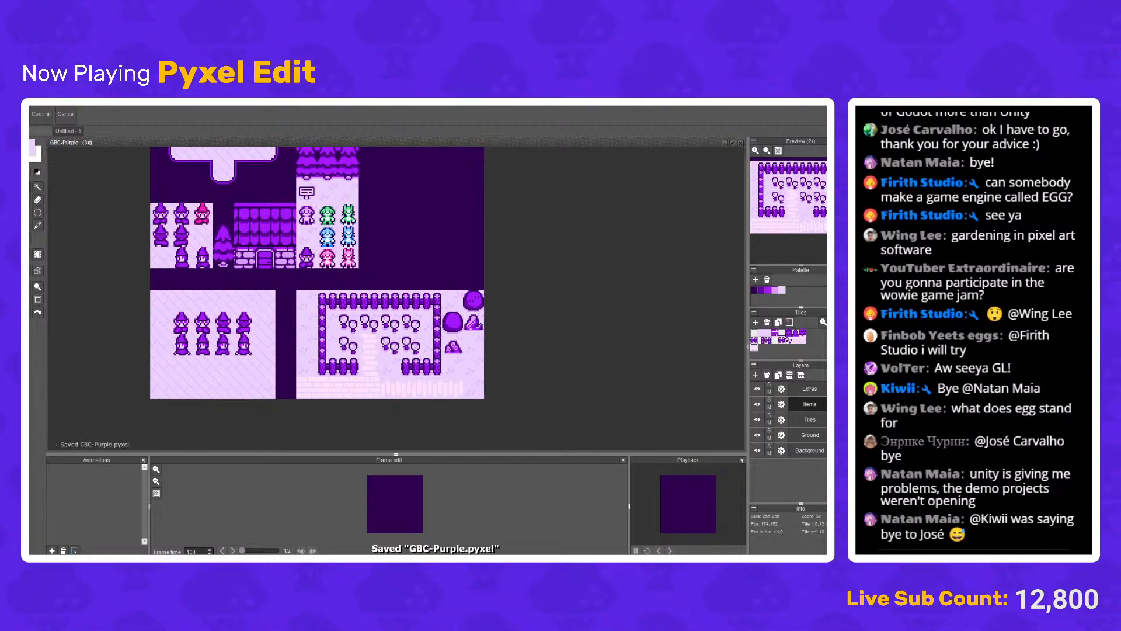
pyautogui.scroll(-1, 409, 304)
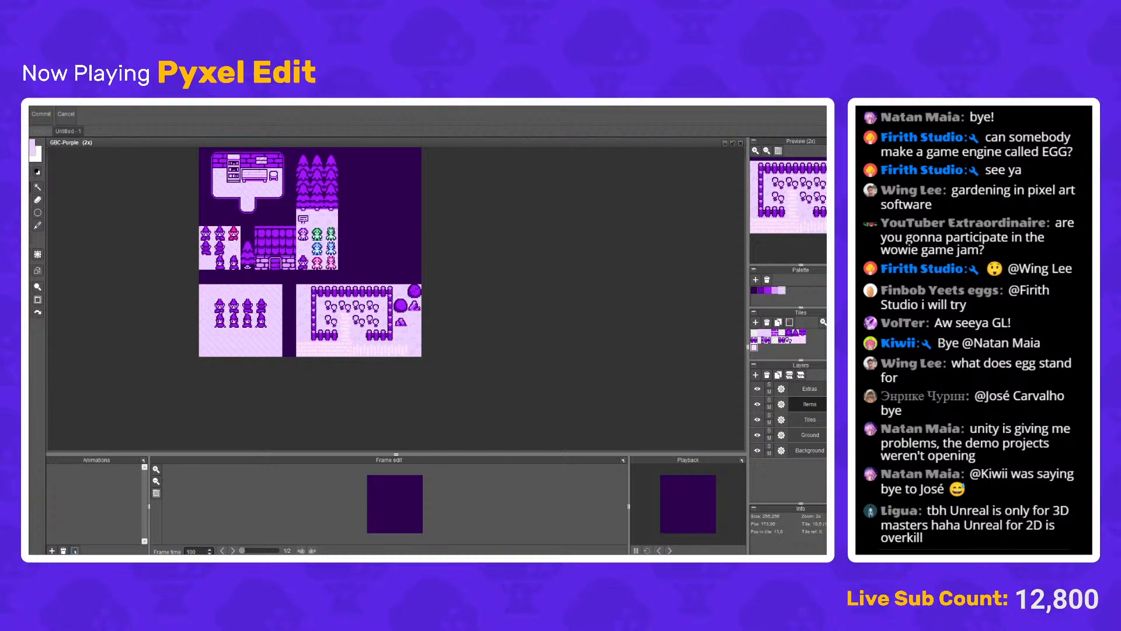
pyautogui.scroll(2, 349, 350)
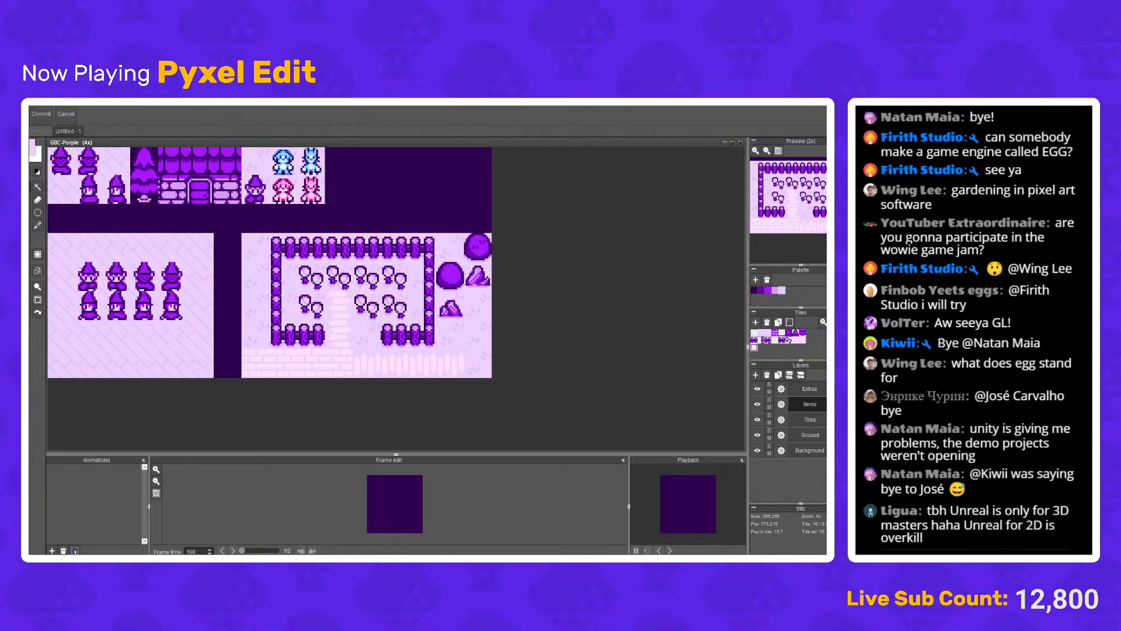
pyautogui.scroll(-1, 386, 292)
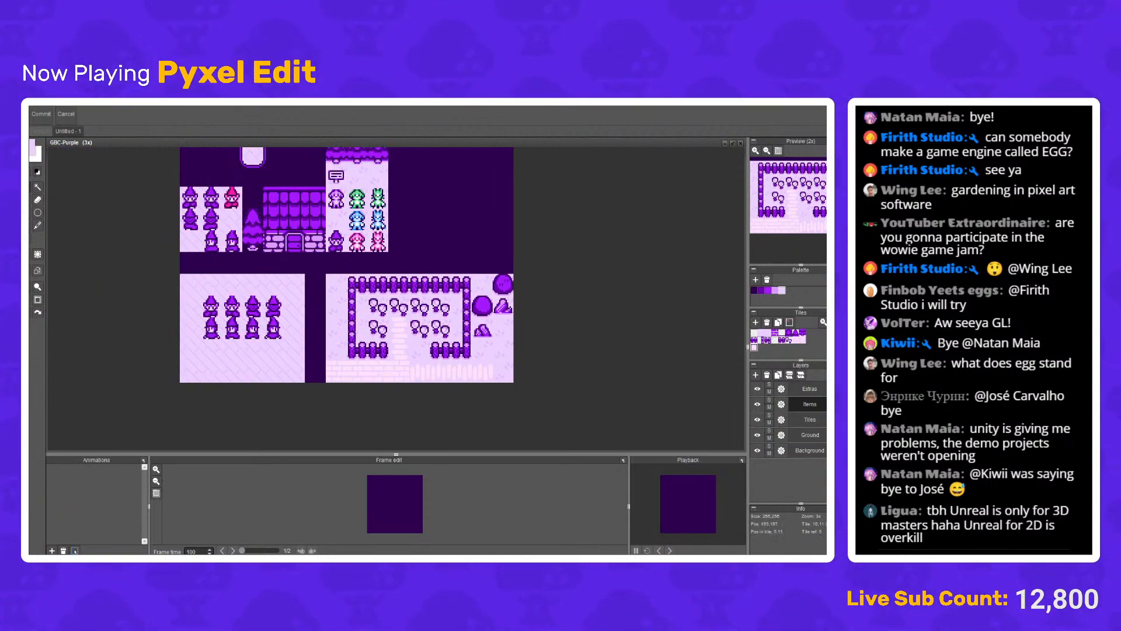
pyautogui.scroll(-2, 392, 266)
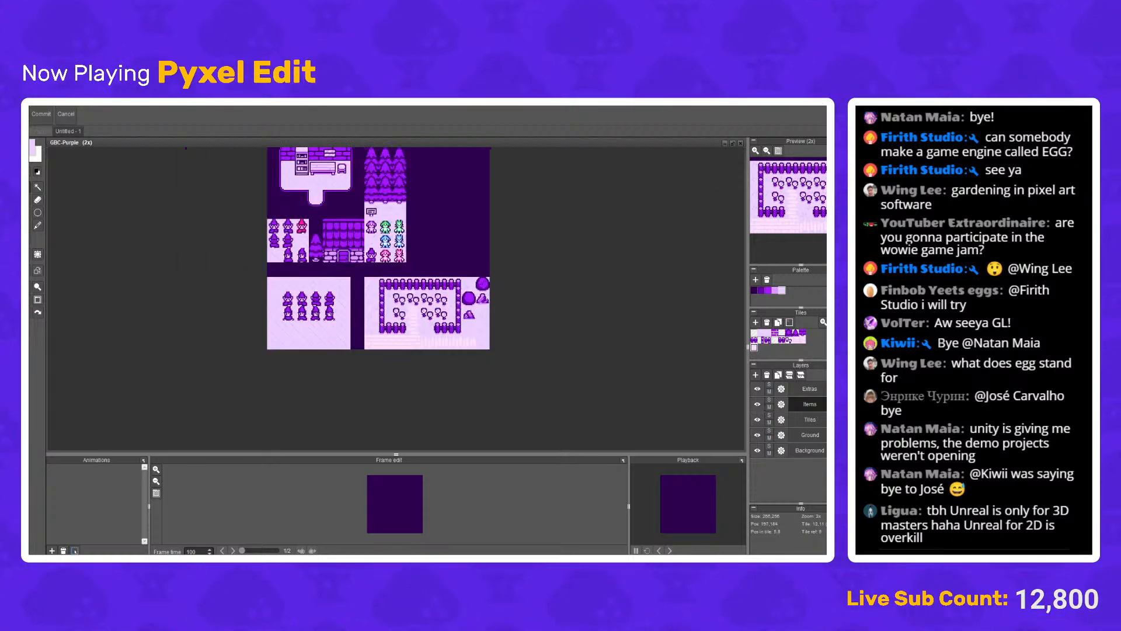
pyautogui.scroll(2, 484, 285)
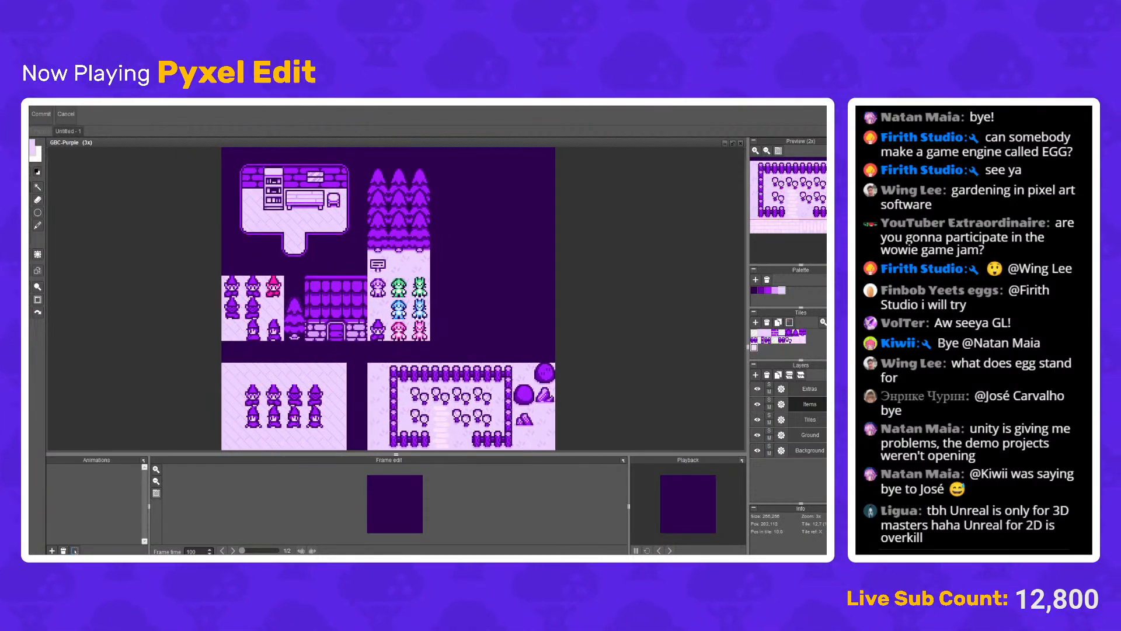
pyautogui.scroll(-1, 485, 264)
pyautogui.scroll(1, 496, 260)
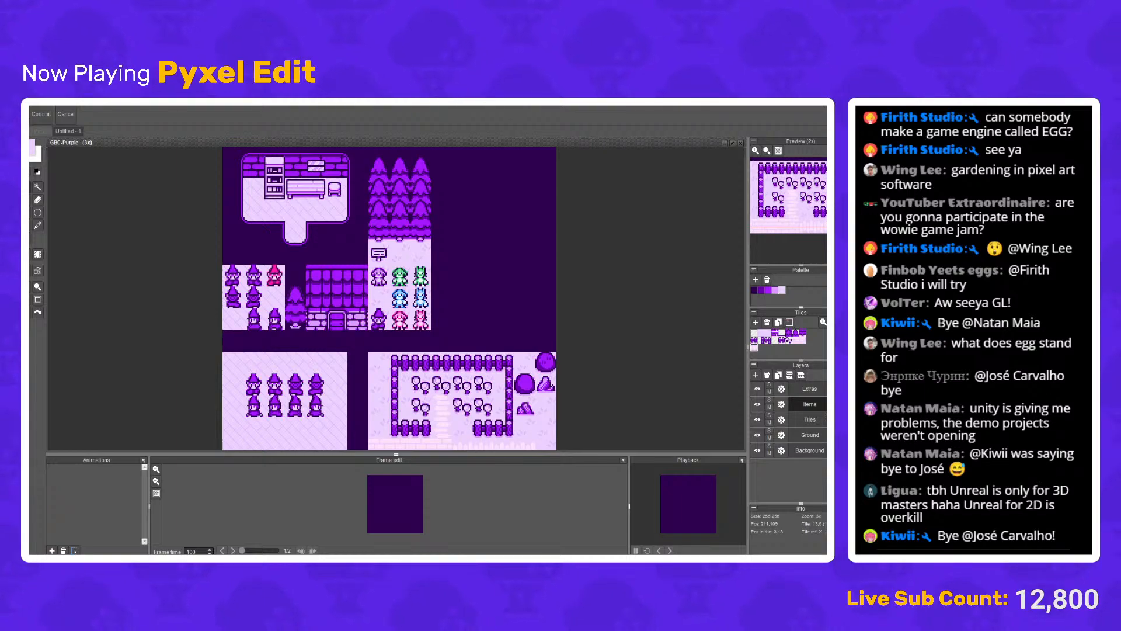
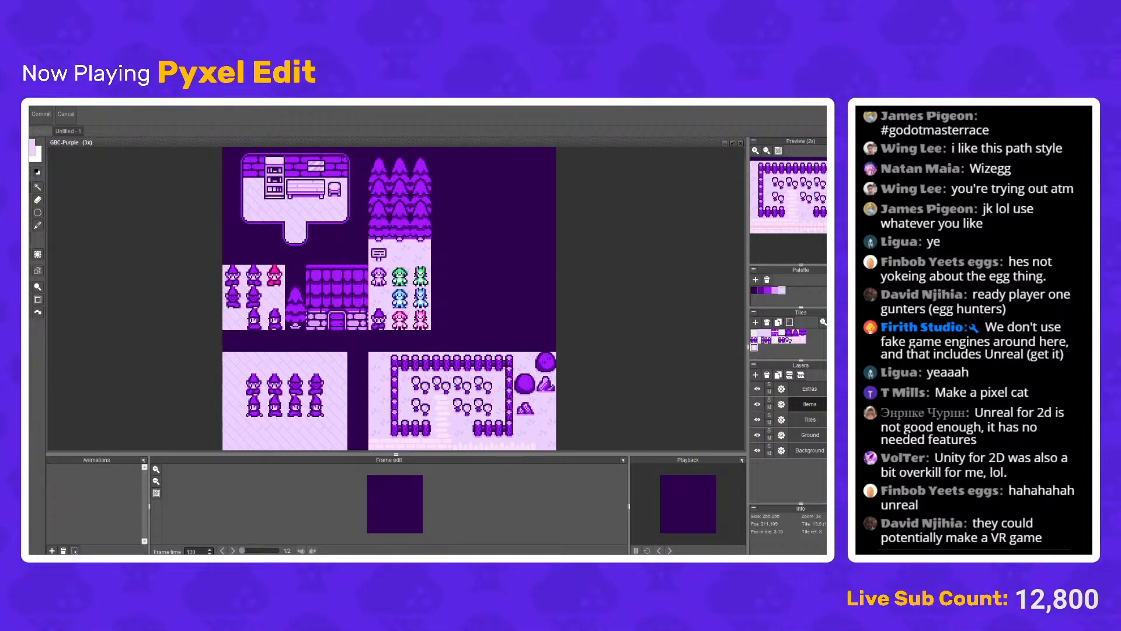
pyautogui.scroll(1, 350, 298)
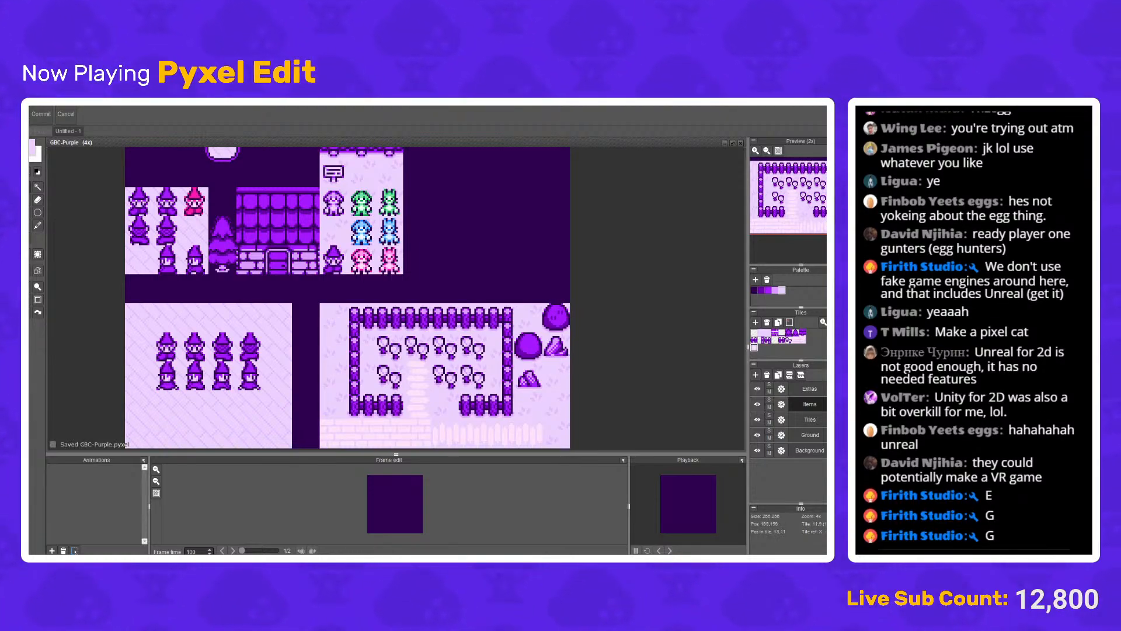
pyautogui.hotkey('ctrl', 's')
pyautogui.scroll(-1, 350, 298)
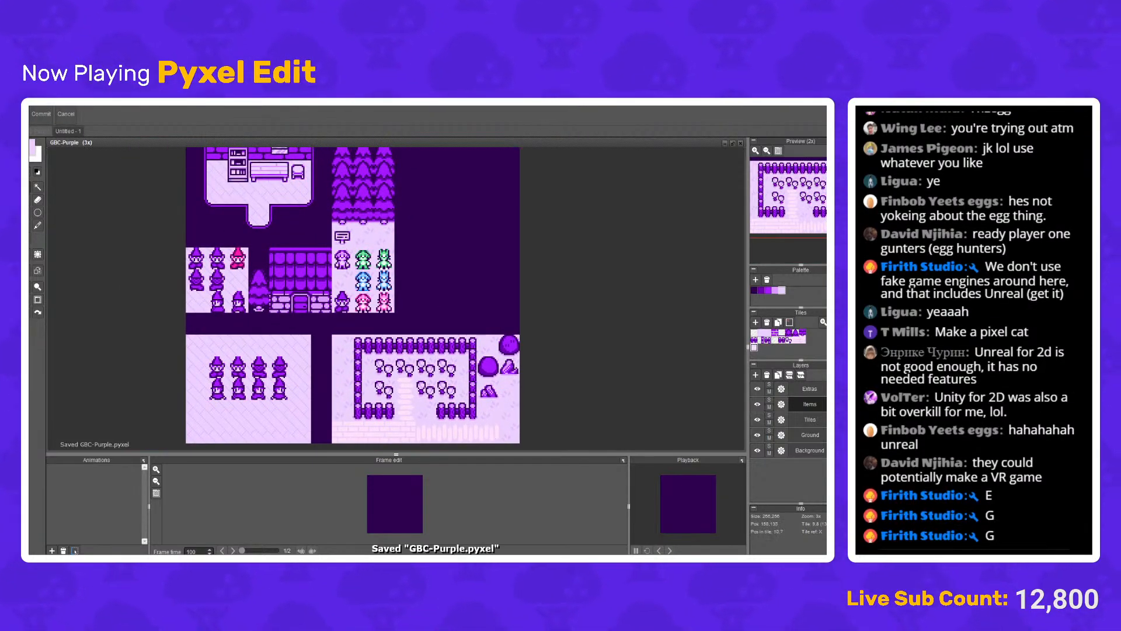
# Step: Select the whole three-by-three-tile house beside the dogs and make the Tiles layer active, checking which layer holds the house
pyautogui.scroll(1, 350, 297)
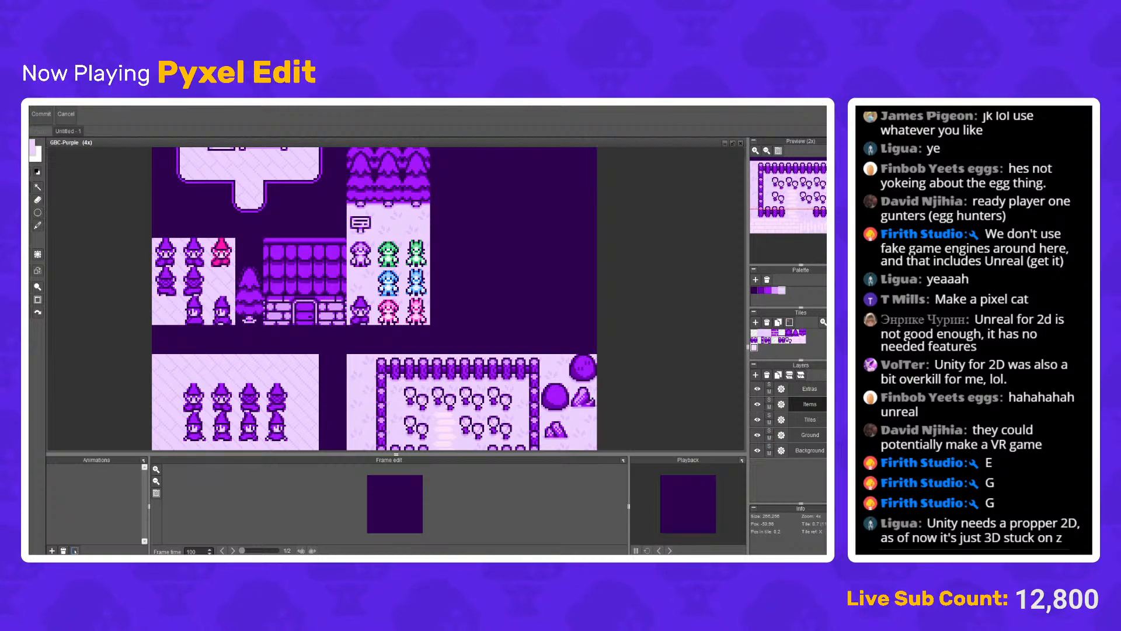
pyautogui.scroll(2, 414, 253)
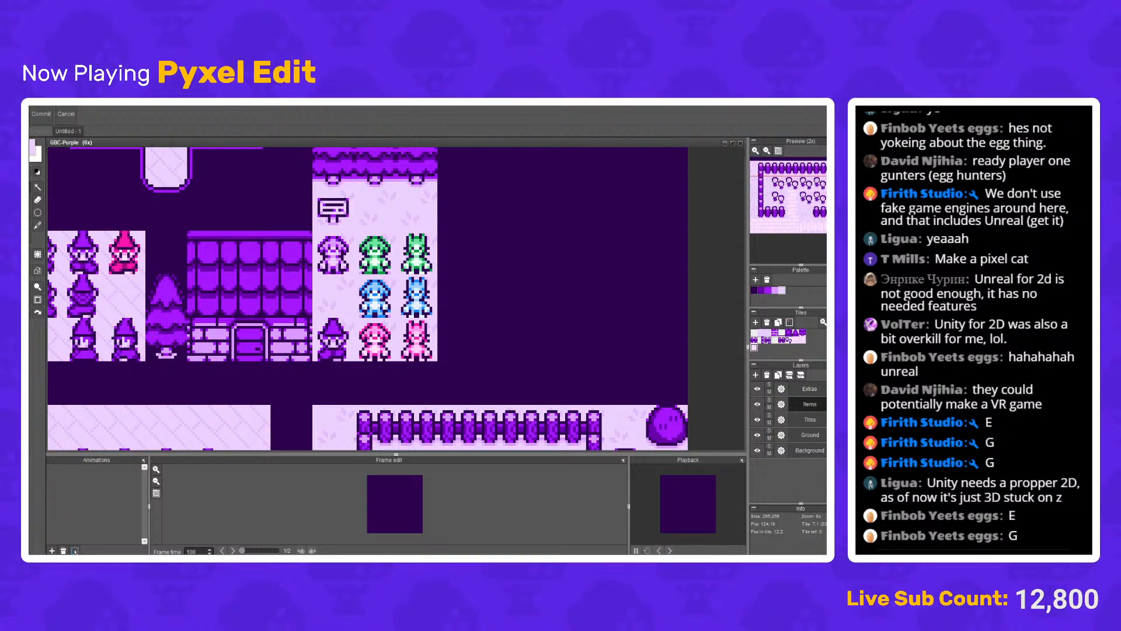
pyautogui.scroll(-1, 445, 273)
pyautogui.scroll(1, 383, 282)
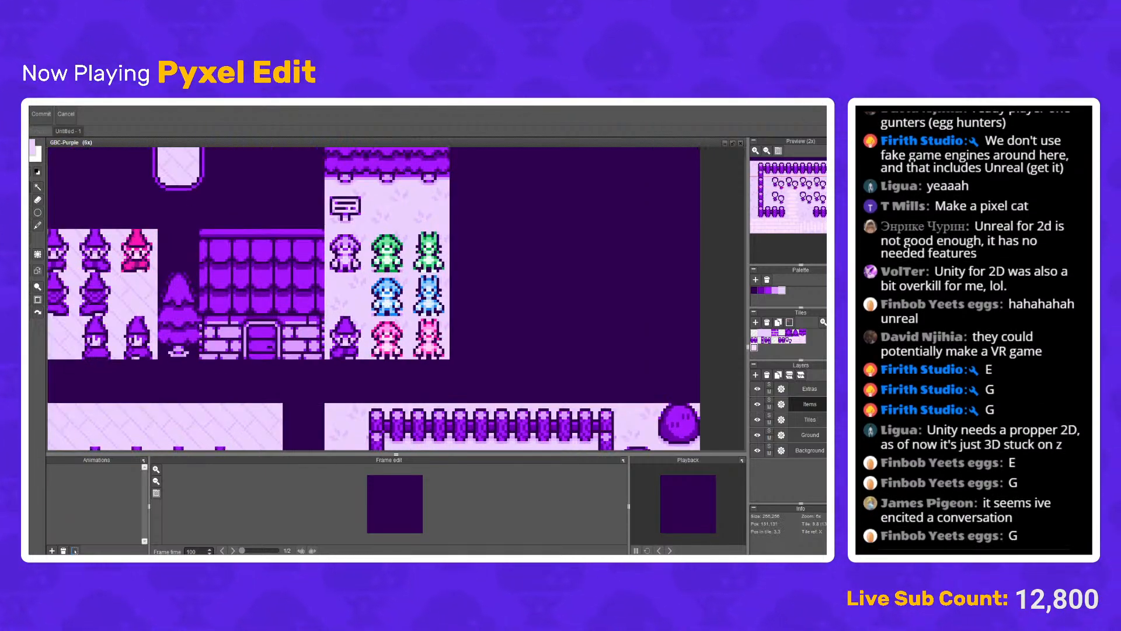
pyautogui.scroll(1, 249, 269)
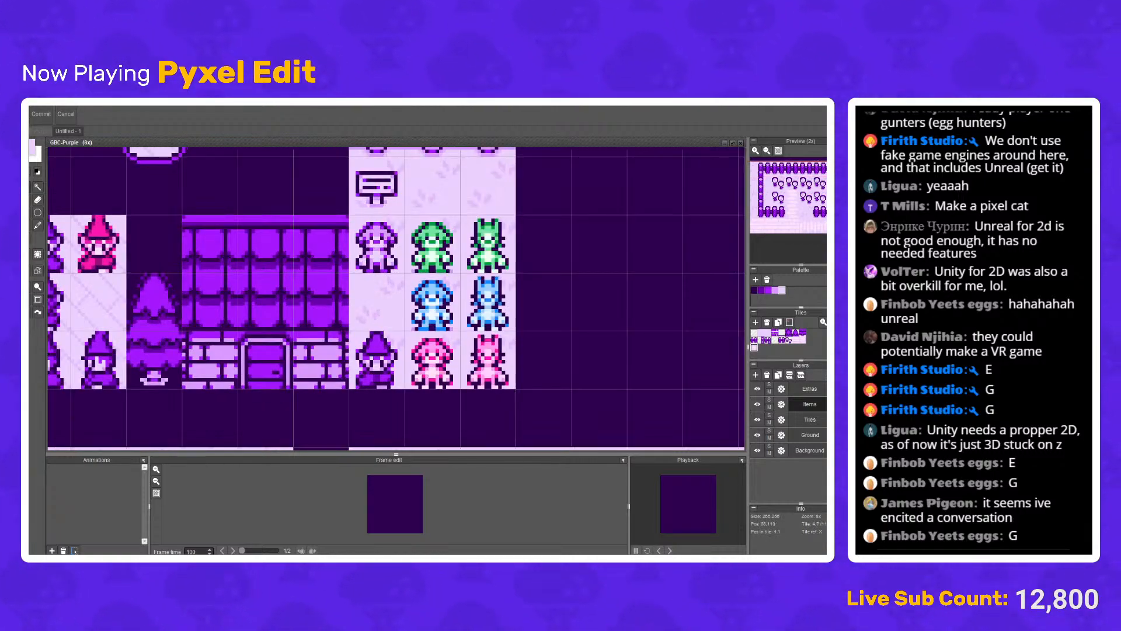
pyautogui.moveTo(184, 214); pyautogui.dragTo(347, 387)
pyautogui.click(757, 404)
pyautogui.click(757, 404)
pyautogui.click(757, 420)
pyautogui.click(757, 419)
pyautogui.click(809, 419)
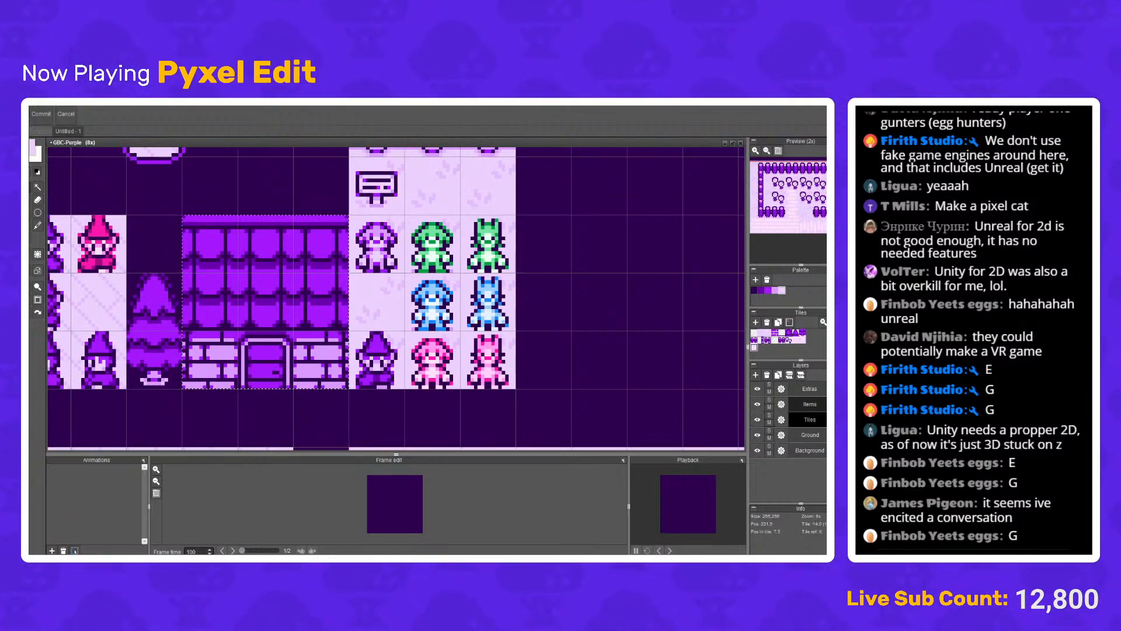
# Step: Copy the selected house and place the duplicate in the empty dark area beside the forest
pyautogui.press('space')
pyautogui.moveTo(613, 290); pyautogui.dragTo(479, 318)
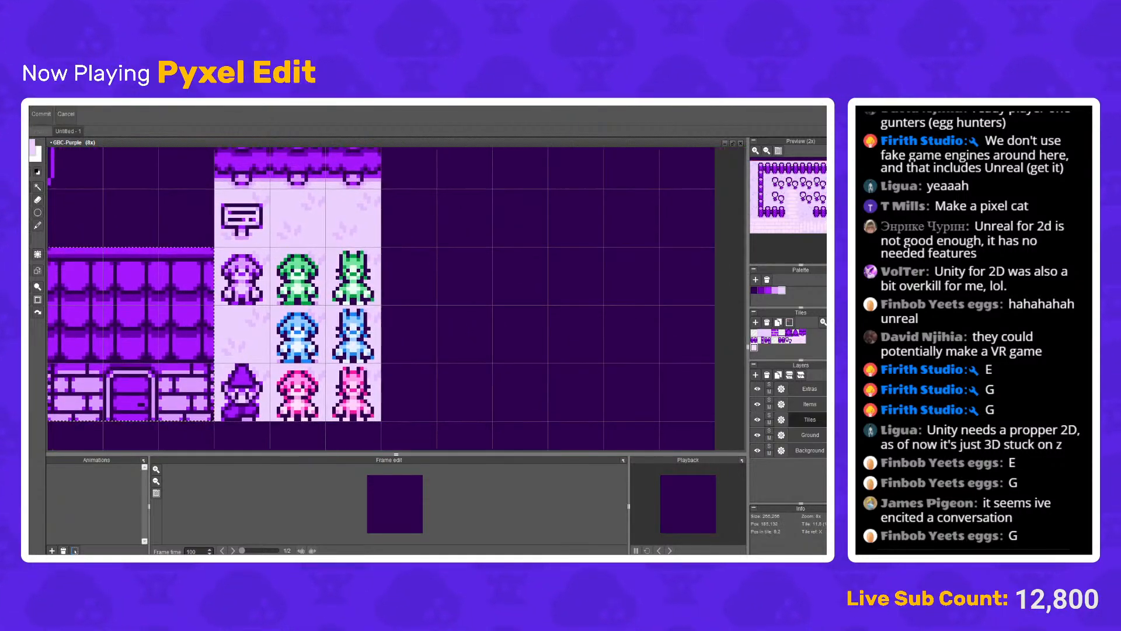
pyautogui.scroll(-1, 479, 318)
pyautogui.moveTo(596, 288); pyautogui.dragTo(505, 331)
pyautogui.hotkey('ctrl', 'v')
pyautogui.moveTo(433, 308); pyautogui.dragTo(429, 343)
pyautogui.press('Return')
# Step: Move the duplicated house's roof up one tile to open a gap above the brick wall and door
pyautogui.scroll(-1, 511, 274)
pyautogui.press('space')
pyautogui.scroll(2, 398, 310)
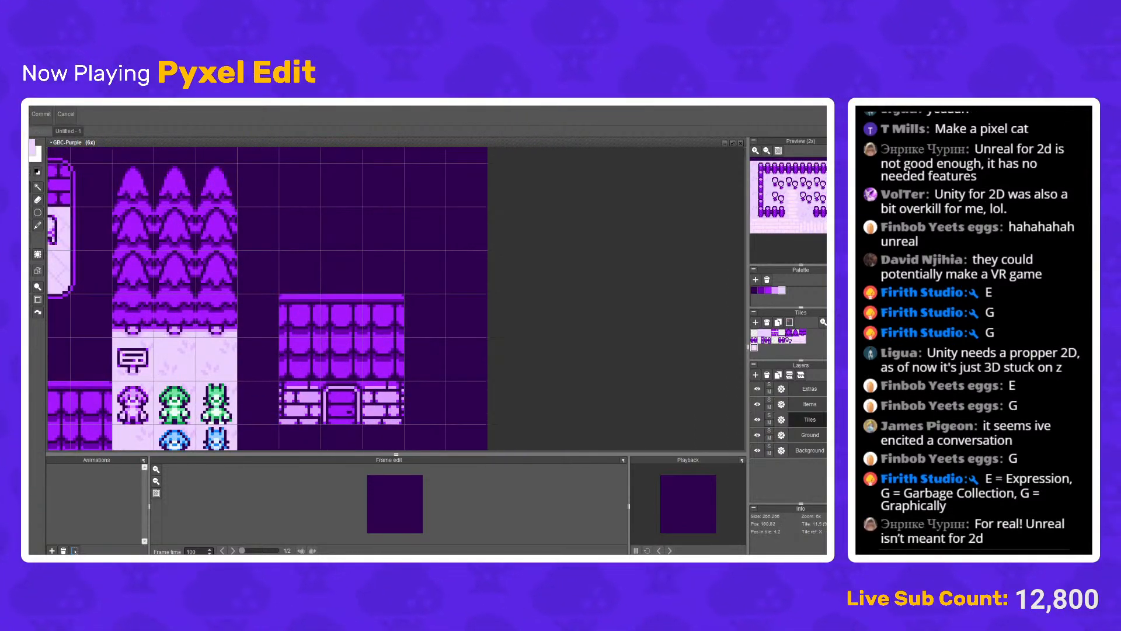
pyautogui.moveTo(266, 268)
pyautogui.mouseDown()
pyautogui.moveTo(432, 403)
pyautogui.moveTo(457, 409)
pyautogui.moveTo(416, 332)
pyautogui.mouseUp()
pyautogui.press('Return')
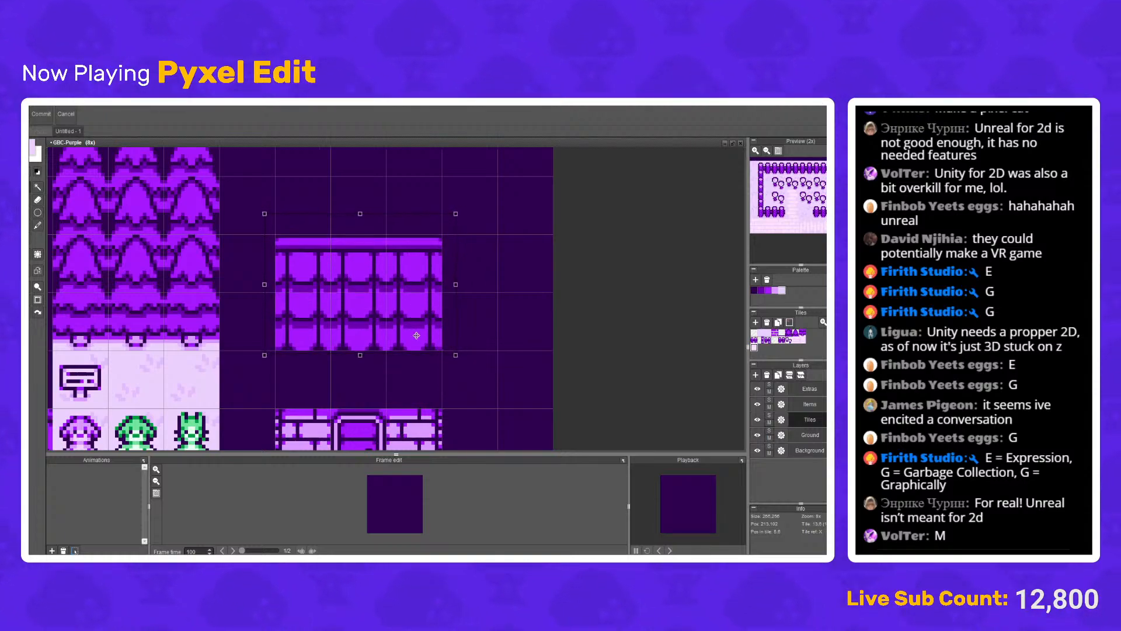
# Step: Duplicate the brick wall tile right of the door into the gap directly above it, under the raised roof
pyautogui.scroll(1, 475, 376)
pyautogui.moveTo(468, 429); pyautogui.dragTo(386, 339)
pyautogui.scroll(-1, 464, 352)
pyautogui.moveTo(424, 396); pyautogui.dragTo(420, 334)
pyautogui.hotkey('ctrl', 'd')
pyautogui.scroll(-3, 420, 334)
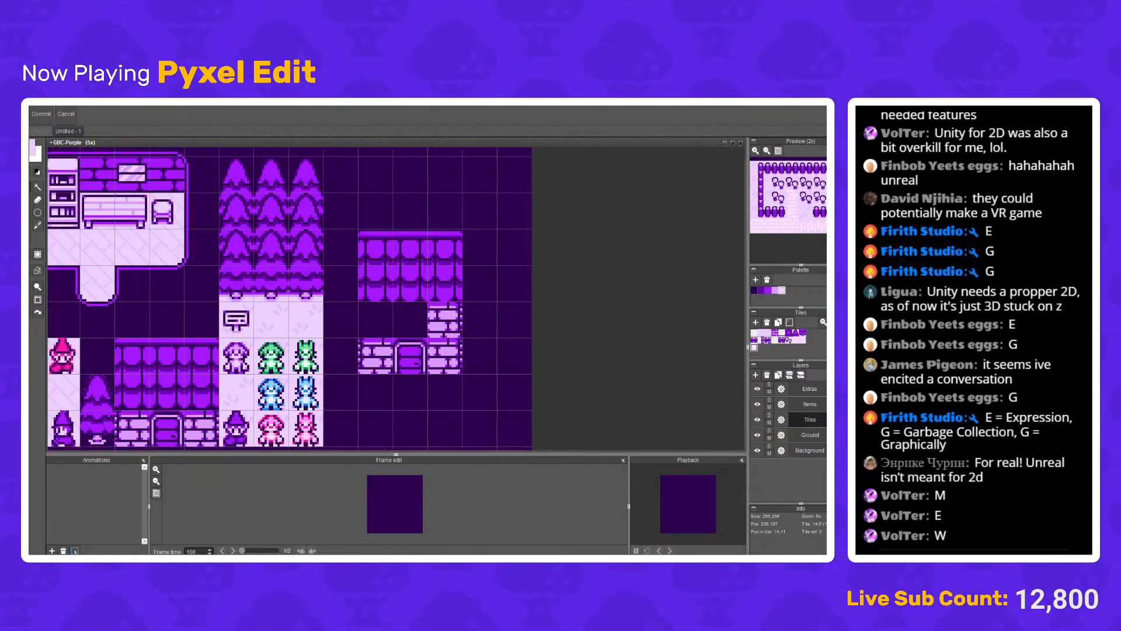
pyautogui.scroll(4, 488, 339)
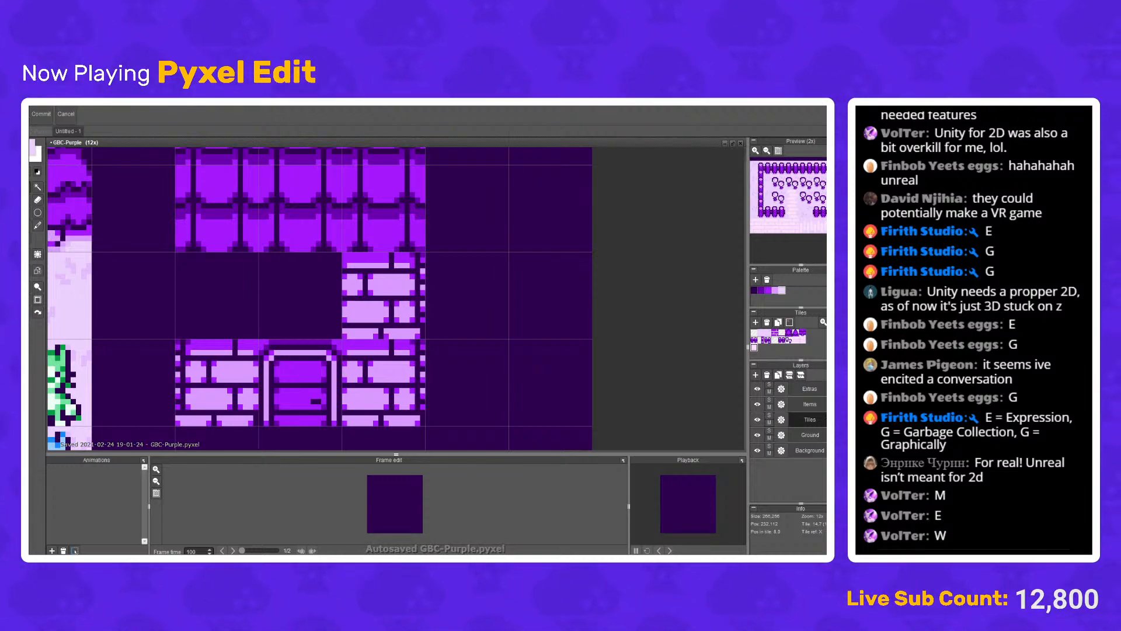
pyautogui.scroll(4, 399, 330)
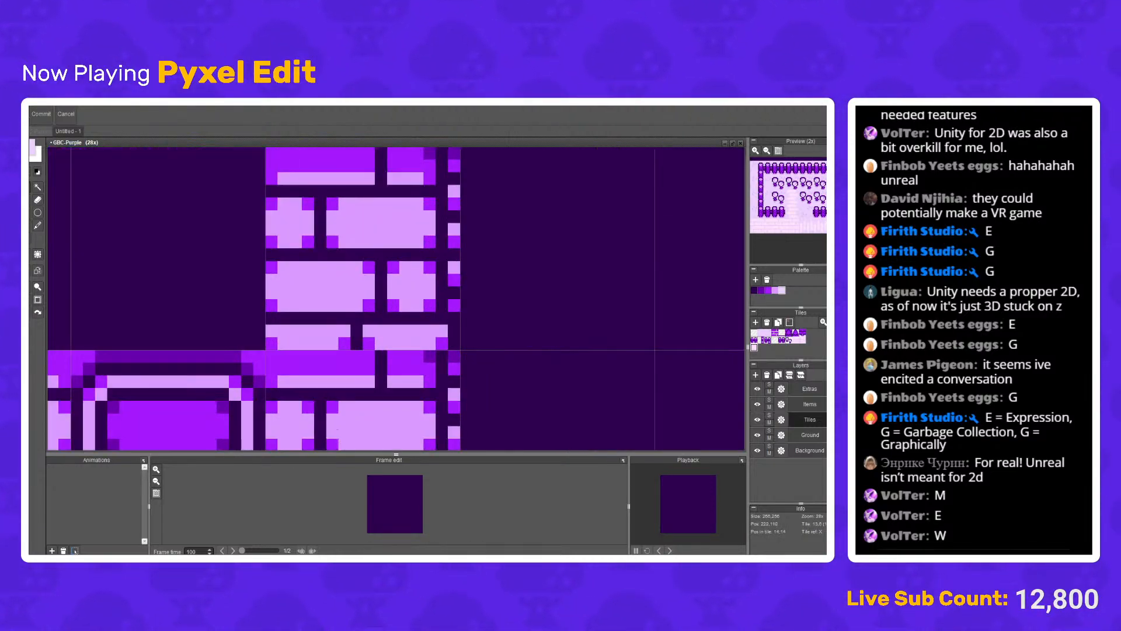
pyautogui.press('Return')
# Step: Sample colours from the upper brick tile and touch up the pixels along its outer edge
pyautogui.scroll(-2, 279, 273)
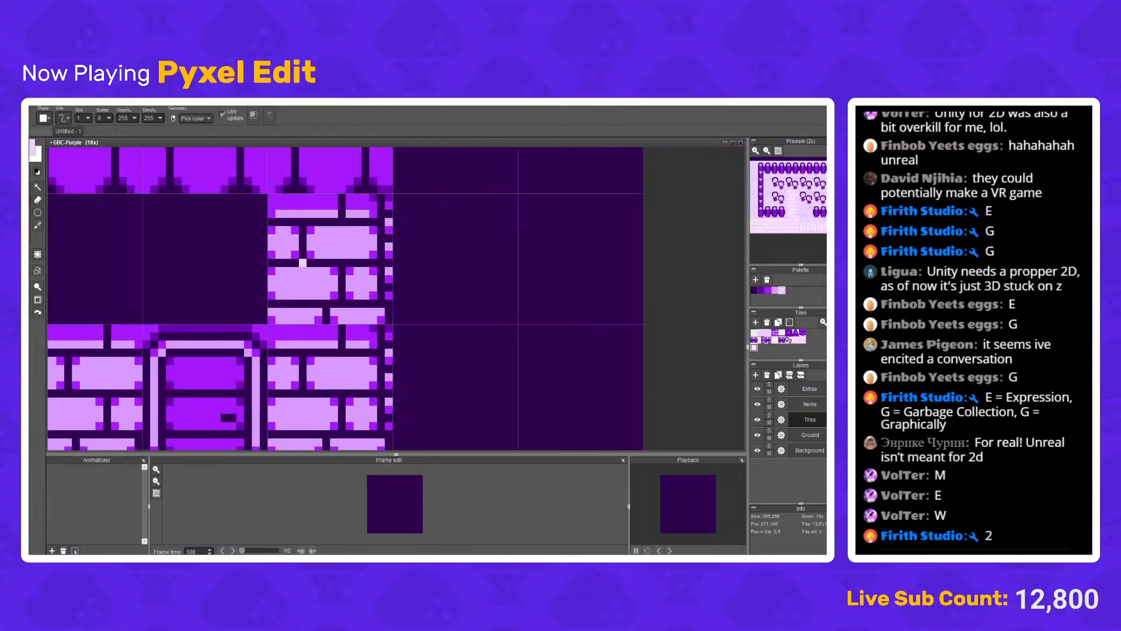
pyautogui.scroll(-2, 369, 255)
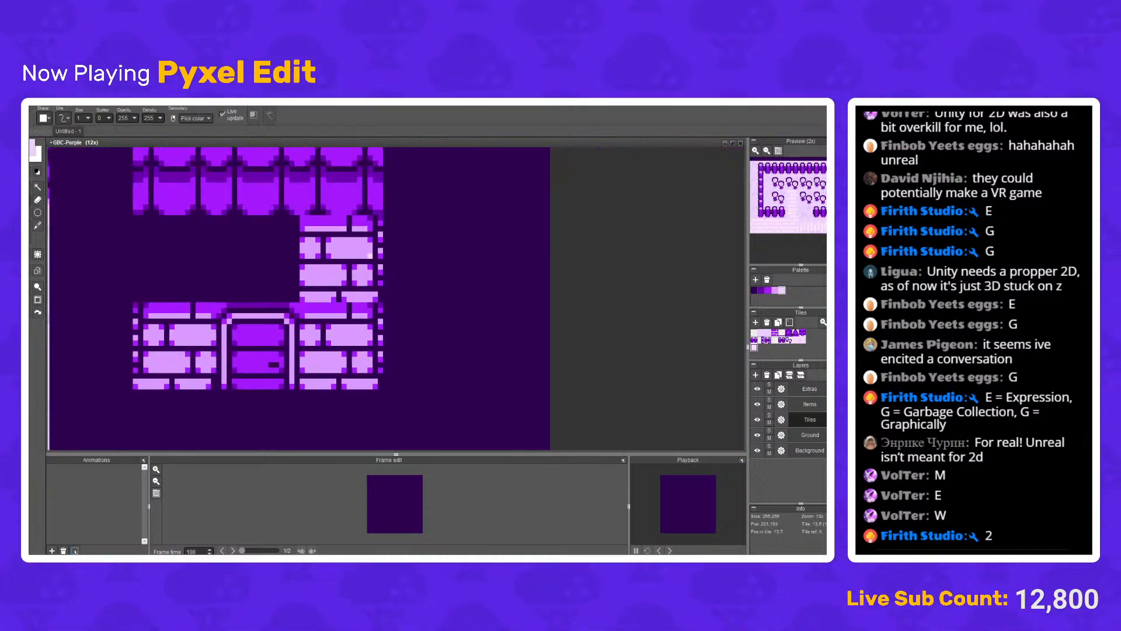
pyautogui.scroll(1, 360, 286)
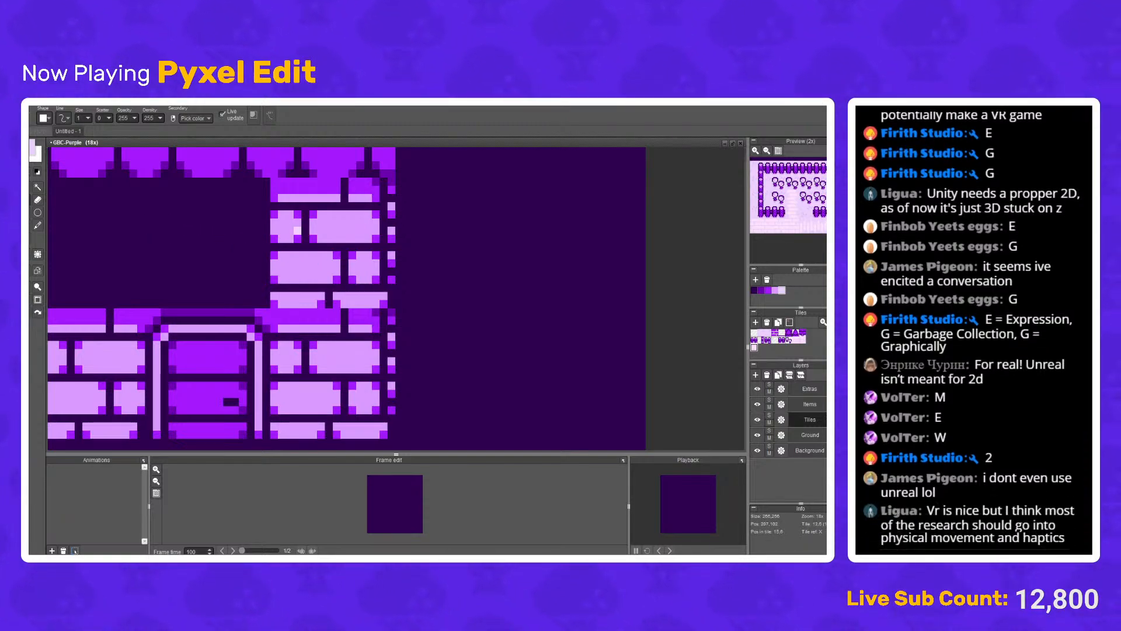
pyautogui.scroll(-4, 297, 230)
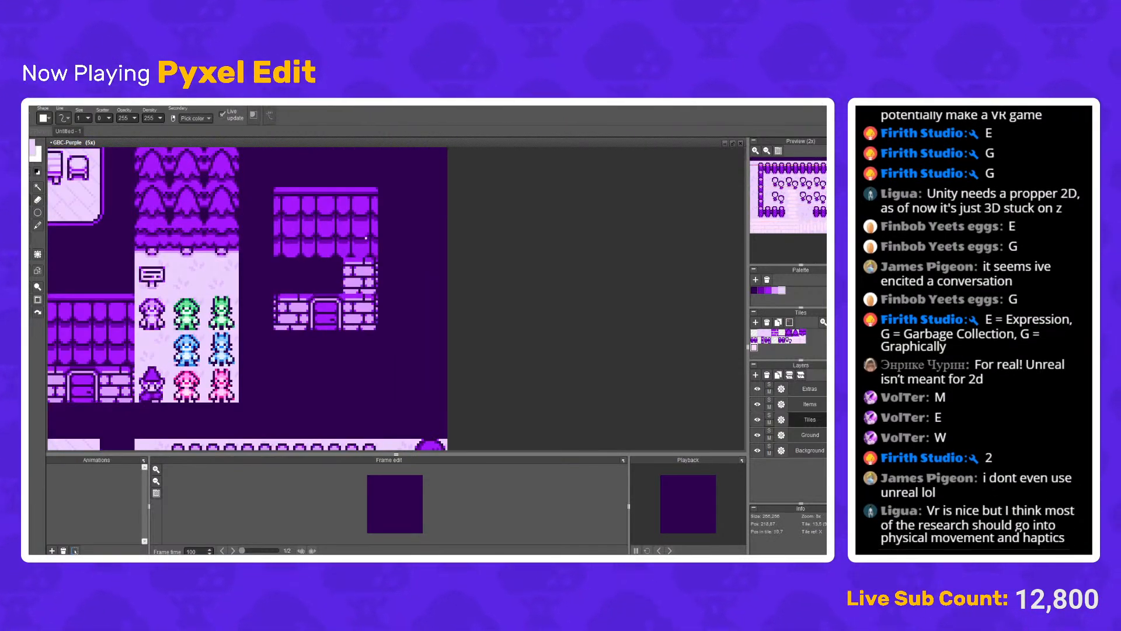
pyautogui.scroll(2, 366, 231)
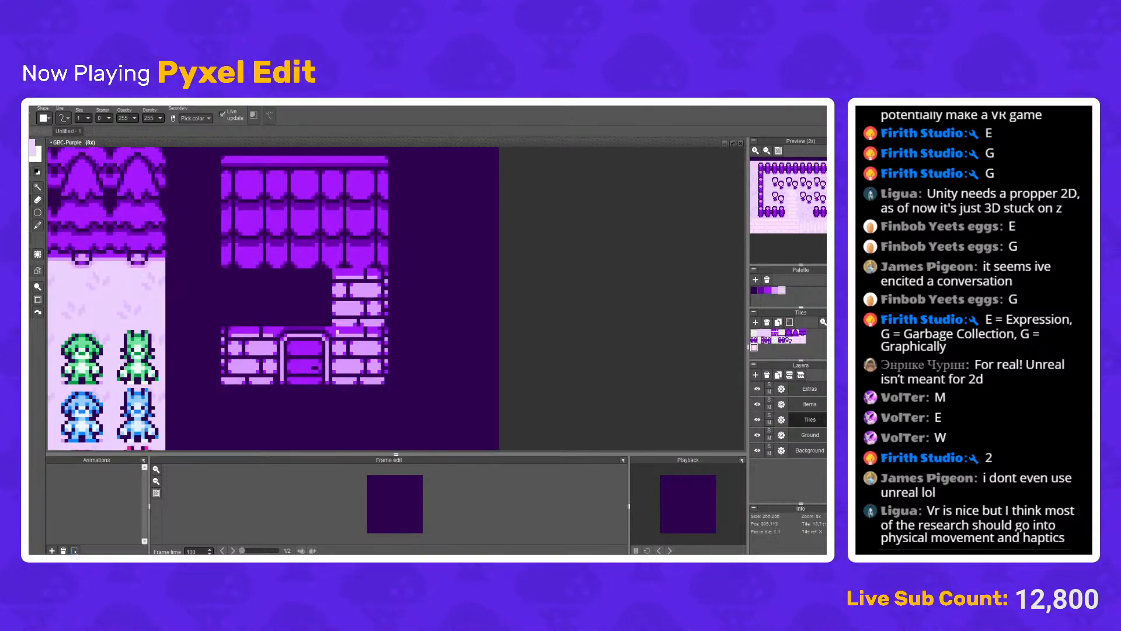
pyautogui.scroll(5, 371, 322)
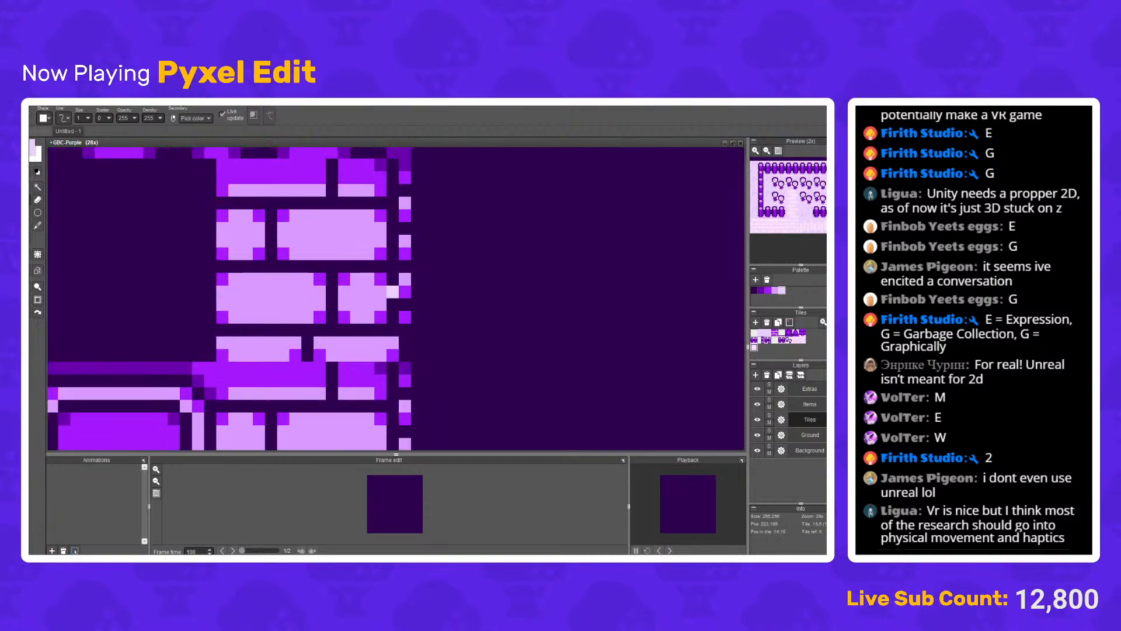
pyautogui.rightClick(404, 279)
pyautogui.click(405, 317)
pyautogui.rightClick(404, 291)
pyautogui.click(405, 342)
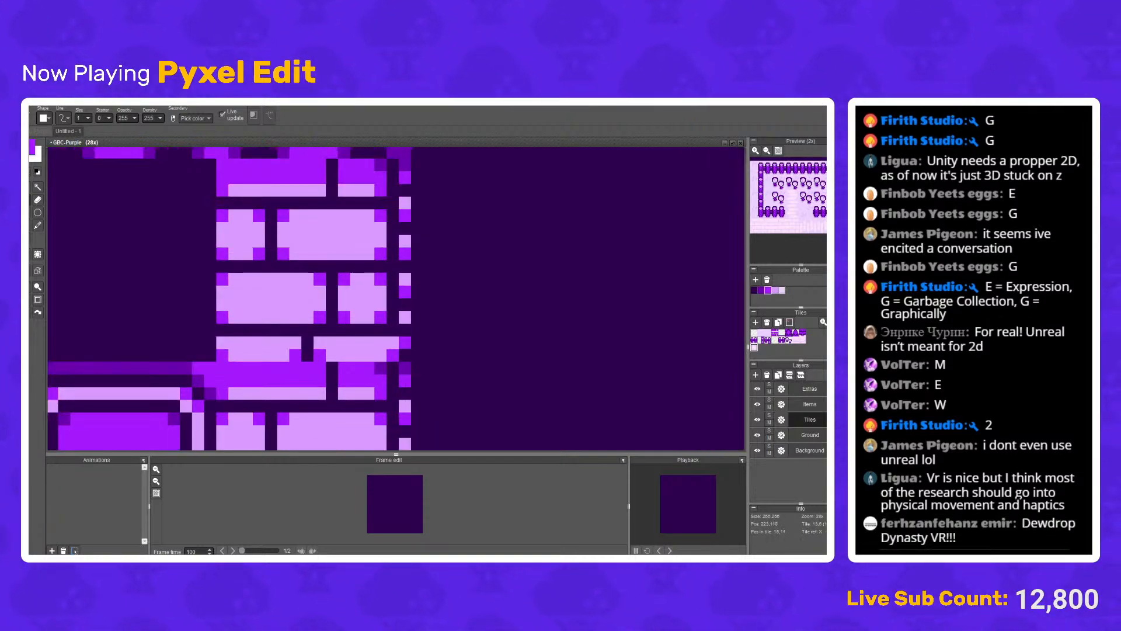
# Step: Examine how the added brick tile lines up with the roof and the wall below it
pyautogui.scroll(-3, 409, 327)
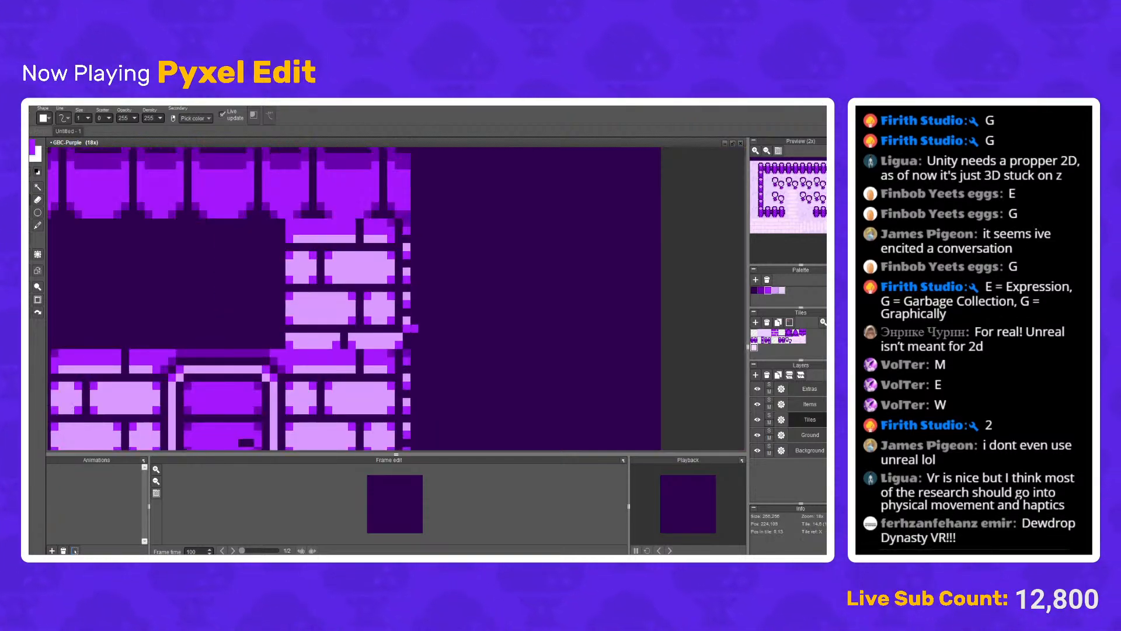
pyautogui.scroll(1, 410, 270)
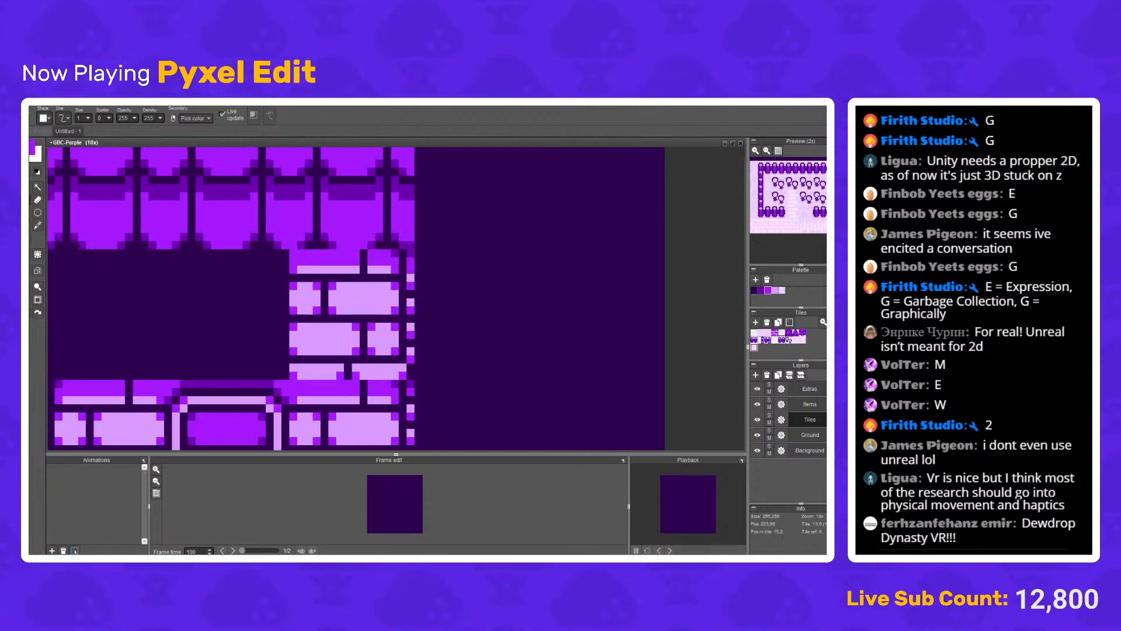
pyautogui.scroll(1, 426, 351)
pyautogui.scroll(1, 435, 289)
pyautogui.scroll(3, 407, 292)
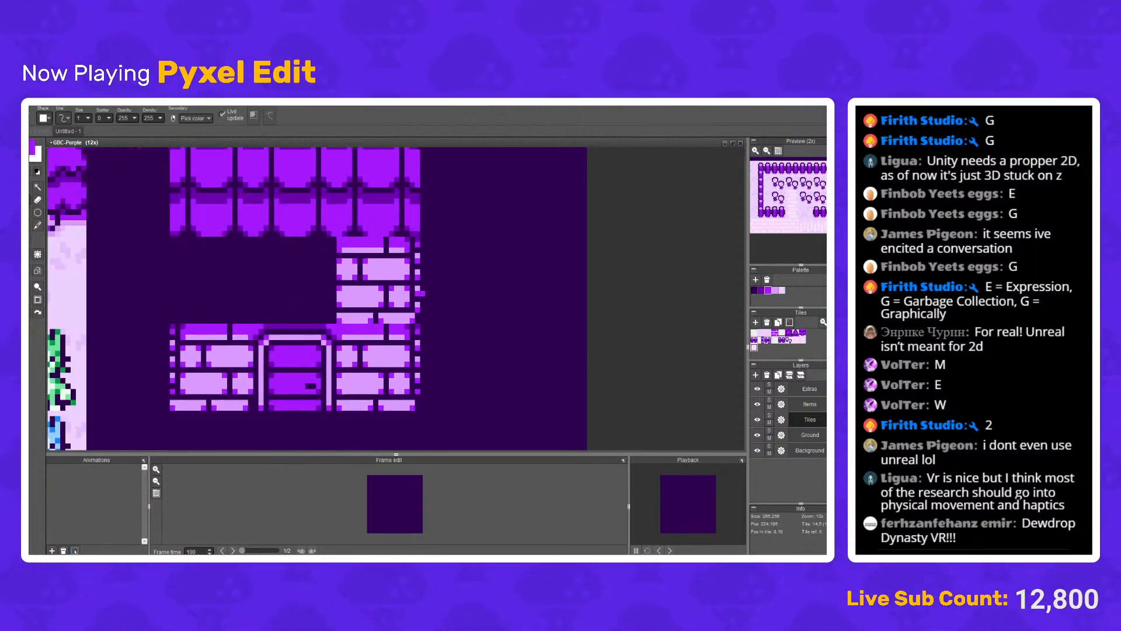
pyautogui.scroll(-3, 362, 275)
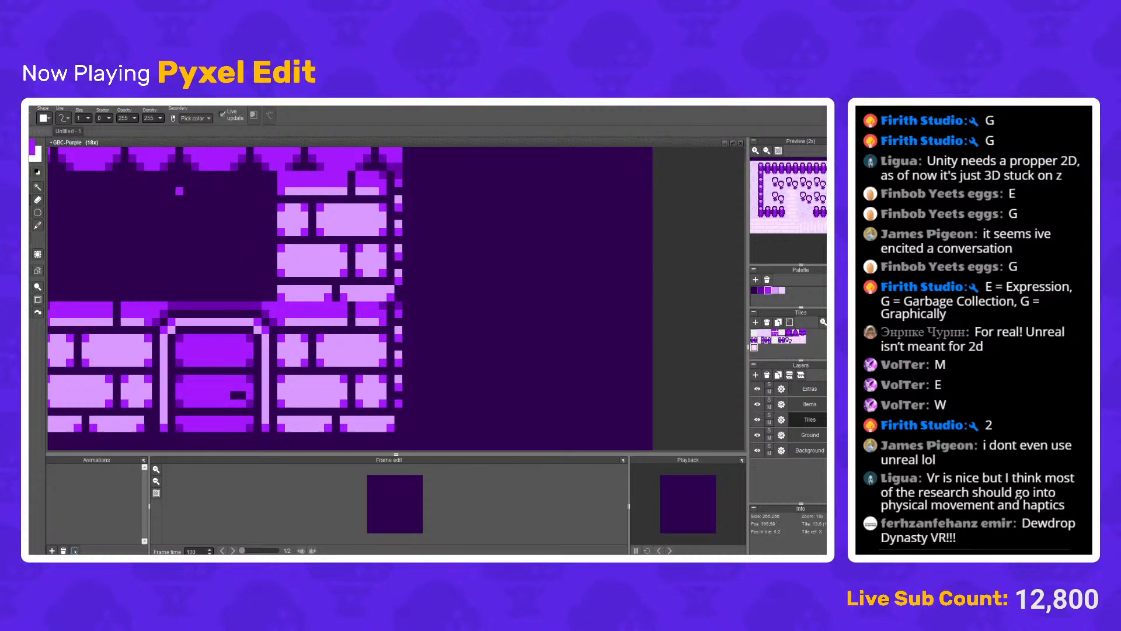
pyautogui.hotkey('ctrl', 't')
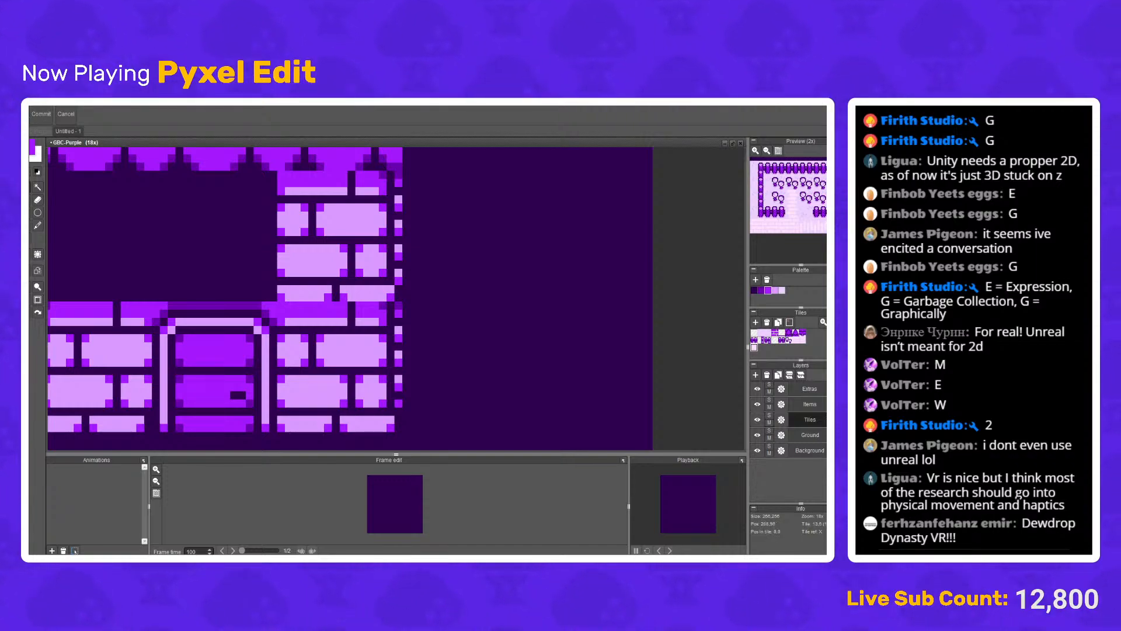
pyautogui.moveTo(410, 292); pyautogui.dragTo(391, 311)
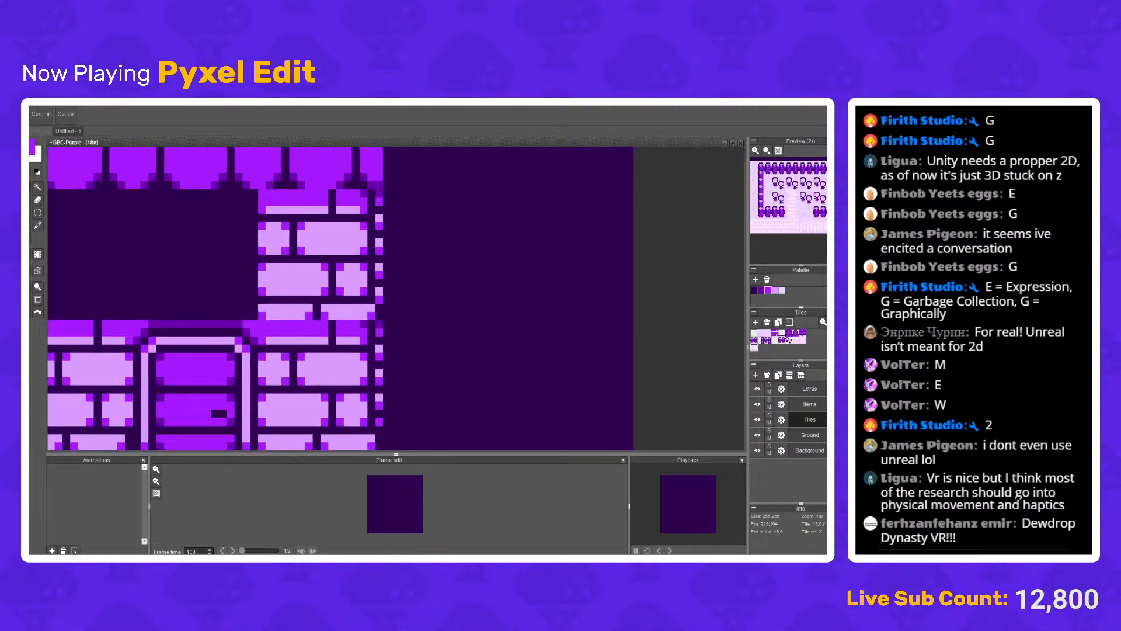
pyautogui.scroll(-2, 397, 227)
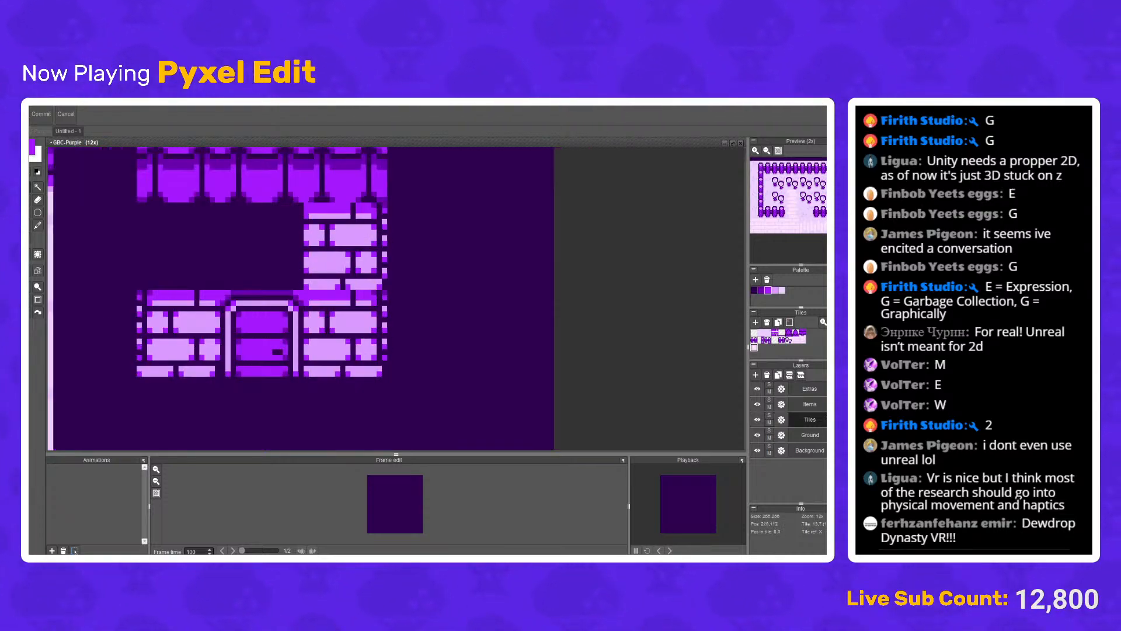
# Step: Sample the light brick colour and paint over the dark band and gaps of the wide brick at the right wall's storey seam
pyautogui.scroll(2, 332, 242)
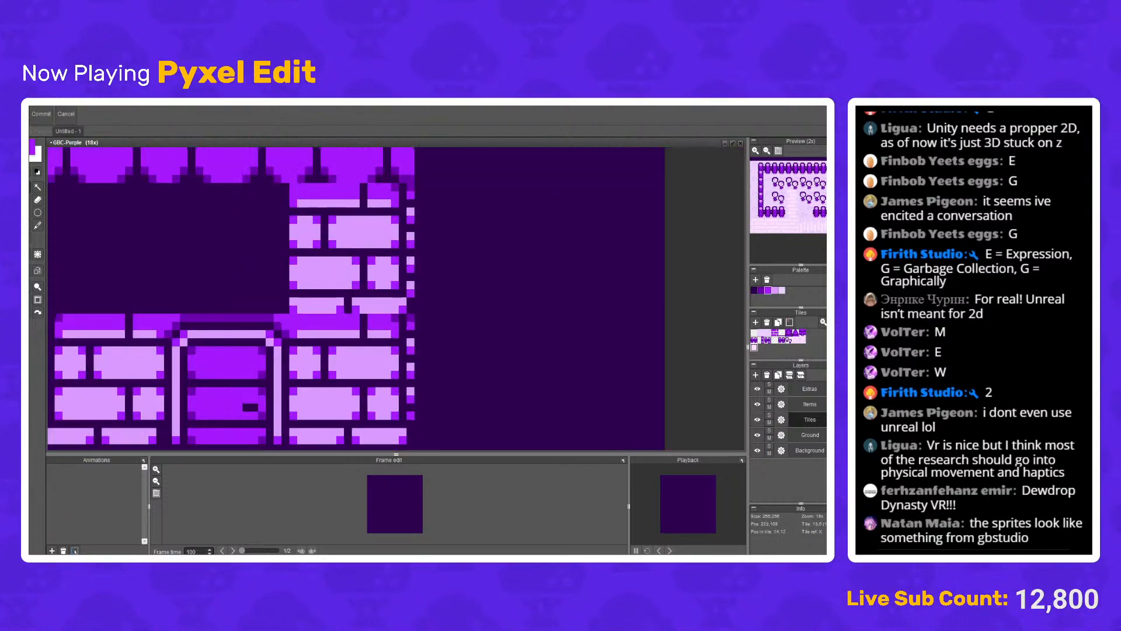
pyautogui.scroll(2, 426, 325)
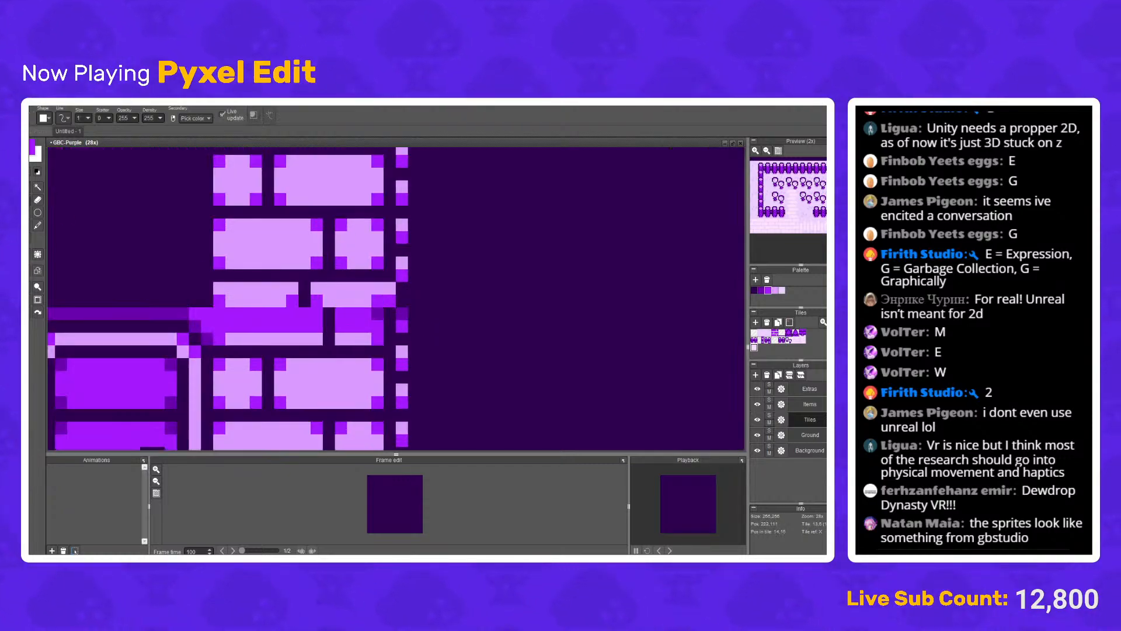
pyautogui.keyDown('alt'); pyautogui.click(268, 338); pyautogui.keyUp('alt')
pyautogui.moveTo(231, 326)
pyautogui.mouseDown()
pyautogui.moveTo(317, 313)
pyautogui.moveTo(256, 326)
pyautogui.moveTo(268, 326)
pyautogui.mouseUp()
pyautogui.click(329, 313)
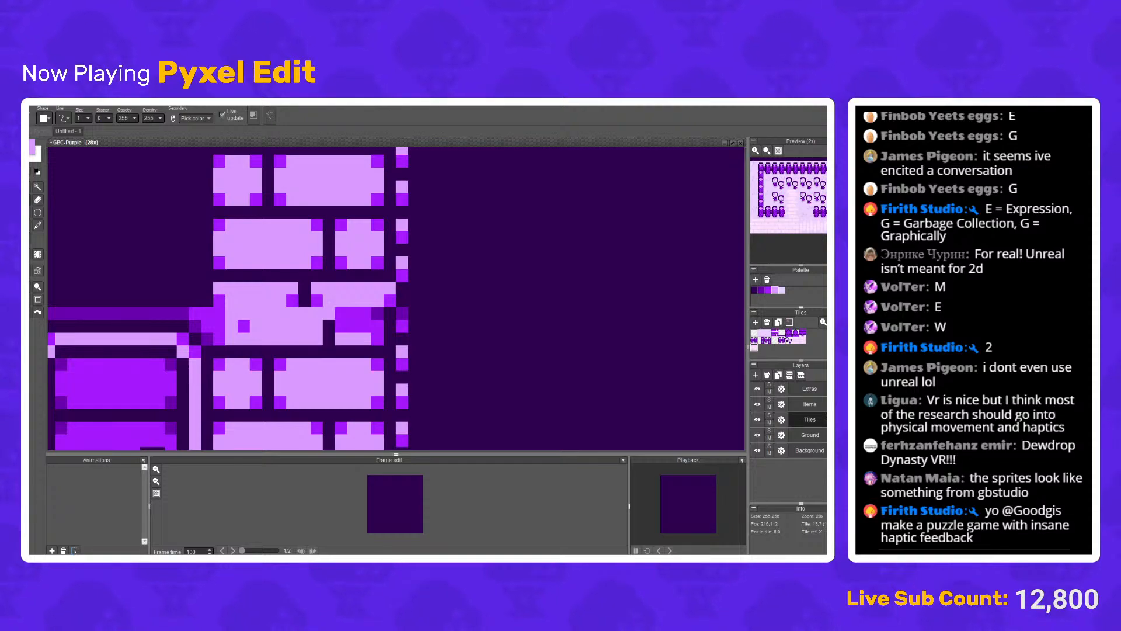
pyautogui.hotkey('ctrl', 'z')
pyautogui.moveTo(316, 288); pyautogui.dragTo(292, 301)
pyautogui.click(243, 326)
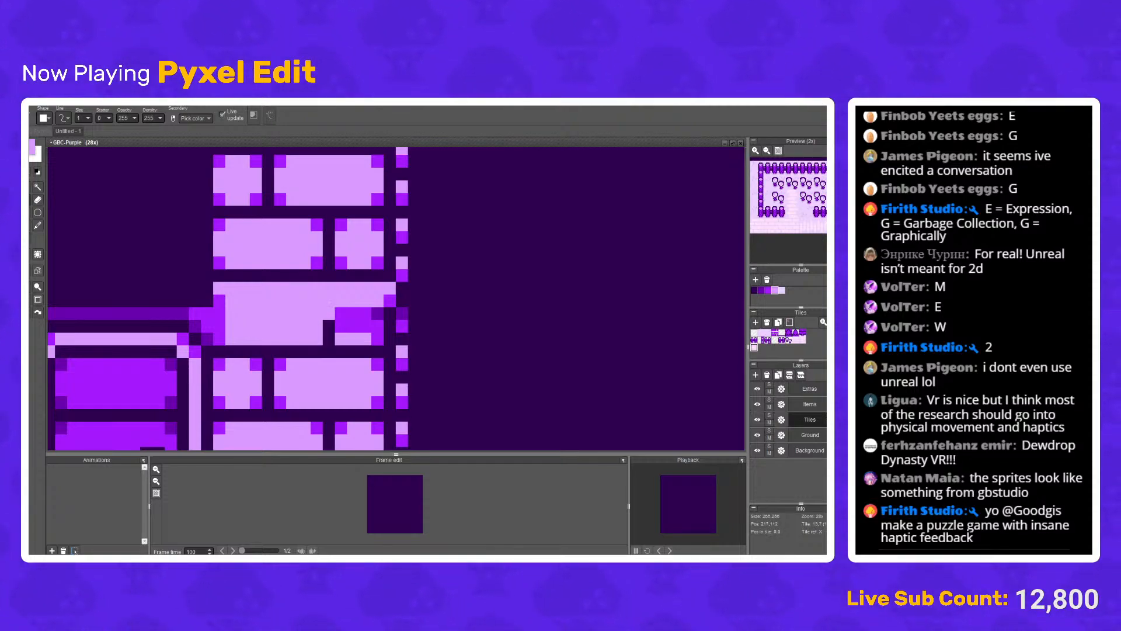
# Step: Extend the vertical mortar line through the right wall's storey seam and fill the narrow brick beside it with the light colour
pyautogui.press('e')
pyautogui.click(330, 288)
pyautogui.press('b')
pyautogui.click(342, 313)
pyautogui.moveTo(366, 314)
pyautogui.mouseDown()
pyautogui.moveTo(376, 338)
pyautogui.moveTo(353, 319)
pyautogui.moveTo(390, 313)
pyautogui.mouseUp()
pyautogui.press('e')
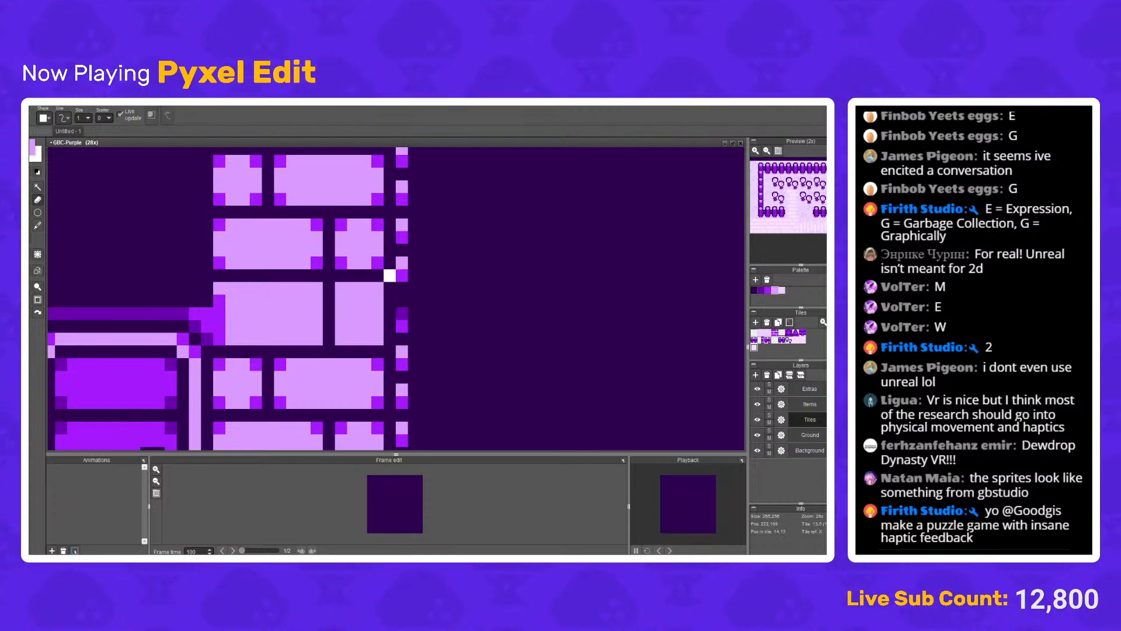
# Step: Shade the corners of the new seam bricks in mid purple and repaint the wide brick's door-side edge in the light colour
pyautogui.scroll(-3, 425, 313)
pyautogui.scroll(2, 426, 309)
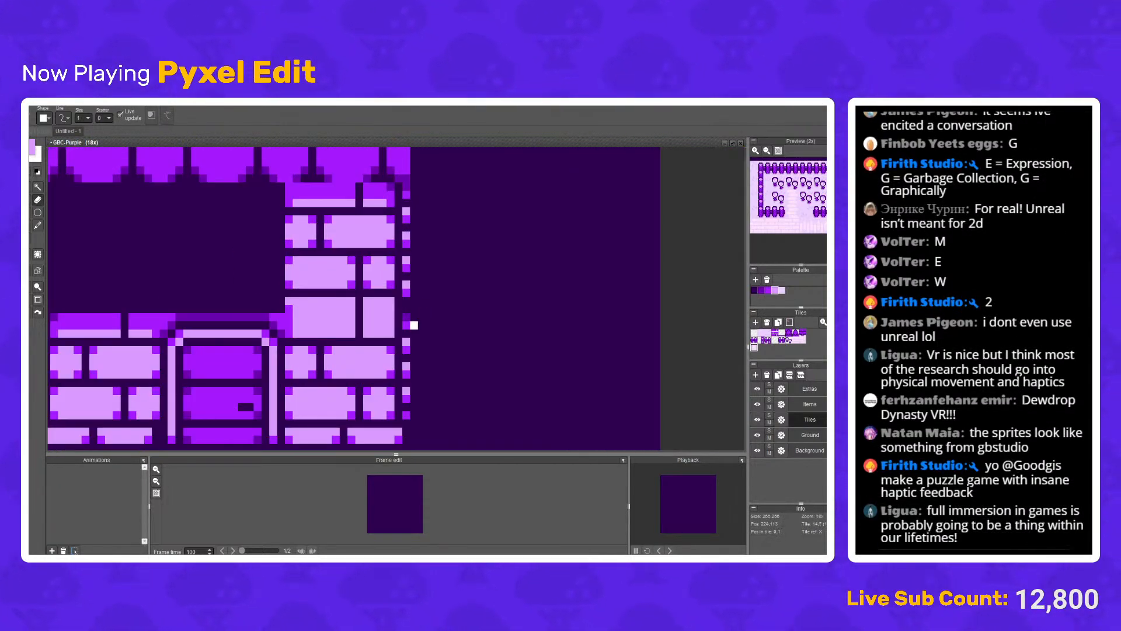
pyautogui.scroll(2, 414, 317)
pyautogui.press('b')
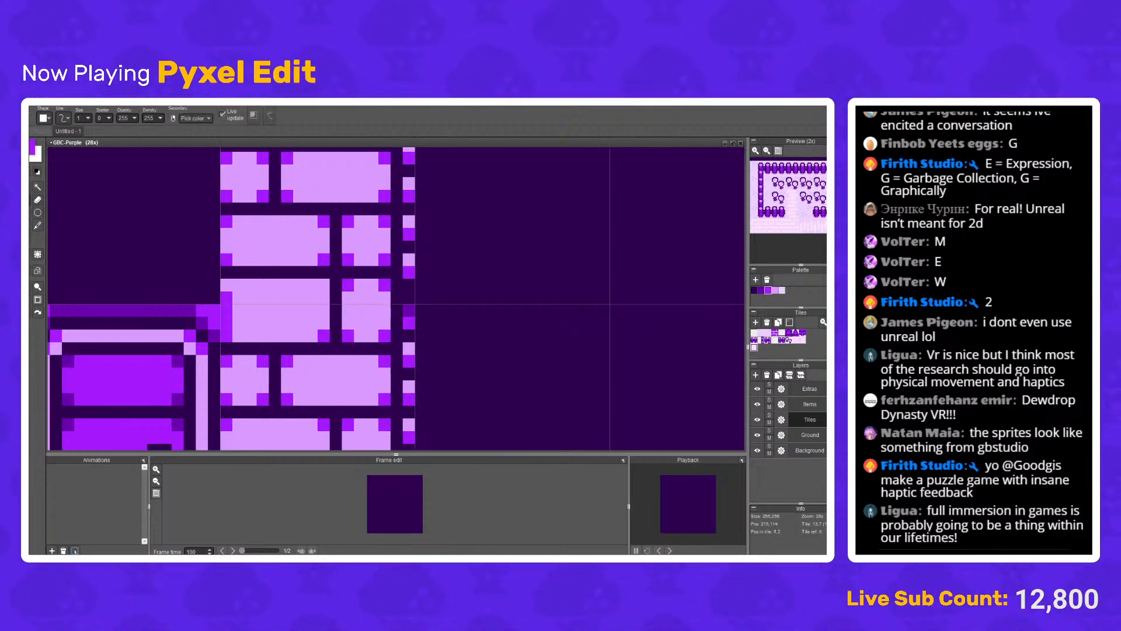
pyautogui.keyDown('alt'); pyautogui.click(251, 298); pyautogui.keyUp('alt')
pyautogui.moveTo(226, 310); pyautogui.dragTo(226, 322)
pyautogui.scroll(-4, 397, 298)
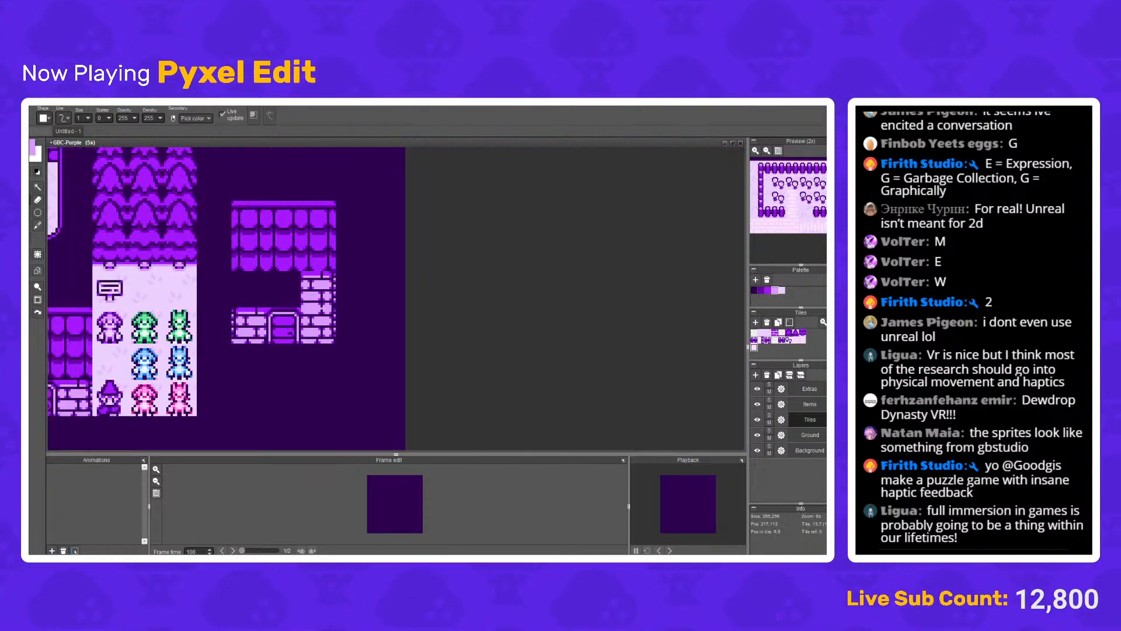
# Step: Repaint the outer edge pixels of the right wall around the storey seam with the sampled light and mid purple brick colours
pyautogui.scroll(2, 397, 298)
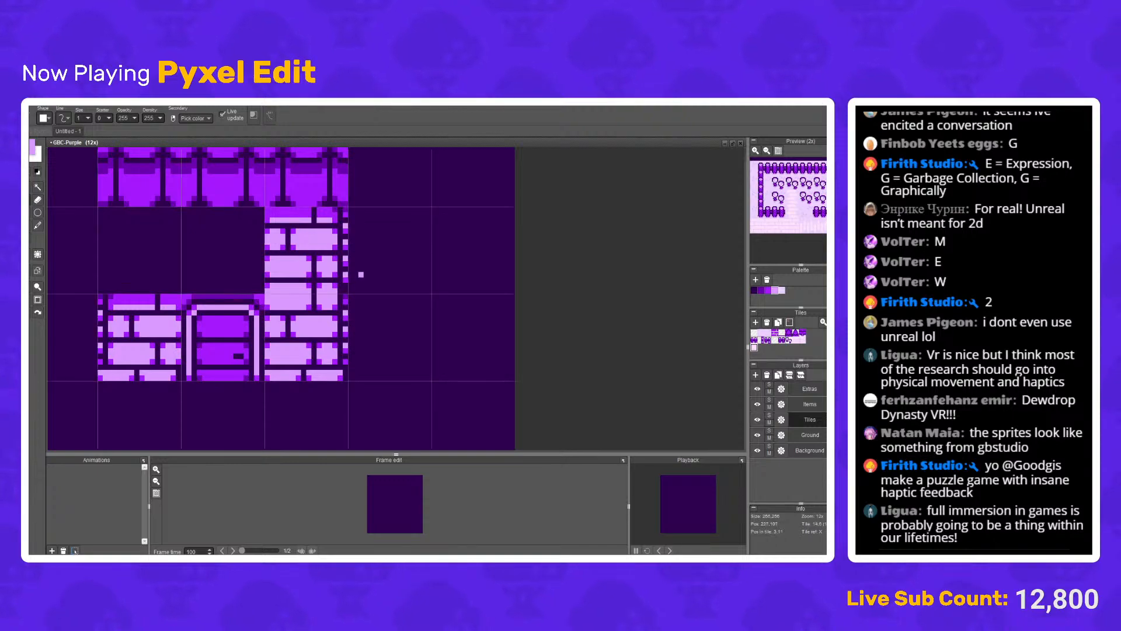
pyautogui.scroll(2, 366, 296)
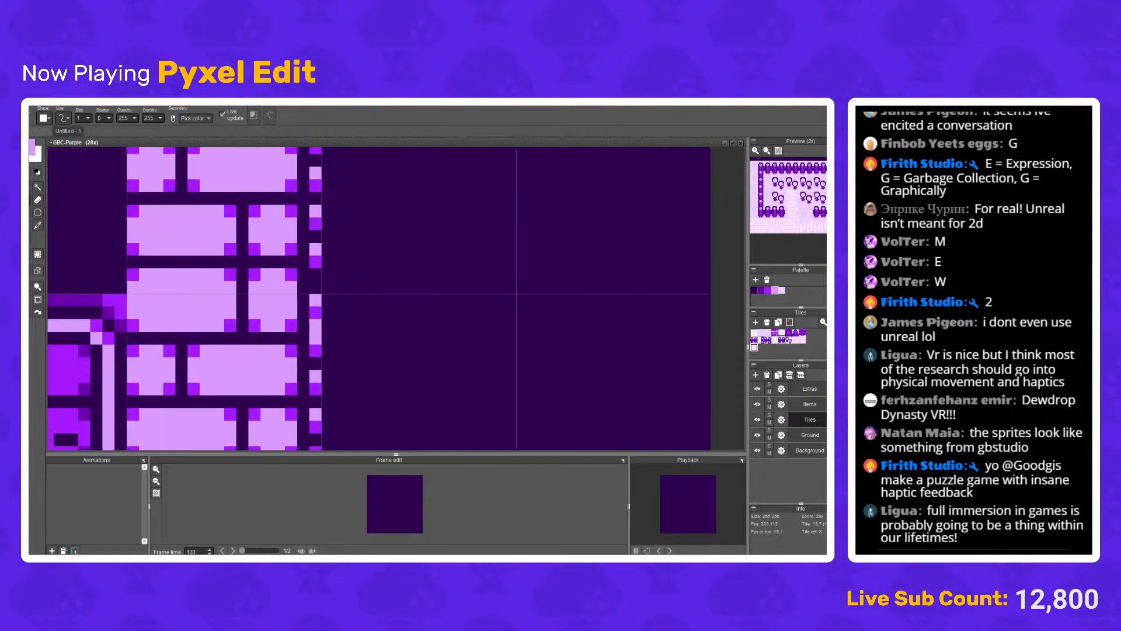
pyautogui.keyDown('alt'); pyautogui.click(315, 351); pyautogui.keyUp('alt')
pyautogui.scroll(-2, 330, 295)
pyautogui.scroll(1, 335, 295)
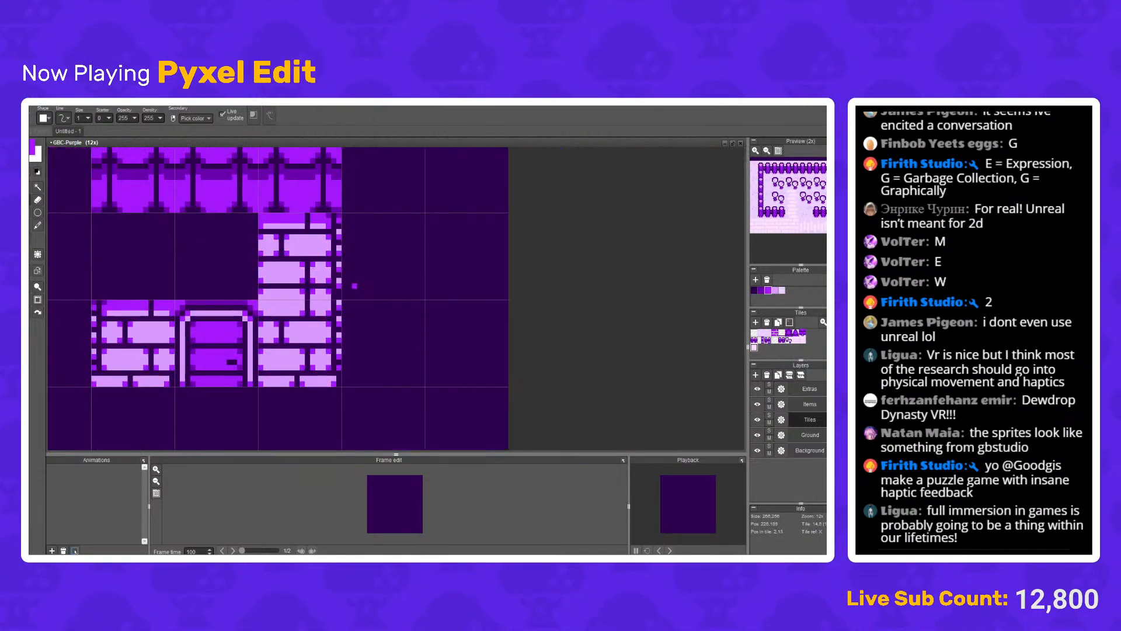
pyautogui.scroll(1, 339, 293)
pyautogui.scroll(1, 339, 293)
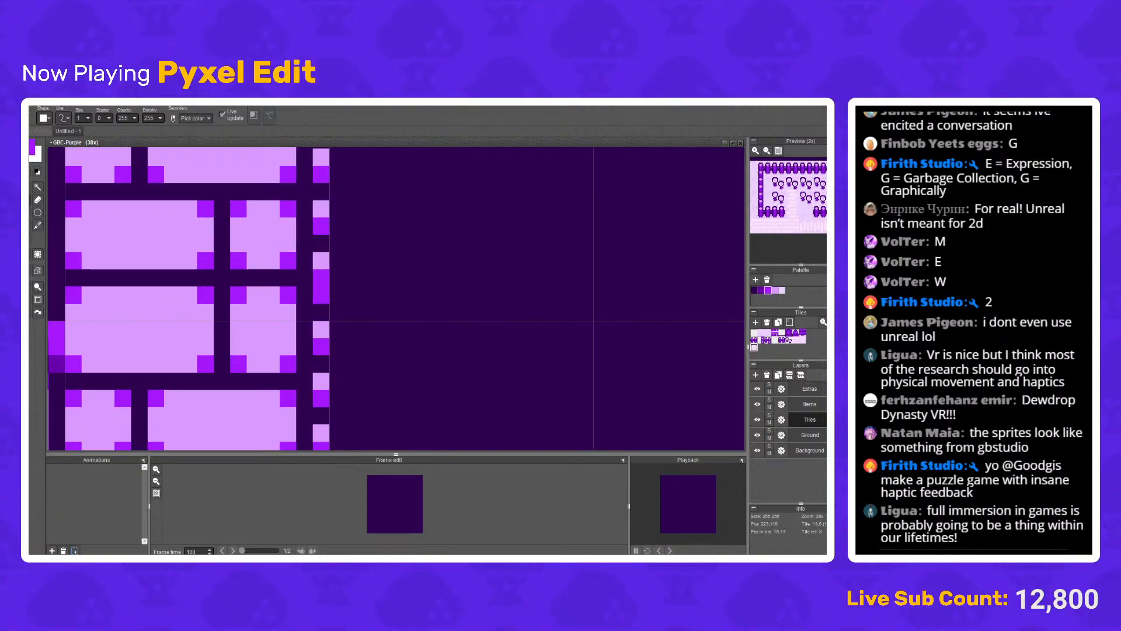
pyautogui.click(321, 295)
pyautogui.rightClick(322, 261)
pyautogui.click(321, 278)
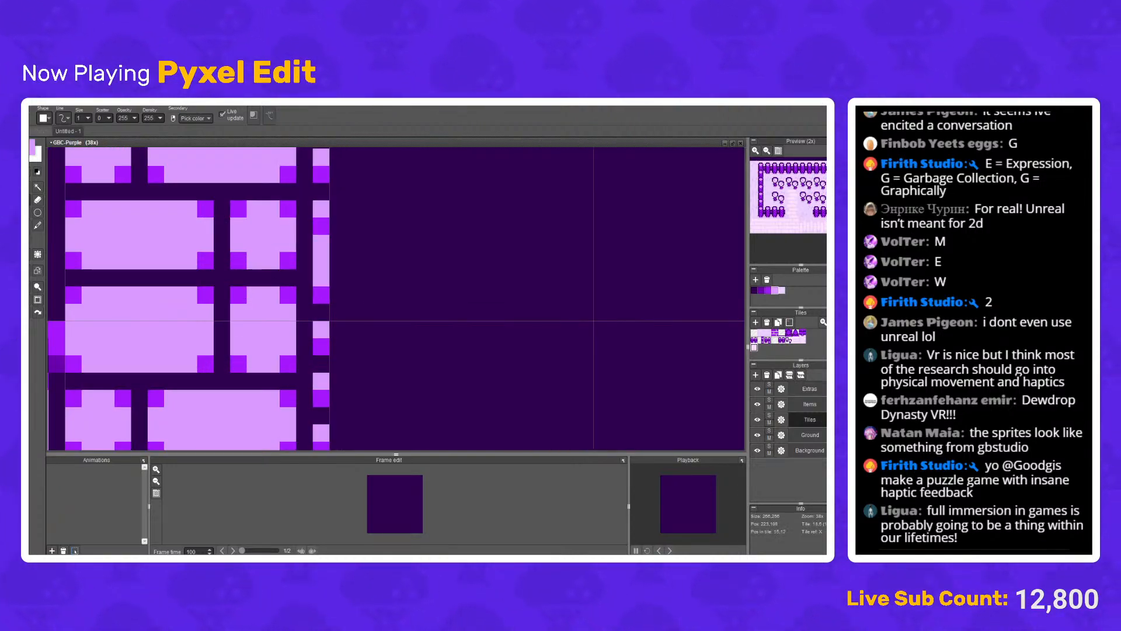
# Step: Erase mortar gaps along the right wall's outer edge just above the seam and repaint the edge bricks with sampled colours
pyautogui.press('e')
pyautogui.click(321, 261)
pyautogui.moveTo(321, 243); pyautogui.dragTo(325, 278)
pyautogui.press('b')
pyautogui.rightClick(326, 261)
pyautogui.click(326, 279)
pyautogui.rightClick(326, 243)
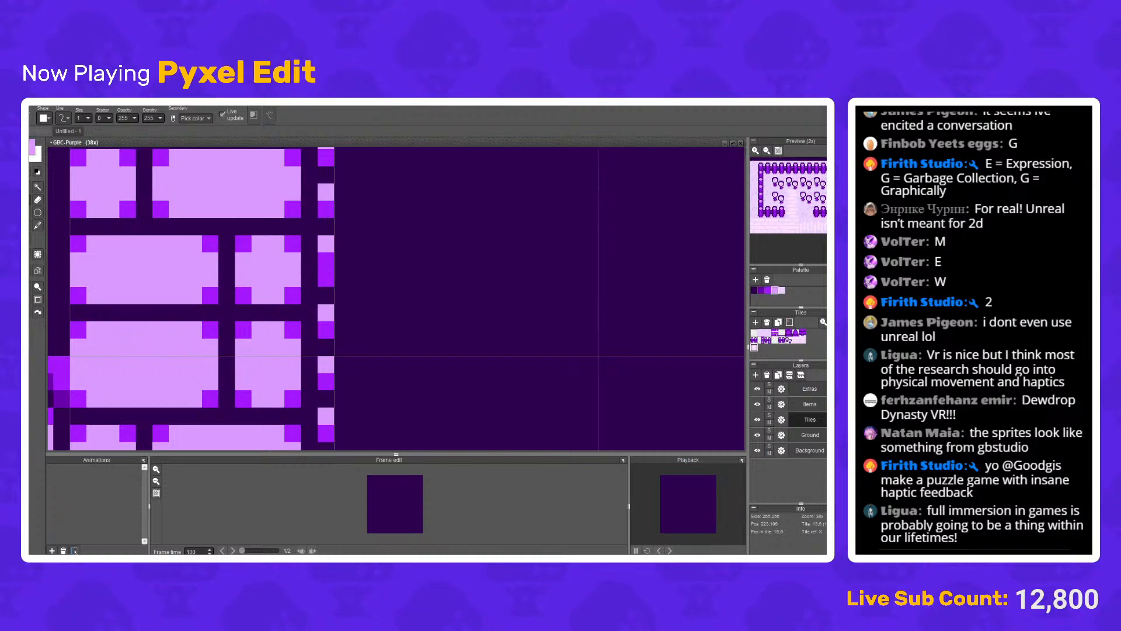
pyautogui.click(326, 261)
# Step: Continue re-spacing the edge bricks up the right wall's outer edge to the roof, erasing gaps and repainting light and mid purple pixels
pyautogui.press('e')
pyautogui.click(326, 243)
pyautogui.moveTo(326, 240); pyautogui.dragTo(332, 277)
pyautogui.press('b')
pyautogui.rightClick(329, 241)
pyautogui.click(328, 258)
pyautogui.rightClick(328, 224)
pyautogui.click(328, 241)
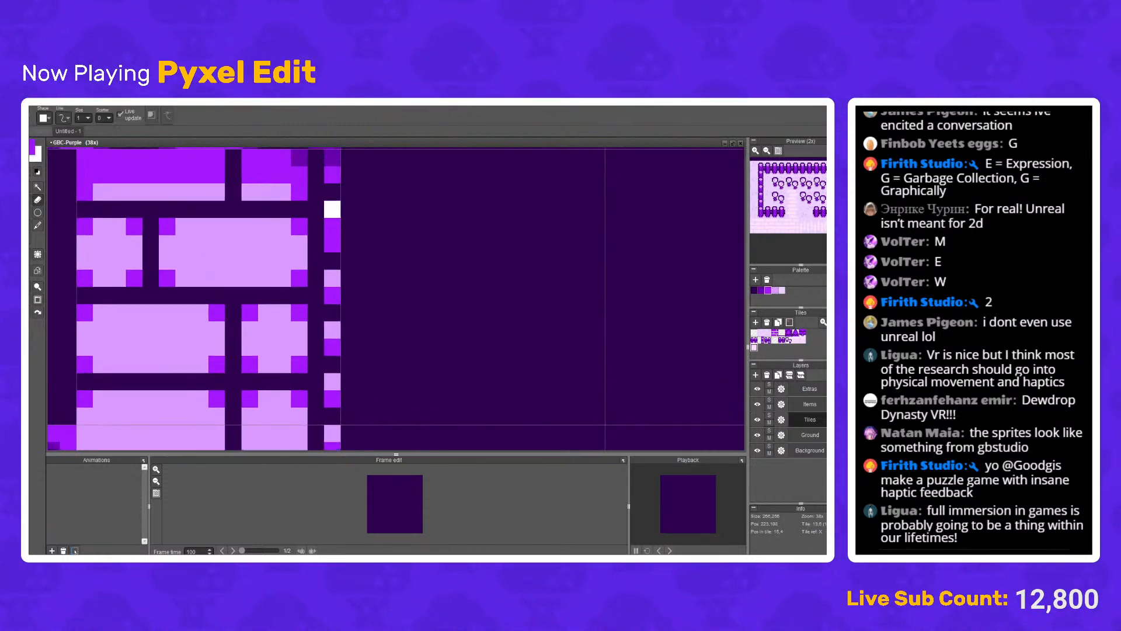
pyautogui.moveTo(332, 174); pyautogui.dragTo(339, 209)
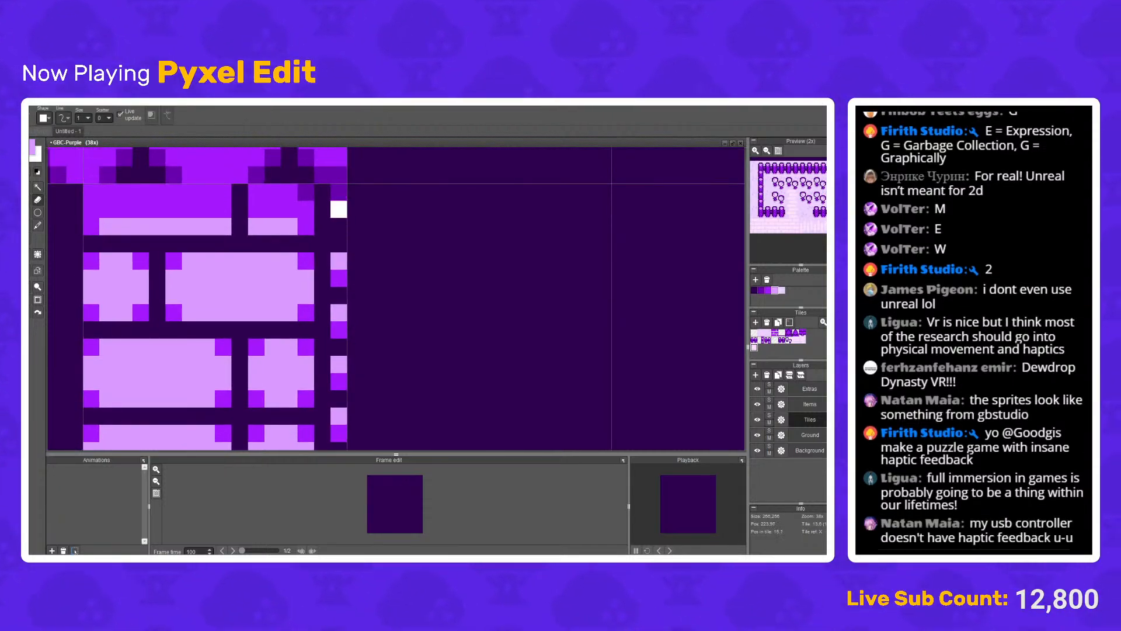
# Step: Copy the upper right brick tile to the gap above the left wall, flip it horizontally and align it with the wall below
pyautogui.scroll(-10, 356, 209)
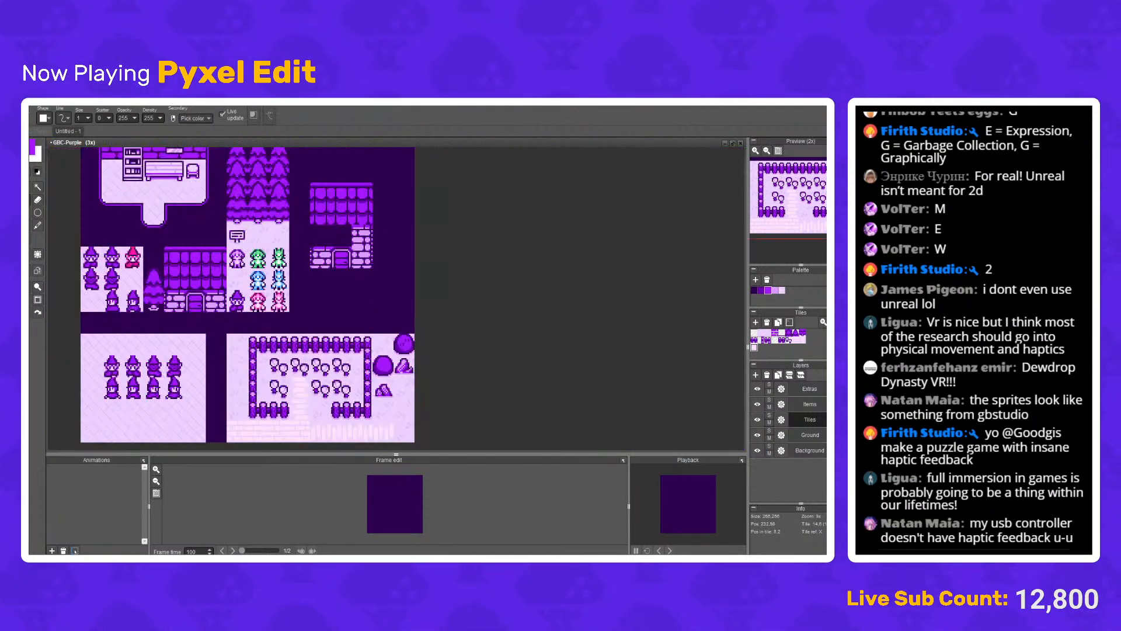
pyautogui.scroll(2, 380, 225)
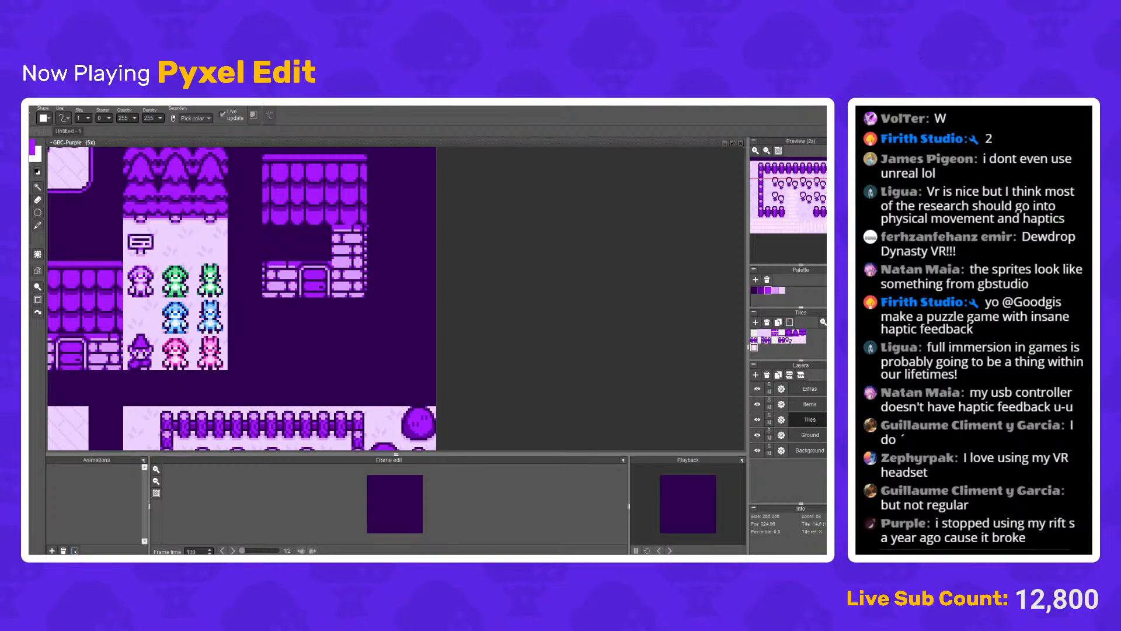
pyautogui.scroll(3, 359, 223)
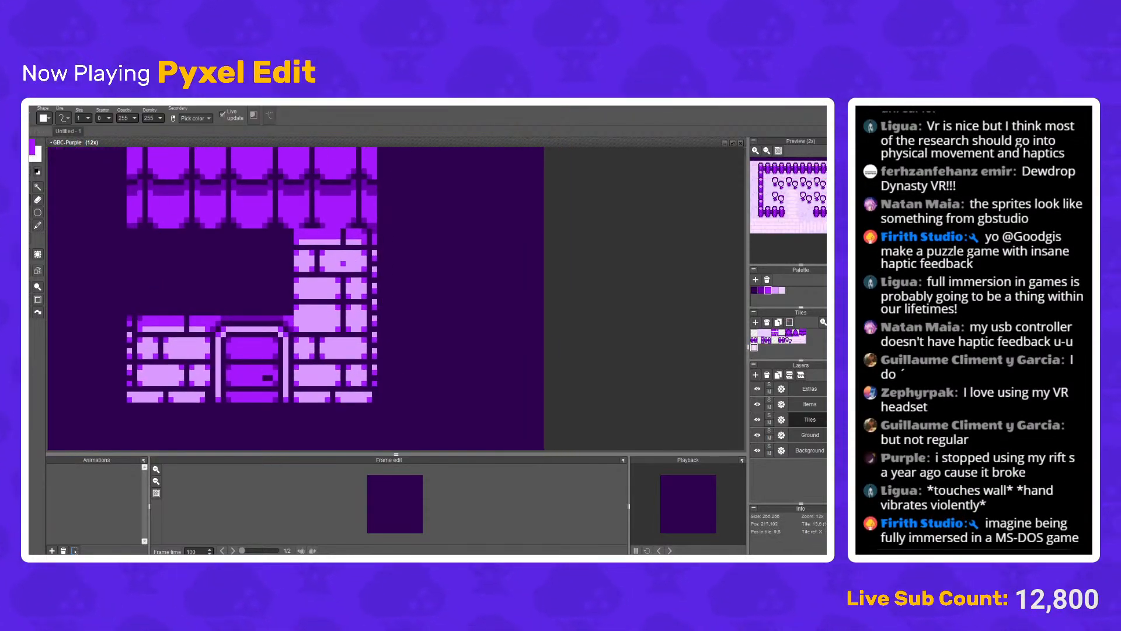
pyautogui.press('g')
pyautogui.press('m')
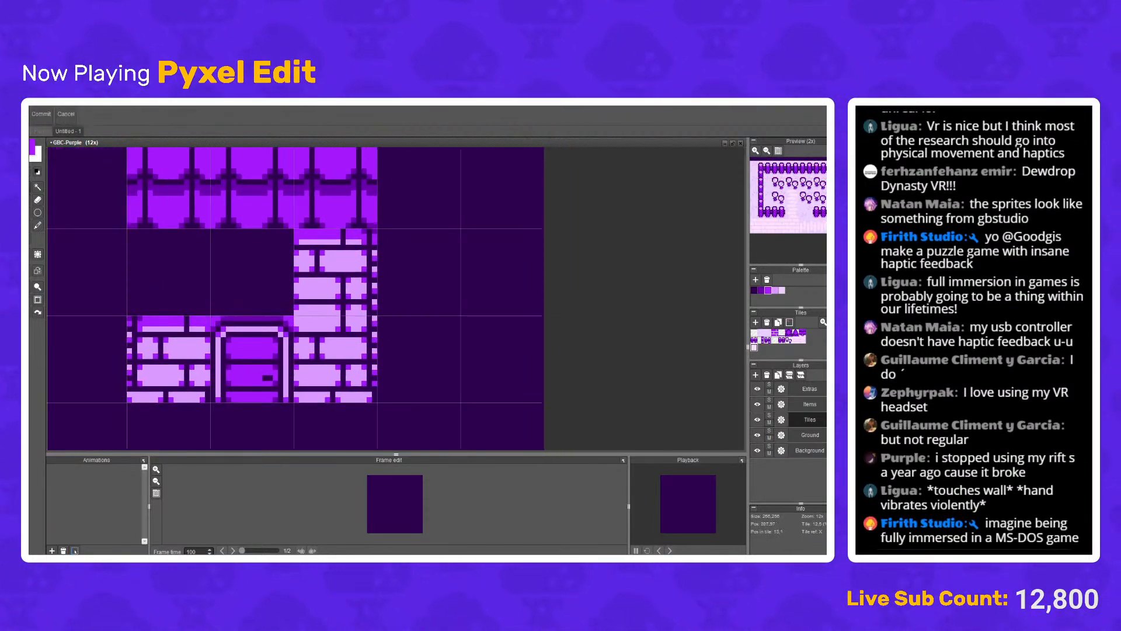
pyautogui.moveTo(299, 251); pyautogui.dragTo(197, 300)
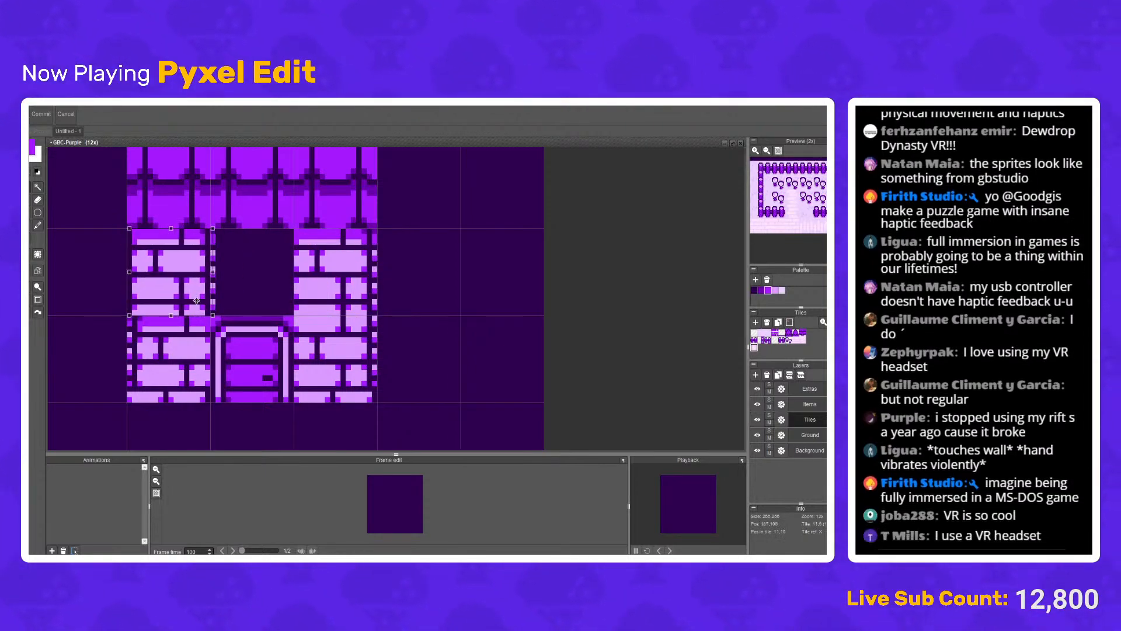
pyautogui.press('g')
pyautogui.press('Right')
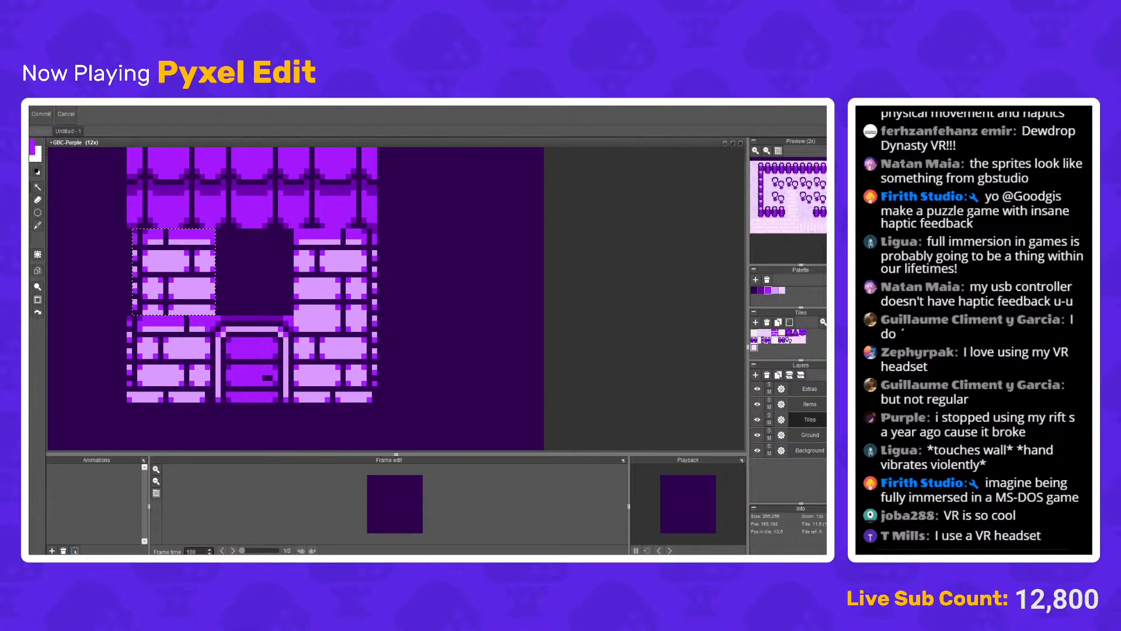
pyautogui.press('Left')
pyautogui.press('Return')
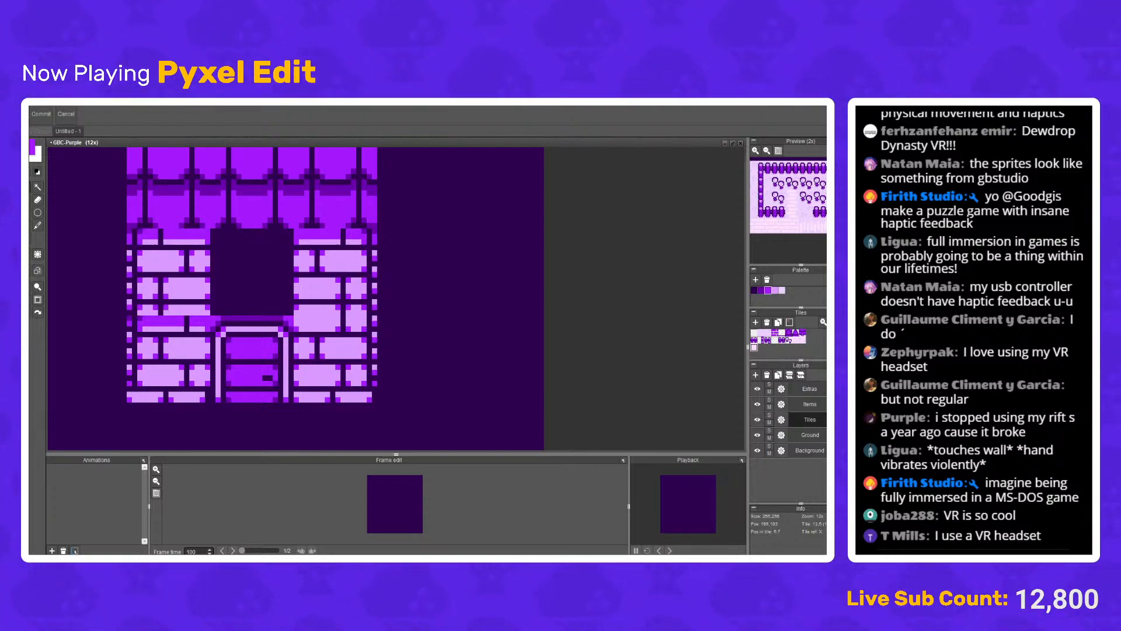
# Step: Paint the dark band at the left wall's storey seam with the sampled light colour to form the wide brick beside the door
pyautogui.press('b')
pyautogui.scroll(1, 191, 312)
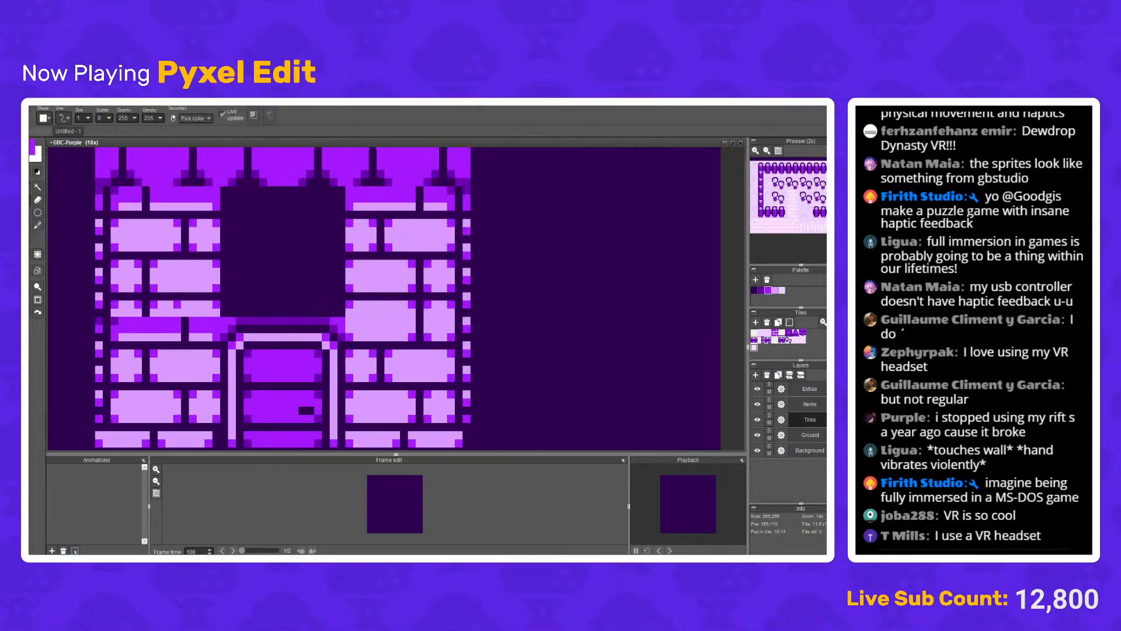
pyautogui.press('g')
pyautogui.scroll(1, 187, 338)
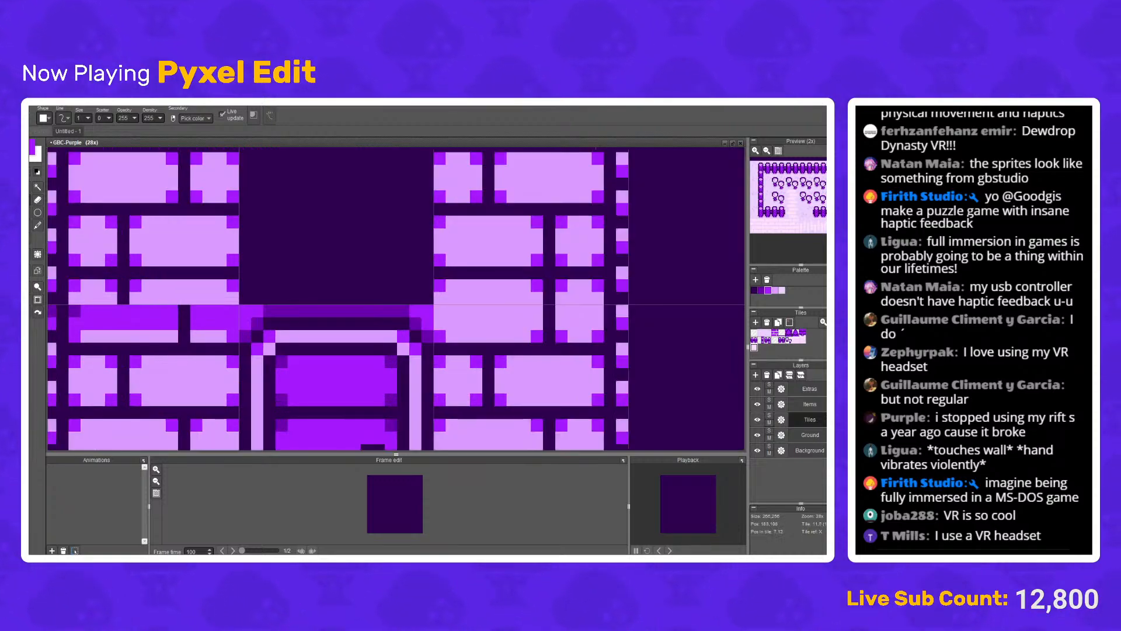
pyautogui.click(135, 336)
pyautogui.rightClick(147, 337)
pyautogui.moveTo(148, 324)
pyautogui.mouseDown()
pyautogui.moveTo(148, 311)
pyautogui.moveTo(199, 322)
pyautogui.mouseUp()
pyautogui.moveTo(221, 324); pyautogui.dragTo(208, 324)
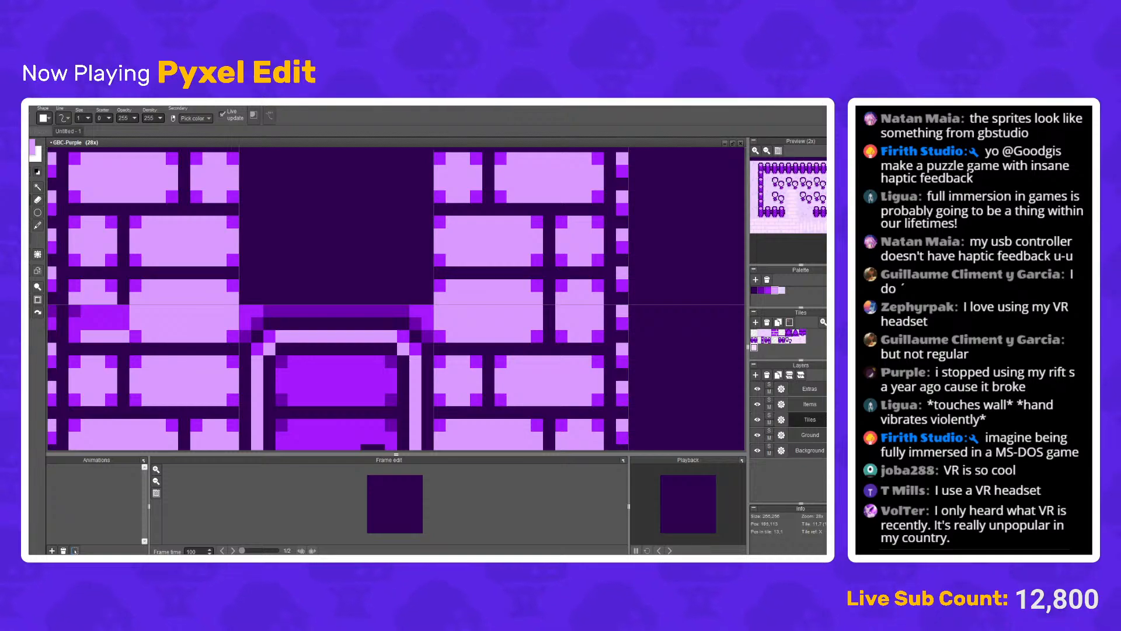
# Step: Extend the mortar line through the left wall's storey seam and fill the narrow outer brick with the light colour
pyautogui.press('e')
pyautogui.press('b')
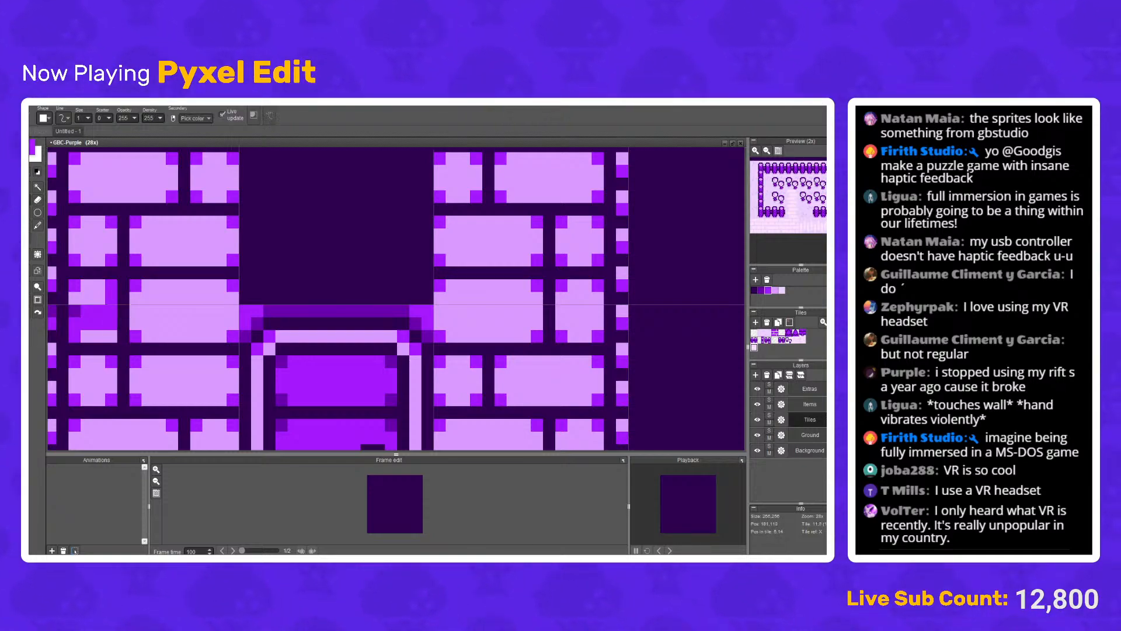
pyautogui.moveTo(99, 322)
pyautogui.mouseDown()
pyautogui.moveTo(74, 310)
pyautogui.moveTo(111, 324)
pyautogui.mouseUp()
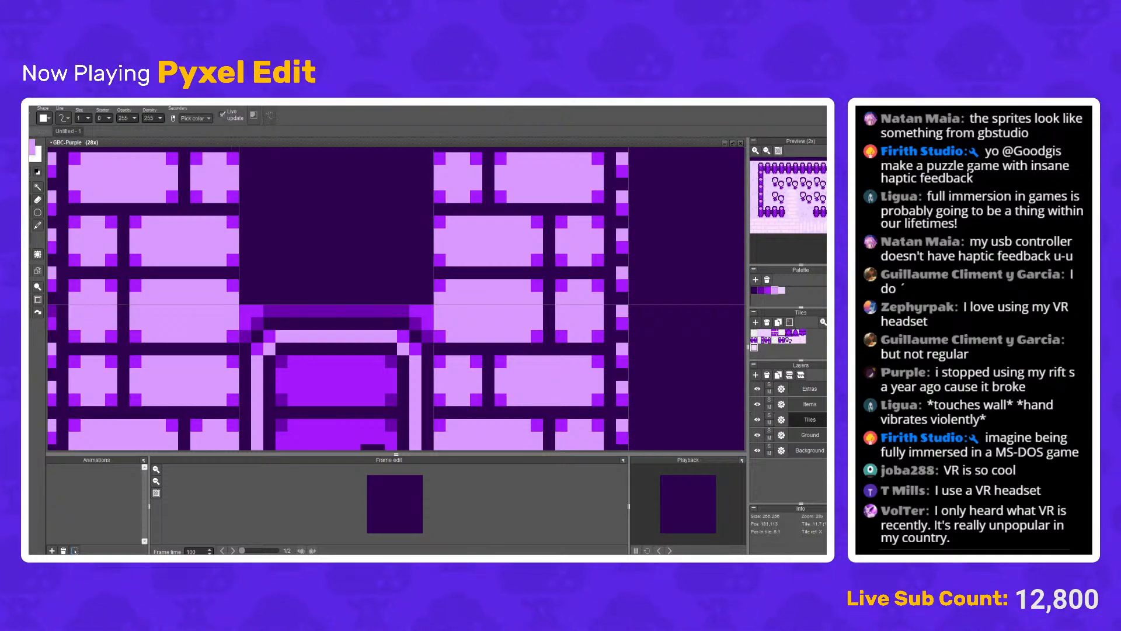
# Step: Try to move a row of bricks from the upper right wall out to the empty area beside the house
pyautogui.scroll(-5, 198, 295)
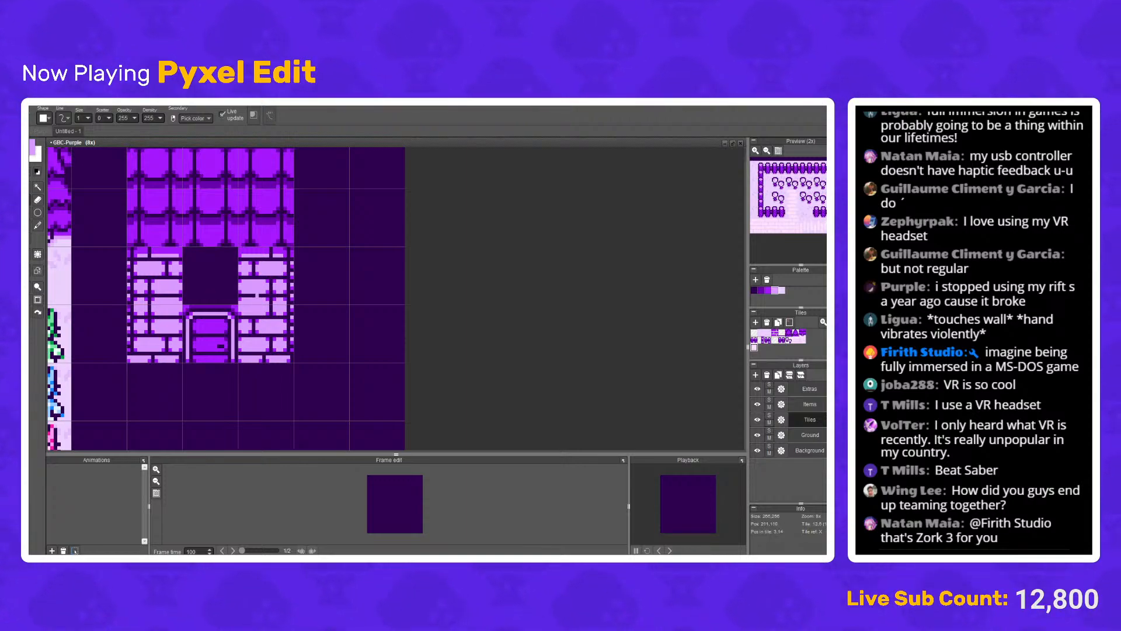
pyautogui.scroll(3, 260, 294)
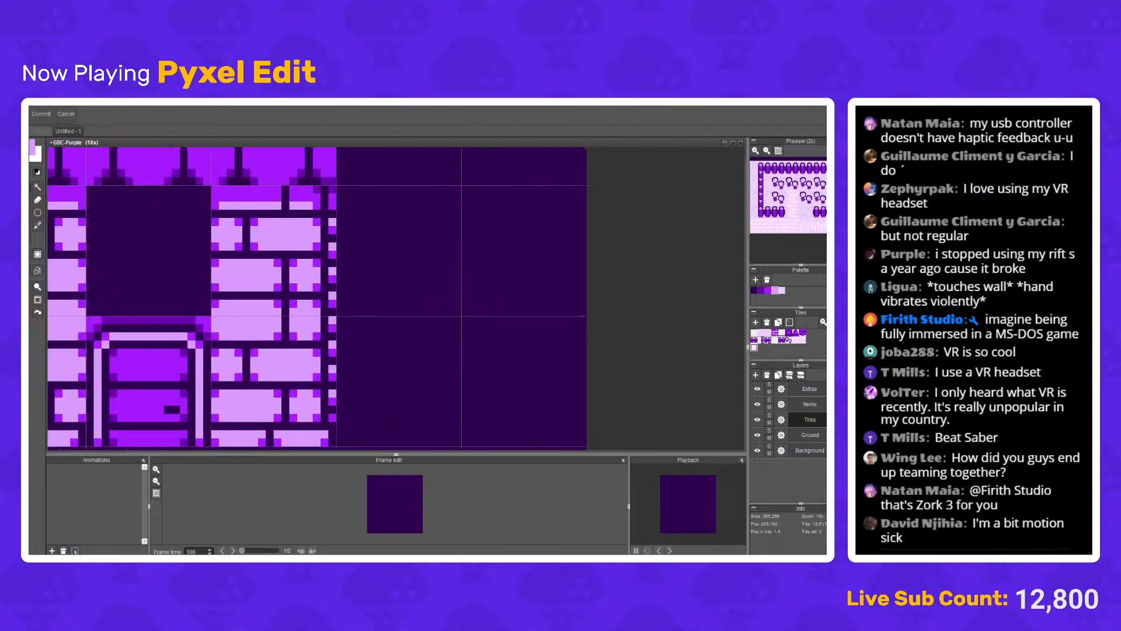
pyautogui.moveTo(211, 218); pyautogui.dragTo(320, 251)
pyautogui.moveTo(245, 295); pyautogui.dragTo(393, 271)
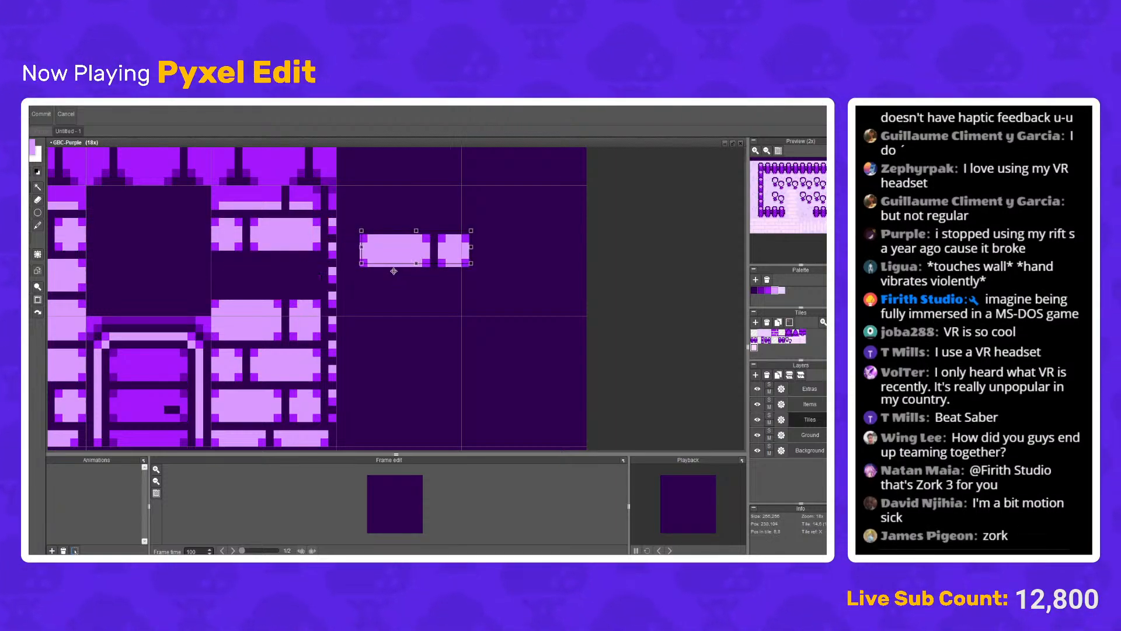
pyautogui.hotkey('ctrl', 'z')
# Step: Measure the upper brick areas beneath the roof on the right and left walls with a rectangular selection
pyautogui.moveTo(212, 291); pyautogui.dragTo(320, 186)
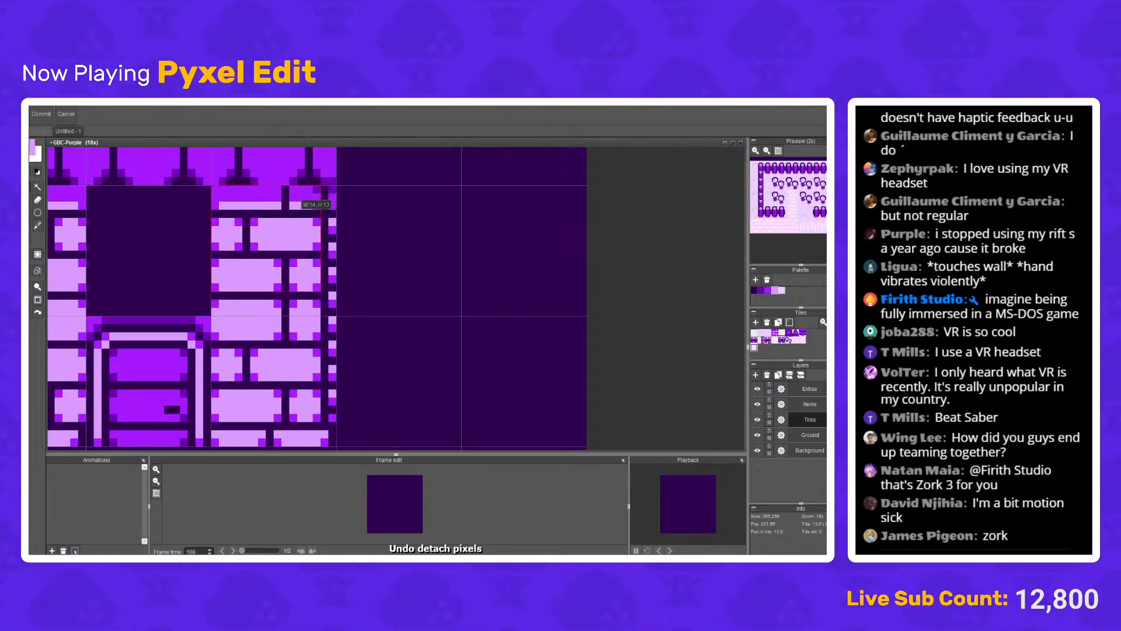
pyautogui.scroll(-5, 378, 228)
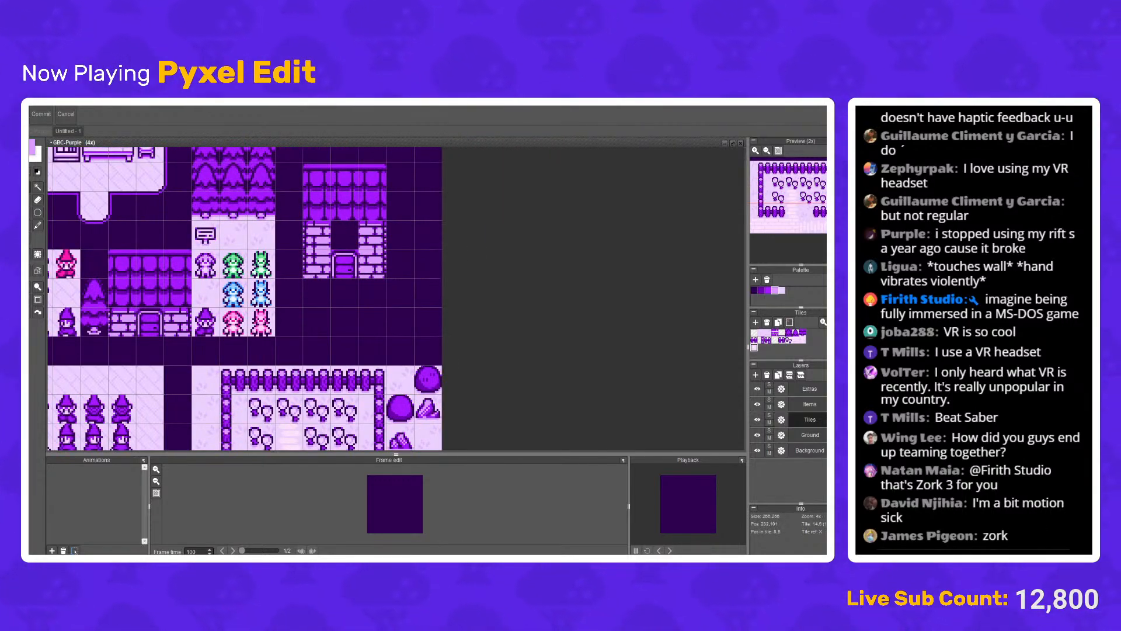
pyautogui.scroll(3, 394, 233)
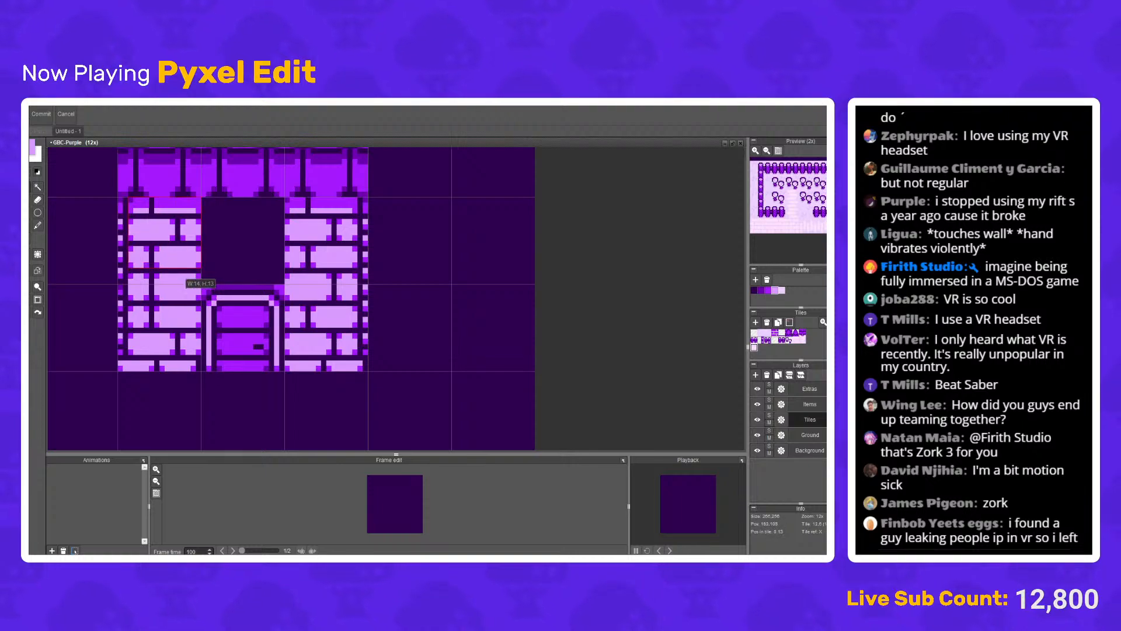
pyautogui.moveTo(129, 198); pyautogui.dragTo(201, 267)
pyautogui.scroll(-3, 311, 292)
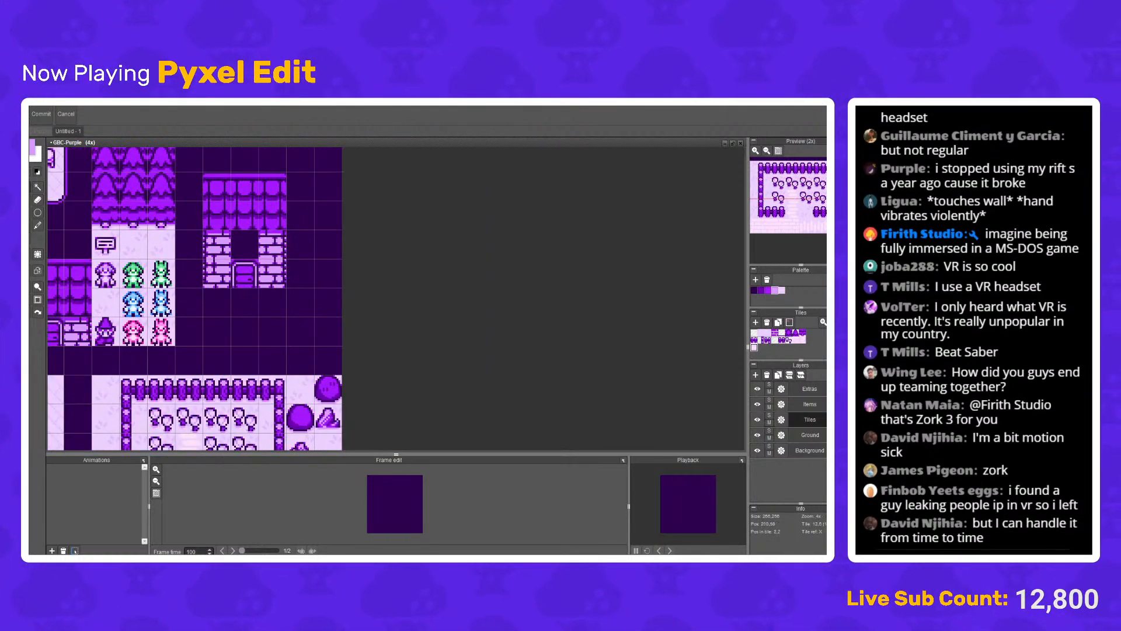
# Step: Examine the empty gap above the door and the brick walls around it against the tile grid
pyautogui.scroll(1, 304, 233)
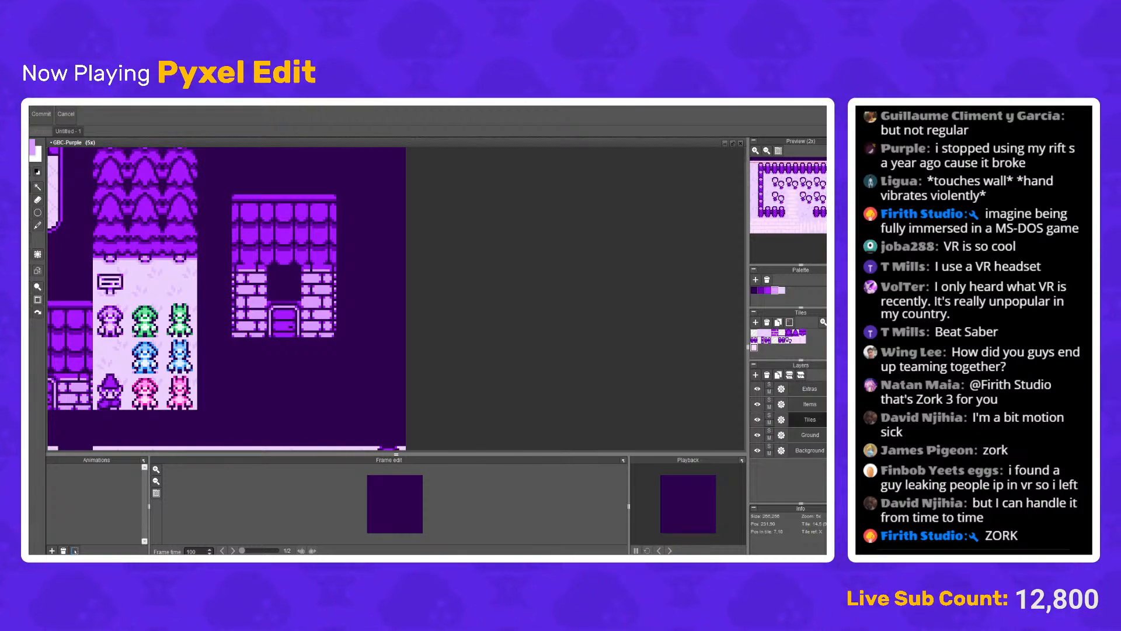
pyautogui.scroll(5, 298, 290)
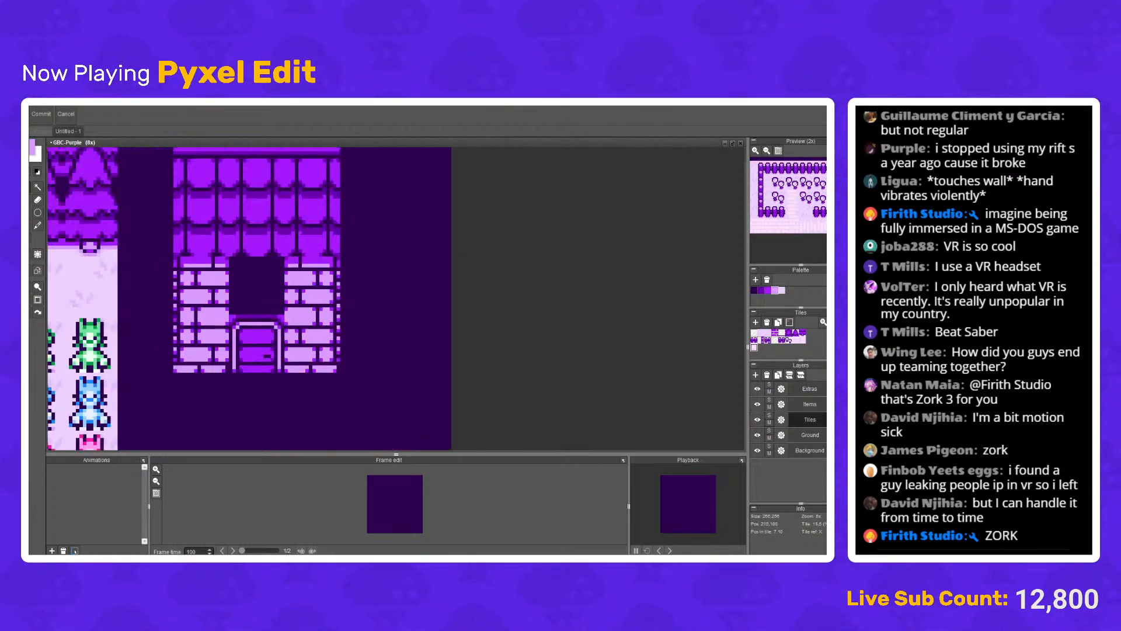
pyautogui.press('b')
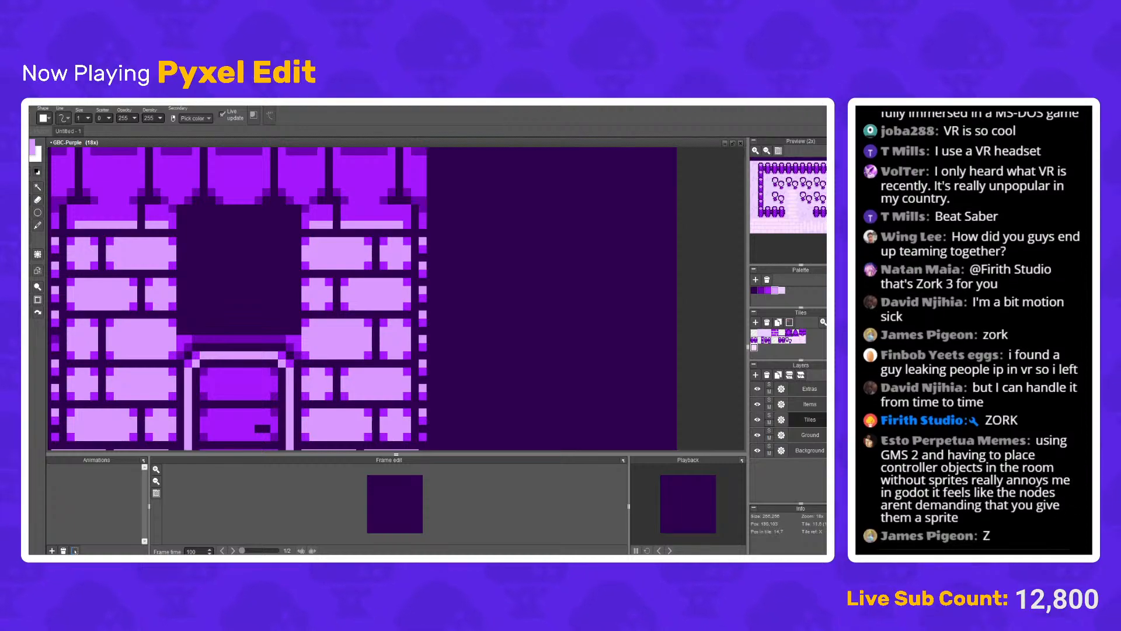
pyautogui.press('g')
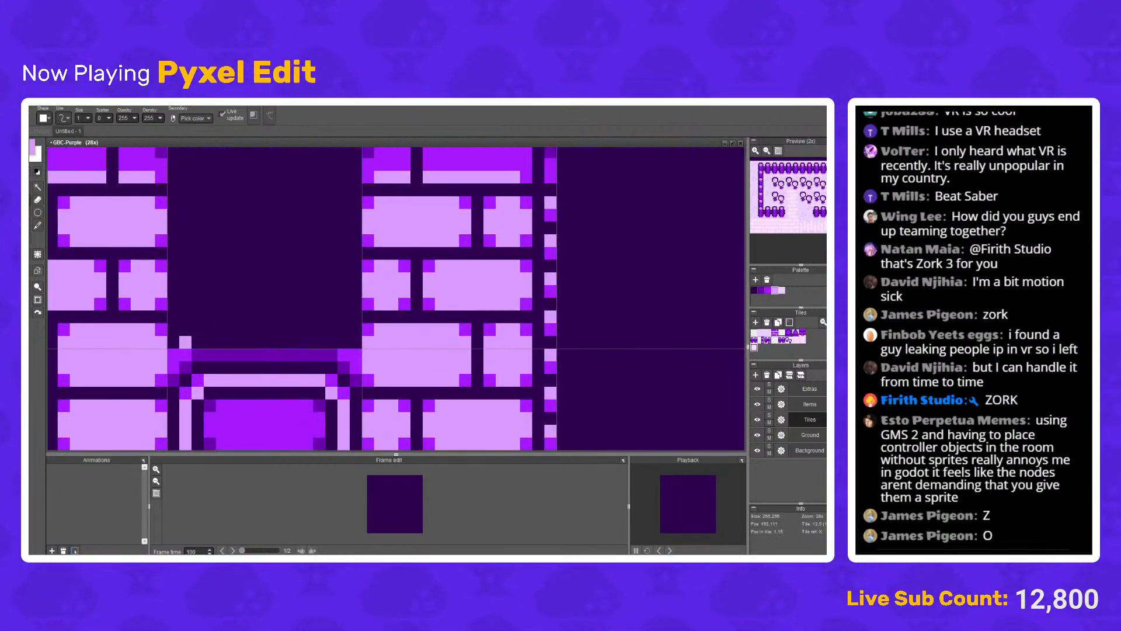
pyautogui.scroll(2, 186, 341)
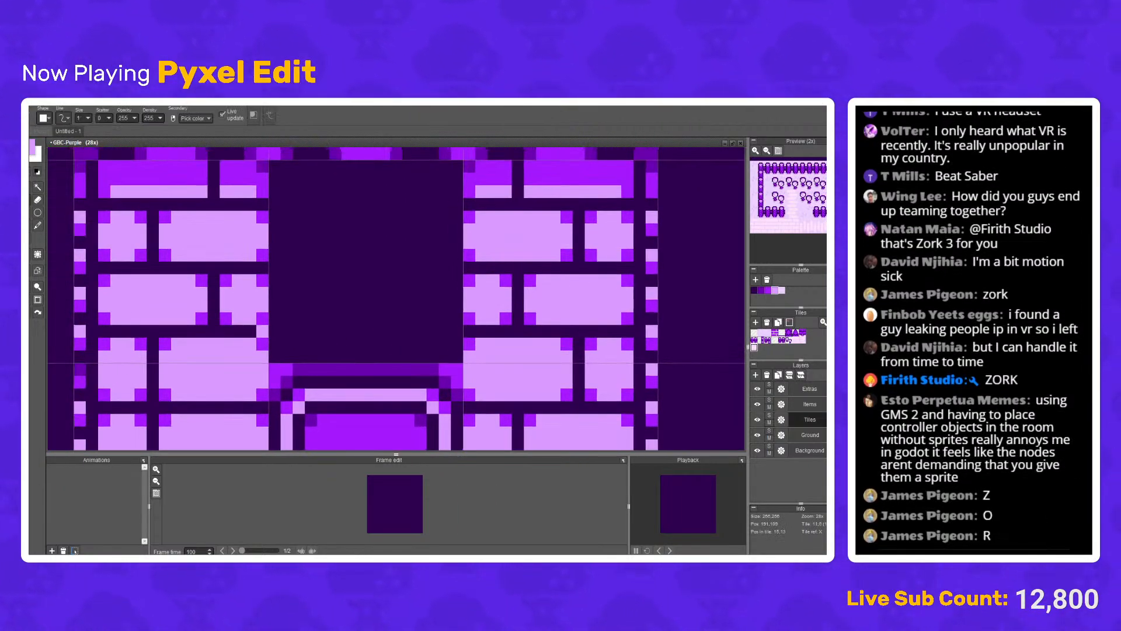
pyautogui.click(29, 187)
pyautogui.scroll(2, 263, 242)
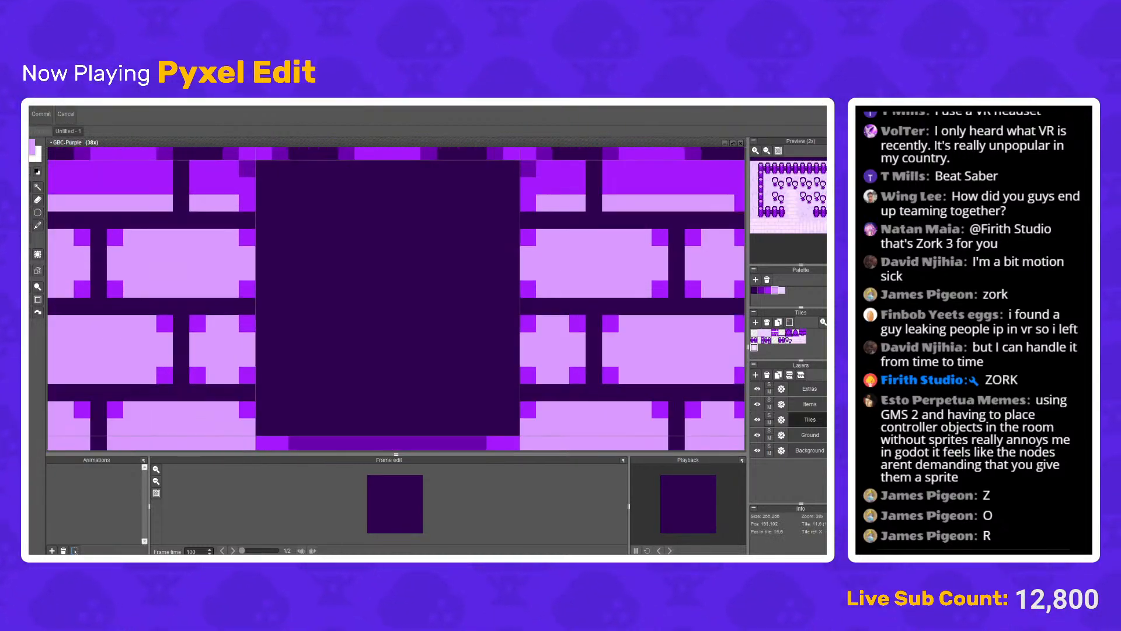
pyautogui.scroll(-4, 234, 264)
pyautogui.scroll(1, 244, 267)
pyautogui.scroll(-3, 244, 265)
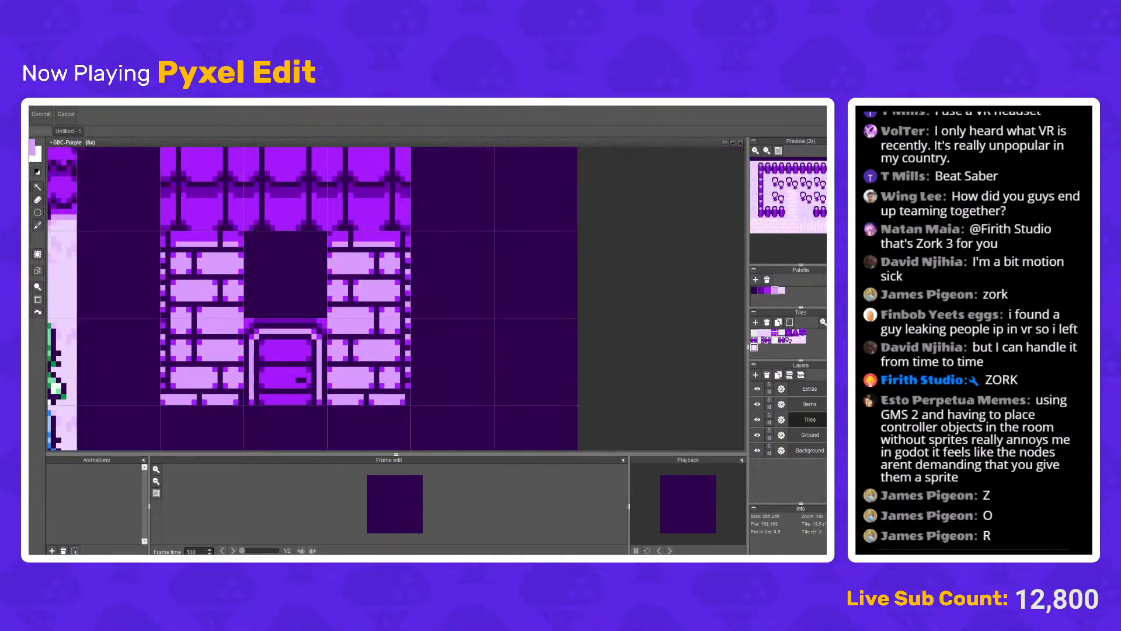
# Step: Copy the left wall's upper brick section and place the copy in the empty gap above the door
pyautogui.scroll(2, 244, 263)
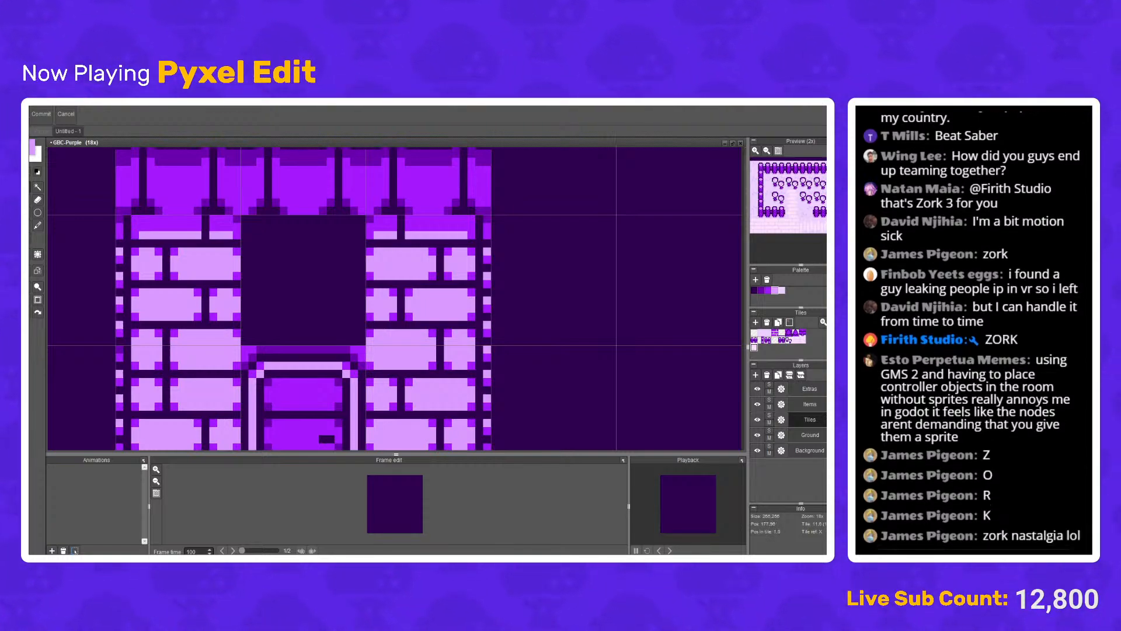
pyautogui.moveTo(127, 219); pyautogui.dragTo(238, 342)
pyautogui.hotkey('ctrl', 'c')
pyautogui.hotkey('ctrl', 'v')
pyautogui.moveTo(221, 305); pyautogui.dragTo(339, 305)
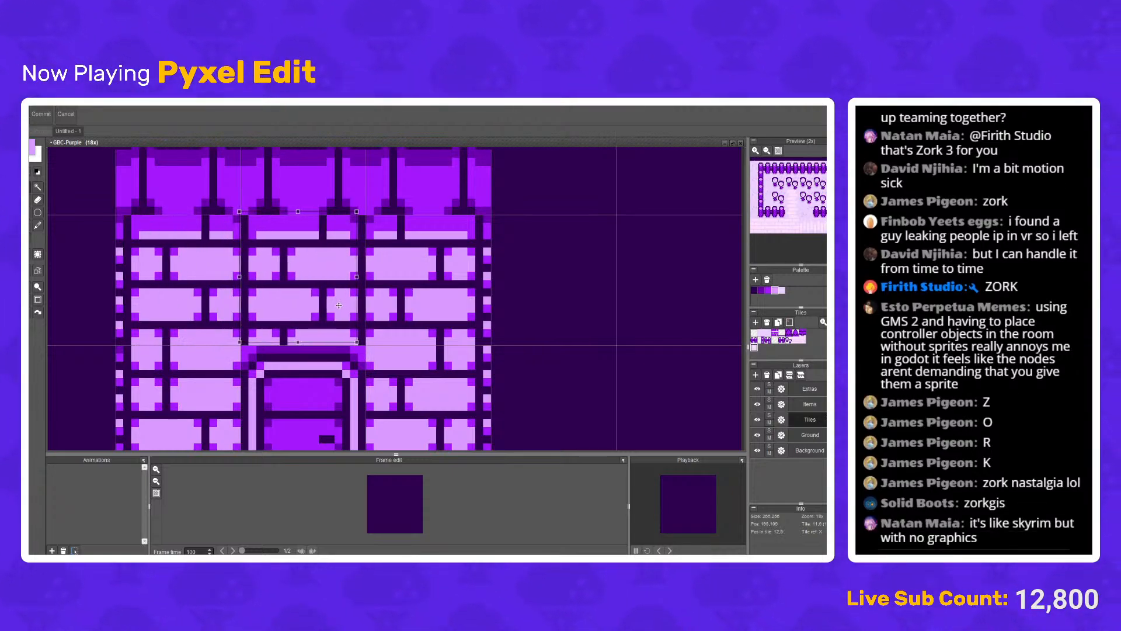
pyautogui.click(479, 281)
# Step: Mirror the brick section above the door and the left wall's upper bricks horizontally
pyautogui.scroll(-2, 479, 281)
pyautogui.scroll(-2, 485, 275)
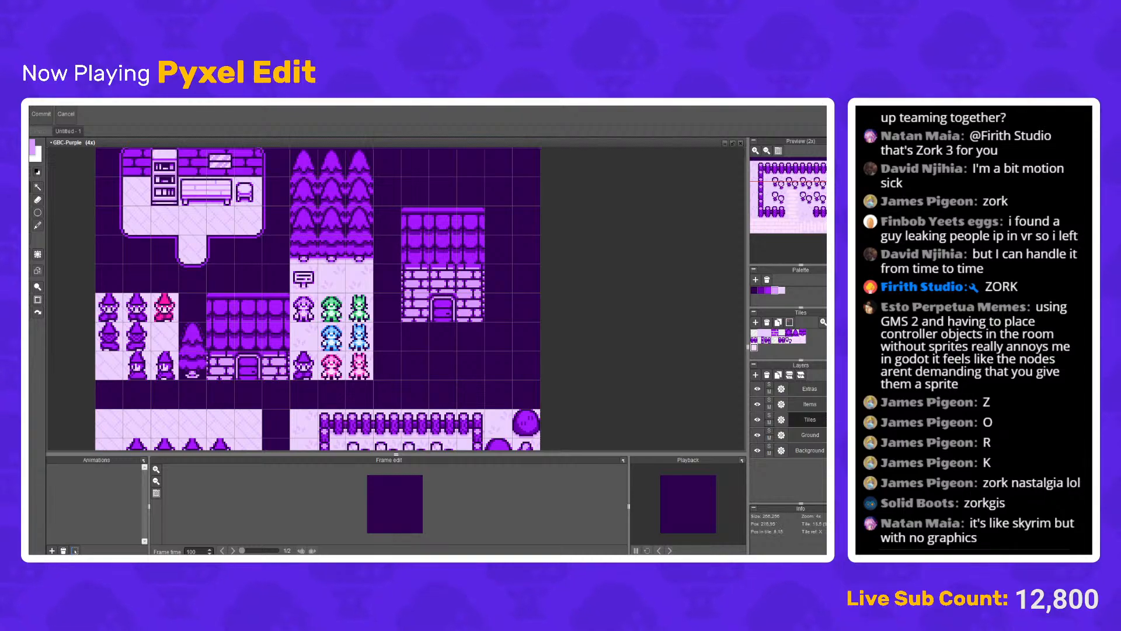
pyautogui.scroll(1, 469, 264)
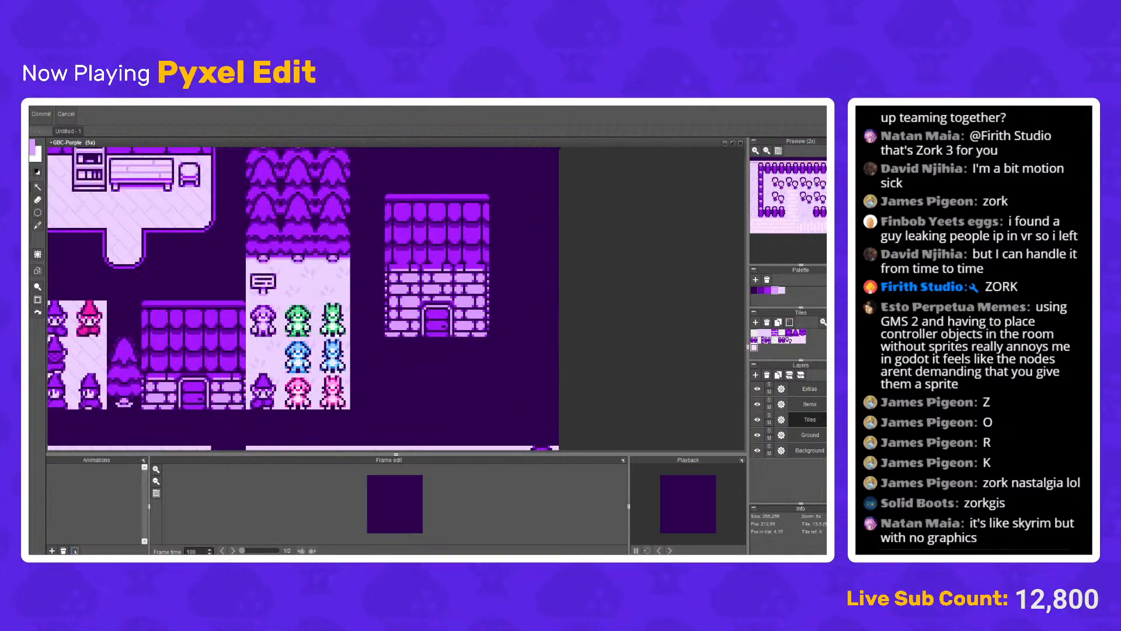
pyautogui.scroll(5, 452, 290)
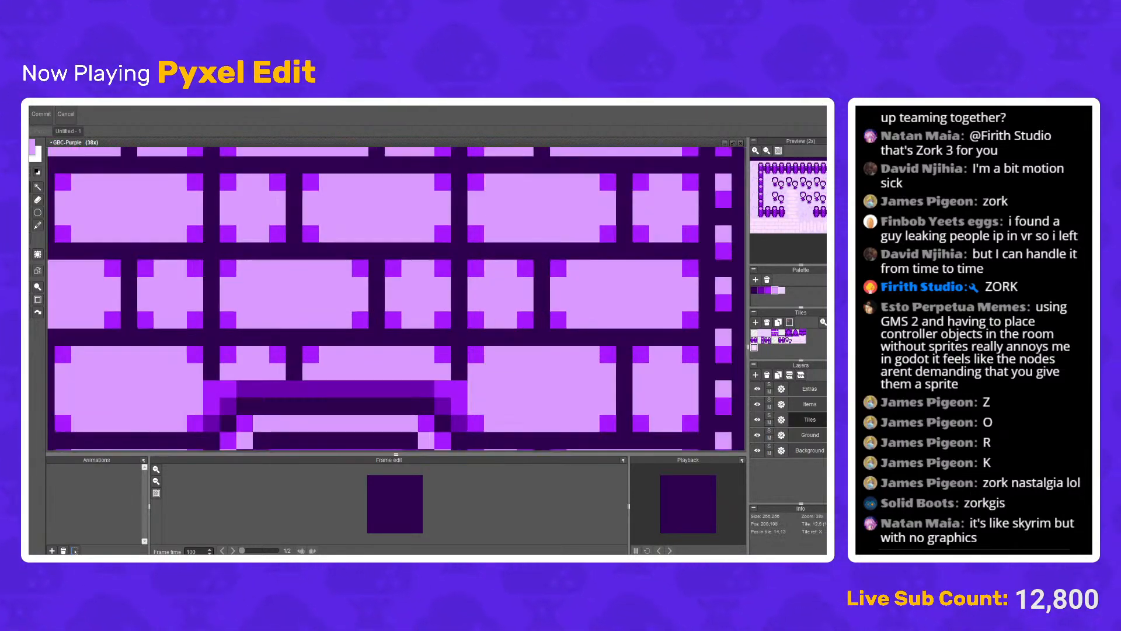
pyautogui.scroll(-3, 408, 292)
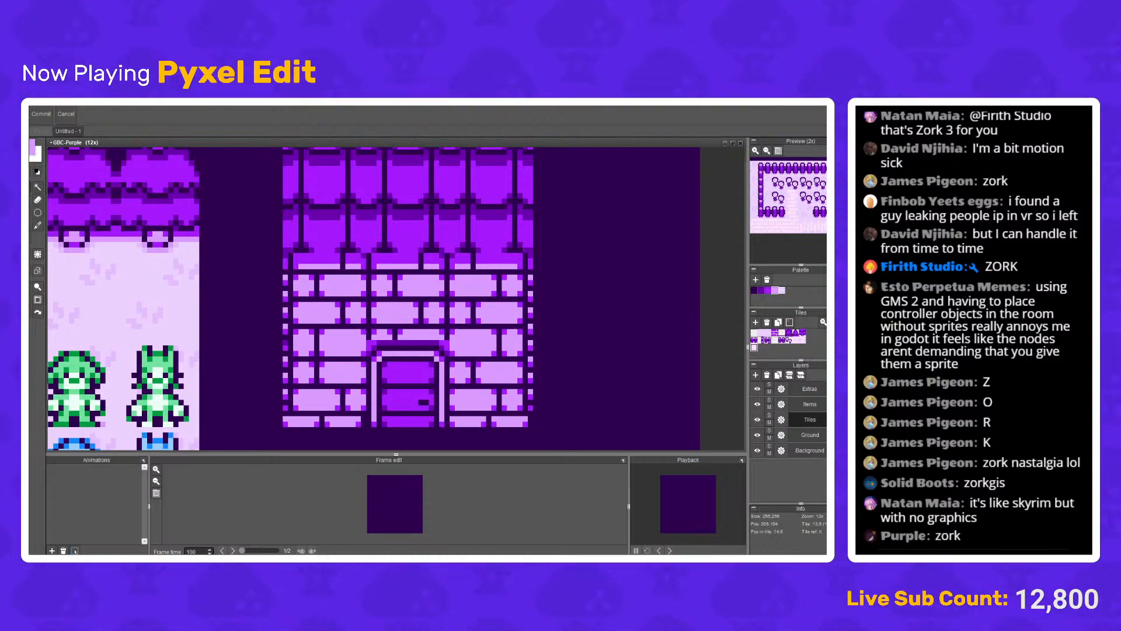
pyautogui.scroll(1, 578, 316)
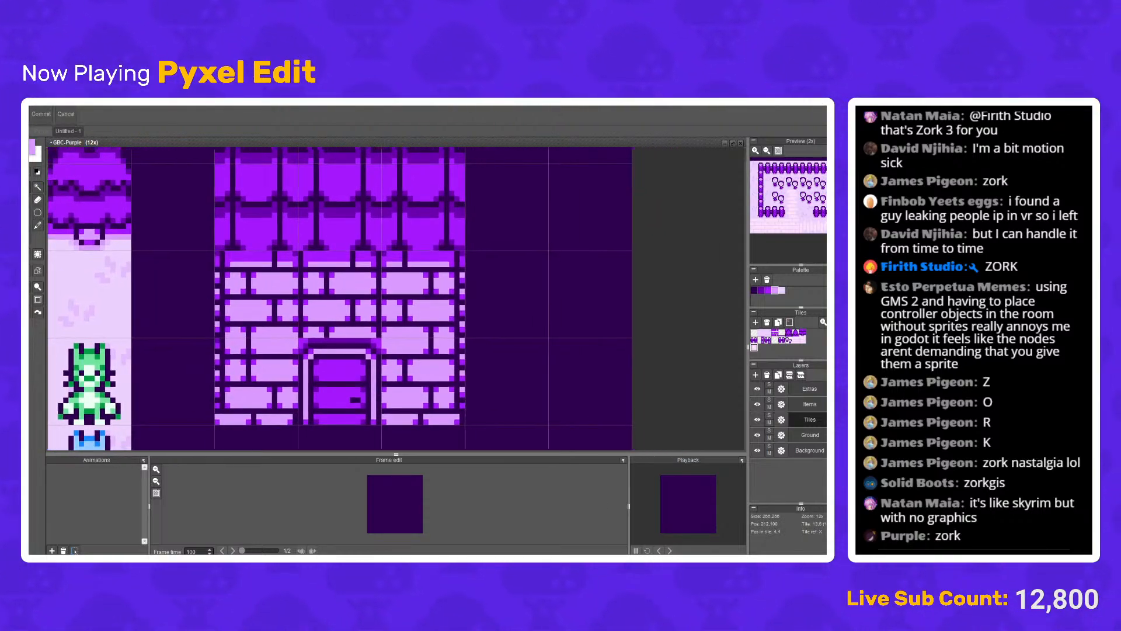
pyautogui.moveTo(383, 367); pyautogui.dragTo(260, 238)
pyautogui.hotkey('ctrl', 'd')
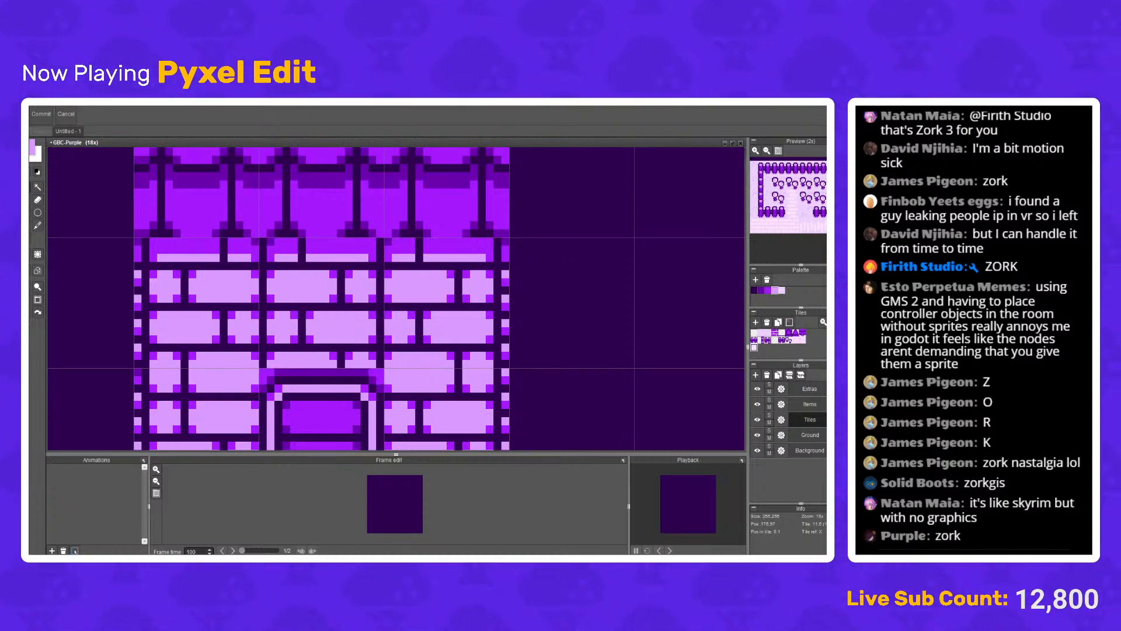
pyautogui.moveTo(149, 238); pyautogui.dragTo(258, 368)
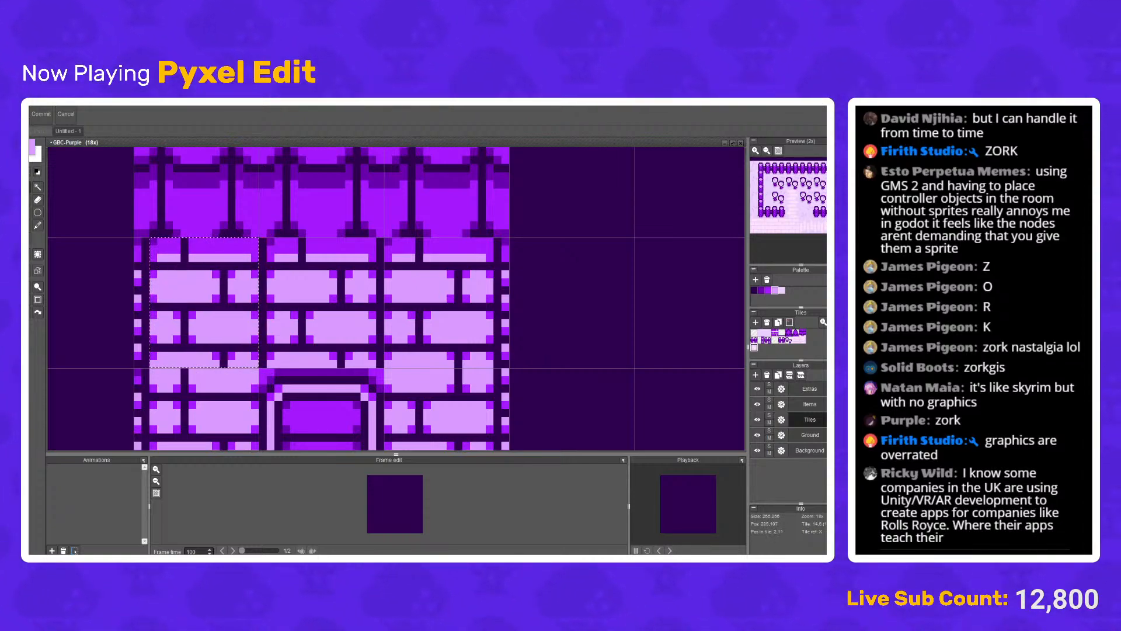
pyautogui.hotkey('ctrl', 'd')
# Step: Continue the mortar line and purple brick corners through the left wall's storey seam, and paint out the old joint in the light colour
pyautogui.press('b')
pyautogui.scroll(2, 216, 380)
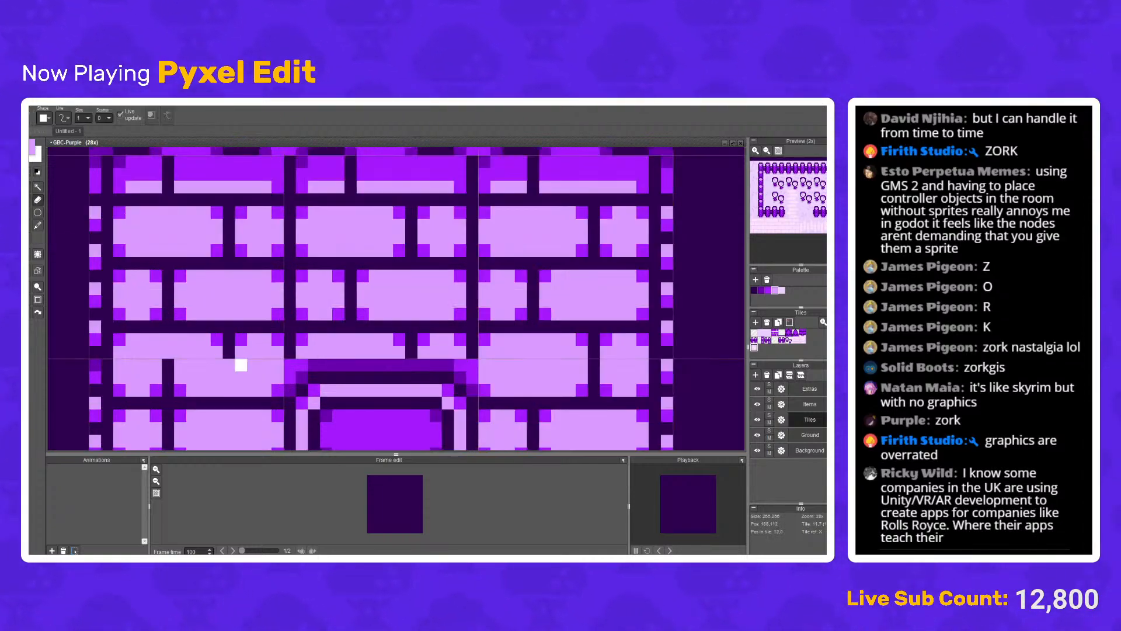
pyautogui.press('b')
pyautogui.rightClick(240, 340)
pyautogui.click(241, 390)
pyautogui.click(217, 390)
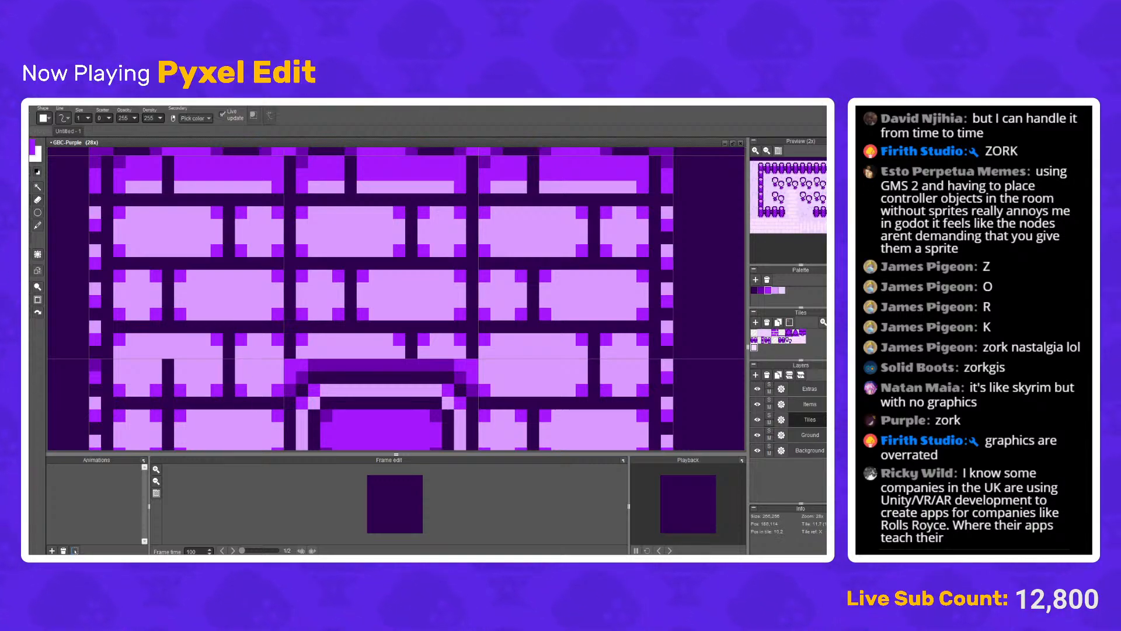
pyautogui.rightClick(199, 380)
pyautogui.moveTo(179, 390); pyautogui.dragTo(168, 377)
# Step: Paint out the joint between the middle section and the right wall in the second brick row to form one wide brick
pyautogui.scroll(-4, 351, 304)
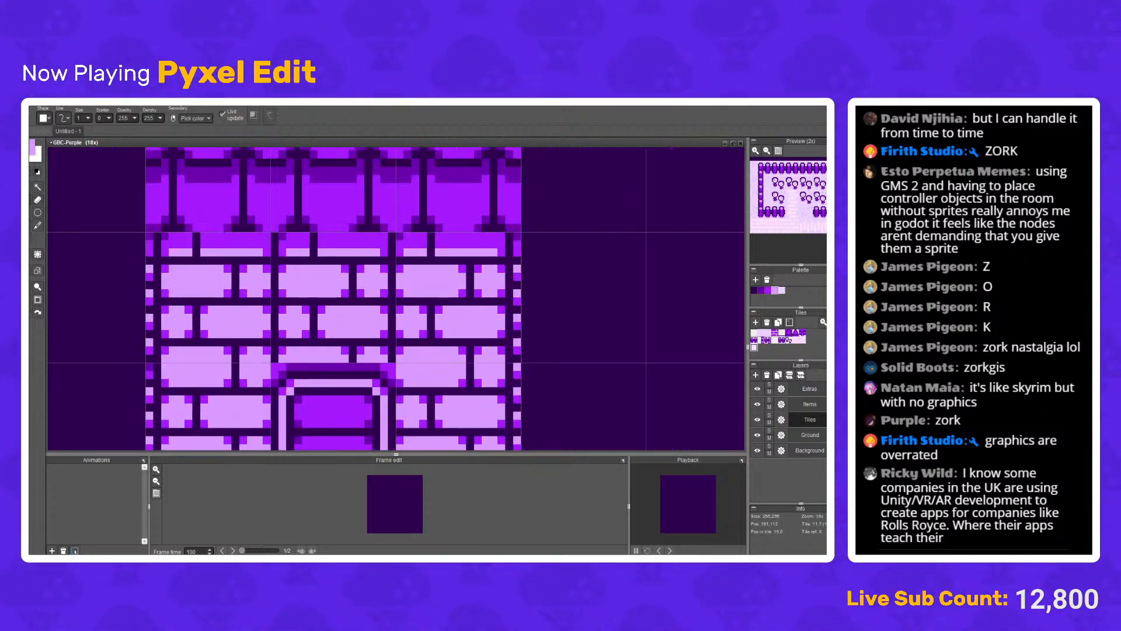
pyautogui.scroll(4, 362, 330)
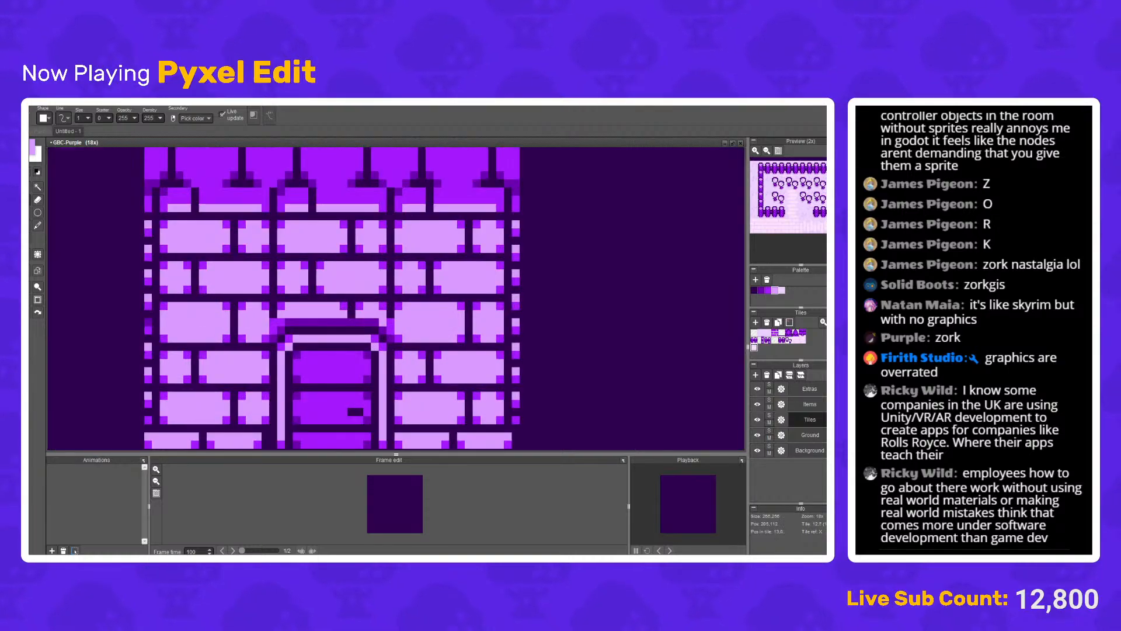
pyautogui.scroll(2, 264, 329)
pyautogui.press('e')
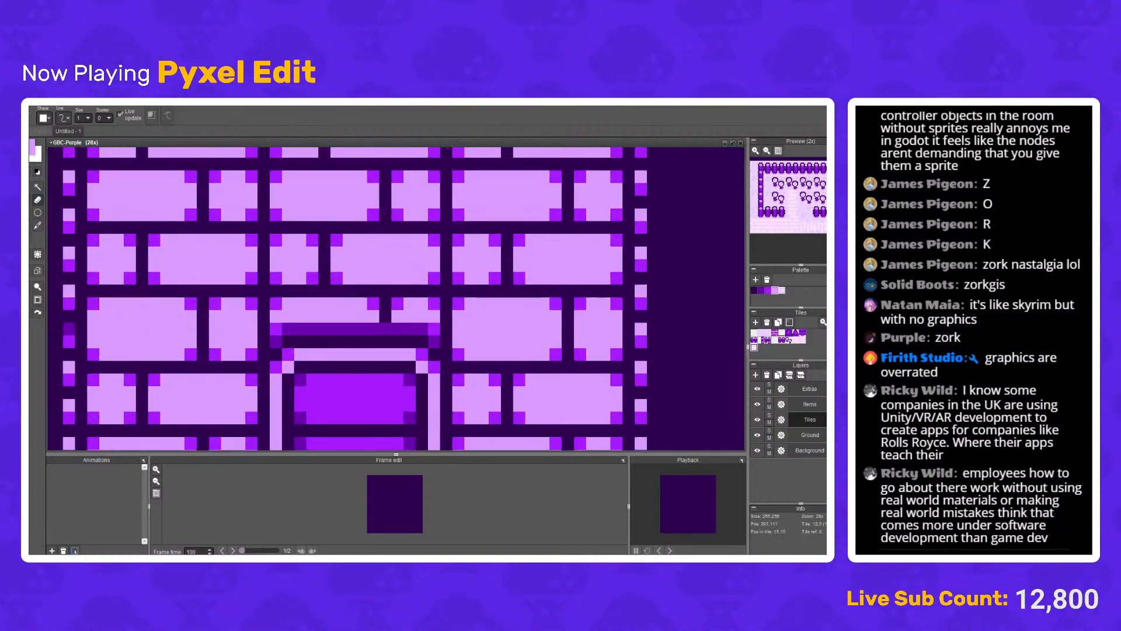
pyautogui.scroll(-4, 447, 344)
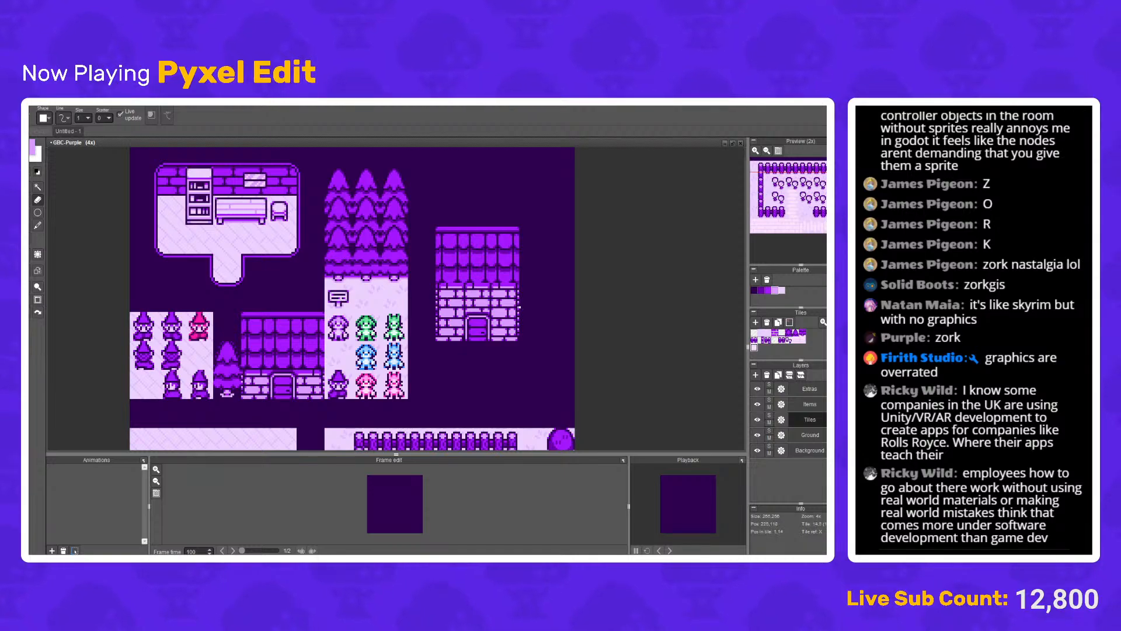
pyautogui.scroll(4, 519, 305)
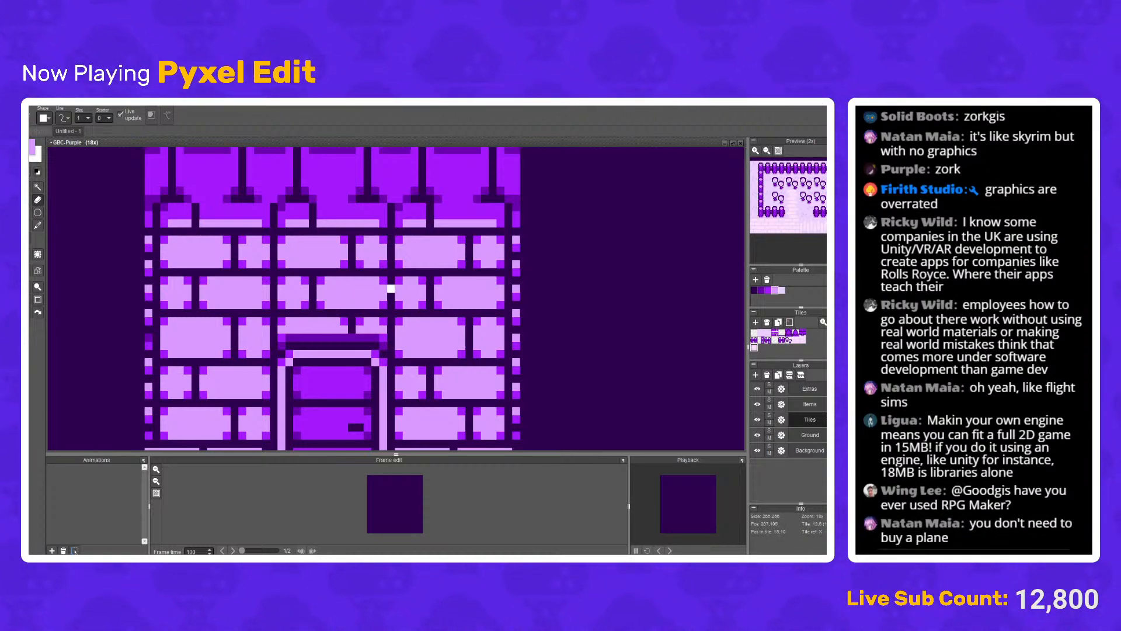
pyautogui.scroll(1, 374, 283)
pyautogui.scroll(-1, 350, 292)
pyautogui.scroll(2, 373, 281)
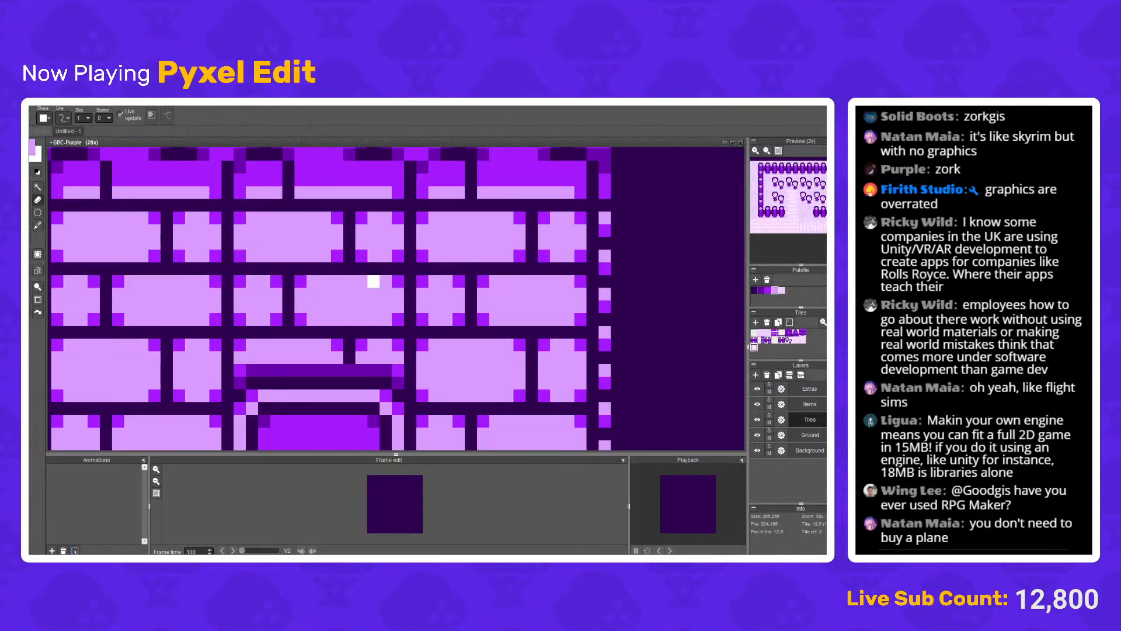
pyautogui.press('b')
pyautogui.moveTo(397, 282)
pyautogui.mouseDown()
pyautogui.moveTo(422, 282)
pyautogui.moveTo(410, 307)
pyautogui.moveTo(422, 319)
pyautogui.mouseUp()
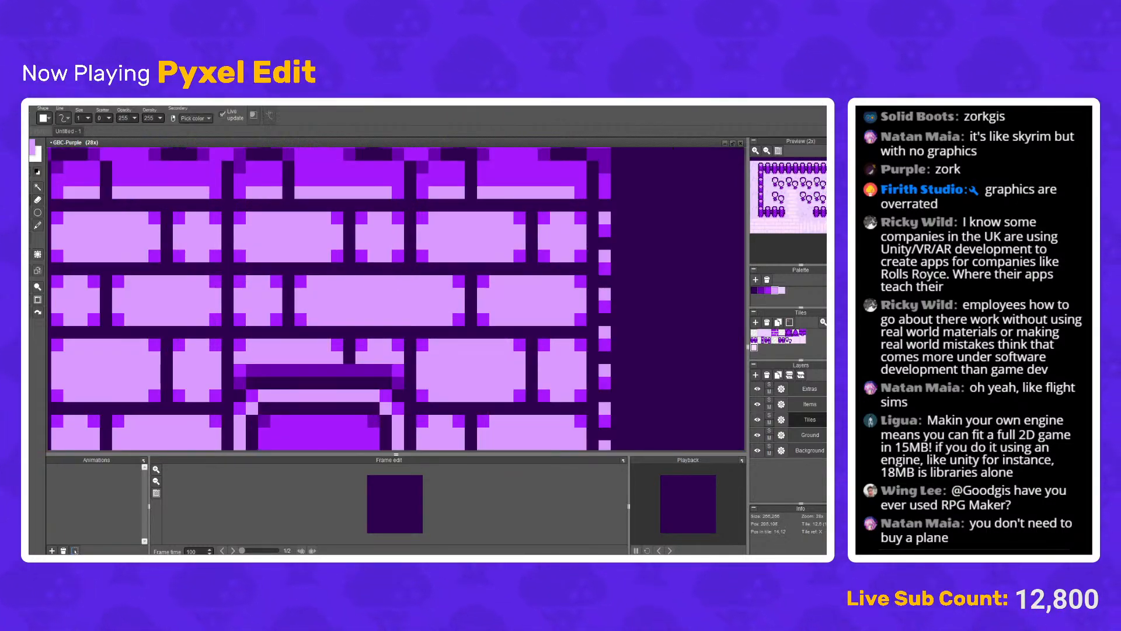
# Step: Merge the first full row's bricks across the joint between the middle section and the right wall using the light colour
pyautogui.scroll(-2, 203, 235)
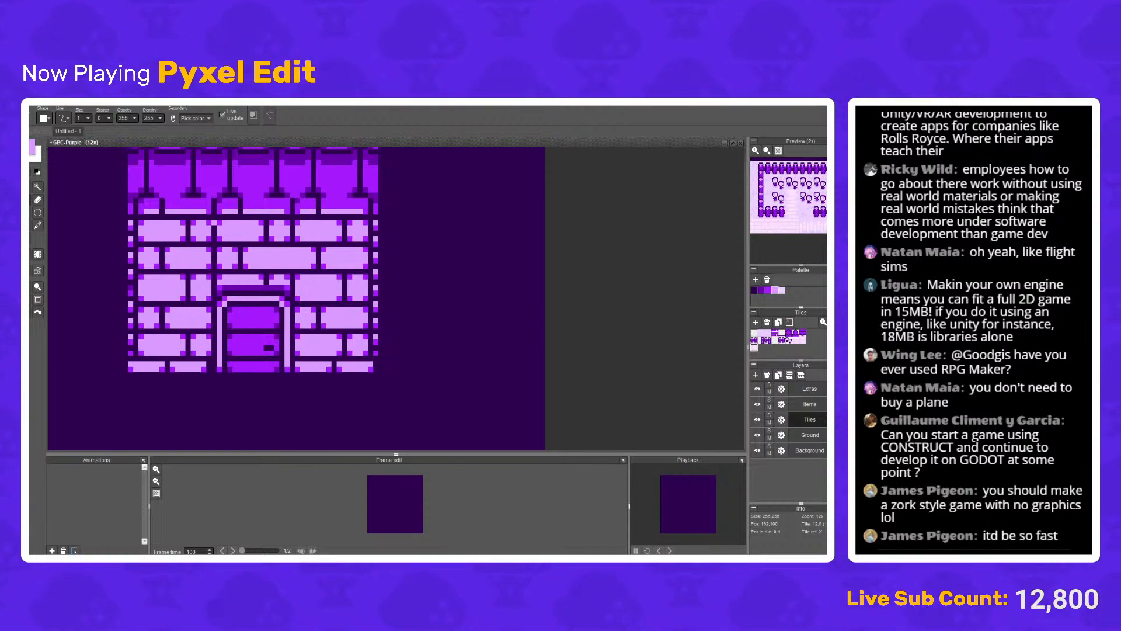
pyautogui.scroll(4, 236, 246)
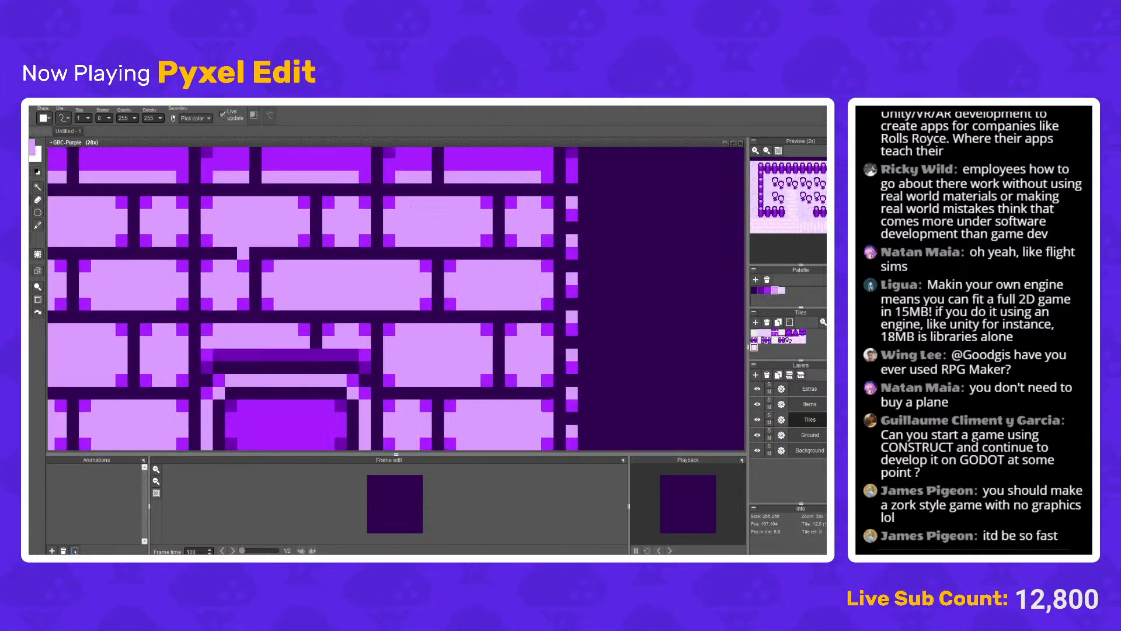
pyautogui.scroll(-2, 199, 273)
pyautogui.scroll(2, 198, 273)
pyautogui.moveTo(194, 267); pyautogui.dragTo(209, 286)
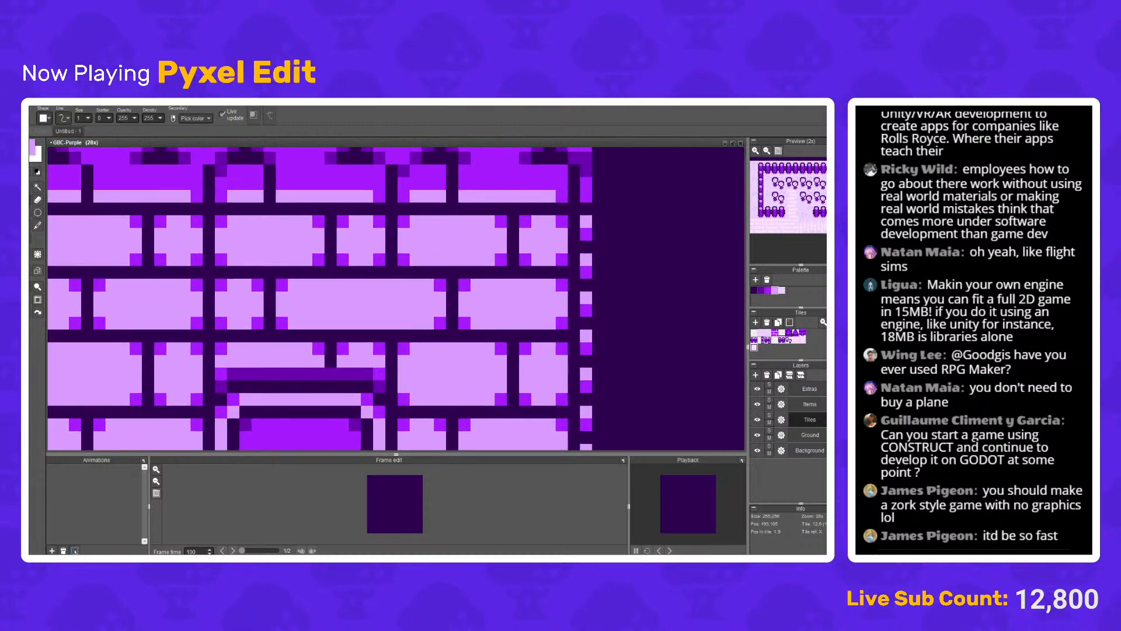
pyautogui.moveTo(404, 259)
pyautogui.mouseDown()
pyautogui.moveTo(391, 259)
pyautogui.moveTo(391, 221)
pyautogui.moveTo(391, 247)
pyautogui.mouseUp()
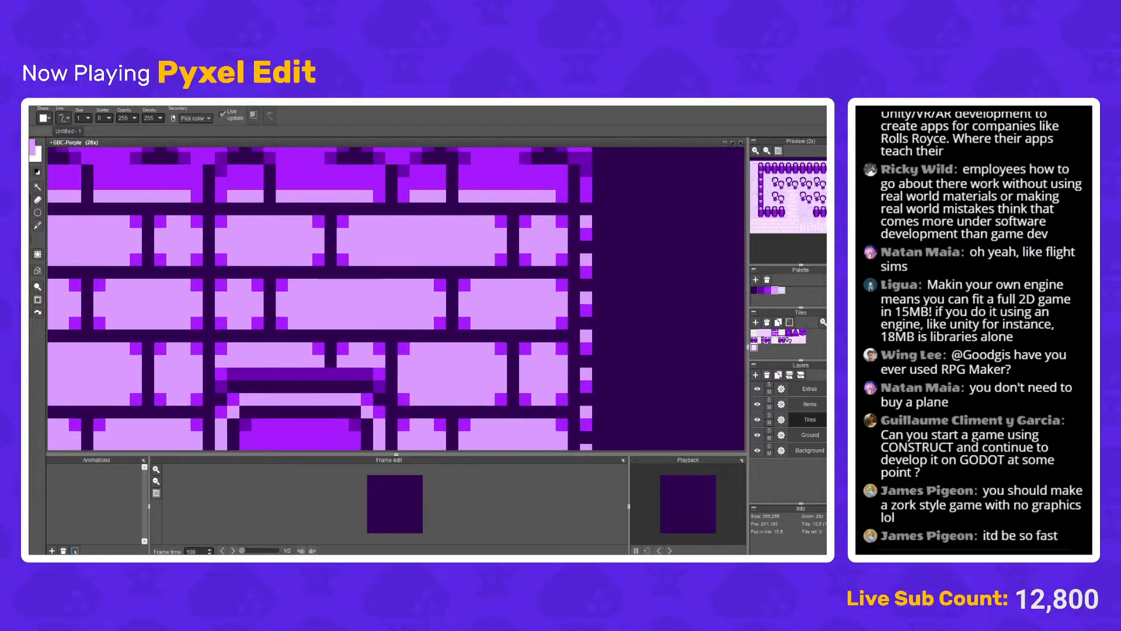
# Step: Paint out the vertical joints between the left wall and the section above the door to form wide bricks across the seam
pyautogui.moveTo(208, 242)
pyautogui.mouseDown()
pyautogui.moveTo(221, 221)
pyautogui.moveTo(208, 323)
pyautogui.moveTo(234, 312)
pyautogui.mouseUp()
pyautogui.click(208, 310)
pyautogui.scroll(-5, 234, 324)
pyautogui.scroll(5, 234, 312)
pyautogui.click(223, 300)
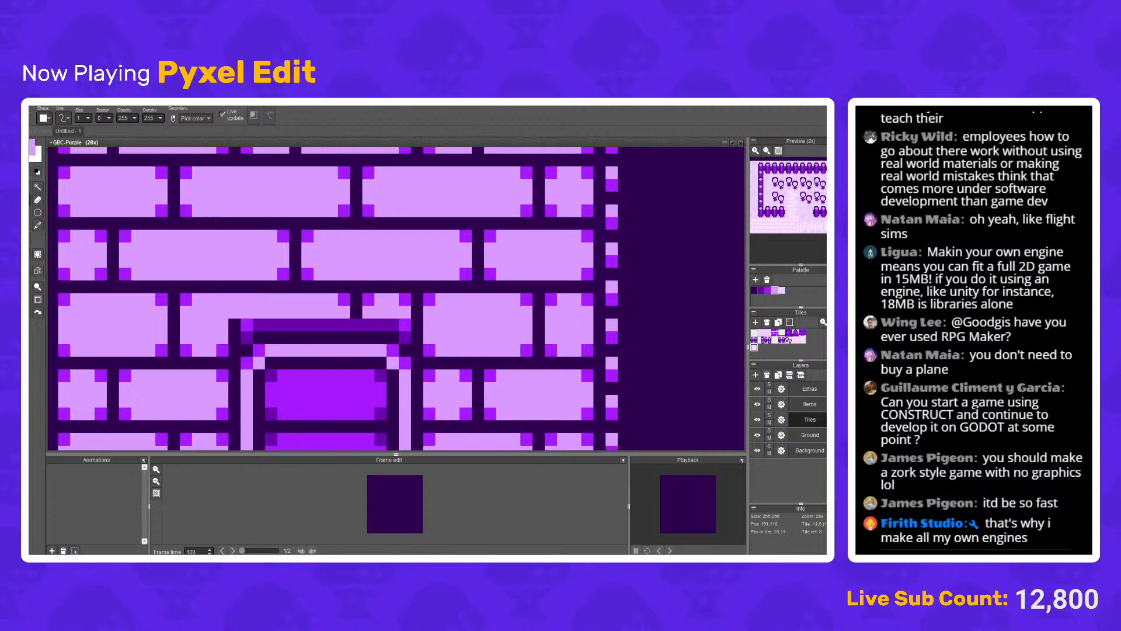
# Step: Replace the purple shading around the top of the door frame with the light brick colour and remove the adjoining right-hand joint
pyautogui.click(222, 349)
pyautogui.click(234, 350)
pyautogui.moveTo(234, 338)
pyautogui.mouseDown()
pyautogui.moveTo(247, 324)
pyautogui.moveTo(390, 322)
pyautogui.moveTo(345, 321)
pyautogui.moveTo(407, 296)
pyautogui.mouseUp()
pyautogui.click(247, 338)
pyautogui.scroll(-2, 384, 325)
pyautogui.scroll(2, 400, 326)
pyautogui.click(394, 309)
pyautogui.click(394, 334)
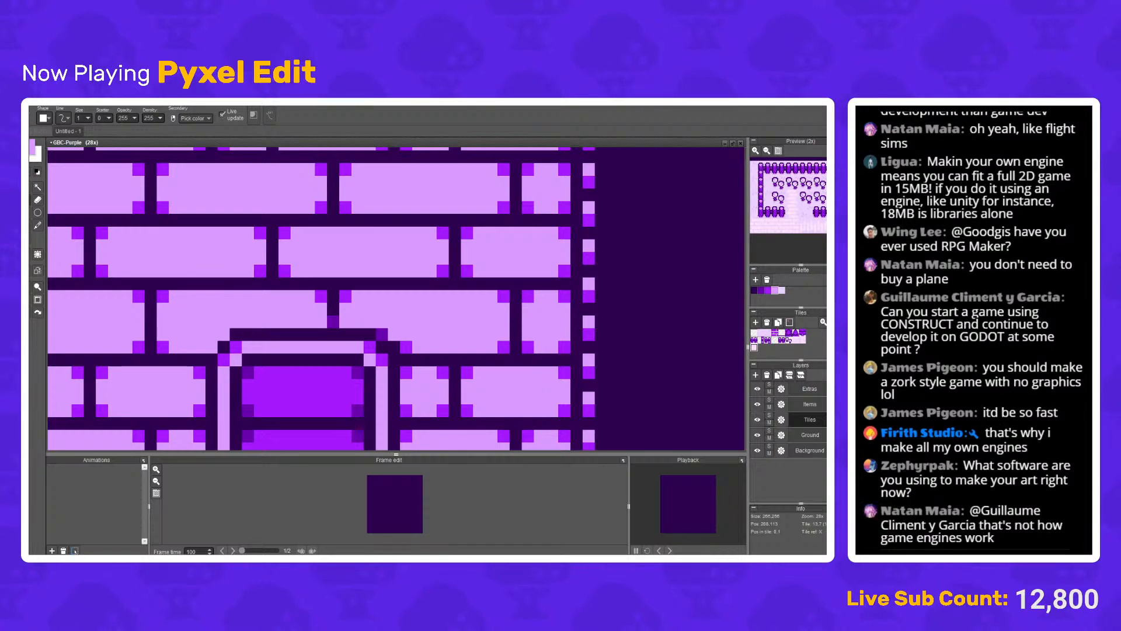
# Step: Clean up the pixels at the door frame's upper-right corner and finish the dark mortar line above the door
pyautogui.moveTo(406, 347); pyautogui.dragTo(394, 346)
pyautogui.click(382, 335)
pyautogui.click(333, 308)
# Step: Review the taller house's brickwork up close and alongside the rest of the tileset
pyautogui.press('e')
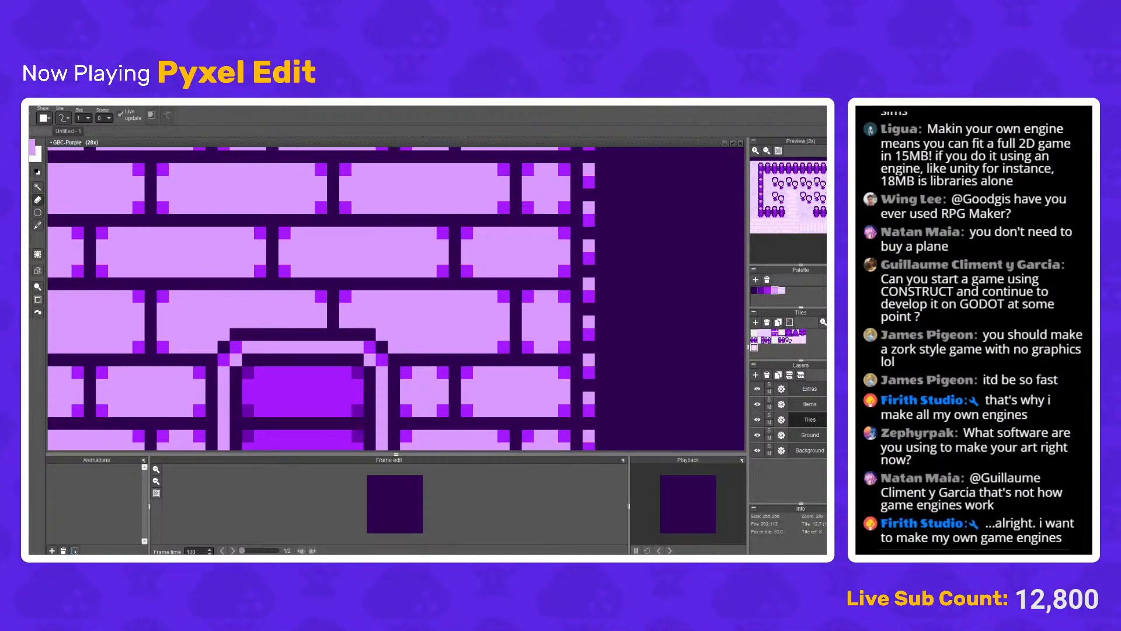
pyautogui.scroll(-5, 394, 296)
pyautogui.scroll(5, 435, 290)
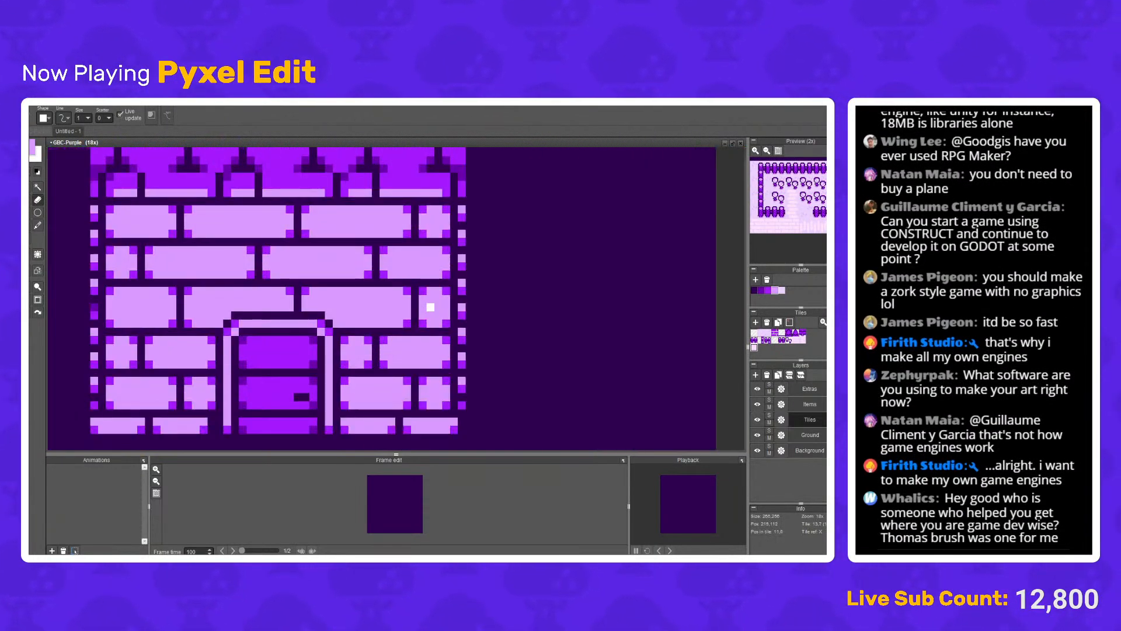
pyautogui.scroll(-6, 428, 303)
pyautogui.scroll(-4, 428, 305)
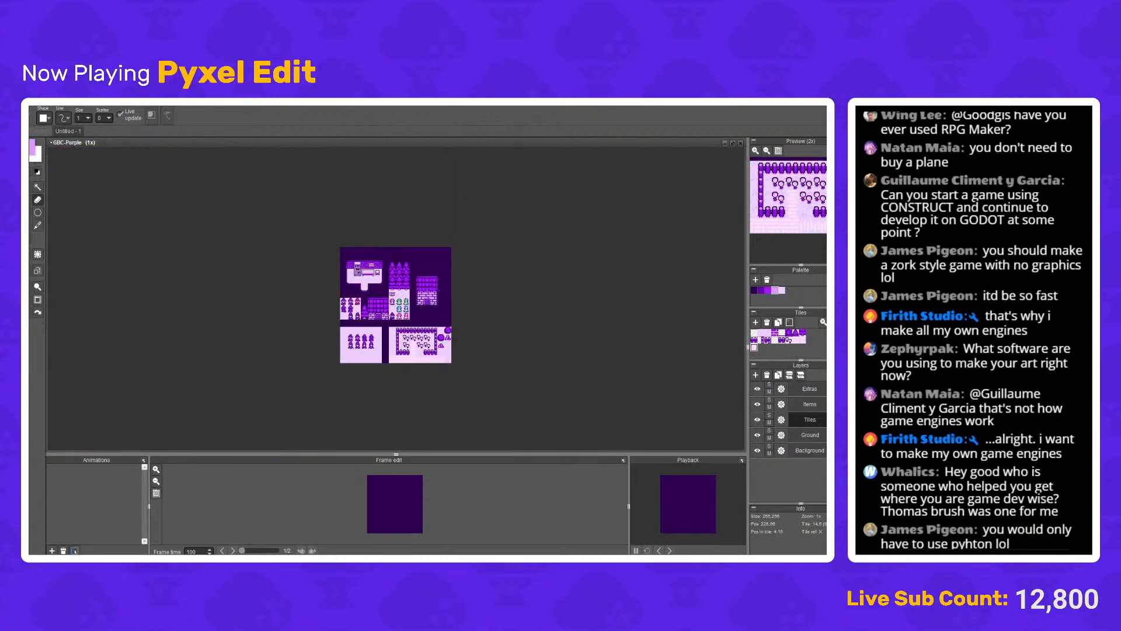
pyautogui.scroll(3, 437, 292)
pyautogui.scroll(3, 435, 294)
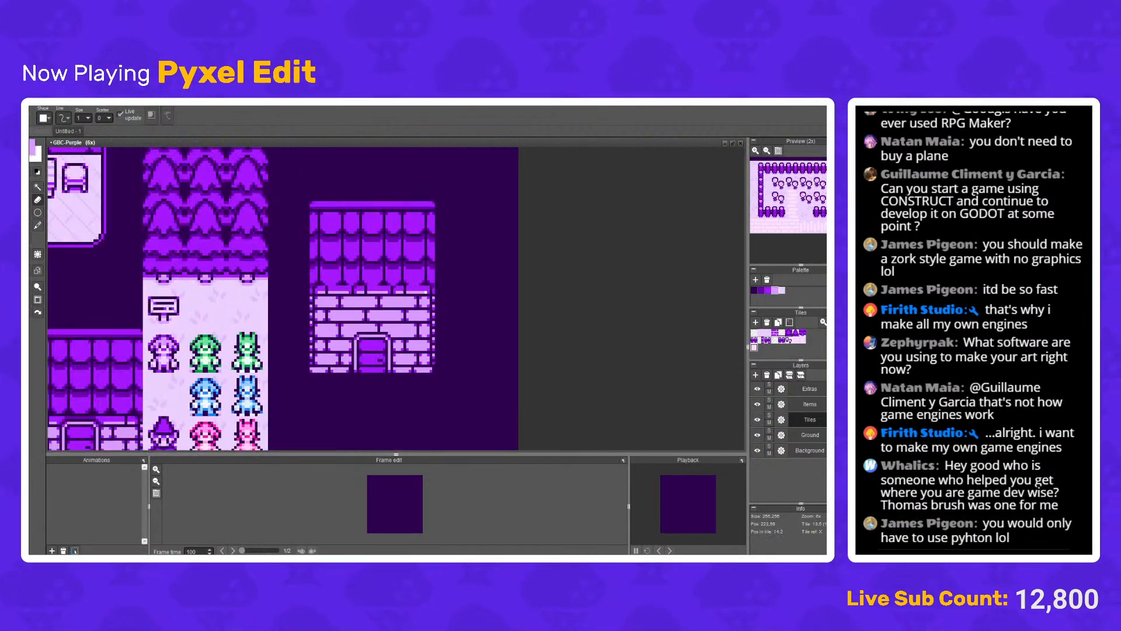
# Step: Extend the top brick row beneath the taller house's roof in the light brick colour, removing its extra joints and leftover dark pixels
pyautogui.scroll(-2, 314, 274)
pyautogui.scroll(-2, 314, 274)
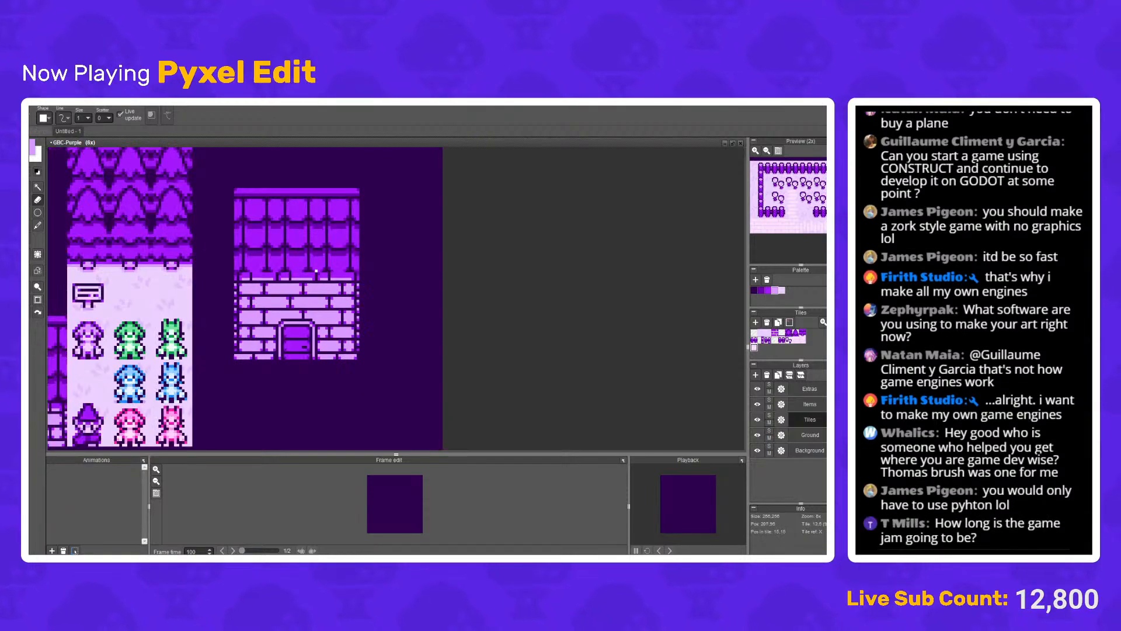
pyautogui.scroll(4, 245, 284)
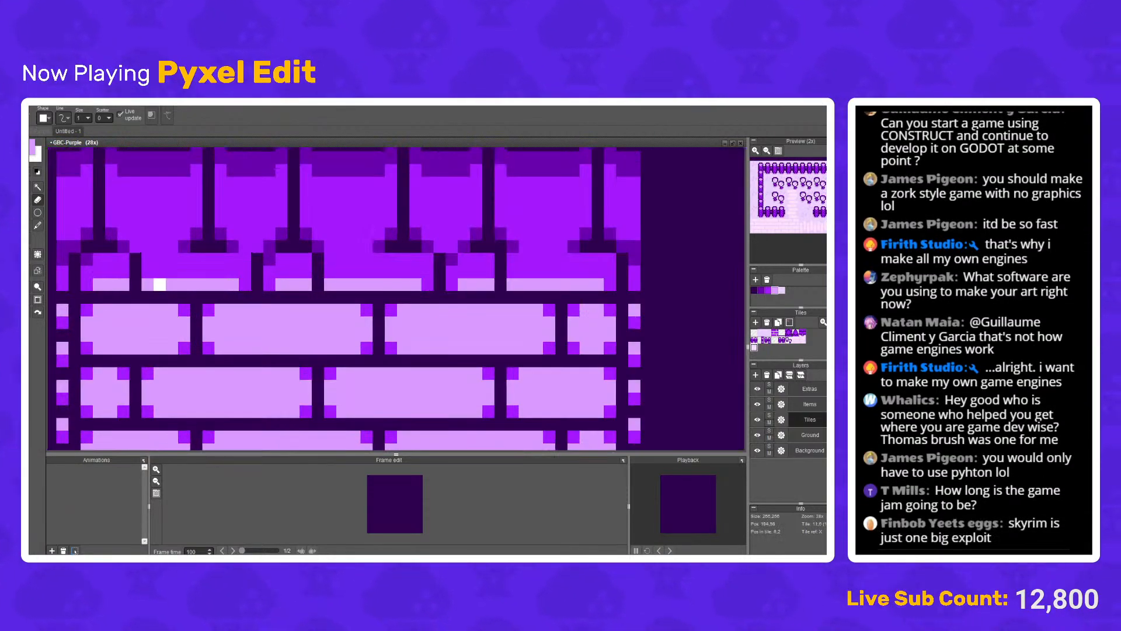
pyautogui.scroll(-3, 205, 271)
pyautogui.scroll(3, 279, 276)
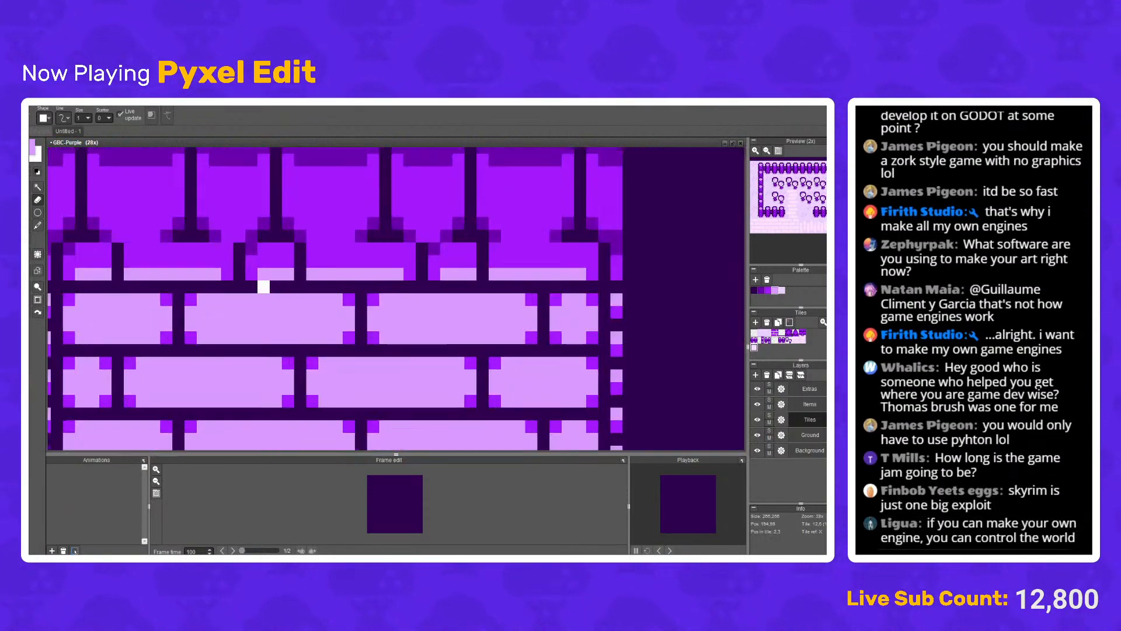
pyautogui.moveTo(410, 273); pyautogui.dragTo(435, 273)
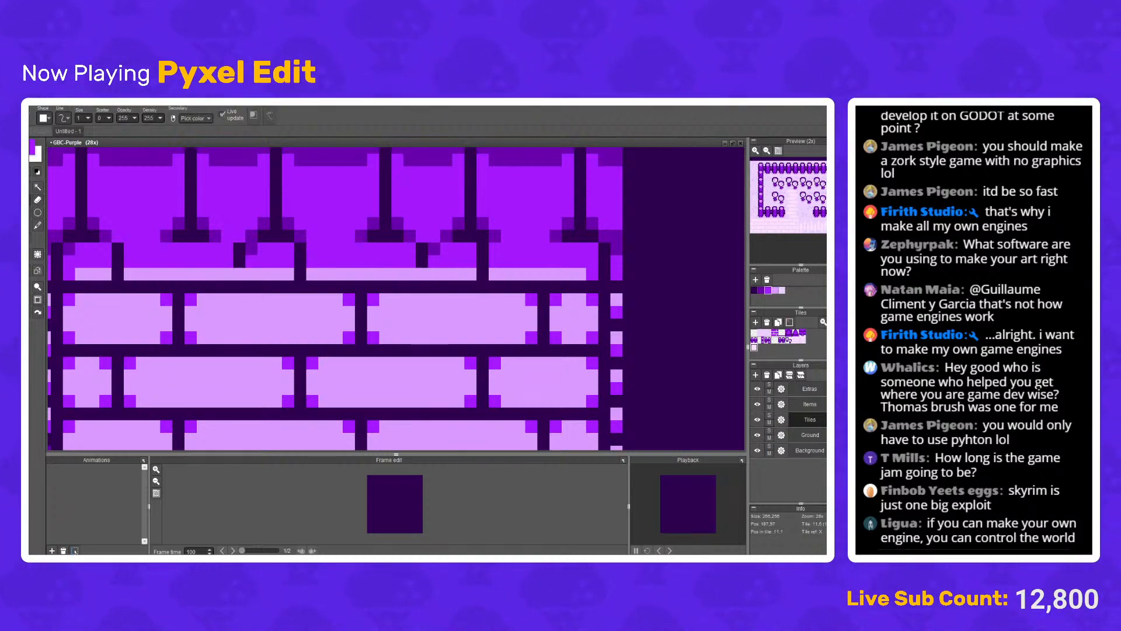
pyautogui.moveTo(93, 261); pyautogui.dragTo(568, 261)
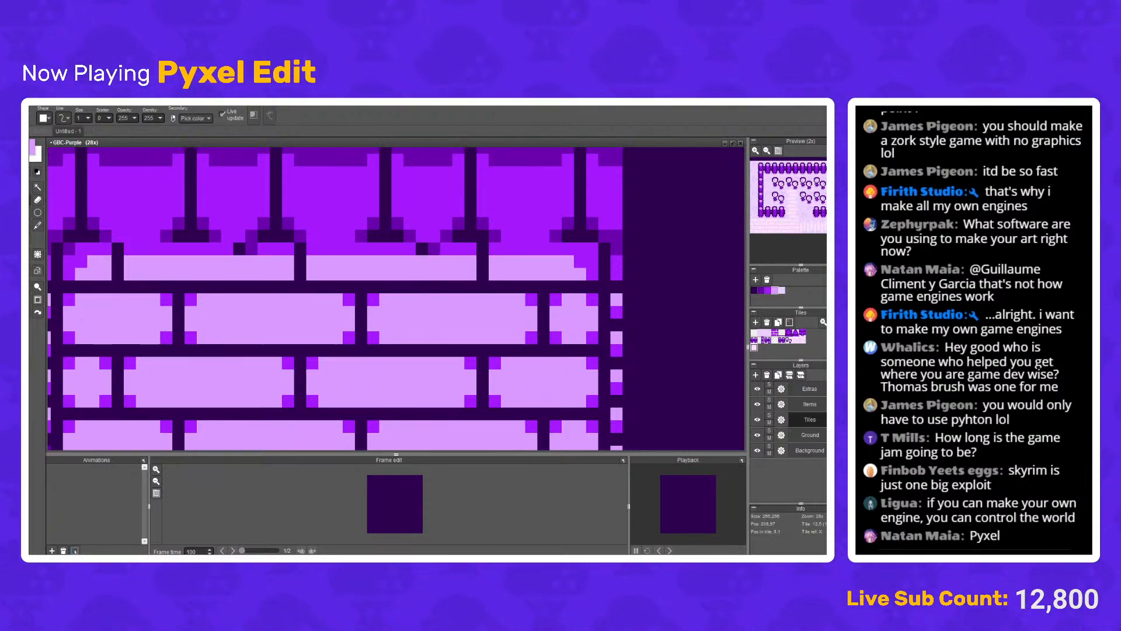
pyautogui.moveTo(460, 248)
pyautogui.mouseDown()
pyautogui.moveTo(421, 248)
pyautogui.moveTo(467, 249)
pyautogui.mouseUp()
pyautogui.rightClick(398, 249)
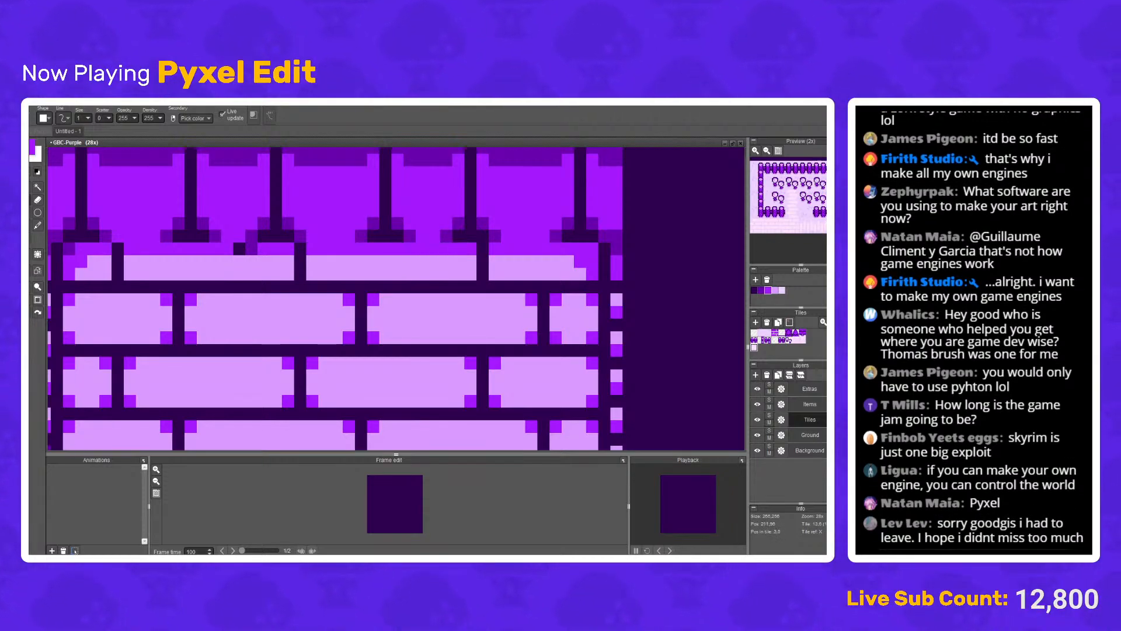
# Step: Select the taller house's roof and move it up one pixel, leaving a dark line between the roof and the brick wall
pyautogui.scroll(-8, 246, 249)
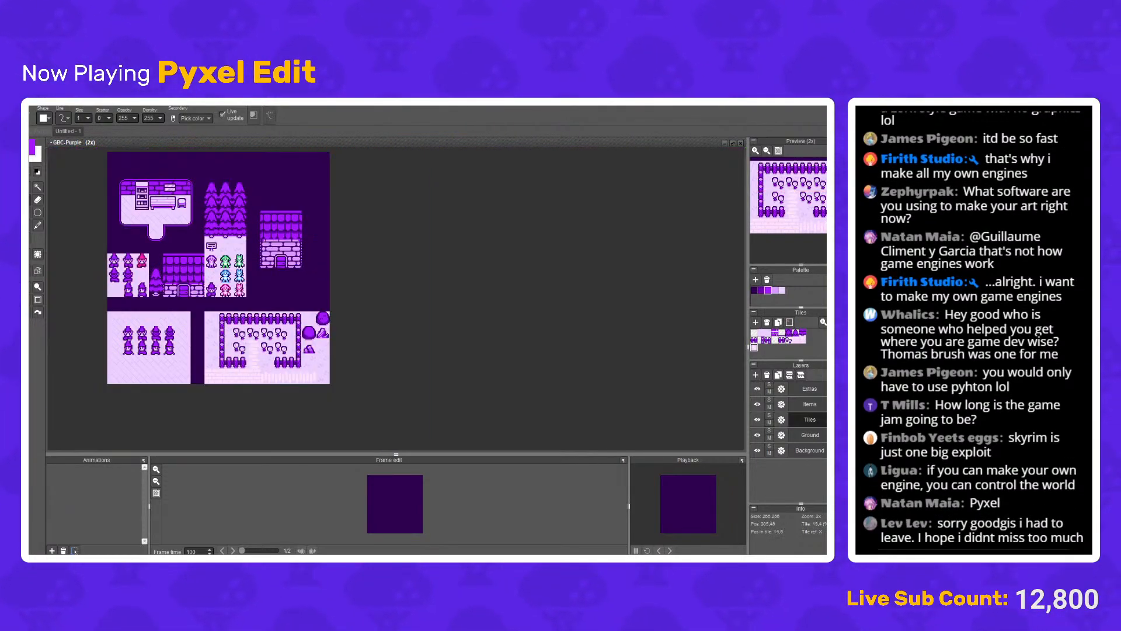
pyautogui.scroll(3, 229, 241)
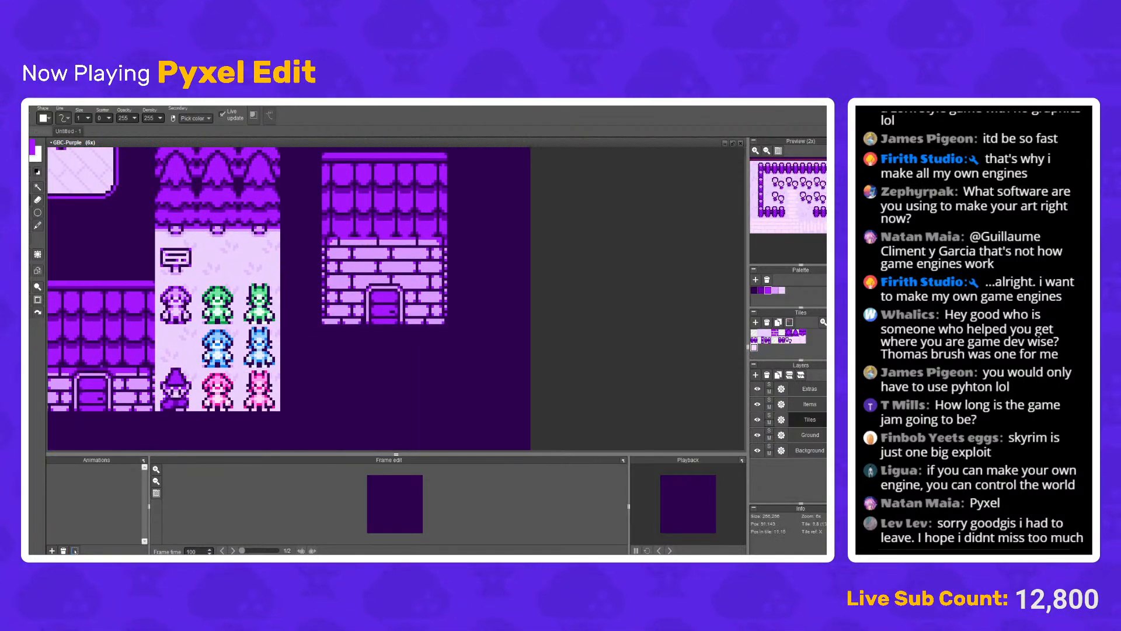
pyautogui.moveTo(101, 365); pyautogui.dragTo(212, 335)
pyautogui.press('g')
pyautogui.press('s')
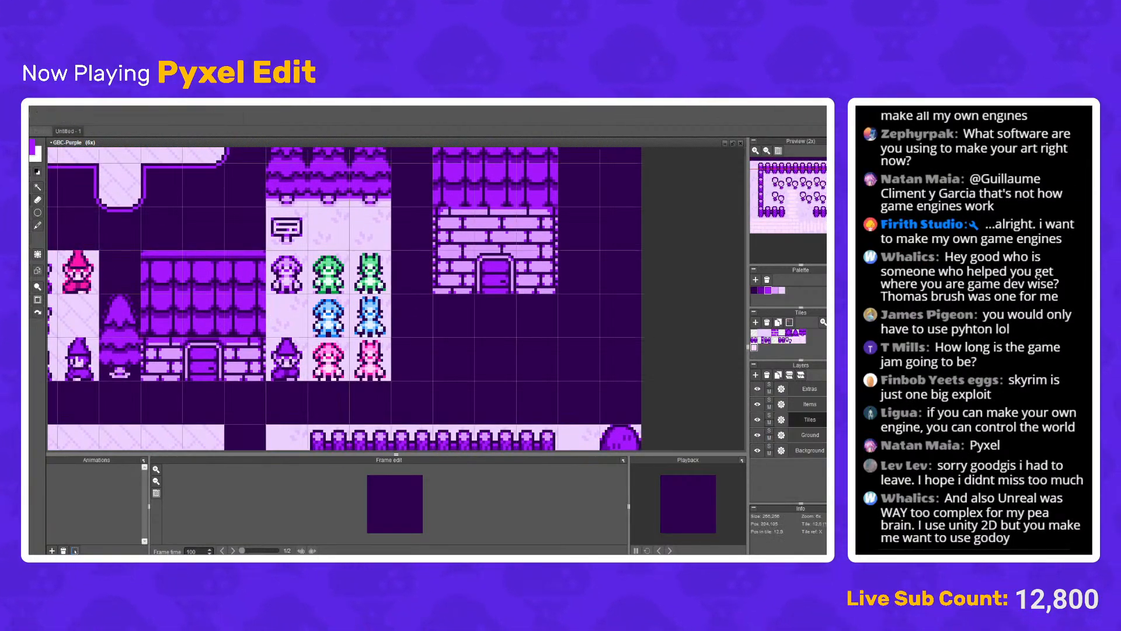
pyautogui.moveTo(506, 232); pyautogui.dragTo(379, 321)
pyautogui.scroll(2, 363, 306)
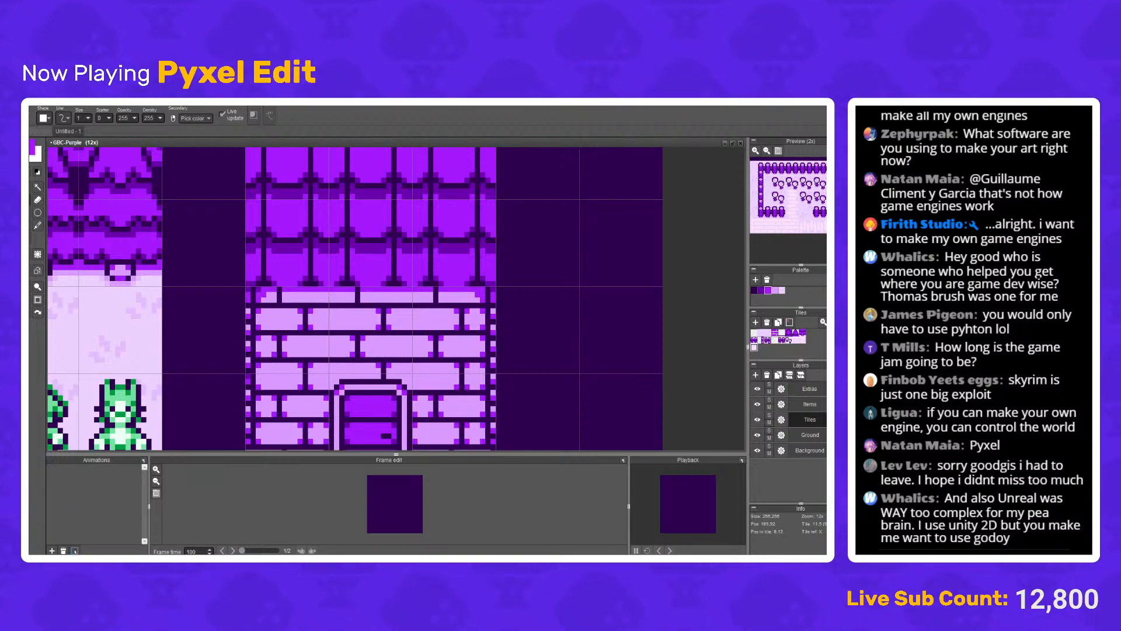
pyautogui.scroll(-1, 294, 264)
pyautogui.moveTo(281, 284); pyautogui.dragTo(482, 264)
pyautogui.moveTo(263, 171); pyautogui.dragTo(69, 241)
pyautogui.moveTo(248, 196); pyautogui.dragTo(477, 325)
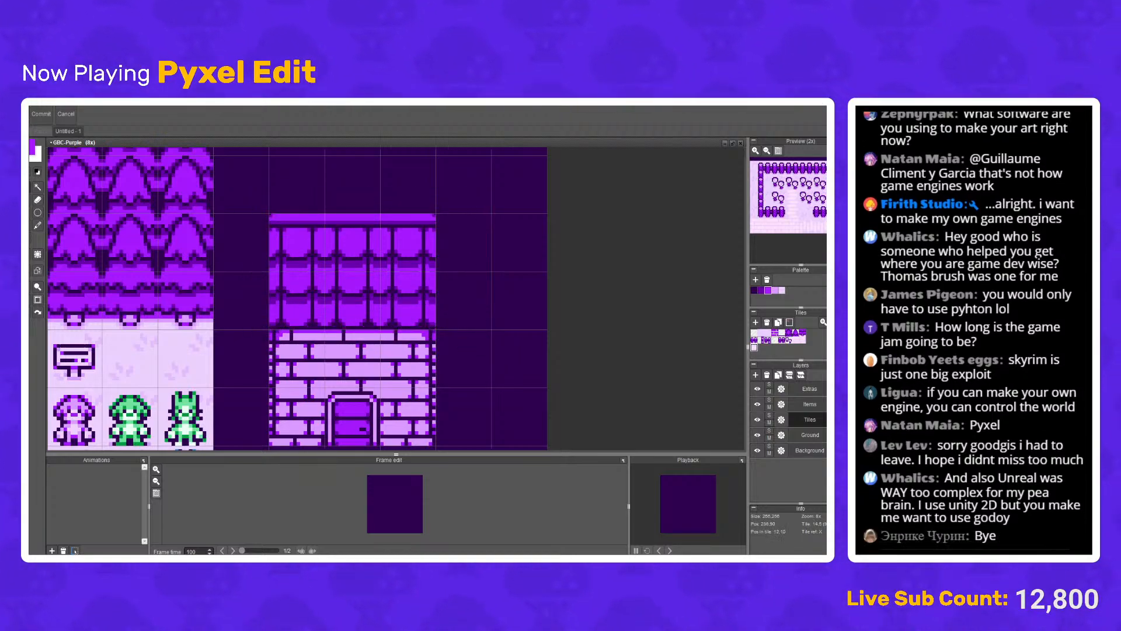
pyautogui.scroll(-5, 470, 327)
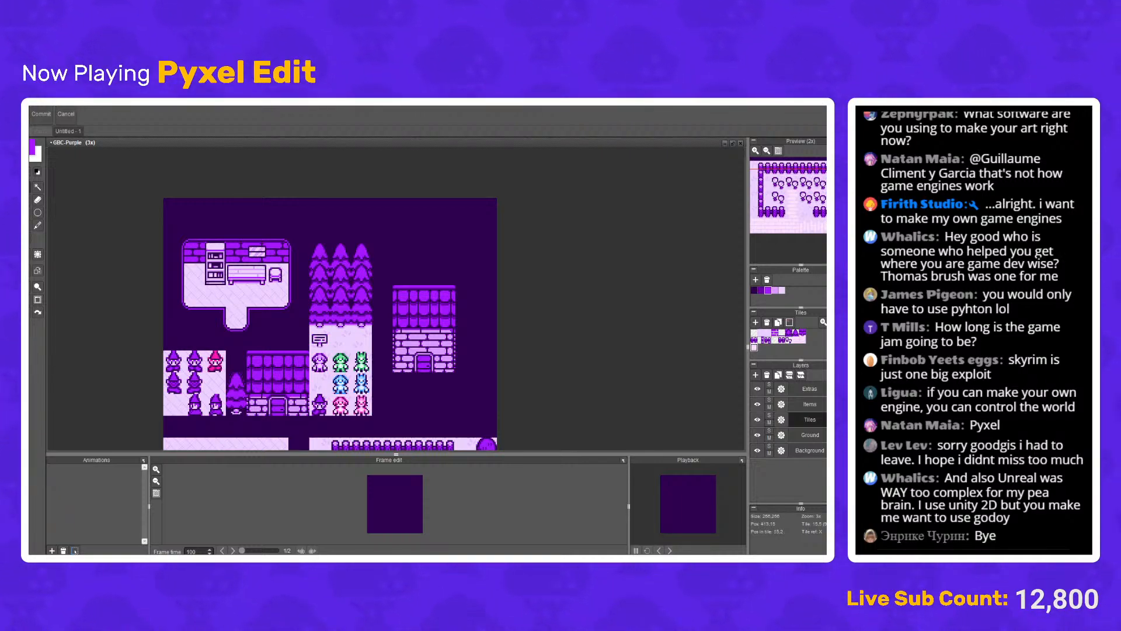
pyautogui.scroll(-2, 496, 377)
pyautogui.scroll(2, 500, 403)
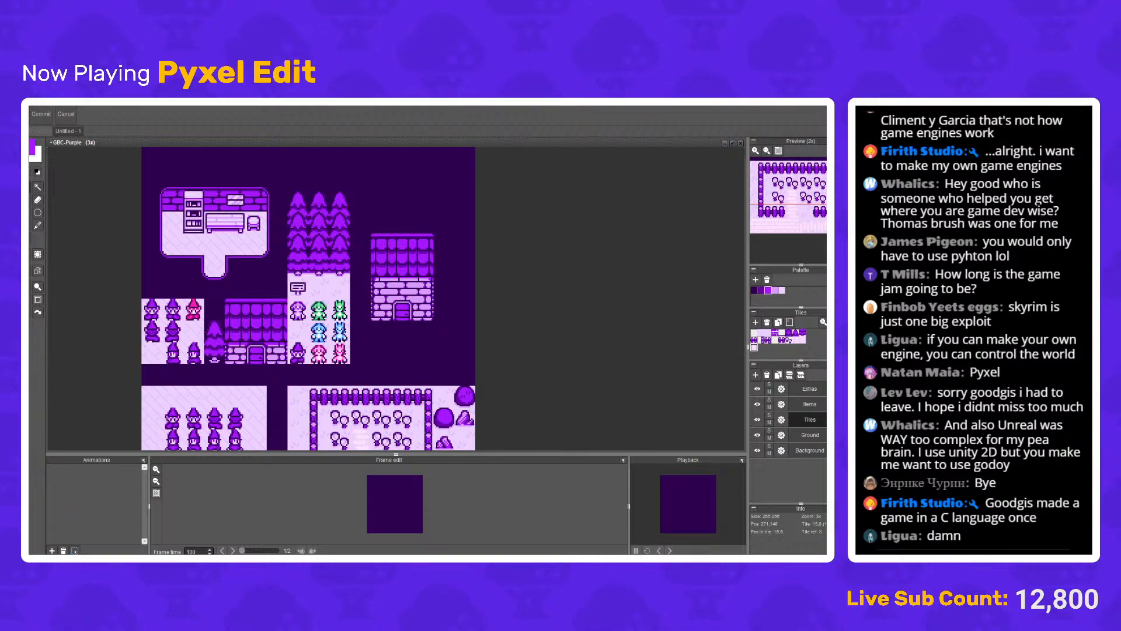
pyautogui.scroll(2, 452, 321)
pyautogui.moveTo(386, 288); pyautogui.dragTo(401, 317)
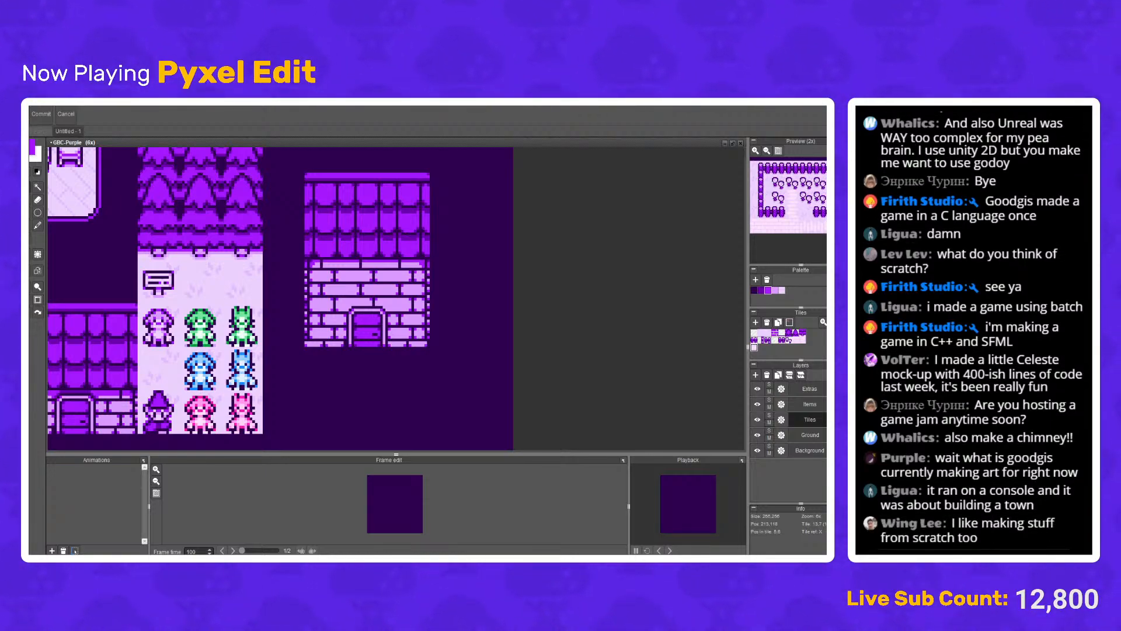
pyautogui.scroll(-2, 289, 299)
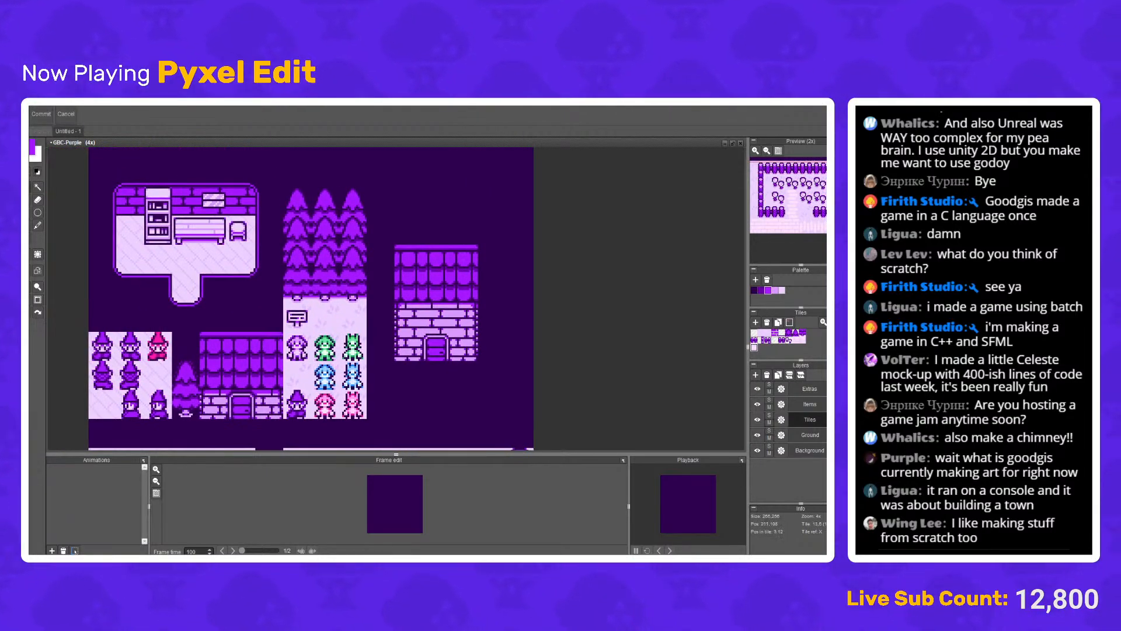
pyautogui.scroll(1, 464, 324)
pyautogui.press('Return')
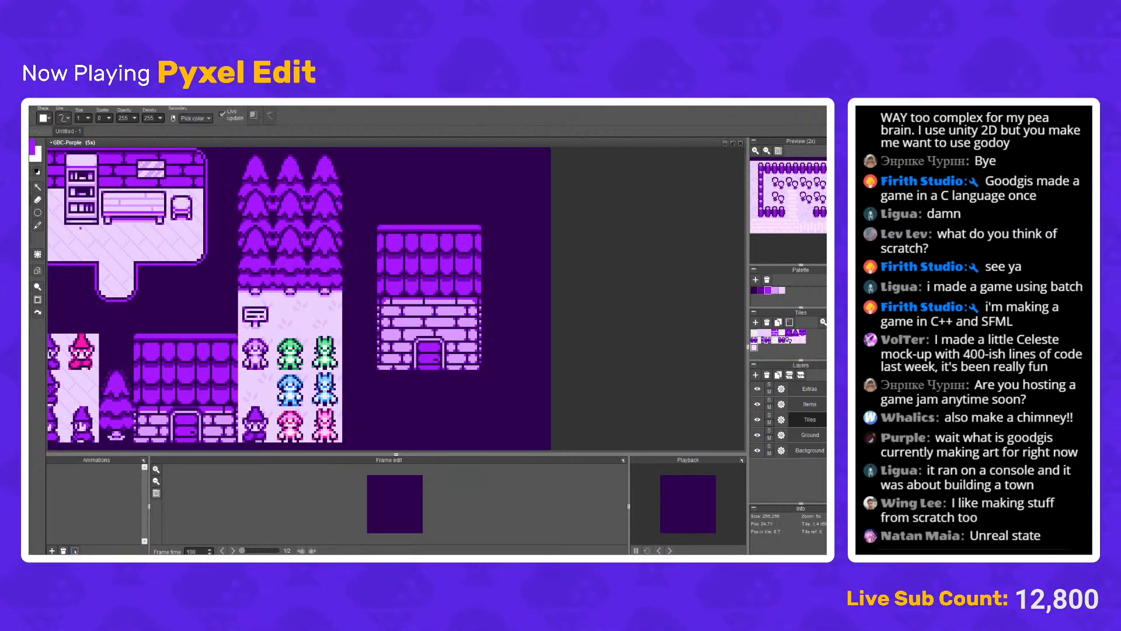
# Step: Examine the taller house's roof edge, brickwork and door up close and alongside the rest of the tileset
pyautogui.scroll(-4, 476, 278)
pyautogui.scroll(5, 475, 284)
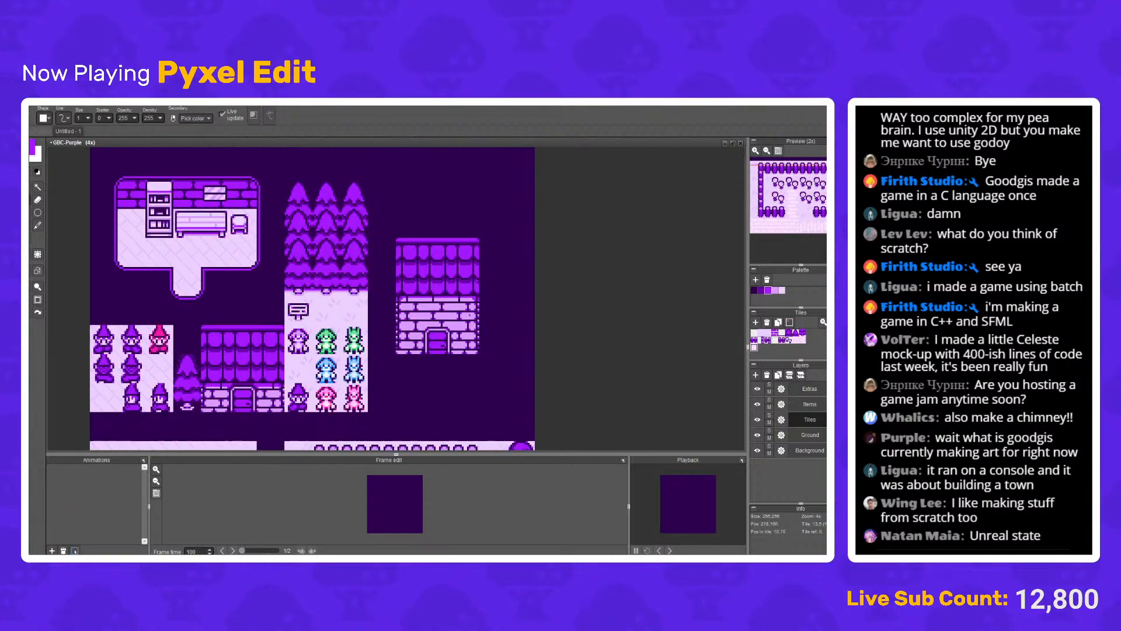
pyautogui.scroll(1, 464, 307)
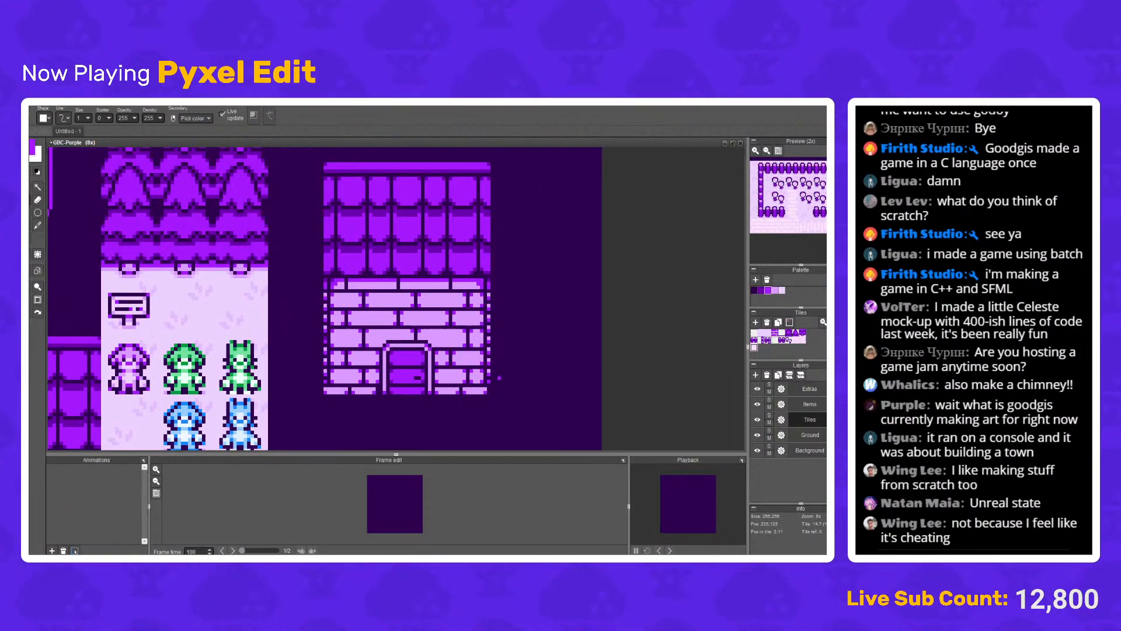
pyautogui.scroll(2, 499, 378)
pyautogui.scroll(3, 493, 391)
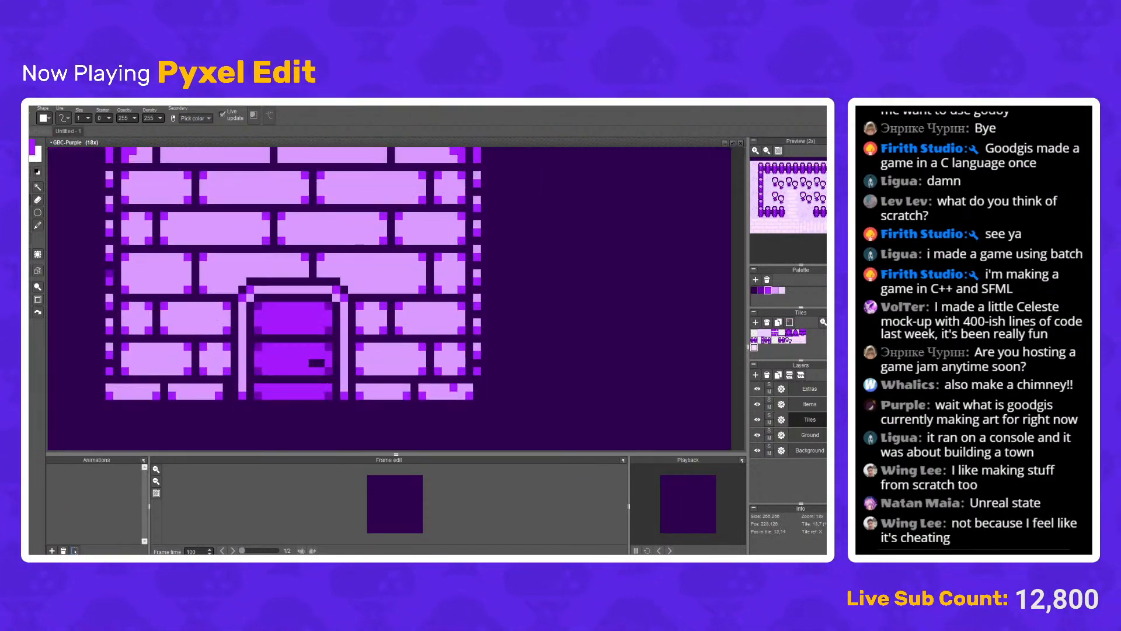
pyautogui.scroll(-6, 457, 391)
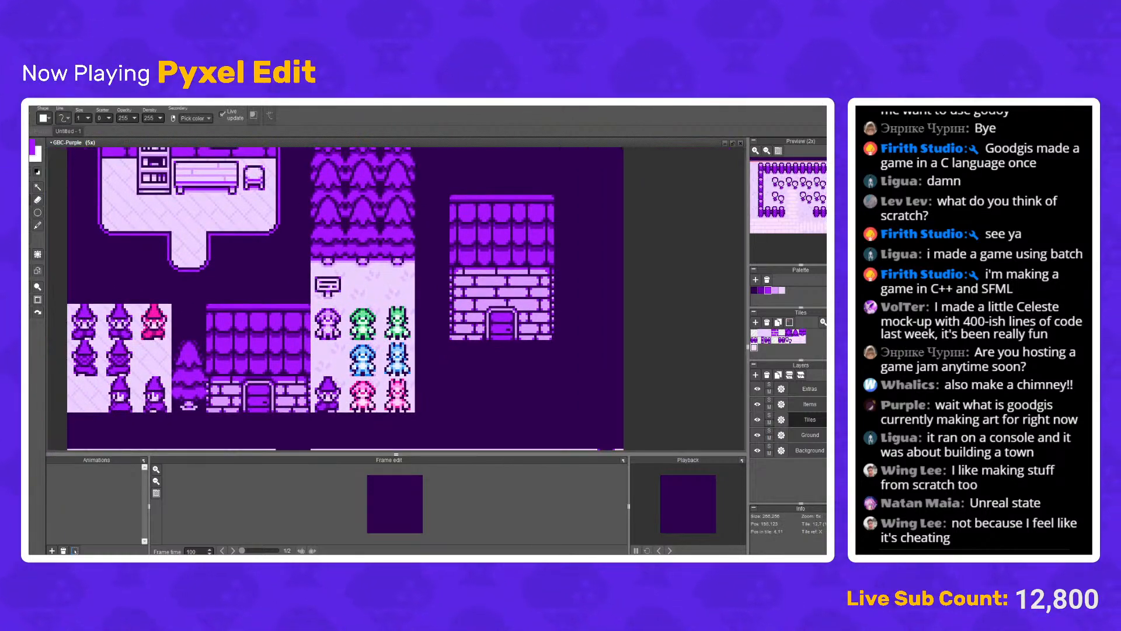
pyautogui.scroll(4, 542, 306)
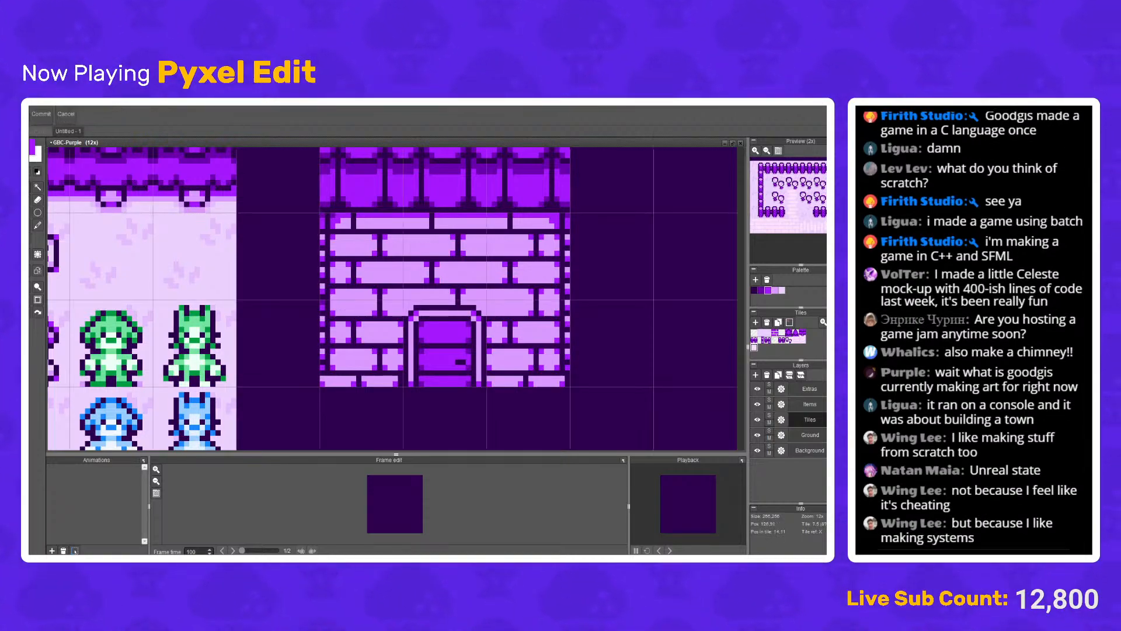
pyautogui.scroll(-3, 229, 301)
pyautogui.scroll(-1, 268, 224)
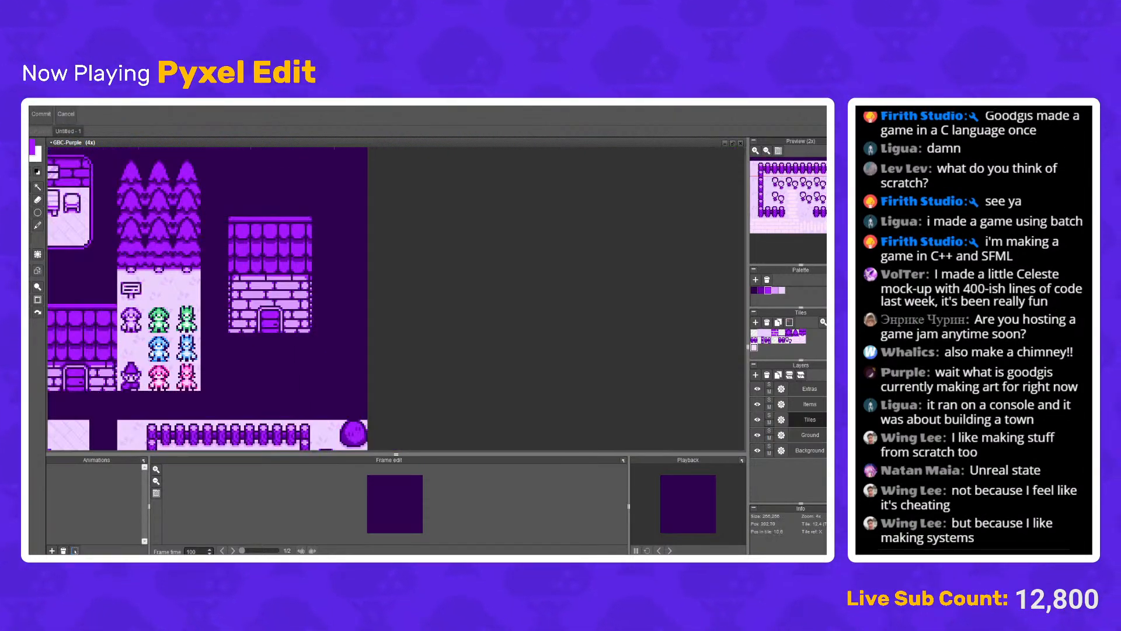
# Step: Move the taller house down so its base is level with the original house
pyautogui.moveTo(288, 276); pyautogui.dragTo(336, 409)
pyautogui.hotkey('ctrl', 'v')
pyautogui.hotkey('ctrl', 'z')
pyautogui.moveTo(339, 310); pyautogui.dragTo(319, 201)
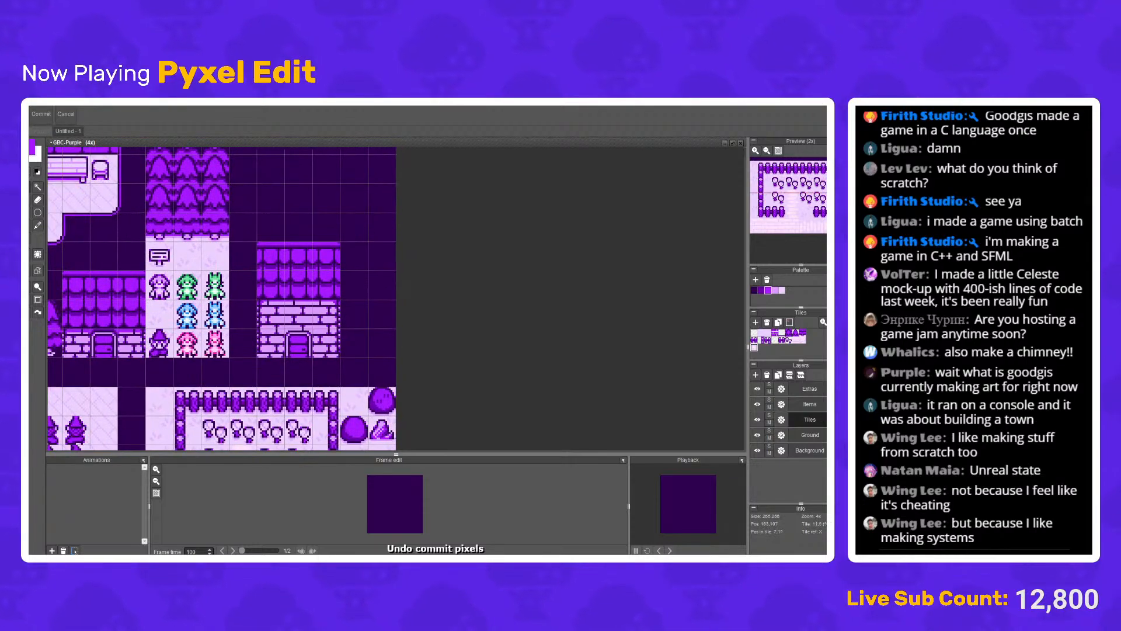
# Step: Copy the whole taller house and place the duplicate directly above it, aligned to the same tile columns
pyautogui.moveTo(254, 230); pyautogui.dragTo(352, 365)
pyautogui.hotkey('ctrl', 'c')
pyautogui.moveTo(304, 307); pyautogui.dragTo(324, 389)
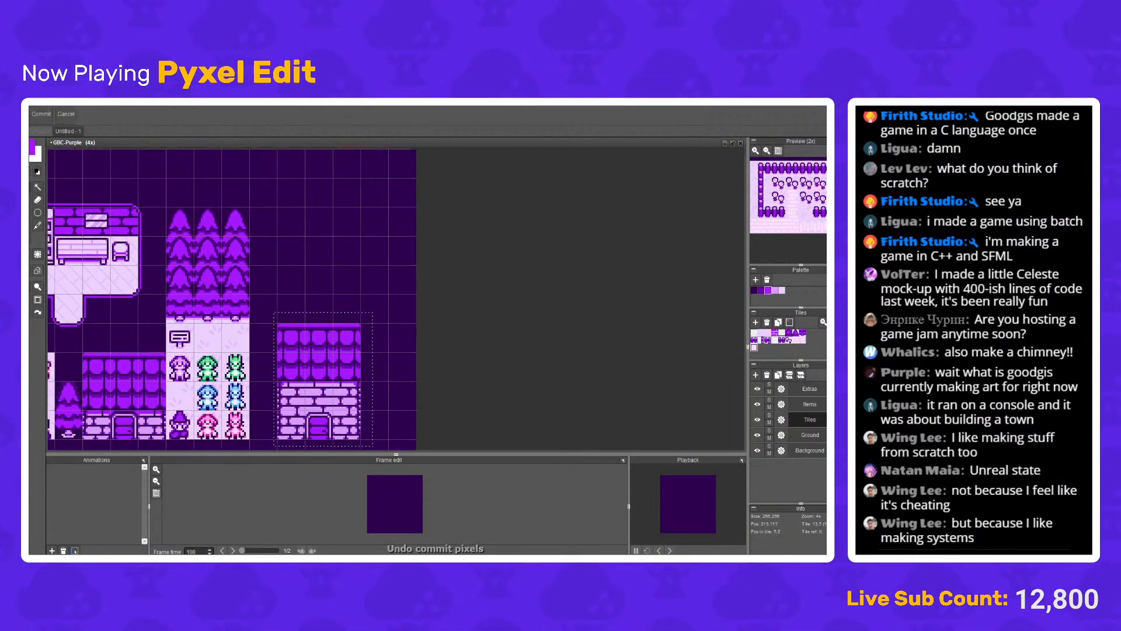
pyautogui.hotkey('ctrl', 'v')
pyautogui.moveTo(324, 260); pyautogui.dragTo(334, 255)
pyautogui.press('Return')
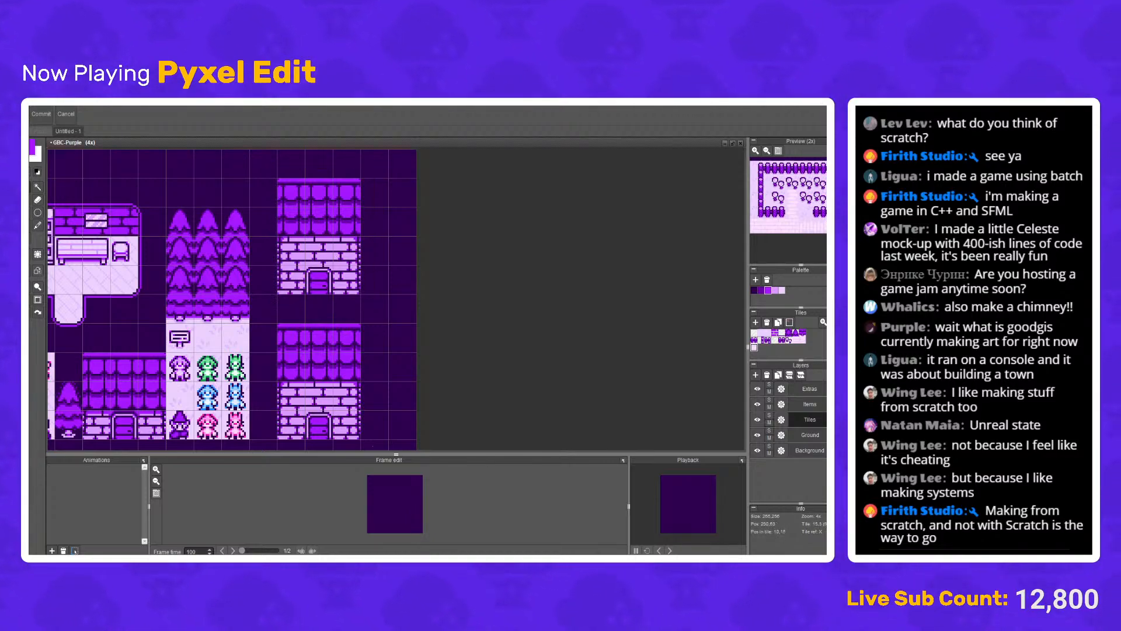
# Step: Draw a rectangular window outline about 11 by 7 pixels in the darkest purple on the lower house's brickwork above the door
pyautogui.scroll(4, 353, 234)
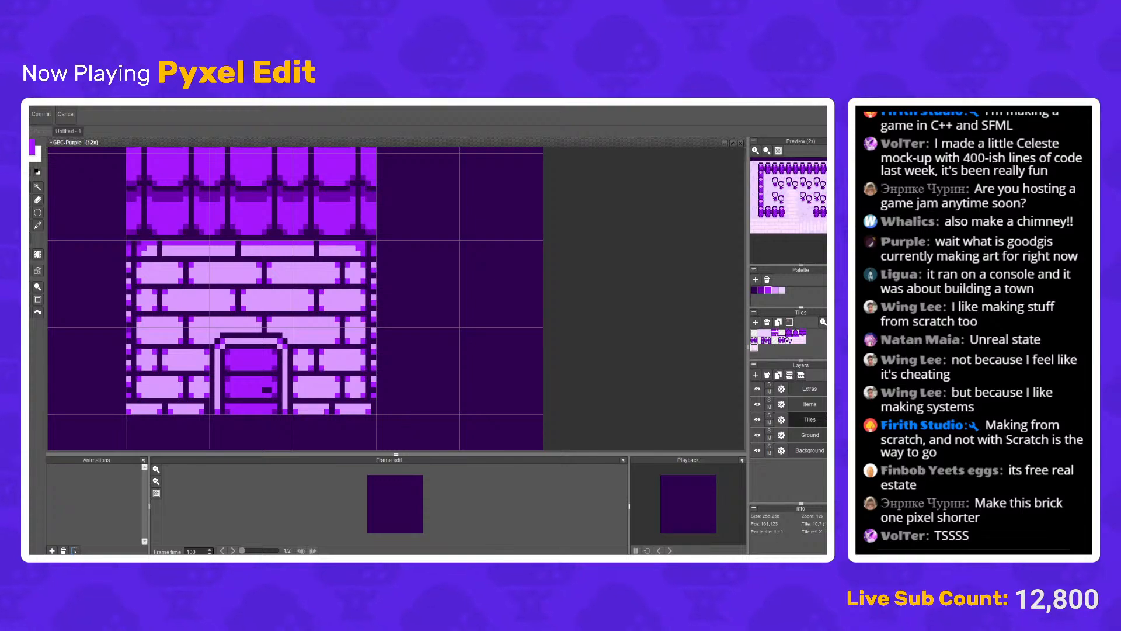
pyautogui.press('r')
pyautogui.scroll(1, 228, 237)
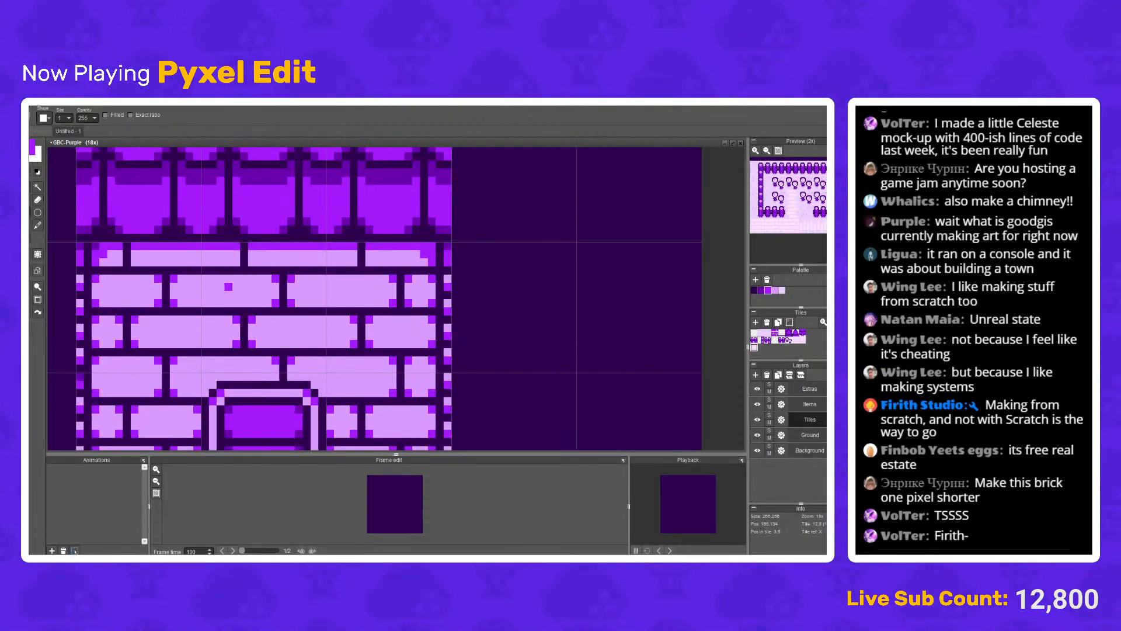
pyautogui.scroll(2, 233, 282)
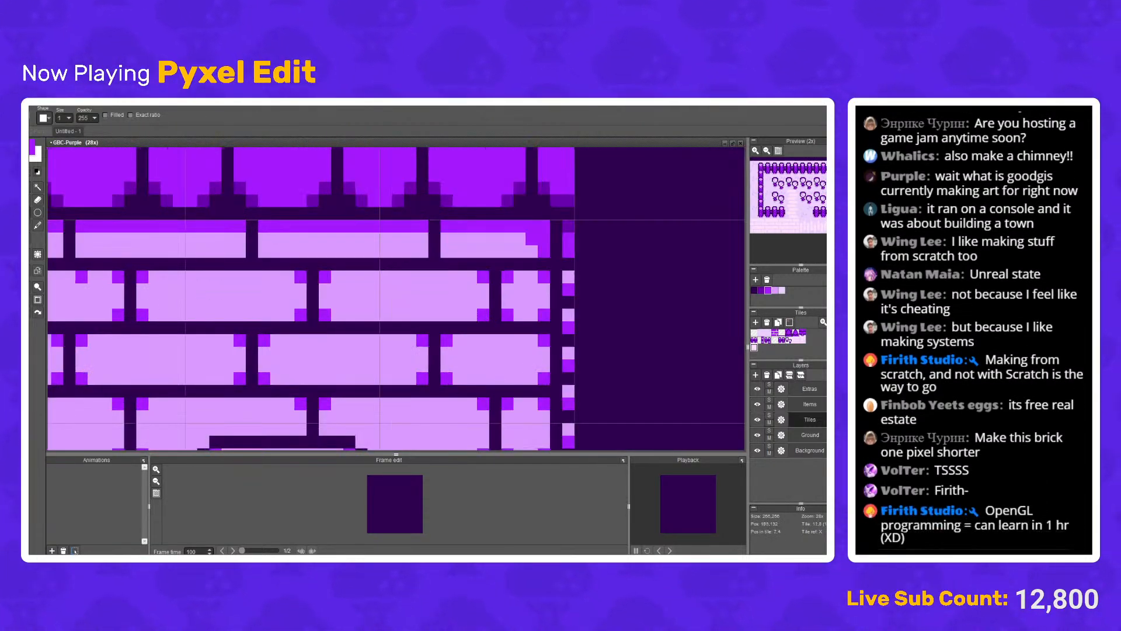
pyautogui.click(30, 239)
pyautogui.click(94, 327)
pyautogui.moveTo(227, 289)
pyautogui.mouseDown()
pyautogui.moveTo(349, 352)
pyautogui.moveTo(325, 366)
pyautogui.moveTo(349, 367)
pyautogui.mouseUp()
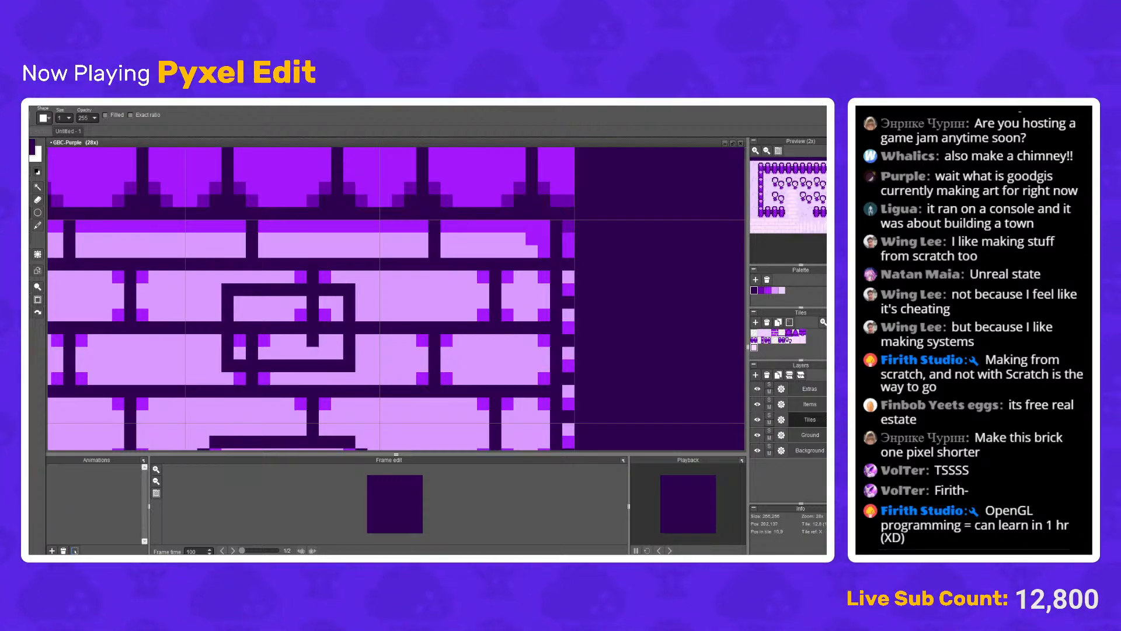
# Step: Try a second dark rectangle overlapping the window outline up to the mortar line, and undo both rectangles
pyautogui.scroll(-6, 324, 367)
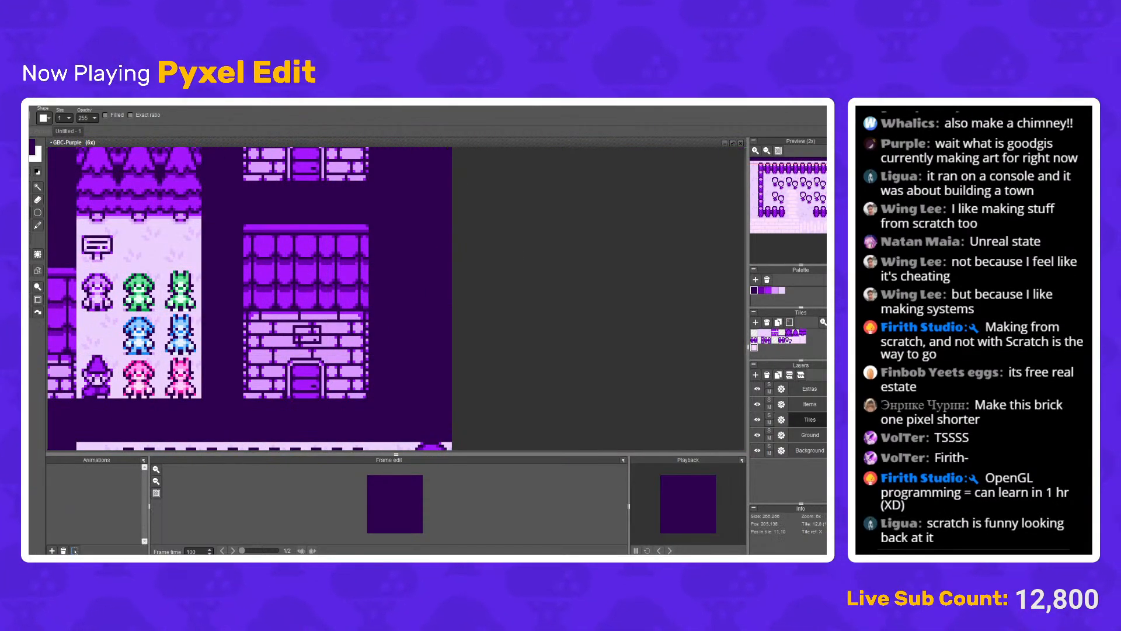
pyautogui.scroll(6, 325, 366)
pyautogui.moveTo(212, 272); pyautogui.dragTo(346, 360)
pyautogui.press('b')
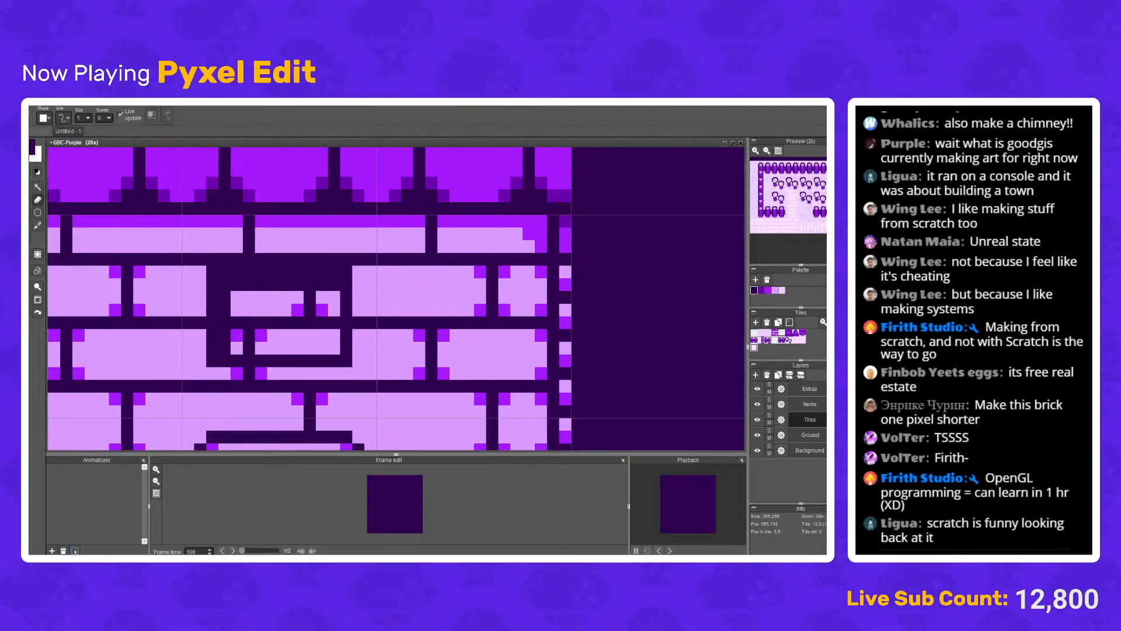
pyautogui.hotkey('ctrl', 'z')
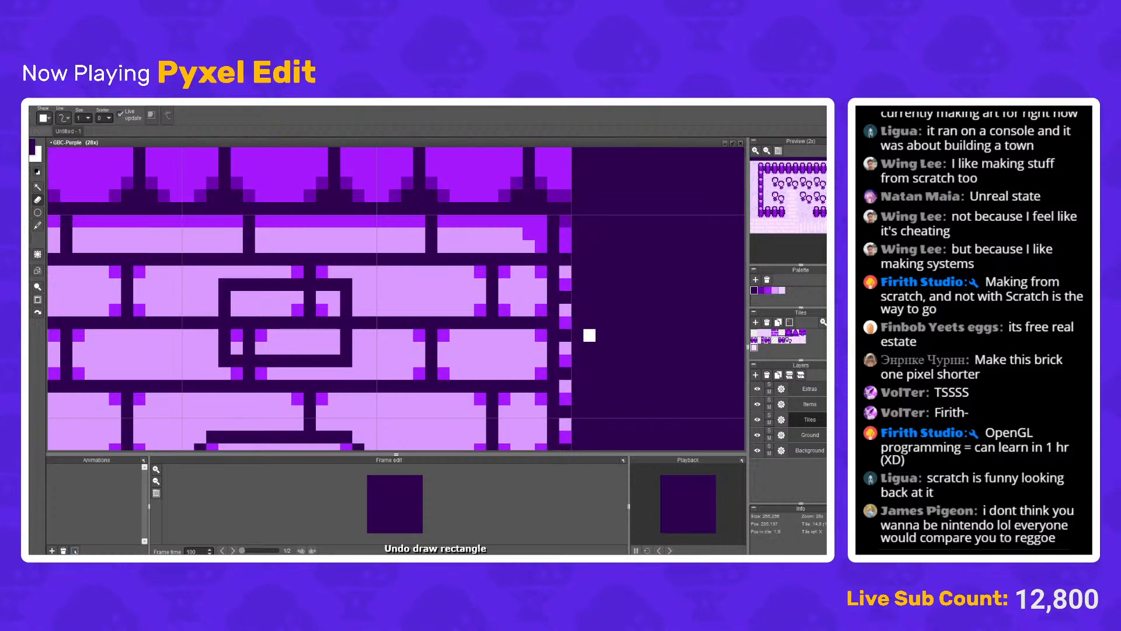
pyautogui.hotkey('ctrl', 'z')
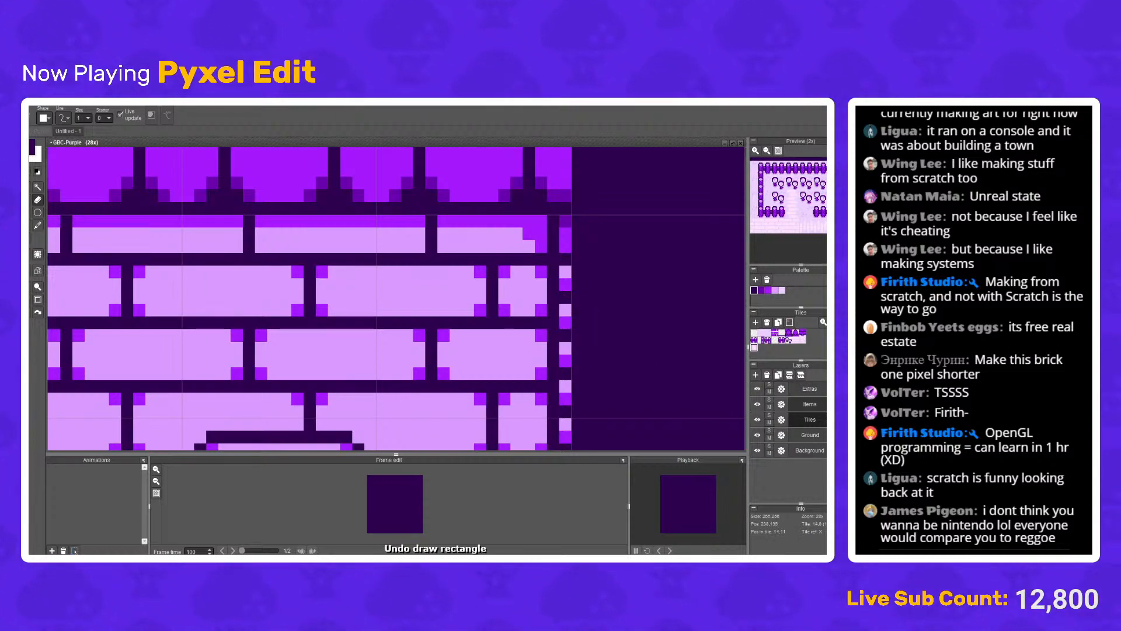
pyautogui.click(809, 403)
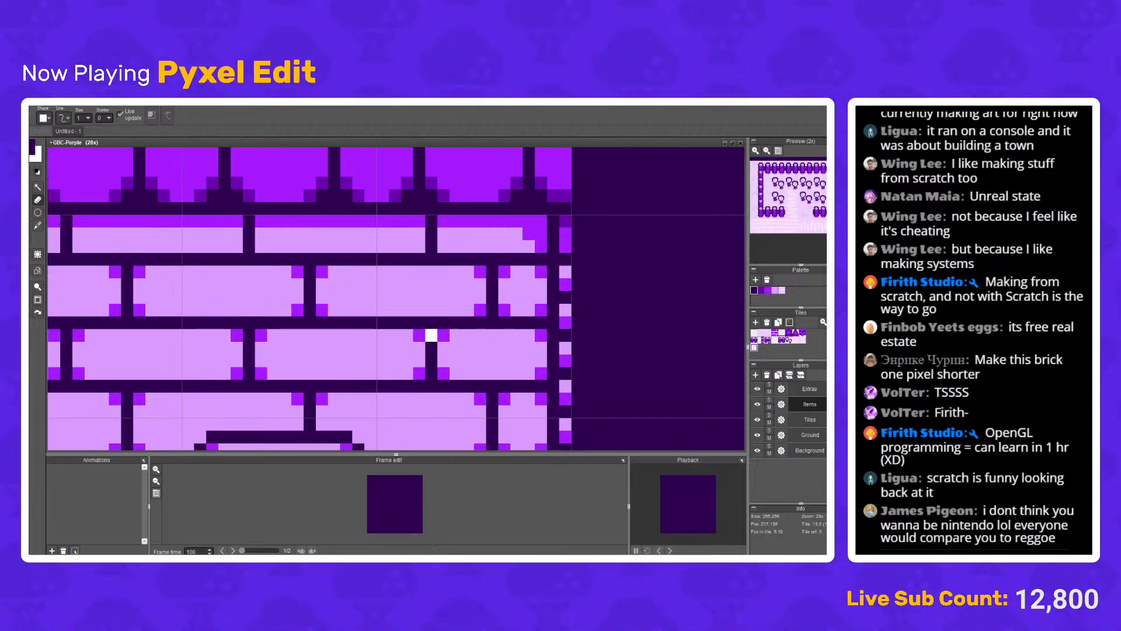
pyautogui.hotkey('ctrl', 'v')
pyautogui.hotkey('ctrl', 'z')
pyautogui.click(27, 212)
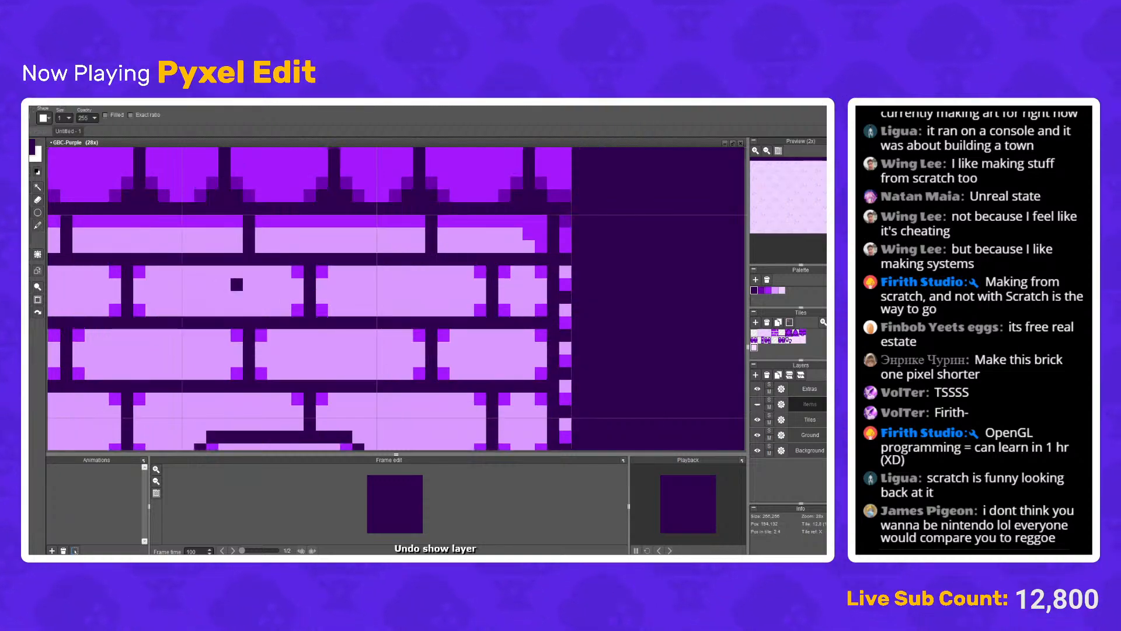
pyautogui.moveTo(212, 258); pyautogui.dragTo(357, 382)
pyautogui.hotkey('ctrl', 'z')
pyautogui.scroll(-5, 370, 333)
pyautogui.scroll(1, 370, 334)
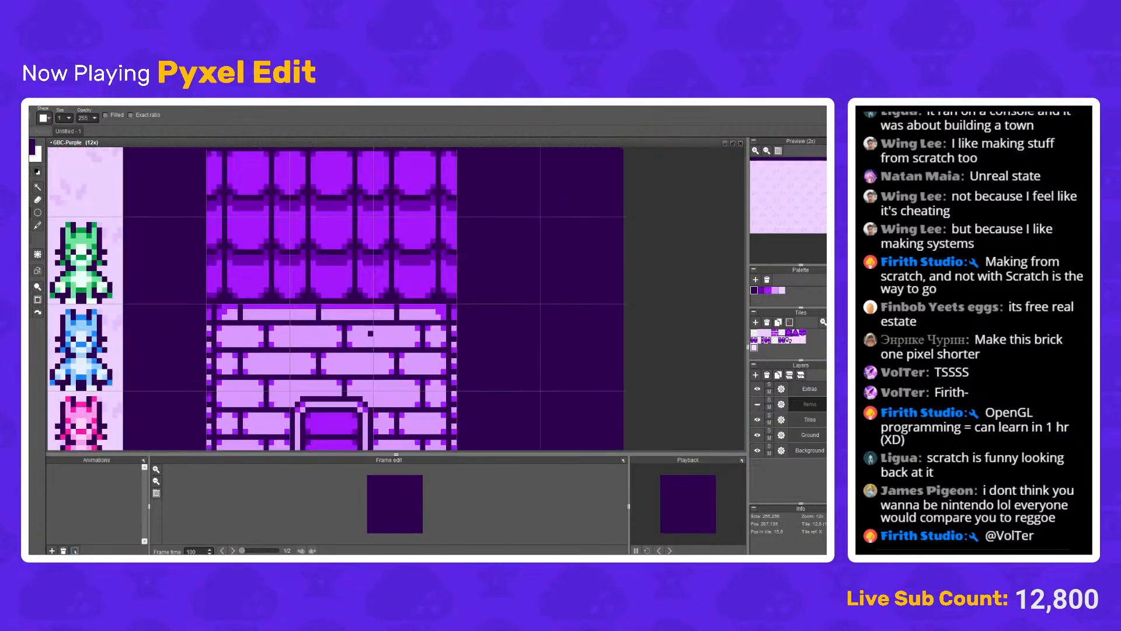
pyautogui.hotkey('ctrl', 'z')
pyautogui.moveTo(361, 333); pyautogui.dragTo(454, 448)
pyautogui.click(757, 404)
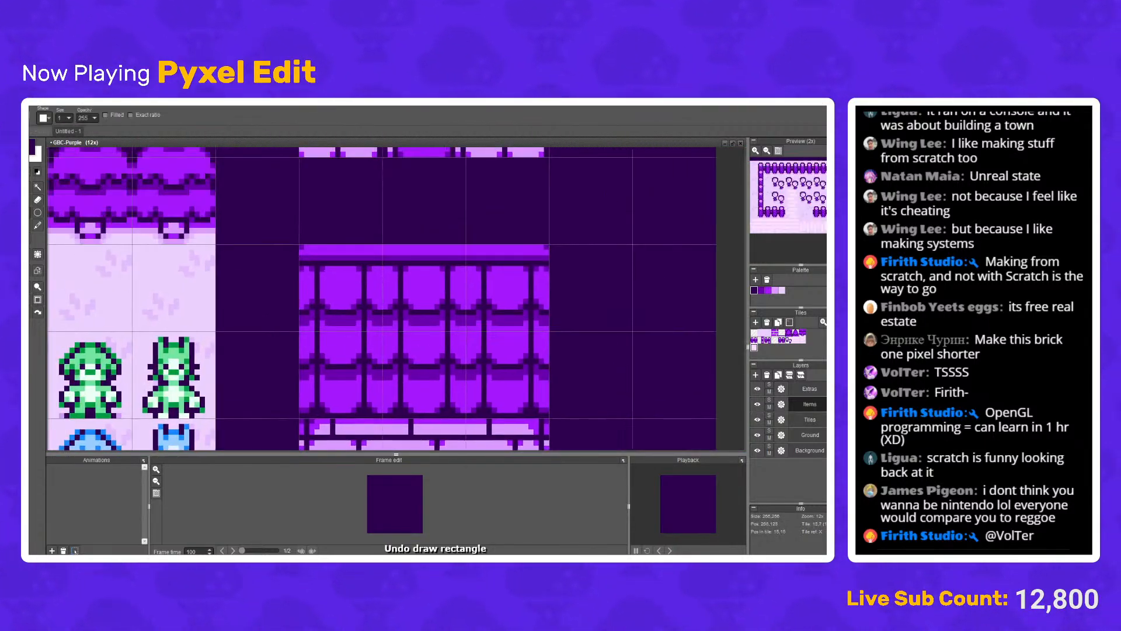
# Step: Select the small wooden sign on the grass tile above the characters, and undo clearing the selection
pyautogui.scroll(-3, 494, 350)
pyautogui.moveTo(432, 345); pyautogui.dragTo(401, 329)
pyautogui.scroll(2, 276, 372)
pyautogui.moveTo(303, 232); pyautogui.dragTo(288, 254)
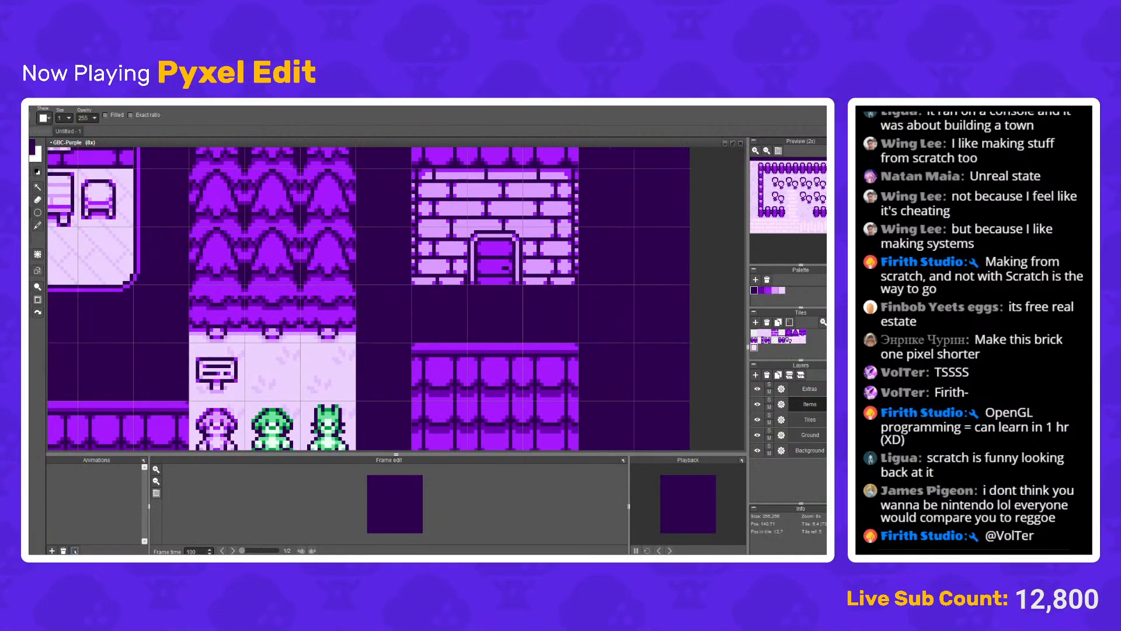
pyautogui.click(26, 186)
pyautogui.scroll(1, 204, 353)
pyautogui.moveTo(204, 354)
pyautogui.mouseDown()
pyautogui.moveTo(180, 293)
pyautogui.moveTo(236, 338)
pyautogui.moveTo(298, 342)
pyautogui.mouseUp()
pyautogui.scroll(-2, 274, 338)
pyautogui.click(288, 342)
pyautogui.hotkey('ctrl', 'z')
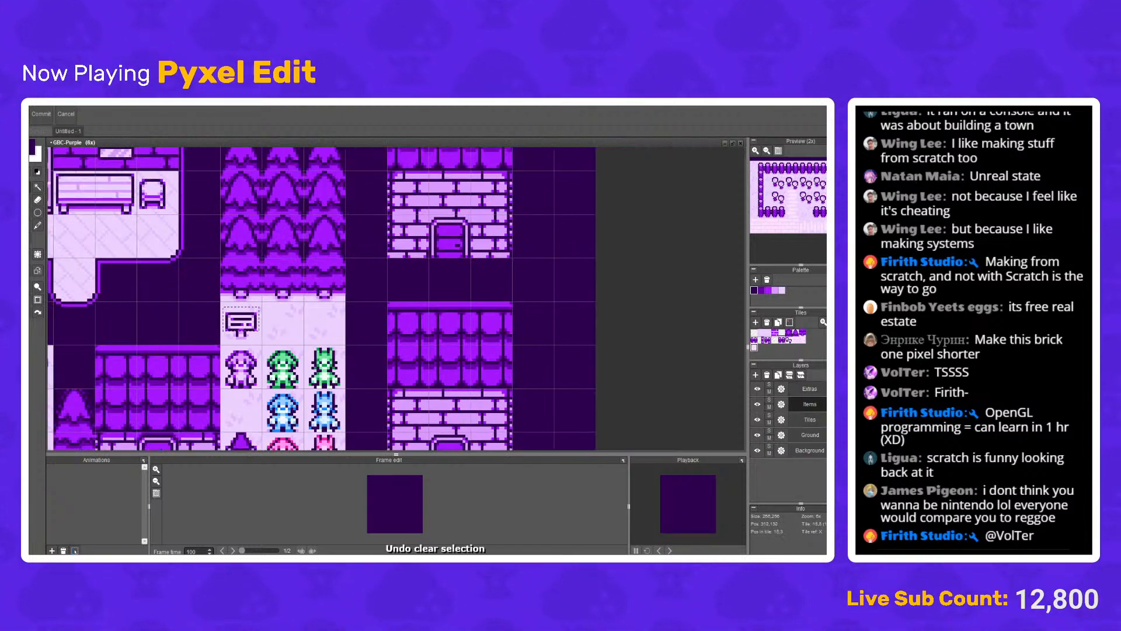
# Step: Check which layer holds the sign, and place a copy of it on the Items layer above the lower taller house's door
pyautogui.click(757, 404)
pyautogui.click(757, 403)
pyautogui.doubleClick(757, 419)
pyautogui.doubleClick(810, 420)
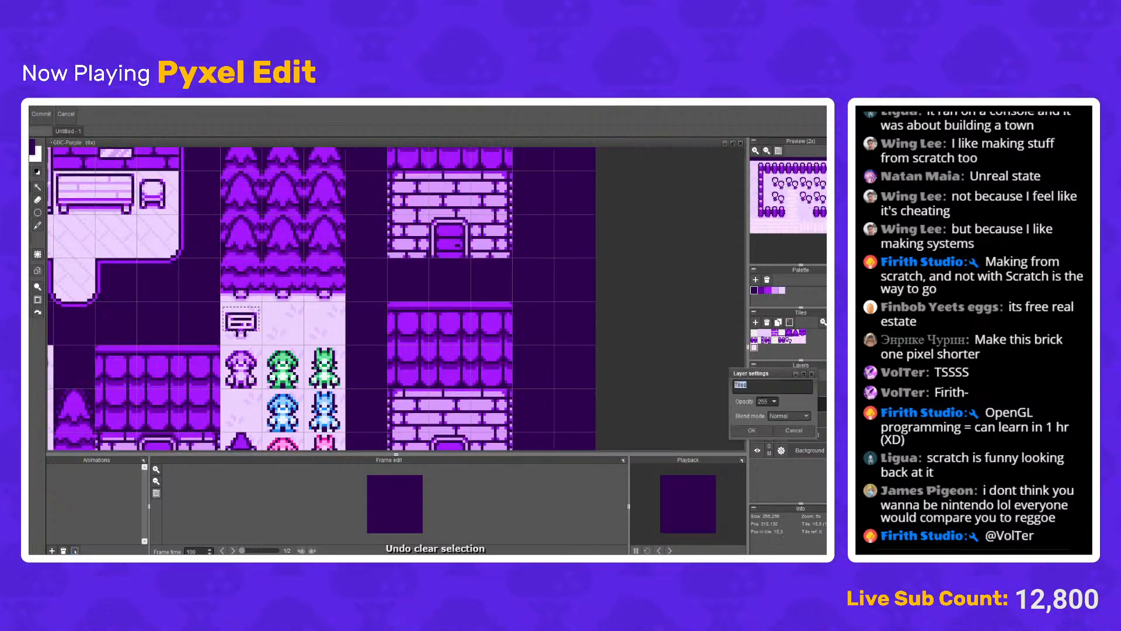
pyautogui.press('Escape')
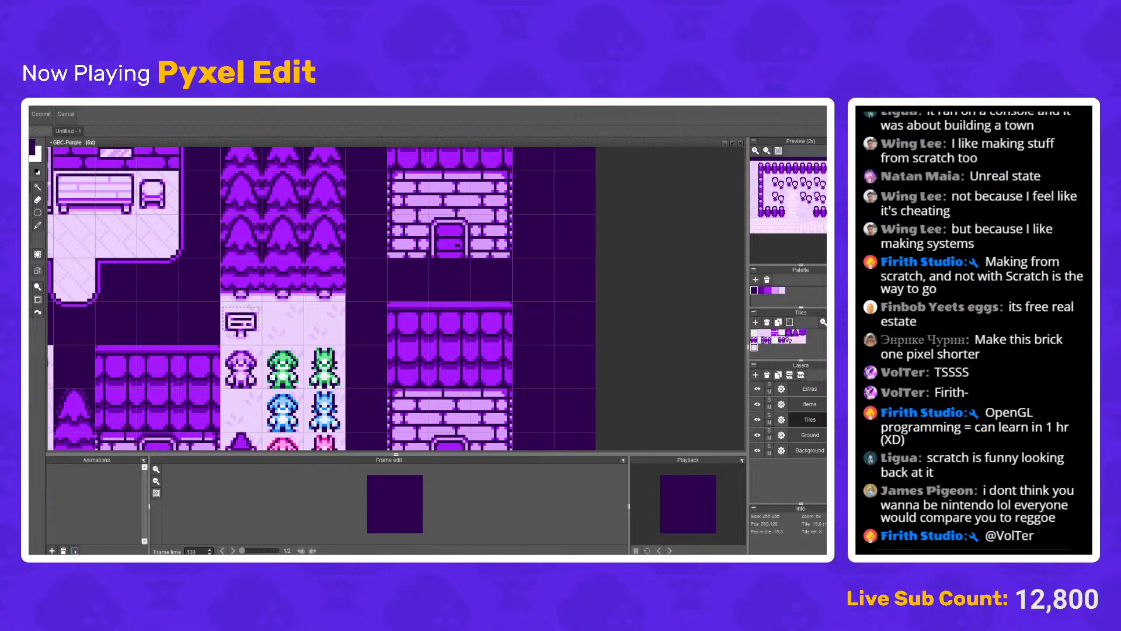
pyautogui.click(810, 403)
pyautogui.moveTo(248, 328); pyautogui.dragTo(351, 312)
pyautogui.scroll(6, 457, 416)
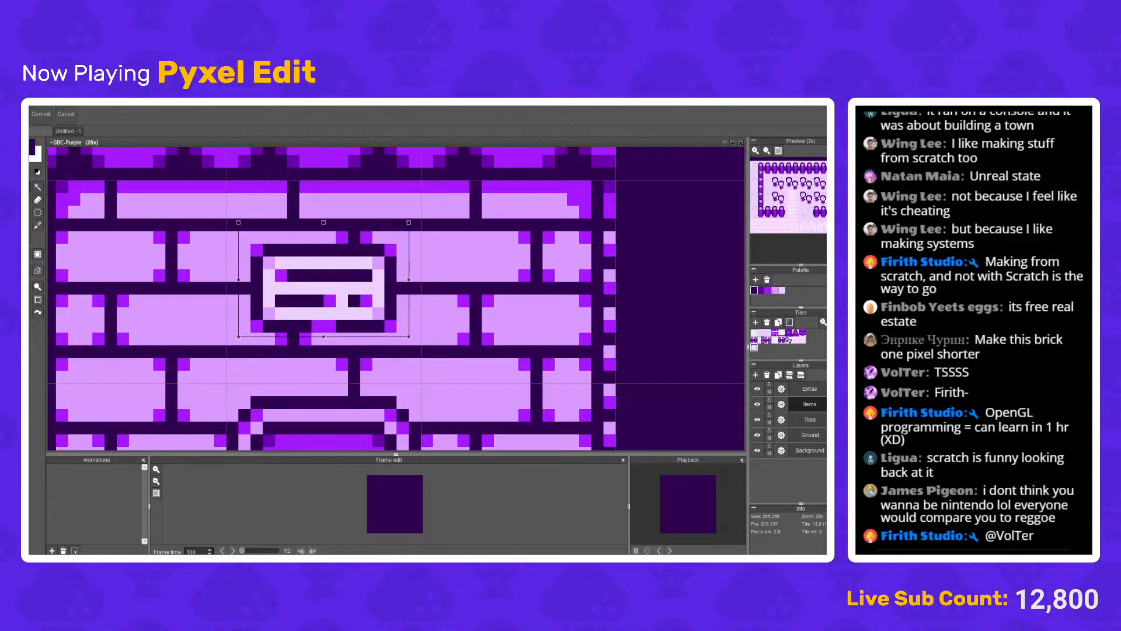
pyautogui.press('Return')
# Step: Paint over the lettering on the copied sign with its palest purple to leave a blank board
pyautogui.press('b')
pyautogui.scroll(1, 293, 275)
pyautogui.rightClick(293, 293)
pyautogui.click(276, 276)
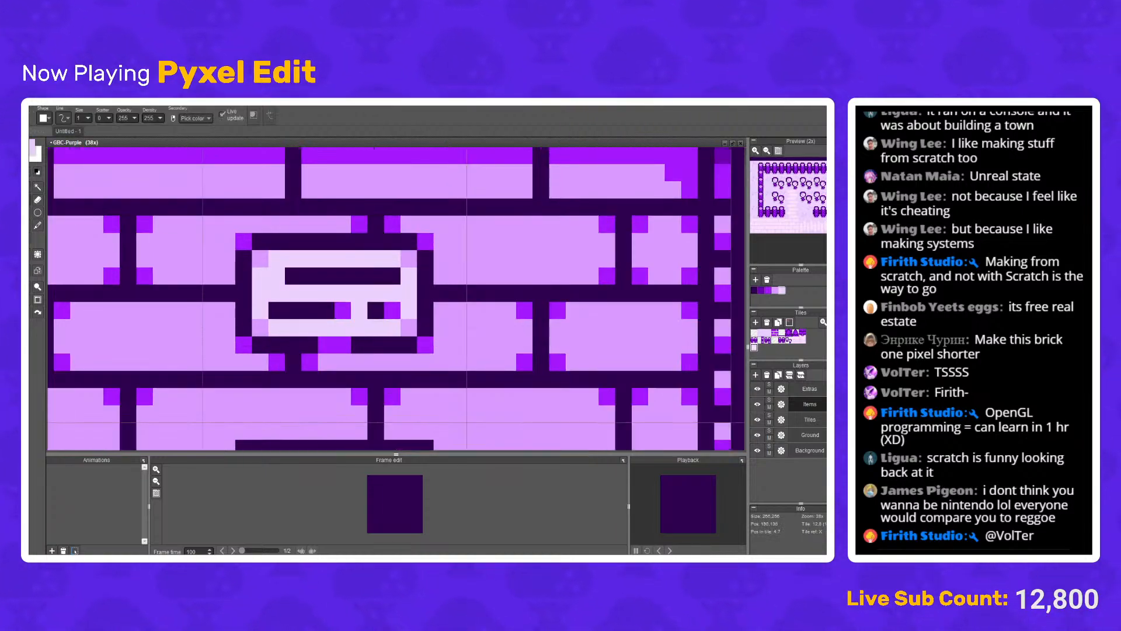
pyautogui.moveTo(293, 310)
pyautogui.mouseDown()
pyautogui.moveTo(327, 310)
pyautogui.moveTo(309, 293)
pyautogui.moveTo(392, 276)
pyautogui.mouseUp()
pyautogui.click(343, 311)
pyautogui.click(392, 311)
# Step: Stretch the blank sign vertically by shifting its upper part up two pixels and its lower part down one pixel to the mortar lines
pyautogui.press('s')
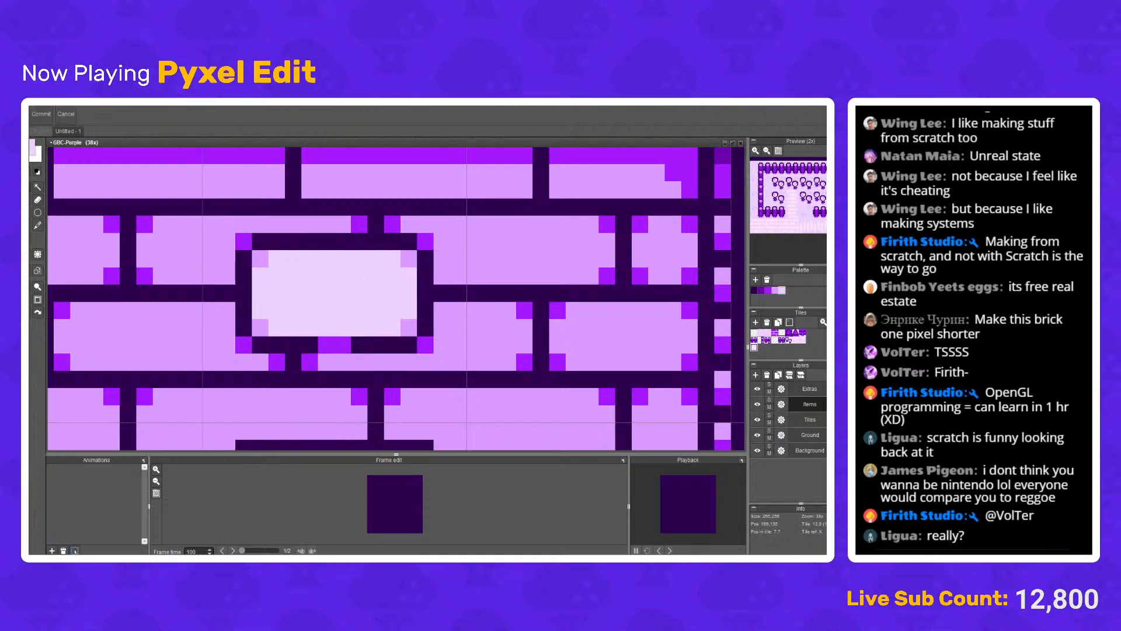
pyautogui.moveTo(305, 225); pyautogui.dragTo(292, 255)
pyautogui.scroll(-1, 292, 256)
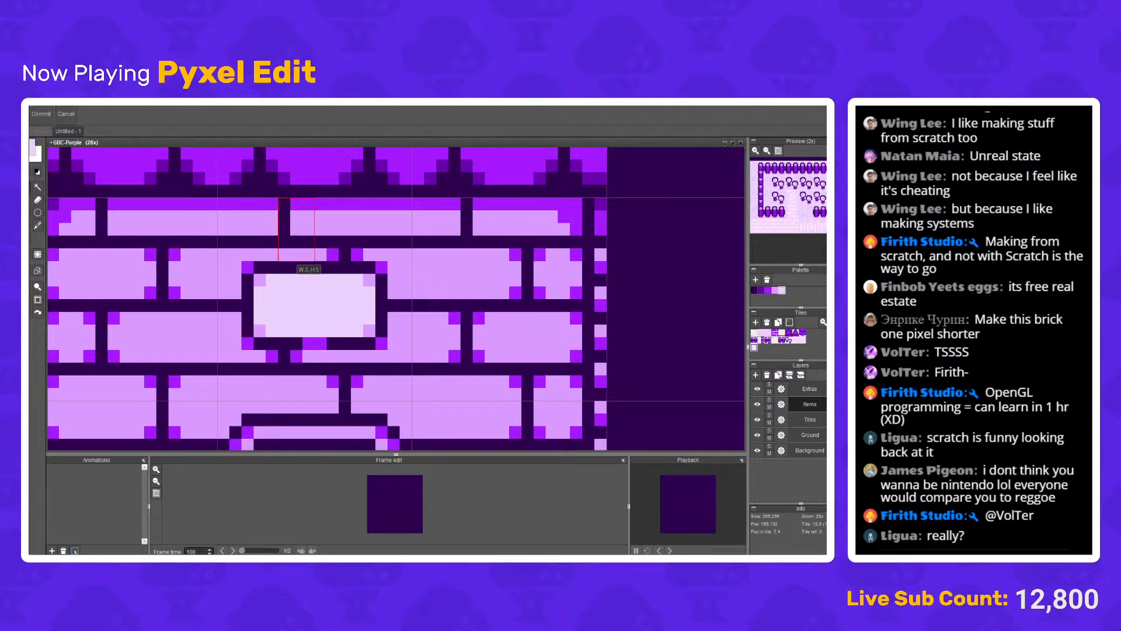
pyautogui.moveTo(290, 349); pyautogui.dragTo(315, 400)
pyautogui.moveTo(217, 223); pyautogui.dragTo(369, 284)
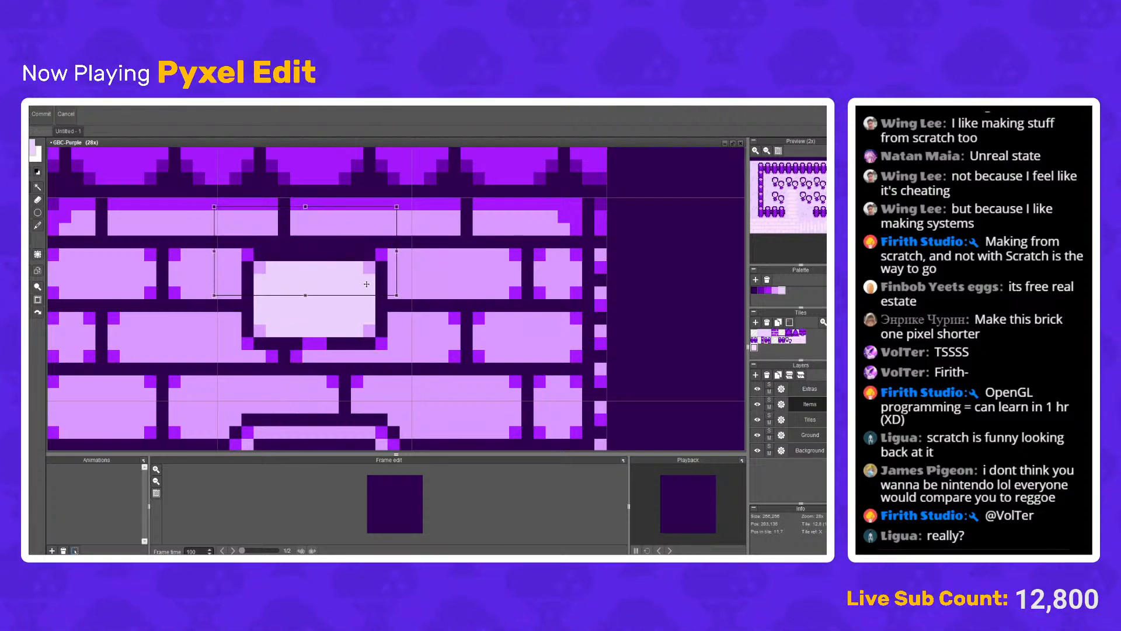
pyautogui.scroll(-1, 352, 239)
pyautogui.moveTo(352, 239); pyautogui.dragTo(462, 281)
pyautogui.press('Up')
pyautogui.click(501, 271)
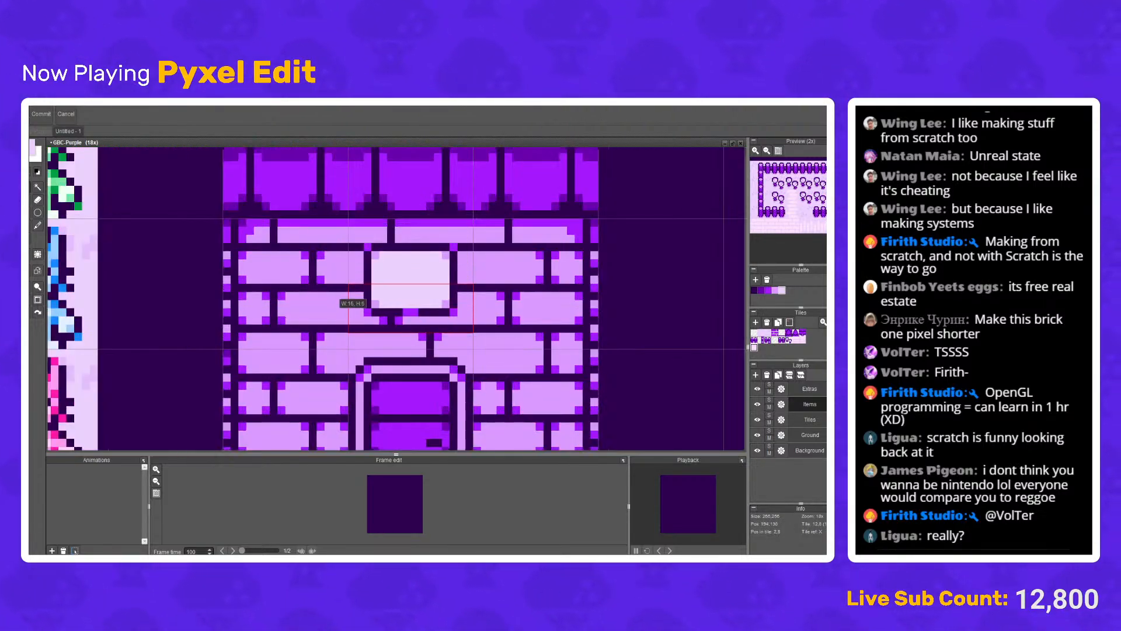
pyautogui.moveTo(349, 292); pyautogui.dragTo(473, 340)
pyautogui.press('Down')
pyautogui.scroll(-3, 409, 315)
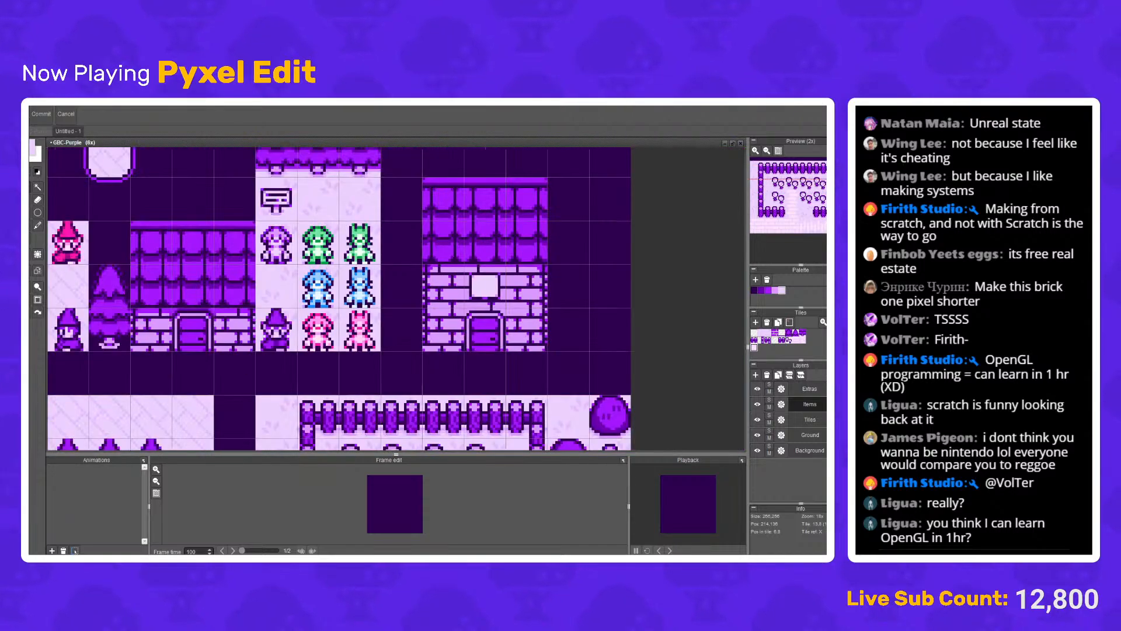
# Step: Widen the blank sign by shifting its left part and its right part one pixel outward each
pyautogui.scroll(3, 373, 263)
pyautogui.moveTo(292, 210); pyautogui.dragTo(359, 322)
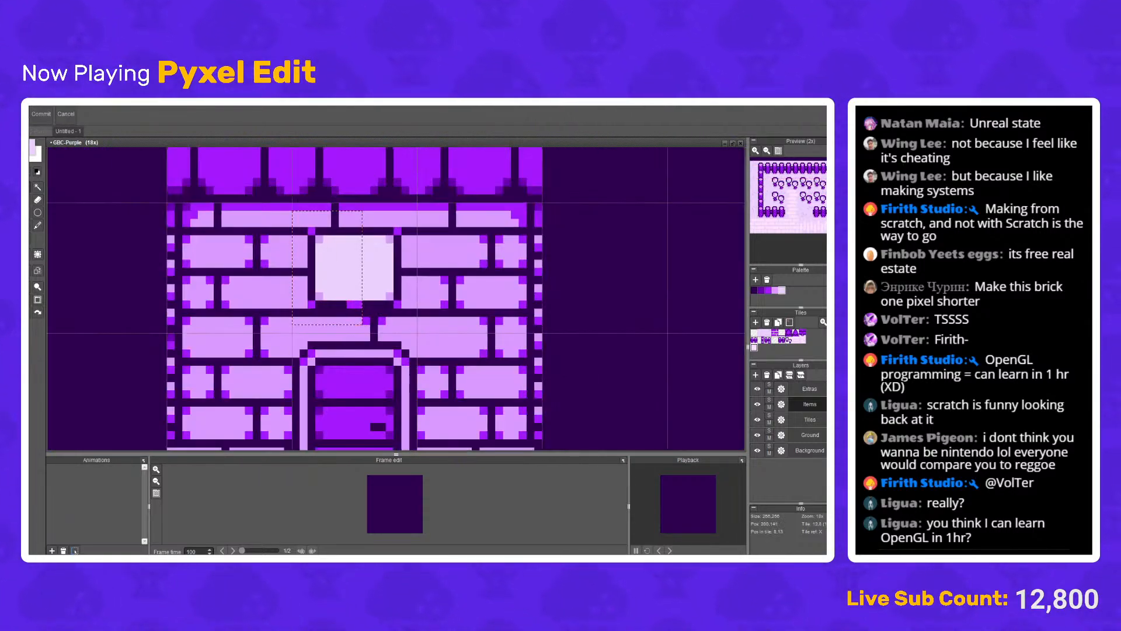
pyautogui.press('Left')
pyautogui.moveTo(437, 322); pyautogui.dragTo(351, 215)
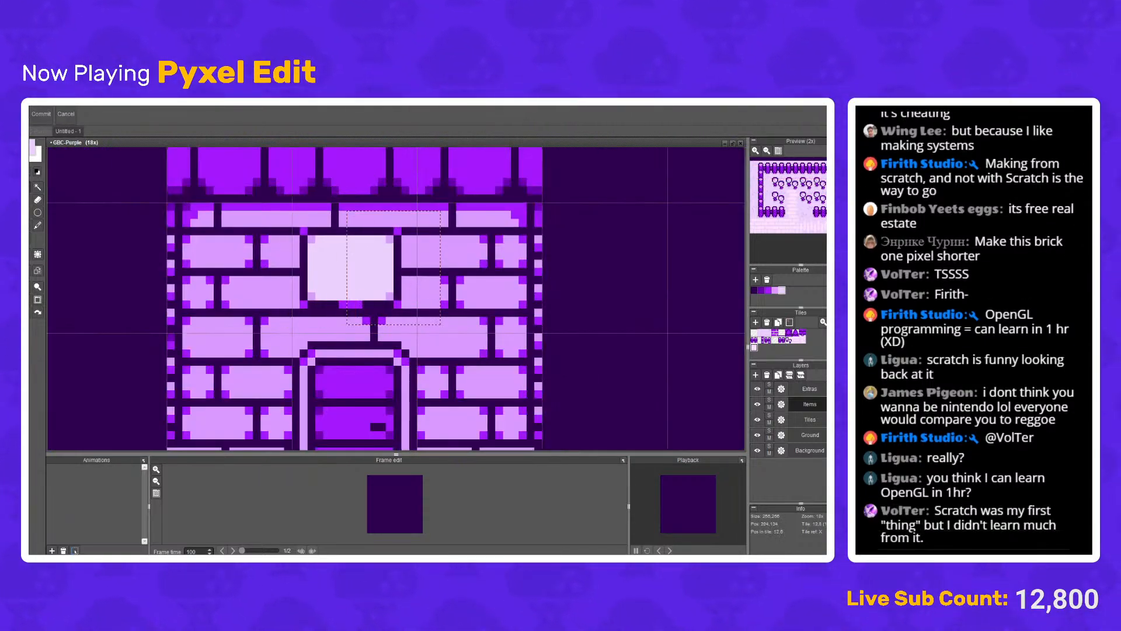
pyautogui.press('Right')
pyautogui.click(476, 255)
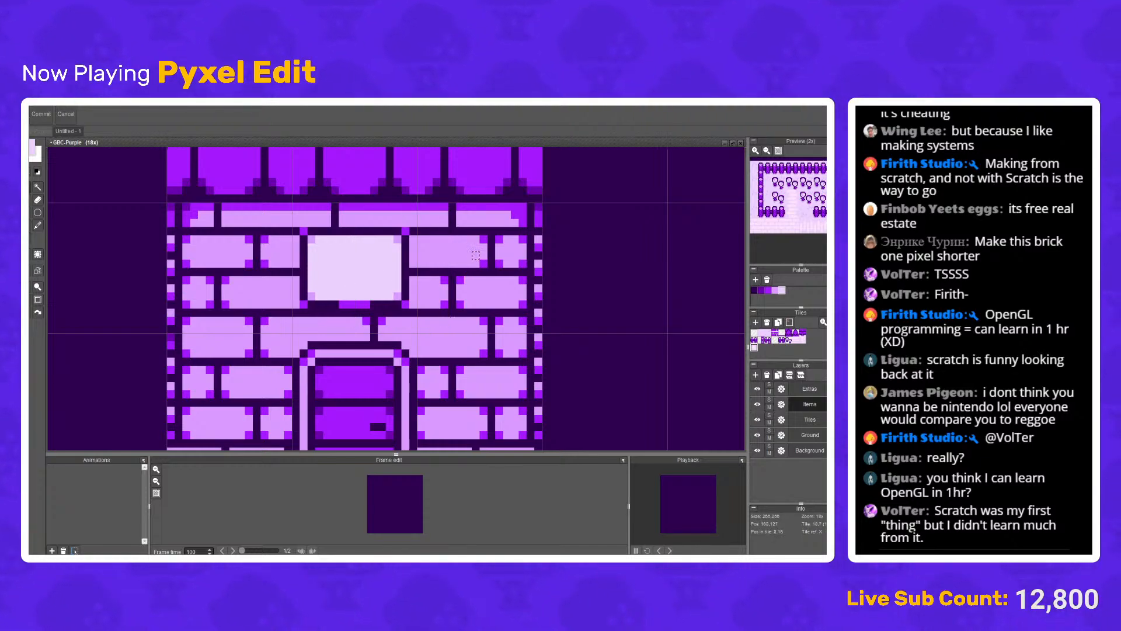
# Step: Close the gap in the sign's lower border with the darkest purple
pyautogui.scroll(2, 475, 255)
pyautogui.click(439, 328)
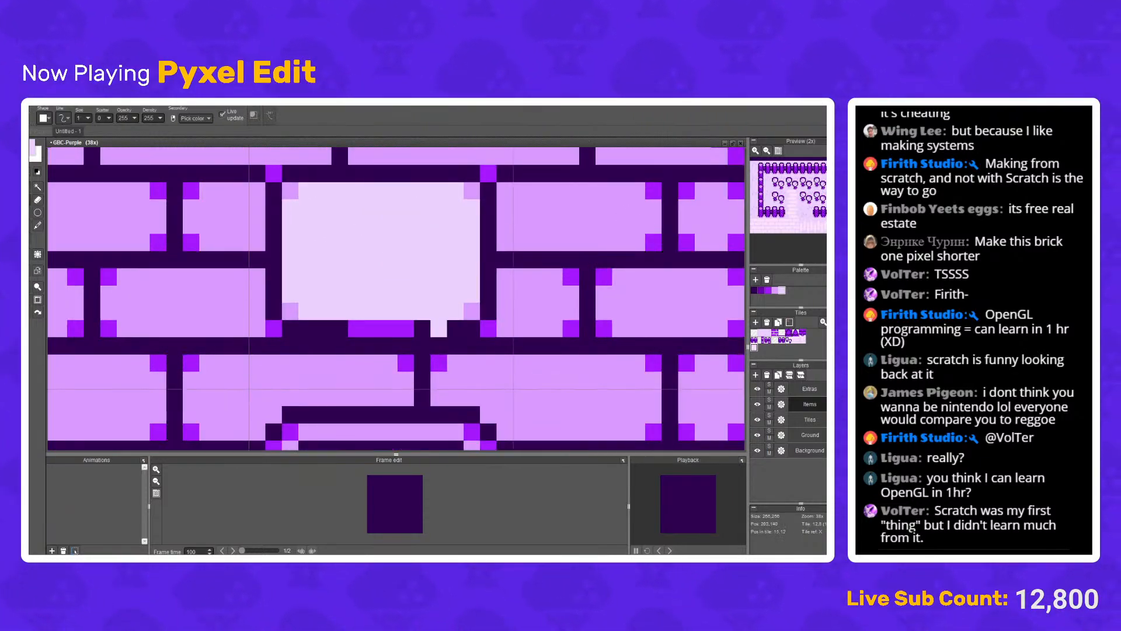
pyautogui.rightClick(454, 329)
pyautogui.moveTo(438, 328); pyautogui.dragTo(355, 328)
pyautogui.scroll(-5, 410, 301)
pyautogui.scroll(-1, 437, 295)
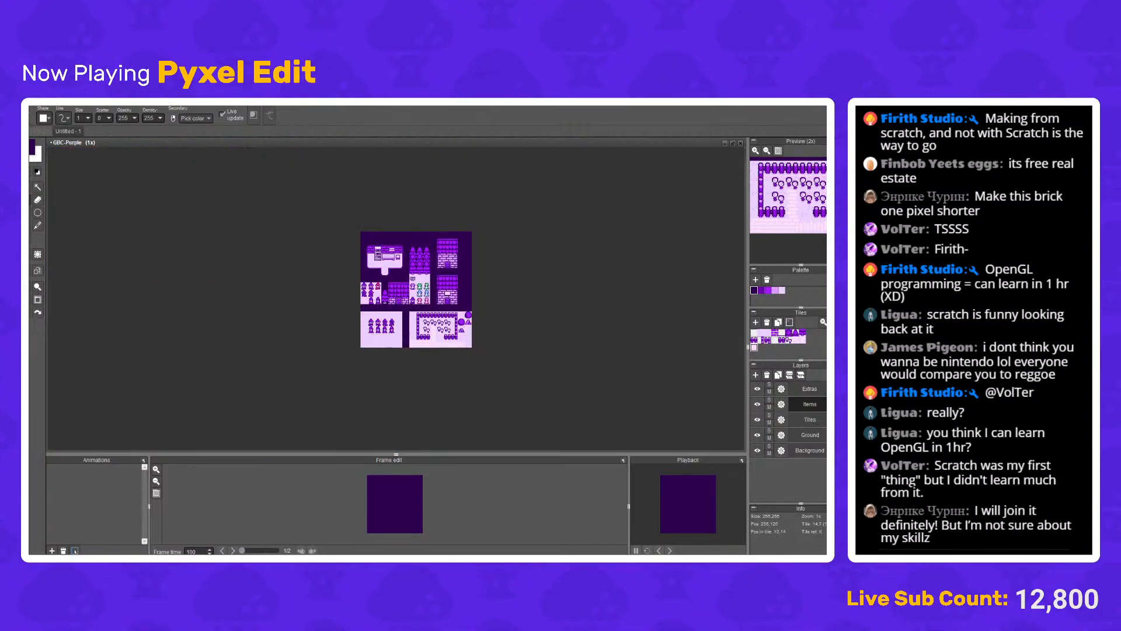
# Step: Draw the rim of a bottle icon, about six pixels wide, in the darkest purple near the top of the blank sign
pyautogui.scroll(3, 451, 291)
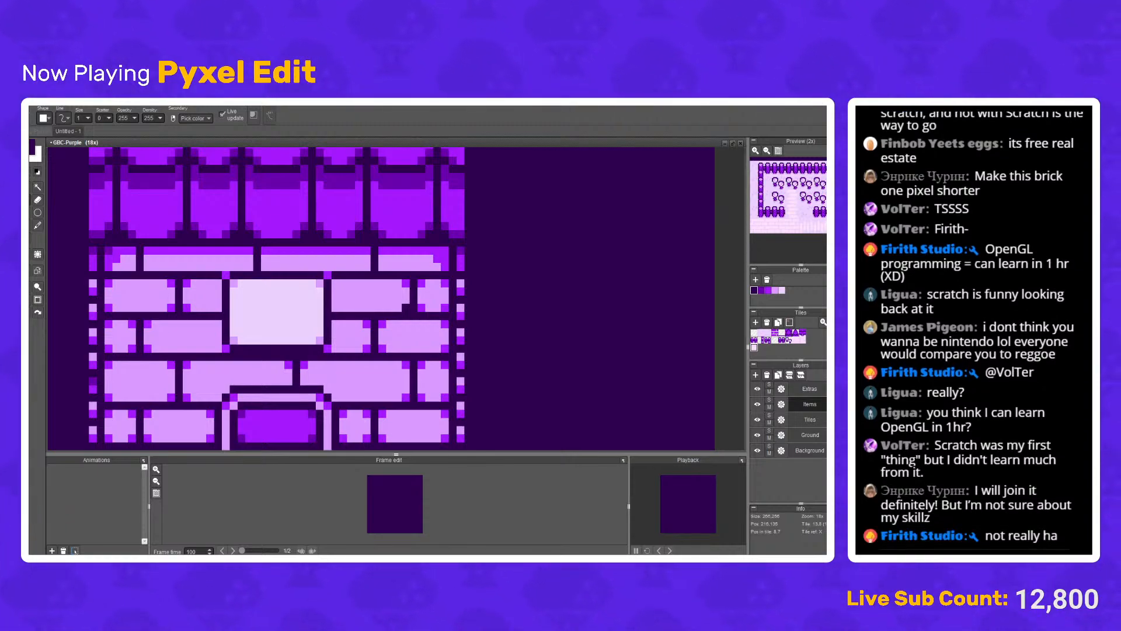
pyautogui.scroll(1, 406, 308)
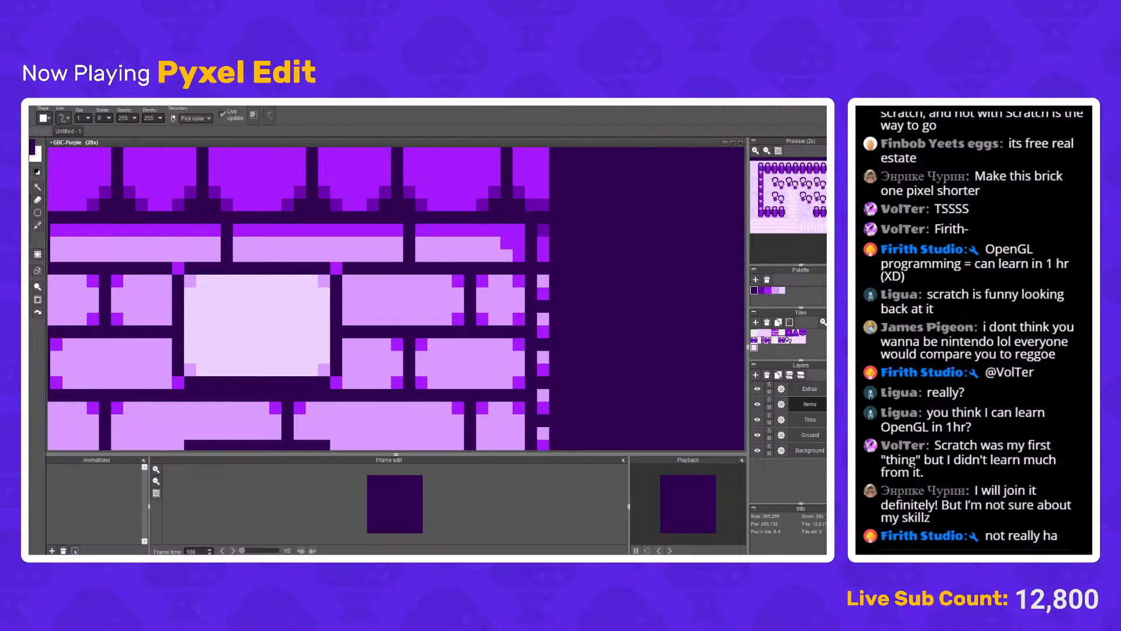
pyautogui.moveTo(238, 294); pyautogui.dragTo(263, 293)
pyautogui.click(275, 294)
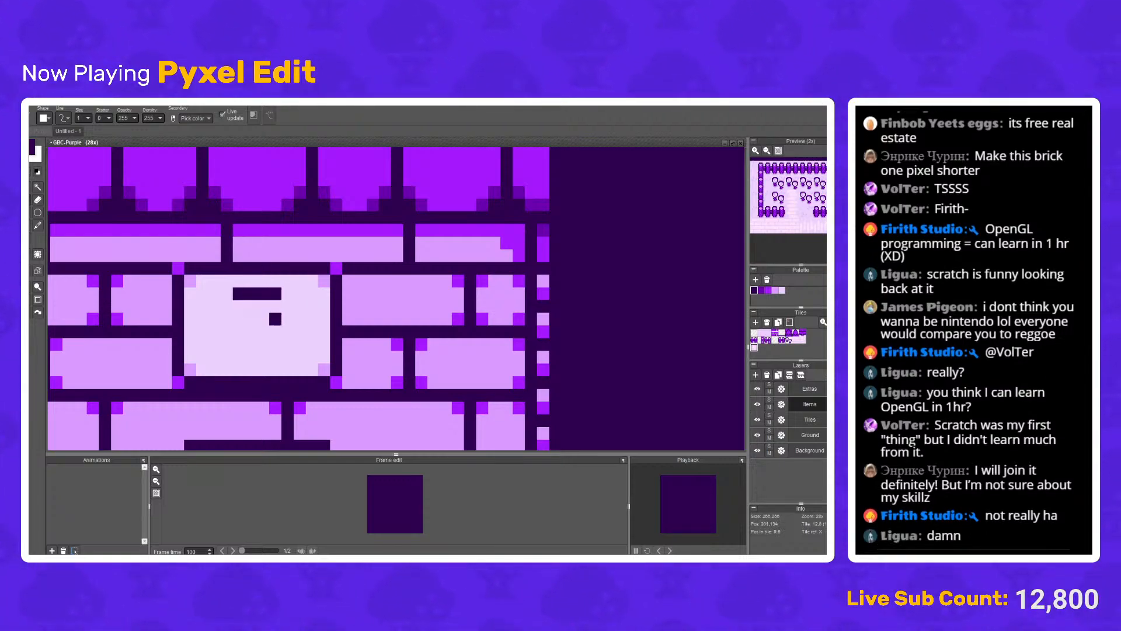
pyautogui.click(239, 306)
pyautogui.click(275, 306)
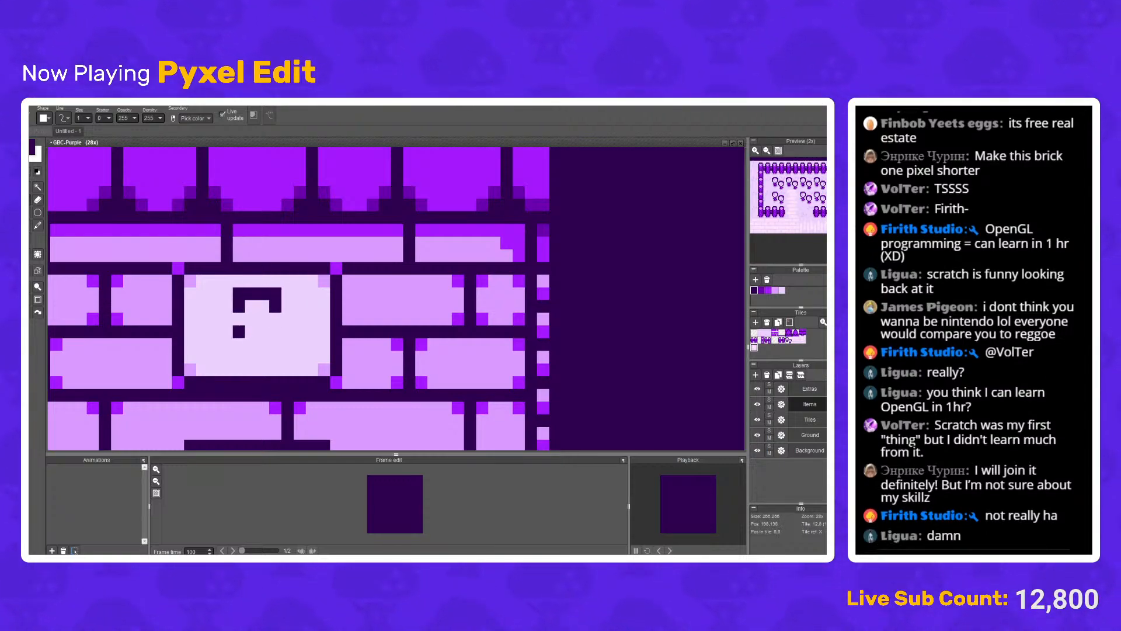
pyautogui.click(227, 293)
pyautogui.click(287, 294)
pyautogui.click(287, 306)
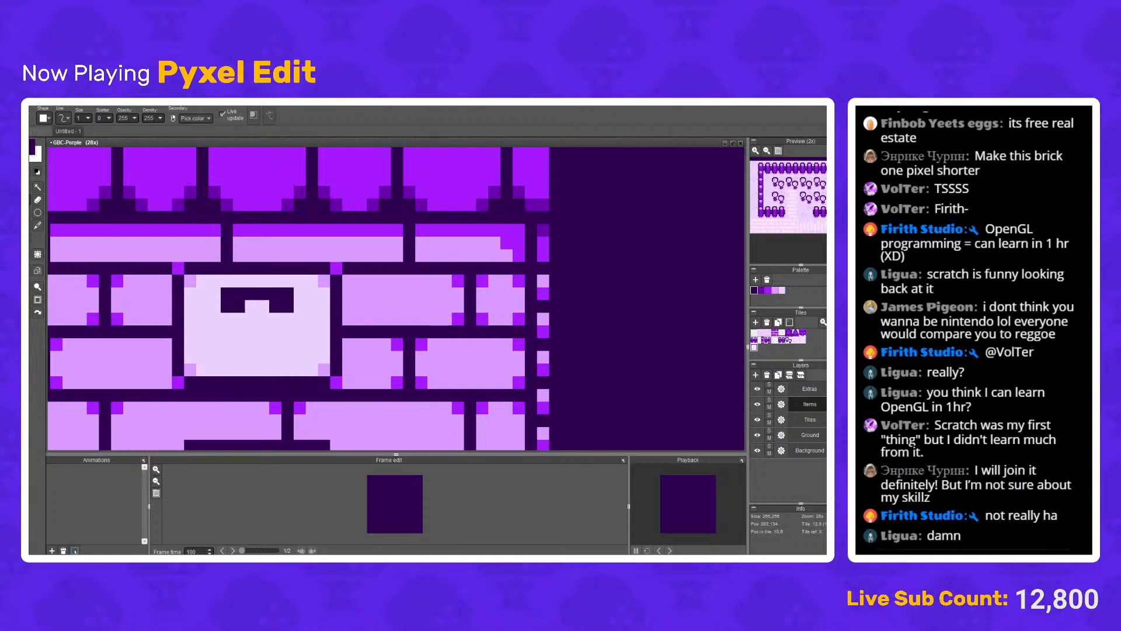
# Step: Outline the bottle's neck and squared body below the rim in the darkest purple
pyautogui.click(275, 318)
pyautogui.click(238, 318)
pyautogui.click(239, 330)
pyautogui.click(226, 331)
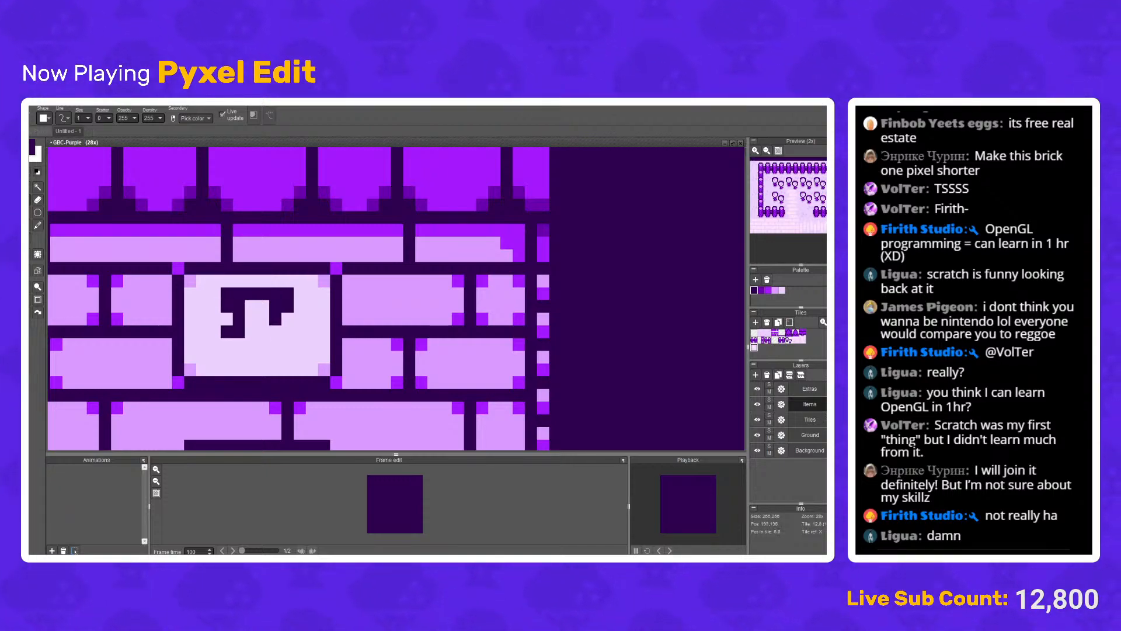
pyautogui.click(226, 342)
pyautogui.click(226, 355)
pyautogui.click(239, 355)
pyautogui.click(251, 357)
pyautogui.click(263, 357)
pyautogui.click(276, 356)
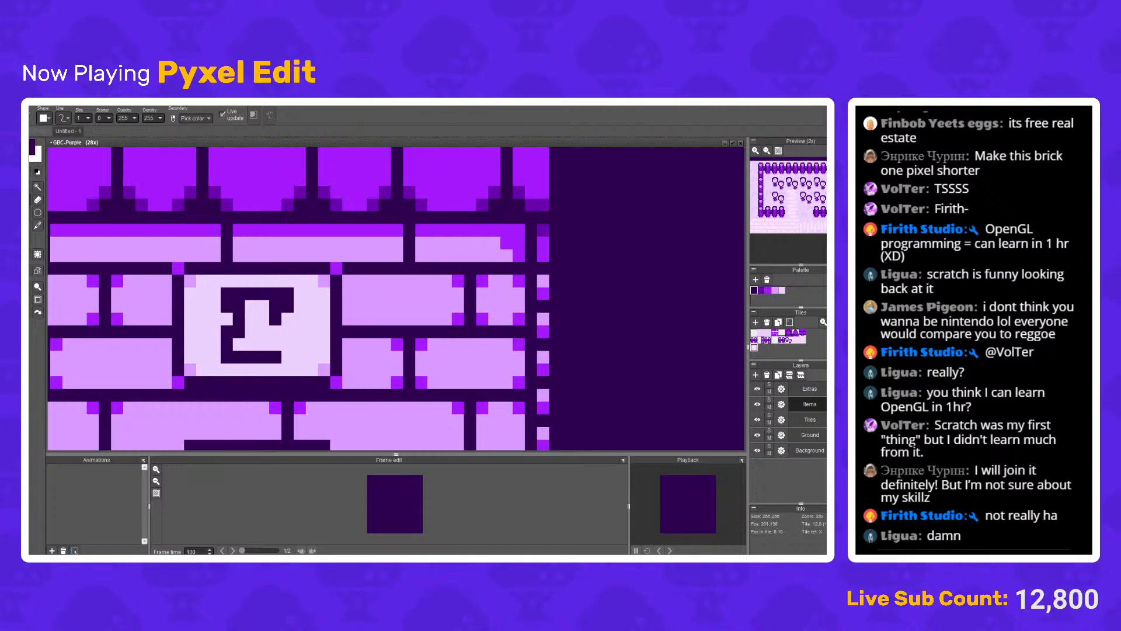
pyautogui.click(288, 357)
pyautogui.click(288, 344)
pyautogui.click(289, 331)
# Step: Repaint the surplus dark pixels inside the bottle's rim in the sign's palest purple to open up the neck
pyautogui.keyDown('alt'); pyautogui.click(264, 332); pyautogui.keyUp('alt')
pyautogui.click(238, 307)
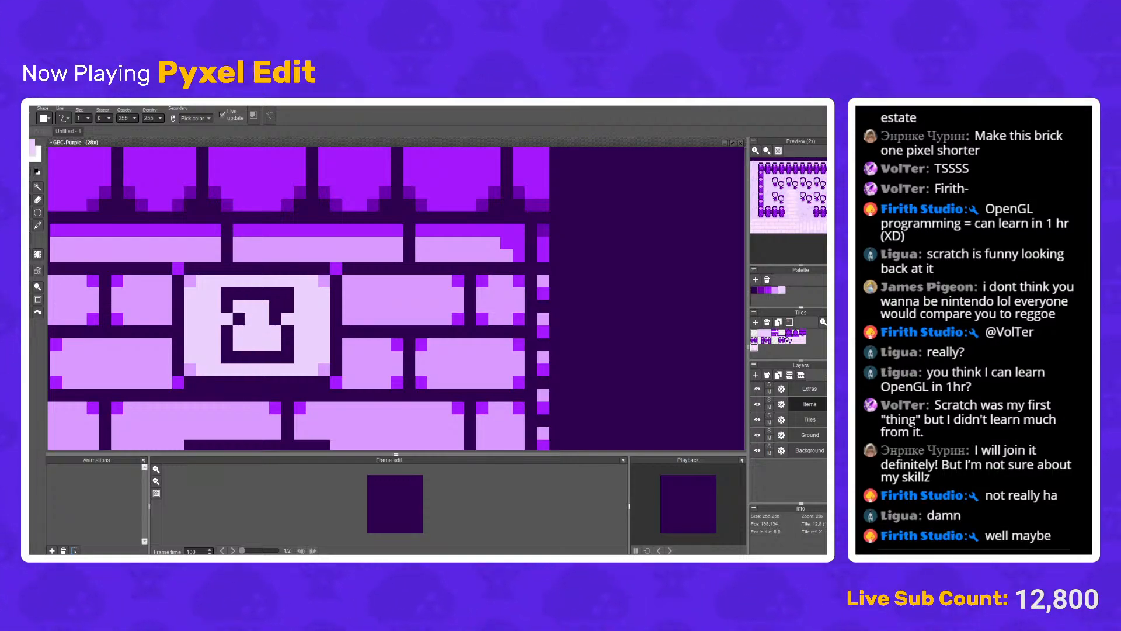
pyautogui.click(275, 306)
pyautogui.click(288, 294)
pyautogui.scroll(-5, 289, 296)
pyautogui.scroll(-2, 281, 304)
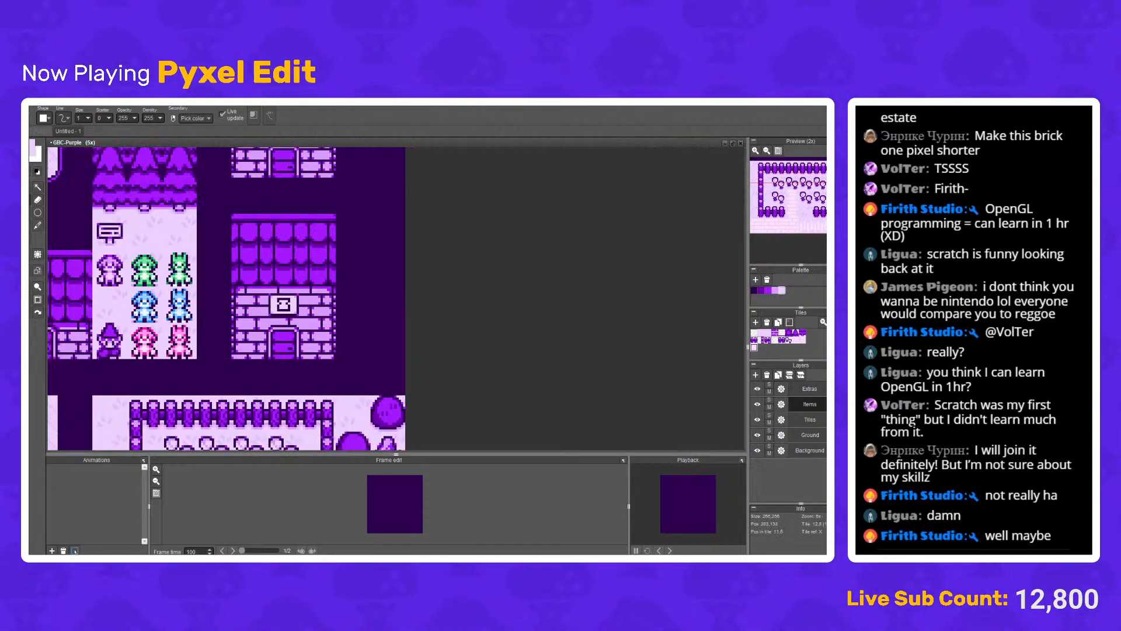
pyautogui.scroll(6, 282, 304)
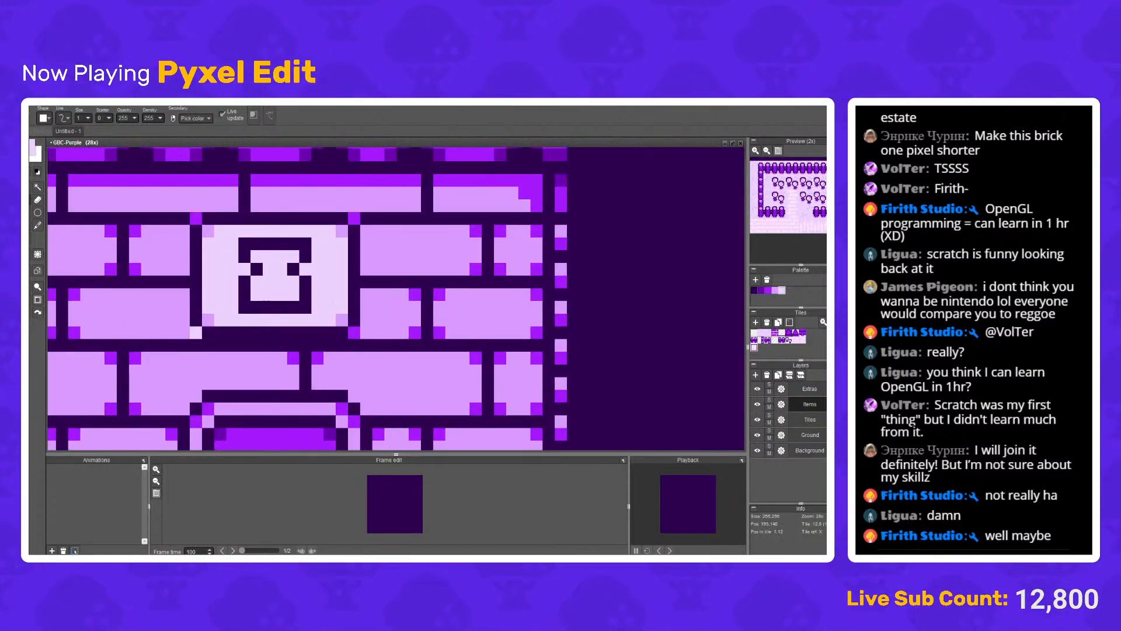
# Step: Fill the bottle's body with bright purple liquid and recolor its two bottom outline corners in the same purple
pyautogui.keyDown('alt'); pyautogui.click(196, 333); pyautogui.keyUp('alt')
pyautogui.moveTo(256, 294)
pyautogui.mouseDown()
pyautogui.moveTo(294, 282)
pyautogui.moveTo(287, 294)
pyautogui.mouseUp()
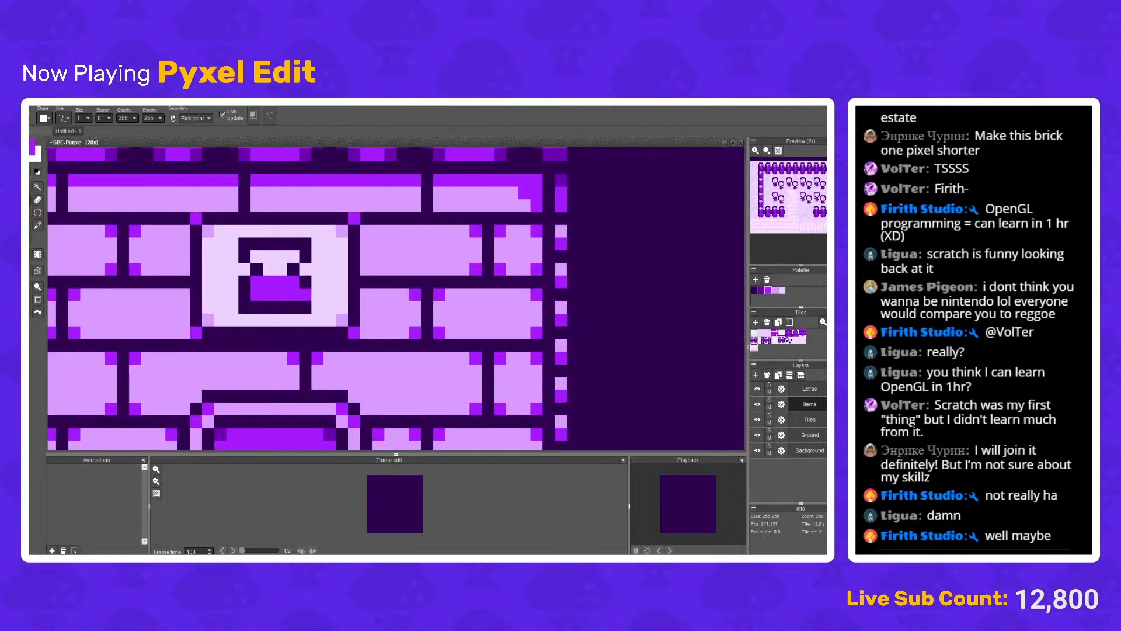
pyautogui.click(220, 407)
pyautogui.rightClick(220, 434)
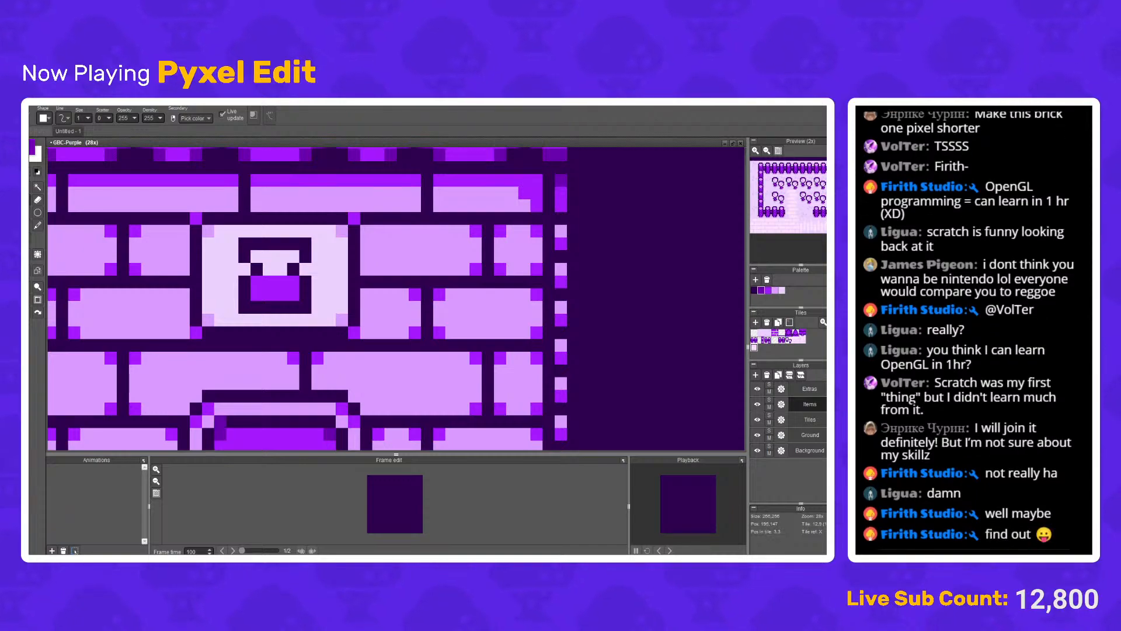
pyautogui.keyDown('alt'); pyautogui.click(256, 294); pyautogui.keyUp('alt')
pyautogui.click(244, 307)
pyautogui.click(305, 307)
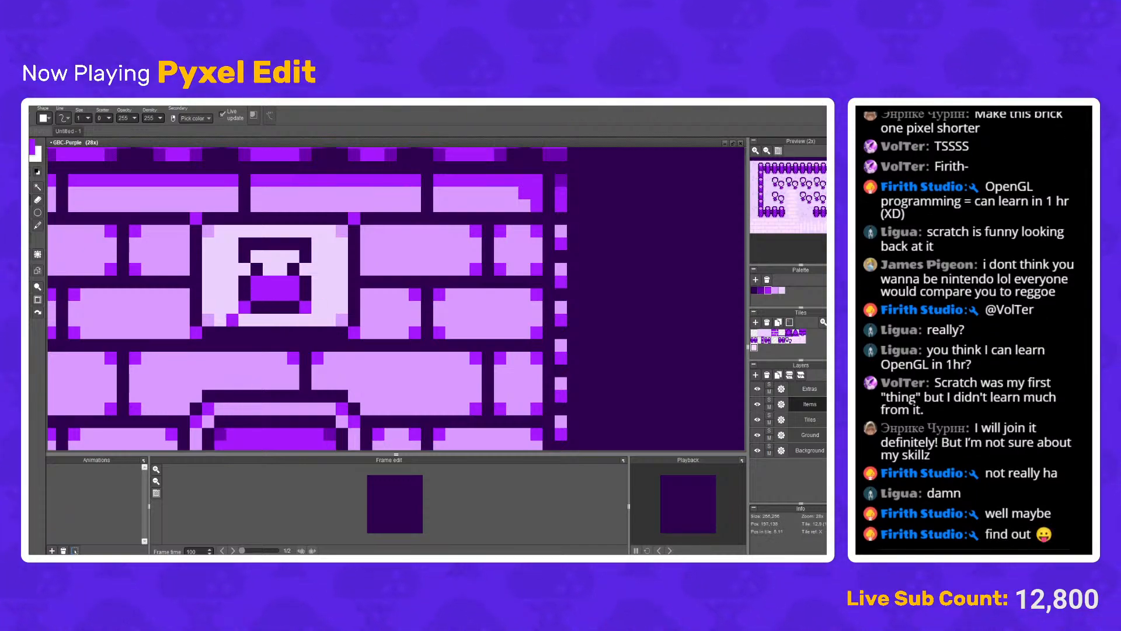
# Step: Shade the liquid's two upper corners with the door's darker purple and soften the rim's two top corners with light purple
pyautogui.keyDown('alt'); pyautogui.click(221, 434); pyautogui.keyUp('alt')
pyautogui.click(256, 282)
pyautogui.click(293, 282)
pyautogui.keyDown('alt'); pyautogui.click(208, 320); pyautogui.keyUp('alt')
pyautogui.click(244, 244)
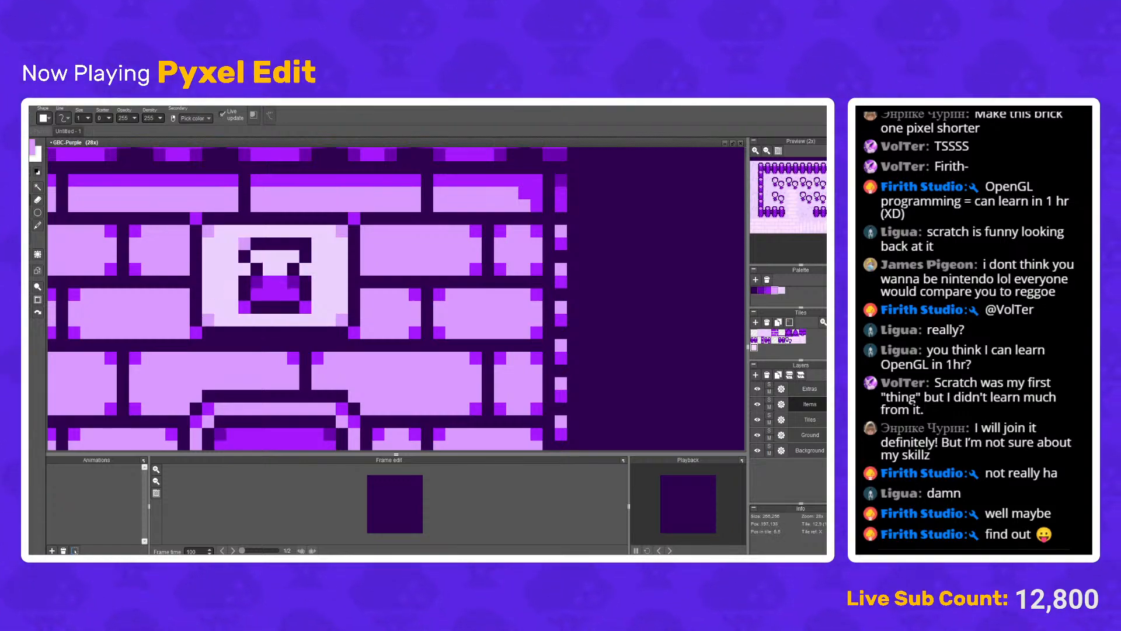
pyautogui.click(305, 243)
pyautogui.scroll(-9, 380, 234)
pyautogui.scroll(9, 380, 235)
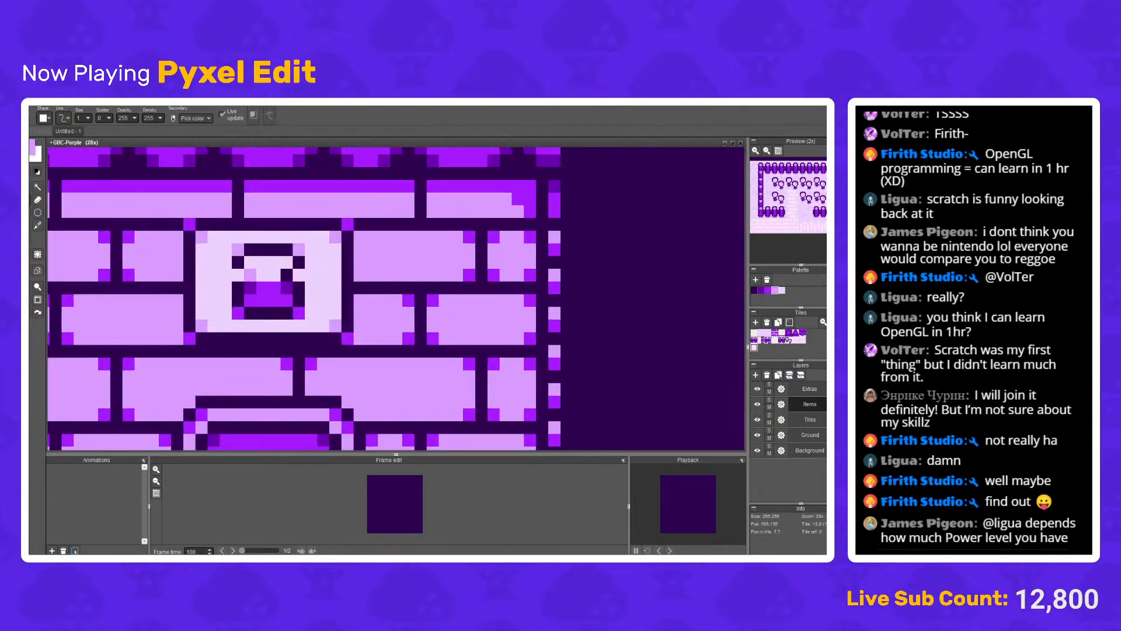
# Step: Raise the bottle's bright purple liquid up into its neck and undo the last pen stroke
pyautogui.scroll(-3, 274, 263)
pyautogui.scroll(3, 275, 263)
pyautogui.rightClick(273, 280)
pyautogui.click(275, 266)
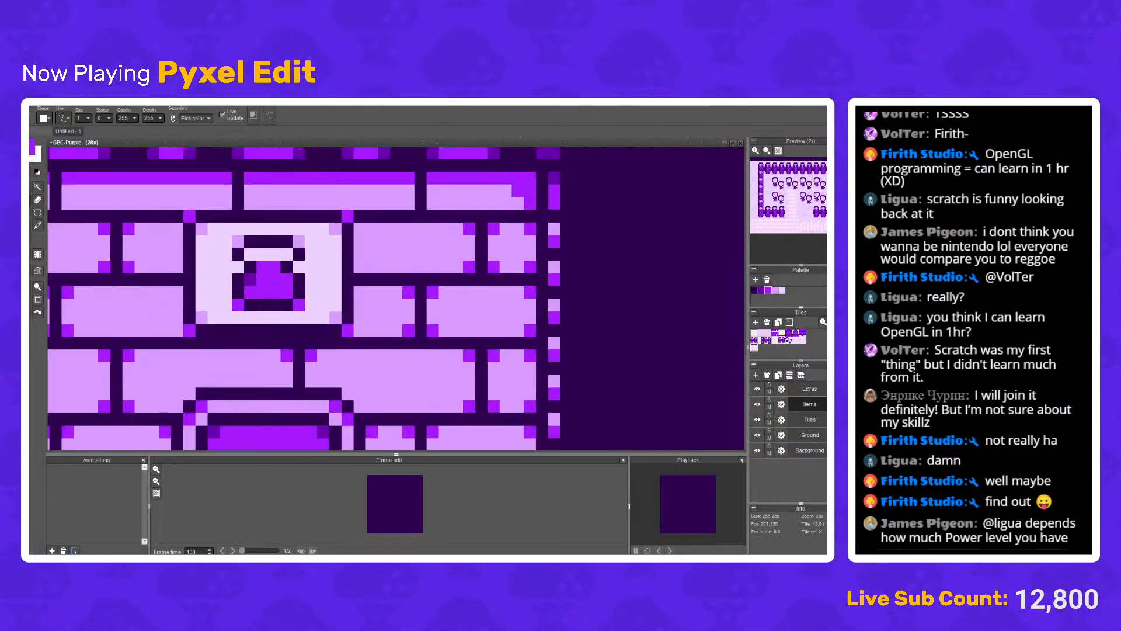
pyautogui.scroll(-6, 275, 267)
pyautogui.scroll(1, 275, 267)
pyautogui.hotkey('ctrl', 'z')
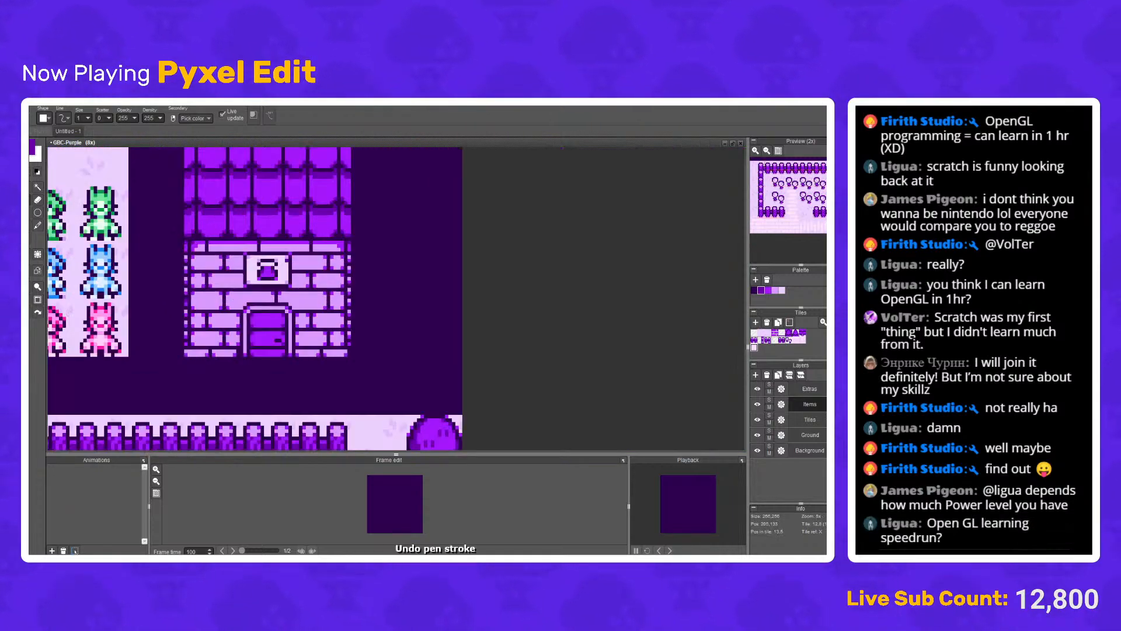
# Step: Examine how the bottle sign reads above the door, both close up and within the whole tileset
pyautogui.scroll(2, 274, 266)
pyautogui.scroll(-3, 274, 266)
pyautogui.scroll(2, 274, 266)
pyautogui.scroll(1, 274, 267)
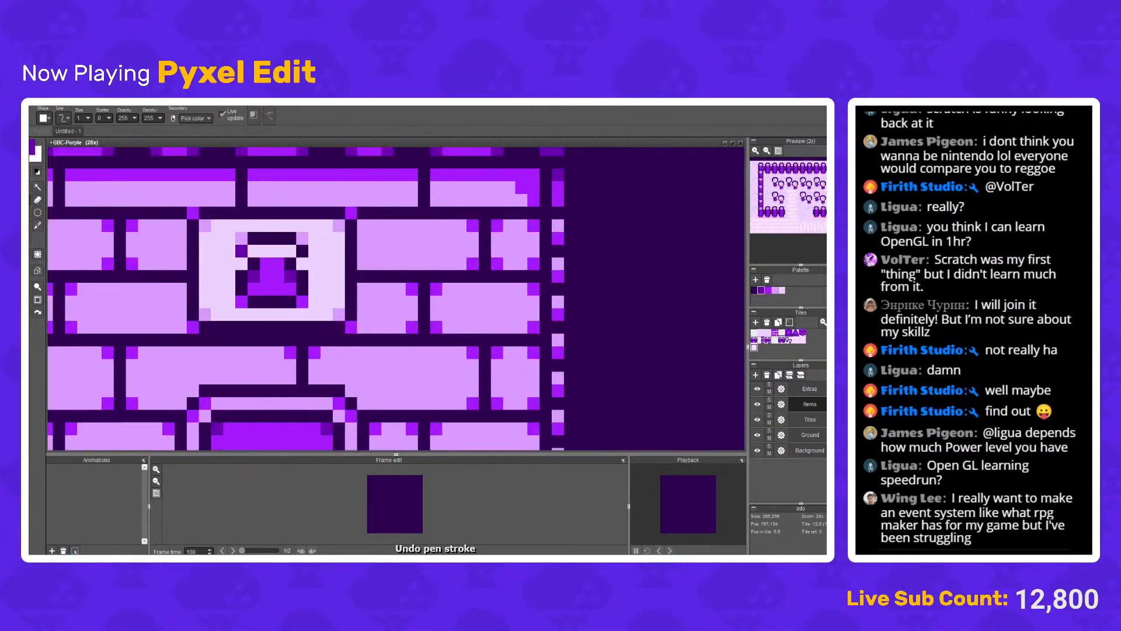
pyautogui.scroll(-3, 274, 266)
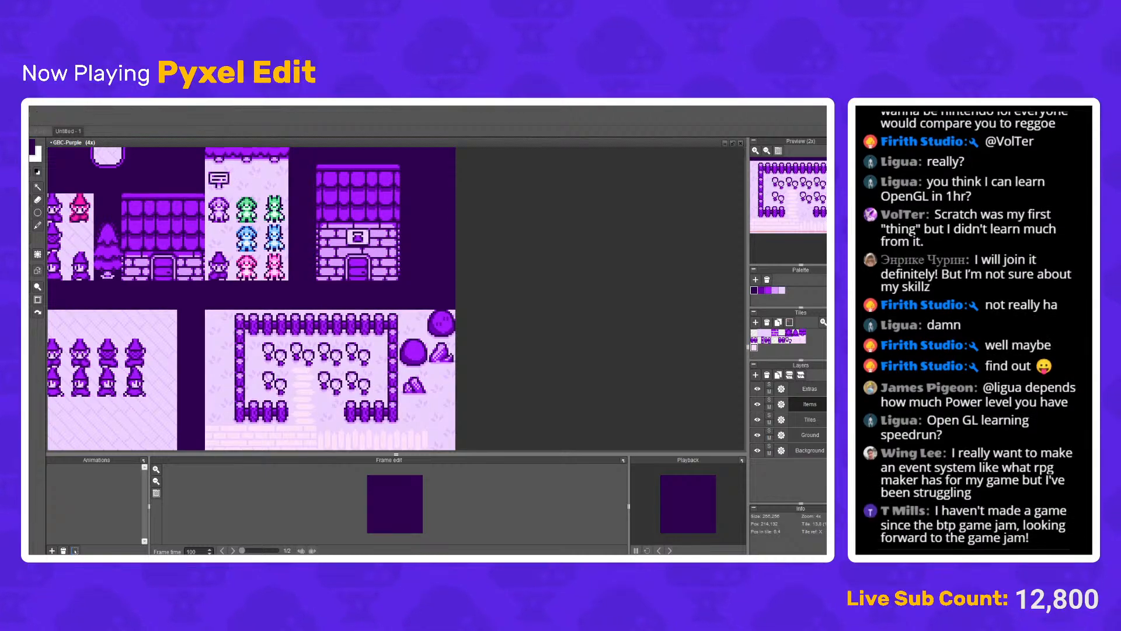
pyautogui.scroll(-2, 275, 267)
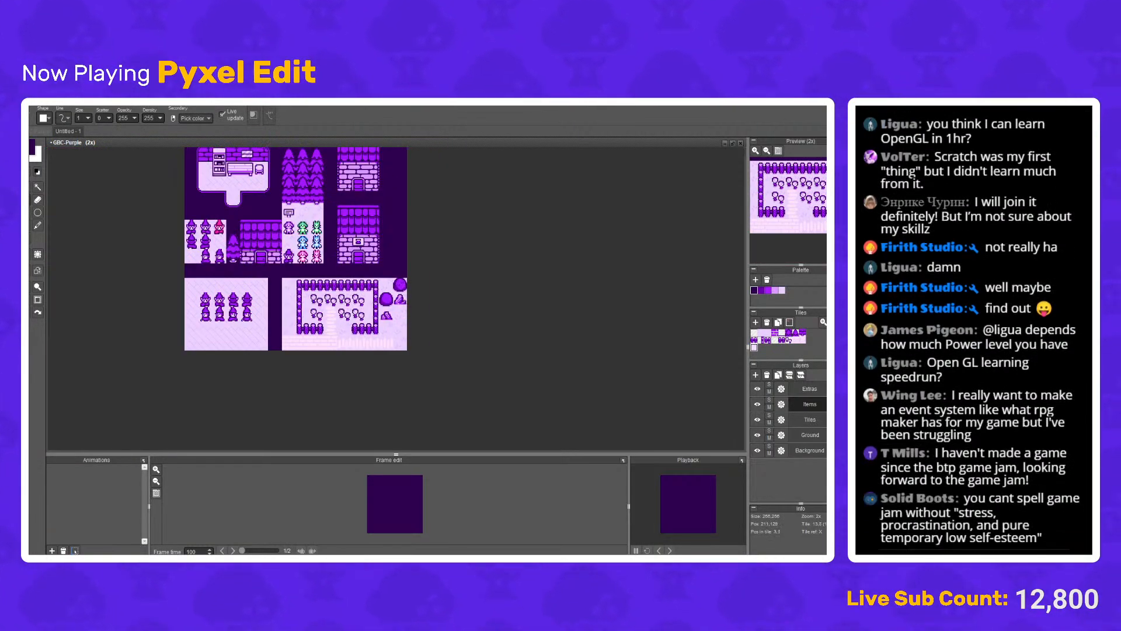
pyautogui.scroll(2, 367, 238)
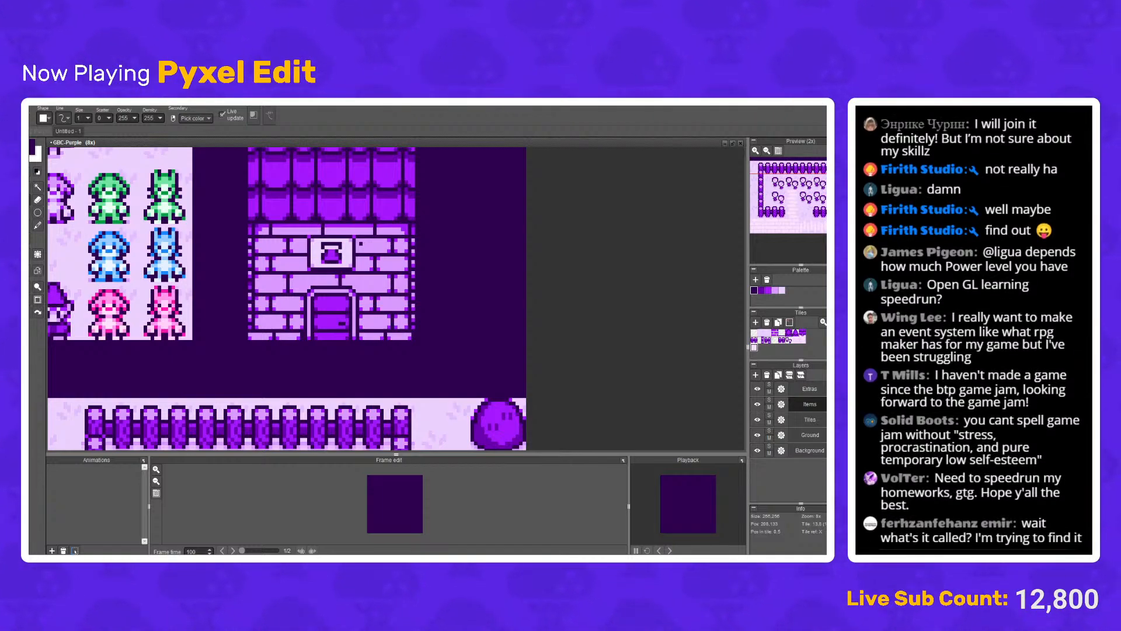
pyautogui.scroll(4, 359, 260)
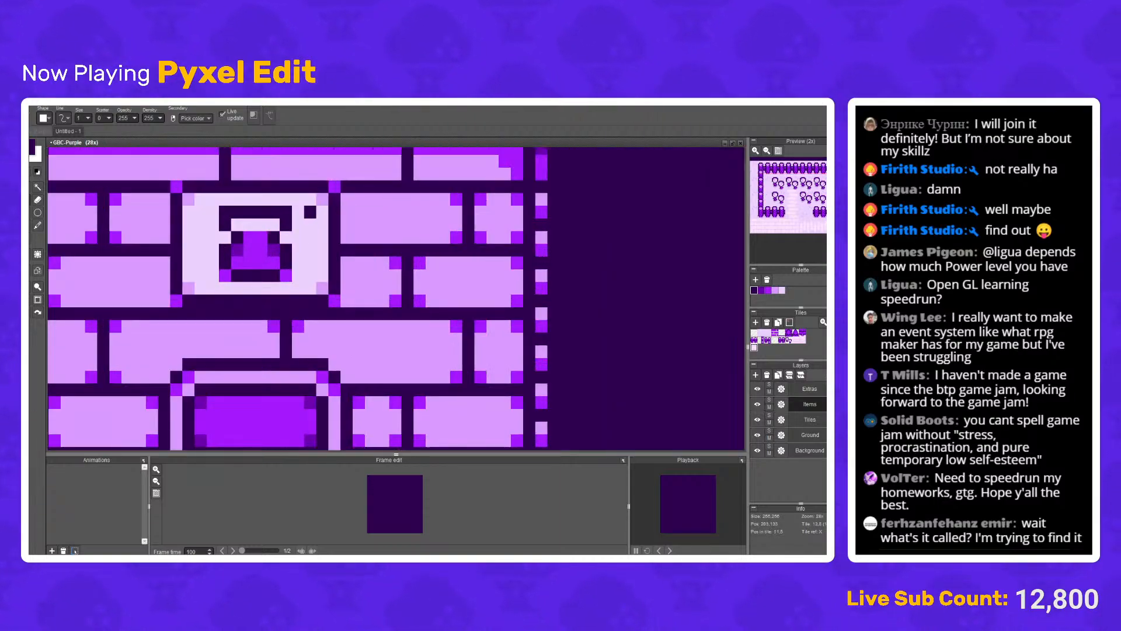
pyautogui.scroll(-3, 236, 212)
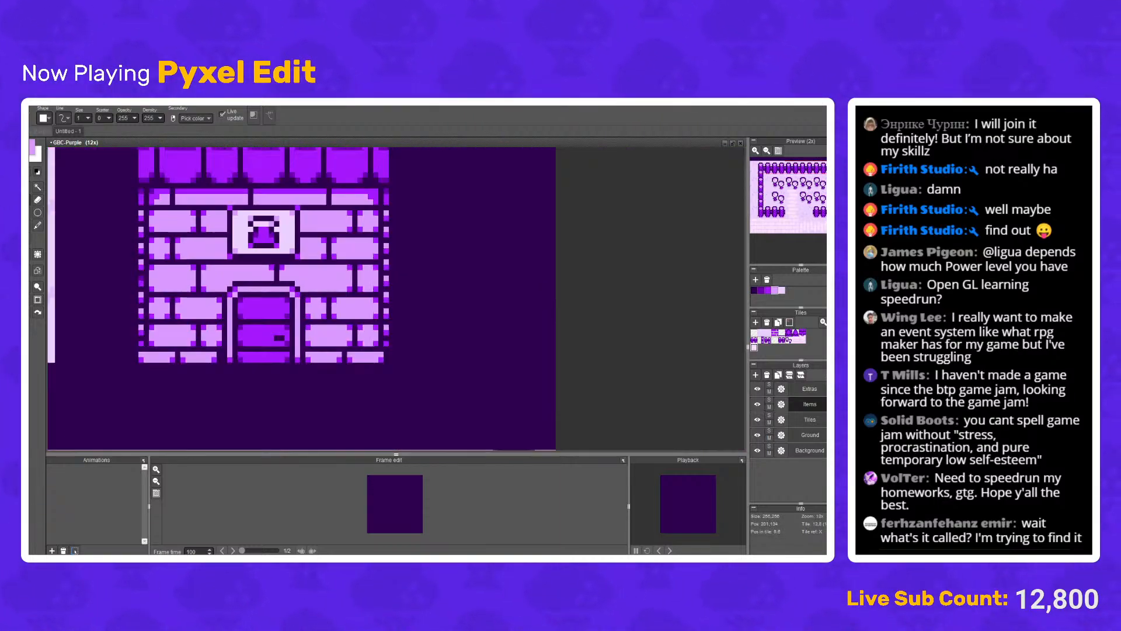
pyautogui.scroll(3, 253, 260)
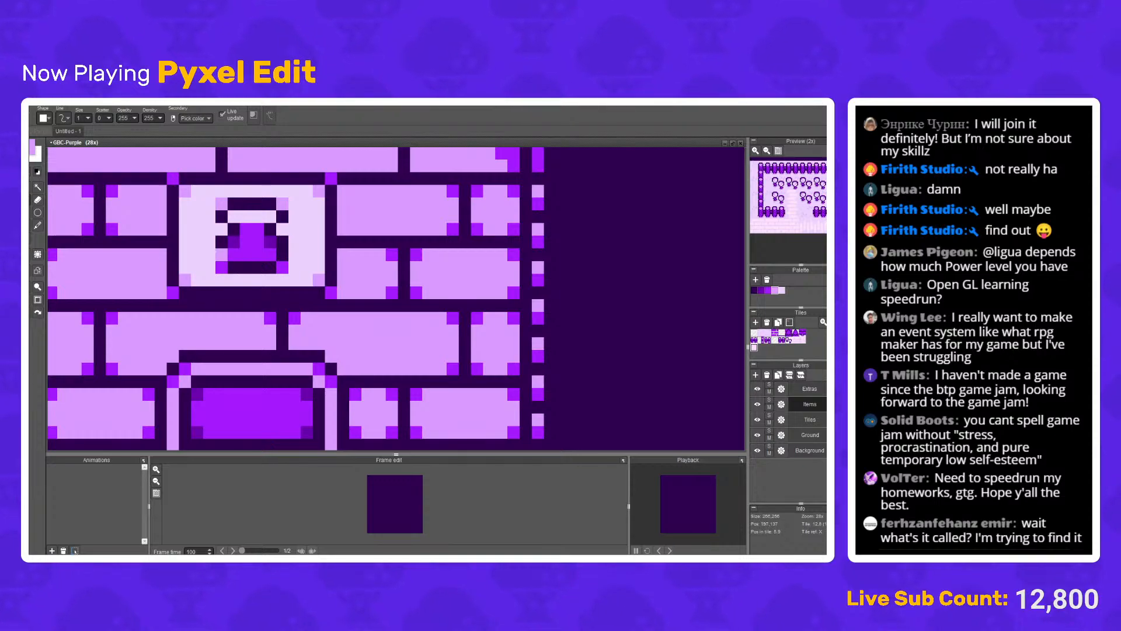
# Step: Try to widen the bottle's lower body by one pixel per side with a darkest purple outline and bright purple liquid
pyautogui.keyDown('alt'); pyautogui.click(241, 256); pyautogui.keyUp('alt')
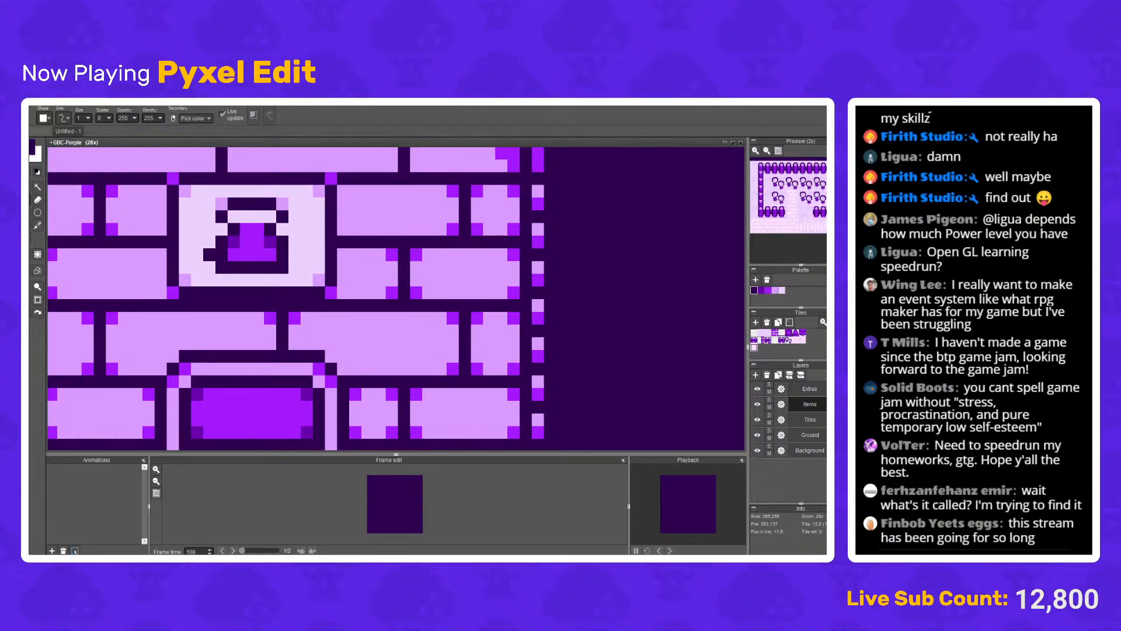
pyautogui.click(294, 254)
pyautogui.rightClick(270, 254)
pyautogui.click(282, 254)
pyautogui.click(222, 254)
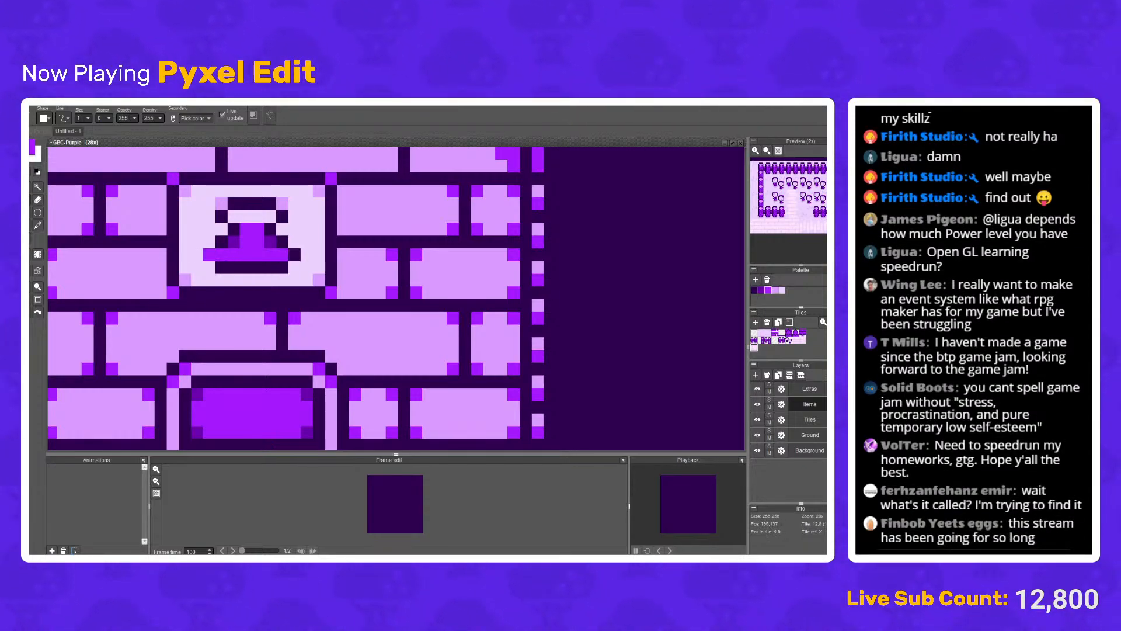
pyautogui.rightClick(210, 254)
pyautogui.rightClick(234, 242)
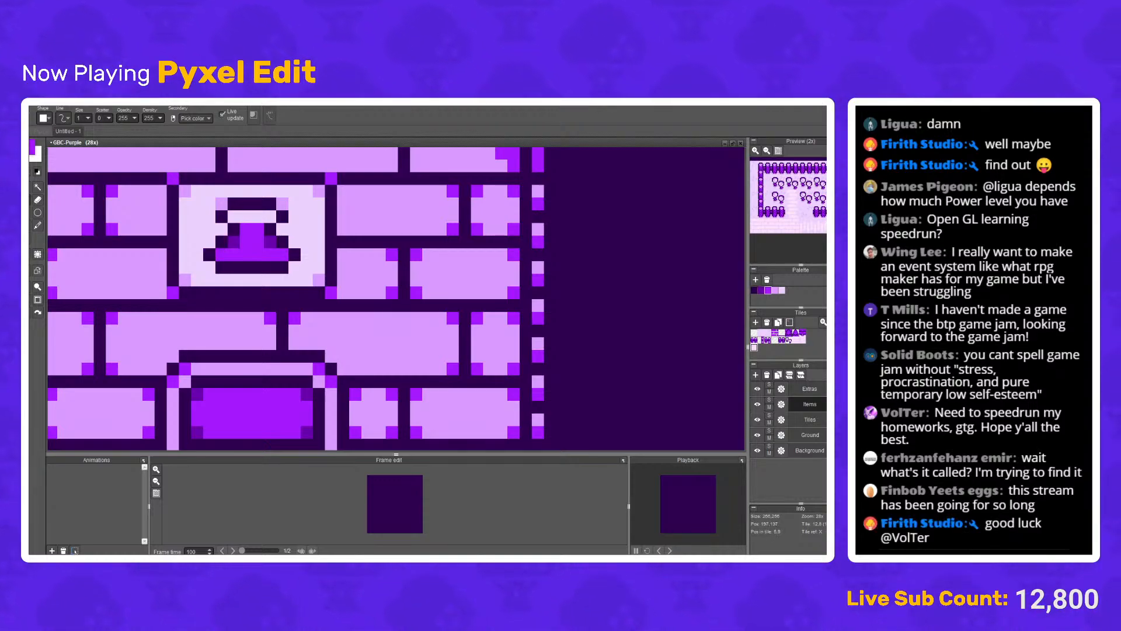
pyautogui.click(210, 268)
pyautogui.click(295, 268)
pyautogui.scroll(-10, 298, 261)
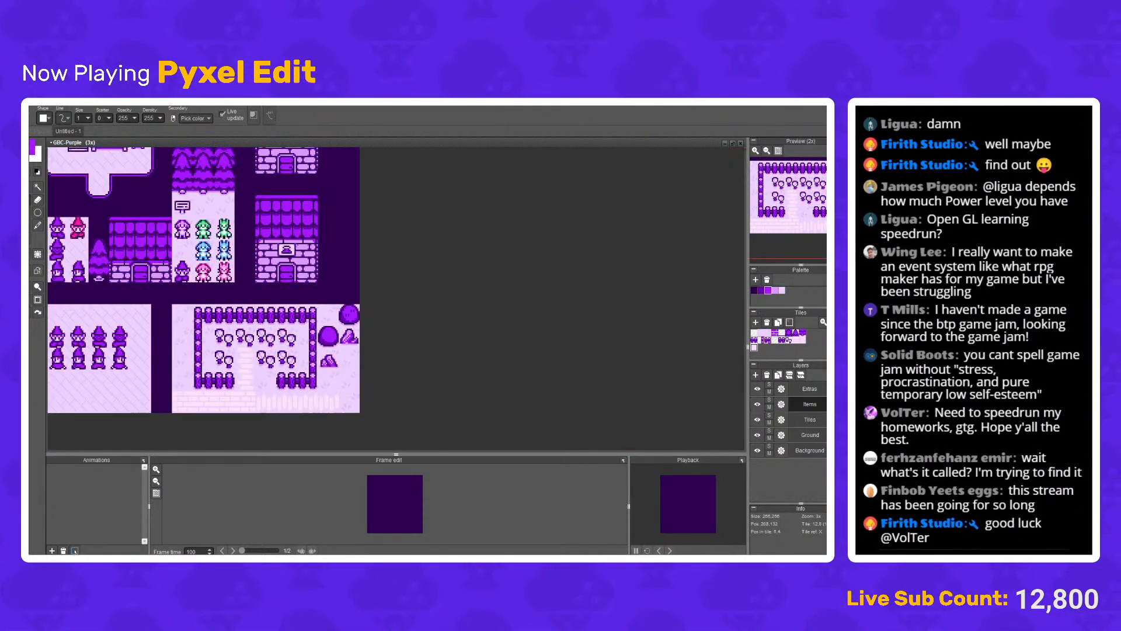
pyautogui.scroll(10, 293, 264)
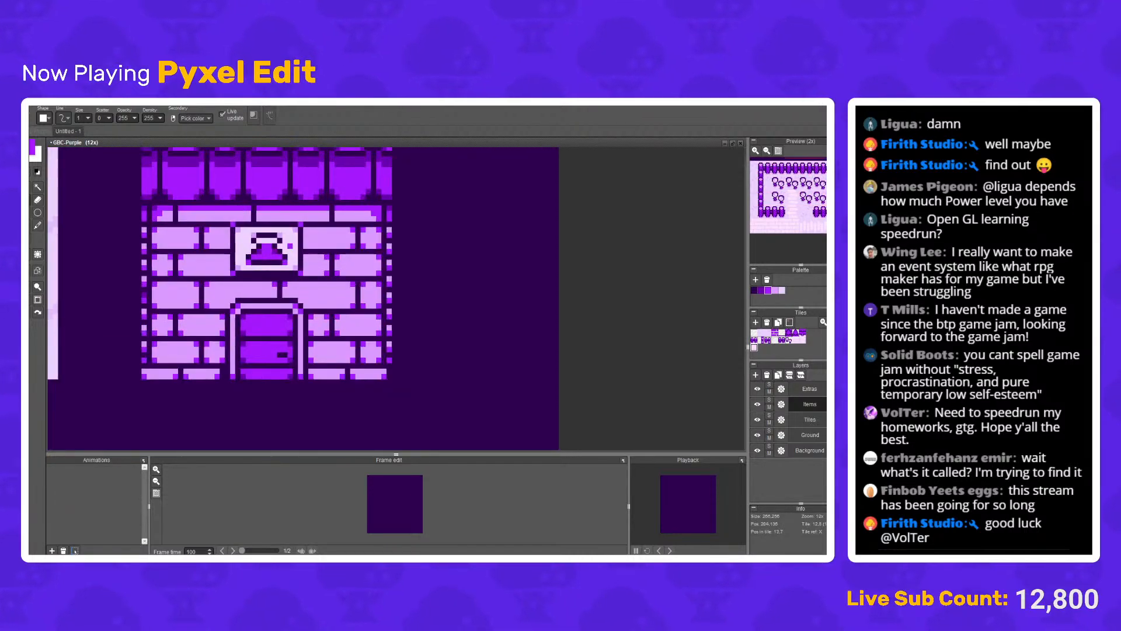
# Step: Undo the widening strokes to bring back the bottle's narrower, squared body
pyautogui.hotkey('ctrl', 'z')
pyautogui.hotkey('ctrl', 'z')
pyautogui.hotkey('ctrl', 'z')
pyautogui.hotkey('ctrl', 'z')
pyautogui.hotkey('ctrl', 'z')
pyautogui.hotkey('ctrl', 'z')
pyautogui.hotkey('ctrl', 'z')
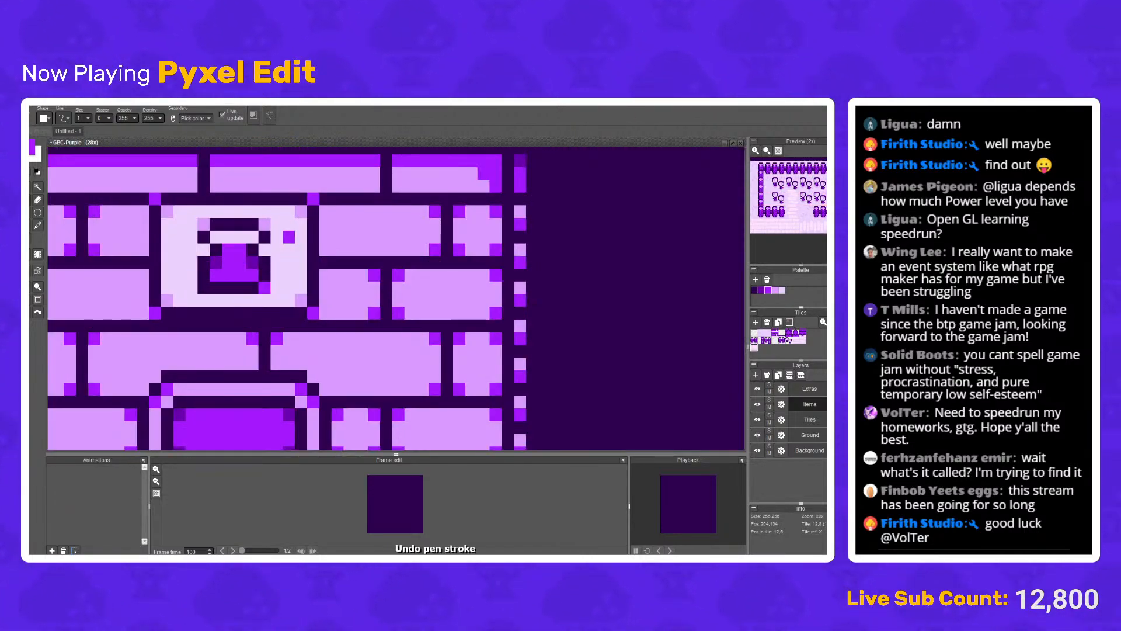
pyautogui.hotkey('ctrl', 'y')
pyautogui.hotkey('ctrl', 'y')
# Step: Save the GBC-Purple tileset with the finished bottle sign
pyautogui.scroll(-6, 294, 264)
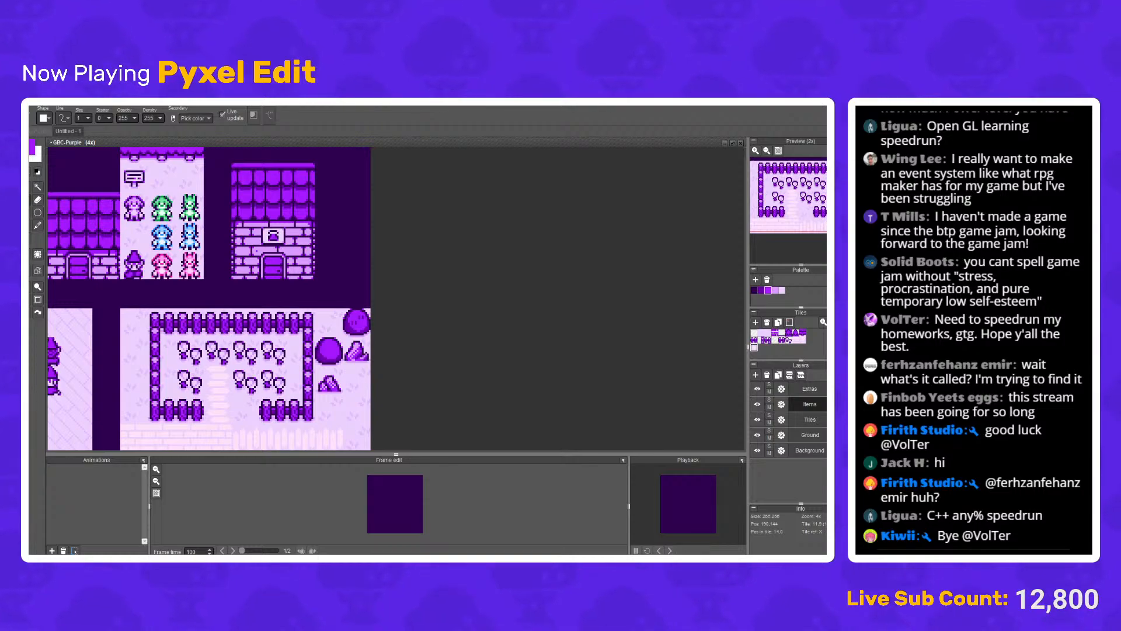
pyautogui.moveTo(303, 239); pyautogui.dragTo(471, 276)
pyautogui.scroll(-1, 432, 252)
pyautogui.hotkey('ctrl', 's')
pyautogui.scroll(-1, 471, 277)
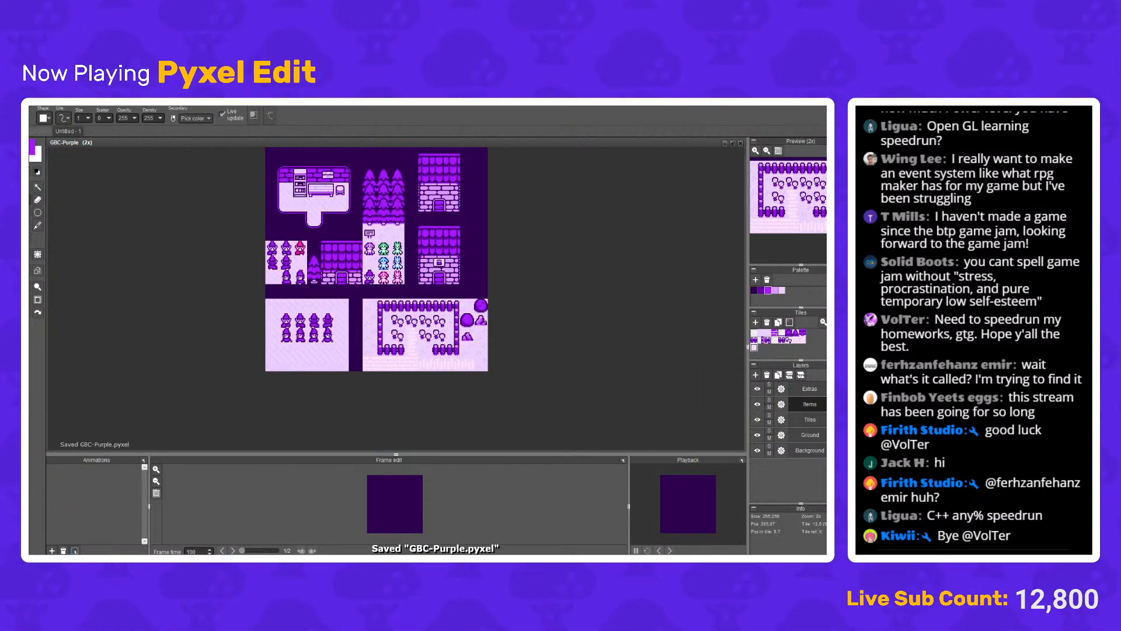
# Step: Select and copy the bottle sign tile above the lower house's door, undoing the trial placement beside the house
pyautogui.scroll(1, 444, 292)
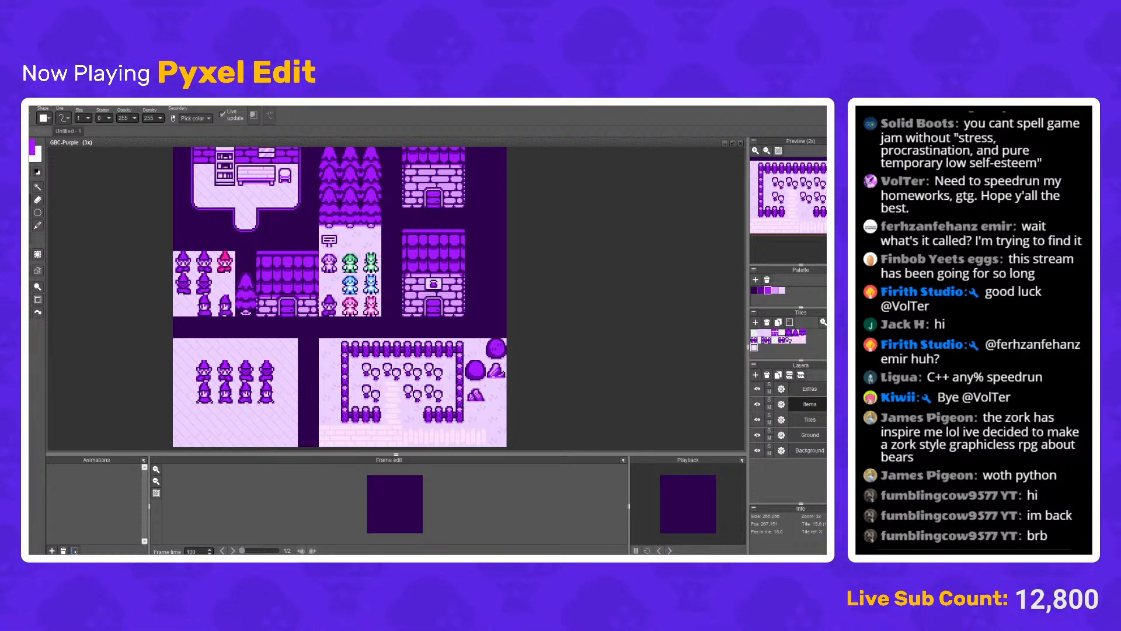
pyautogui.scroll(3, 482, 275)
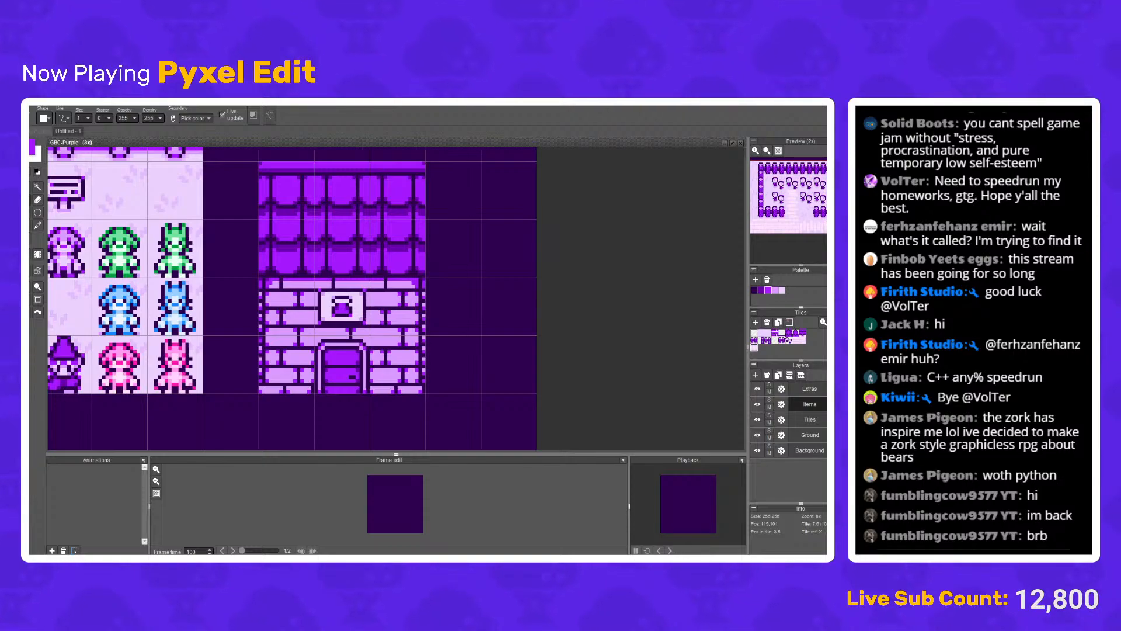
pyautogui.scroll(1, 243, 269)
pyautogui.moveTo(352, 284); pyautogui.dragTo(431, 366)
pyautogui.moveTo(535, 323); pyautogui.dragTo(431, 323)
pyautogui.hotkey('ctrl', 'c')
pyautogui.hotkey('ctrl', 'v')
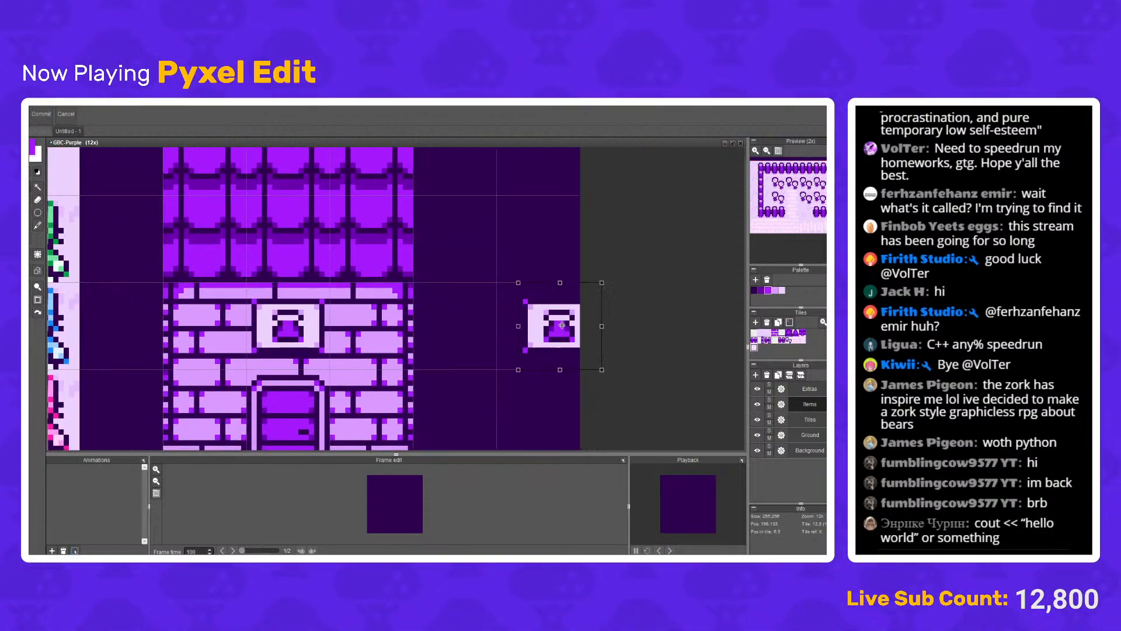
pyautogui.moveTo(562, 325); pyautogui.dragTo(543, 324)
pyautogui.hotkey('ctrl', 'z')
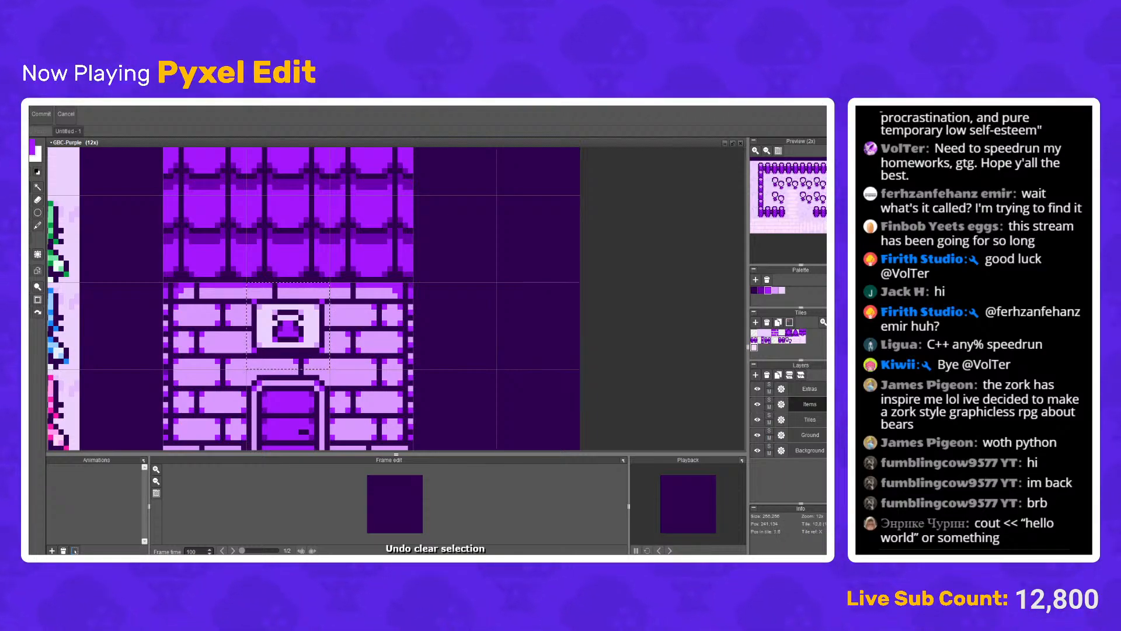
# Step: Place the copied sign tile on the upper tall house's wall, directly above its door
pyautogui.scroll(-2, 280, 315)
pyautogui.scroll(1, 234, 304)
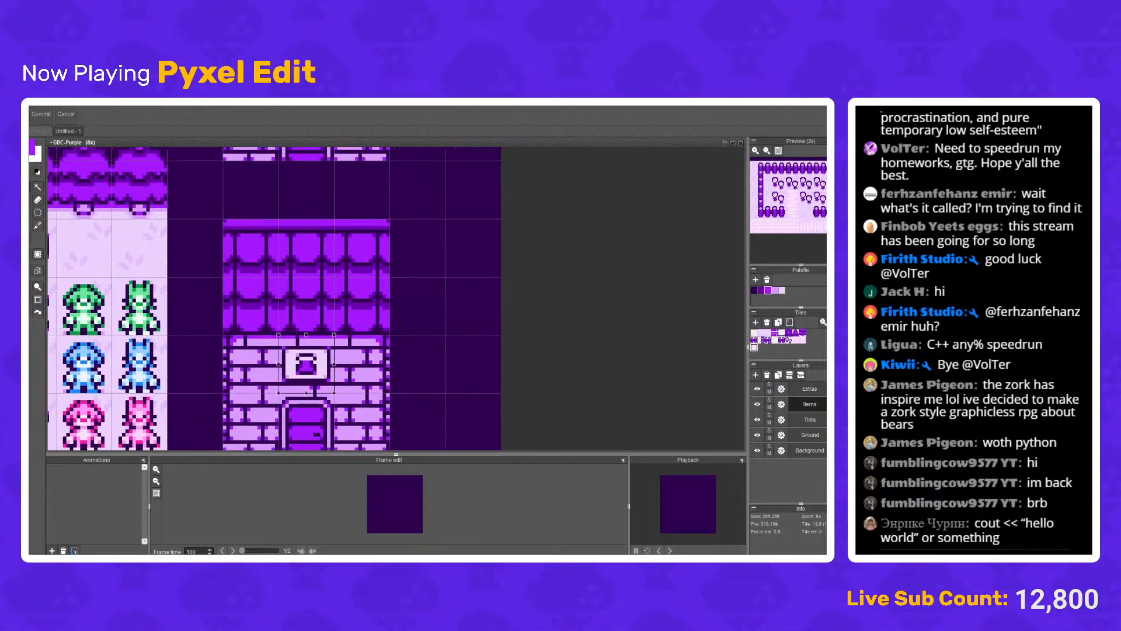
pyautogui.scroll(-2, 335, 349)
pyautogui.scroll(1, 335, 349)
pyautogui.moveTo(330, 366); pyautogui.dragTo(334, 276)
pyautogui.scroll(3, 334, 276)
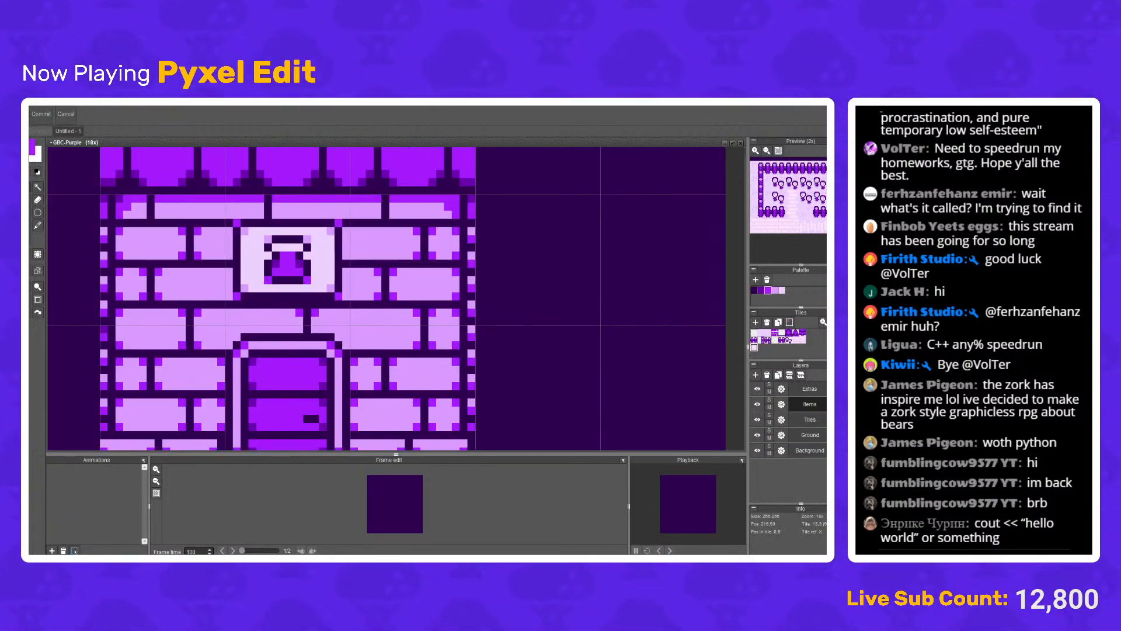
pyautogui.press('Return')
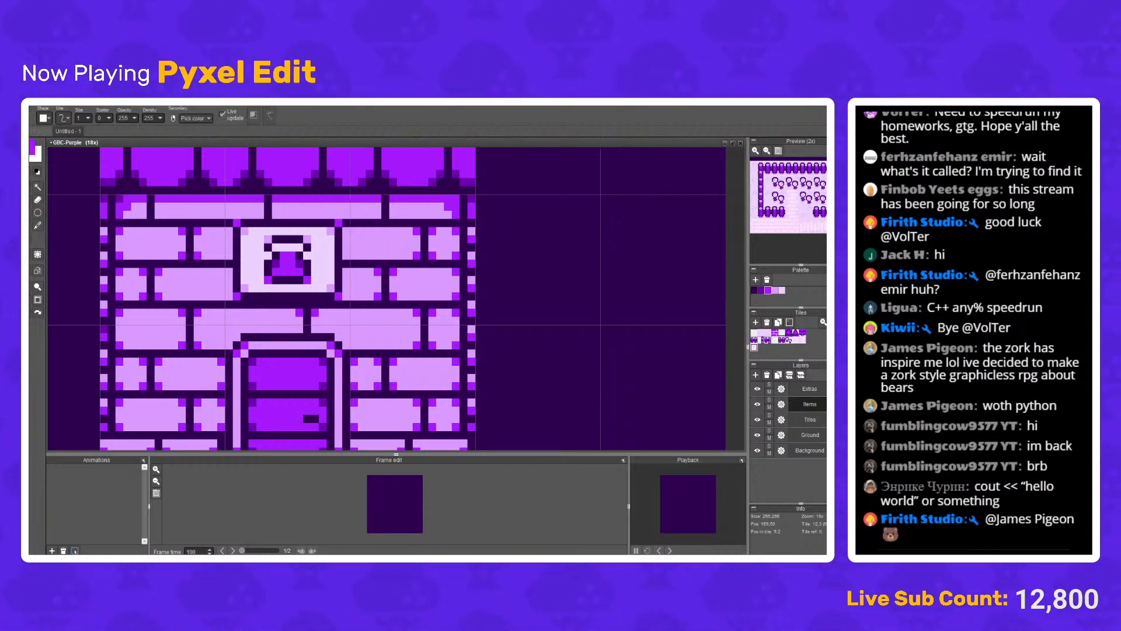
# Step: Paint over the bottle on the upper house's sign with the palest purple and pick up the darkest purple
pyautogui.scroll(2, 323, 260)
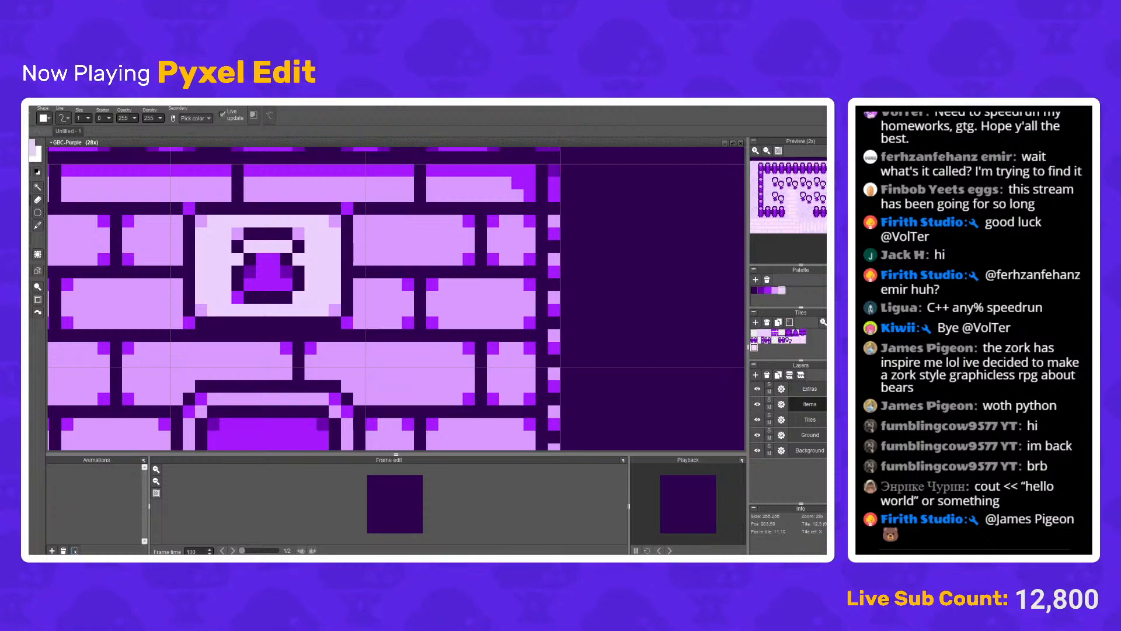
pyautogui.moveTo(286, 298)
pyautogui.mouseDown()
pyautogui.moveTo(244, 264)
pyautogui.moveTo(298, 271)
pyautogui.moveTo(237, 297)
pyautogui.moveTo(253, 235)
pyautogui.moveTo(296, 245)
pyautogui.moveTo(297, 232)
pyautogui.moveTo(274, 271)
pyautogui.mouseUp()
pyautogui.rightClick(189, 247)
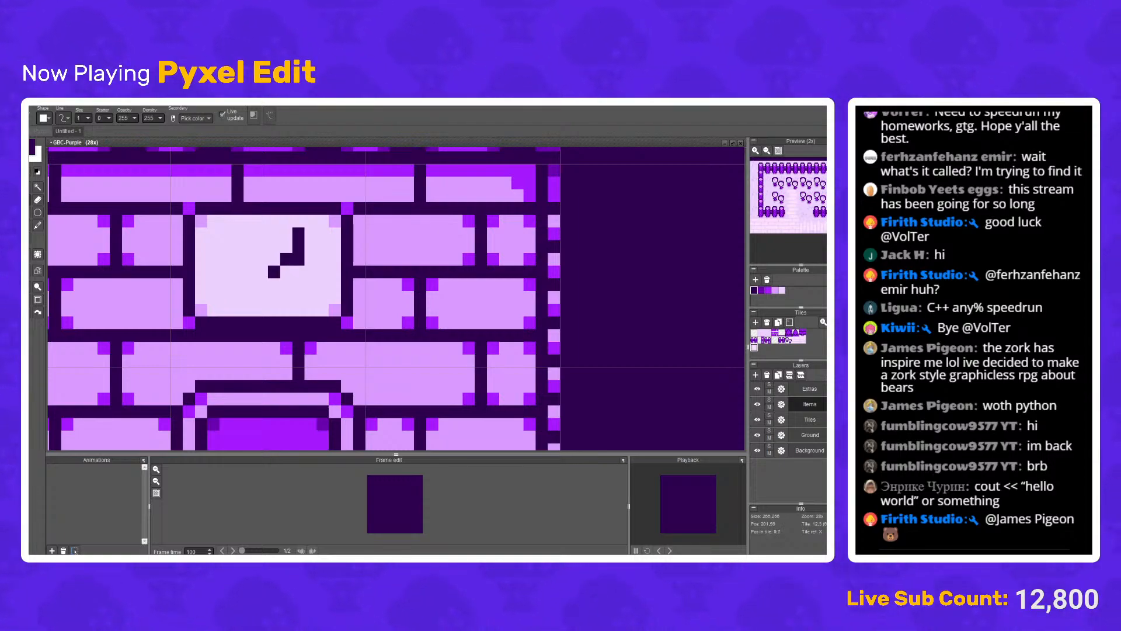
# Step: Try a slanted blade outline in the darkest purple on the upper house's blank sign
pyautogui.click(262, 284)
pyautogui.click(286, 233)
pyautogui.moveTo(273, 233); pyautogui.dragTo(238, 272)
pyautogui.click(286, 271)
pyautogui.click(274, 284)
pyautogui.rightClick(298, 306)
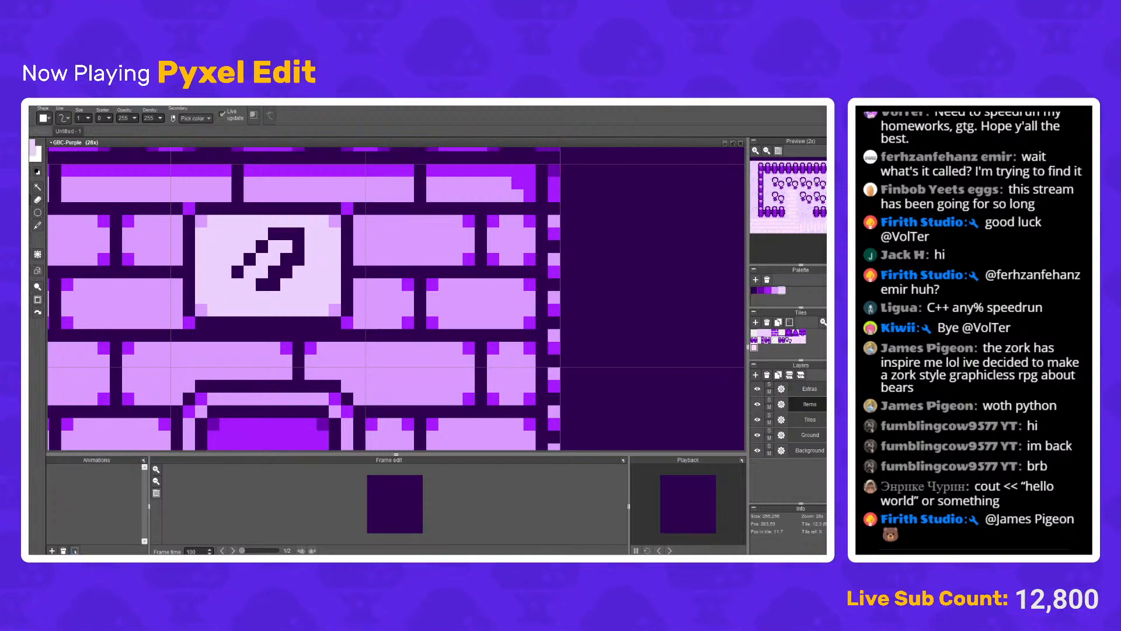
# Step: Try to turn the slanted blade into a diagonal sword by opening its outline and adding a crossguard
pyautogui.click(286, 259)
pyautogui.click(273, 271)
pyautogui.click(262, 284)
pyautogui.rightClick(274, 284)
pyautogui.click(262, 297)
pyautogui.click(250, 284)
pyautogui.click(226, 272)
pyautogui.click(226, 259)
pyautogui.click(274, 310)
pyautogui.click(298, 284)
pyautogui.scroll(-5, 306, 283)
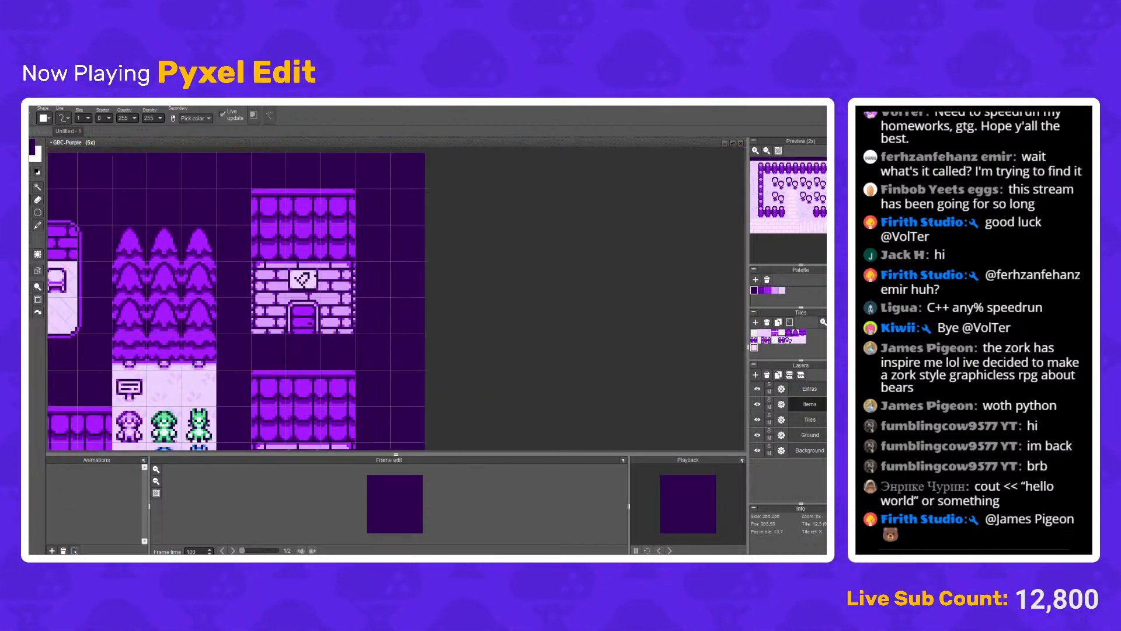
pyautogui.scroll(6, 309, 274)
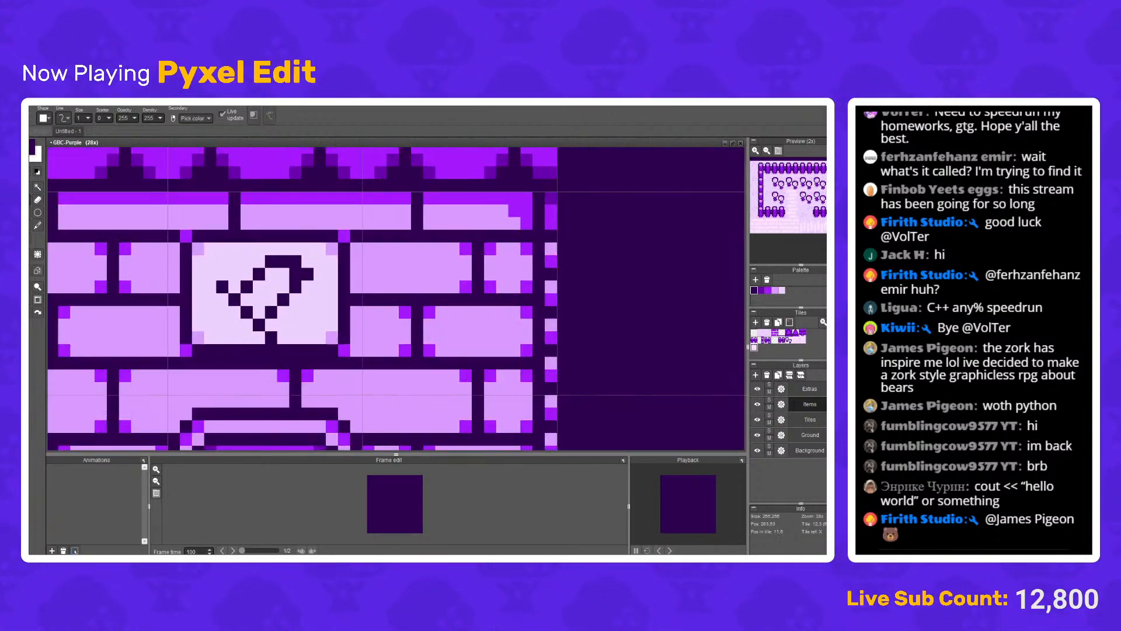
pyautogui.scroll(-3, 304, 280)
pyautogui.scroll(3, 304, 281)
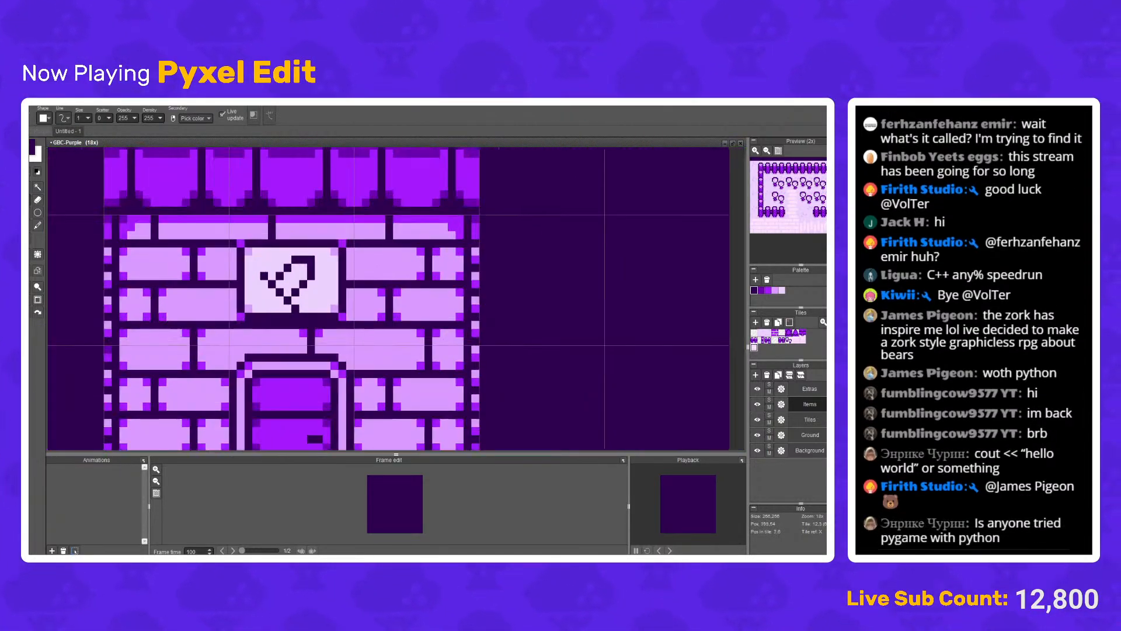
# Step: Clear the sword sketch with the sign's palest purple and outline a pointed shield in the darkest purple
pyautogui.moveTo(286, 318)
pyautogui.mouseDown()
pyautogui.moveTo(249, 281)
pyautogui.moveTo(311, 256)
pyautogui.moveTo(324, 269)
pyautogui.moveTo(299, 306)
pyautogui.mouseUp()
pyautogui.rightClick(312, 232)
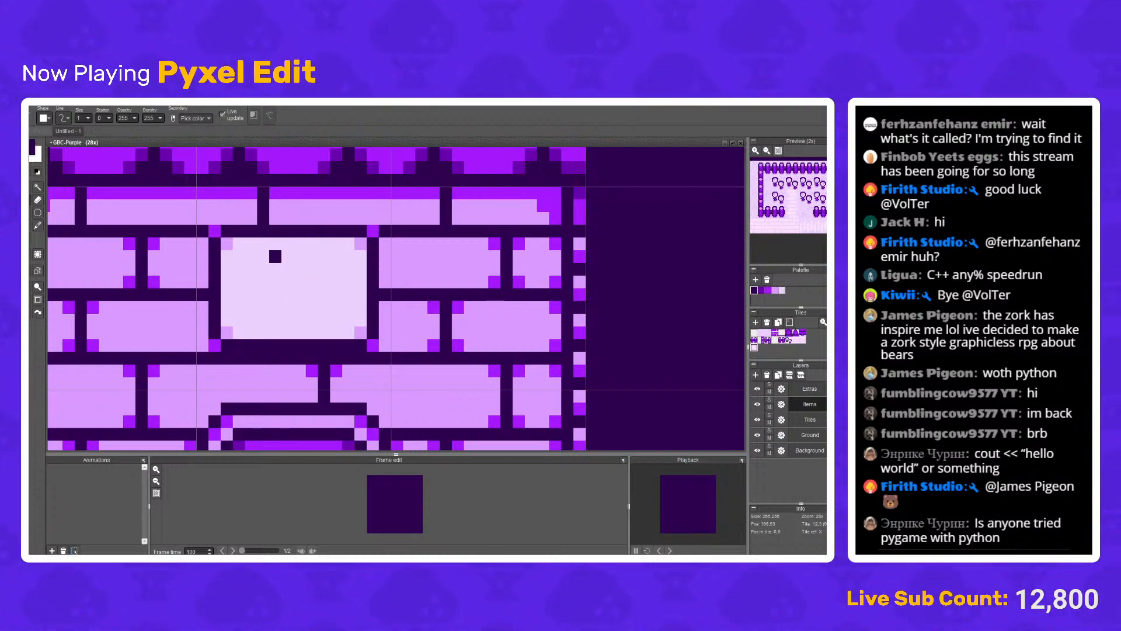
pyautogui.moveTo(263, 255)
pyautogui.mouseDown()
pyautogui.moveTo(324, 256)
pyautogui.moveTo(324, 295)
pyautogui.moveTo(312, 307)
pyautogui.mouseUp()
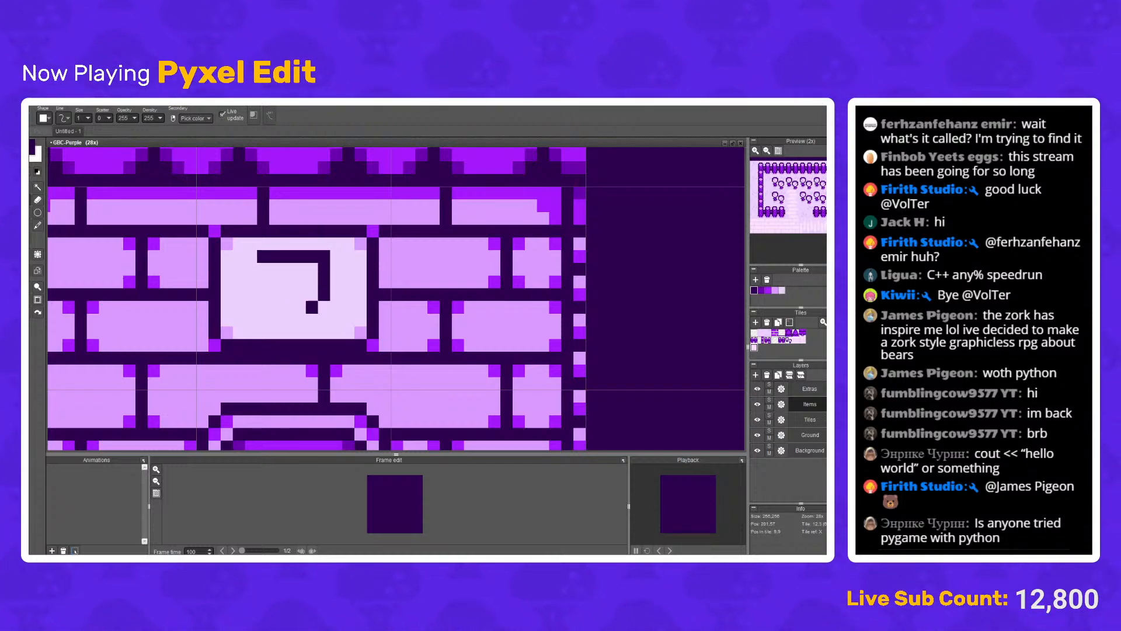
pyautogui.moveTo(263, 262)
pyautogui.mouseDown()
pyautogui.moveTo(263, 294)
pyautogui.moveTo(299, 321)
pyautogui.mouseUp()
pyautogui.scroll(-3, 299, 320)
pyautogui.scroll(3, 300, 321)
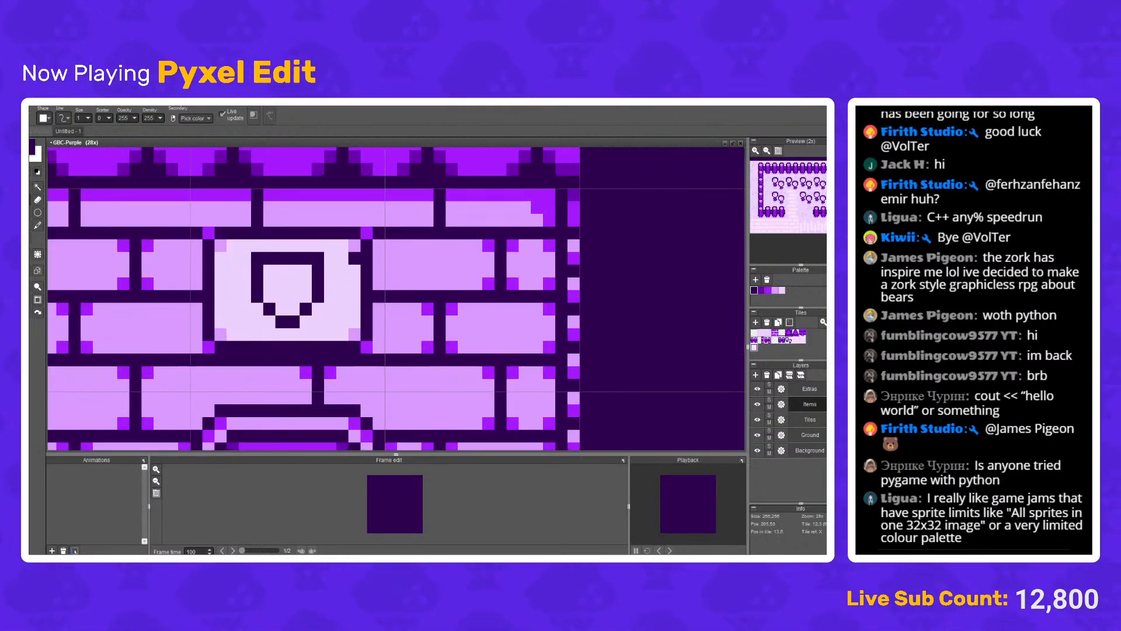
# Step: Fill the shield's interior with the light purple of the sign's corners and pick up the bricks' bright purple
pyautogui.rightClick(354, 247)
pyautogui.scroll(-10, 281, 296)
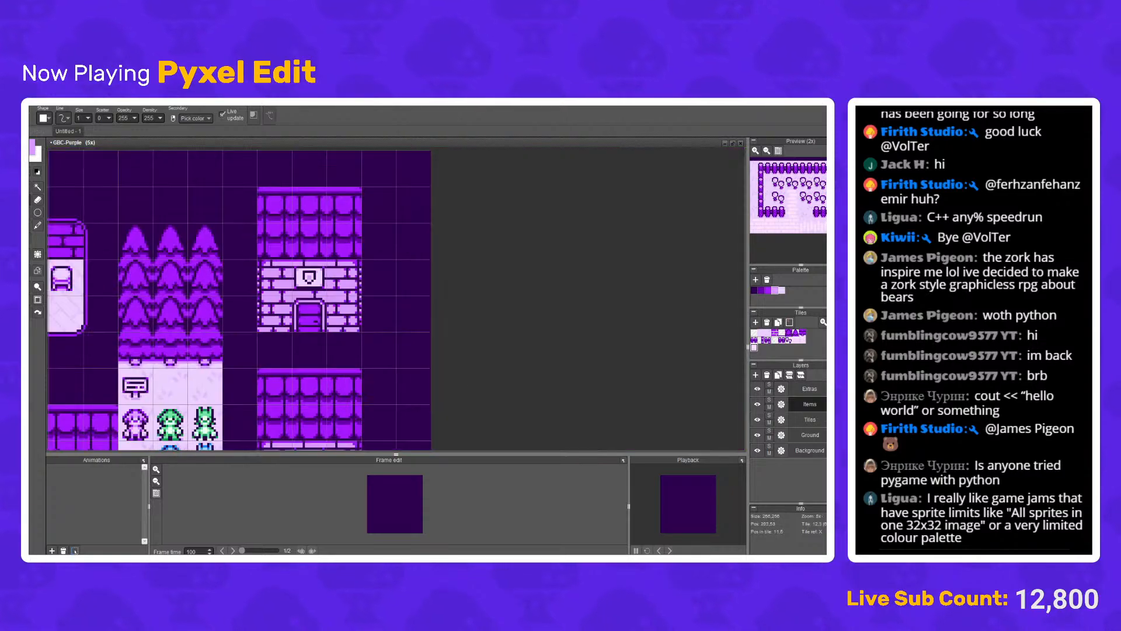
pyautogui.scroll(10, 296, 281)
pyautogui.moveTo(286, 268)
pyautogui.mouseDown()
pyautogui.moveTo(322, 268)
pyautogui.moveTo(286, 293)
pyautogui.moveTo(309, 305)
pyautogui.mouseUp()
pyautogui.keyDown('alt'); pyautogui.click(225, 343); pyautogui.keyUp('alt')
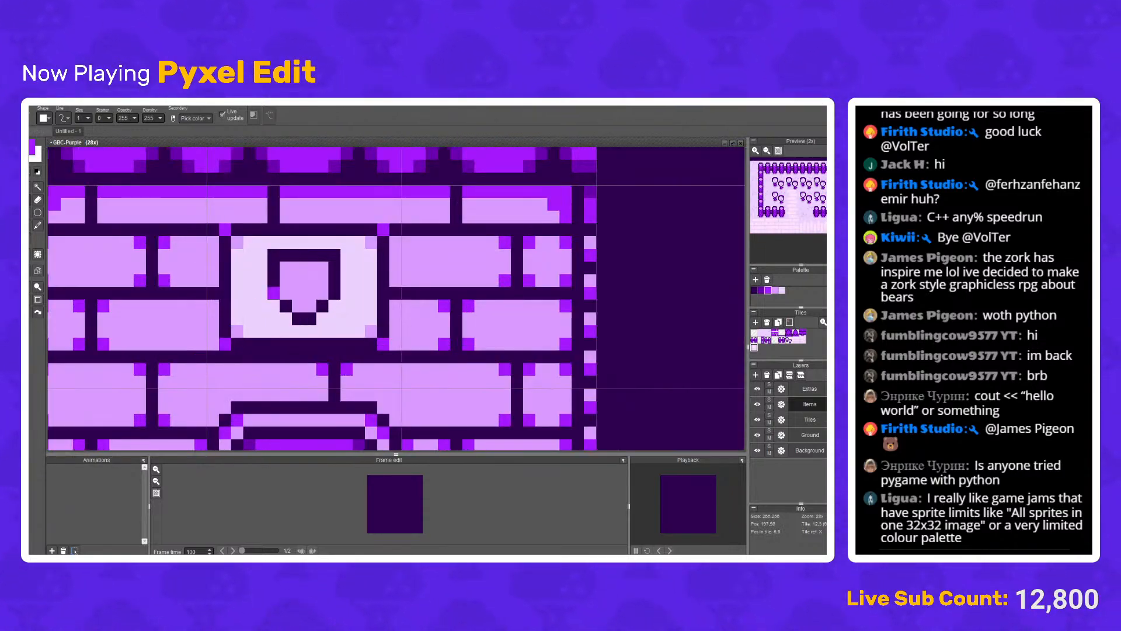
# Step: Try shading the shield's inner corners and lower edges with the bricks' bright purple
pyautogui.click(286, 268)
pyautogui.click(322, 268)
pyautogui.click(322, 293)
pyautogui.click(310, 305)
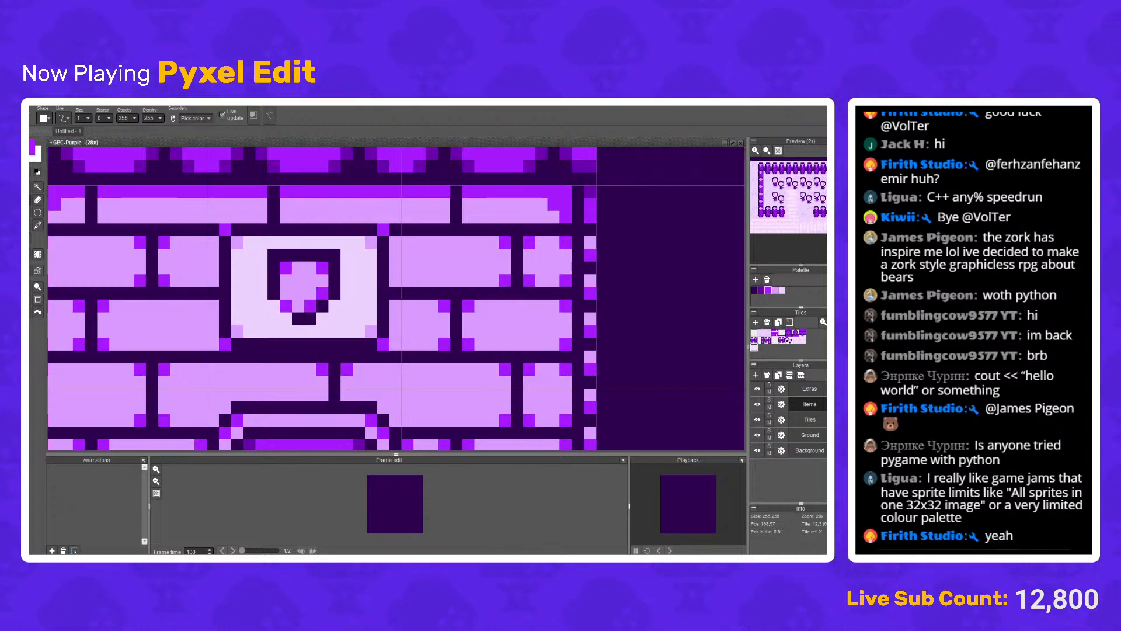
pyautogui.click(286, 293)
pyautogui.click(298, 305)
# Step: Highlight the middle of the shield with the sign's palest purple
pyautogui.rightClick(310, 331)
pyautogui.moveTo(310, 280); pyautogui.dragTo(298, 293)
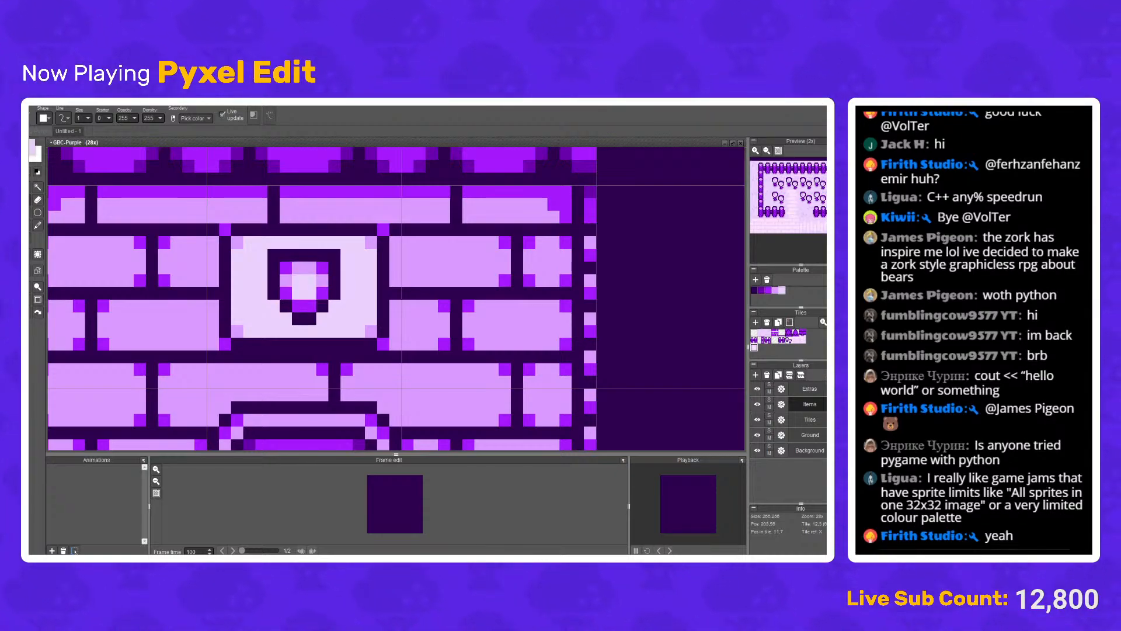
pyautogui.scroll(-6, 396, 298)
pyautogui.scroll(2, 396, 298)
pyautogui.scroll(8, 356, 272)
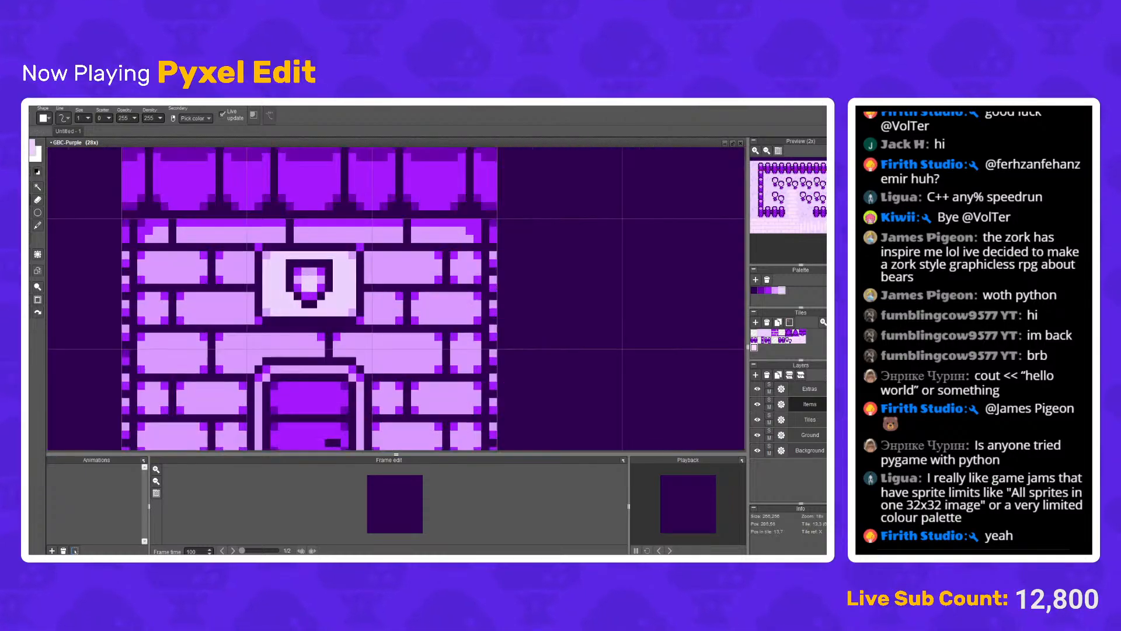
# Step: Restore the shield's inner edges to light purple and widen the palest highlight across its middle row
pyautogui.moveTo(208, 303)
pyautogui.mouseDown()
pyautogui.moveTo(231, 326)
pyautogui.moveTo(252, 327)
pyautogui.moveTo(275, 259)
pyautogui.mouseUp()
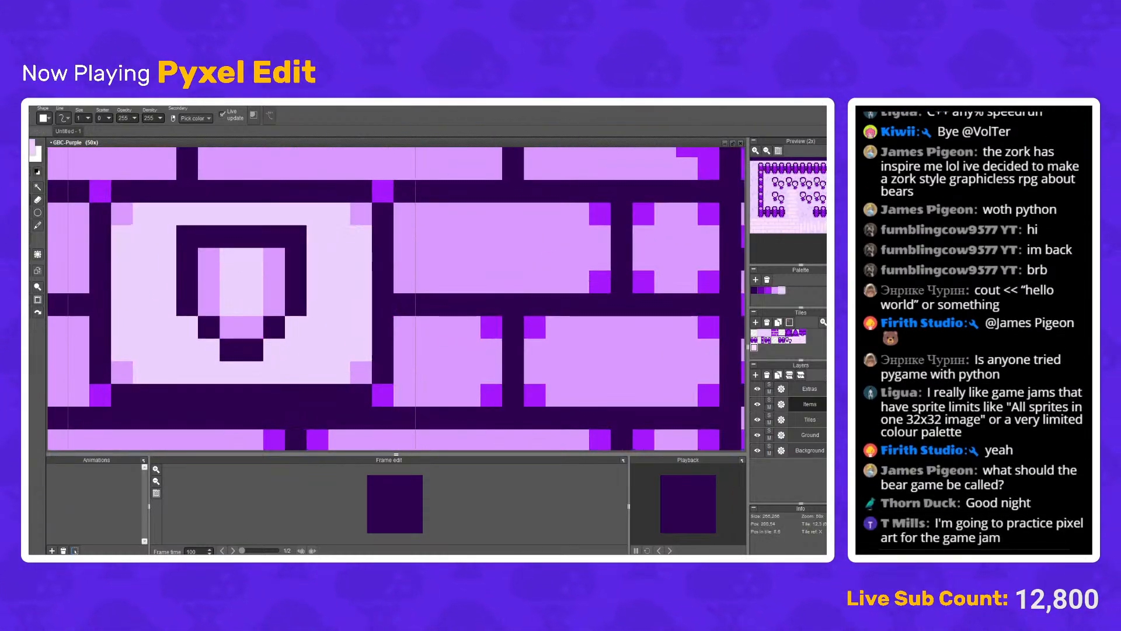
pyautogui.click(209, 282)
pyautogui.click(273, 282)
pyautogui.scroll(-8, 304, 286)
pyautogui.scroll(-4, 303, 286)
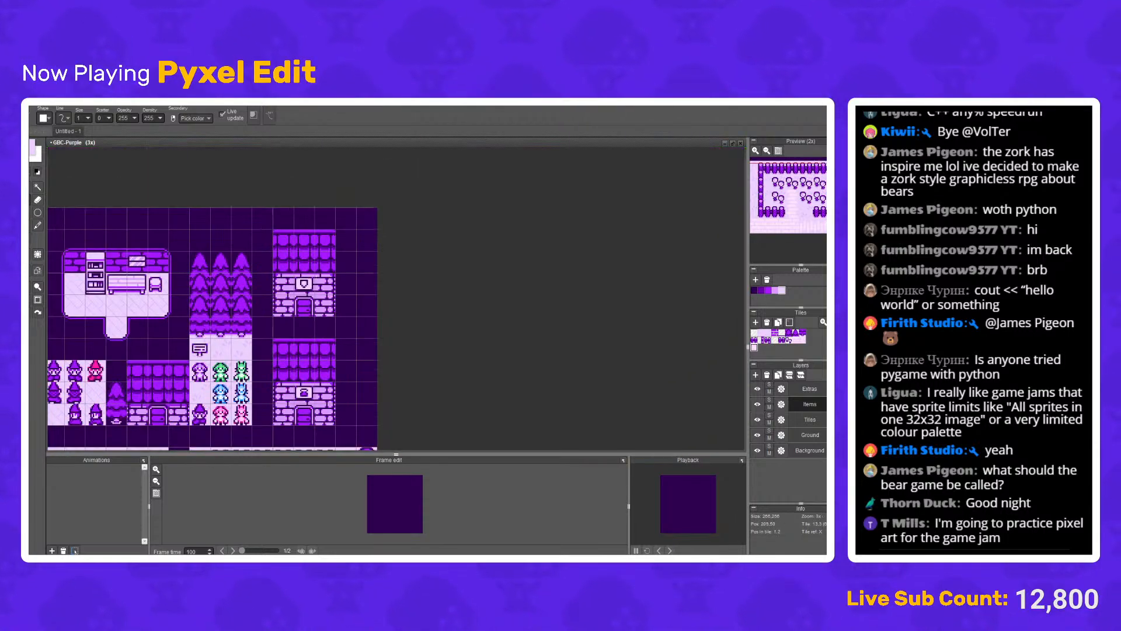
# Step: Paint a small bright purple block in the centre of the shield on the upper house's sign
pyautogui.scroll(3, 311, 281)
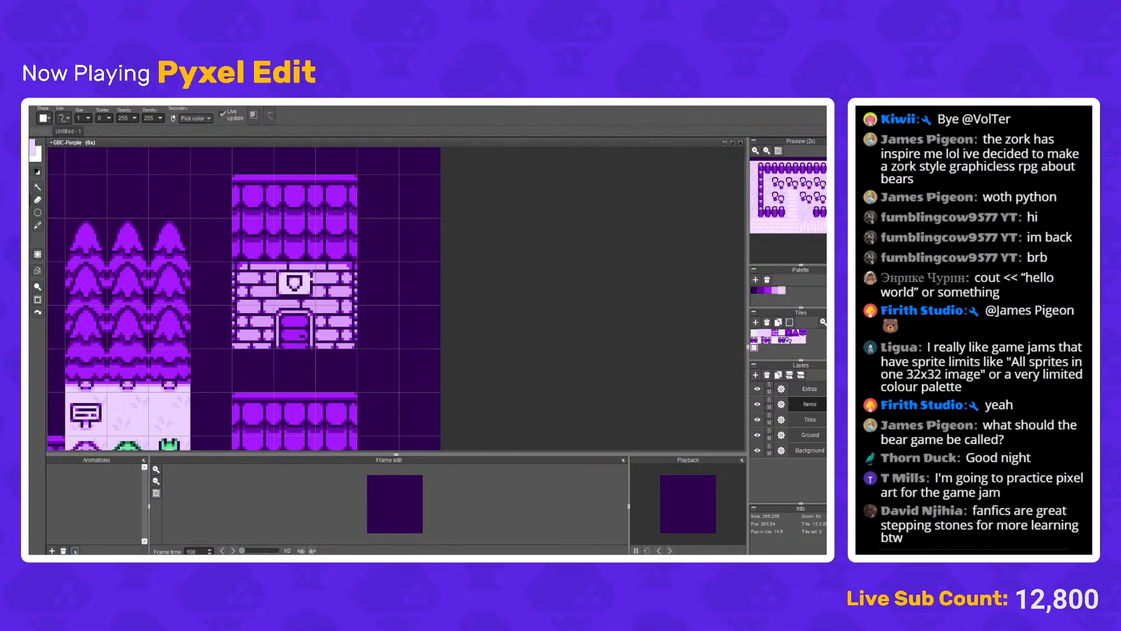
pyautogui.scroll(4, 311, 281)
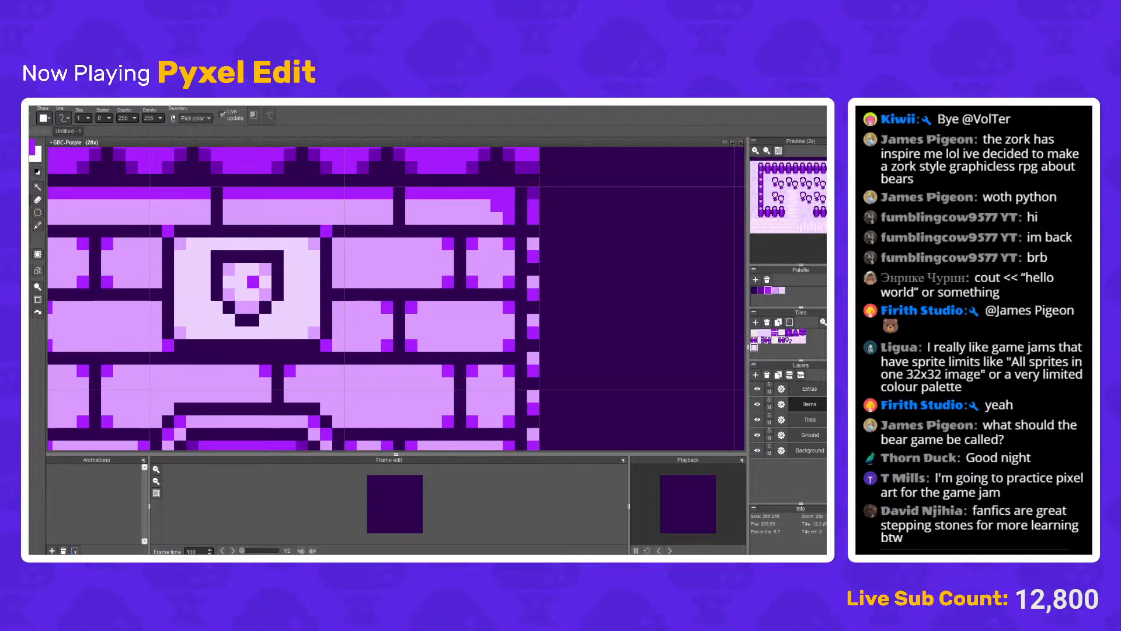
pyautogui.scroll(-6, 311, 281)
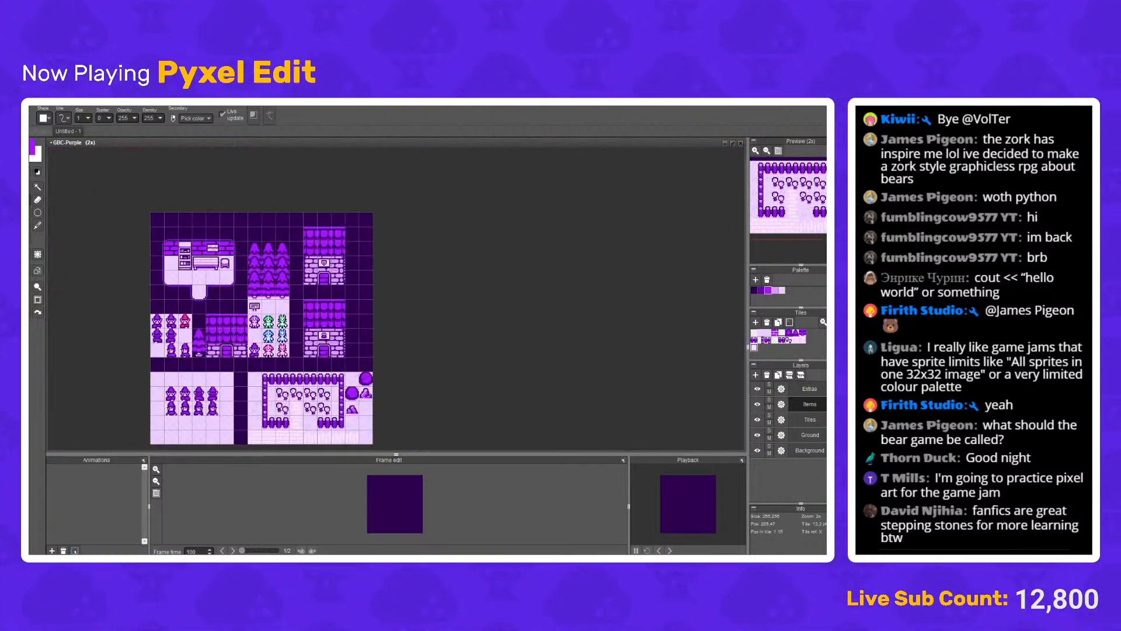
pyautogui.scroll(2, 330, 263)
pyautogui.scroll(-3, 330, 263)
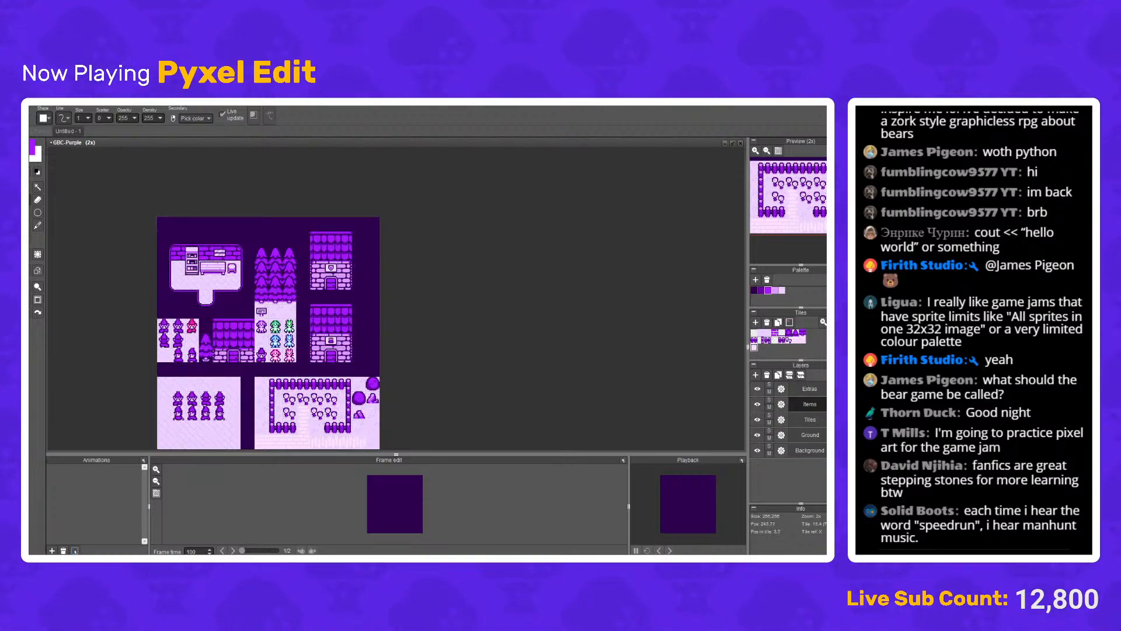
pyautogui.scroll(-1, 330, 263)
pyautogui.scroll(1, 330, 263)
pyautogui.scroll(1, 330, 264)
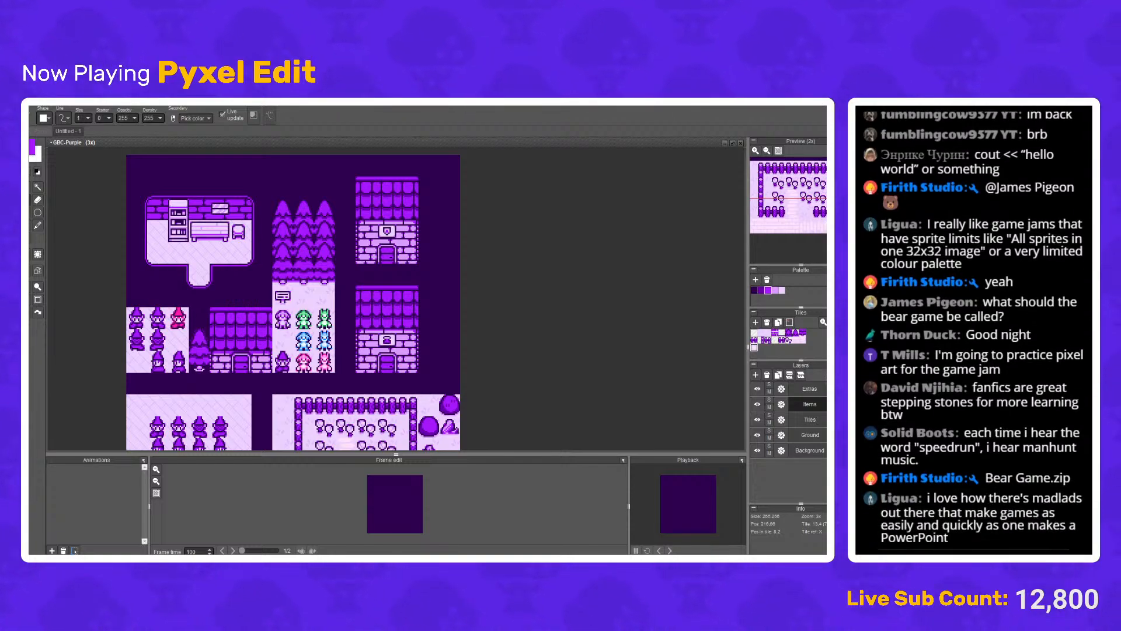
# Step: Soften the outside of the shield's lower slanted edges with light purple pixels
pyautogui.scroll(5, 393, 235)
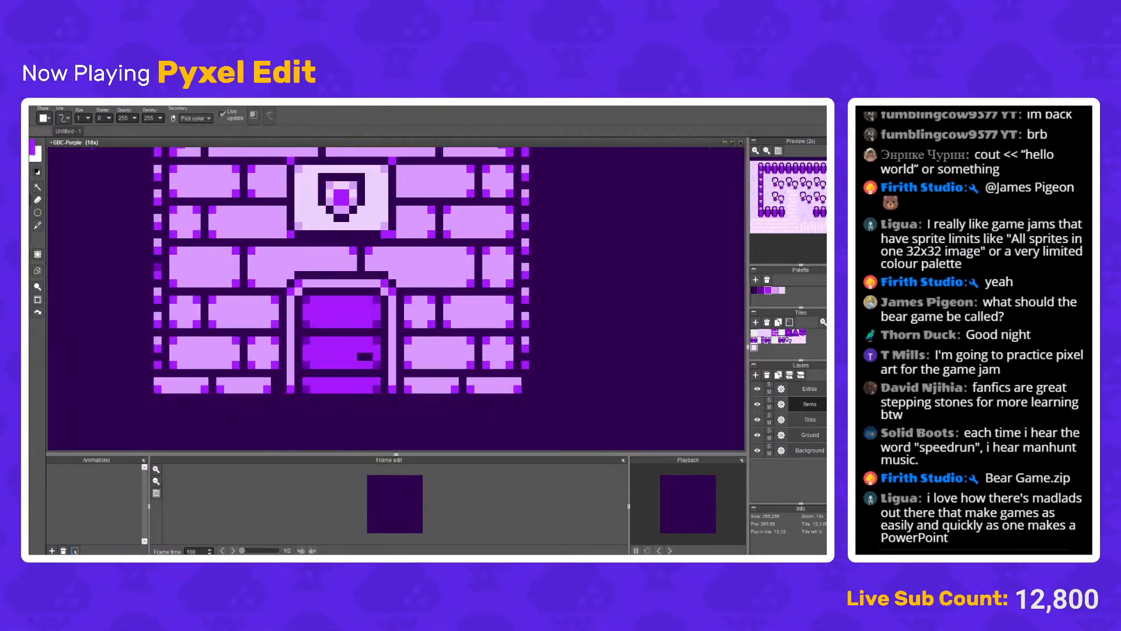
pyautogui.click(360, 216)
pyautogui.click(349, 229)
pyautogui.click(313, 229)
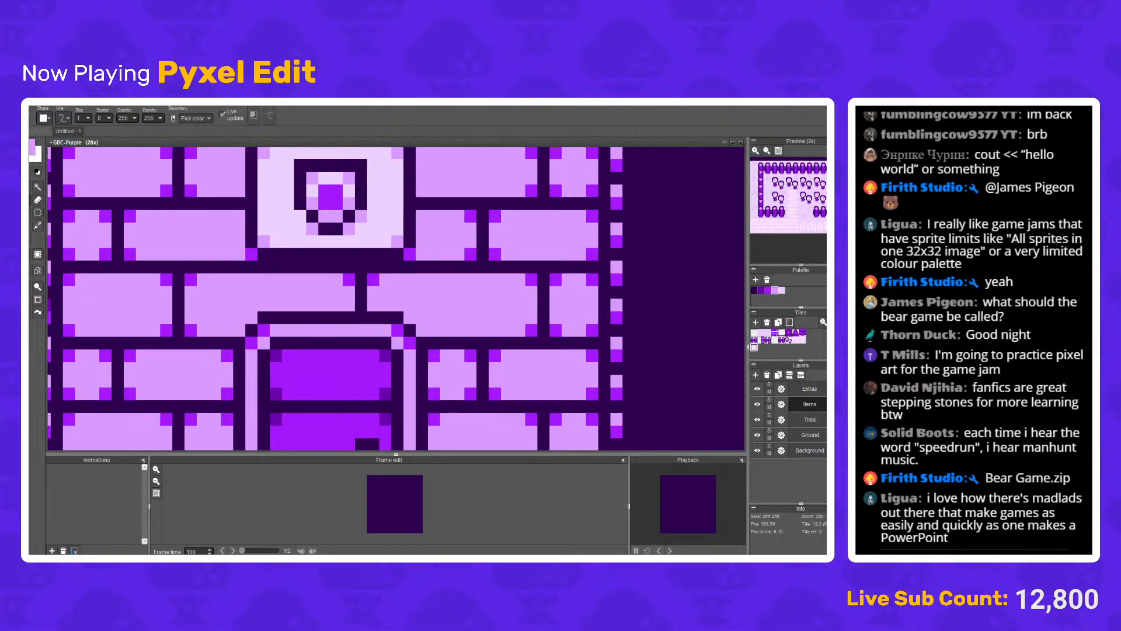
pyautogui.click(300, 216)
pyautogui.scroll(-5, 411, 335)
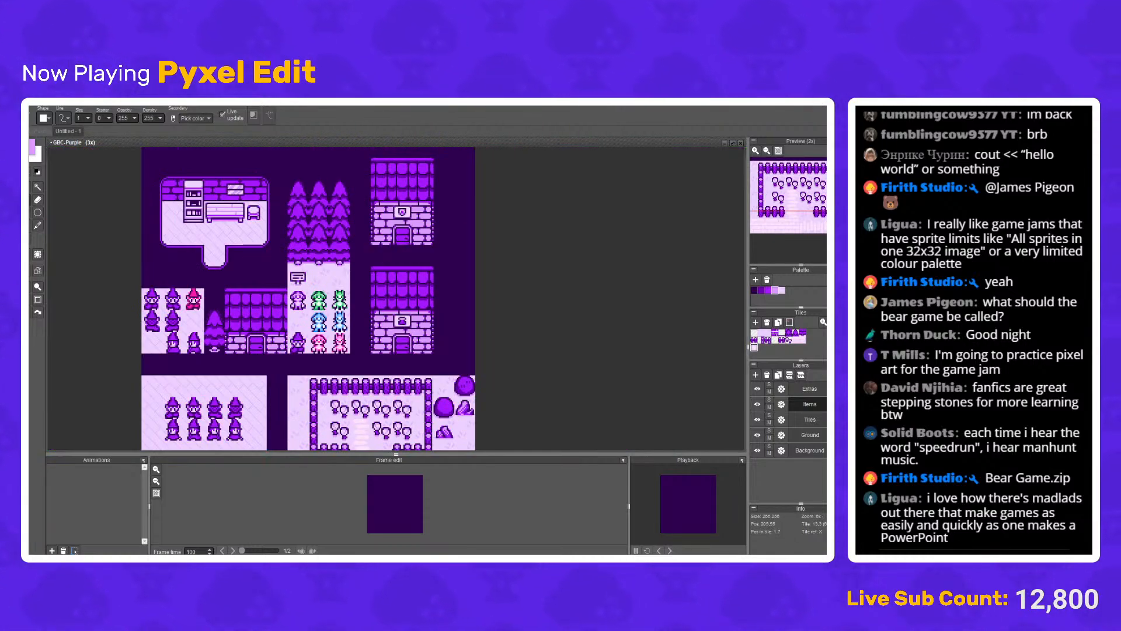
pyautogui.scroll(4, 411, 322)
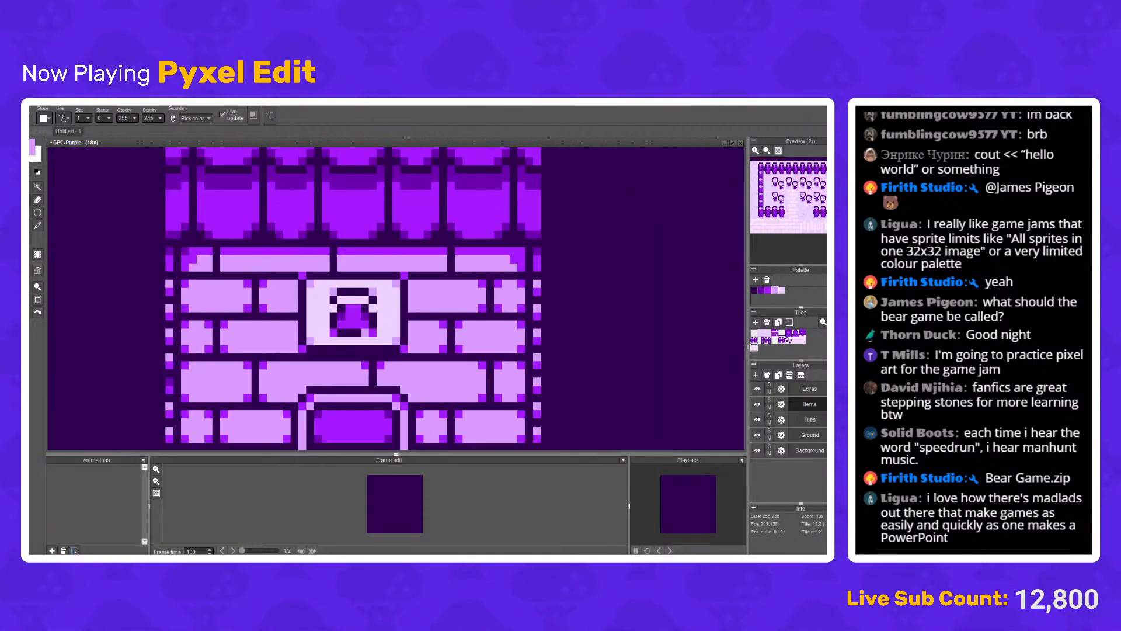
pyautogui.scroll(-5, 350, 333)
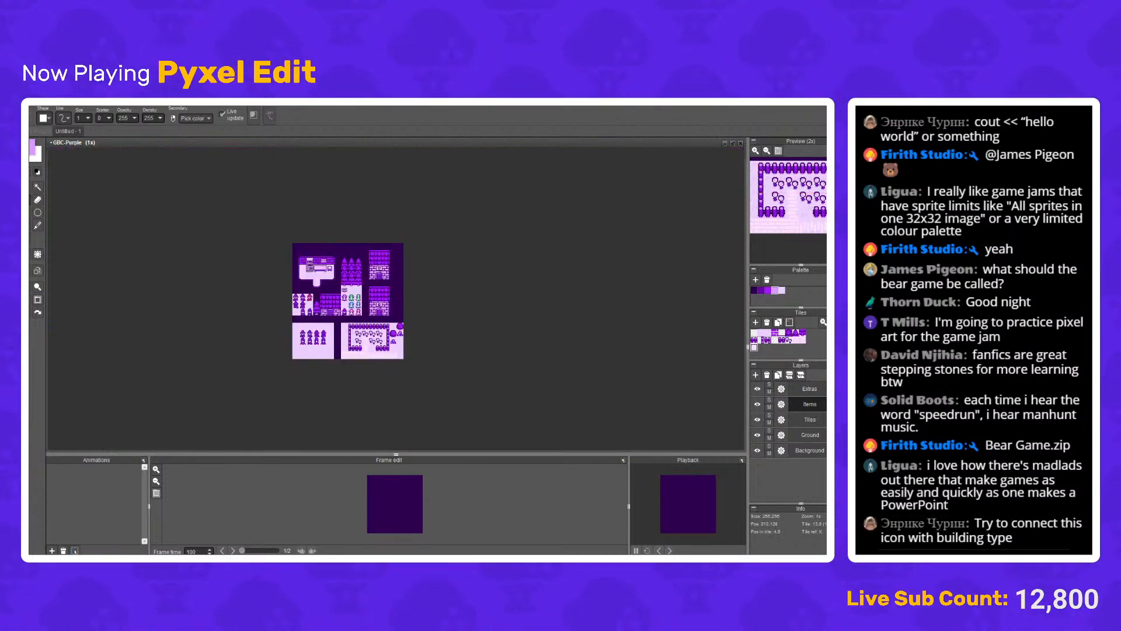
# Step: Erase the bottle's neck on the lower house's sign with the palest purple and close its body into a cup outlined in the darkest purple
pyautogui.scroll(1, 385, 301)
pyautogui.scroll(2, 359, 271)
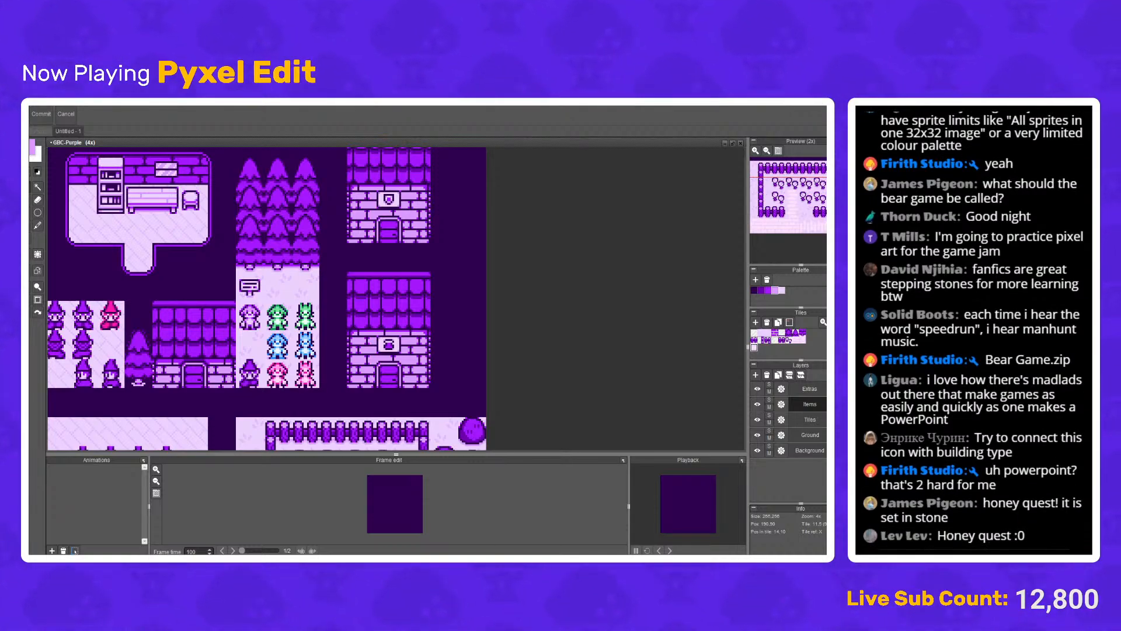
pyautogui.scroll(-1, 388, 338)
pyautogui.scroll(4, 375, 334)
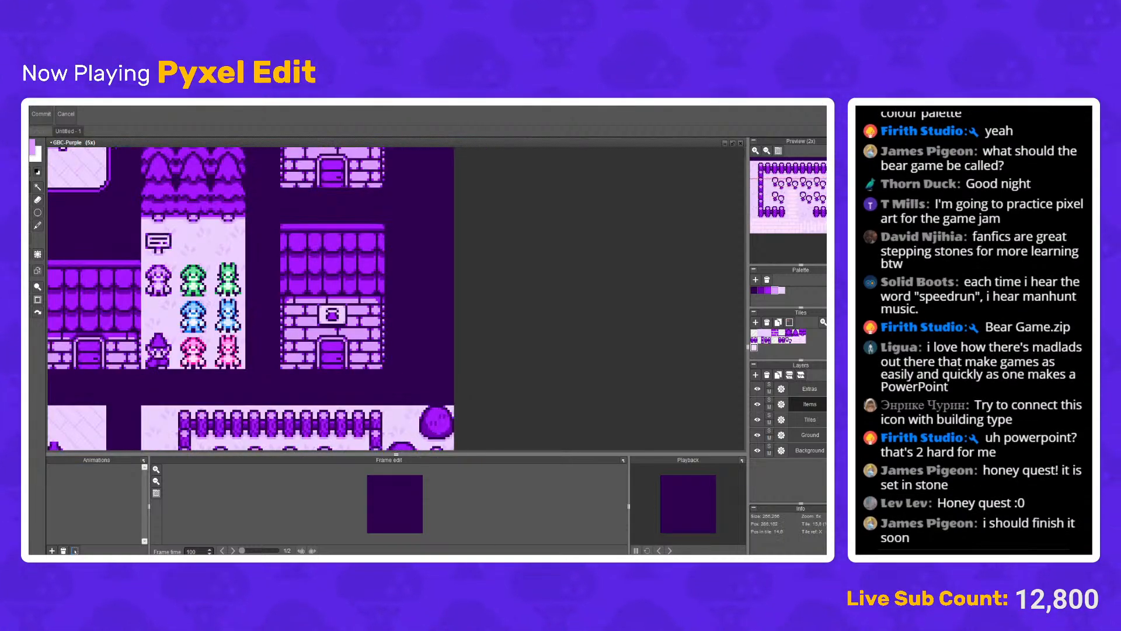
pyautogui.scroll(6, 323, 300)
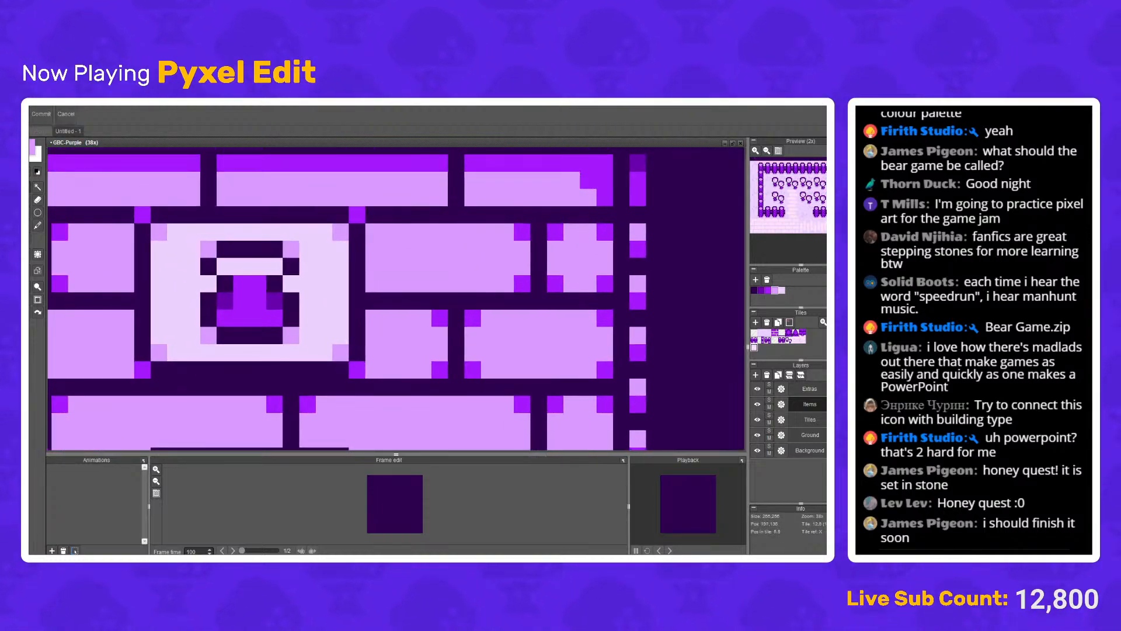
pyautogui.press('b')
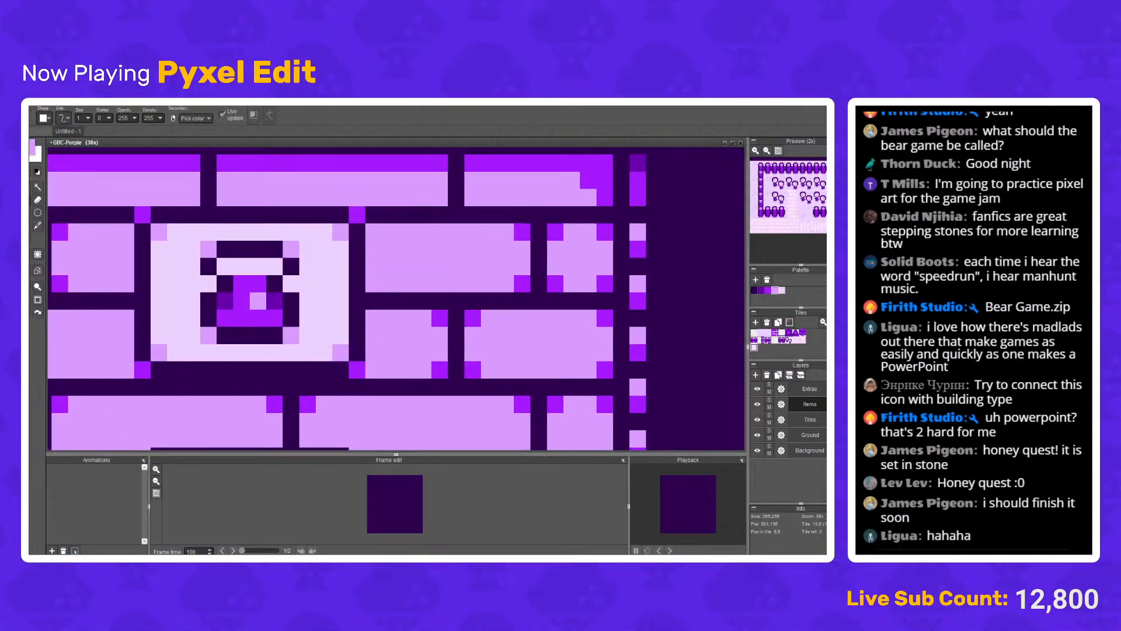
pyautogui.moveTo(291, 284)
pyautogui.mouseDown()
pyautogui.moveTo(241, 284)
pyautogui.moveTo(209, 266)
pyautogui.moveTo(290, 249)
pyautogui.mouseUp()
pyautogui.rightClick(258, 266)
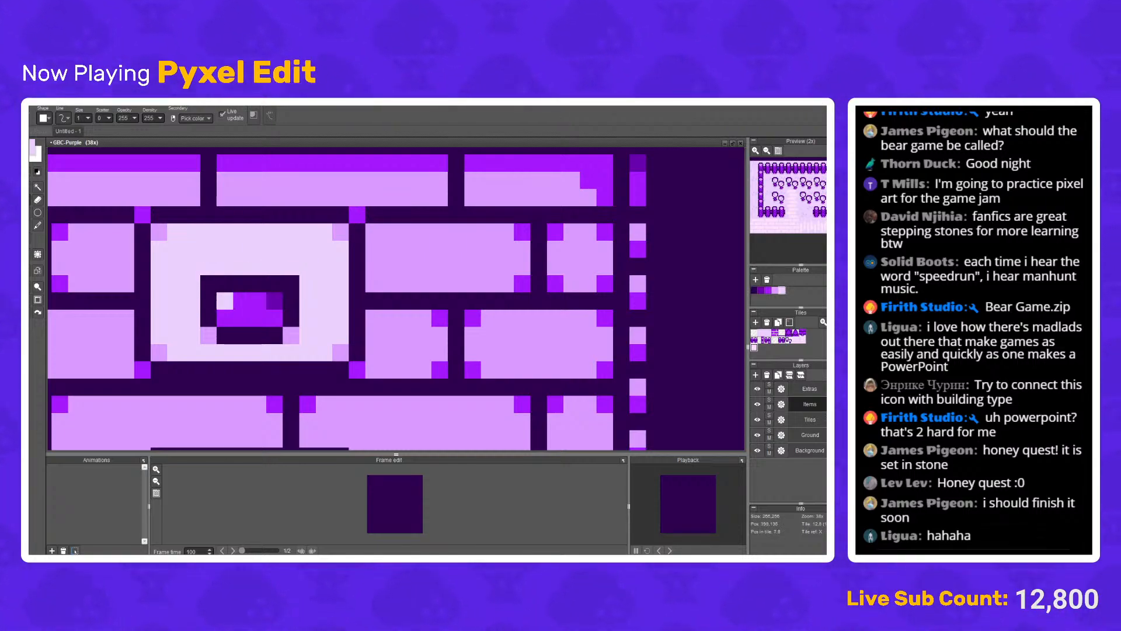
# Step: Add a small handle to the side of the cup in the darkest purple
pyautogui.rightClick(291, 283)
pyautogui.click(308, 284)
pyautogui.click(324, 301)
pyautogui.scroll(-3, 324, 300)
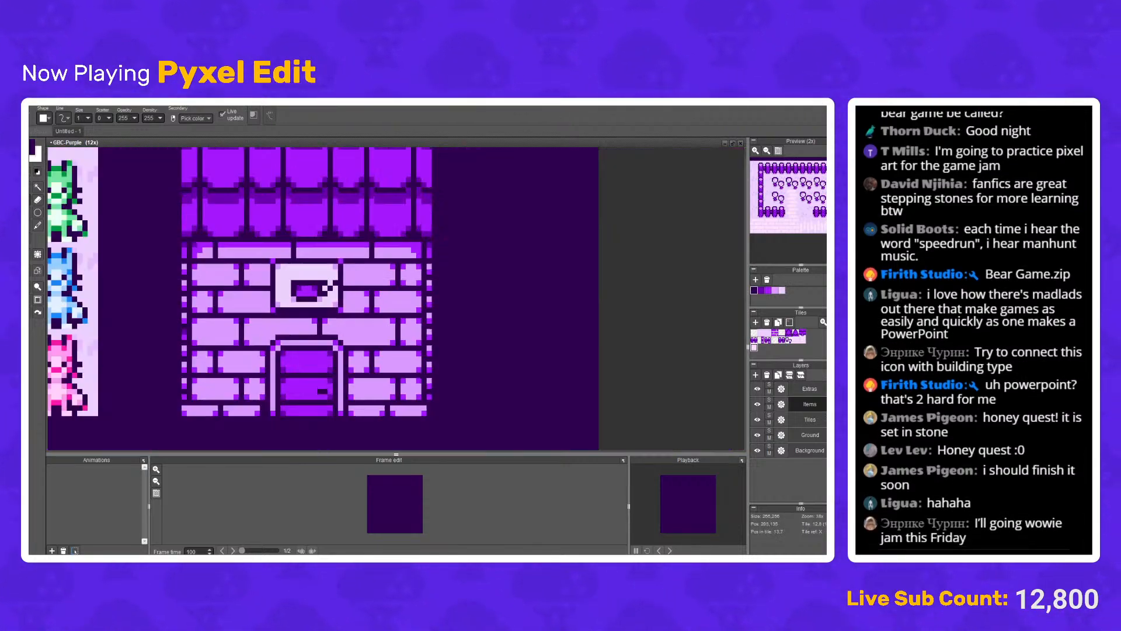
pyautogui.scroll(2, 324, 300)
pyautogui.scroll(2, 300, 270)
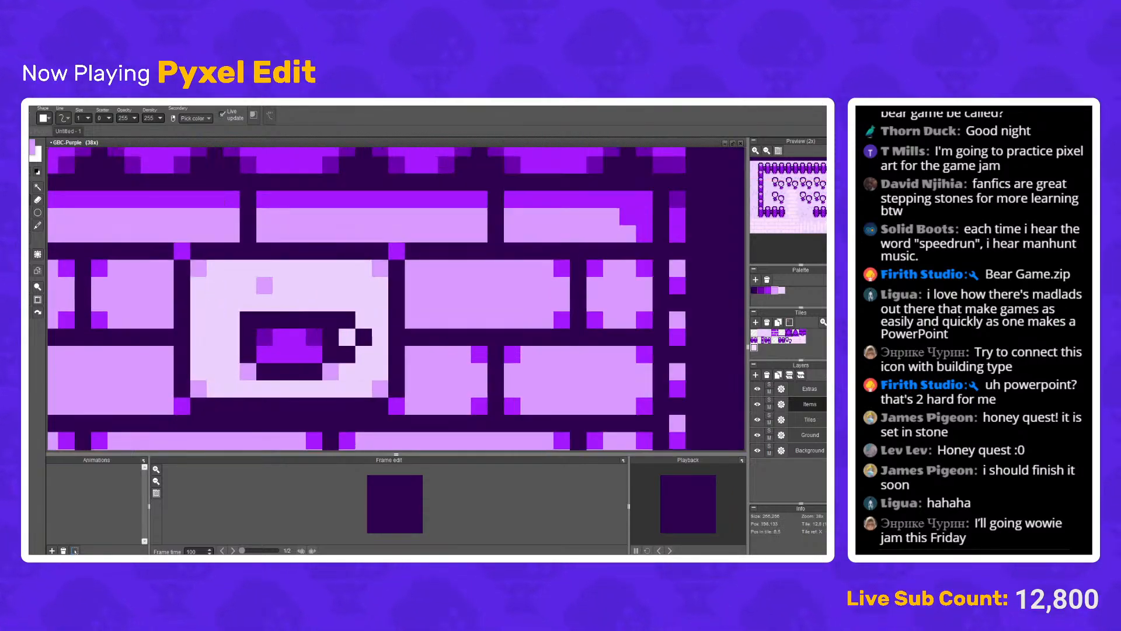
# Step: Dot a staggered pattern of light purple steam pixels above the cup
pyautogui.click(265, 303)
pyautogui.click(298, 302)
pyautogui.click(314, 285)
pyautogui.scroll(-6, 314, 285)
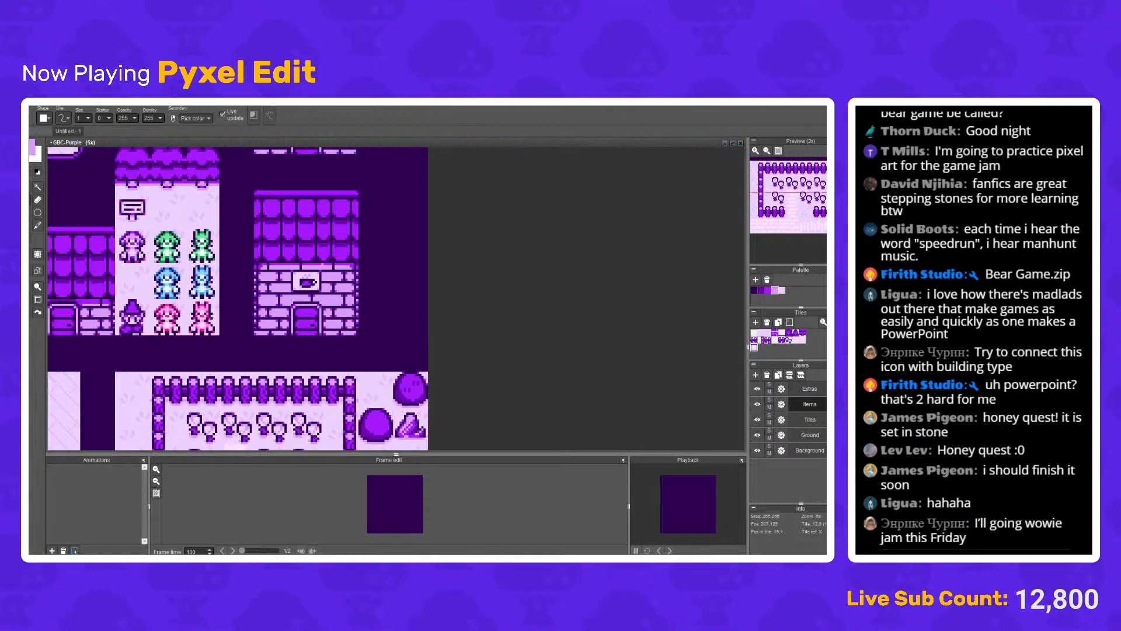
pyautogui.scroll(2, 313, 285)
pyautogui.scroll(3, 298, 277)
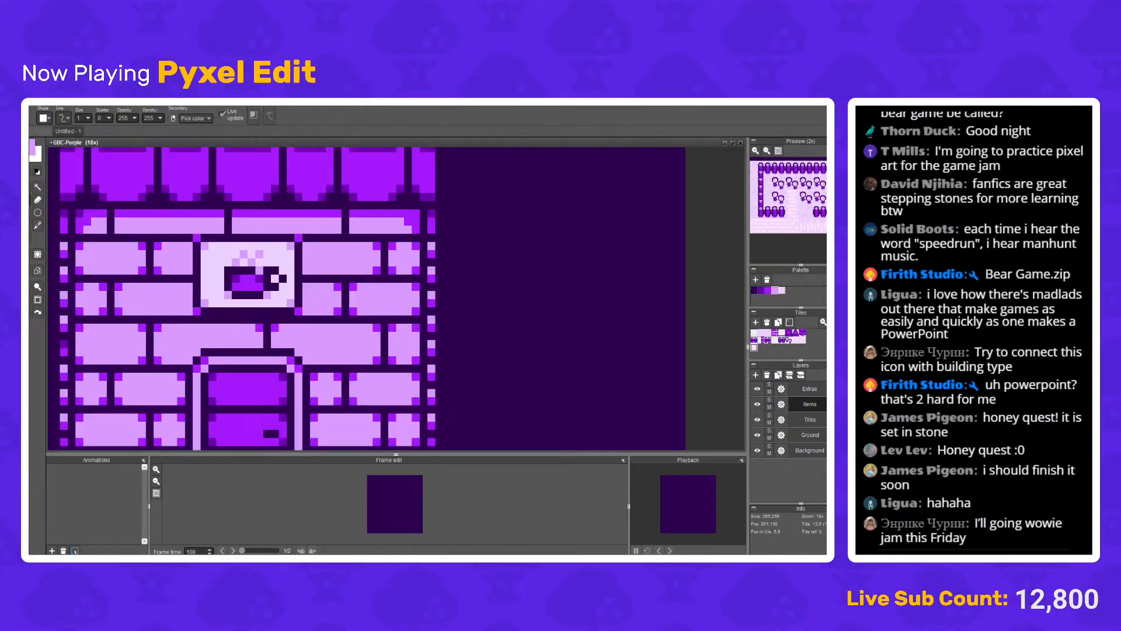
# Step: Shade the cup's lower inner corners in the darker mid purple and repaint its upper inner corners bright purple
pyautogui.scroll(-3, 298, 277)
pyautogui.scroll(-3, 303, 256)
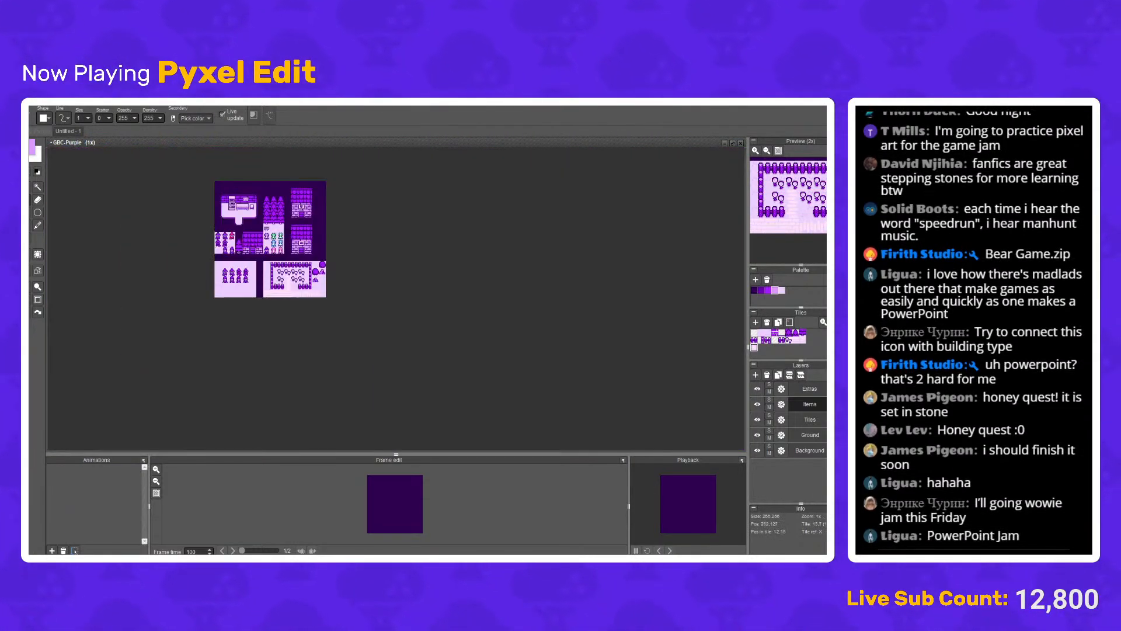
pyautogui.scroll(2, 303, 256)
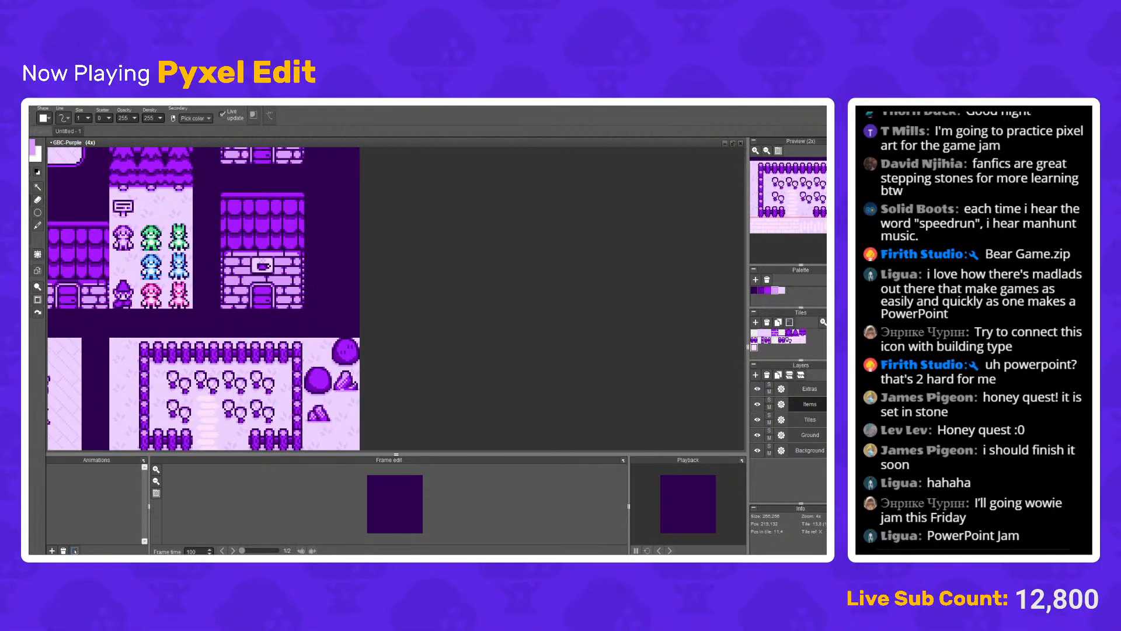
pyautogui.scroll(6, 303, 256)
pyautogui.click(185, 282)
pyautogui.click(236, 282)
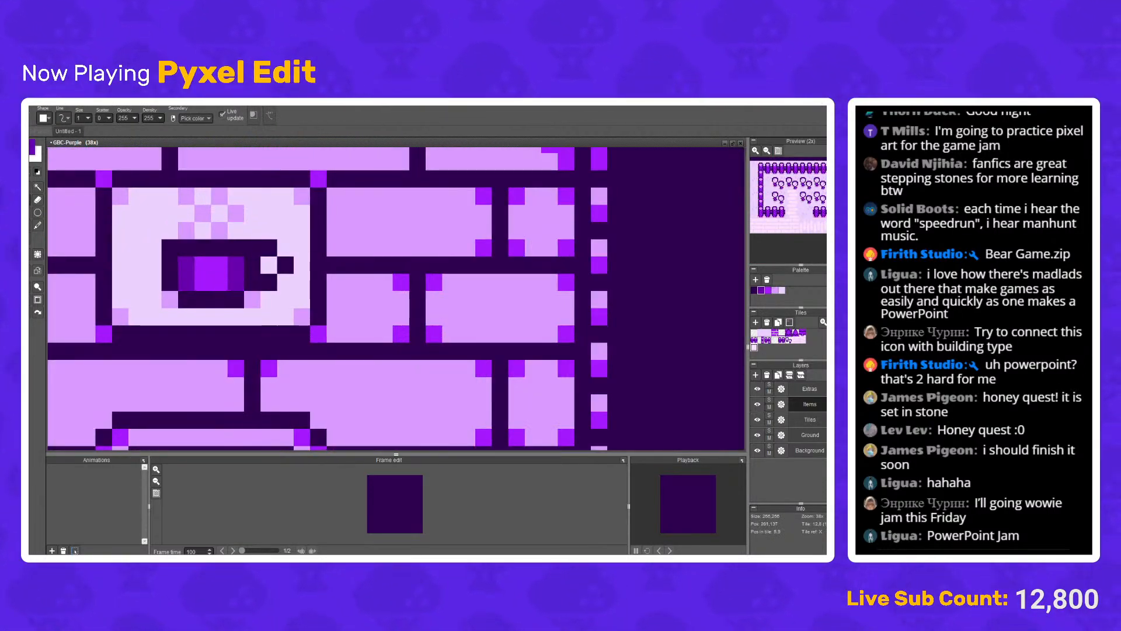
pyautogui.click(237, 264)
pyautogui.click(186, 265)
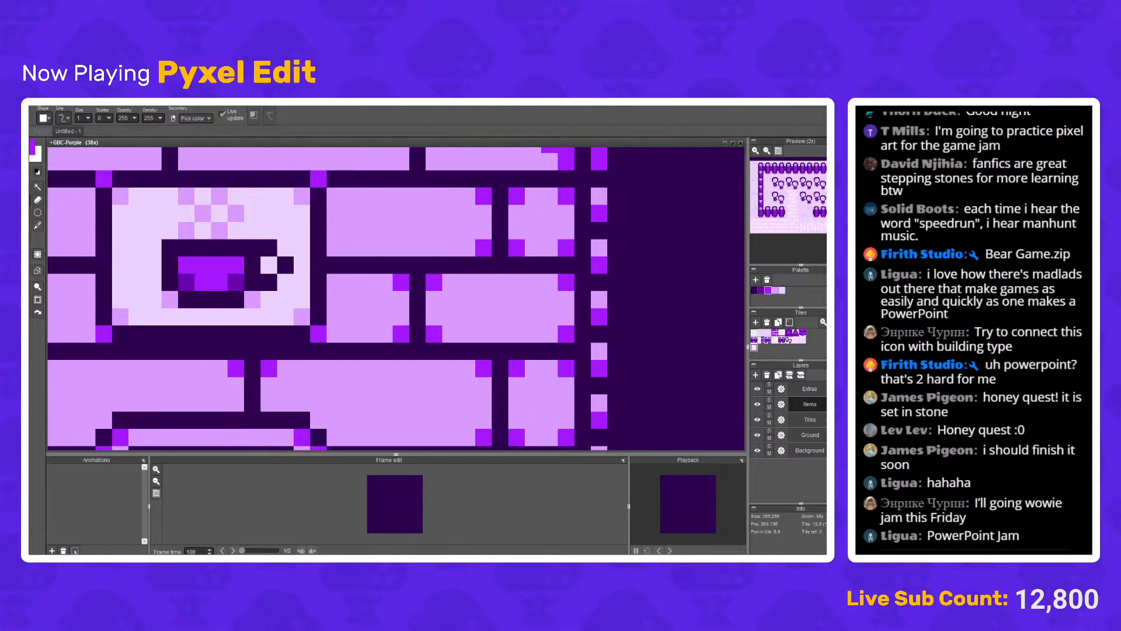
pyautogui.scroll(-6, 303, 256)
pyautogui.scroll(8, 261, 251)
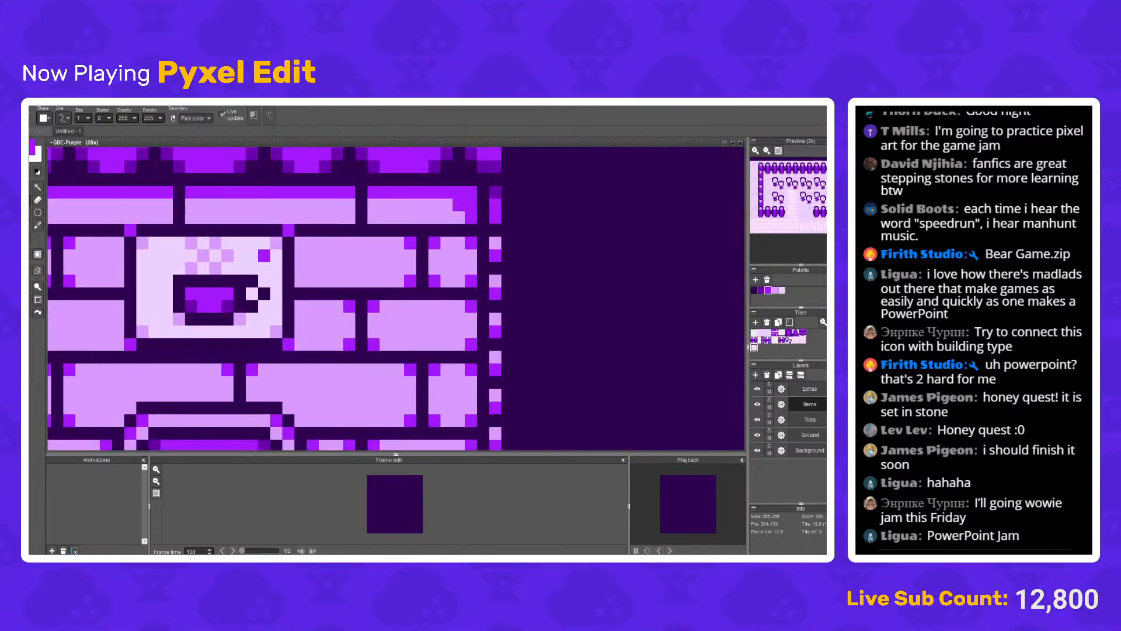
# Step: Soften the outer corners of the cup's handle with light purple pixels
pyautogui.click(264, 286)
pyautogui.scroll(-6, 327, 265)
pyautogui.scroll(-3, 303, 269)
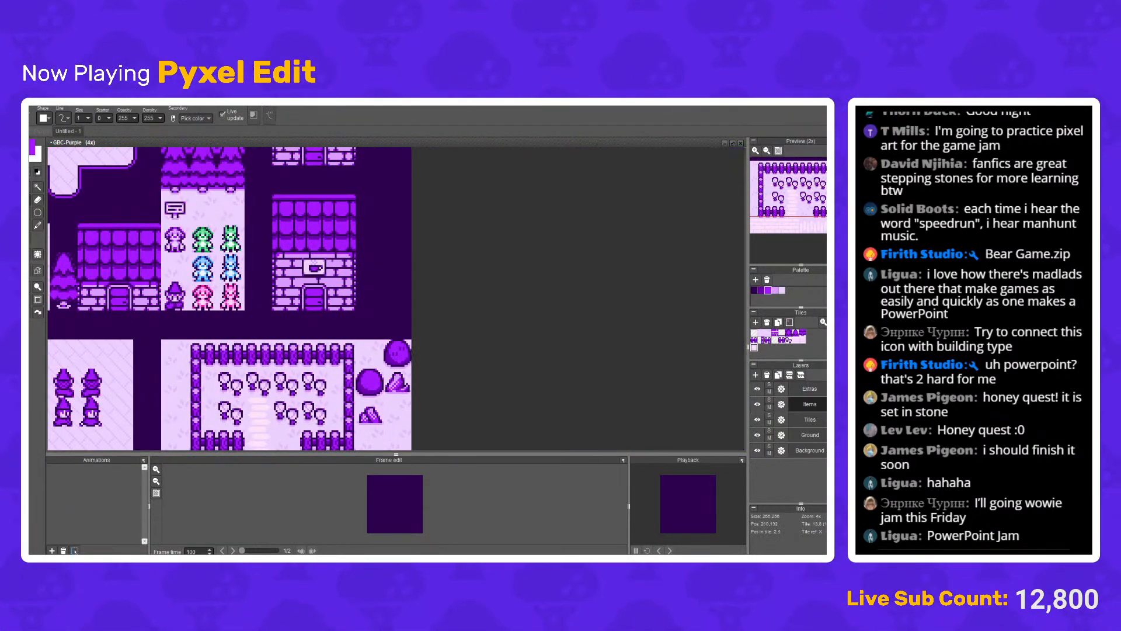
pyautogui.scroll(6, 303, 268)
pyautogui.rightClick(309, 284)
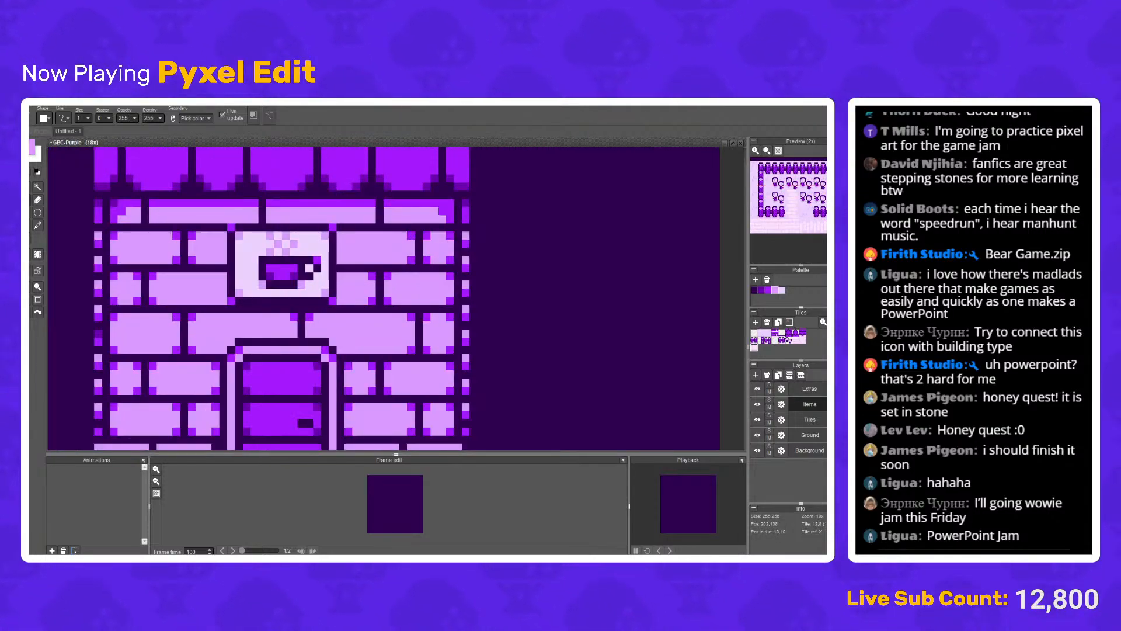
pyautogui.click(317, 268)
pyautogui.click(317, 260)
pyautogui.rightClick(309, 276)
pyautogui.scroll(-5, 408, 295)
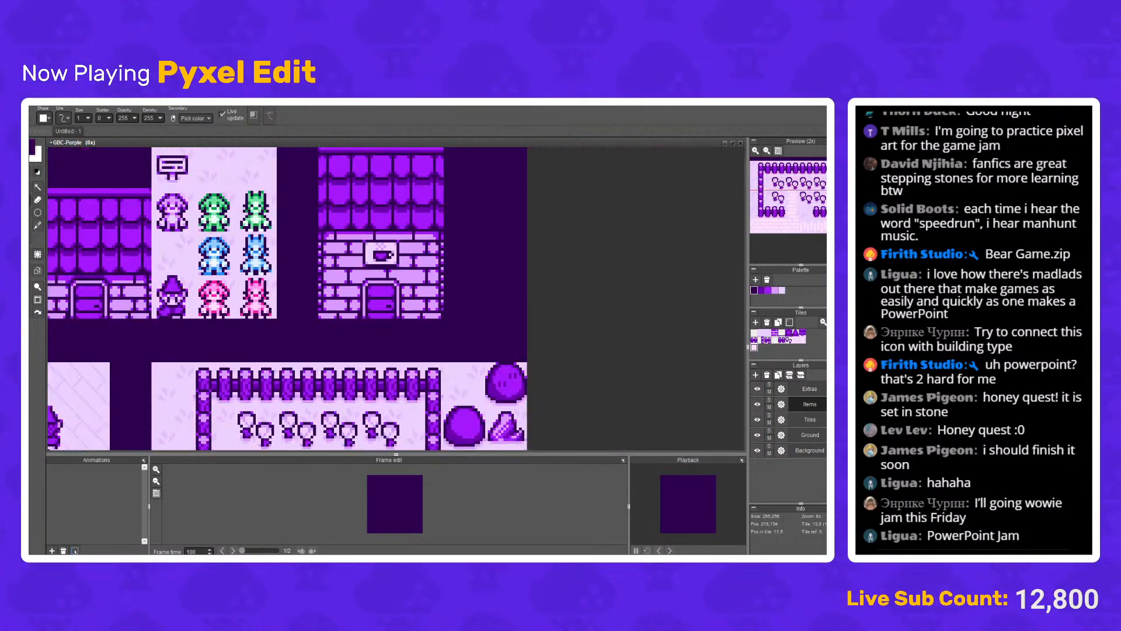
# Step: Accent the steam above the cup with bright purple pixels
pyautogui.scroll(6, 399, 284)
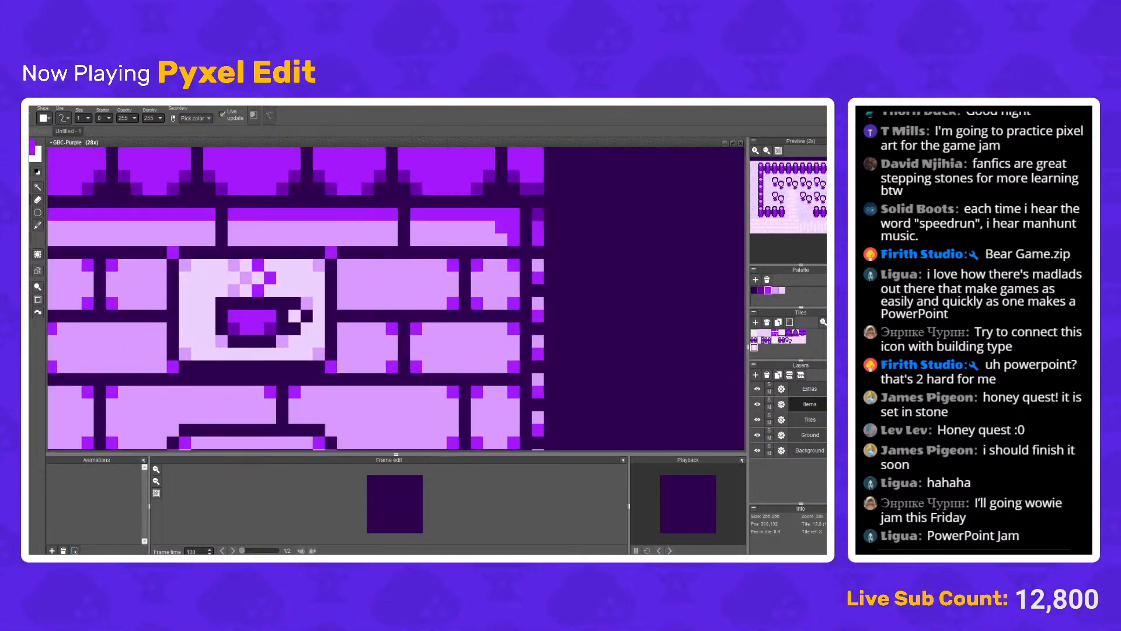
pyautogui.scroll(-4, 275, 263)
pyautogui.scroll(-3, 397, 292)
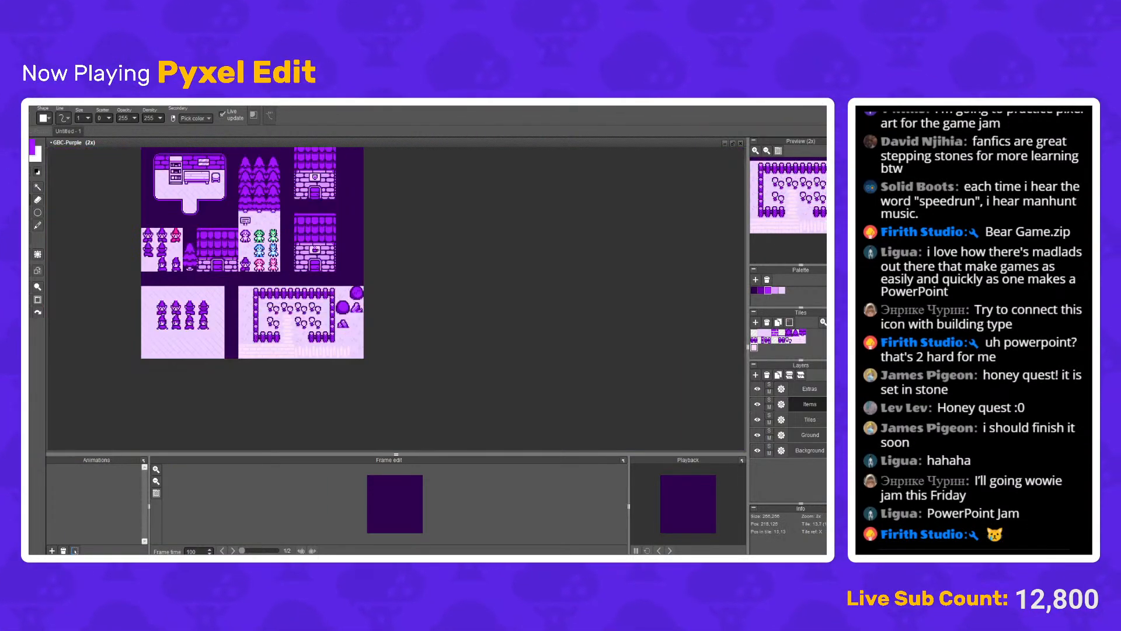
pyautogui.scroll(2, 275, 291)
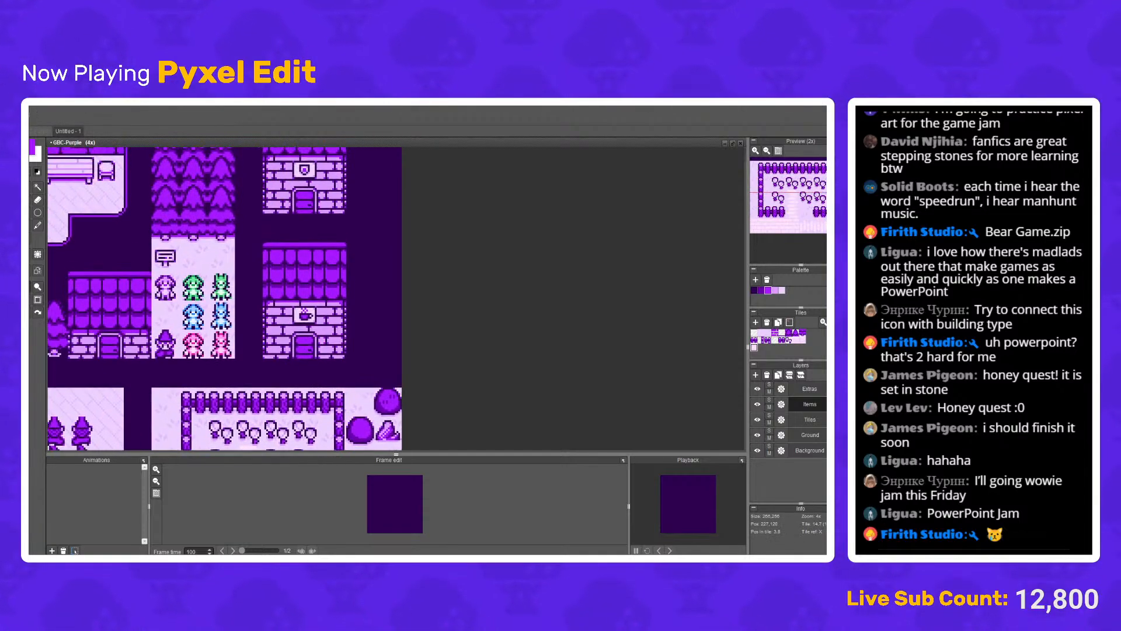
# Step: Save the GBC-Purple tileset with the finished cup sign
pyautogui.scroll(-2, 275, 292)
pyautogui.scroll(1, 275, 292)
pyautogui.scroll(1, 304, 371)
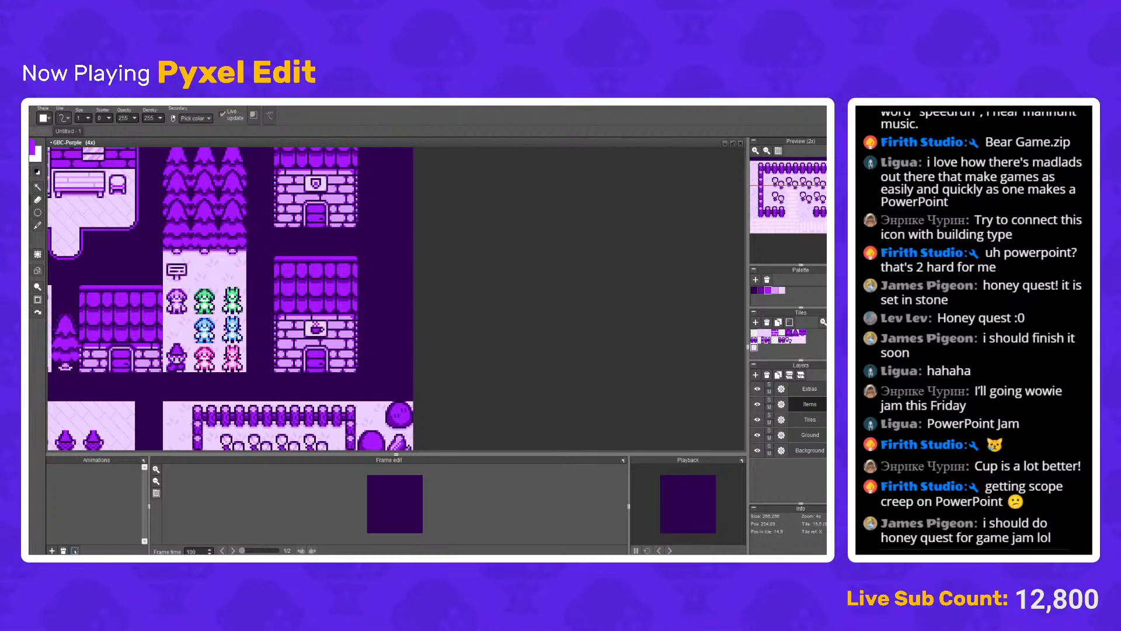
pyautogui.moveTo(217, 249); pyautogui.dragTo(373, 260)
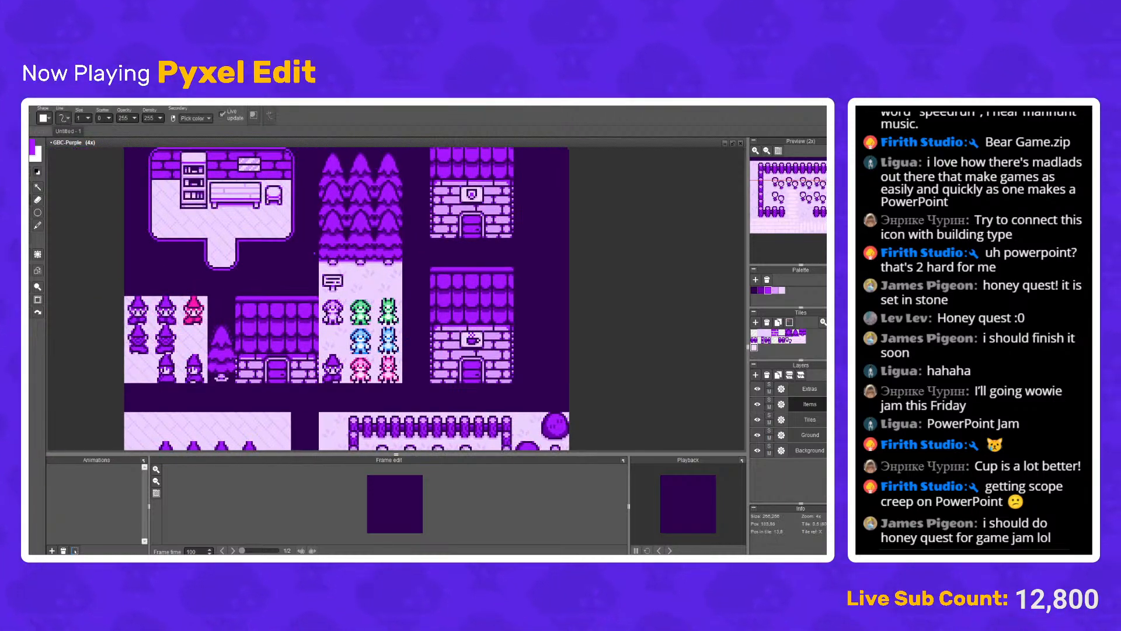
pyautogui.hotkey('ctrl', 's')
pyautogui.scroll(-1, 386, 254)
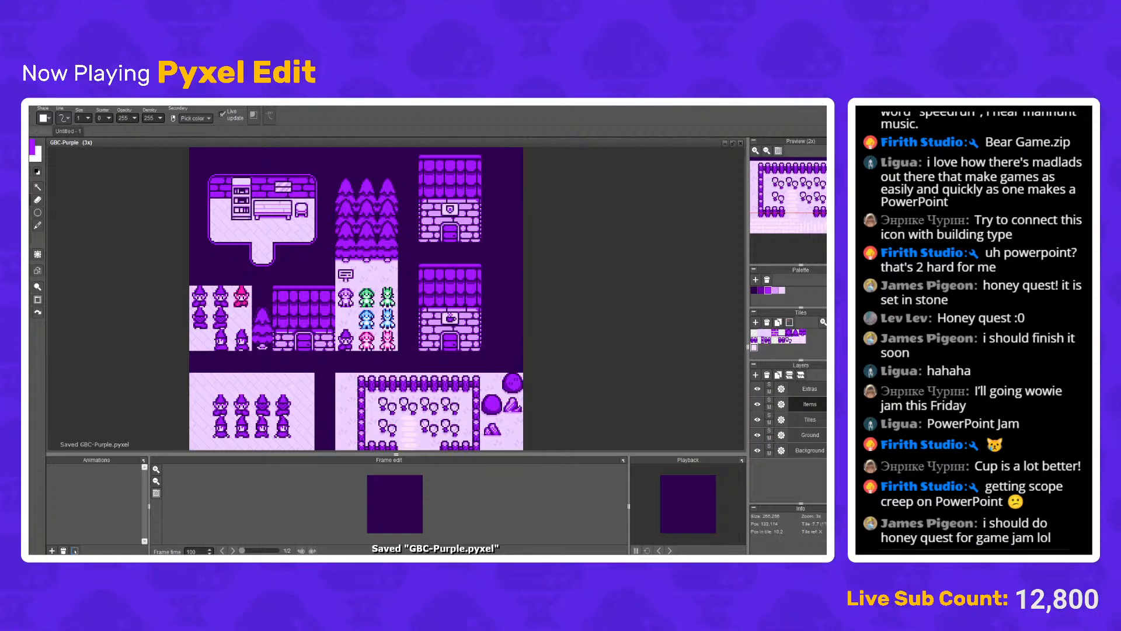
# Step: Shrink the animation and frame-editing area to give the canvas more height
pyautogui.moveTo(385, 254); pyautogui.dragTo(440, 246)
pyautogui.scroll(-1, 440, 245)
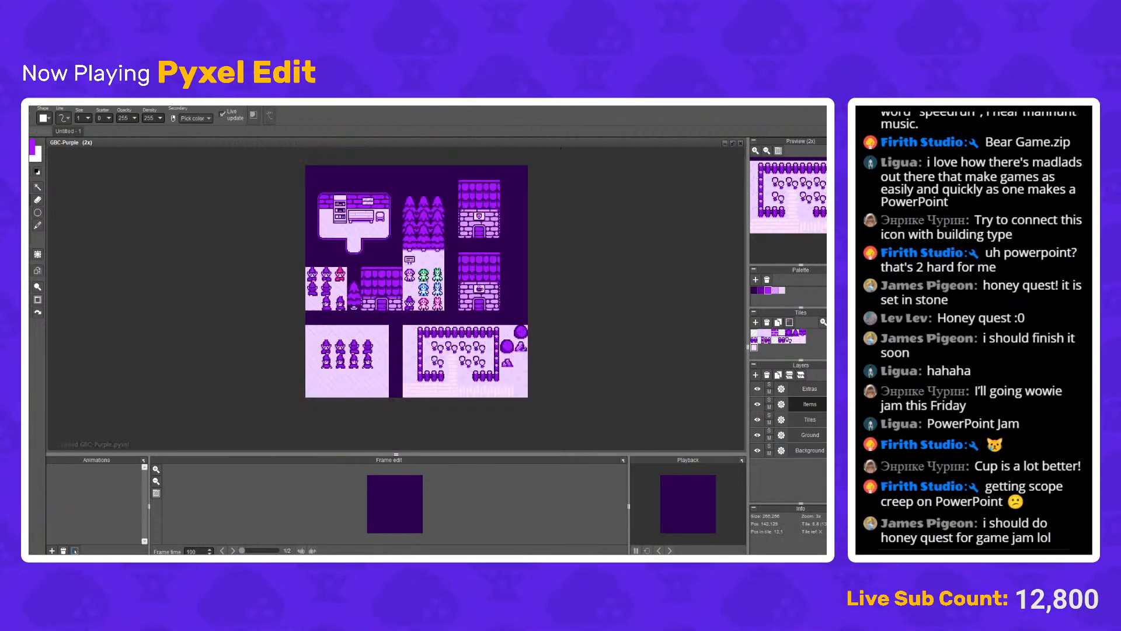
pyautogui.scroll(1, 482, 268)
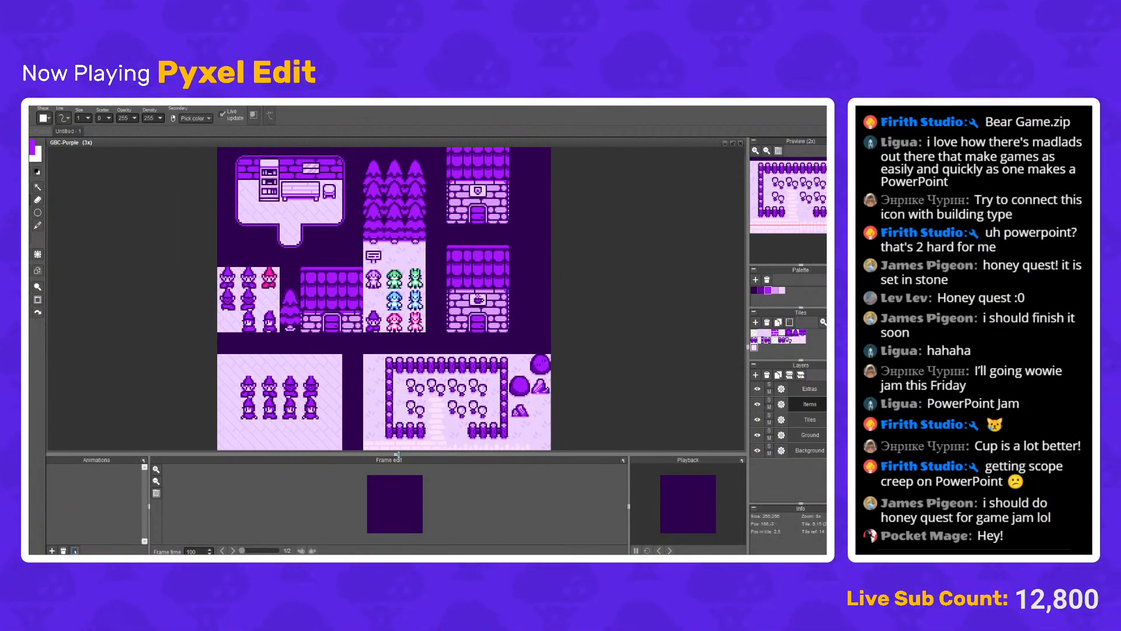
pyautogui.moveTo(397, 453); pyautogui.dragTo(396, 513)
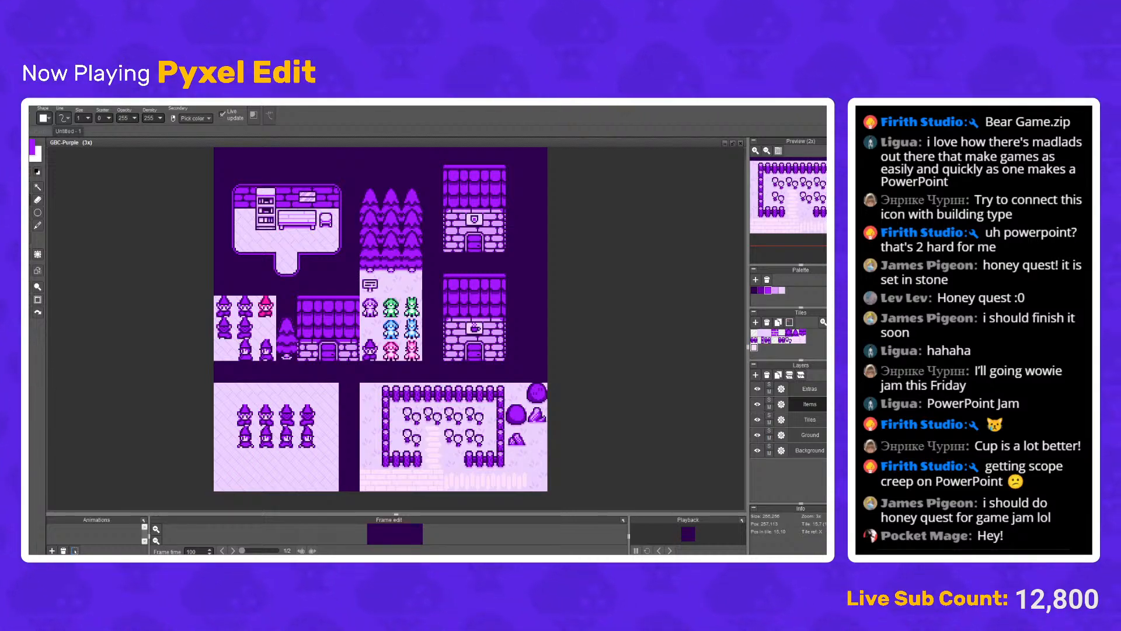
# Step: Outline a slanted awning in bright purple, sloping down and outward from the cup house's outer wall, and clean up its upper end
pyautogui.scroll(6, 401, 295)
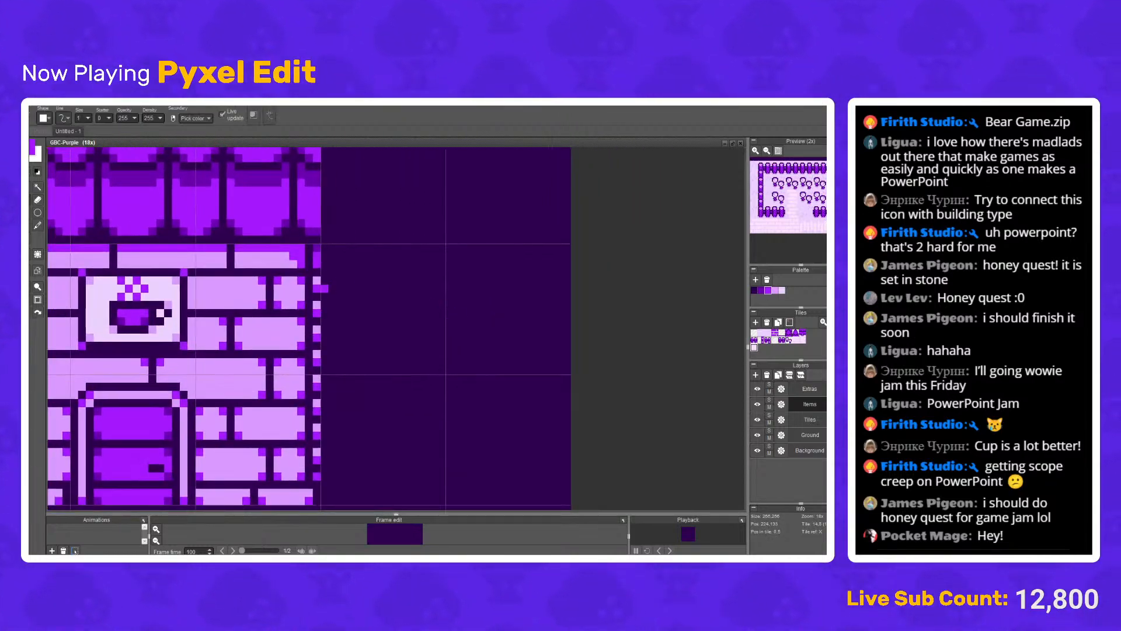
pyautogui.moveTo(331, 313)
pyautogui.mouseDown()
pyautogui.moveTo(437, 372)
pyautogui.moveTo(442, 312)
pyautogui.mouseUp()
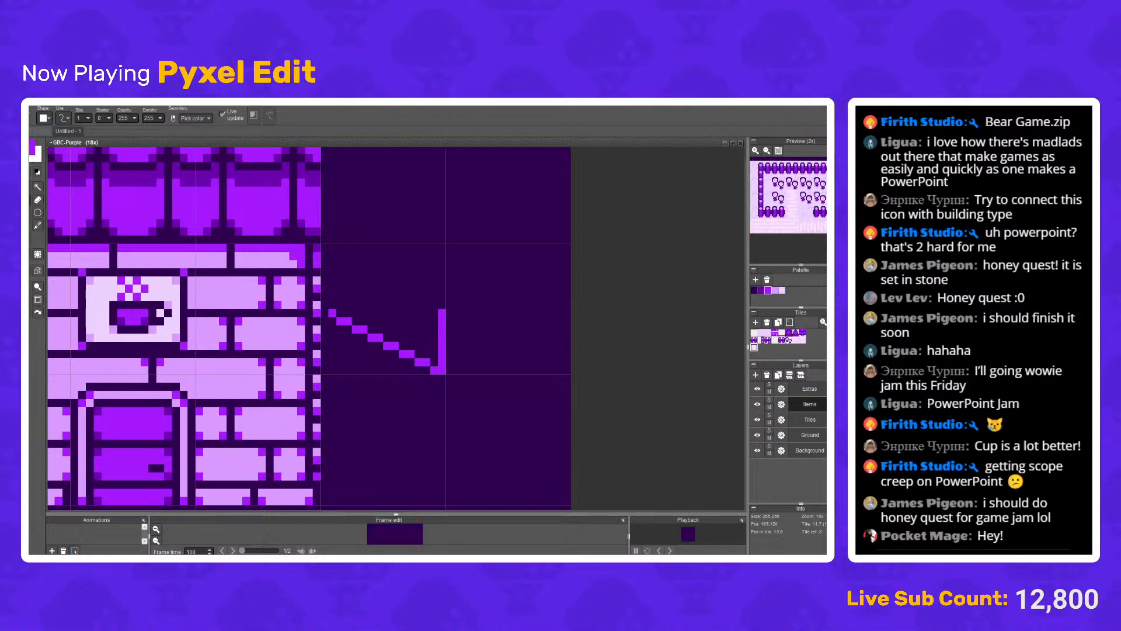
pyautogui.hotkey('ctrl', 't')
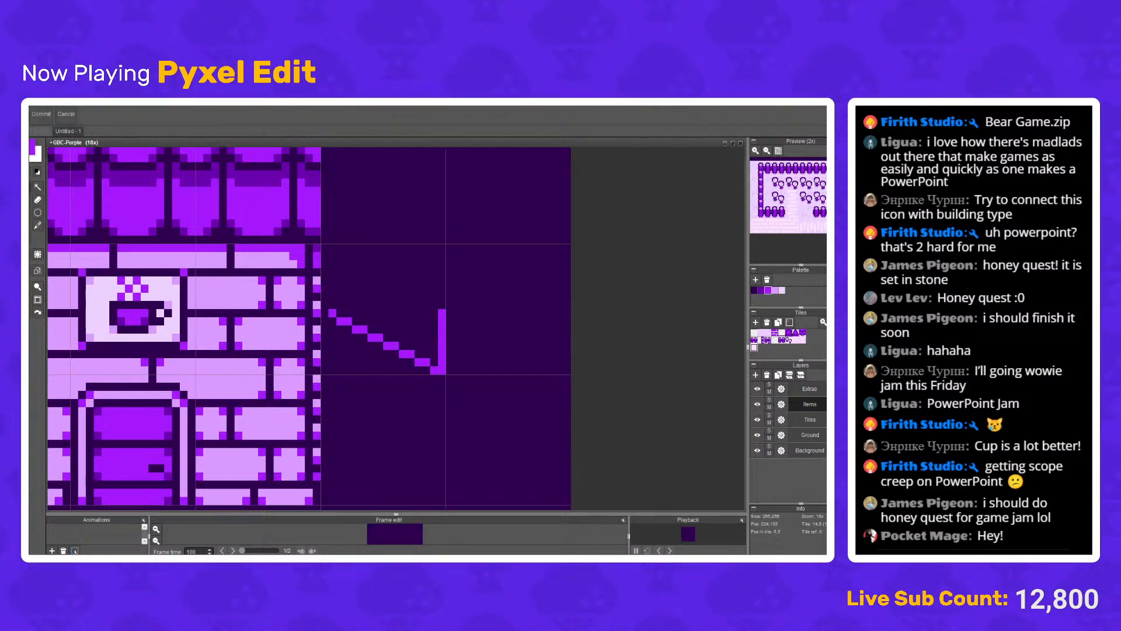
pyautogui.moveTo(435, 383); pyautogui.dragTo(454, 310)
pyautogui.press('Return')
pyautogui.press('e')
pyautogui.moveTo(442, 241)
pyautogui.mouseDown()
pyautogui.moveTo(441, 292)
pyautogui.moveTo(442, 262)
pyautogui.mouseUp()
pyautogui.press('b')
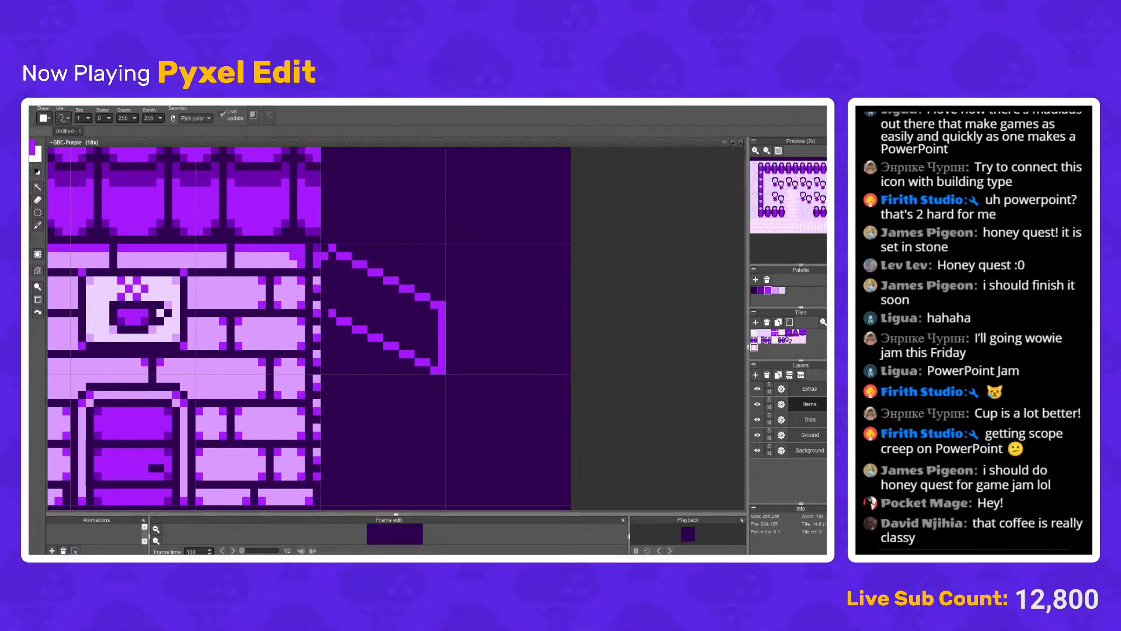
# Step: Fill the awning outline with bright purple, limiting the fill to the contiguous area instead of the whole tile
pyautogui.press('f')
pyautogui.click(371, 312)
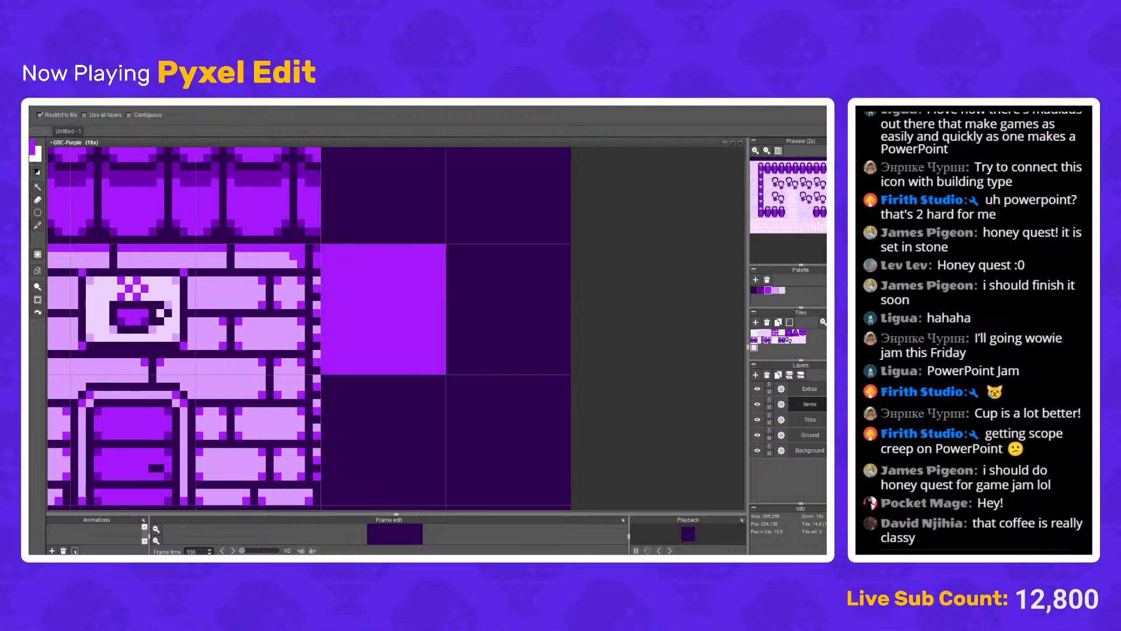
pyautogui.hotkey('ctrl', 'z')
pyautogui.scroll(-5, 404, 292)
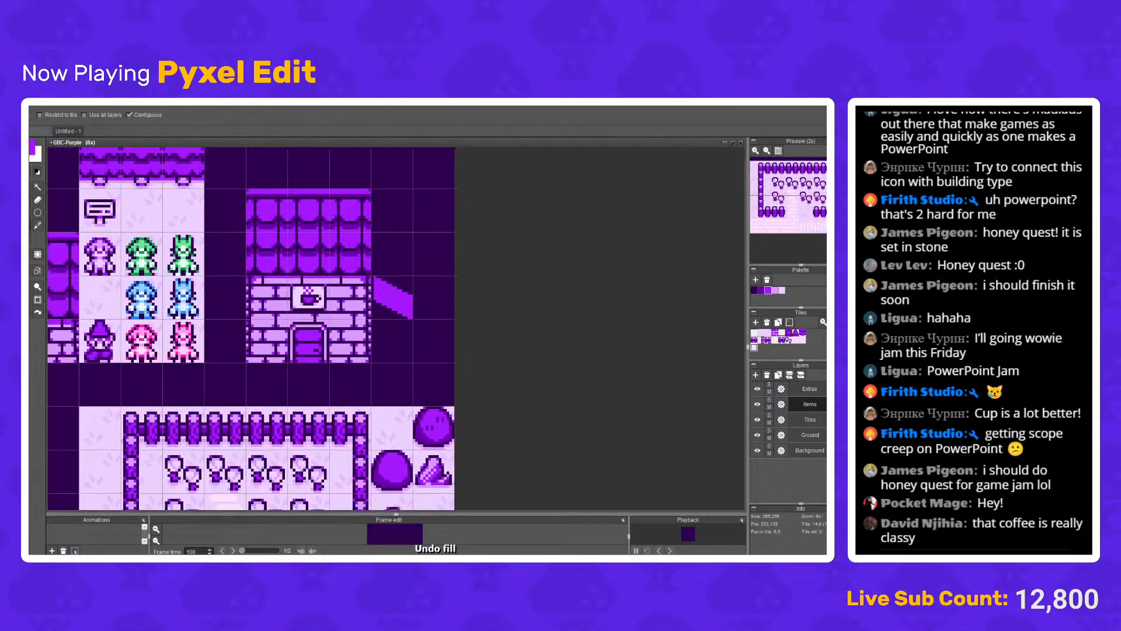
# Step: Draw a one-pixel-wide light purple support post from beneath the awning's outer end to the ground, and save the tileset
pyautogui.scroll(6, 396, 307)
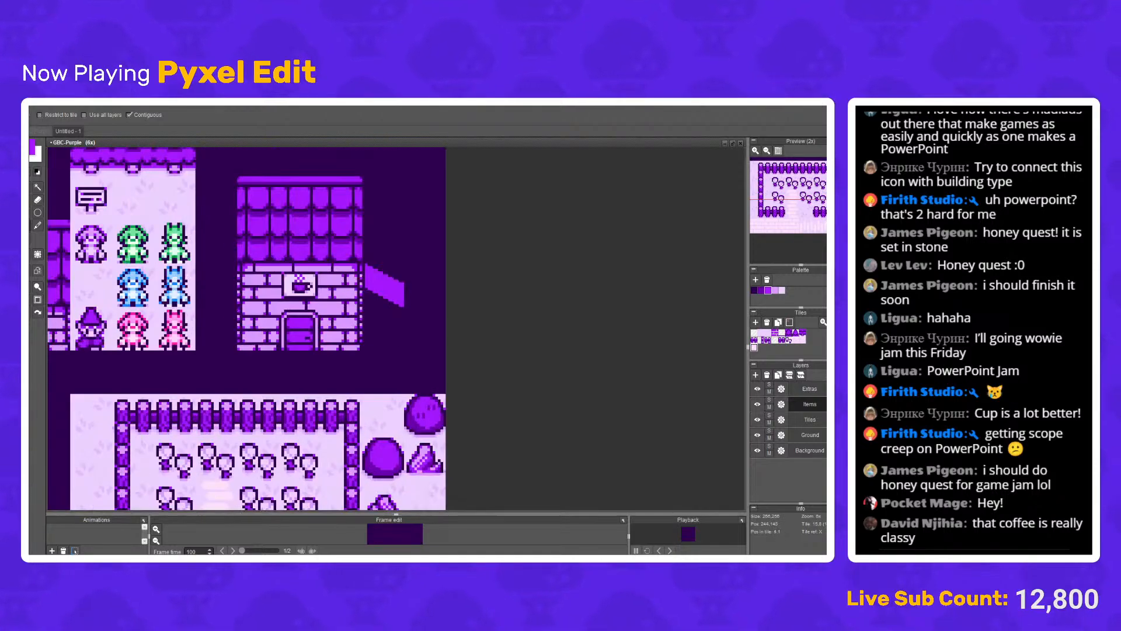
pyautogui.press('b')
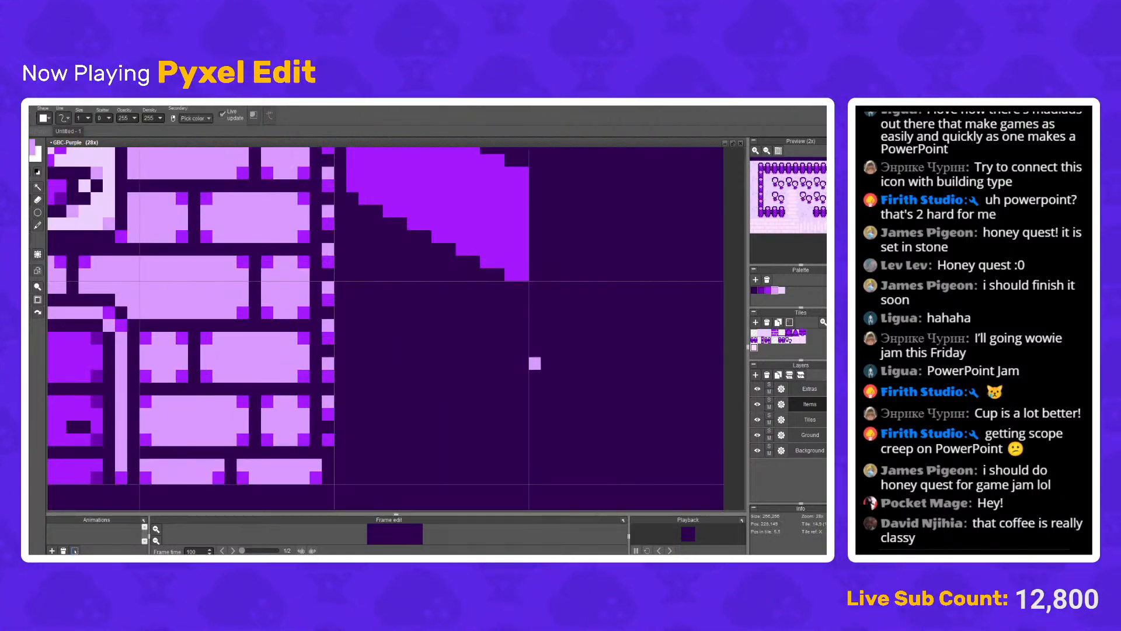
pyautogui.moveTo(511, 301); pyautogui.dragTo(511, 478)
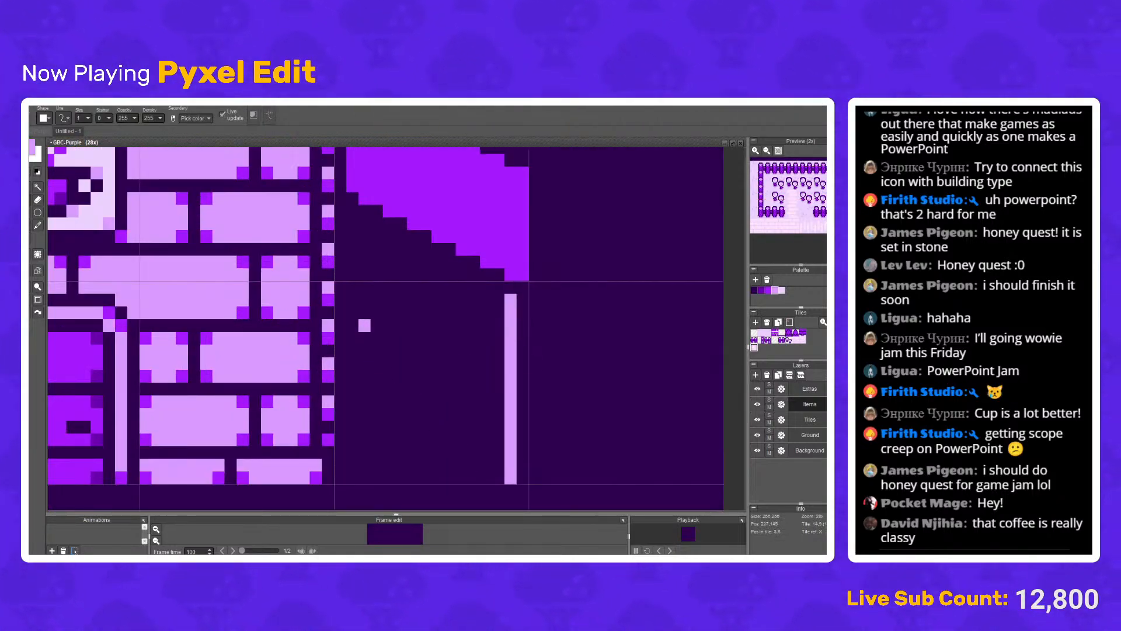
pyautogui.scroll(-7, 534, 312)
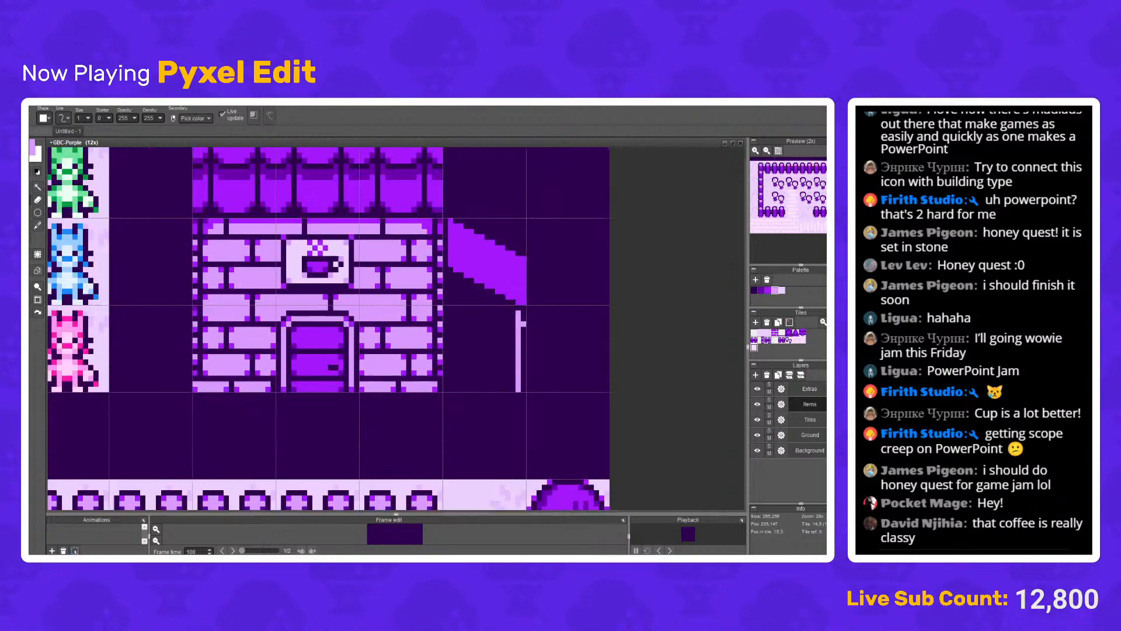
pyautogui.scroll(2, 456, 277)
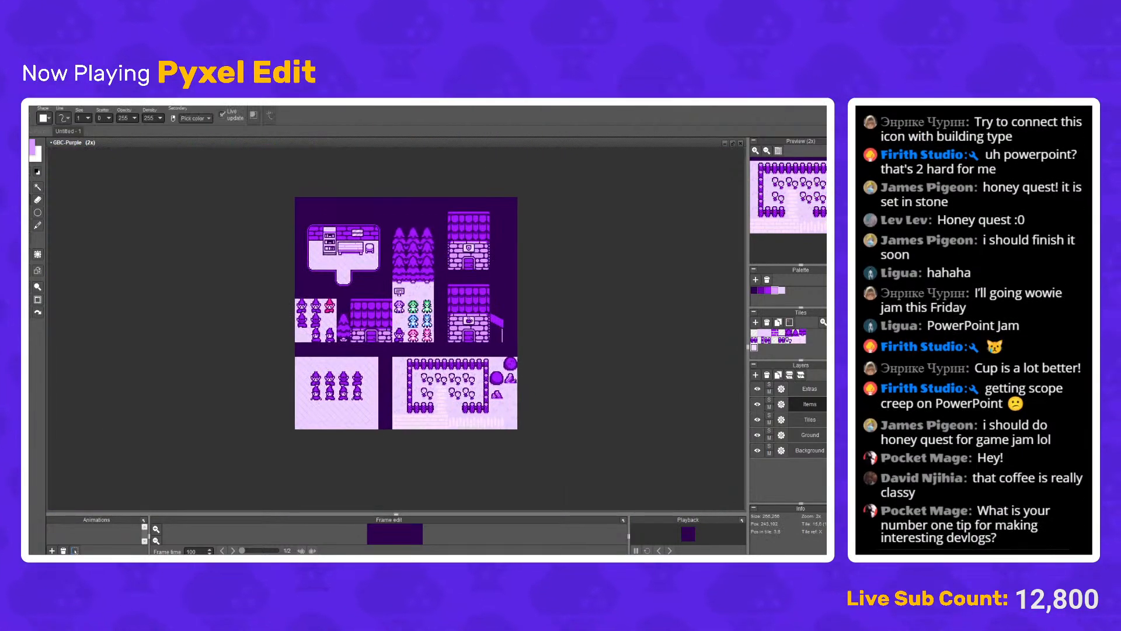
pyautogui.hotkey('ctrl', 's')
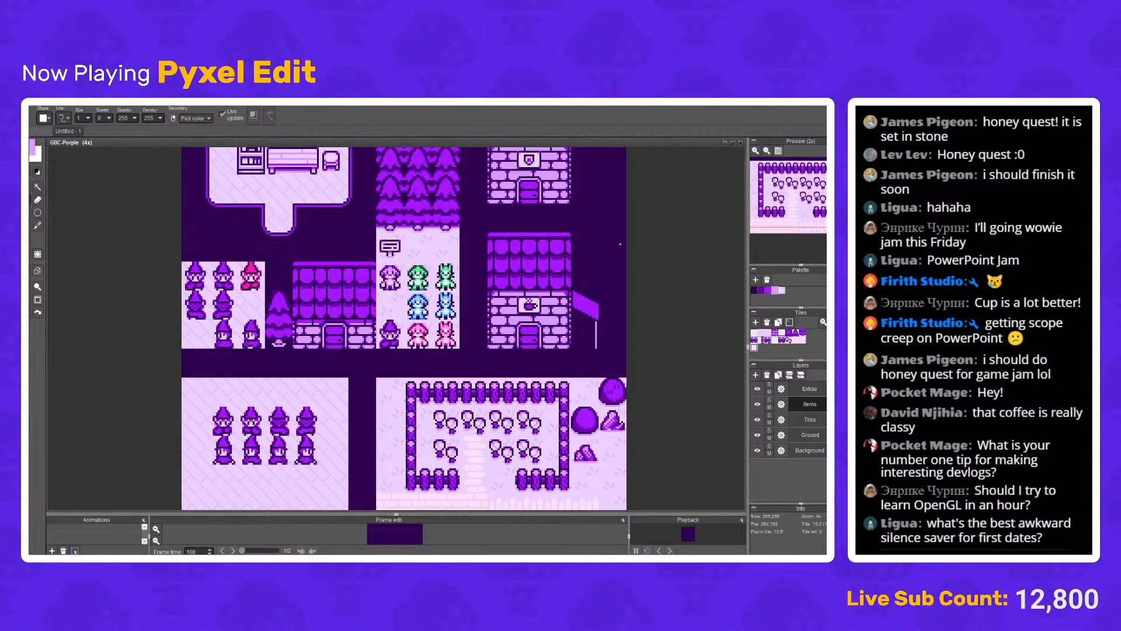
pyautogui.scroll(-1, 355, 380)
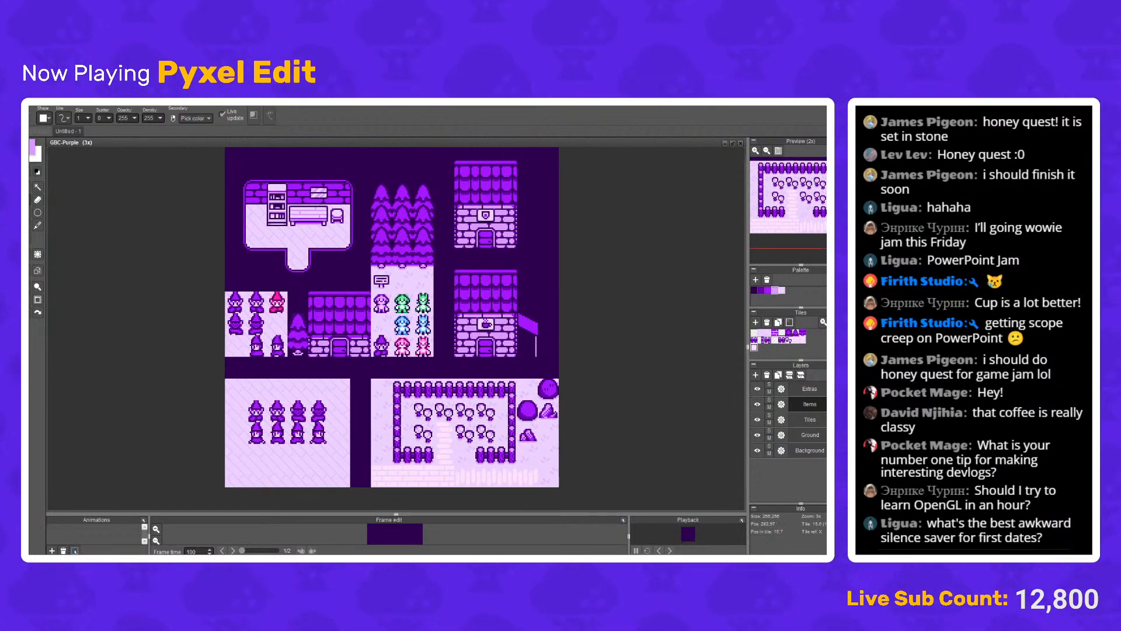
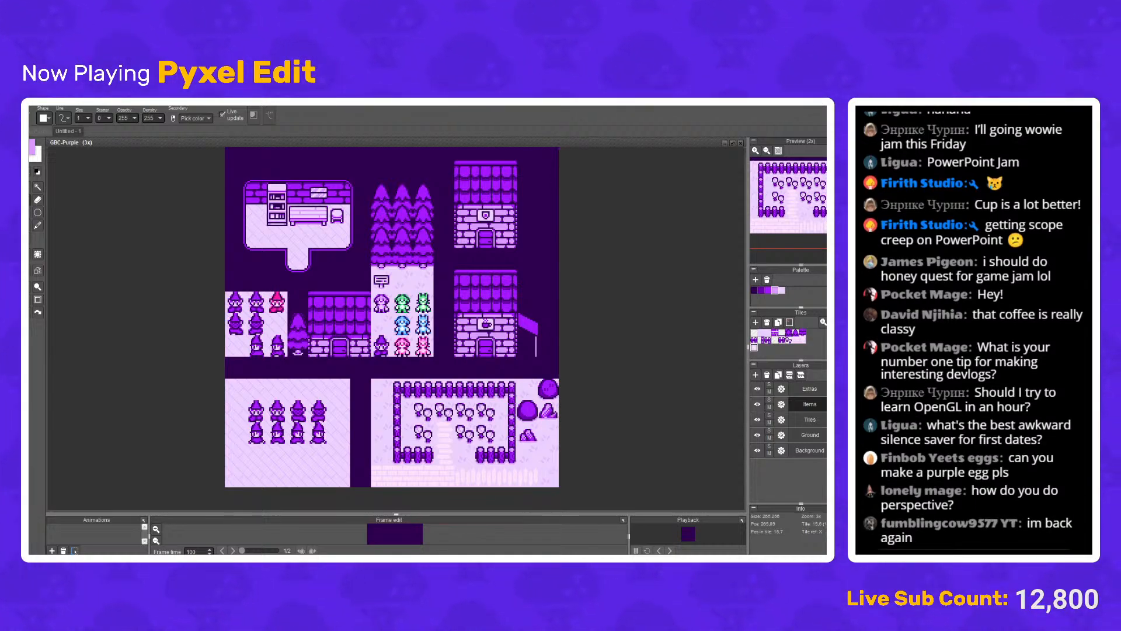
# Step: Shade the awning's wall-side edge and the start of its stepped lower edge in the darker mid purple
pyautogui.scroll(4, 534, 300)
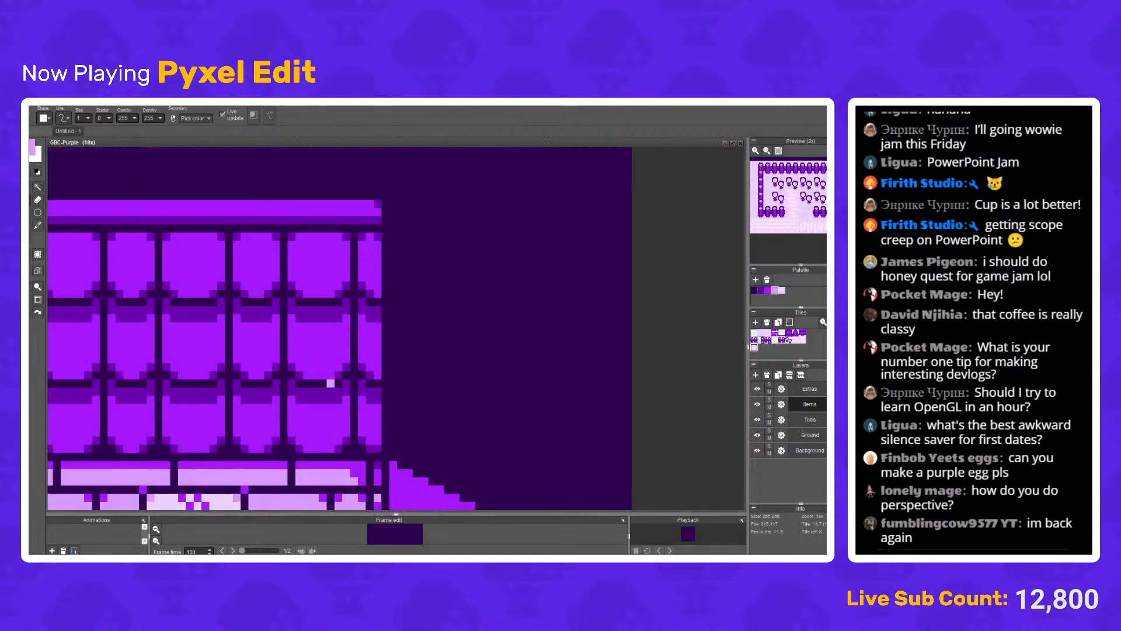
pyautogui.scroll(4, 467, 502)
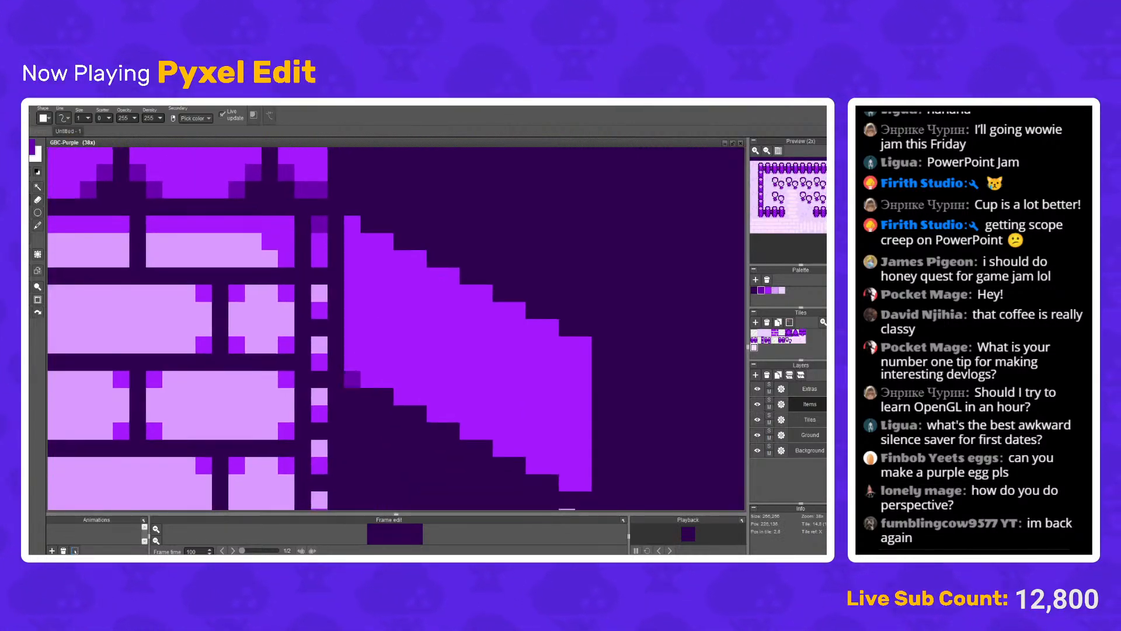
pyautogui.click(385, 378)
pyautogui.click(402, 396)
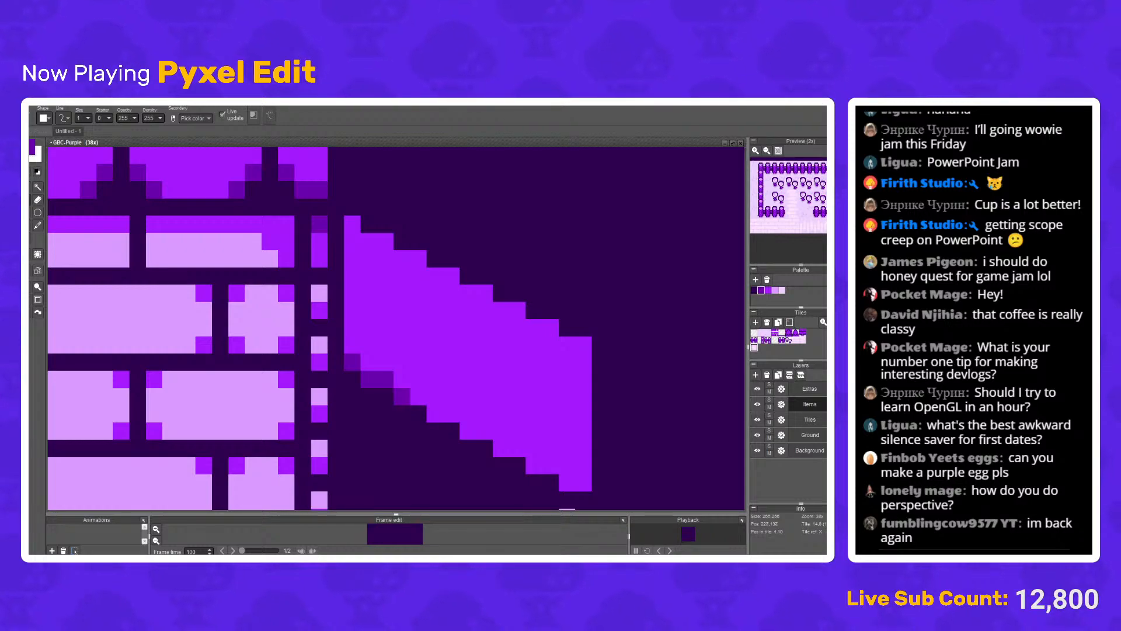
pyautogui.click(418, 395)
pyautogui.moveTo(352, 345); pyautogui.dragTo(352, 224)
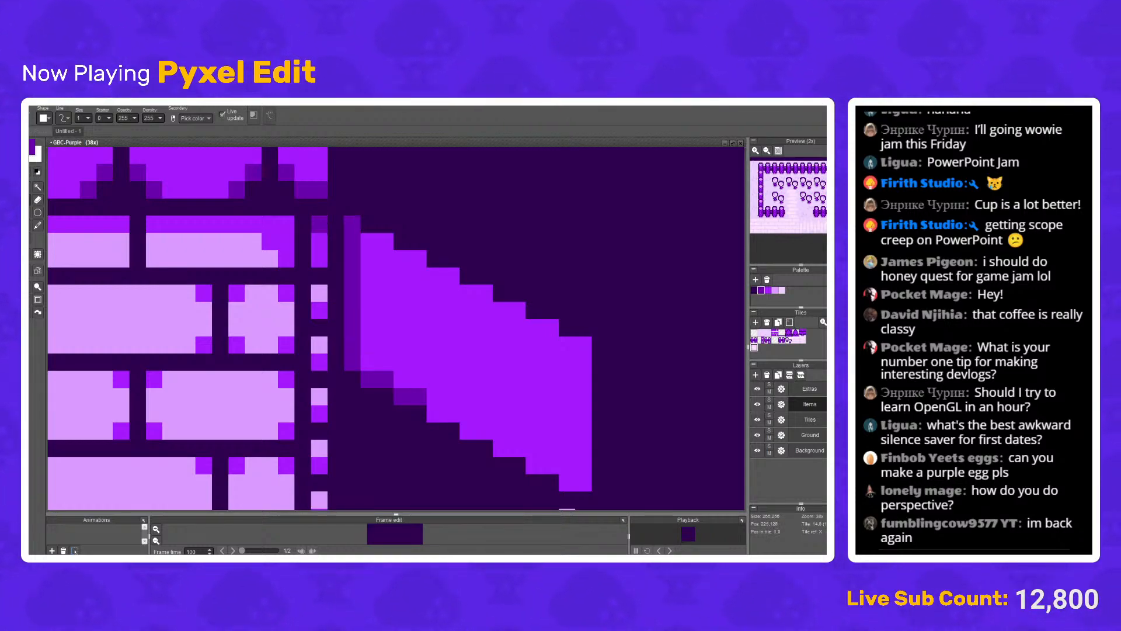
# Step: Continue the darker mid purple shading down the stepped lower edge to the awning's outer end
pyautogui.click(435, 397)
pyautogui.click(452, 413)
pyautogui.click(467, 431)
pyautogui.click(484, 431)
pyautogui.click(501, 449)
pyautogui.click(517, 448)
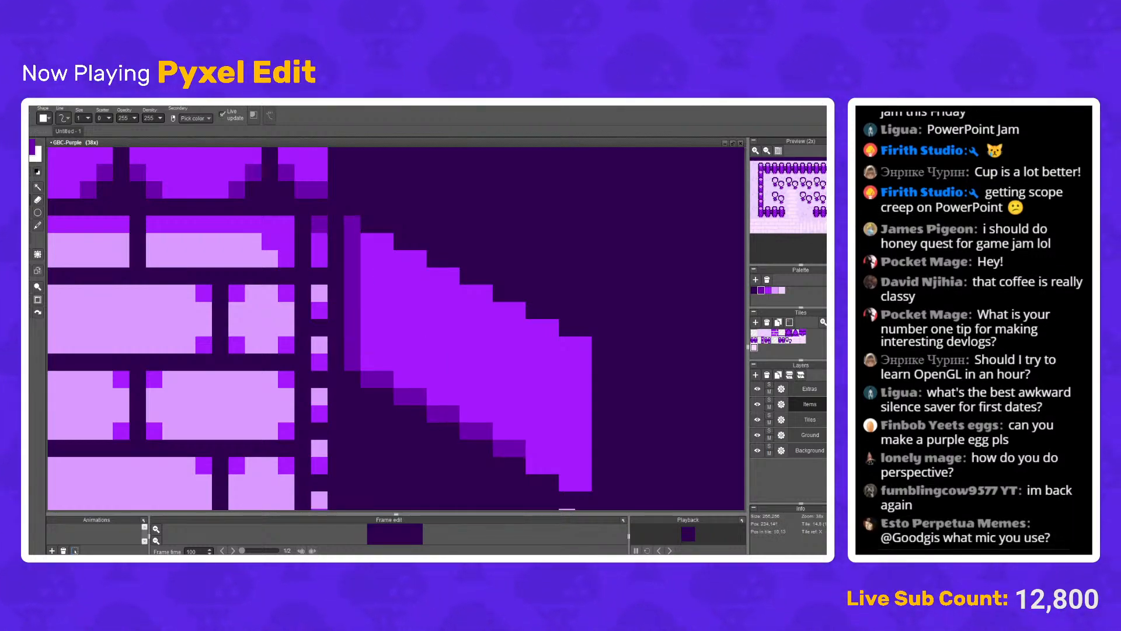
pyautogui.click(533, 466)
pyautogui.click(550, 466)
pyautogui.click(567, 482)
pyautogui.click(583, 482)
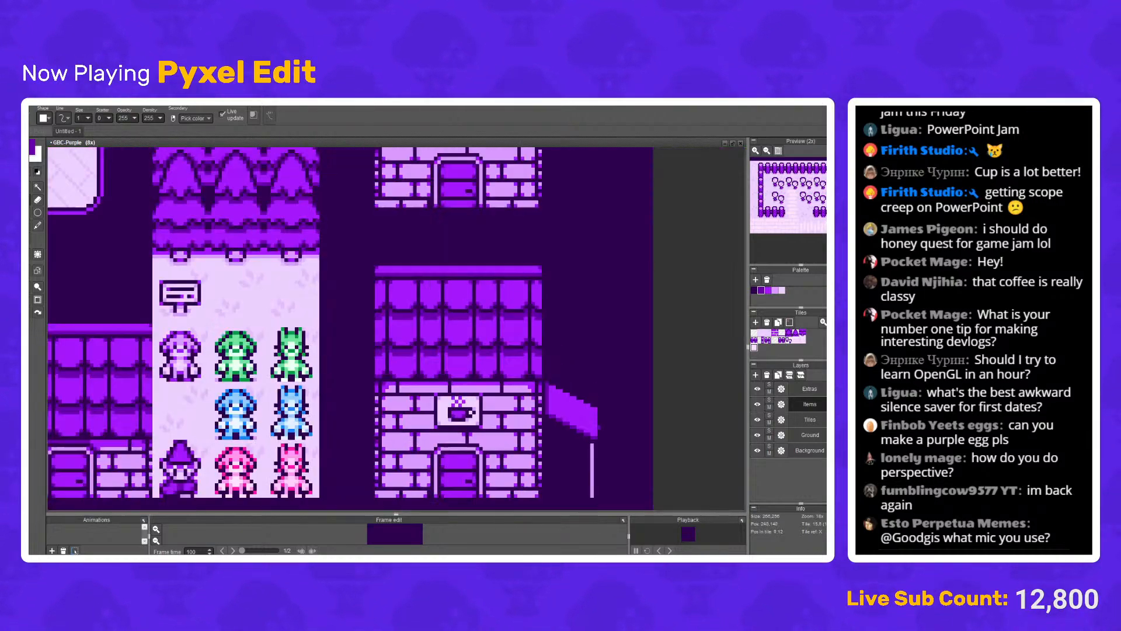
# Step: Erase two one-pixel-wide vertical lines through the awning to divide it into three strips
pyautogui.scroll(-5, 583, 482)
pyautogui.scroll(4, 597, 413)
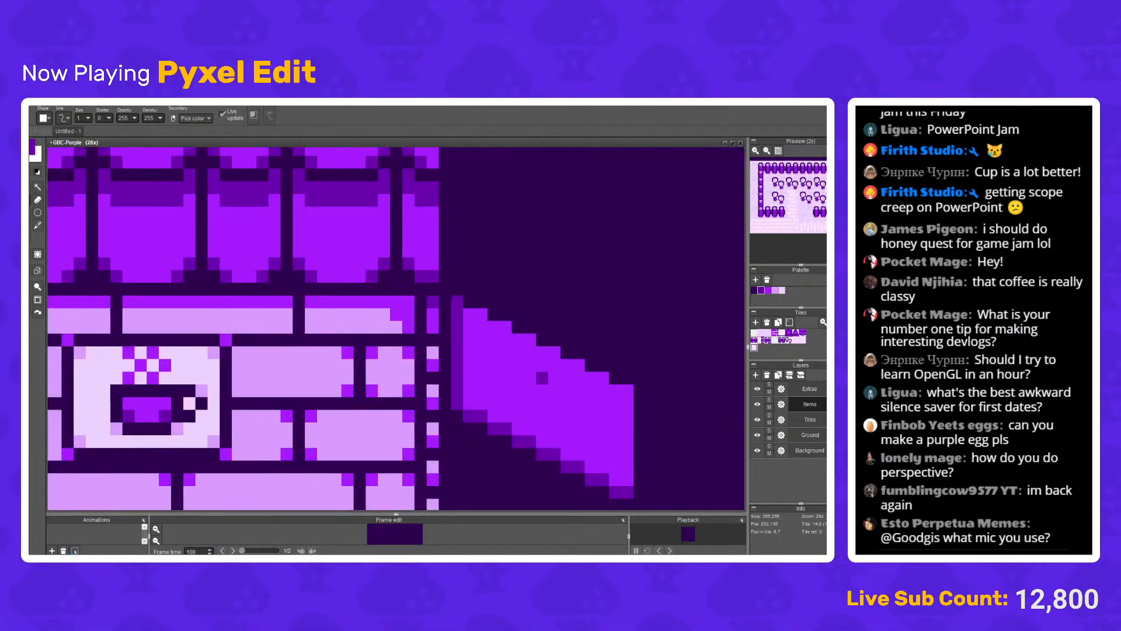
pyautogui.scroll(-2, 353, 281)
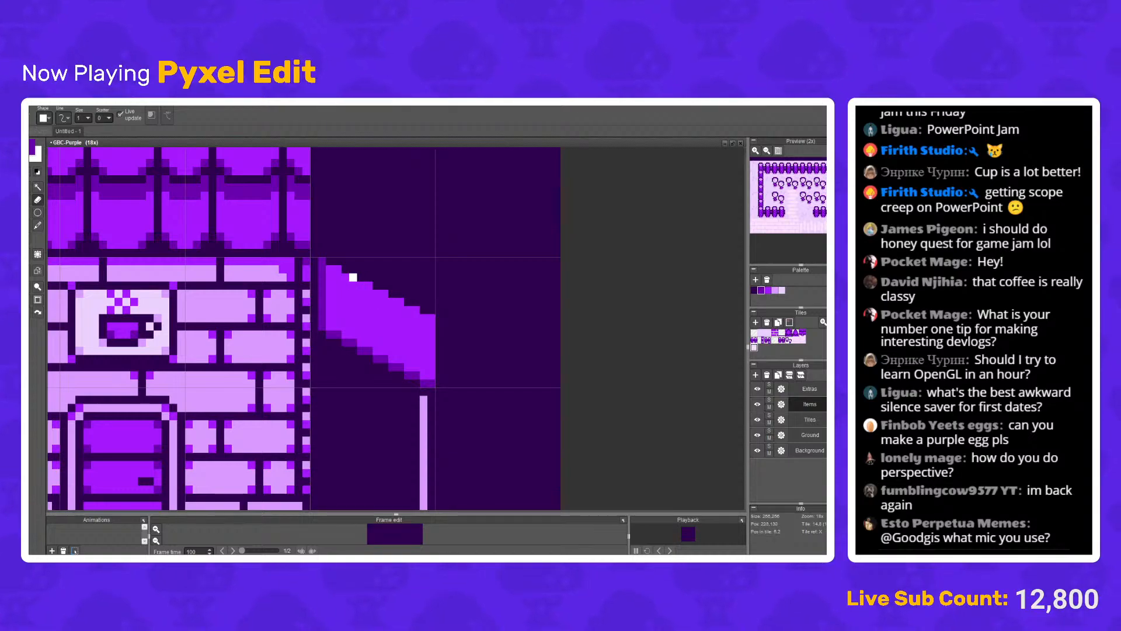
pyautogui.moveTo(352, 285); pyautogui.dragTo(353, 344)
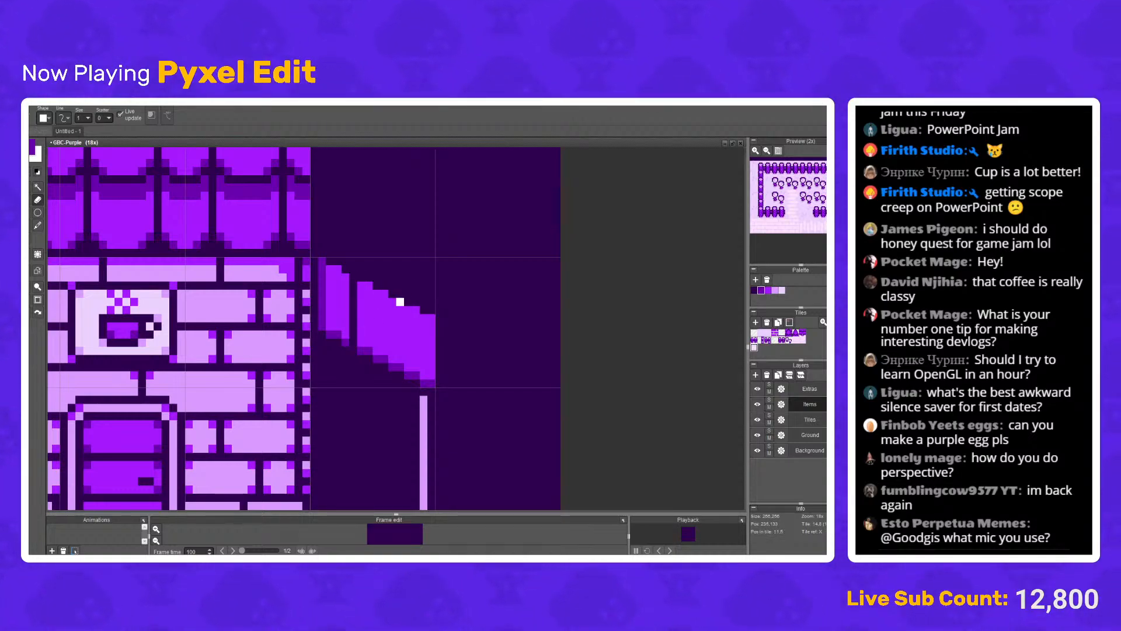
pyautogui.moveTo(400, 299); pyautogui.dragTo(401, 378)
pyautogui.scroll(-4, 420, 342)
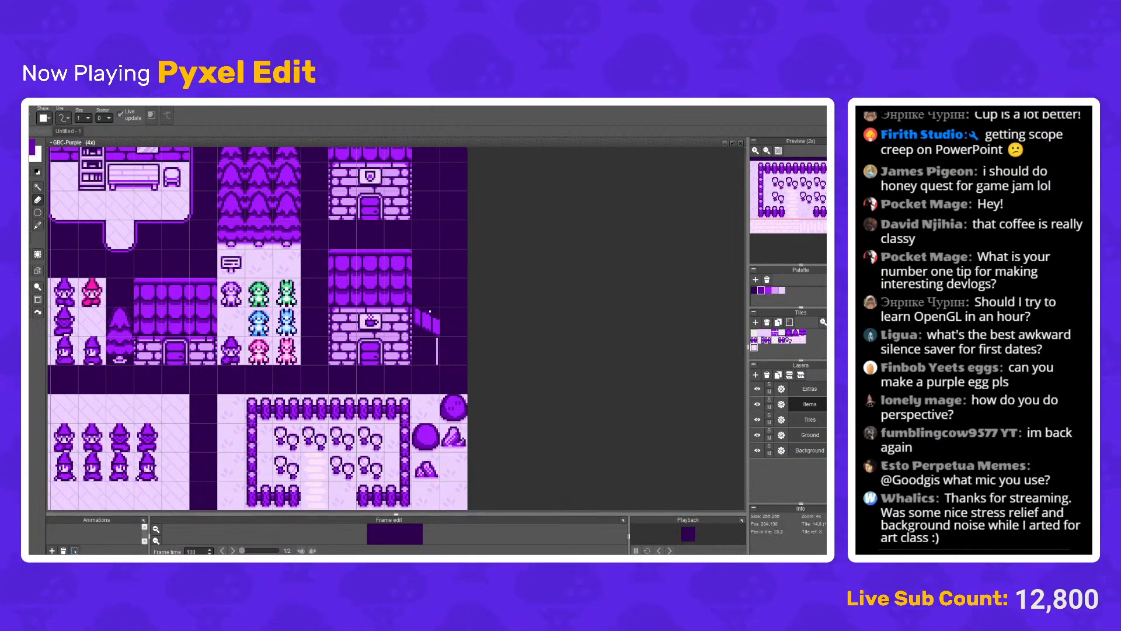
# Step: Darken the stepped corner pixels along the upper edges of the three awning strips in mid purple, undoing the stray pixel
pyautogui.scroll(-1, 429, 312)
pyautogui.scroll(6, 456, 288)
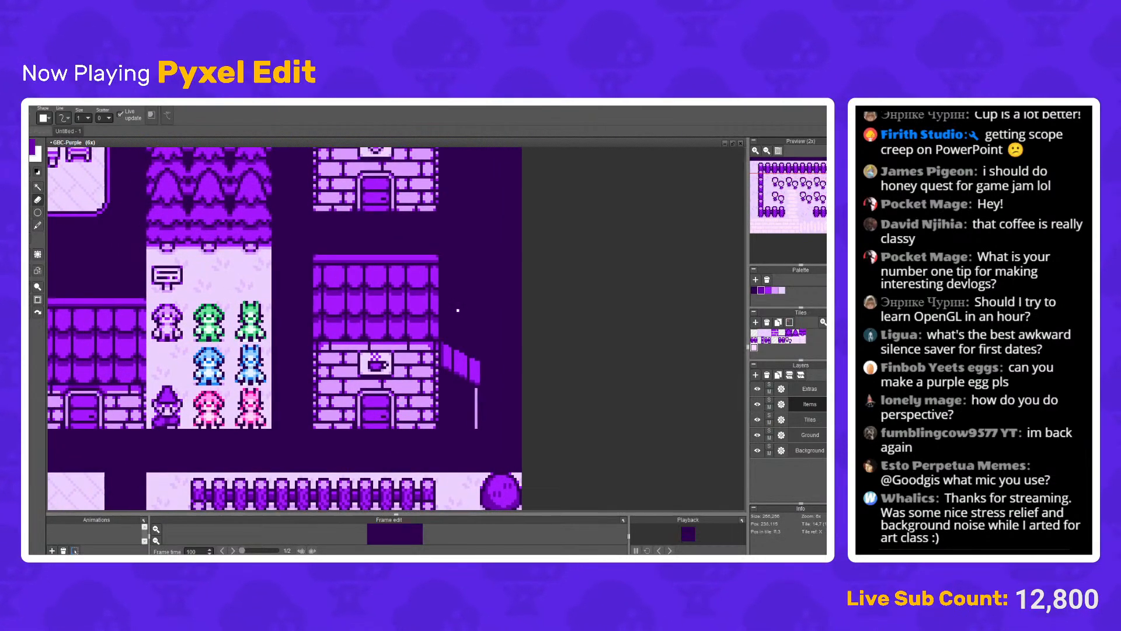
pyautogui.press('b')
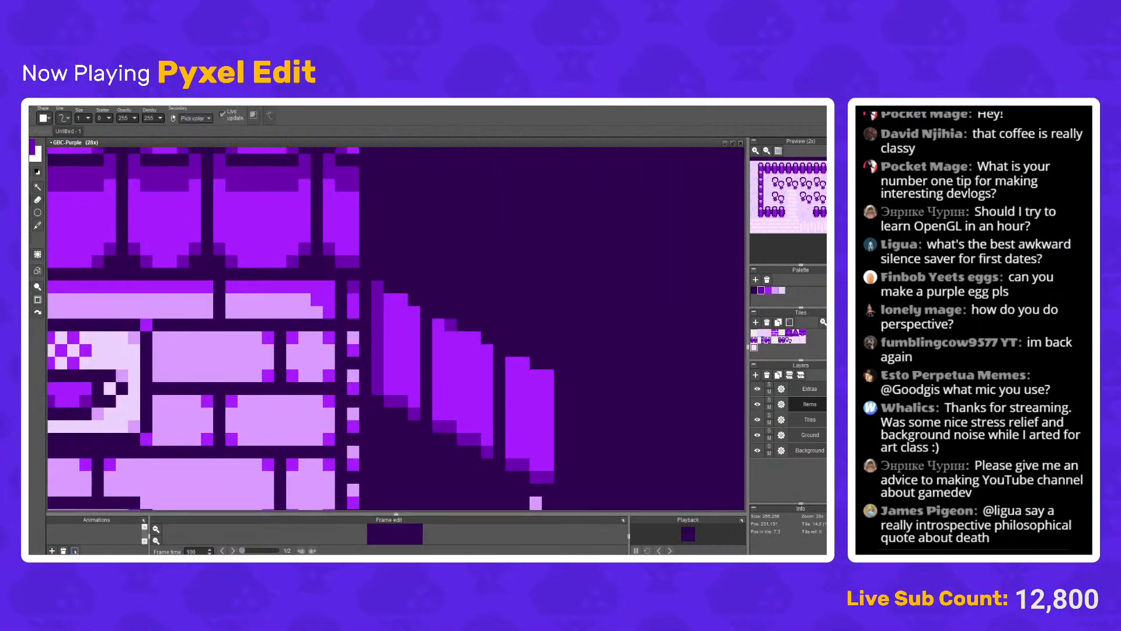
pyautogui.click(451, 324)
pyautogui.click(463, 337)
pyautogui.click(524, 362)
pyautogui.click(548, 376)
pyautogui.click(426, 325)
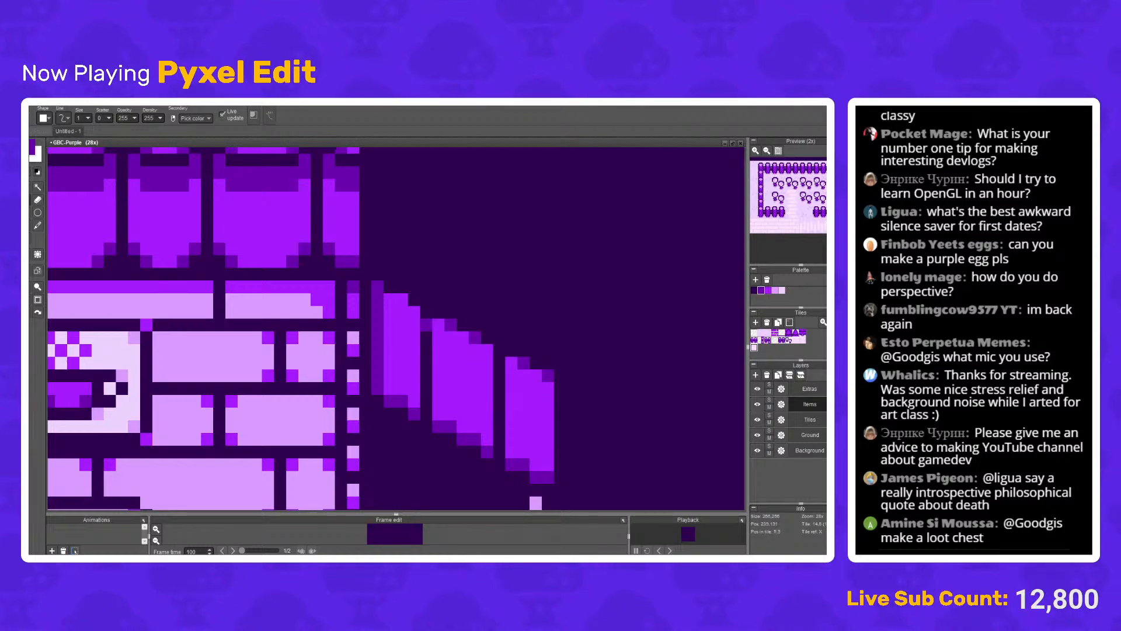
pyautogui.click(414, 311)
pyautogui.click(401, 299)
pyautogui.click(462, 299)
pyautogui.hotkey('ctrl', 'z')
# Step: Thicken the mid purple shading along the lower edge of the awning strip nearest the wall
pyautogui.scroll(-4, 396, 330)
pyautogui.scroll(5, 396, 330)
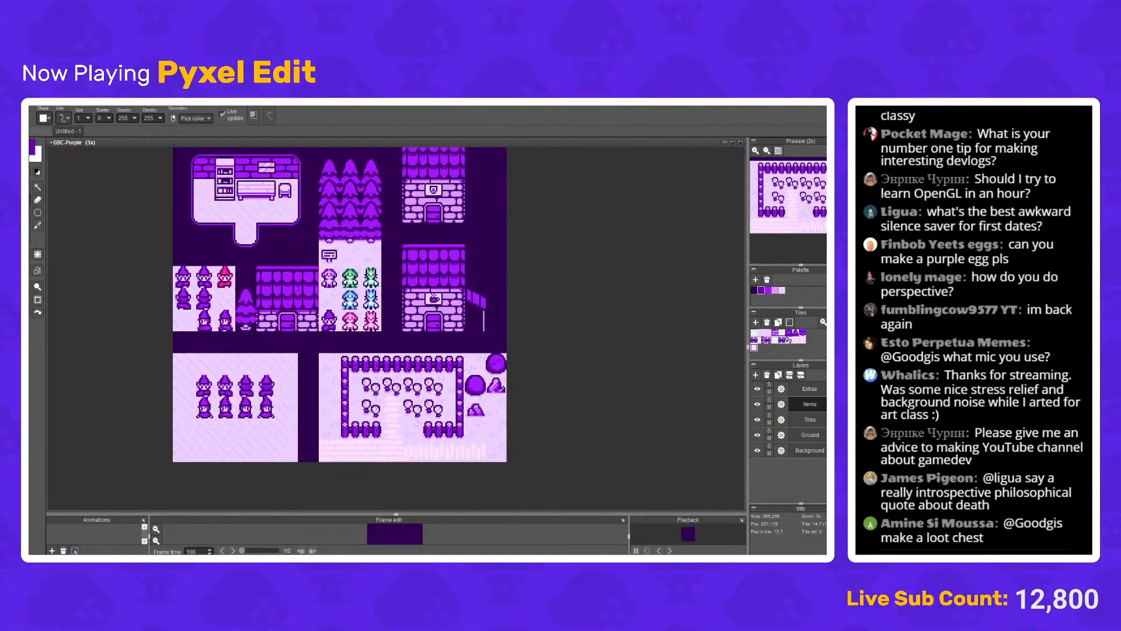
pyautogui.click(340, 290)
pyautogui.click(357, 291)
pyautogui.click(373, 308)
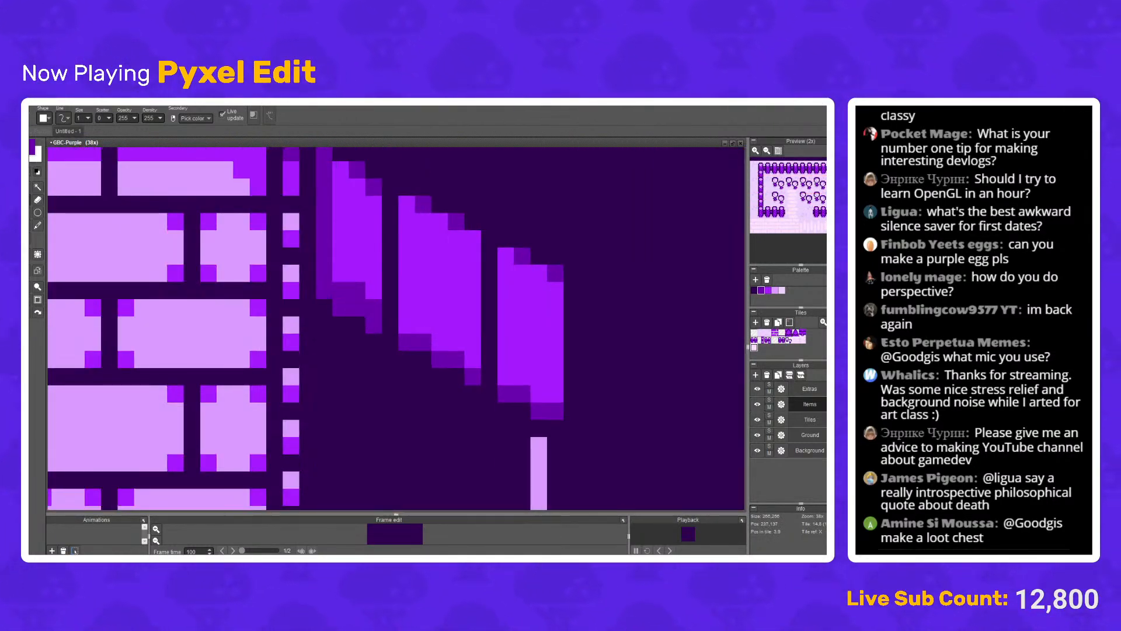
# Step: Thicken the mid purple shading by one pixel along the stepped lower edge of the middle awning strip
pyautogui.click(406, 326)
pyautogui.click(424, 326)
pyautogui.click(439, 341)
pyautogui.click(456, 342)
pyautogui.click(473, 359)
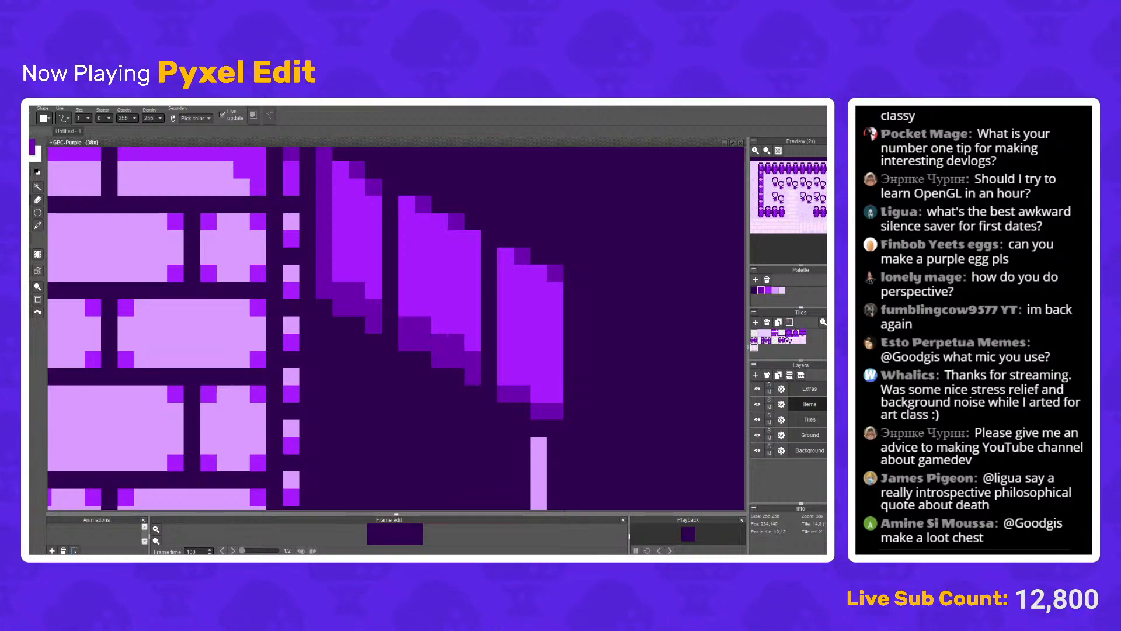
# Step: Thicken the mid purple shading by one pixel along the stepped lower edge of the outermost awning strip
pyautogui.click(506, 377)
pyautogui.click(522, 377)
pyautogui.click(540, 393)
pyautogui.click(555, 394)
pyautogui.scroll(-5, 573, 359)
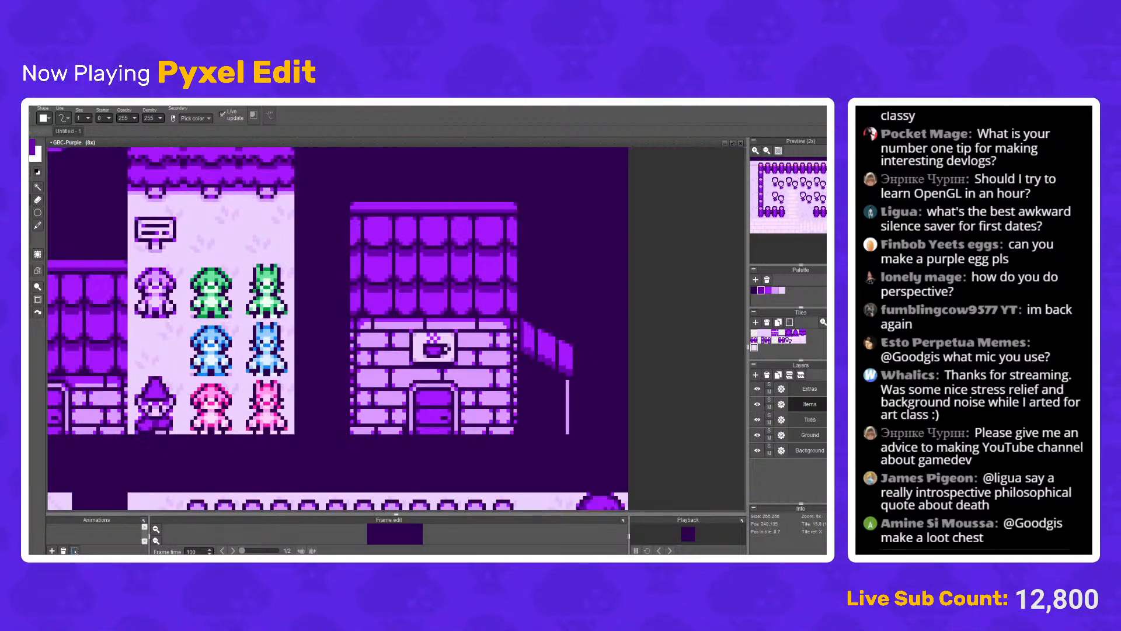
pyautogui.scroll(-1, 550, 292)
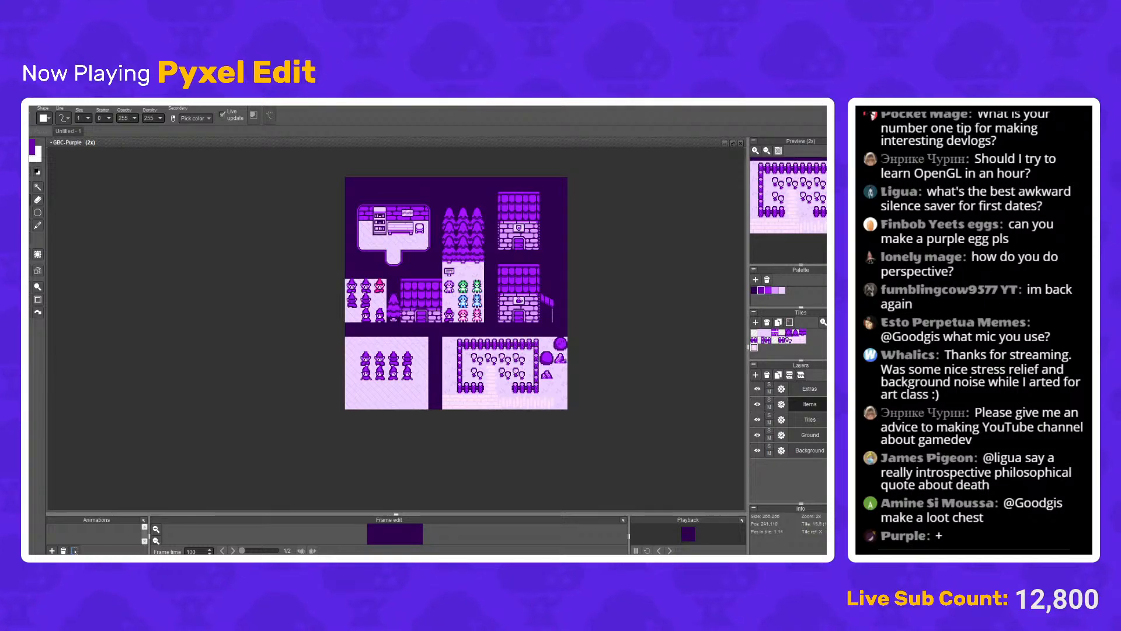
# Step: Undo the latest pen strokes and save the GBC-Purple tileset file
pyautogui.scroll(5, 556, 290)
pyautogui.hotkey('ctrl', 'z')
pyautogui.hotkey('ctrl', 'z')
pyautogui.hotkey('ctrl', 'z')
pyautogui.hotkey('ctrl', 'z')
pyautogui.hotkey('ctrl', 'z')
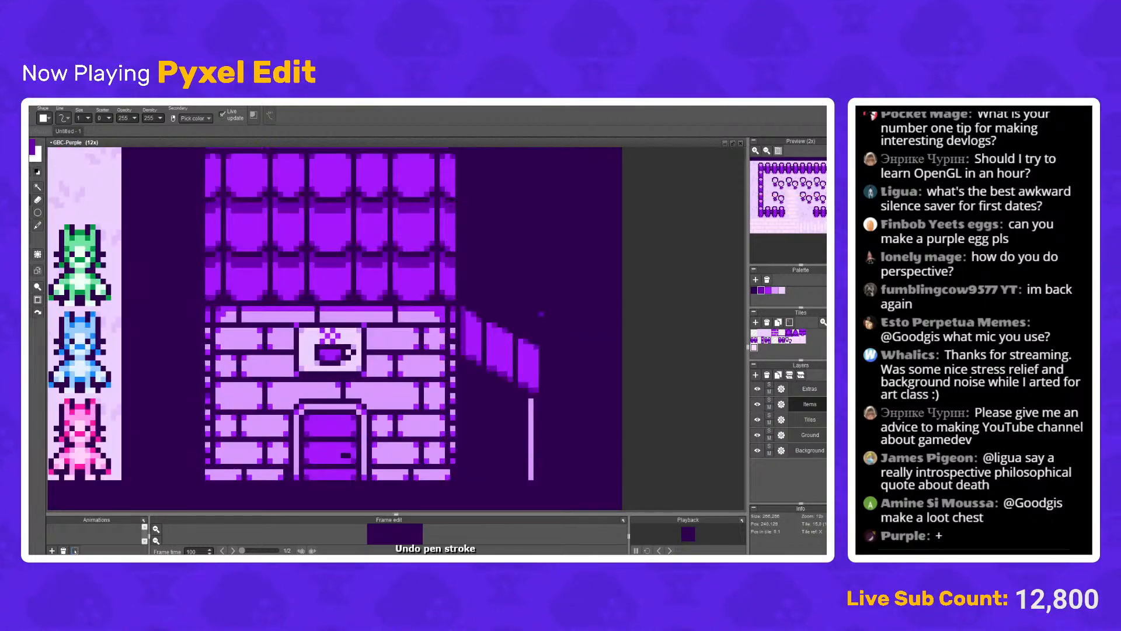
pyautogui.scroll(-2, 526, 298)
pyautogui.hotkey('ctrl', 's')
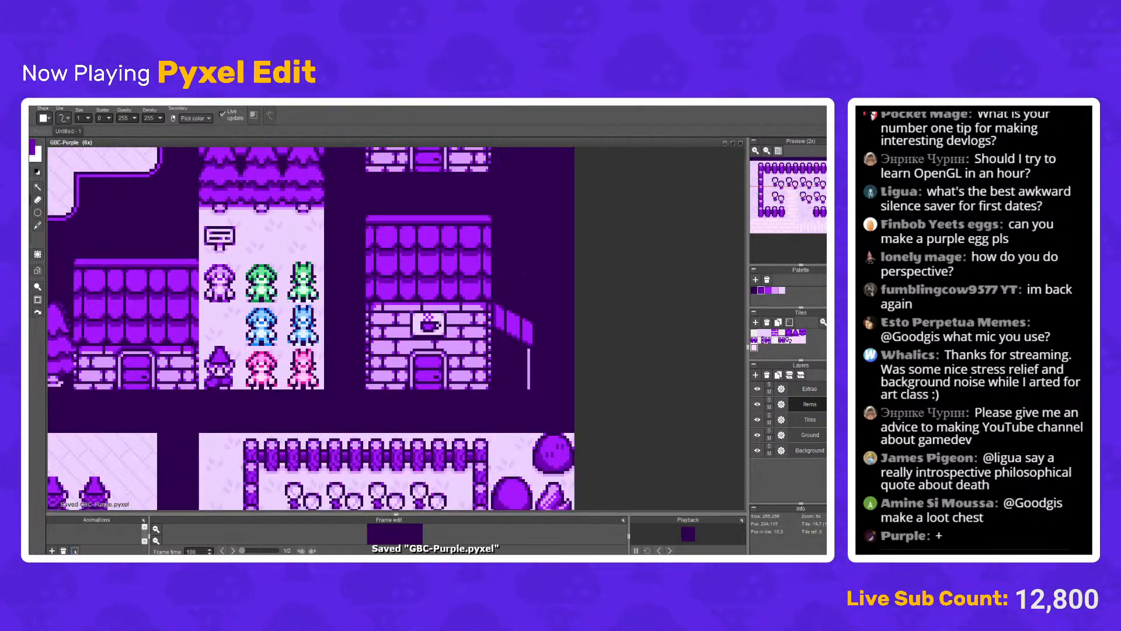
# Step: Draw a solid mid purple rectangle about 16 by 13 pixels on the floor tile below the wizard sprites as a chest base
pyautogui.scroll(-3, 525, 297)
pyautogui.scroll(1, 525, 298)
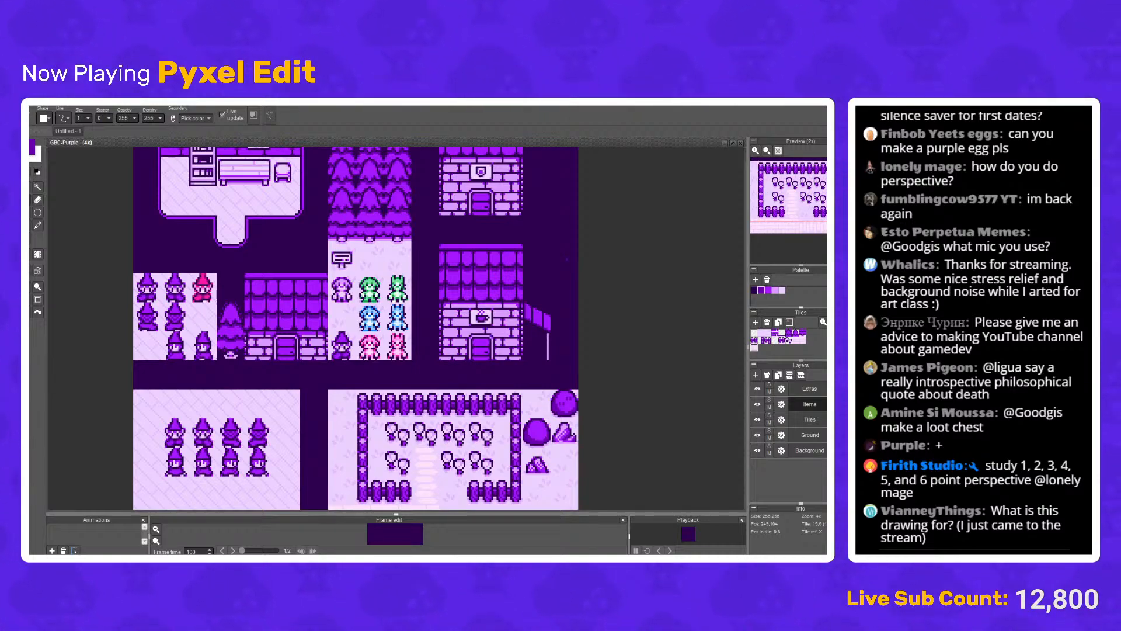
pyautogui.moveTo(288, 257); pyautogui.dragTo(350, 162)
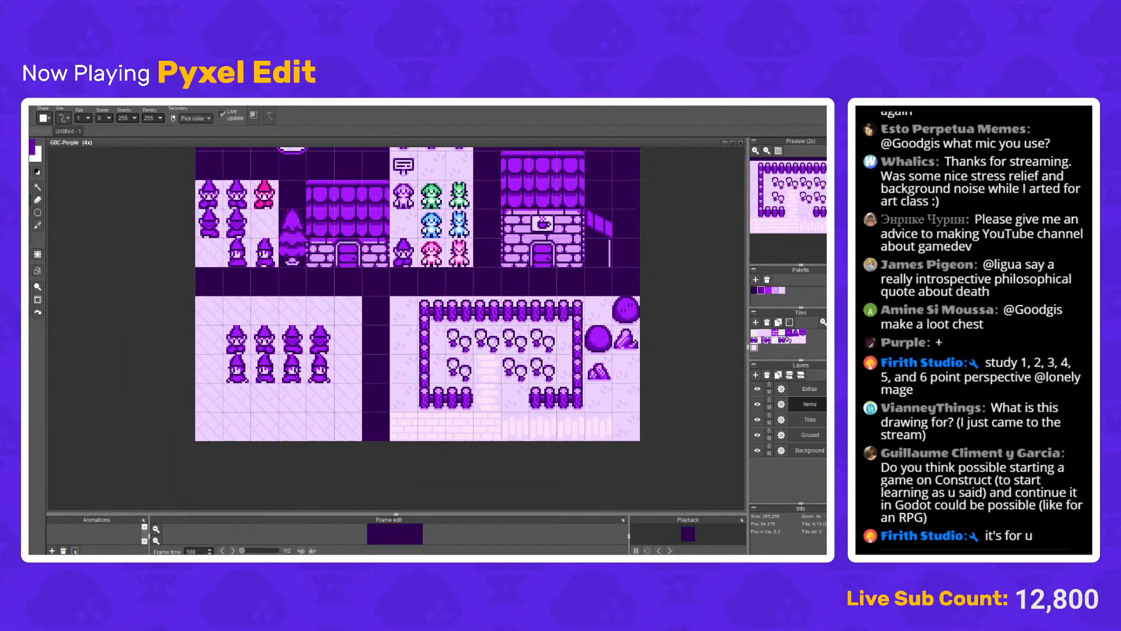
pyautogui.scroll(1, 262, 412)
pyautogui.scroll(3, 262, 412)
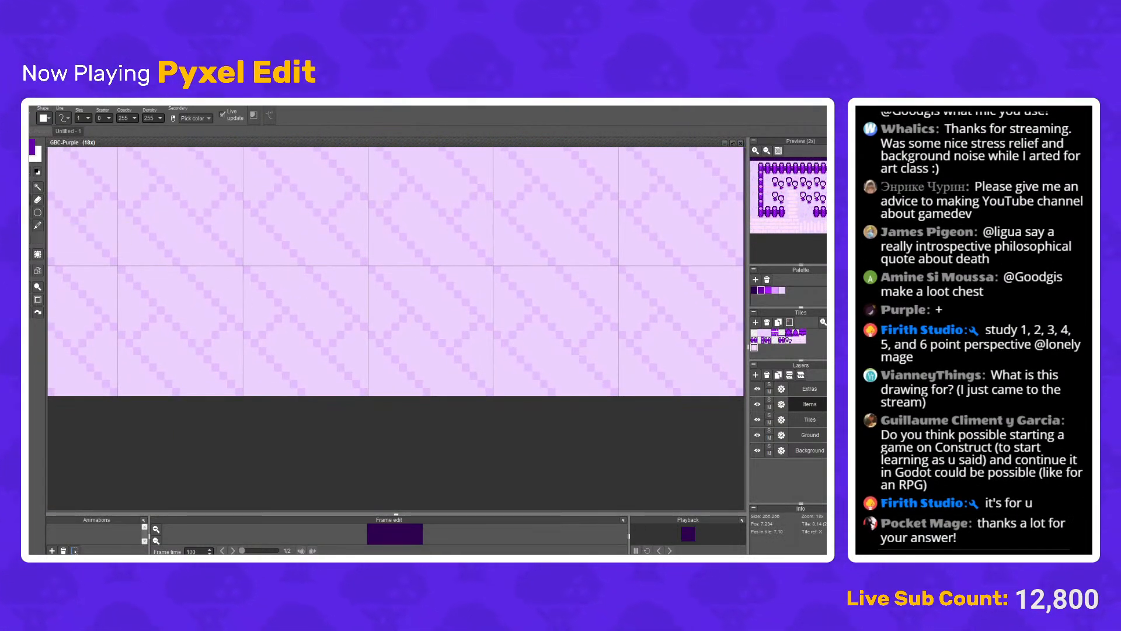
pyautogui.press('r')
pyautogui.moveTo(247, 294); pyautogui.dragTo(363, 392)
pyautogui.press('f')
pyautogui.click(274, 324)
pyautogui.scroll(1, 252, 293)
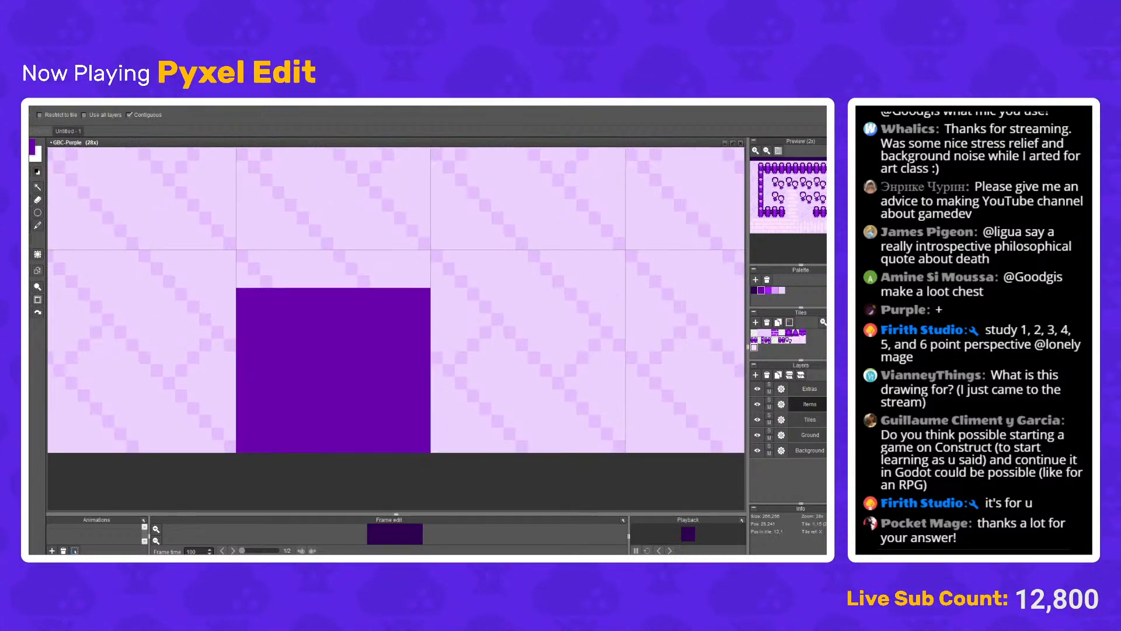
# Step: Outline the purple rectangle with a one-pixel darkest purple border about 16 by 14 pixels
pyautogui.scroll(-3, 253, 293)
pyautogui.moveTo(294, 215); pyautogui.dragTo(271, 259)
pyautogui.scroll(1, 271, 259)
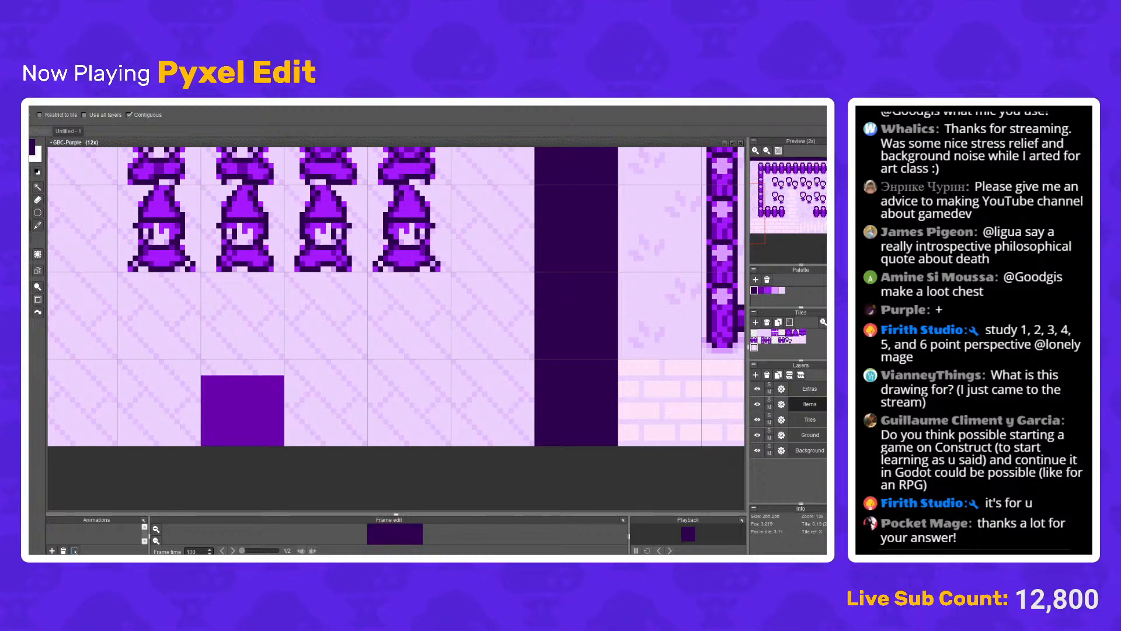
pyautogui.press('r')
pyautogui.scroll(3, 202, 467)
pyautogui.moveTo(187, 468); pyautogui.dragTo(370, 303)
pyautogui.press('b')
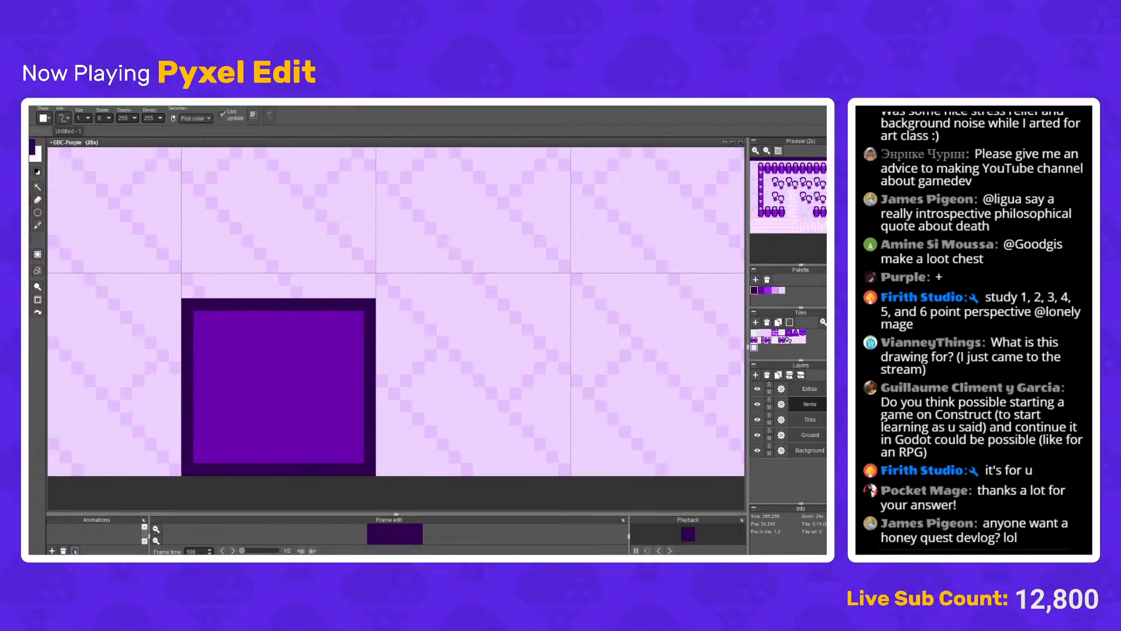
# Step: Round the chest's top by adding a shorter dark row above it, erasing the outer corners and filling the old edge mid purple
pyautogui.moveTo(199, 291); pyautogui.dragTo(357, 292)
pyautogui.click(224, 278)
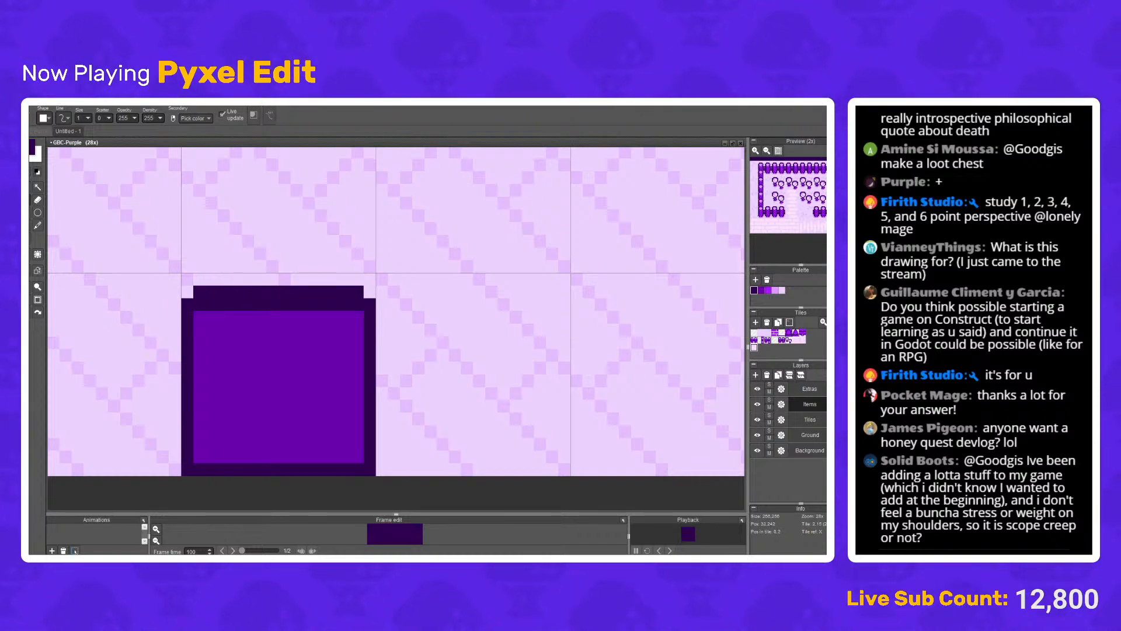
pyautogui.press('e')
pyautogui.click(187, 304)
pyautogui.click(370, 304)
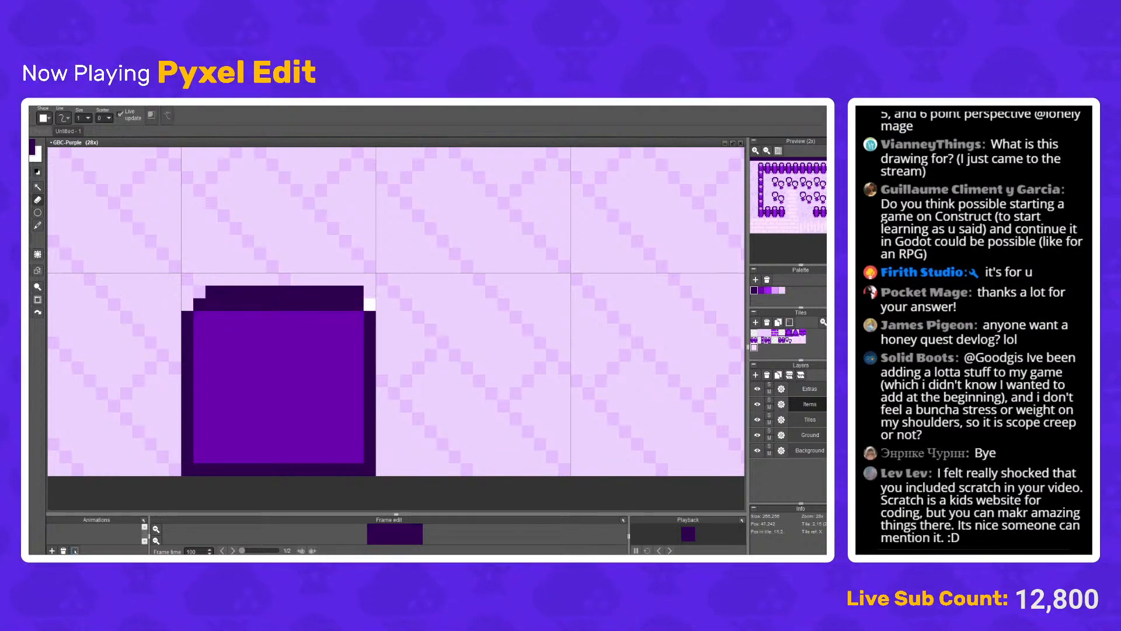
pyautogui.press('b')
pyautogui.moveTo(345, 304); pyautogui.dragTo(212, 304)
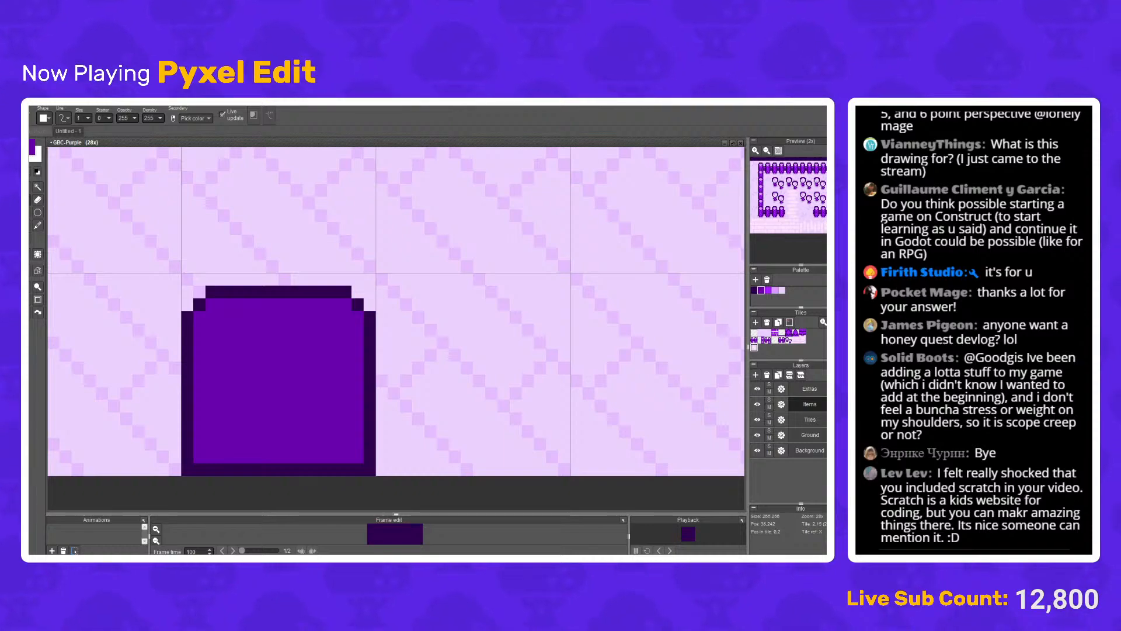
# Step: Shorten the chest by moving its upper half down two pixels
pyautogui.moveTo(309, 329); pyautogui.dragTo(302, 324)
pyautogui.press('m')
pyautogui.moveTo(139, 242)
pyautogui.mouseDown()
pyautogui.moveTo(387, 390)
pyautogui.moveTo(382, 357)
pyautogui.moveTo(328, 361)
pyautogui.moveTo(328, 372)
pyautogui.mouseUp()
pyautogui.press('Return')
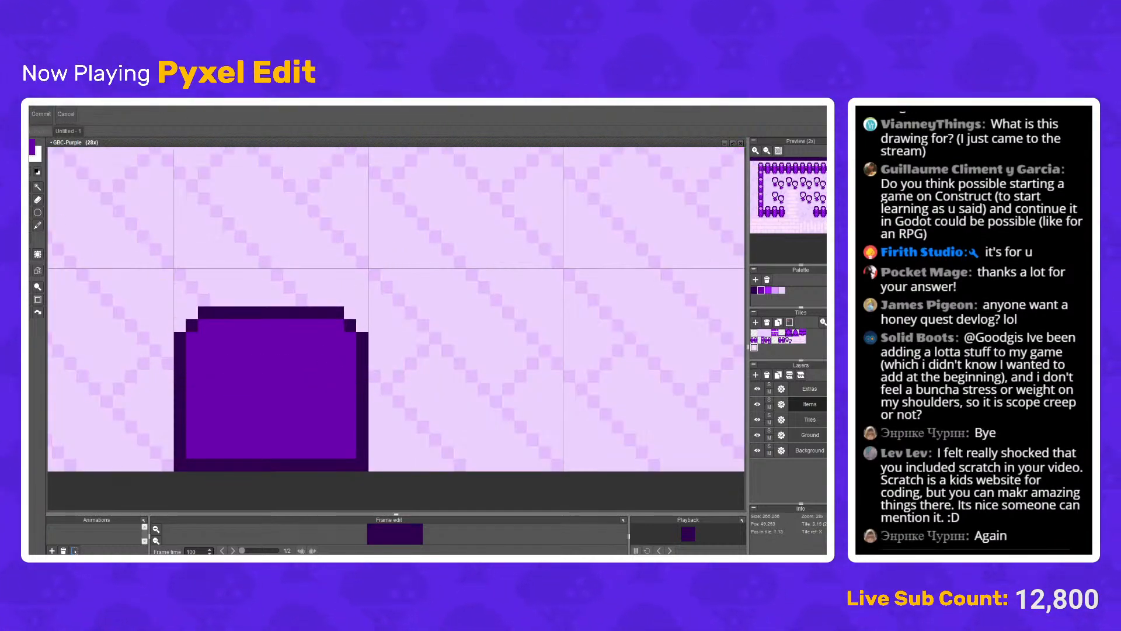
# Step: Move the whole chest up one pixel from the lower edge of its tile
pyautogui.moveTo(380, 474); pyautogui.dragTo(151, 281)
pyautogui.press('Up')
pyautogui.press('Up')
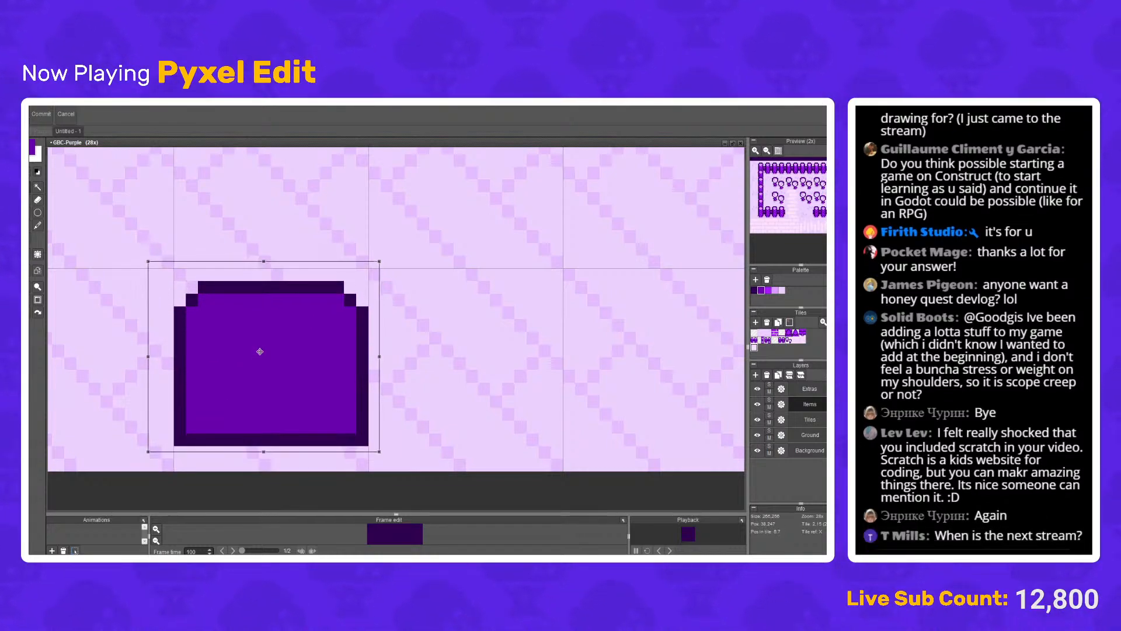
pyautogui.press('Down')
pyautogui.press('b')
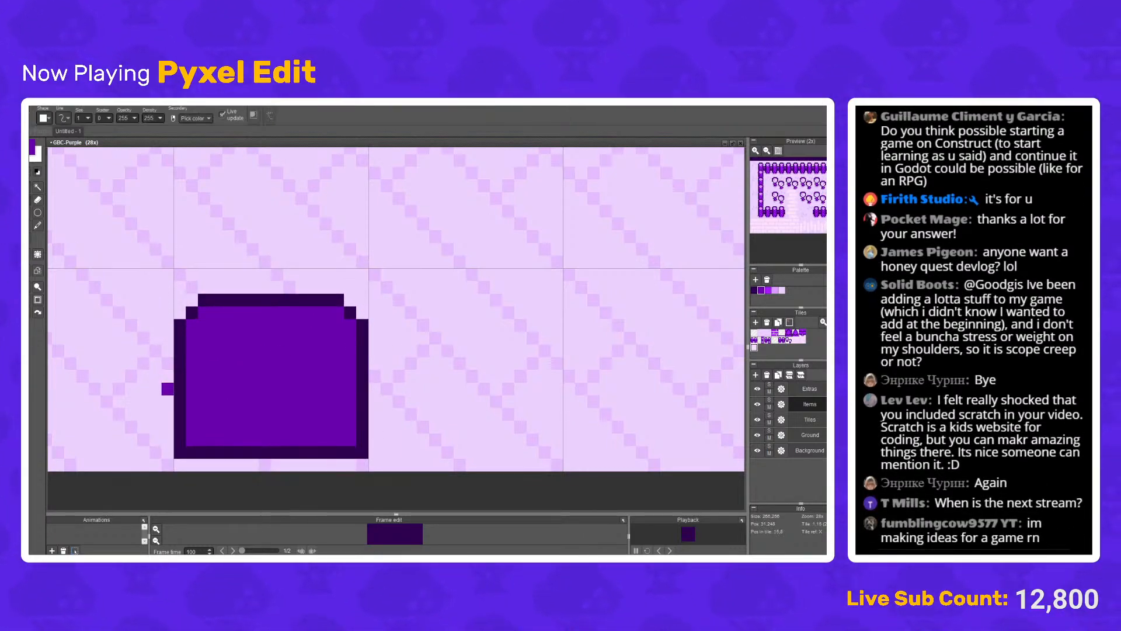
# Step: Draw a dark horizontal line across the chest to separate the lid, and outline a small latch beneath its centre
pyautogui.keyDown('alt'); pyautogui.click(179, 377); pyautogui.keyUp('alt')
pyautogui.moveTo(192, 377); pyautogui.dragTo(353, 376)
pyautogui.scroll(-3, 268, 371)
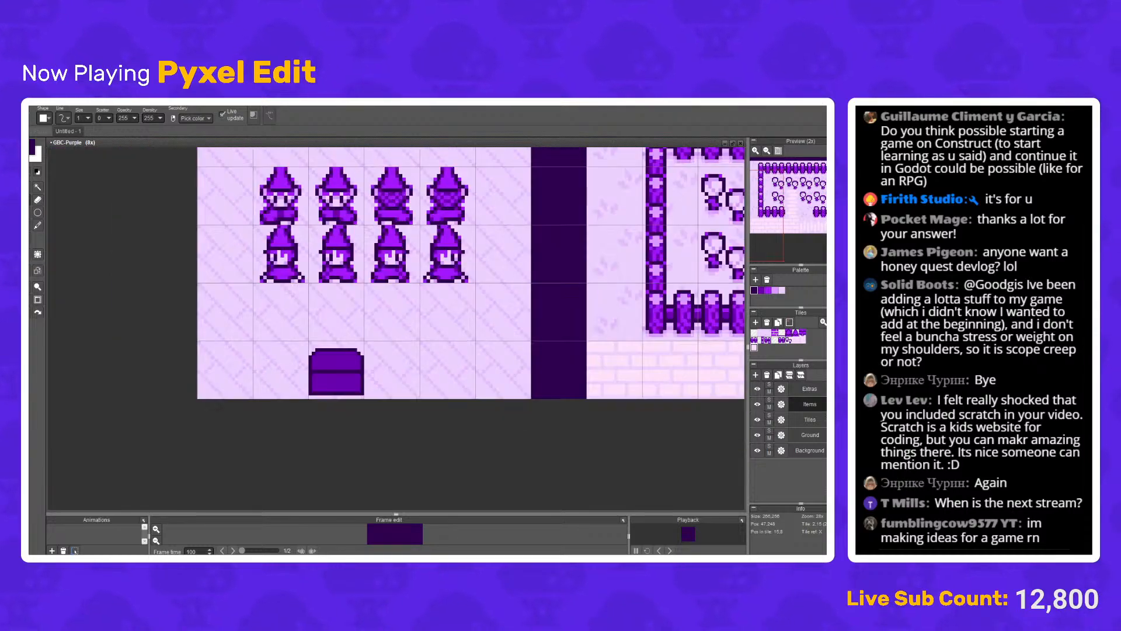
pyautogui.scroll(3, 268, 371)
pyautogui.moveTo(268, 370)
pyautogui.mouseDown()
pyautogui.moveTo(268, 382)
pyautogui.moveTo(305, 382)
pyautogui.moveTo(305, 370)
pyautogui.mouseUp()
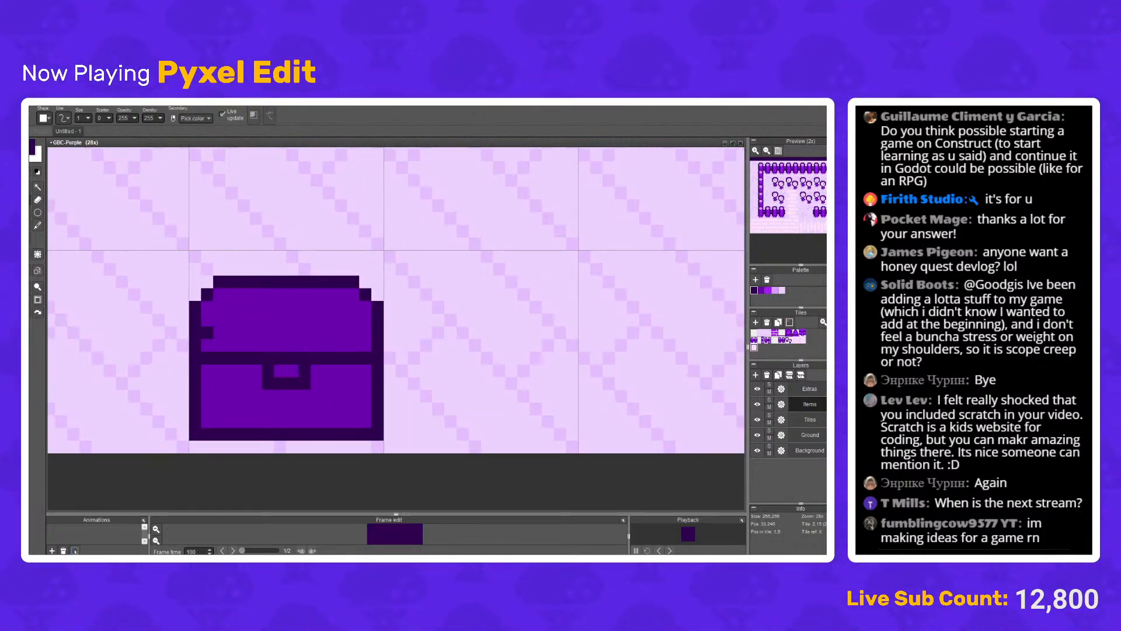
# Step: Add a dark horizontal line across the lid and two pairs of dark vertical band lines above it
pyautogui.moveTo(208, 332); pyautogui.dragTo(366, 333)
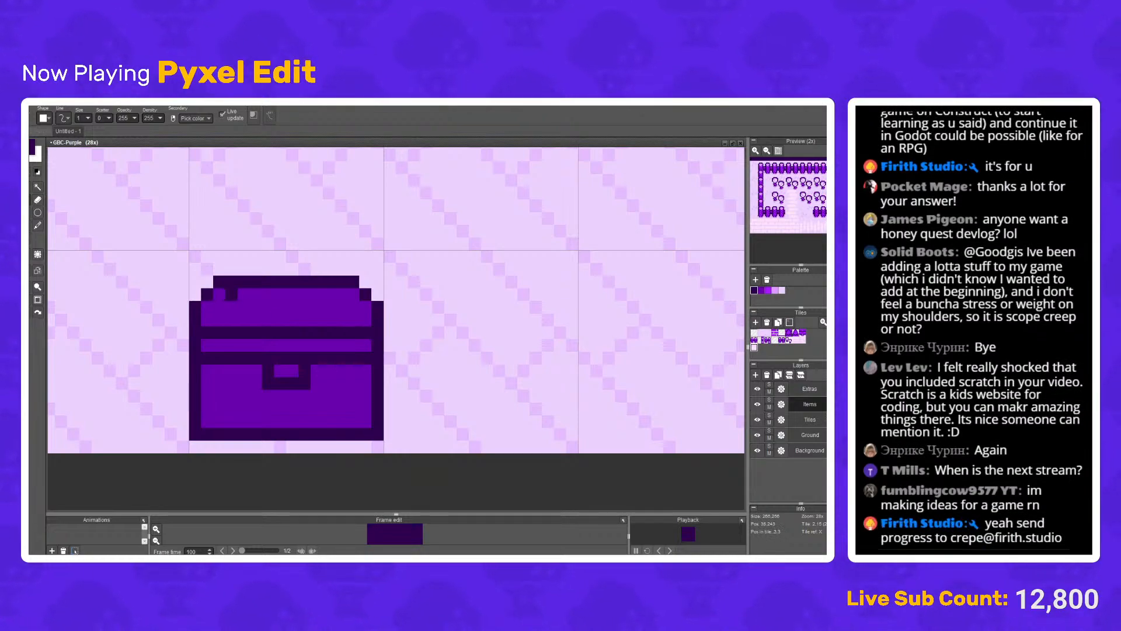
pyautogui.moveTo(220, 293); pyautogui.dragTo(220, 318)
pyautogui.moveTo(244, 293); pyautogui.dragTo(244, 318)
pyautogui.moveTo(353, 294)
pyautogui.mouseDown()
pyautogui.moveTo(353, 318)
pyautogui.moveTo(328, 306)
pyautogui.moveTo(328, 318)
pyautogui.mouseUp()
# Step: Continue the two pairs of dark vertical band lines down the chest's lower body
pyautogui.moveTo(329, 383); pyautogui.dragTo(329, 422)
pyautogui.moveTo(353, 372); pyautogui.dragTo(353, 422)
pyautogui.click(244, 370)
pyautogui.moveTo(244, 376); pyautogui.dragTo(244, 422)
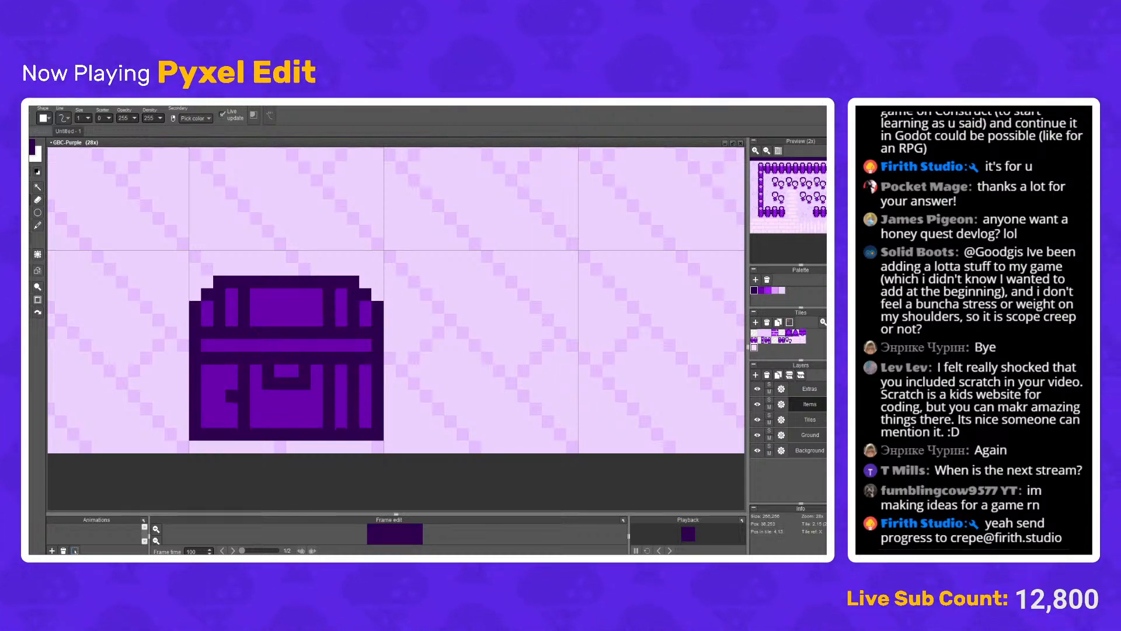
pyautogui.moveTo(220, 371); pyautogui.dragTo(219, 421)
pyautogui.scroll(-3, 256, 383)
pyautogui.scroll(-2, 309, 322)
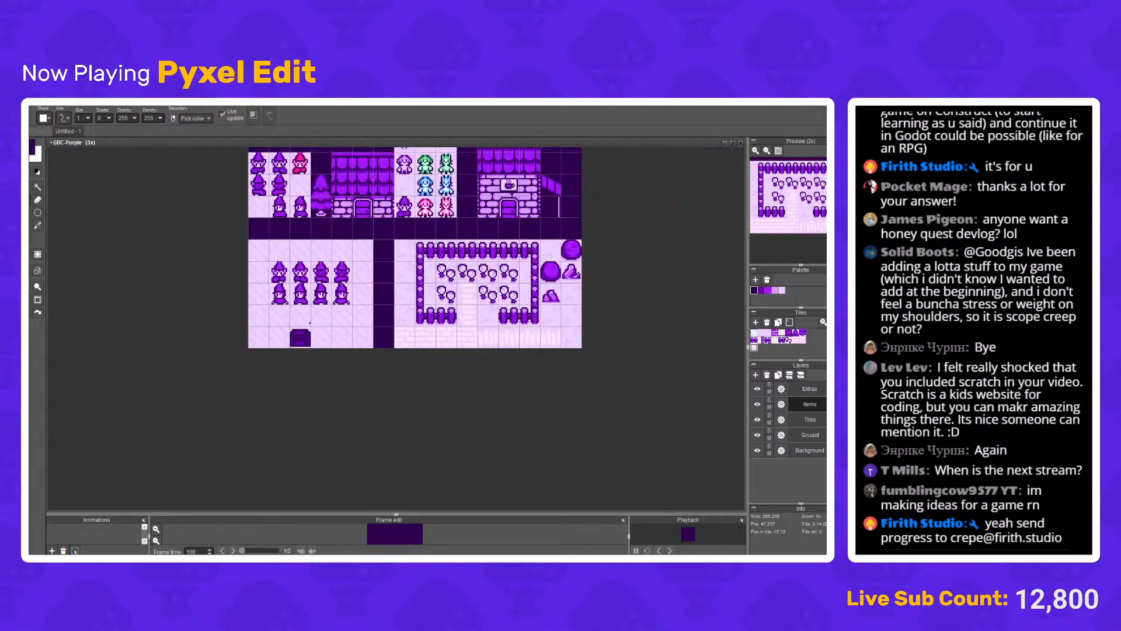
pyautogui.scroll(5, 306, 330)
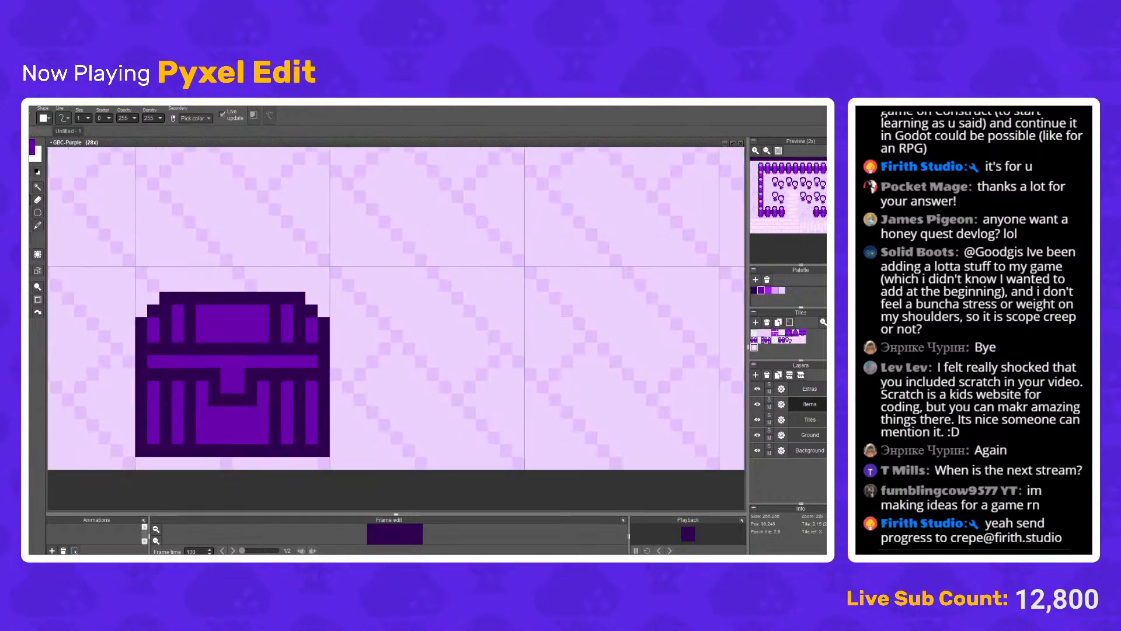
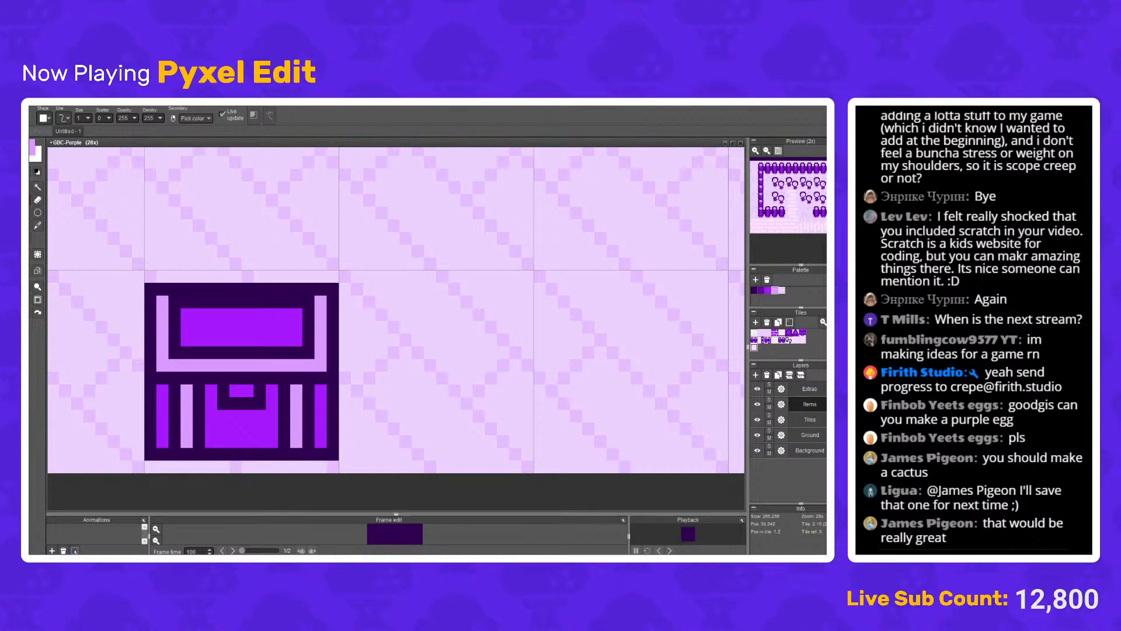
# Step: Extend the lid's bright purple panel up one row and split it with a dark-edged light purple central band
pyautogui.rightClick(199, 314)
pyautogui.moveTo(187, 302); pyautogui.dragTo(296, 301)
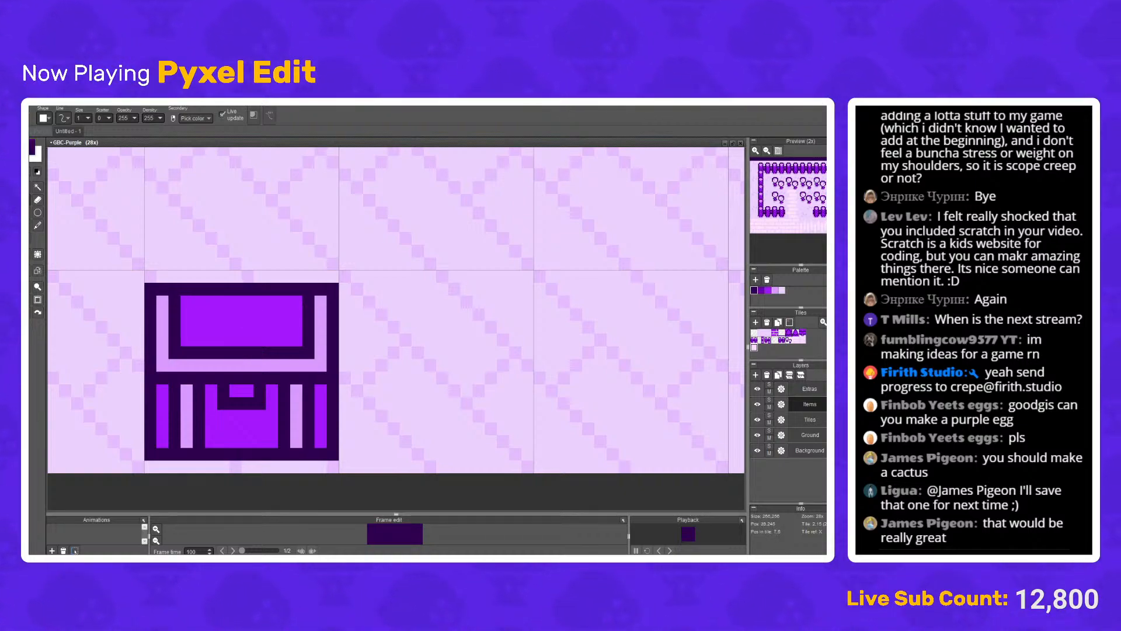
pyautogui.rightClick(247, 352)
pyautogui.click(223, 339)
pyautogui.moveTo(223, 332)
pyautogui.mouseDown()
pyautogui.moveTo(223, 301)
pyautogui.moveTo(260, 327)
pyautogui.moveTo(260, 340)
pyautogui.moveTo(236, 352)
pyautogui.moveTo(248, 315)
pyautogui.moveTo(248, 340)
pyautogui.mouseUp()
pyautogui.rightClick(247, 364)
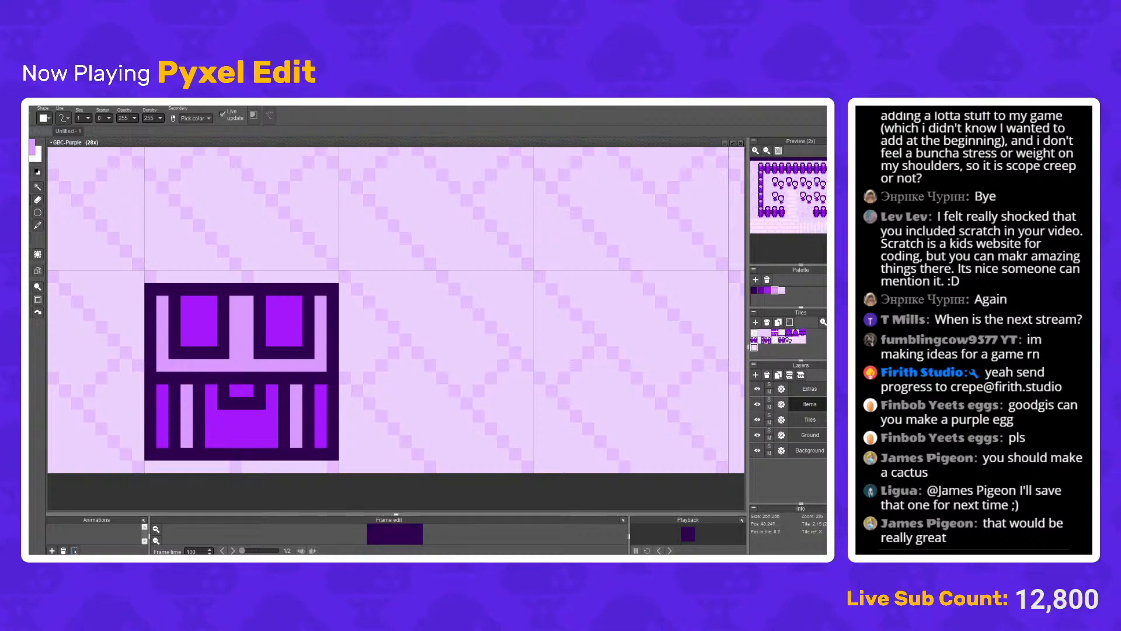
# Step: Rework the latch in light purple joined to the lid's central band, with a dark keyhole in its middle
pyautogui.moveTo(248, 378)
pyautogui.mouseDown()
pyautogui.moveTo(236, 378)
pyautogui.moveTo(235, 403)
pyautogui.moveTo(271, 397)
pyautogui.moveTo(235, 379)
pyautogui.mouseUp()
pyautogui.click(235, 391)
pyautogui.click(247, 390)
pyautogui.click(248, 403)
pyautogui.rightClick(200, 378)
pyautogui.rightClick(247, 378)
pyautogui.rightClick(271, 378)
pyautogui.click(248, 391)
pyautogui.scroll(-5, 247, 391)
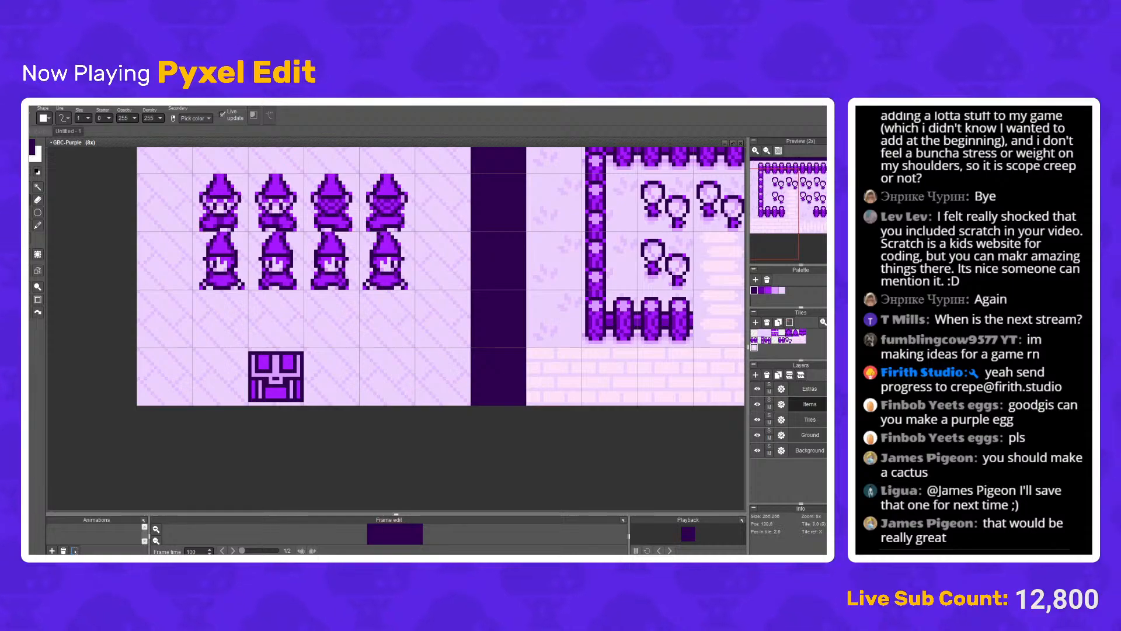
pyautogui.scroll(5, 281, 380)
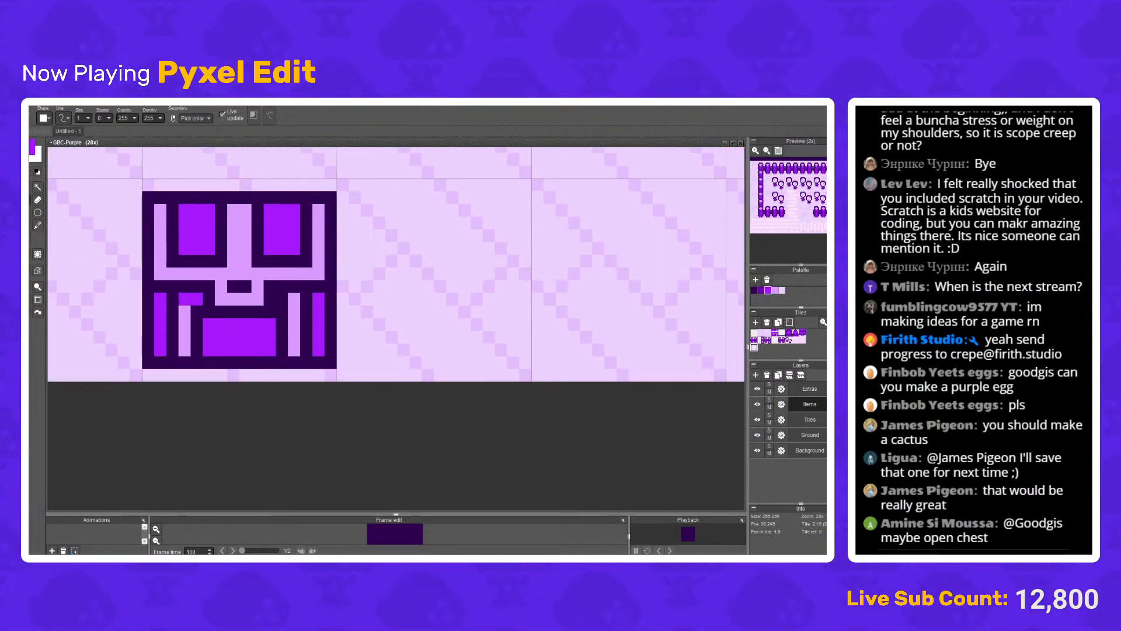
# Step: Replace the lower body's vertical bands with a U-shaped bright purple panel, dark outline and matching outer rim
pyautogui.moveTo(172, 299)
pyautogui.mouseDown()
pyautogui.moveTo(193, 312)
pyautogui.moveTo(173, 330)
pyautogui.moveTo(193, 350)
pyautogui.moveTo(173, 351)
pyautogui.moveTo(173, 292)
pyautogui.moveTo(173, 336)
pyautogui.moveTo(318, 337)
pyautogui.moveTo(282, 299)
pyautogui.mouseUp()
pyautogui.rightClick(319, 299)
pyautogui.moveTo(294, 350)
pyautogui.mouseDown()
pyautogui.moveTo(281, 350)
pyautogui.moveTo(307, 350)
pyautogui.mouseUp()
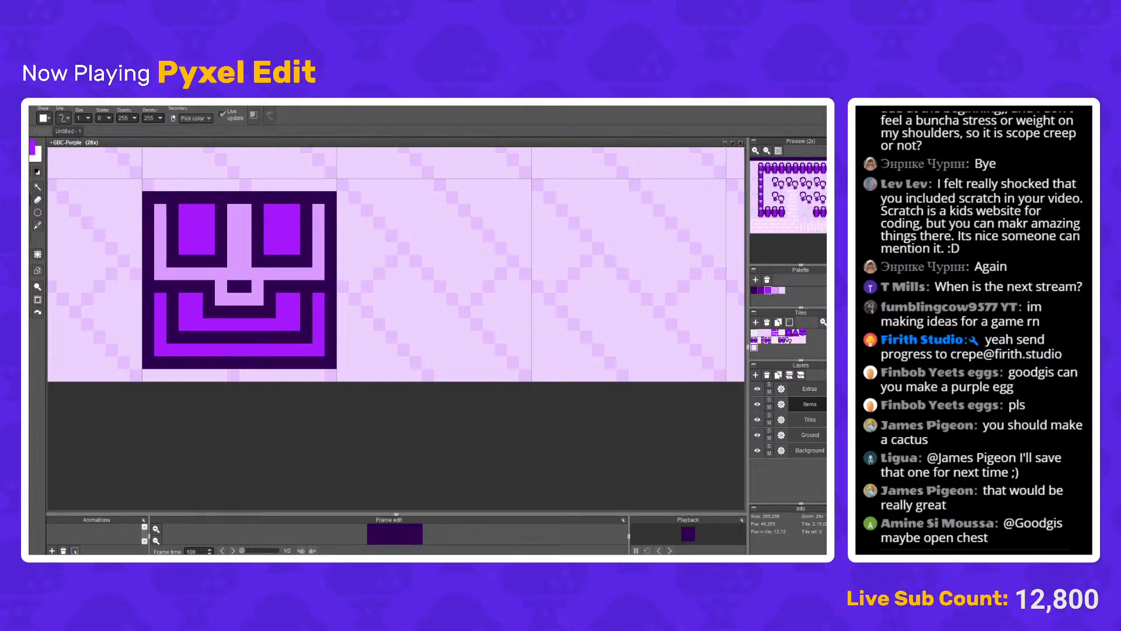
# Step: Fill the U-shaped outer rim of the chest's lower body with the lid's light purple
pyautogui.rightClick(318, 273)
pyautogui.press('f')
pyautogui.click(205, 350)
pyautogui.scroll(-3, 206, 359)
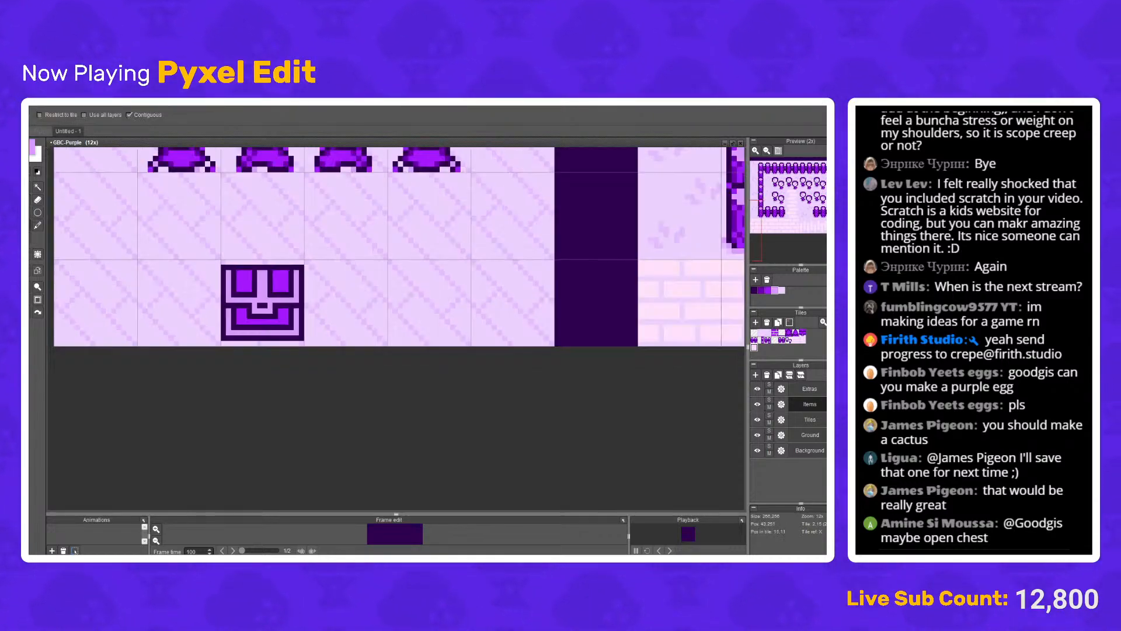
# Step: Make the chest lid one pixel taller by moving its upper part up to the tile's edge
pyautogui.press('m')
pyautogui.moveTo(133, 207); pyautogui.dragTo(305, 280)
pyautogui.hotkey('ctrl', 'd')
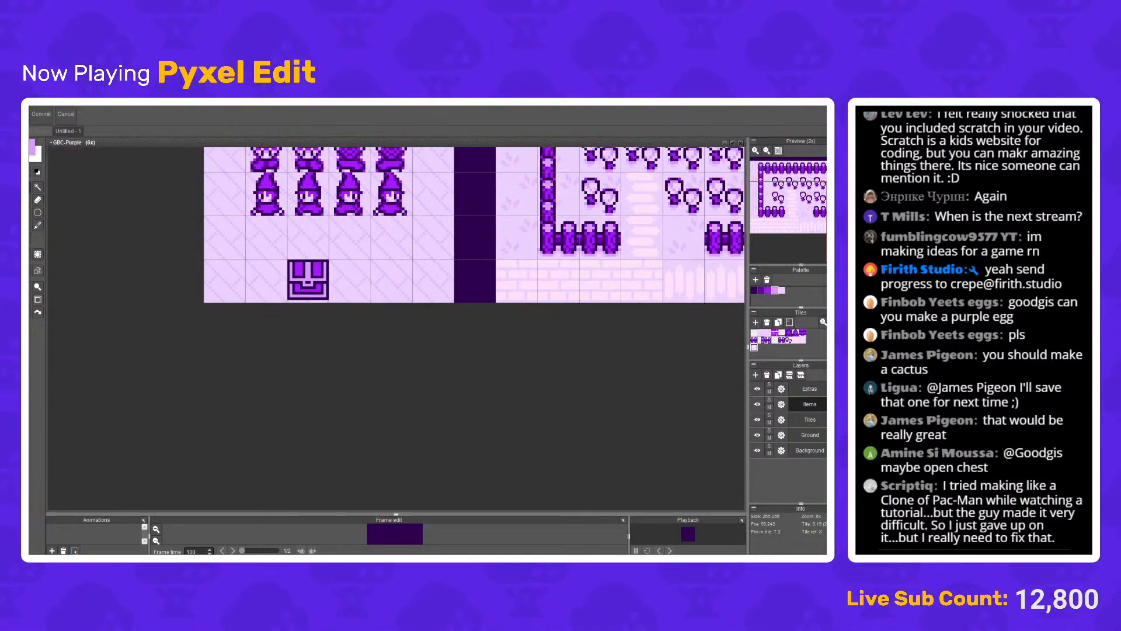
pyautogui.press('b')
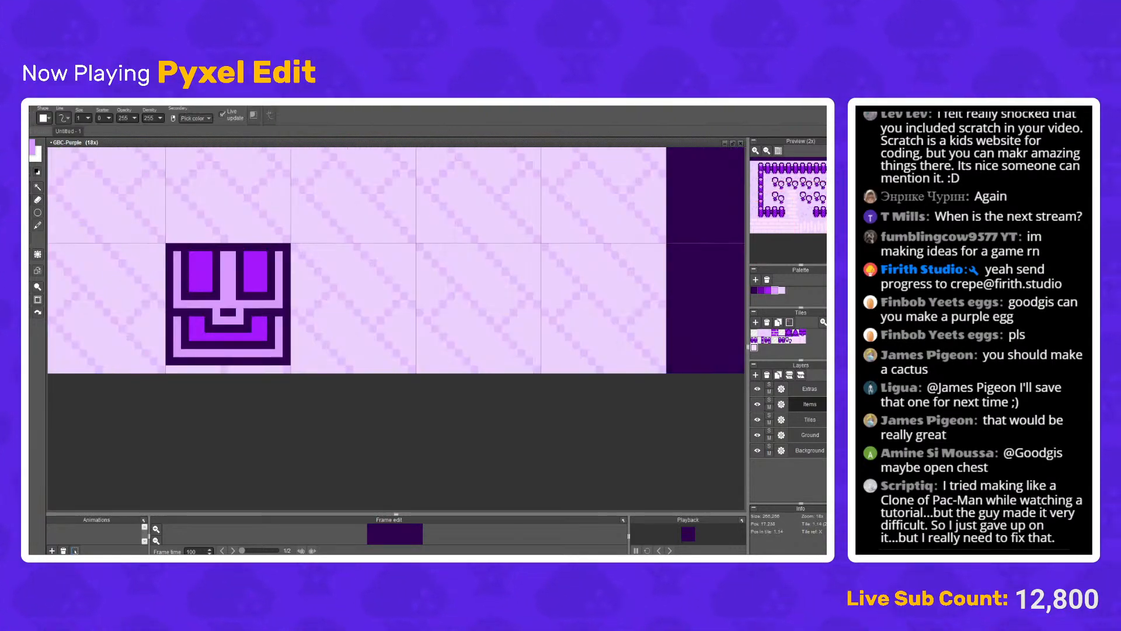
# Step: Soften the chest's two upper outer corner pixels by recolouring them bright purple
pyautogui.rightClick(193, 312)
pyautogui.click(169, 247)
pyautogui.scroll(-3, 310, 238)
pyautogui.scroll(1, 229, 241)
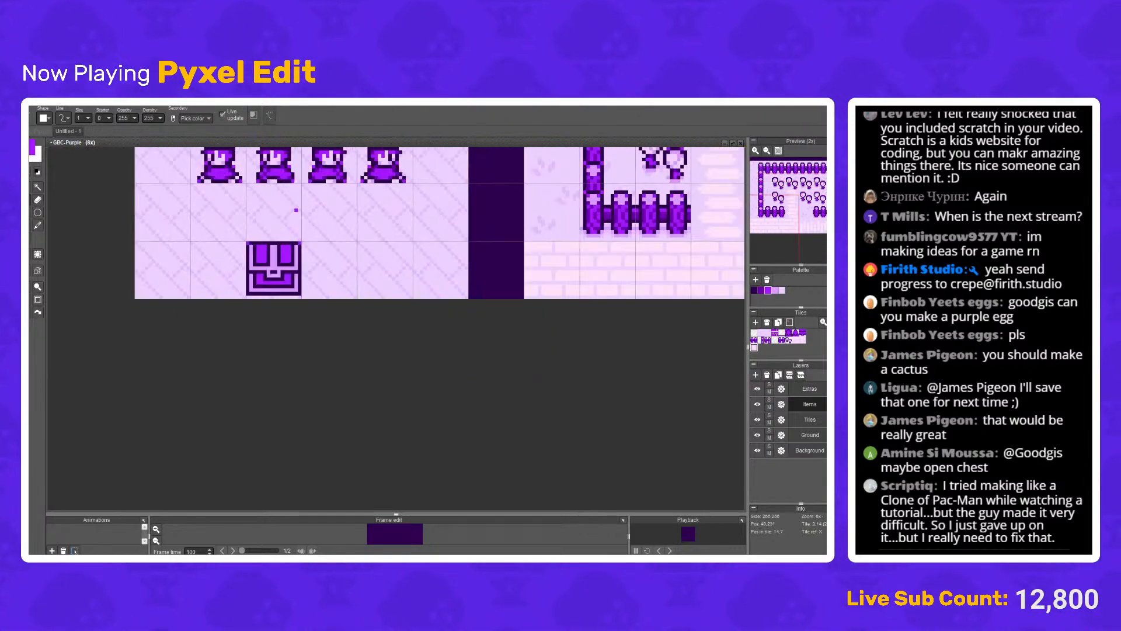
# Step: Shade the lower row of both lid panels and the upper corners of the chest's body panel with dark purple
pyautogui.rightClick(244, 239)
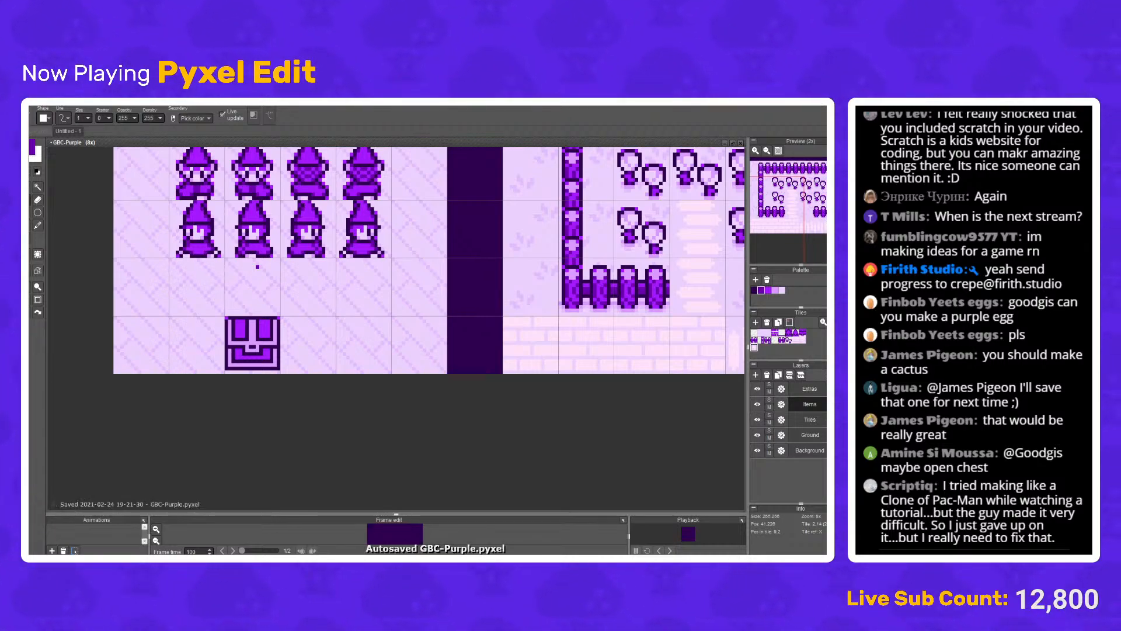
pyautogui.scroll(5, 243, 287)
pyautogui.moveTo(256, 417); pyautogui.dragTo(285, 331)
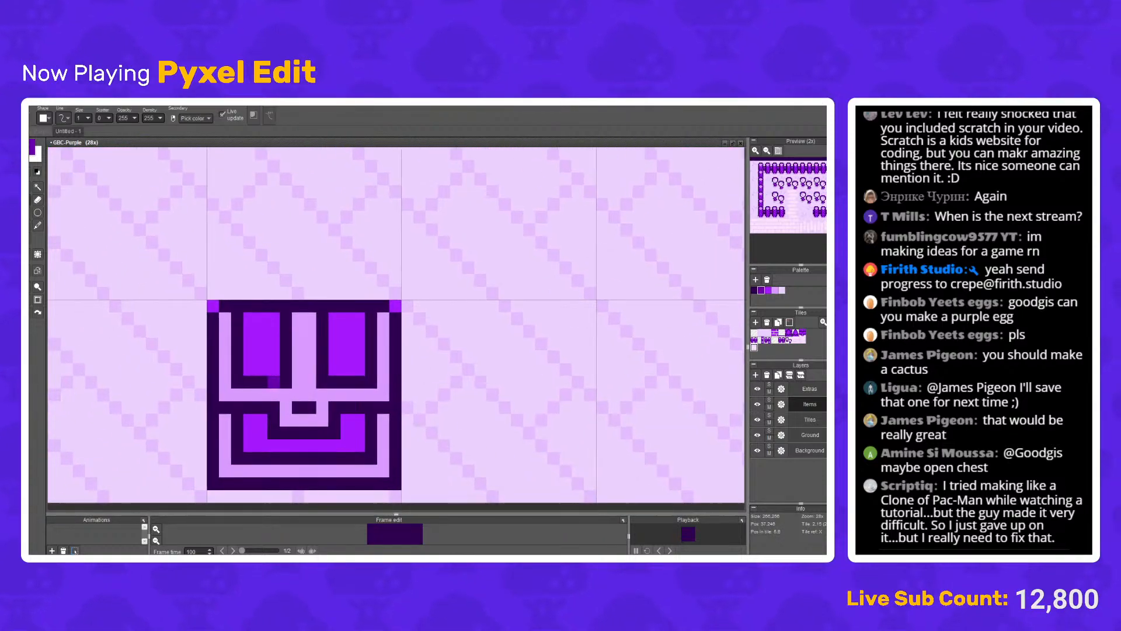
pyautogui.moveTo(274, 369); pyautogui.dragTo(249, 370)
pyautogui.click(249, 420)
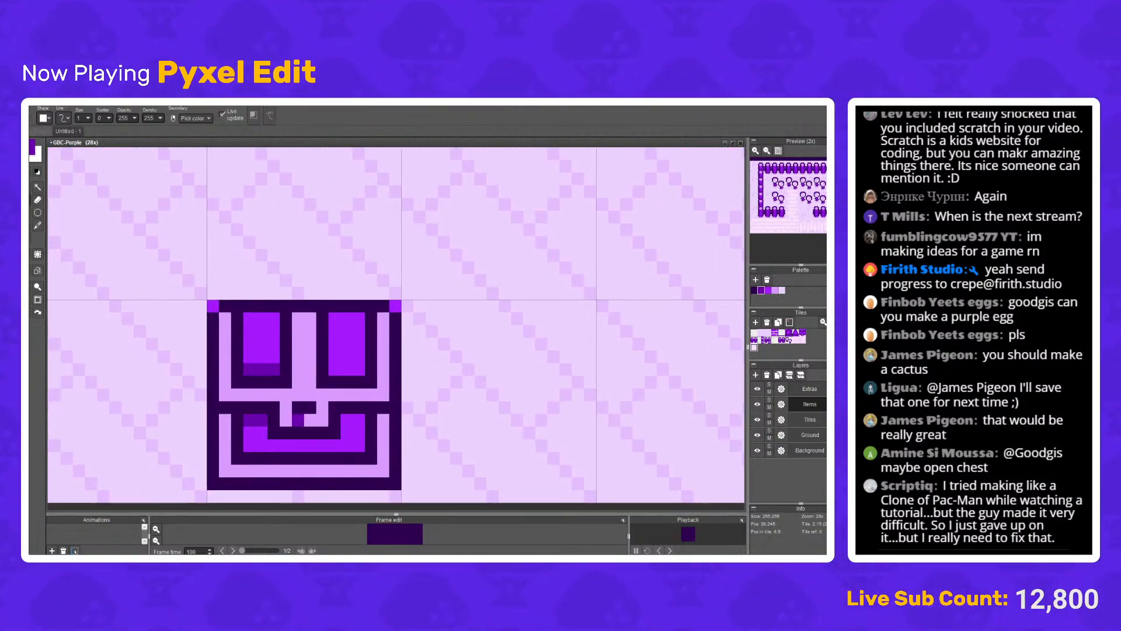
pyautogui.click(347, 420)
pyautogui.click(359, 420)
pyautogui.moveTo(359, 369); pyautogui.dragTo(347, 369)
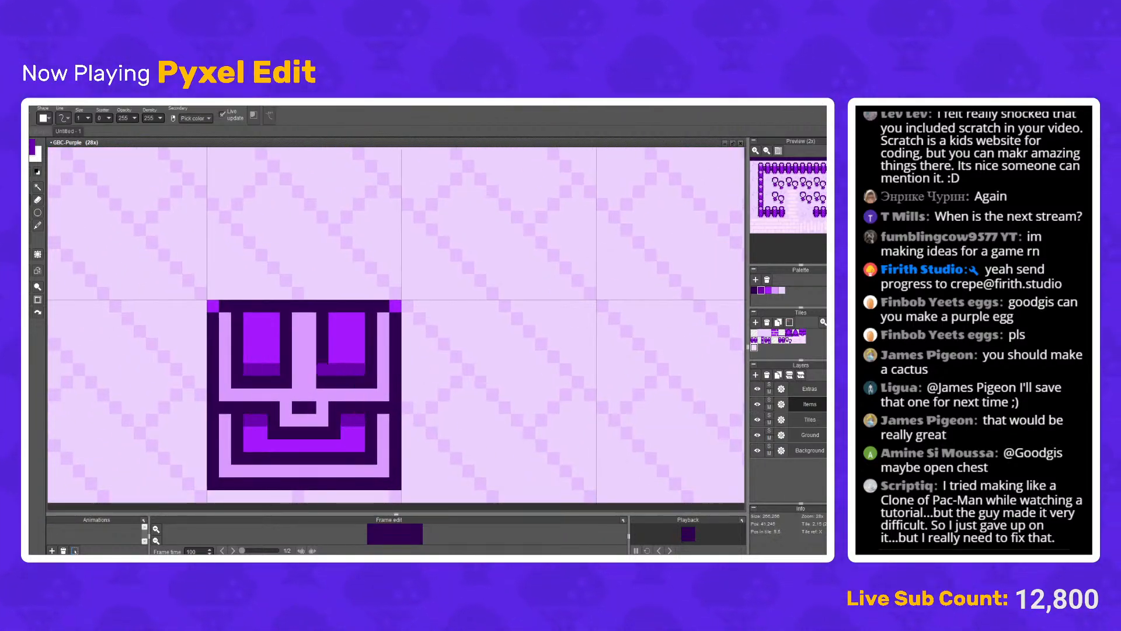
pyautogui.scroll(-5, 322, 357)
pyautogui.scroll(3, 335, 349)
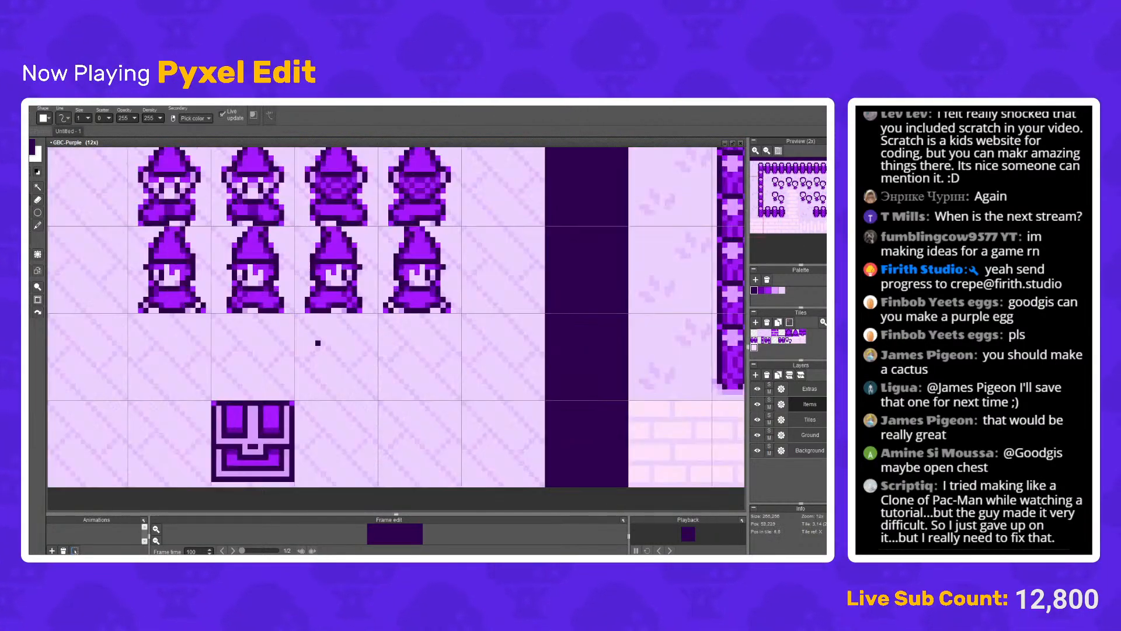
# Step: Highlight the upper part of the chest lid's three vertical light purple bands with the palest lilac from the palette
pyautogui.keyDown('alt'); pyautogui.click(250, 299); pyautogui.keyUp('alt')
pyautogui.keyDown('alt'); pyautogui.click(240, 278); pyautogui.keyUp('alt')
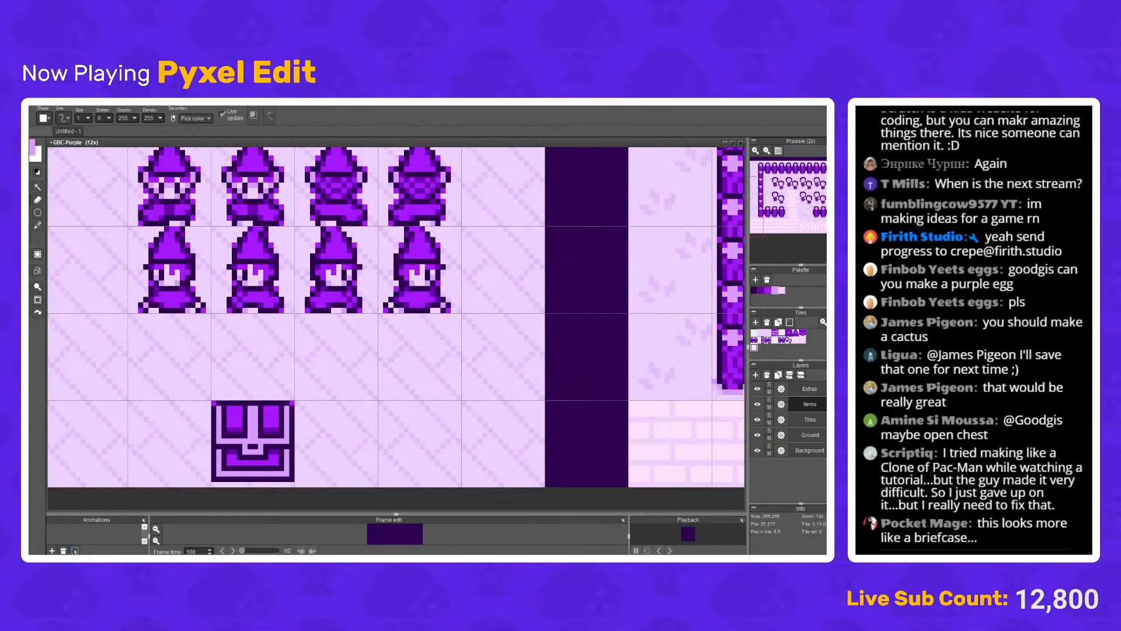
pyautogui.scroll(4, 242, 459)
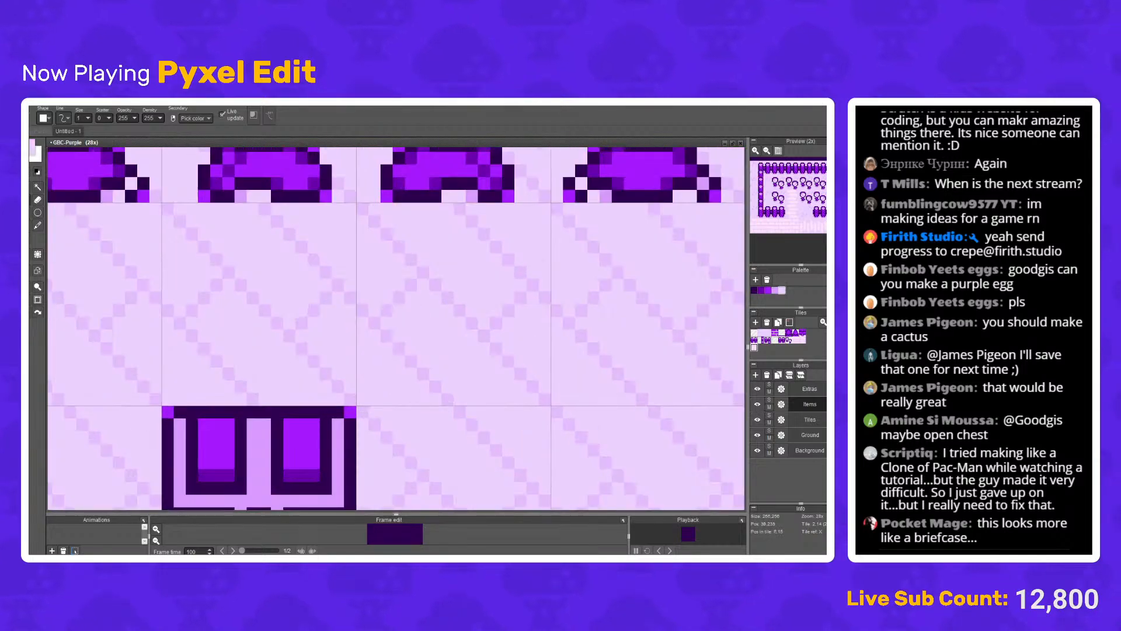
pyautogui.moveTo(169, 315); pyautogui.dragTo(169, 369)
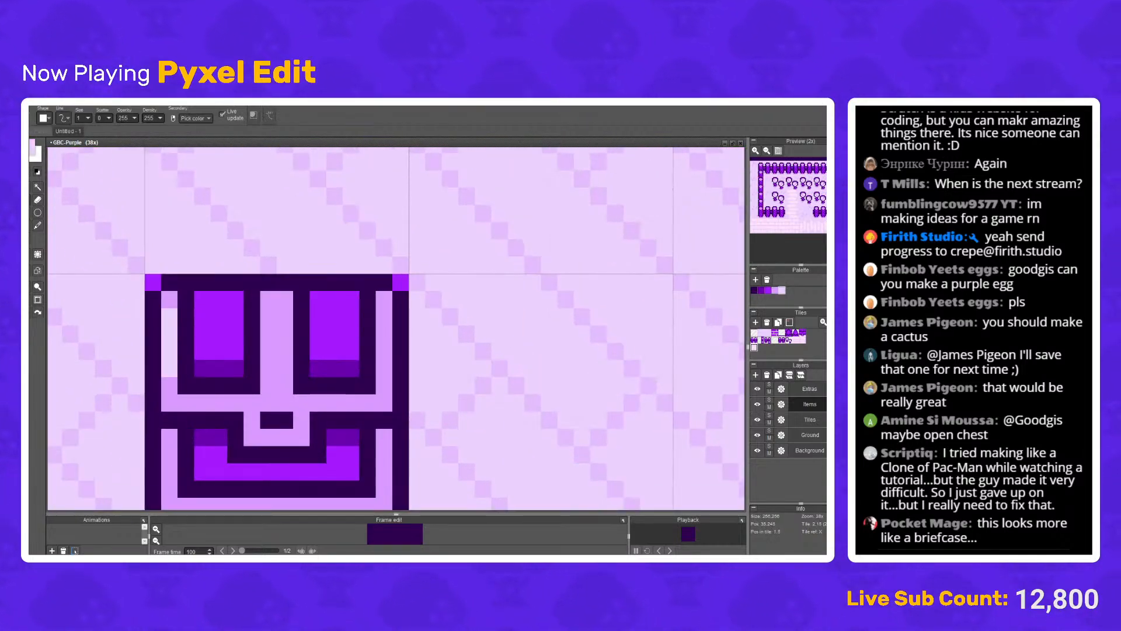
pyautogui.moveTo(268, 317)
pyautogui.mouseDown()
pyautogui.moveTo(284, 351)
pyautogui.moveTo(268, 368)
pyautogui.moveTo(286, 368)
pyautogui.mouseUp()
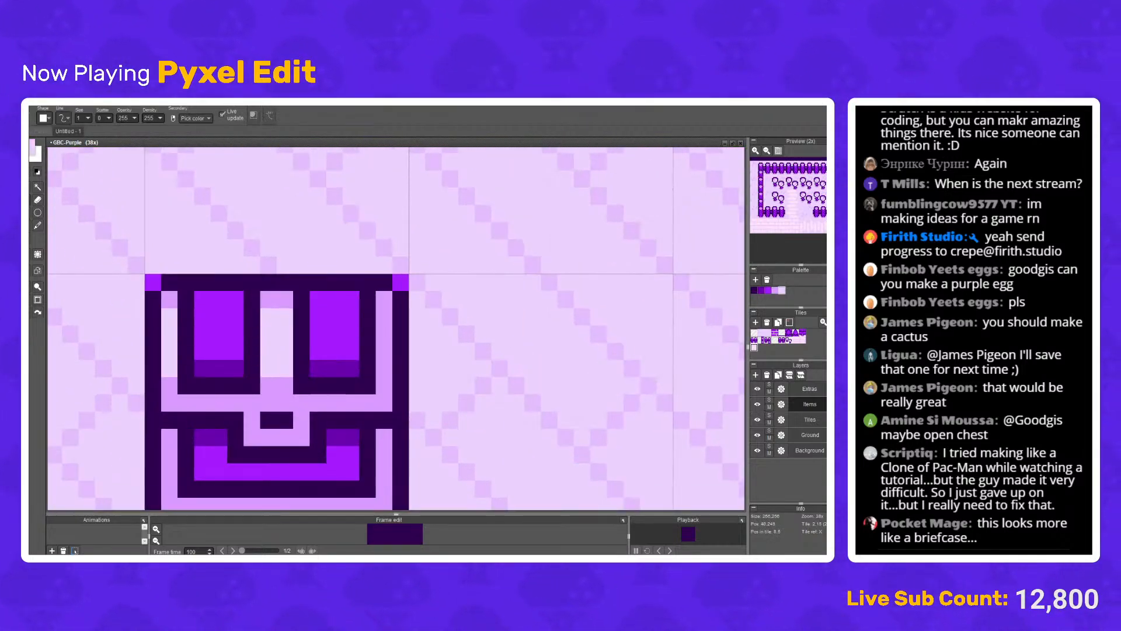
pyautogui.moveTo(383, 316); pyautogui.dragTo(384, 368)
pyautogui.scroll(-3, 349, 334)
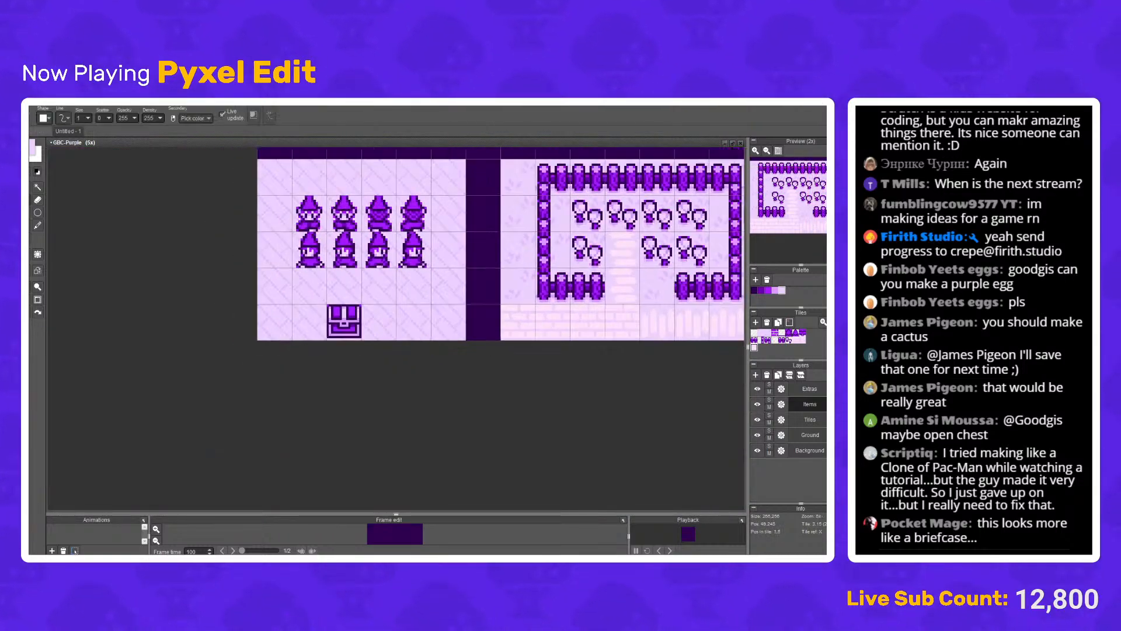
# Step: Recolour the corner and end pixels of the lower body's light purple rim bright purple
pyautogui.scroll(2, 349, 334)
pyautogui.scroll(2, 349, 335)
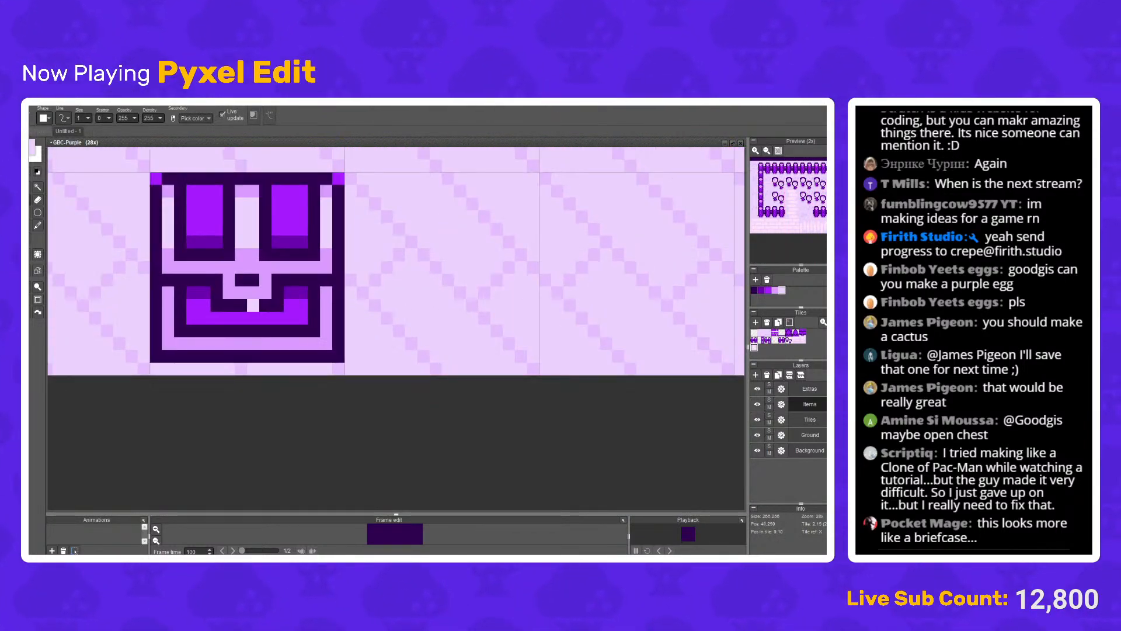
pyautogui.scroll(-1, 316, 308)
pyautogui.click(326, 343)
pyautogui.scroll(-3, 325, 343)
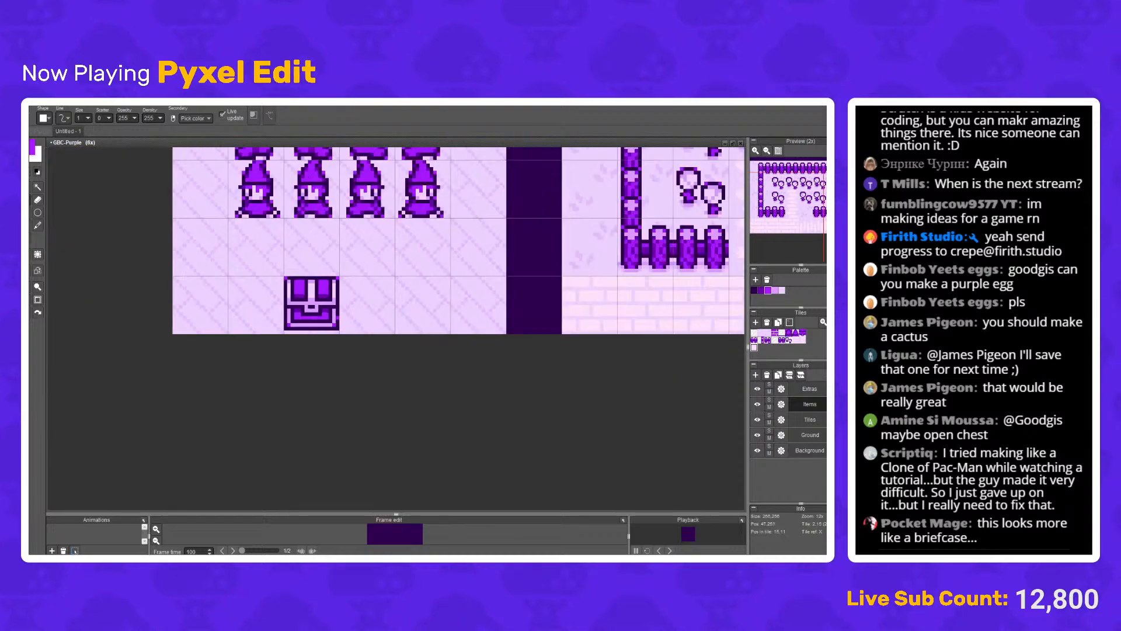
pyautogui.scroll(4, 326, 343)
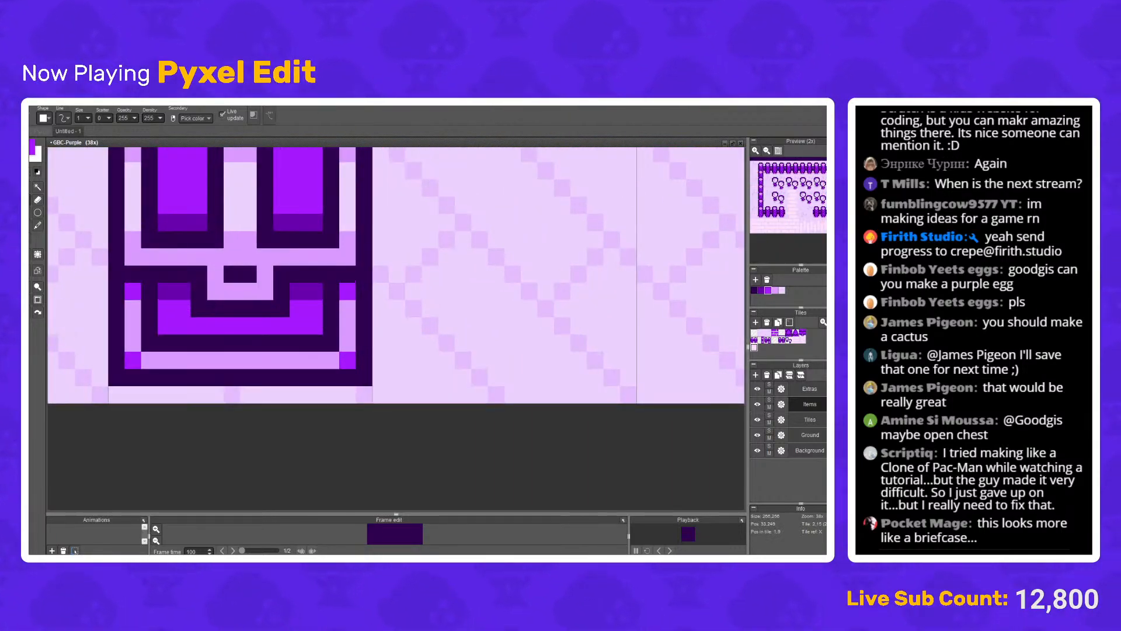
pyautogui.scroll(-5, 232, 308)
pyautogui.scroll(1, 225, 303)
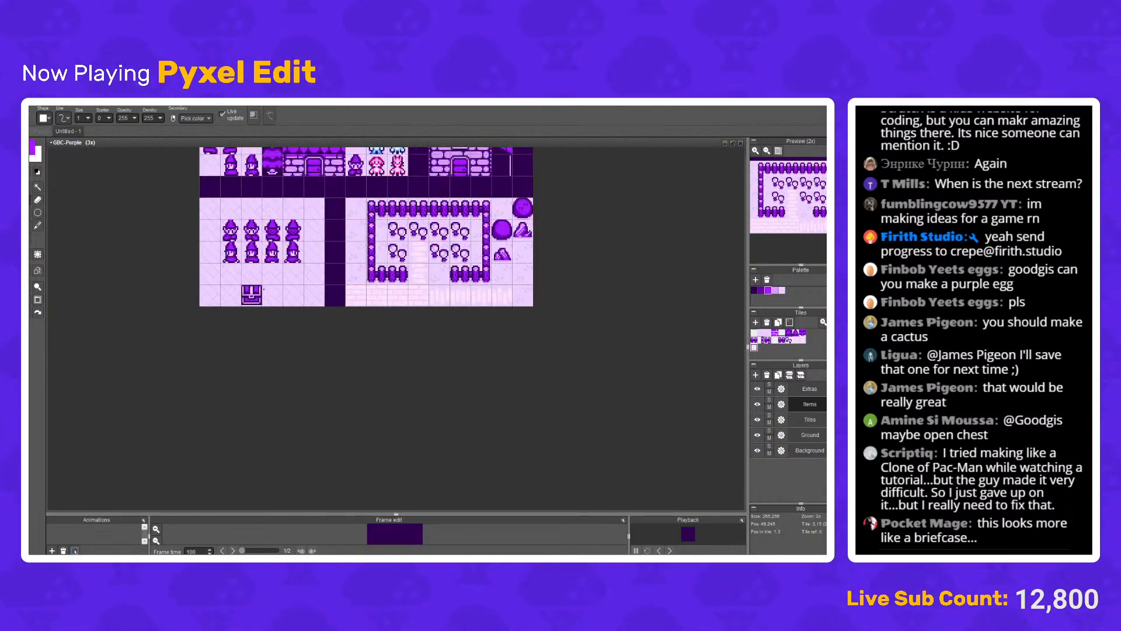
pyautogui.scroll(4, 255, 292)
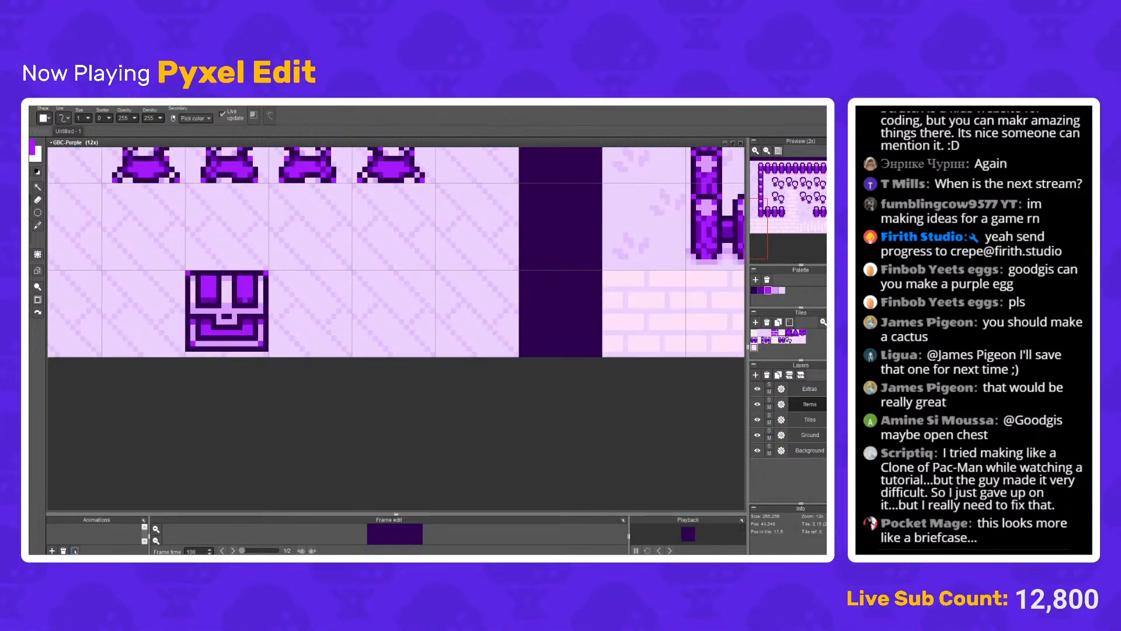
# Step: Soften the lower corner pixels of the lid panels' dark outlines with purple accents
pyautogui.click(219, 316)
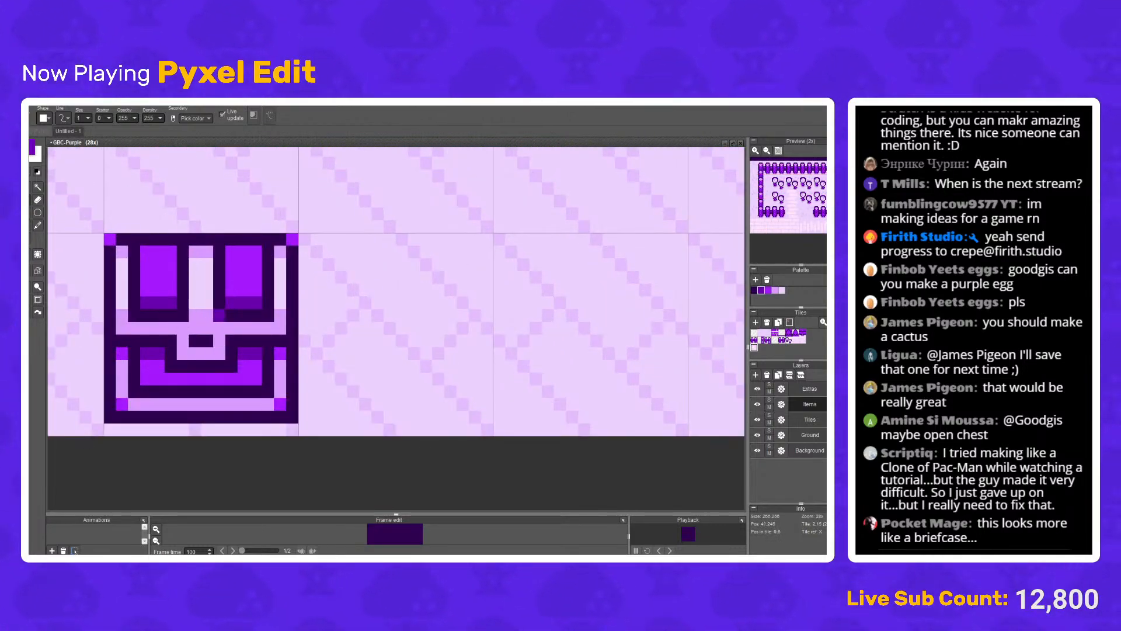
pyautogui.click(183, 316)
pyautogui.scroll(-5, 228, 307)
pyautogui.scroll(1, 226, 308)
pyautogui.scroll(3, 231, 315)
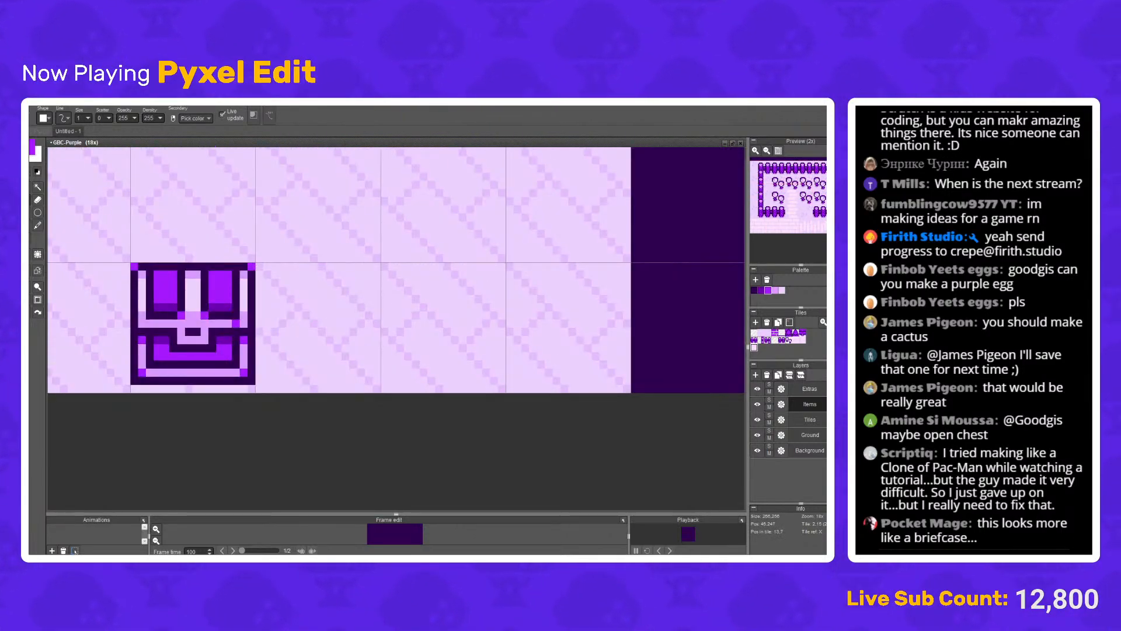
pyautogui.scroll(-4, 236, 289)
pyautogui.scroll(-1, 236, 289)
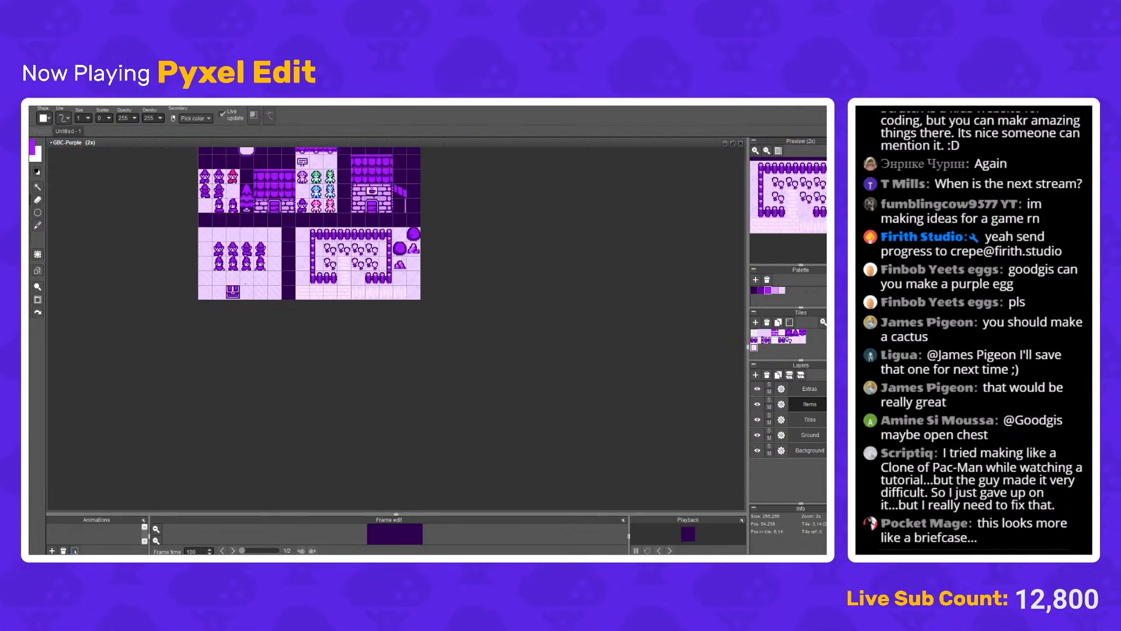
pyautogui.scroll(5, 239, 289)
pyautogui.scroll(2, 237, 302)
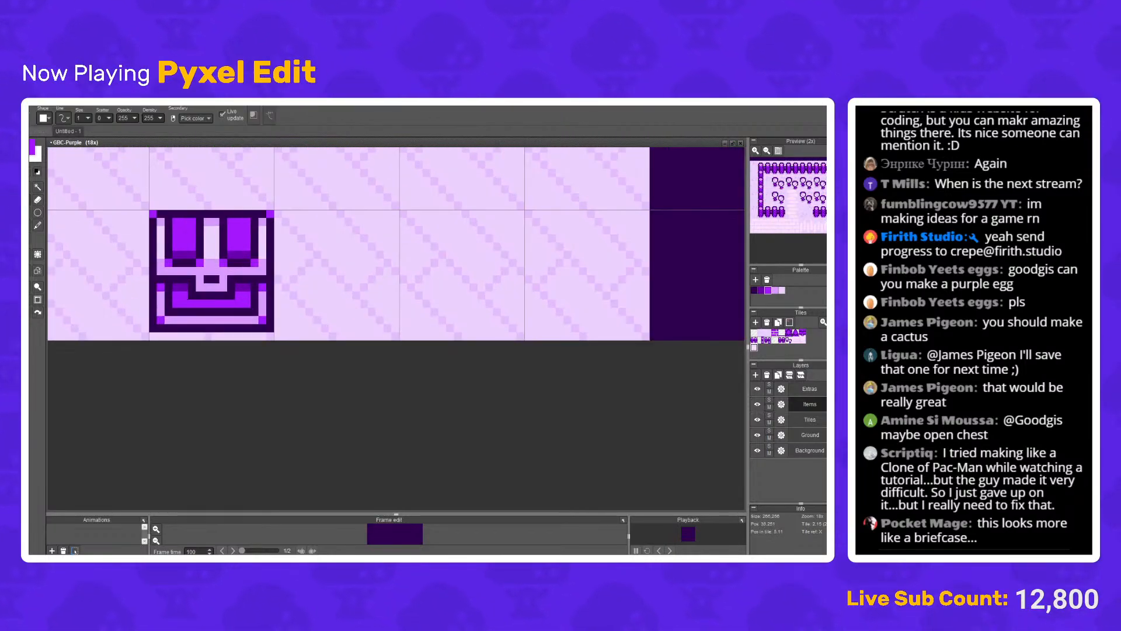
# Step: Soften the corners of the lower body panel's dark outline, including around the latch, with dark purple pixels
pyautogui.click(177, 287)
pyautogui.click(254, 304)
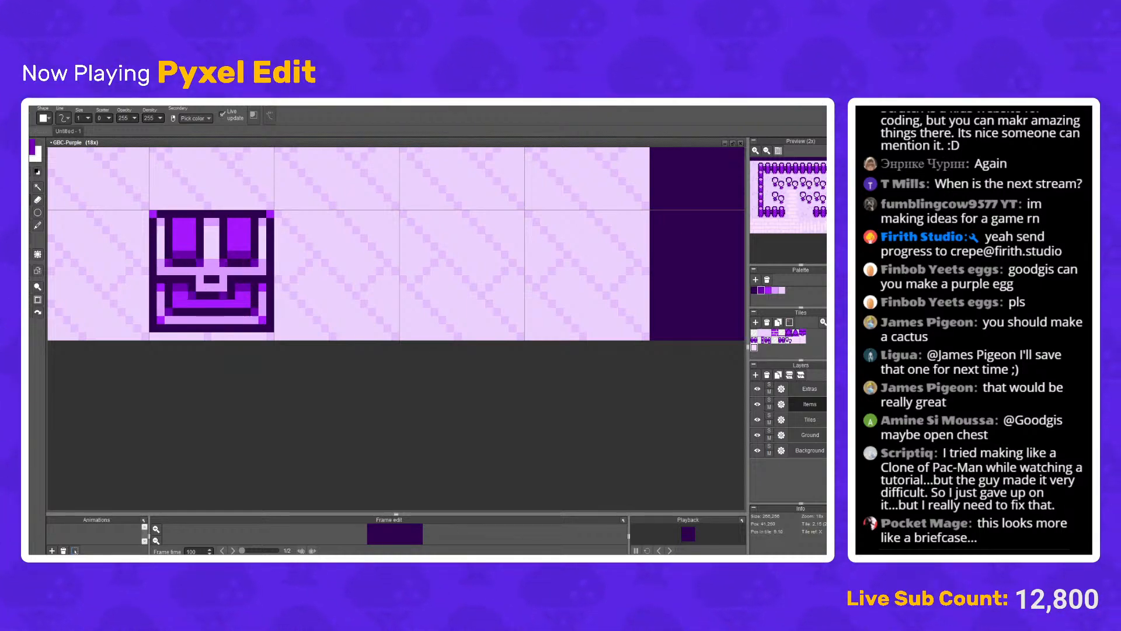
pyautogui.scroll(-4, 230, 295)
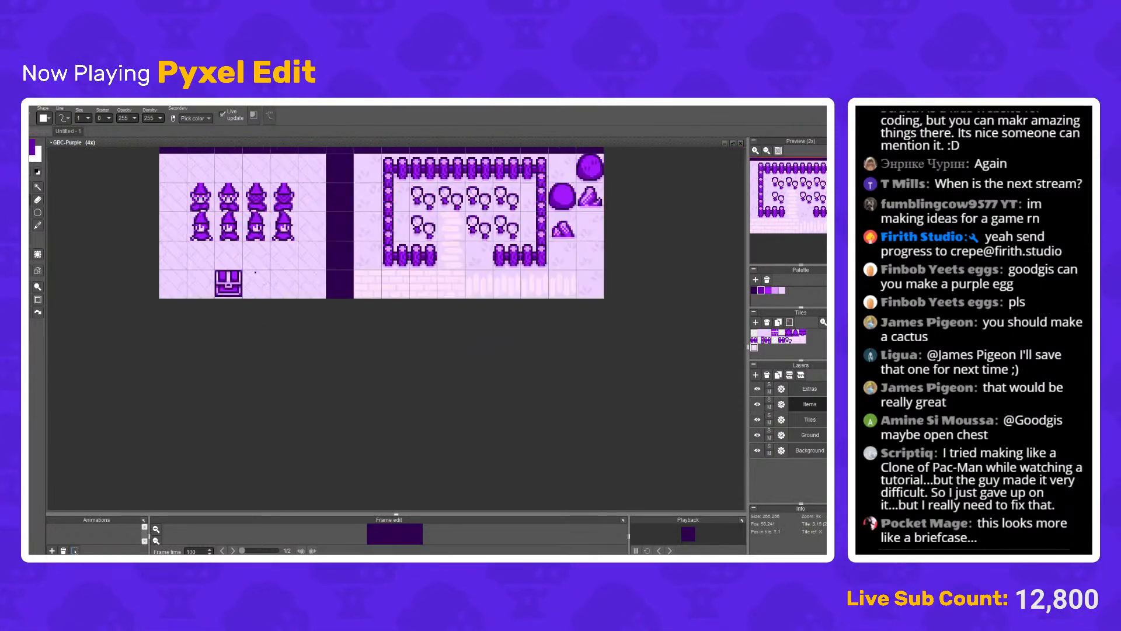
pyautogui.scroll(1, 255, 272)
pyautogui.scroll(3, 210, 296)
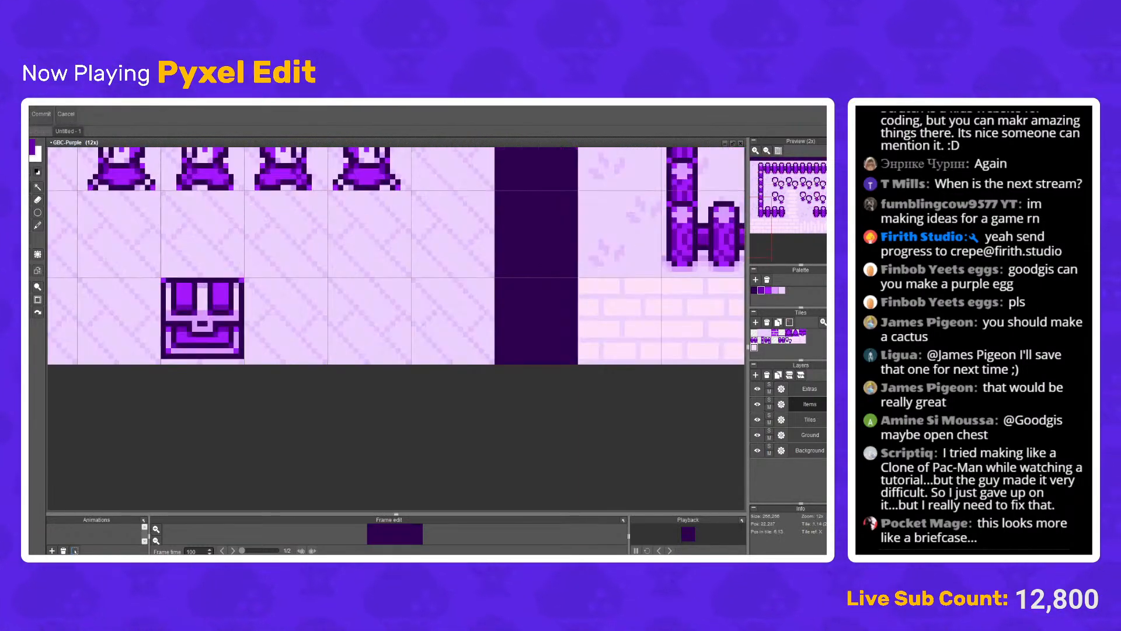
pyautogui.scroll(1, 235, 305)
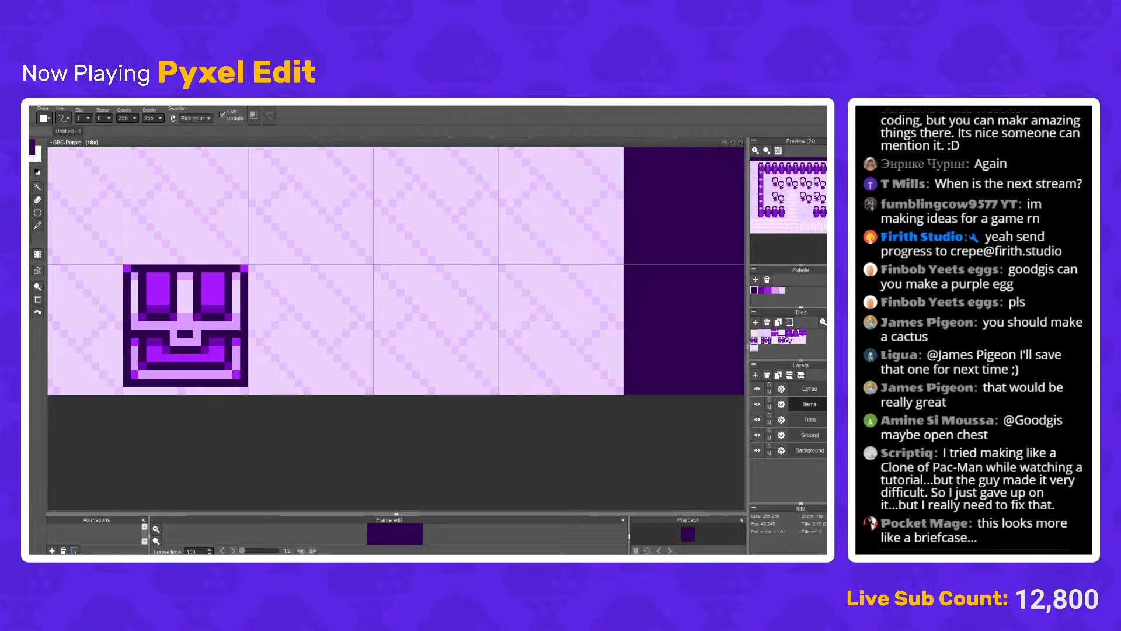
# Step: Merge the two lid panels into one wide bright purple panel with horizontal dark purple stripes, removing the central band
pyautogui.rightClick(166, 309)
pyautogui.rightClick(205, 301)
pyautogui.moveTo(174, 309)
pyautogui.mouseDown()
pyautogui.moveTo(197, 309)
pyautogui.moveTo(174, 276)
pyautogui.moveTo(149, 293)
pyautogui.moveTo(220, 293)
pyautogui.mouseUp()
pyautogui.rightClick(174, 308)
pyautogui.moveTo(150, 275); pyautogui.dragTo(221, 275)
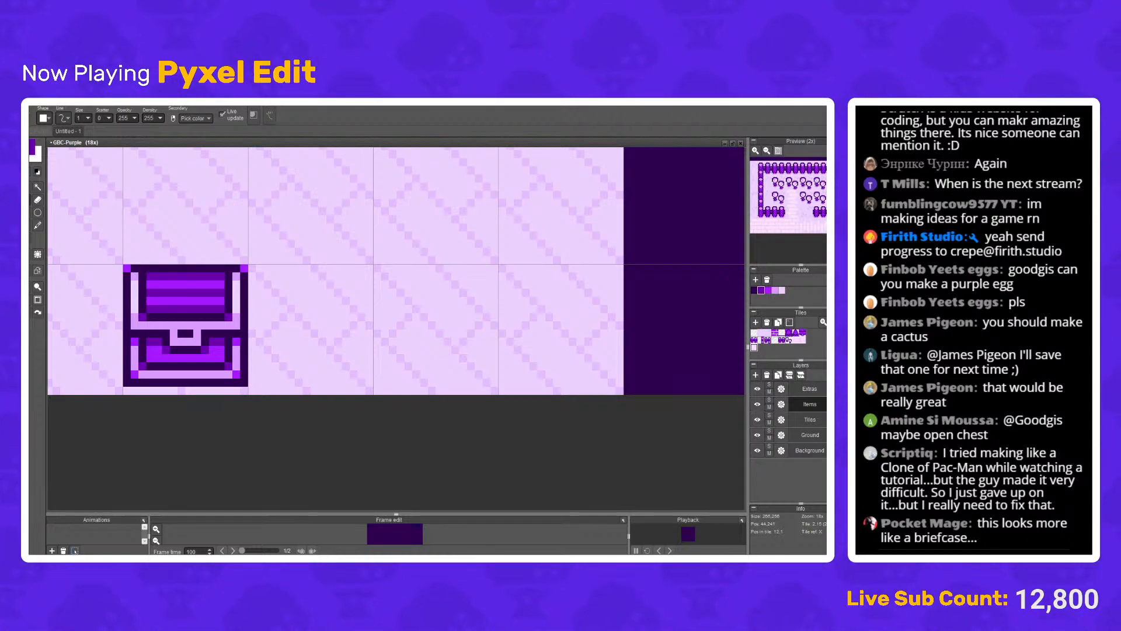
pyautogui.scroll(-9, 251, 275)
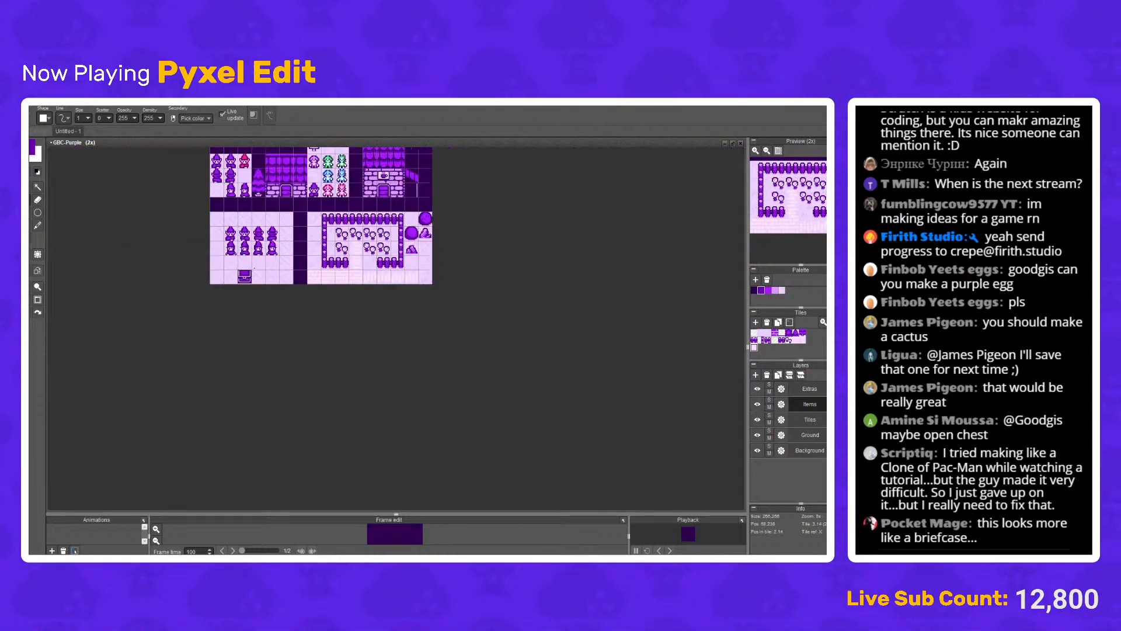
pyautogui.scroll(2, 252, 276)
pyautogui.scroll(4, 252, 269)
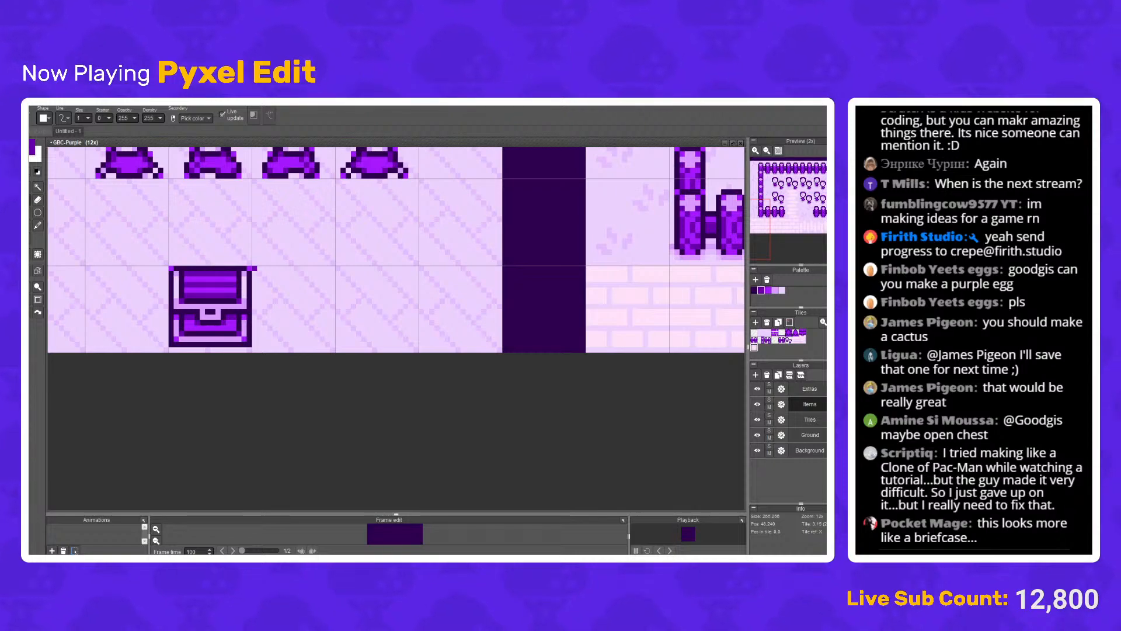
# Step: Try a light purple fill on the centre of the chest's lid panel, and undo it
pyautogui.scroll(5, 254, 268)
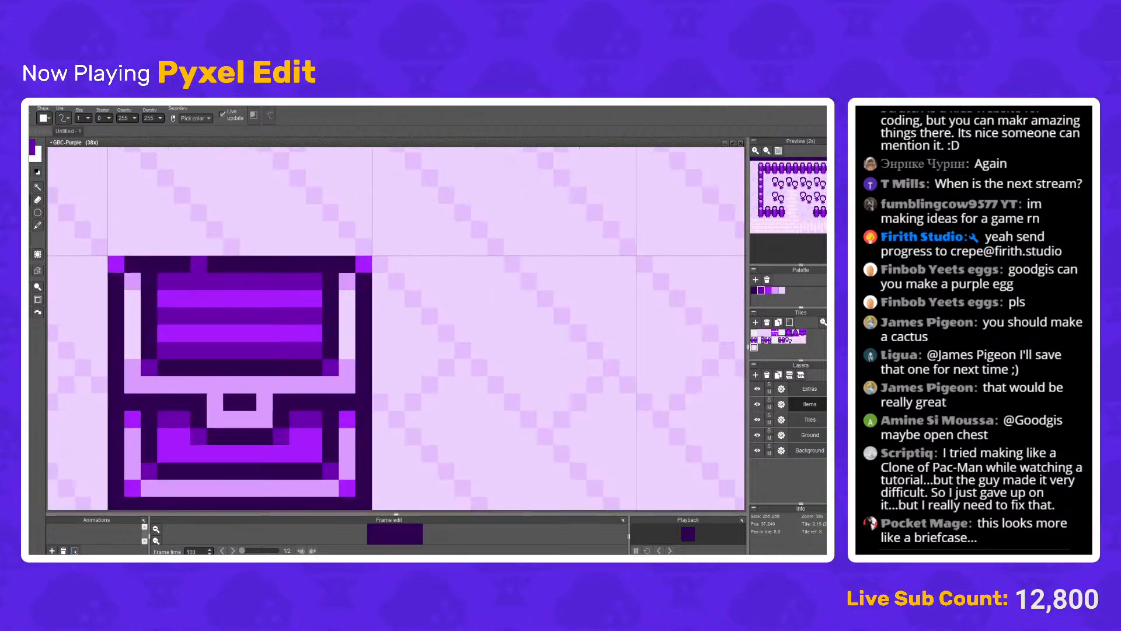
pyautogui.keyDown('alt'); pyautogui.click(182, 298); pyautogui.keyUp('alt')
pyautogui.moveTo(166, 280)
pyautogui.mouseDown()
pyautogui.moveTo(314, 281)
pyautogui.moveTo(314, 315)
pyautogui.moveTo(314, 297)
pyautogui.moveTo(181, 298)
pyautogui.moveTo(165, 315)
pyautogui.moveTo(298, 315)
pyautogui.mouseUp()
pyautogui.keyDown('alt'); pyautogui.click(348, 298); pyautogui.keyUp('alt')
pyautogui.click(165, 298)
pyautogui.click(183, 281)
pyautogui.scroll(-10, 251, 277)
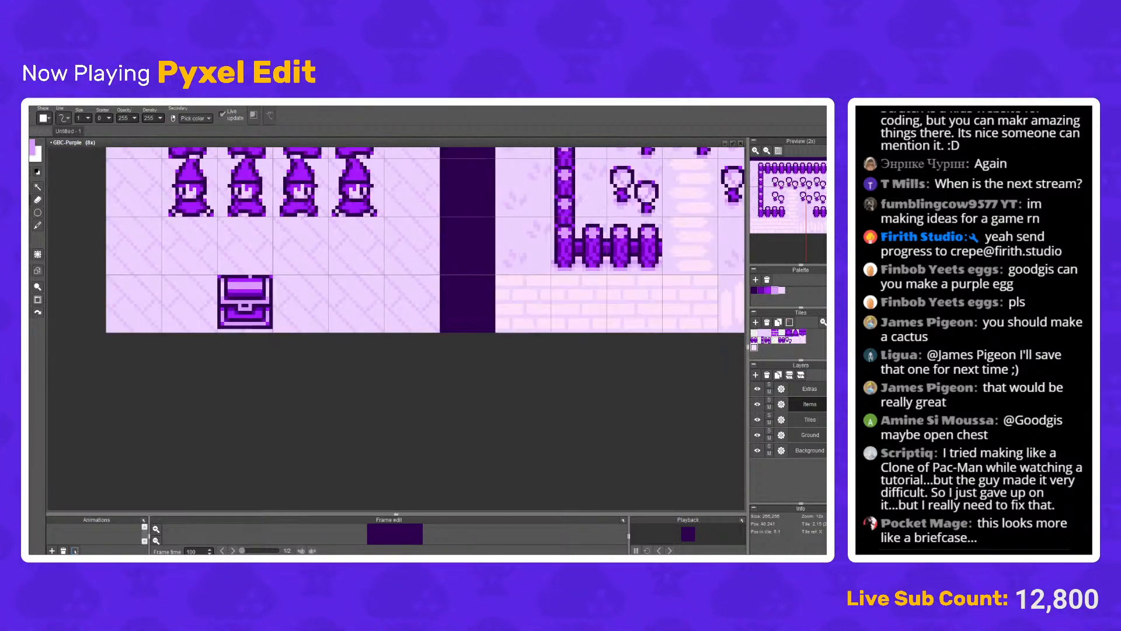
pyautogui.scroll(2, 262, 266)
pyautogui.hotkey('ctrl', 'z')
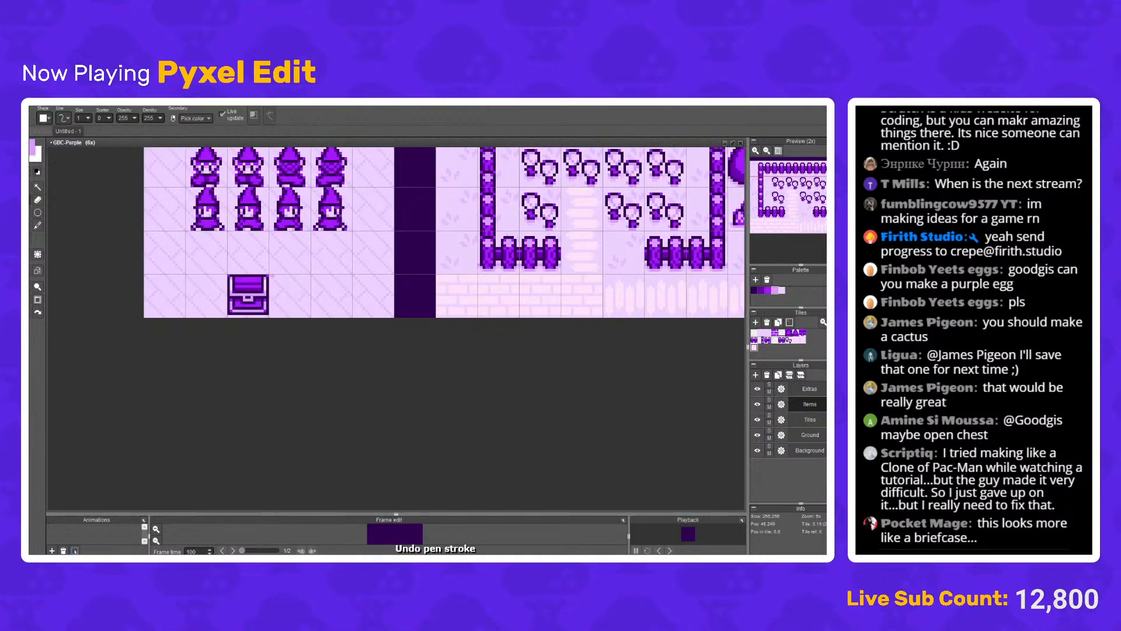
# Step: Paint the lid panel solid bright purple over its stripes, with a dark purple lower row and upper corner pixels
pyautogui.scroll(6, 261, 283)
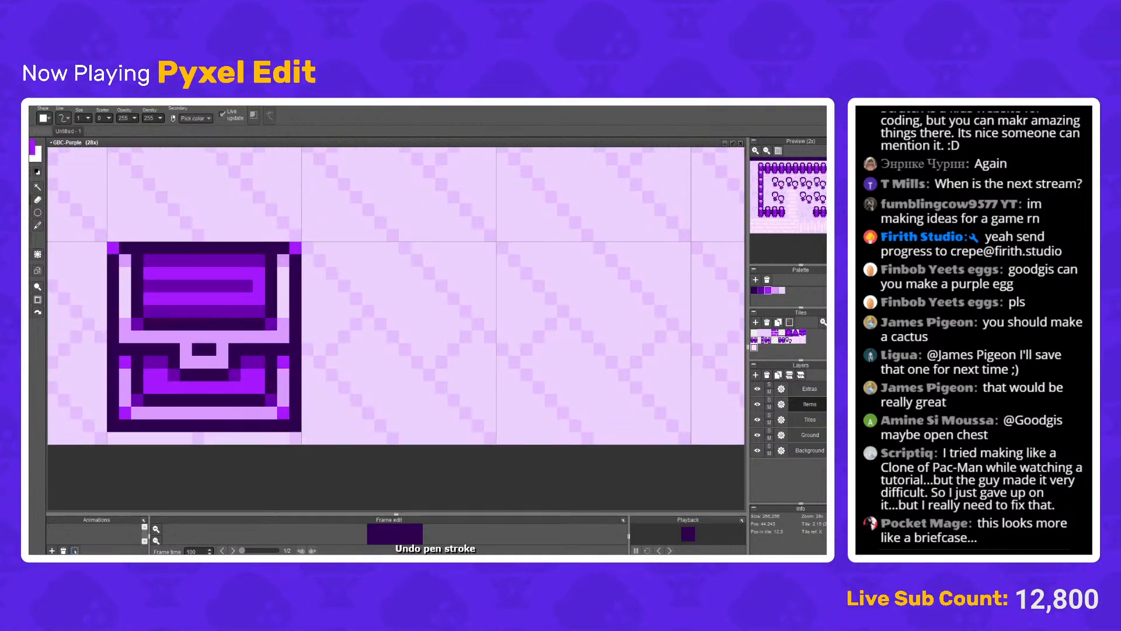
pyautogui.scroll(-9, 283, 258)
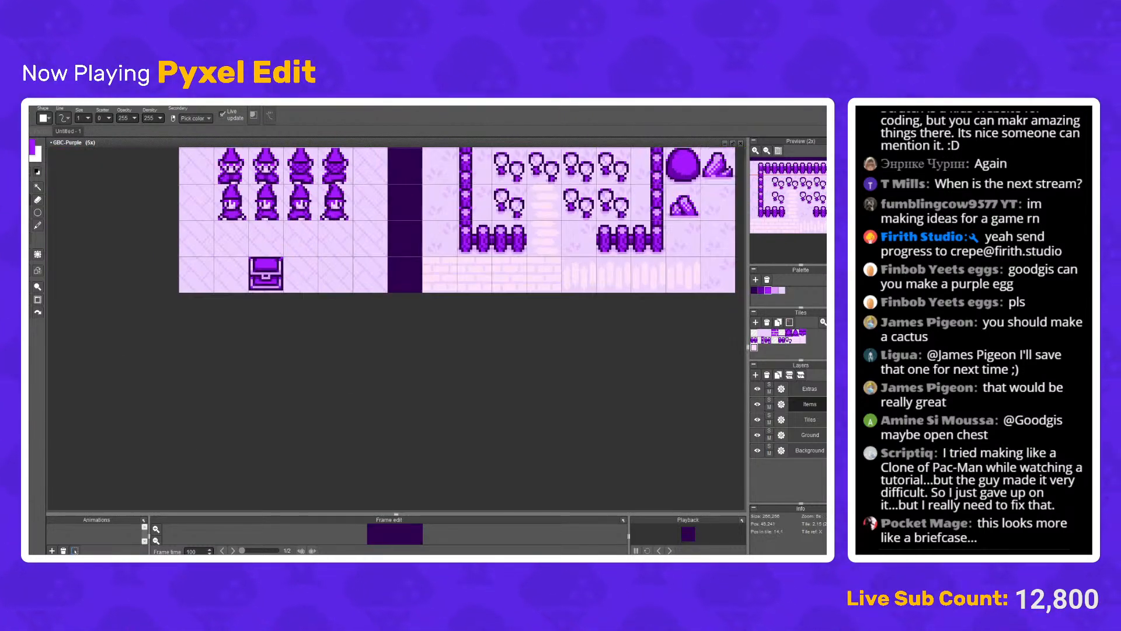
pyautogui.scroll(4, 286, 255)
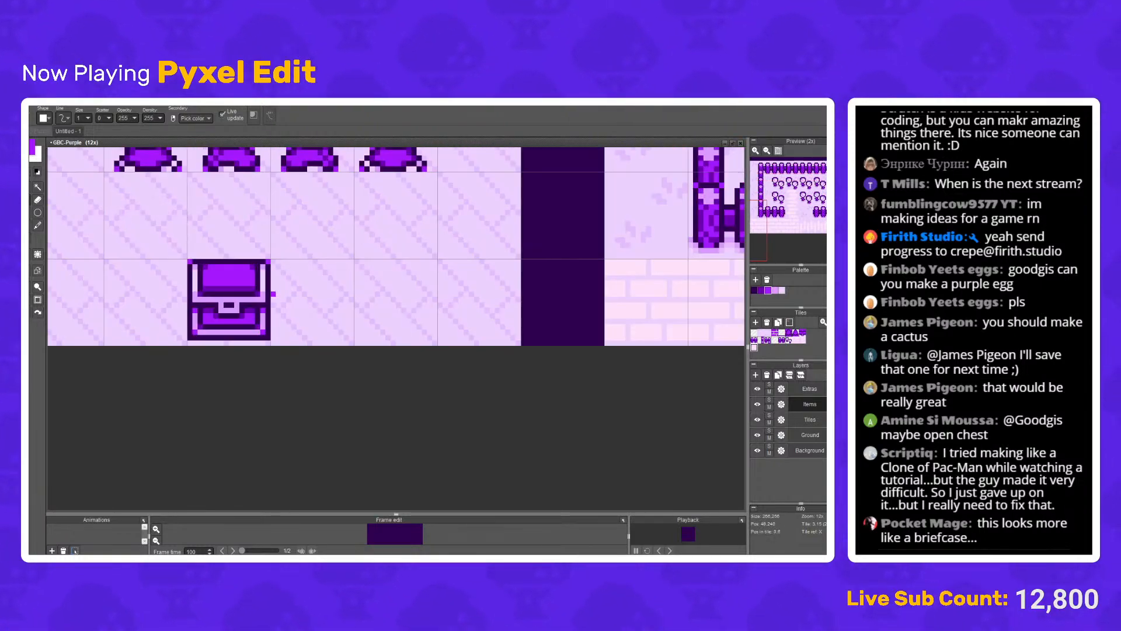
pyautogui.scroll(2, 248, 299)
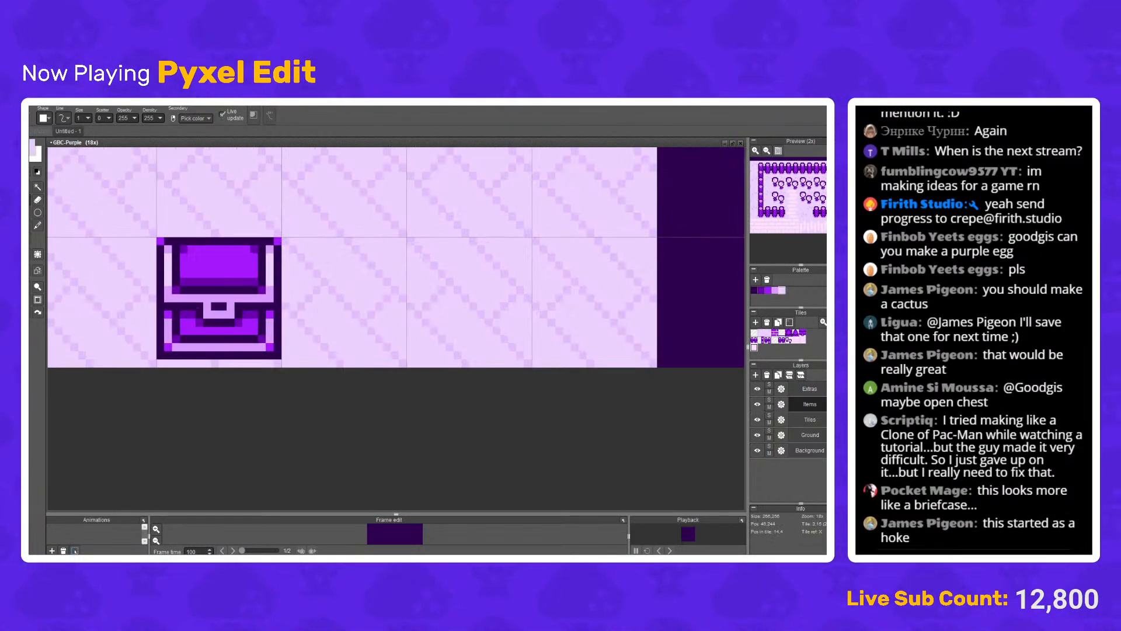
# Step: Highlight the lid's lower rim and the upper edge of the latch with palest lilac pixels
pyautogui.scroll(2, 237, 300)
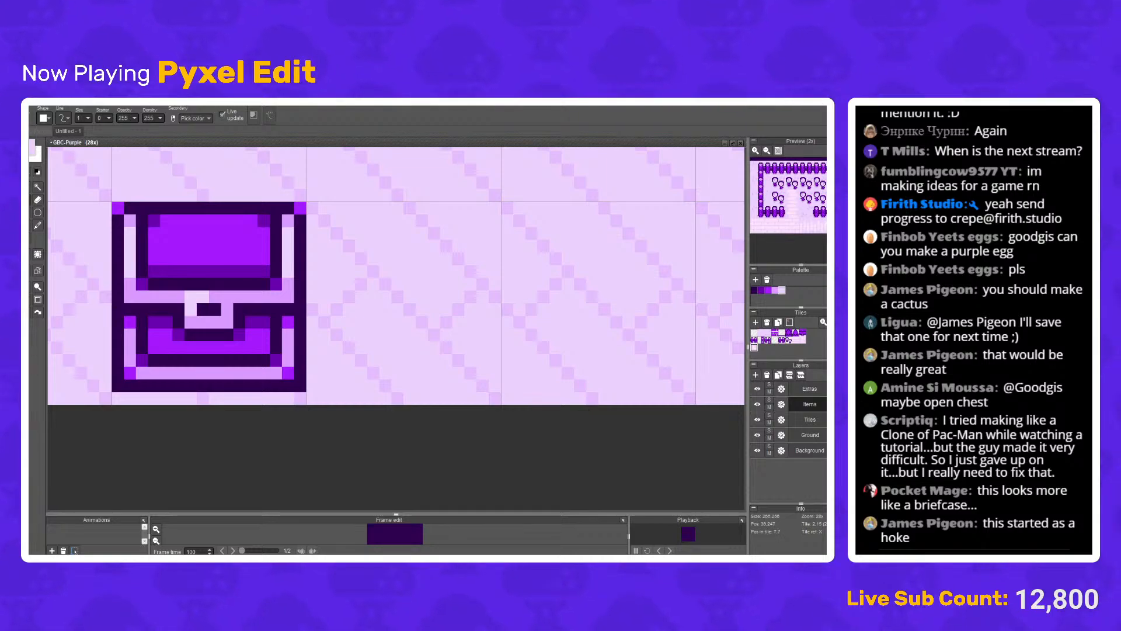
pyautogui.click(251, 296)
pyautogui.click(166, 297)
pyautogui.click(154, 297)
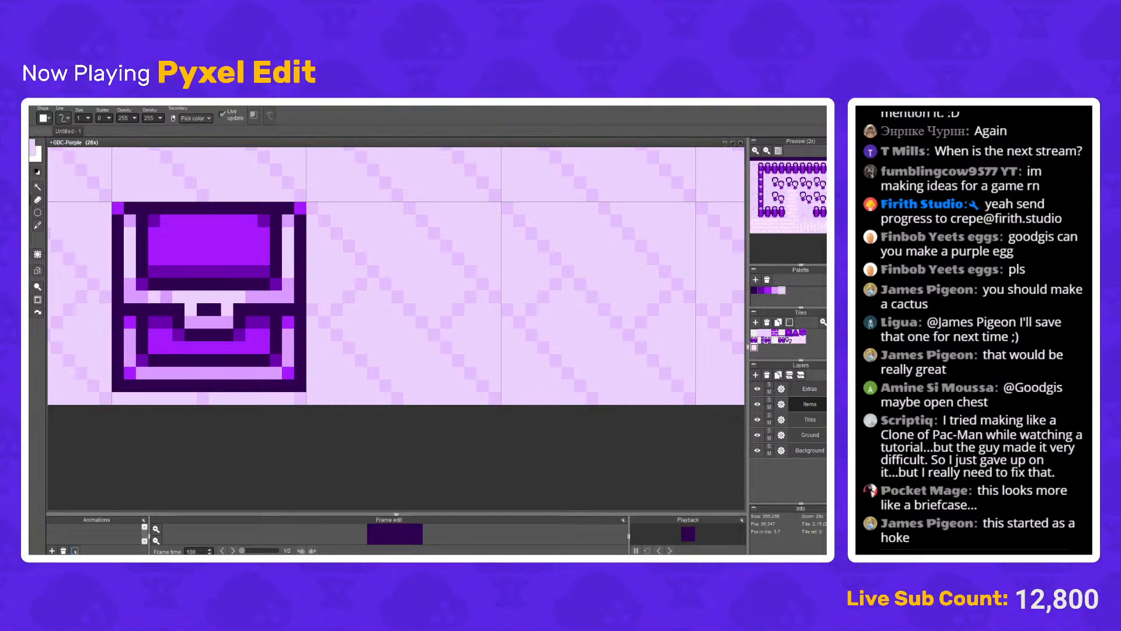
# Step: Extend the palest lilac highlight along the lower rim of the chest's lid
pyautogui.click(264, 297)
pyautogui.scroll(-4, 373, 245)
pyautogui.scroll(3, 374, 245)
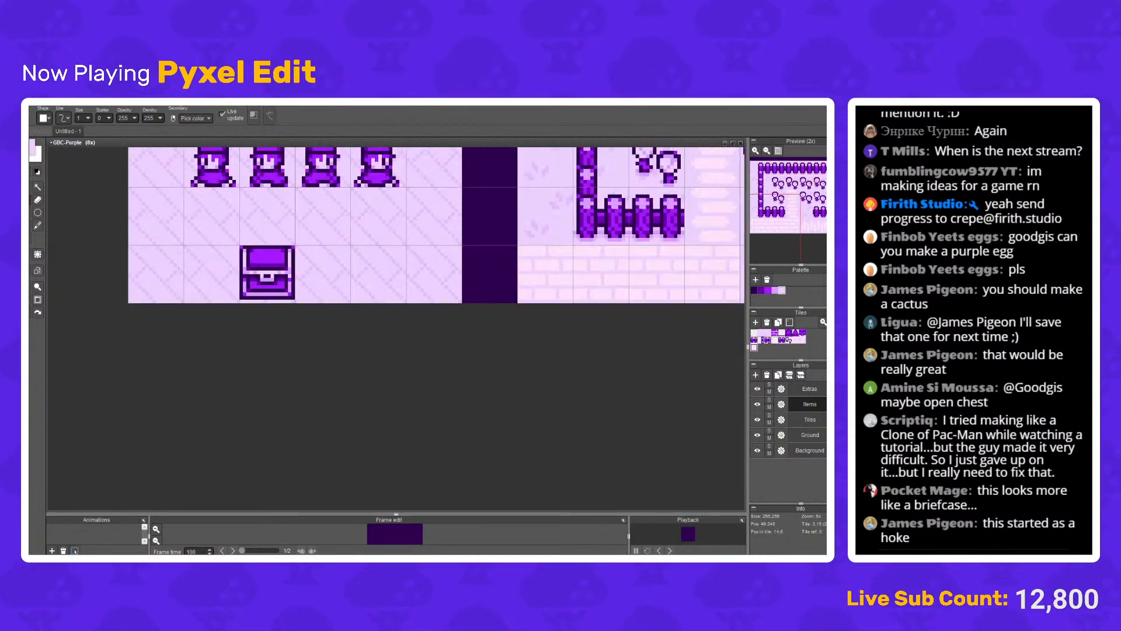
pyautogui.scroll(2, 230, 293)
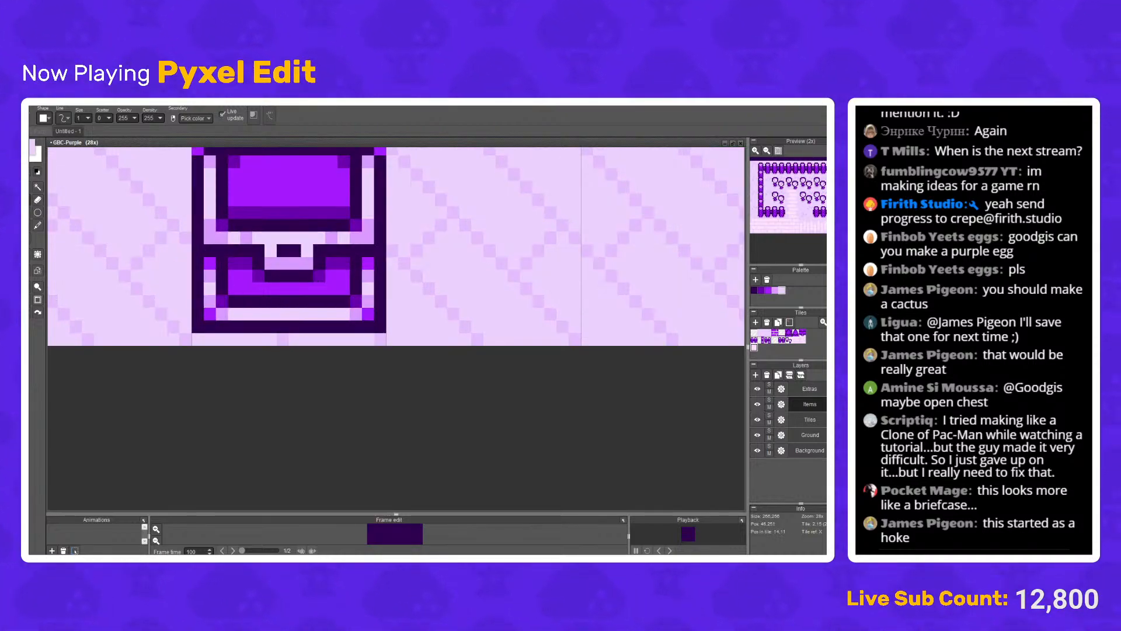
# Step: Check the chest against the rest of the tileset and save GBC-Purple.pyxel
pyautogui.scroll(-4, 368, 301)
pyautogui.scroll(-4, 412, 264)
pyautogui.scroll(3, 423, 257)
pyautogui.moveTo(443, 243); pyautogui.dragTo(330, 295)
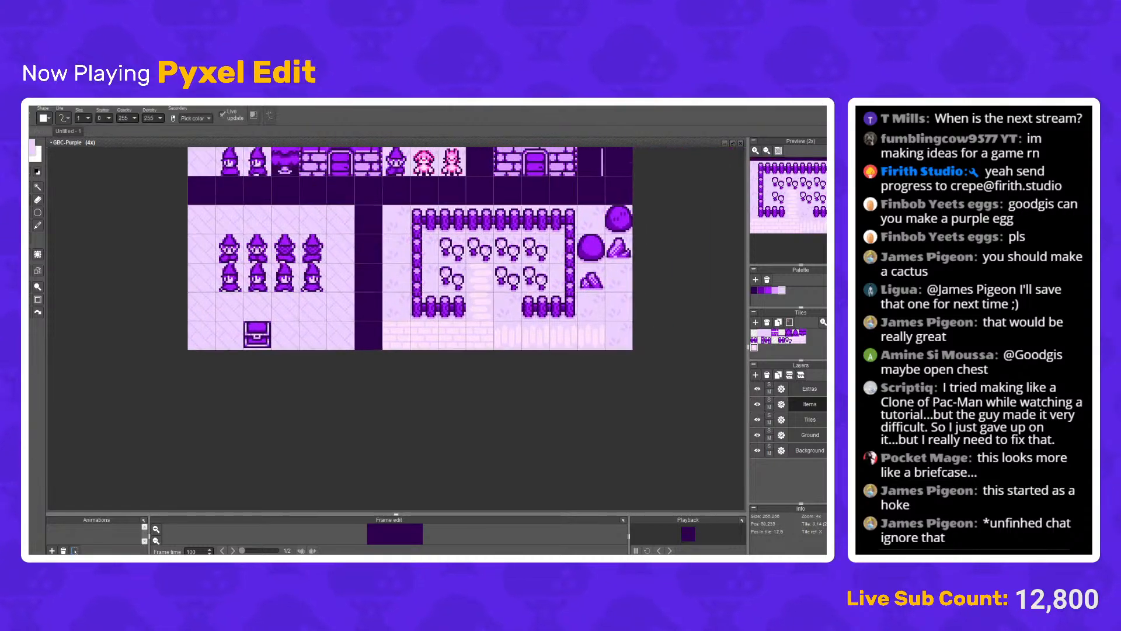
pyautogui.scroll(-3, 333, 293)
pyautogui.scroll(2, 322, 286)
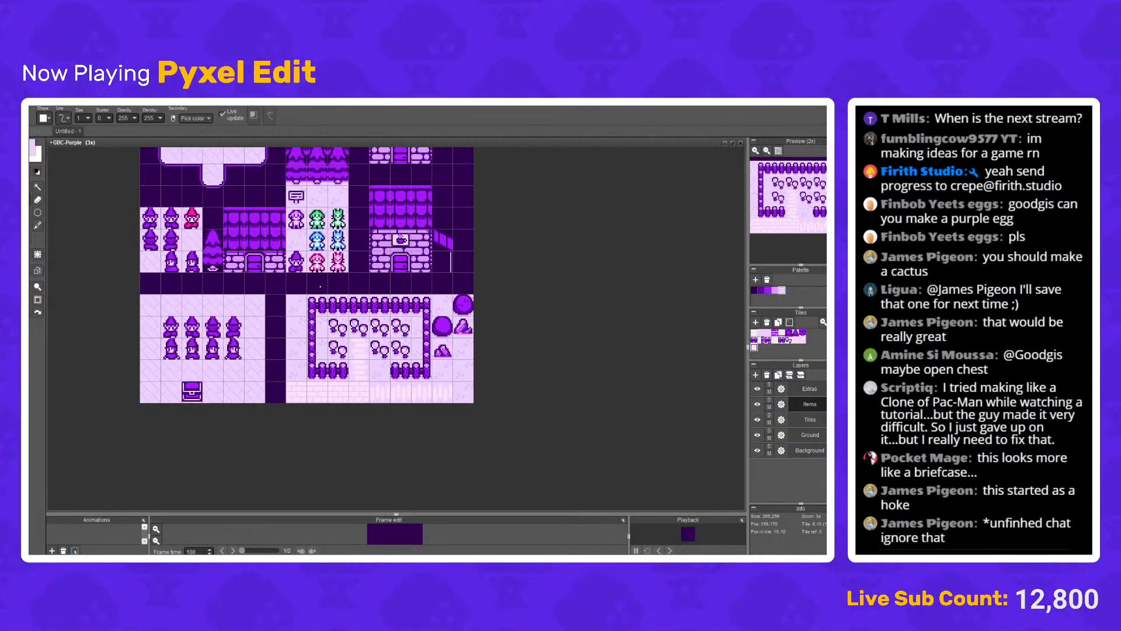
pyautogui.scroll(6, 199, 382)
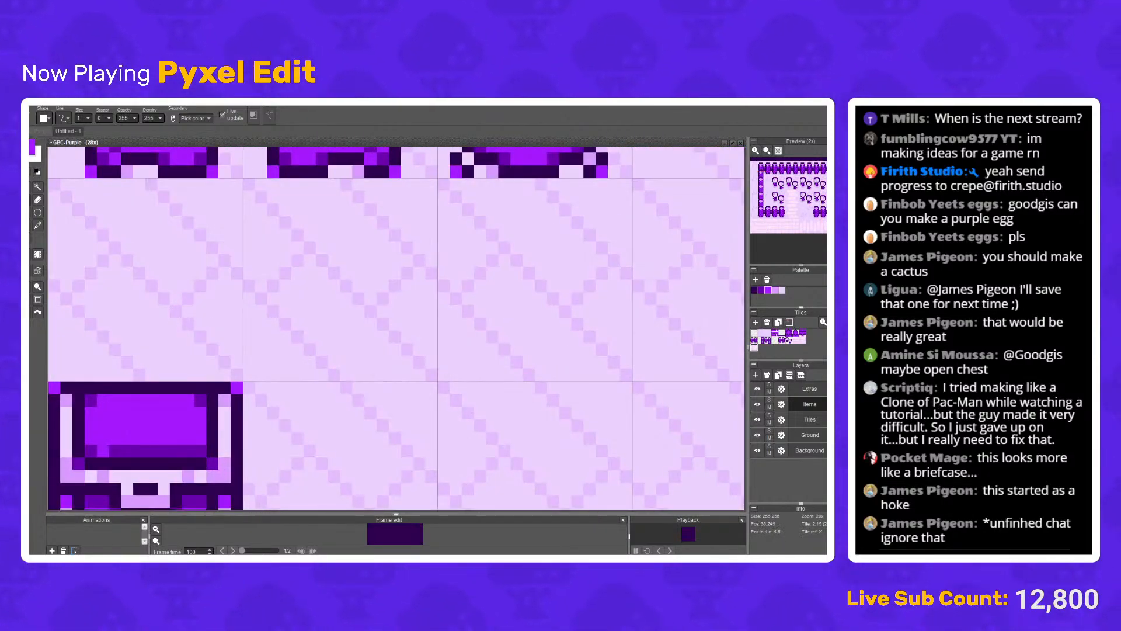
pyautogui.scroll(-3, 265, 348)
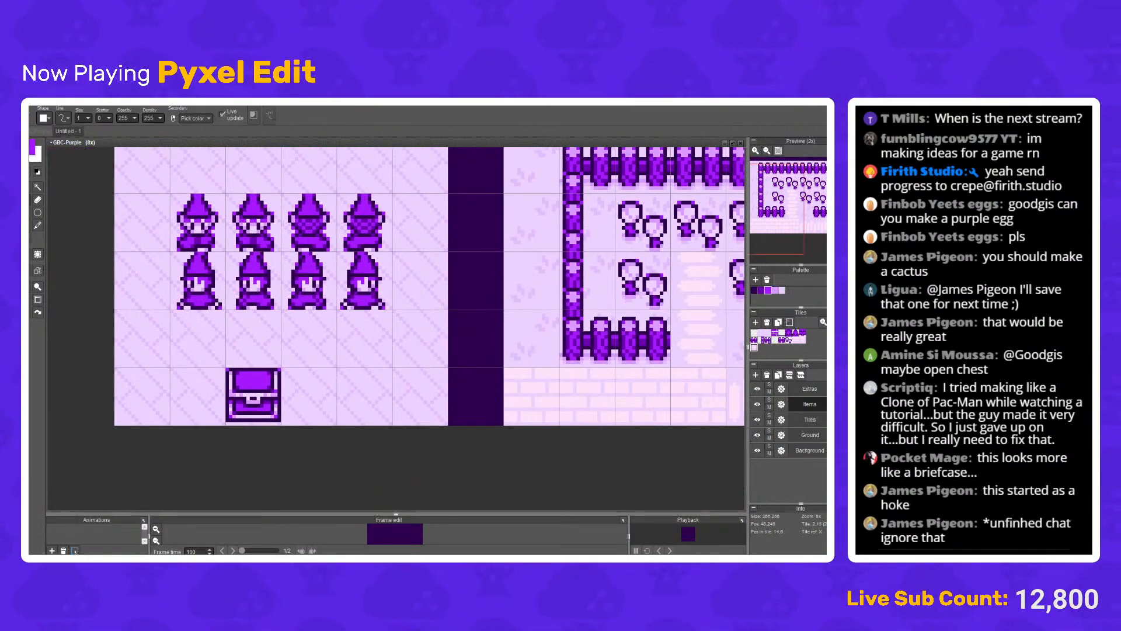
pyautogui.hotkey('ctrl', 's')
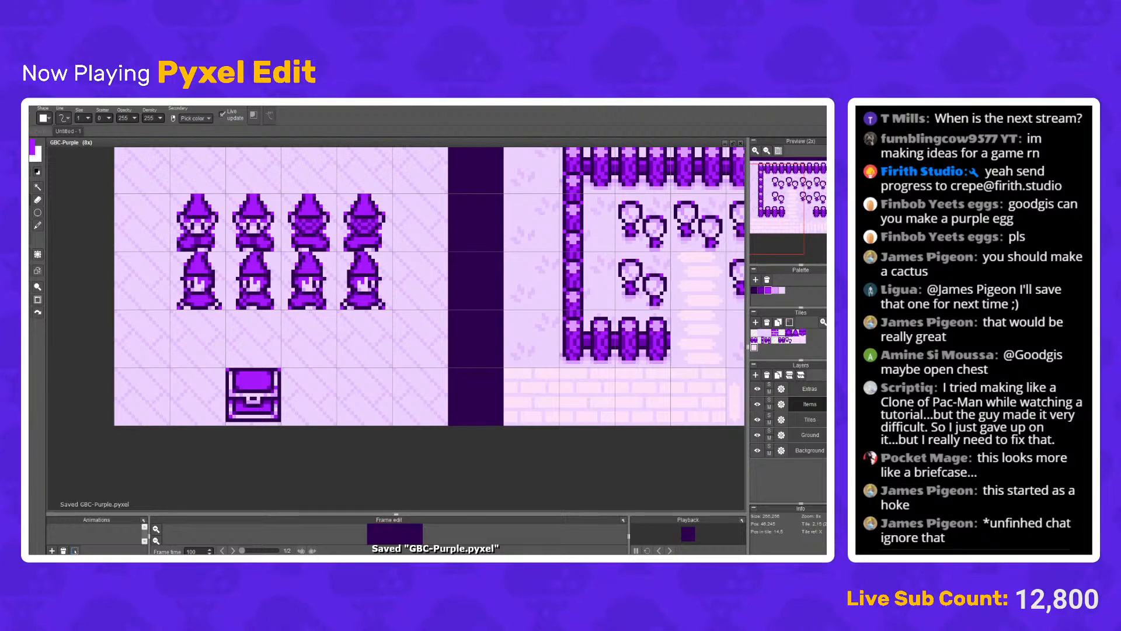
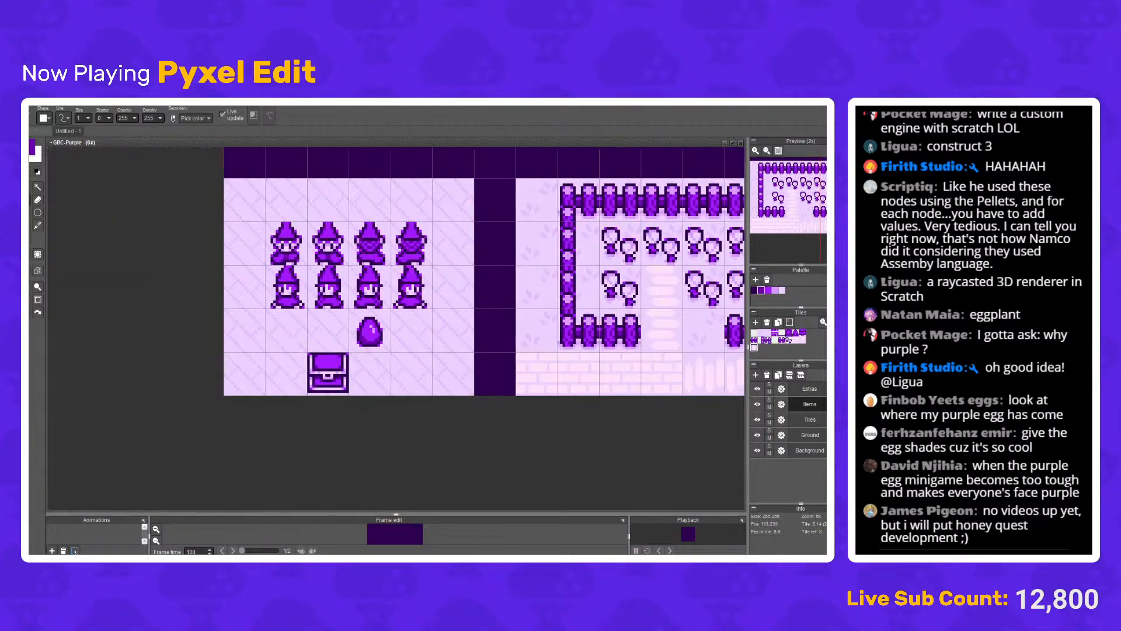
# Step: Paint a light purple shadow row on the floor beneath the egg sprite
pyautogui.scroll(4, 291, 350)
pyautogui.moveTo(267, 342)
pyautogui.mouseDown()
pyautogui.moveTo(284, 359)
pyautogui.moveTo(383, 359)
pyautogui.mouseUp()
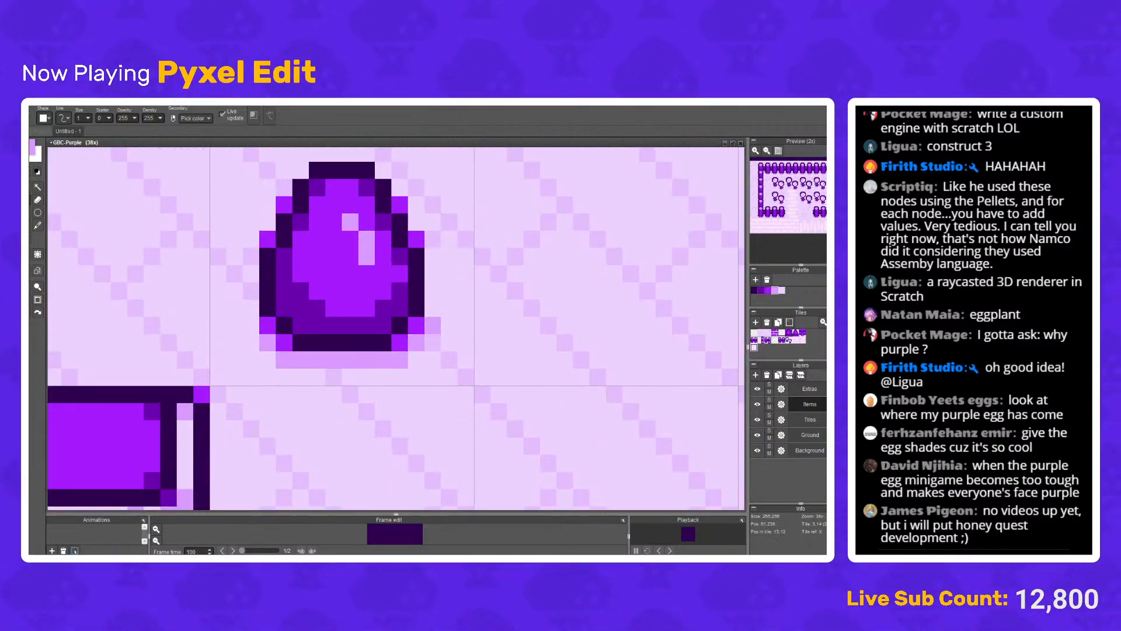
pyautogui.scroll(-3, 250, 325)
pyautogui.scroll(-2, 478, 297)
# Step: Sample the bright purple from the chest's upper corner and save the tileset
pyautogui.scroll(4, 477, 296)
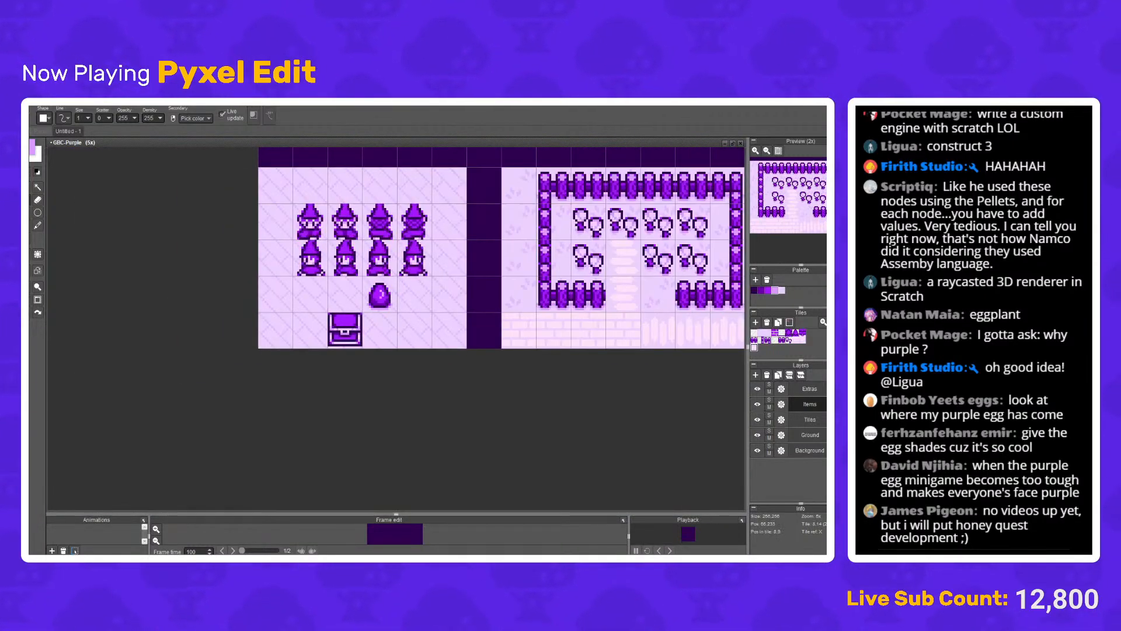
pyautogui.moveTo(192, 440); pyautogui.dragTo(239, 398)
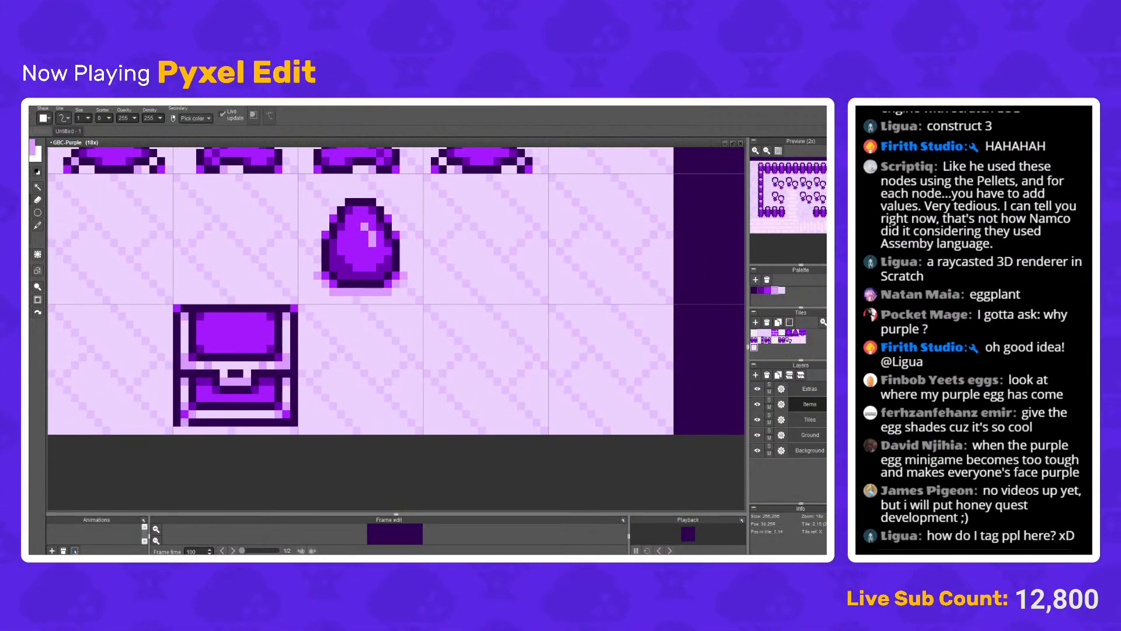
pyautogui.rightClick(177, 308)
pyautogui.scroll(-3, 323, 380)
pyautogui.scroll(2, 365, 355)
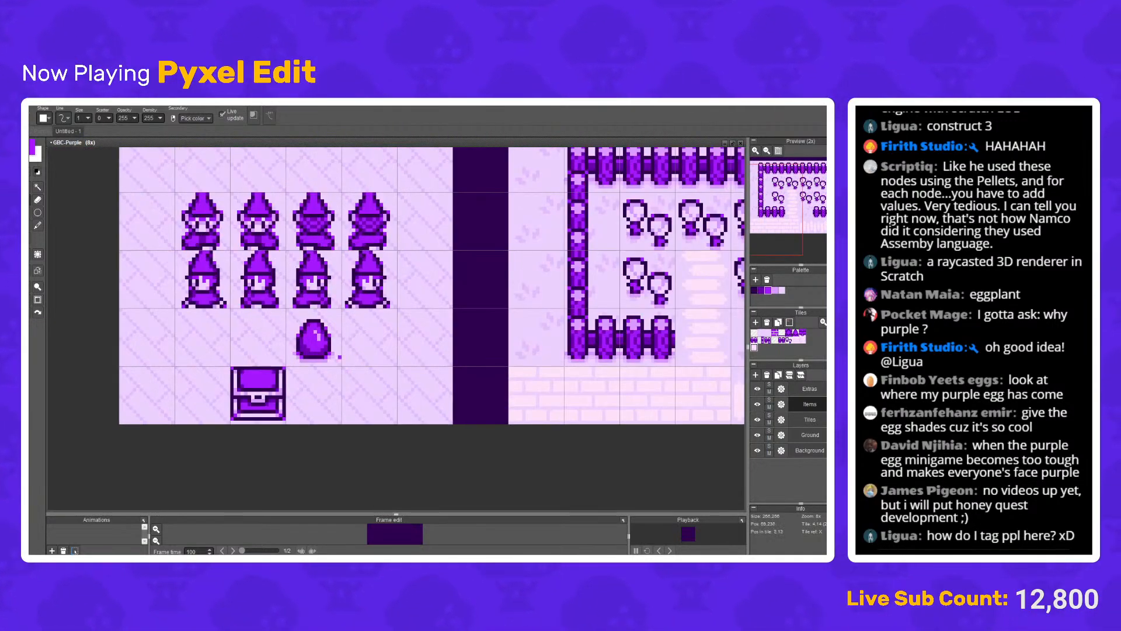
pyautogui.moveTo(364, 309); pyautogui.dragTo(390, 341)
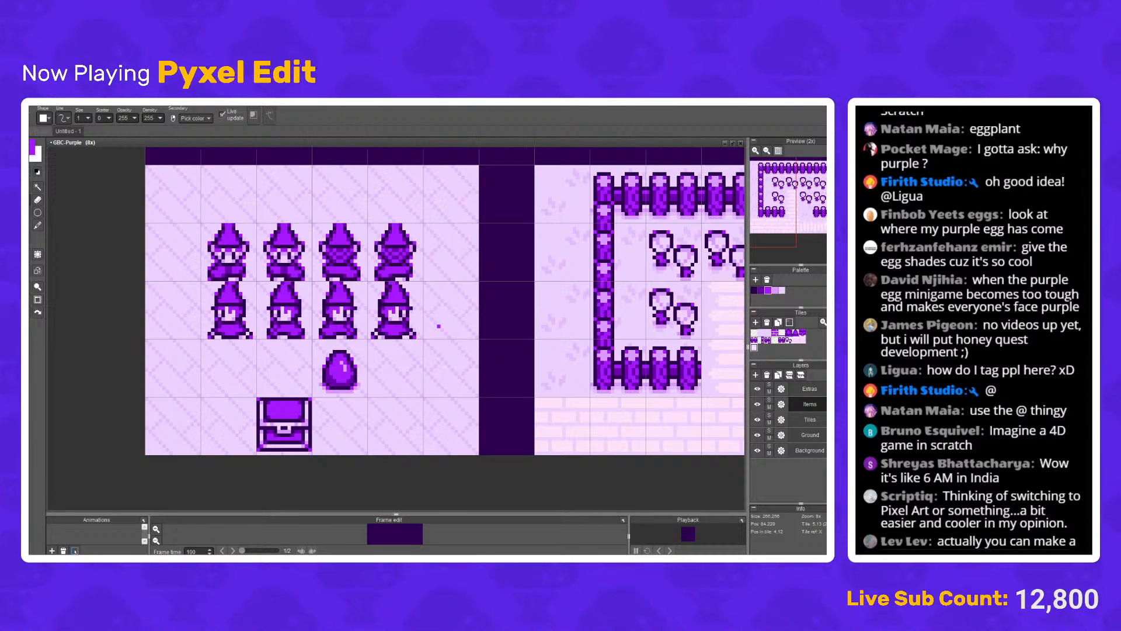
pyautogui.hotkey('ctrl', 's')
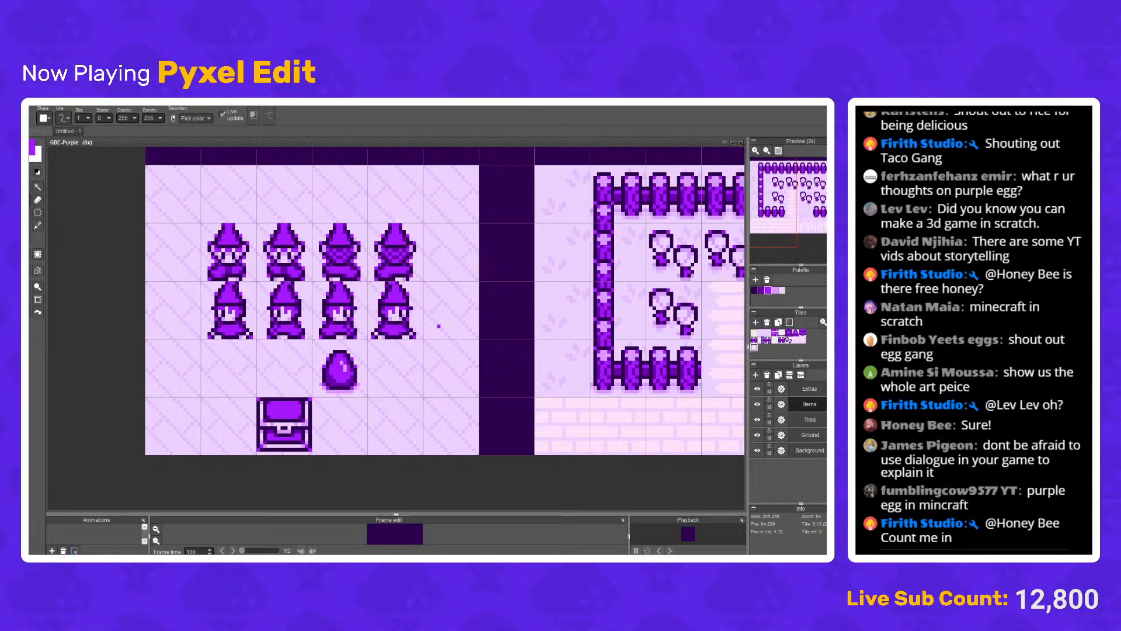
# Step: Hide the tile grid and view the whole tileset at 3x zoom
pyautogui.scroll(-4, 446, 298)
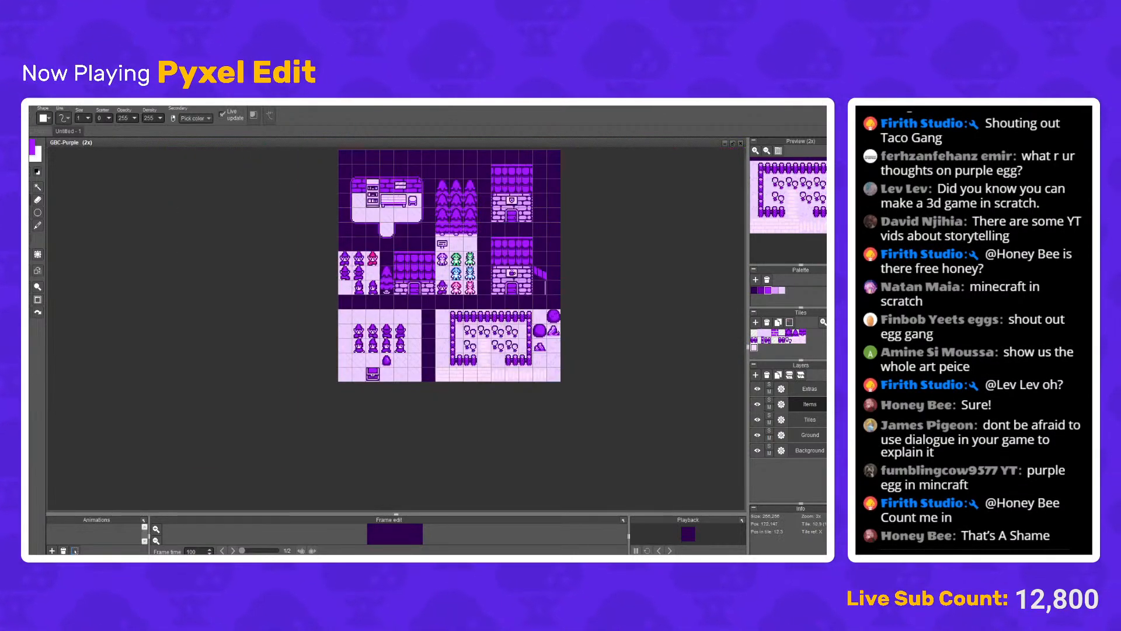
pyautogui.scroll(1, 543, 197)
pyautogui.press('g')
pyautogui.moveTo(616, 246); pyautogui.dragTo(615, 257)
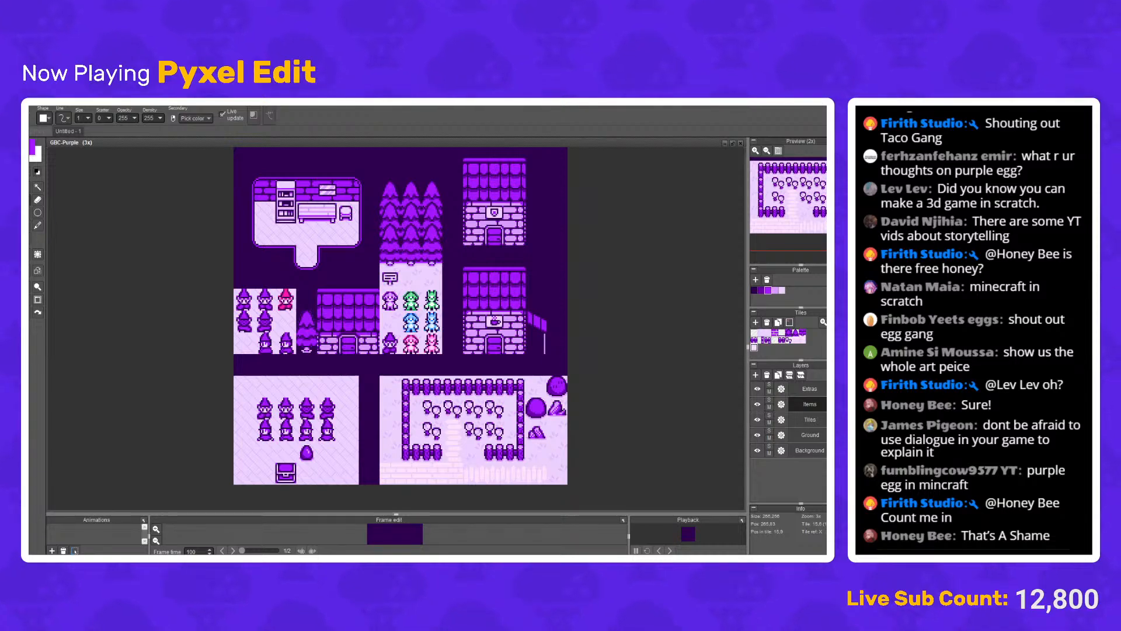